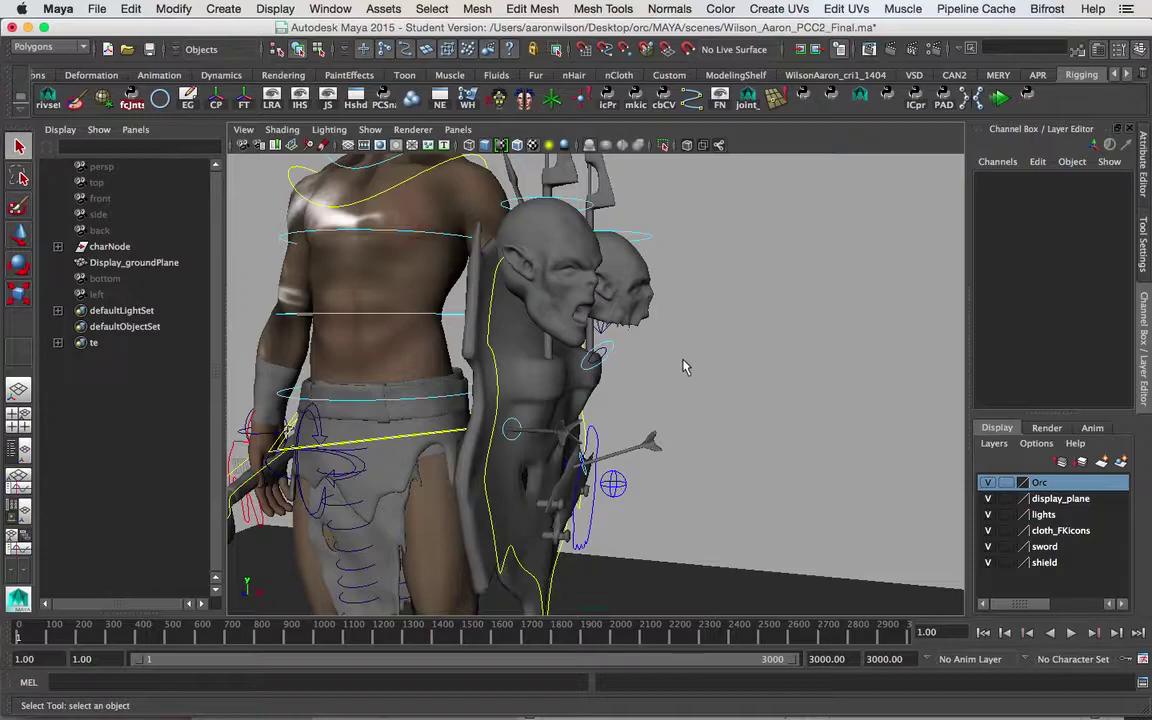
- Select the jaw FK control on the front shield head and examine its channels and the surrounding shield rig
left_click_drag(645, 347, 654, 342, "alt")
middle_click_drag(657, 338, 644, 334, "alt")
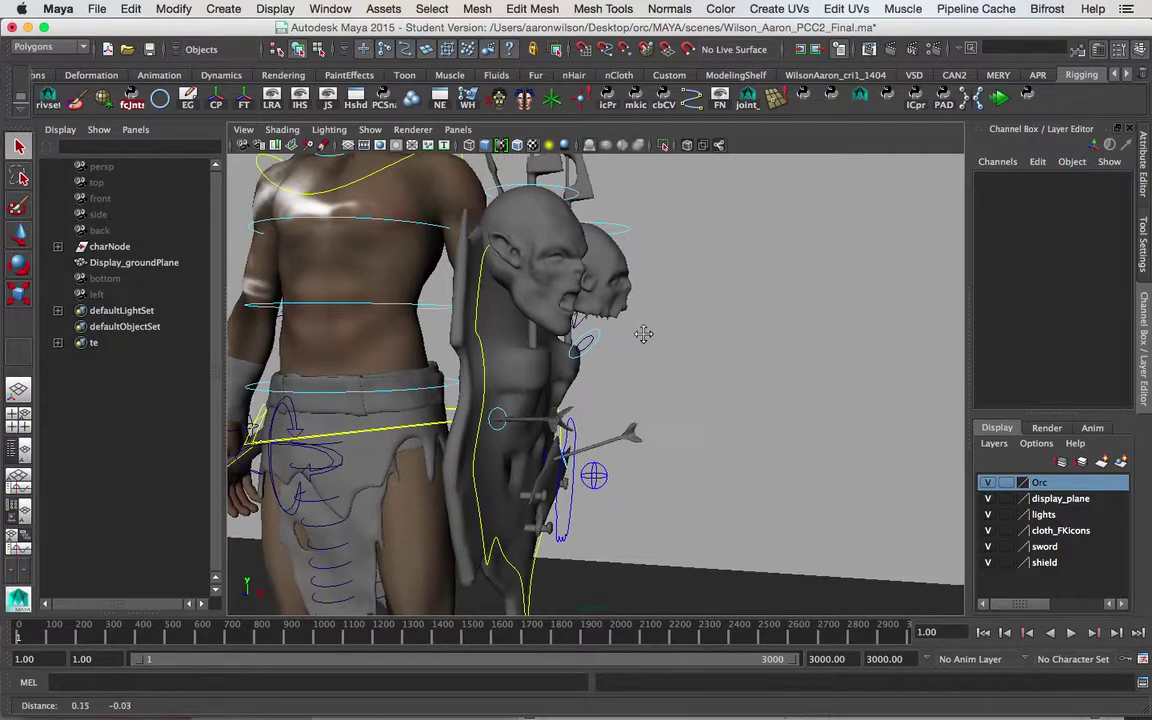
left_click(370, 129)
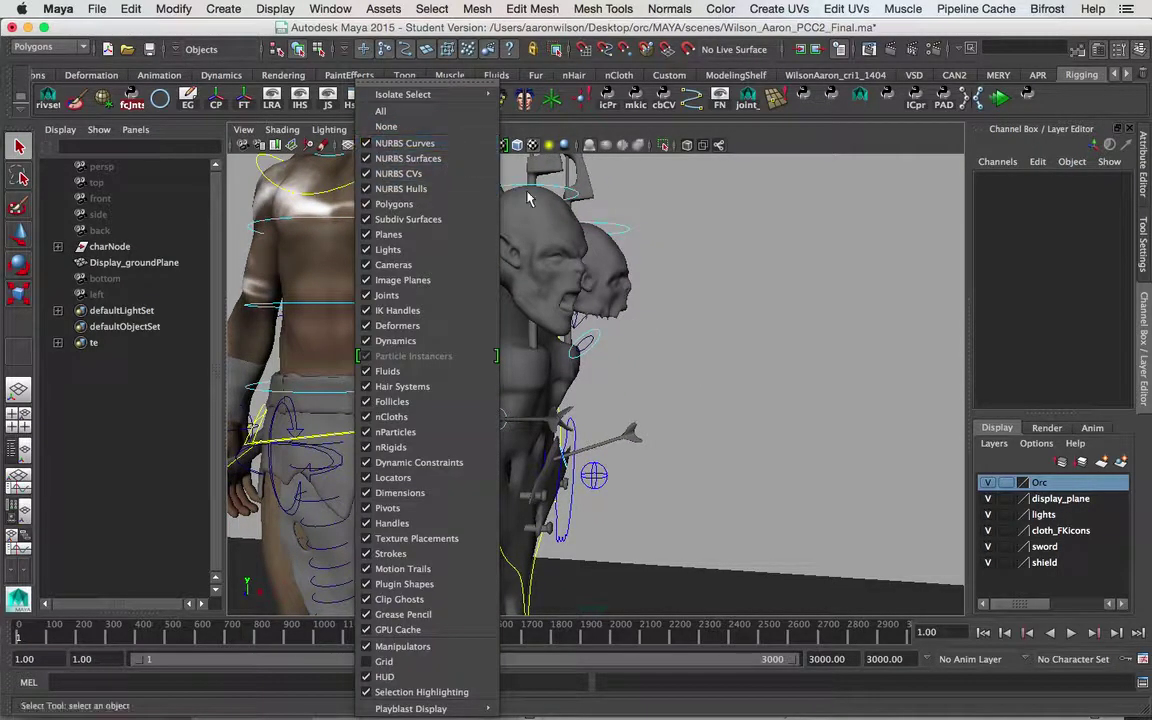
left_click(714, 289)
middle_click_drag(717, 291, 641, 285, "alt")
right_click_drag(597, 285, 612, 280, "alt")
middle_click_drag(612, 280, 632, 328, "alt")
left_click(578, 353)
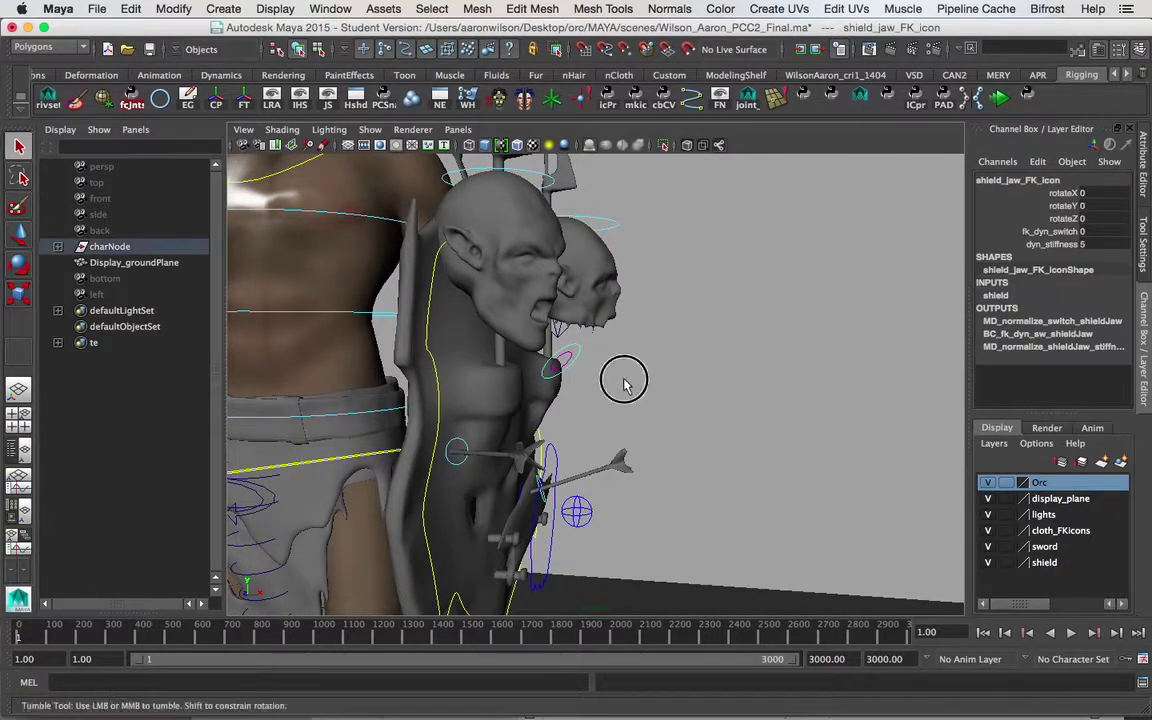
left_click_drag(625, 381, 632, 387, "alt")
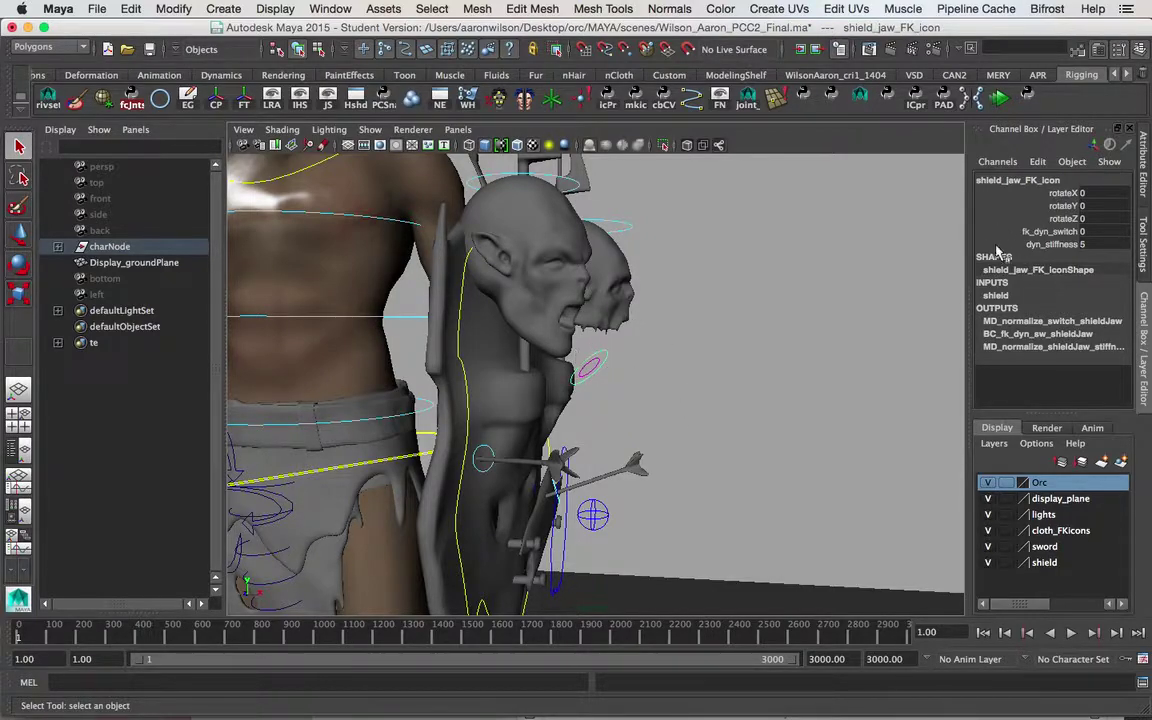
left_click_drag(810, 335, 792, 319, "alt")
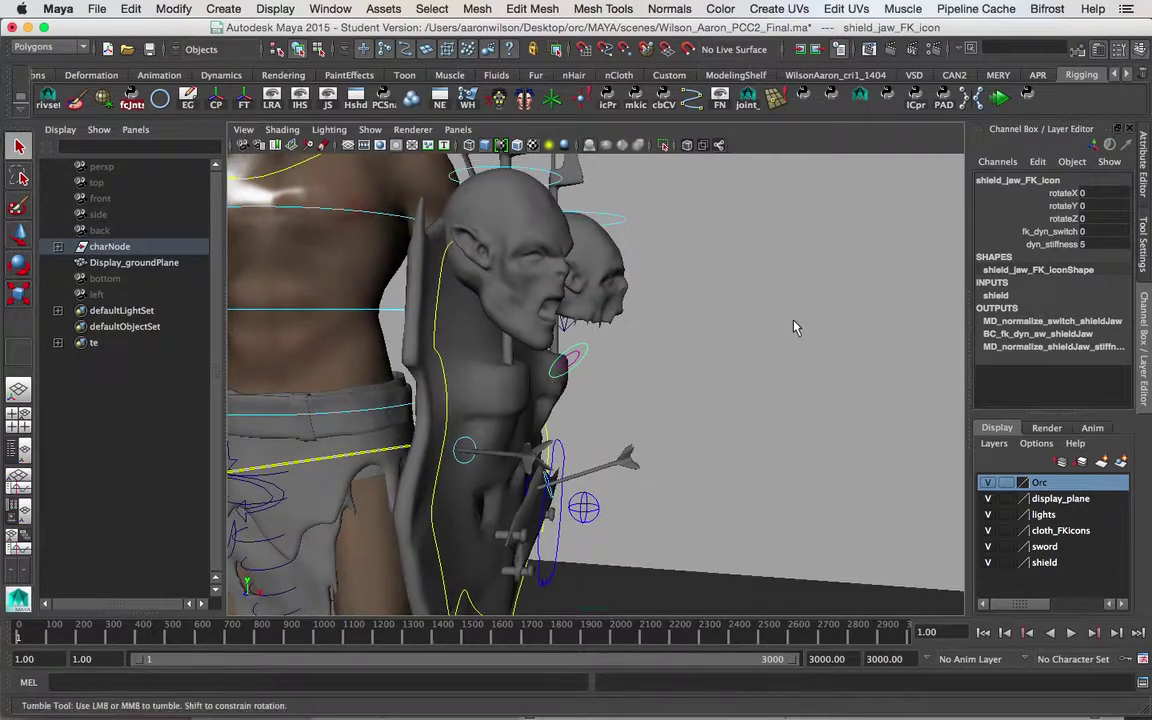
left_click_drag(712, 263, 760, 268, "alt")
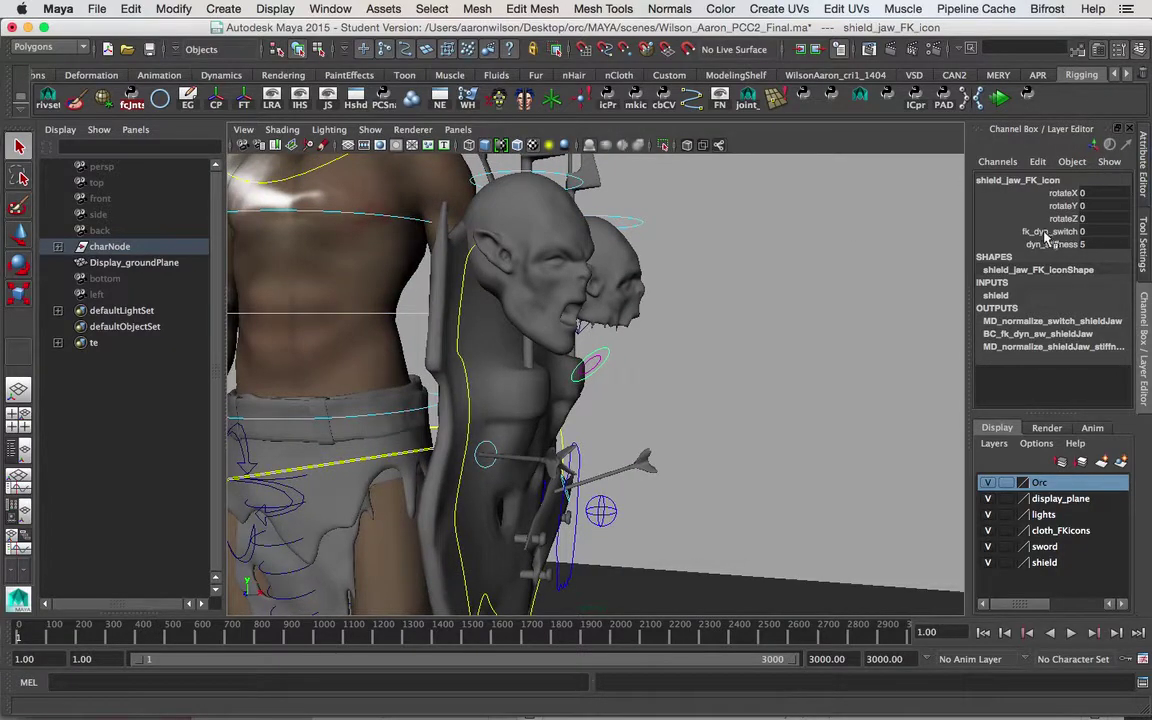
- Try rotating the shield jaw control about its Z axis and undo the rotation
key("e")
mouse_move(580, 300)
left_mouse_down()
mouse_move(580, 278)
mouse_move(584, 302)
mouse_move(597, 292)
left_mouse_up()
key("super+z")
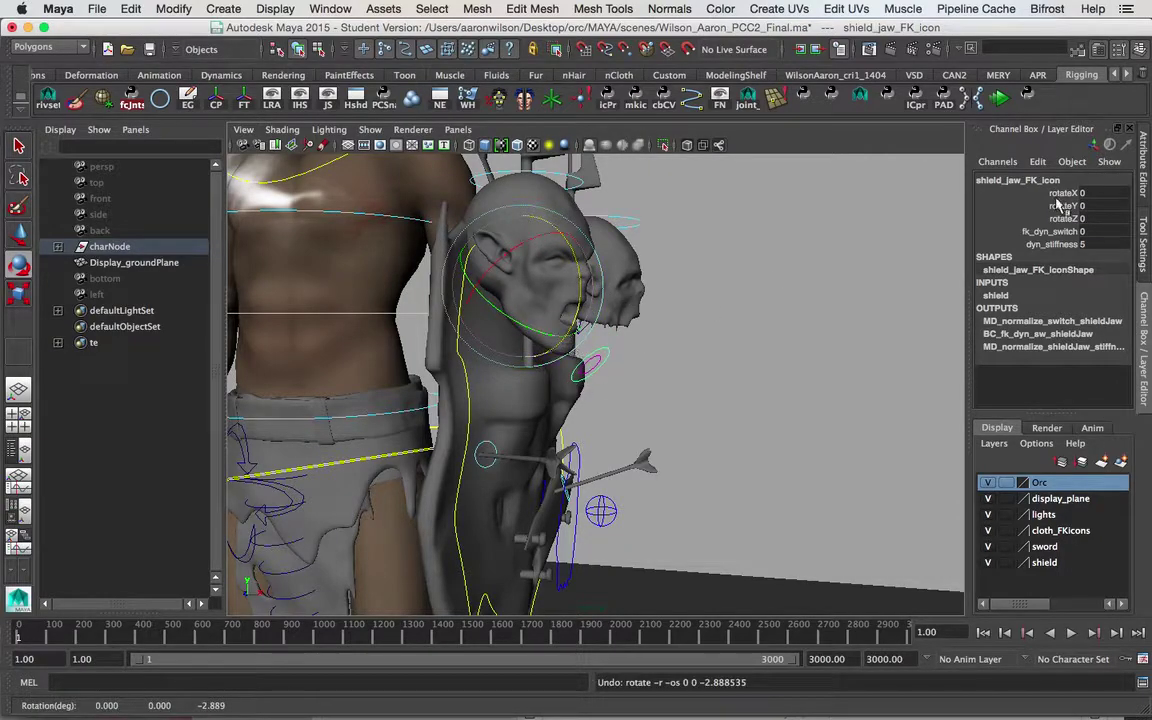
key("q")
- Set the jaw control's fk_dyn_switch to 10, start interactive playback and try rotating the jaw control
left_click(1050, 231)
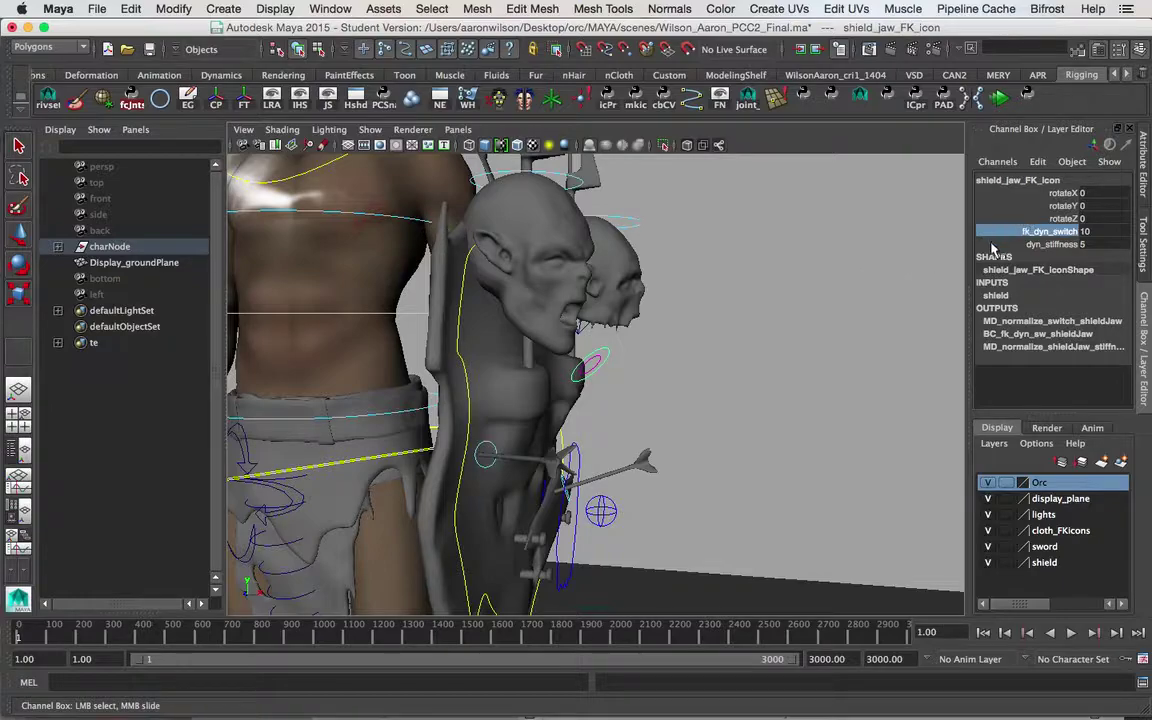
key("alt+v")
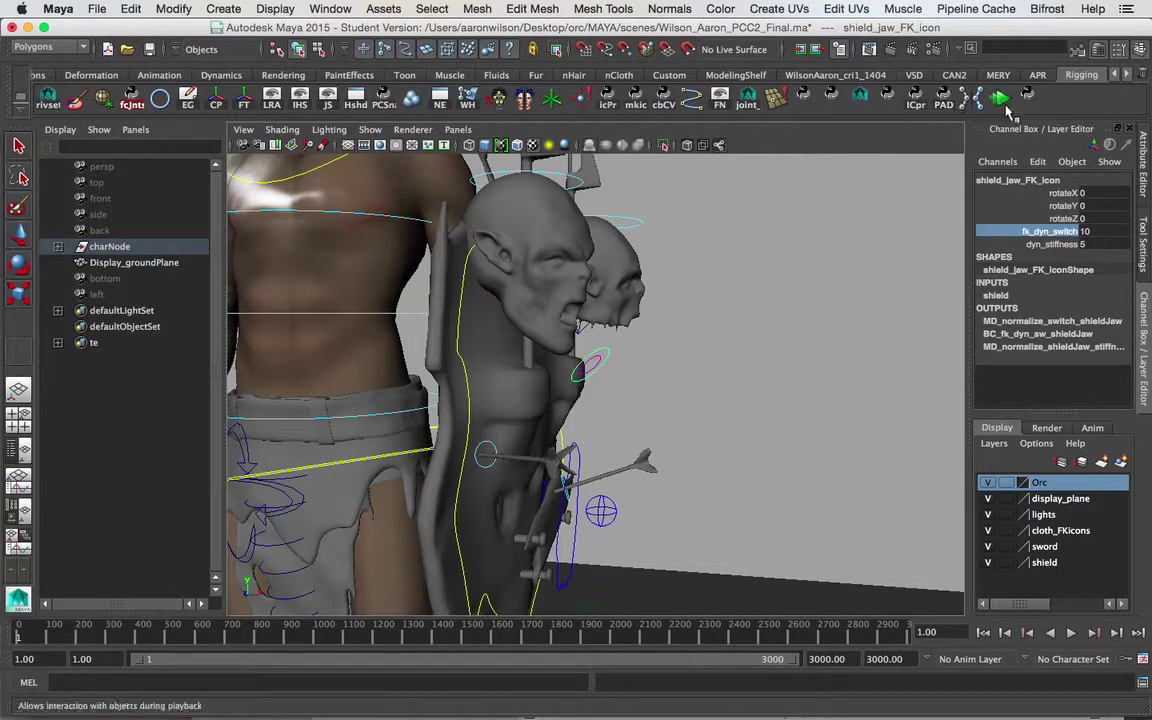
key("e")
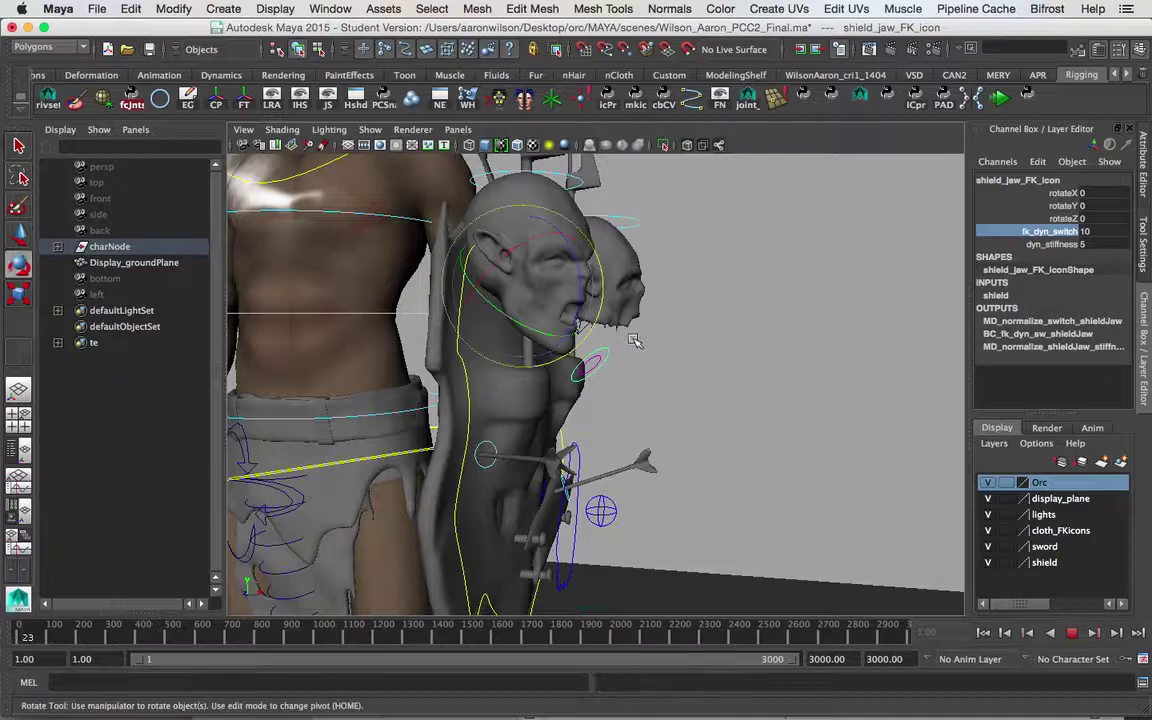
left_click_drag(580, 299, 610, 295)
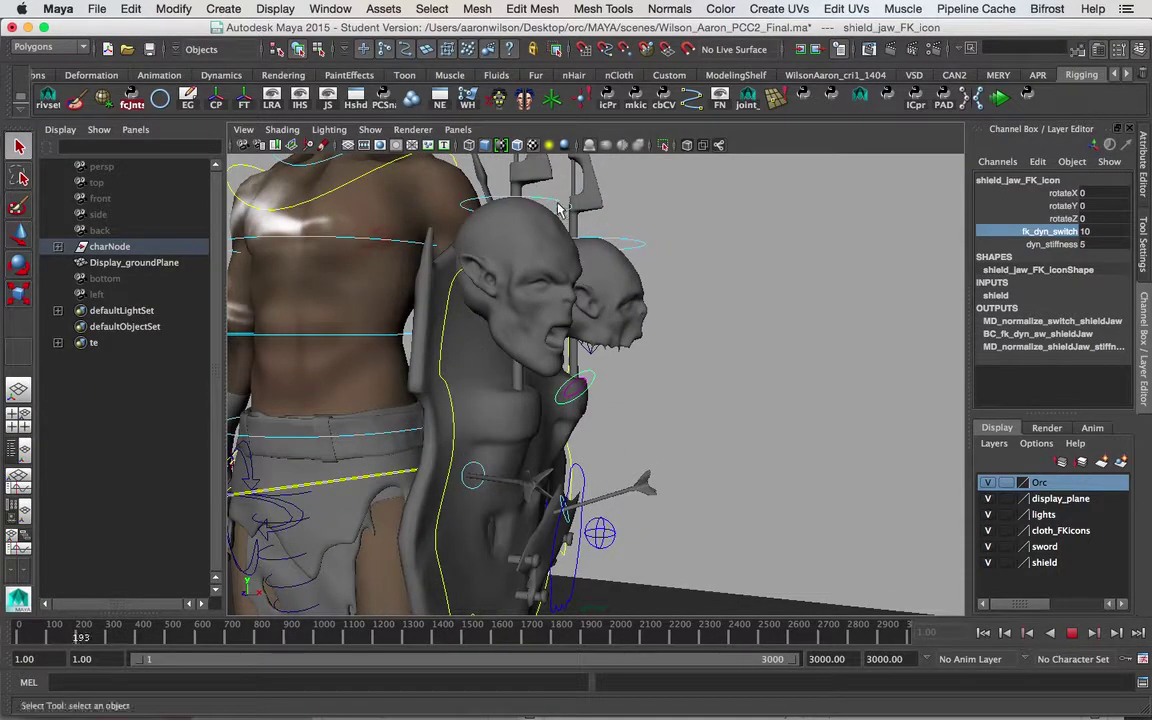
- Test the jaw dynamics by moving the front head control and the main shield control during playback, and return to the first frame
key("e")
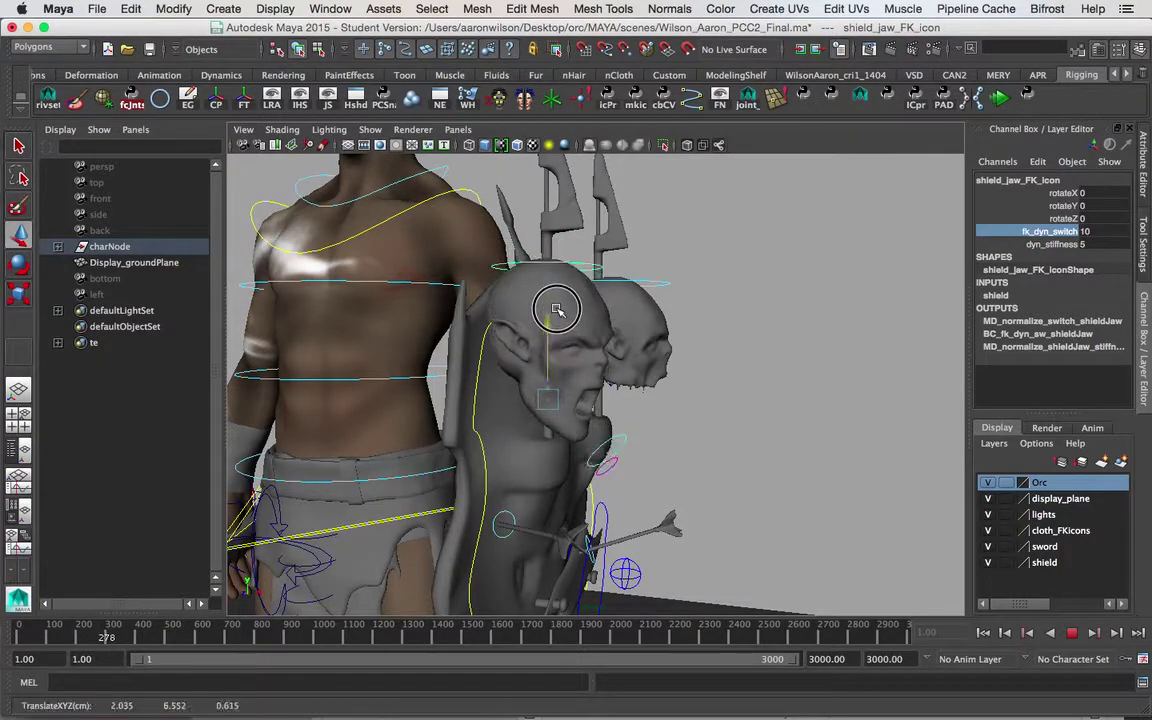
key("q")
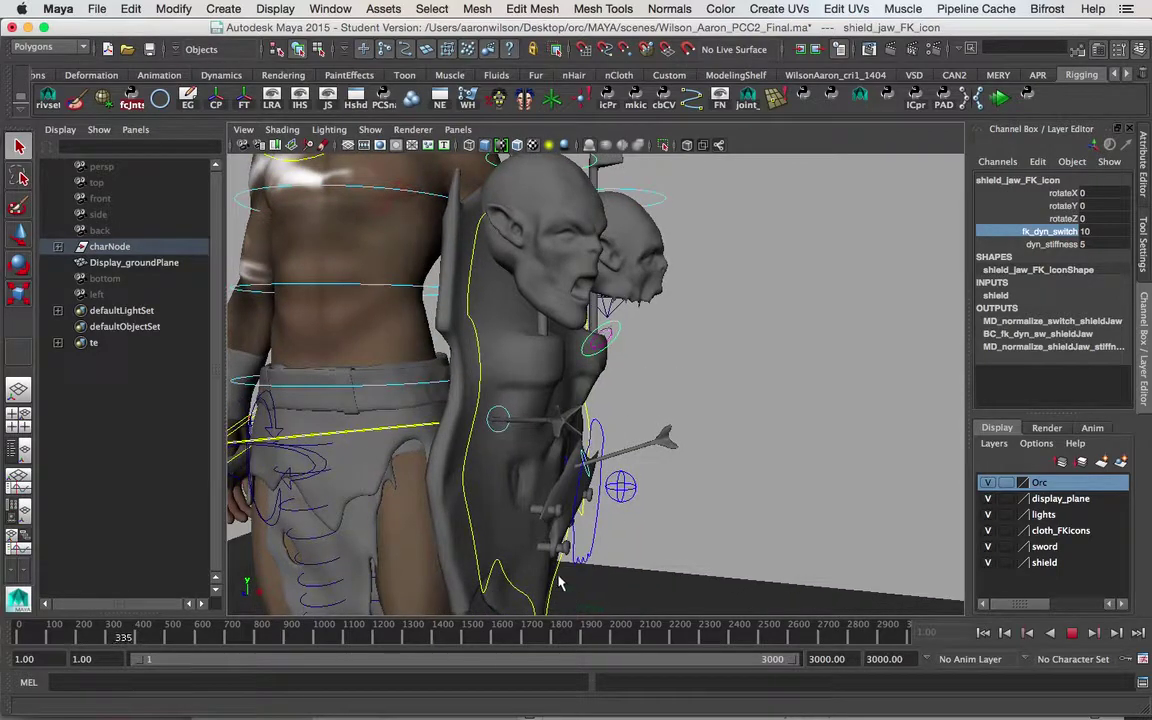
key("w")
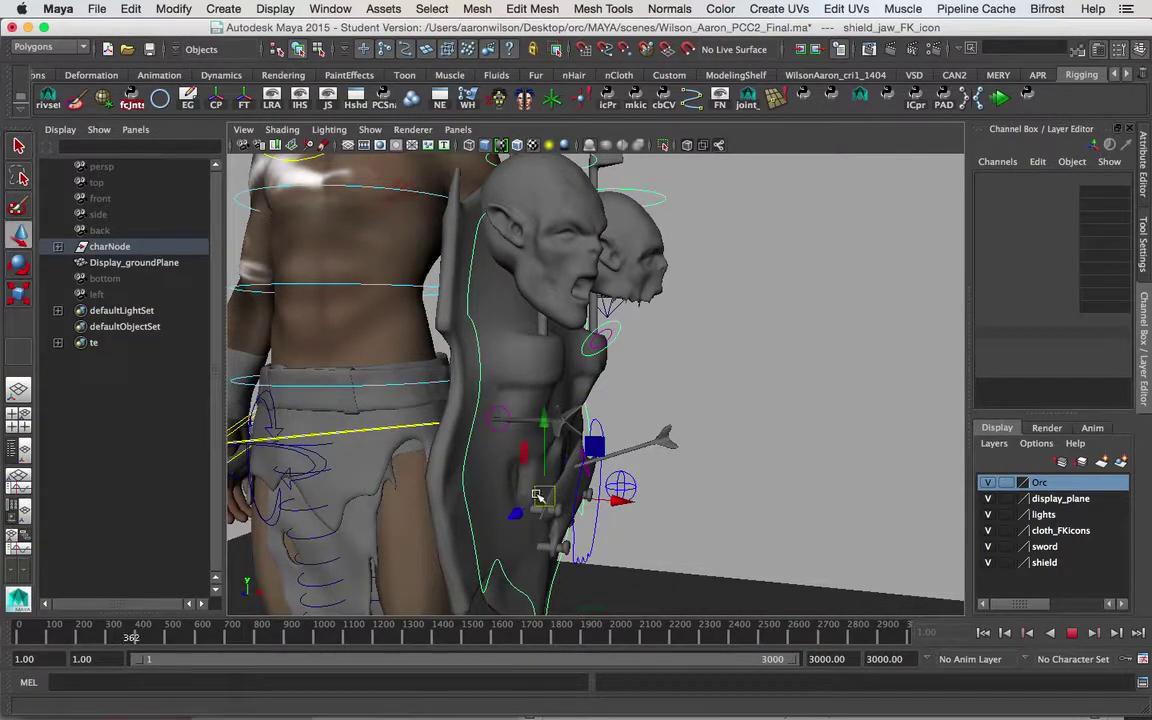
left_click_drag(543, 499, 544, 505)
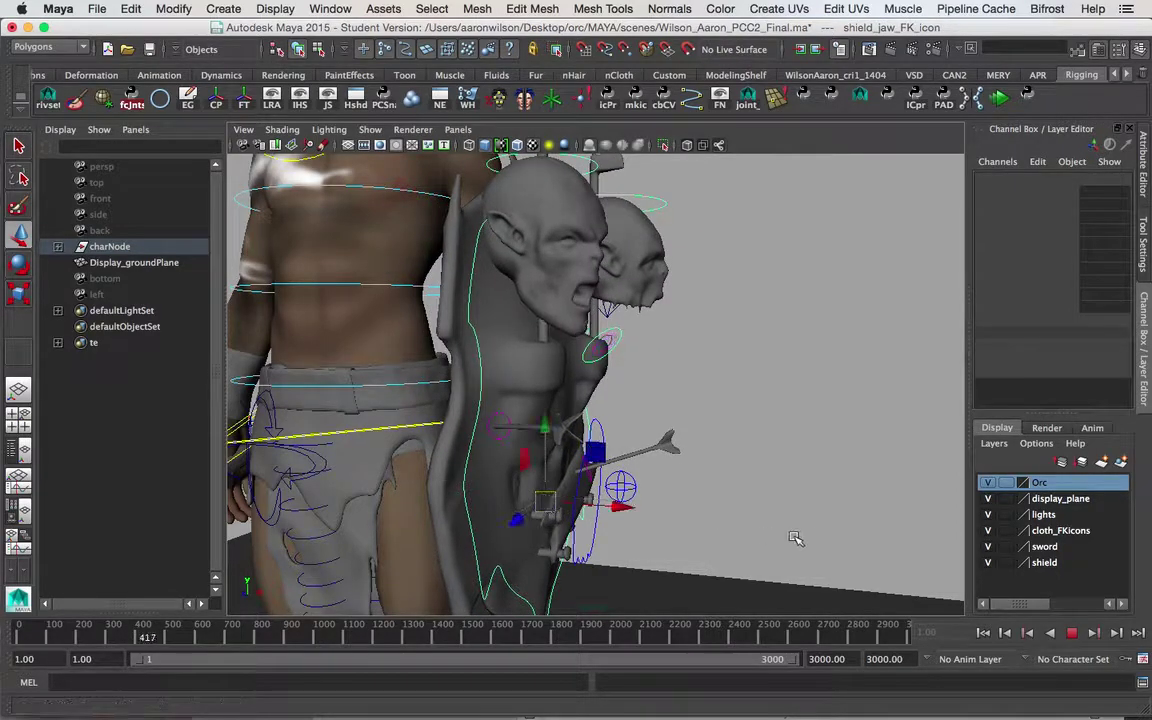
key("Escape")
left_click(983, 632)
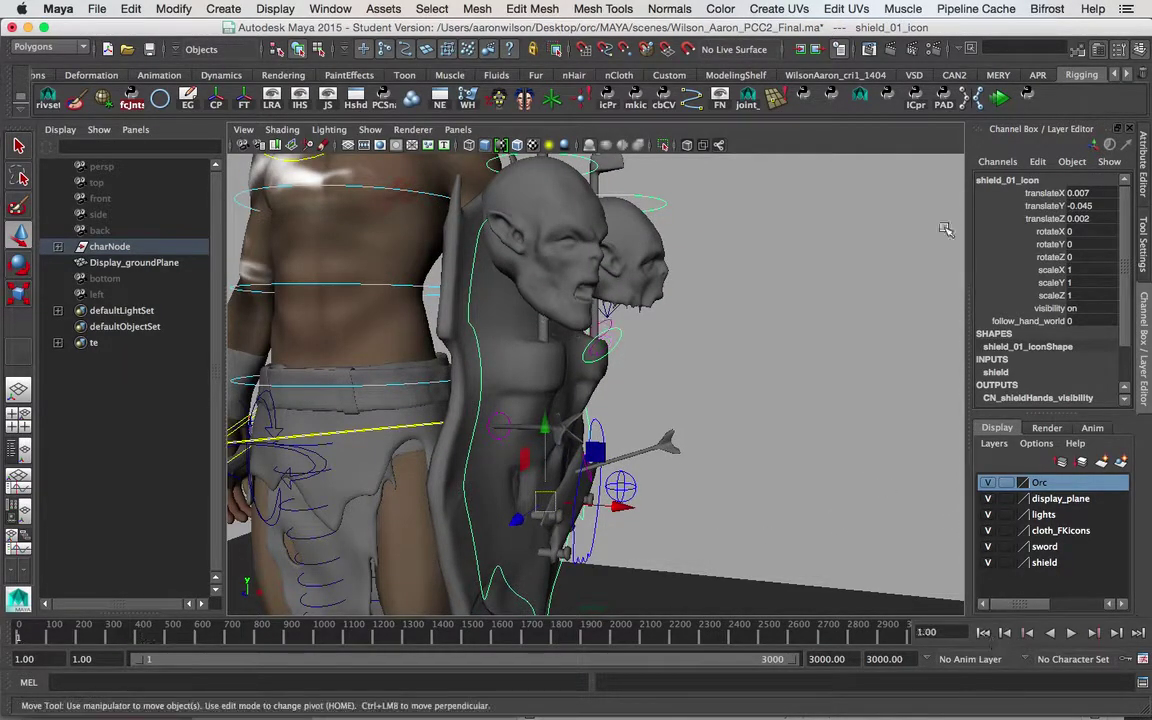
left_click_drag(642, 344, 645, 345, "alt")
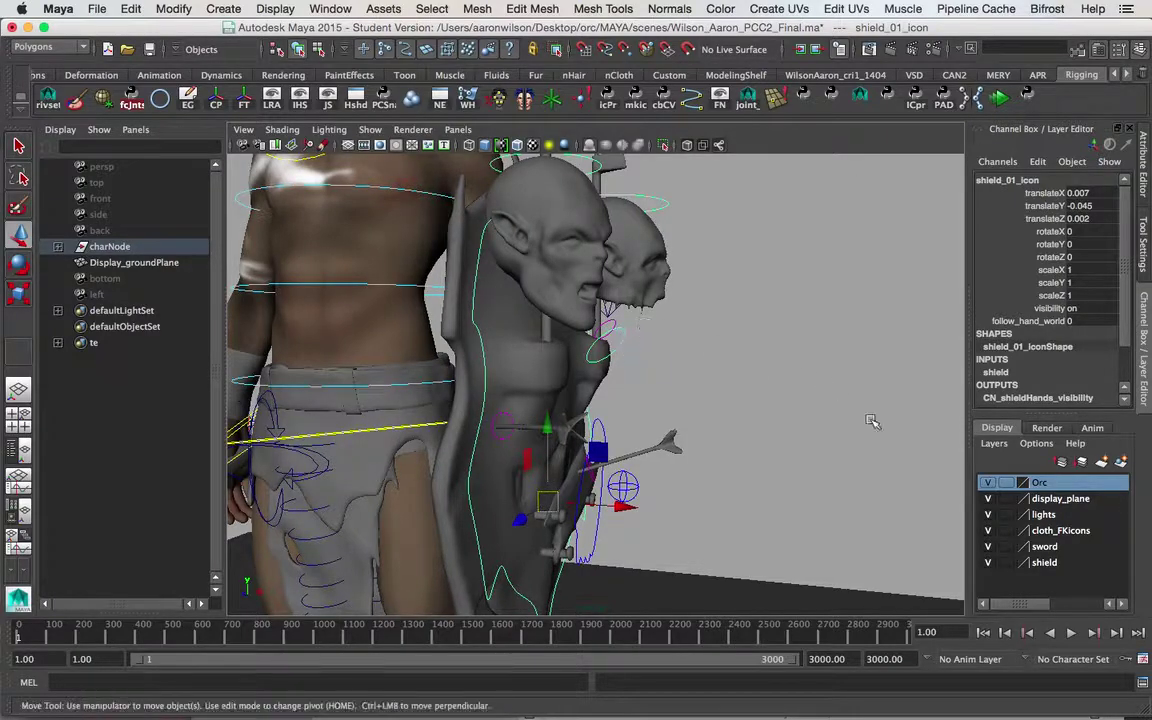
- Undo the test moves of the shield and head controls and return the timeline to frame 1
key("ctrl+z")
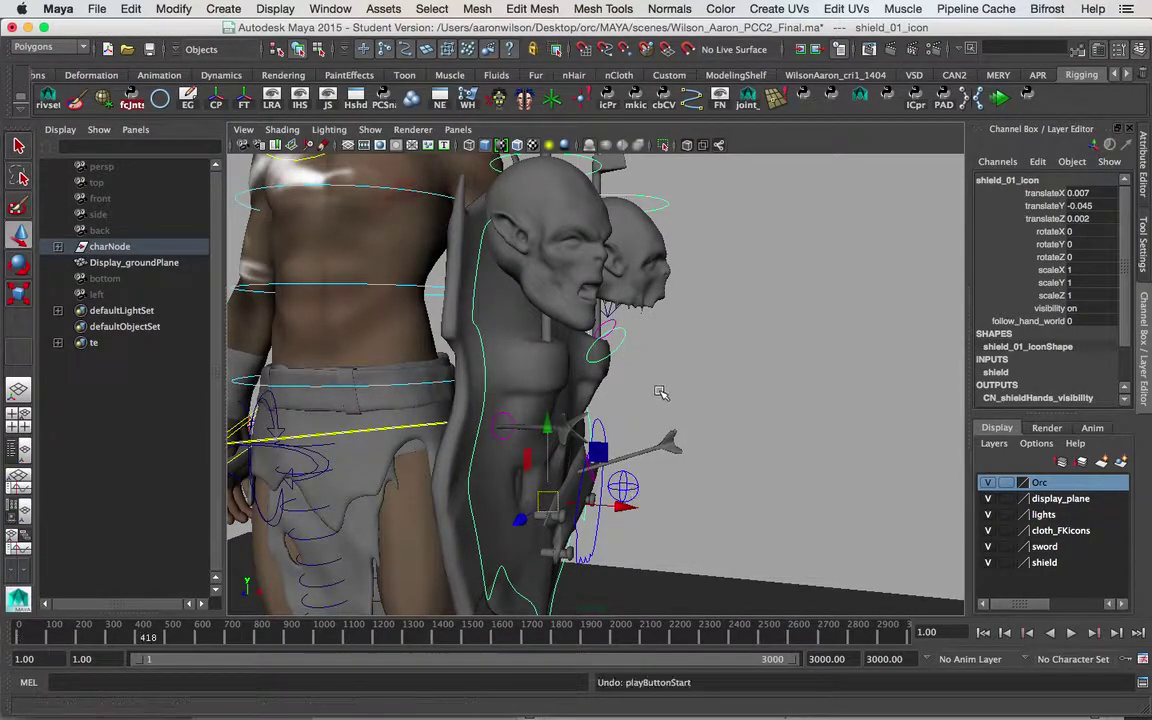
key("ctrl+z")
key("ctrl+z")
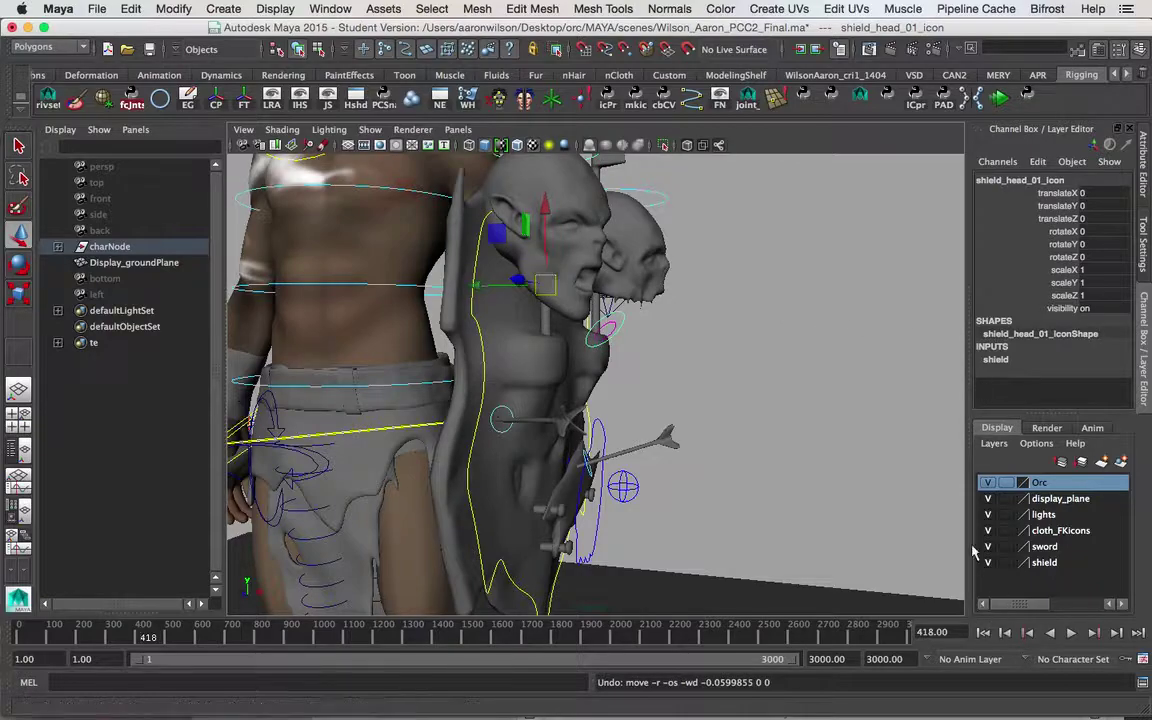
left_click(983, 632)
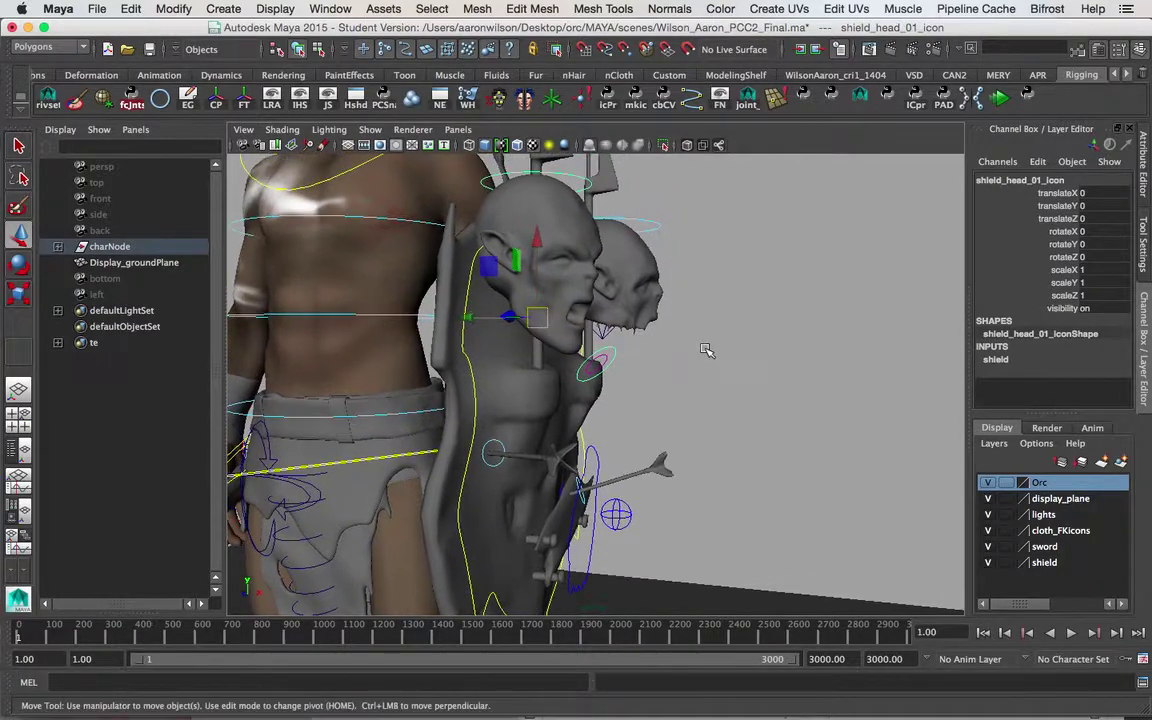
- Set the shield jaw control's dyn_stiffness to 8 and start interactive playback
key("q")
left_click(604, 360)
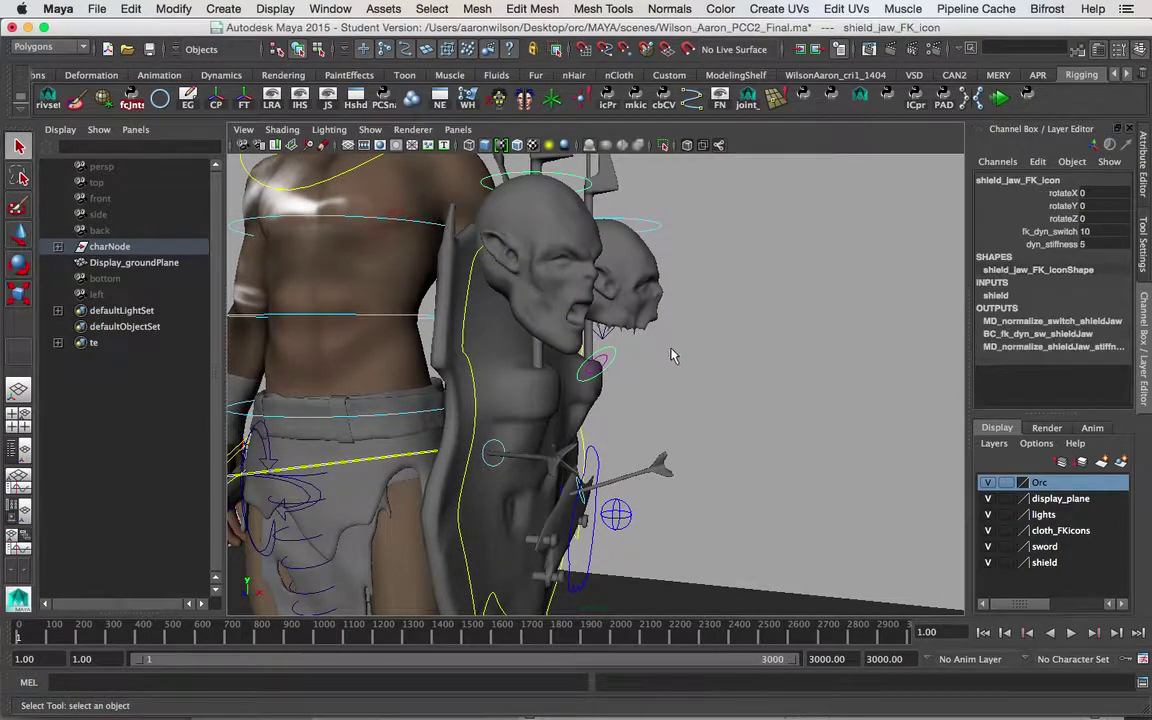
left_click(1057, 245)
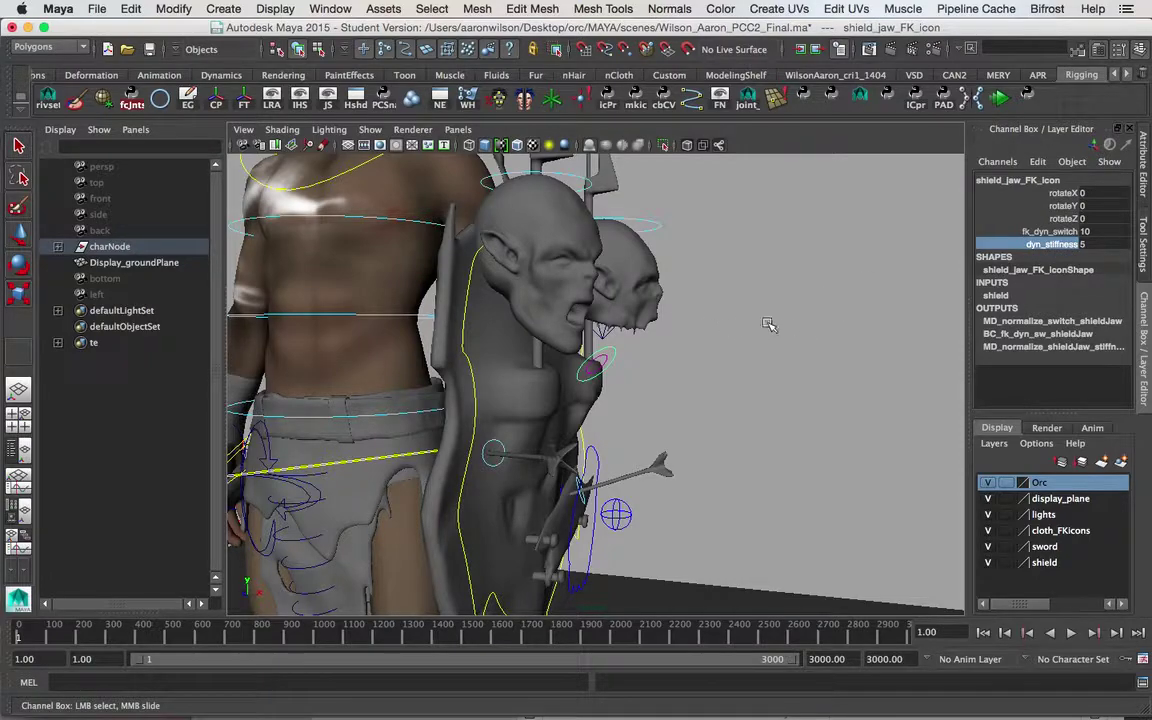
middle_click_drag(742, 362, 697, 377, "alt")
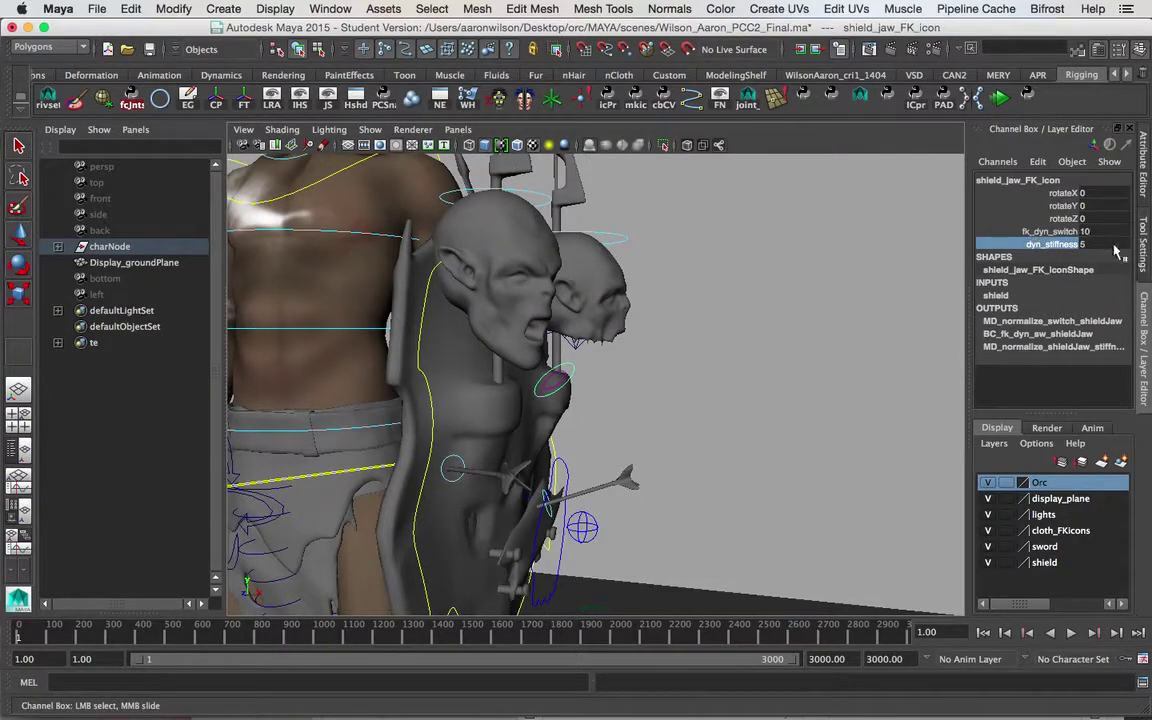
left_click(1116, 246)
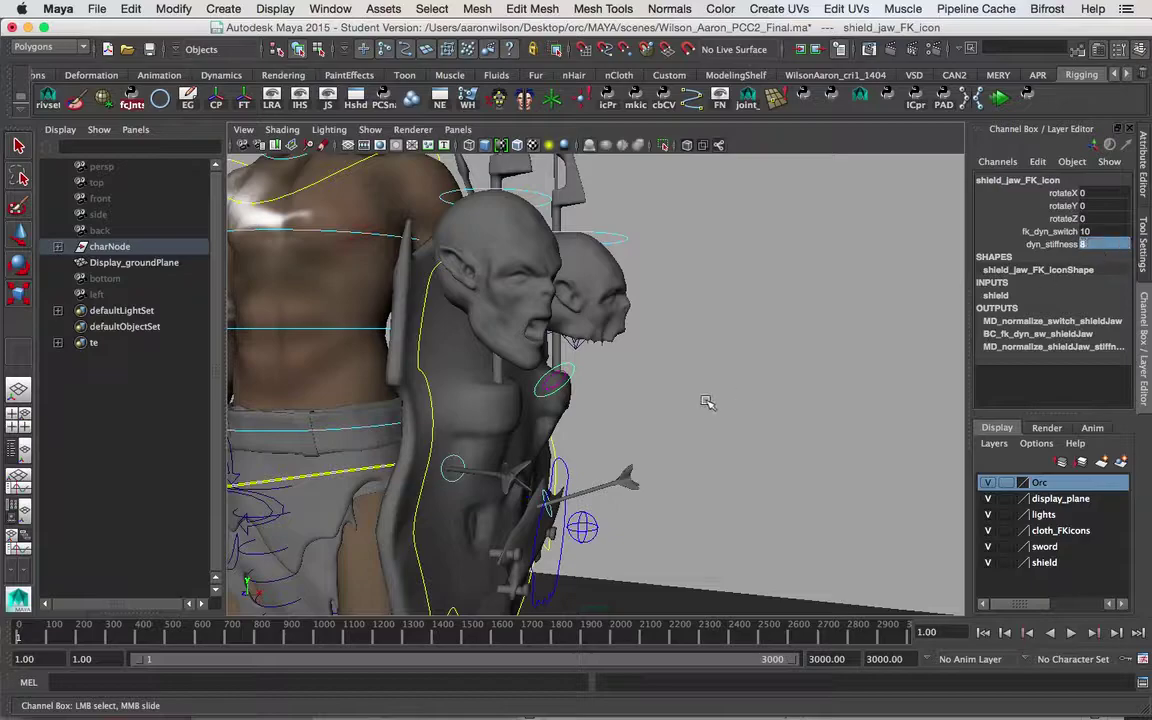
left_click(998, 97)
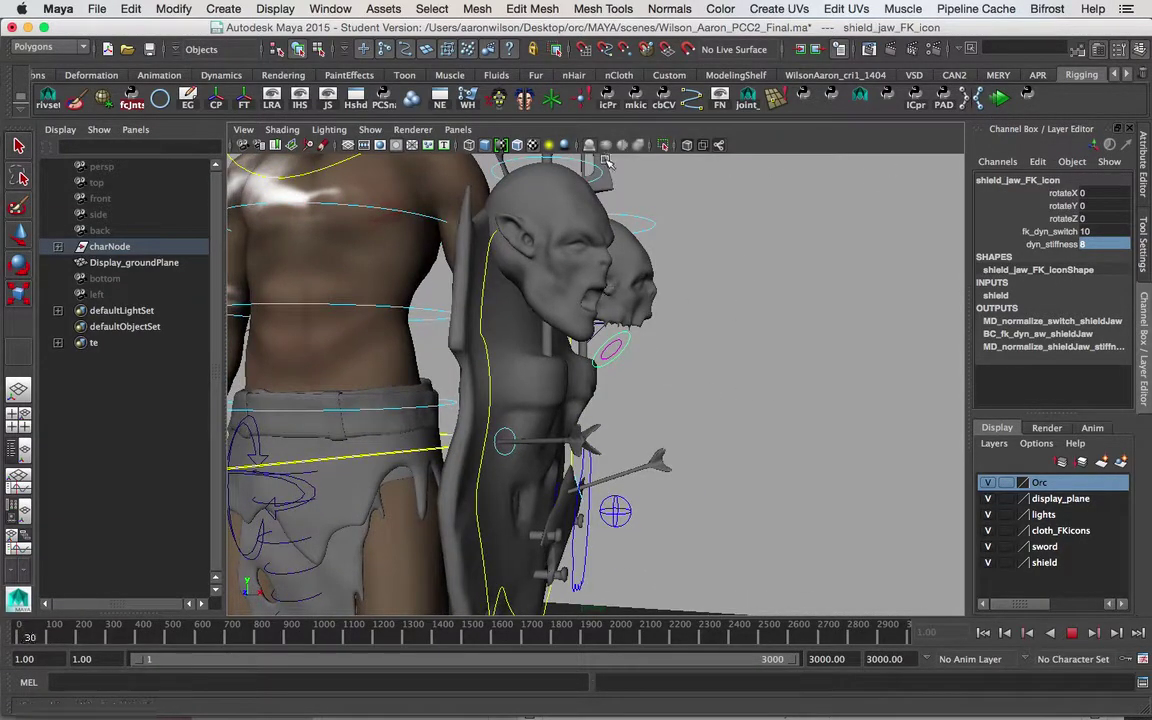
- Move the front shield head control during playback to test the stiffer jaw, and return to the first frame
left_click_drag(597, 167, 623, 190)
middle_click_drag(706, 261, 705, 292, "alt")
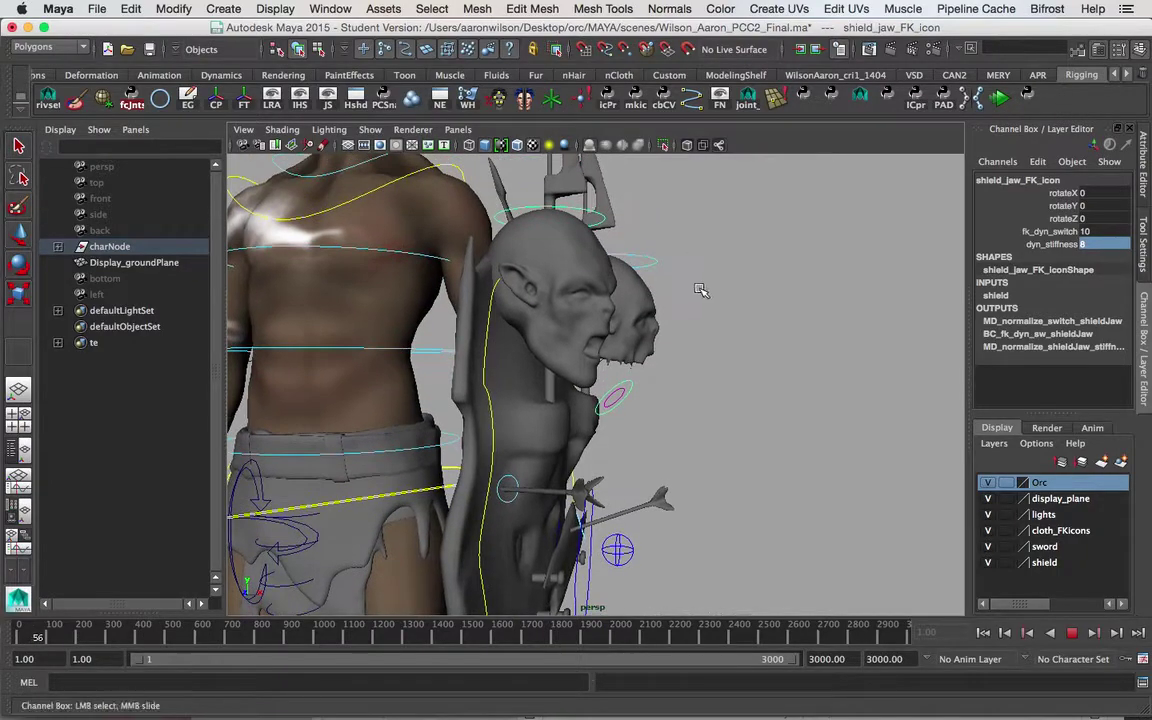
key("w")
left_click_drag(547, 280, 577, 266)
key("Escape")
left_click(983, 632)
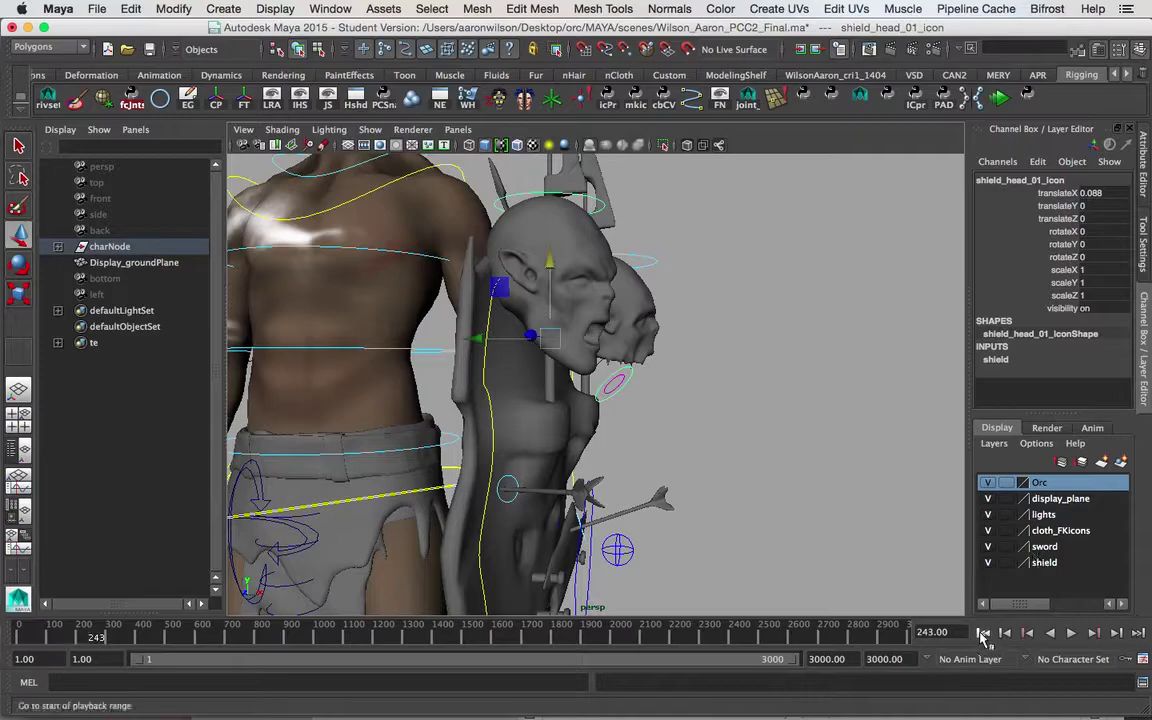
- Open the scene shield_jawJiggle_tut.ma without saving the changes to the current scene
left_click(127, 48)
left_click(215, 172)
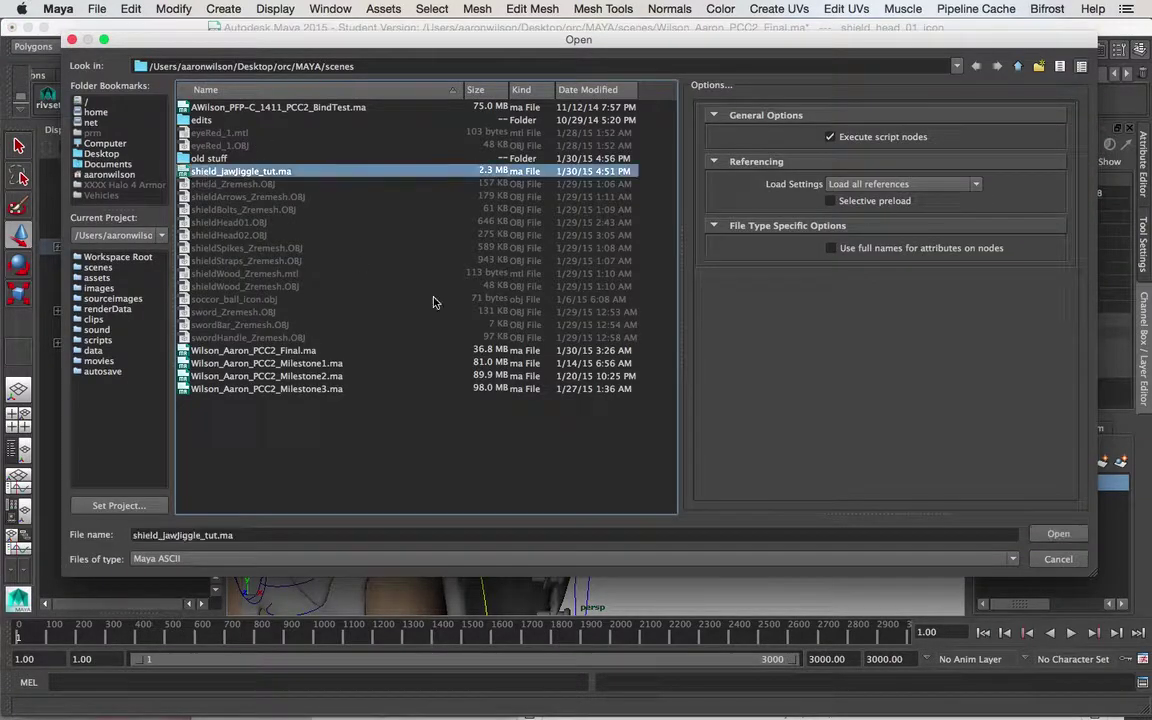
left_click(1057, 534)
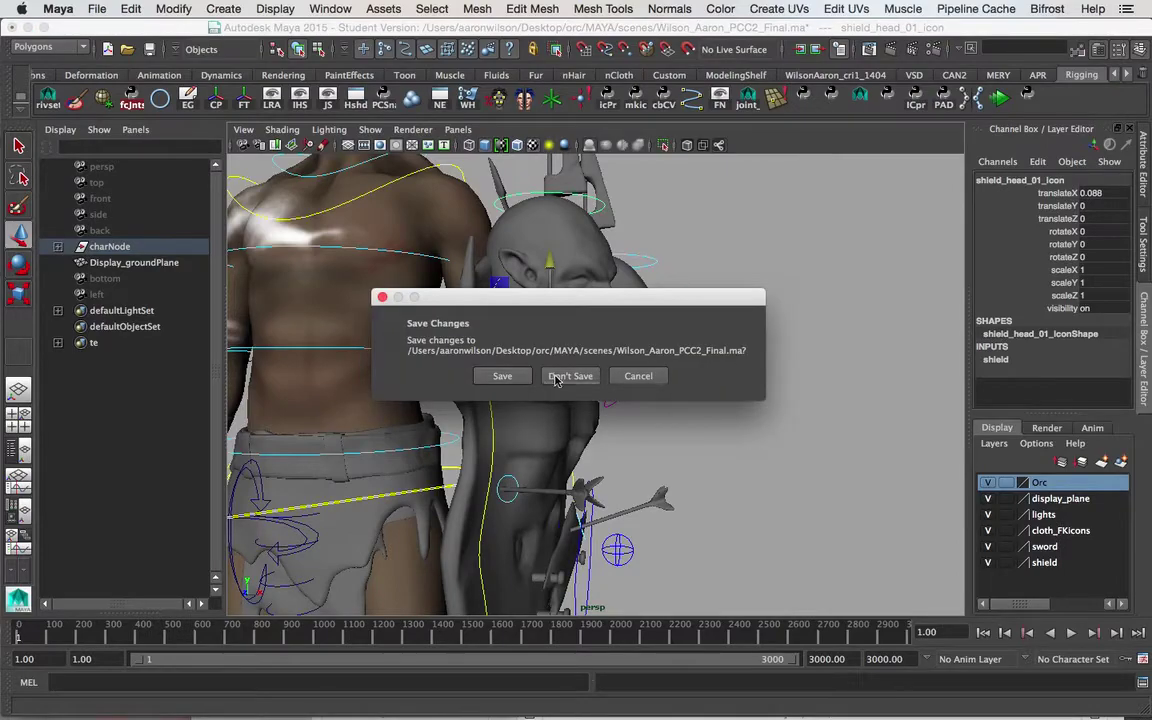
left_click(553, 377)
- Select the head and shield meshes together and freeze their transformations
left_click_drag(779, 340, 675, 382, "alt")
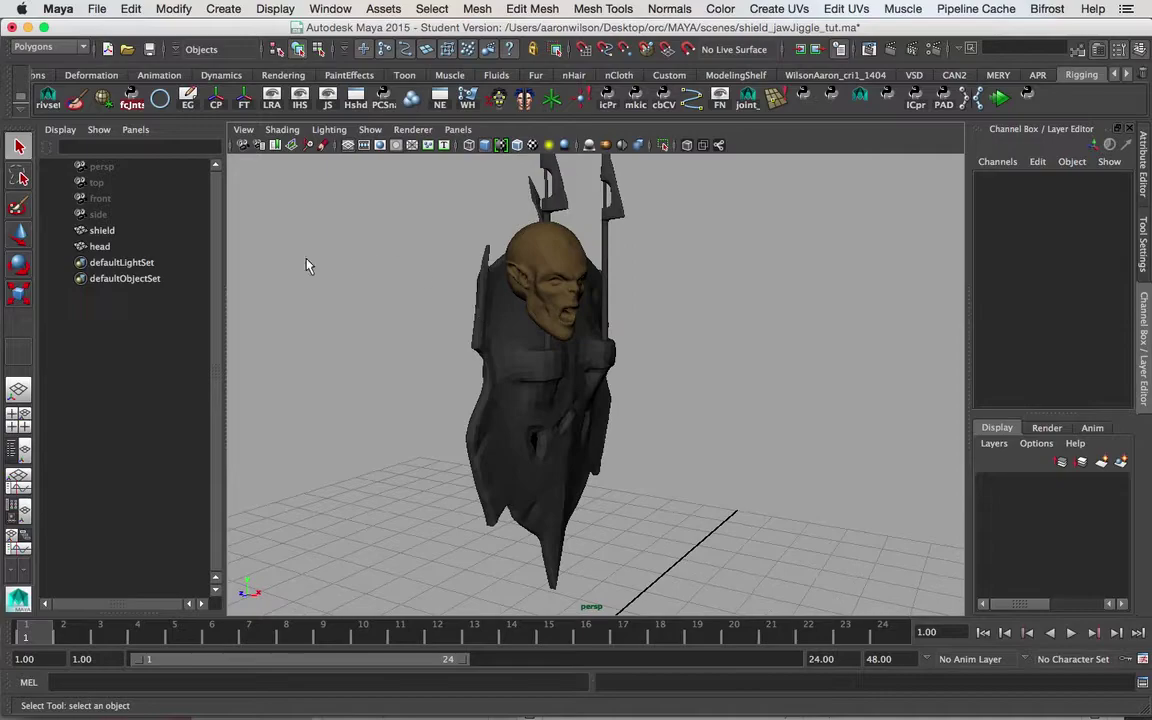
left_click(553, 302)
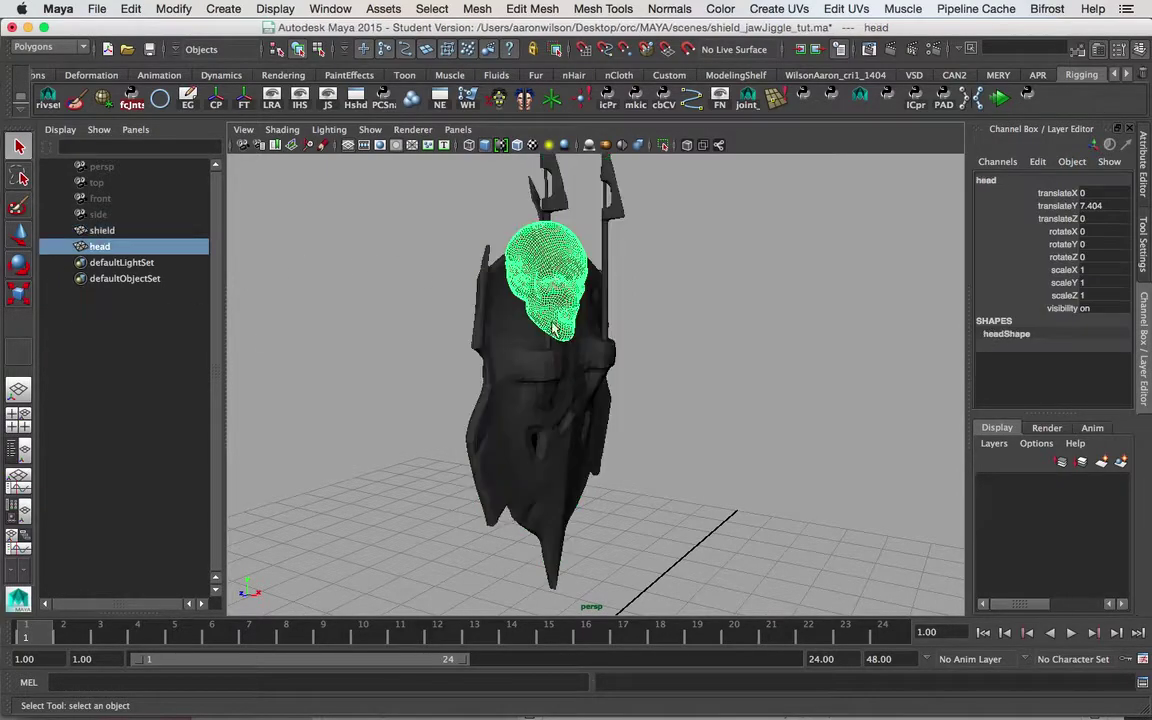
left_click_drag(823, 374, 833, 373, "alt")
left_click(768, 361)
left_click_drag(720, 354, 670, 346, "alt")
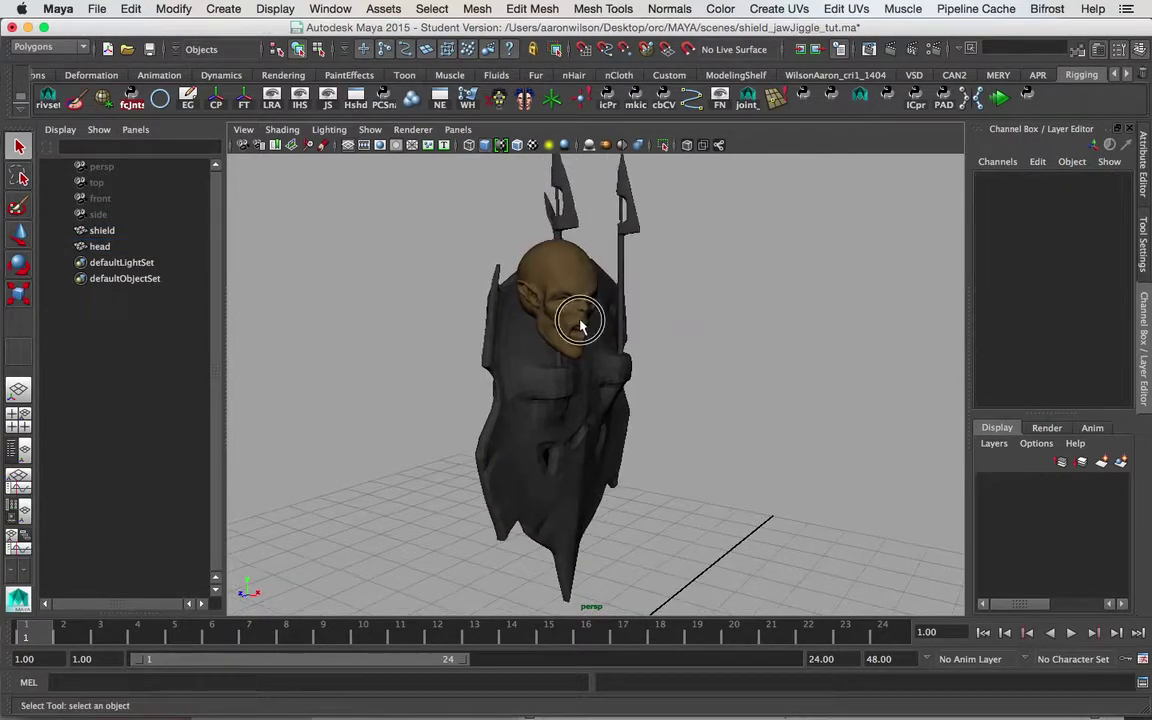
left_click(577, 332)
left_click(605, 413, "shift")
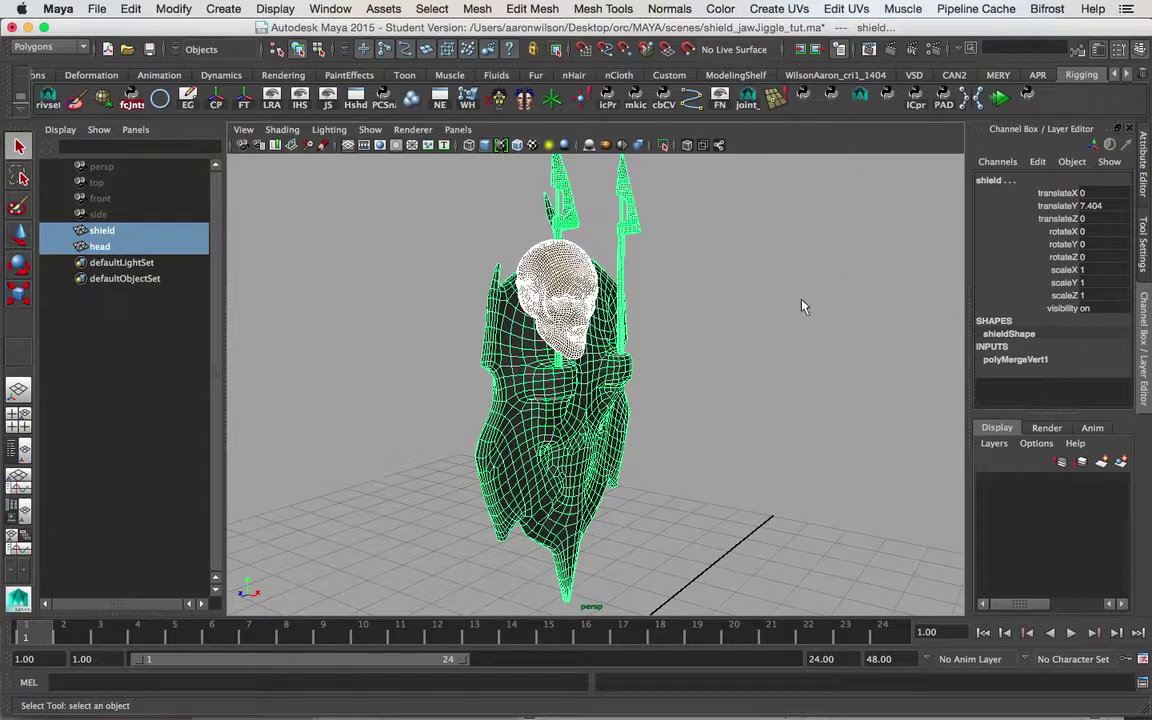
left_click(160, 8)
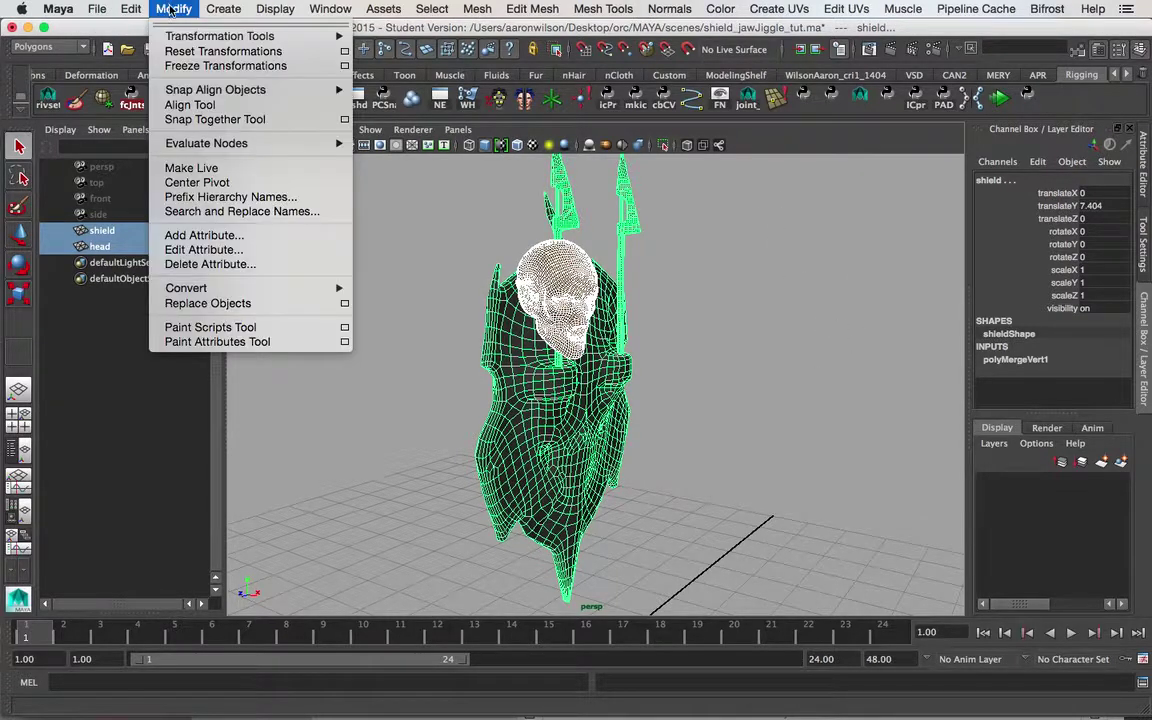
left_click(187, 67)
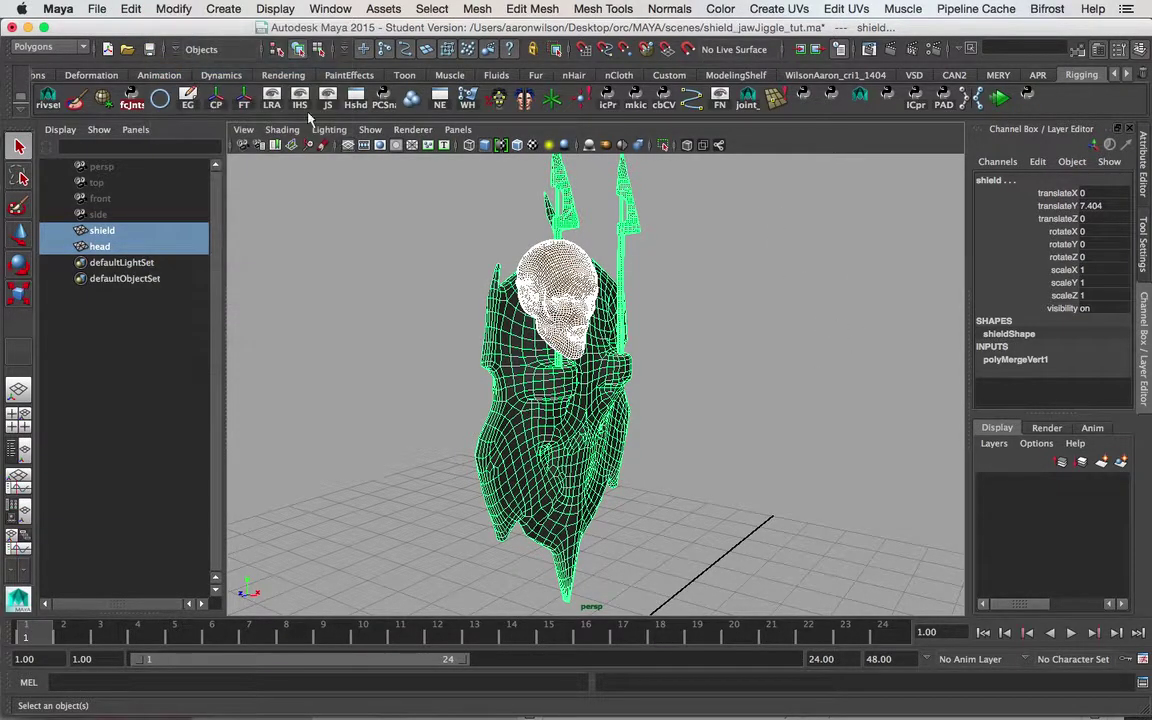
- Deselect the head and shield meshes and display the model with smooth shading
mouse_move(708, 391)
left_mouse_down("alt")
mouse_move(702, 373)
mouse_move(661, 409)
left_mouse_up("alt")
left_click(674, 409)
key("5")
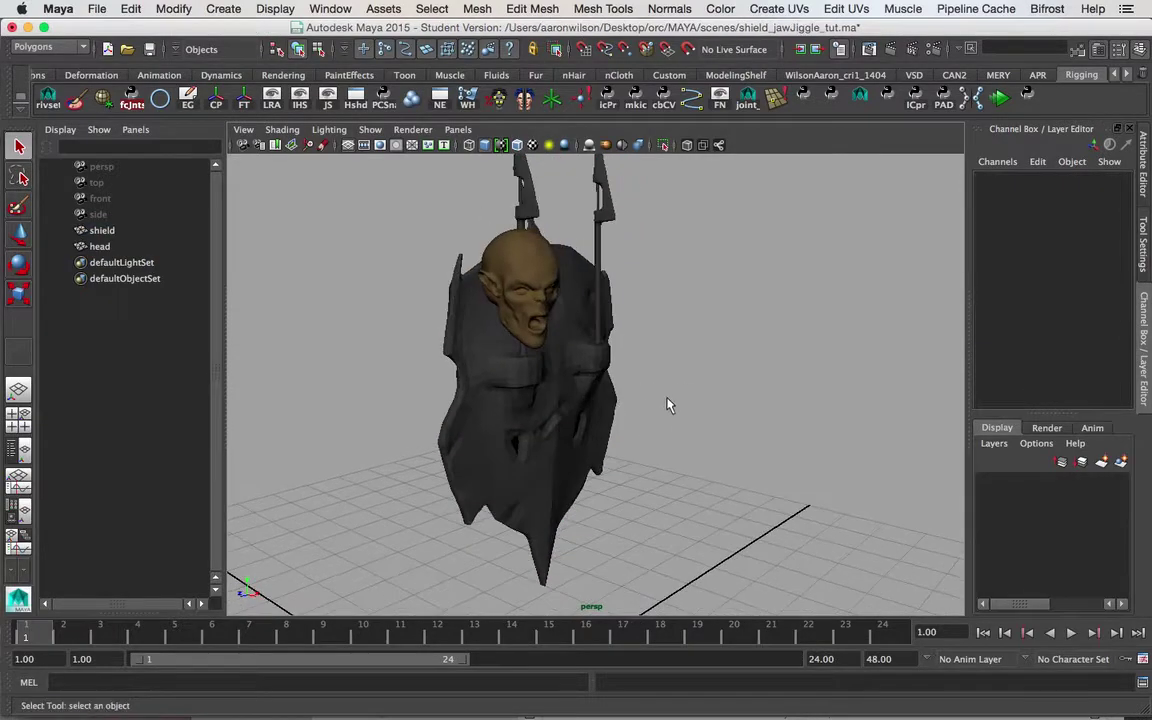
mouse_move(670, 344)
left_mouse_down()
mouse_move(656, 352)
mouse_move(748, 311)
mouse_move(726, 345)
mouse_move(665, 352)
mouse_move(672, 346)
left_mouse_up()
left_click_drag(685, 429, 697, 429, "alt")
middle_click_drag(684, 366, 625, 378, "alt")
left_click_drag(614, 385, 580, 328, "alt")
left_click_drag(740, 450, 643, 352, "alt")
- Soften the edges of both the head and shield meshes
left_click(477, 258)
left_click(551, 412, "shift")
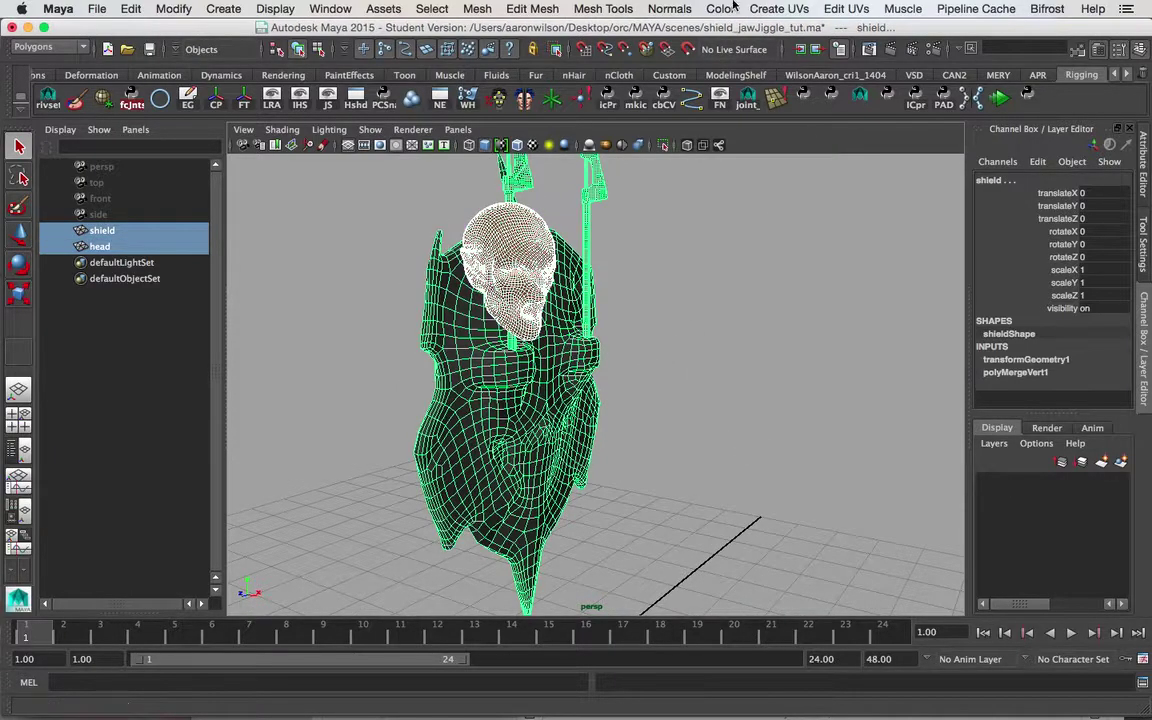
left_click(669, 8)
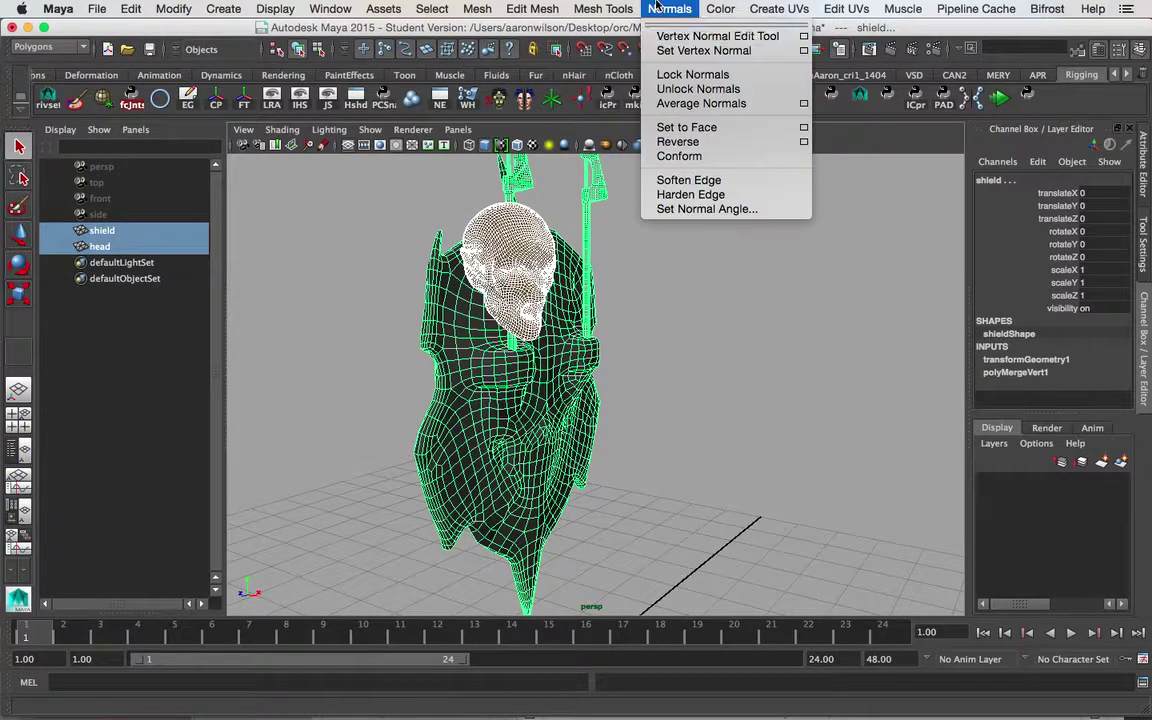
left_click(690, 180)
left_click(684, 363)
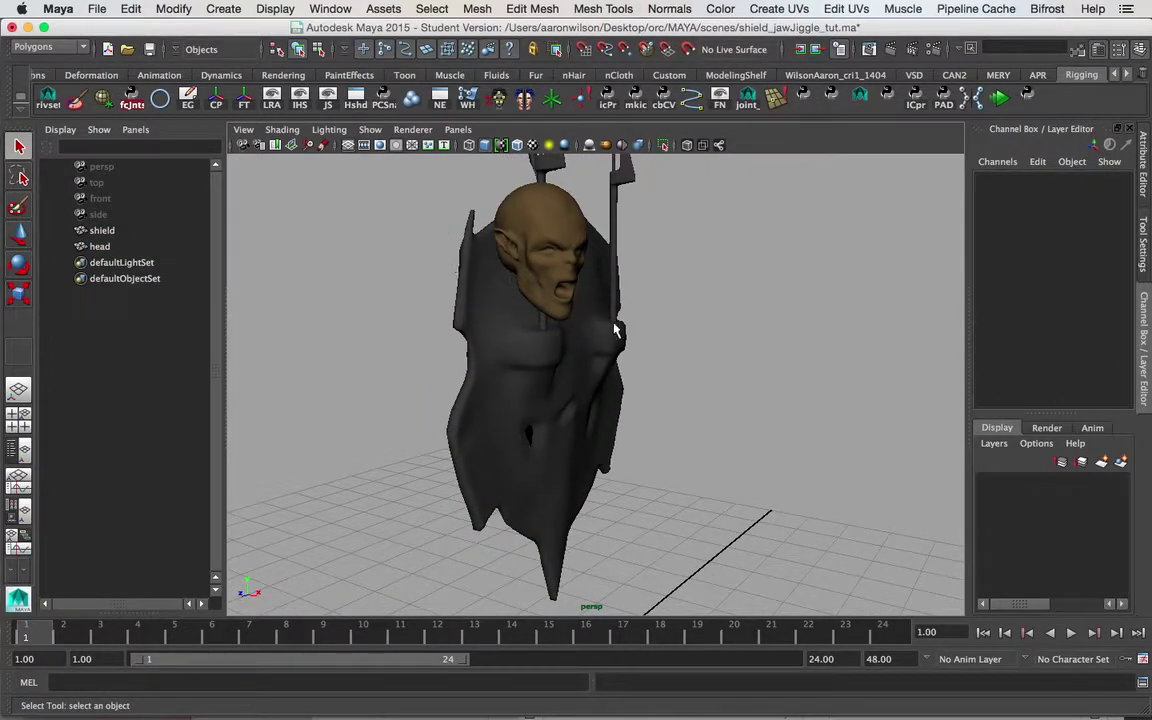
left_click_drag(596, 318, 548, 327, "alt")
- Brighten the lambert1 material assigned to the head and inspect the shaded model from several angles
left_click(490, 245)
left_click(1146, 170)
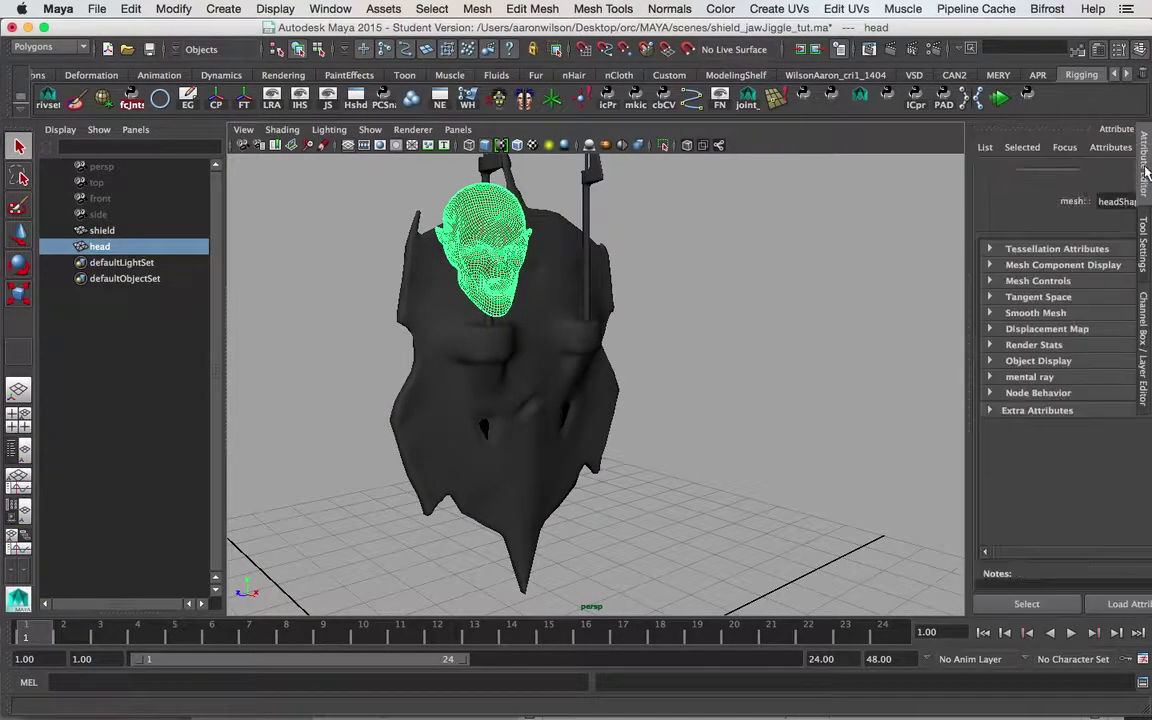
scroll(1079, 187, "down", 4)
left_click(1001, 180)
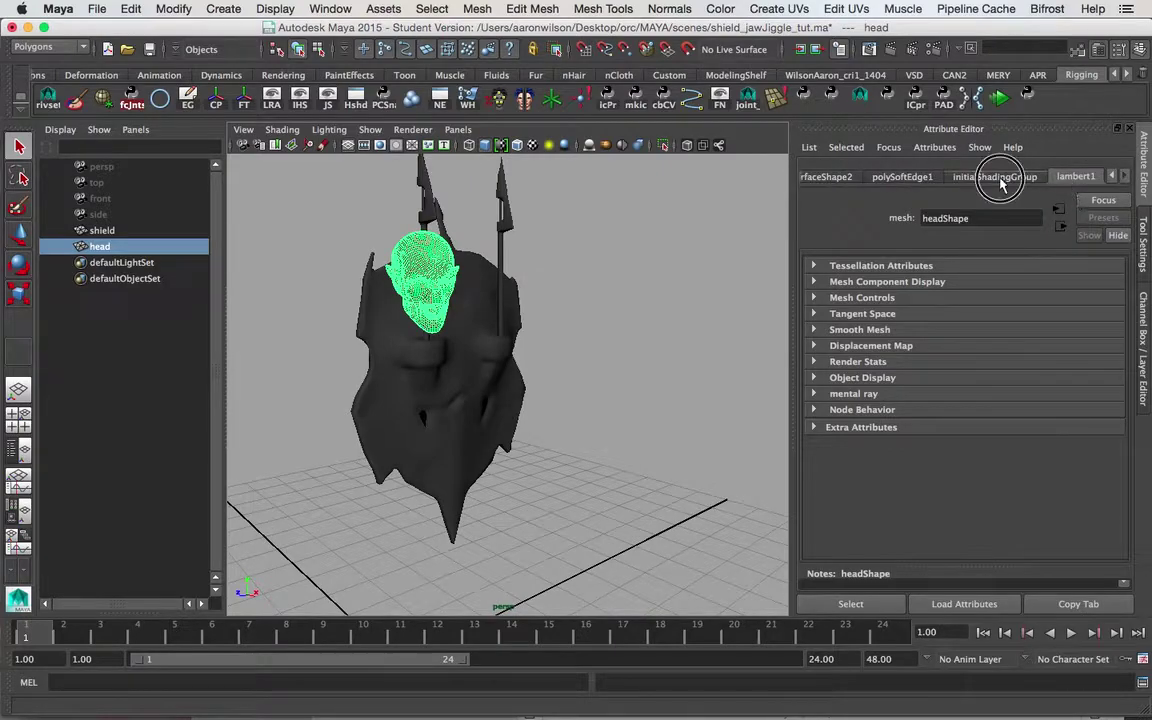
left_click(1060, 179)
left_click_drag(1032, 358, 1055, 358)
left_click(566, 283)
left_click_drag(538, 325, 581, 329, "alt")
right_click_drag(581, 327, 656, 297, "alt")
middle_click_drag(656, 297, 659, 323, "alt")
left_click_drag(603, 257, 630, 275, "alt")
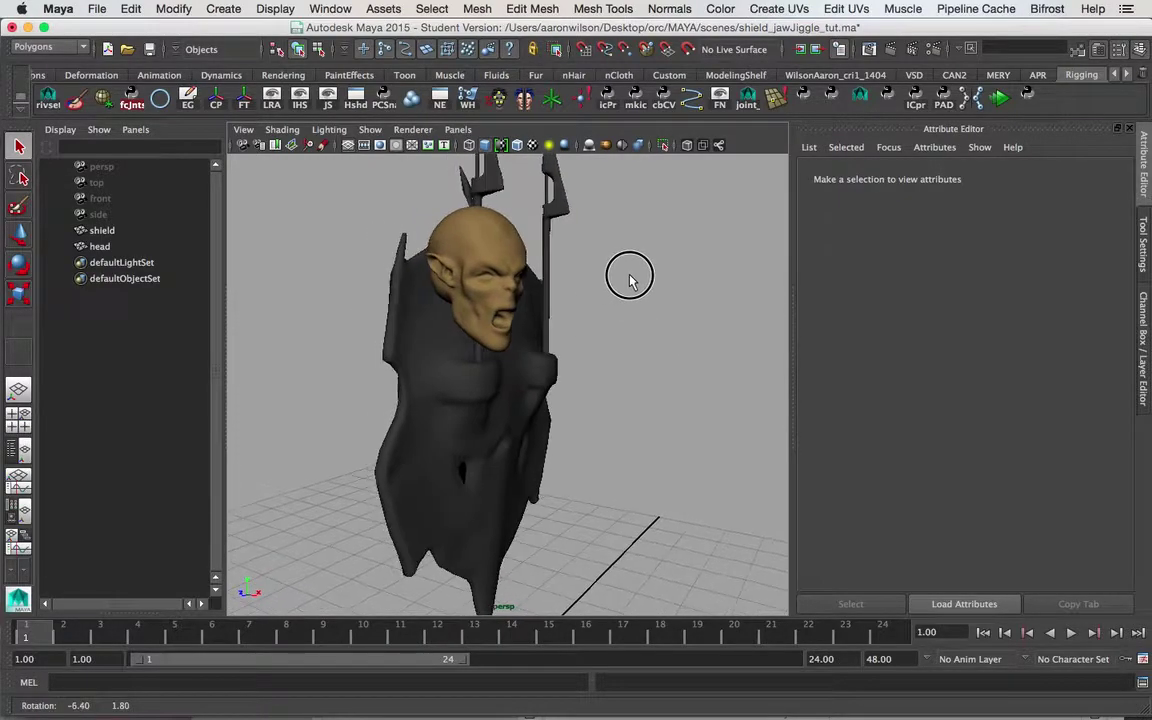
left_click_drag(581, 327, 638, 360, "alt")
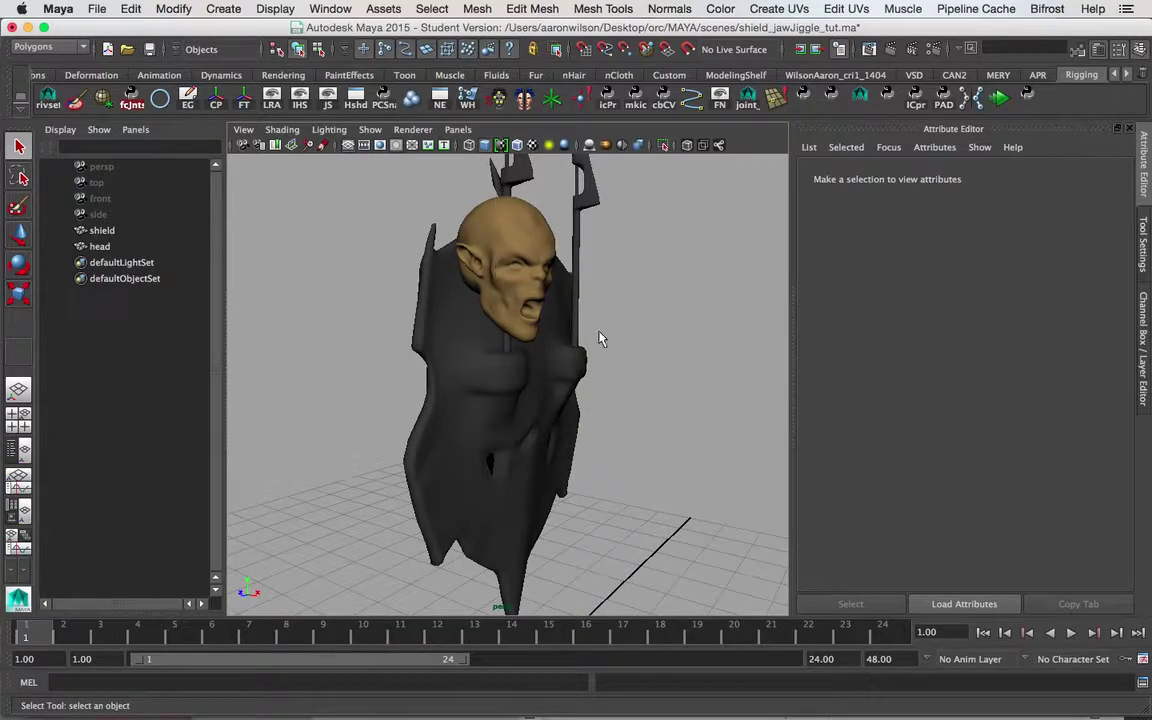
left_click_drag(659, 377, 523, 273, "alt")
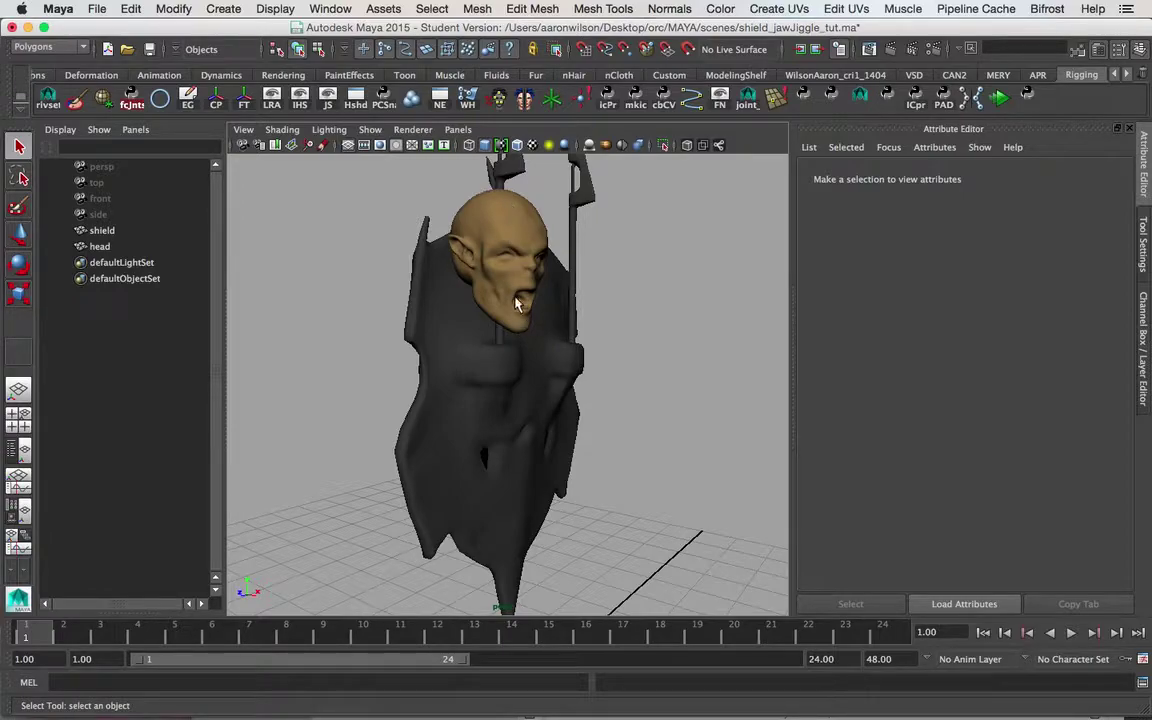
- Switch to the side view closely framed on the head and turn on X-Ray shading
key("space")
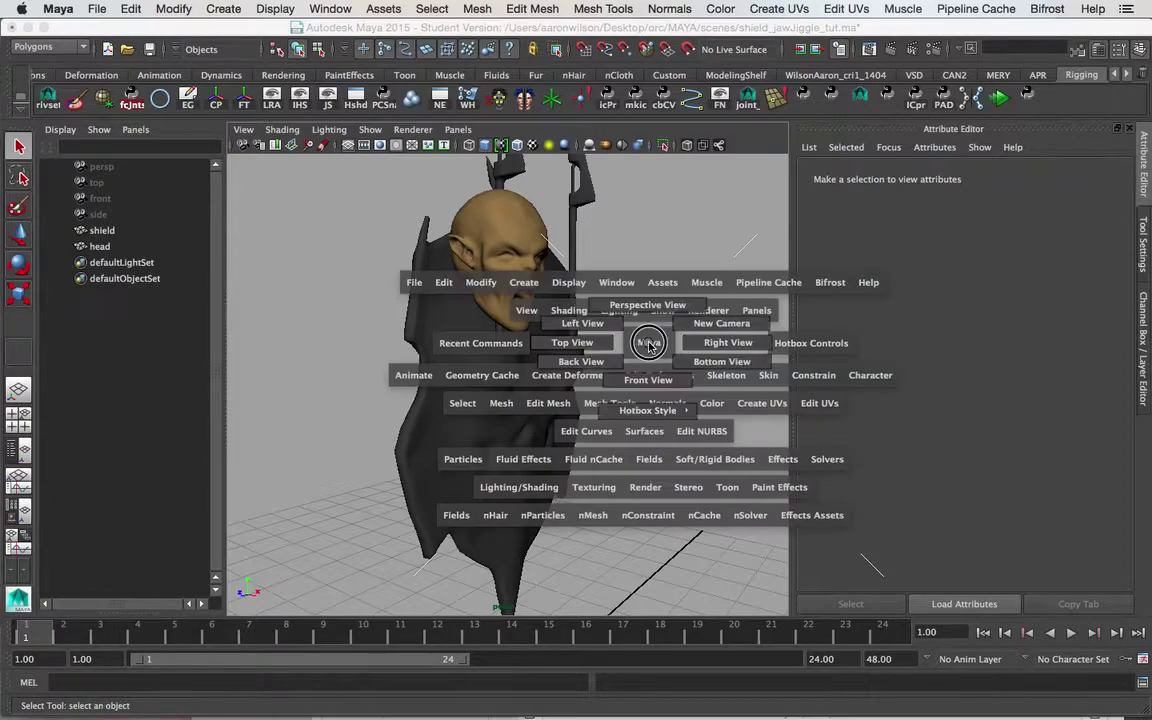
left_click_drag(648, 343, 712, 344)
right_click_drag(614, 326, 687, 323, "alt")
middle_click_drag(551, 310, 527, 465, "alt")
right_click_drag(370, 398, 860, 305, "alt")
middle_click_drag(391, 382, 457, 316, "alt")
right_click_drag(432, 314, 850, 265, "alt")
middle_click_drag(452, 302, 410, 365, "alt")
mouse_move(422, 371)
right_mouse_down("alt")
mouse_move(591, 347)
mouse_move(545, 350)
right_mouse_up("alt")
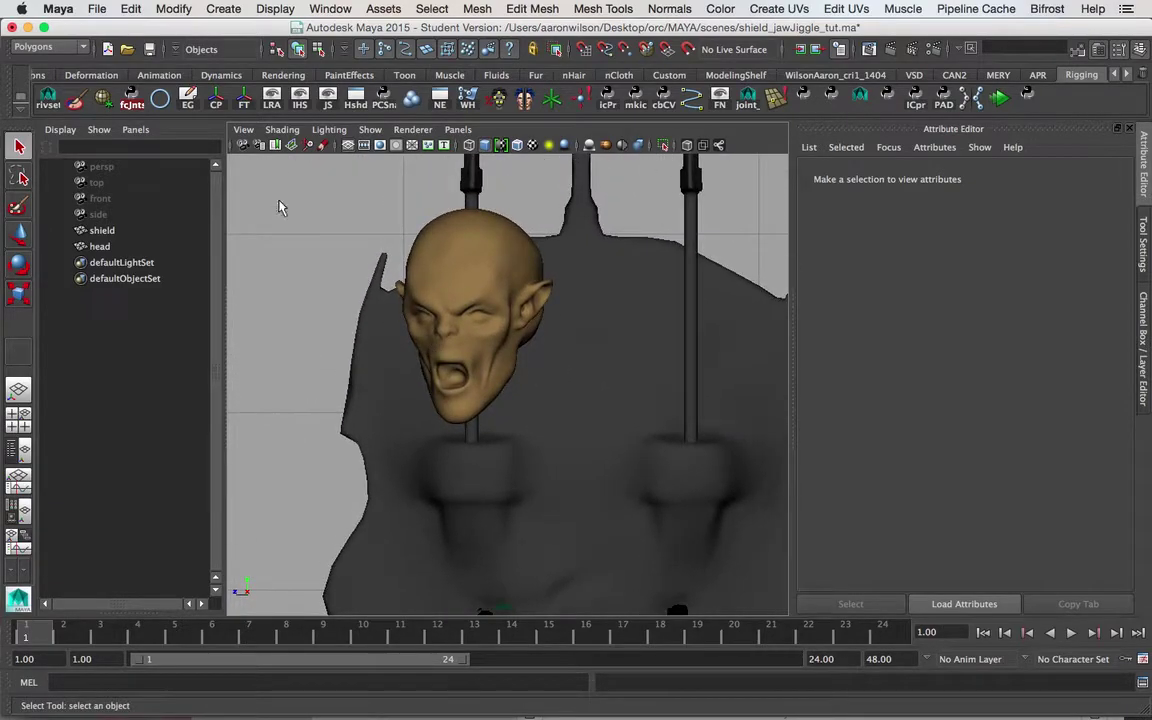
left_click(282, 129)
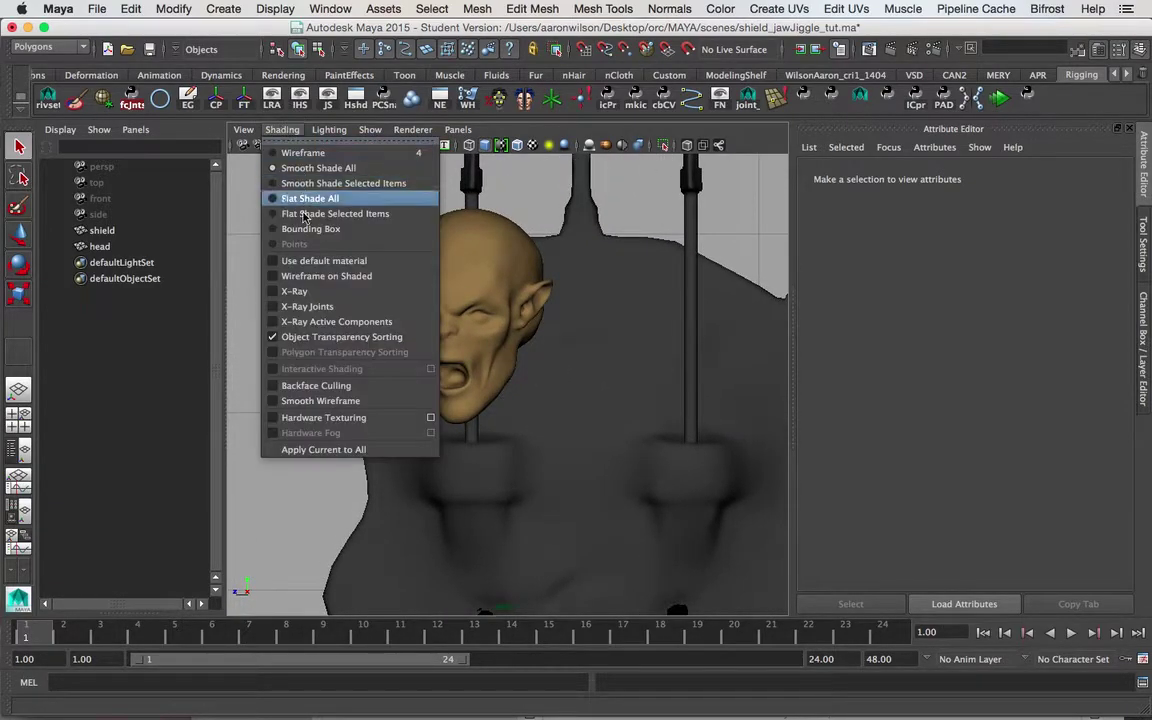
left_click(278, 291)
left_click_drag(437, 316, 461, 375, "alt")
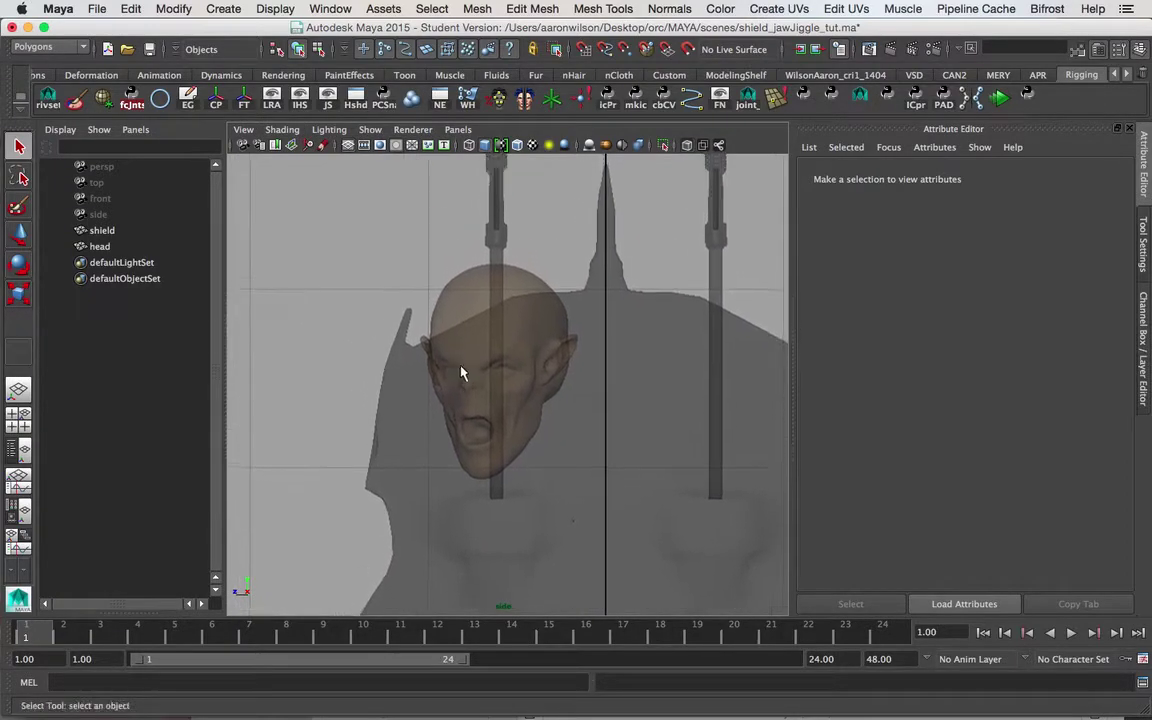
- Create a vertical two-joint chain in the side view with the Joint Tool, from the head's jaw up to the top of its skull
left_click(48, 47)
left_click(40, 37)
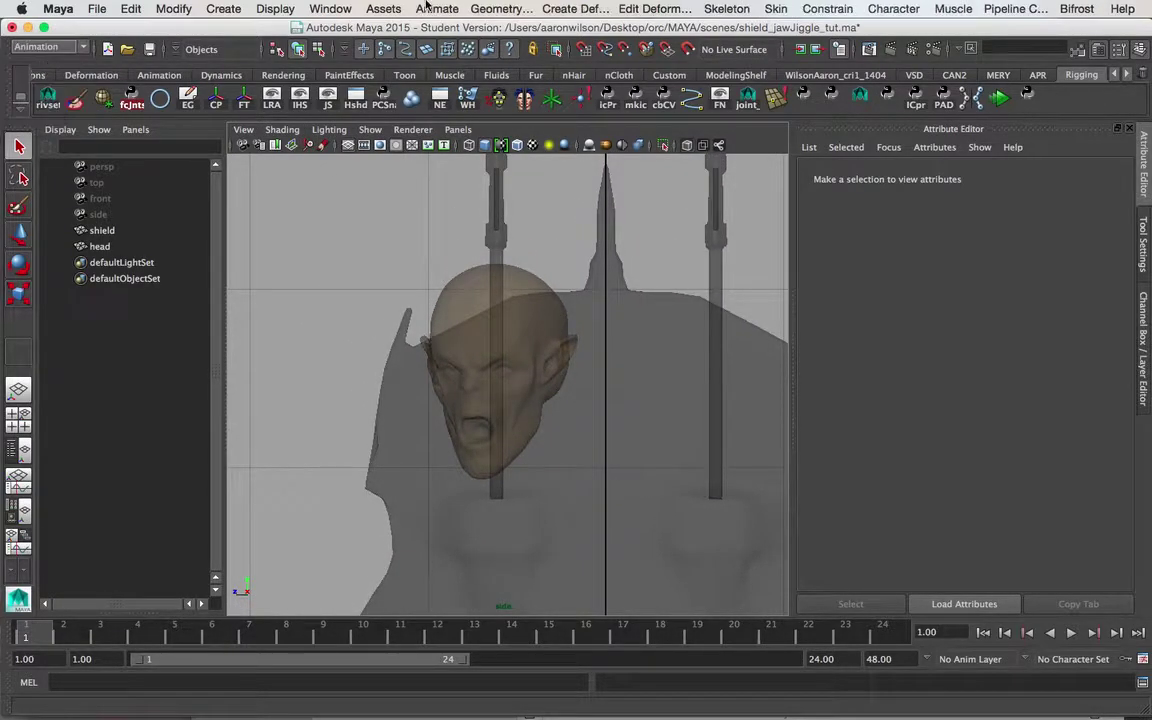
left_click(726, 9)
left_click(738, 33)
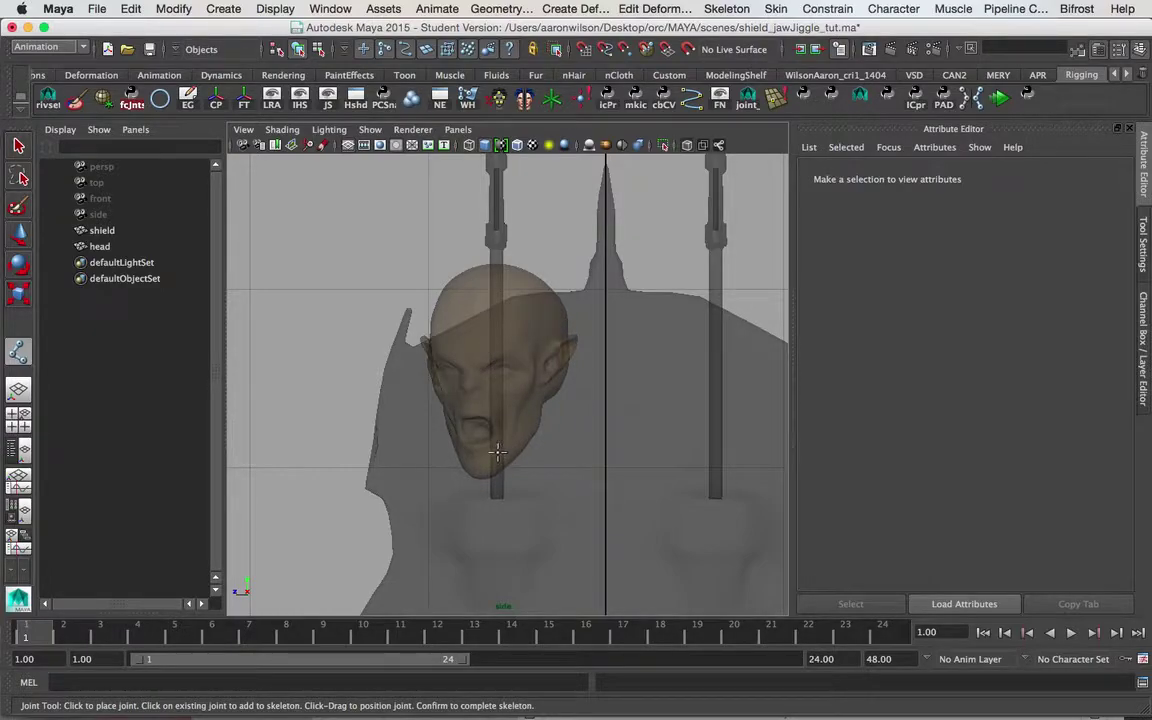
left_click(497, 456)
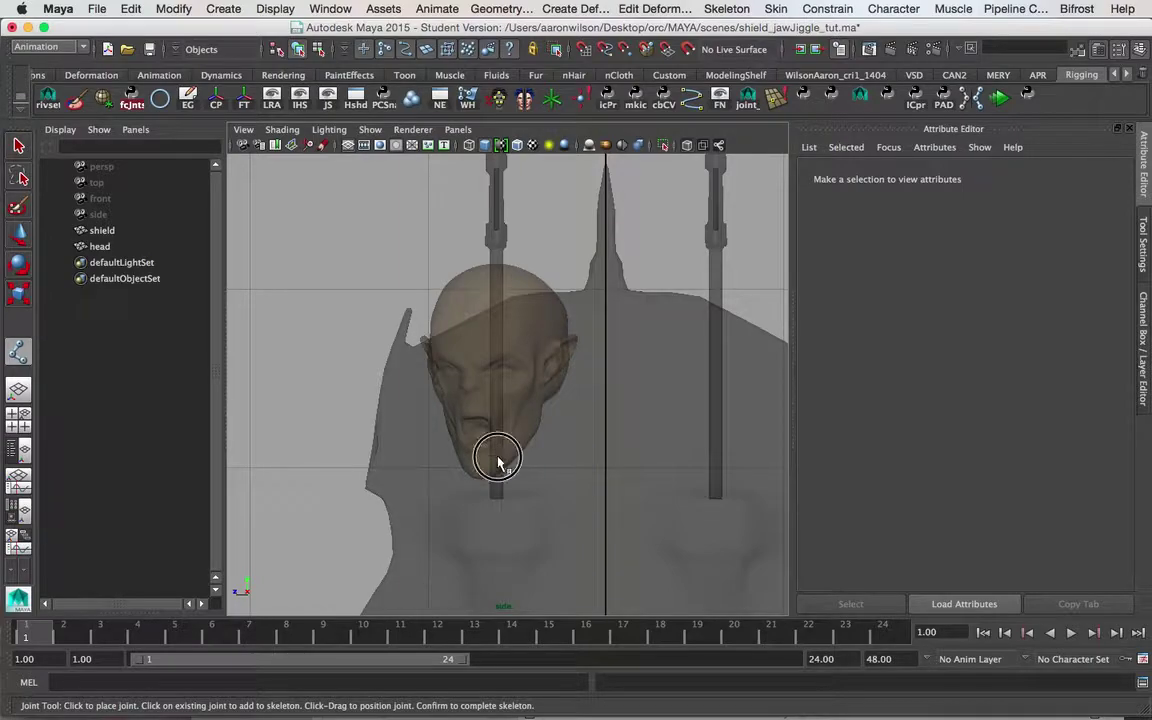
left_click(498, 263, "shift")
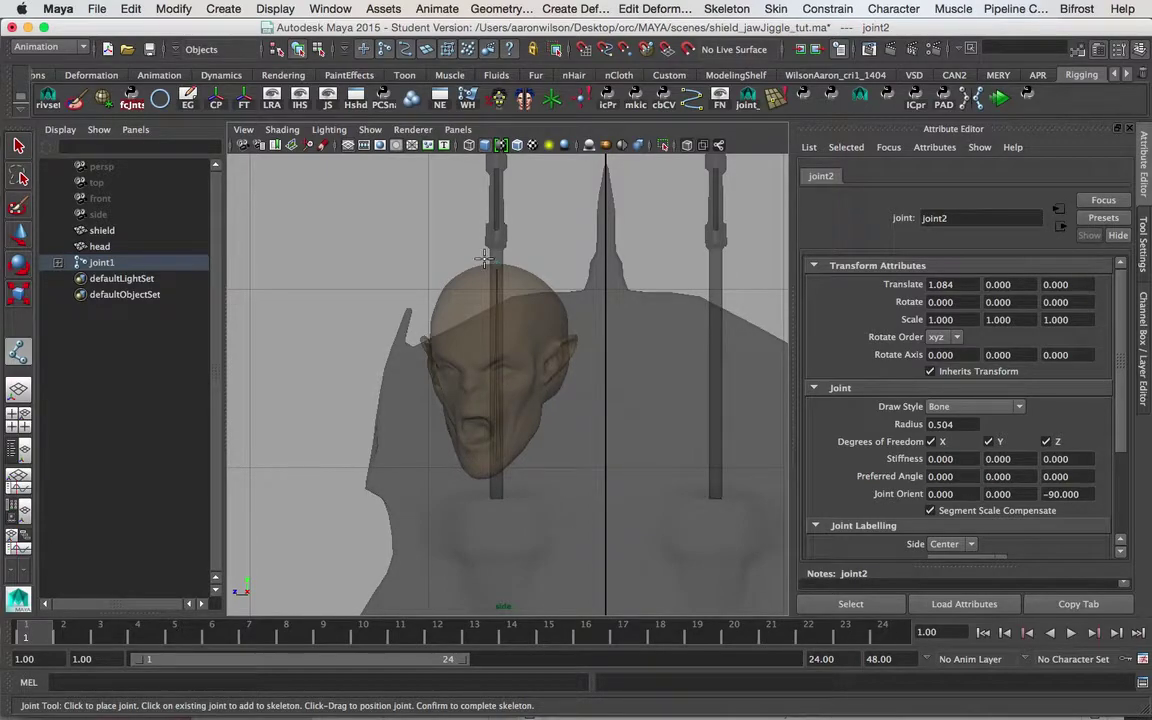
key("q")
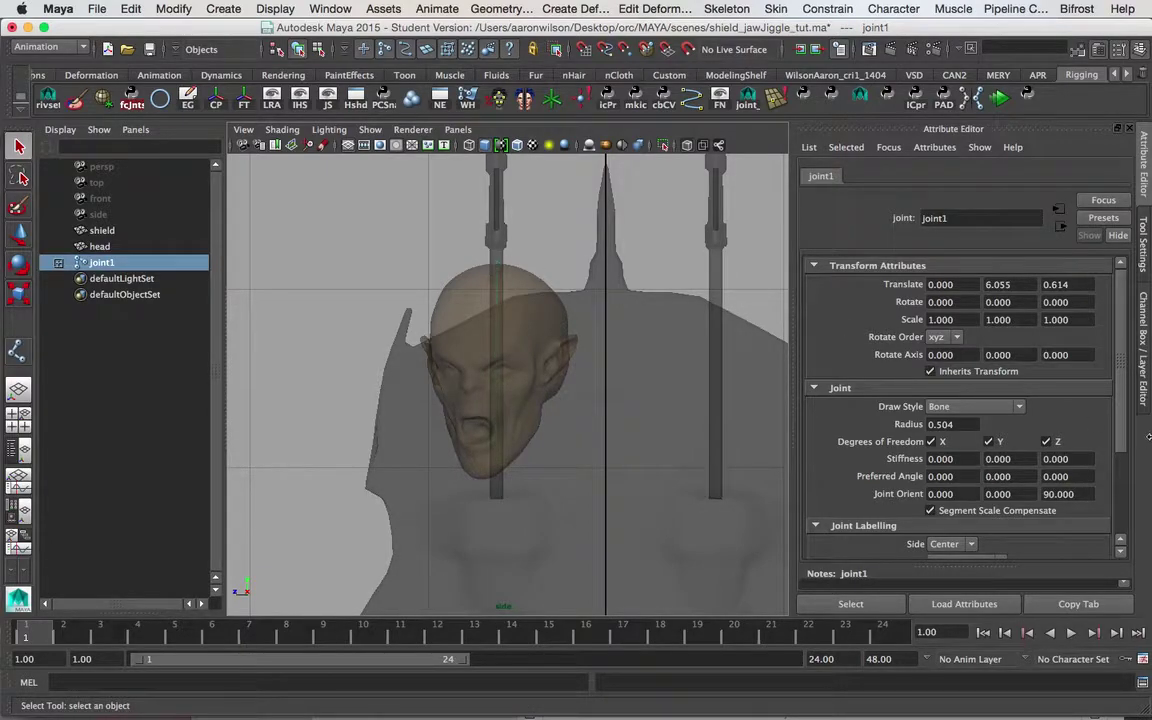
- Try a Joint Orient Z of 0 on the root joint, check it in perspective and undo the change
double_click(1090, 494)
type("09")
key("Return")
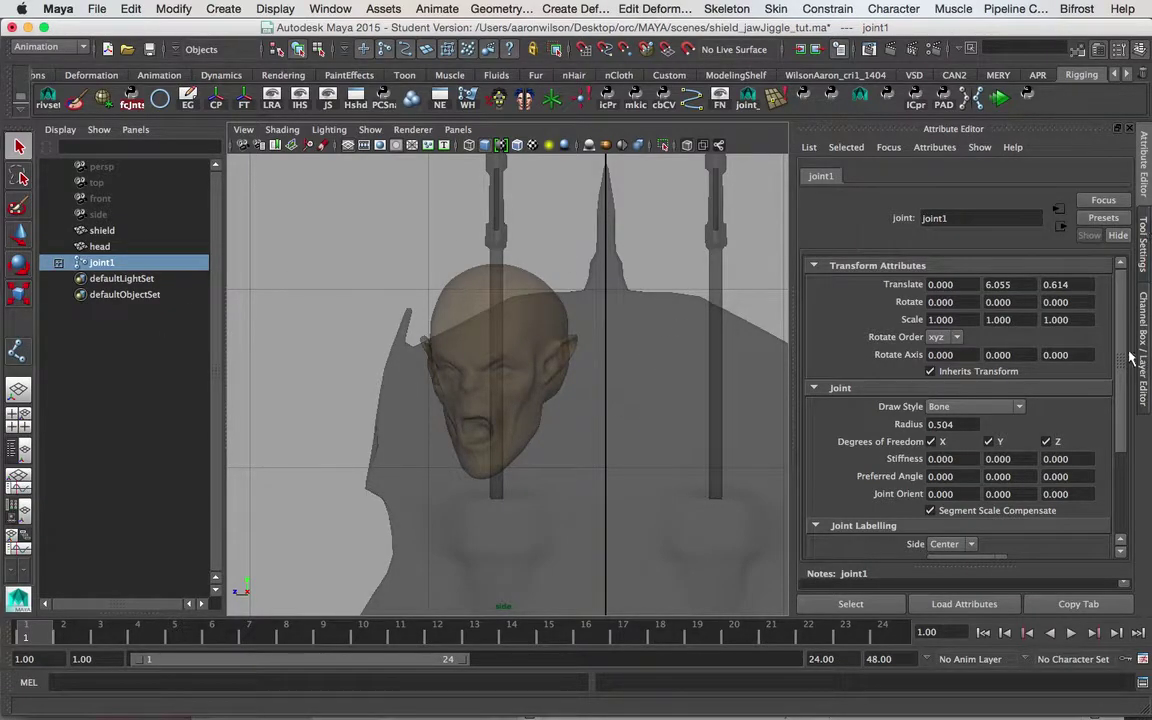
key("space")
left_click_drag(632, 383, 290, 347)
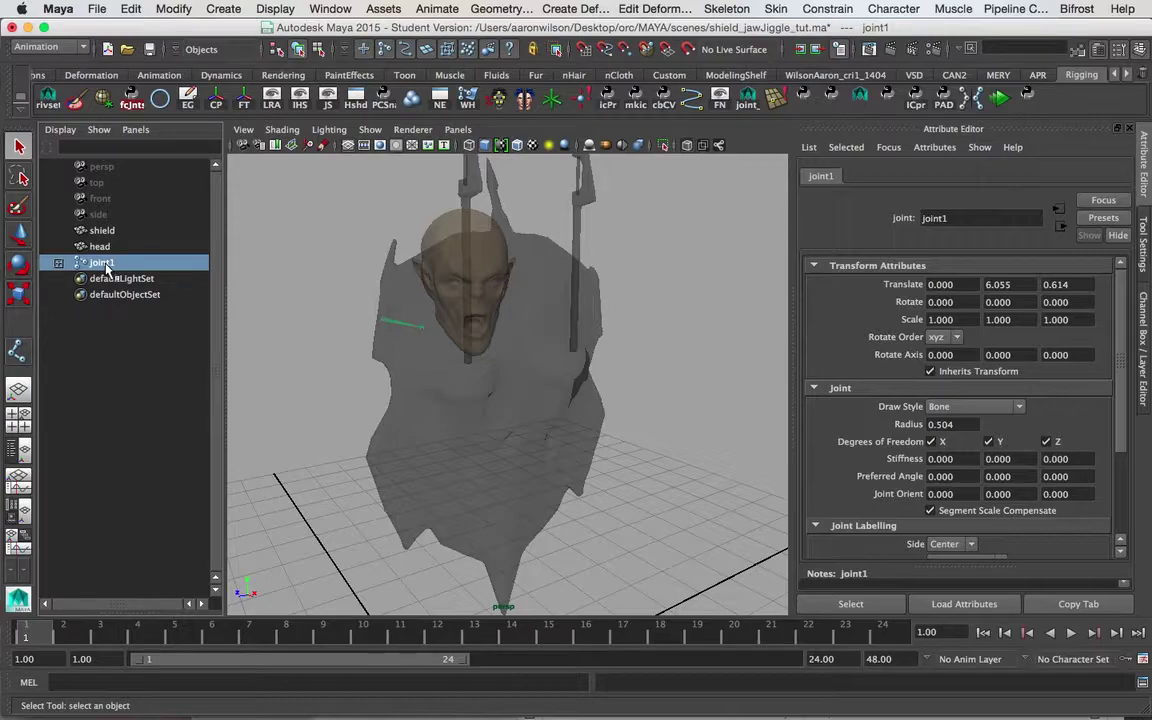
key("super+z")
key("super+z")
key("super+z")
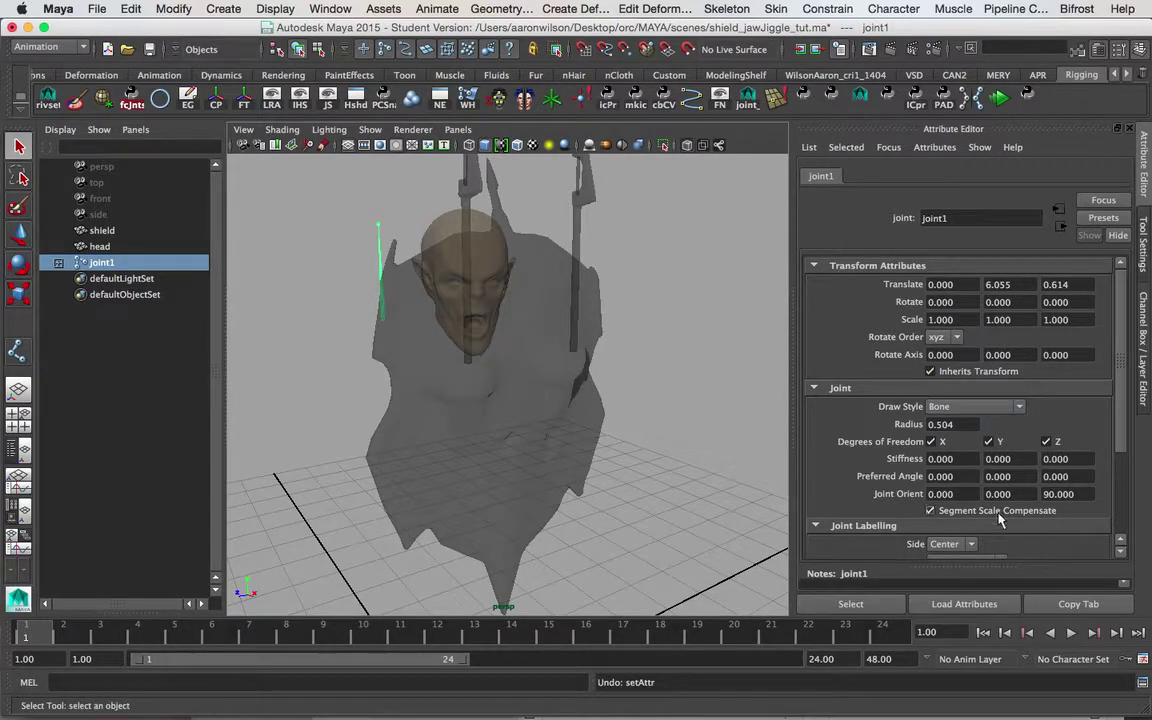
- Set the child joint's Joint Orient Z to 0
left_click(57, 262)
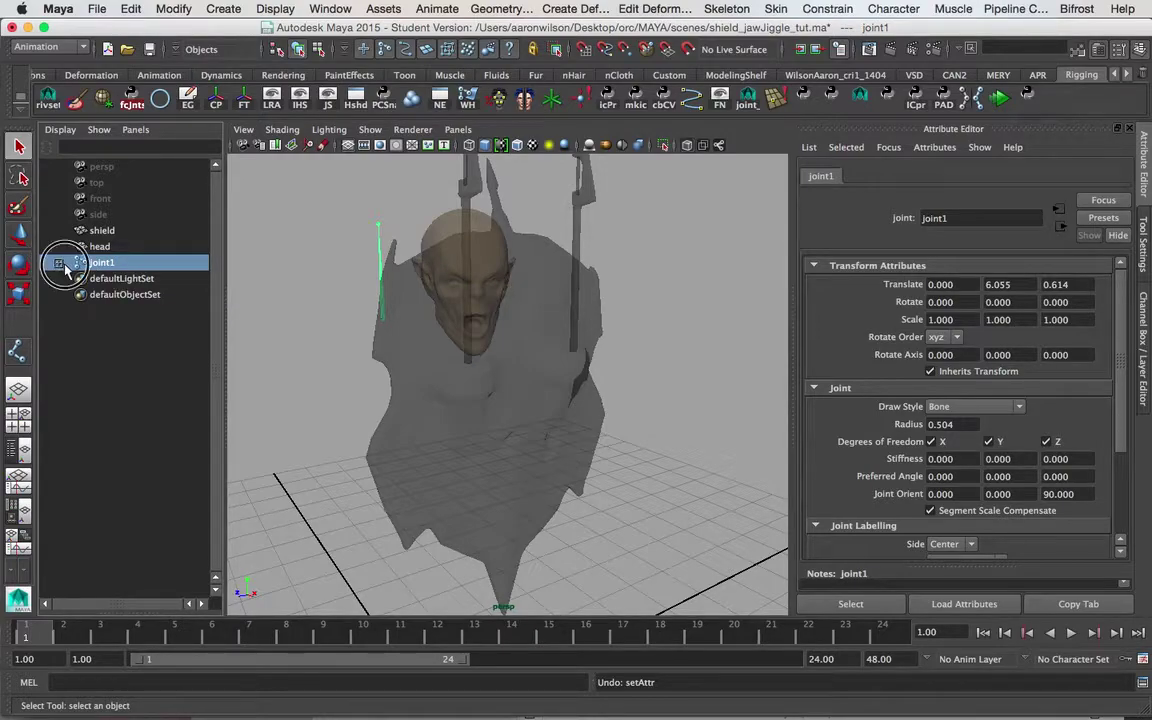
left_click(112, 278)
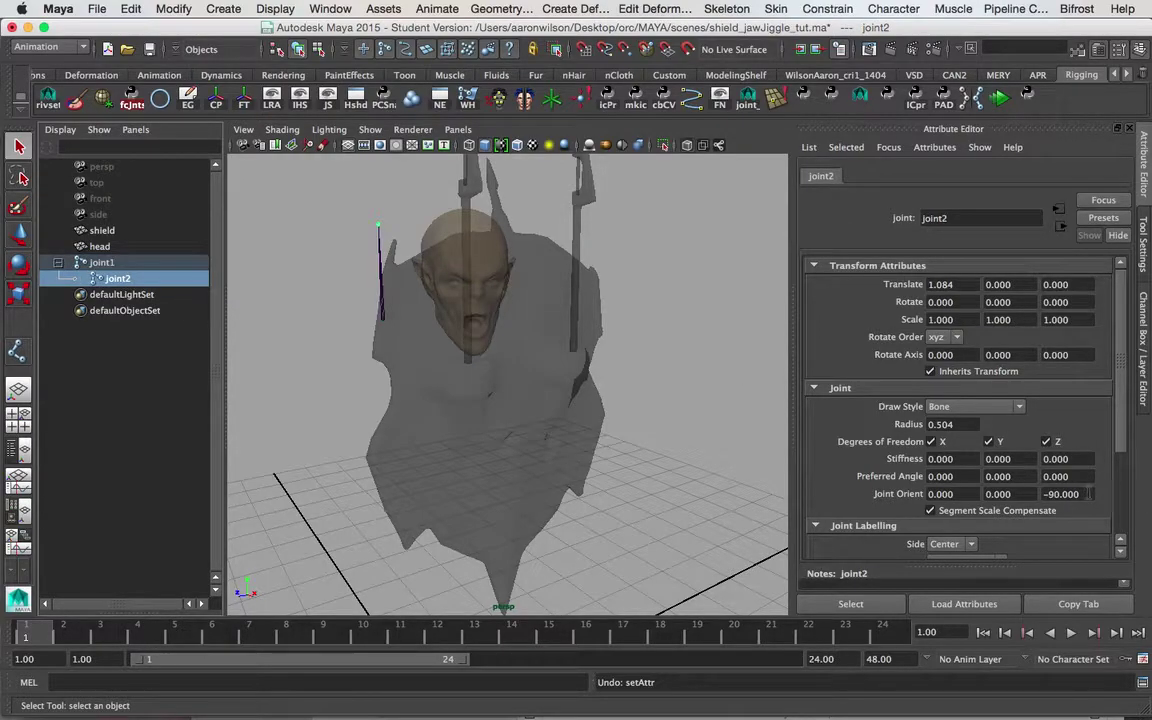
left_click_drag(1088, 493, 978, 483)
type("0")
key("Return")
- Move the root joint in the front view onto the head's pole, at about X 2.035 and Y 6.225
left_click(104, 263)
left_click_drag(656, 404, 630, 445, "alt")
key("space")
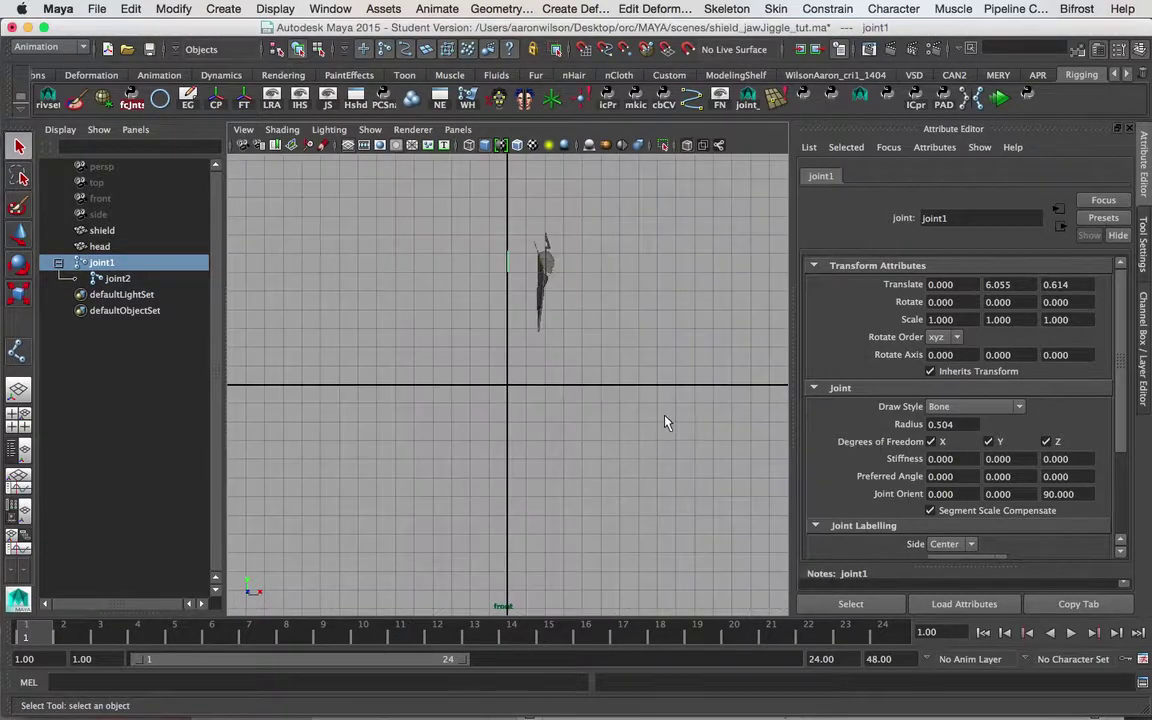
middle_click_drag(607, 351, 578, 415, "alt")
right_click_drag(519, 411, 611, 322, "alt")
key("a")
middle_click_drag(656, 330, 565, 340, "alt")
key("w")
middle_click_drag(244, 342, 442, 347)
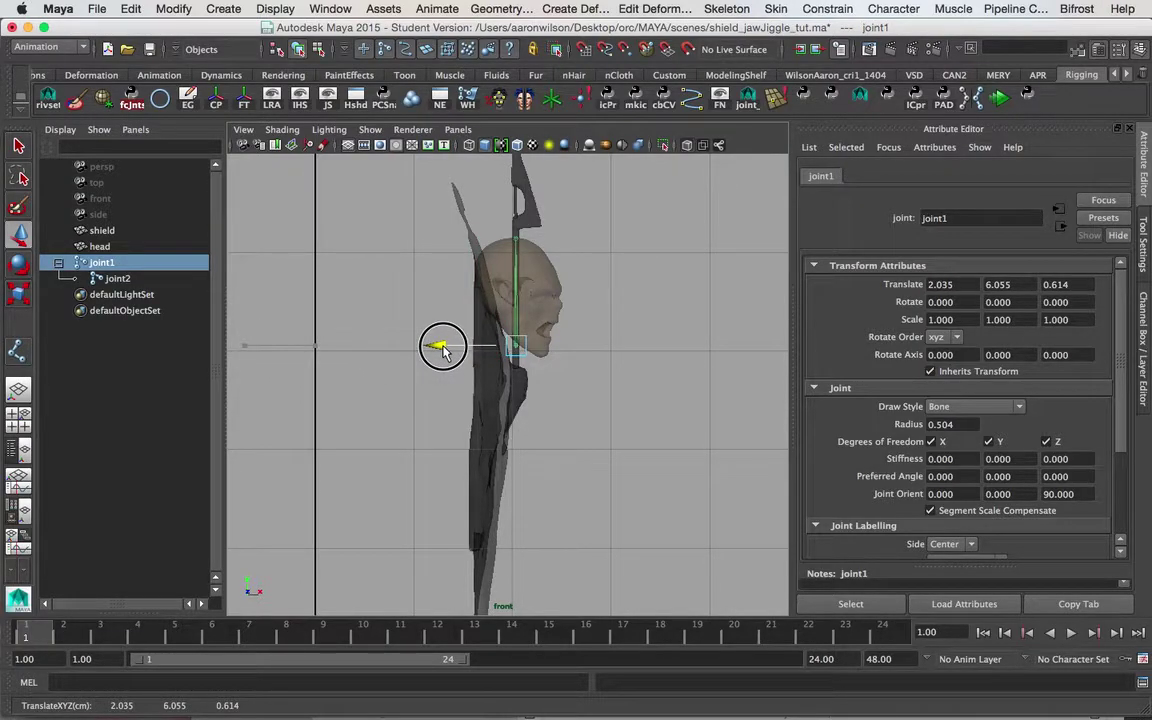
left_click_drag(518, 266, 522, 248)
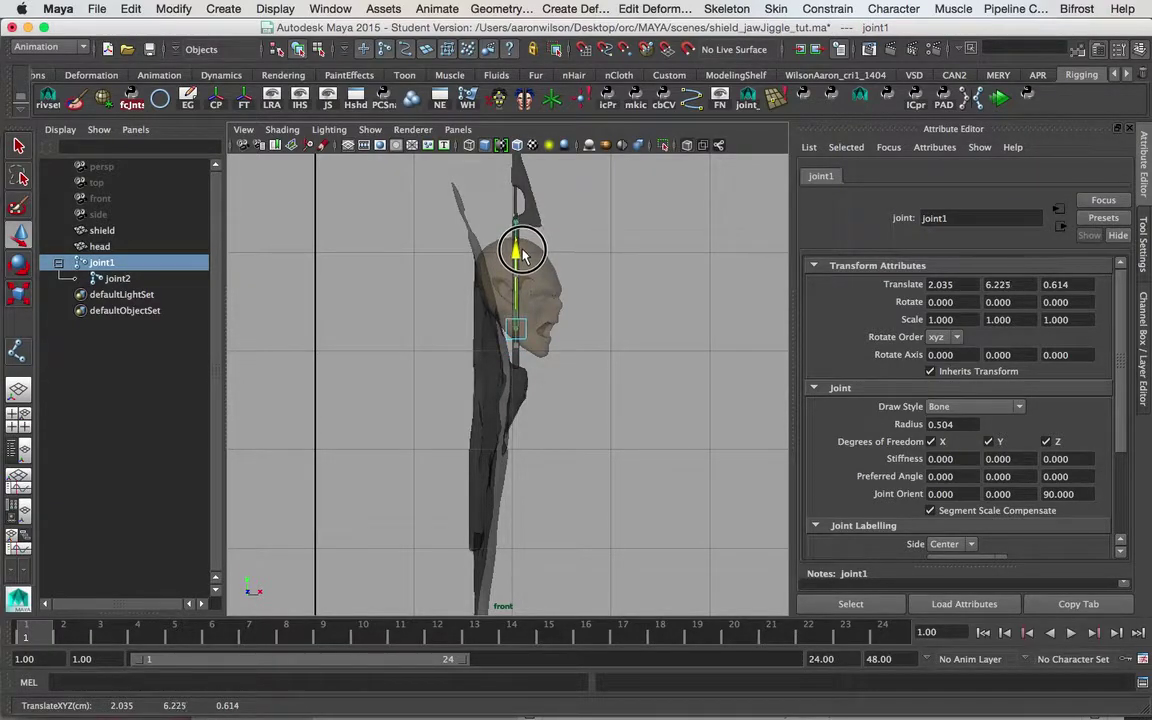
- Lower the child joint along the bone to a translateX of about 0.94 in the perspective view
left_click(140, 278)
key("space")
left_click_drag(636, 323, 590, 340)
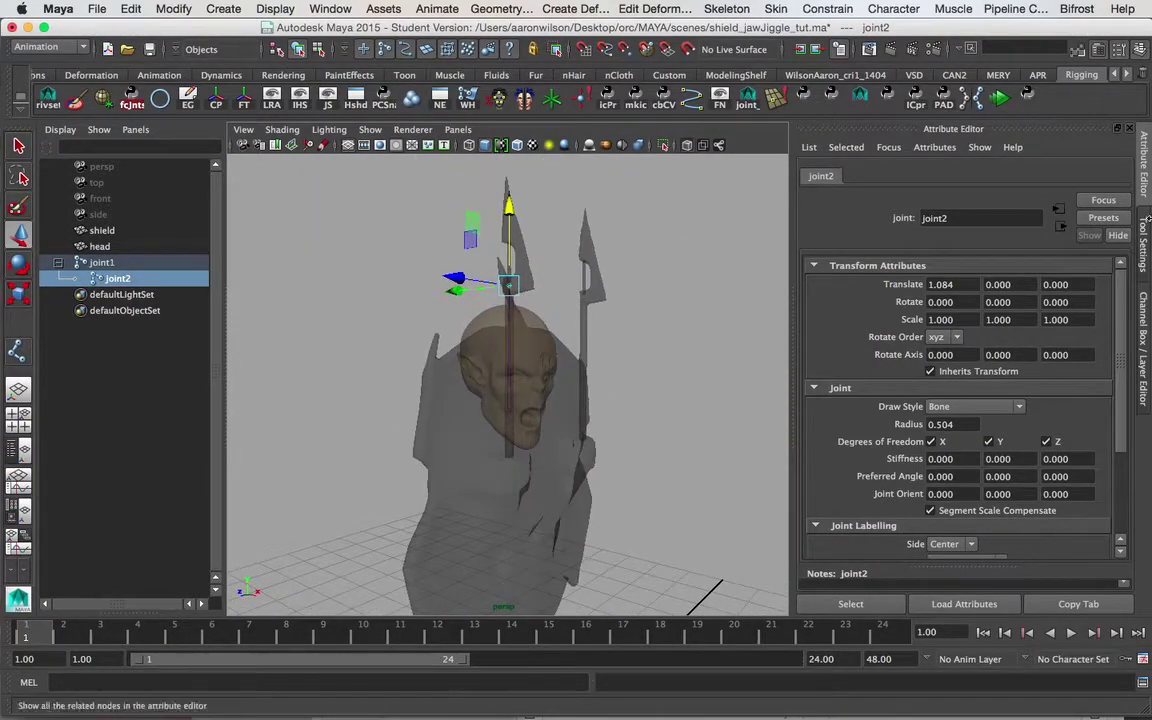
left_click(1147, 322)
left_click(1057, 192)
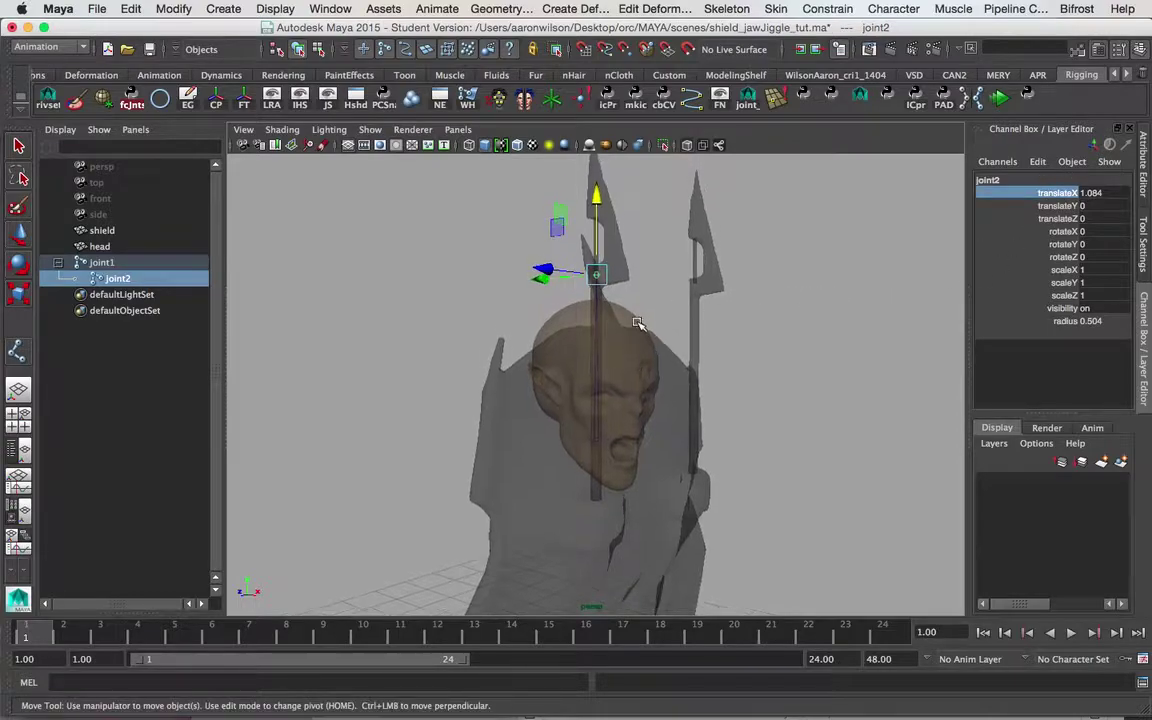
left_click_drag(598, 203, 597, 222)
left_click_drag(751, 303, 746, 352, "alt")
key("q")
- Turn off X-Ray shading for the meshes and enable X-Ray display for the joints
left_click(282, 129)
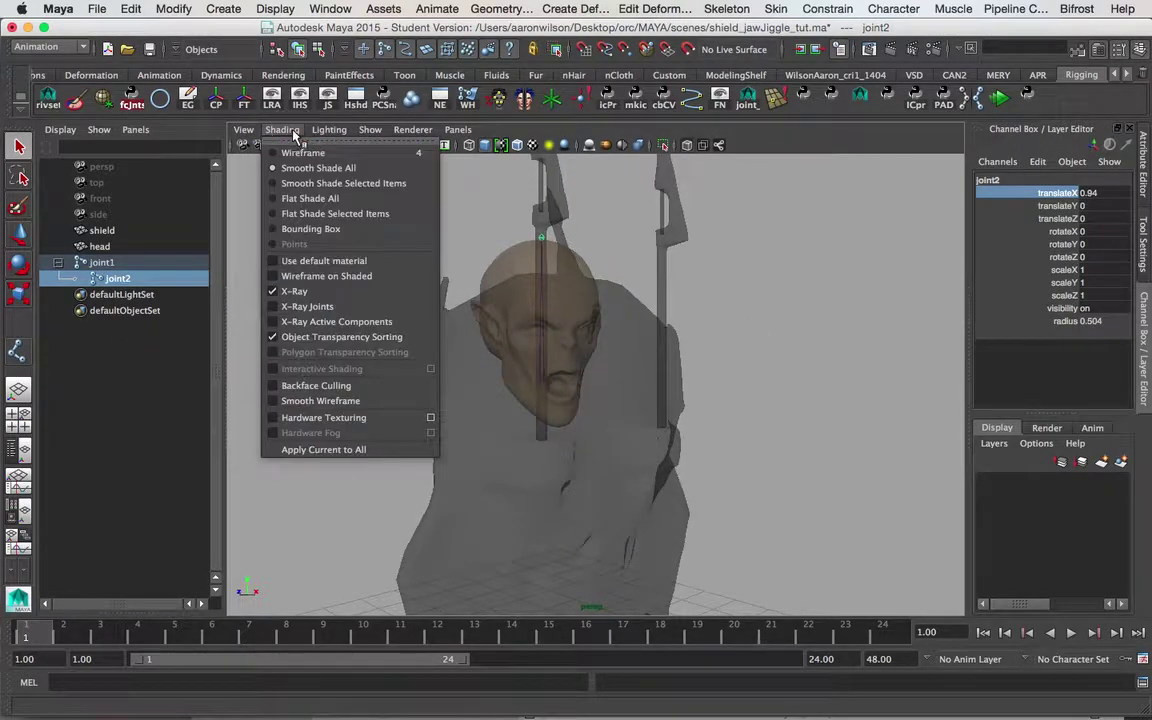
left_click(281, 294)
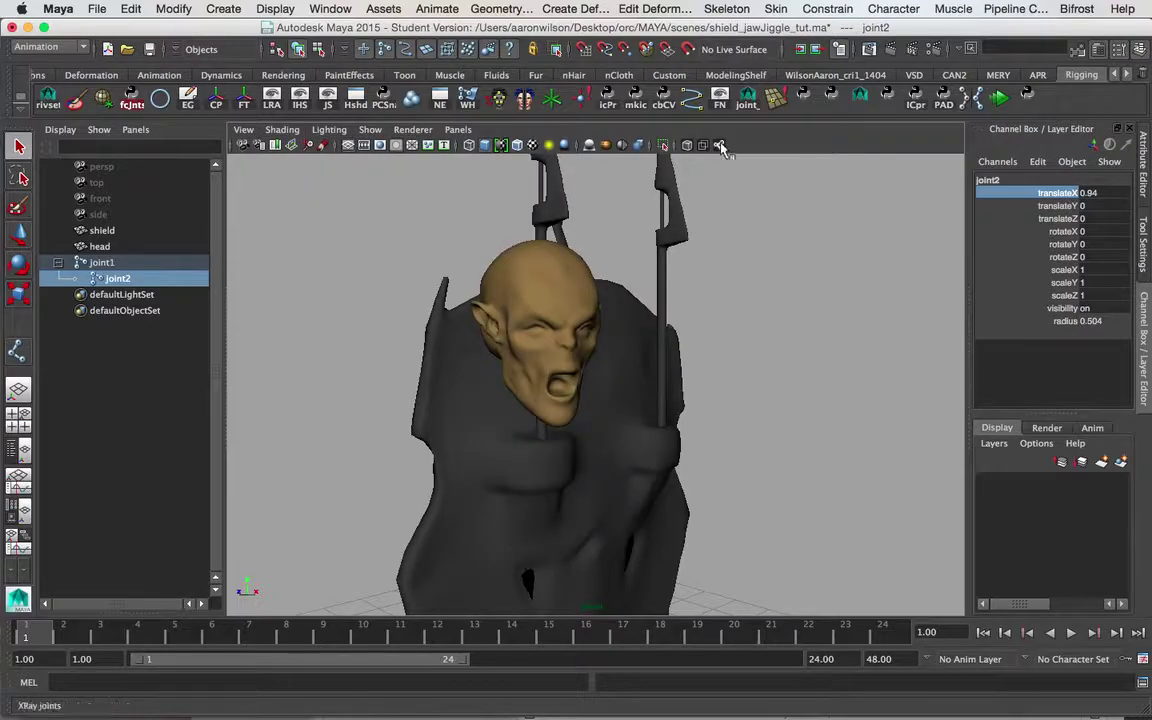
left_click_drag(779, 376, 758, 347, "alt")
middle_click_drag(758, 347, 794, 332, "alt")
left_click_drag(794, 332, 690, 335, "alt")
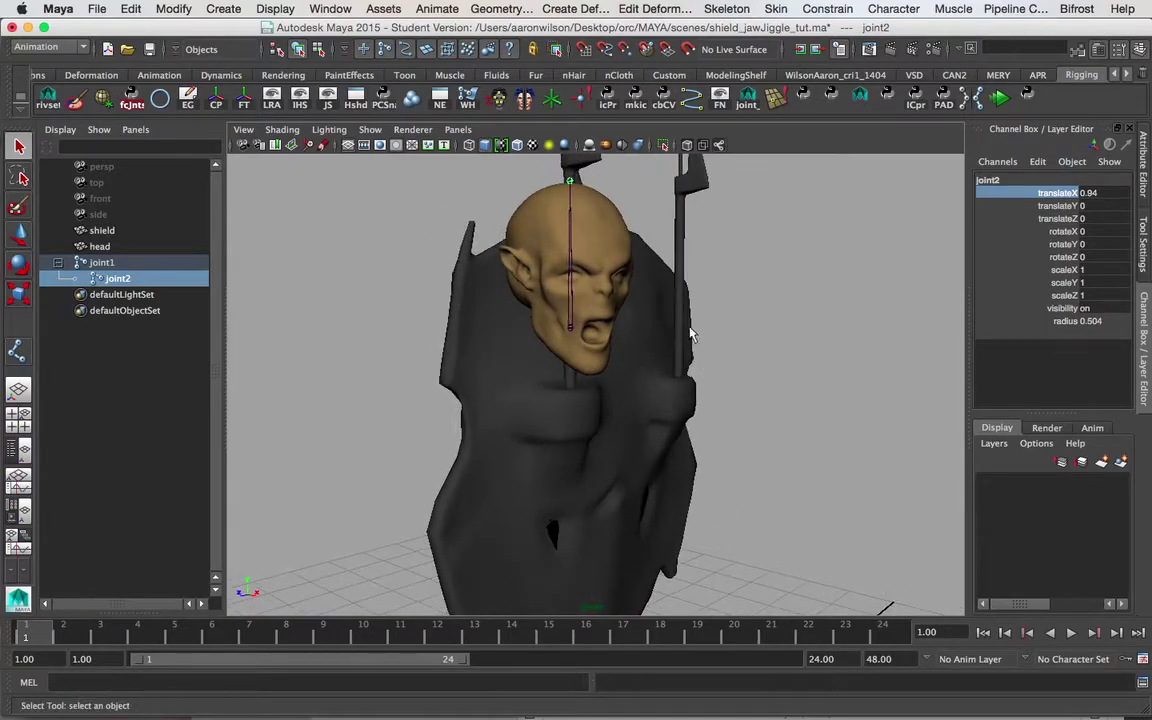
- Rename the root joint jtBn_head_01 and its child joint jtEnd_head_02
double_click(104, 263)
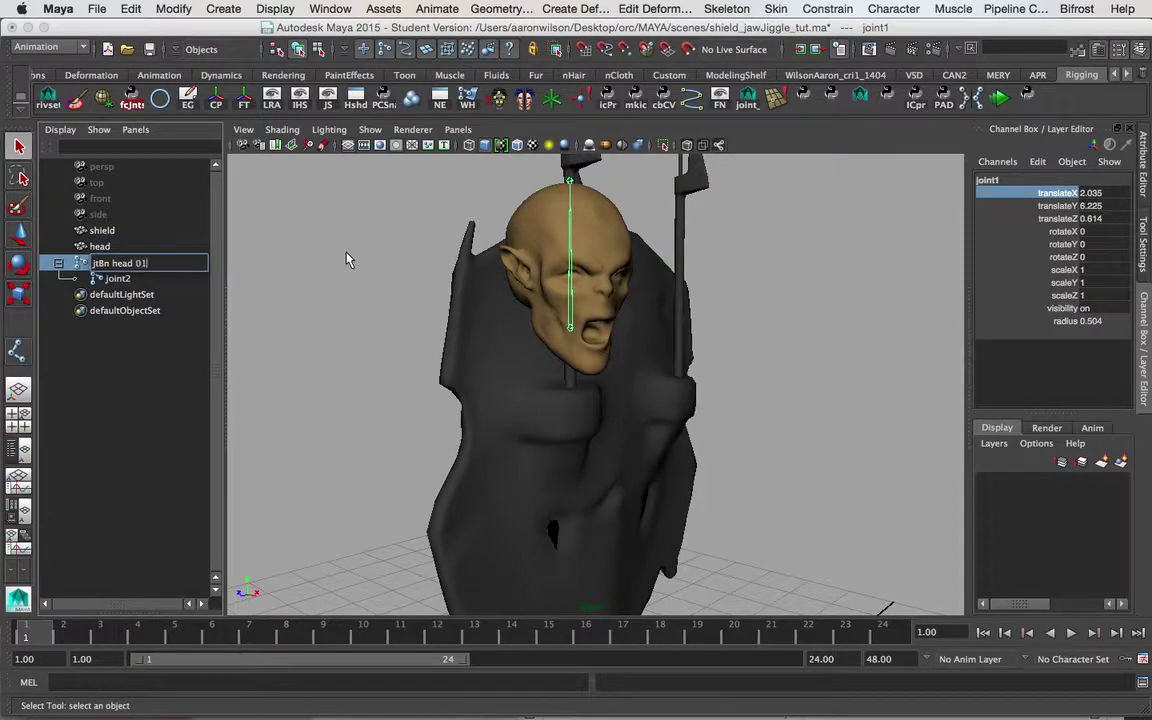
double_click(159, 260)
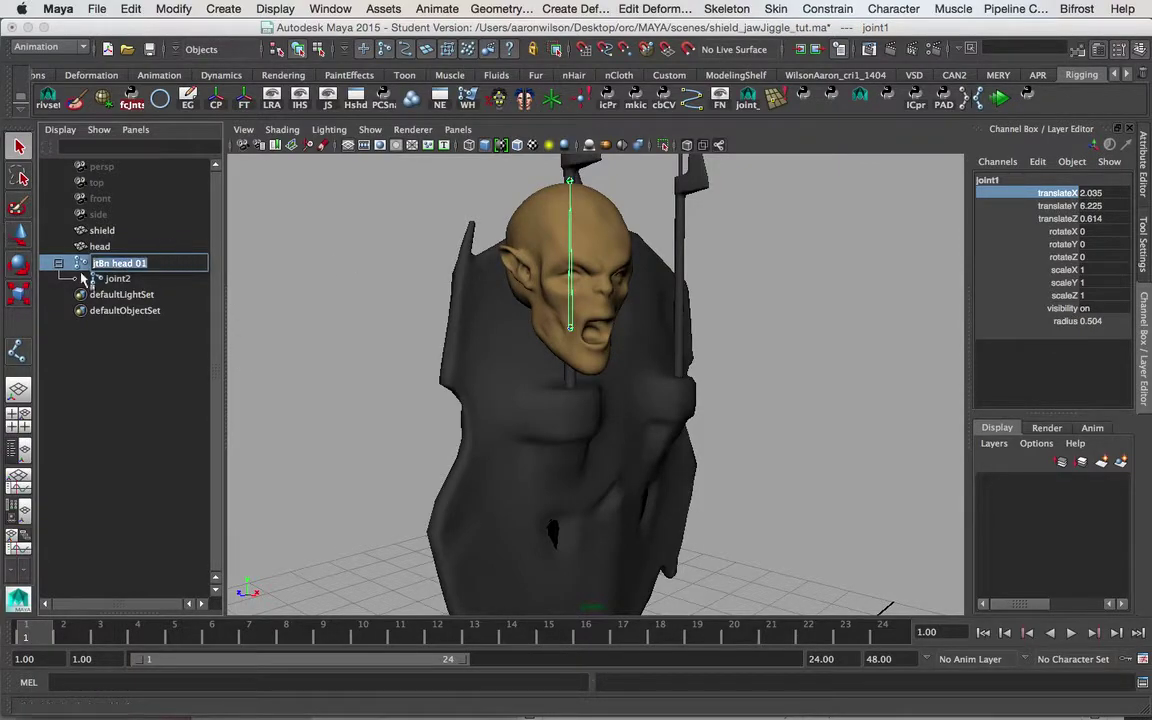
double_click(126, 279)
type("jtBn_head_01")
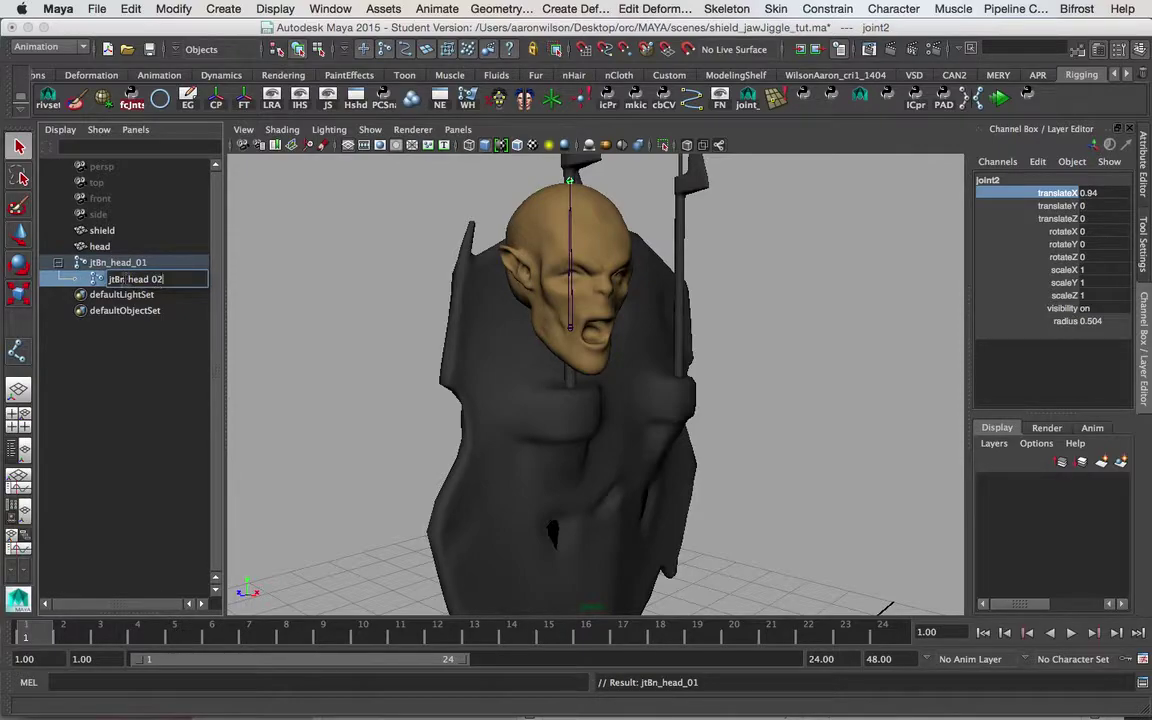
double_click(117, 279)
type("End")
key("Return")
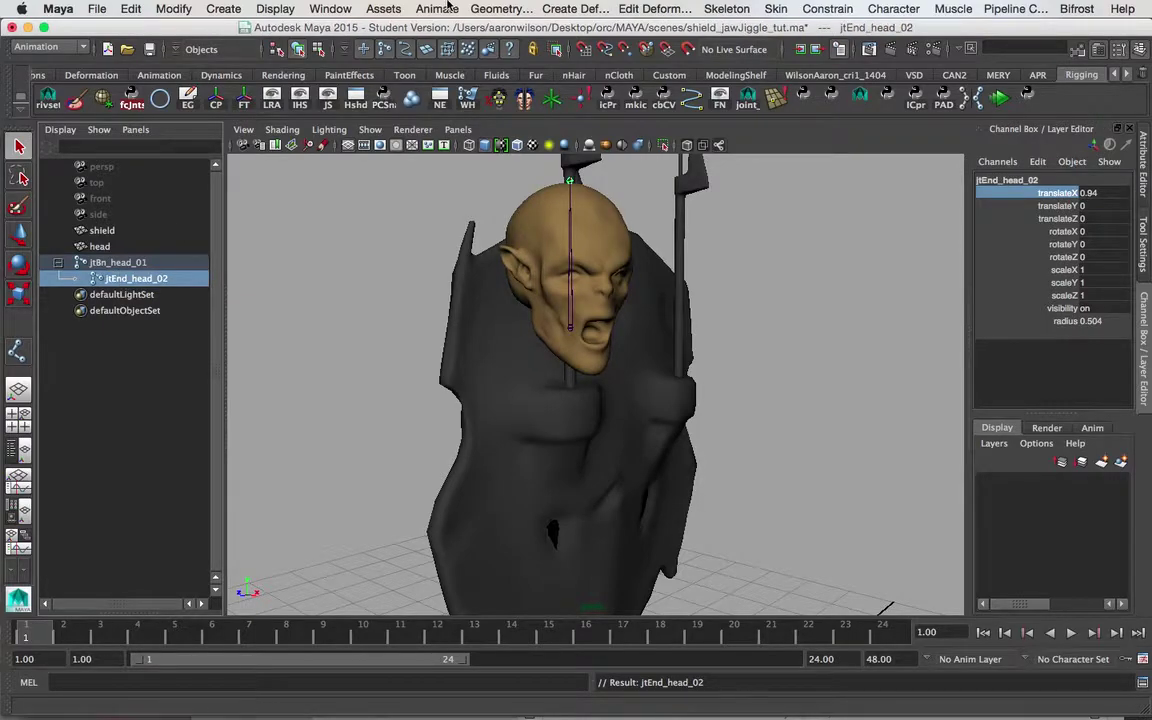
- With no joint selected, draw a two-joint jaw chain about 0.52 long in the front view, from below the ear to the chin
left_click_drag(823, 291, 728, 327, "alt")
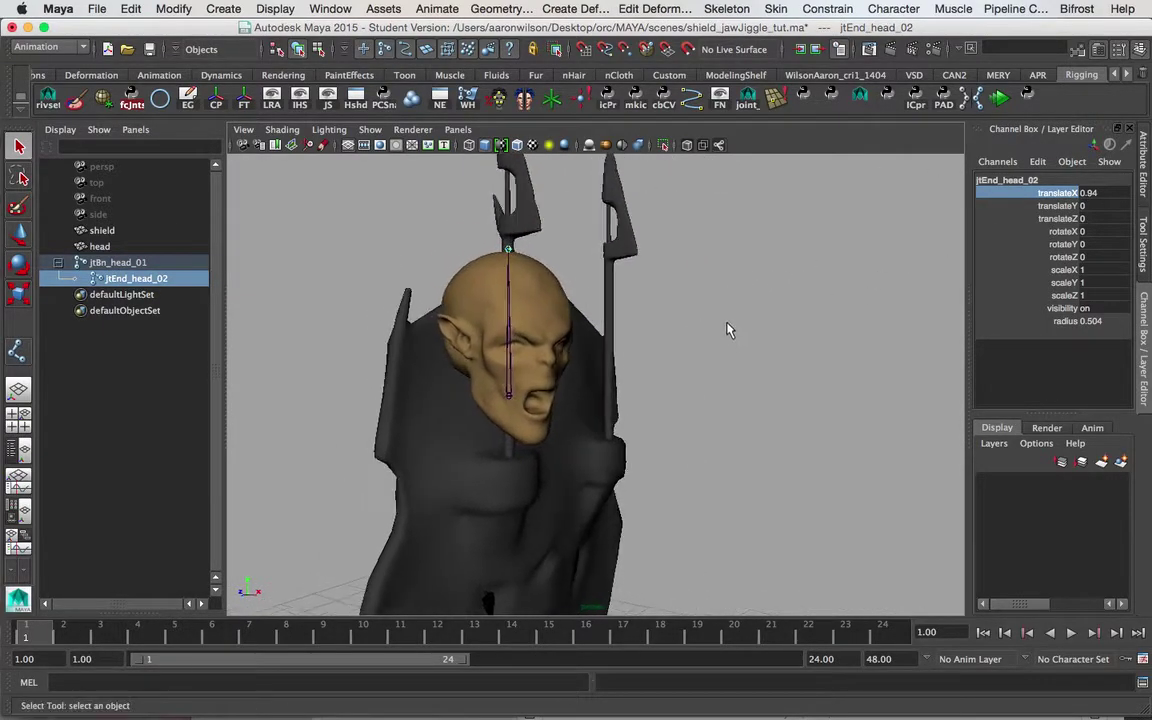
left_click(674, 373)
left_click_drag(674, 373, 724, 411, "alt")
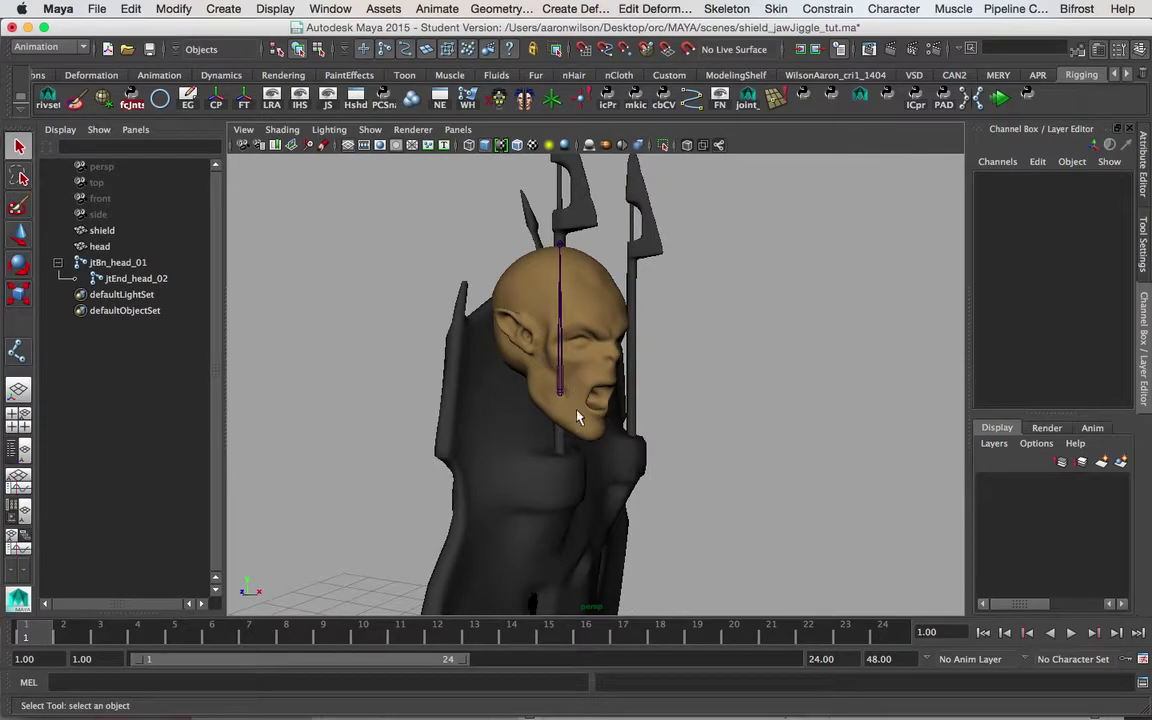
left_click_drag(572, 404, 762, 383, "alt")
key("space")
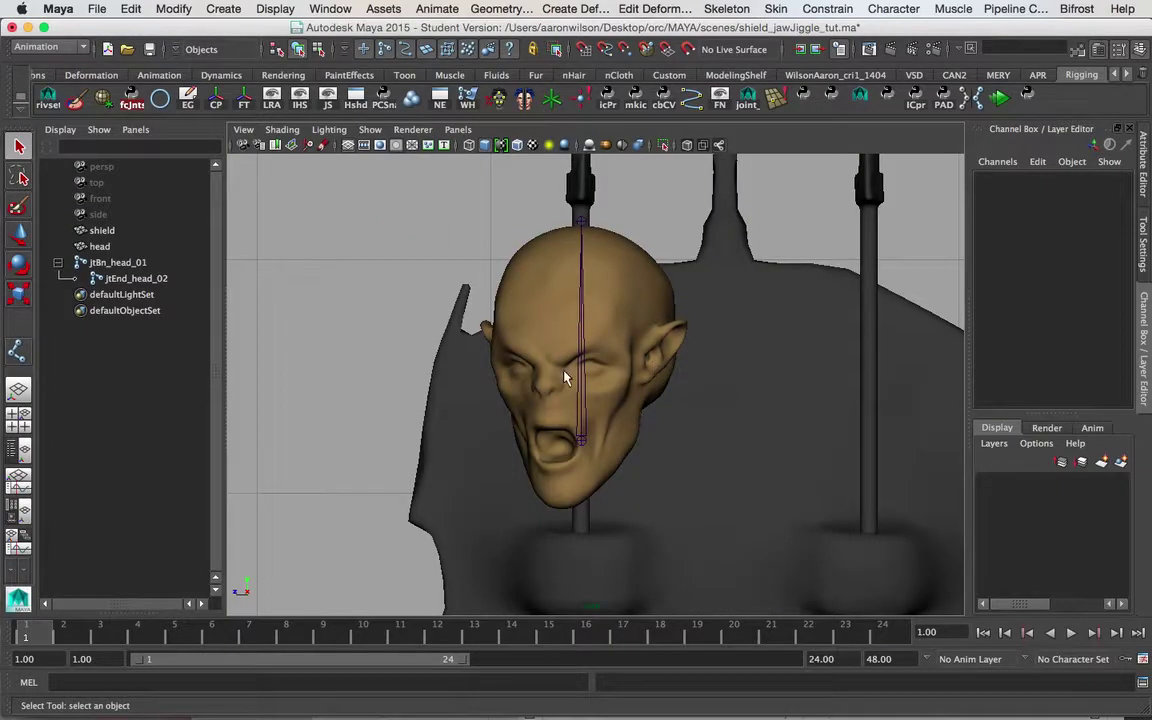
key("space")
left_click_drag(728, 386, 748, 419)
left_click(765, 360, "alt")
middle_click_drag(697, 327, 653, 347, "alt")
right_click_drag(653, 347, 892, 355, "alt")
middle_click_drag(583, 309, 580, 375, "alt")
middle_click_drag(641, 345, 617, 340, "alt")
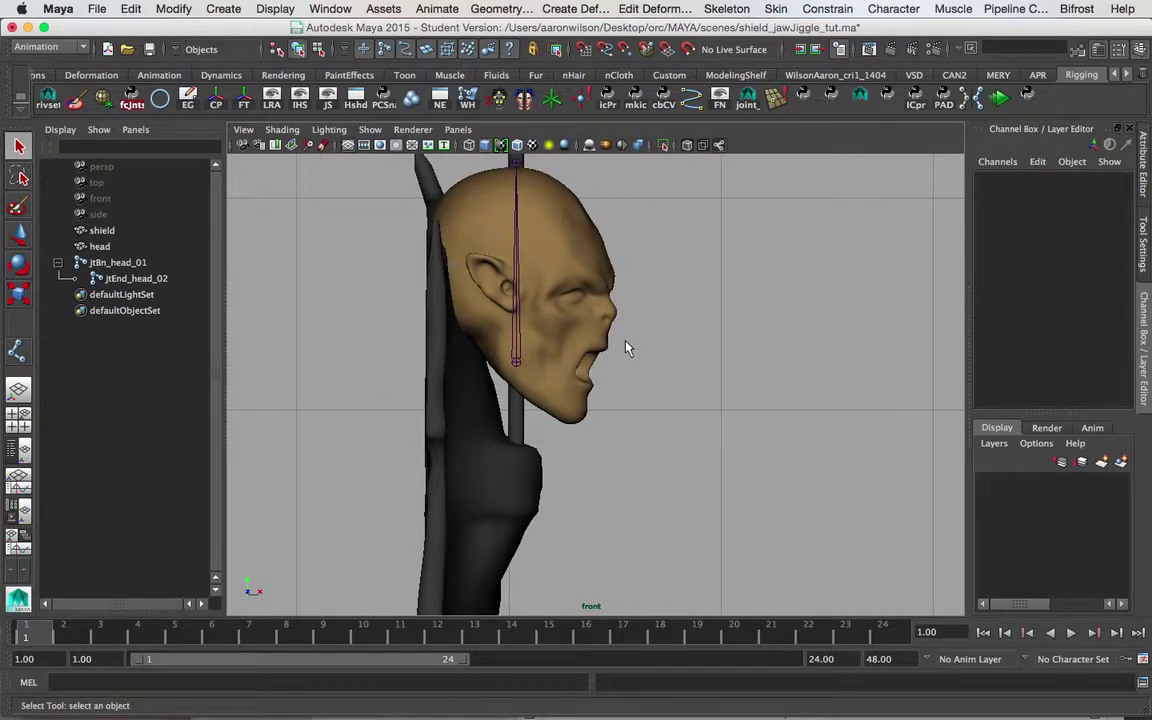
left_click(727, 9)
left_click(735, 37)
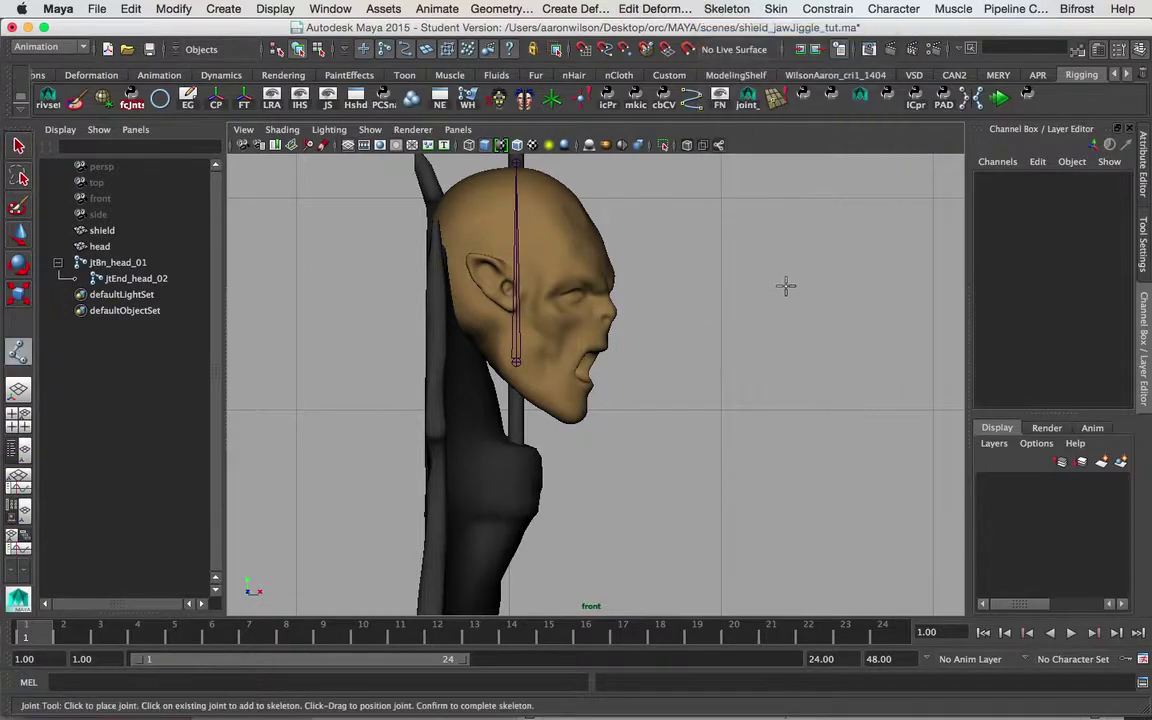
middle_click_drag(633, 343, 652, 308, "alt")
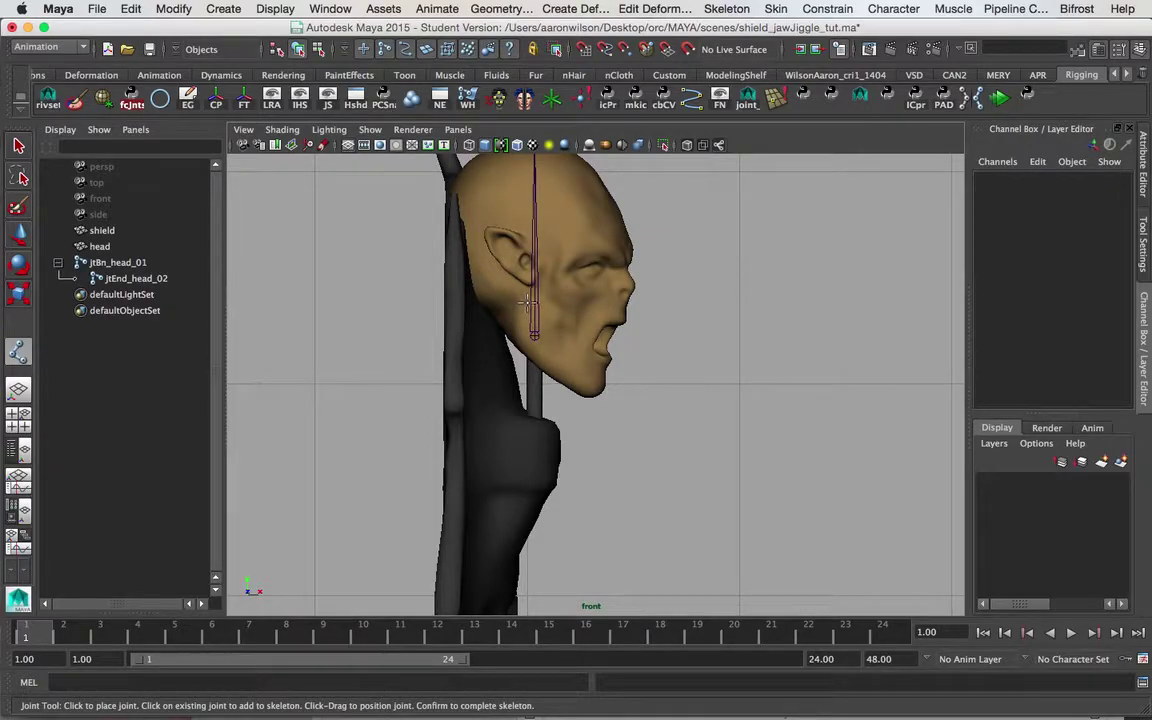
left_click(527, 307)
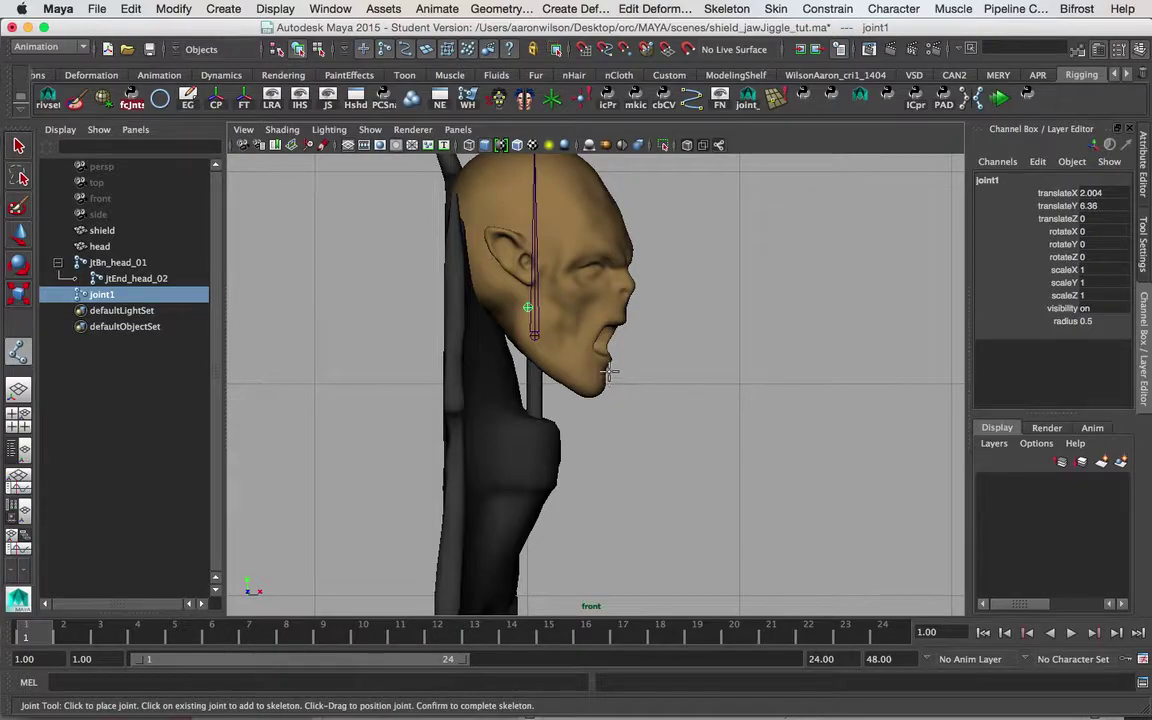
left_click(613, 378)
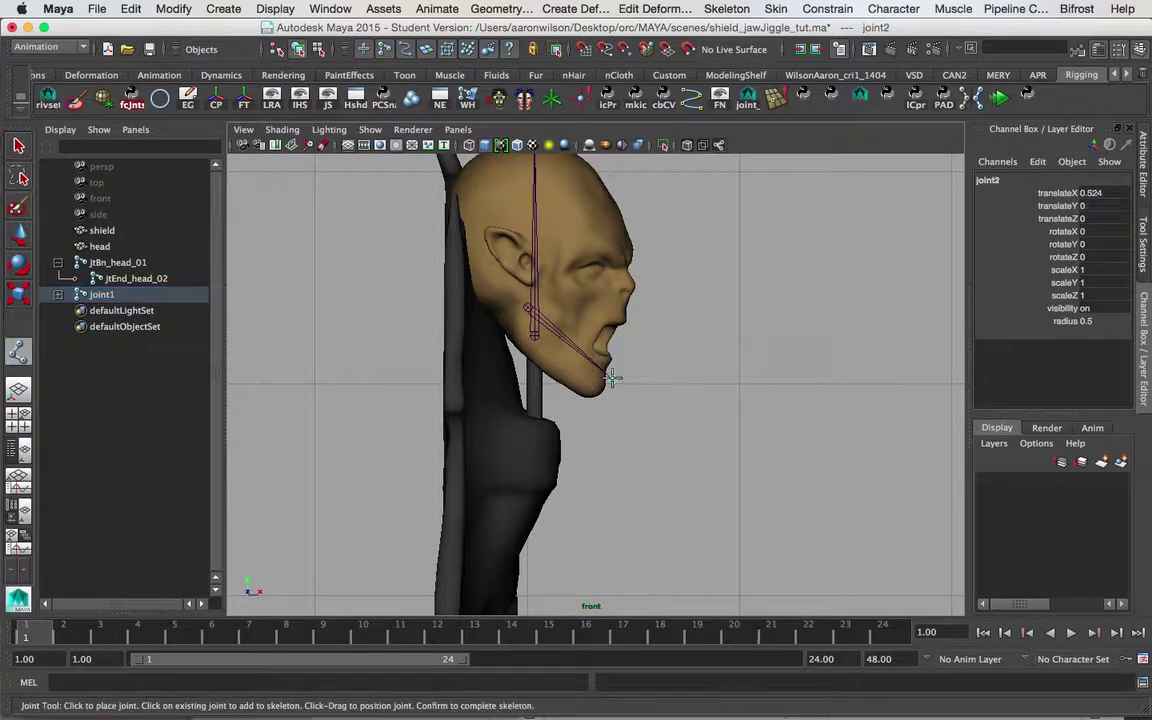
key("Return")
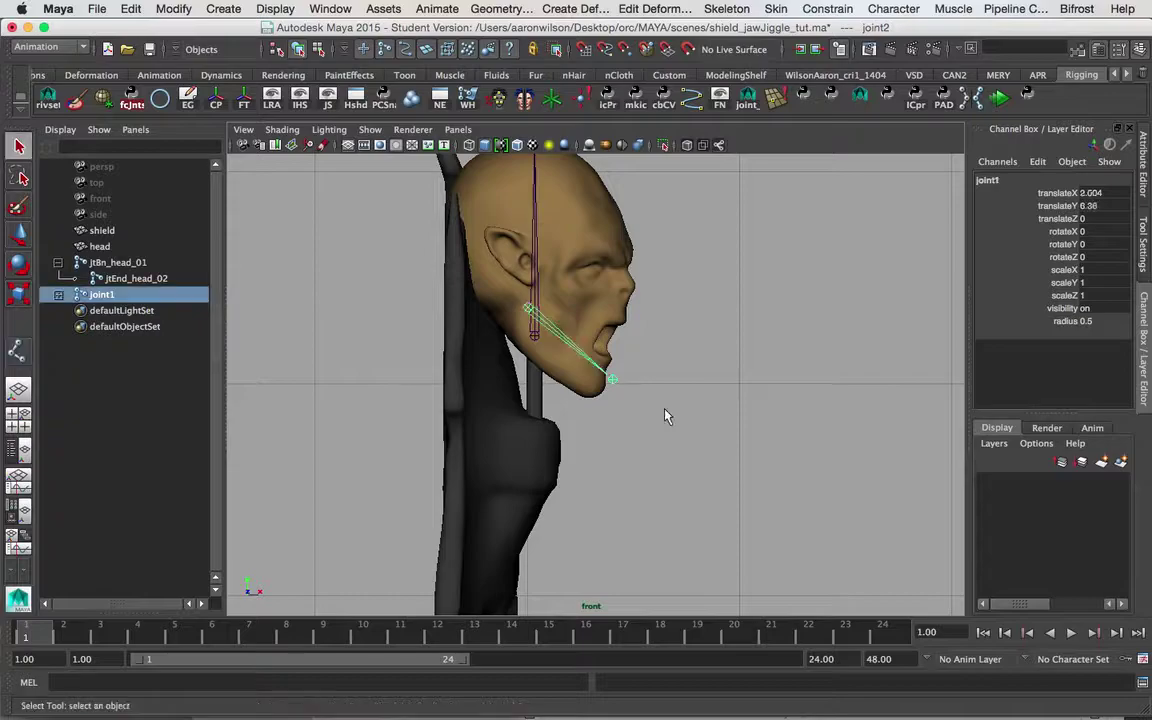
- Move the jaw root joint sideways to the middle of the head in the perspective view, at a translateZ of about 0.604
key("space")
left_click_drag(661, 400, 688, 360)
key("w")
left_click_drag(447, 320, 366, 326)
left_click_drag(624, 379, 567, 352, "alt")
left_click_drag(386, 316, 384, 318)
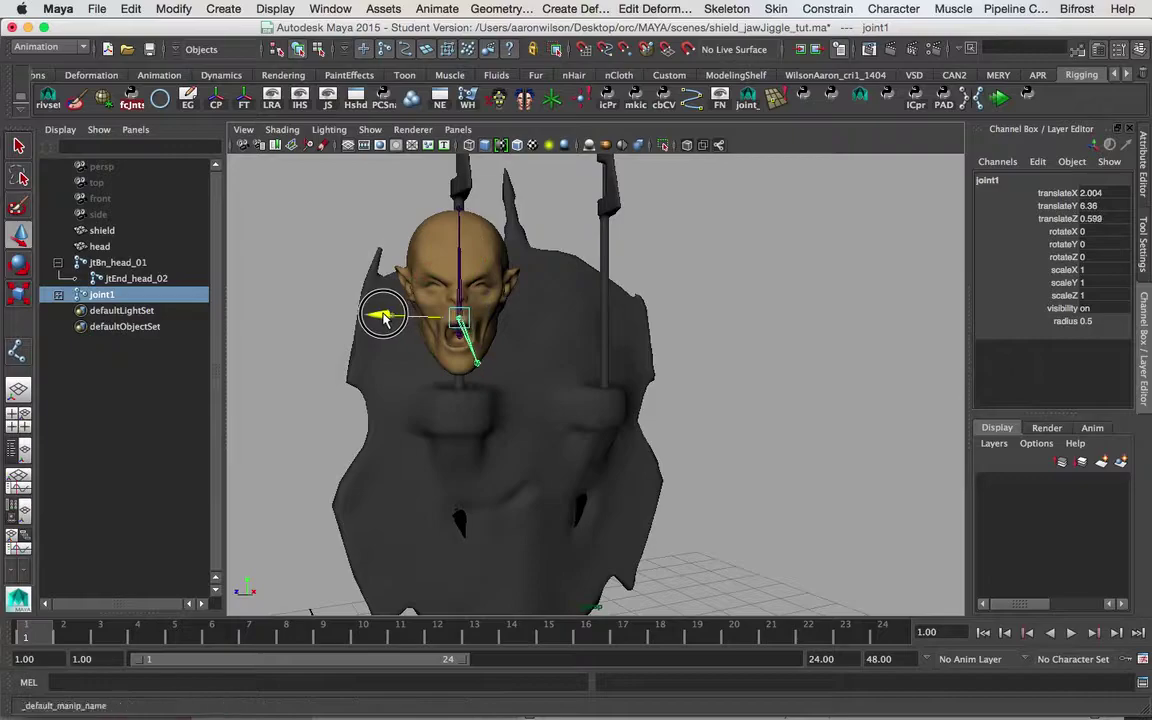
- Rotate the jaw root joint to about 12 degrees in X and -15 degrees in Y so the bone points down at the chin
key("e")
left_click_drag(516, 360, 500, 367)
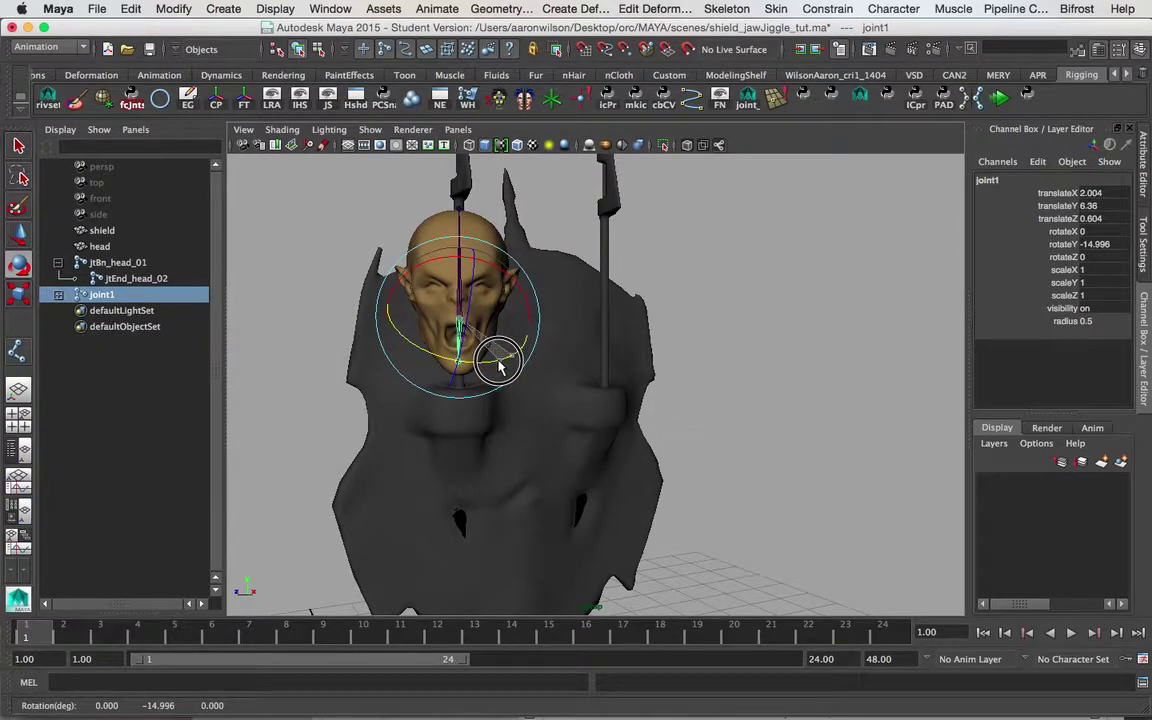
middle_click_drag(630, 342, 674, 367, "alt")
right_click_drag(653, 367, 770, 345, "alt")
middle_click_drag(599, 340, 637, 357, "alt")
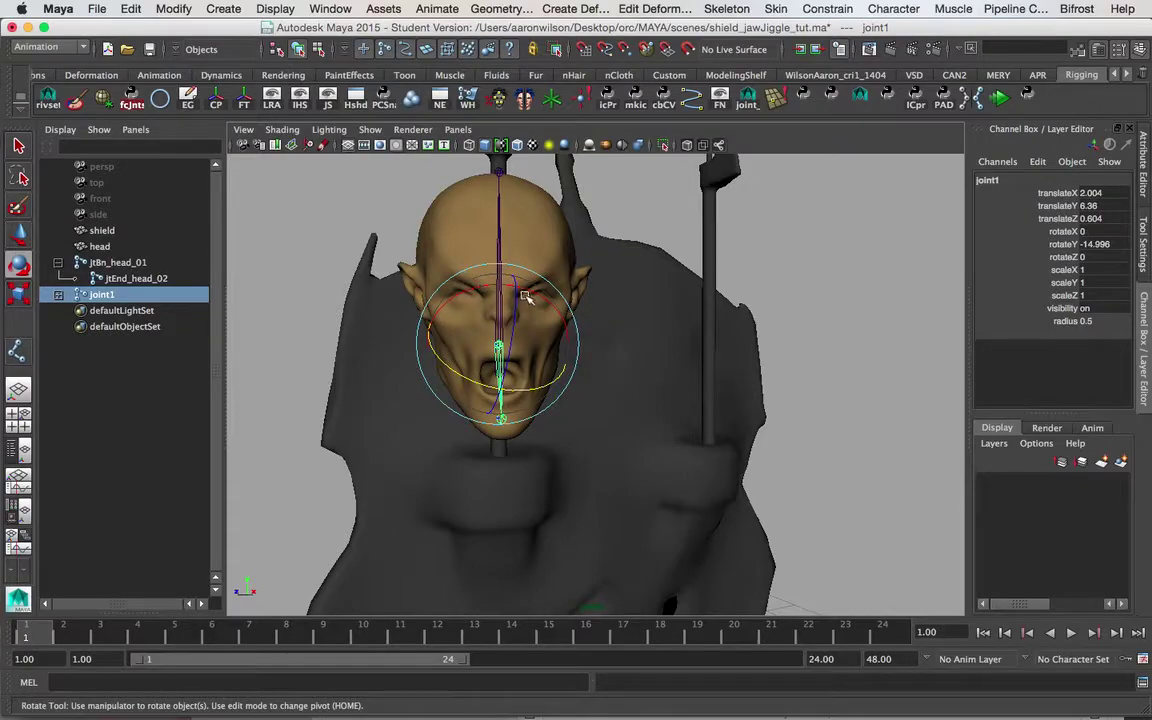
left_click_drag(513, 322, 471, 285)
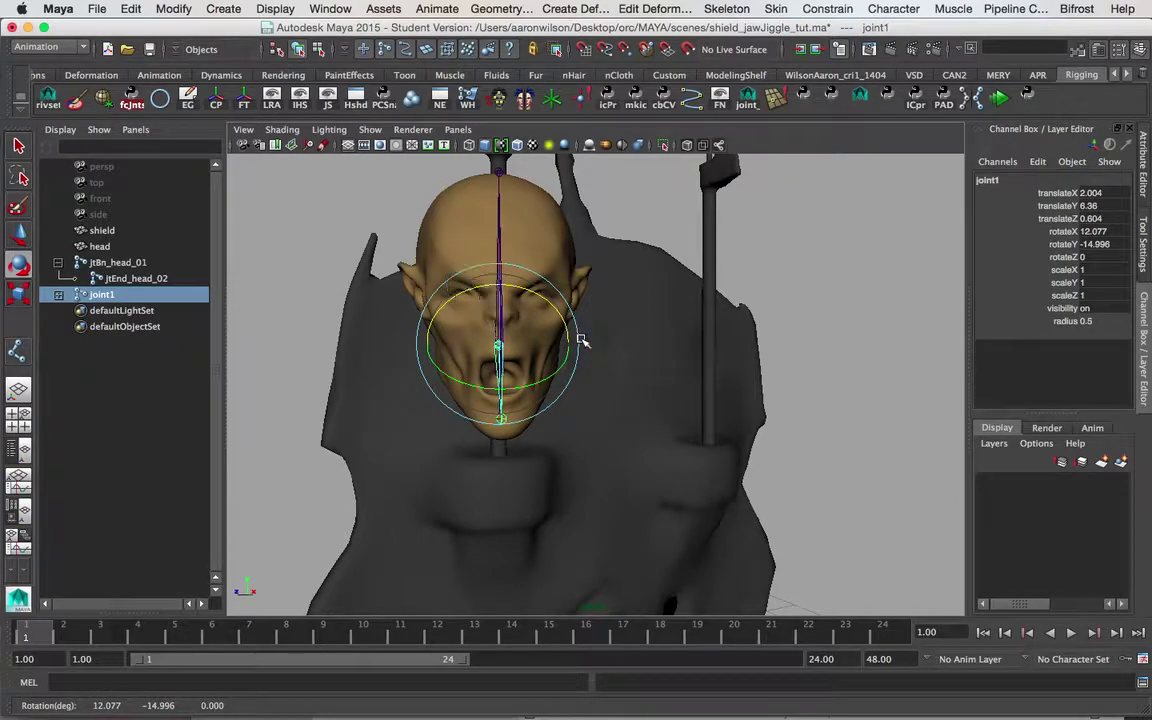
- Try further rotations of the jaw root joint around its other axes and undo them
key("w")
key("e")
left_click(826, 359)
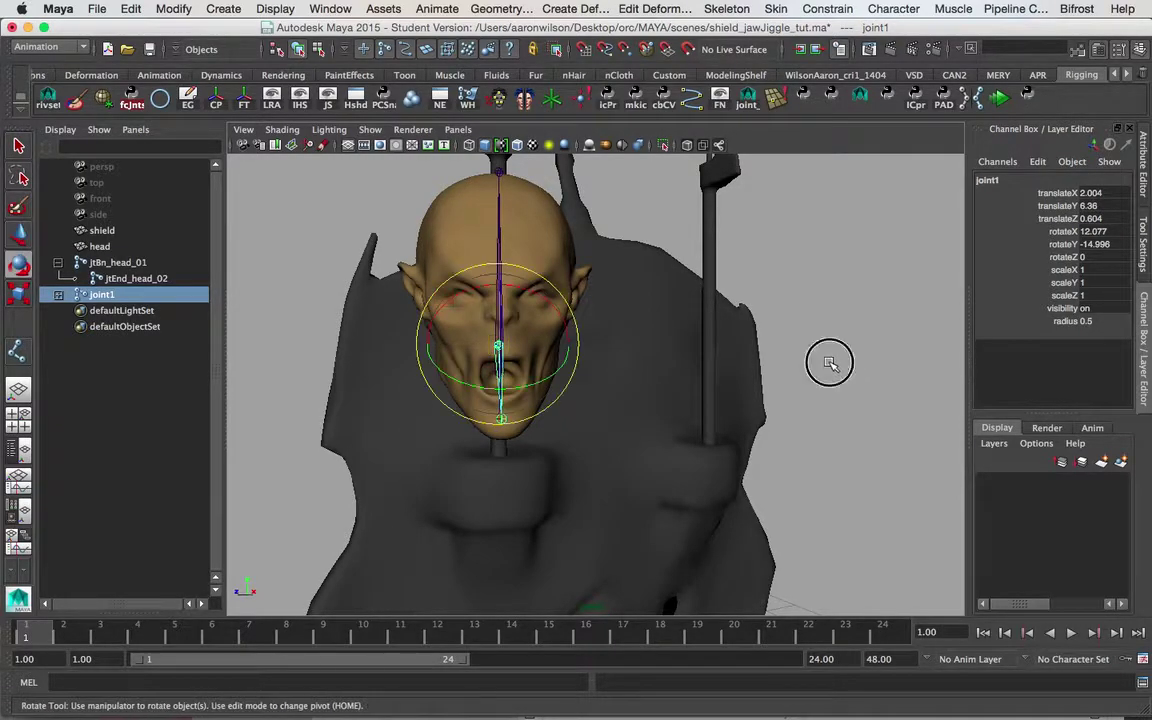
left_click_drag(822, 361, 766, 338)
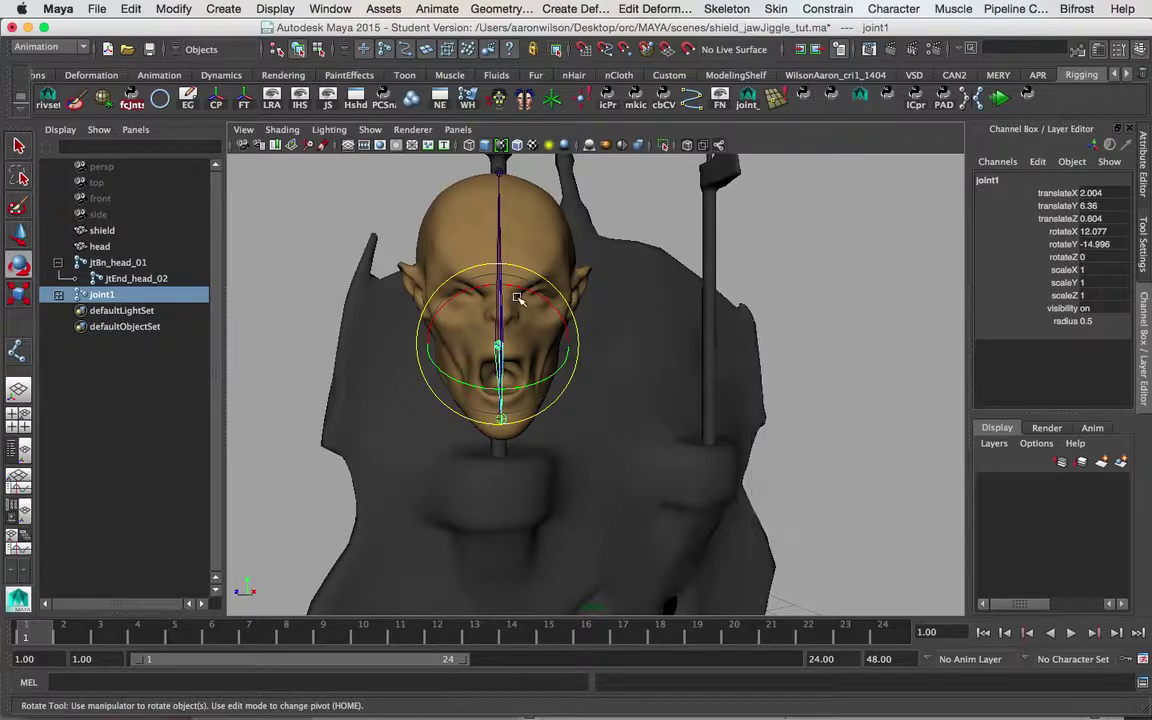
mouse_move(517, 293)
left_mouse_down("alt")
mouse_move(561, 314)
mouse_move(674, 322)
mouse_move(590, 306)
mouse_move(663, 309)
mouse_move(674, 280)
mouse_move(676, 316)
mouse_move(717, 316)
mouse_move(640, 328)
mouse_move(704, 369)
mouse_move(577, 348)
mouse_move(522, 326)
mouse_move(532, 303)
left_mouse_up("alt")
left_click_drag(588, 384, 397, 360, "alt")
key("ctrl+z")
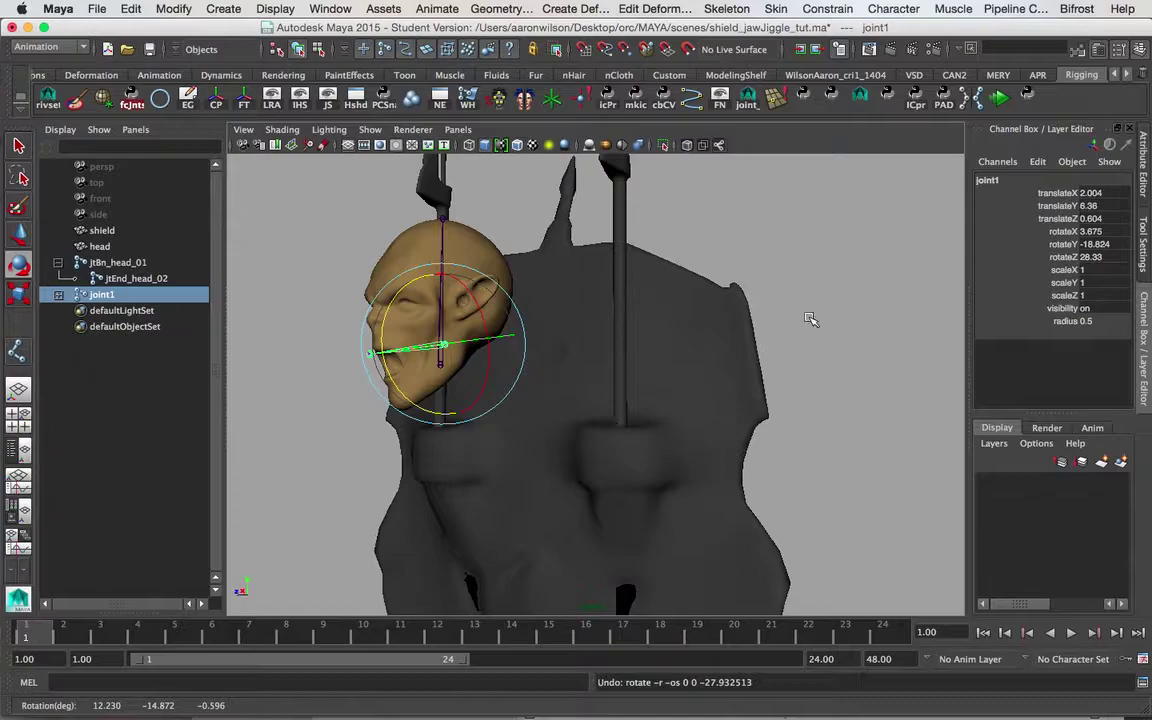
- Fine-tune the jaw root joint's rotation to about X 12.987, Y -14.22, Z -3.606 and freeze its transformations
left_click_drag(592, 316, 609, 347, "alt")
key("ctrl+z")
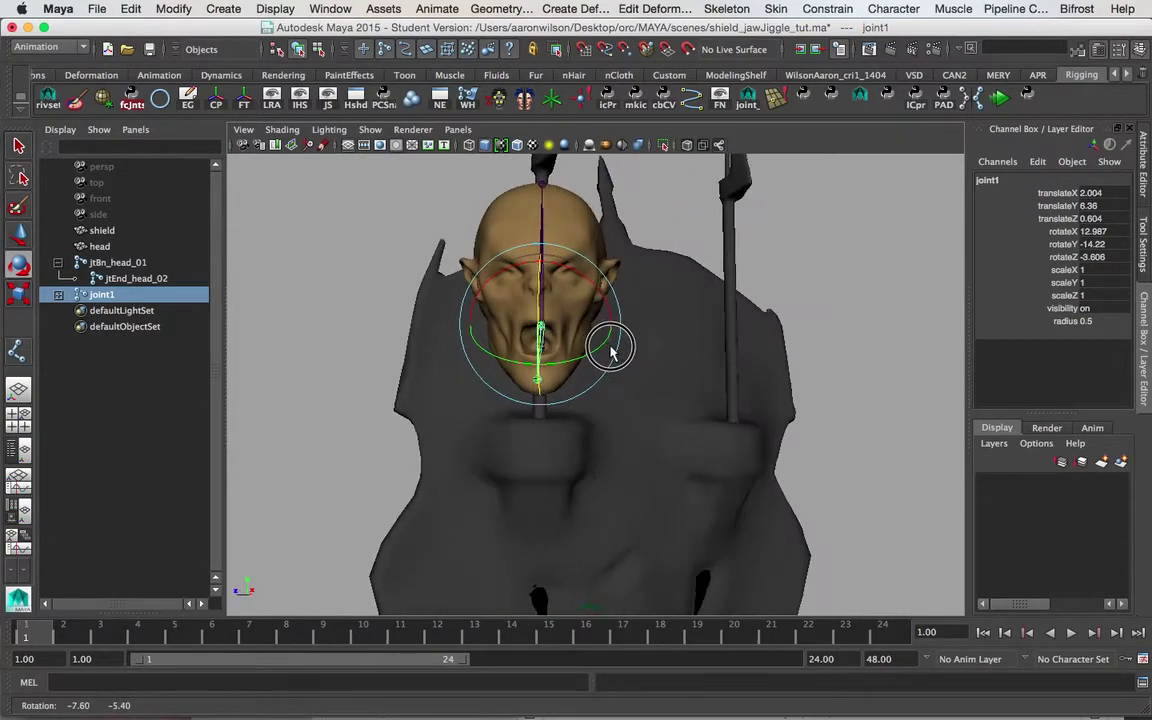
left_click_drag(706, 348, 701, 401, "alt")
key("q")
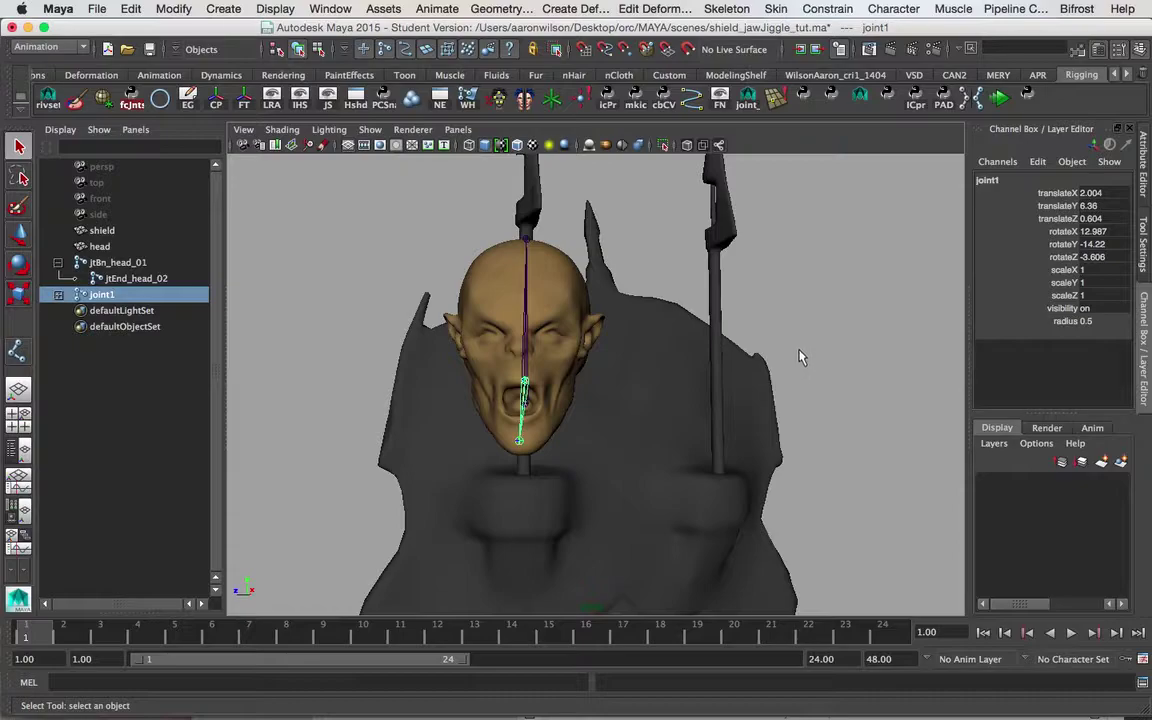
left_click(173, 9)
left_click(200, 66)
left_click_drag(594, 399, 553, 360, "alt")
- Freeze the transformations of the head root joint jtBn_head_01
left_click(117, 263)
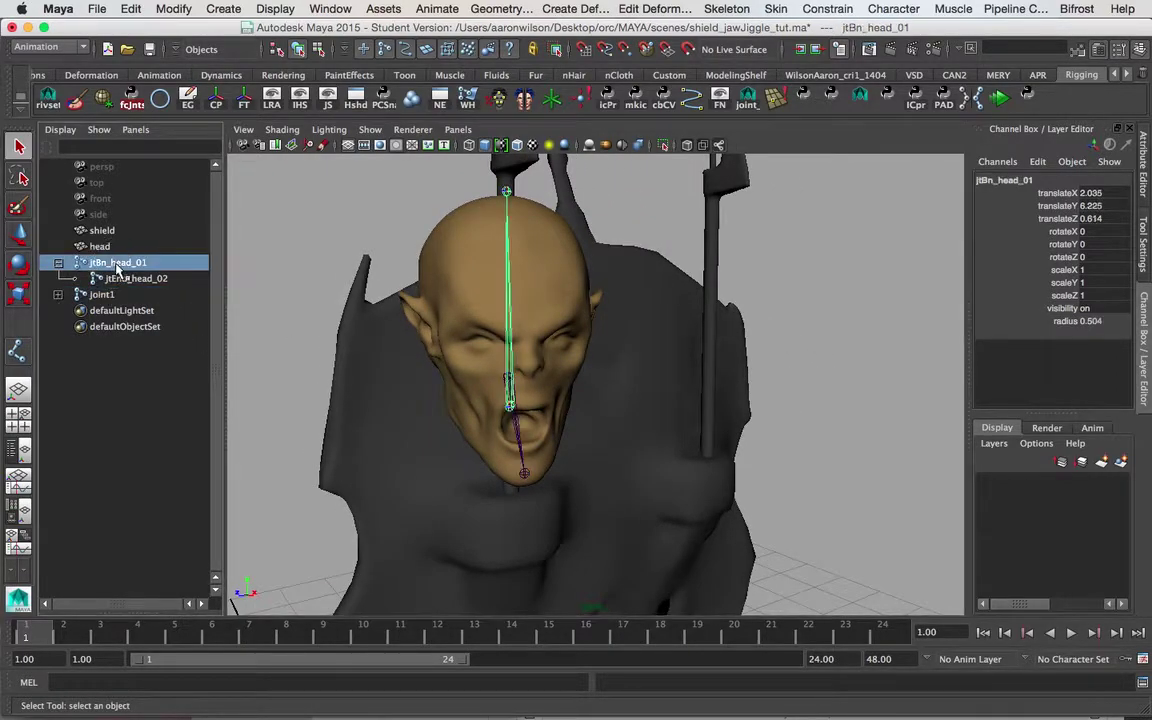
left_click(174, 8)
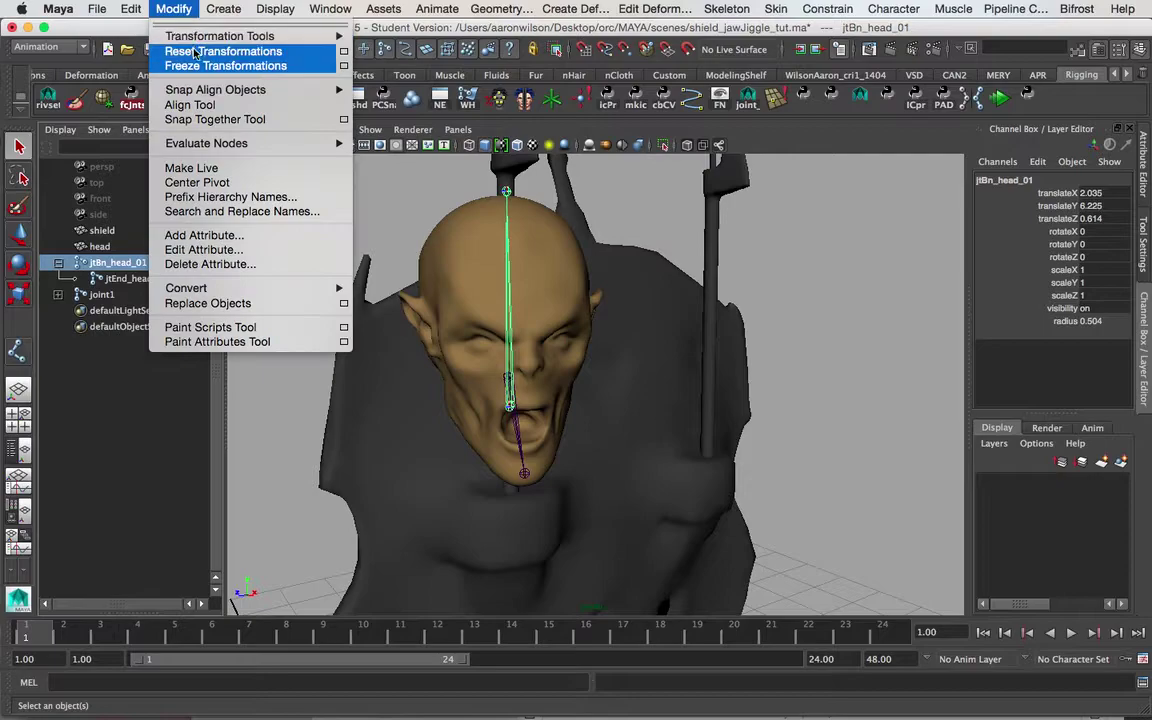
left_click(177, 65)
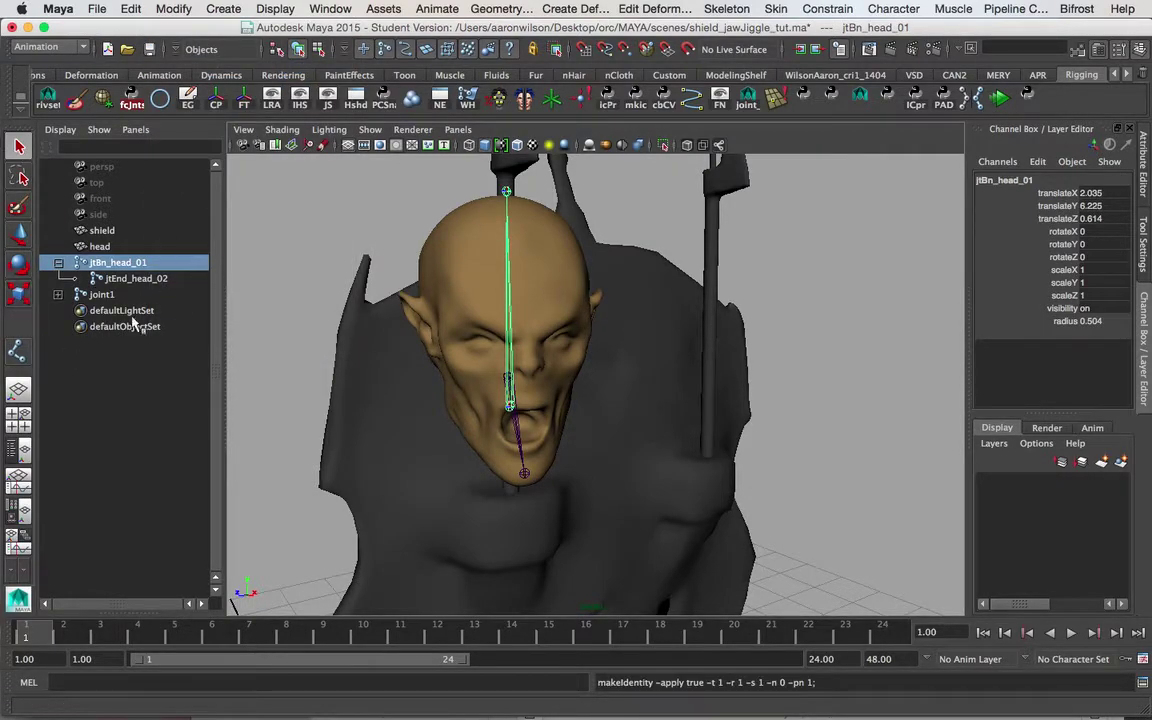
- Test-rotate jtBn_head_01 around its pivot to check the head's movement, and undo each rotation
middle_click_drag(842, 373, 821, 367, "alt")
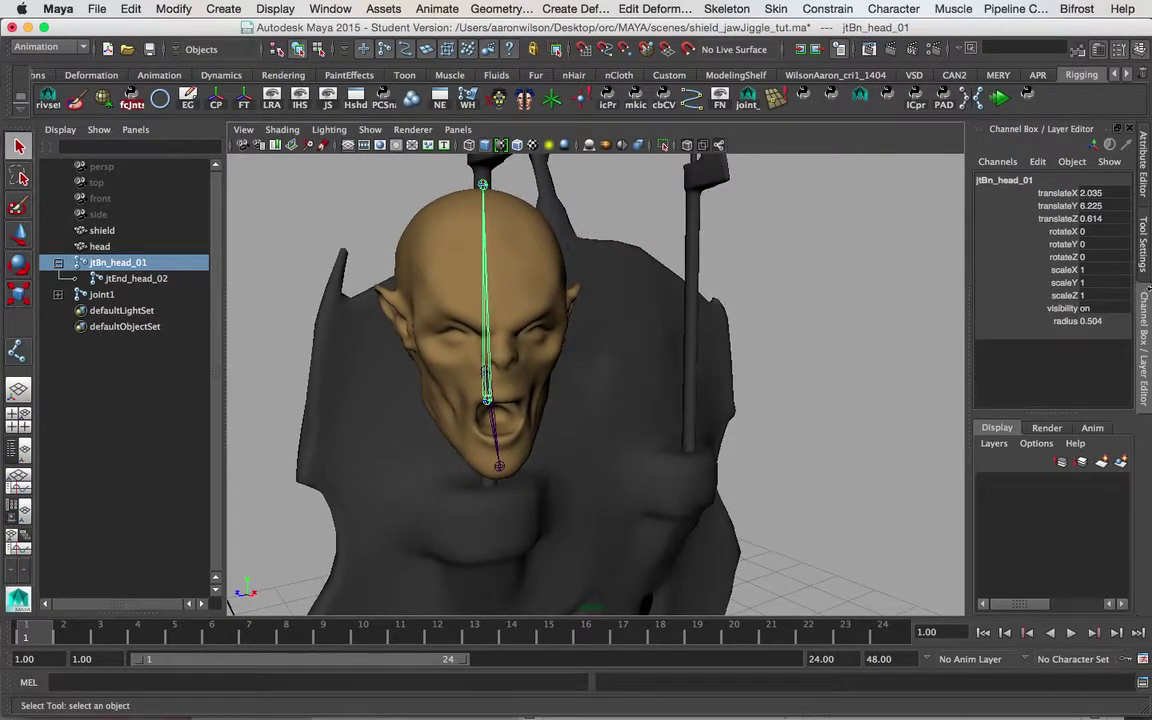
middle_click_drag(450, 330, 537, 307, "alt")
left_click_drag(559, 298, 609, 327, "alt")
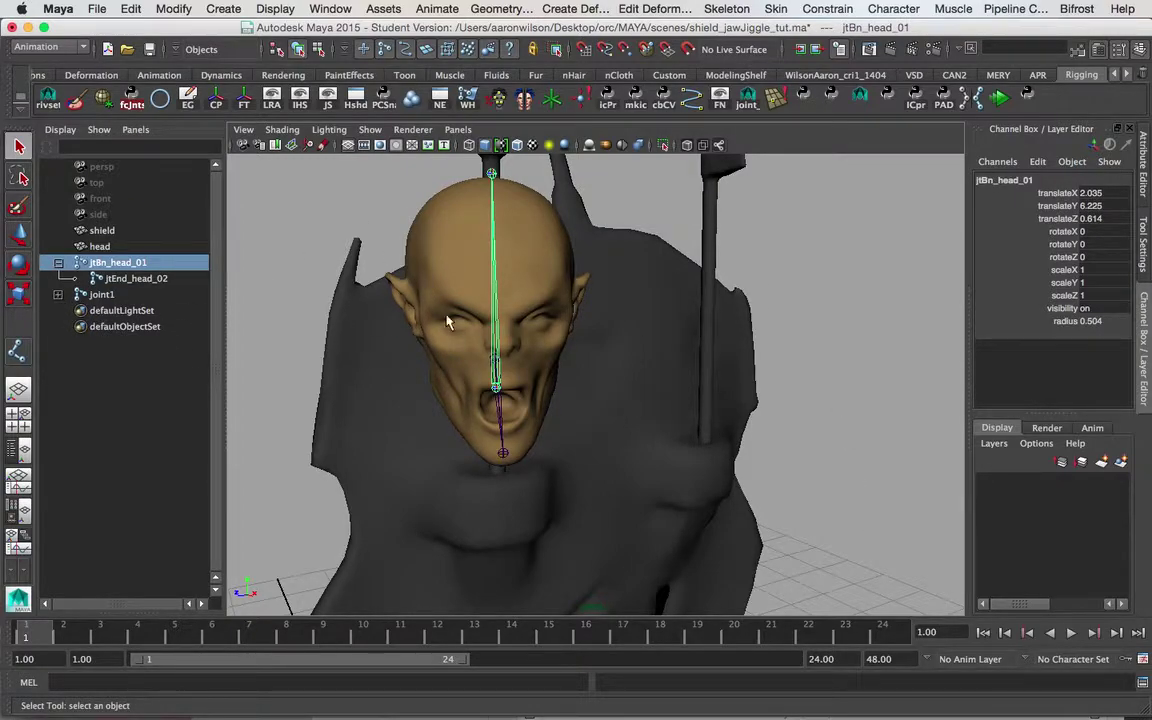
left_click_drag(521, 400, 548, 481, "alt")
key("e")
key("ctrl+z")
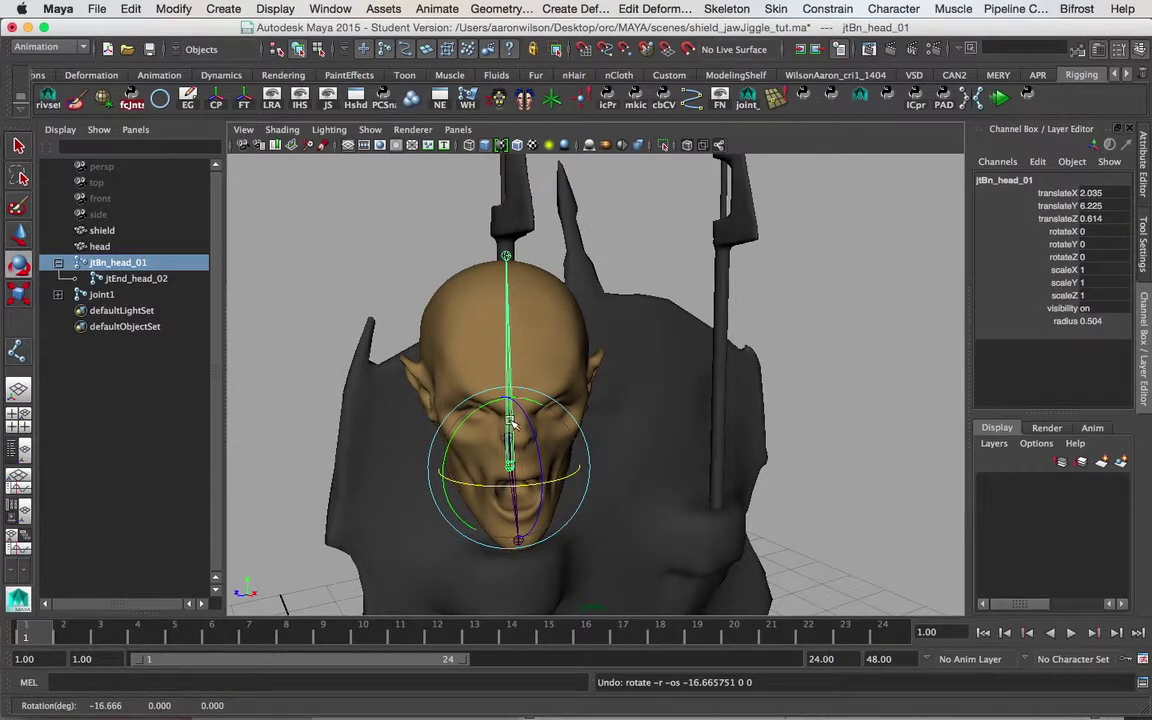
mouse_move(502, 487)
left_mouse_down()
mouse_move(550, 476)
mouse_move(516, 470)
left_mouse_up()
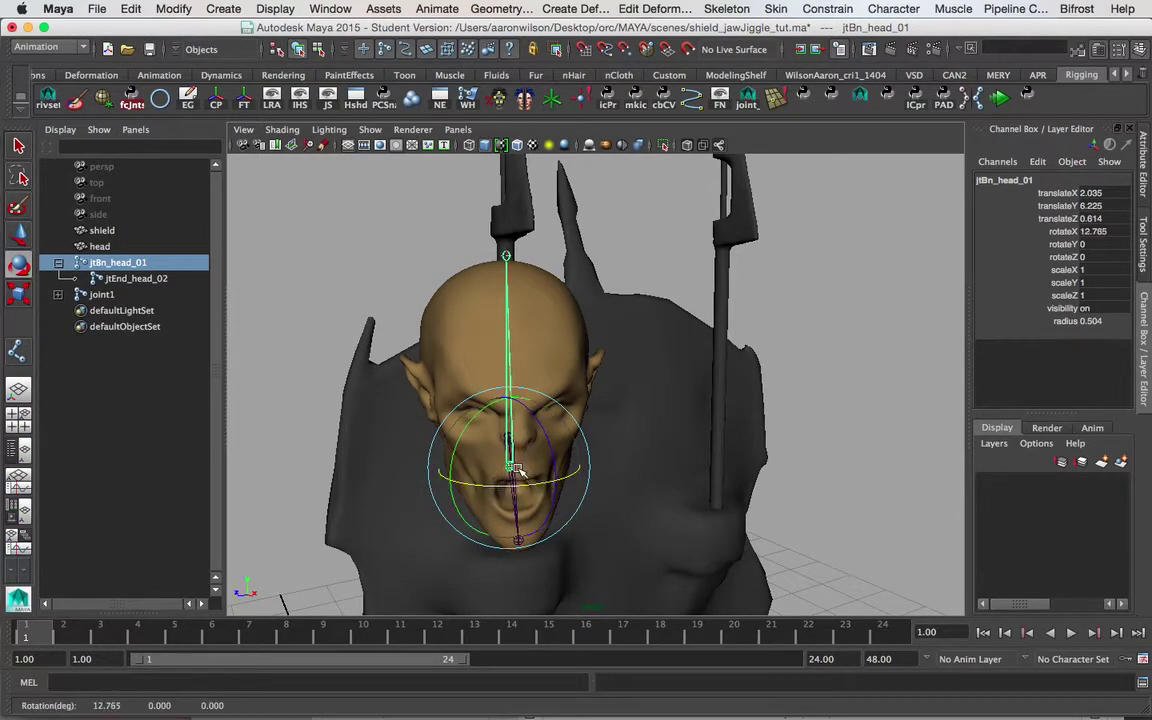
left_click_drag(506, 412, 526, 536)
key("z")
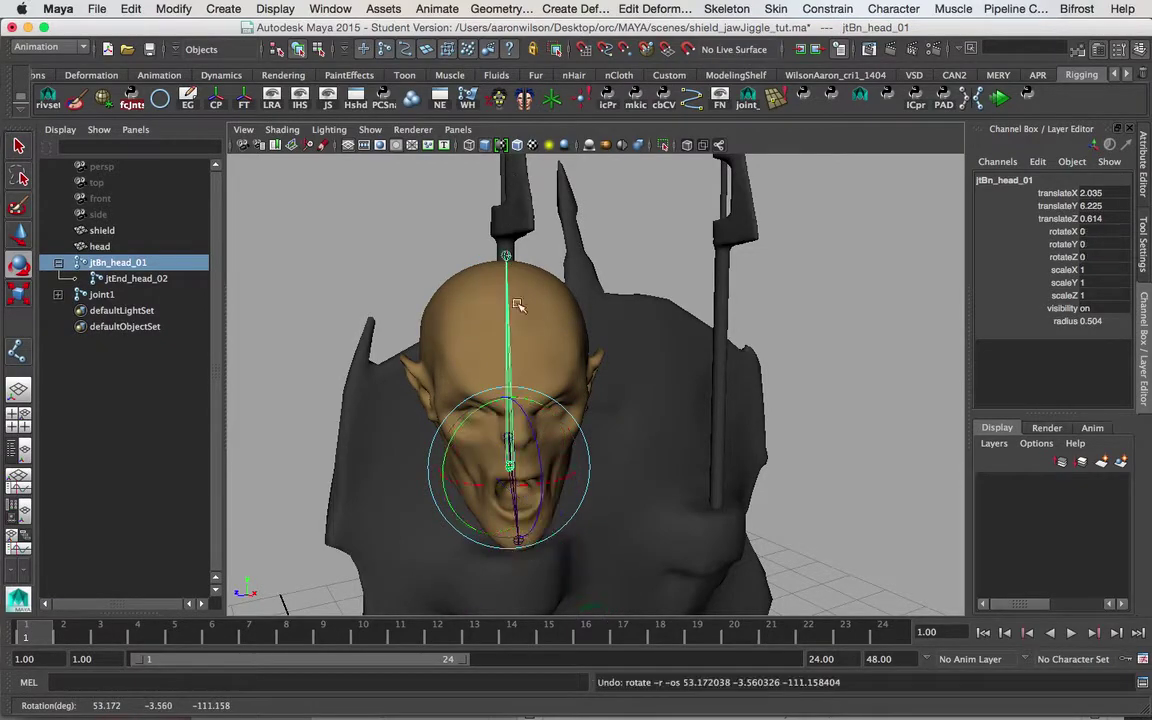
- Rename the jaw chain's root joint jtBn_jaw_01 and copy its name
left_click_drag(355, 255, 399, 252, "alt")
key("q")
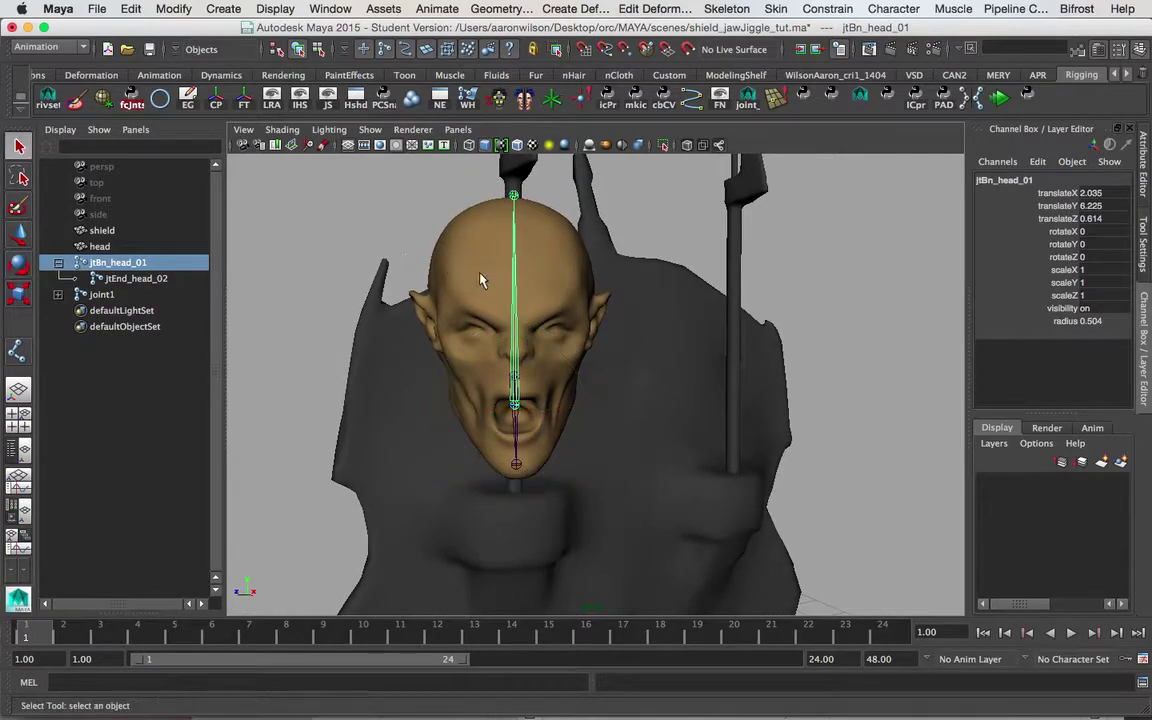
left_click_drag(475, 272, 467, 275, "alt")
left_click(58, 294)
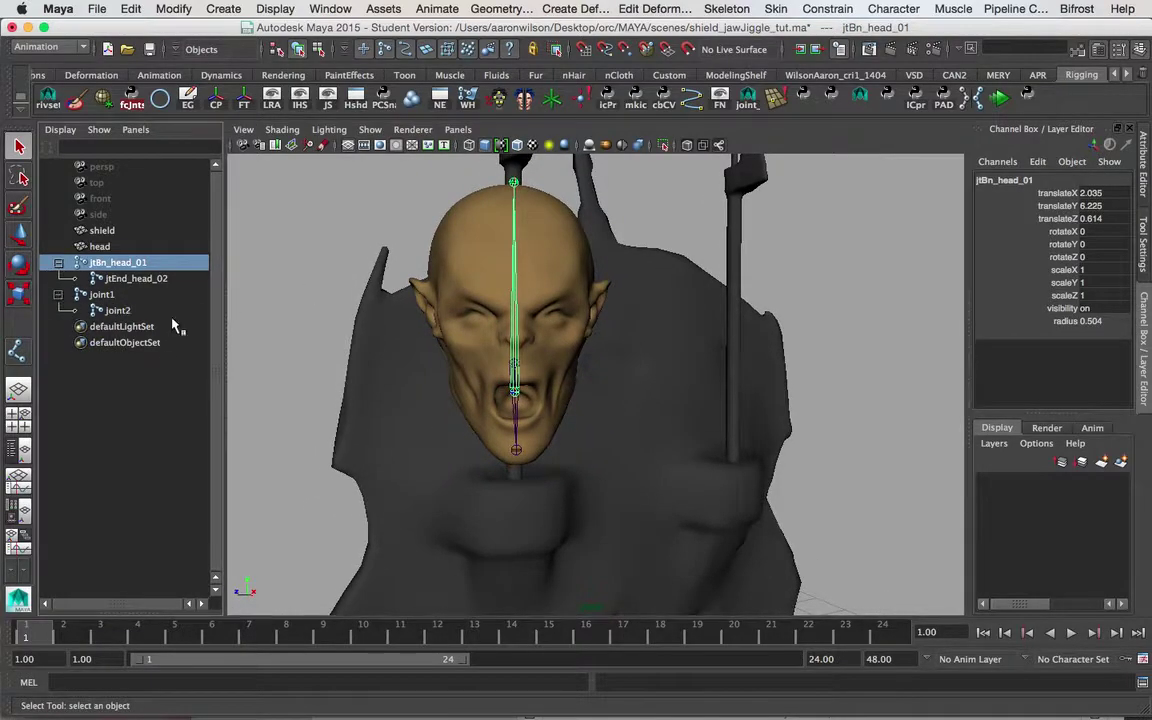
double_click(104, 295)
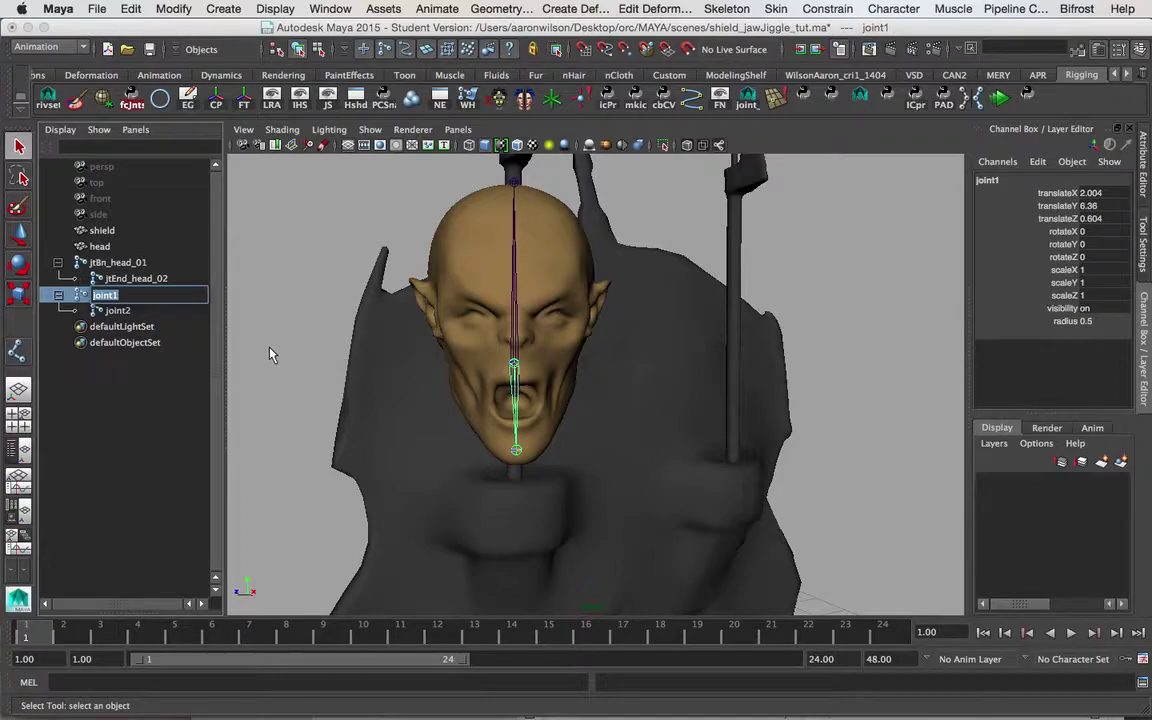
type("jtBn_ jaw 01")
left_click_drag(152, 294, 5, 283)
key("super+c")
- Rename the jaw chain's child joint jtEnd_jaw_02, reusing the copied root name
double_click(127, 311)
key("super+v")
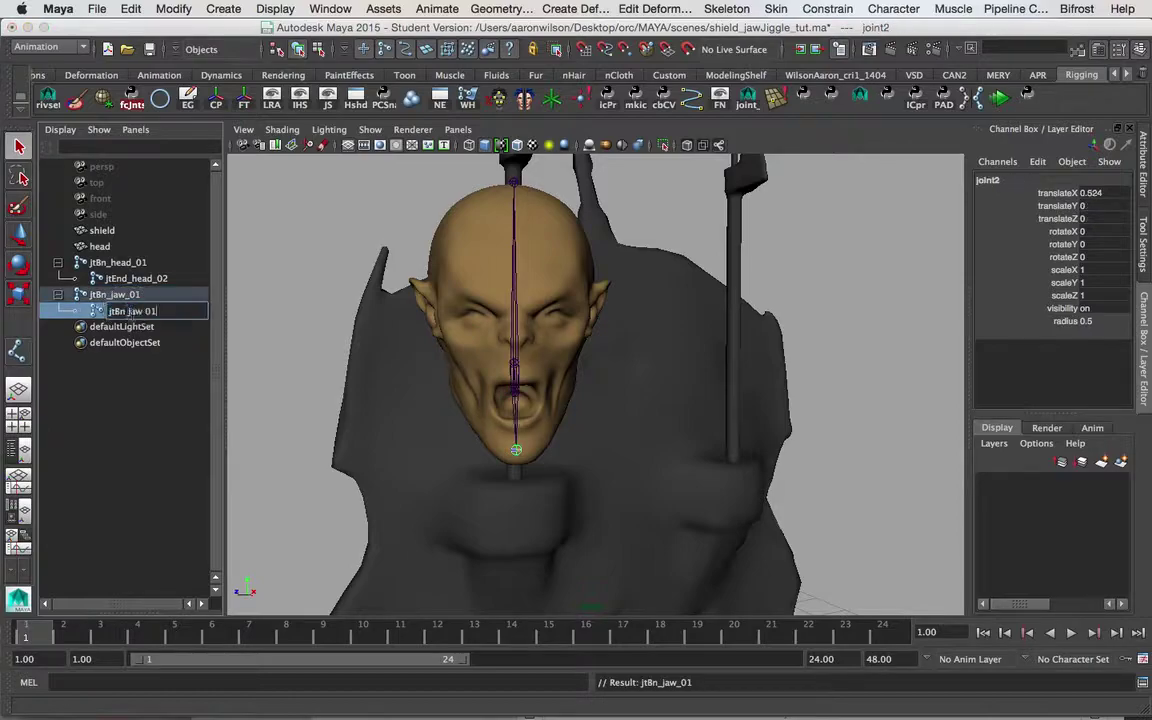
left_click(123, 311)
left_click(122, 311)
key("BackSpace")
key("BackSpace")
type("End")
key("Return")
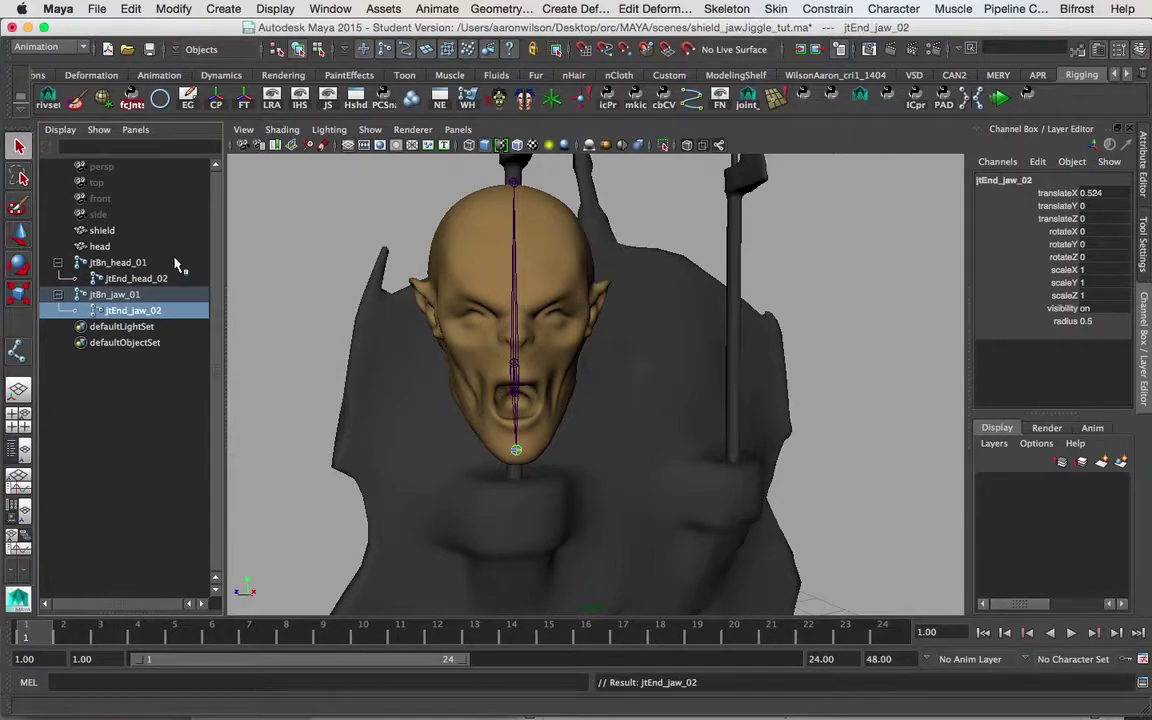
- Examine how the head and jaw joint chains sit inside the head from the side, and select jtBn_head_01
left_click_drag(545, 392, 425, 352, "alt")
middle_click_drag(548, 368, 446, 373, "alt")
left_click_drag(494, 419, 516, 356, "alt")
middle_click_drag(522, 345, 556, 402, "alt")
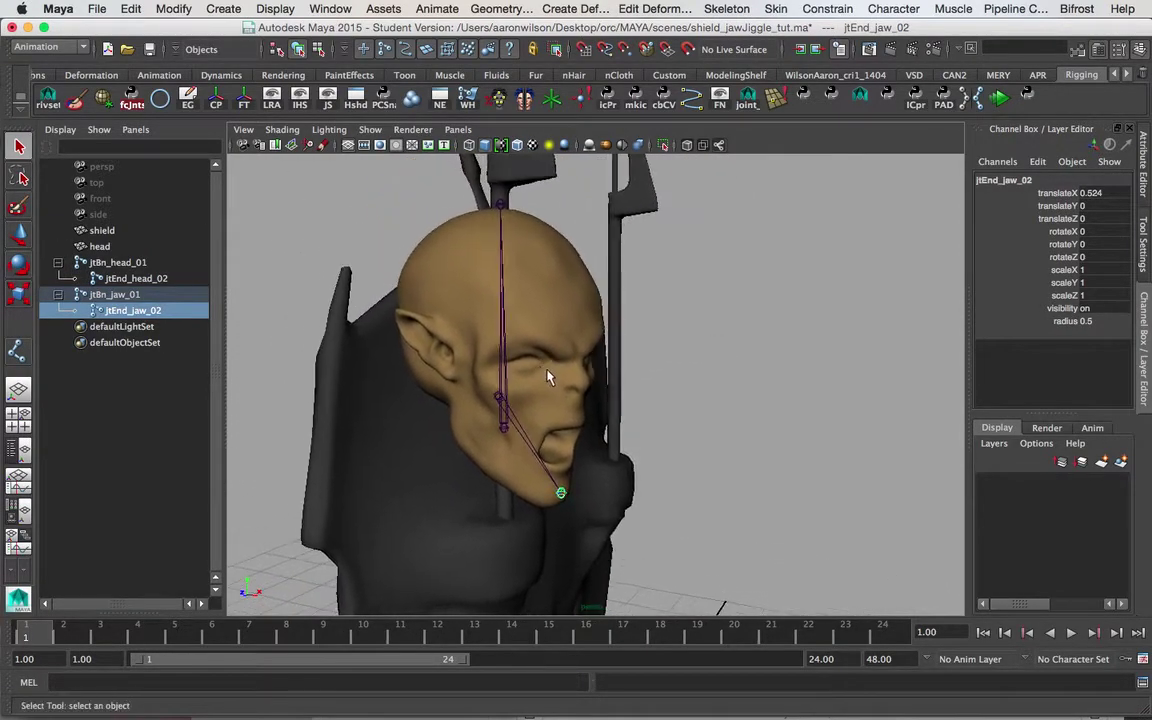
middle_click_drag(699, 466, 695, 428, "alt")
right_click_drag(748, 393, 724, 388, "alt")
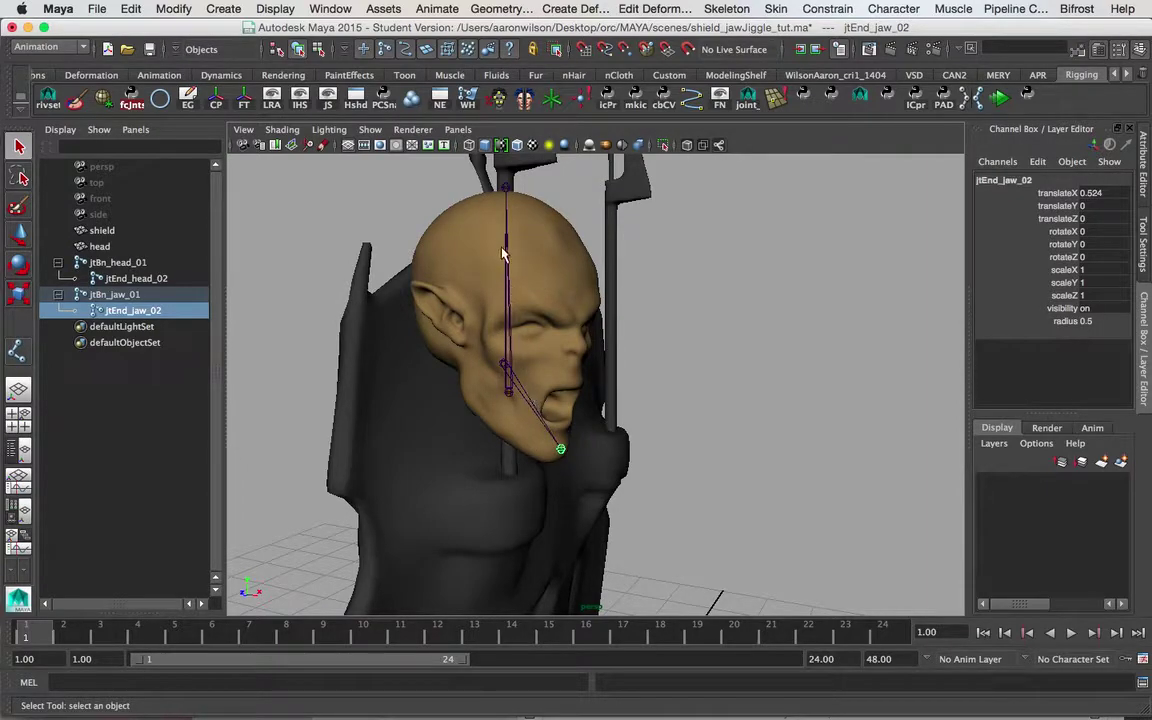
left_click(508, 290)
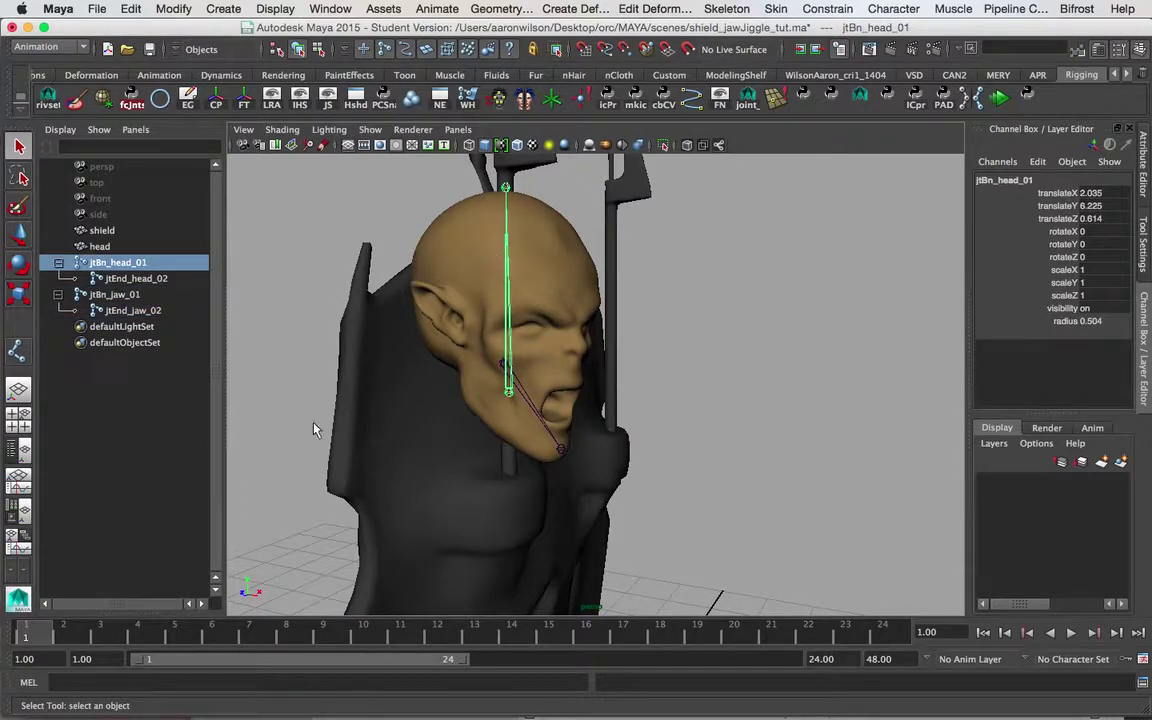
left_click_drag(590, 285, 633, 296, "alt")
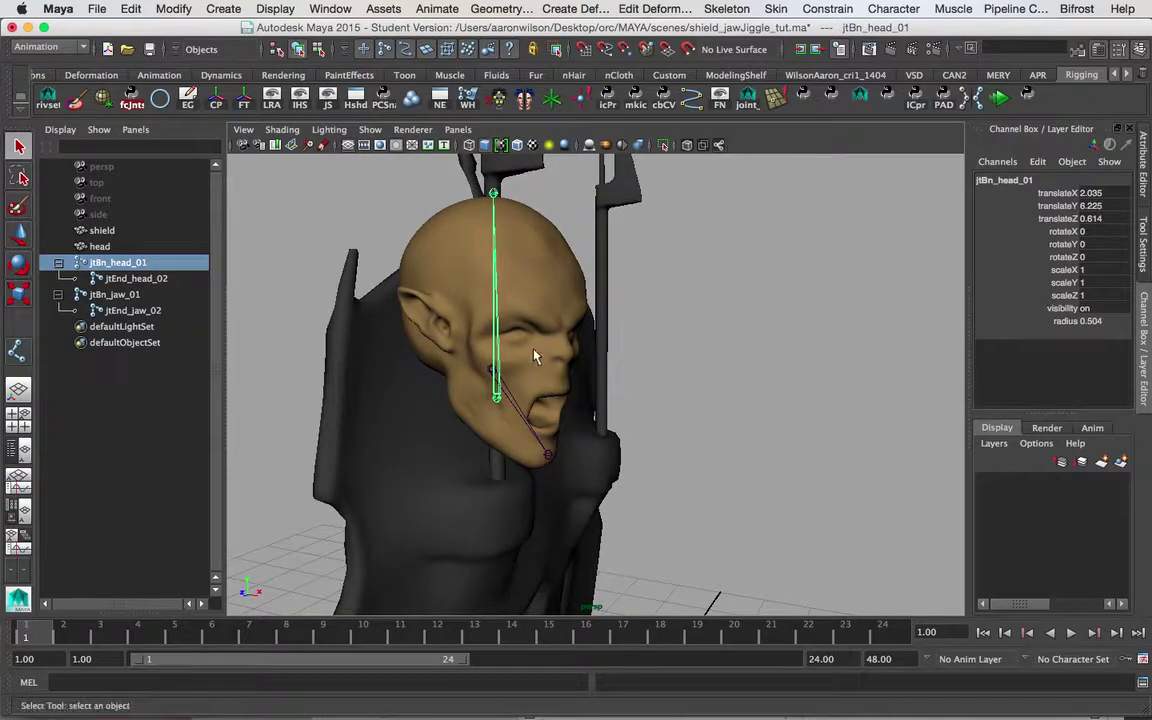
- Duplicate the jtBn_jaw_01 joint chain twice
middle_click_drag(692, 368, 687, 299, "alt")
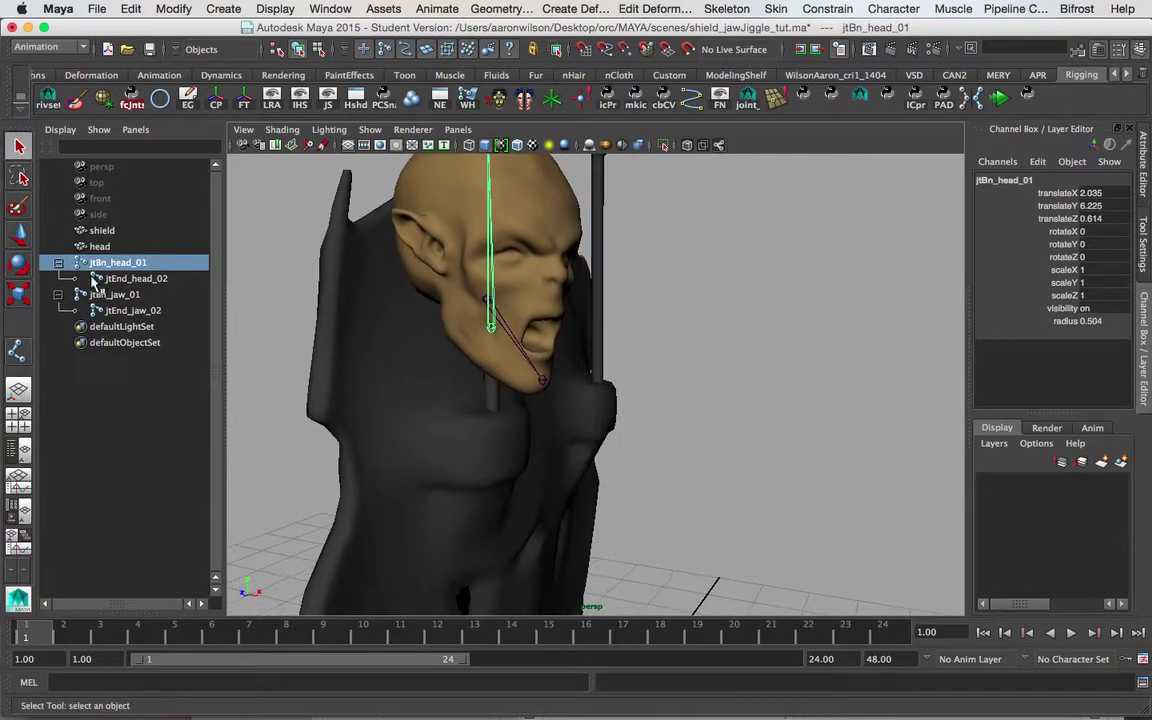
left_click(128, 294)
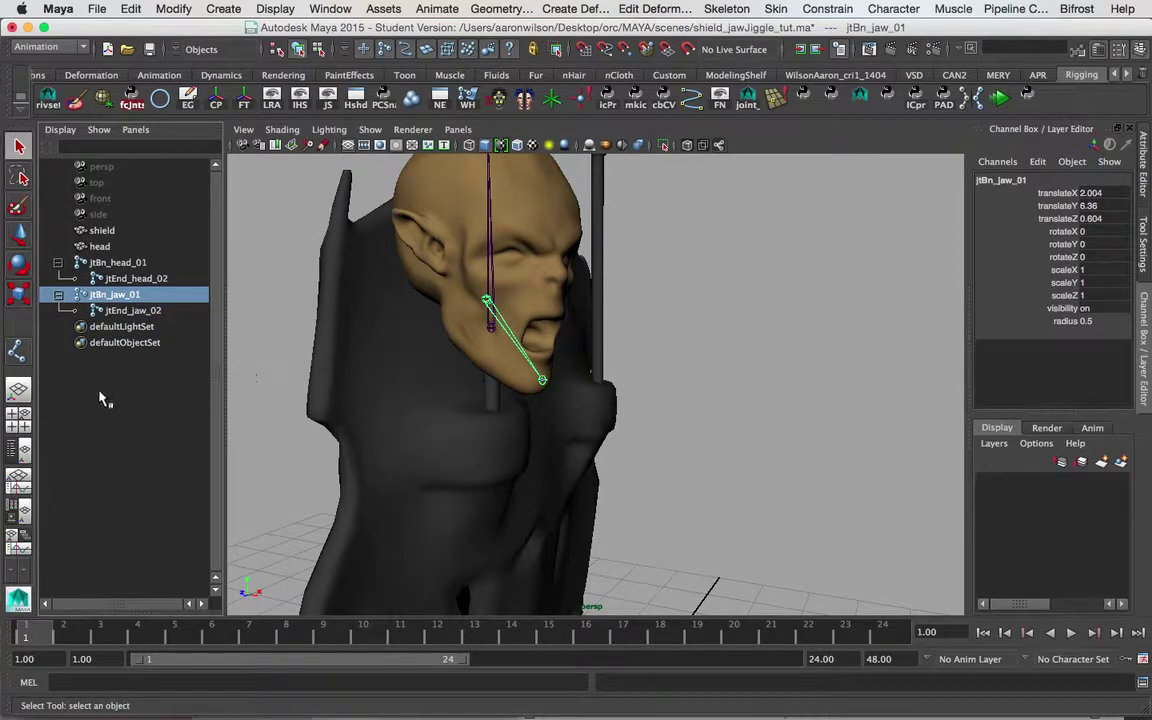
middle_click_drag(422, 287, 458, 340, "alt")
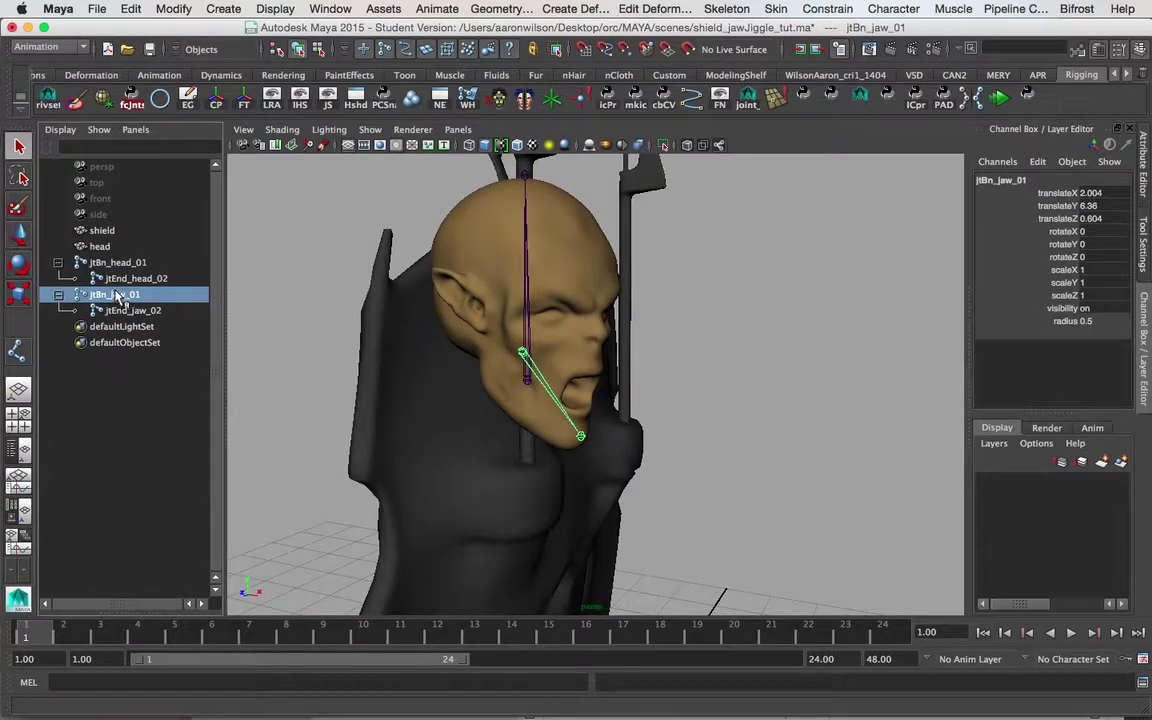
key("ctrl+d")
key("ctrl+d")
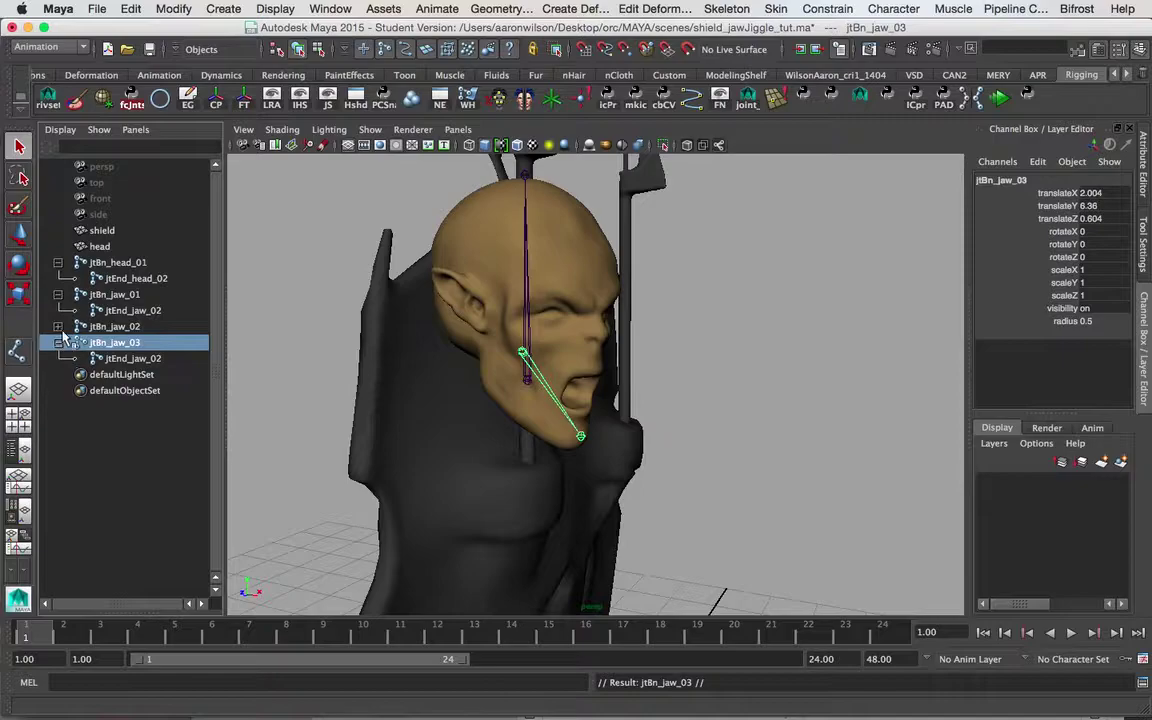
- Rename the first duplicated jaw chain's joints jtFK_jaw_01 and jtFK_jaw_02
left_click(58, 326)
double_click(105, 327)
left_click_drag(107, 327, 97, 327)
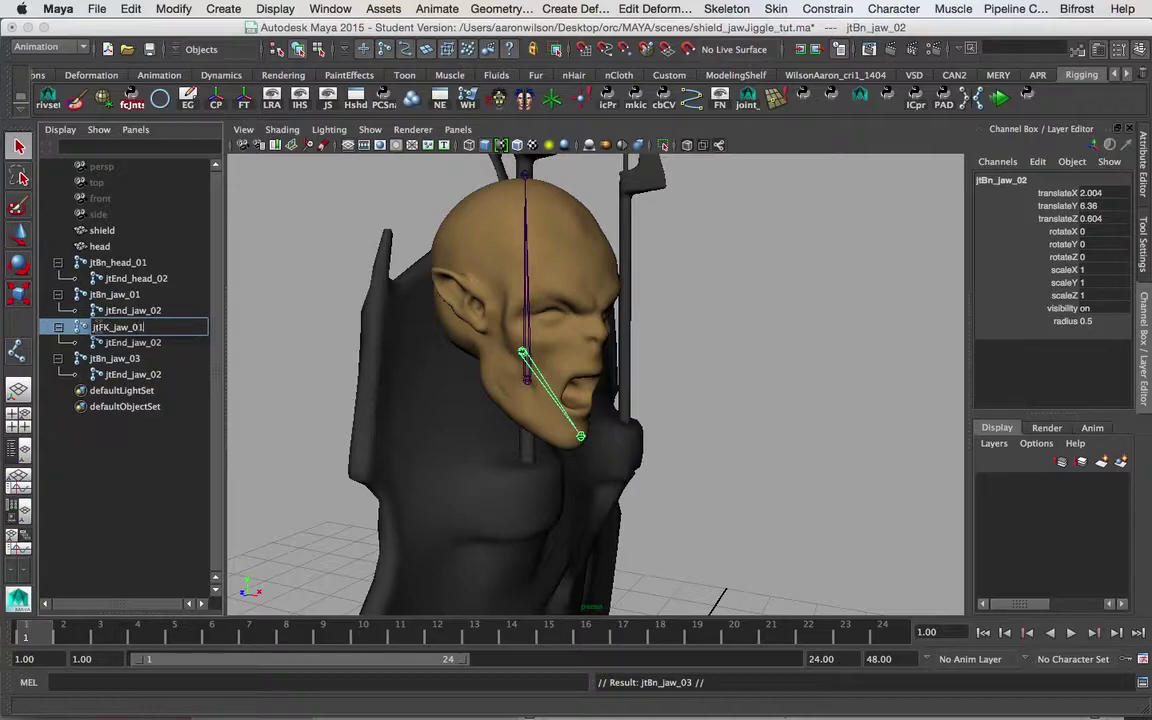
double_click(118, 343)
left_click_drag(131, 343, 117, 343)
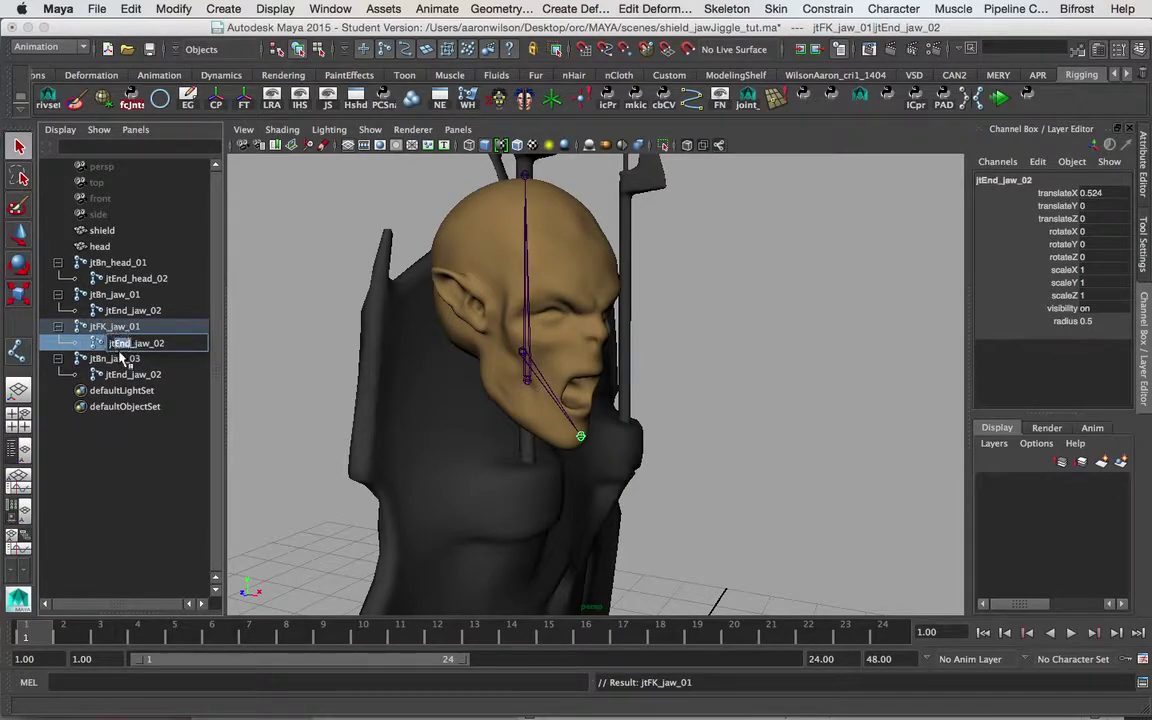
type("jtFK")
- Rename the second duplicated jaw chain's joints jtDYN_jaw_01 and jtDYN_jaw_02
left_click(135, 359)
double_click(103, 359)
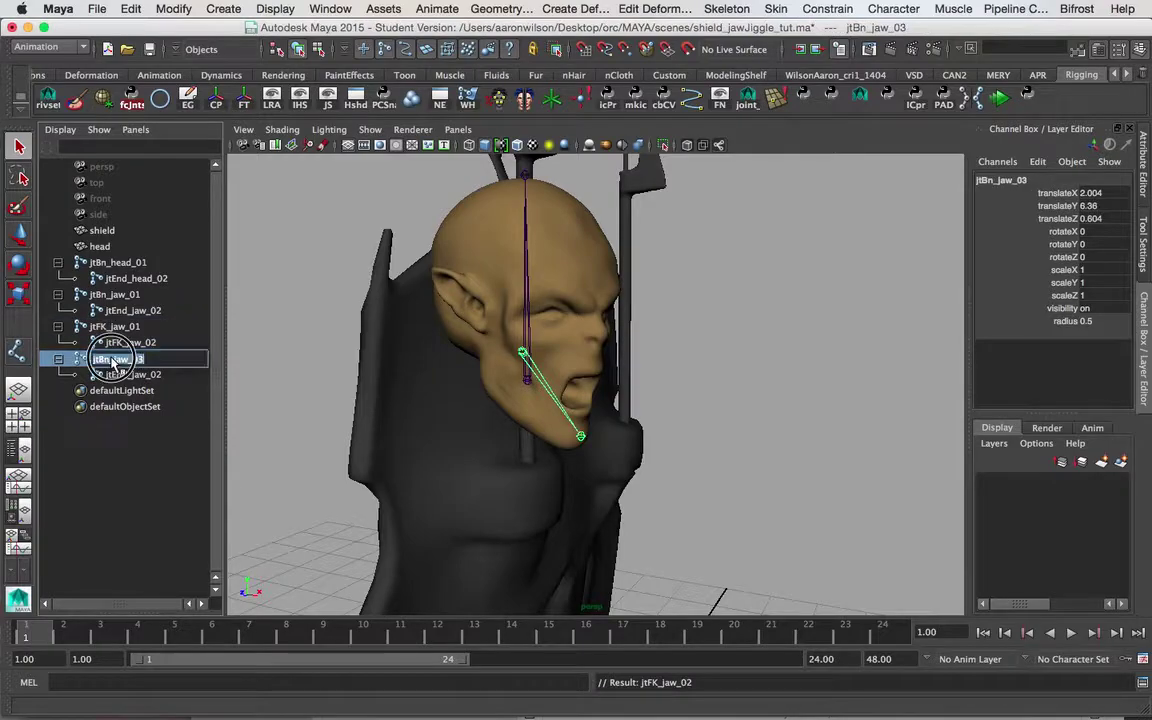
left_click_drag(103, 359, 98, 359)
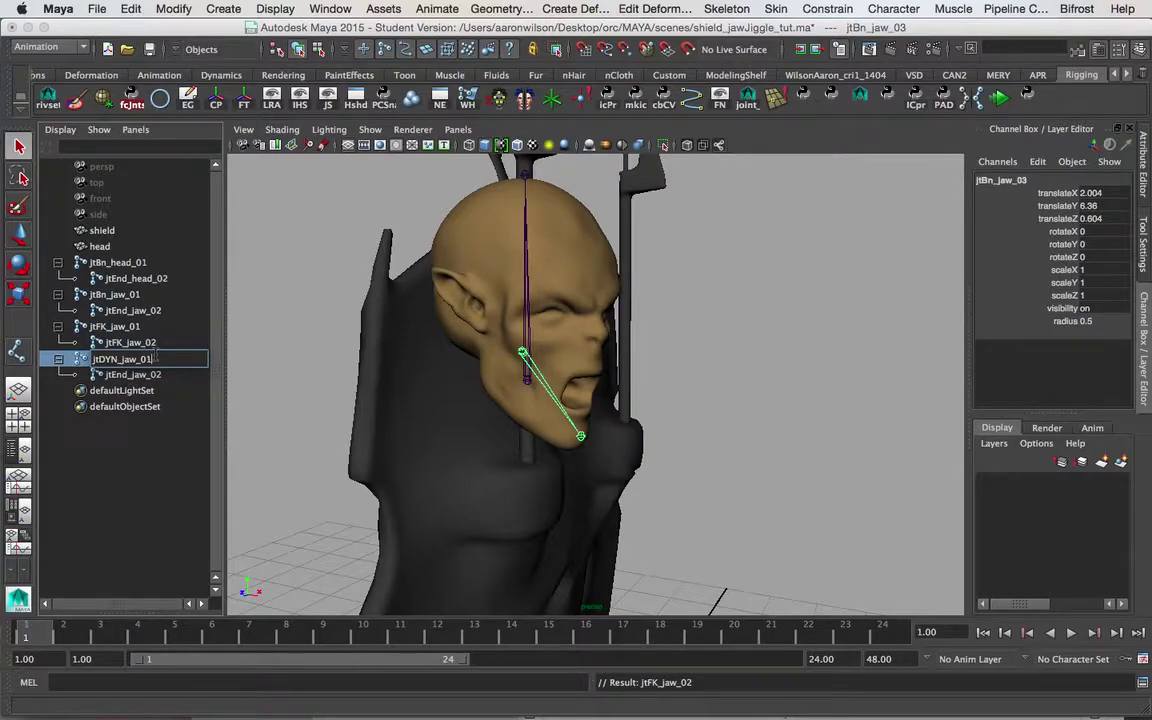
double_click(130, 375)
left_click(134, 375)
left_click(135, 379)
left_click(130, 376)
left_click_drag(130, 375, 112, 375)
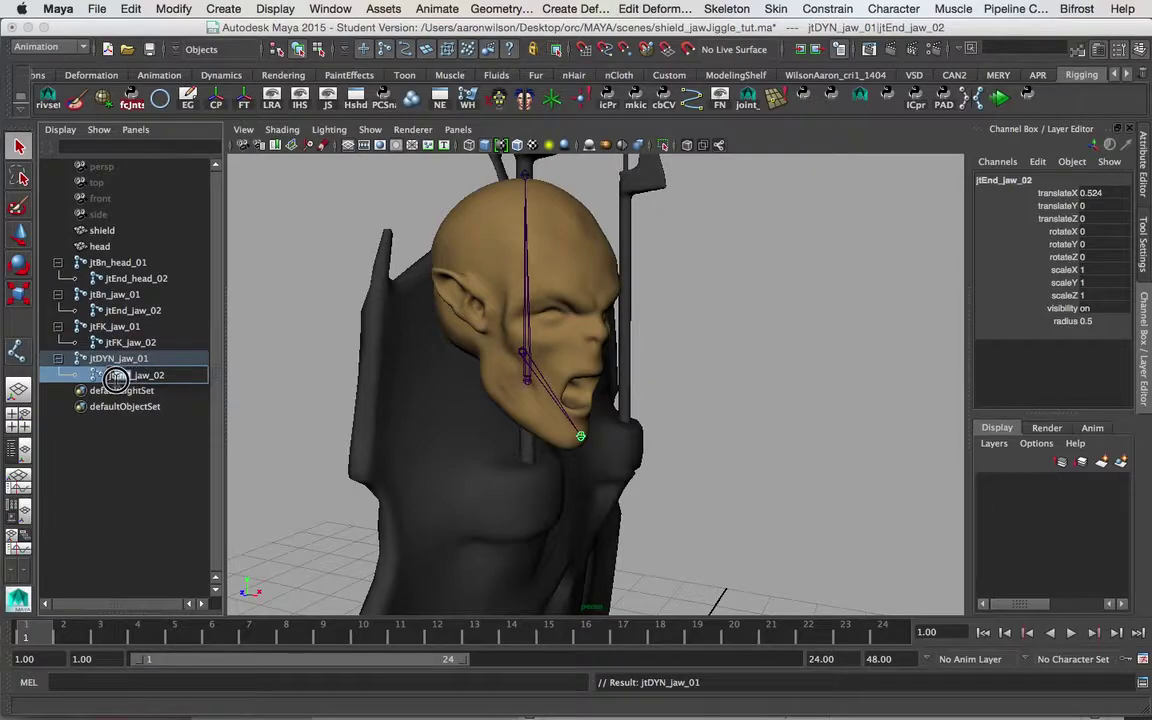
type("DY")
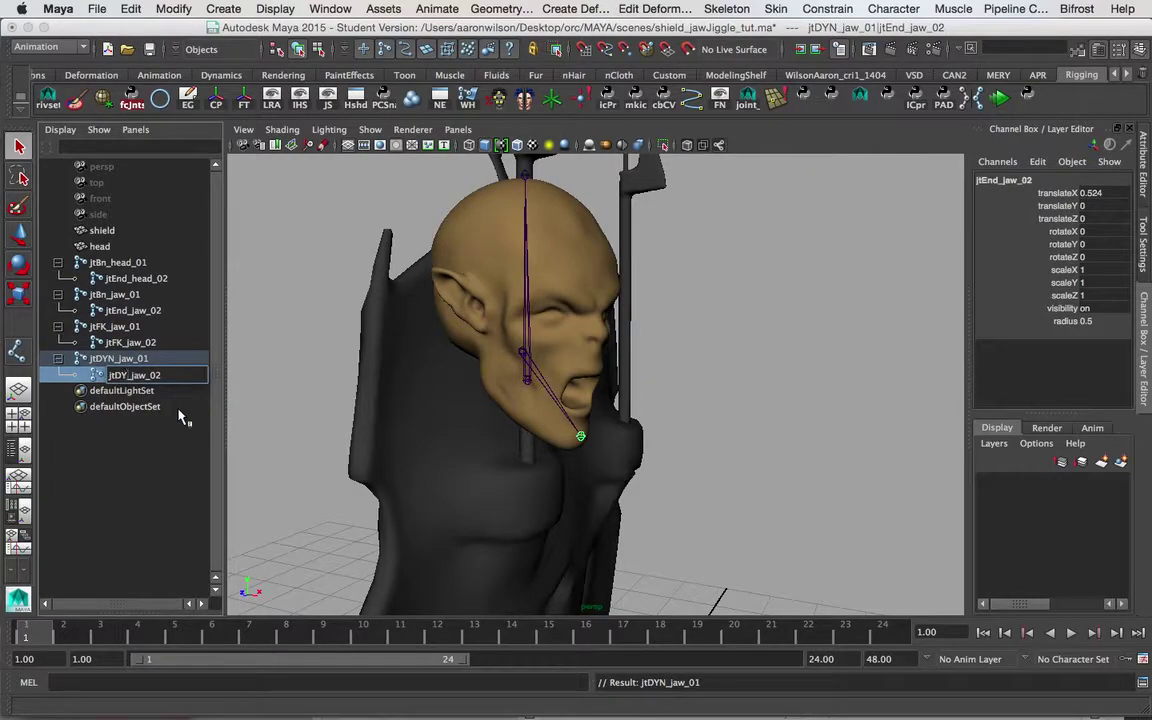
type("N")
key("Return")
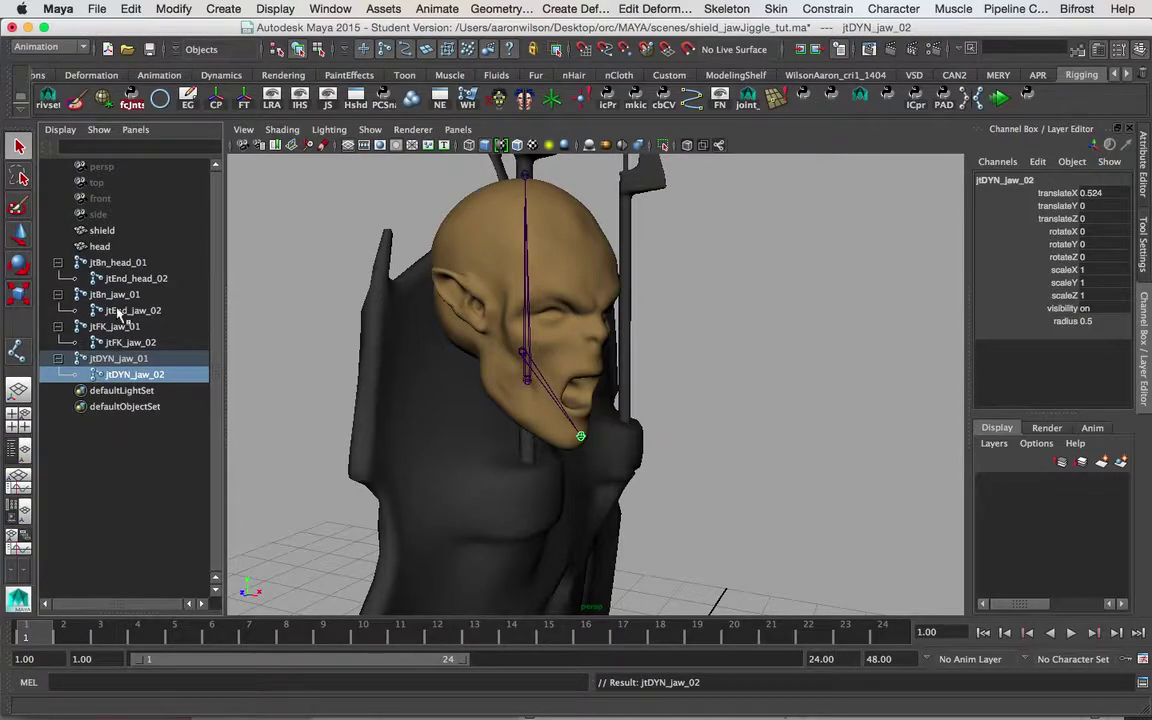
- Examine the dynamic, FK and bind jaw chains together with the head joint and head mesh from several angles
middle_click_drag(635, 365, 619, 357, "alt")
left_click(120, 359)
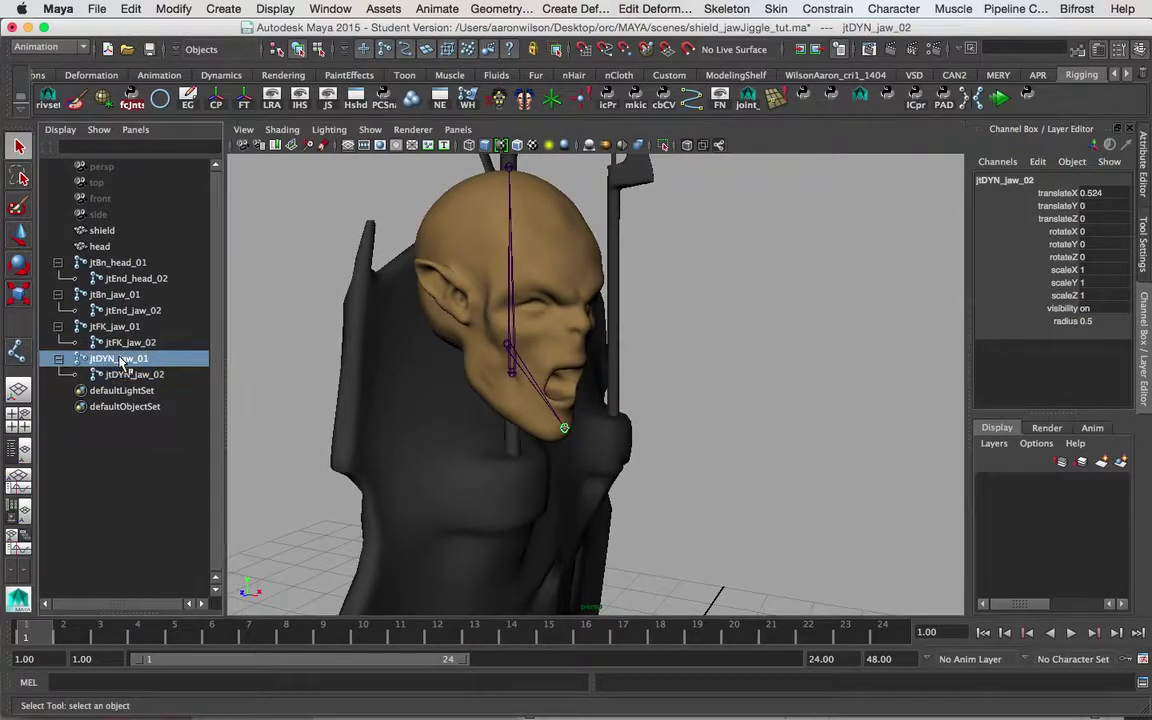
left_click(110, 326)
left_click(125, 295)
left_click_drag(330, 337, 535, 372, "alt")
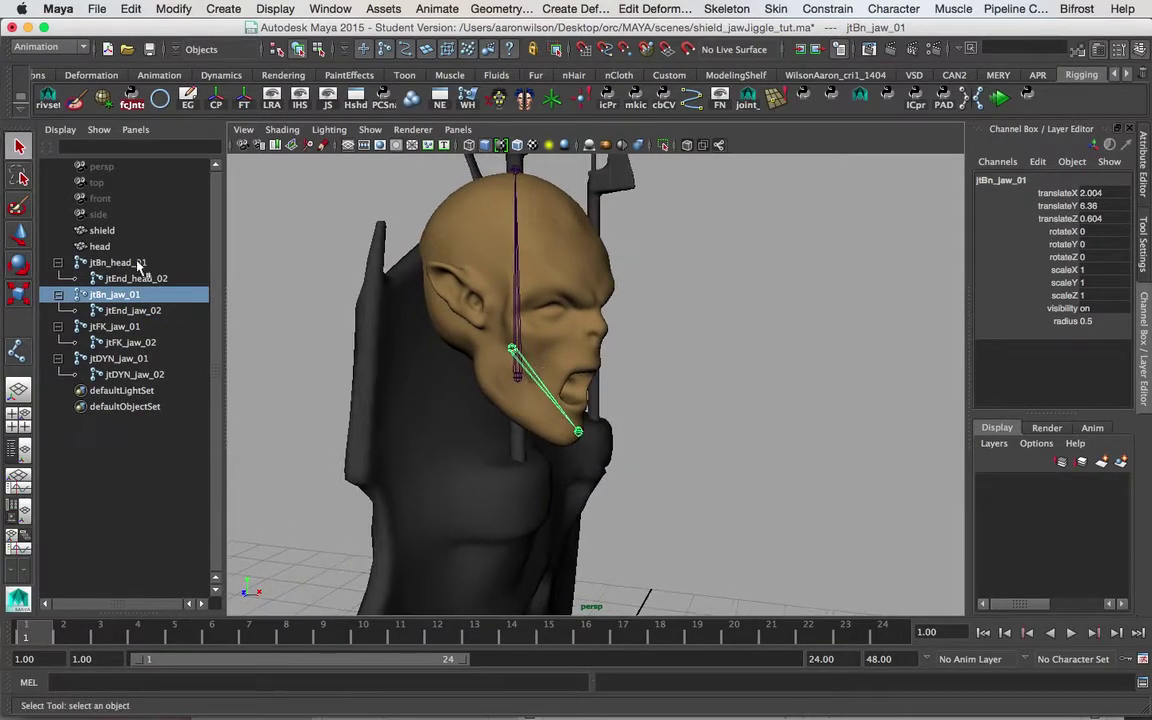
left_click(138, 263)
middle_click_drag(610, 380, 573, 402, "alt")
left_click(572, 394)
middle_click_drag(644, 389, 702, 354, "alt")
left_click(545, 320)
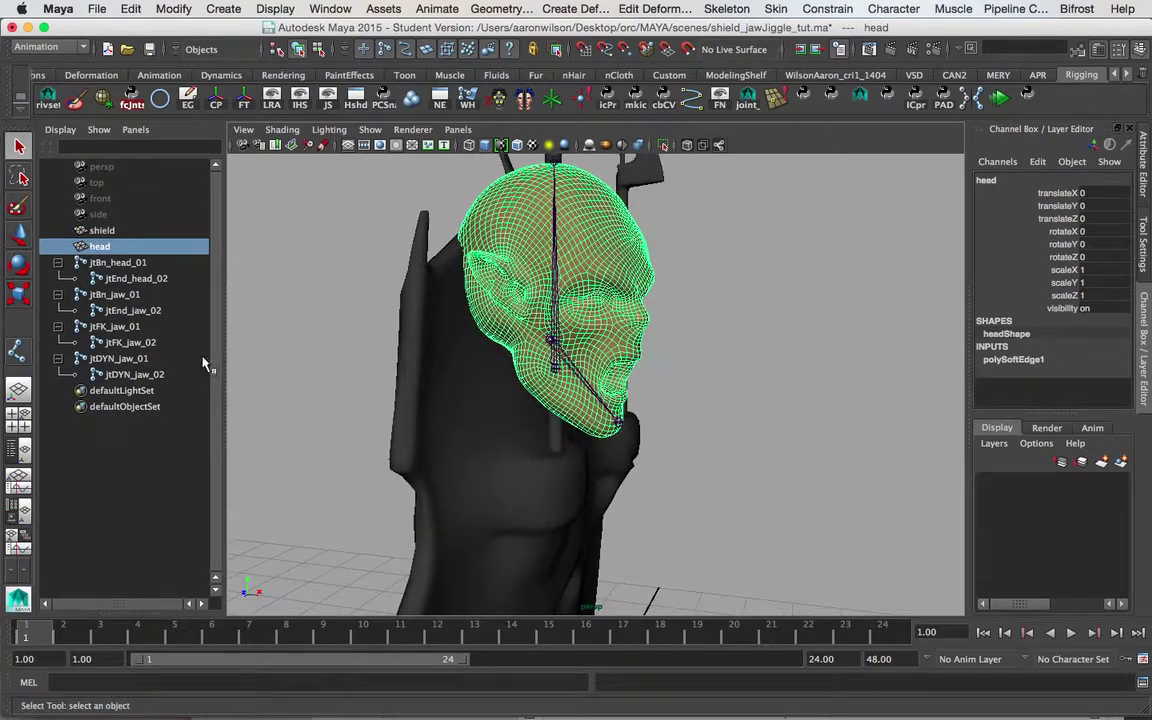
left_click(105, 327)
left_click_drag(468, 391, 703, 435, "alt")
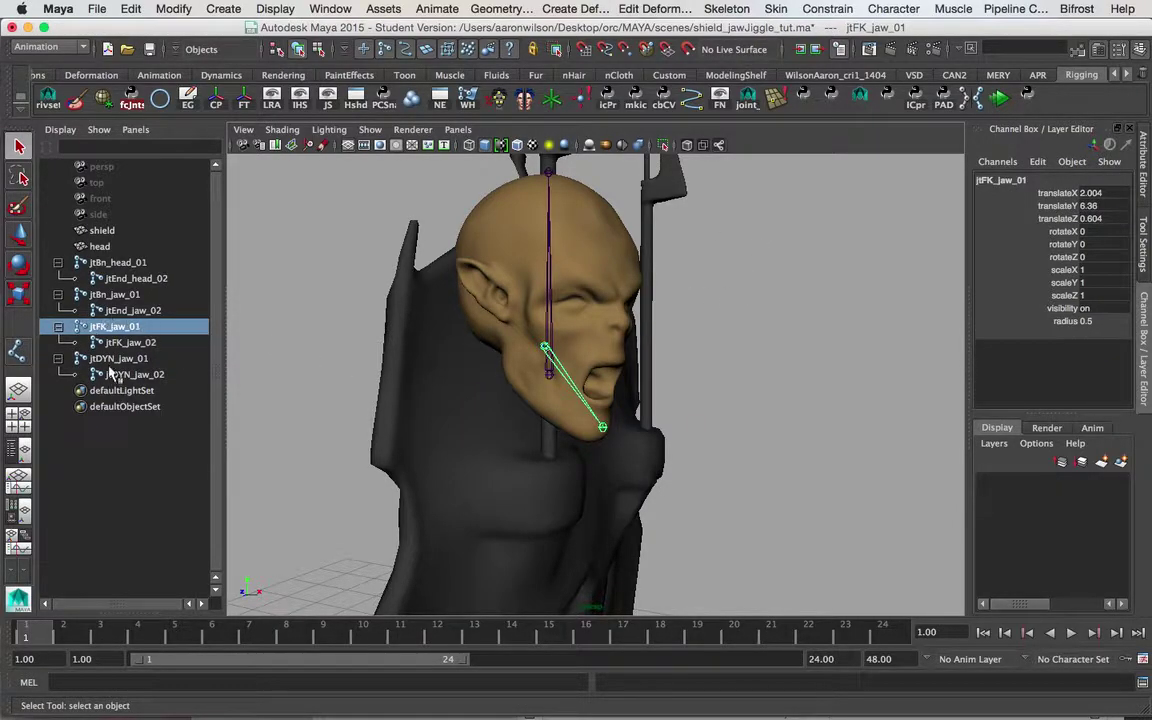
left_click_drag(577, 365, 659, 300, "alt")
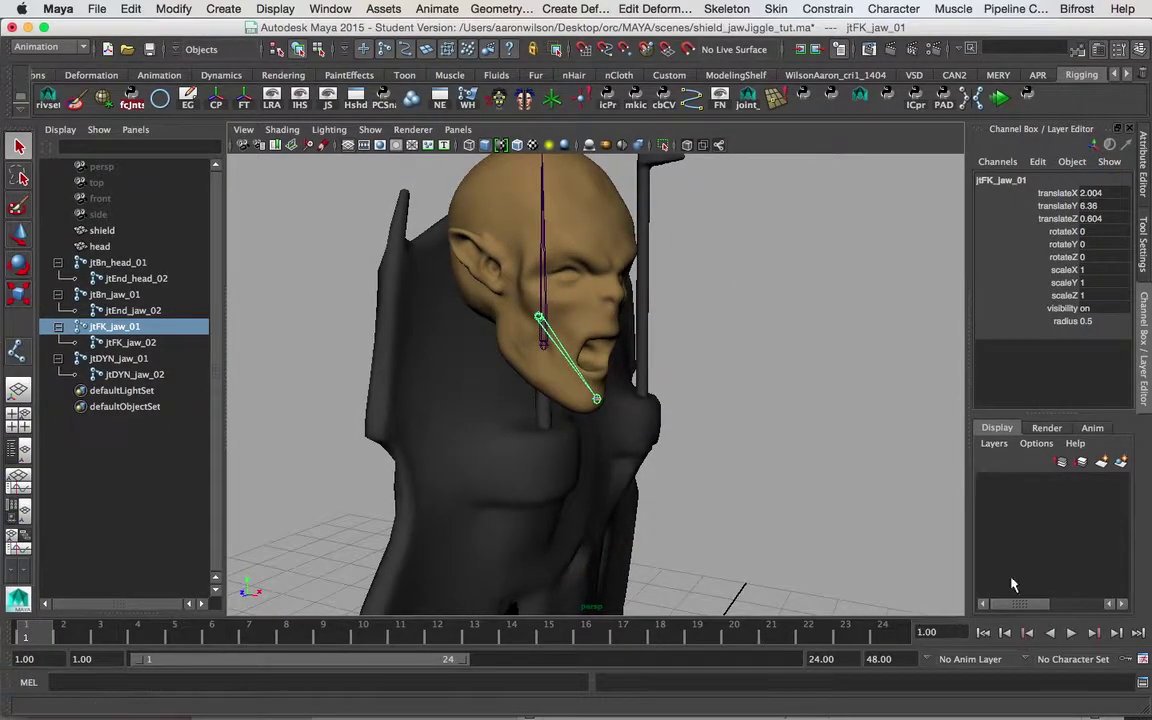
left_click_drag(652, 338, 772, 248, "alt")
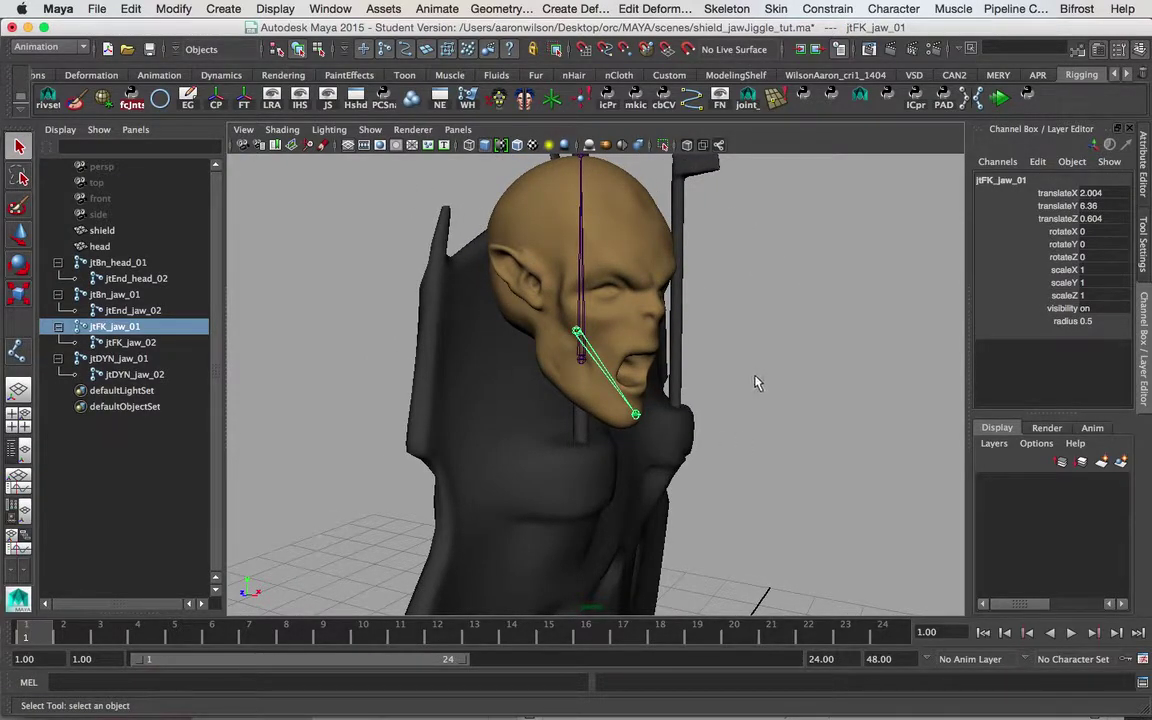
left_click_drag(745, 376, 724, 372, "alt")
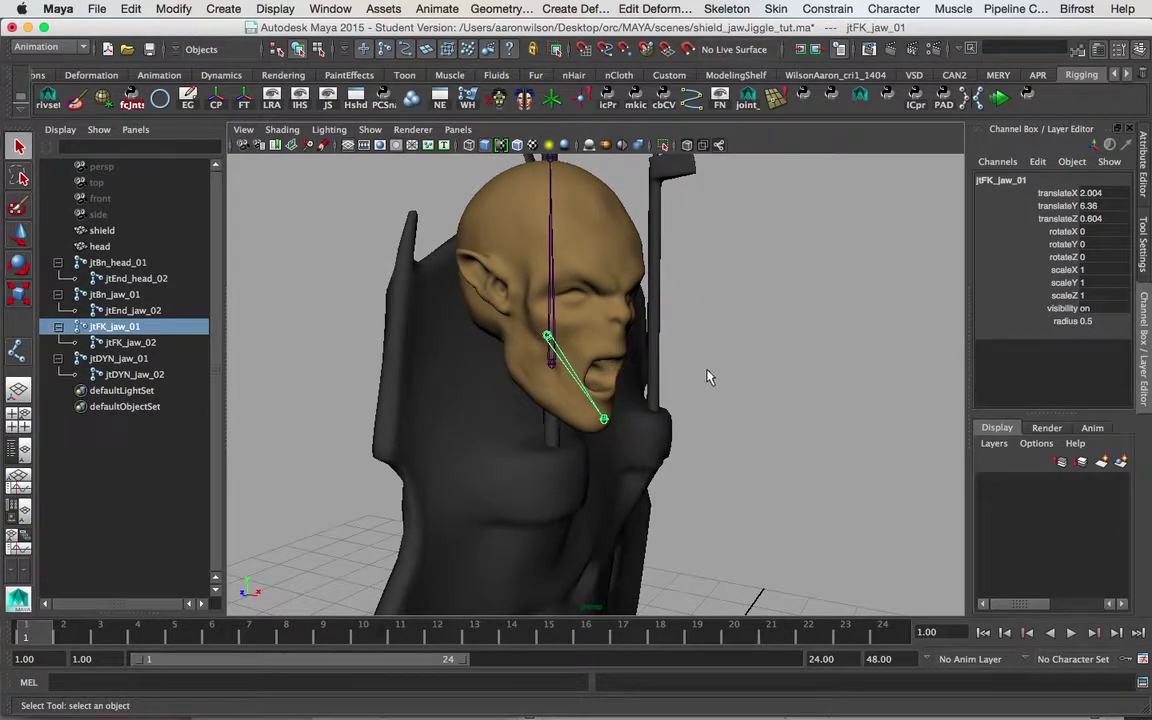
- Create an empty group at the world origin and activate the Move tool for it
left_click(226, 8)
left_click(292, 360)
middle_click_drag(594, 381, 618, 302, "alt")
middle_click_drag(645, 352, 675, 385, "alt")
right_click_drag(699, 399, 351, 356, "alt")
key("w")
left_click_drag(447, 445, 498, 328, "alt")
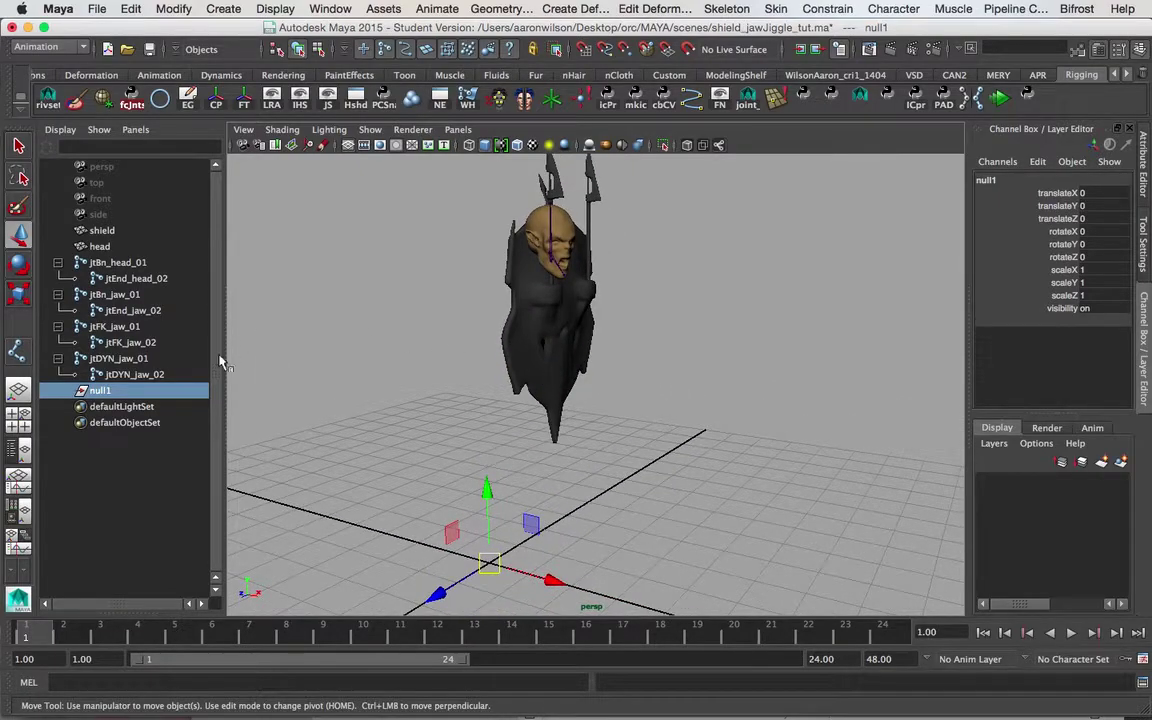
- Parent-constrain the empty group to jtBn_jaw_01 on all translate and rotate axes, with Maintain offset turned off
left_click(100, 294)
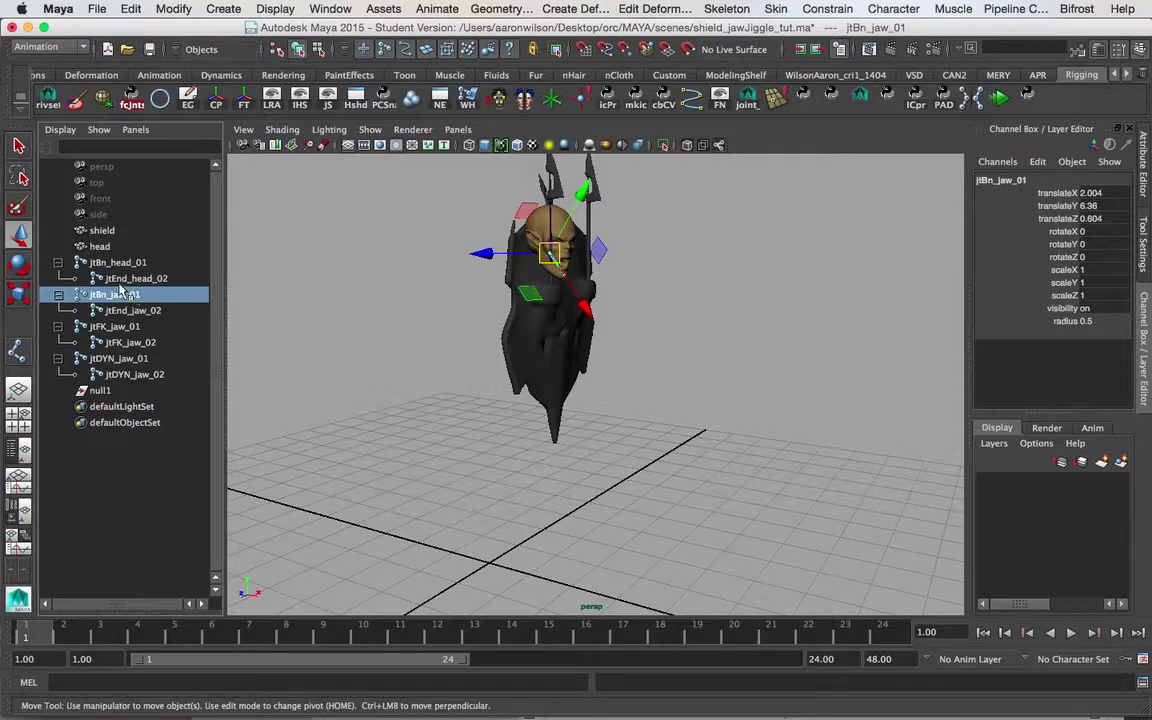
left_click(100, 391, "ctrl")
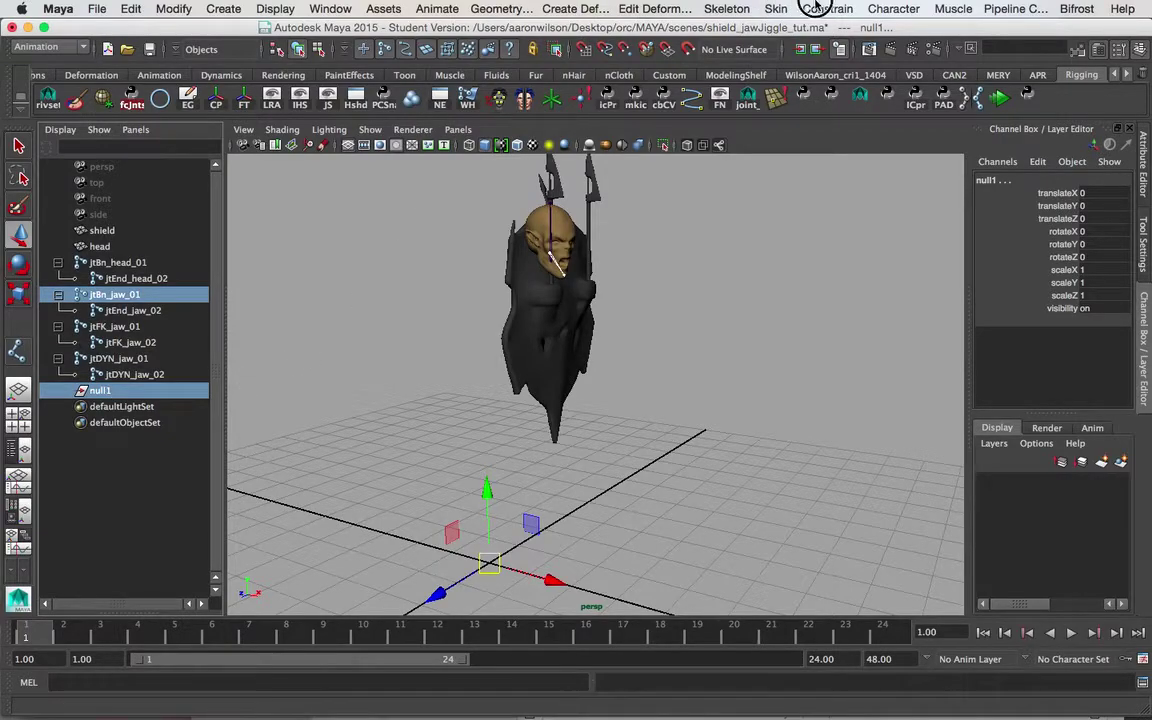
left_click(815, 9)
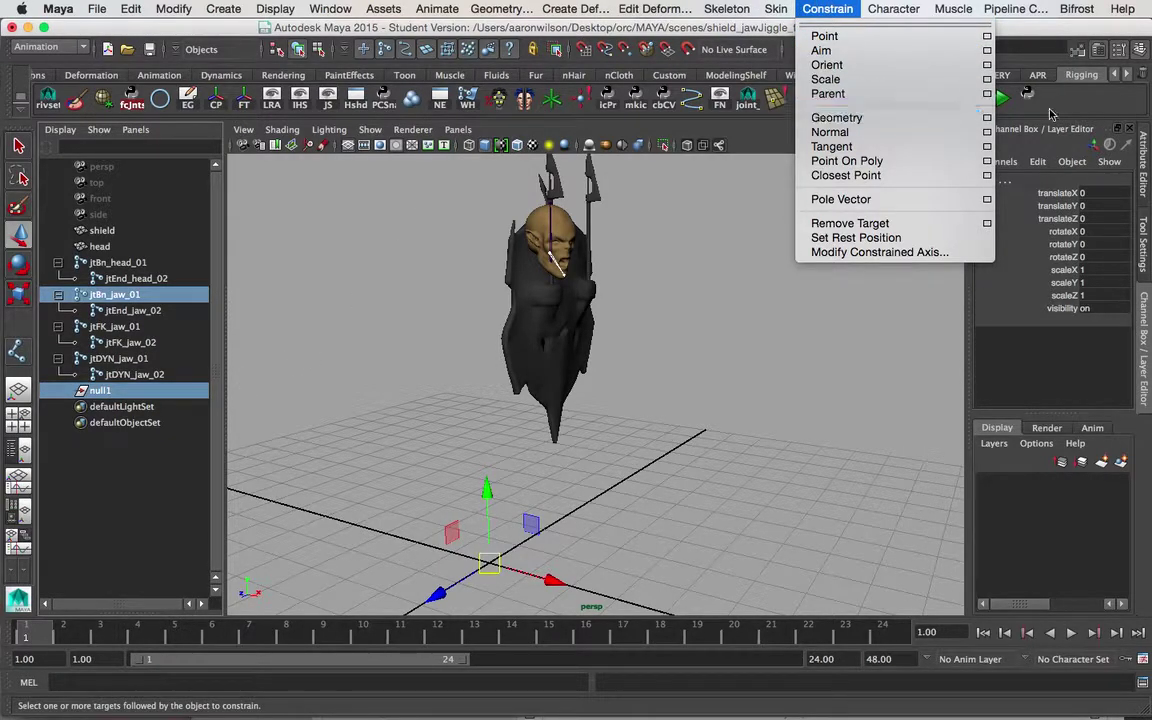
left_click(988, 93)
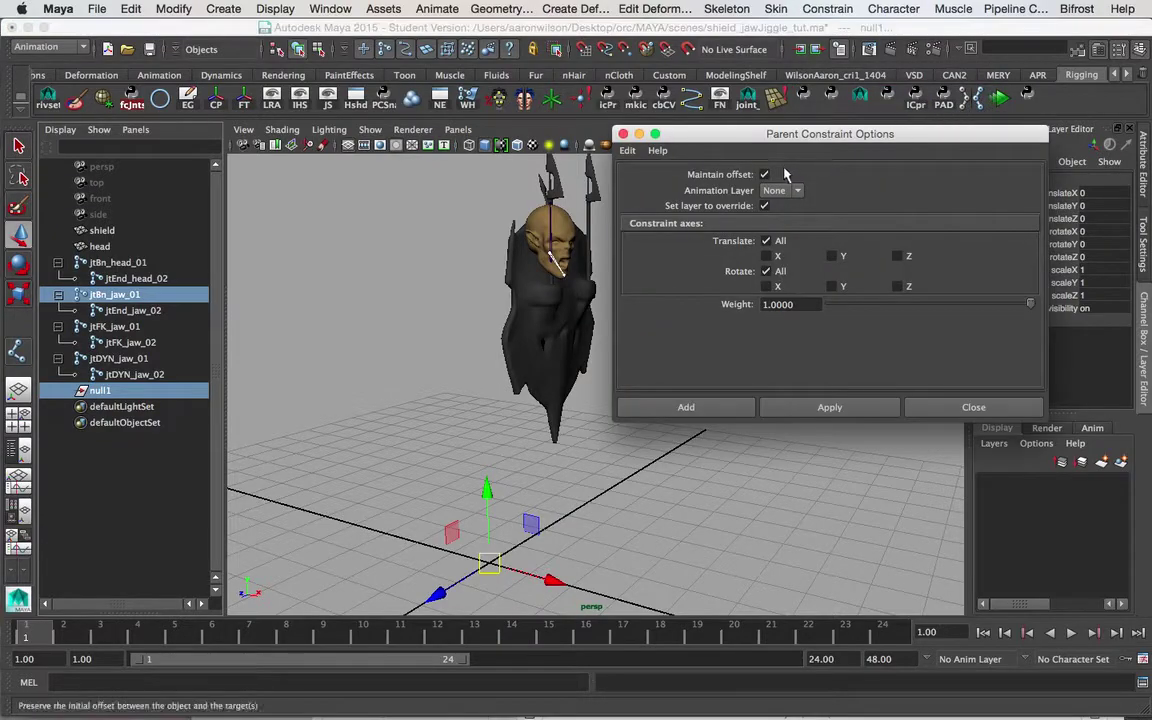
left_click(764, 174)
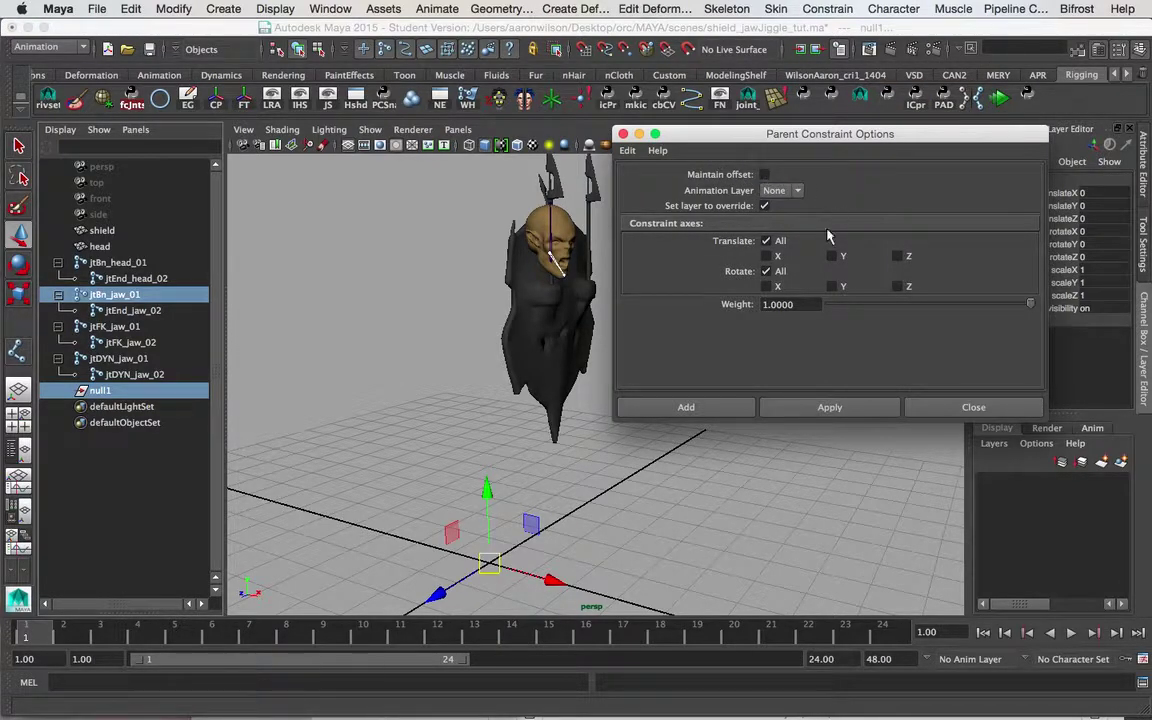
left_click(688, 406)
middle_click_drag(617, 290, 633, 298, "alt")
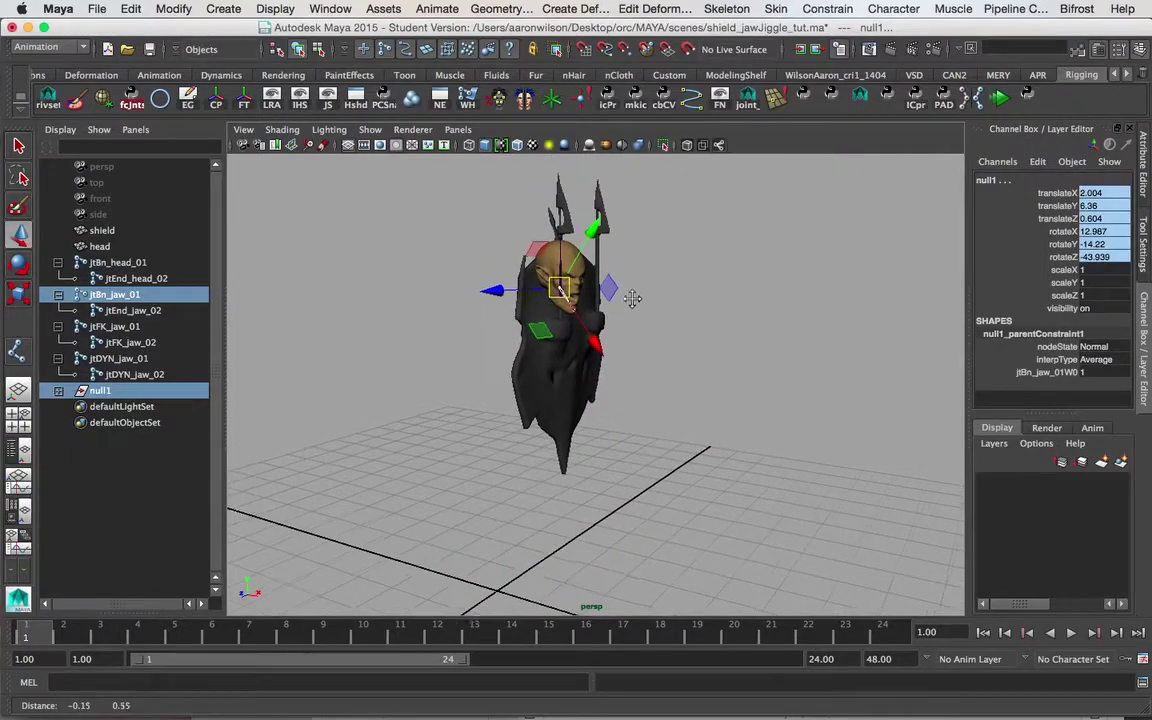
- Examine the empty group's parent constraint and its position and orientation at the jaw joint
left_click(58, 392)
left_click(104, 391)
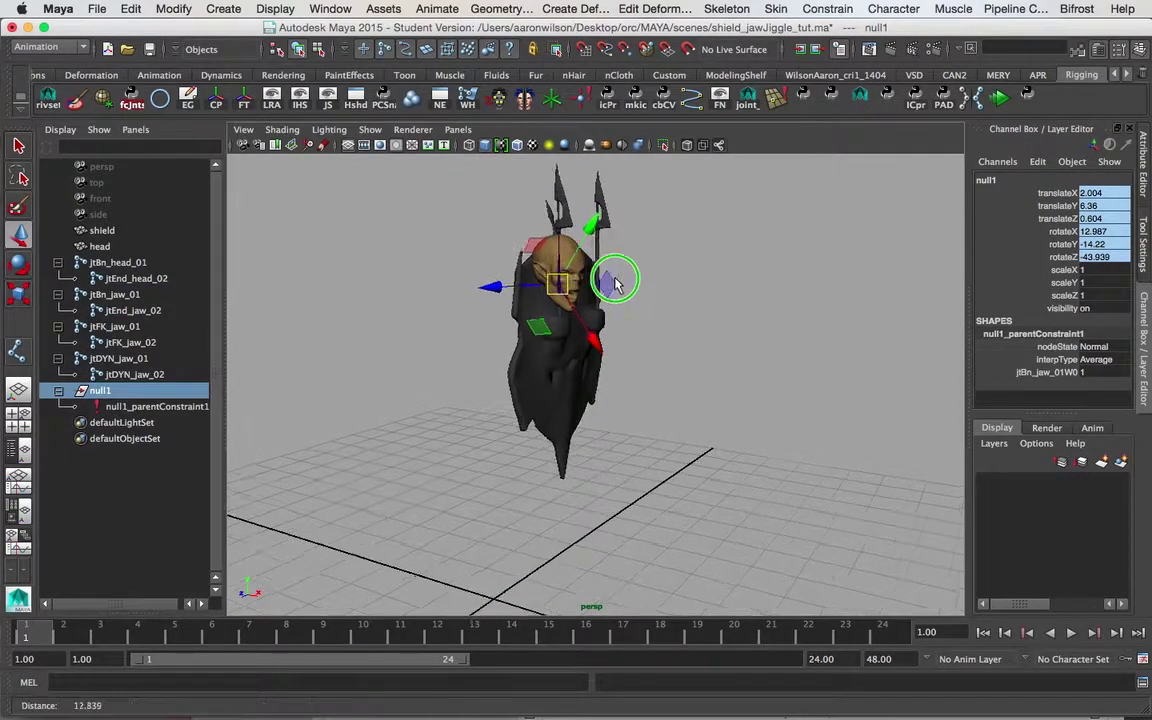
right_click_drag(604, 275, 577, 240, "alt")
key("f")
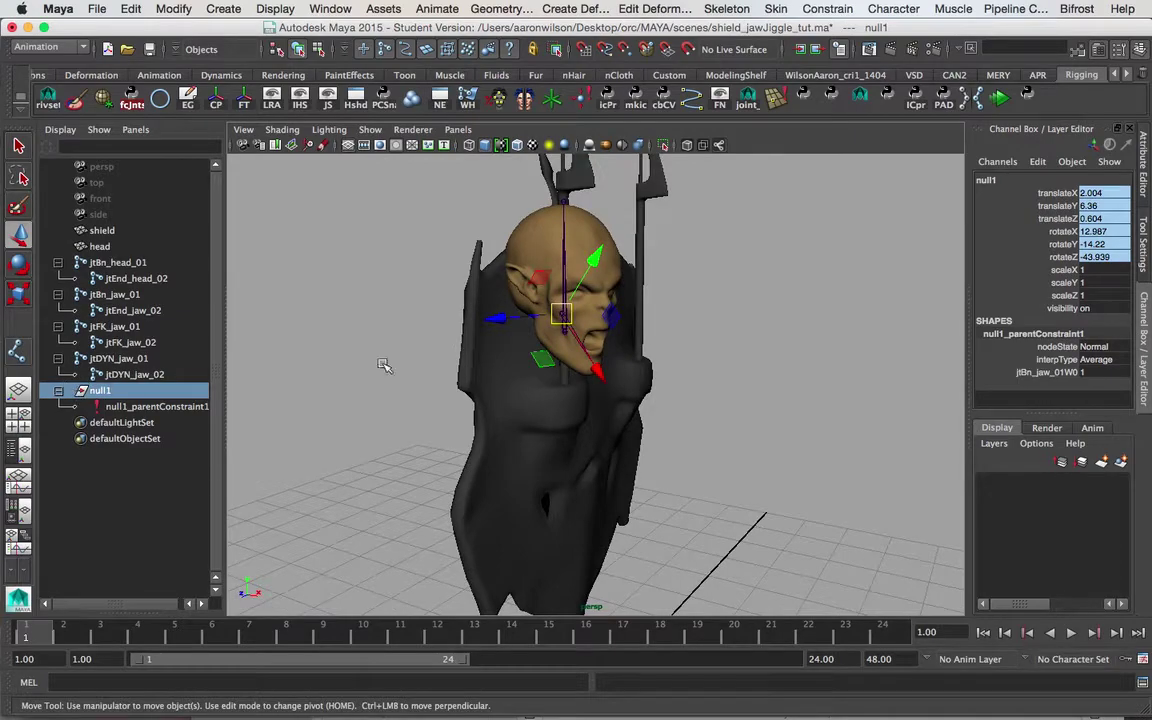
left_click_drag(500, 296, 464, 271, "alt")
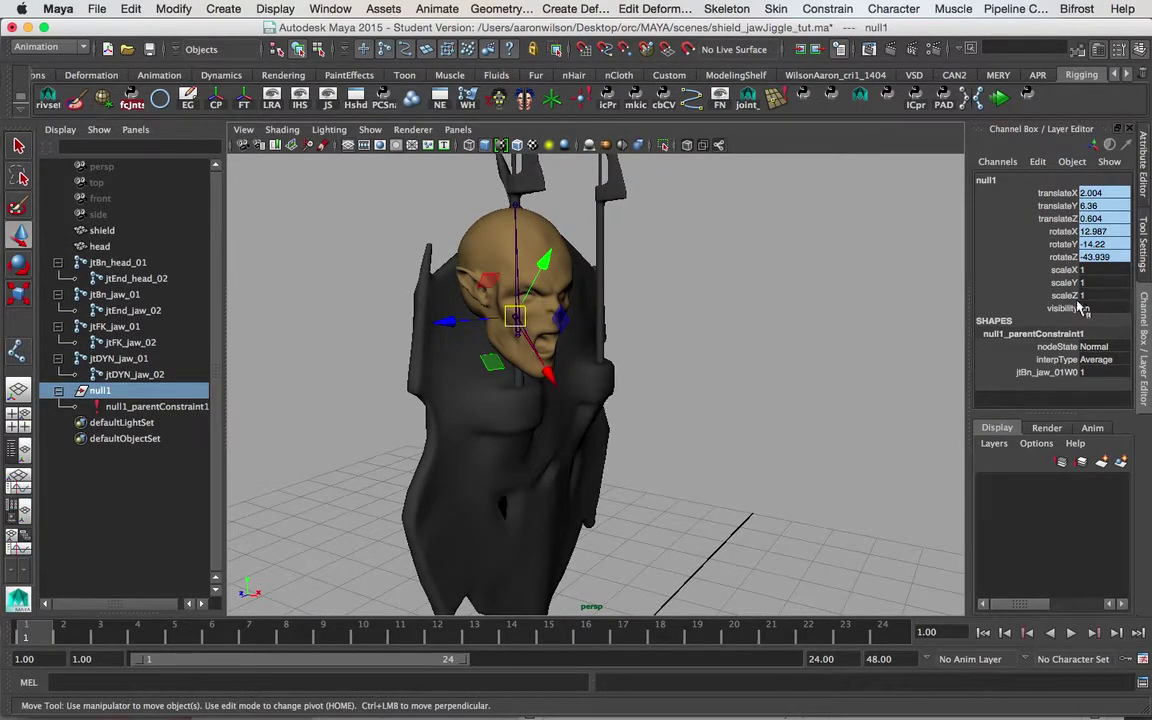
left_click_drag(597, 334, 490, 345, "alt")
middle_click_drag(487, 343, 485, 288, "alt")
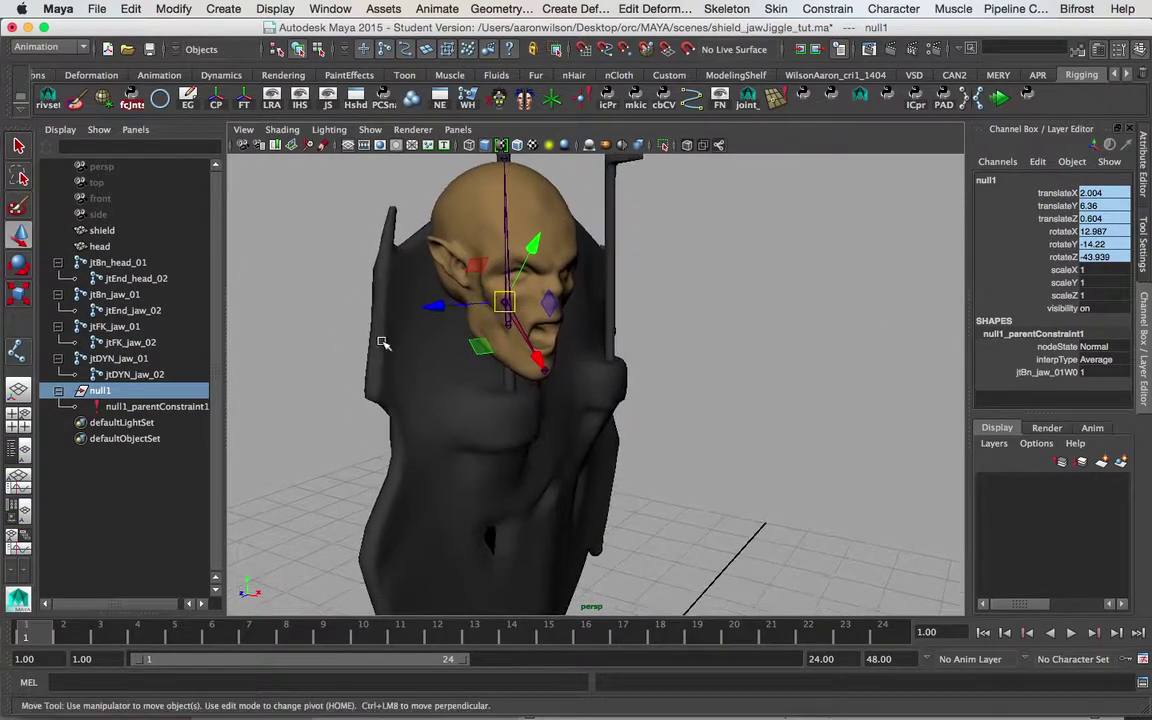
right_click_drag(310, 332, 356, 327, "alt")
left_click_drag(357, 328, 272, 346, "alt")
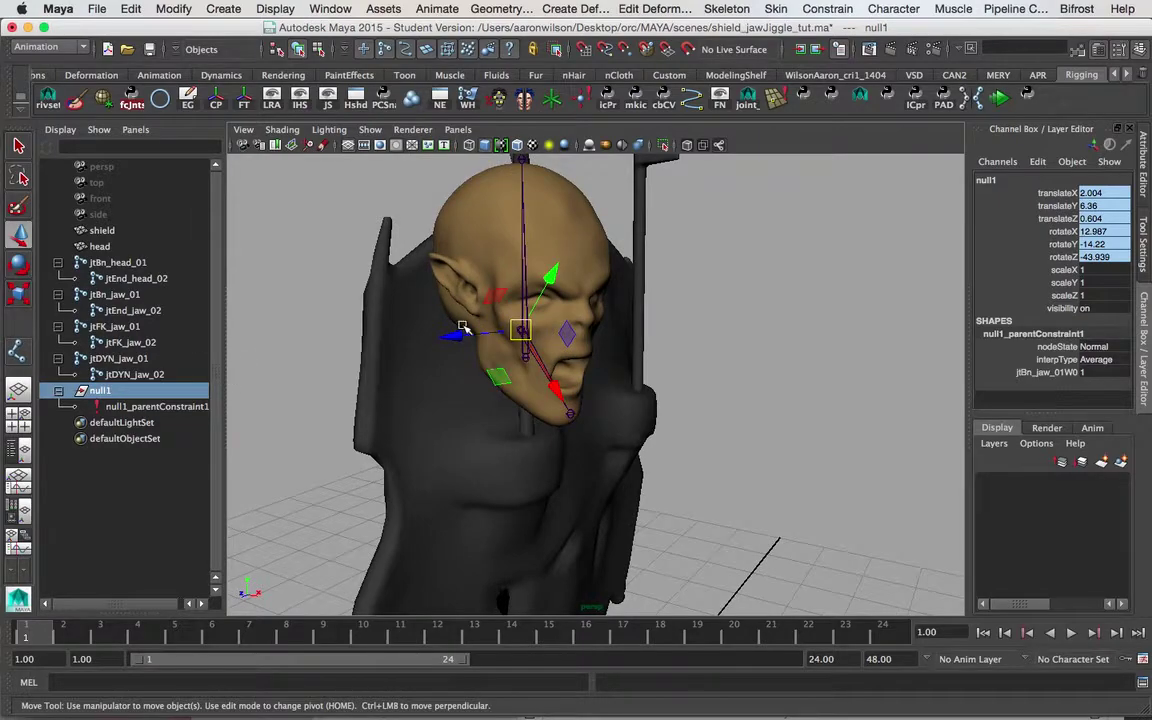
- Test-move jtBn_jaw_01 to check that the constrained group follows it, and undo the move
left_click(113, 298)
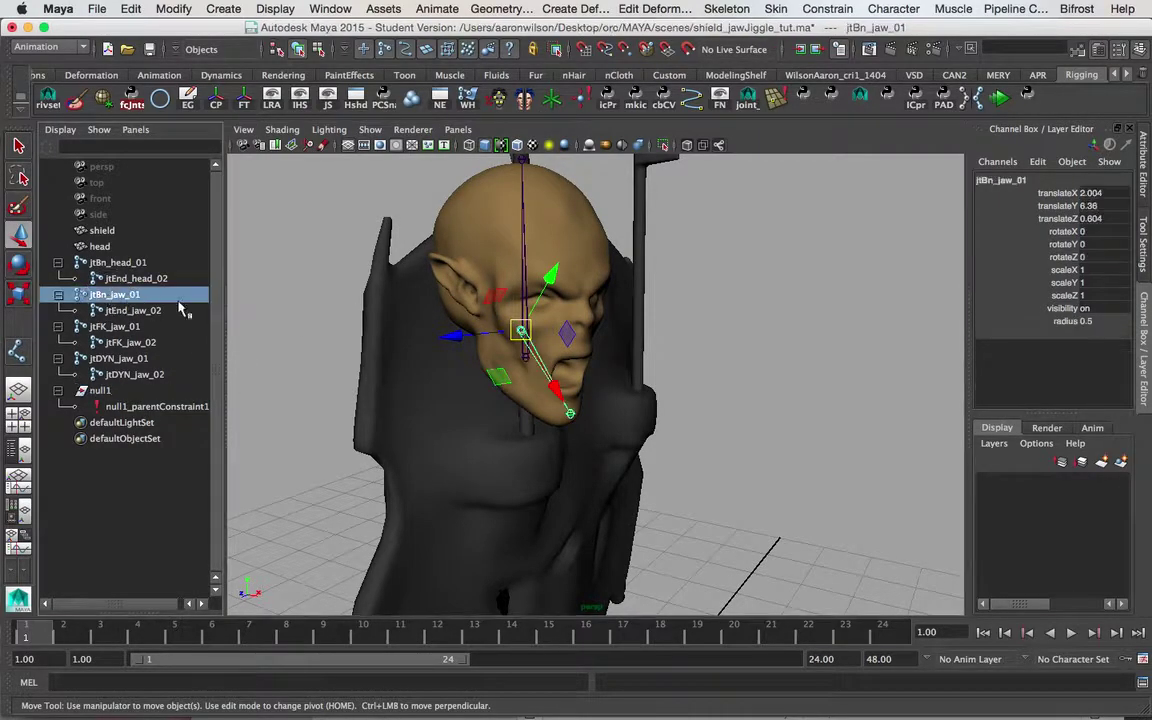
left_click_drag(522, 328, 589, 316)
left_click(110, 394)
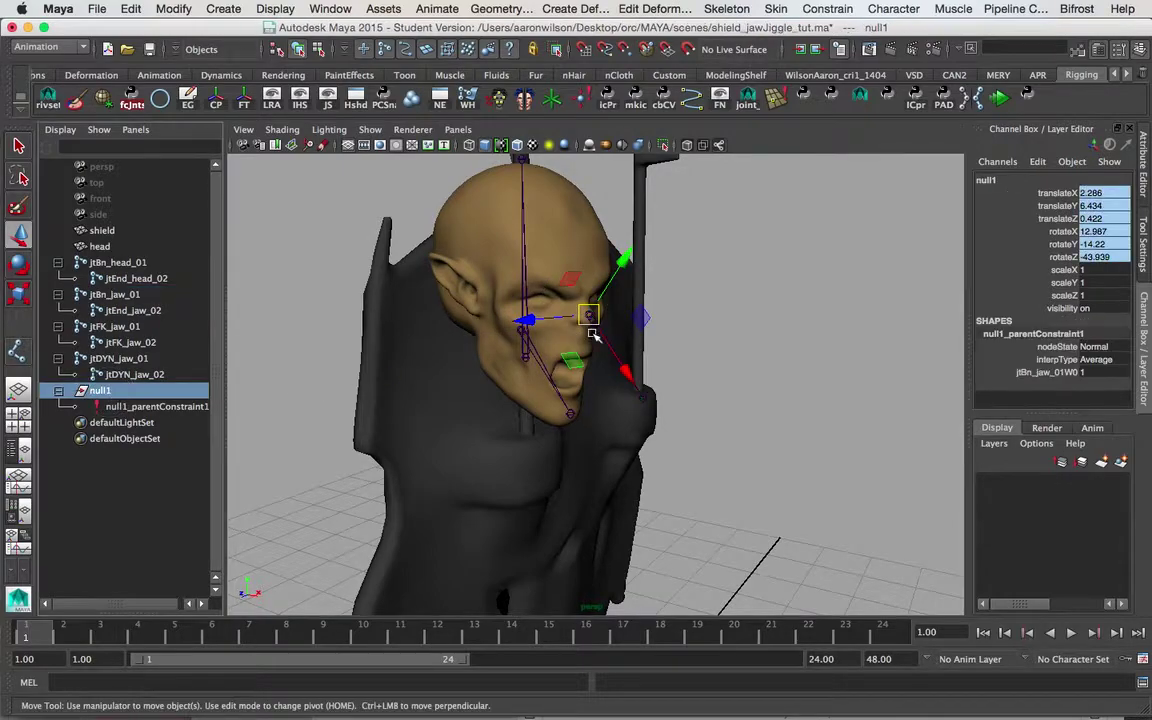
key("z")
key("z")
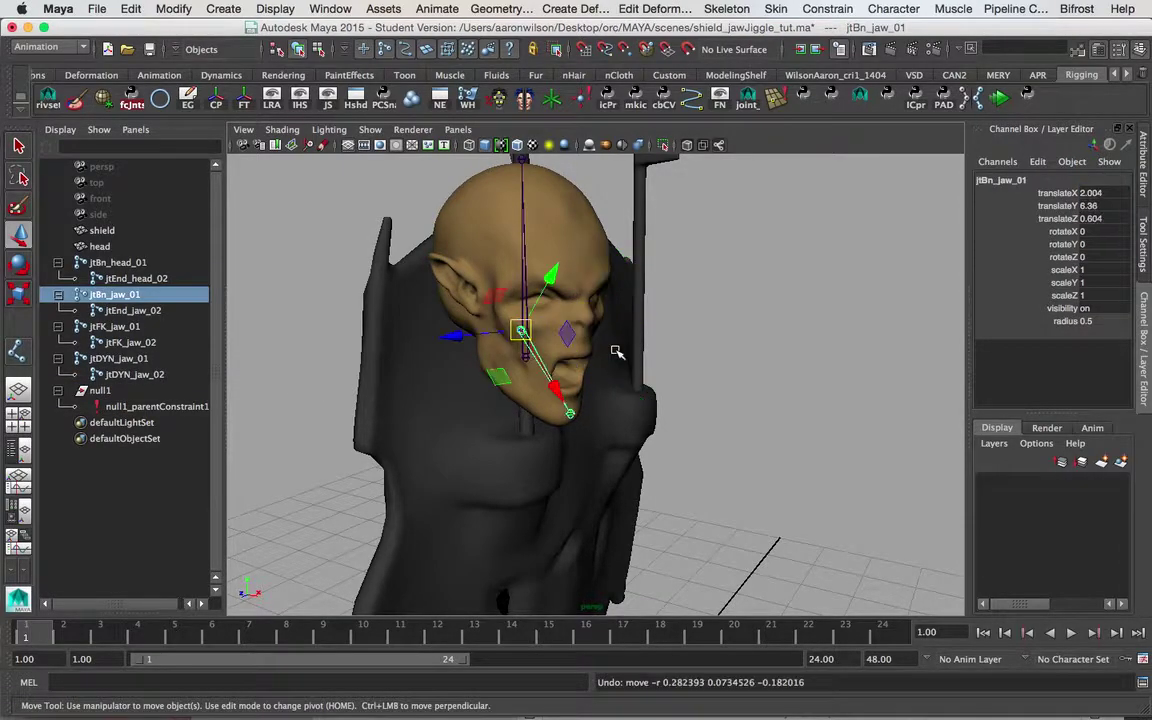
- Delete the parent constraint from the empty group null1
left_click(125, 406)
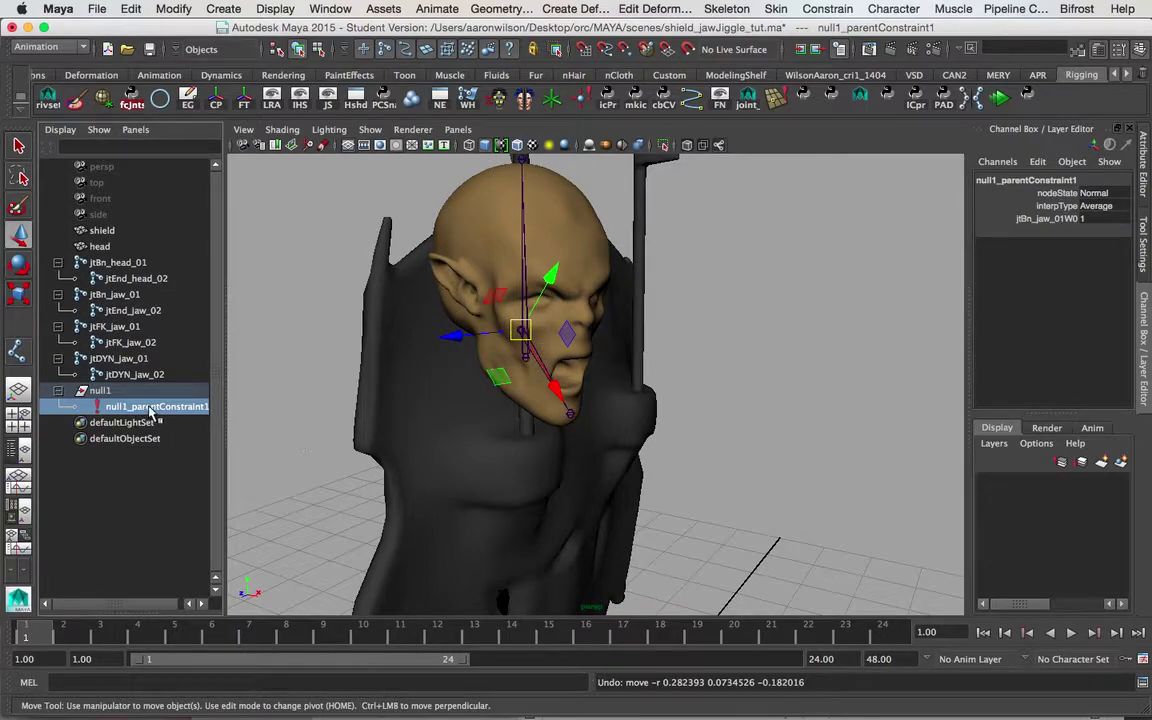
key("Delete")
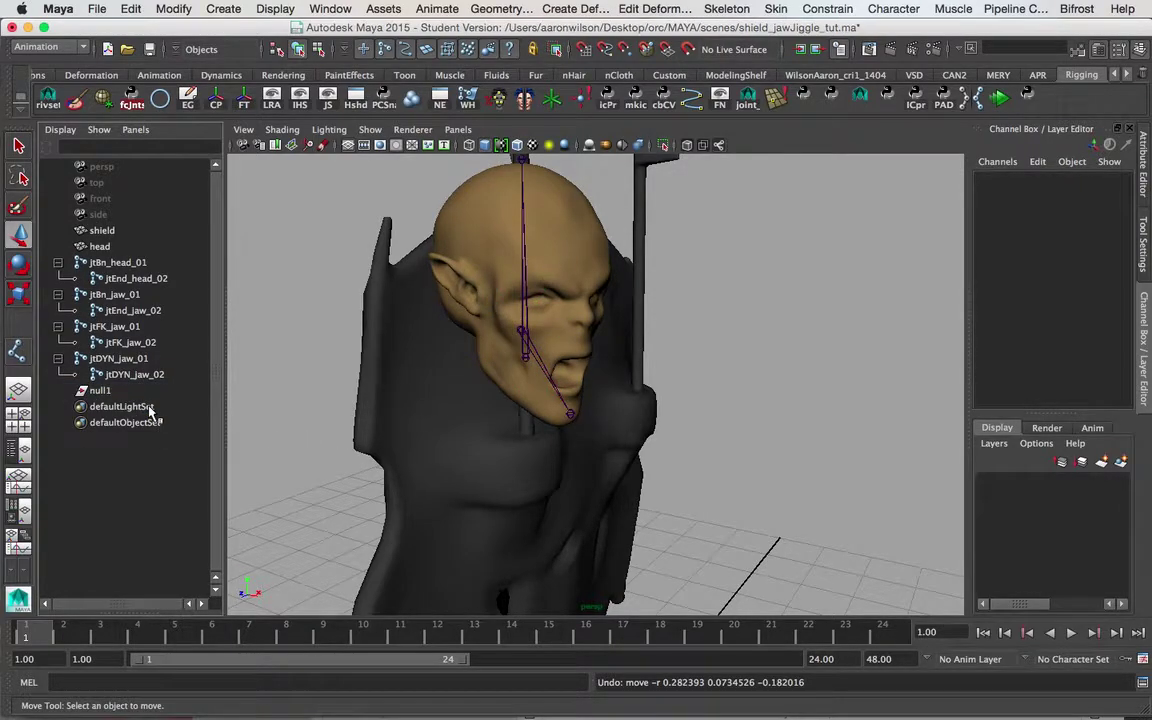
- Rename the empty group null1 as PADBn_jaw_01
left_click(94, 393)
middle_click_drag(541, 325, 590, 333, "alt")
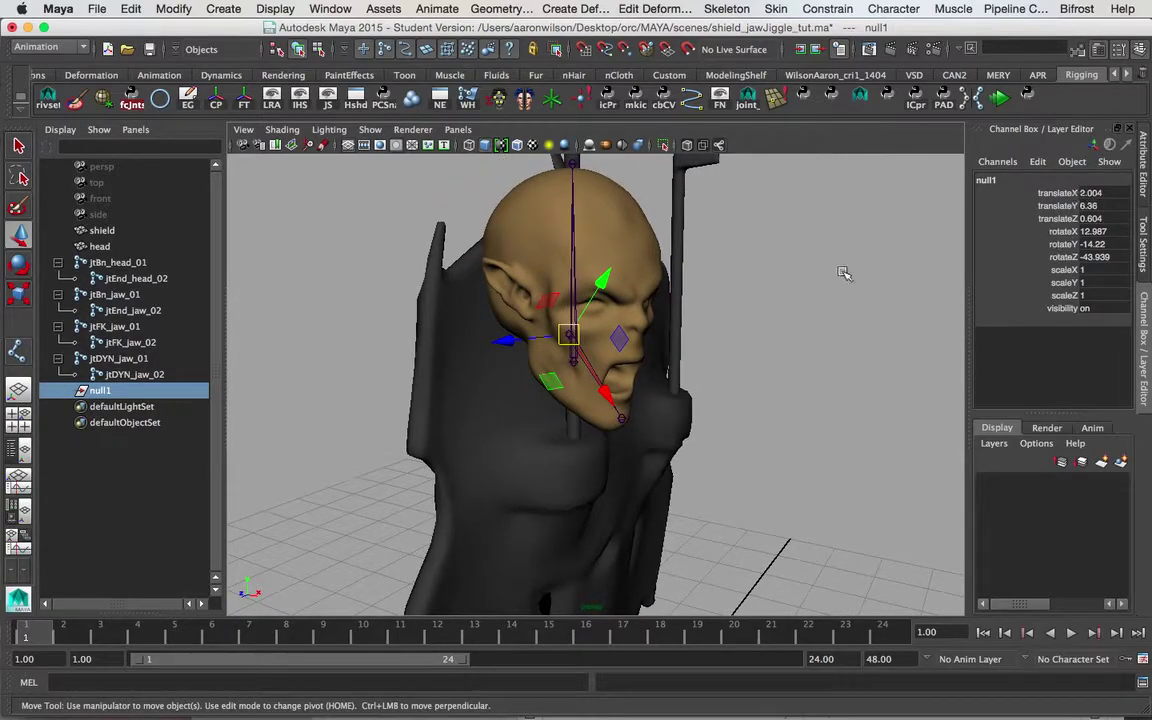
middle_click_drag(832, 289, 784, 290, "alt")
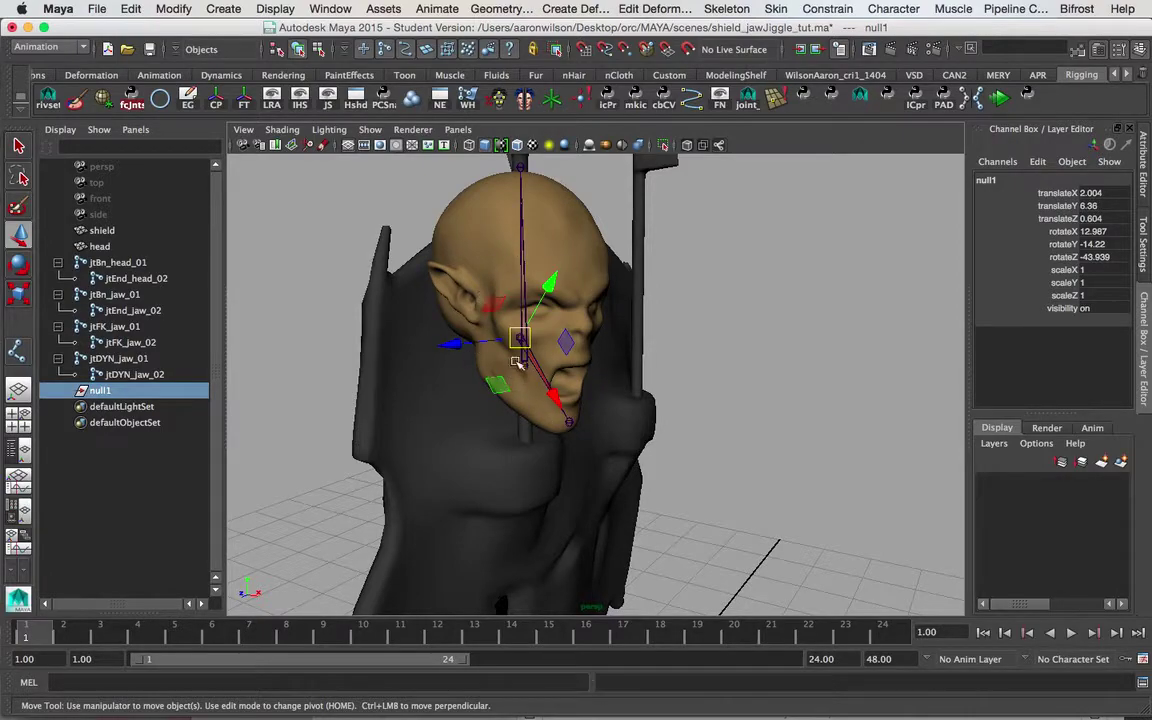
left_click_drag(625, 381, 617, 342, "alt")
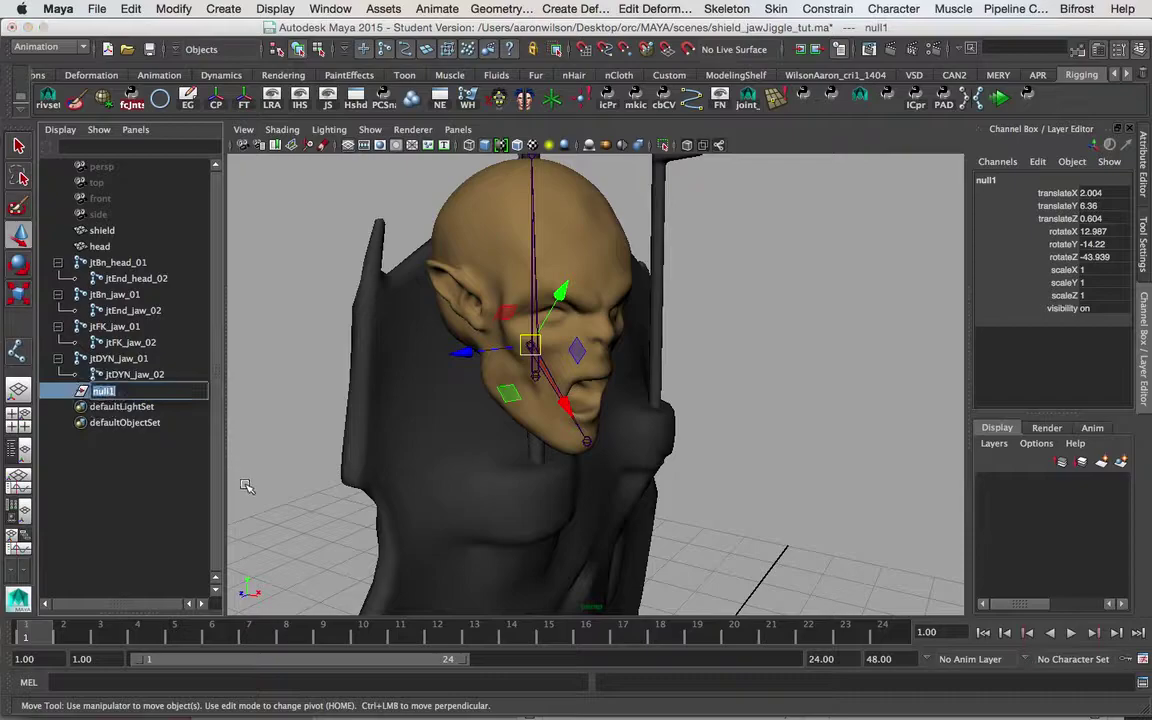
left_click(111, 297)
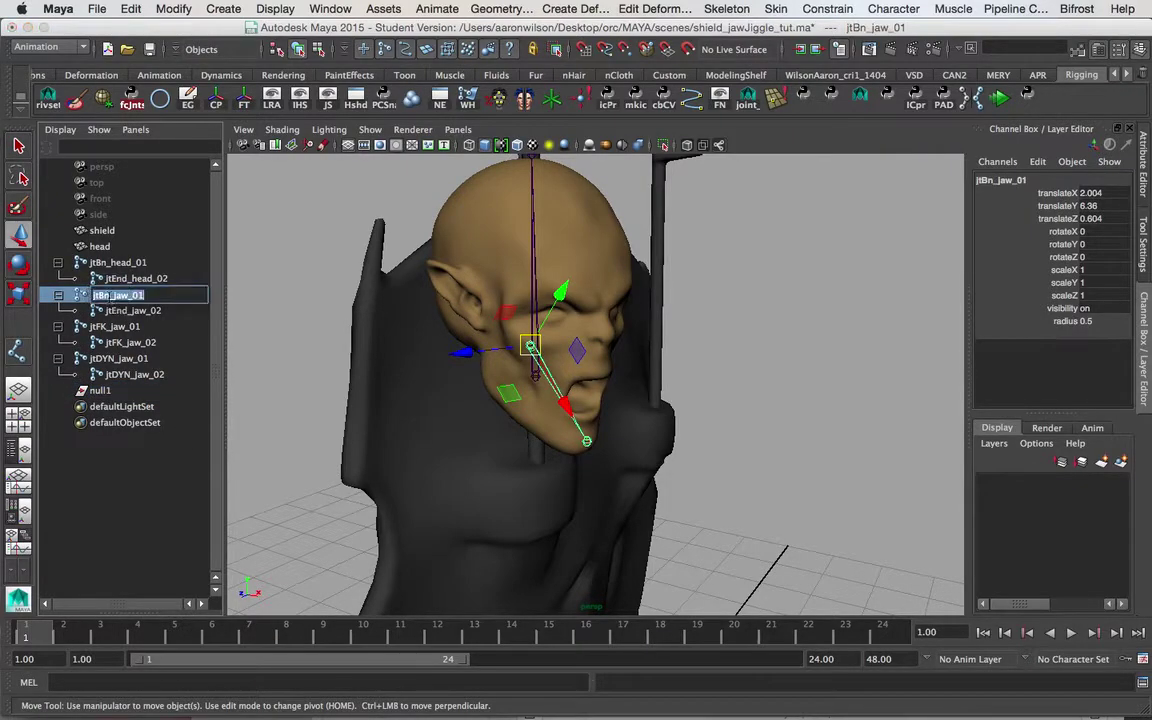
double_click(104, 391)
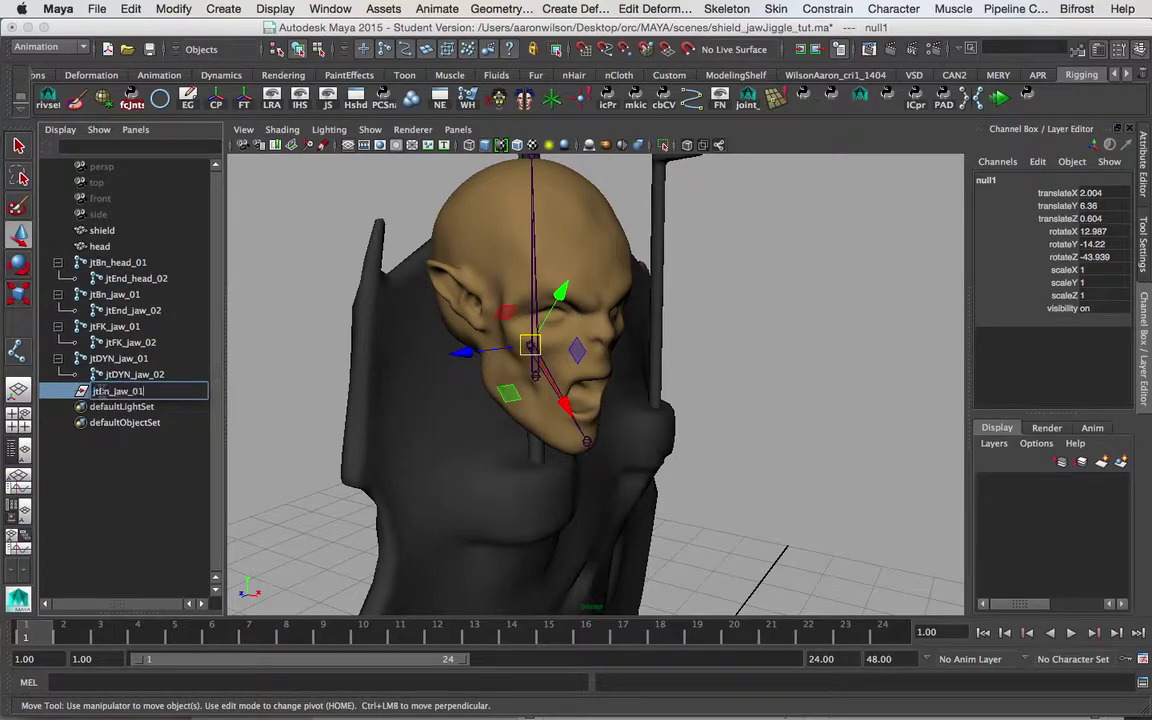
left_click_drag(110, 391, 84, 390)
type("PAD")
key("Return")
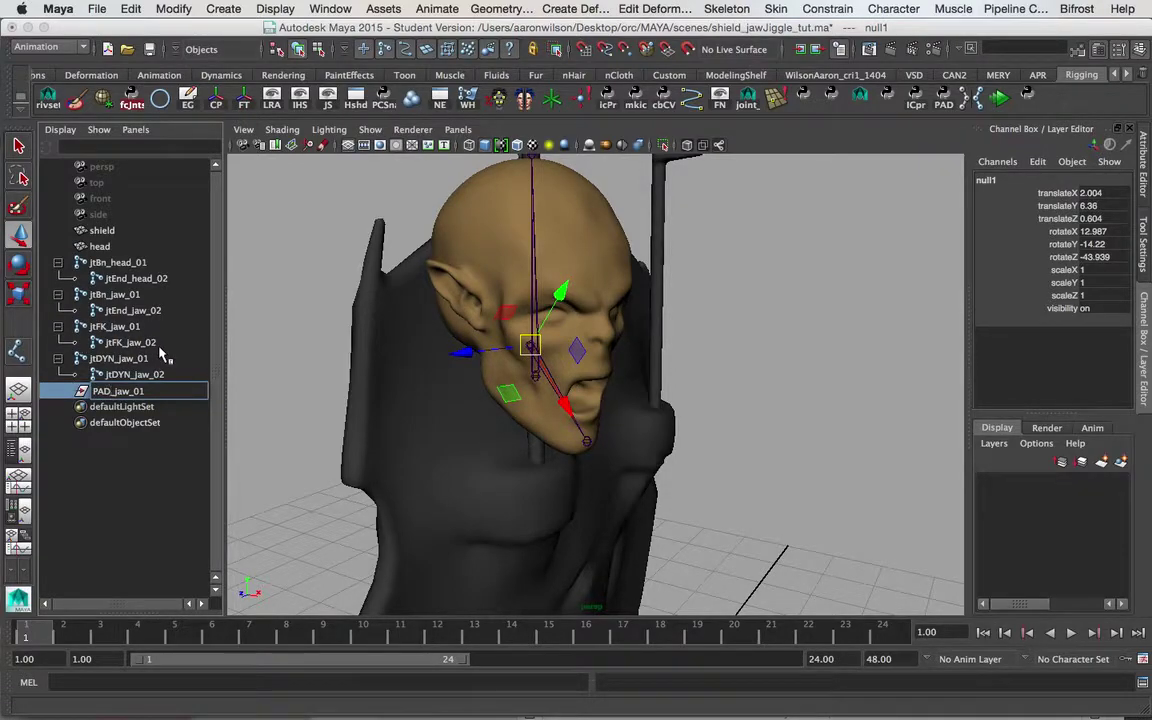
type("Bn")
key("Return")
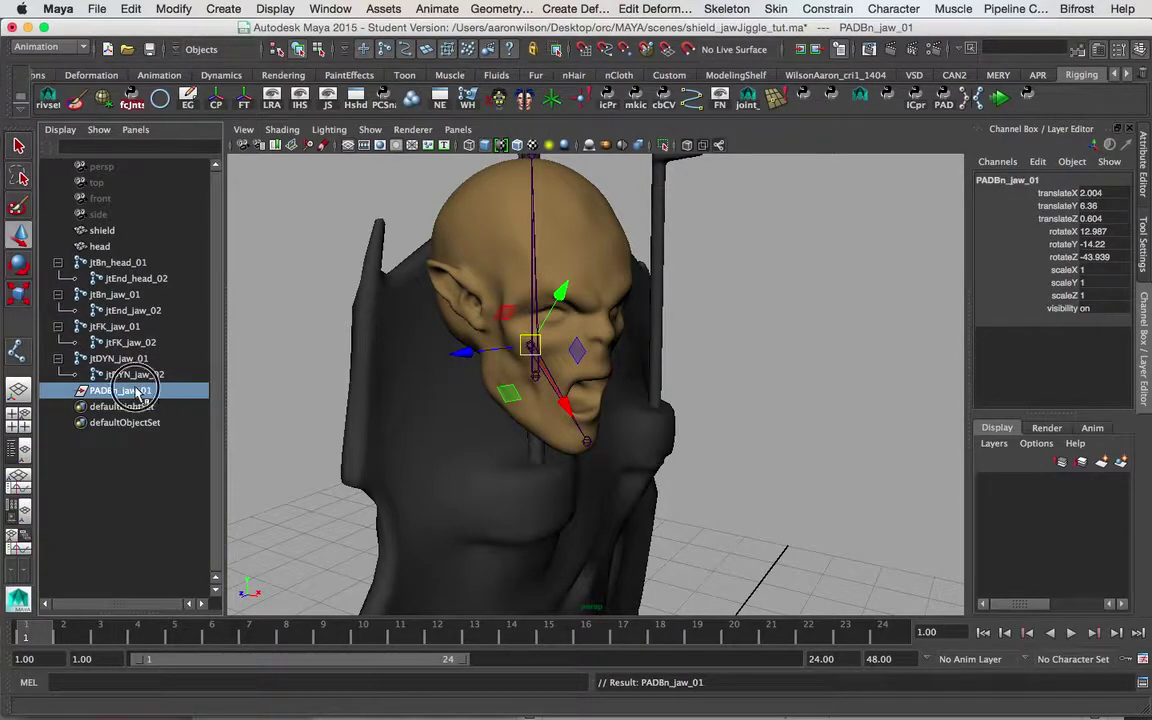
- Duplicate the PADBn_jaw_01 group and rename the copy nullBn_jaw
key("ctrl+d")
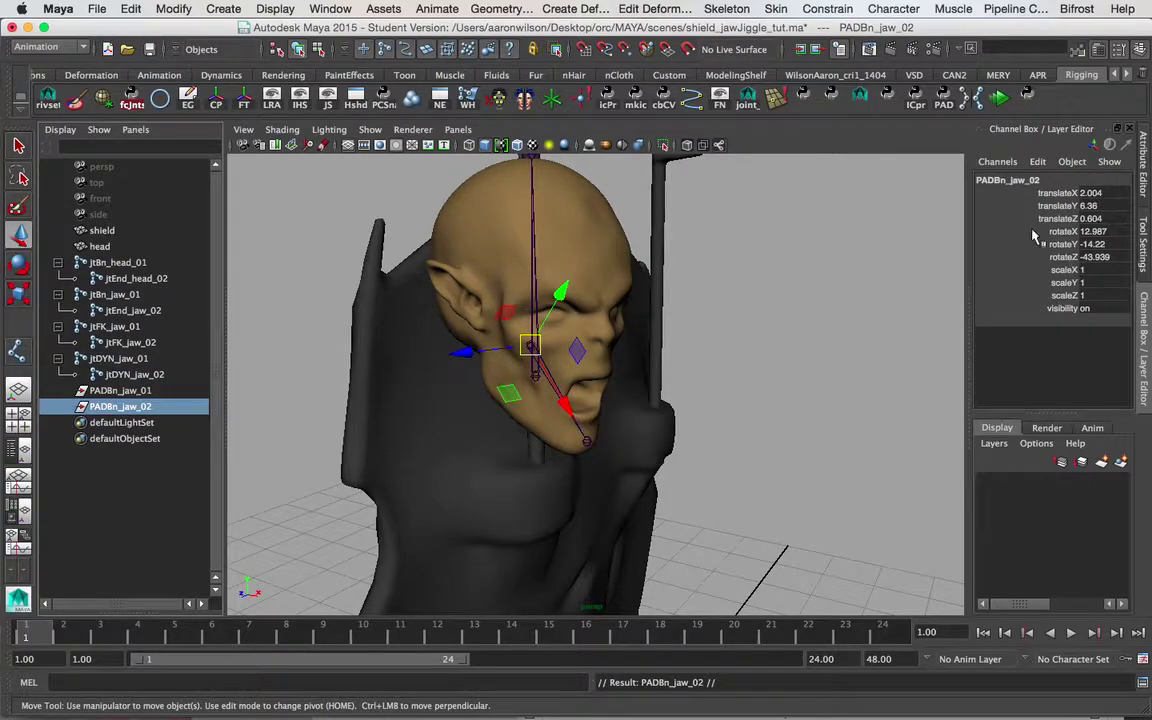
left_click(112, 409)
double_click(110, 407)
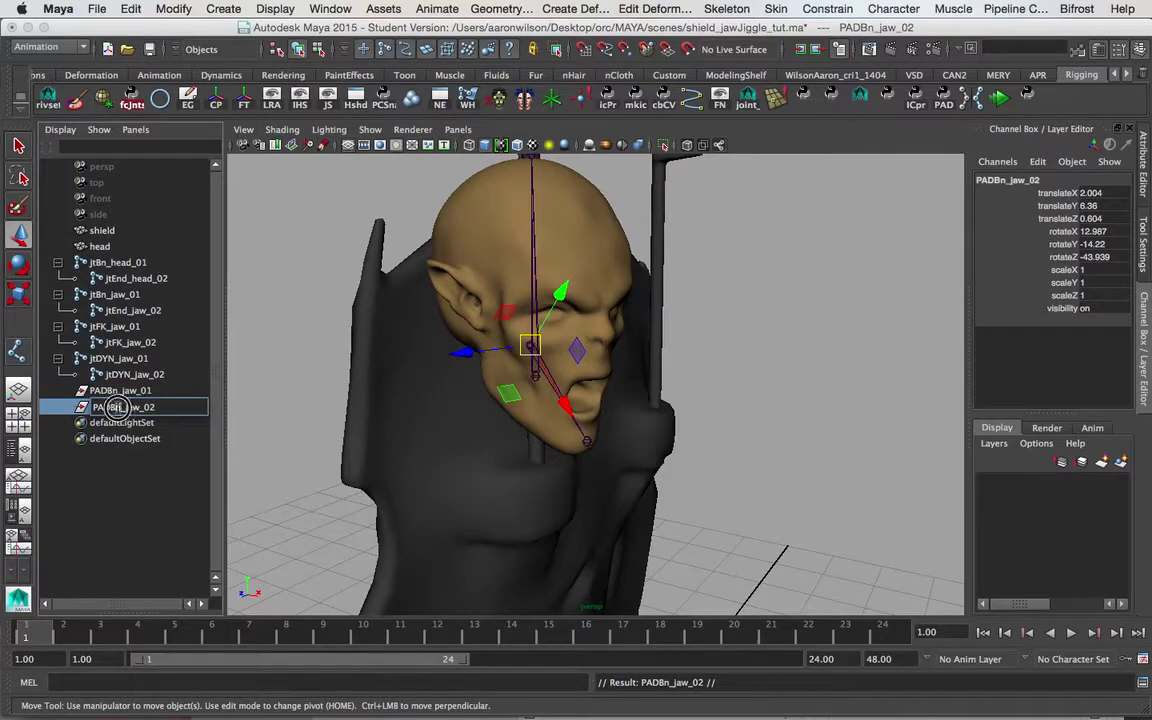
left_click_drag(121, 407, 86, 414)
type("nullBn")
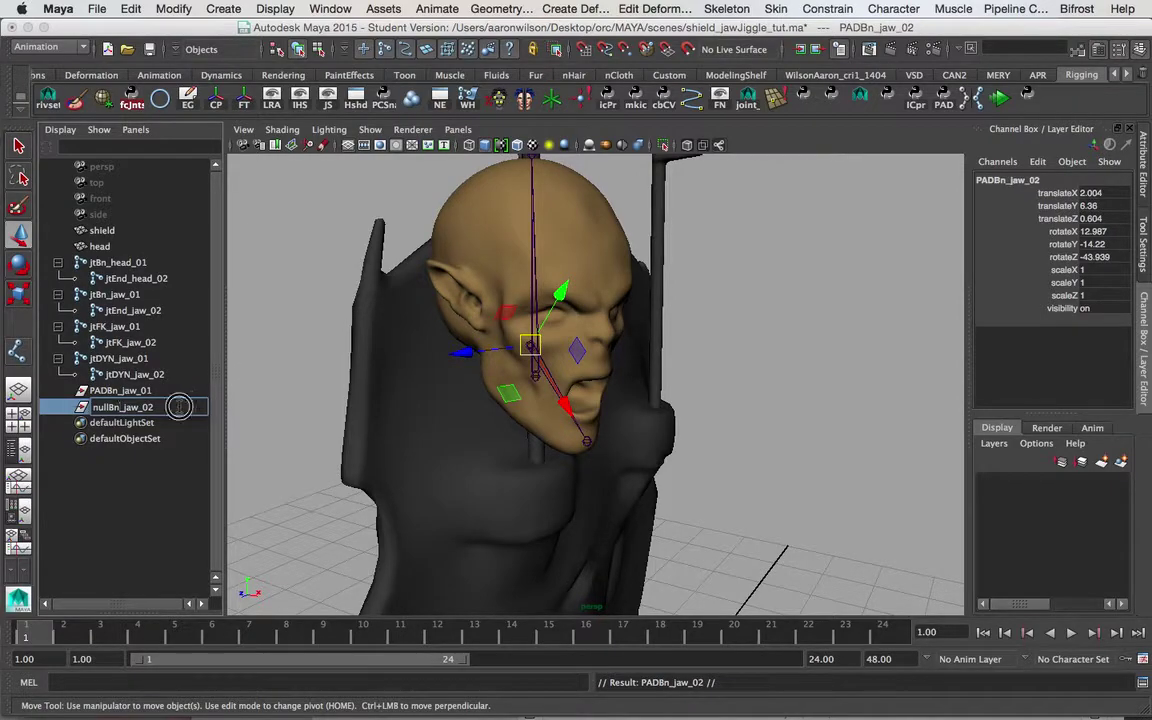
left_click_drag(155, 408, 144, 408)
- Remove the _01 suffix from the original pad group so it is named PADBn_jaw
double_click(150, 392)
left_click_drag(166, 391, 138, 391)
key("BackSpace")
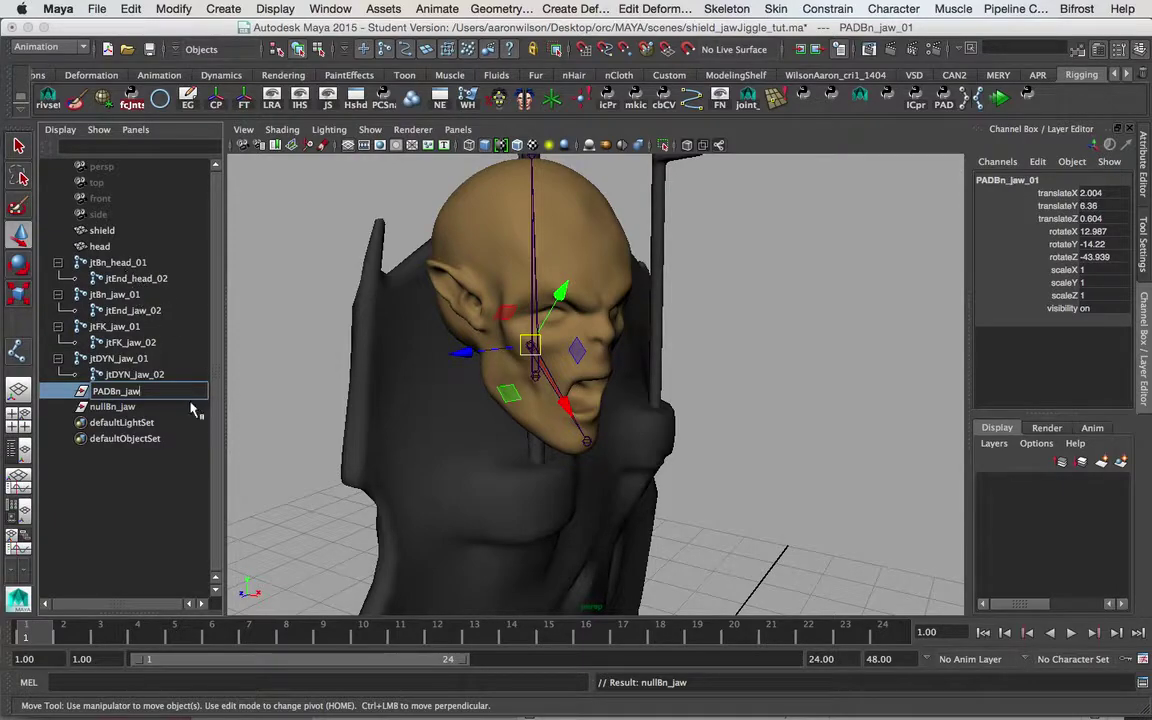
left_click(115, 408)
left_click(111, 391)
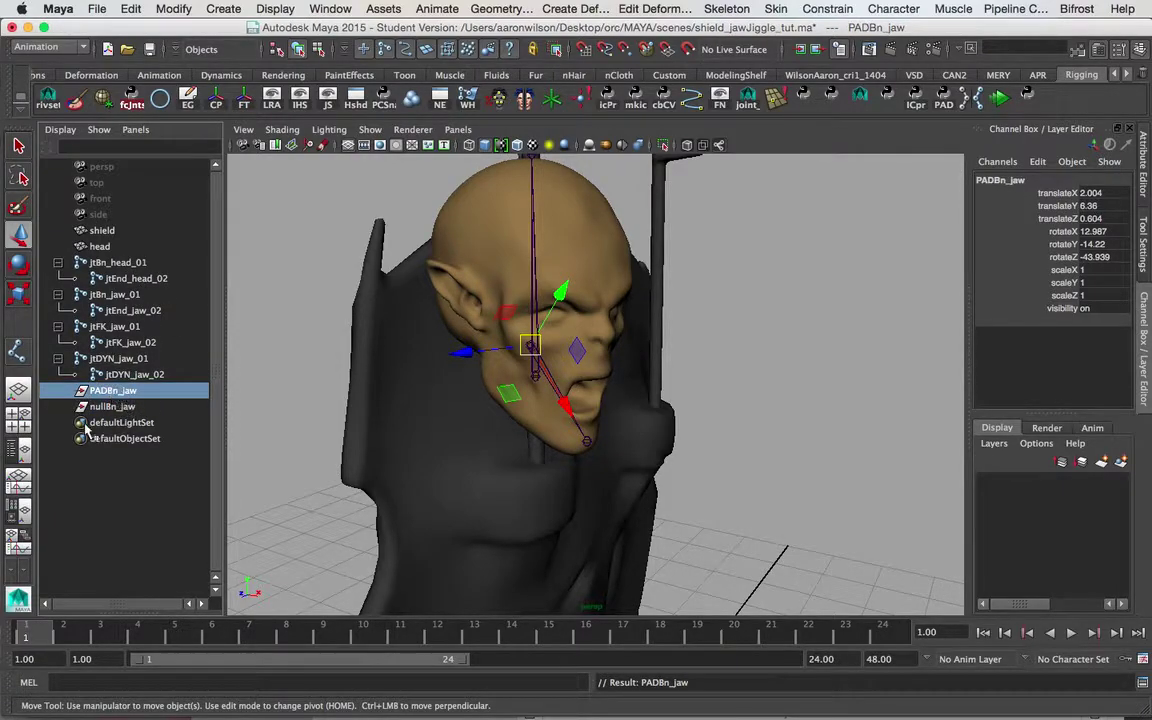
- Parent PADBn_jaw under nullBn_jaw and expand the hierarchy to check both groups' transform values
left_click(100, 407)
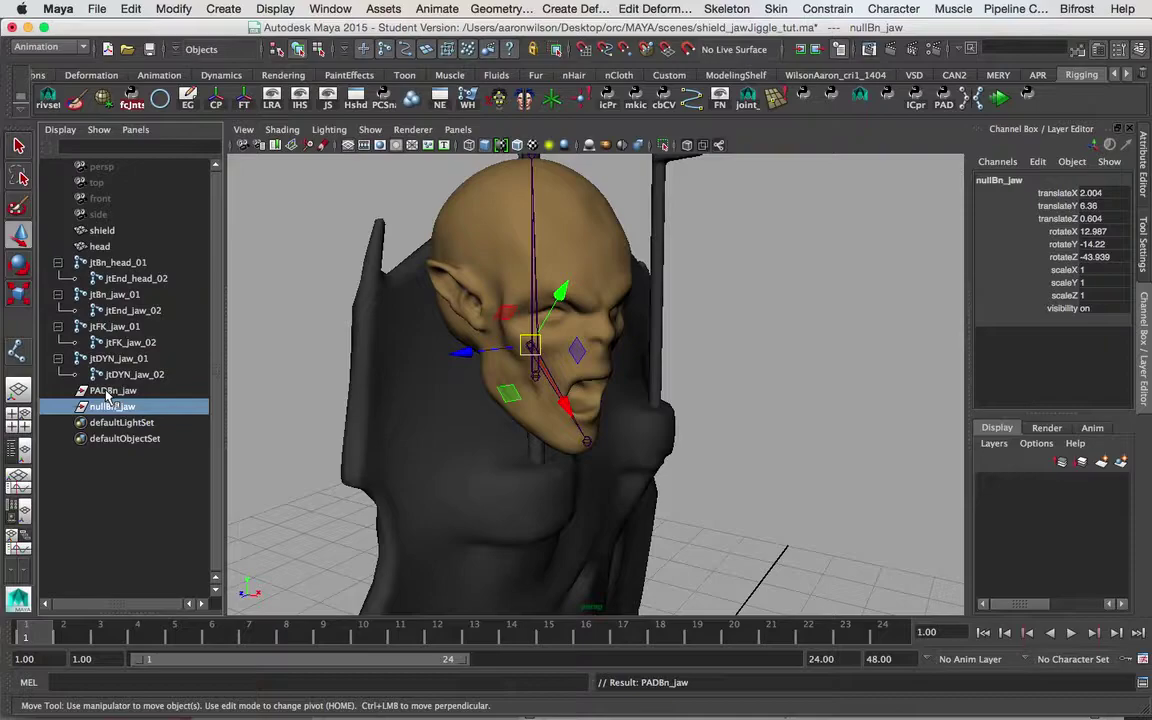
left_click(110, 391)
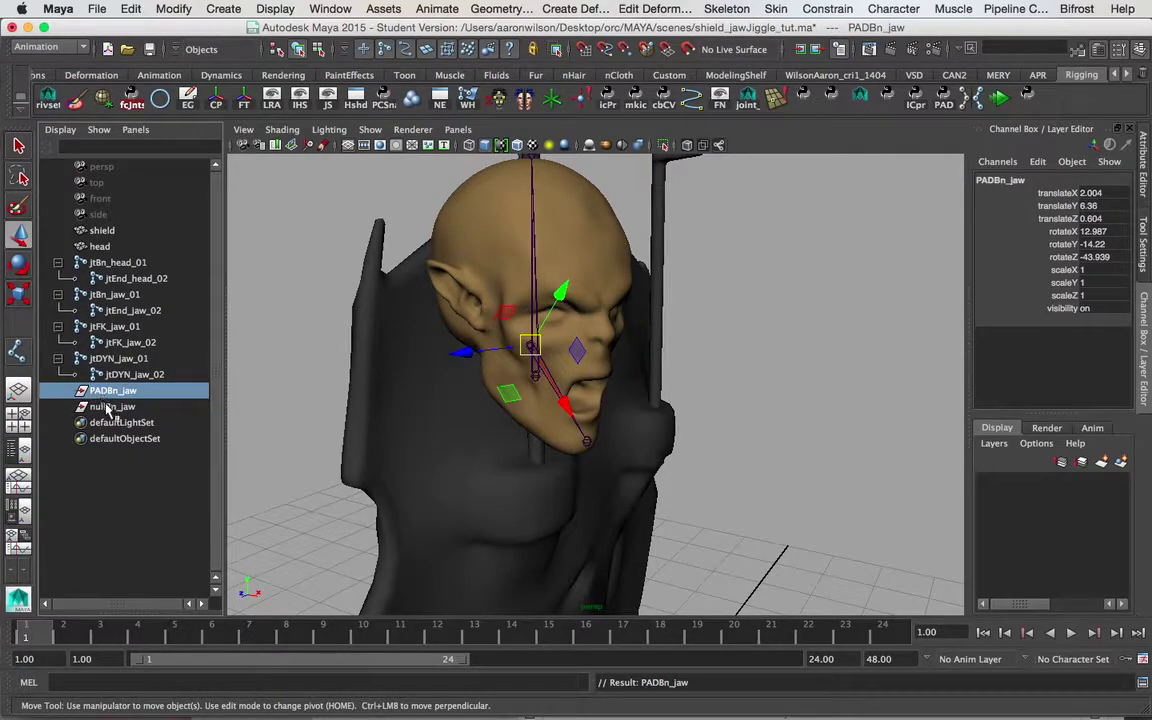
left_click(98, 407, "shift")
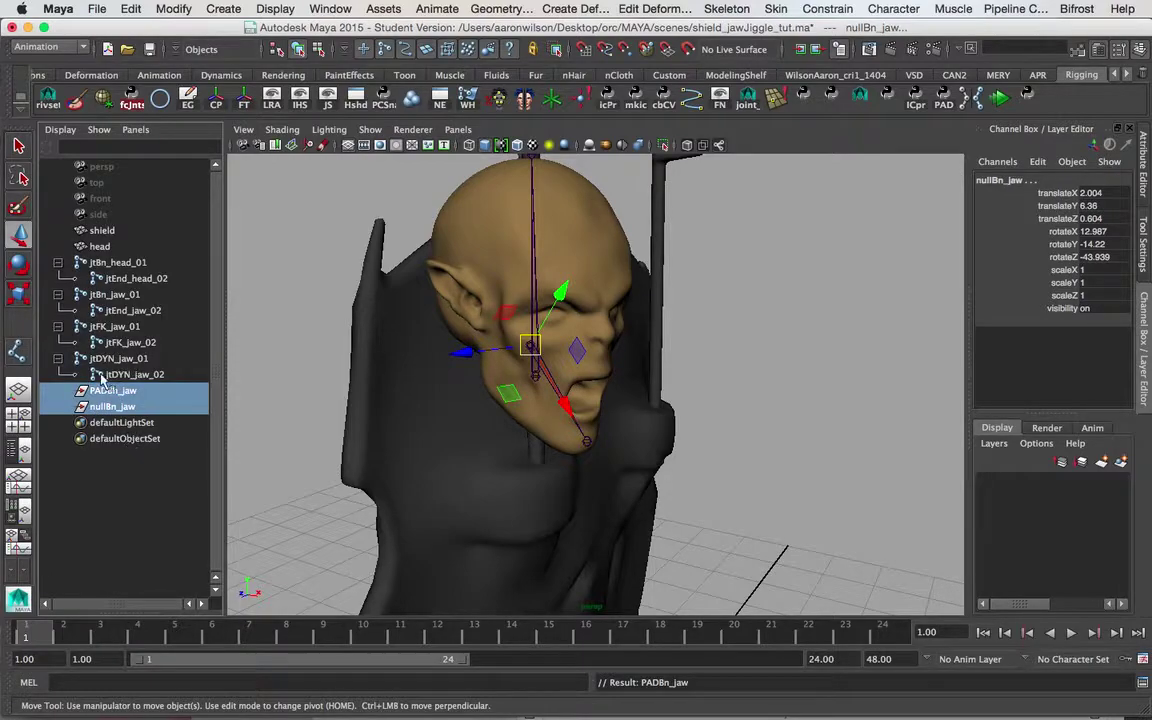
left_click(108, 391)
left_click(103, 407, "shift")
key("p")
left_click(58, 391)
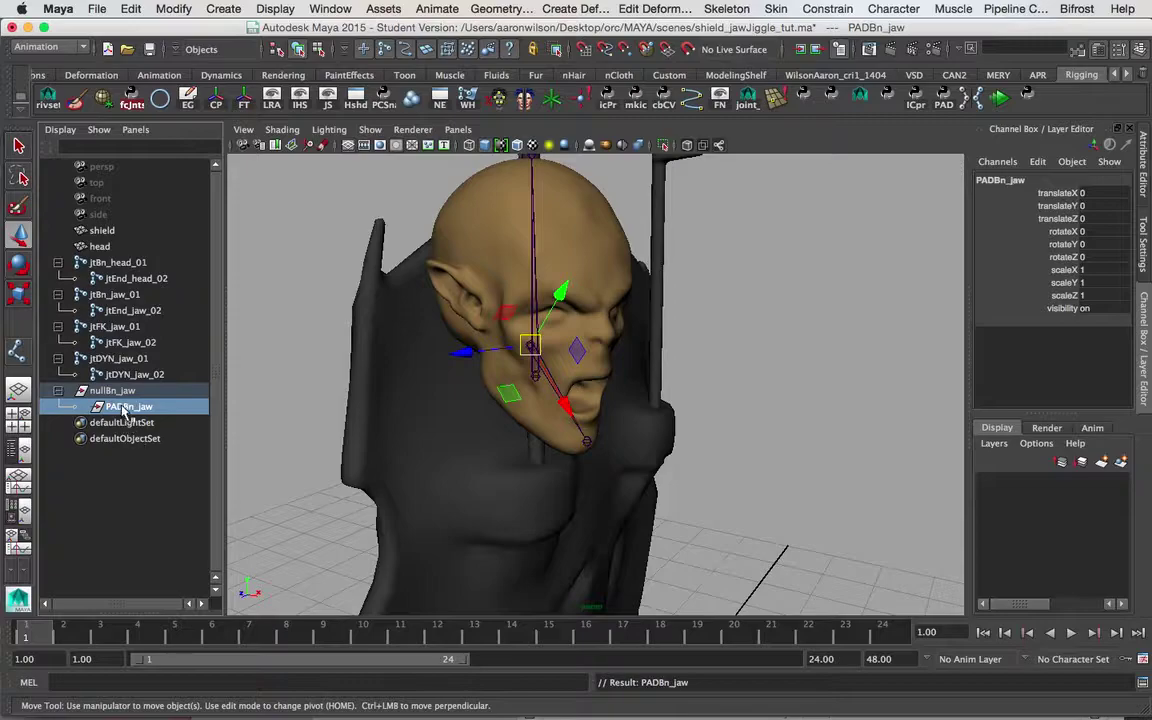
left_click(118, 392)
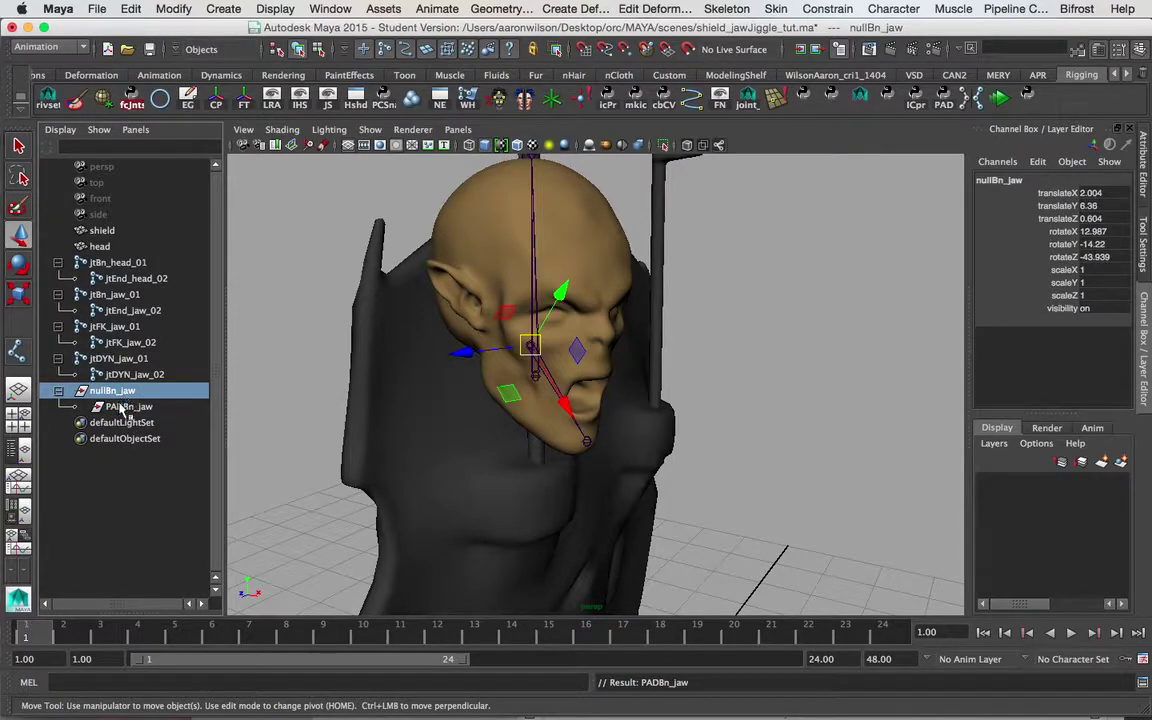
left_click(126, 407)
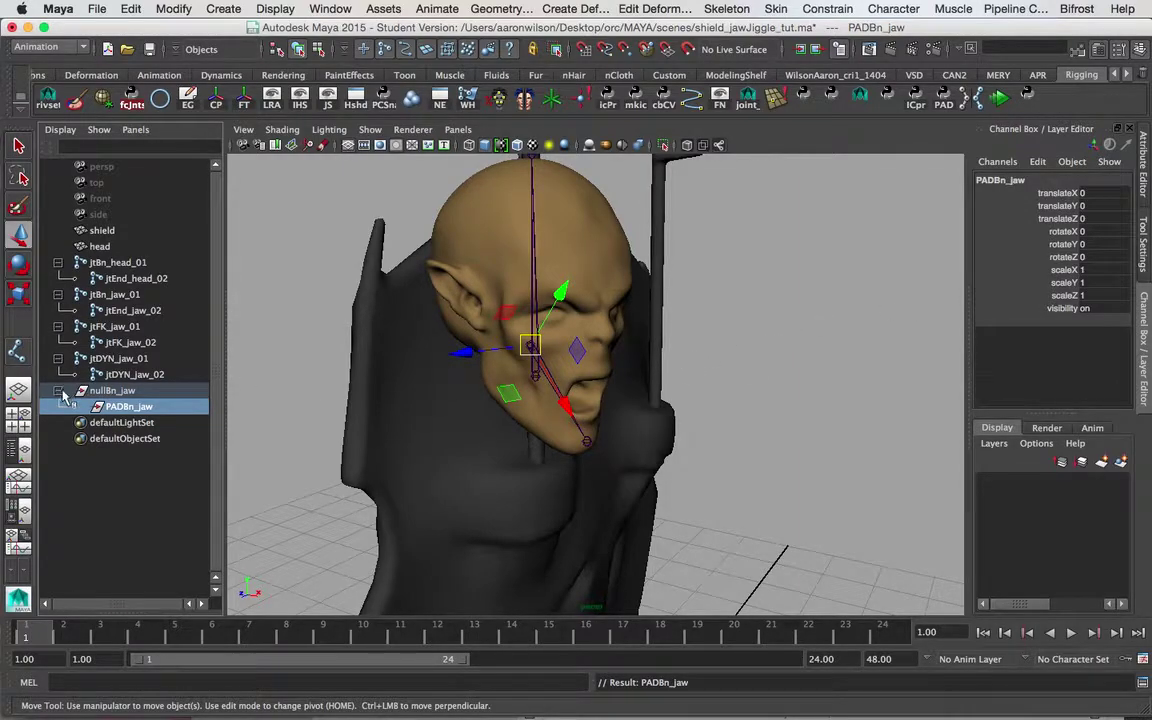
- Duplicate the nullBn_jaw group hierarchy twice and expand the copies to show their child groups
middle_click_drag(446, 305, 454, 328, "alt")
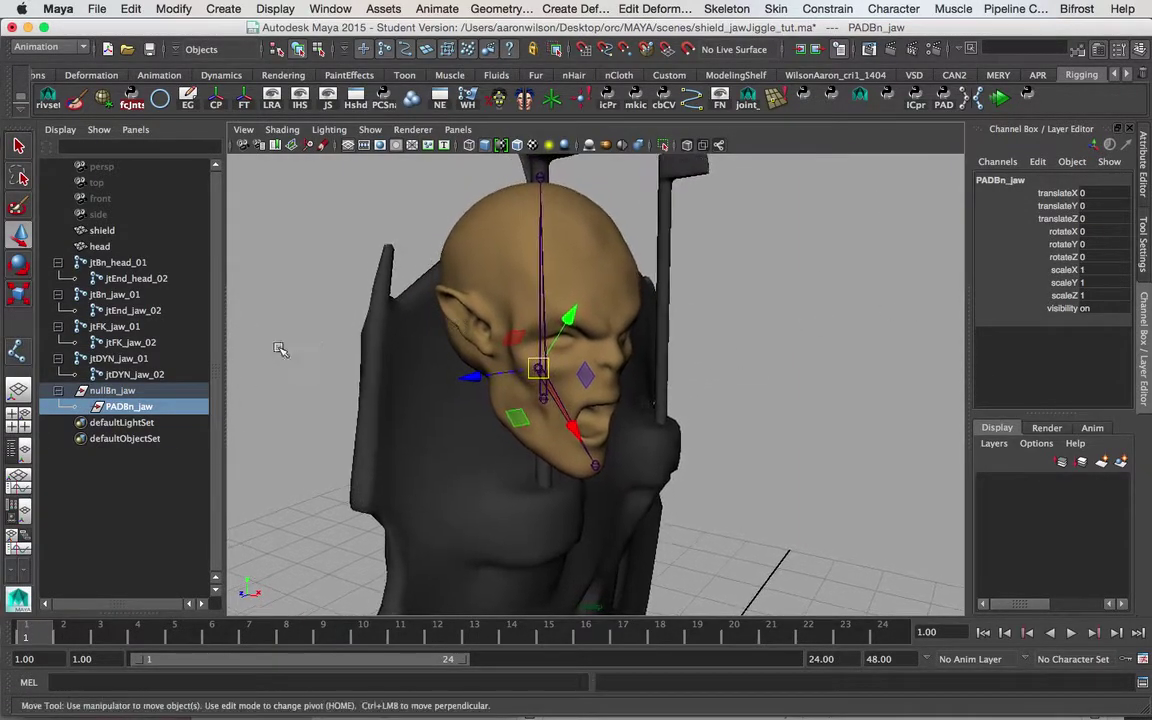
left_click(100, 394)
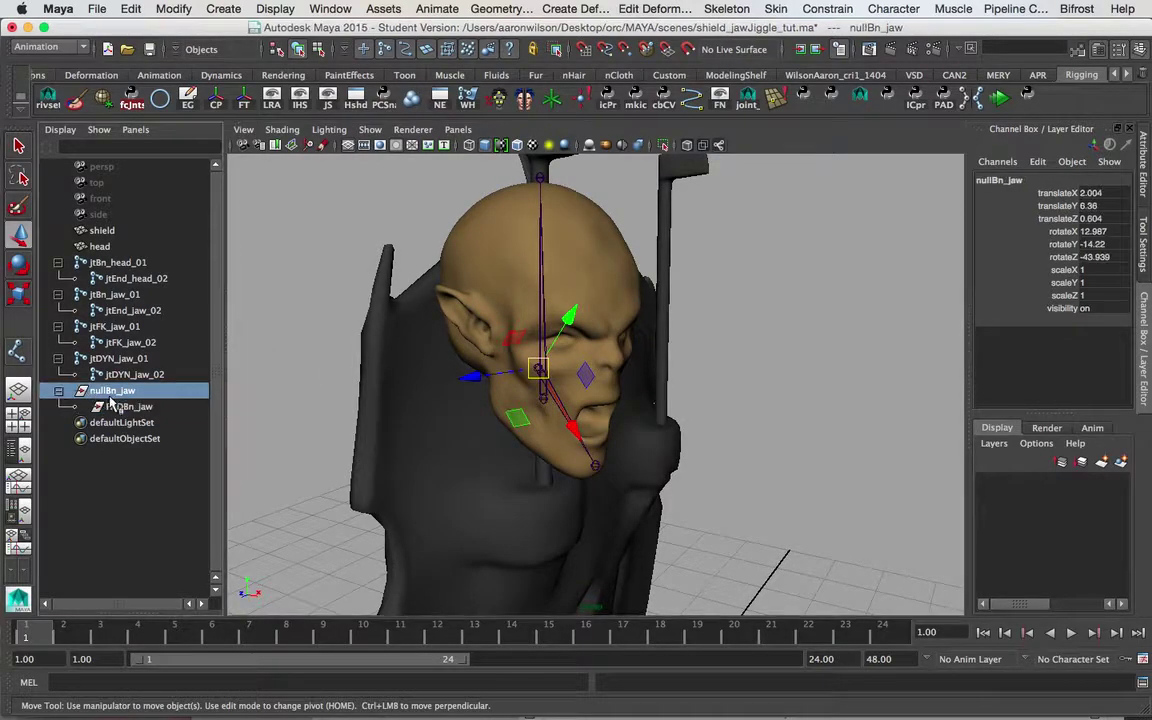
key("ctrl+d")
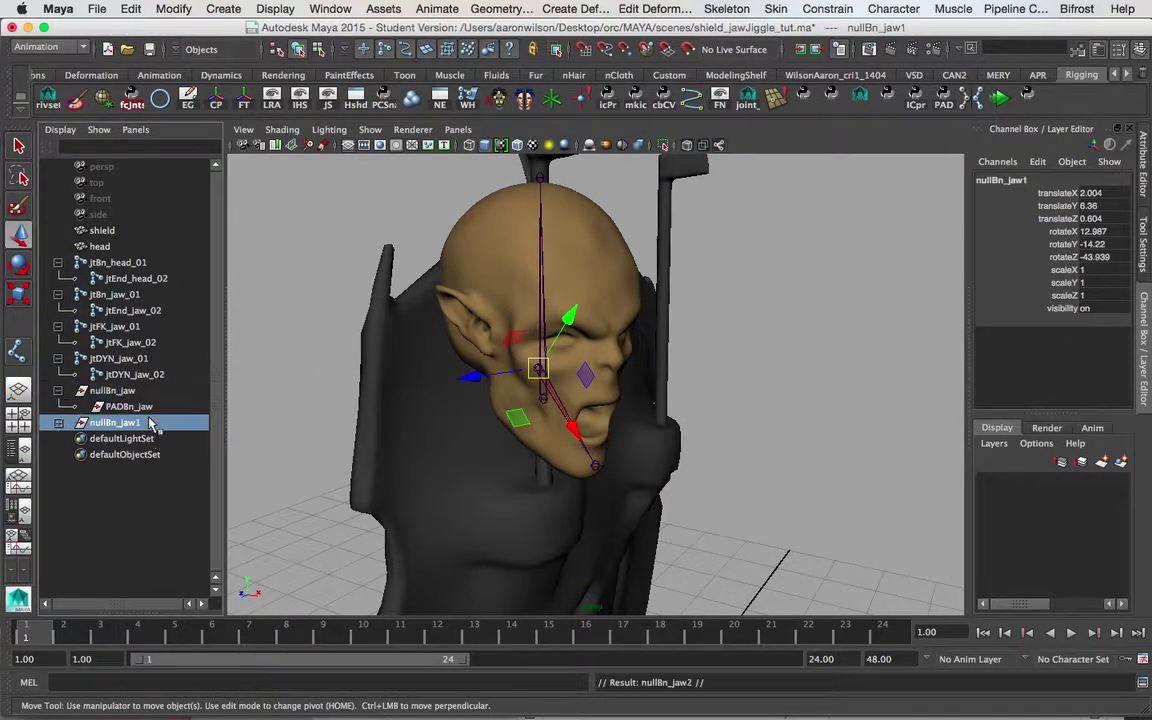
key("ctrl+d")
left_click(58, 423)
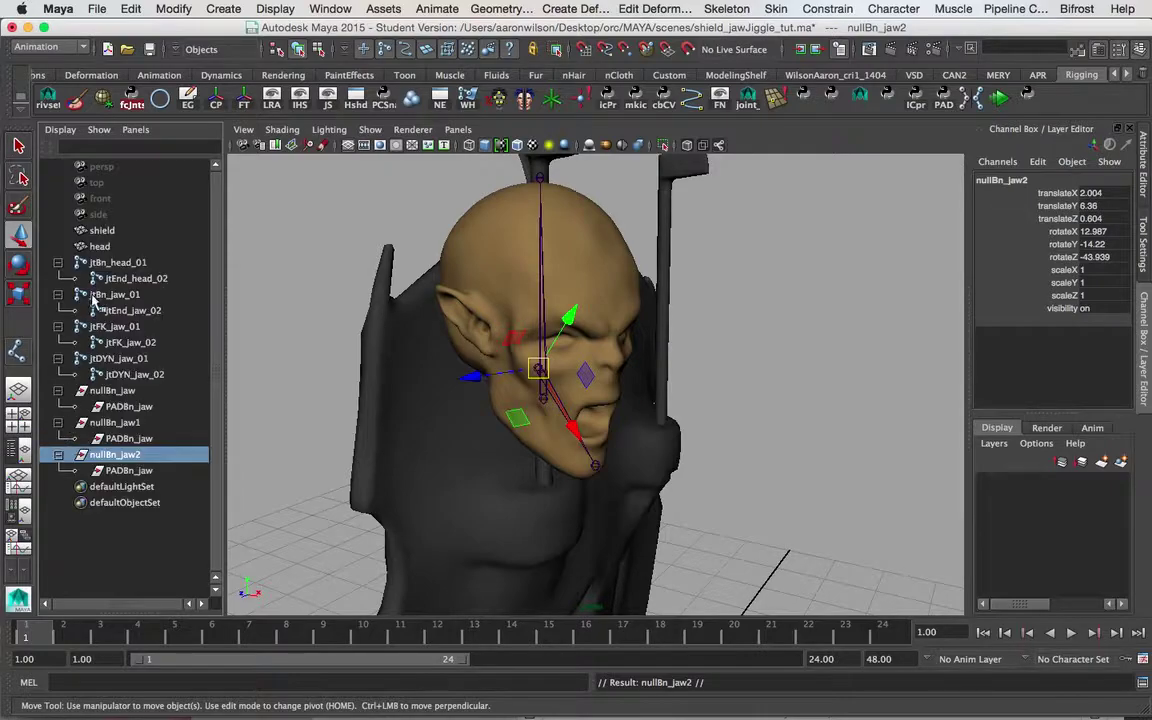
- Rename the nullBn_jaw2 group as nullFK_jaw and its child group as PADFK_jaw
double_click(128, 456)
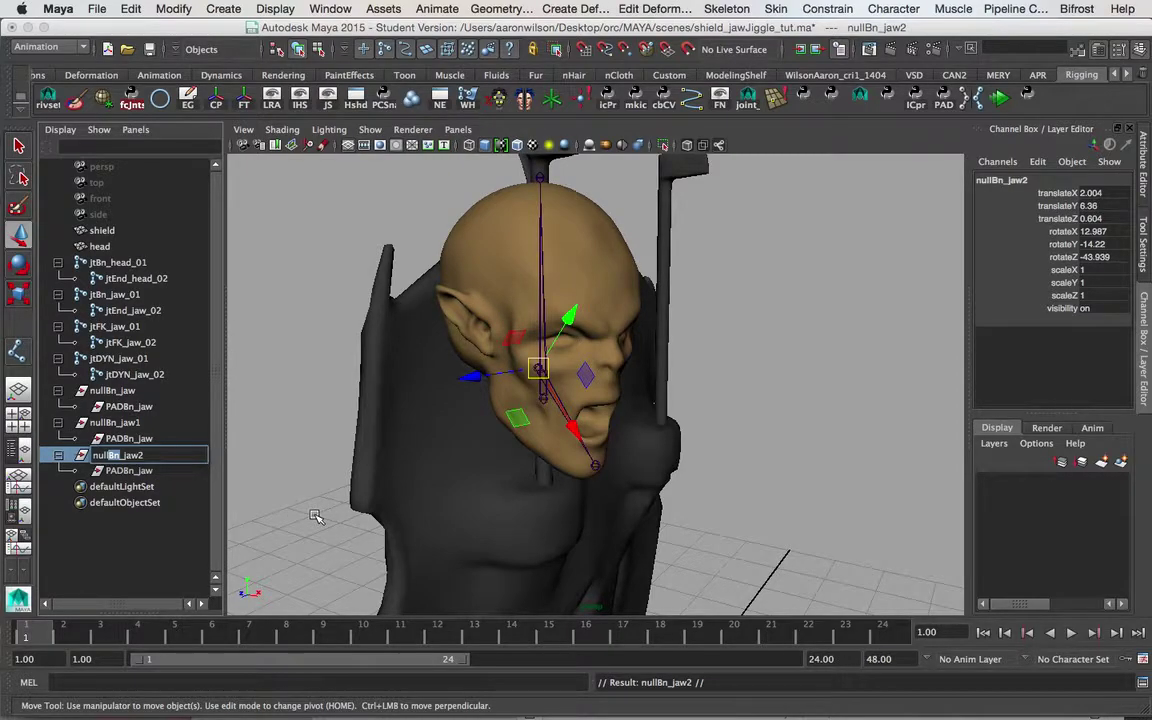
type("FK")
double_click(134, 471)
left_click_drag(138, 471, 126, 471)
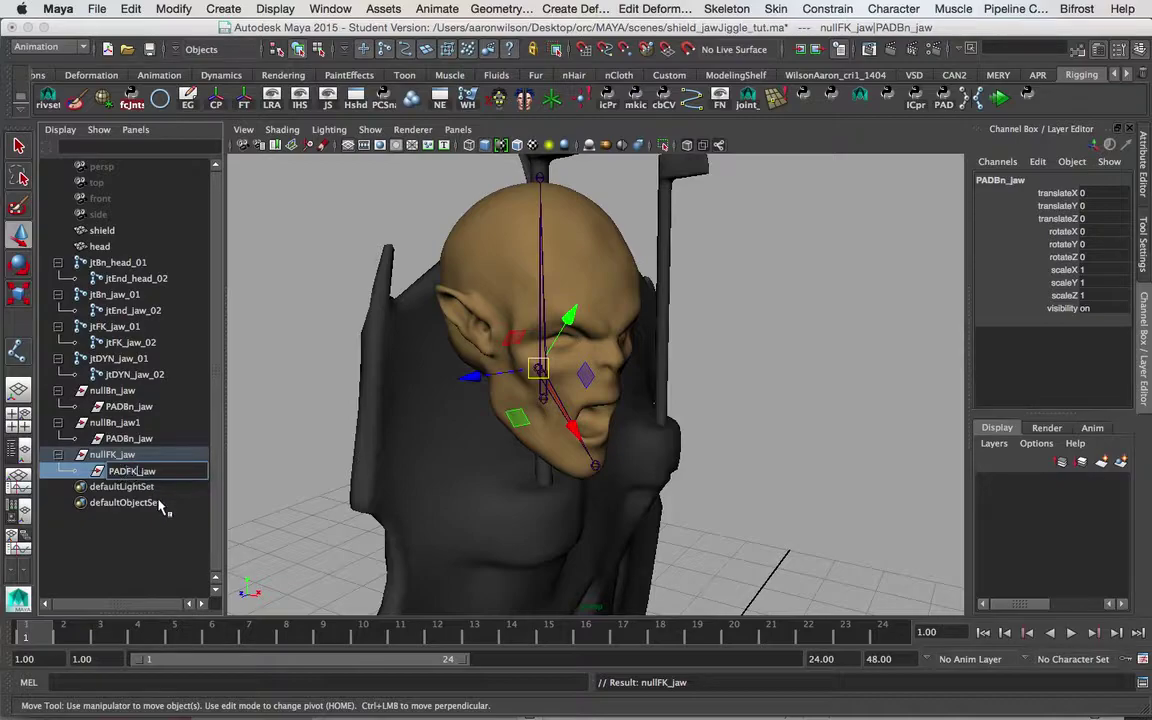
key("Return")
- Rename the nullBn_jaw1 group as nullDYN_jaw and its child group as PADDYN_jaw
double_click(112, 423)
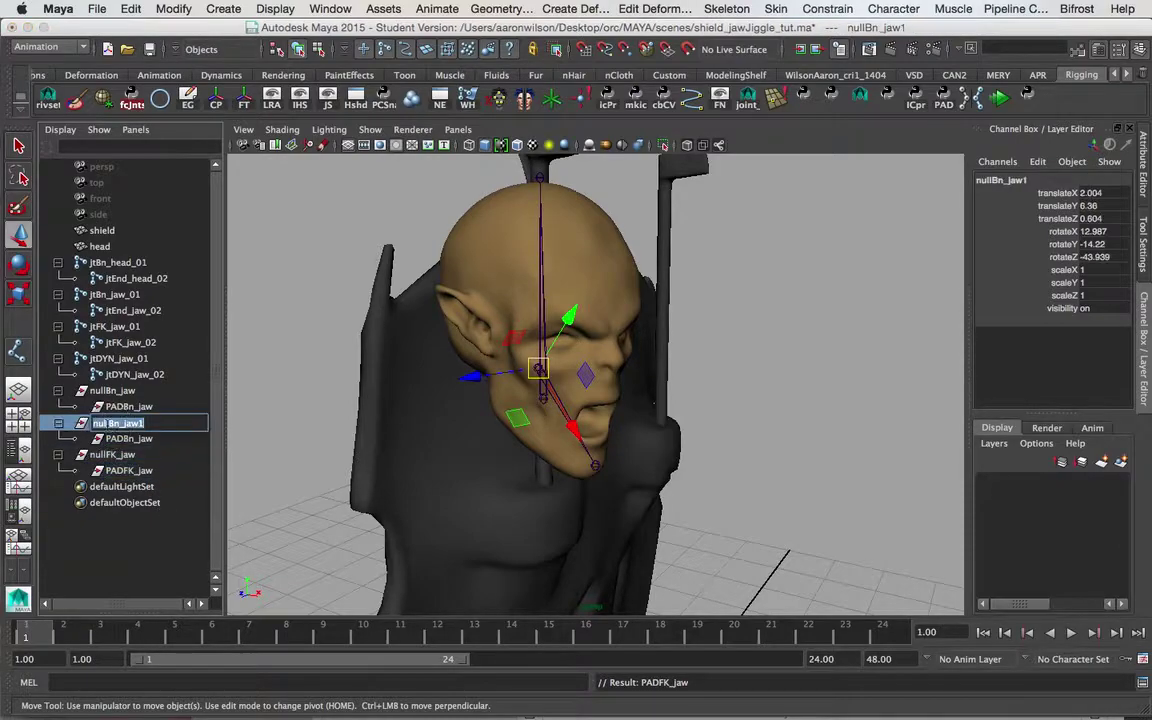
left_click_drag(119, 423, 104, 423)
key("Return")
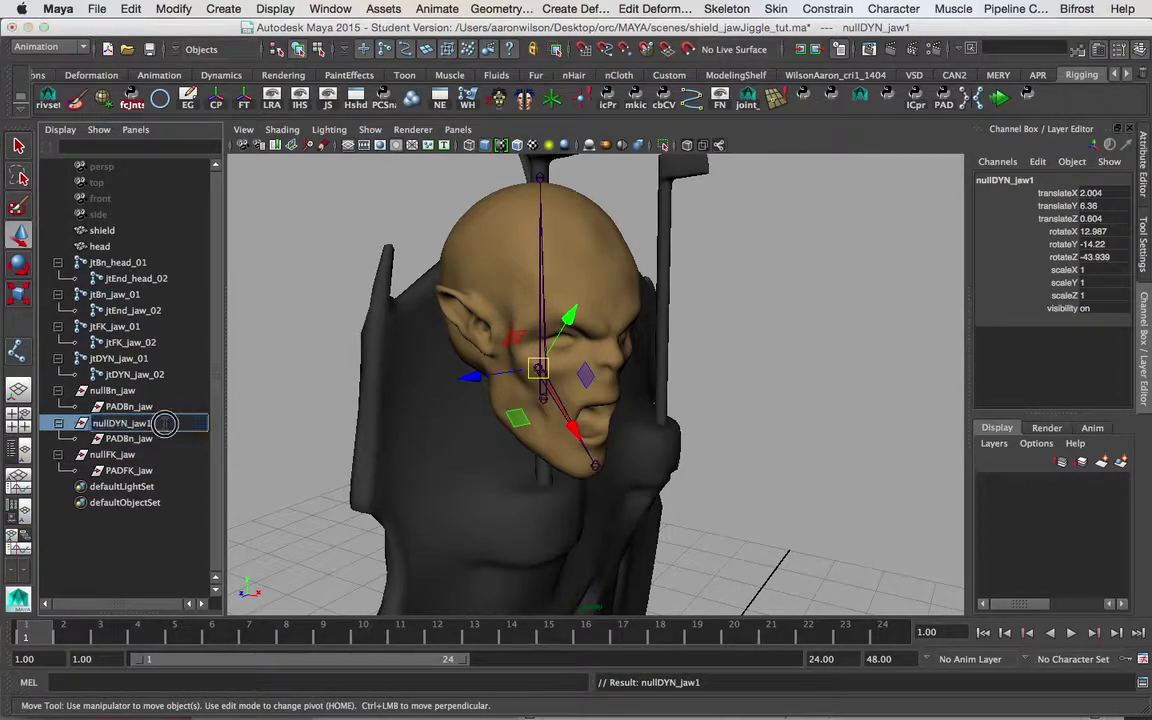
key("Return")
double_click(132, 439)
left_click_drag(138, 439, 127, 440)
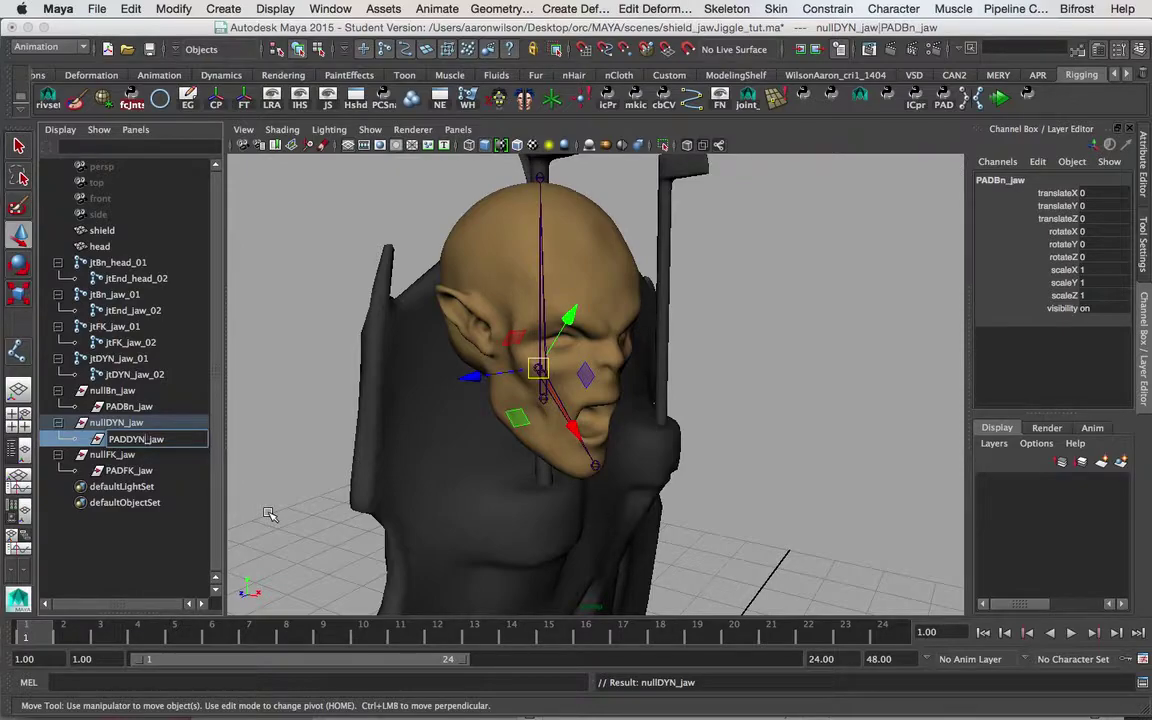
key("Return")
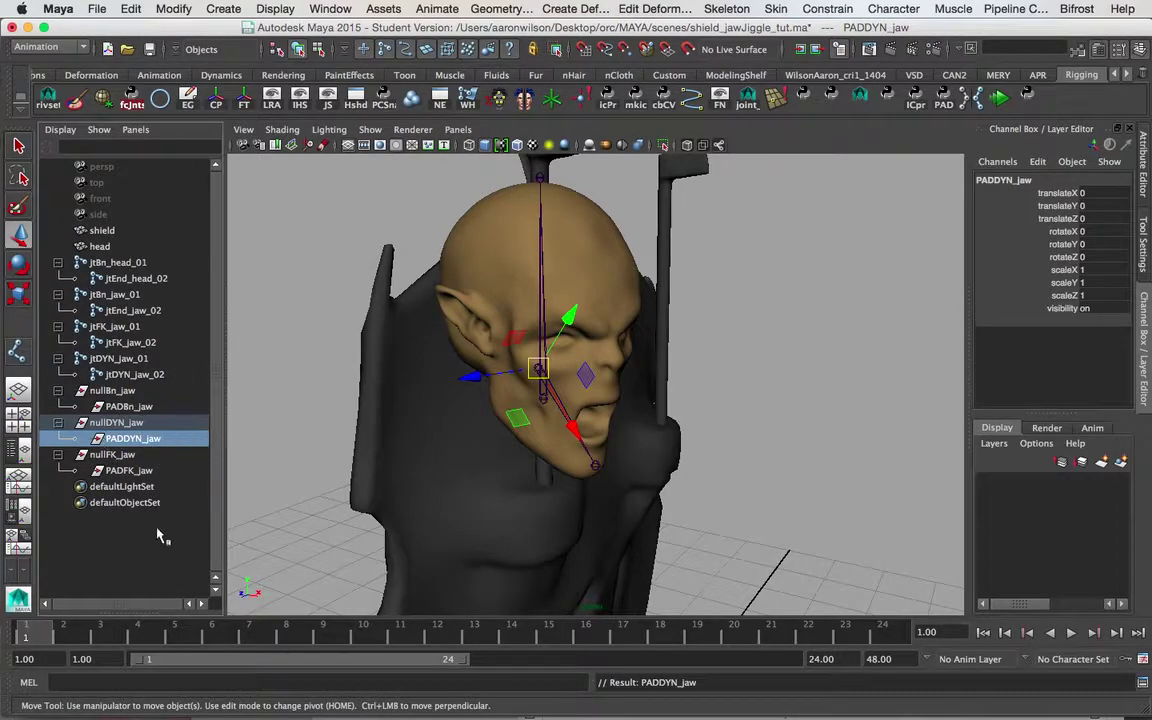
double_click(130, 438)
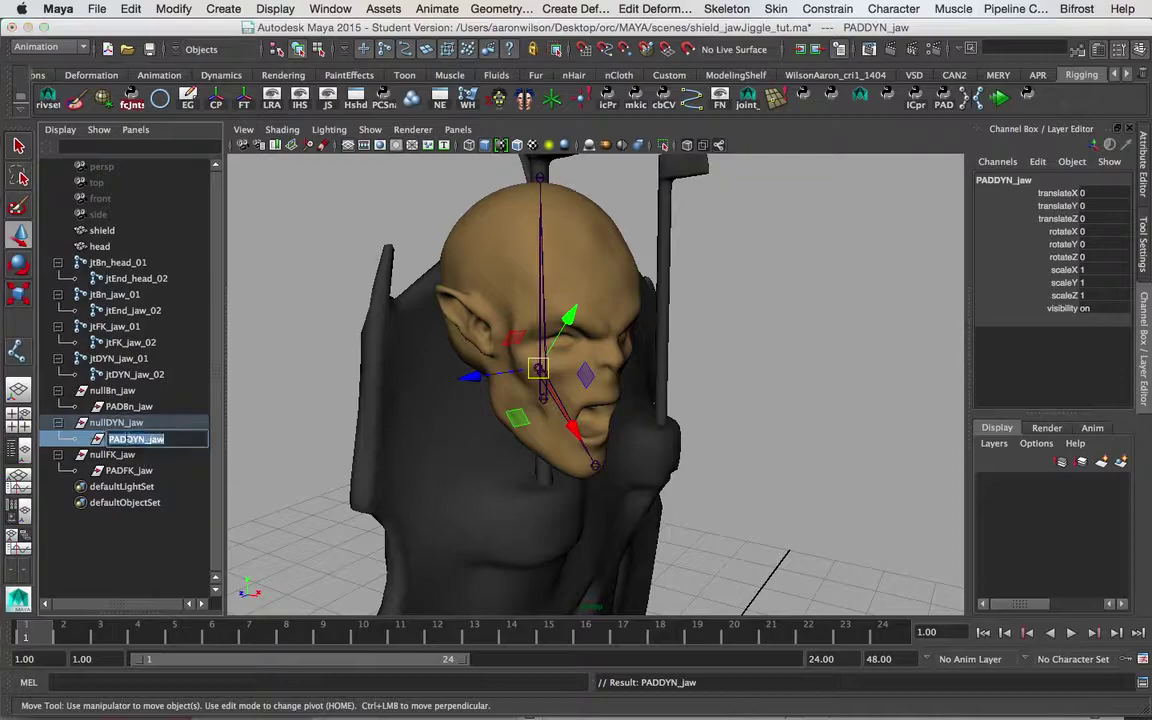
left_click(127, 440)
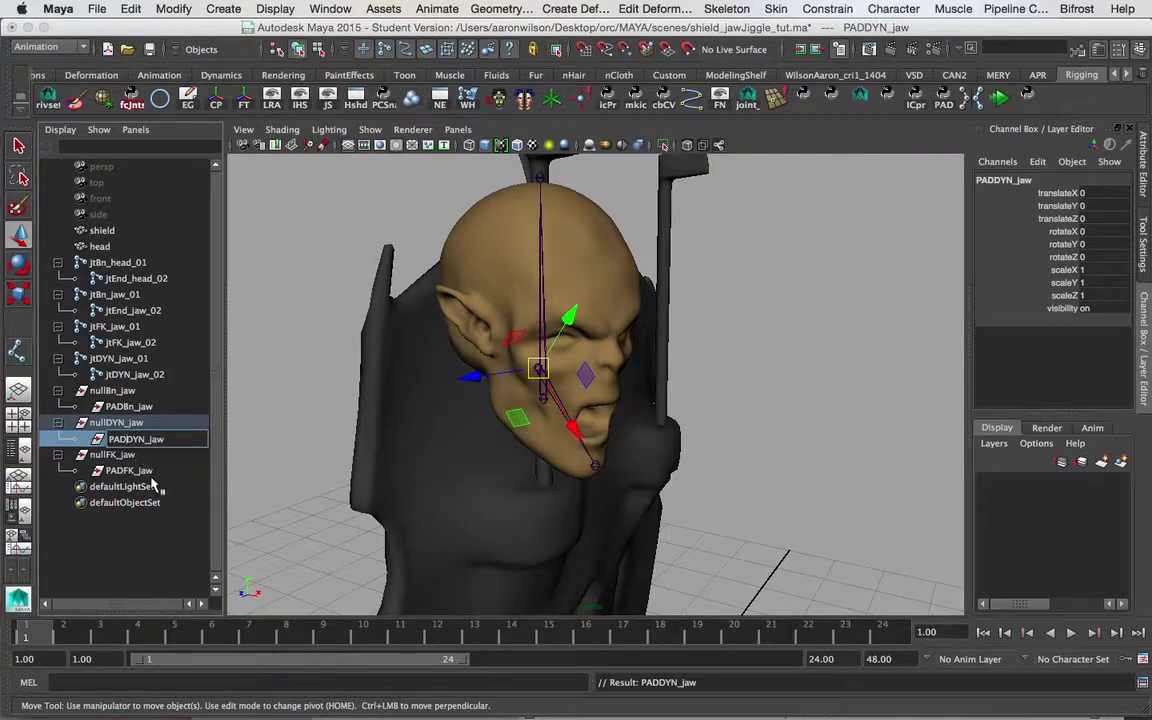
- Parent the jtDYN_jaw_01 joint chain under the PADDYN_jaw group and expand the group to show the joints
left_click(112, 422)
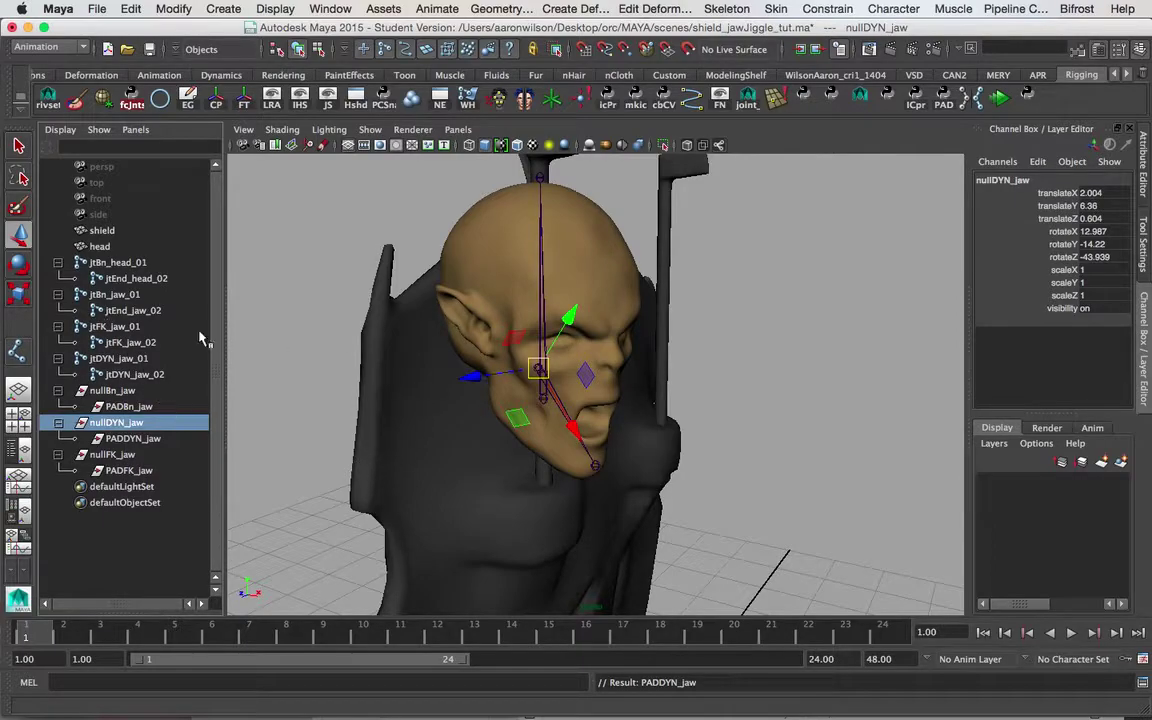
left_click(100, 326)
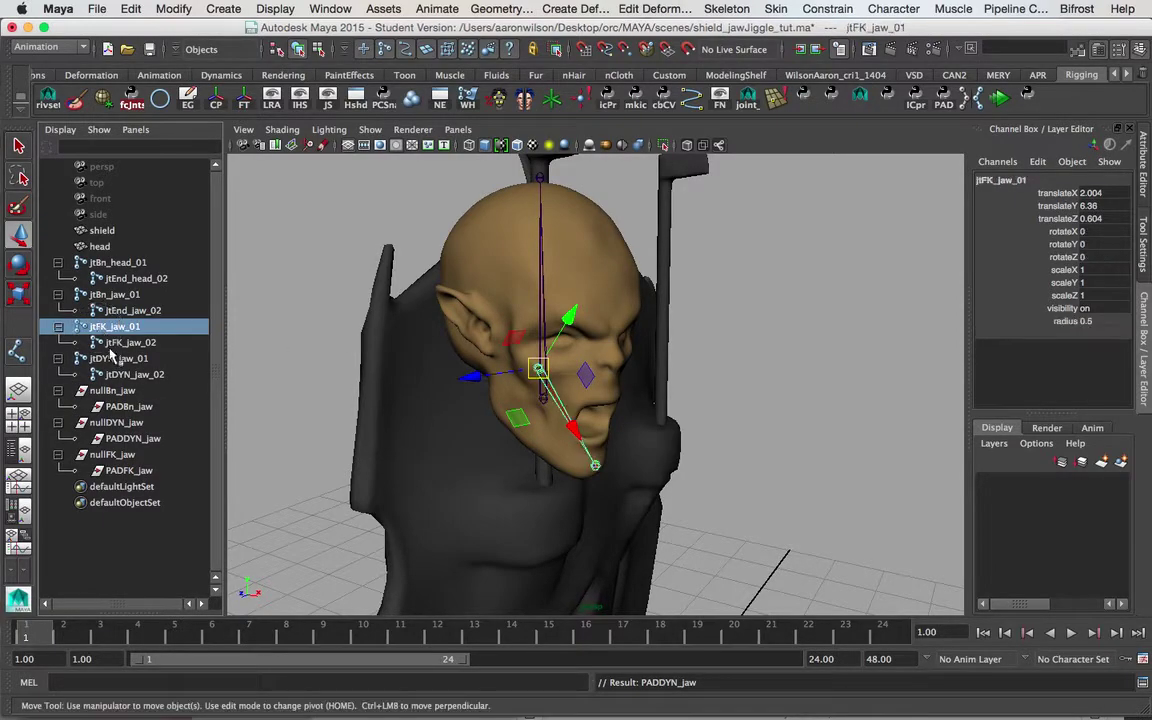
left_click(100, 294)
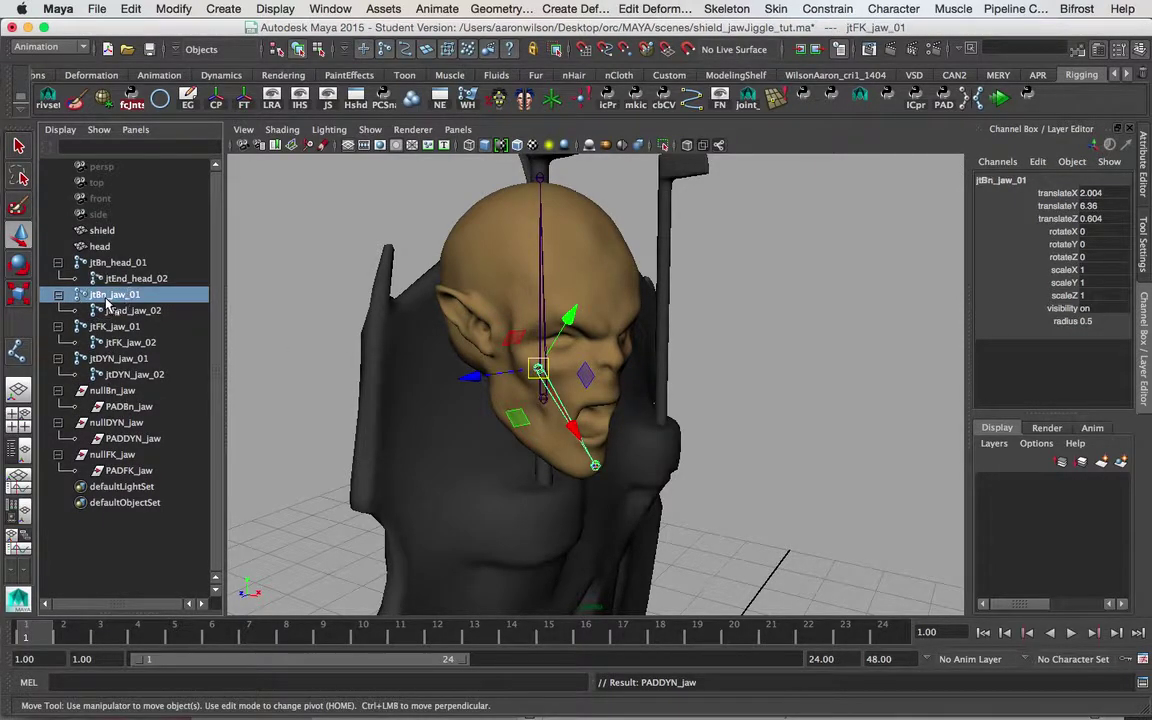
left_click(108, 358)
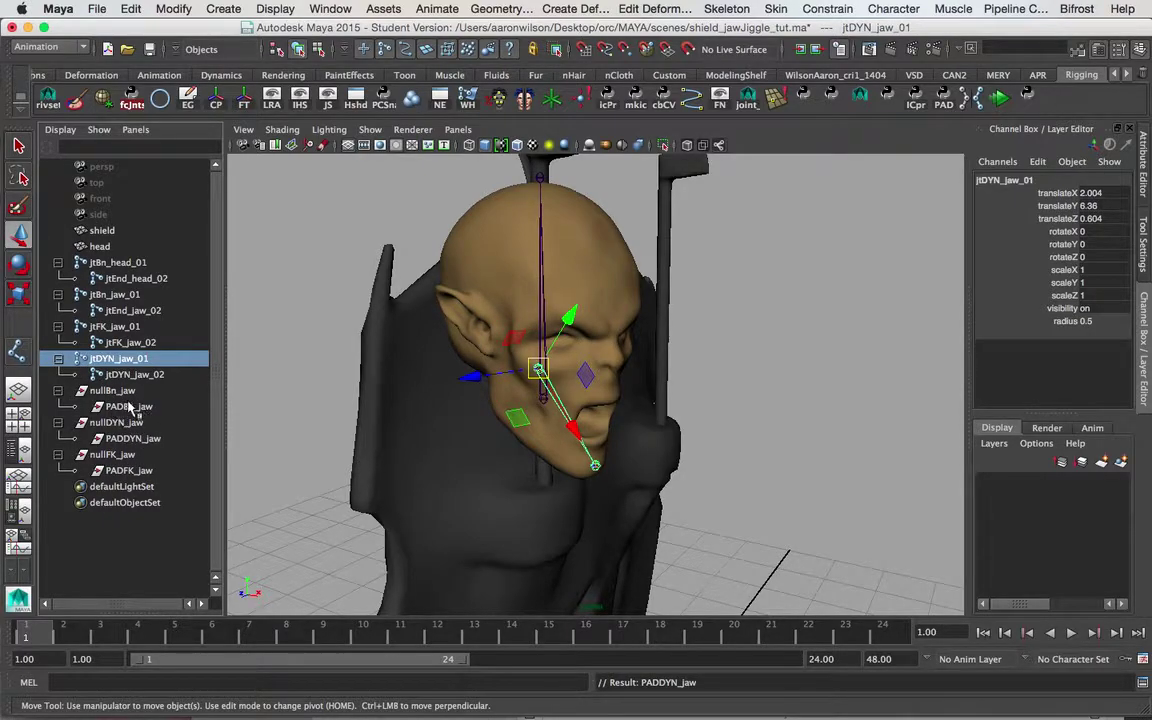
left_click(107, 361)
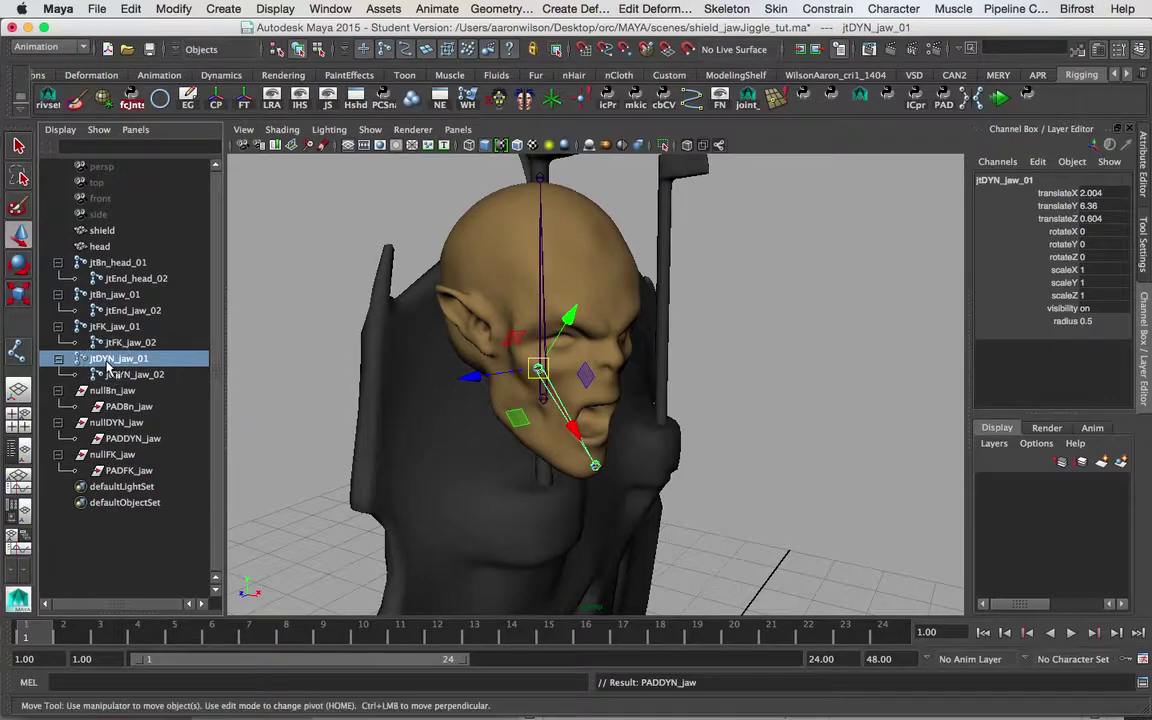
left_click(122, 438, "ctrl")
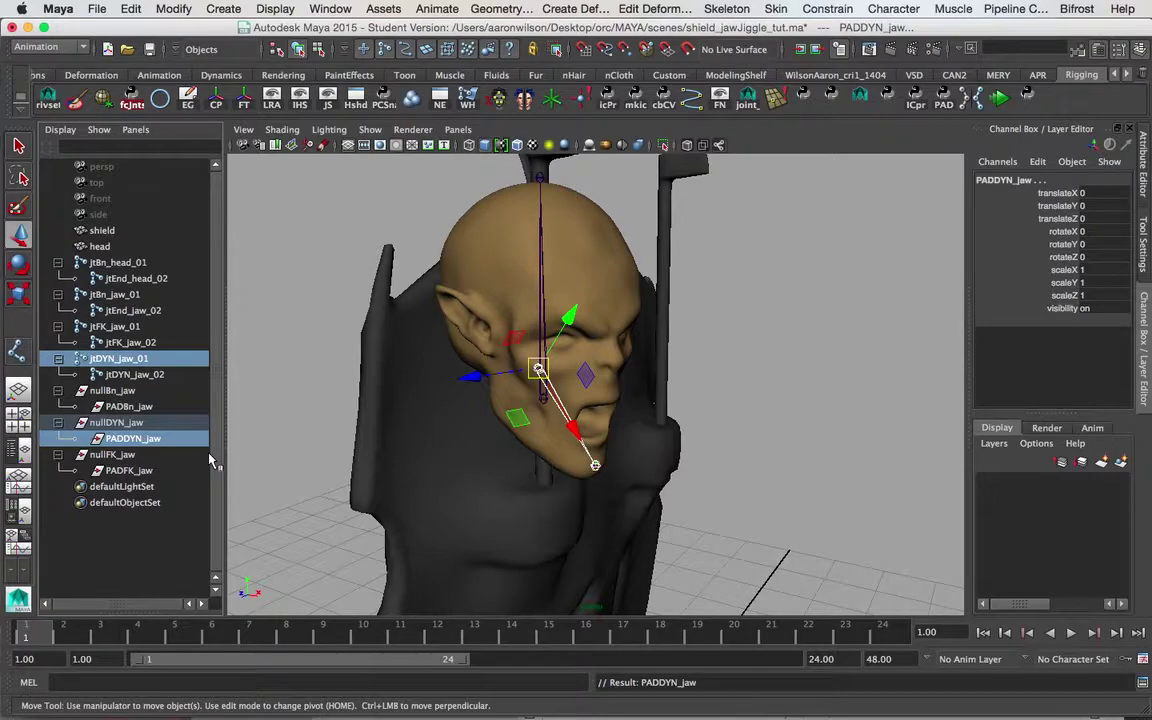
key("p")
left_click(73, 406)
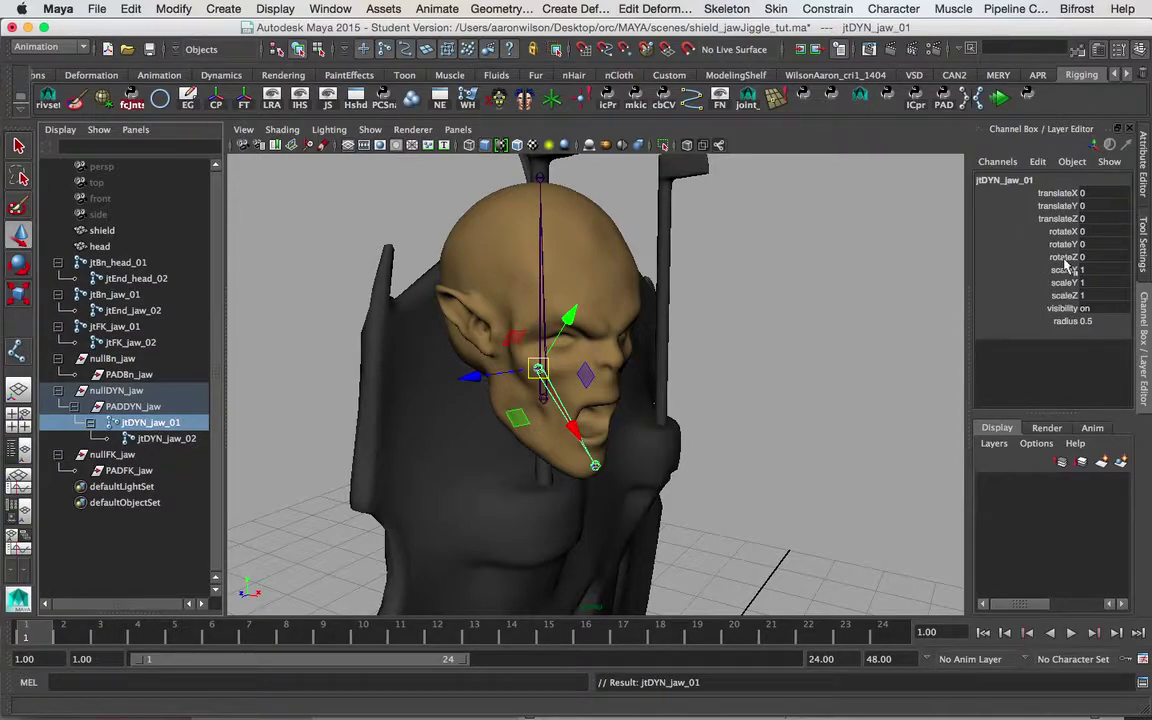
- Parent the jtFK_jaw_01 joint chain under the PADFK_jaw group and expand the group to show the joints
left_click(110, 327)
left_click(120, 470, "ctrl")
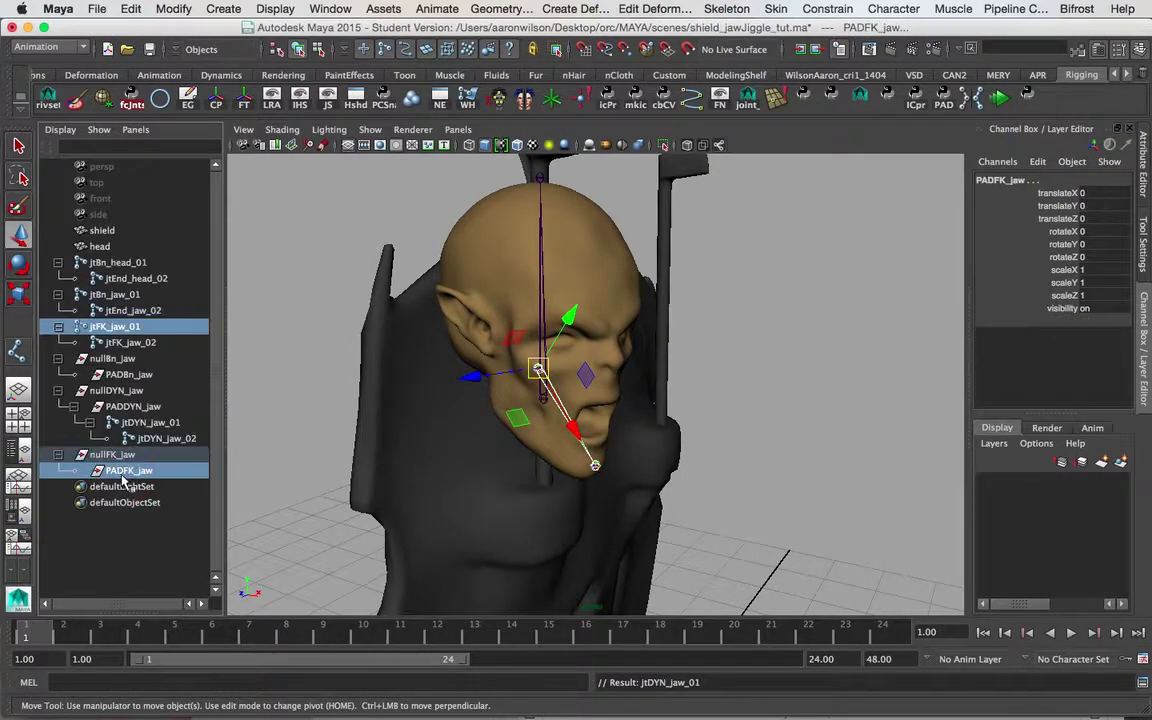
left_click(118, 326)
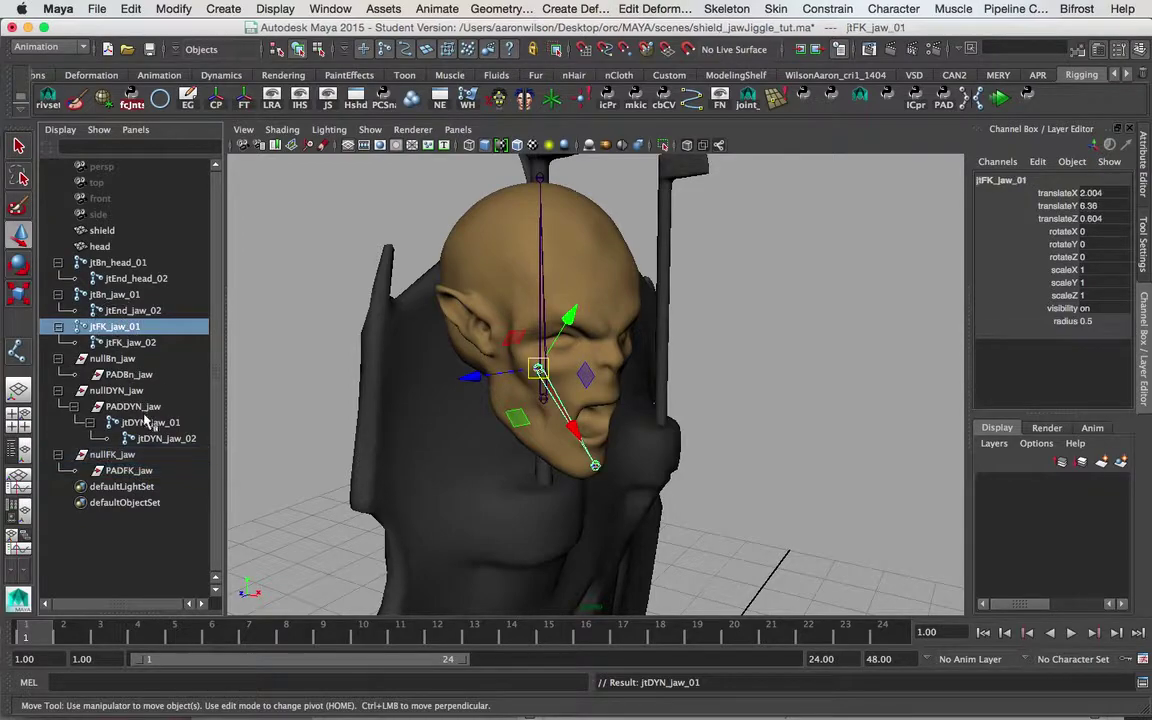
left_click(125, 471, "ctrl")
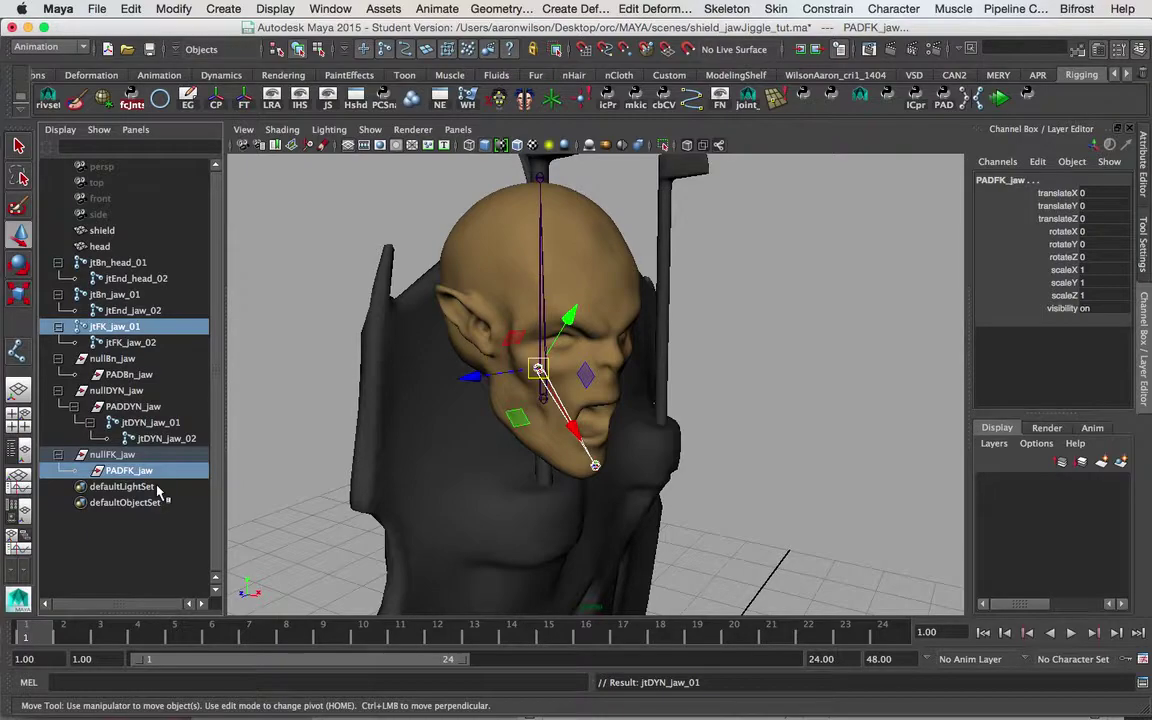
key("p")
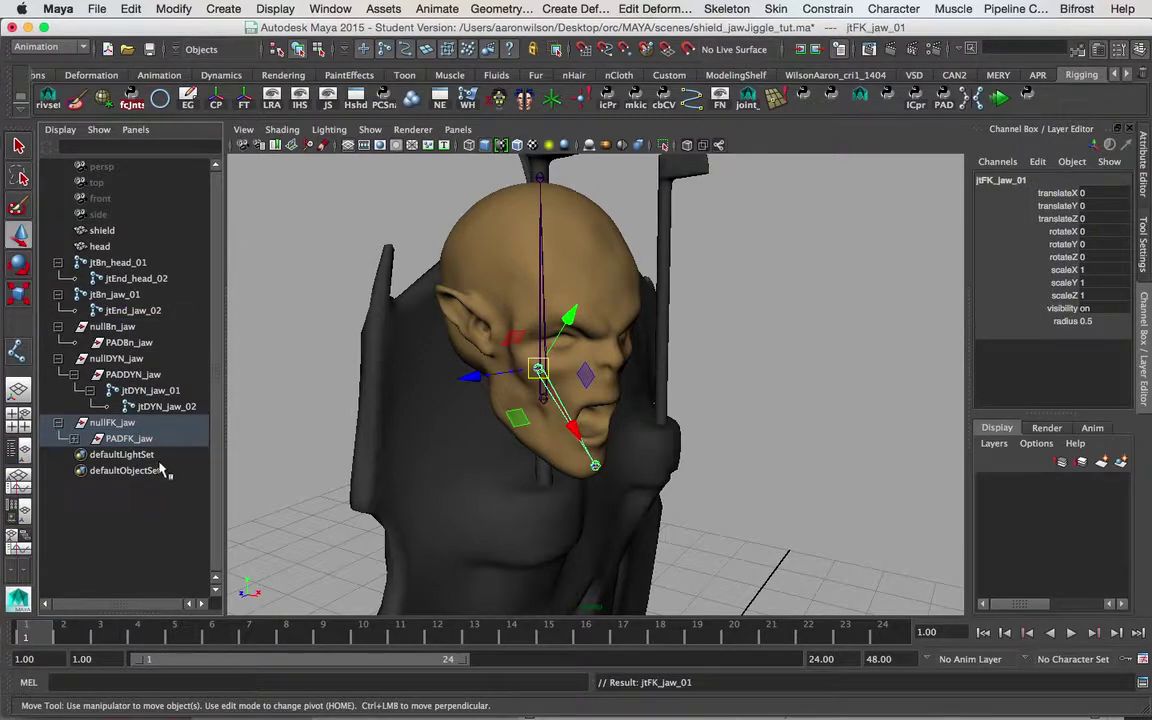
left_click(73, 438)
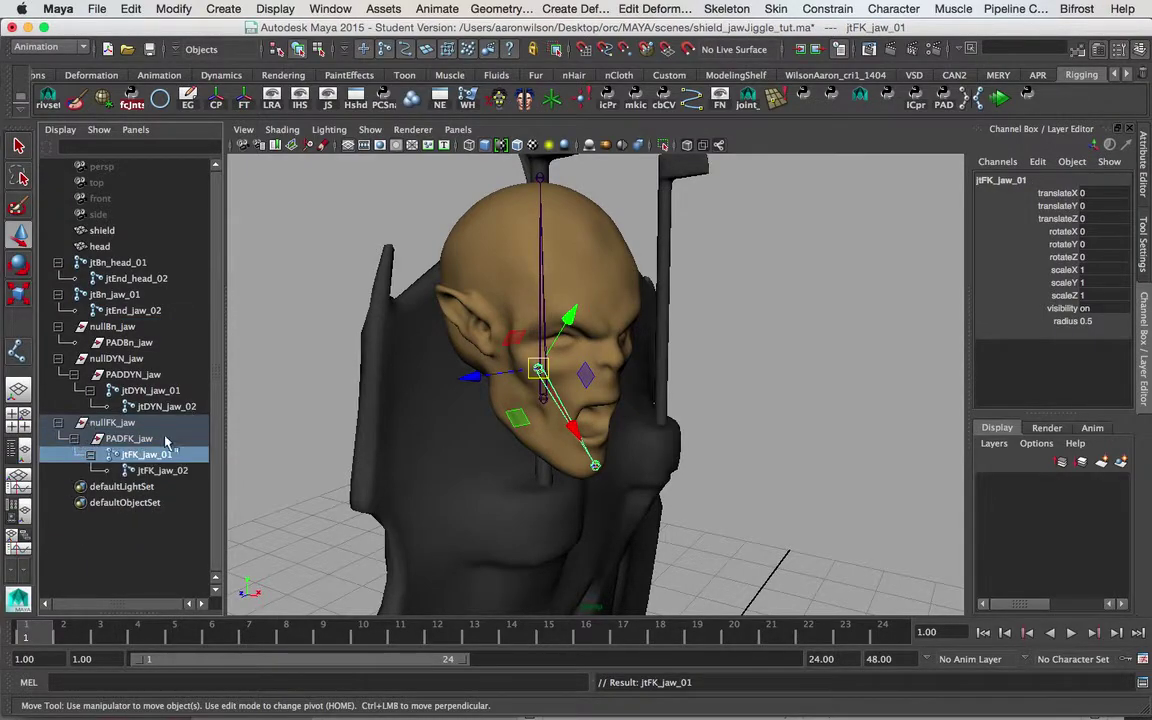
- Parent the jtBn_jaw_01 joint chain under the PADBn_jaw group and expand the group to show the joints
left_click(95, 297)
left_click(122, 342, "ctrl")
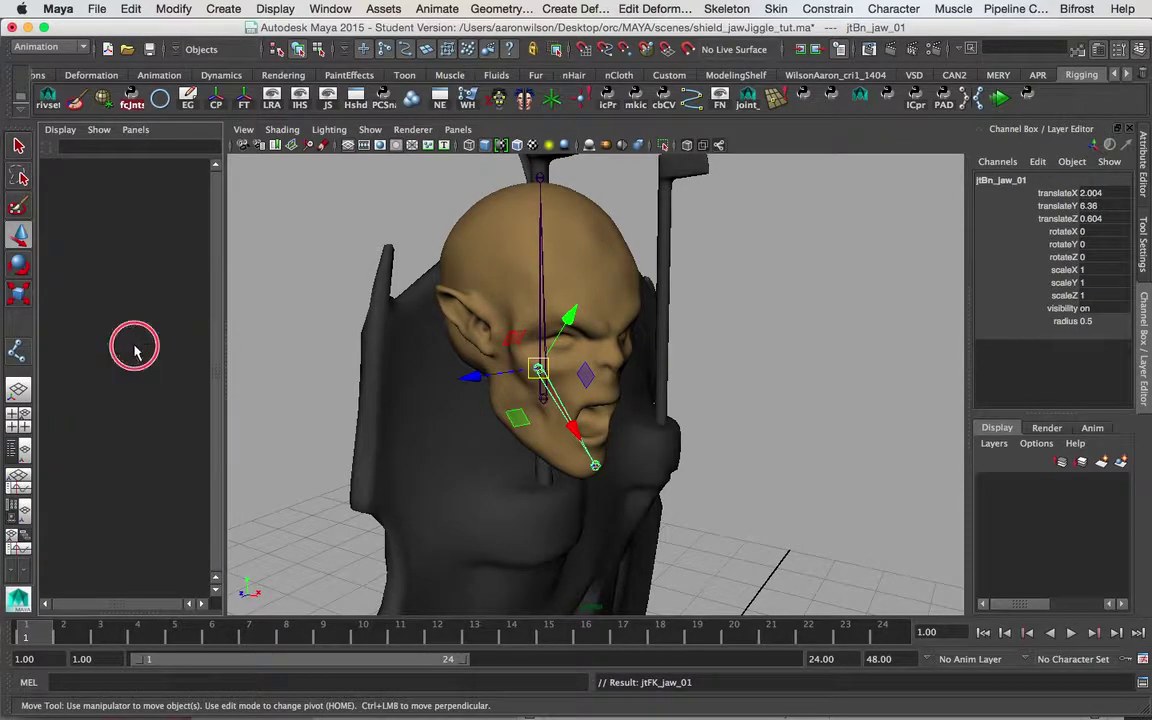
key("p")
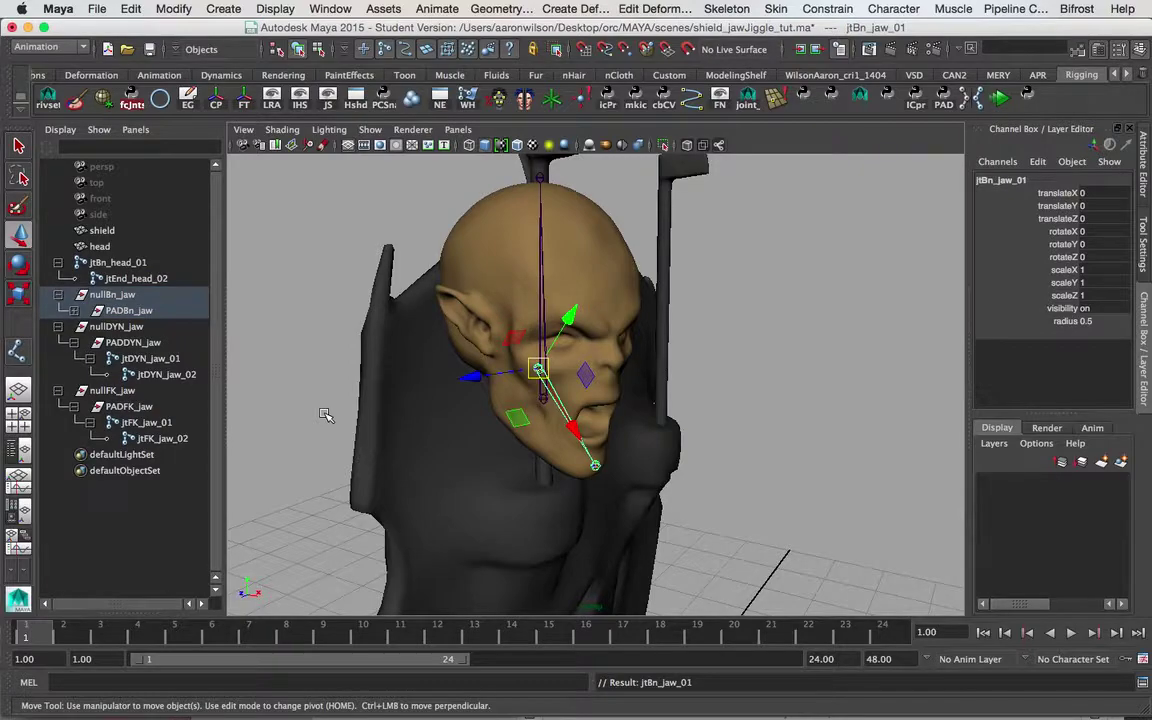
left_click(73, 310)
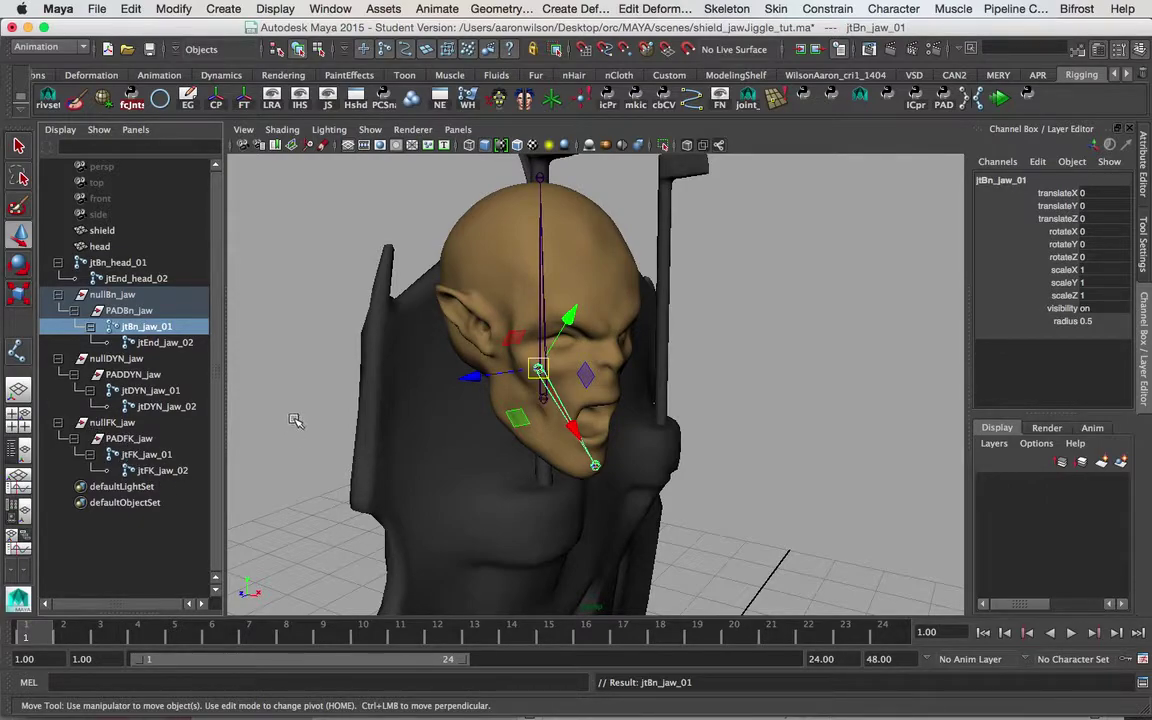
middle_click_drag(322, 370, 314, 292, "alt")
left_click_drag(331, 336, 400, 325, "alt")
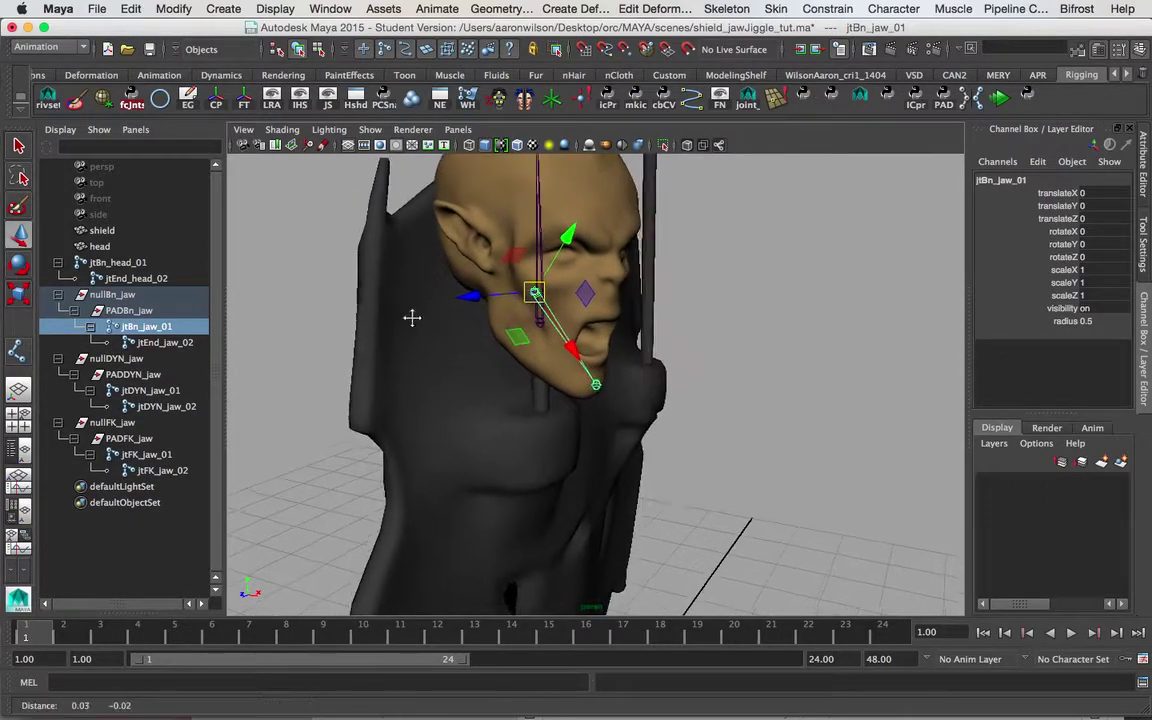
middle_click_drag(414, 319, 380, 350, "alt")
left_click_drag(410, 405, 445, 393, "alt")
middle_click_drag(478, 360, 468, 402, "alt")
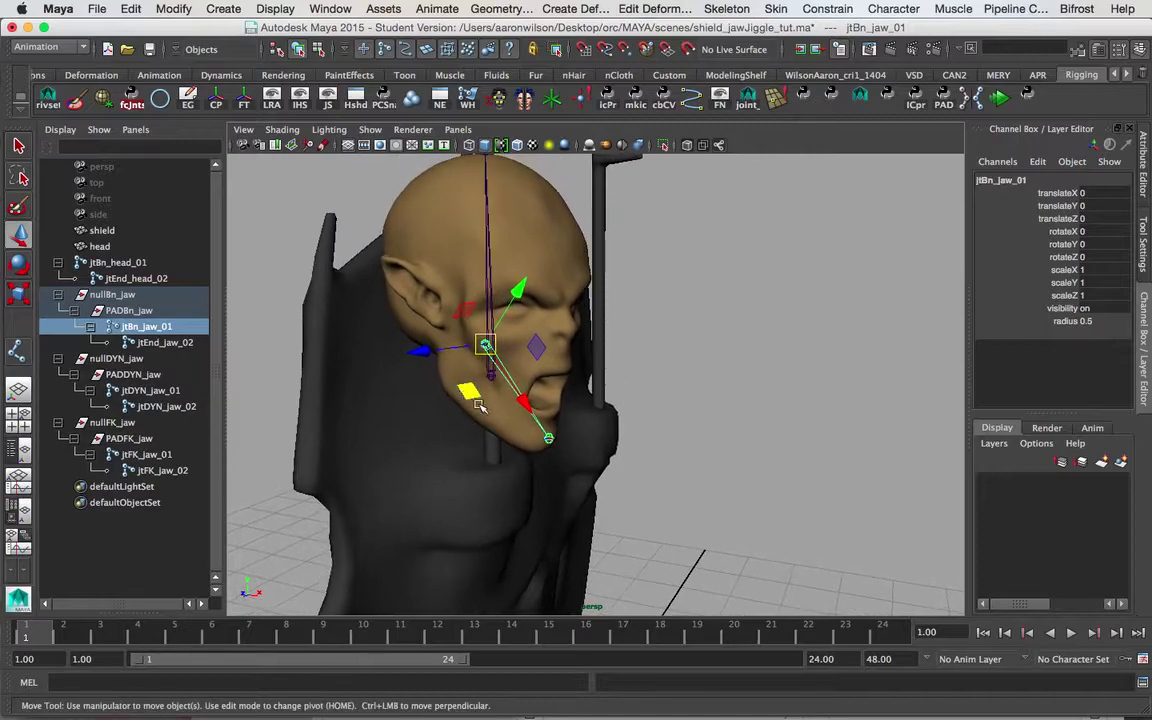
left_click_drag(658, 432, 663, 391, "alt")
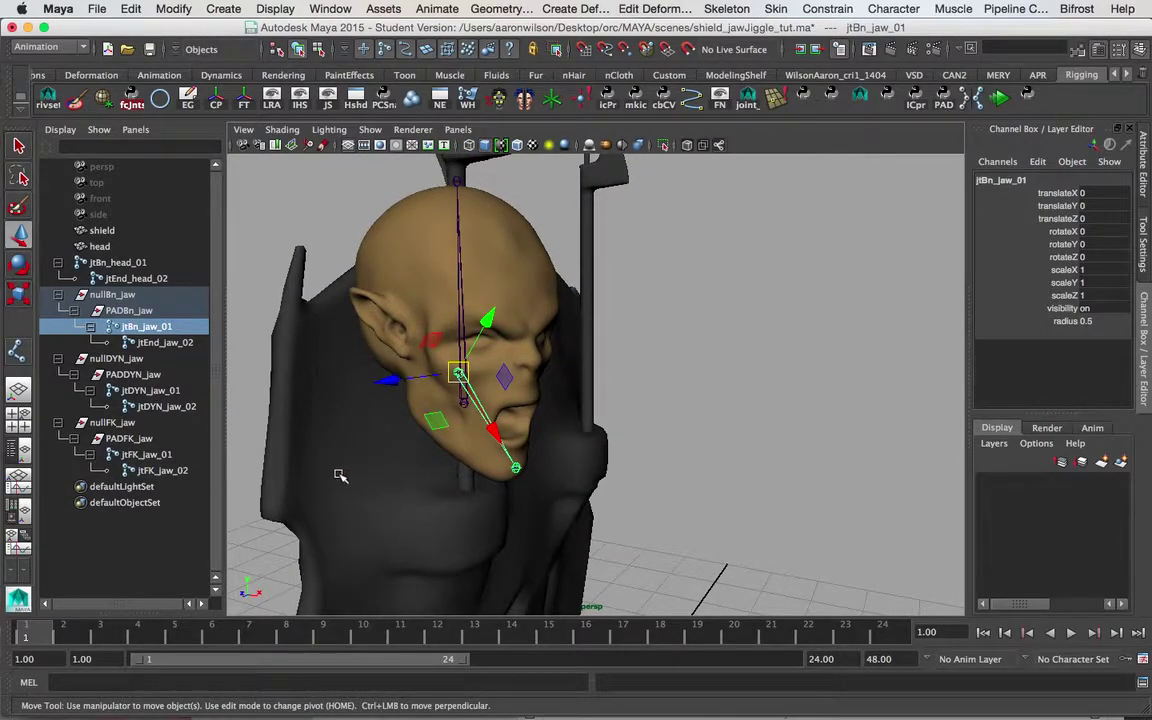
left_click_drag(505, 392, 563, 427, "alt")
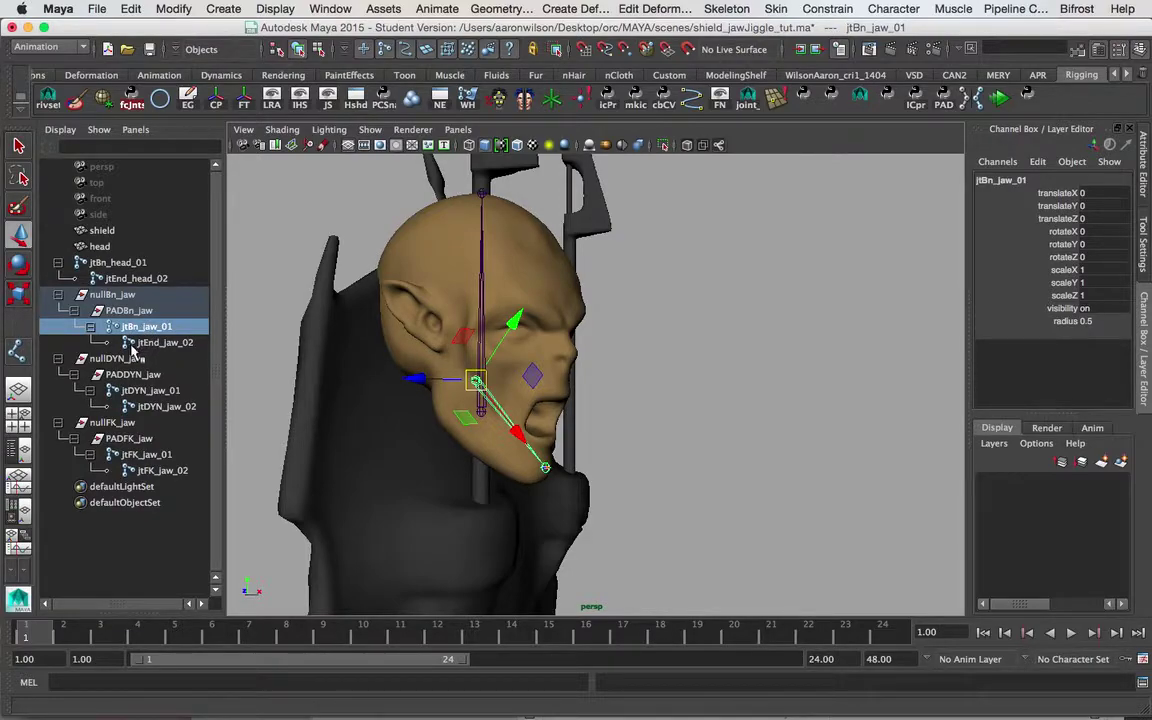
- Orient-constrain jtBn_jaw_01 to both jtFK_jaw_01 and jtDYN_jaw_01, maintaining offset on all axes with a weight of 1
left_click(139, 391)
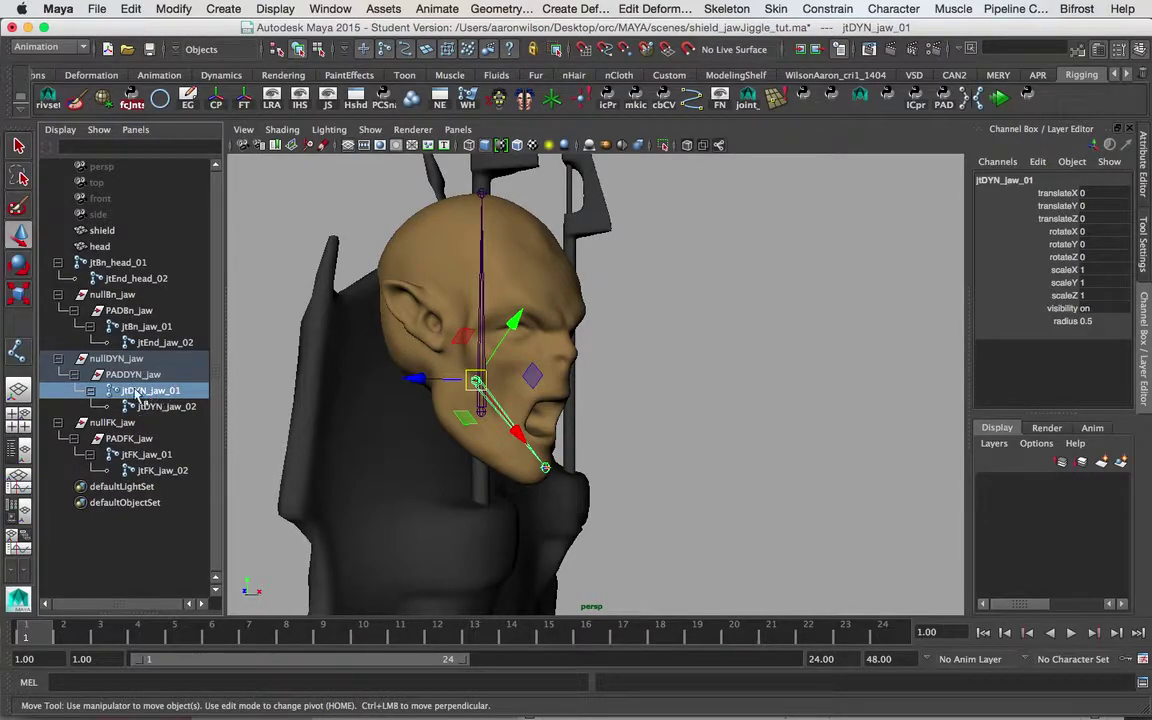
left_click(140, 455, "ctrl")
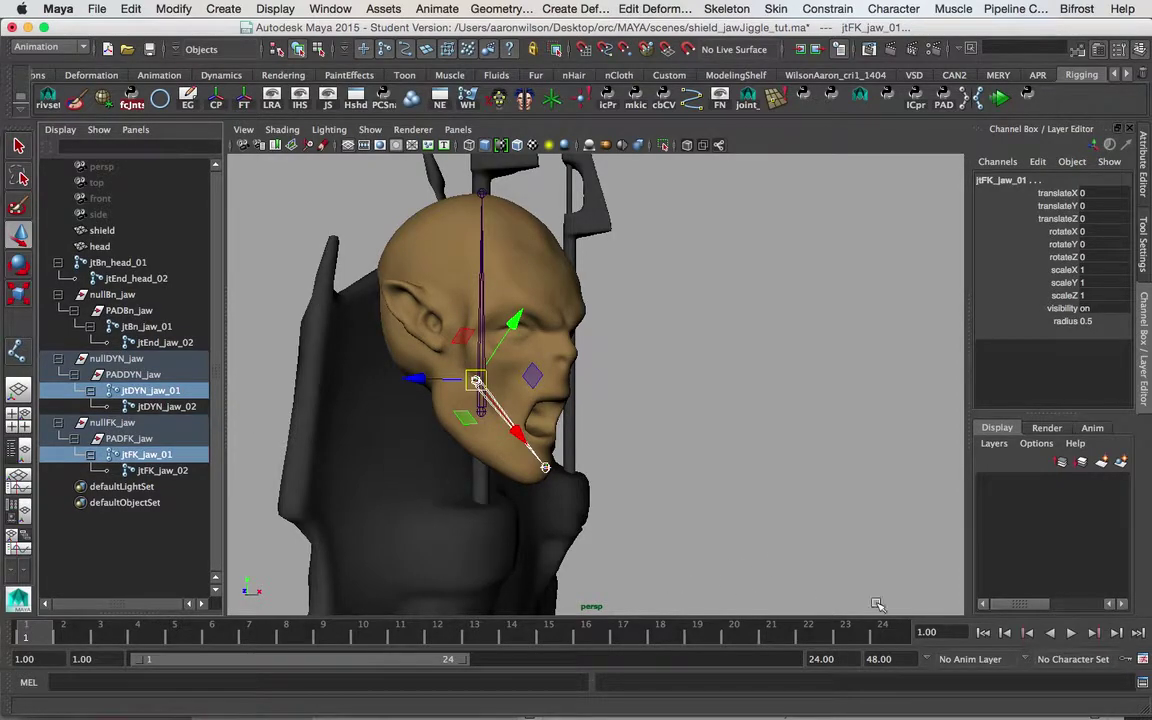
left_click(127, 454)
left_click(156, 391, "super")
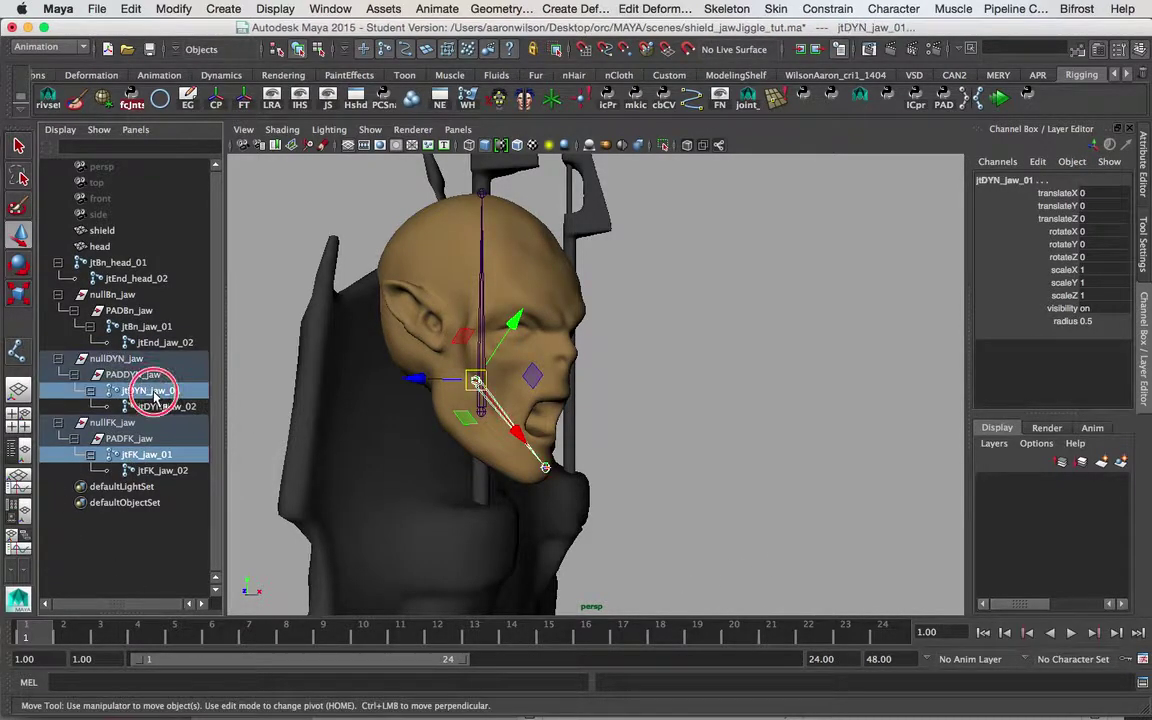
left_click(141, 327, "super")
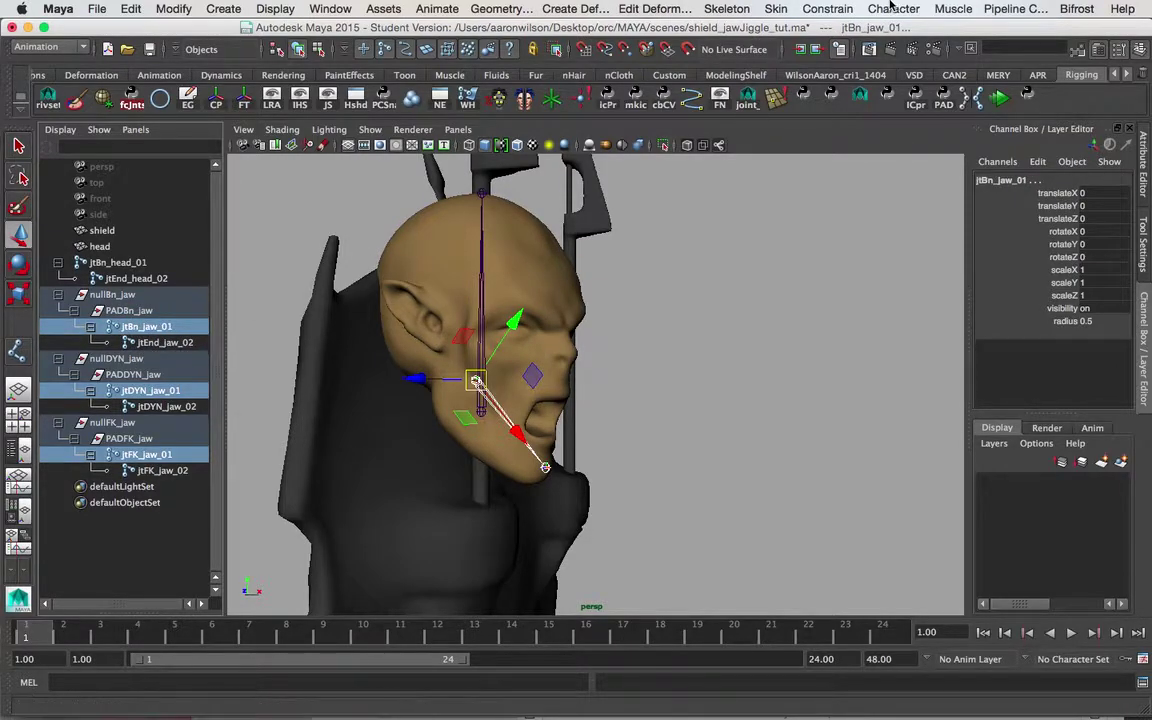
left_click(829, 8)
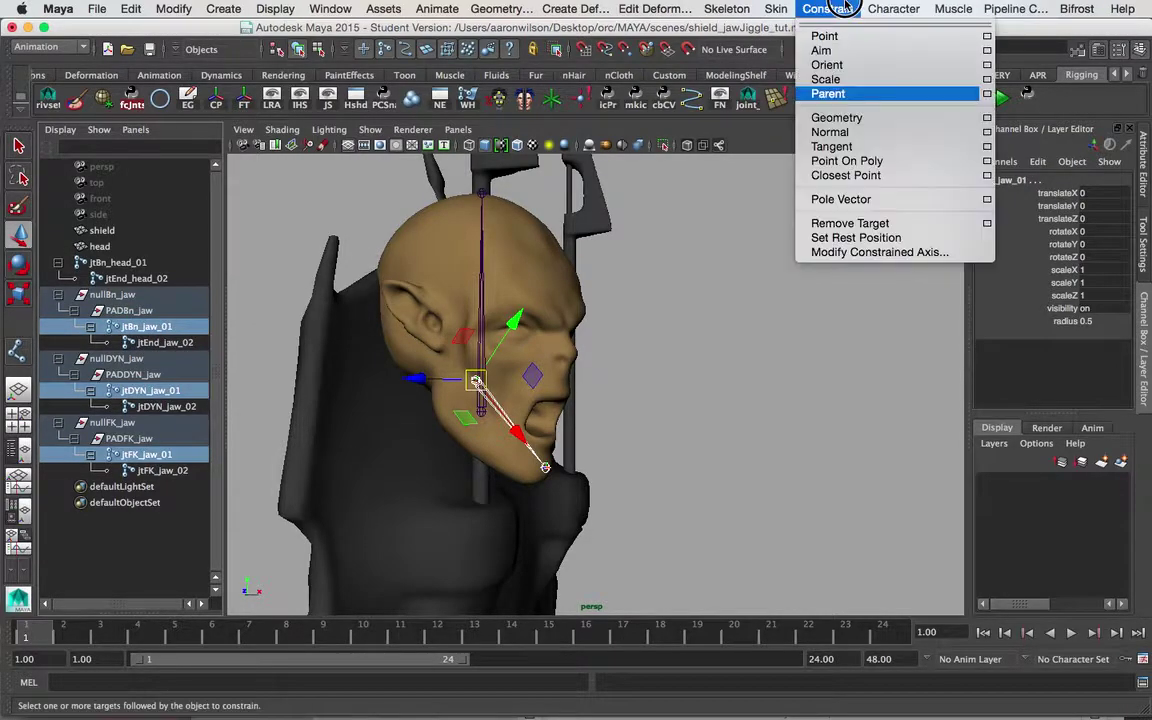
left_click(887, 65)
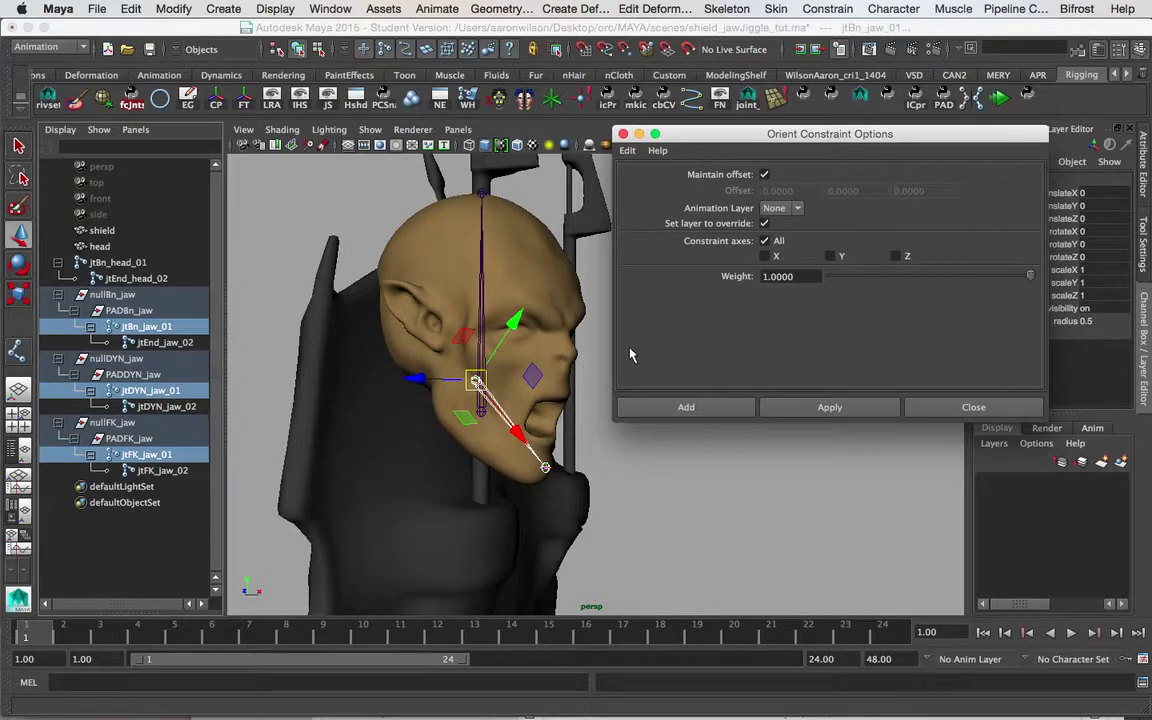
left_click_drag(748, 140, 767, 133)
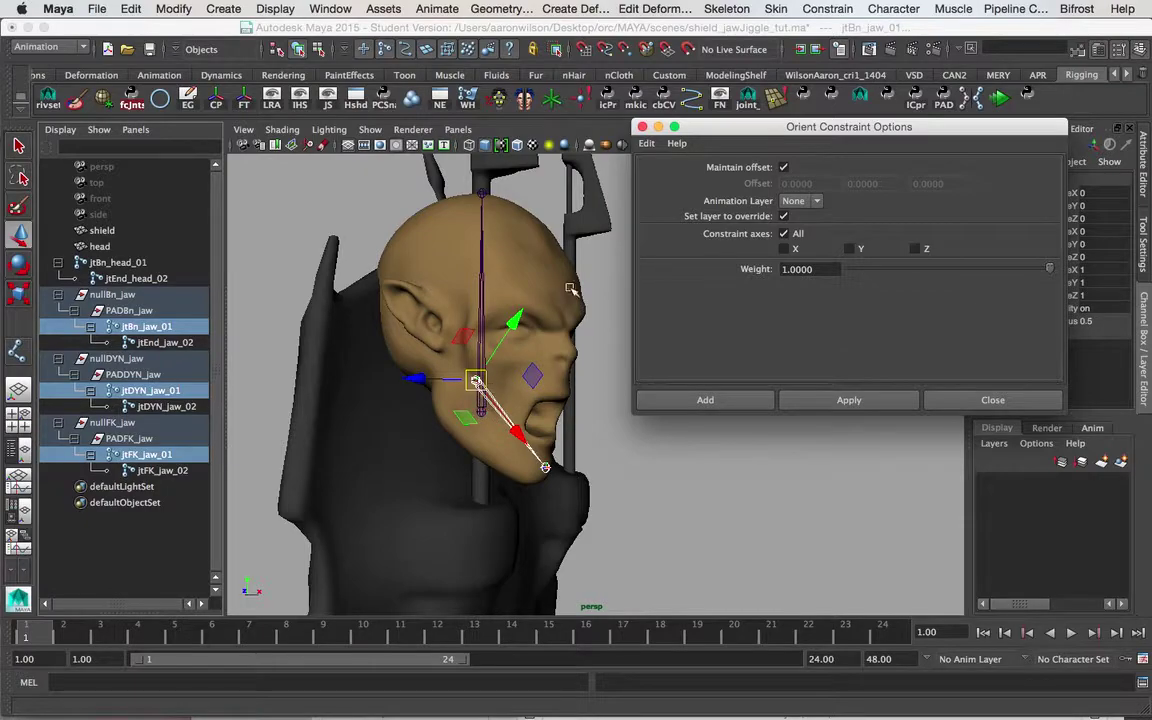
left_click(705, 400)
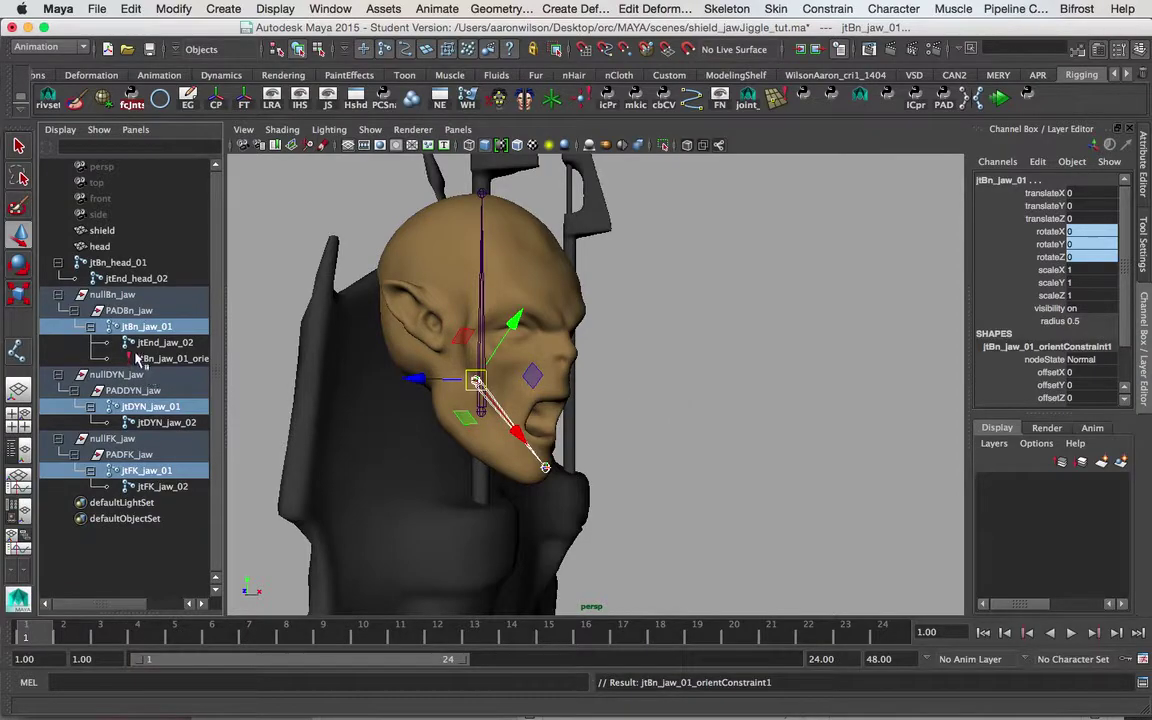
left_click_drag(205, 300, 241, 318)
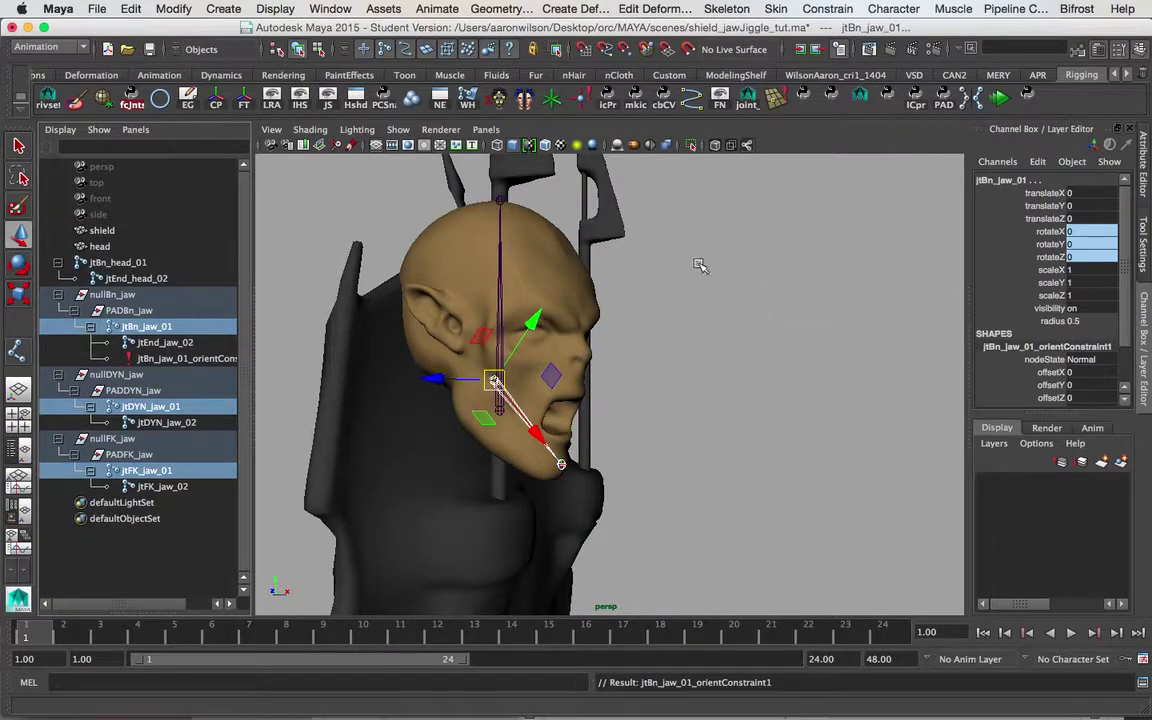
left_click(155, 486)
left_click(162, 422, "ctrl")
left_click(180, 343, "ctrl")
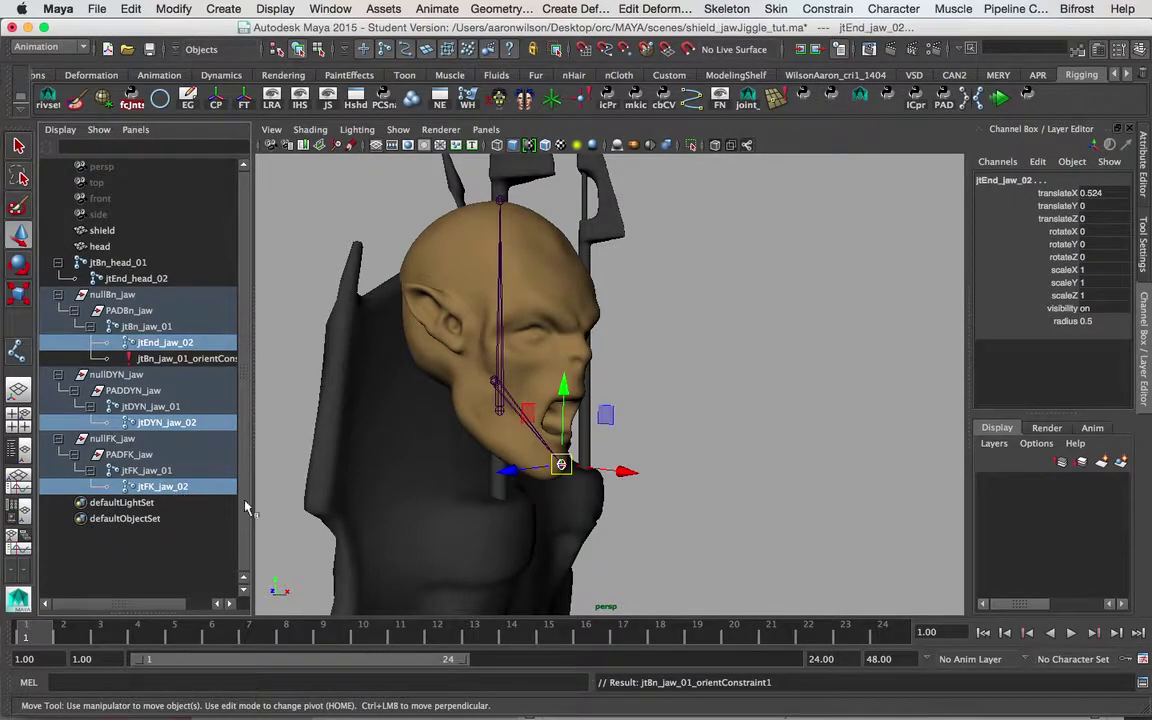
left_click(681, 347)
middle_click_drag(622, 463, 634, 431, "alt")
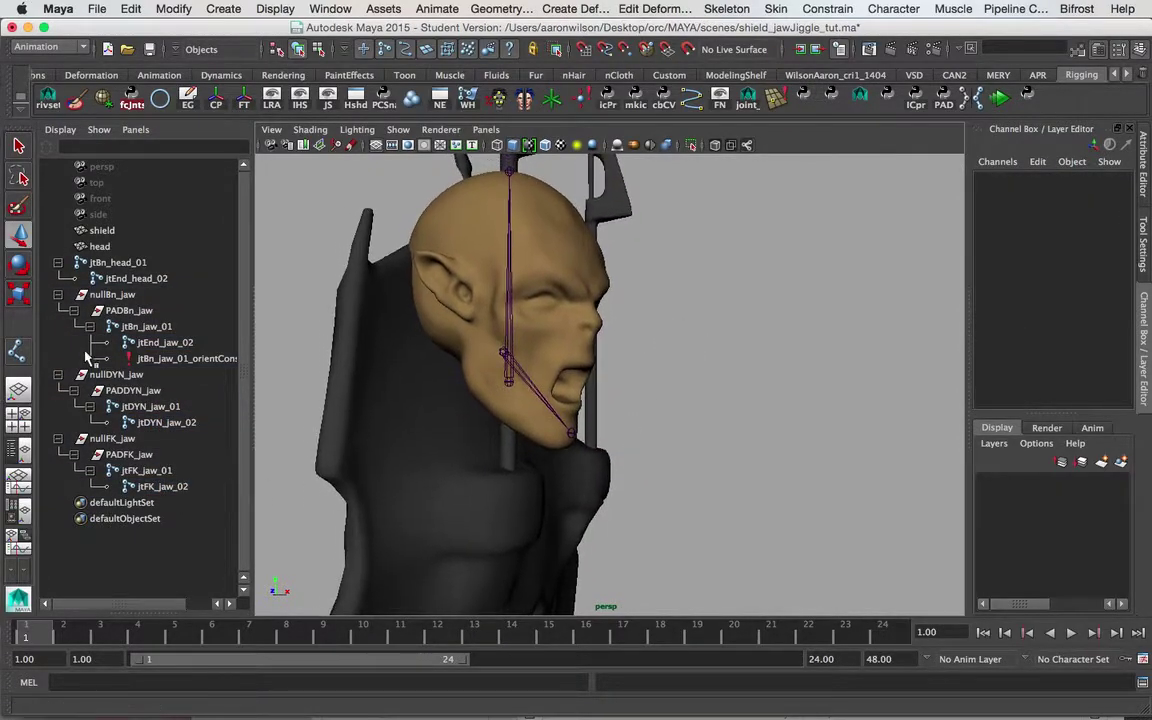
- Rotate jtFK_jaw_01 to about -48.6 in Z to test the orient constraint on the bind jaw joint
left_click(195, 358)
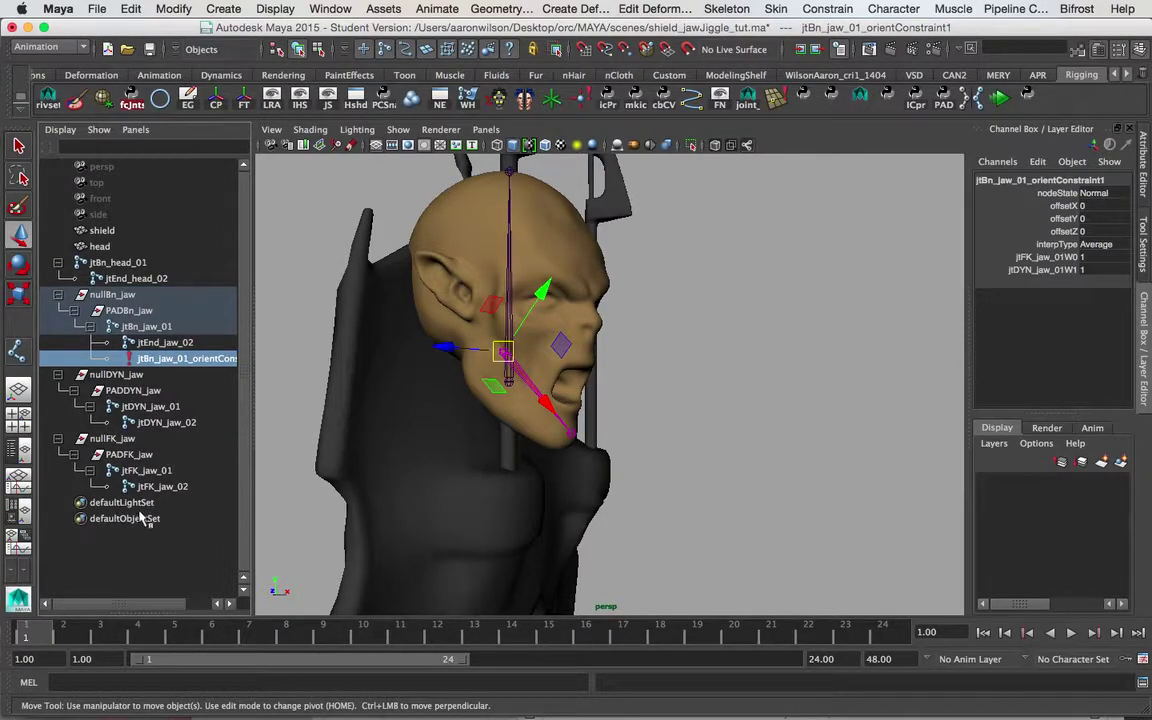
left_click(142, 470)
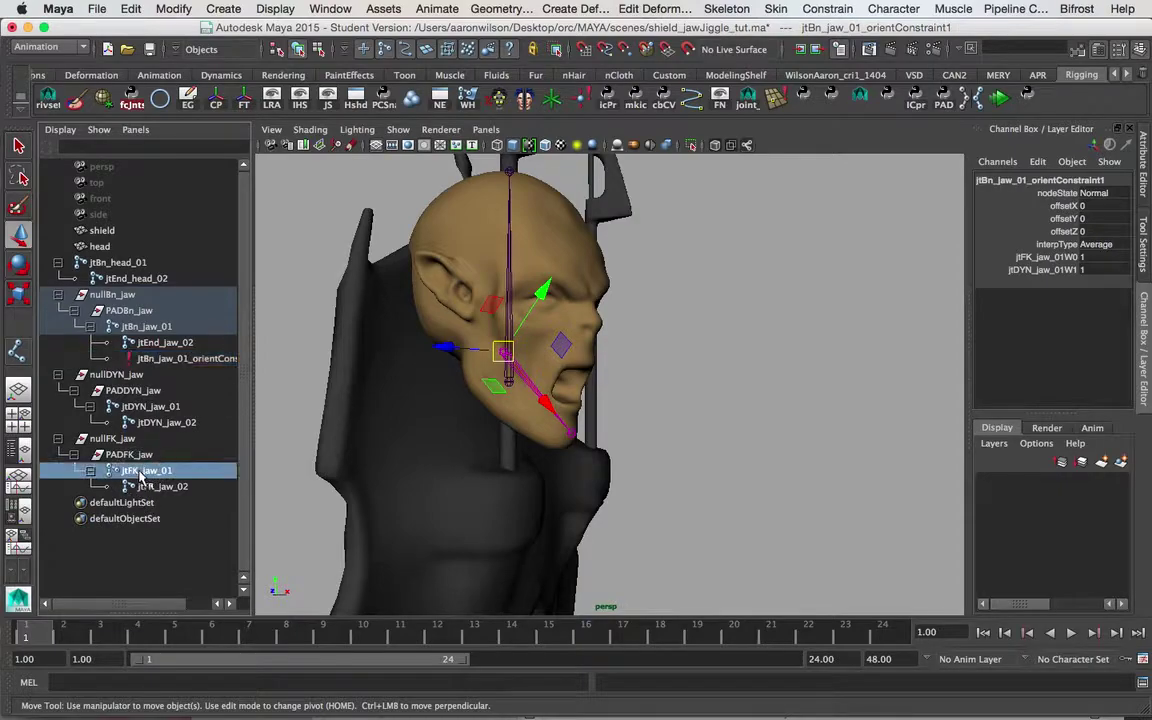
key("e")
left_click_drag(551, 330, 510, 386)
key("q")
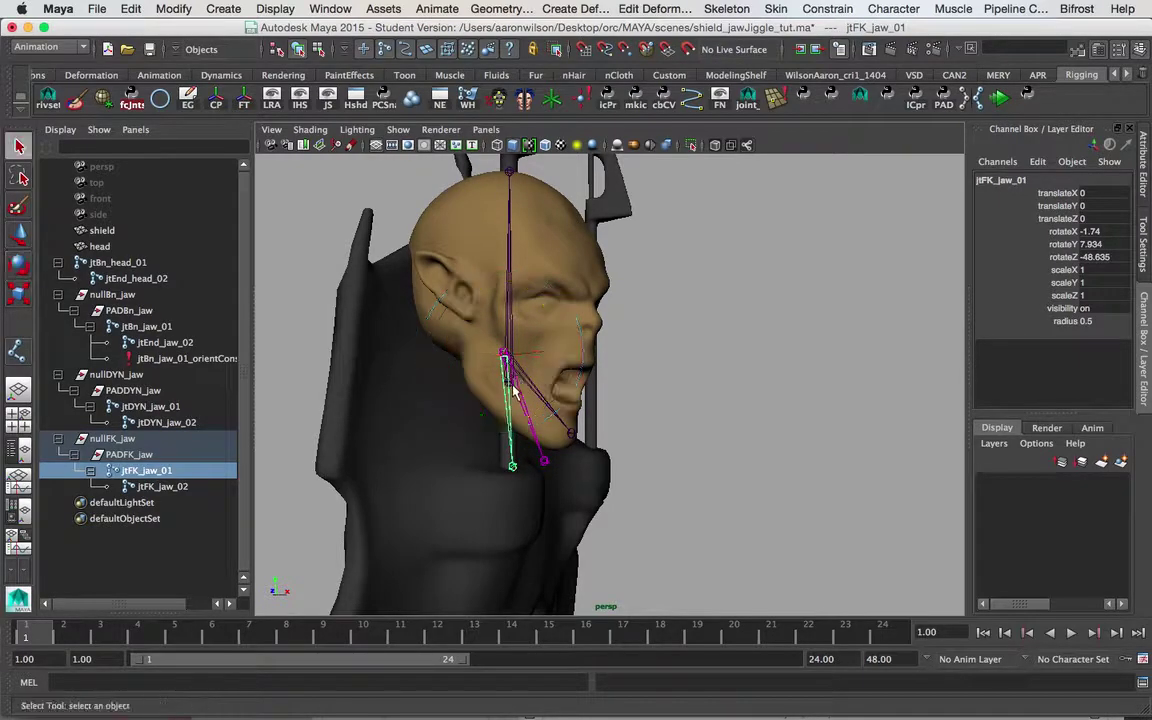
- Reset the X, Y and Z rotation of jtFK_jaw_01 to 0 and clear the selection
left_click(513, 390)
left_click(524, 400)
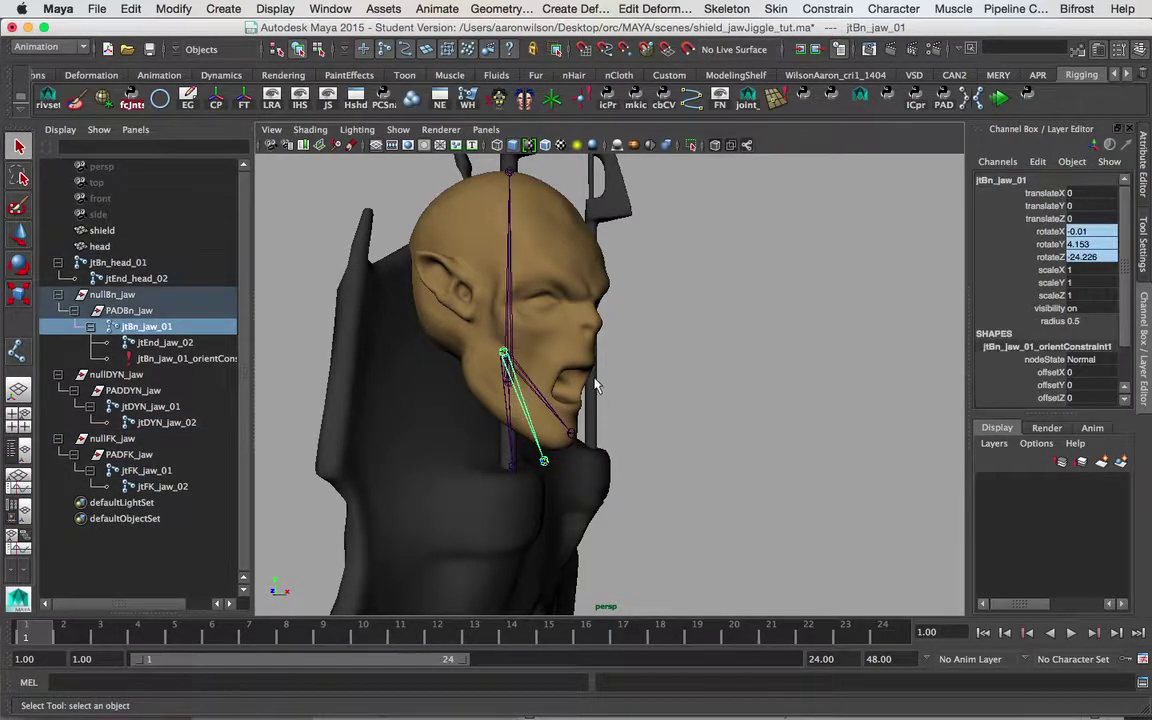
key("z")
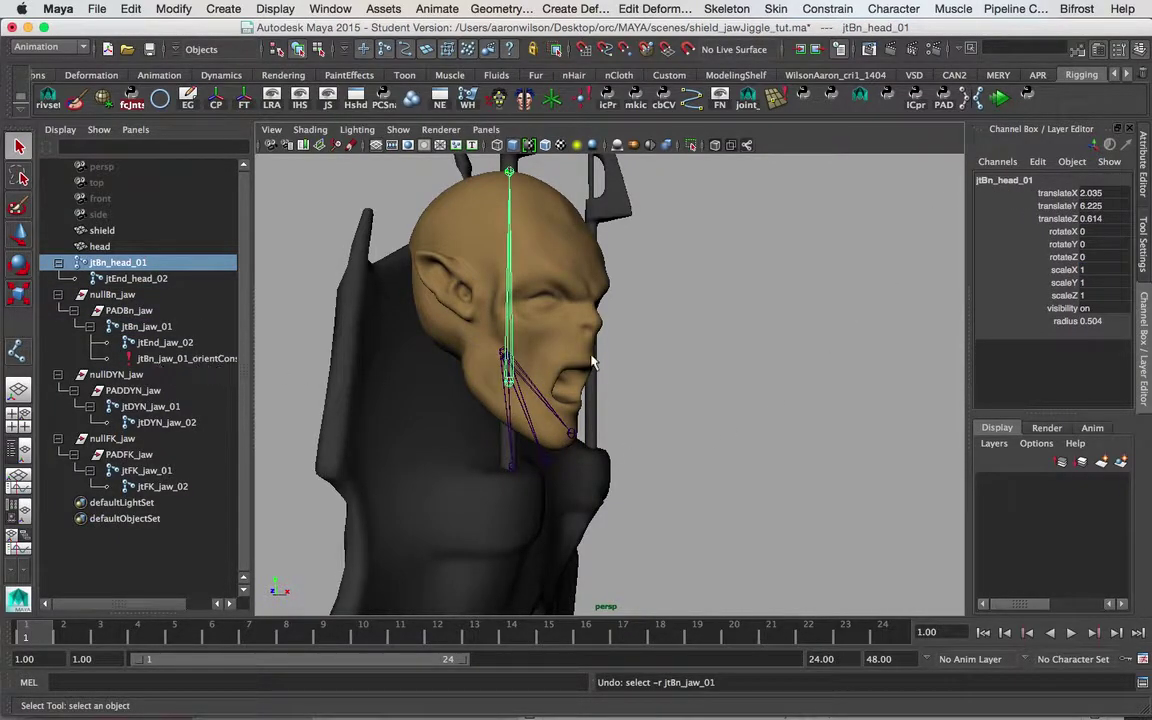
left_click(147, 470)
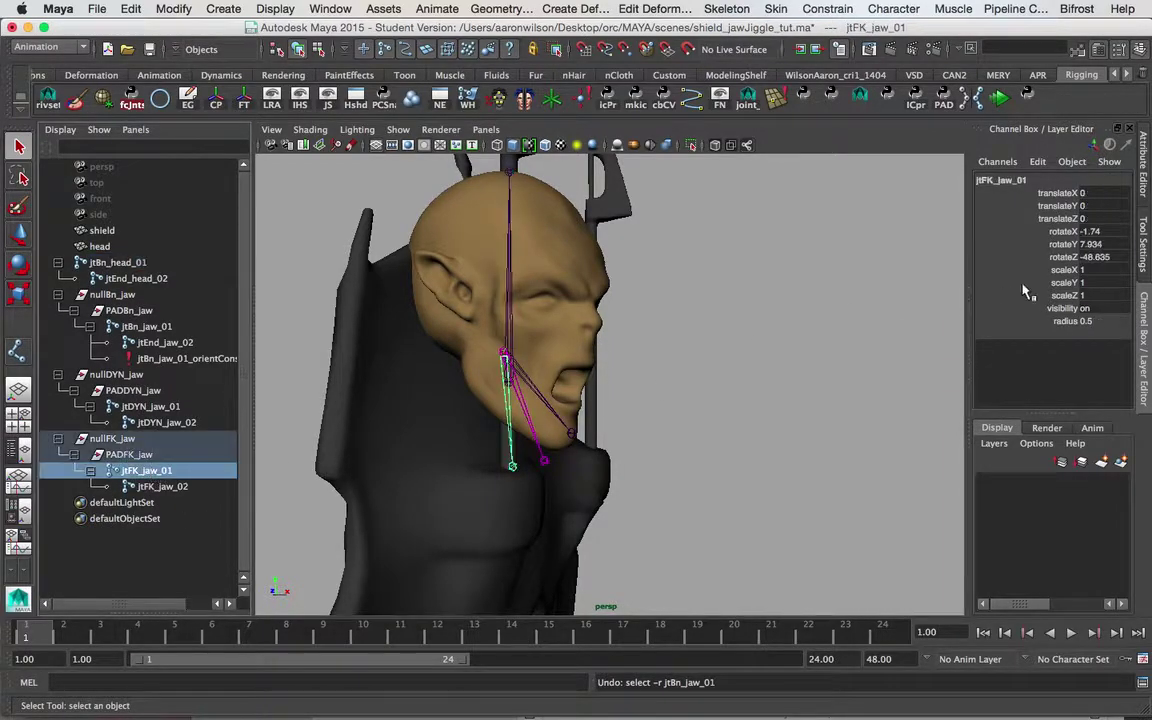
left_click_drag(1092, 231, 1104, 257)
type("0")
key("Return")
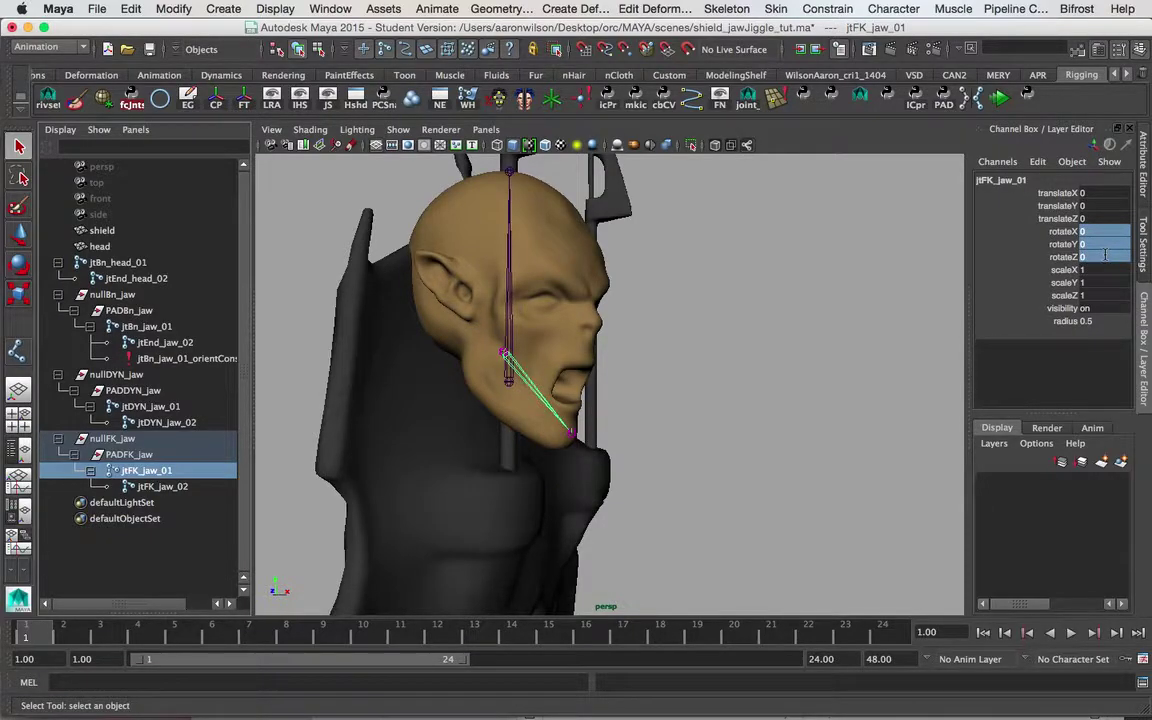
left_click(751, 370)
- Create a NURBS circle at the world origin and frame it together with the shield model
left_click_drag(761, 360, 676, 378, "alt")
left_click_drag(396, 365, 699, 341, "alt")
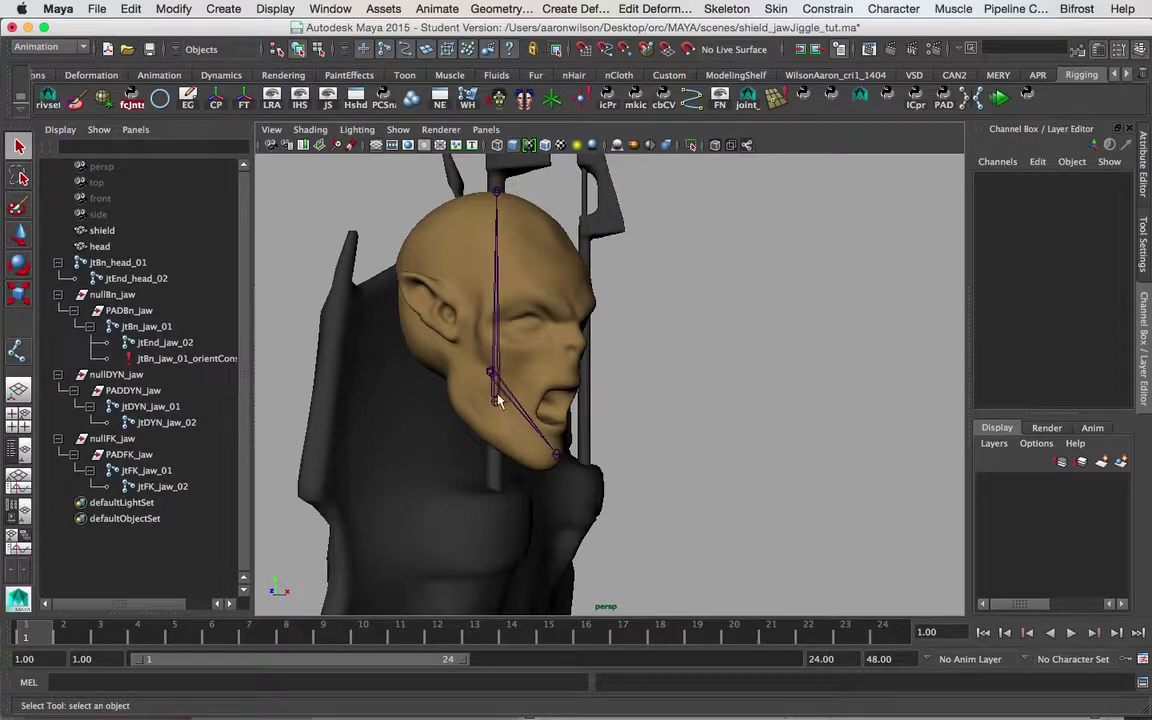
mouse_move(733, 387)
left_mouse_down("alt")
mouse_move(717, 378)
mouse_move(731, 366)
left_mouse_up("alt")
left_click_drag(603, 309, 666, 332, "alt")
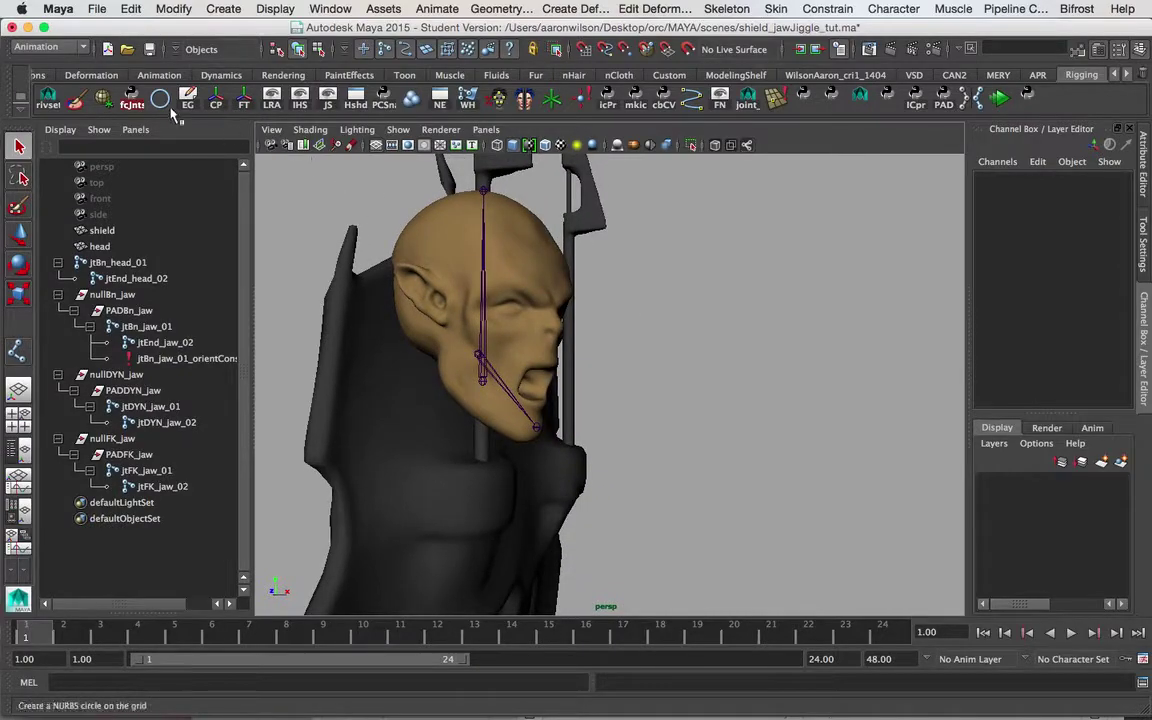
left_click(222, 9)
mouse_move(265, 38)
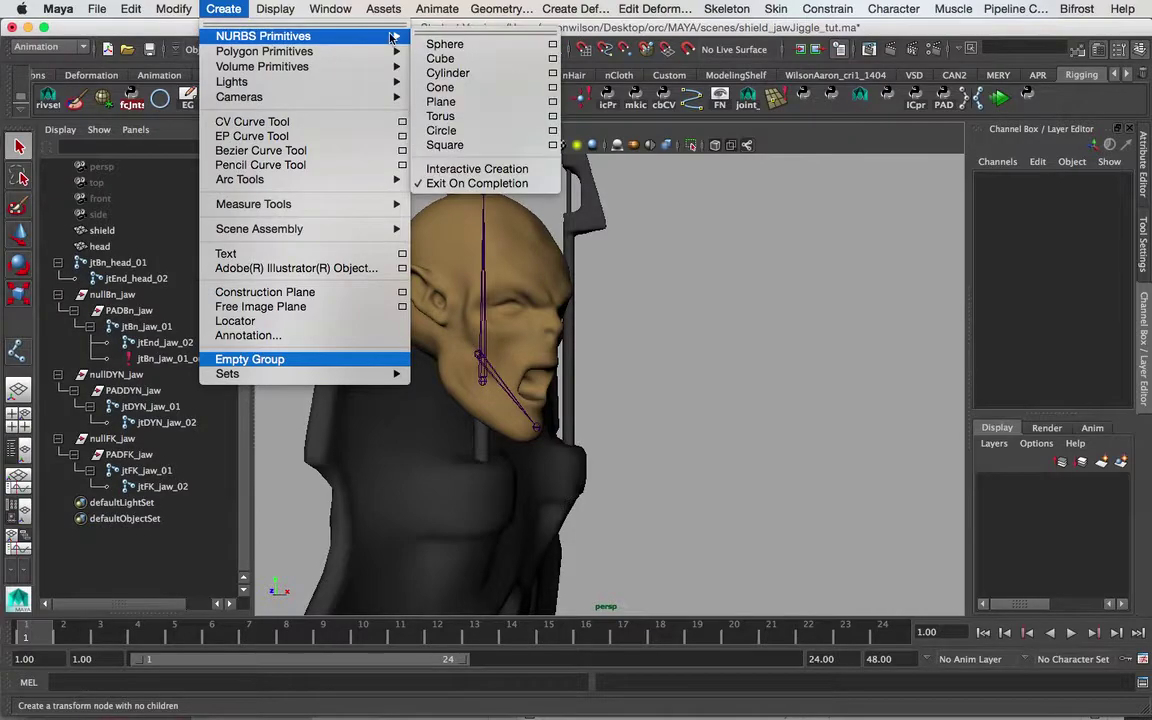
left_click(441, 130)
scroll(757, 369, "up", 2)
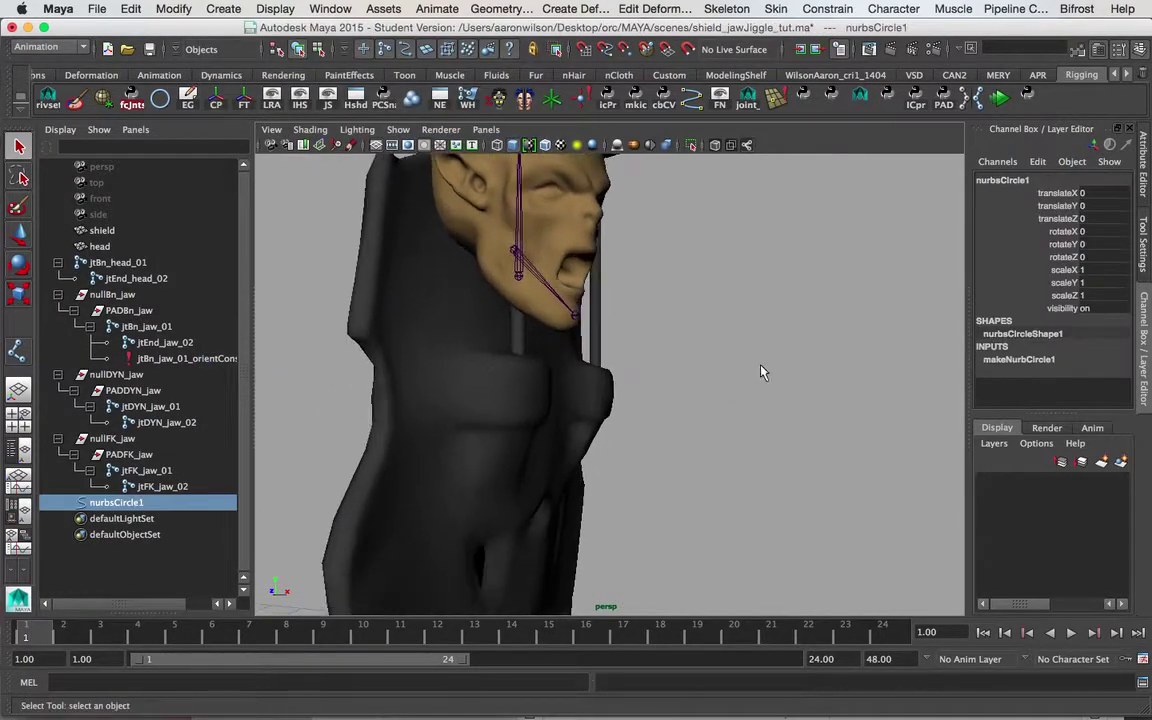
right_click_drag(757, 369, 206, 378, "alt")
middle_click_drag(500, 412, 507, 267, "alt")
left_click_drag(507, 268, 486, 340, "alt")
middle_click_drag(543, 317, 512, 348, "alt")
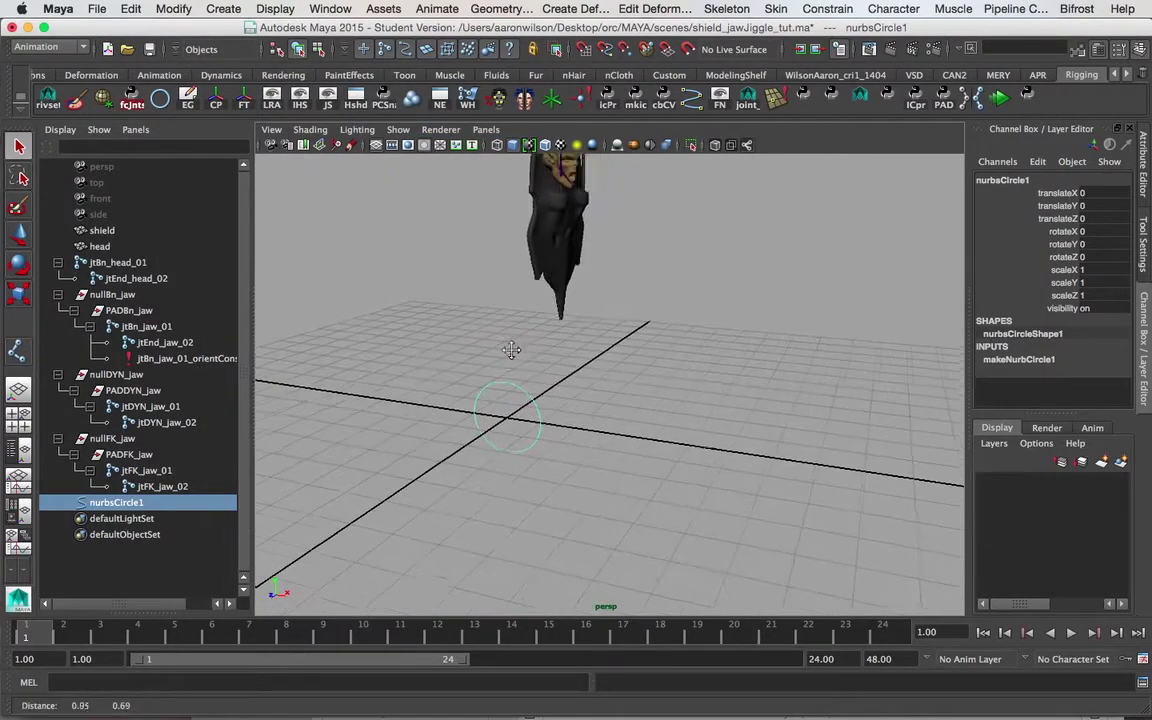
right_click_drag(632, 358, 577, 366, "alt")
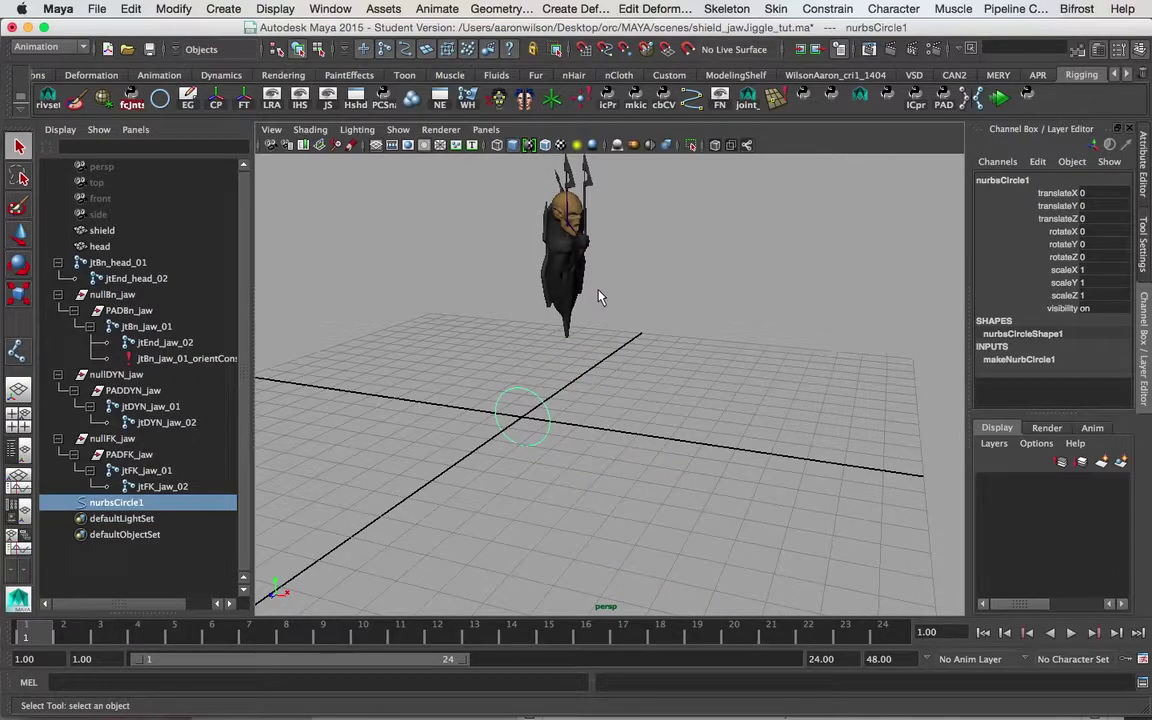
right_click_drag(599, 297, 703, 272, "alt")
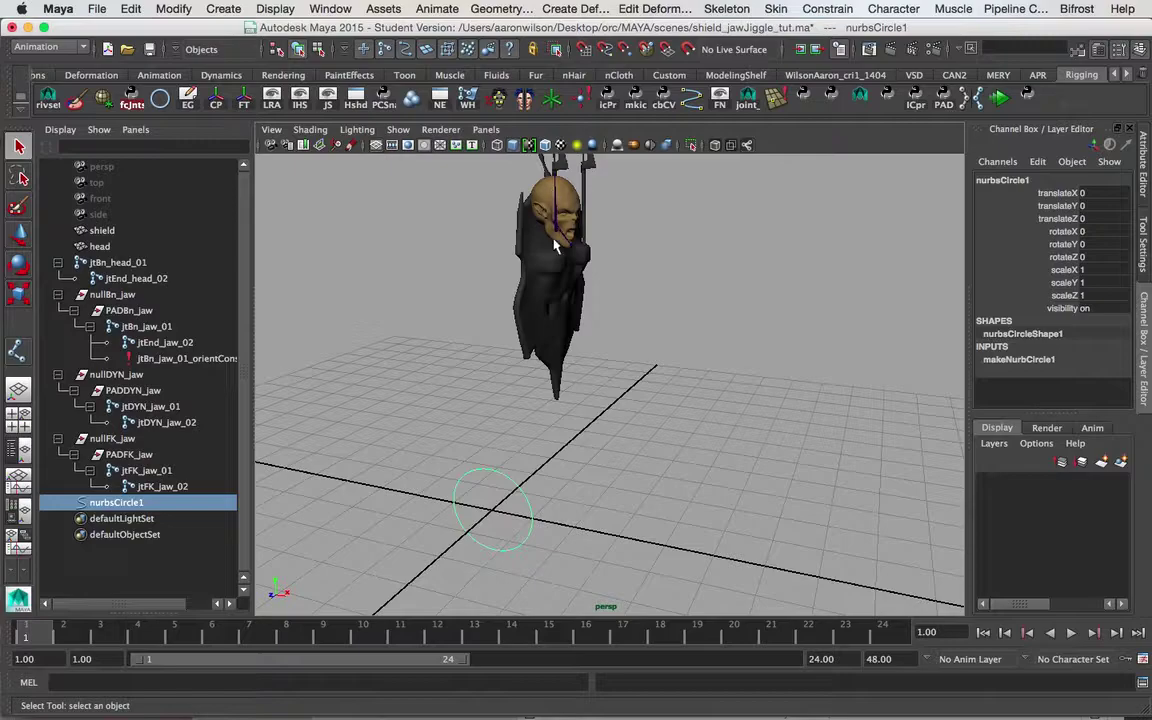
- Collapse the nullFK_jaw, nullDYN_jaw and nullBn_jaw hierarchies in the Outliner
left_click(57, 438)
left_click(57, 374)
left_click(57, 294)
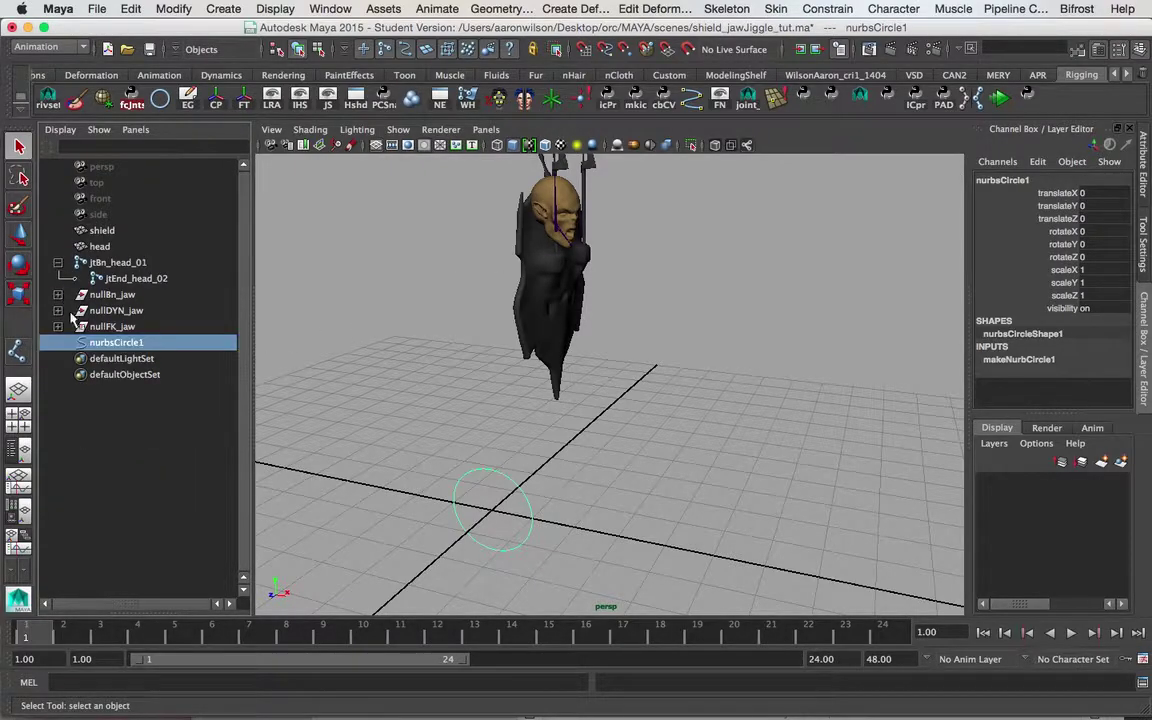
left_click(57, 294)
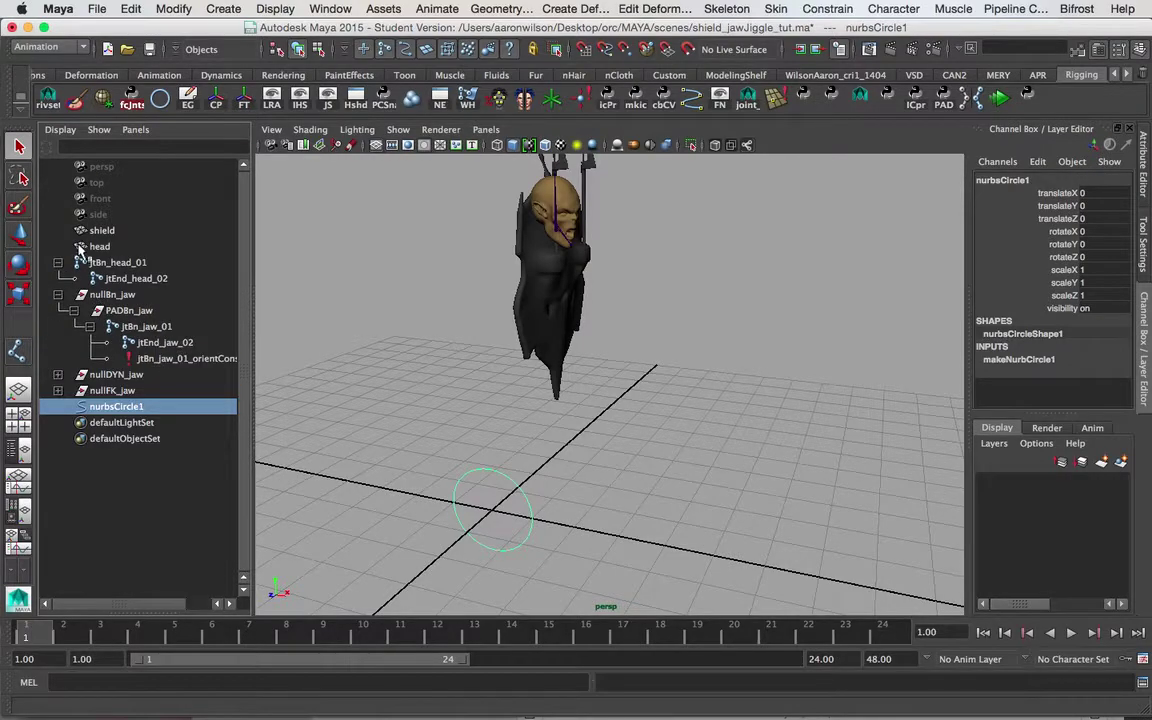
left_click(57, 294)
- Create an empty group and parent-constrain it to jtBn_head_01 without offset, on all translate and rotate axes with a weight of 1
left_click(105, 262)
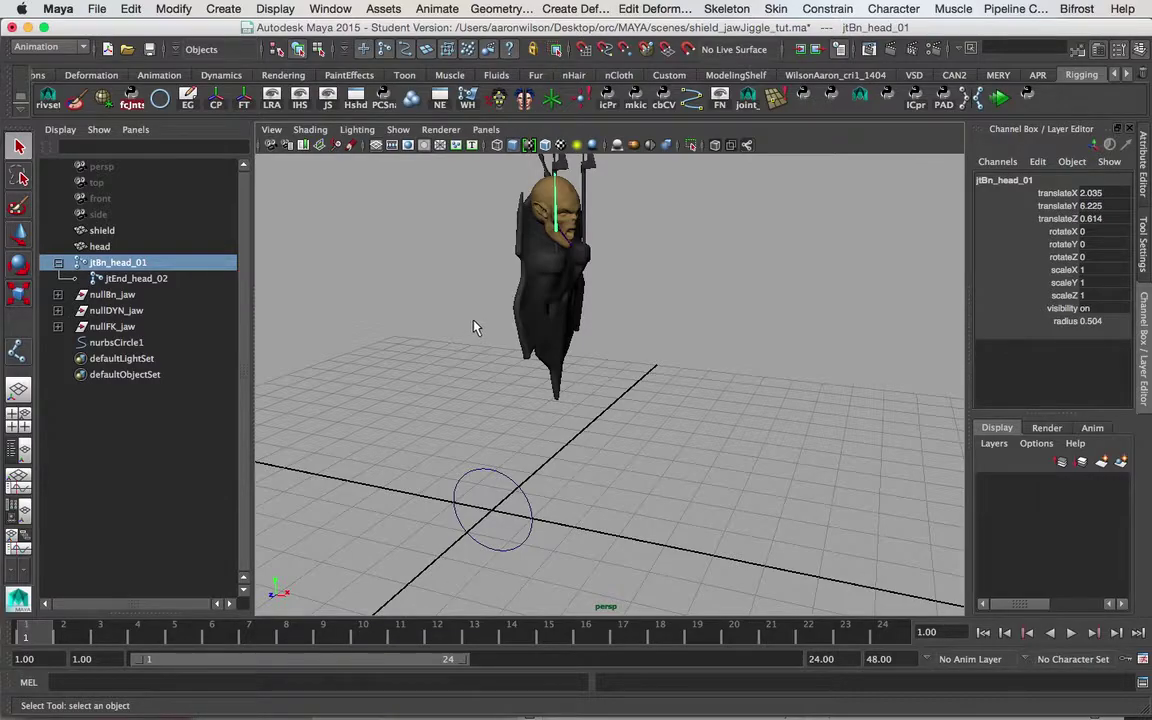
left_click(190, 101)
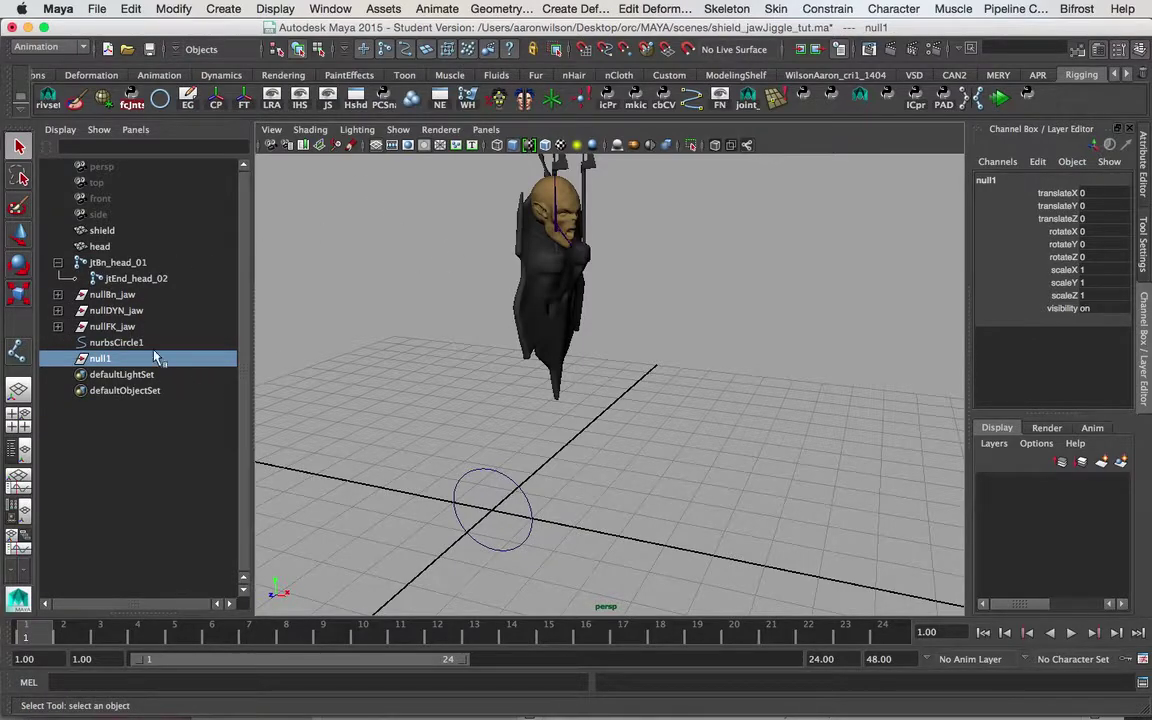
left_click(112, 262)
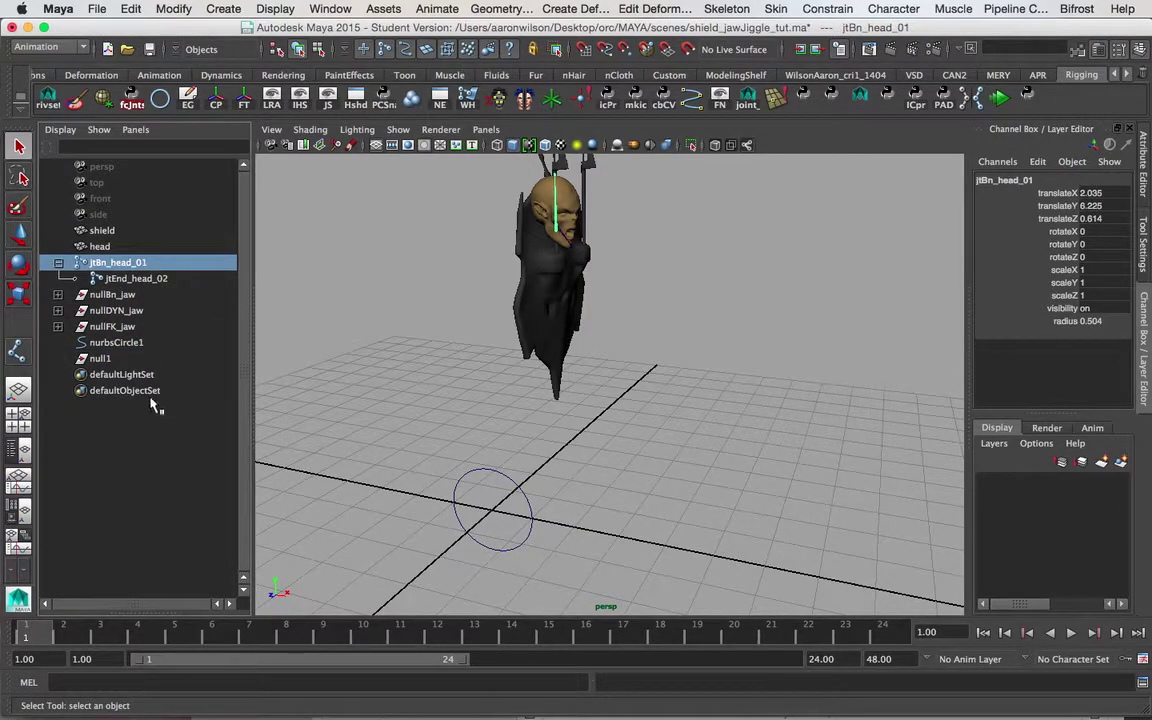
left_click(105, 358, "ctrl")
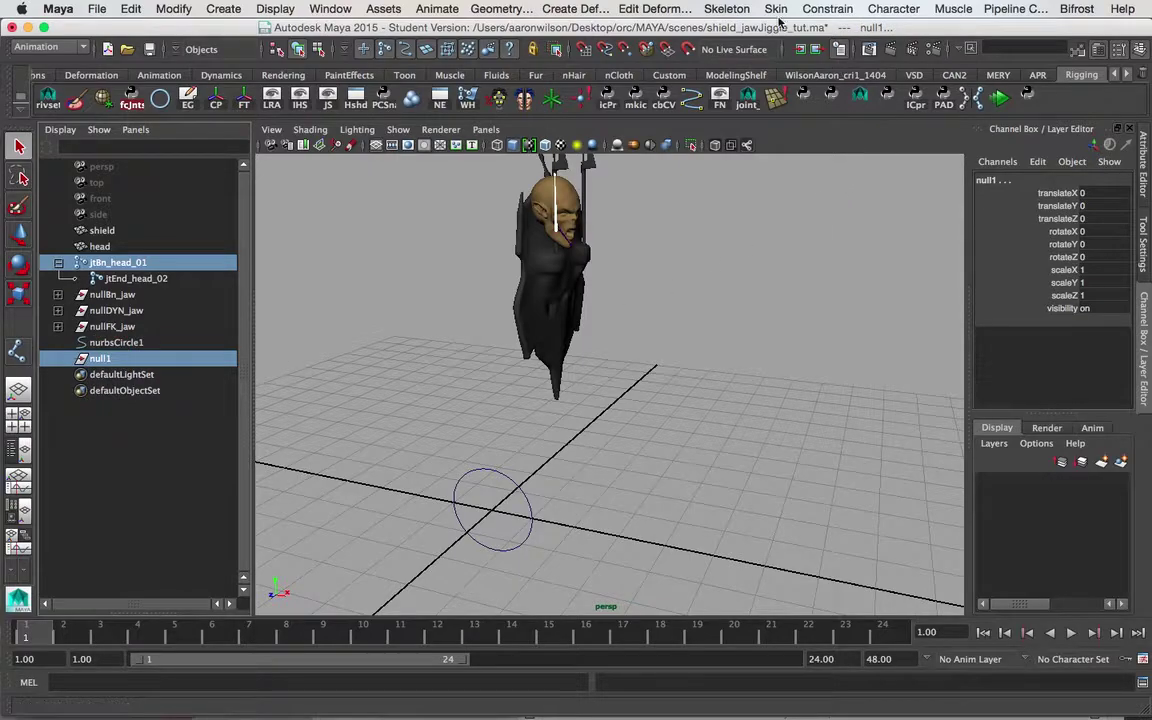
left_click(828, 9)
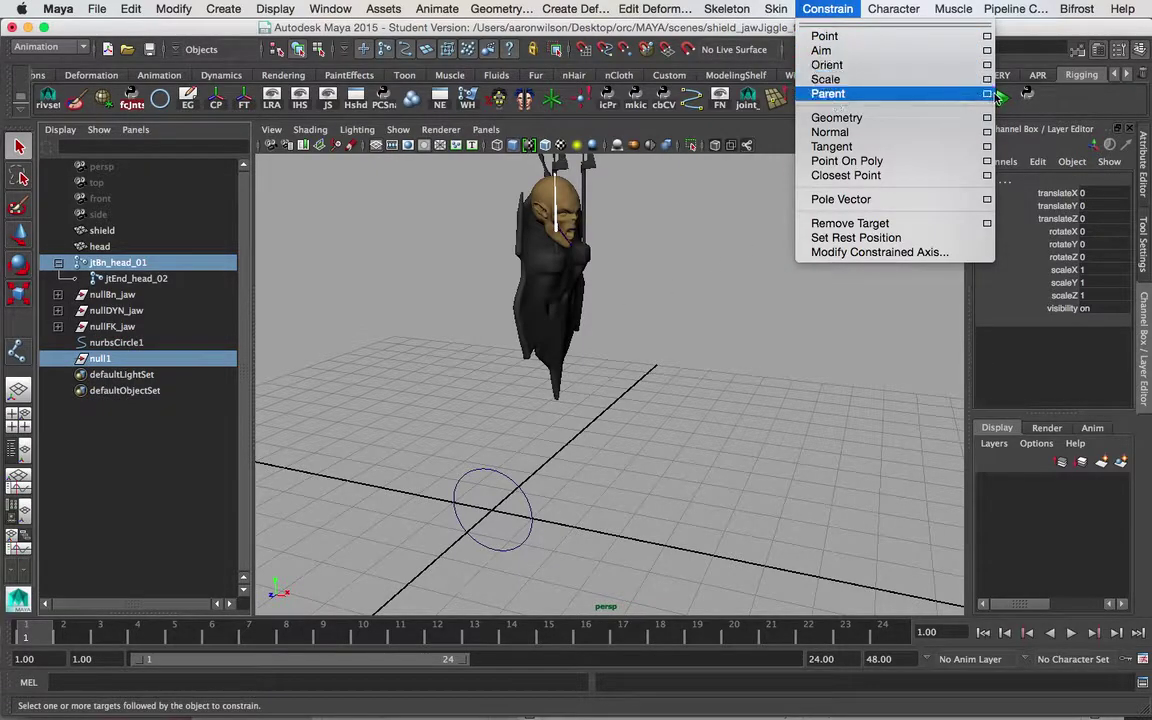
left_click(986, 93)
left_click(712, 399)
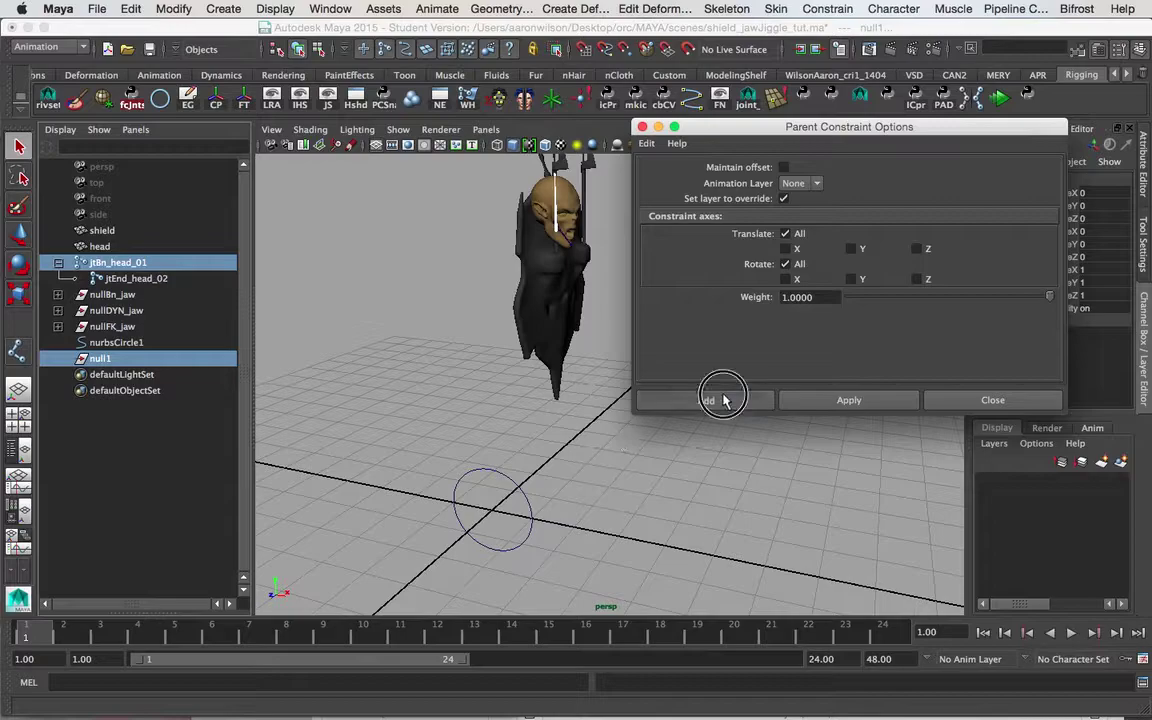
- Delete the parent constraint under the new null group and select the group to check its transforms
left_click(57, 358)
left_click(140, 375)
key("Delete")
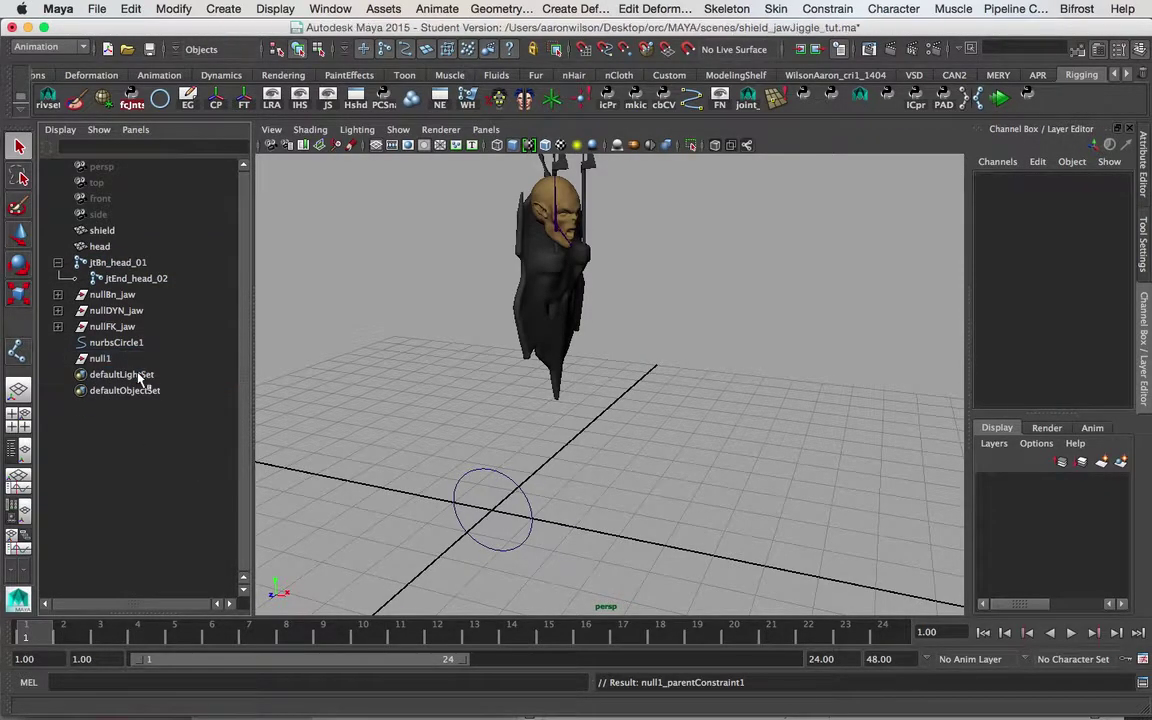
left_click(100, 360)
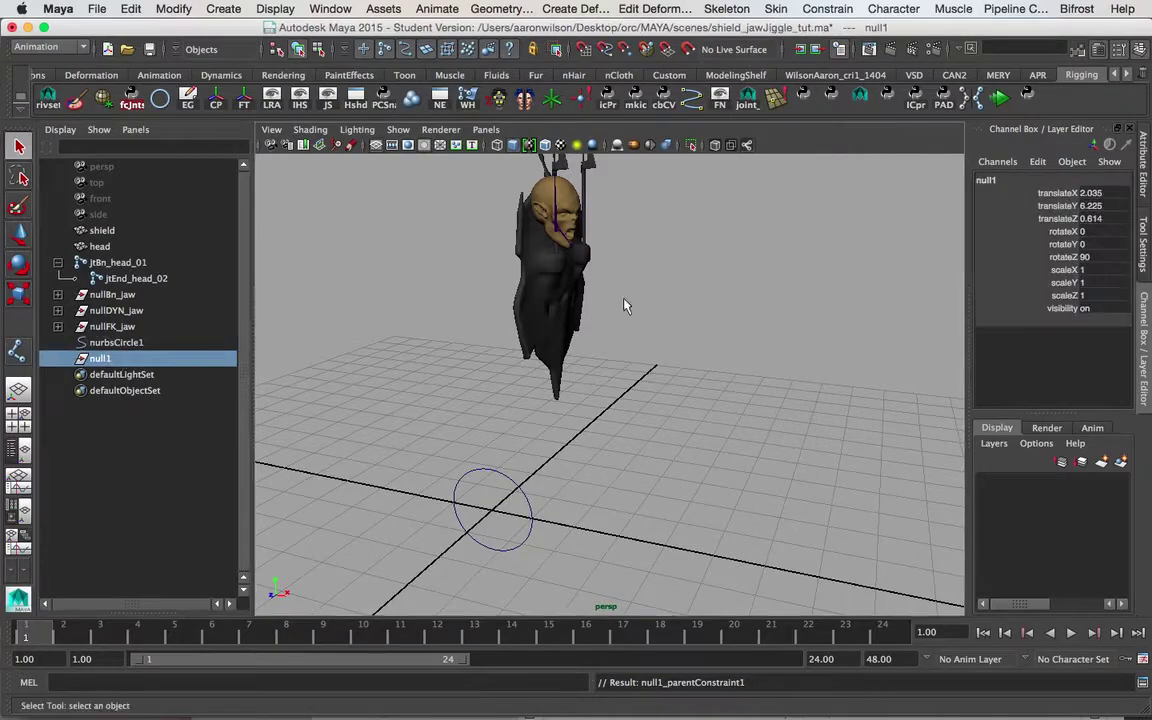
left_click_drag(587, 250, 460, 337, "alt")
- Rename the new null group as pad_head_01, reusing the name copied from jtBn_head_01
left_click(125, 262)
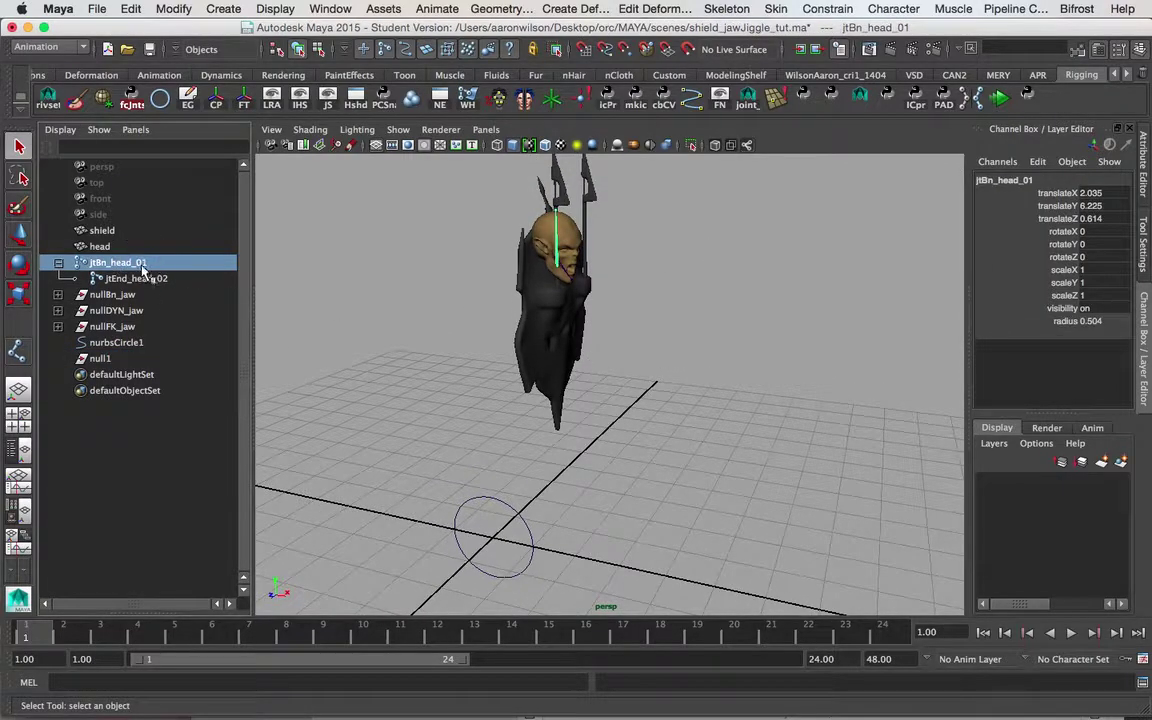
double_click(122, 262)
key("super+c")
double_click(106, 360)
key("super+v")
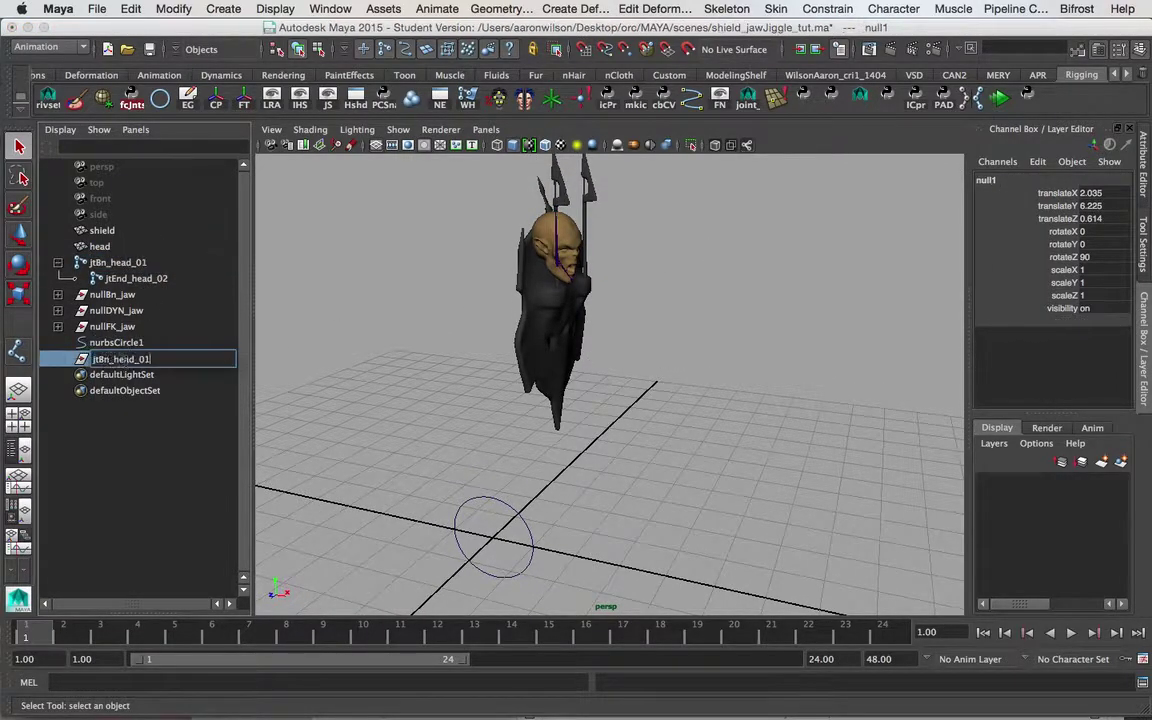
left_click_drag(112, 358, 92, 326)
type("pad")
key("Return")
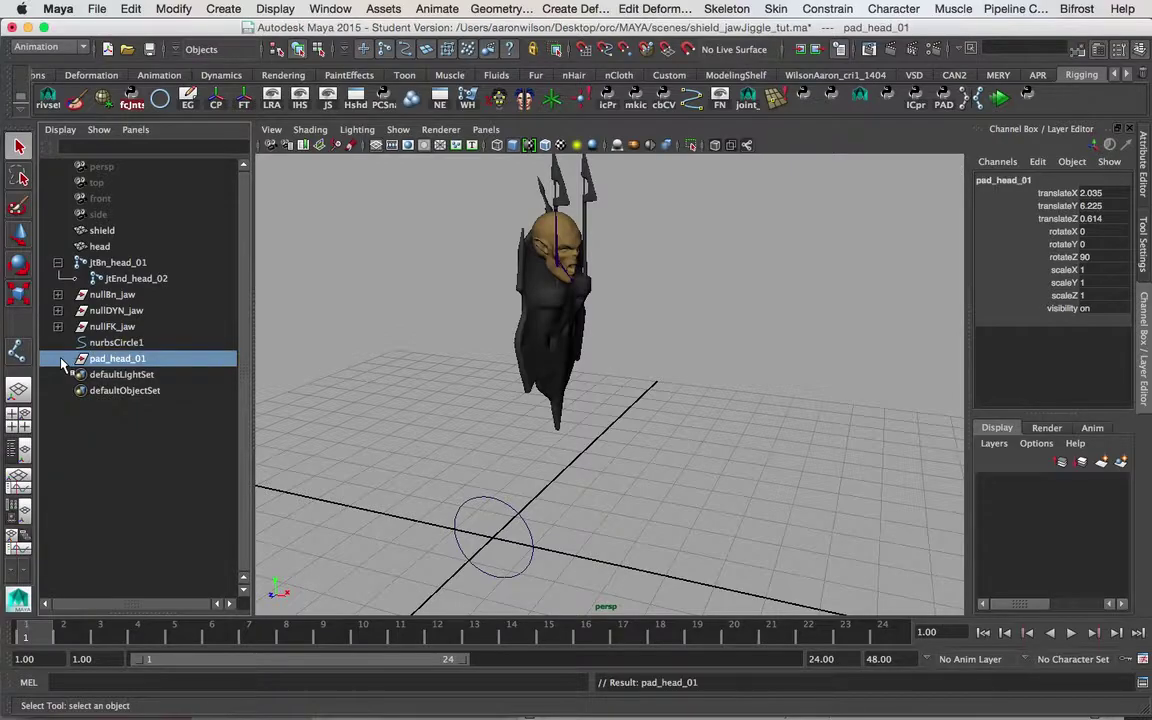
- Duplicate the pad_head_01 group and rename the copy as null_head
key("ctrl+d")
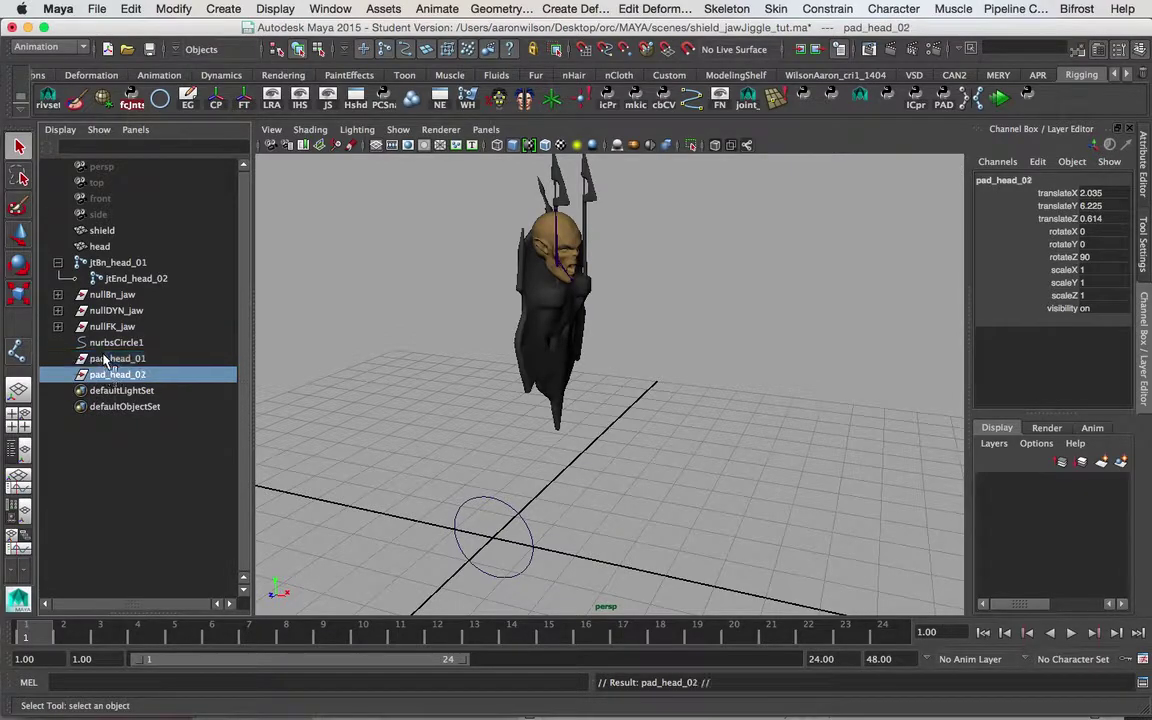
left_click_drag(109, 375, 4, 367)
type("null_head")
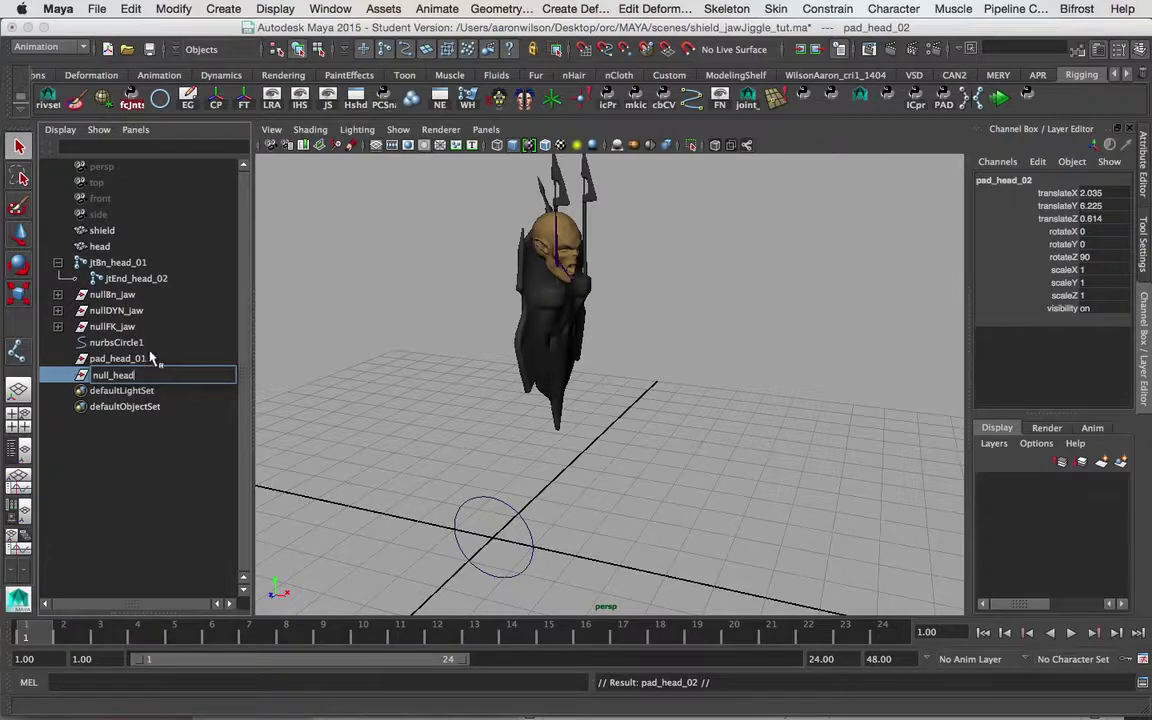
- Rename pad_head_01 as pad_head, parent it under null_head and expand the group
left_click(152, 358)
double_click(140, 358)
left_click_drag(150, 358, 138, 358)
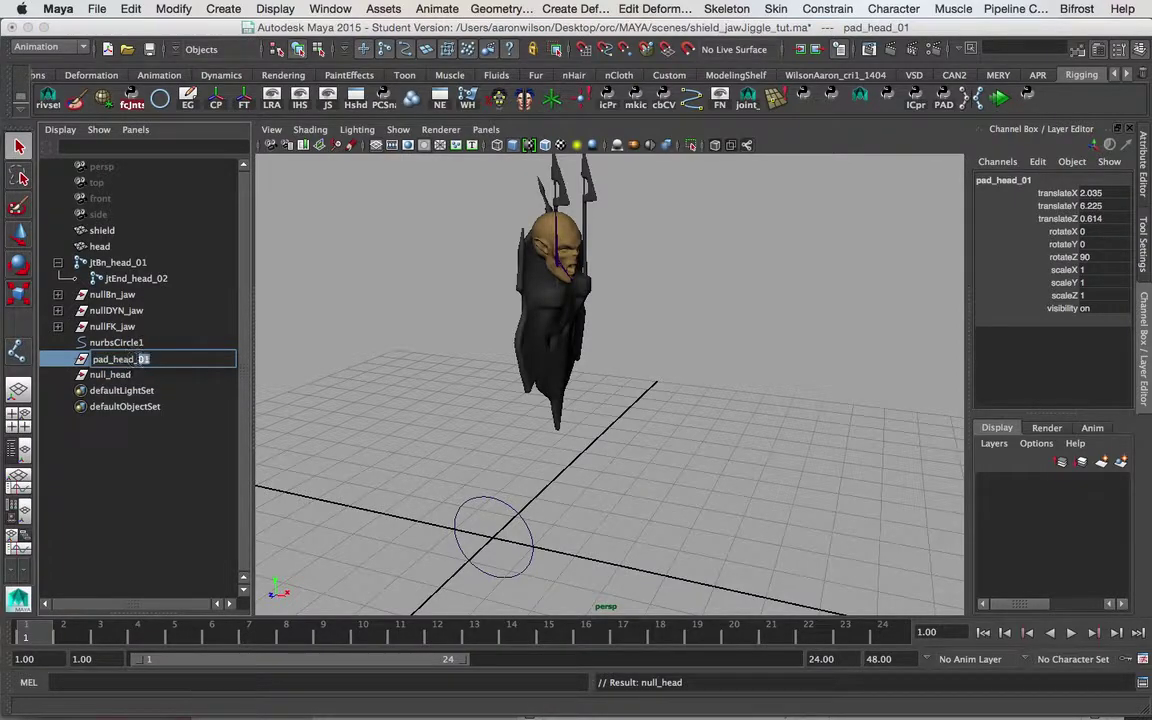
key("Return")
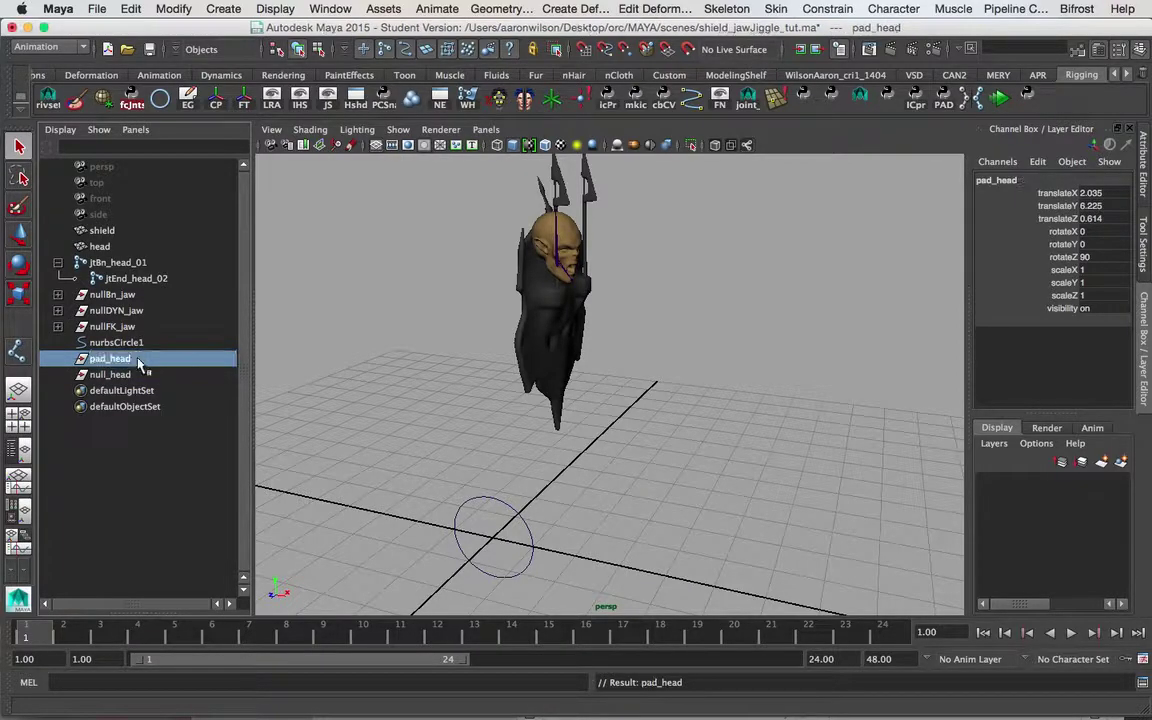
mouse_move(107, 358)
middle_mouse_down()
mouse_move(95, 371)
mouse_move(108, 375)
mouse_move(90, 357)
mouse_move(98, 372)
middle_mouse_up()
left_click(57, 358)
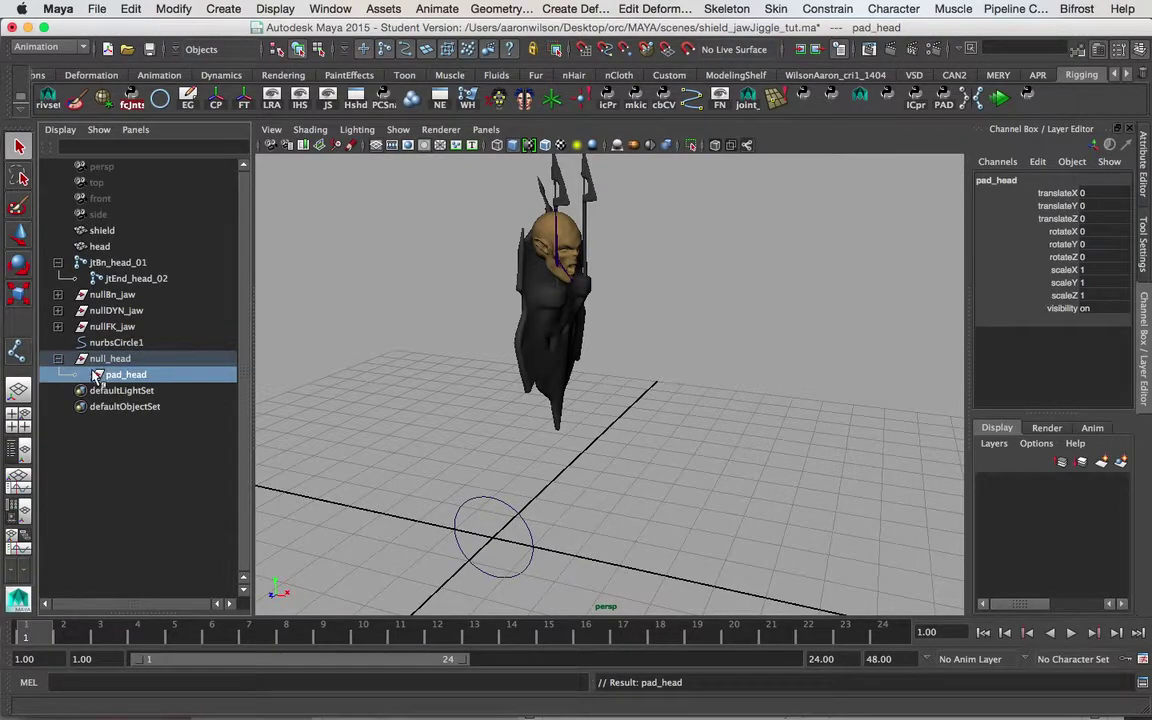
- Parent jtBn_head_01 under the pad_head group and expand the hierarchy down to jtEnd_head_02
left_click(96, 262)
middle_click_drag(96, 262, 108, 377)
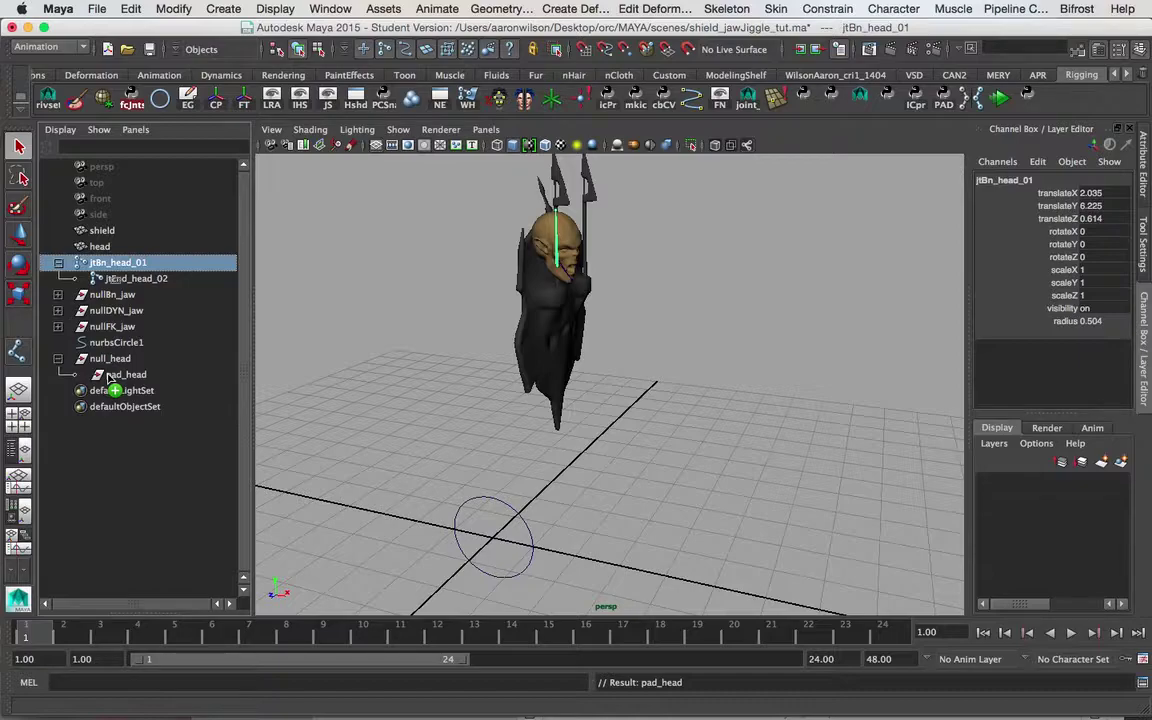
middle_click_drag(110, 377, 112, 376)
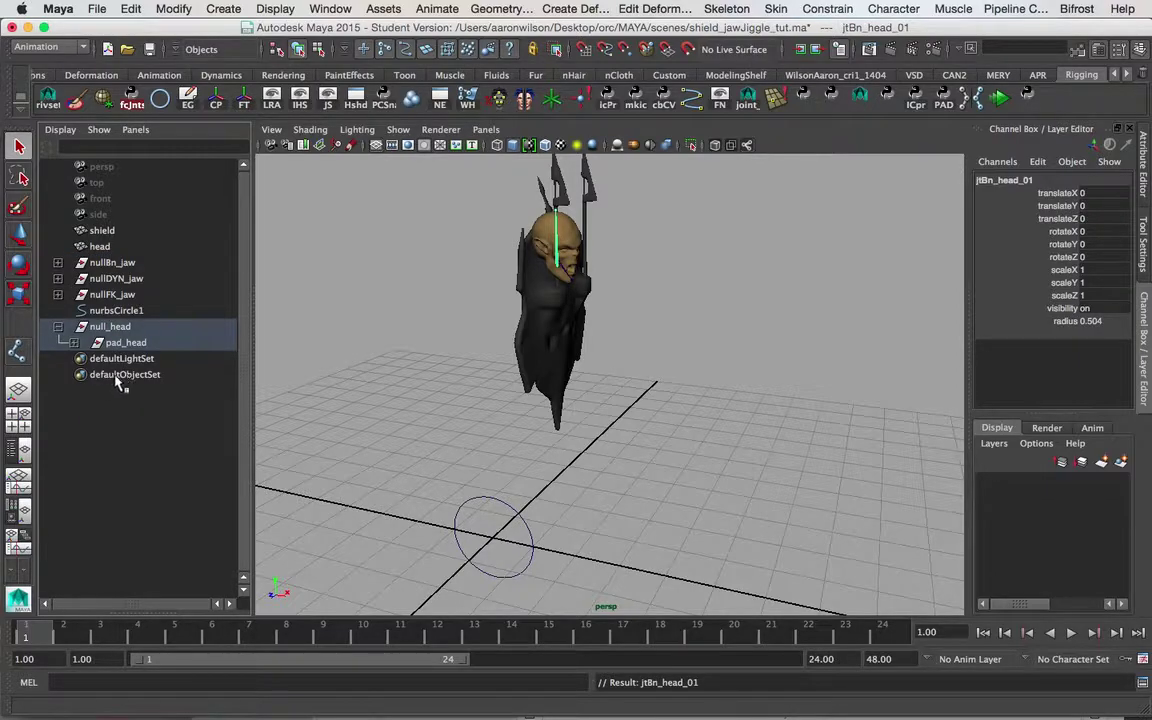
left_click(73, 342)
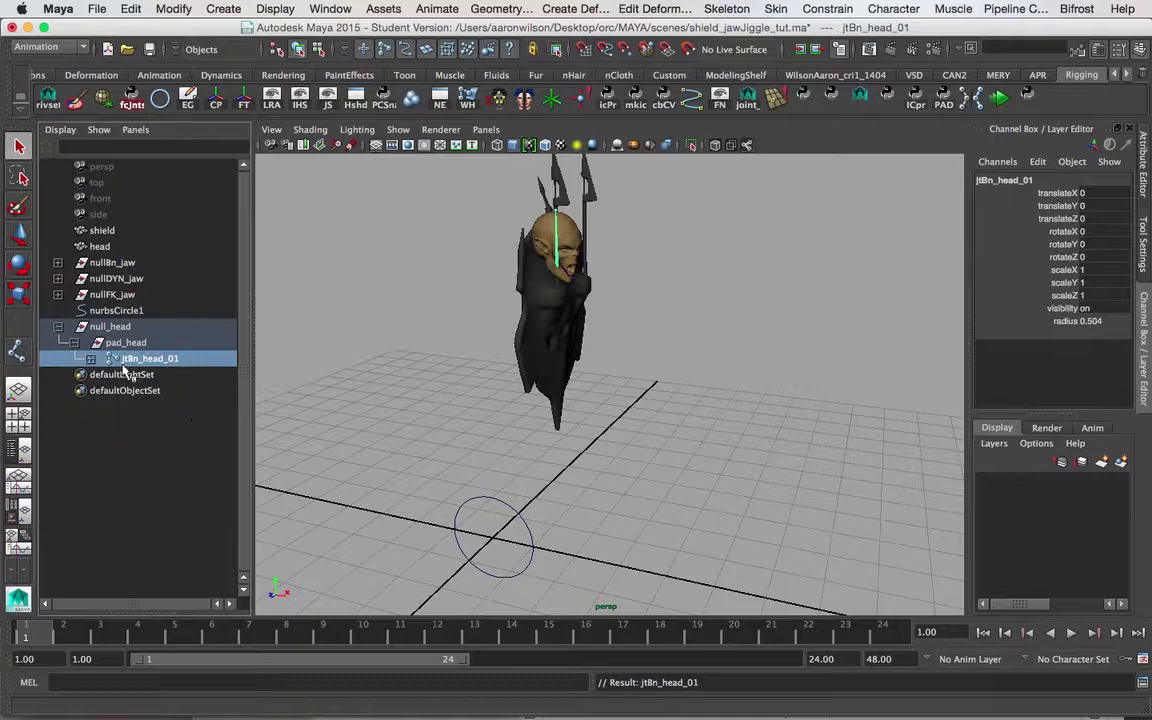
left_click(90, 358)
- Walk the selection up from jtBn_head_01 to the null_head group to review the head hierarchy
left_click_drag(558, 410, 695, 228, "alt")
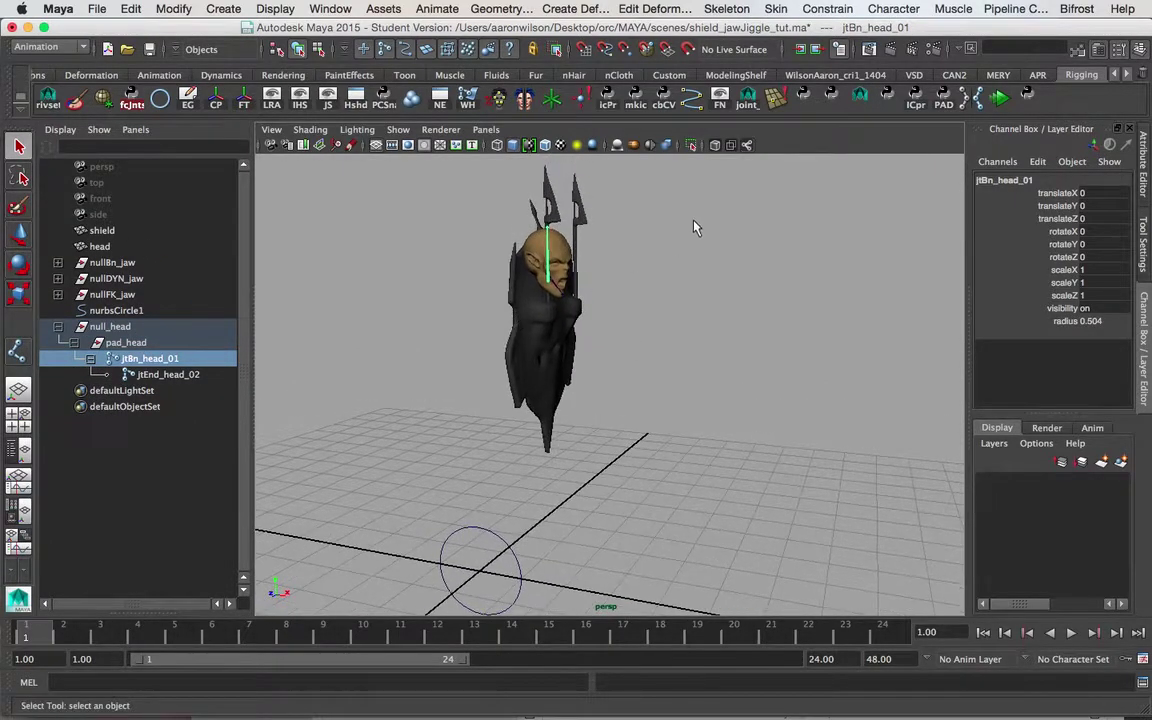
left_click_drag(567, 389, 540, 390, "alt")
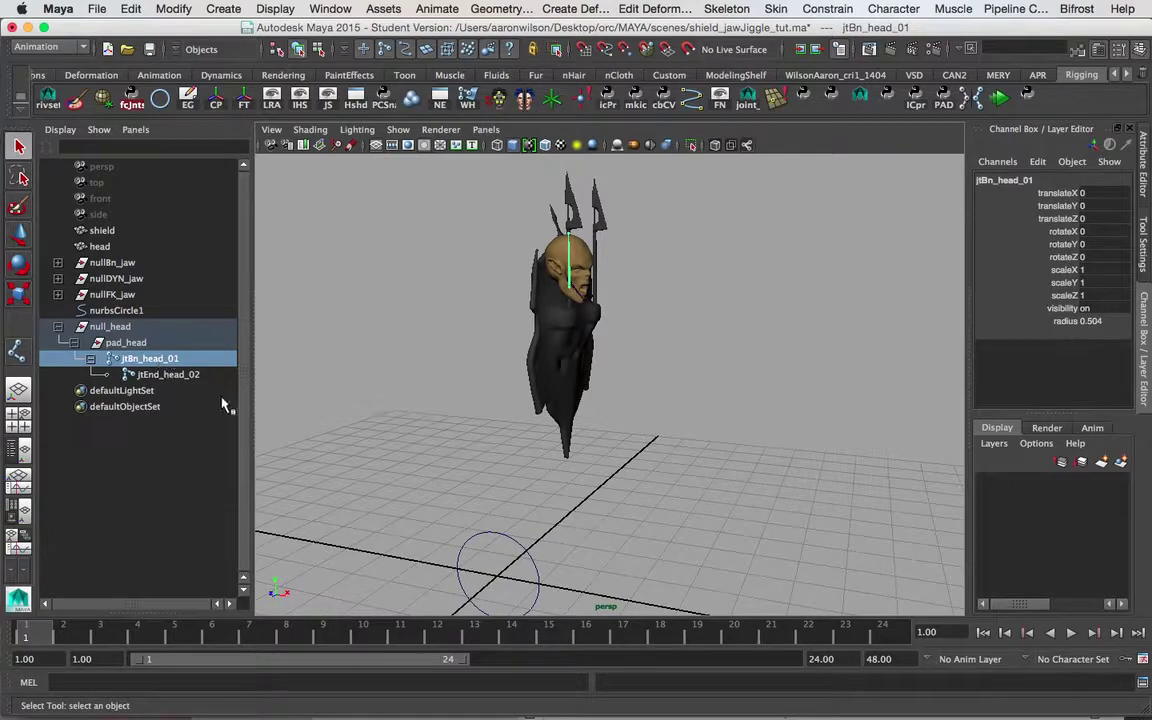
key("Up")
key("Up")
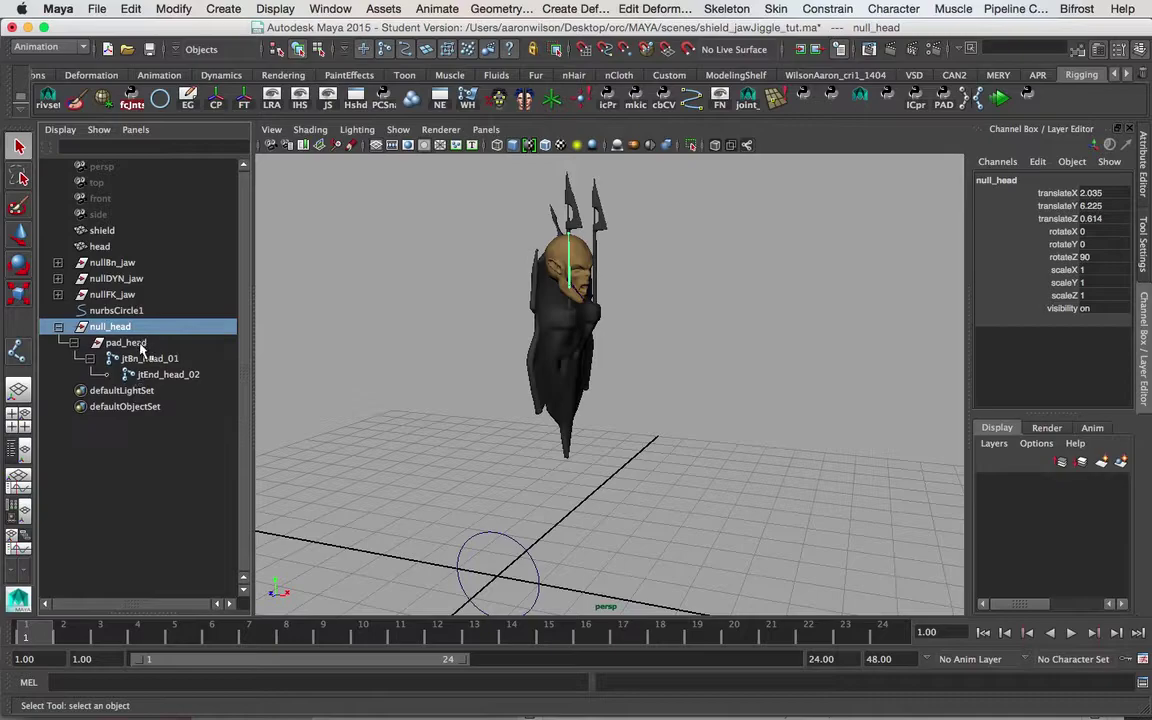
- Walk the selection down from null_head through pad_head to jtBn_head_01 to check each node's channel values
key("Down")
key("Up")
key("Down")
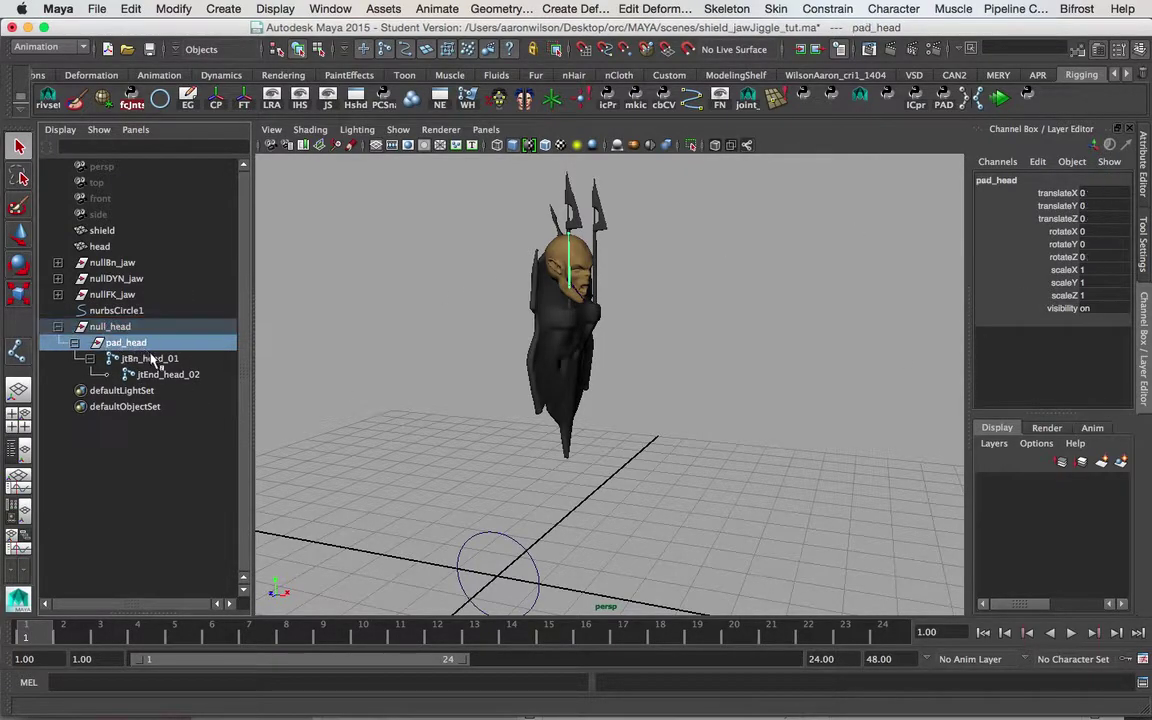
key("Down")
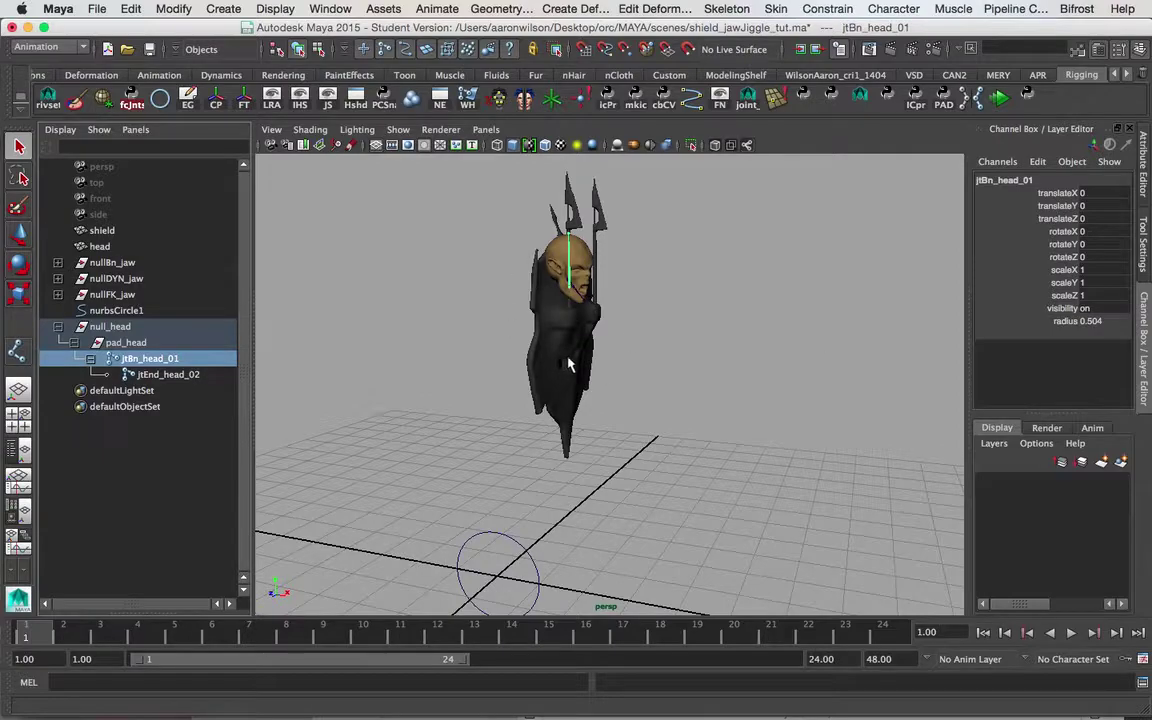
- Rename the nurbsCircle1 curve at the origin as head_icon
middle_click_drag(535, 422, 524, 367, "alt")
left_click_drag(459, 446, 499, 506)
double_click(160, 313)
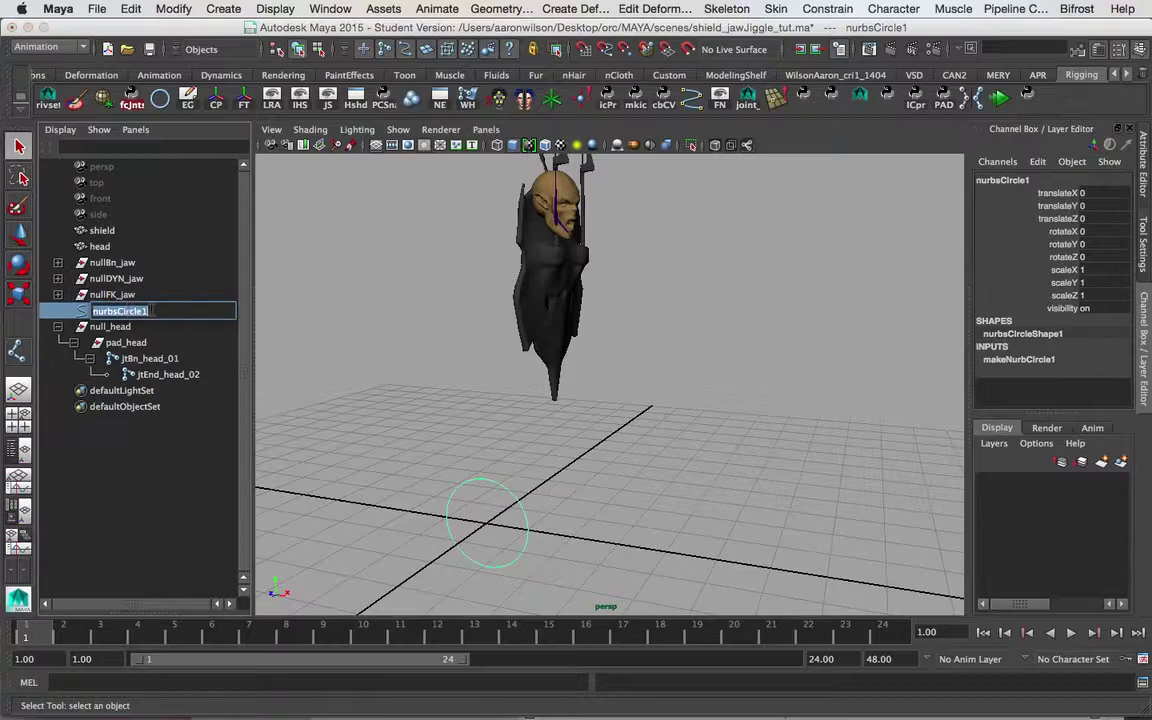
type("head_icon")
key("Return")
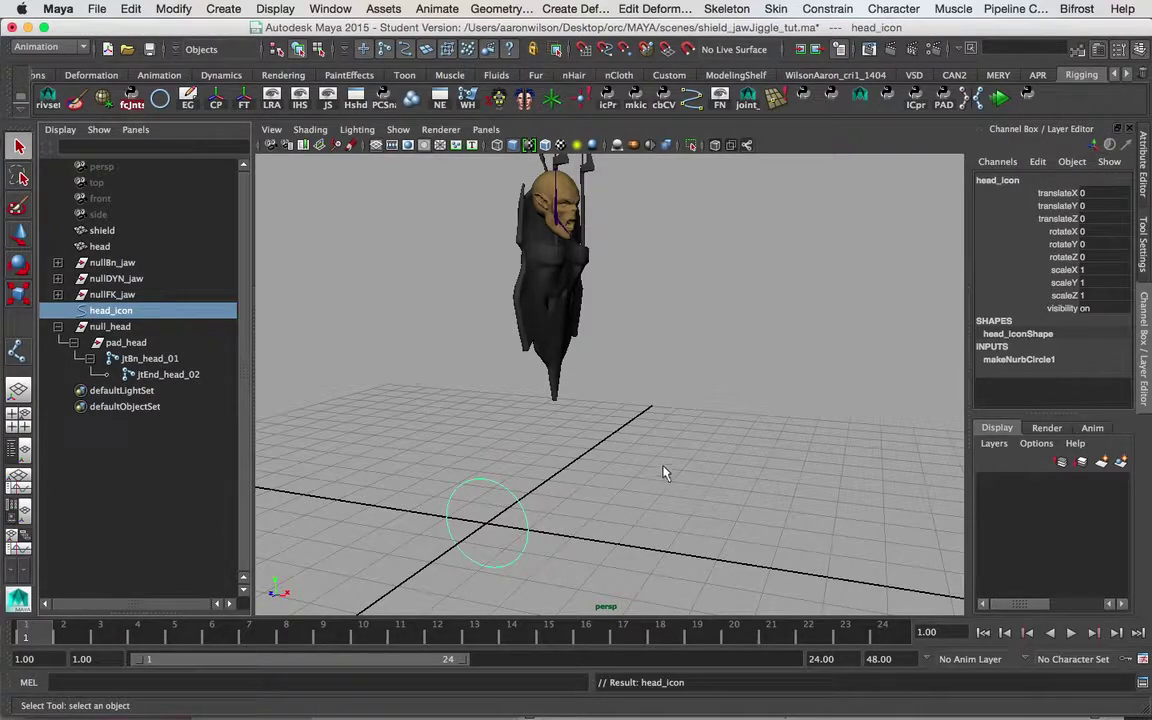
middle_click_drag(637, 371, 658, 376, "alt")
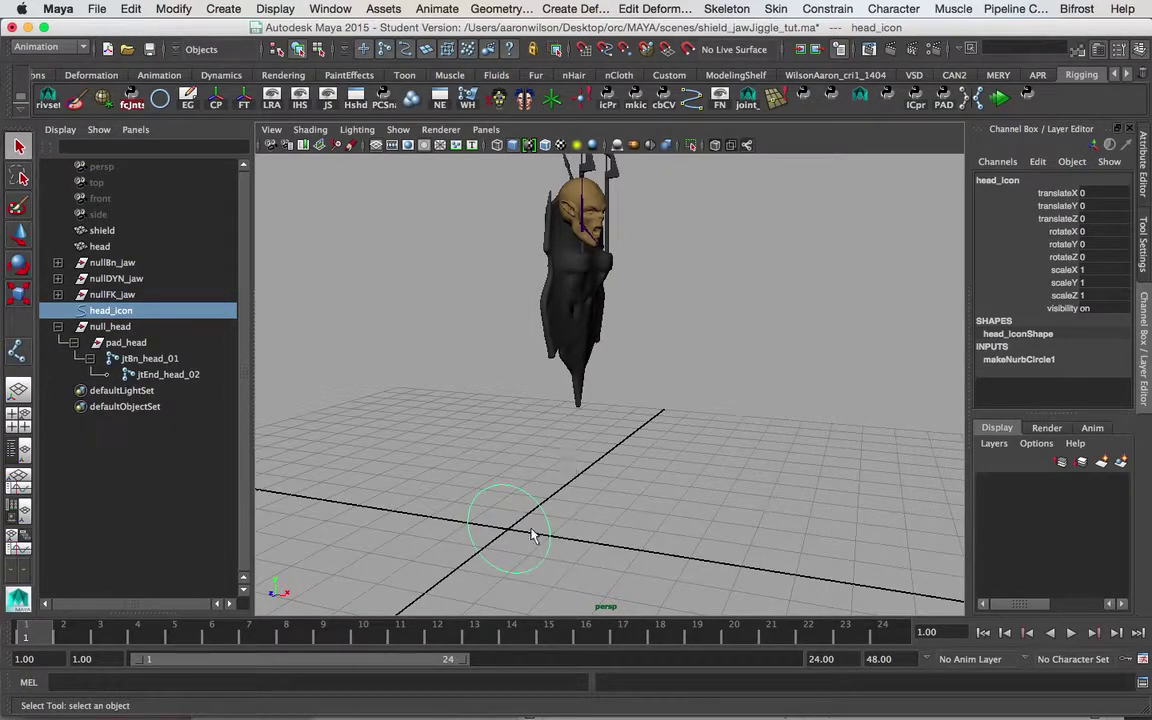
left_click_drag(562, 467, 615, 367, "alt")
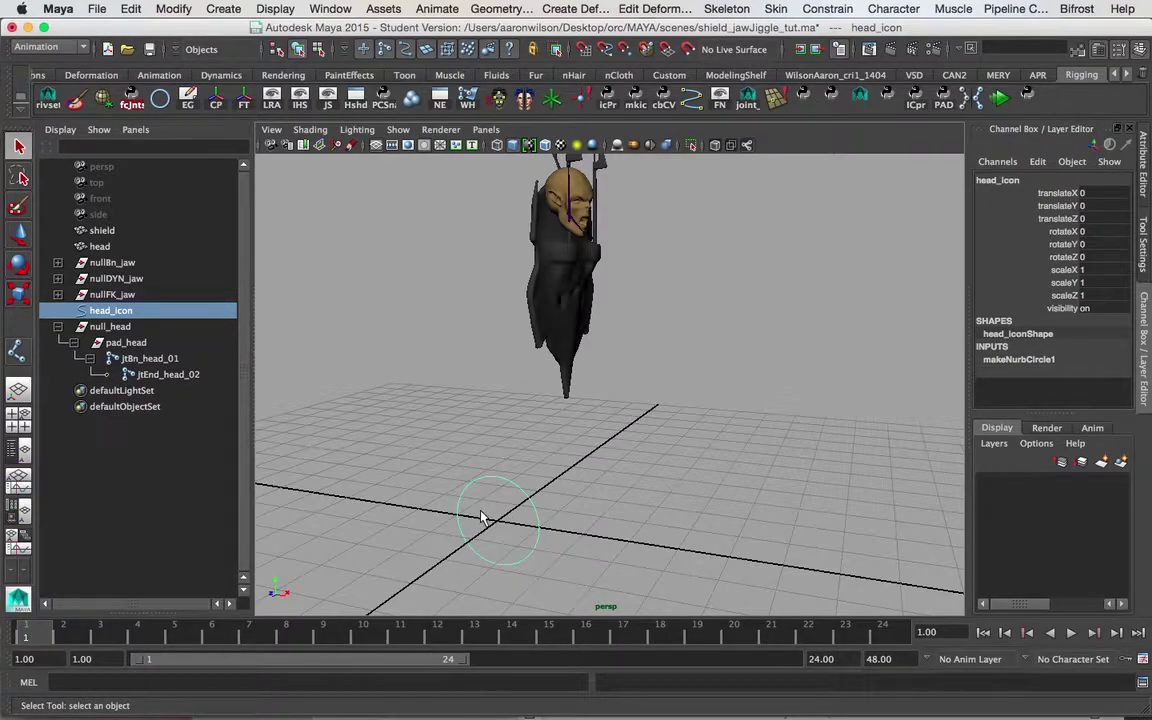
- Compare the local axis orientation of jtBn_head_01 with that of the head_icon circle
left_click(148, 358)
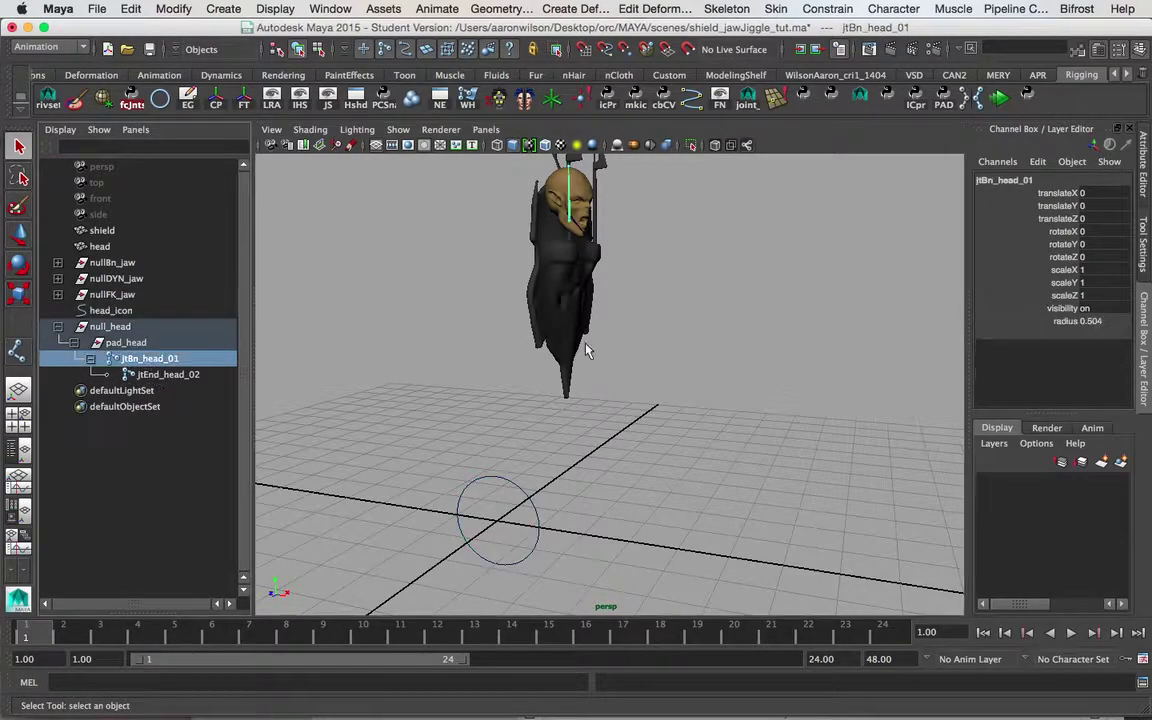
key("f")
key("w")
middle_click_drag(740, 375, 726, 322, "alt")
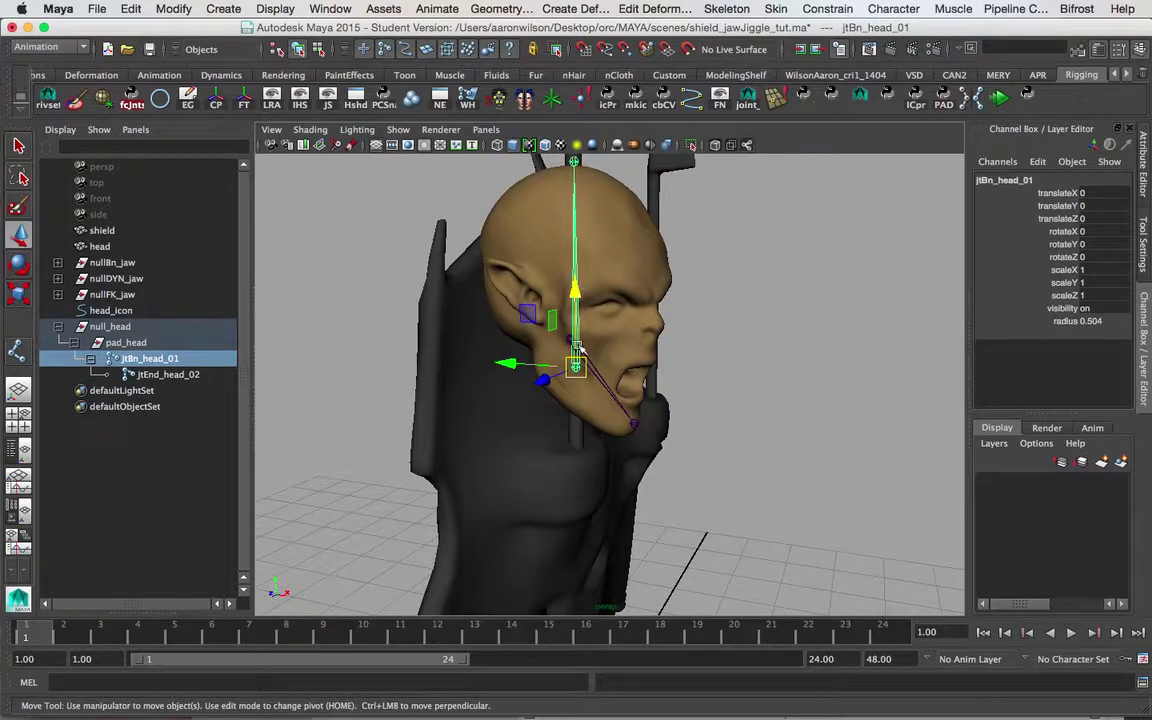
left_click_drag(661, 411, 730, 414, "alt")
left_click_drag(473, 249, 566, 489, "alt")
left_click(566, 490)
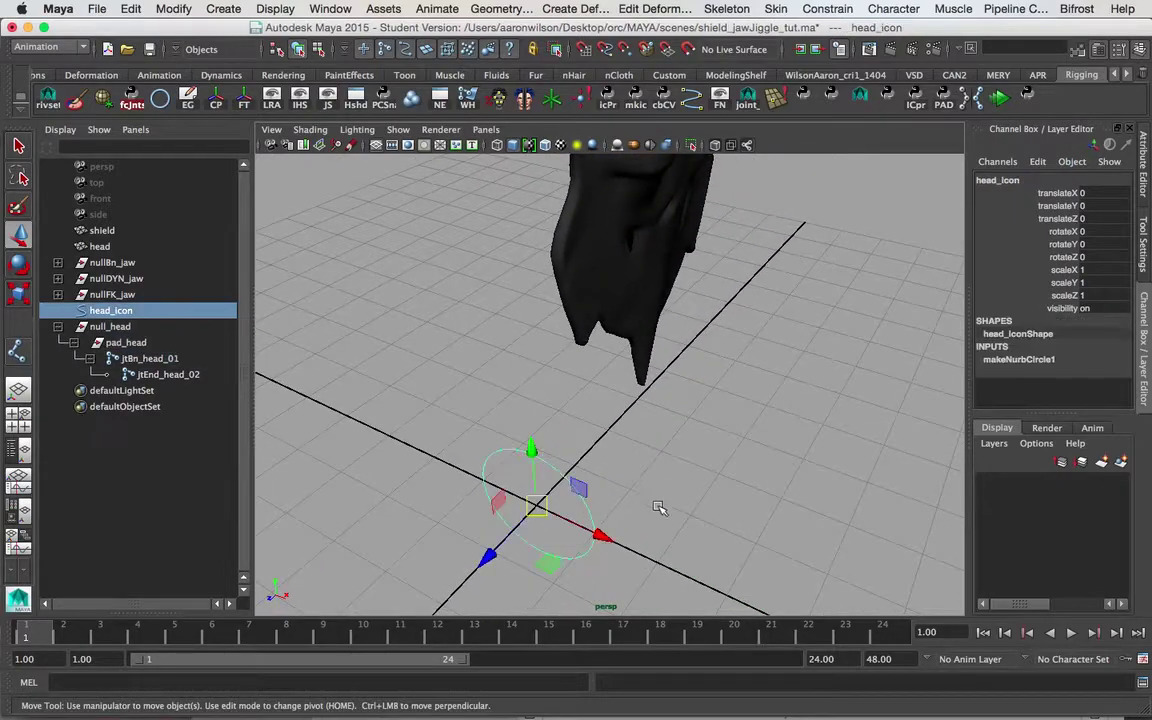
right_click_drag(658, 501, 719, 313, "alt")
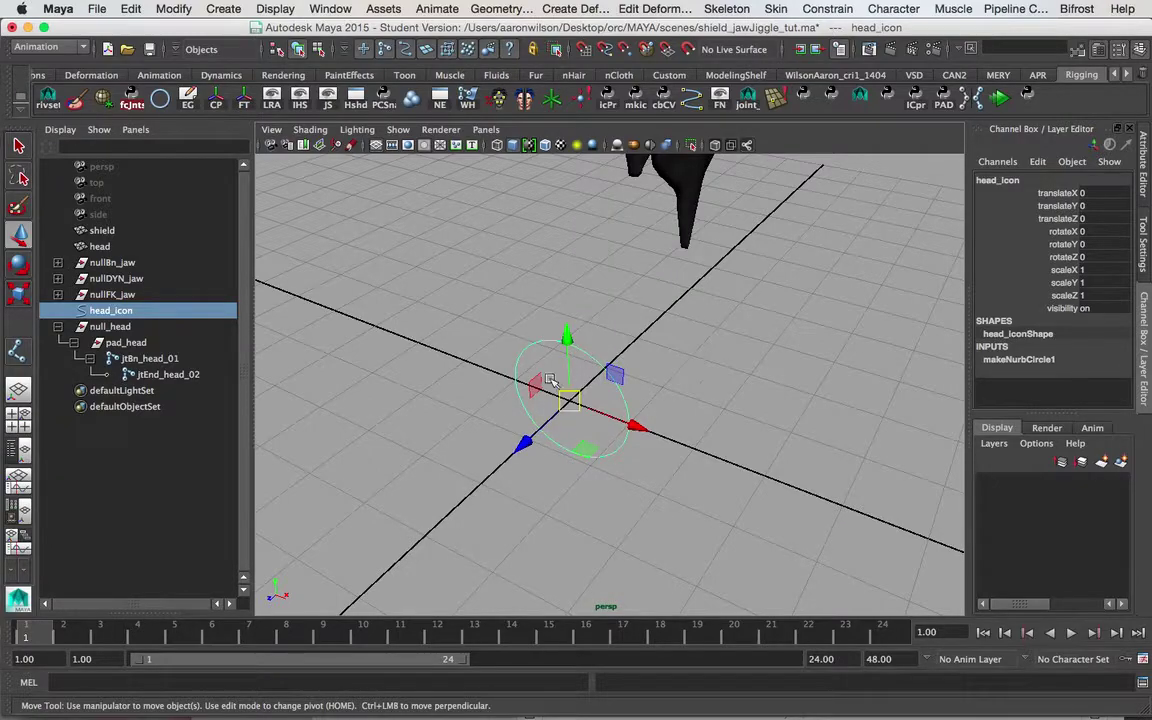
left_click_drag(689, 458, 540, 404, "alt")
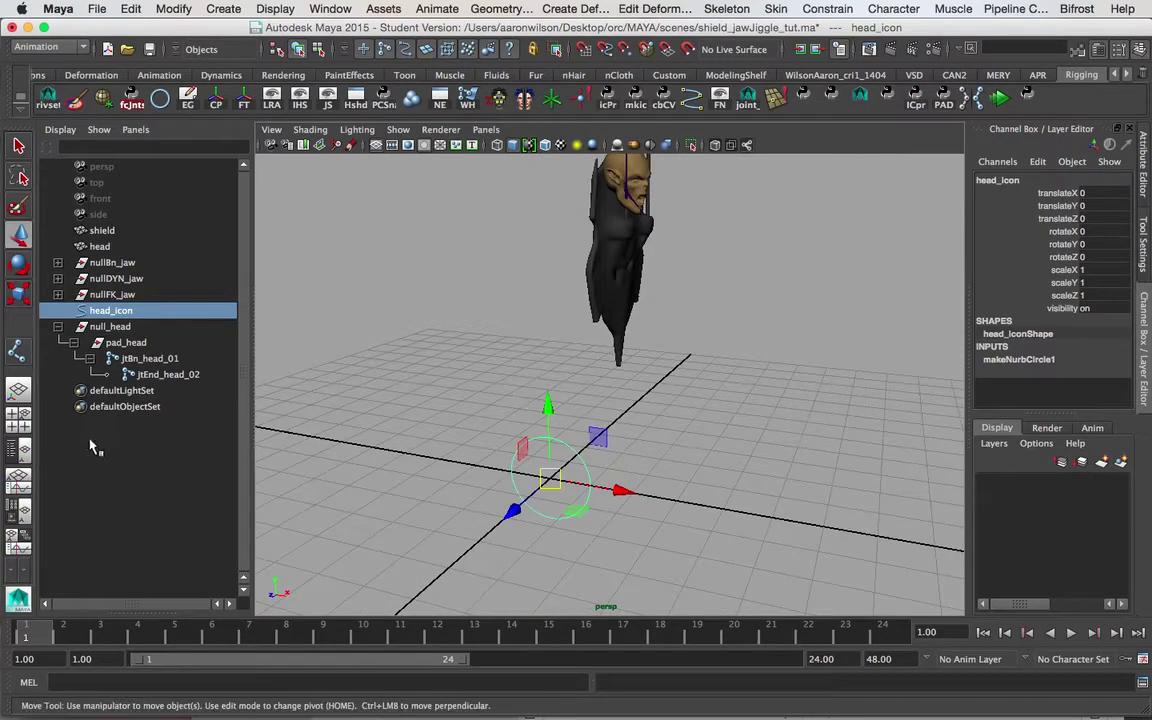
- Try parent constraining head_icon to jtBn_head_01 and undo the constraint
left_click(145, 358)
left_click(135, 311, "ctrl")
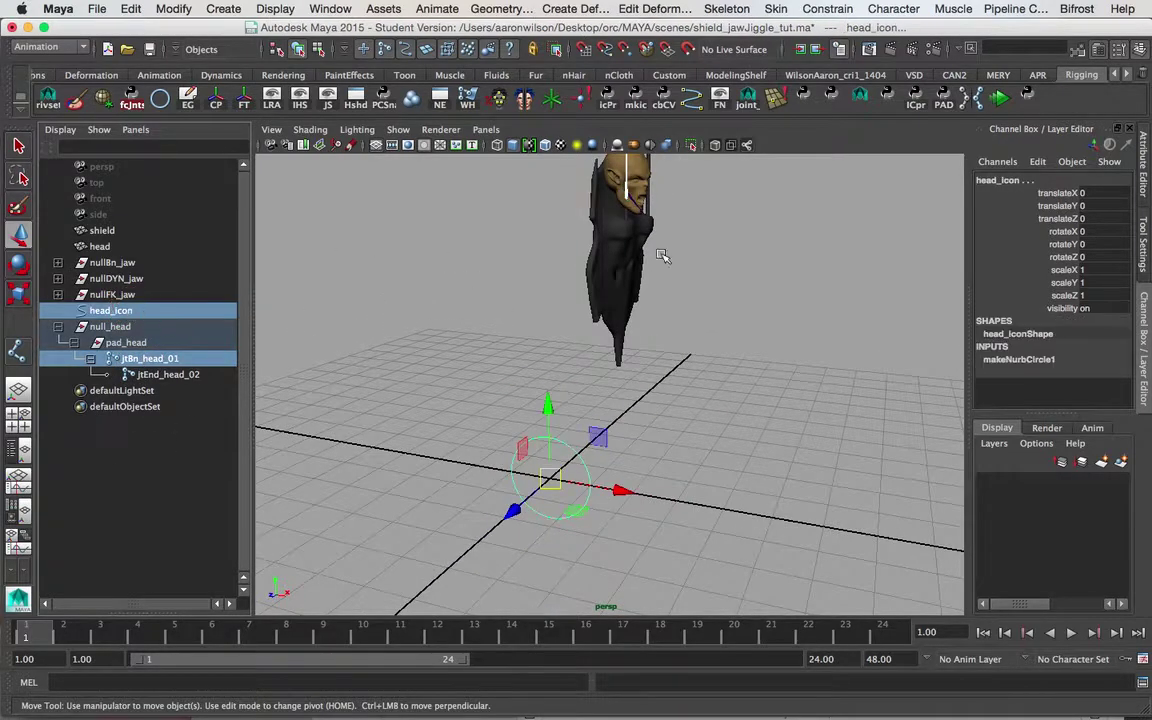
left_click(827, 9)
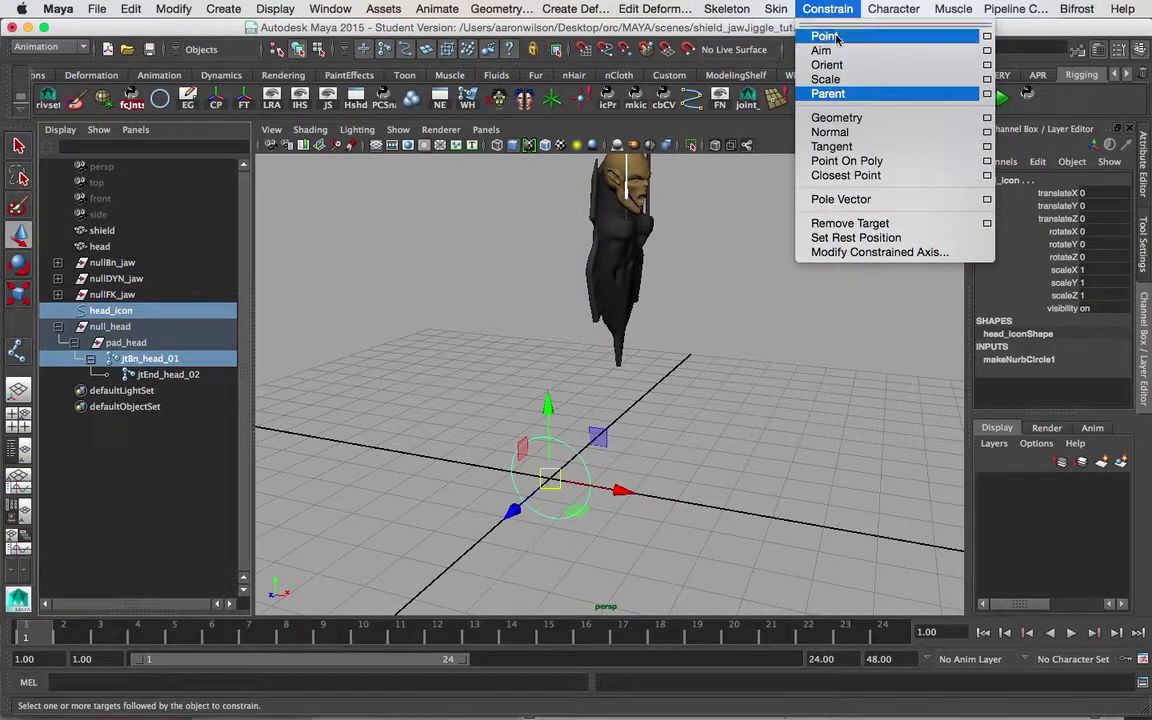
left_click(838, 93)
middle_click_drag(800, 172, 698, 398, "alt")
left_click_drag(698, 398, 660, 291, "alt")
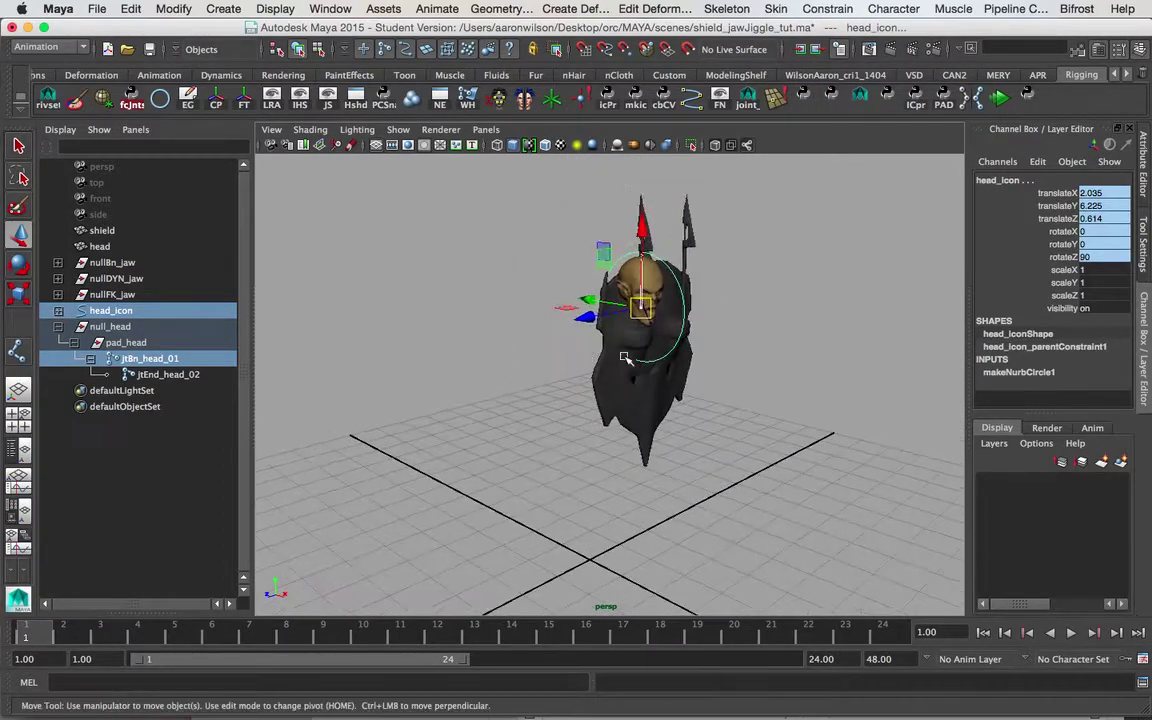
key("super+z")
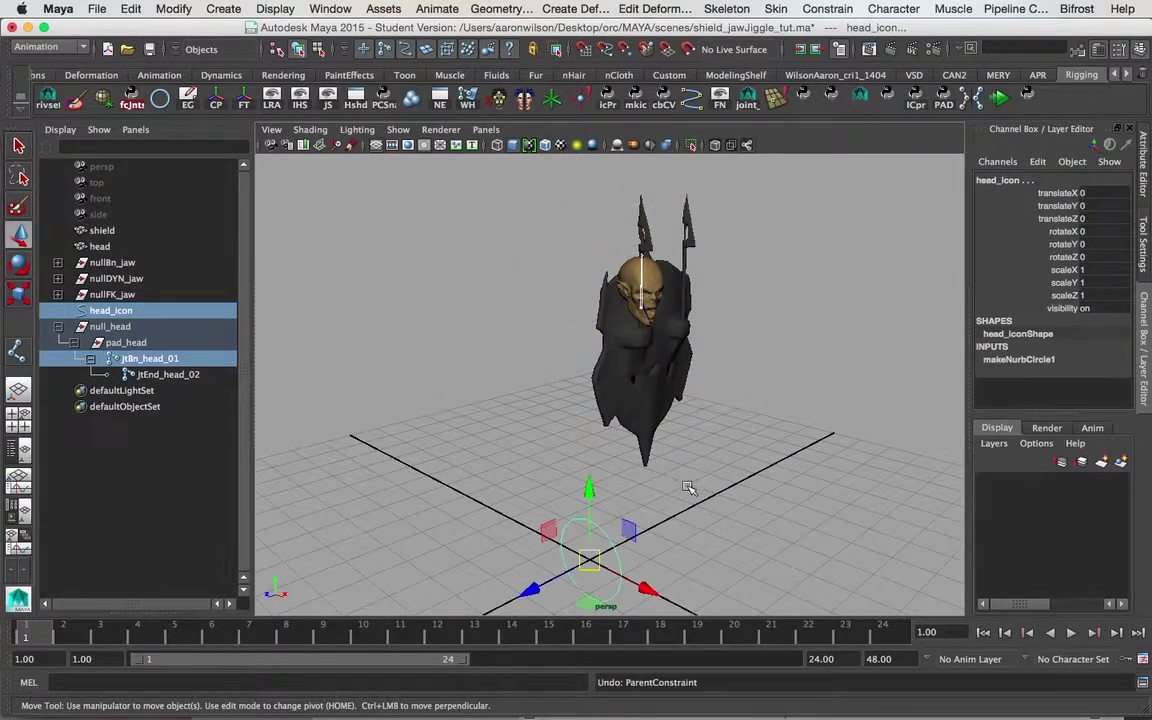
middle_click_drag(689, 486, 761, 301, "alt")
left_click_drag(761, 301, 748, 345, "alt")
middle_click_drag(748, 345, 723, 386, "alt")
left_click_drag(723, 386, 643, 365, "alt")
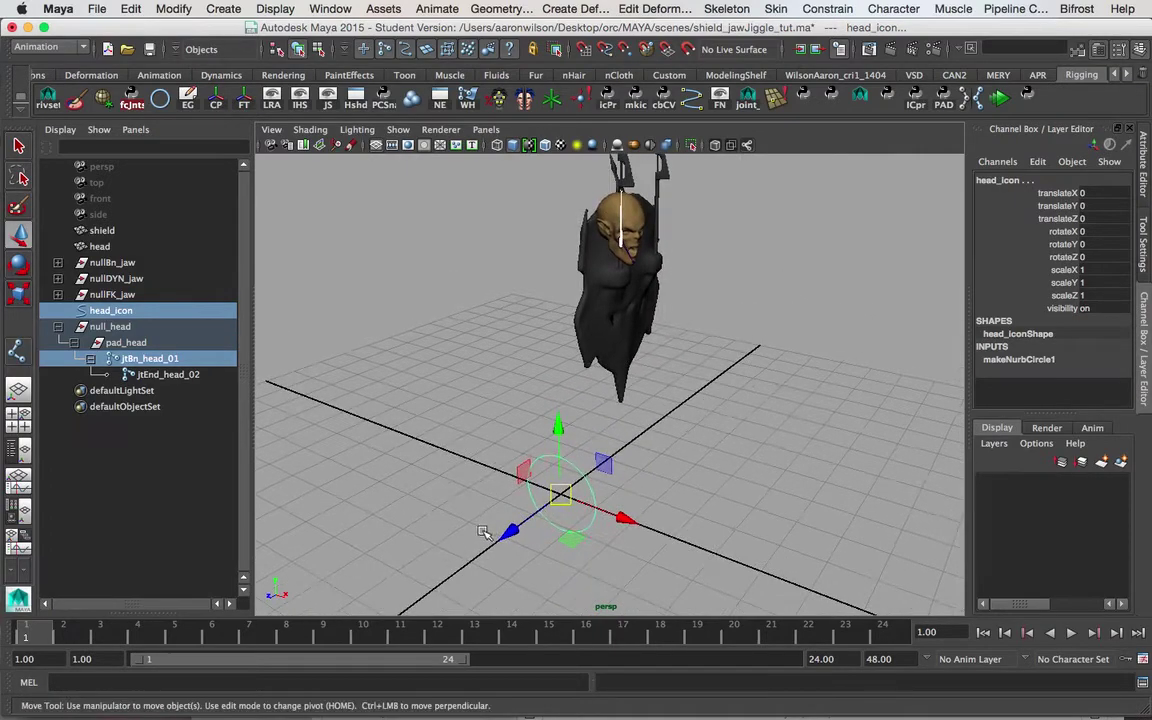
- Set head_icon's rotateY to 90 and freeze its transformations
left_click(108, 310)
double_click(1093, 243)
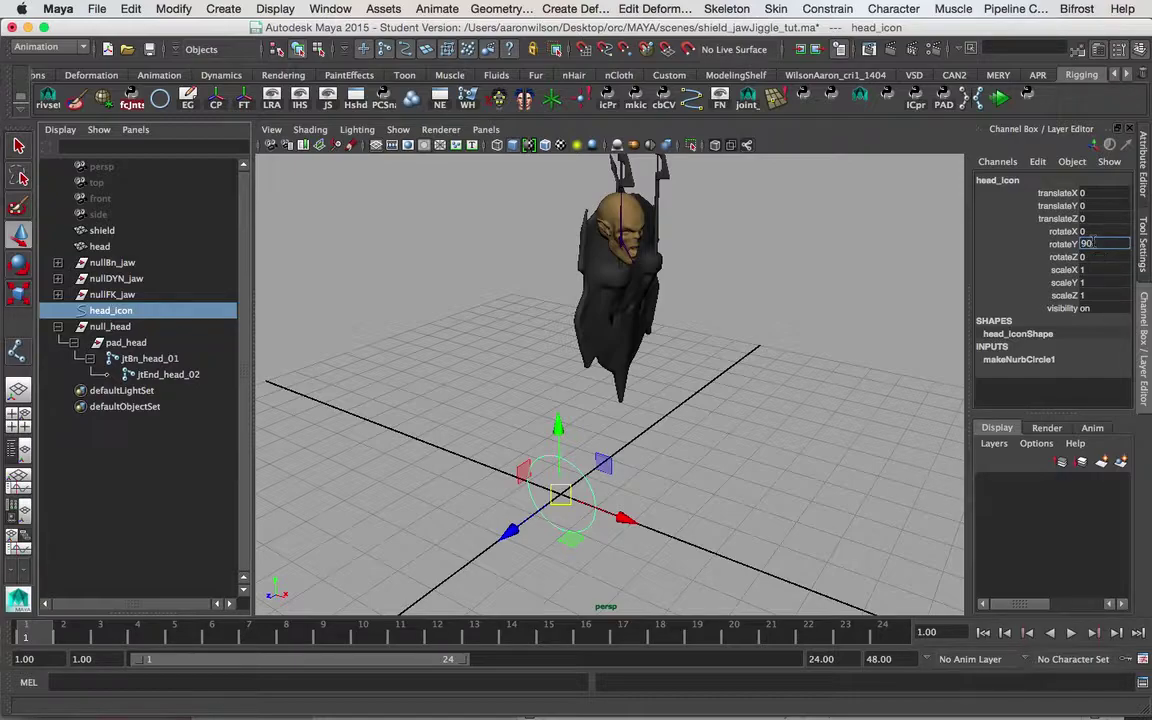
key("Return")
left_click_drag(674, 440, 474, 433, "alt")
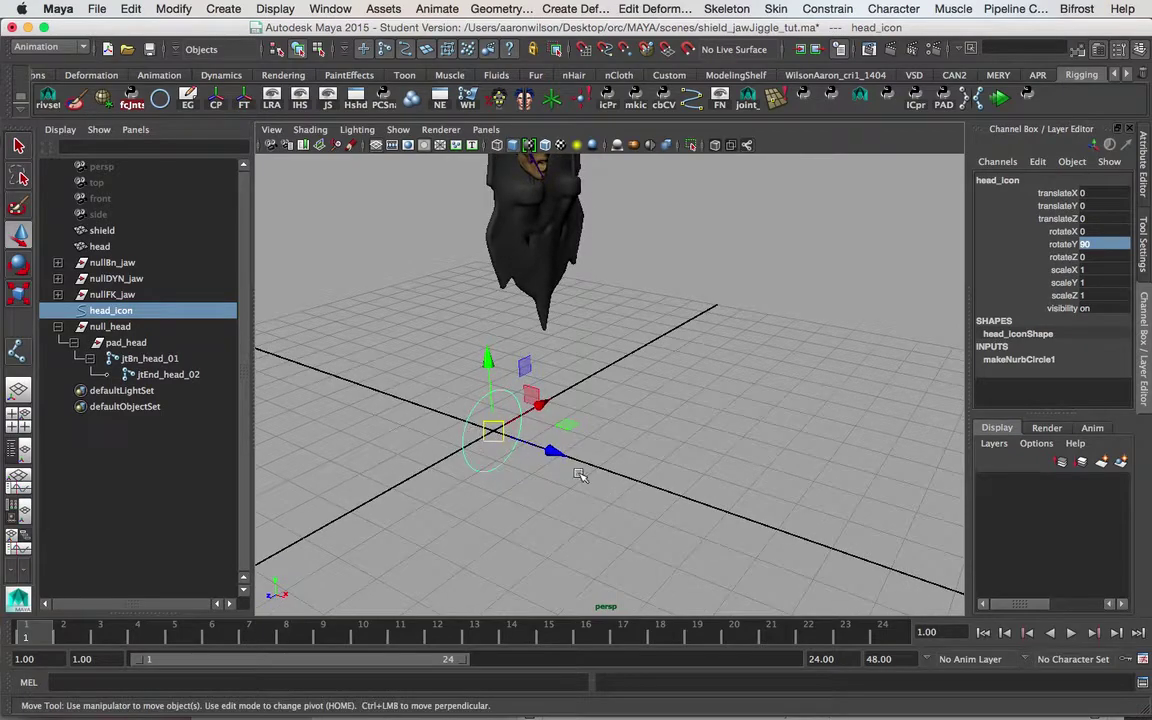
left_click(1095, 243)
left_click_drag(505, 520, 522, 442, "alt")
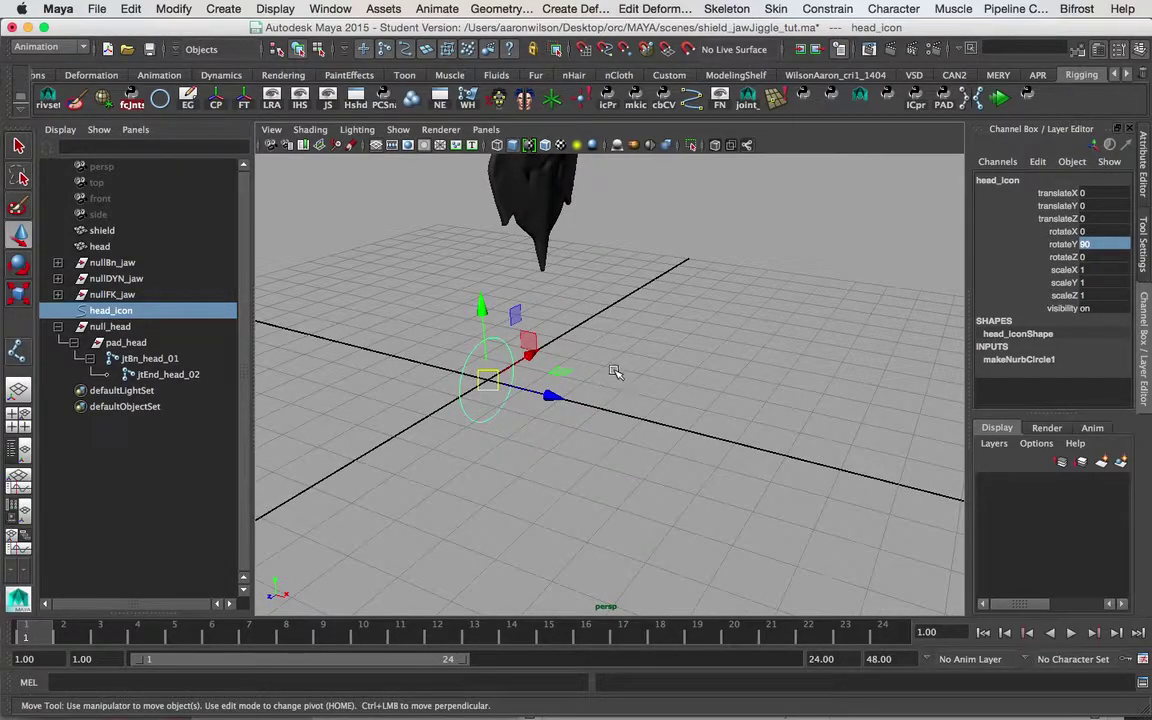
left_click(173, 9)
left_click(199, 66)
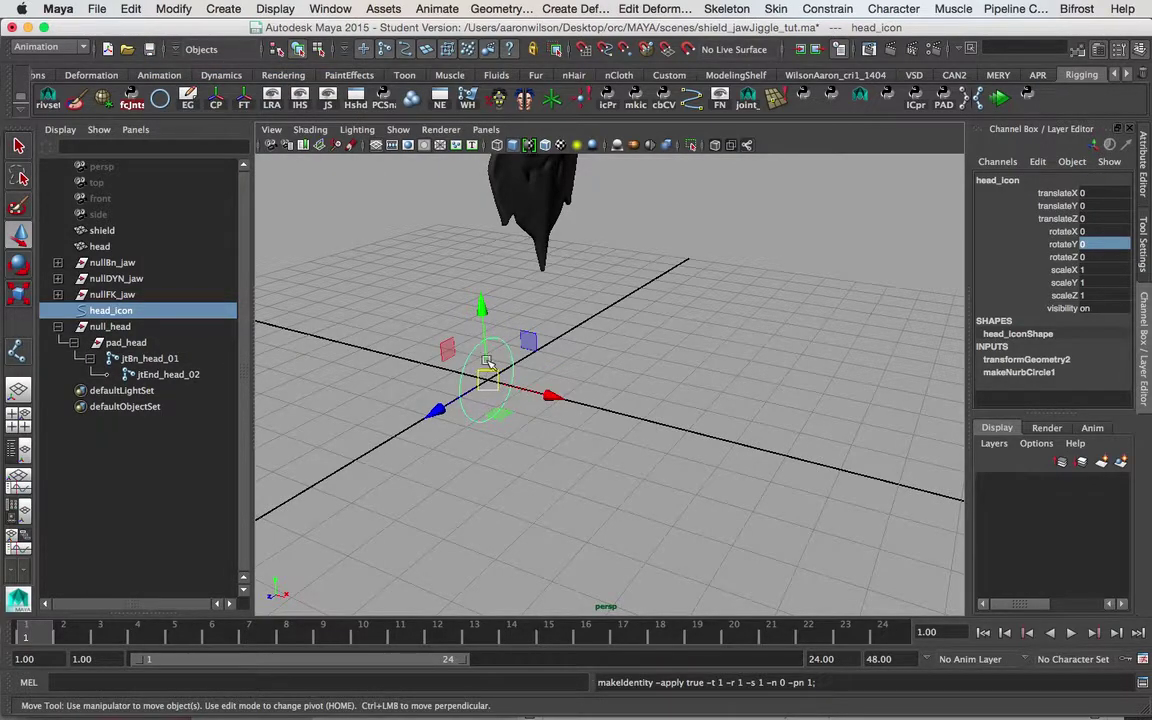
middle_click_drag(455, 365, 623, 458, "alt")
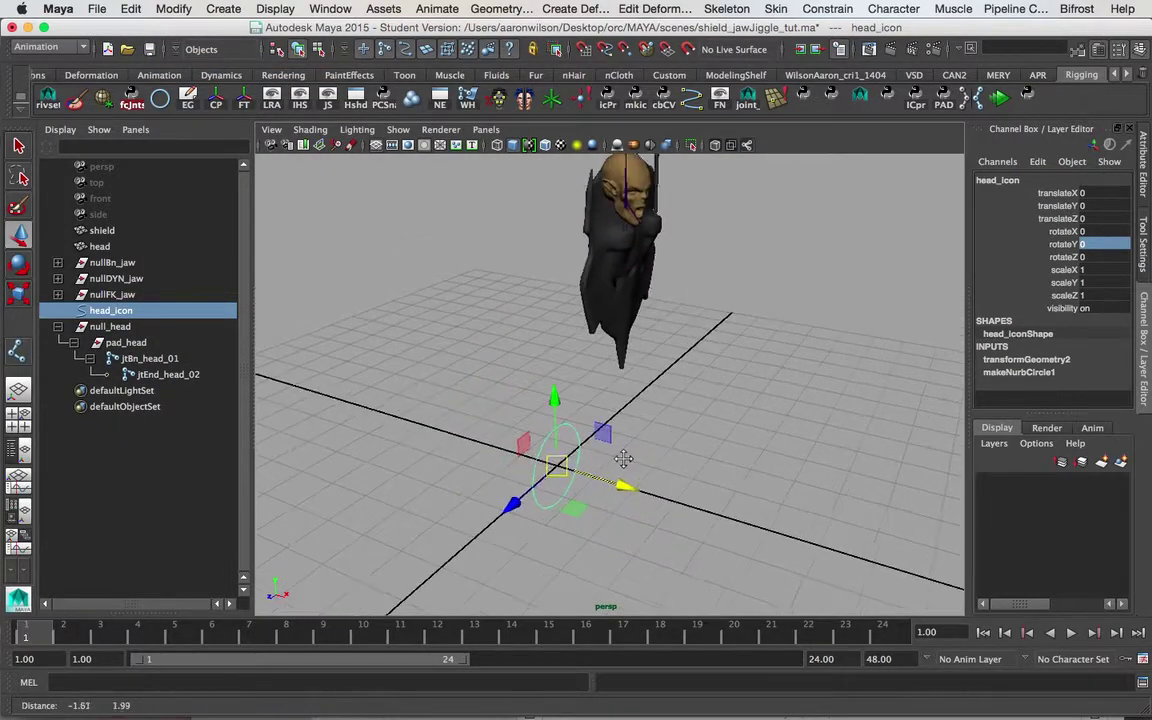
left_click_drag(623, 458, 580, 385, "alt")
- Parent constrain head_icon to jtBn_head_01 so the circle snaps to the head joint's position and orientation
left_click(156, 360)
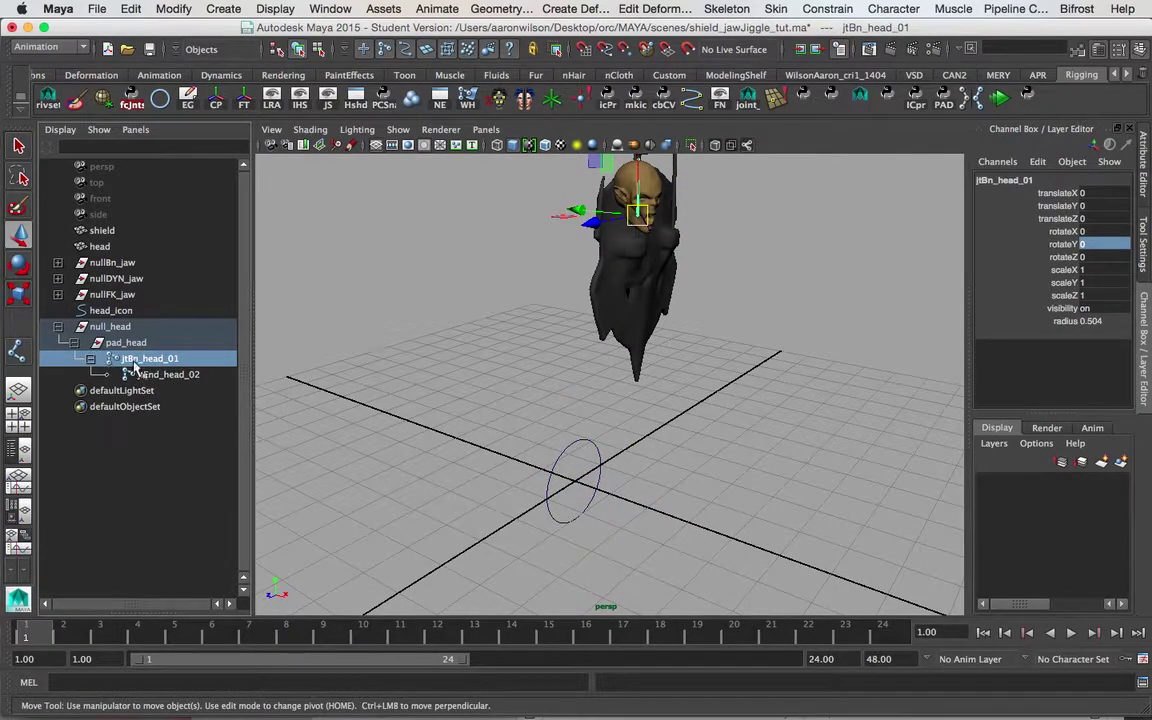
left_click(110, 311, "ctrl")
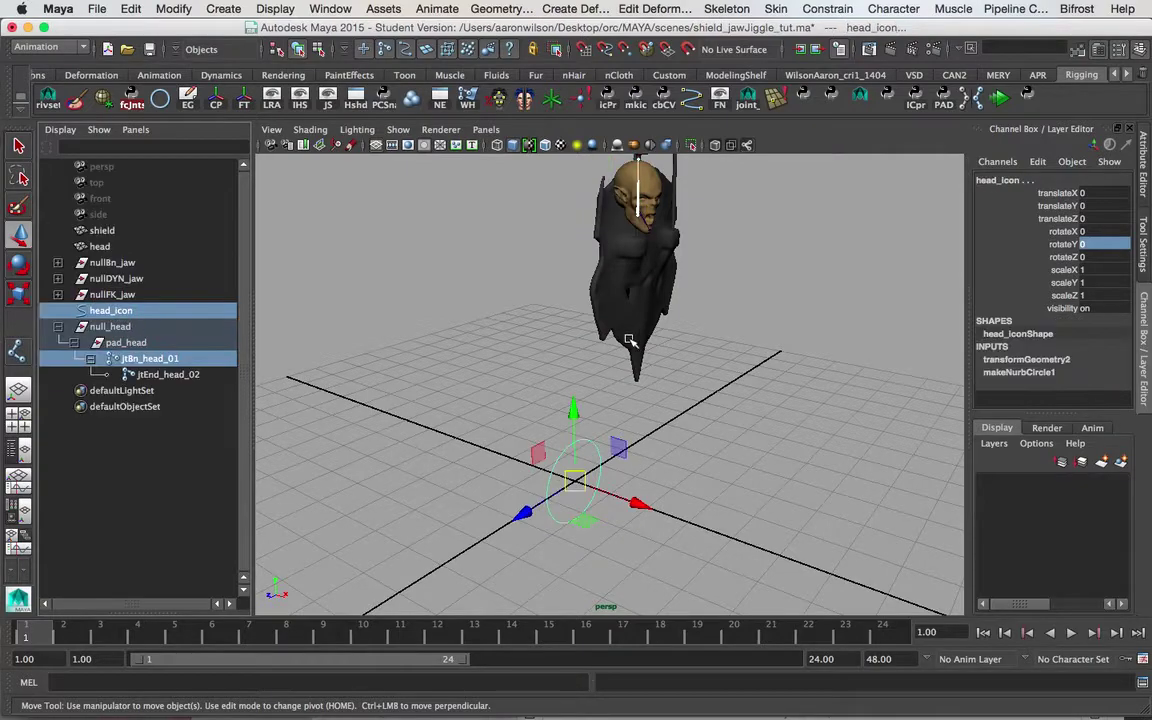
left_click(830, 8)
left_click(866, 93)
middle_click_drag(757, 195, 758, 203, "alt")
left_click_drag(758, 203, 645, 332, "alt")
right_click_drag(645, 332, 849, 278, "alt")
middle_click_drag(706, 273, 639, 390, "alt")
mouse_move(639, 389)
left_mouse_down("alt")
mouse_move(720, 352)
mouse_move(660, 300)
mouse_move(681, 283)
mouse_move(662, 290)
mouse_move(636, 377)
left_mouse_up("alt")
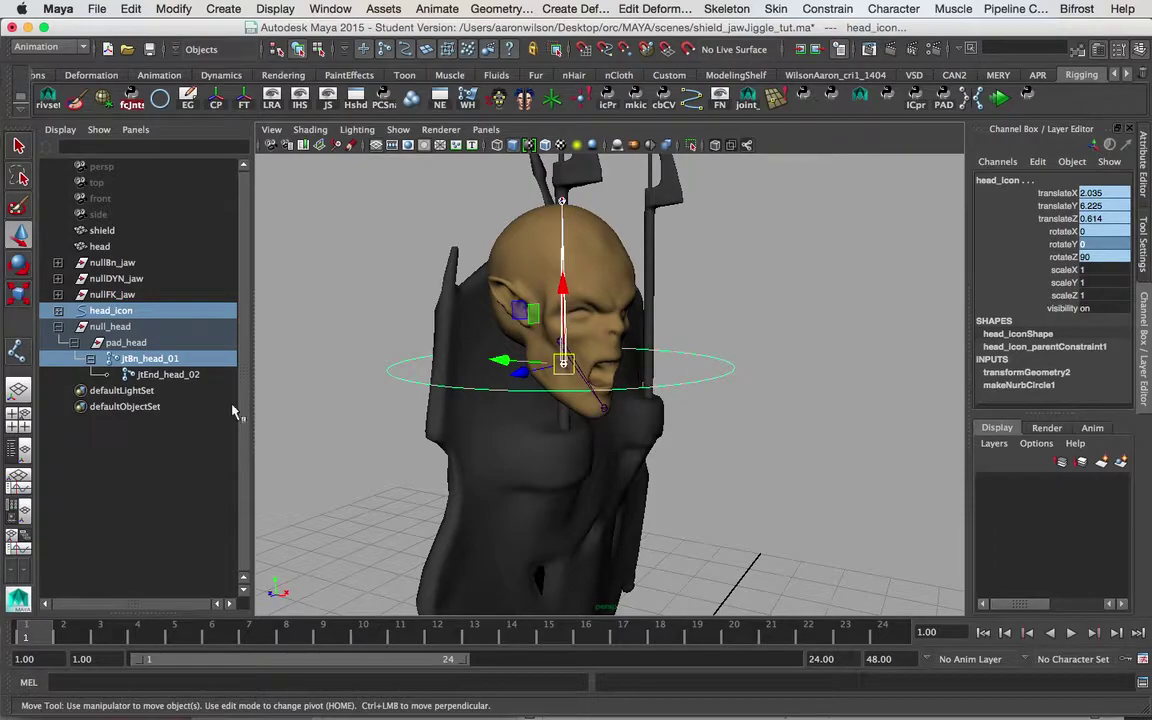
- Delete the parent constraint from under head_icon
left_click(104, 313)
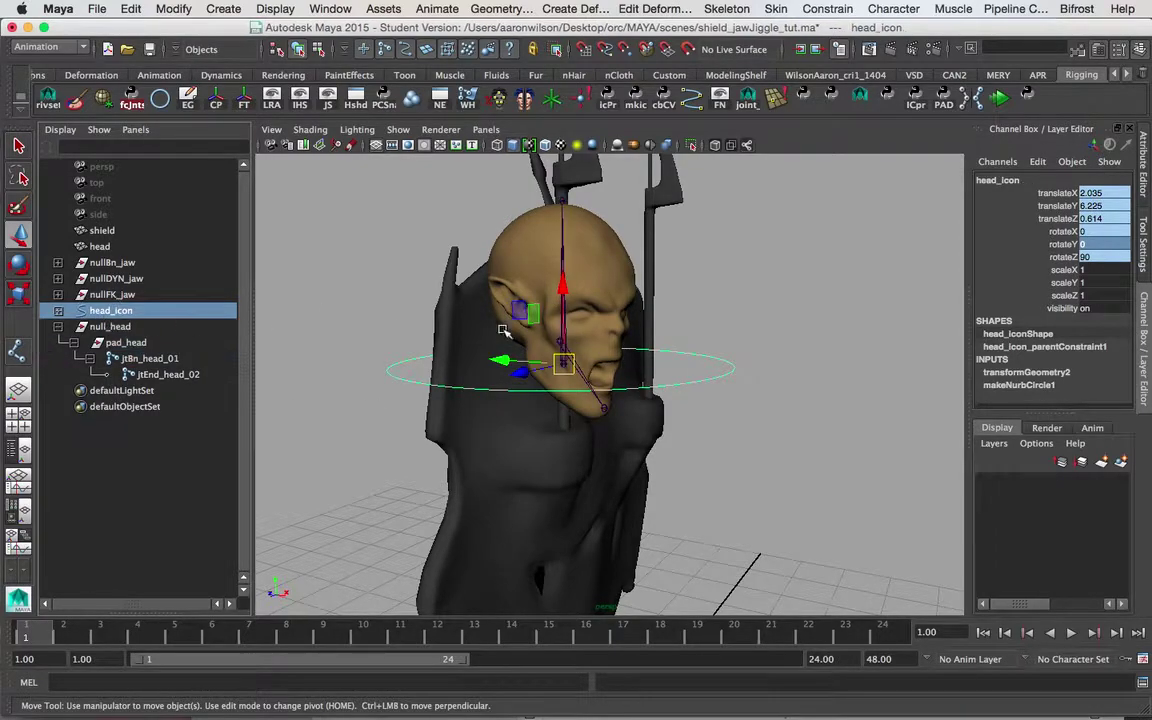
left_click(58, 310)
key("Delete")
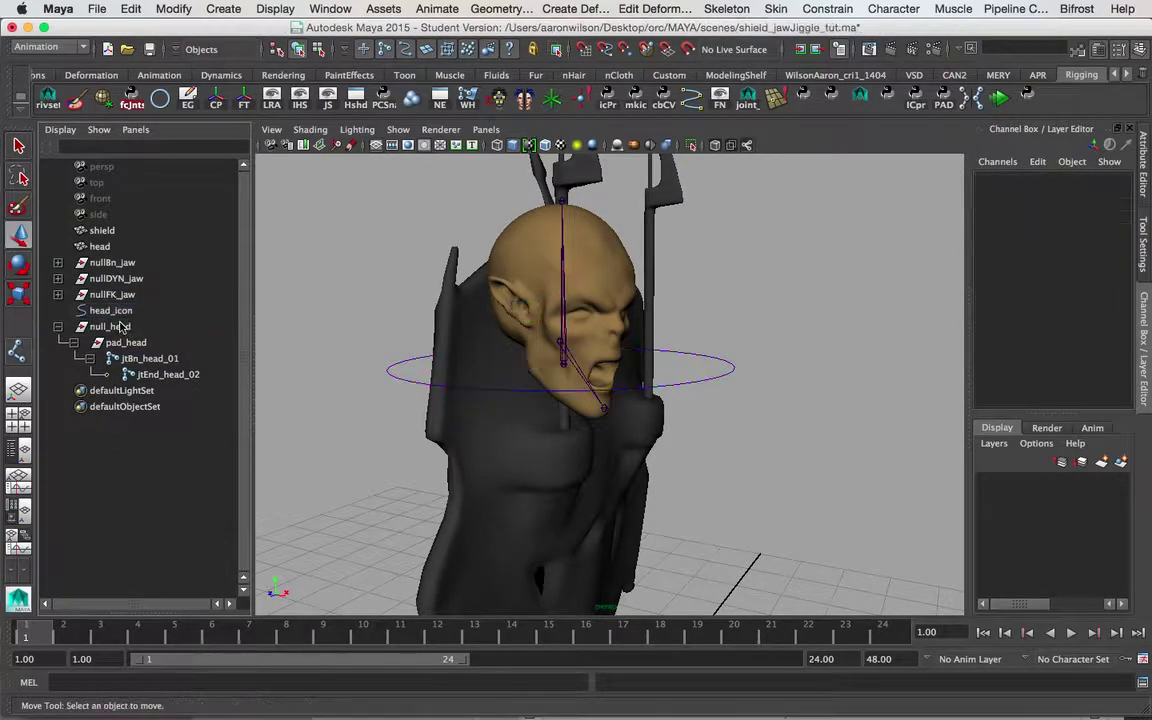
- Try moving the whole head_icon control up its local X axis and undo the move
left_click(105, 311)
left_click_drag(563, 362, 570, 220)
key("ctrl+z")
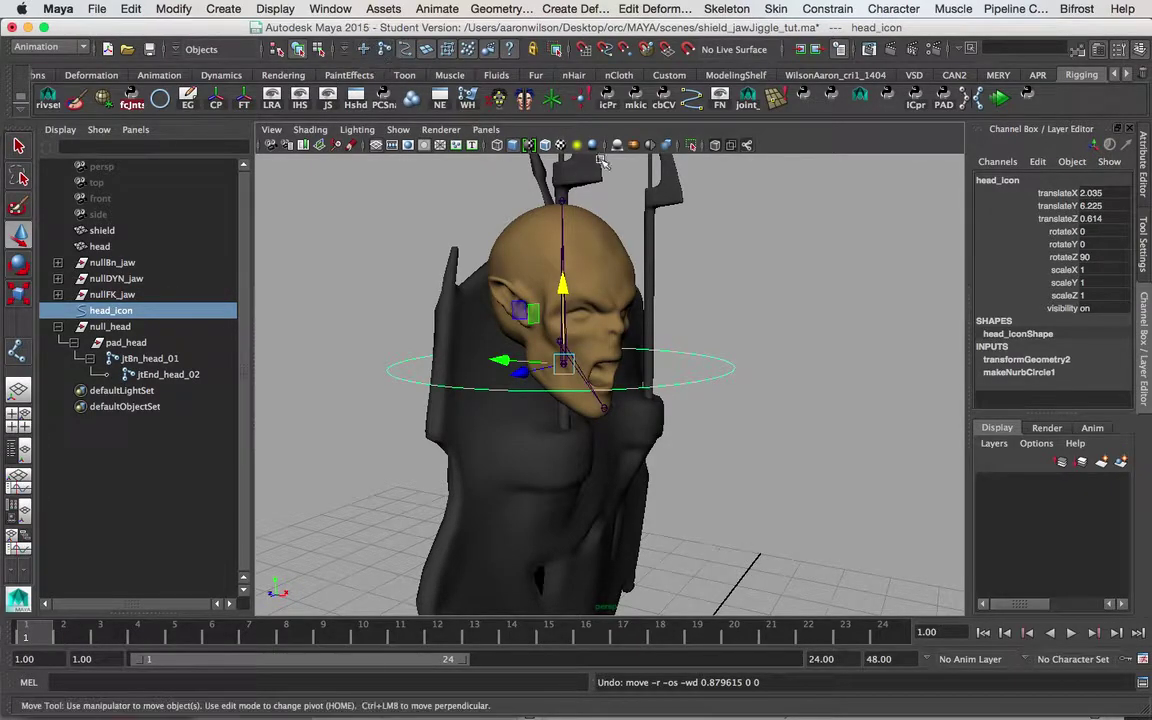
- Display the control vertices of the head_icon circle and select all of them
right_click(770, 365)
right_click_drag(770, 365, 684, 365)
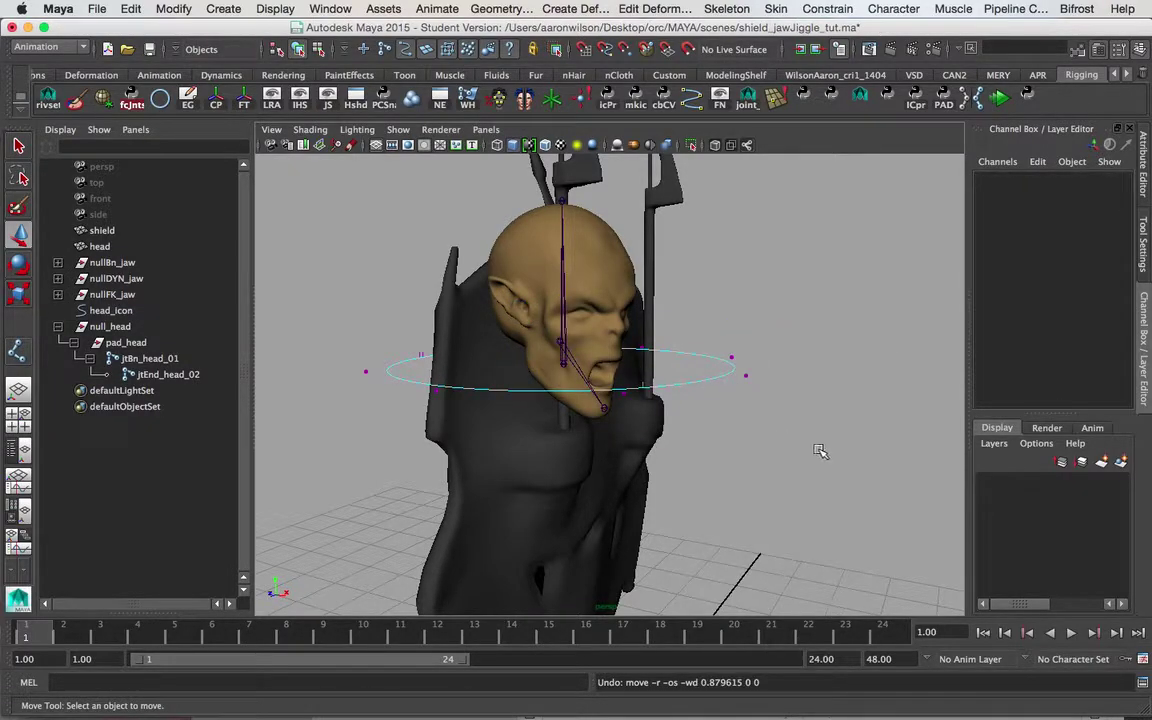
left_click_drag(830, 456, 336, 310)
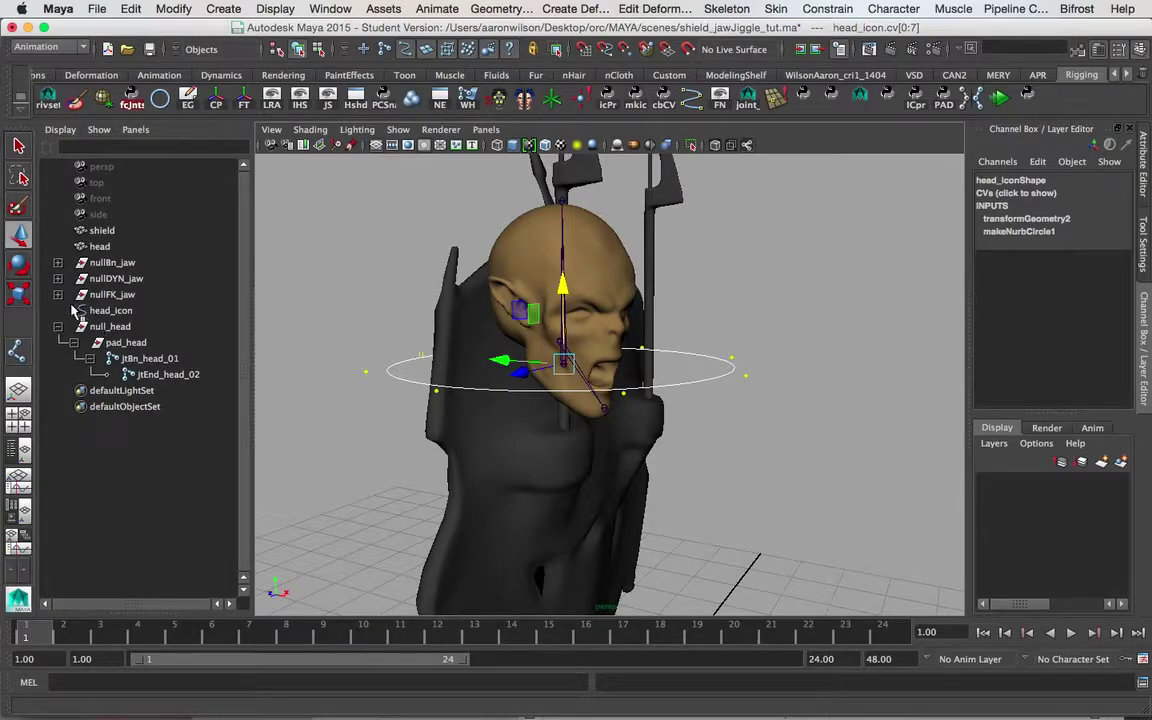
- Show shape nodes in the Outliner to view head_iconShape under head_icon, and hide them again
left_click(60, 129)
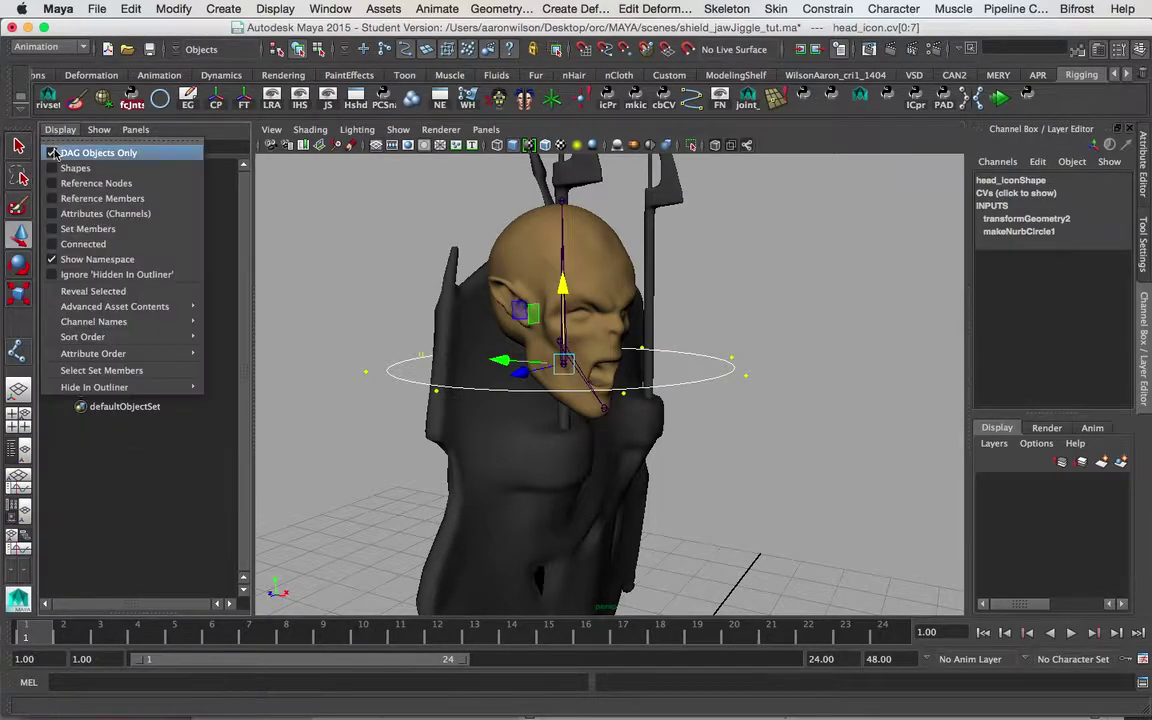
left_click(70, 167)
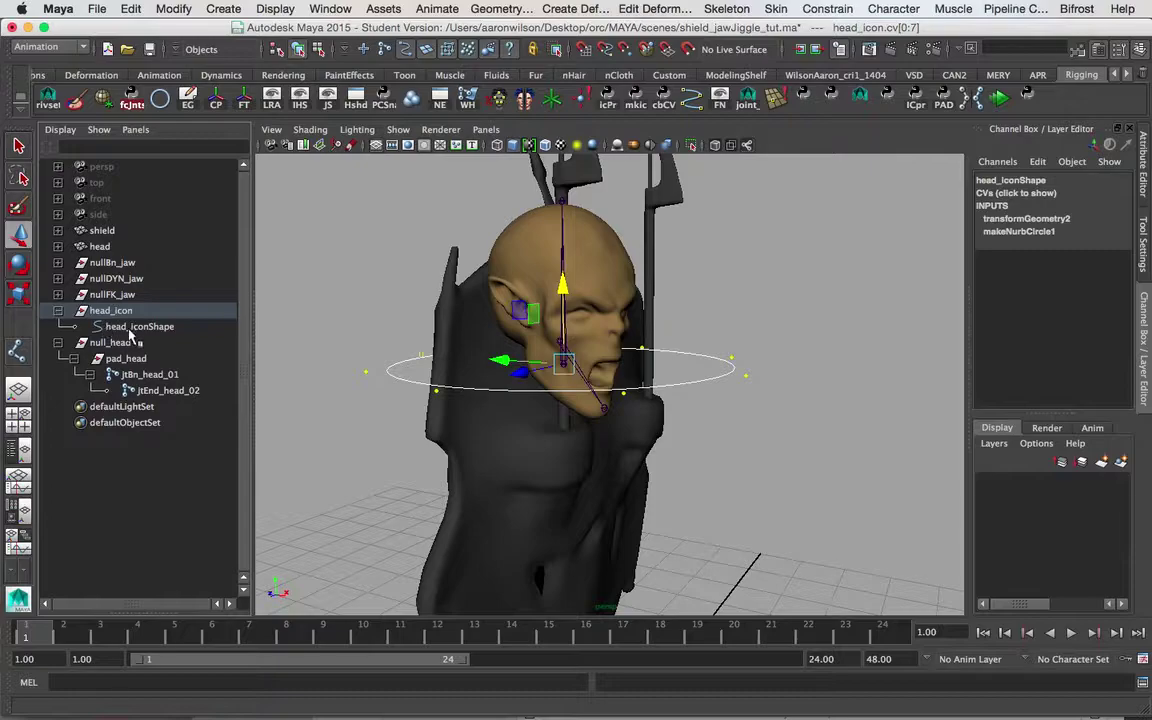
left_click(59, 129)
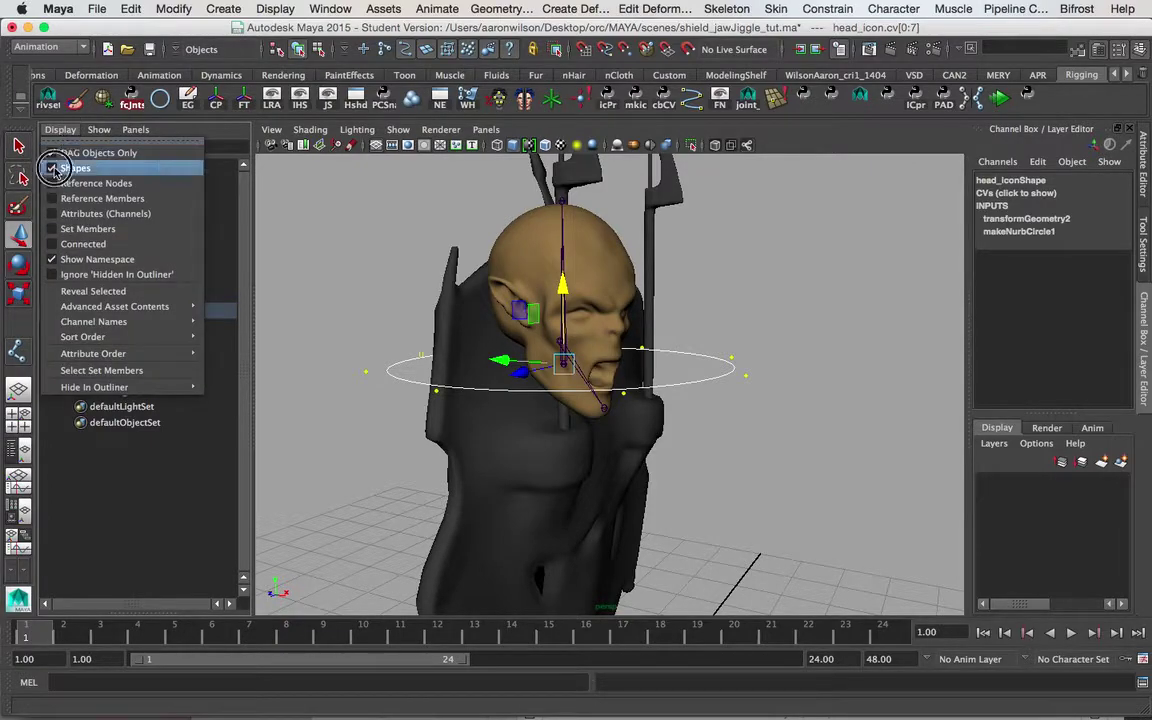
left_click(55, 168)
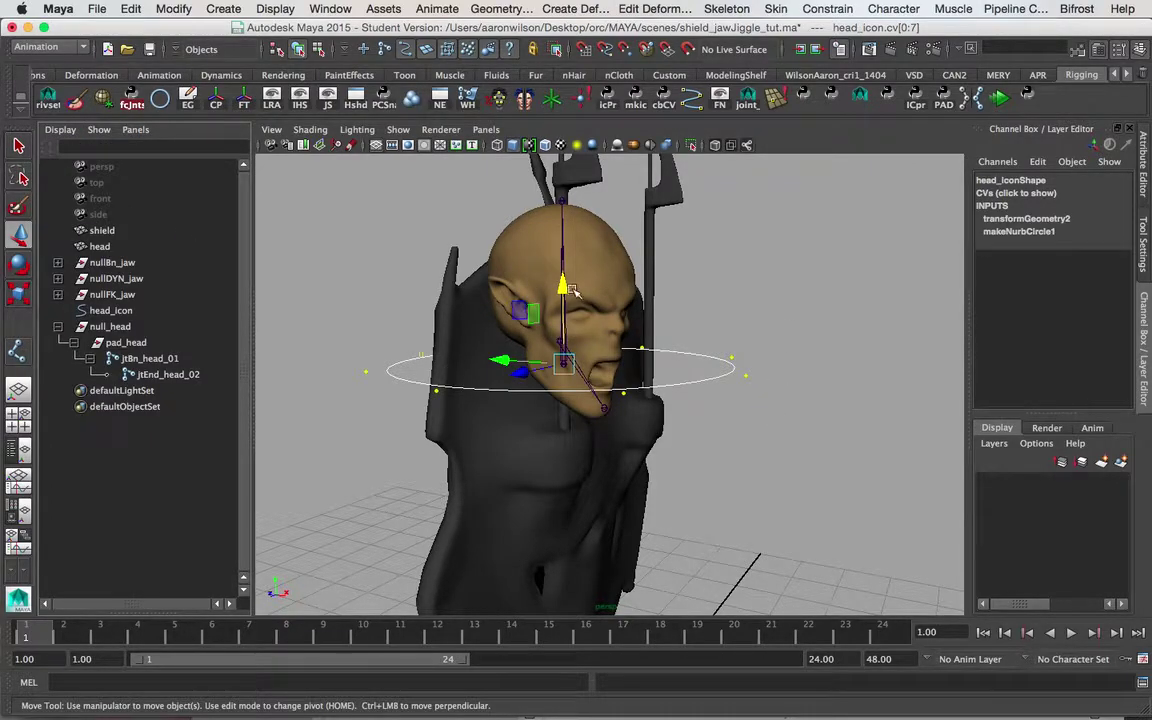
- Raise head_icon's selected control vertices to just above the head, at about 7.15 in Y, and scale them down to roughly the head's width
left_click_drag(563, 287, 553, 201)
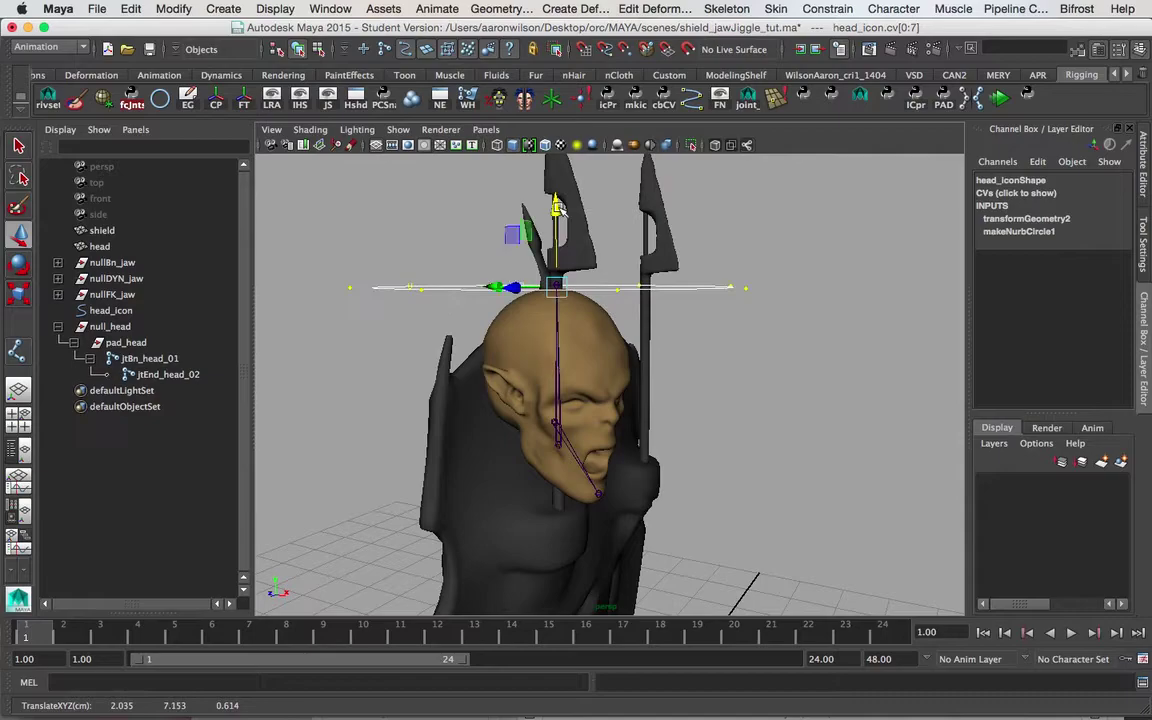
key("r")
left_click_drag(663, 442, 493, 390, "alt")
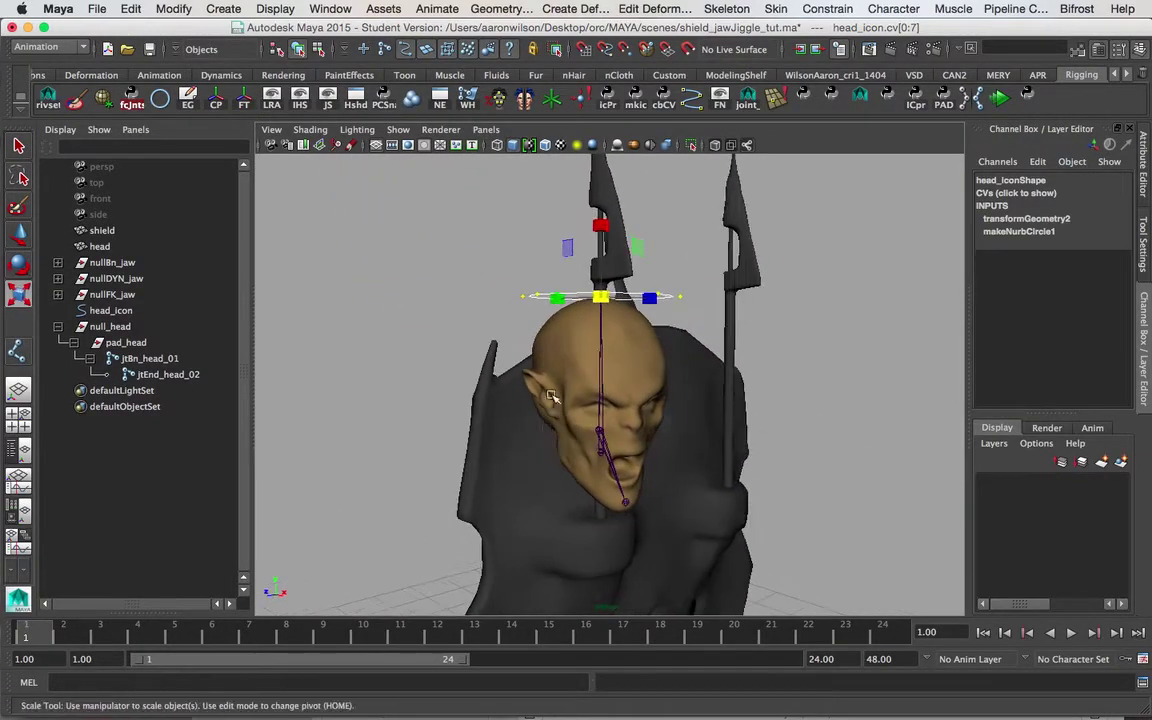
- Leave control-vertex editing on the head_icon circle and reselect head_icon as a whole object
right_click_drag(537, 295, 608, 272)
left_click(823, 347)
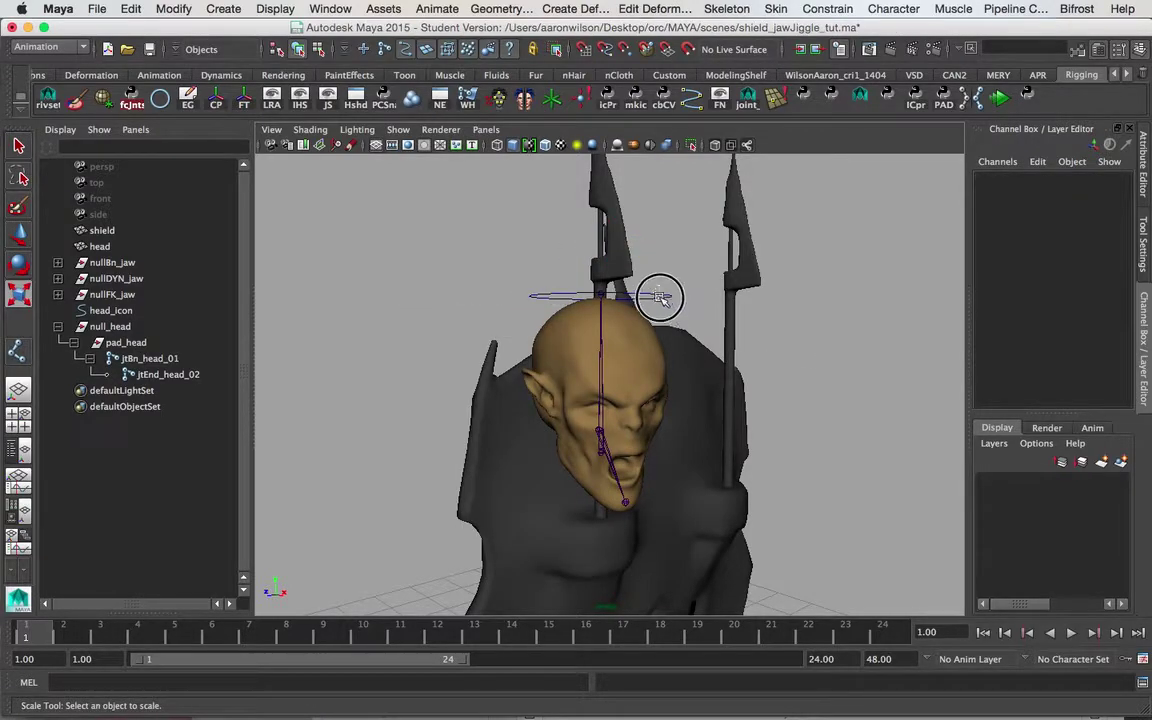
left_click(656, 294)
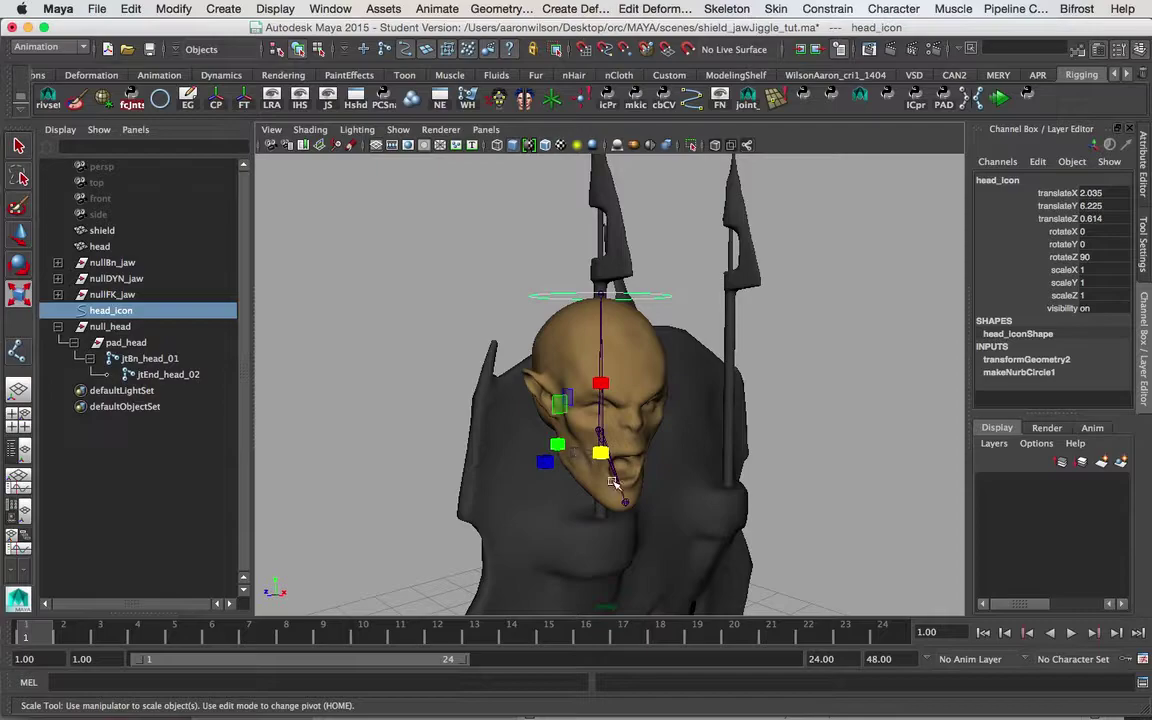
left_click_drag(648, 457, 758, 369, "alt")
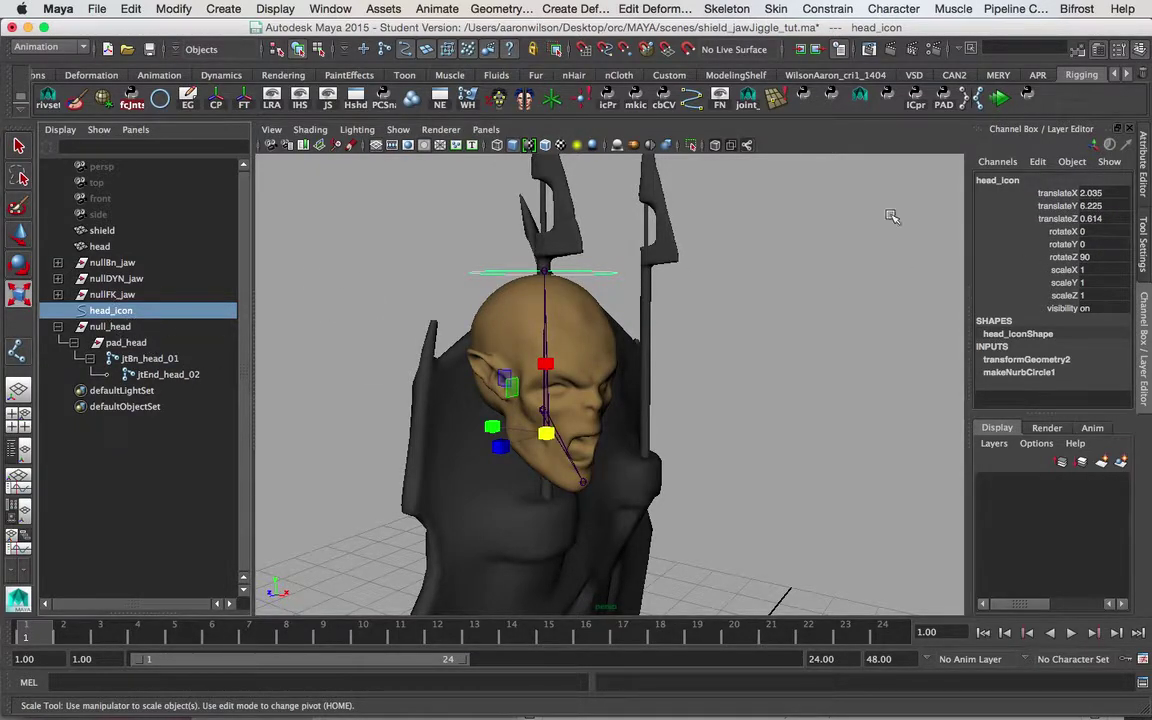
left_click_drag(651, 396, 725, 357, "alt")
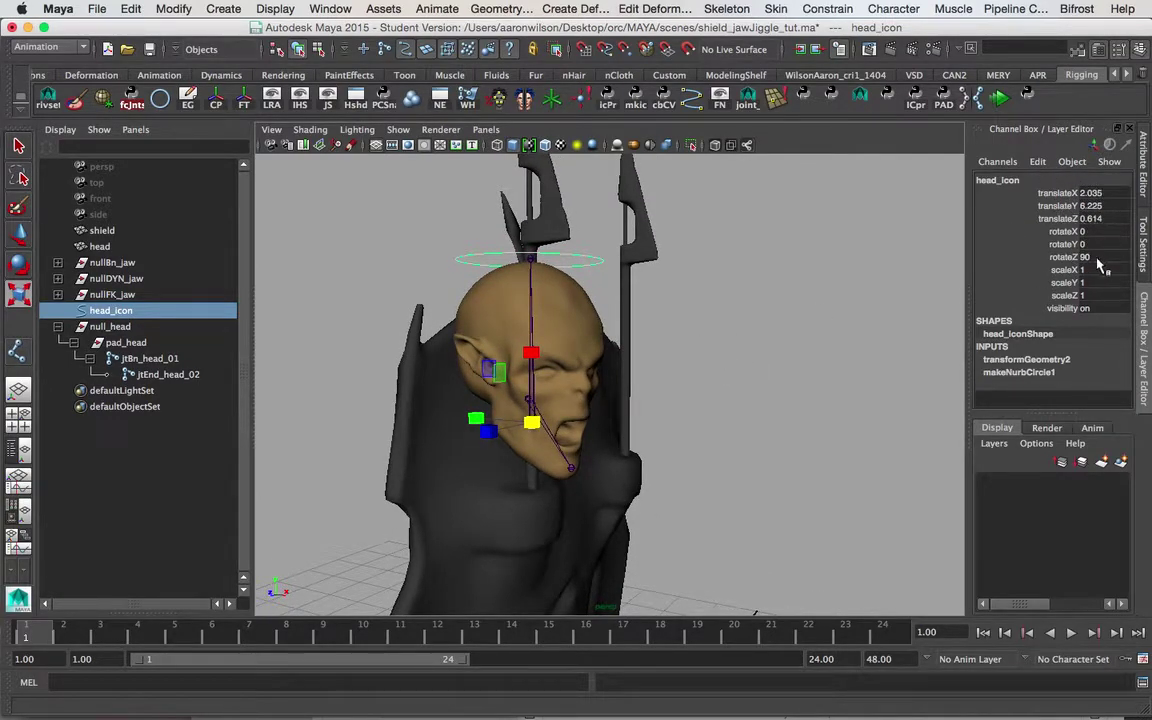
- Try zeroing head_icon's translate and rotate values and undo the change
left_click_drag(1100, 193, 1100, 272)
type("90")
key("Return")
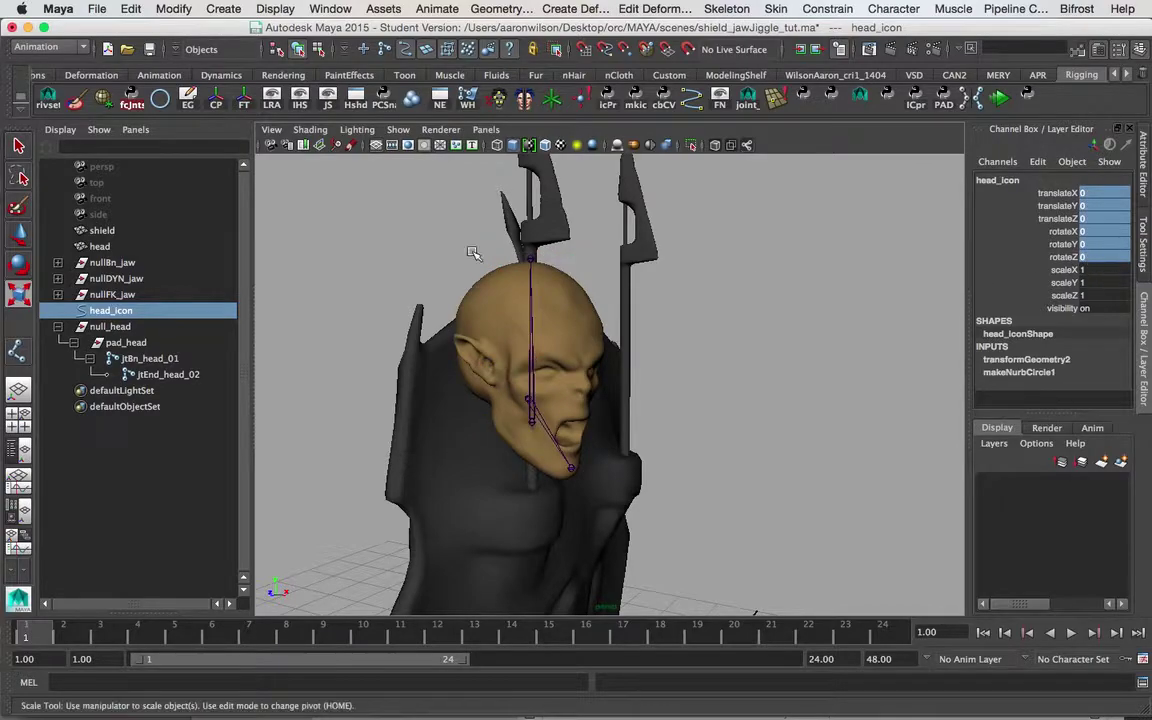
key("q")
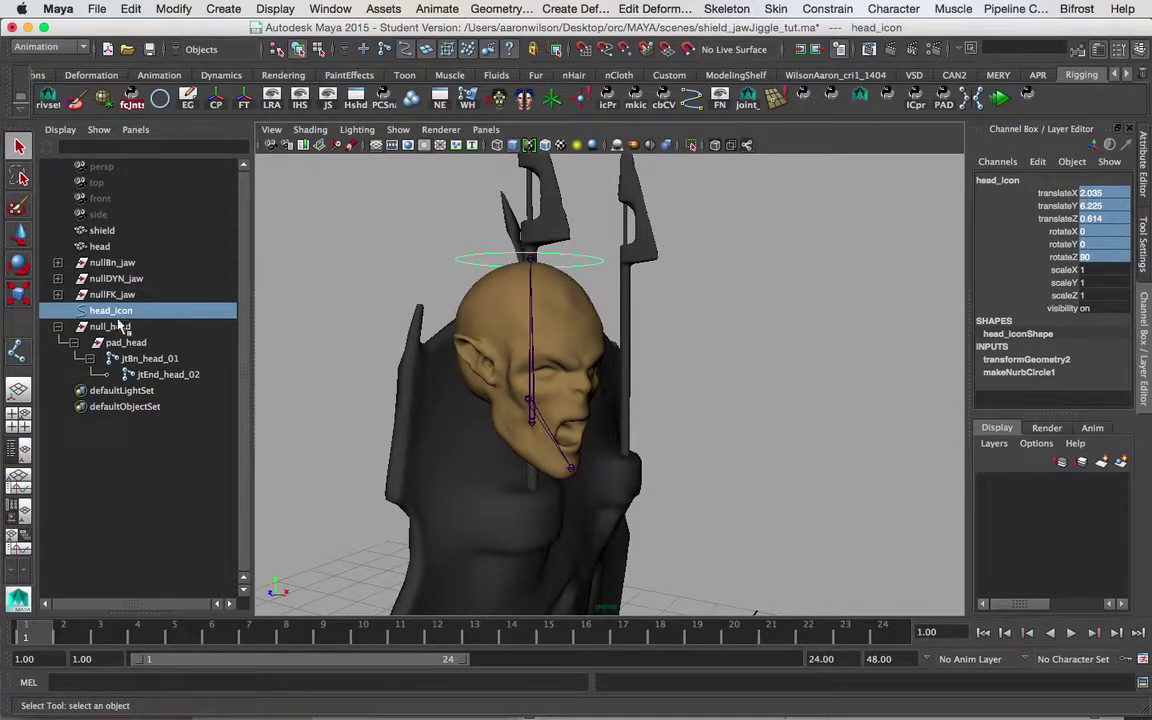
- Create an empty null group and parent-constrain it to the head_icon control so it takes on the same position and rotation
left_click(187, 100)
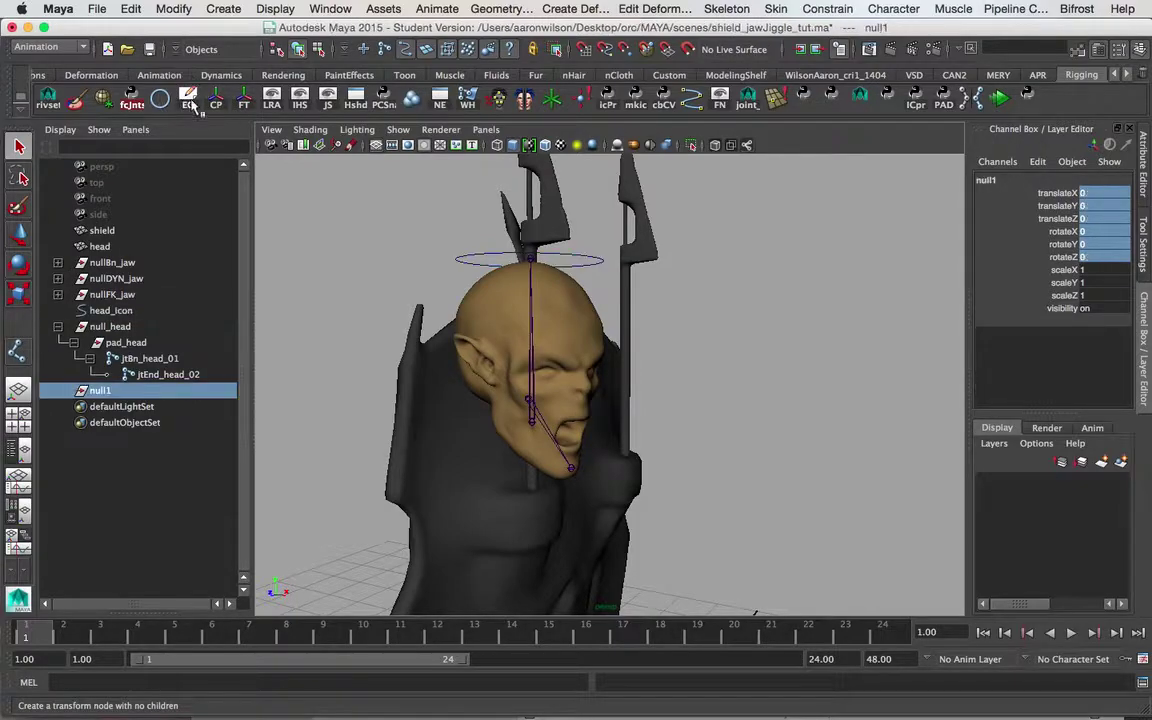
left_click(110, 311)
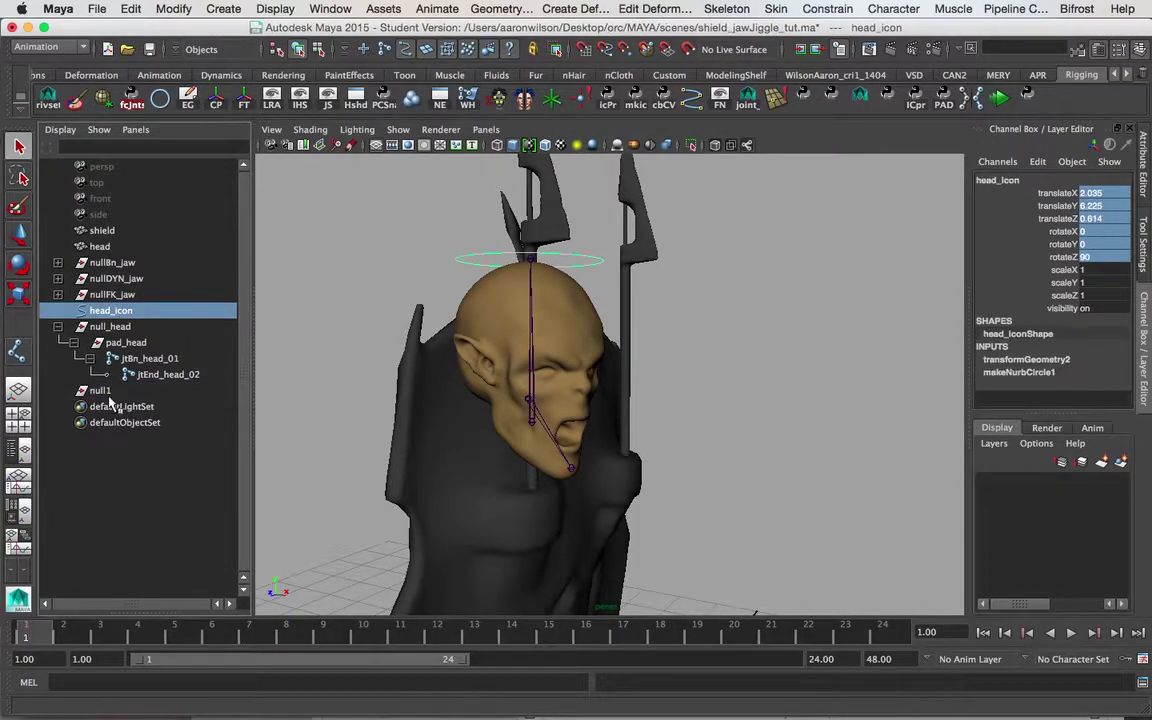
left_click(147, 392, "ctrl")
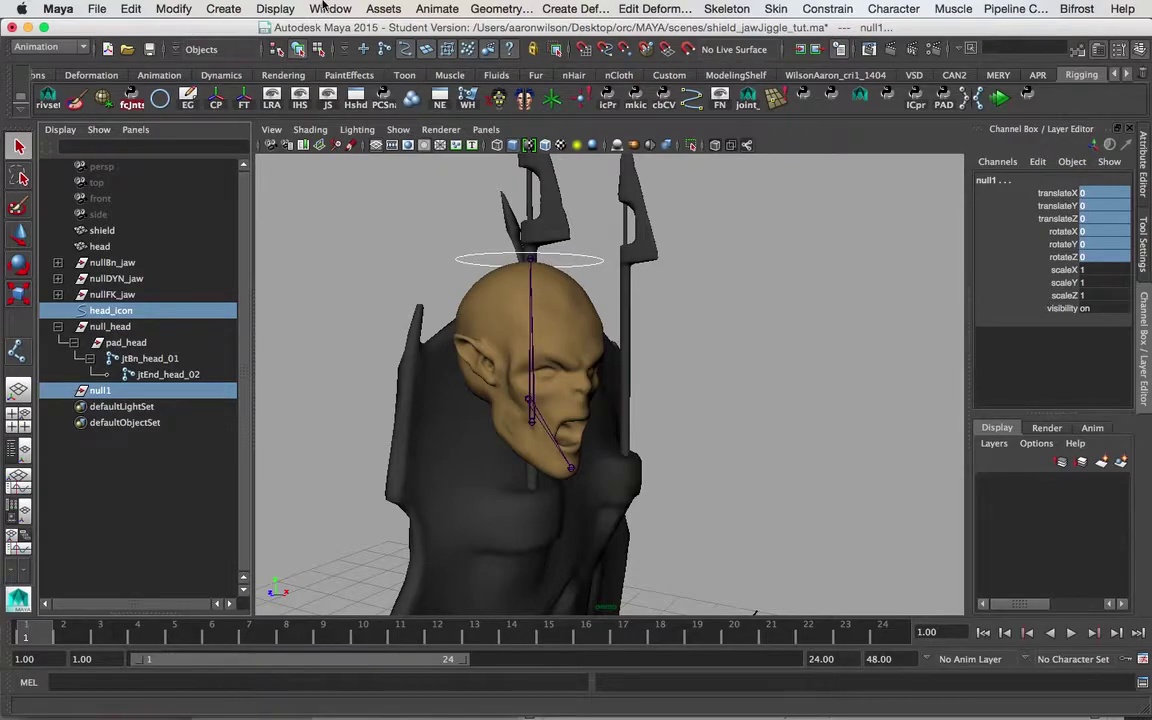
left_click(836, 9)
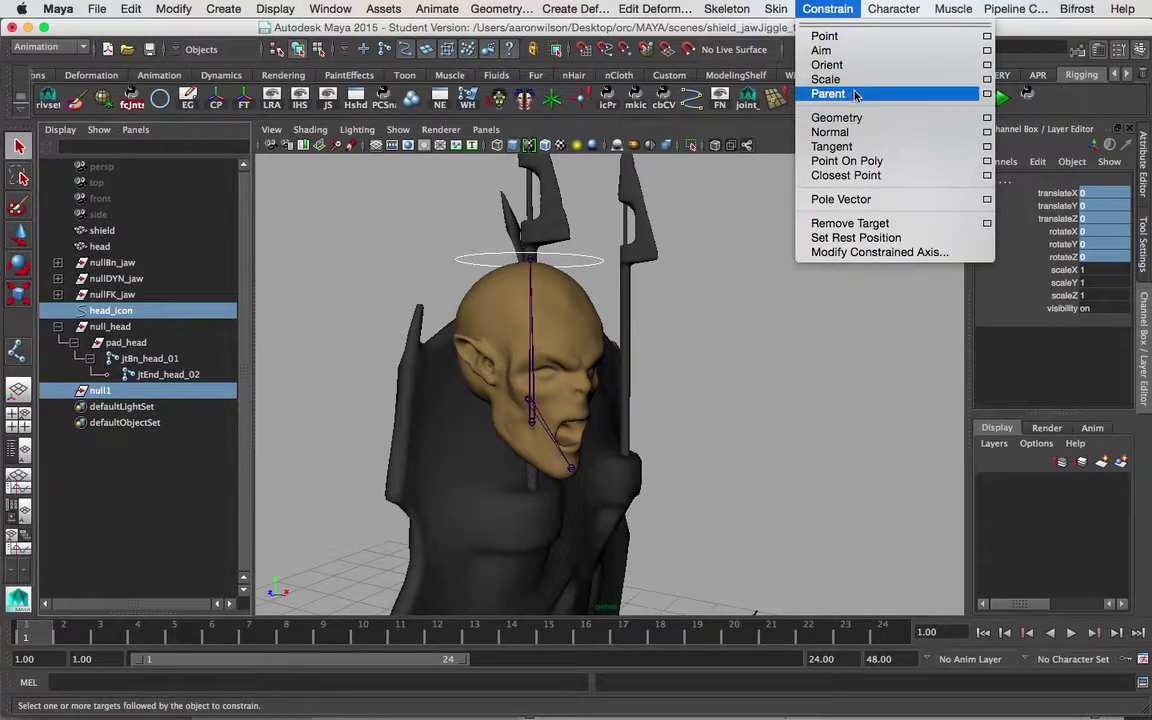
left_click(955, 93)
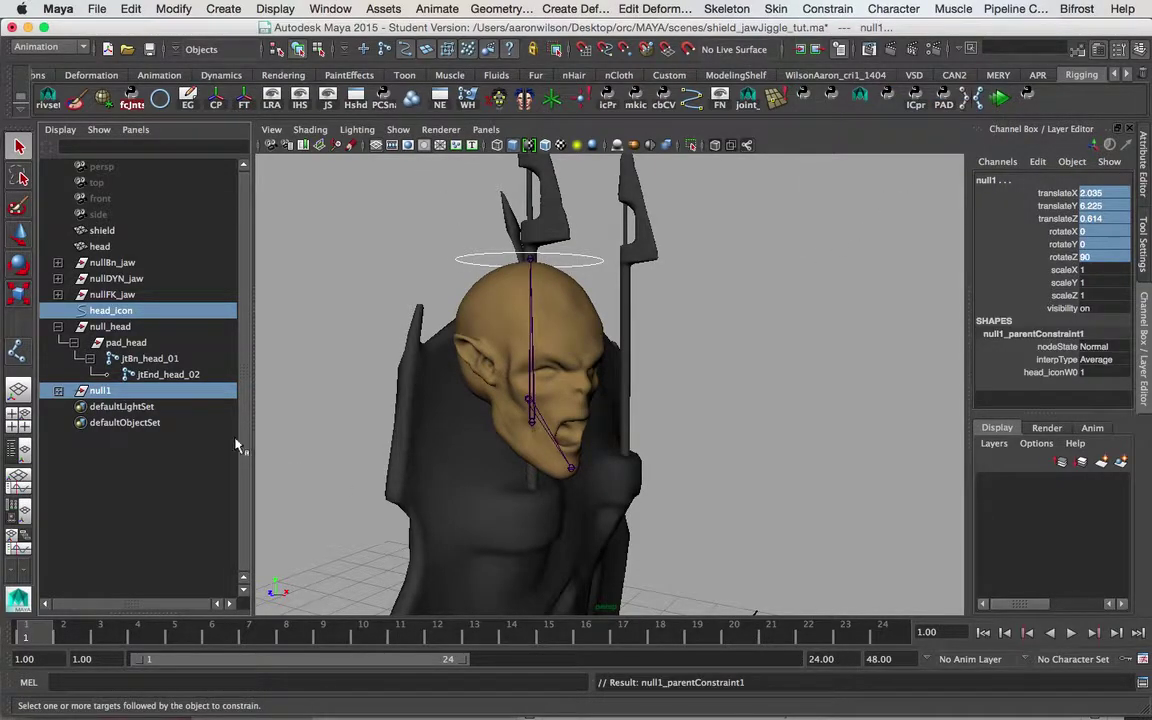
- Delete the parent constraint under the null1 group
left_click(58, 391)
left_click(110, 406)
key("Delete")
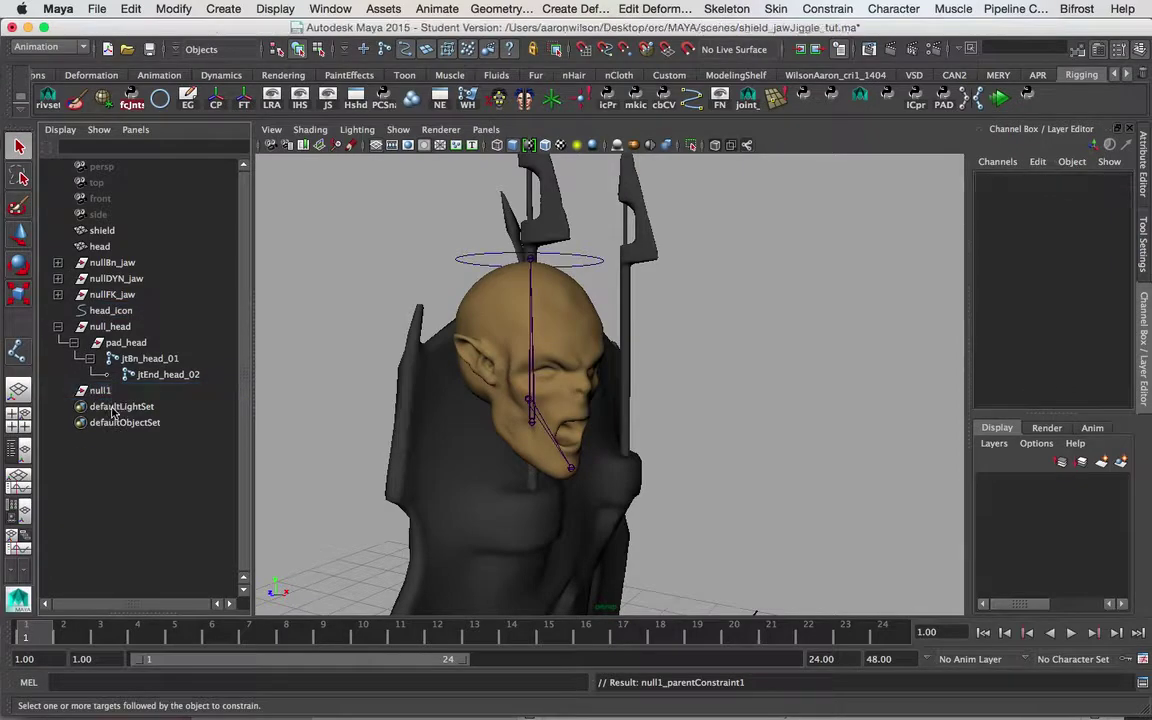
- Rename the null1 group as prime_head_icon
middle_click_drag(595, 434, 660, 419, "alt")
left_click_drag(660, 419, 650, 431, "alt")
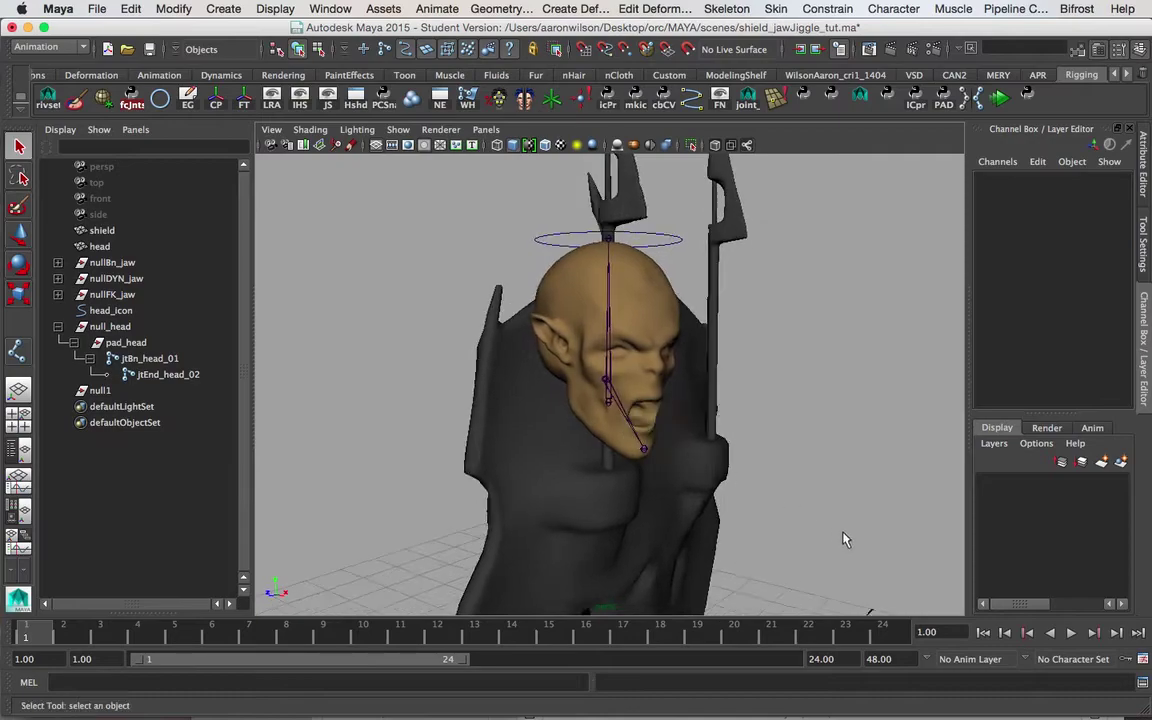
middle_click_drag(853, 500, 817, 477, "alt")
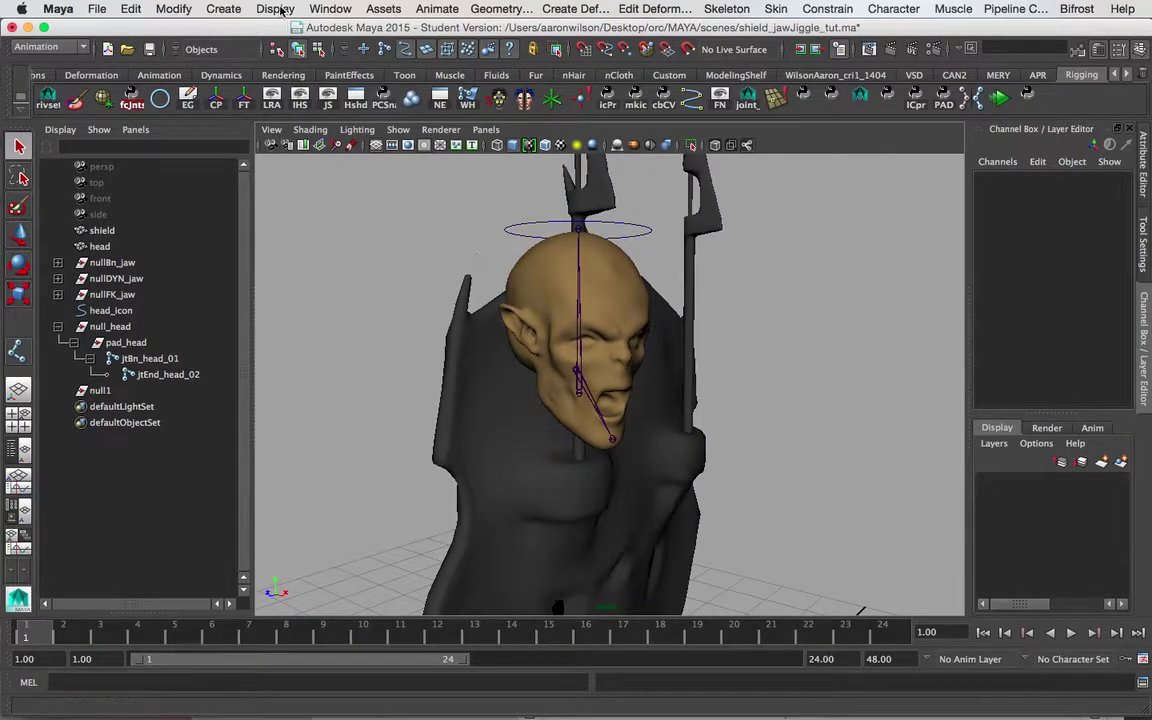
left_click(99, 390)
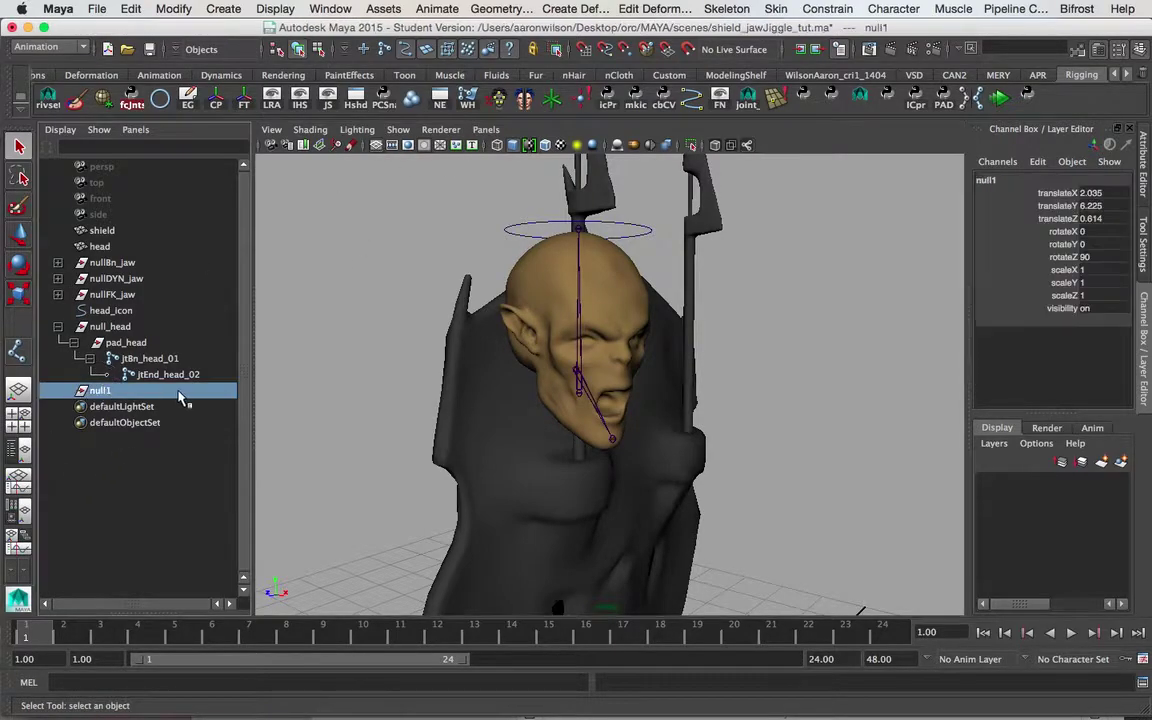
double_click(109, 394)
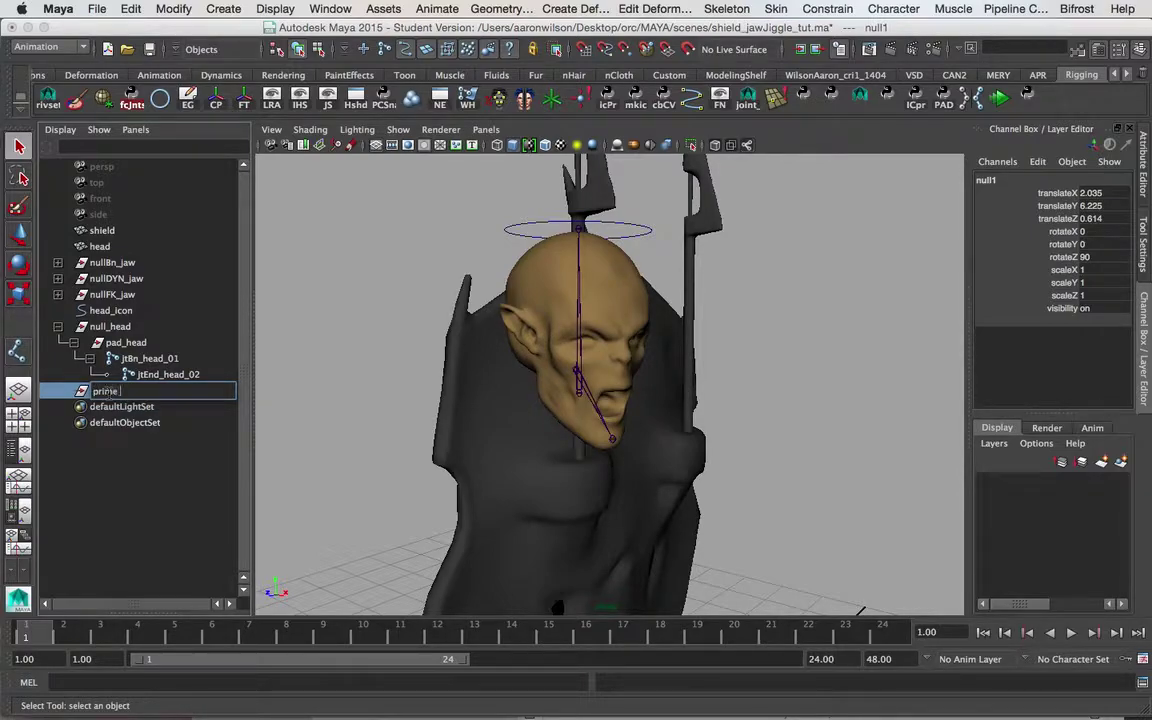
type("prime_head_icon")
key("Return")
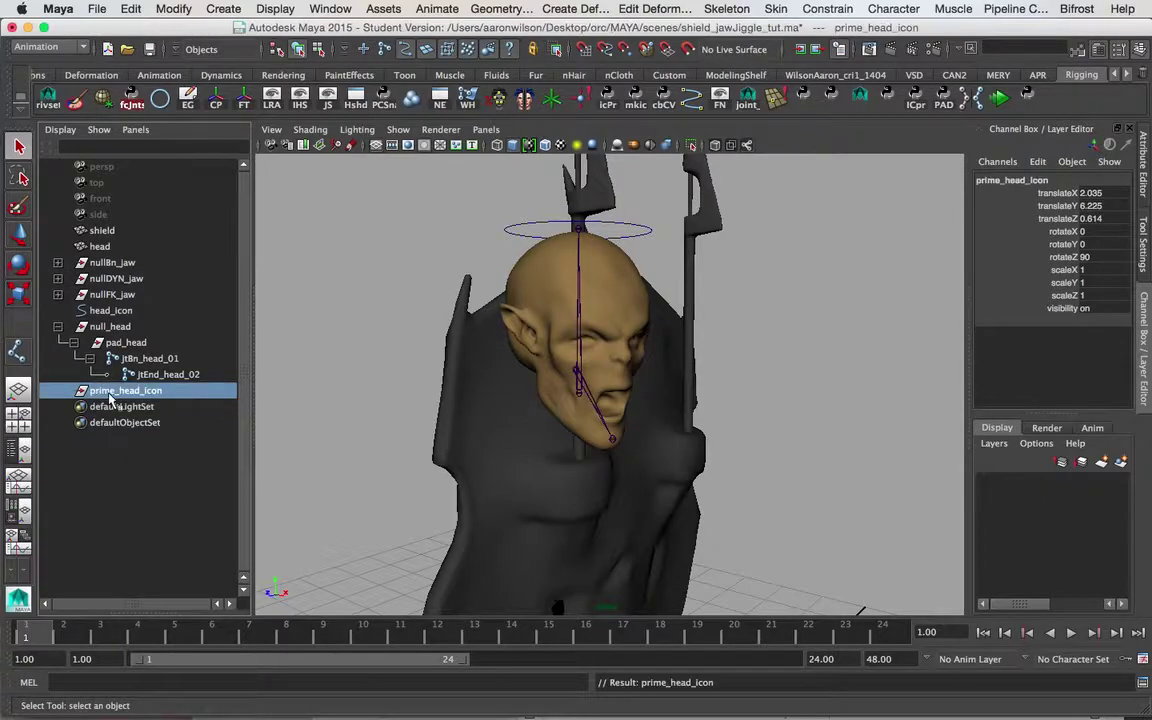
- Parent head_icon under the prime_head_icon group
left_click(109, 312)
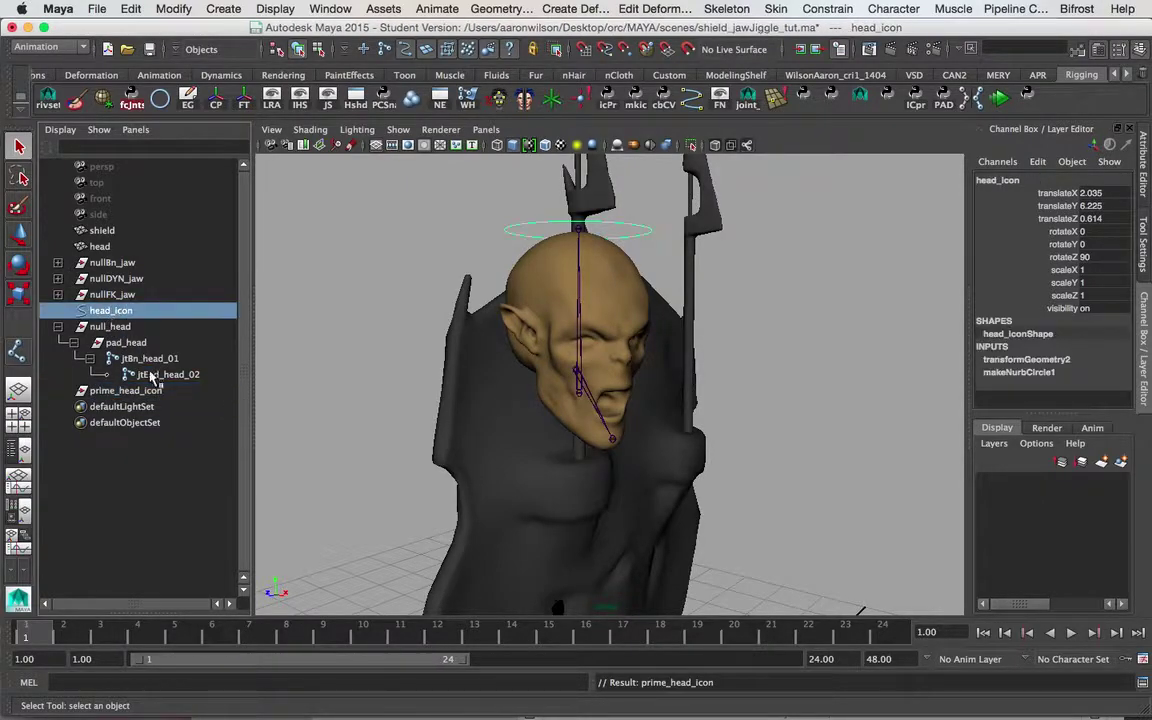
left_click(141, 391, "ctrl")
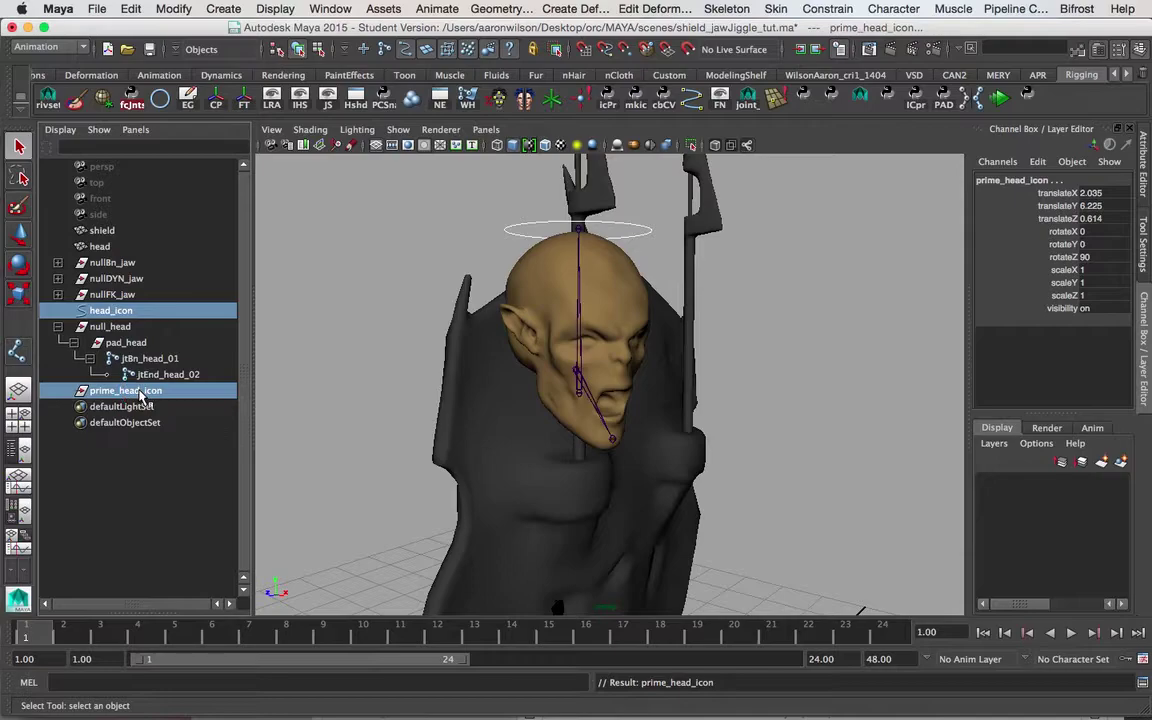
key("p")
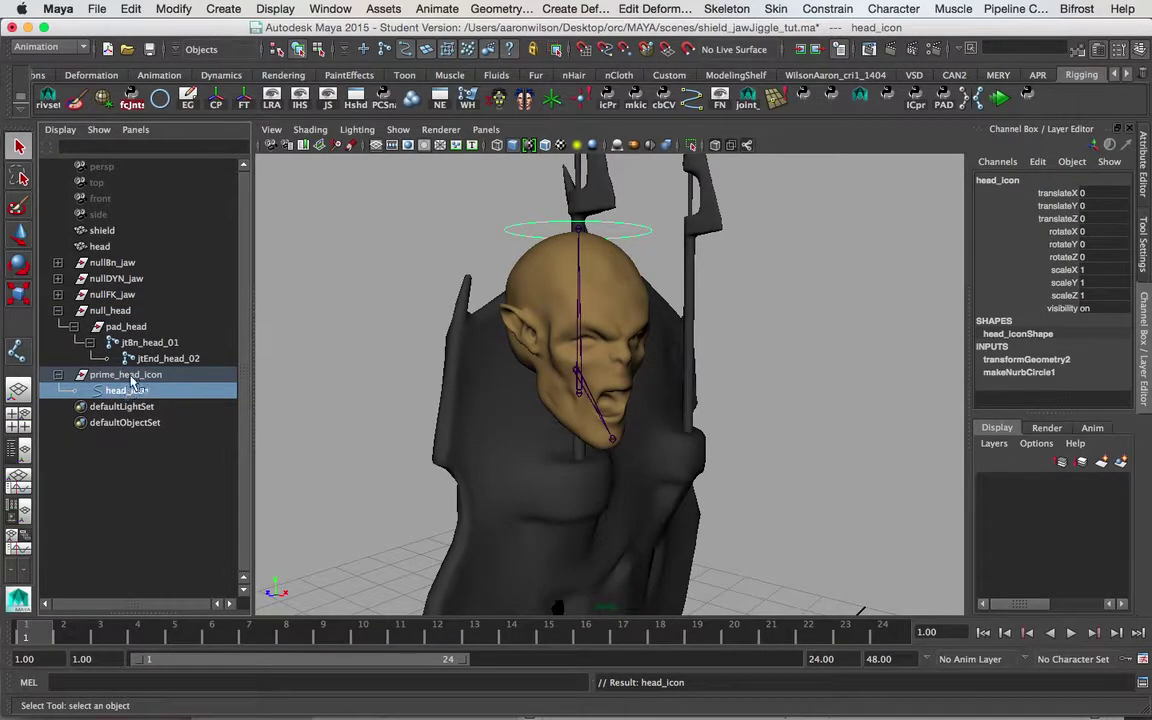
- Compare the transform values and axis orientation of head_icon with those of its prime_head_icon parent
left_click(140, 375)
left_click(126, 391)
key("w")
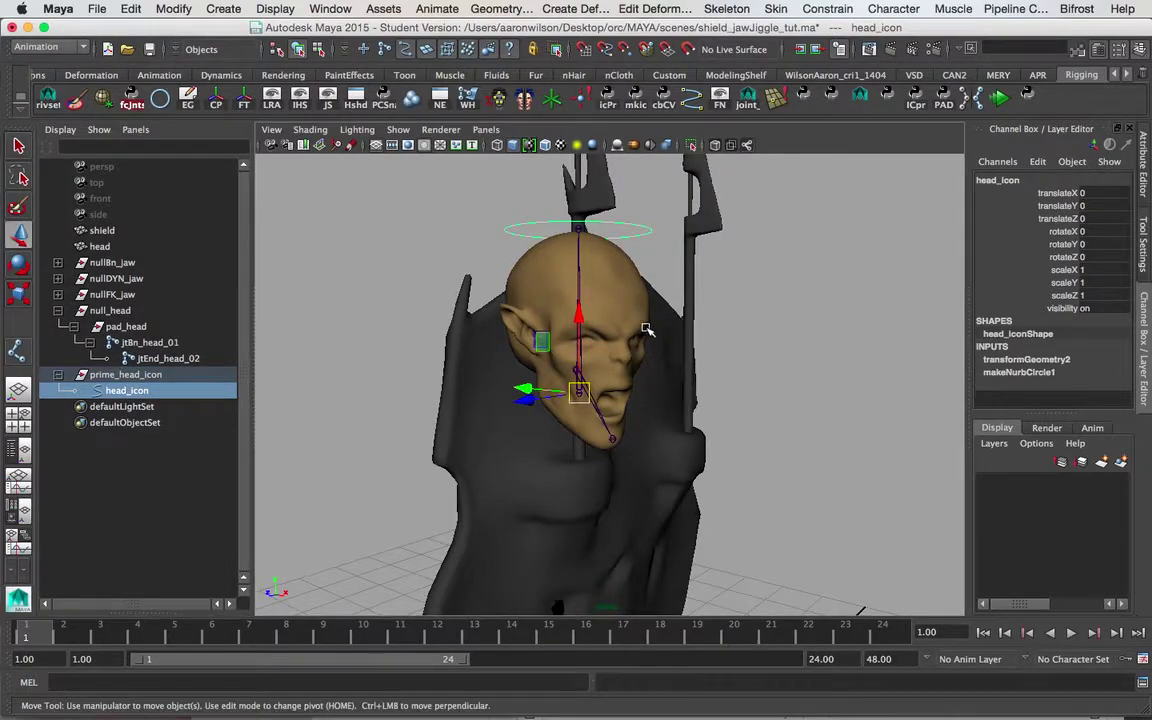
left_click(125, 375)
middle_click_drag(690, 309, 643, 302, "alt")
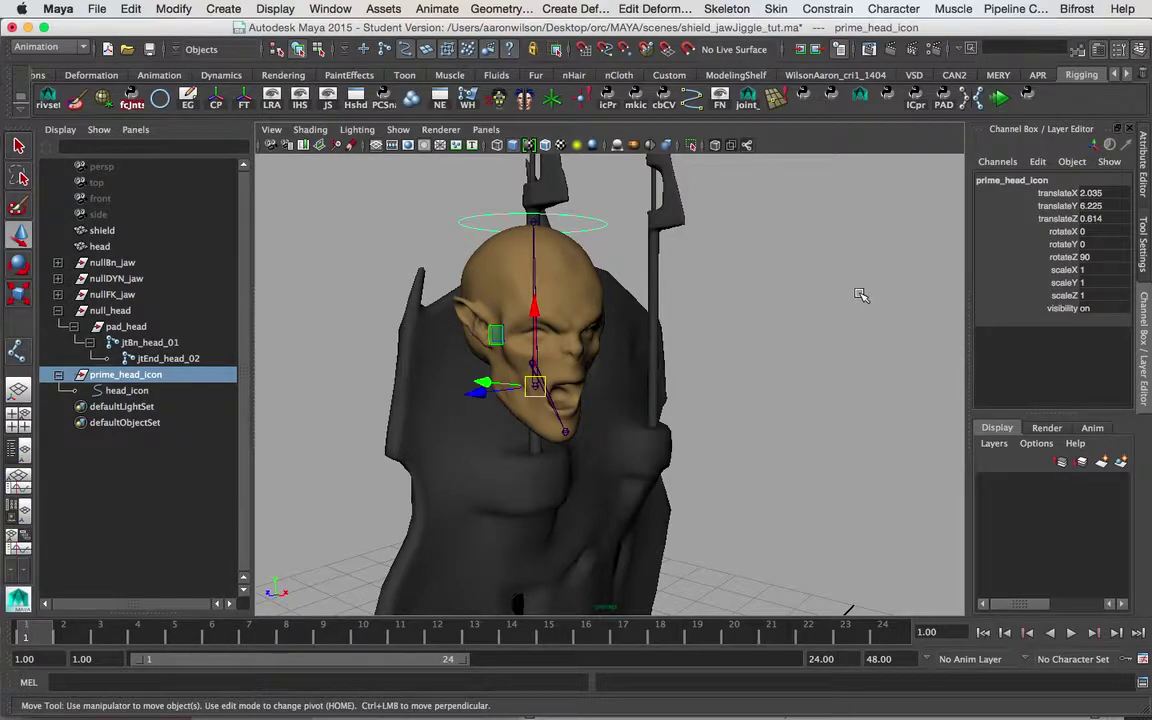
left_click(779, 404)
- Create a NURBS circle at the origin for the jaw control and set its Y rotation to 90
left_click_drag(656, 386, 572, 308, "alt")
left_click_drag(593, 412, 694, 373, "alt")
right_click_drag(694, 373, 513, 317, "alt")
left_click_drag(513, 317, 573, 308, "alt")
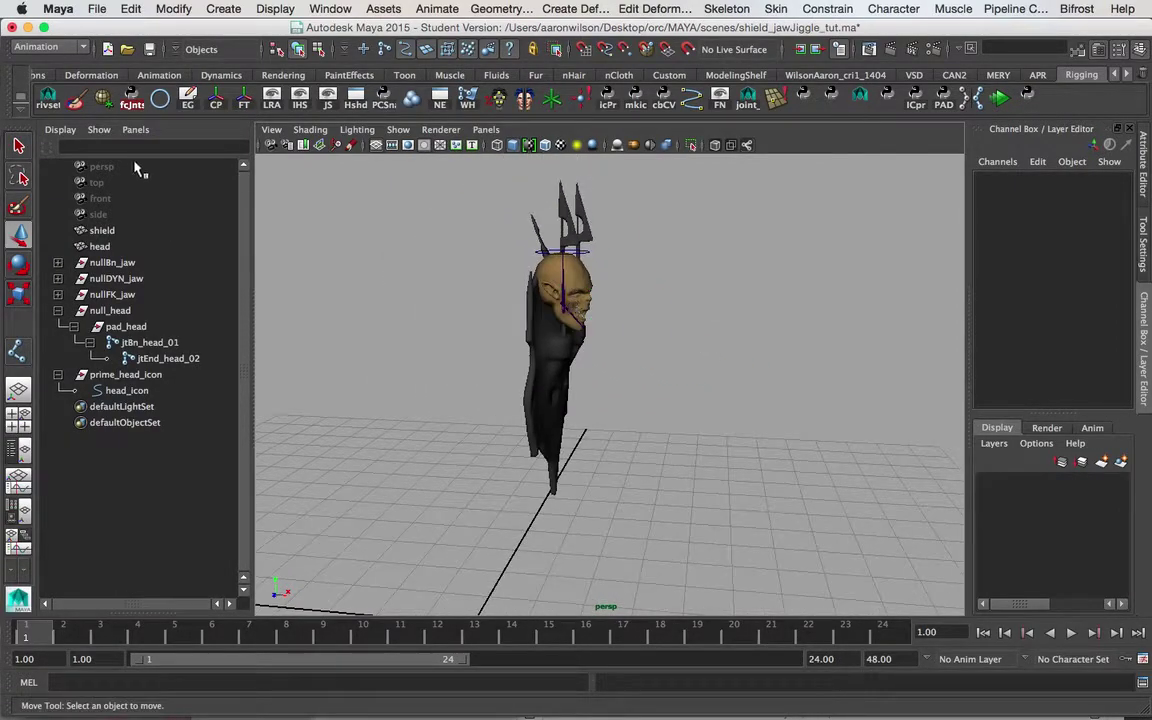
left_click(160, 101)
middle_click_drag(643, 446, 638, 348, "alt")
left_click_drag(638, 348, 617, 401, "alt")
double_click(1108, 244)
type("90")
key("Return")
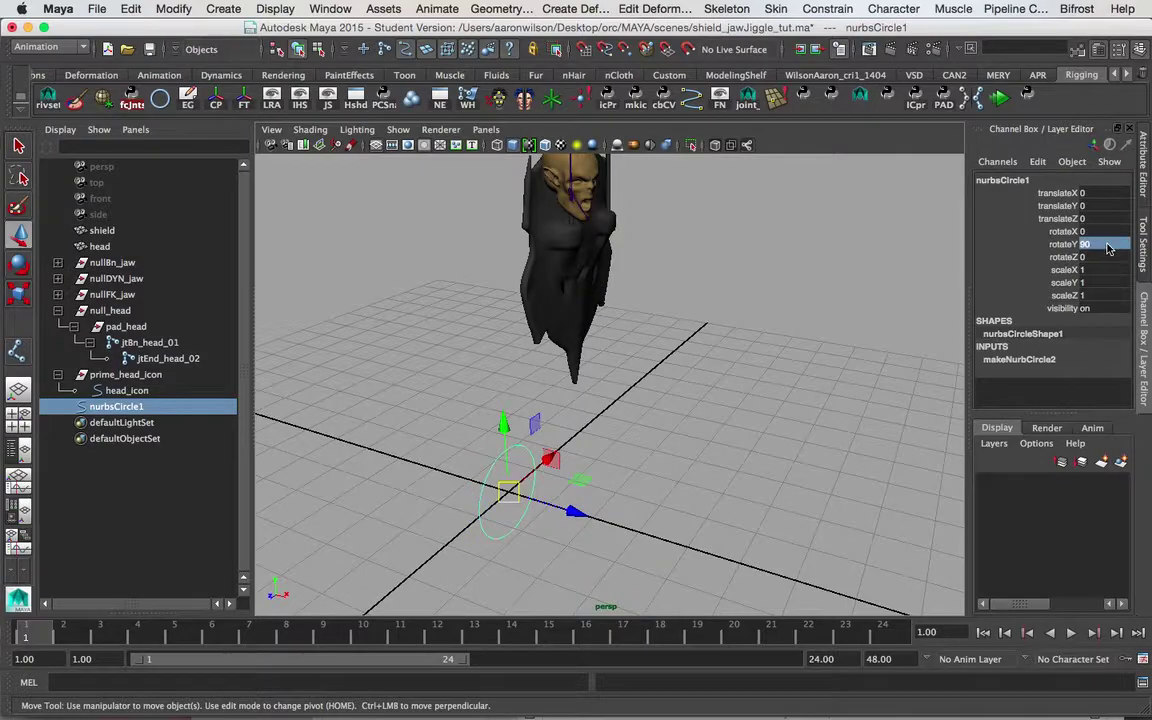
- Freeze the transformations of the rotated circle at the origin
right_click_drag(652, 417, 622, 368, "shift")
left_click(190, 10)
left_click(226, 65)
left_click_drag(615, 350, 588, 372, "alt")
middle_click_drag(408, 332, 471, 358, "alt")
- Rename the new circle as jaw_icon
double_click(110, 407)
type("jaw")
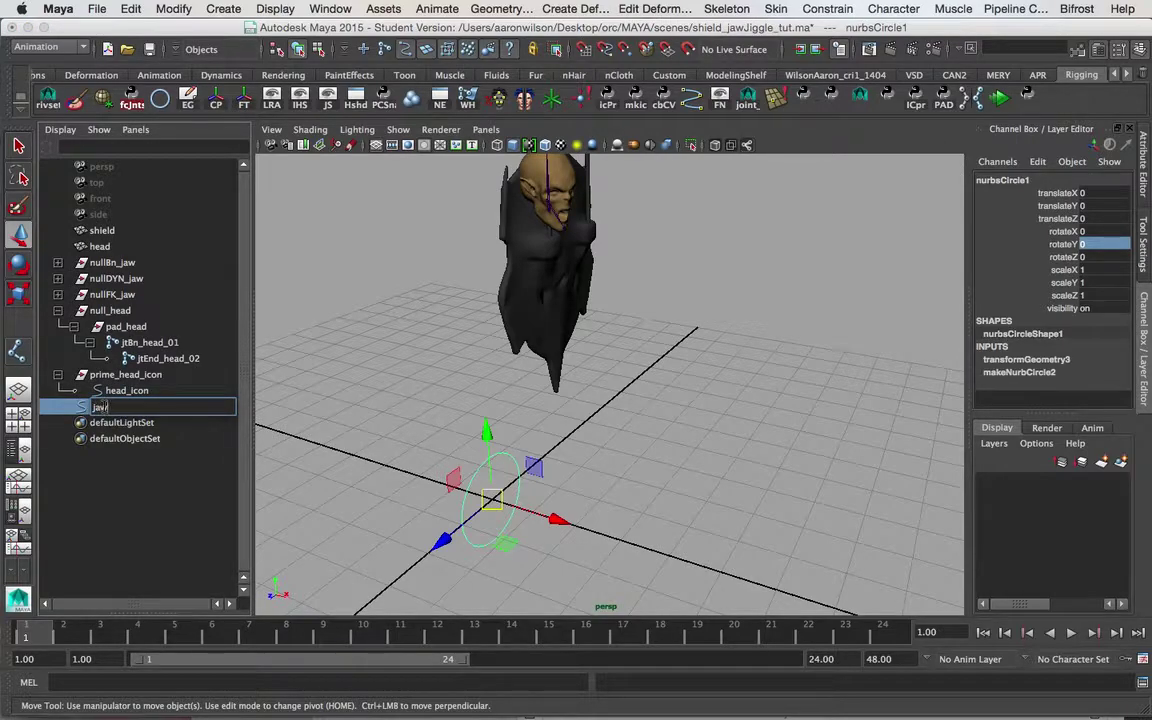
type("_icon")
key("Return")
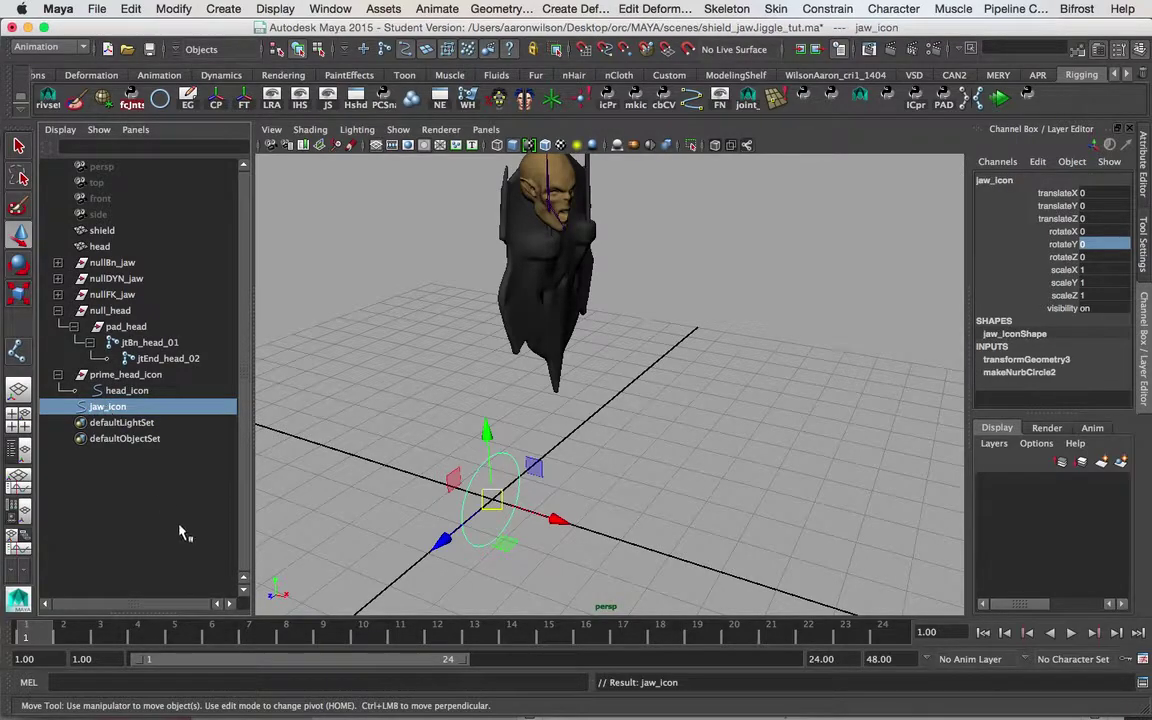
left_click_drag(518, 262, 590, 223, "alt")
middle_click_drag(590, 223, 597, 233, "alt")
key("q")
left_click(543, 183)
middle_click_drag(679, 350, 680, 386, "alt")
left_click(604, 302)
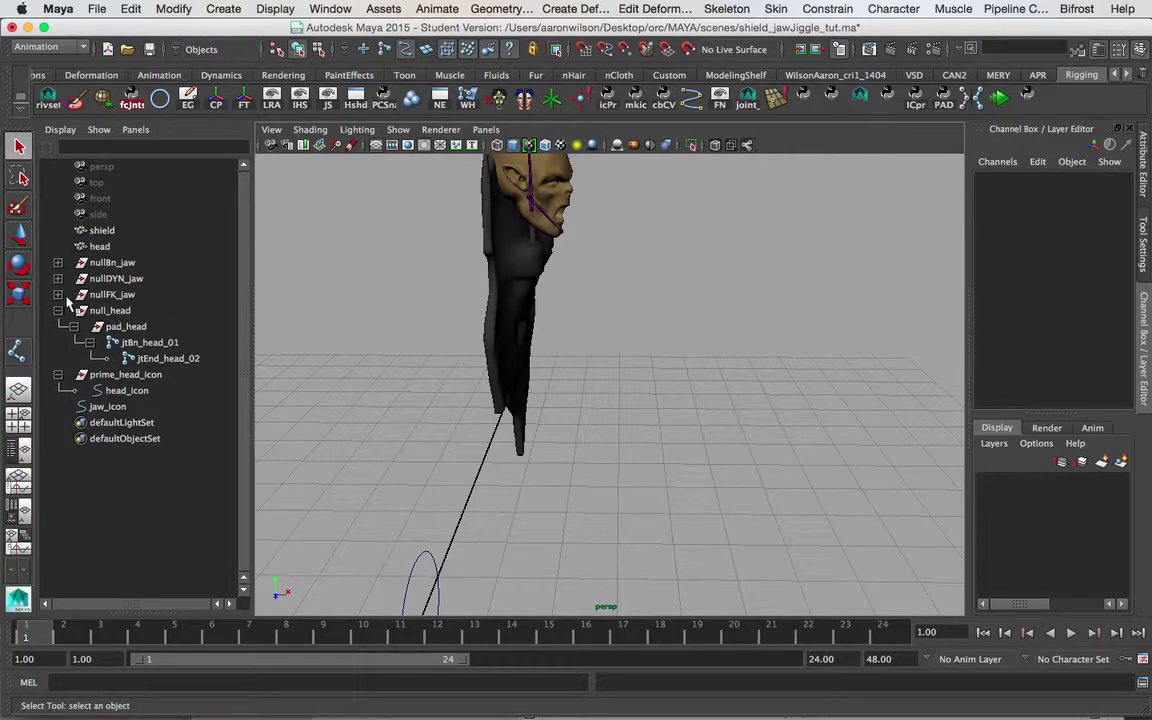
- Snap jaw_icon to the jtFK_jaw_01 joint, found under nullFK_jaw and PADFK_jaw, with a parent constraint
left_click(57, 294)
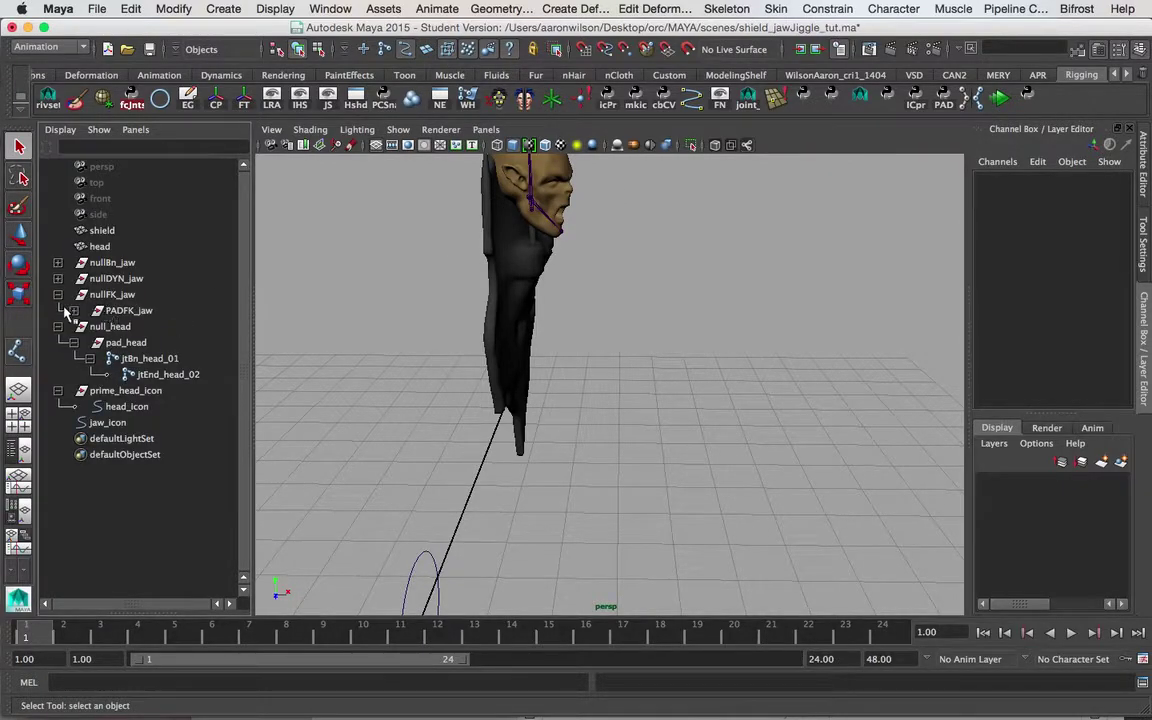
left_click(75, 311)
left_click(166, 329)
middle_click_drag(412, 405, 520, 298, "alt")
left_click_drag(580, 325, 508, 342, "alt")
middle_click_drag(508, 342, 524, 360, "alt")
right_click_drag(590, 388, 552, 385, "alt")
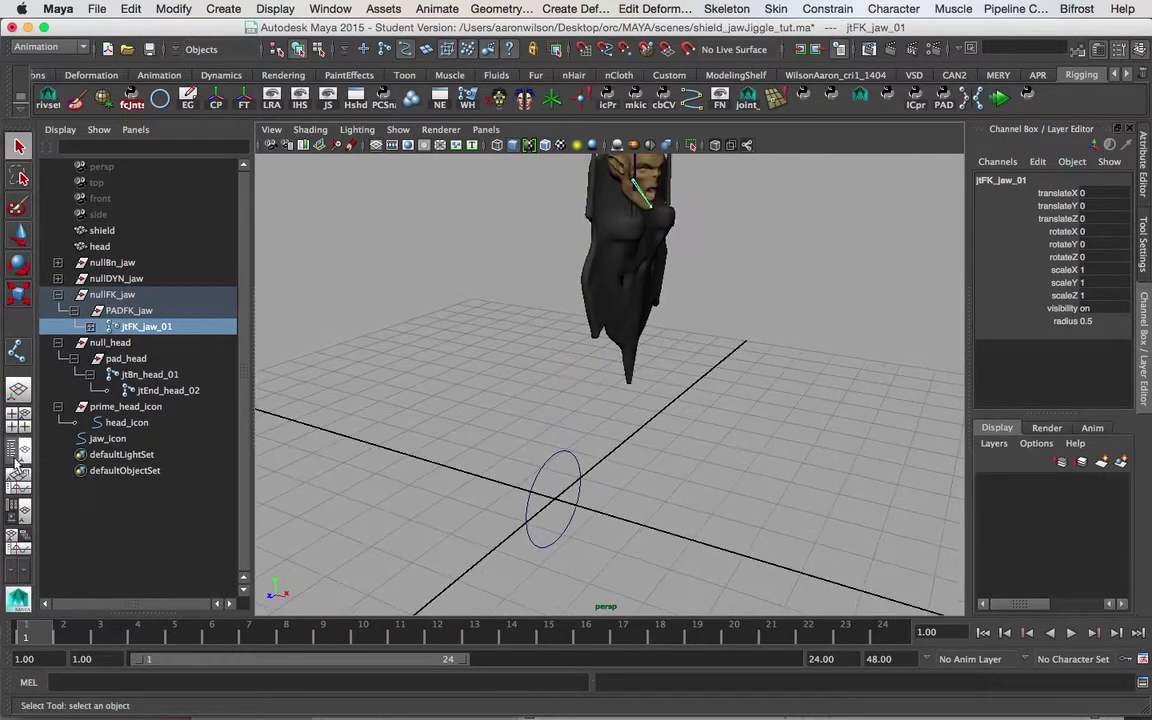
left_click(108, 440, "super")
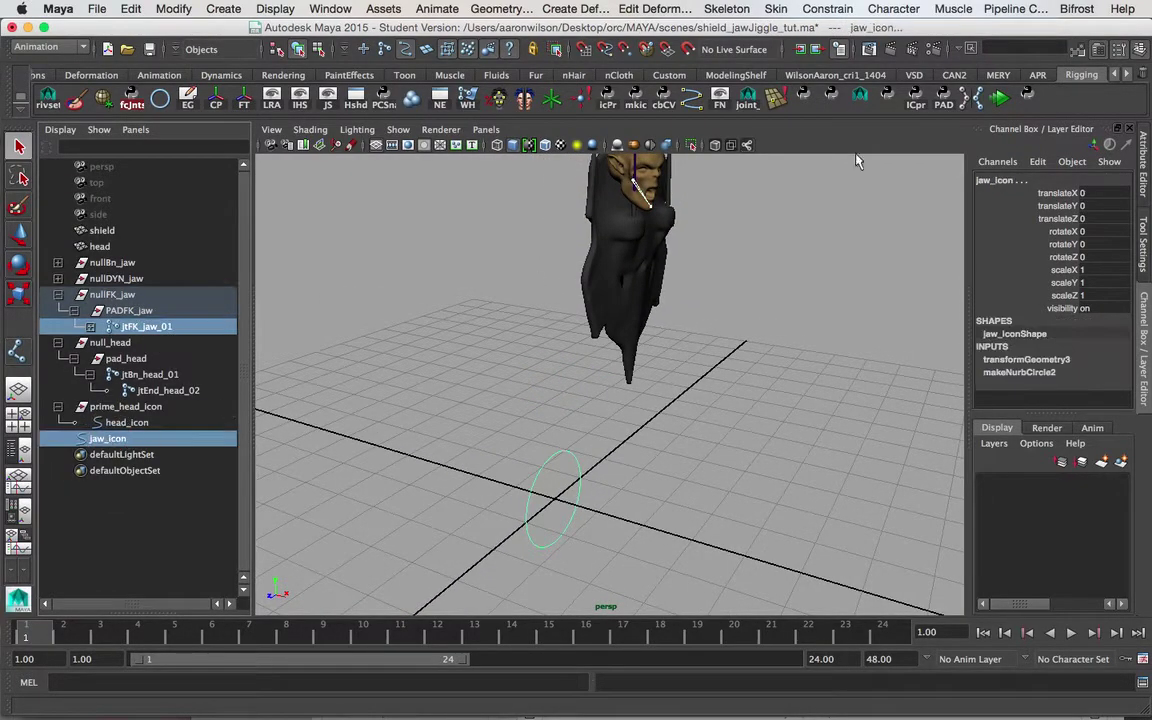
left_click(840, 8)
left_click(828, 93)
left_click_drag(680, 390, 735, 410, "alt")
left_click(103, 438)
key("w")
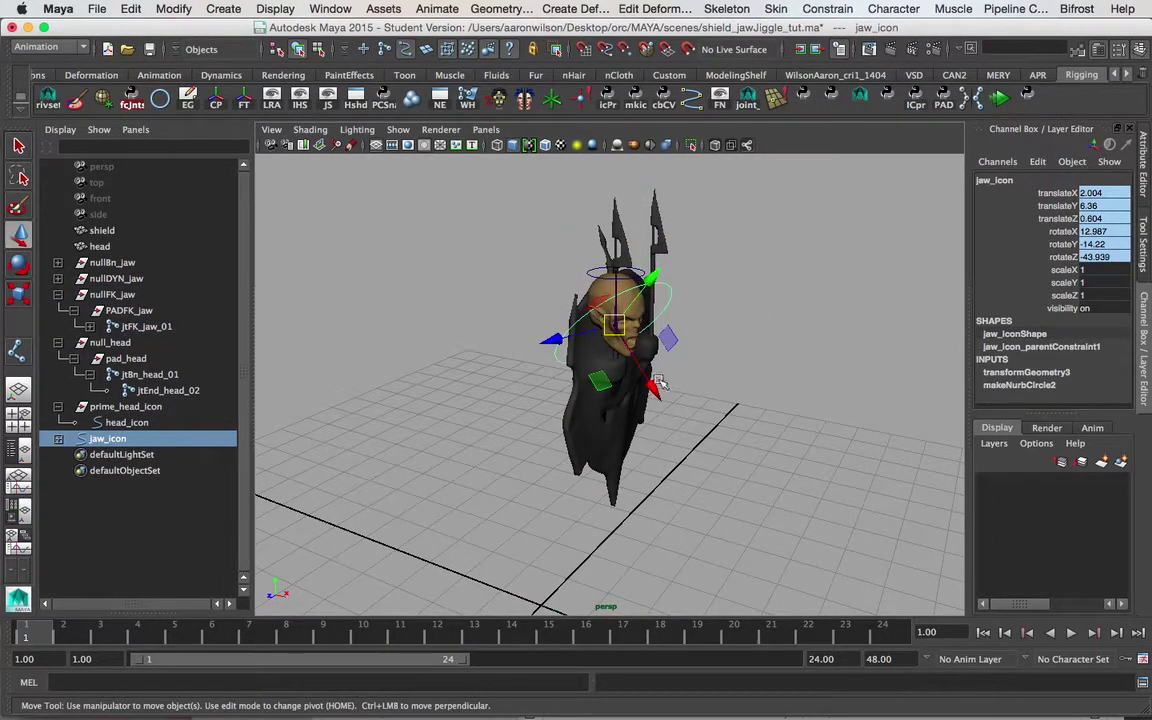
- Delete the parent constraint under jaw_icon
left_click(59, 439)
left_click(135, 455)
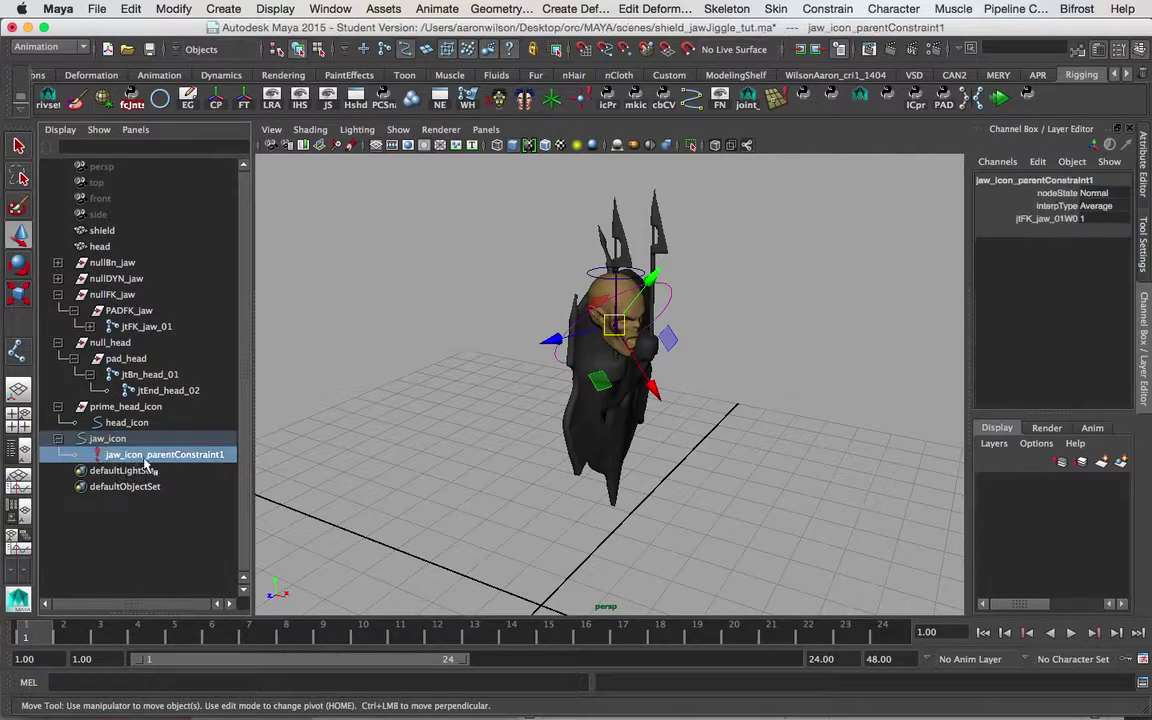
key("Delete")
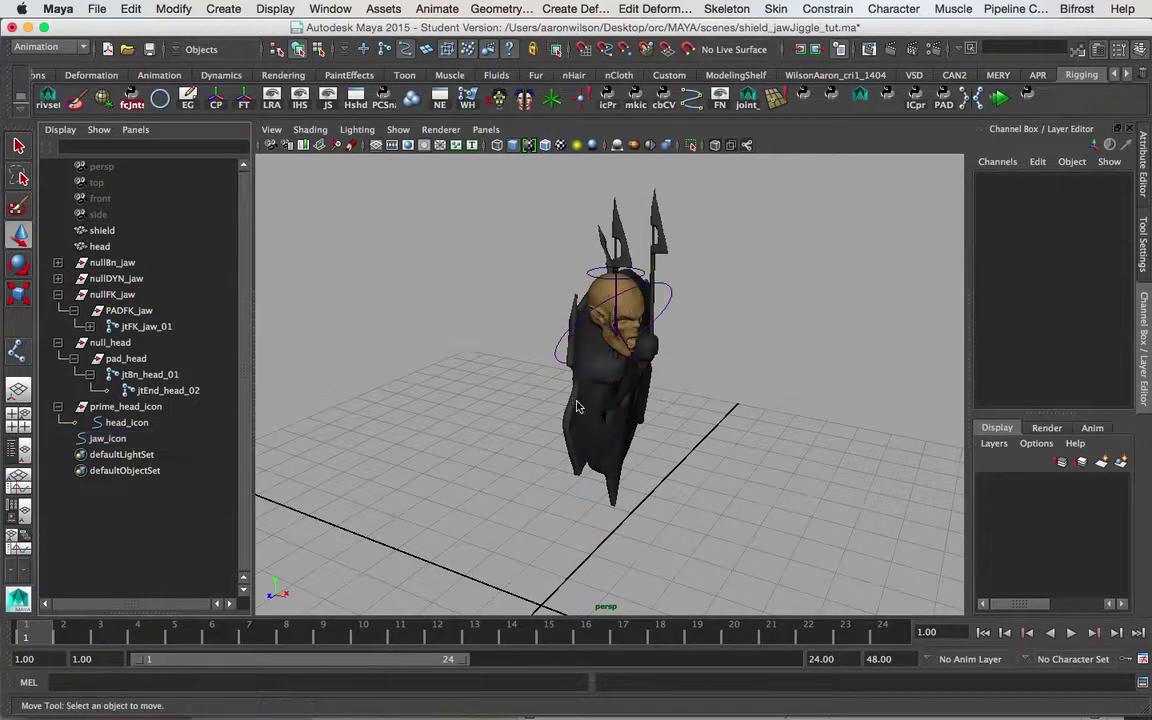
- Move jaw_icon out in front of the chin along its local X axis, to about translate 2.586, 5.799, 0.809
left_click(108, 441)
left_click_drag(463, 393, 533, 378, "alt")
right_click_drag(581, 328, 835, 346, "alt")
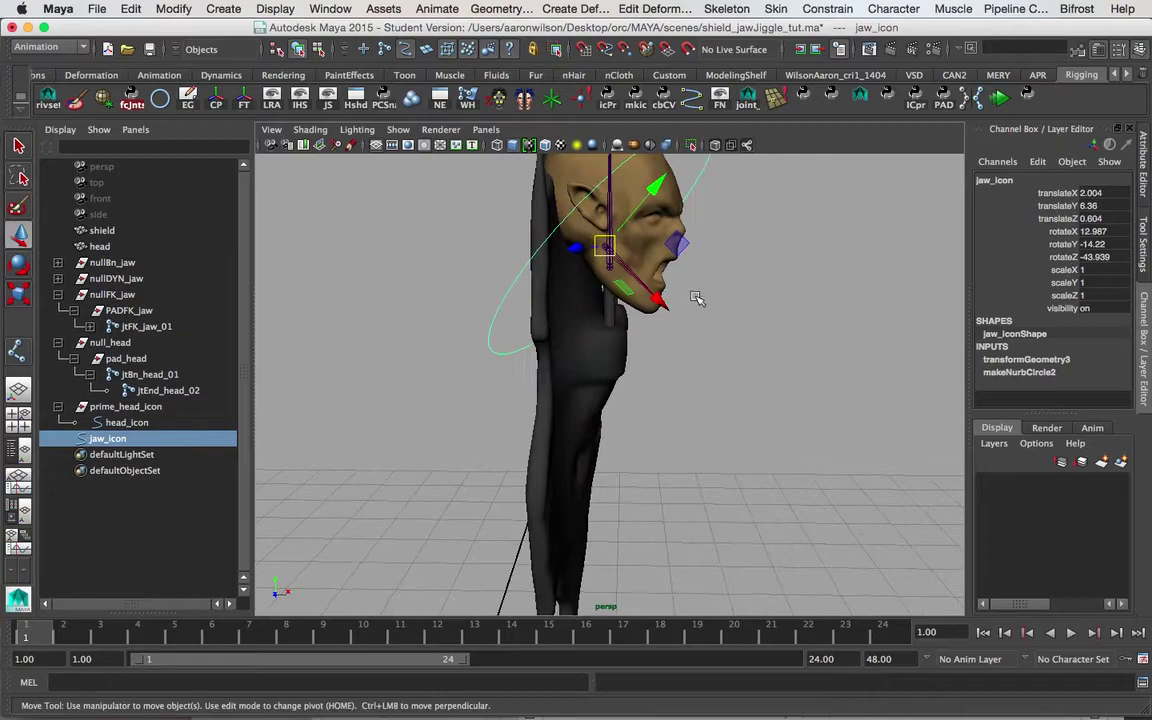
middle_click_drag(702, 300, 763, 401)
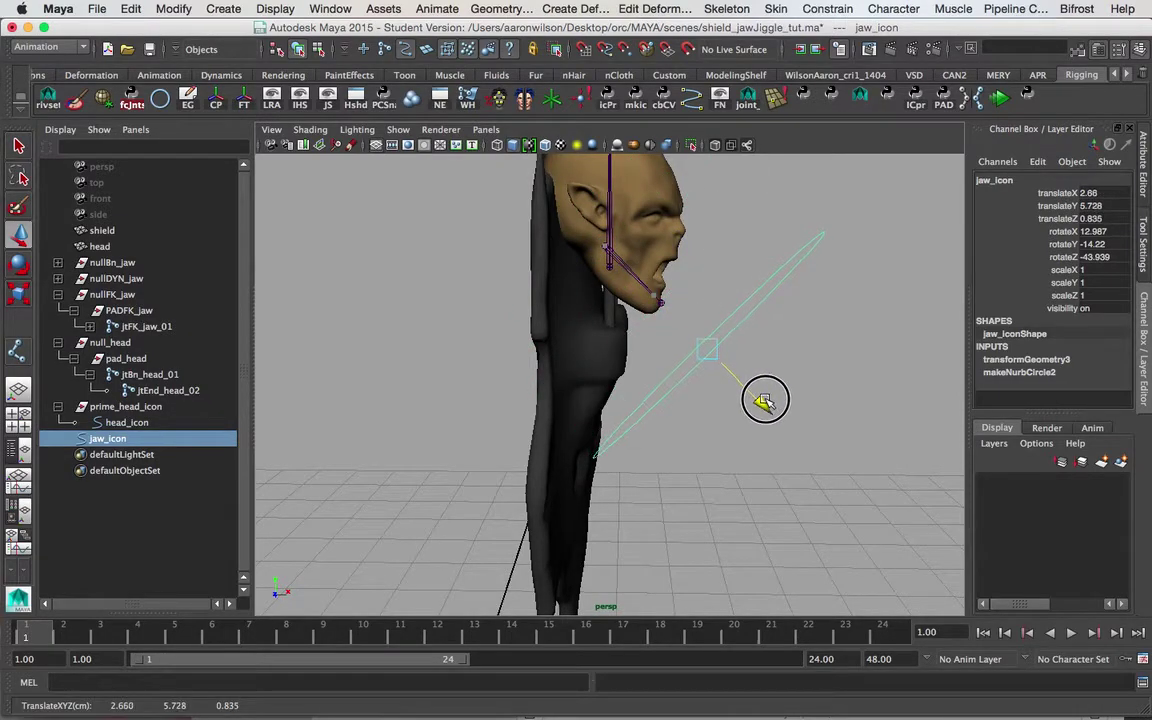
key("ctrl+z")
left_click_drag(805, 314, 617, 222, "alt")
right_click_drag(730, 340, 690, 335)
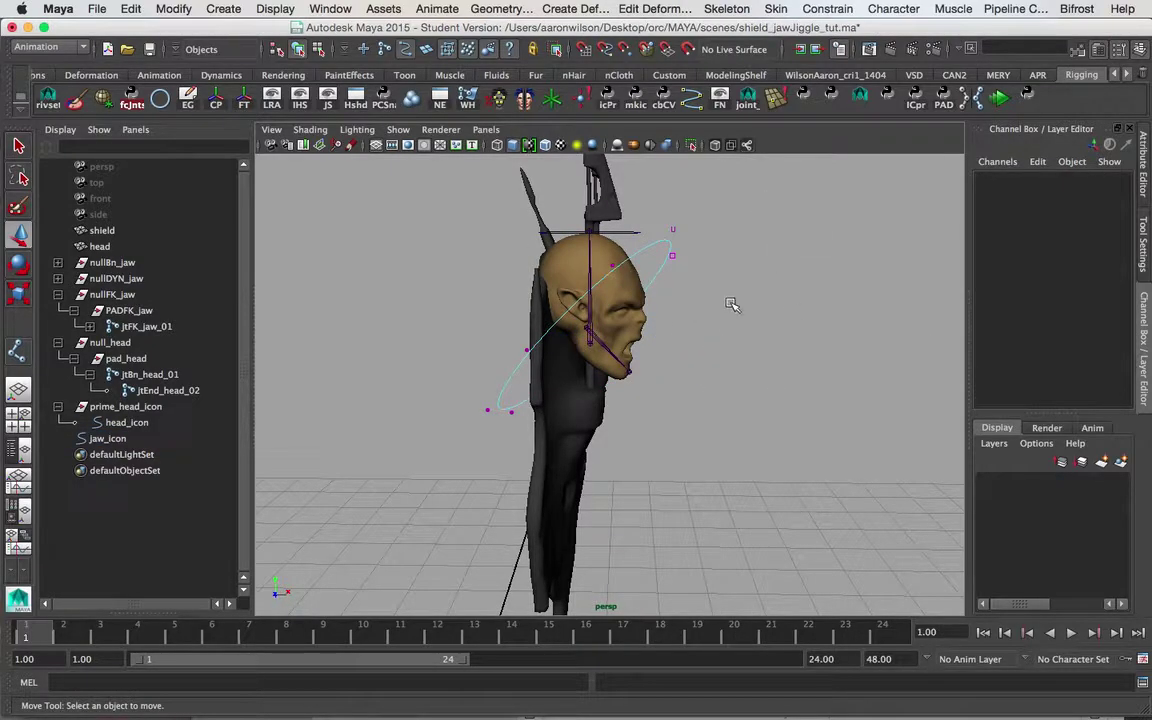
key("ctrl+z")
left_click_drag(763, 329, 684, 296, "alt")
left_click_drag(601, 331, 669, 391)
left_click_drag(683, 400, 676, 388)
left_click_drag(730, 325, 523, 267, "alt")
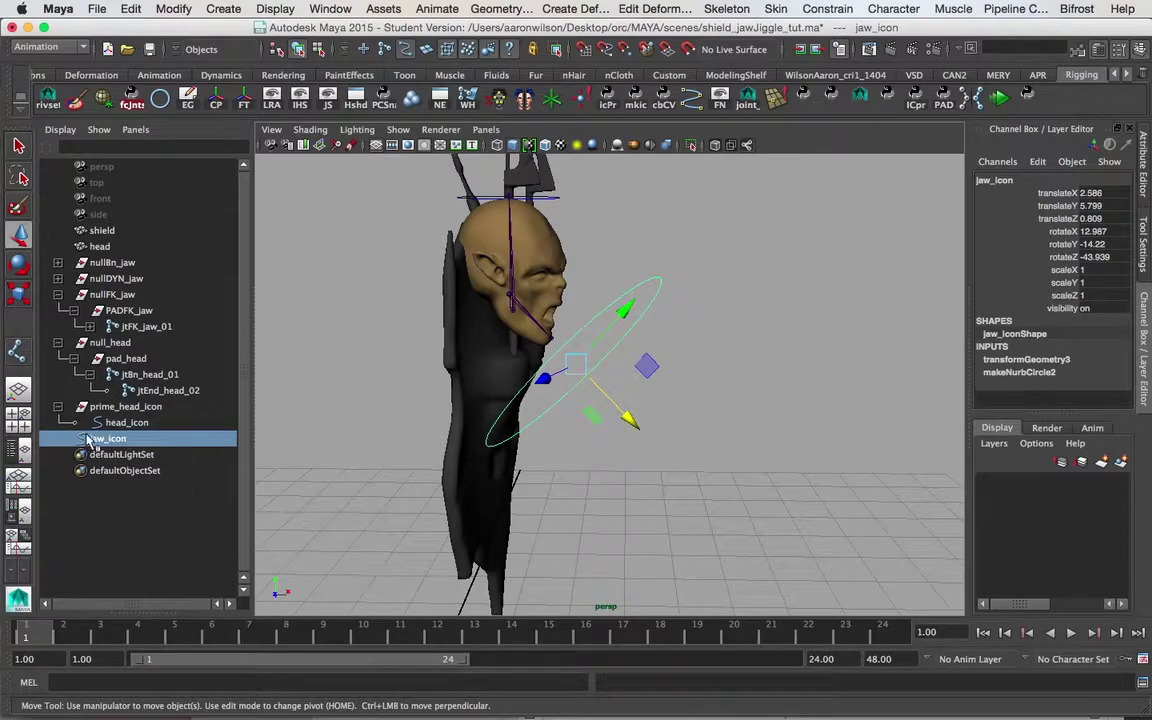
- Scale jaw_icon down uniformly to about 0.246
key("r")
middle_click_drag(729, 362, 584, 369)
left_click_drag(583, 369, 675, 293, "alt")
middle_click_drag(694, 283, 671, 285)
- Move jaw_icon closer to the chin, to about translate 2.514, 5.869, 0.784, and scale it uniformly to about 0.216
key("w")
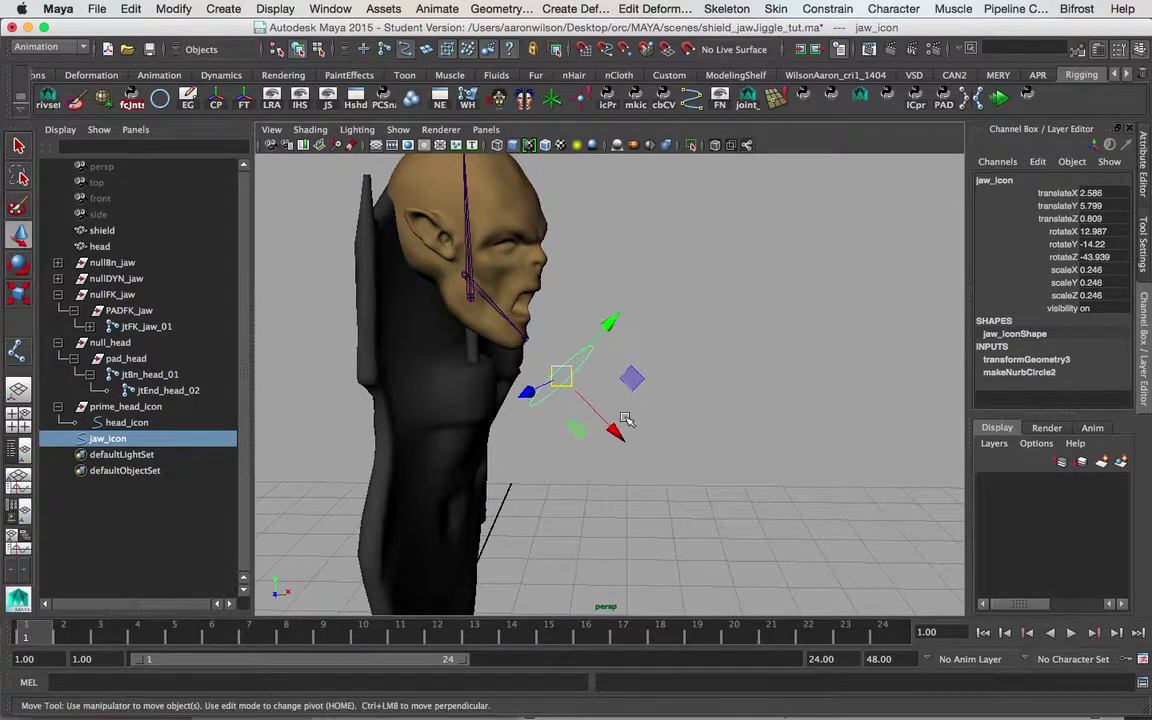
middle_click_drag(617, 432, 602, 417)
left_click_drag(602, 417, 771, 357, "alt")
key("r")
middle_click_drag(766, 357, 728, 378)
left_click_drag(728, 378, 672, 389, "alt")
- Try rotating jaw_icon about its own centre, then undo the rotation
left_click_drag(487, 225, 714, 410, "alt")
key("q")
key("w")
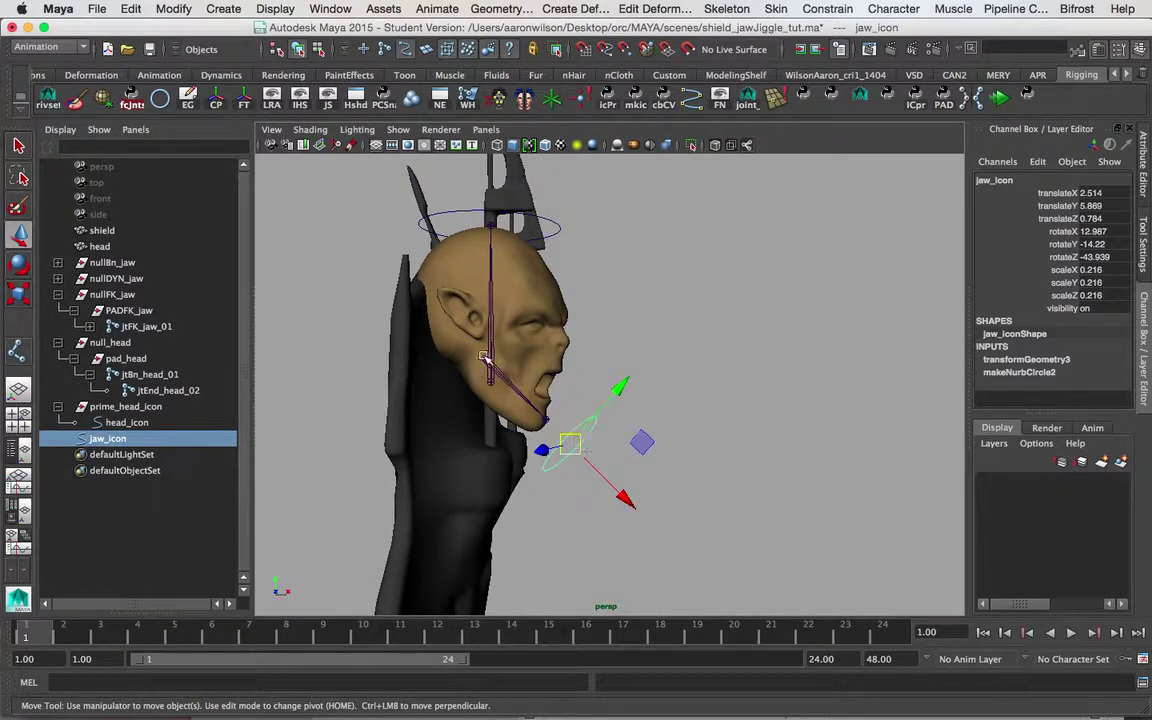
key("e")
left_click_drag(629, 404, 485, 362)
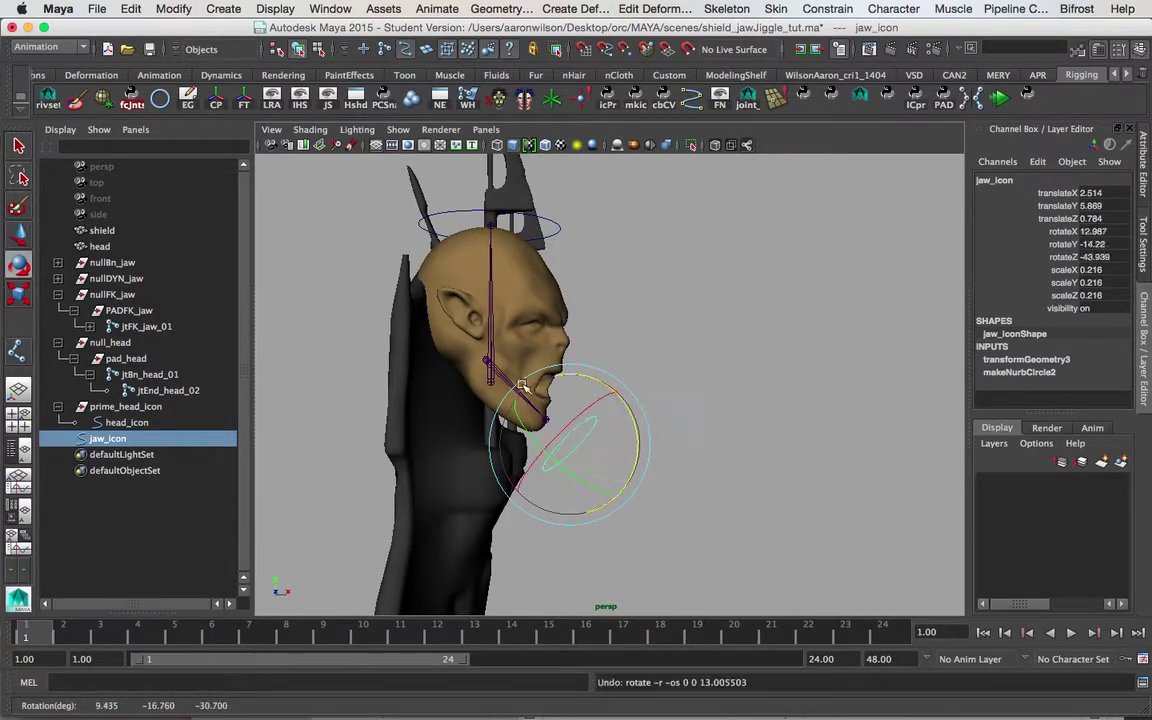
left_click_drag(656, 398, 674, 375, "alt")
key("w")
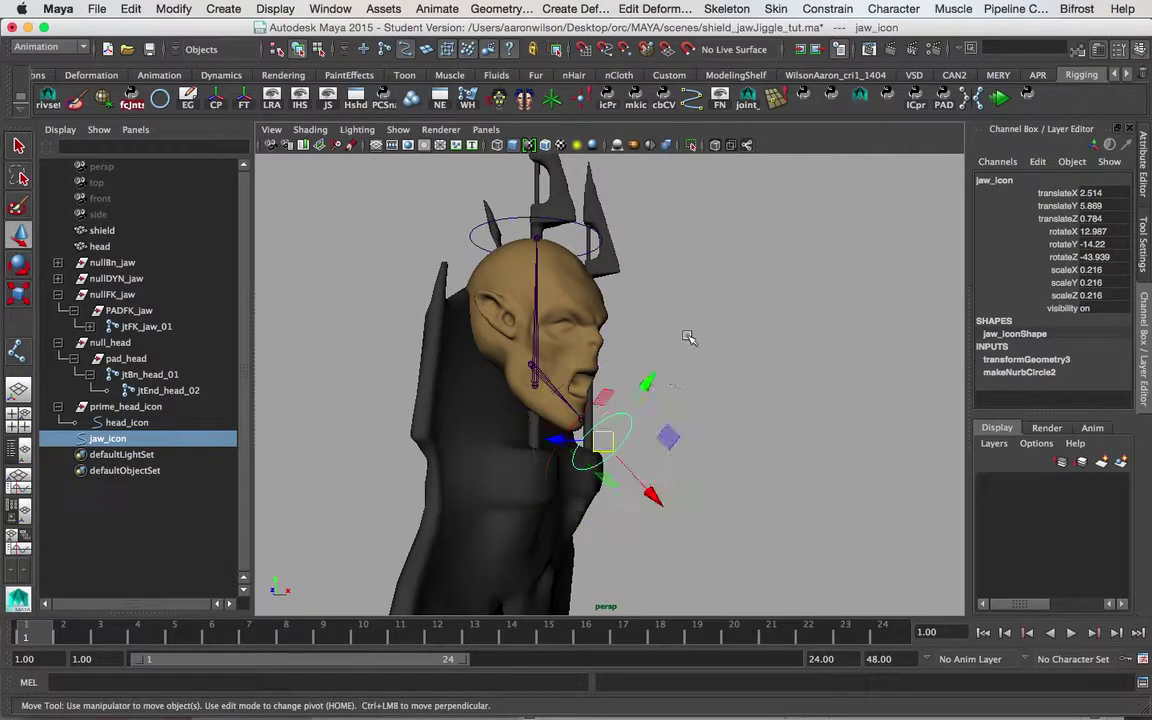
- Hide polygons in the perspective view, leaving the joints and control curves displayed
left_click(398, 129)
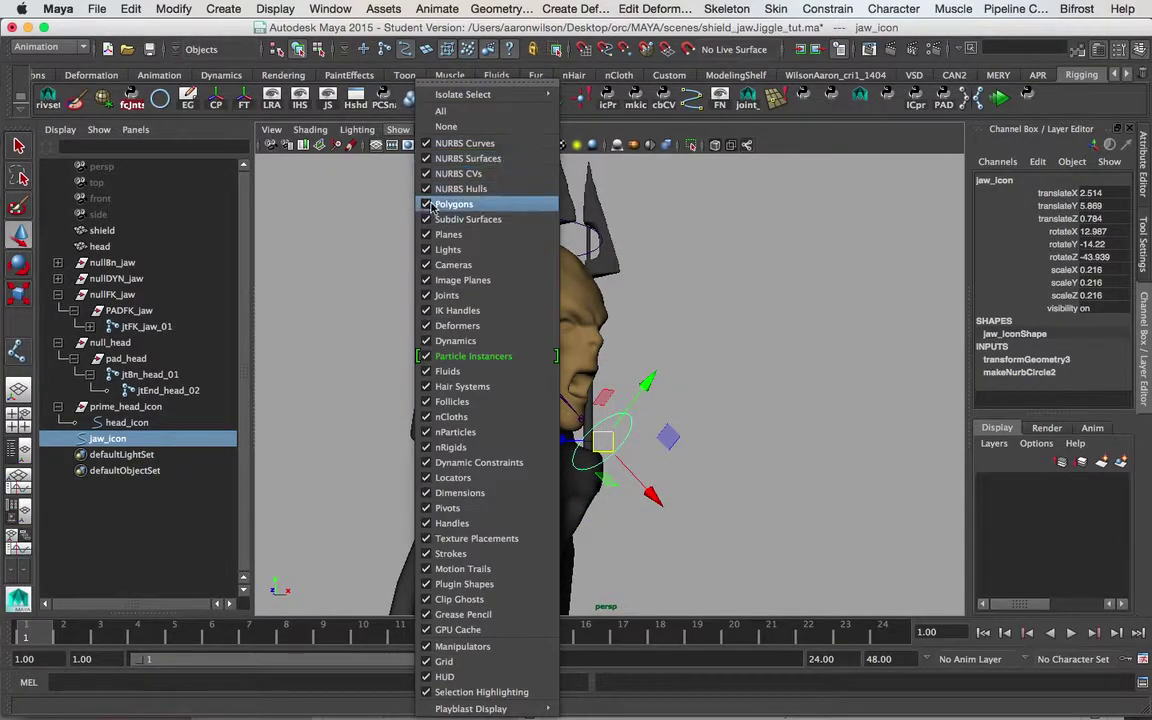
left_click(437, 204)
left_click_drag(600, 330, 660, 437, "alt")
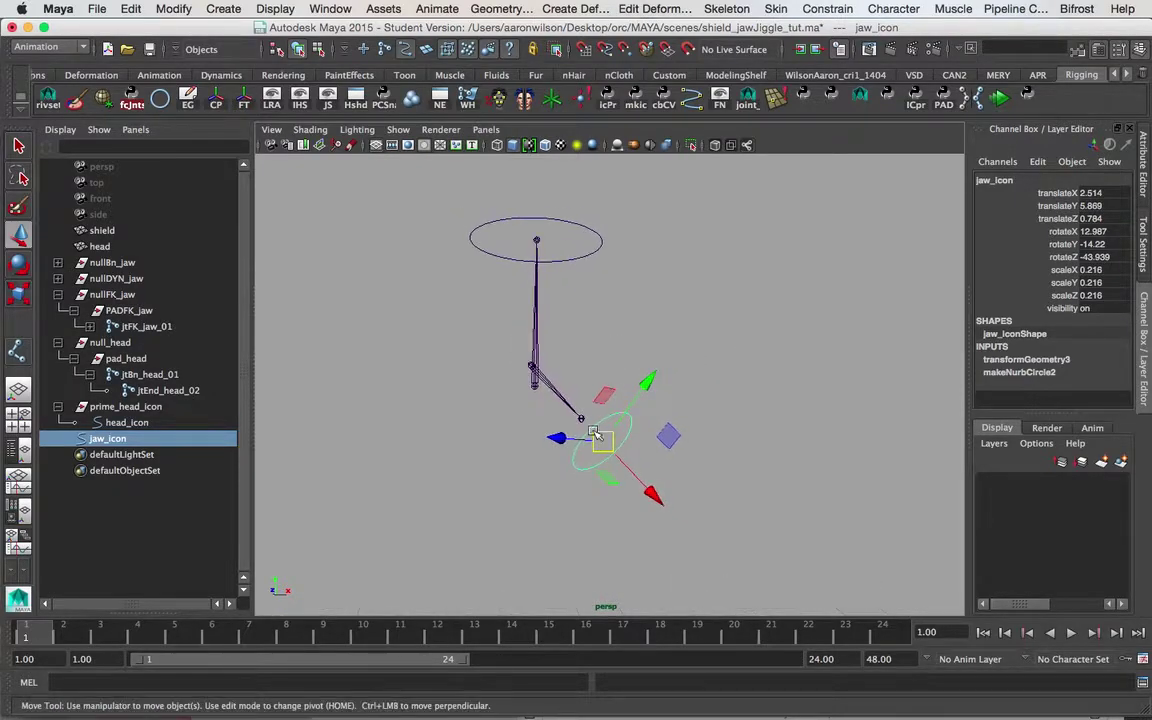
- Snap the pivot of jaw_icon to the base joint of the jaw chain
key("q")
key("w")
key("e")
key("w")
left_click_drag(727, 380, 748, 378, "alt")
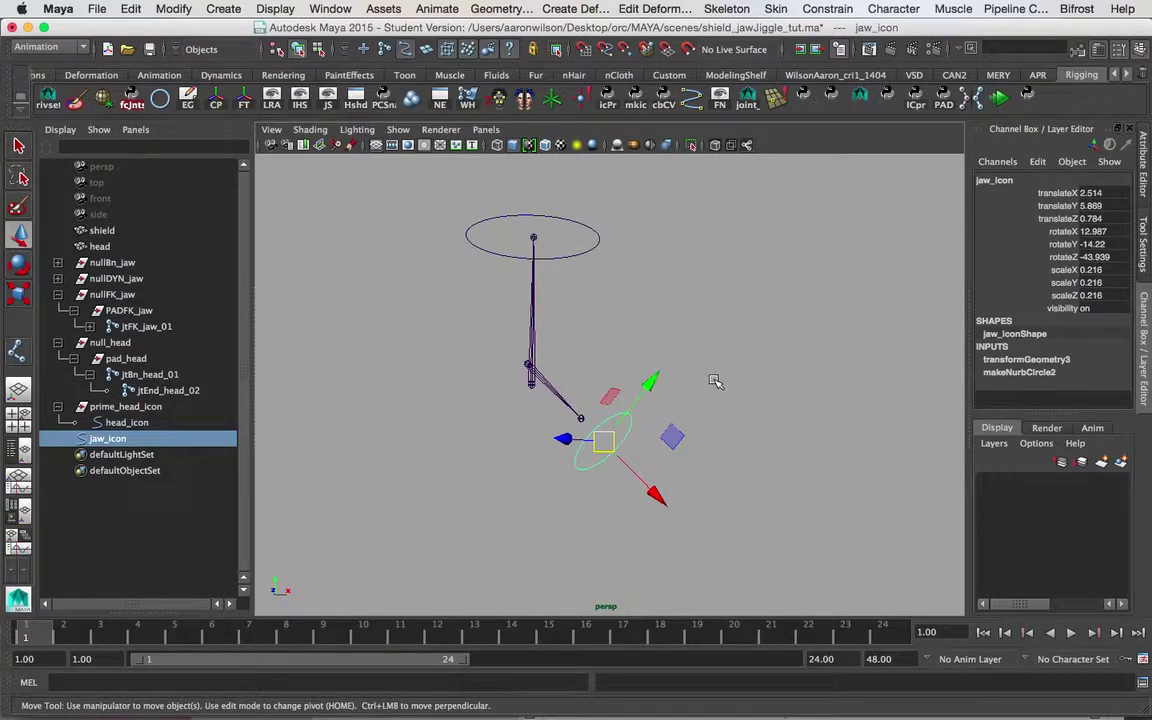
key("Home")
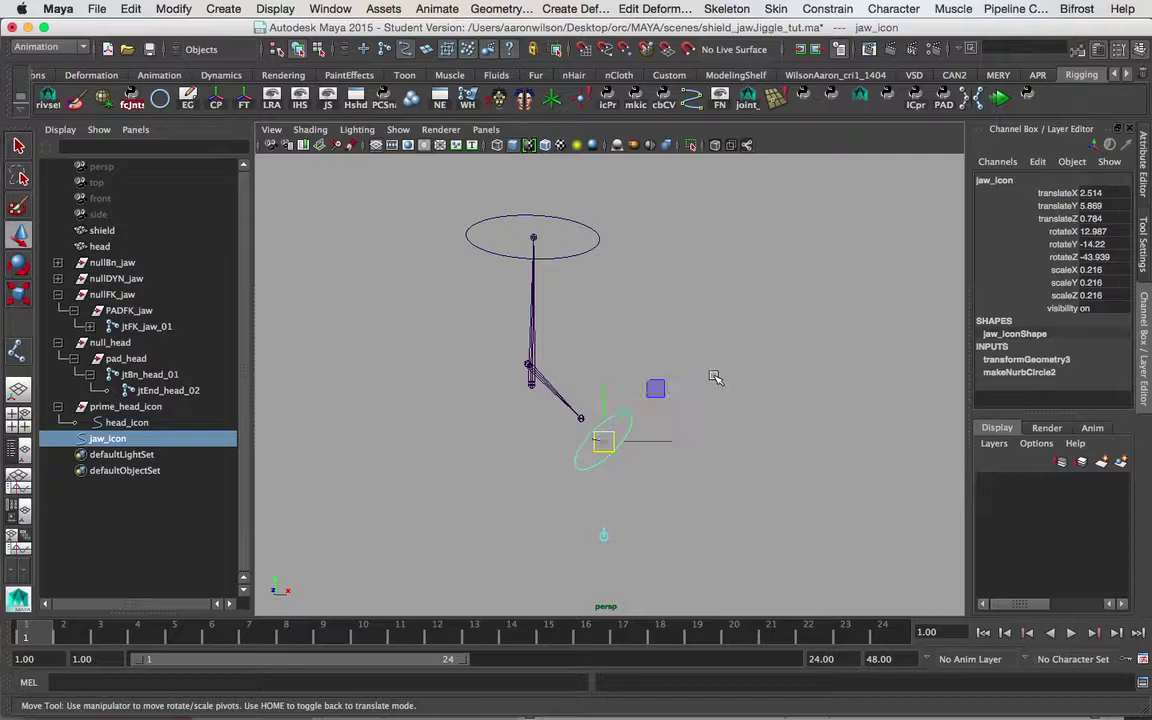
left_click_drag(609, 447, 639, 440)
key("Home")
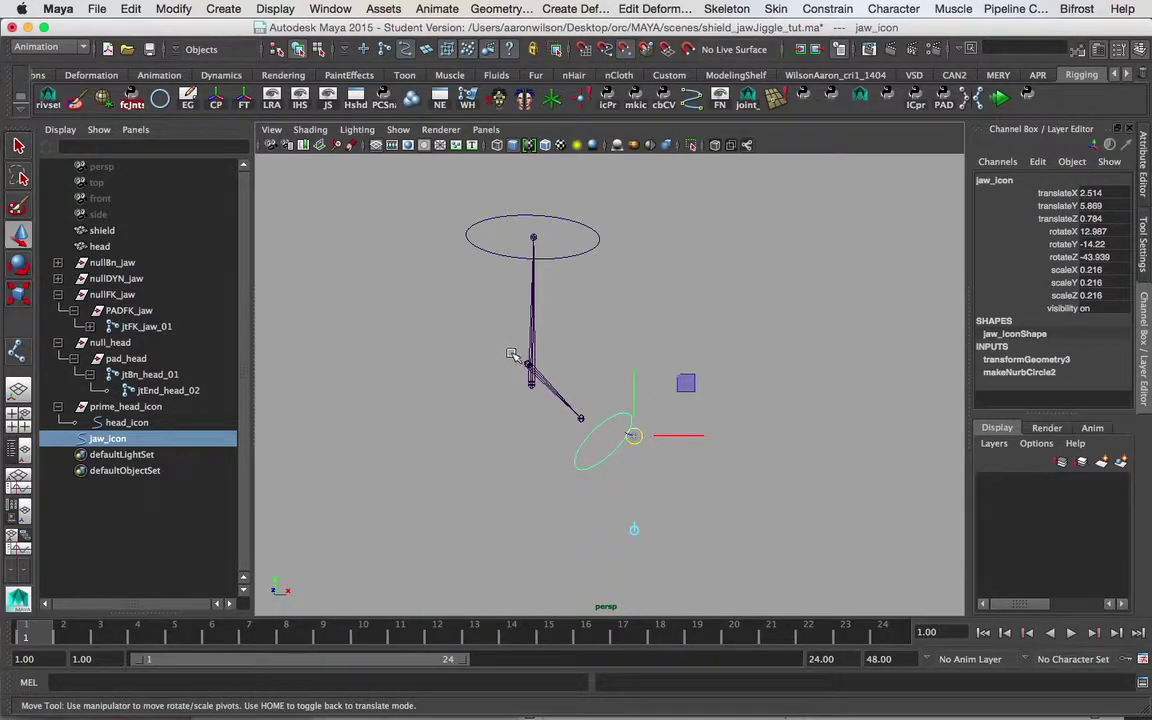
middle_click_drag(518, 356, 527, 361)
left_click_drag(678, 362, 702, 385, "alt")
- Test the rotation of jaw_icon about its pivot at the jaw joint and undo it
key("e")
left_click_drag(587, 350, 582, 335)
key("z")
left_click_drag(686, 399, 697, 400, "alt")
key("q")
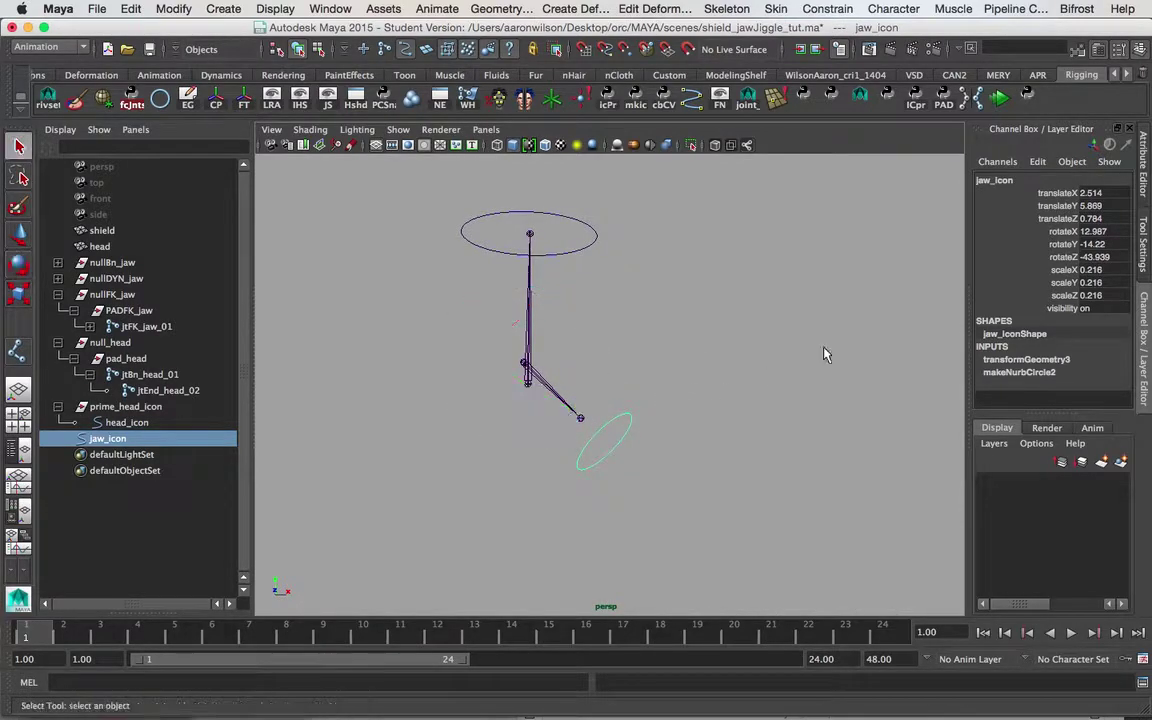
middle_click_drag(618, 395, 602, 383, "alt")
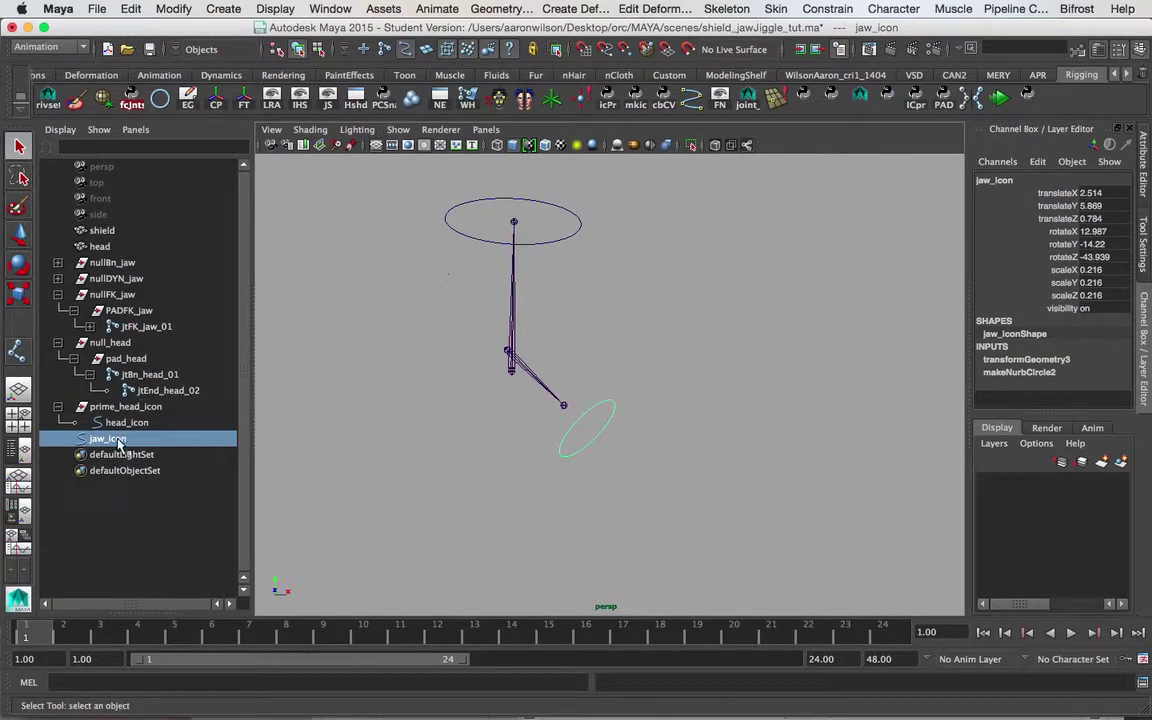
left_click(190, 96)
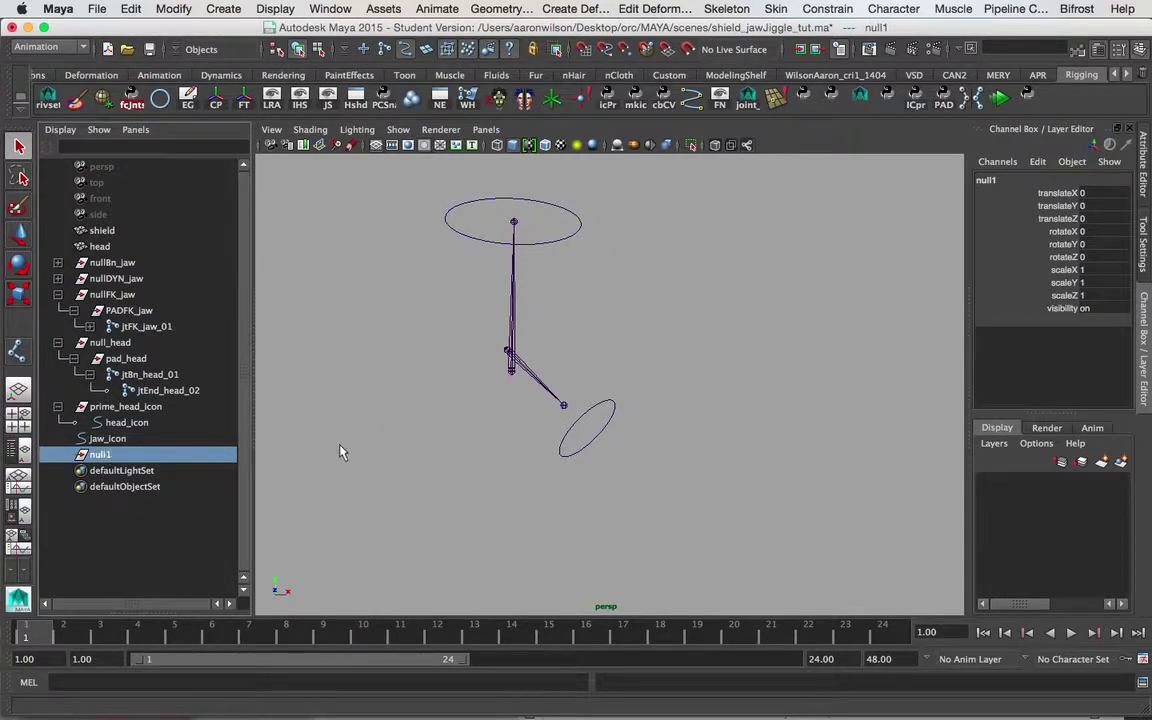
key("Delete")
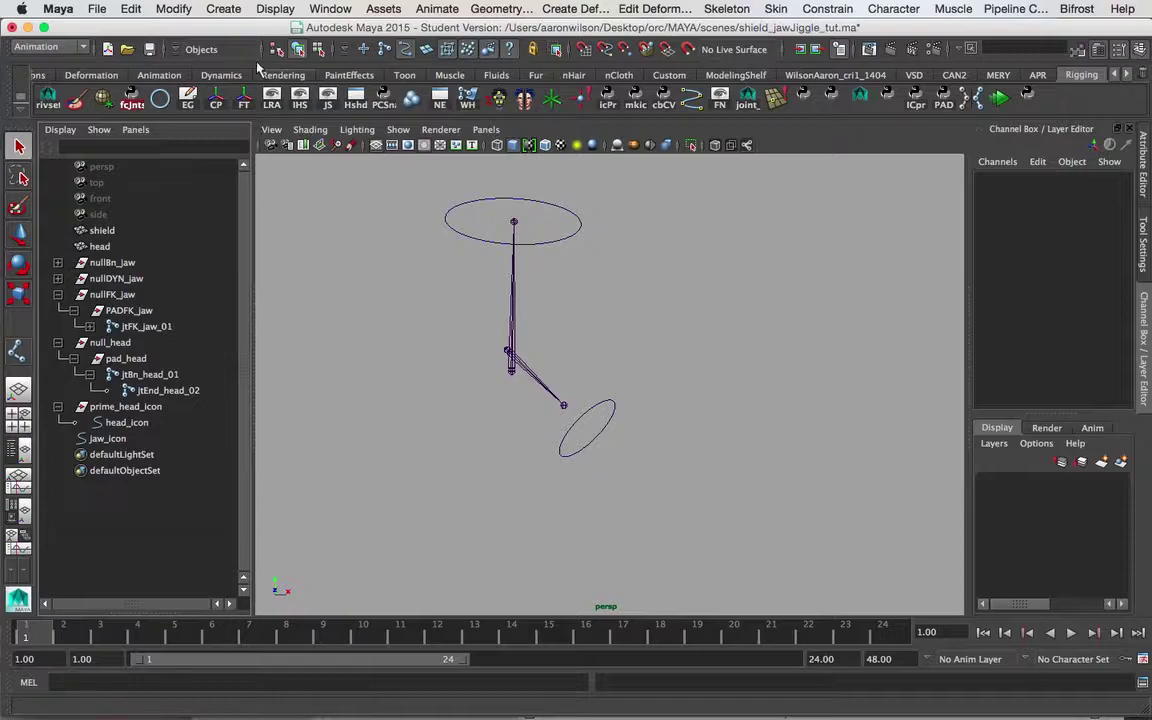
left_click(225, 9)
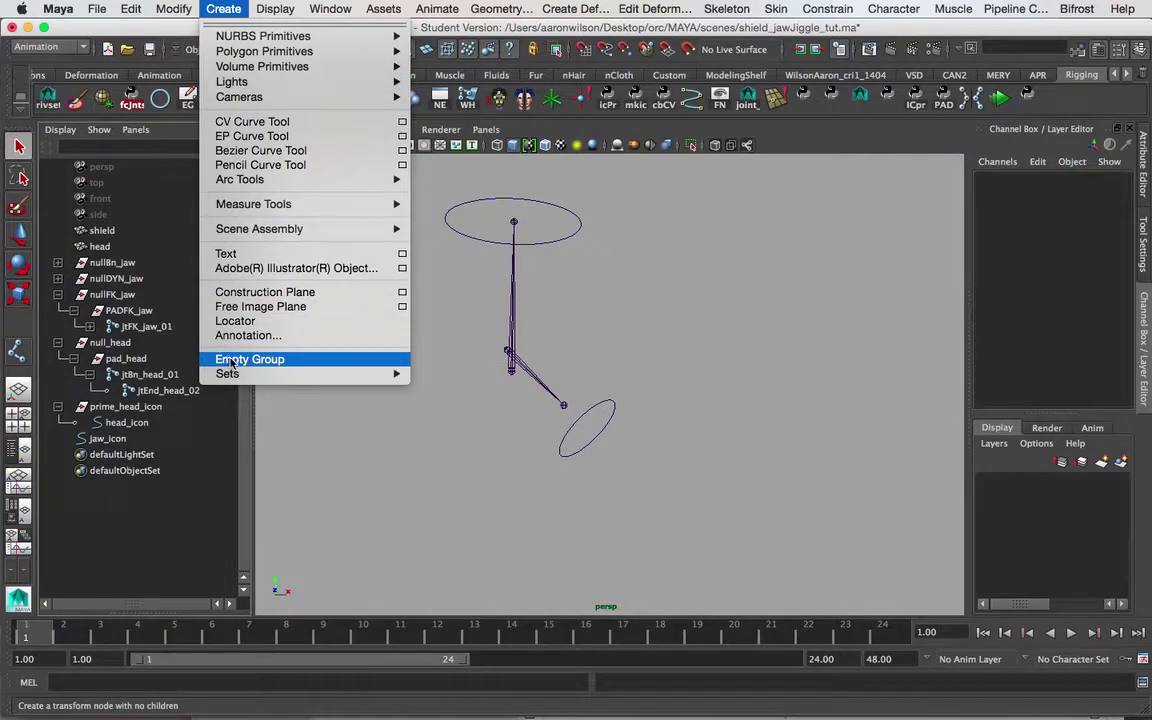
left_click(231, 359)
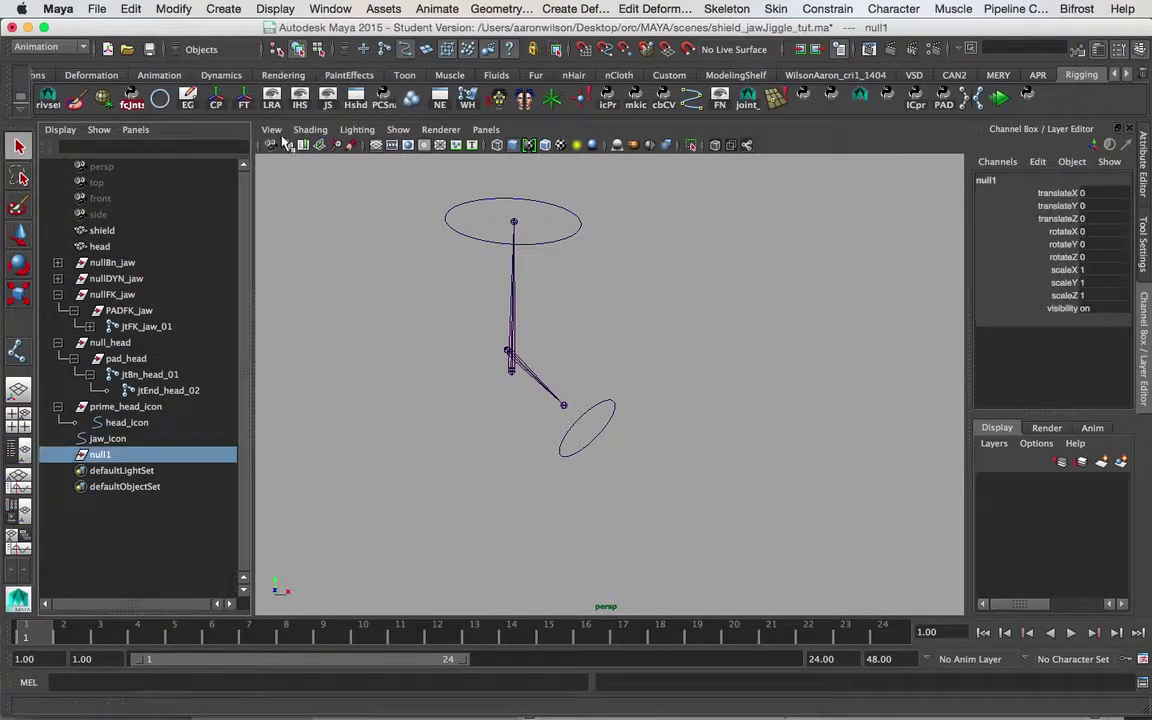
middle_click_drag(640, 378, 623, 357, "alt")
key("super+z")
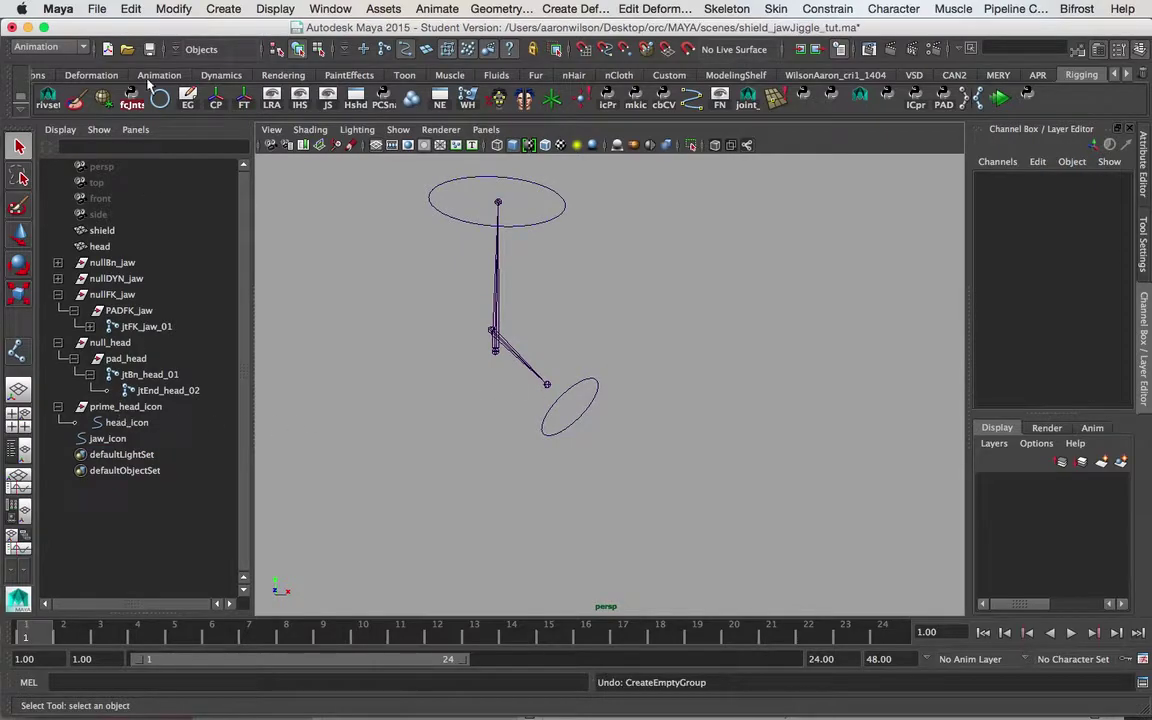
- Create an empty group and rename it prime_jaw_icon
left_click(222, 9)
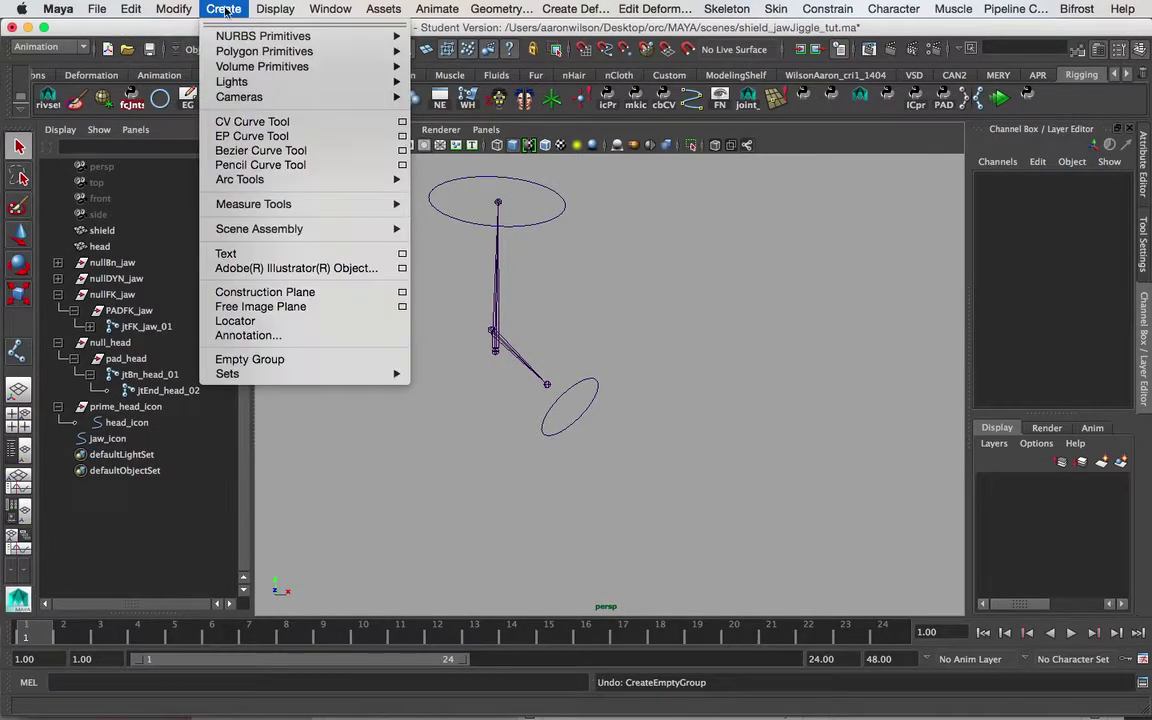
left_click(249, 359)
mouse_move(501, 411)
left_mouse_down("alt")
mouse_move(476, 419)
mouse_move(500, 430)
left_mouse_up("alt")
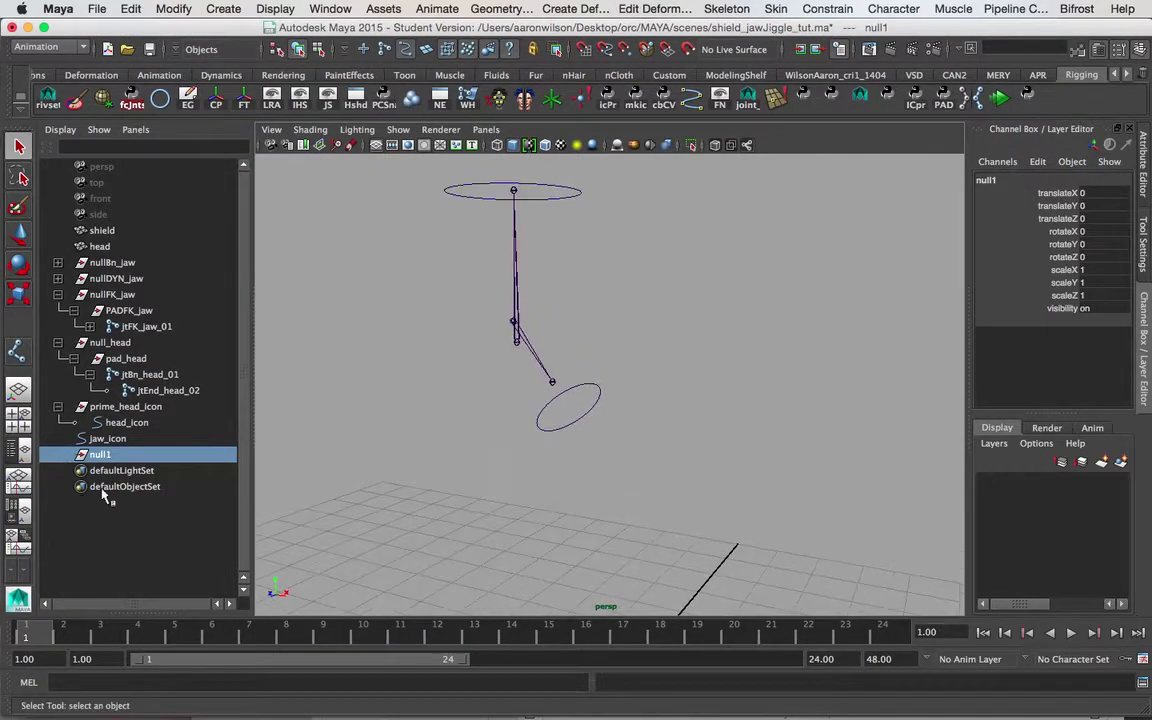
left_click(104, 439)
left_click_drag(398, 419, 424, 393, "alt")
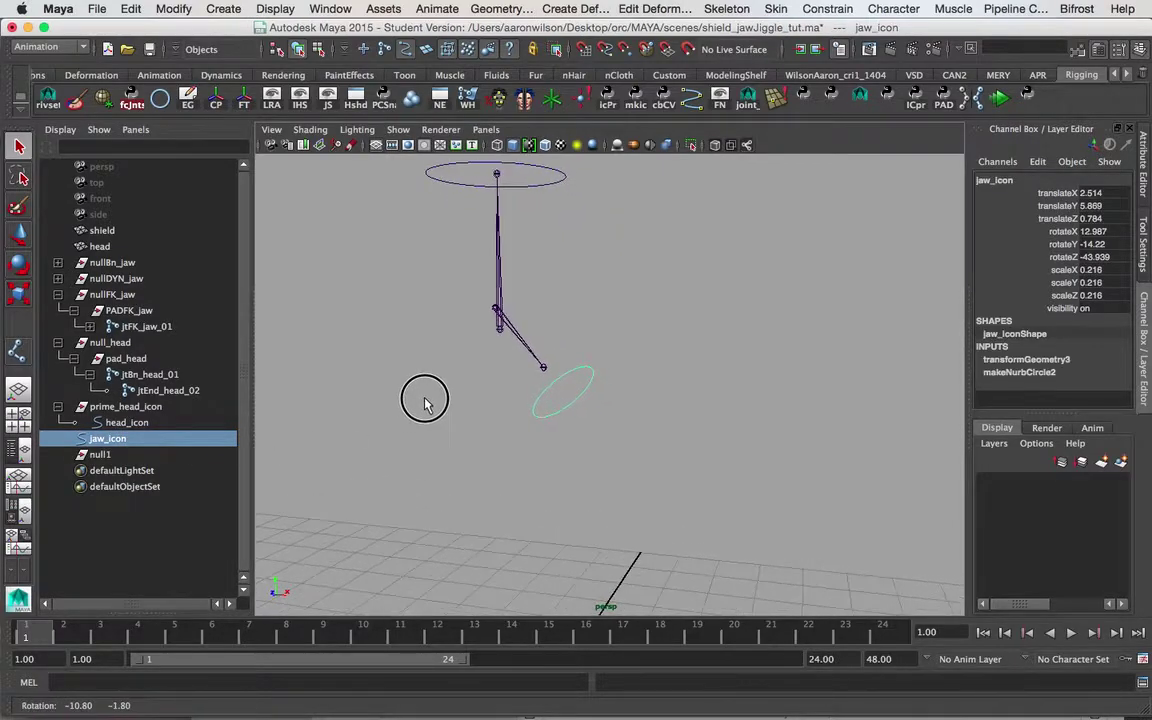
double_click(112, 439)
key("ctrl+c")
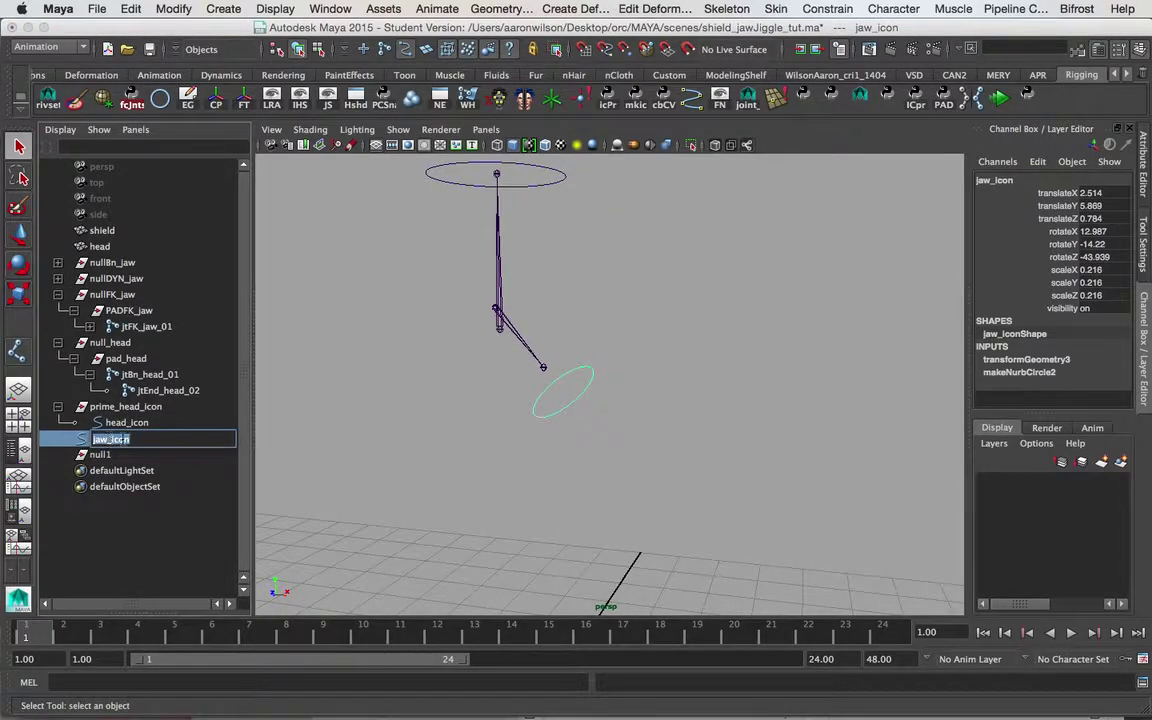
double_click(120, 455)
key("ctrl+v")
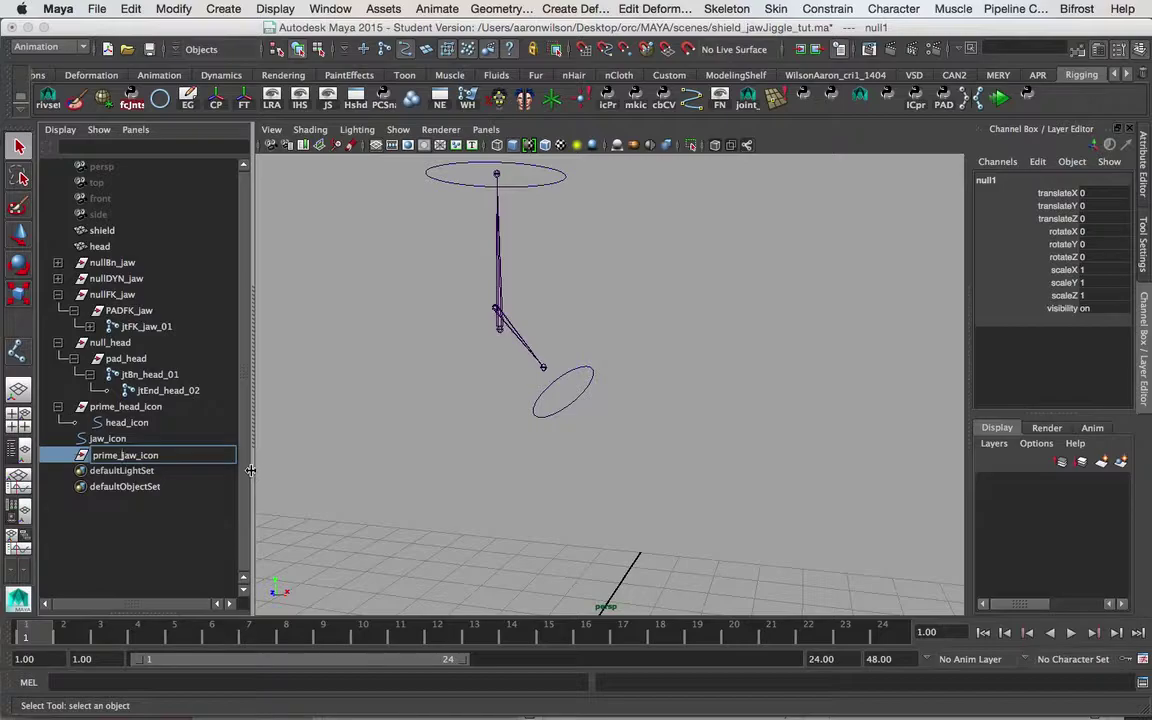
key("Return")
- Parent-constrain the prime_jaw_icon group to the jaw_icon curve so it takes on the curve's pivot position and orientation
left_click_drag(258, 460, 578, 385, "alt")
key("w")
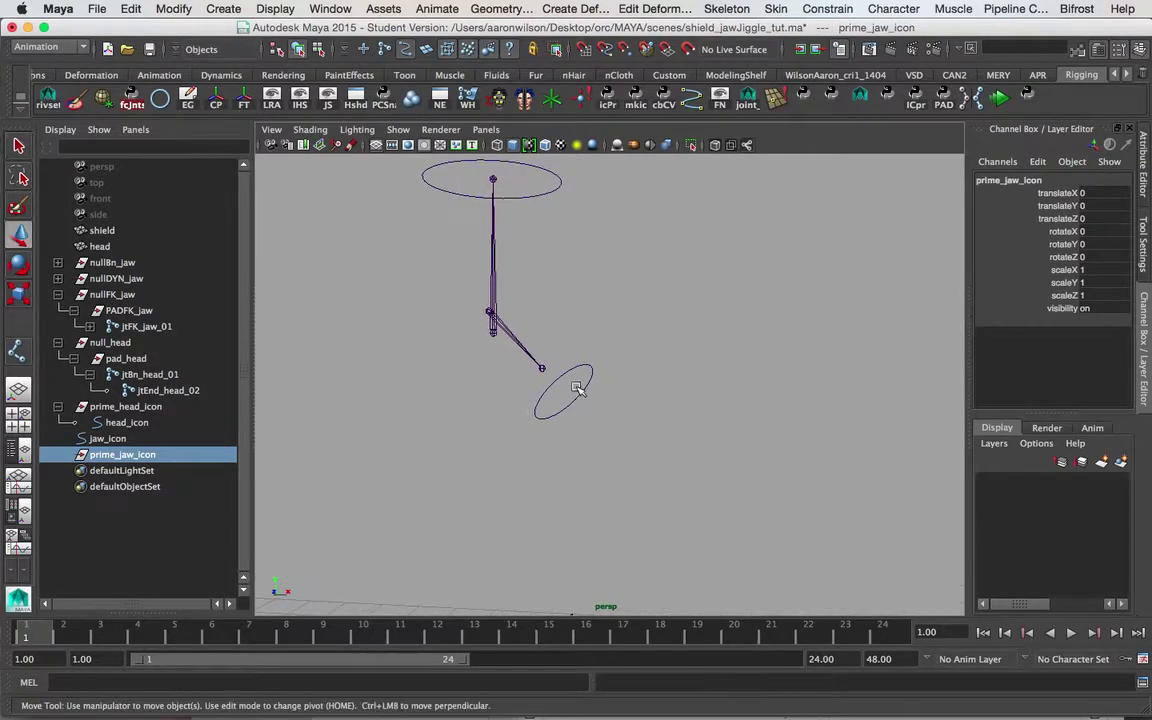
left_click(568, 411)
left_click_drag(635, 350, 368, 216, "alt")
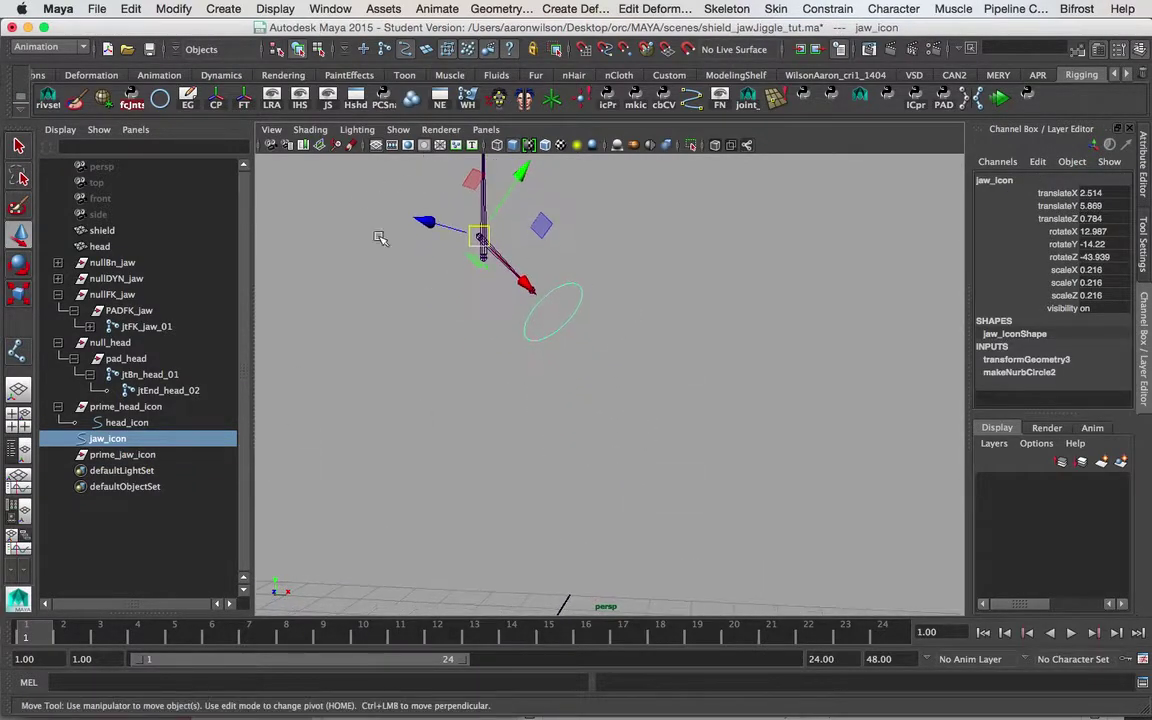
left_click_drag(614, 270, 420, 195, "alt")
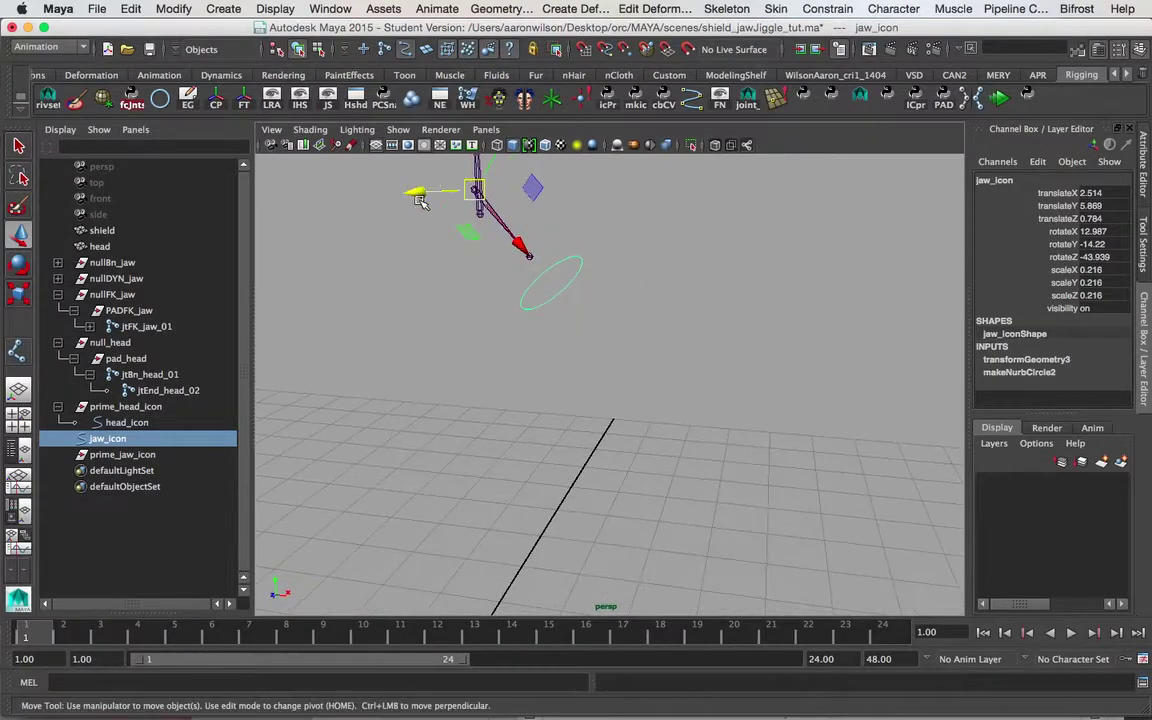
left_click_drag(512, 226, 643, 324, "alt")
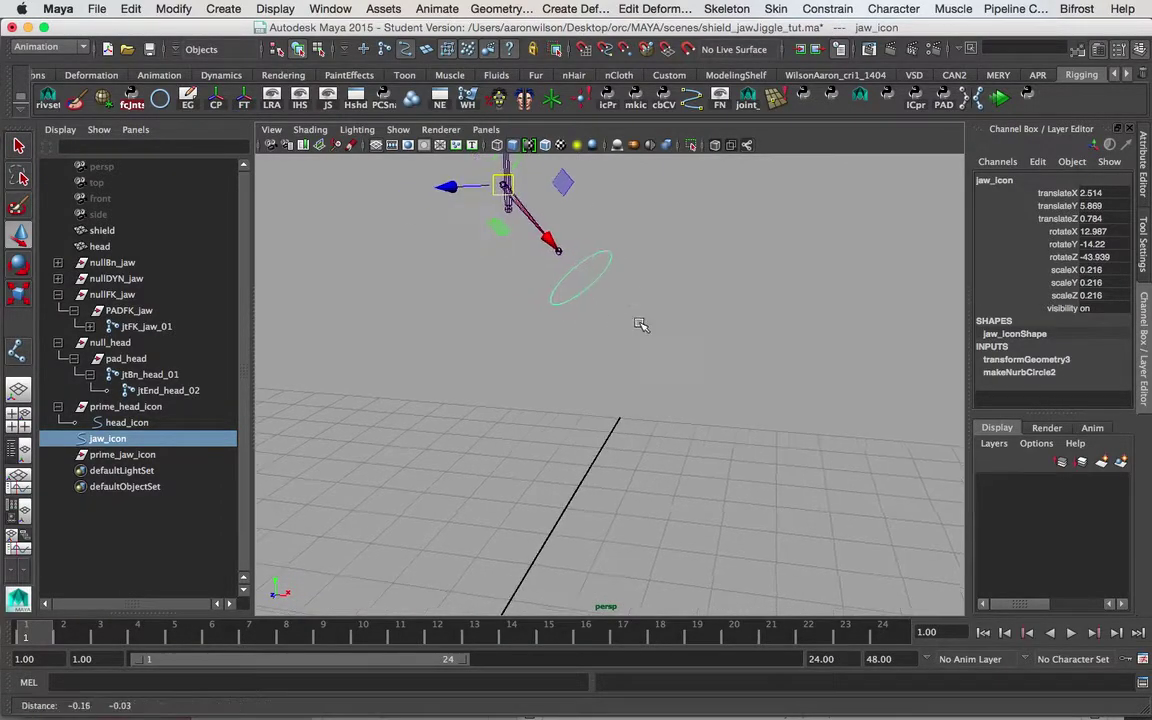
left_click(122, 455, "ctrl")
left_click(827, 9)
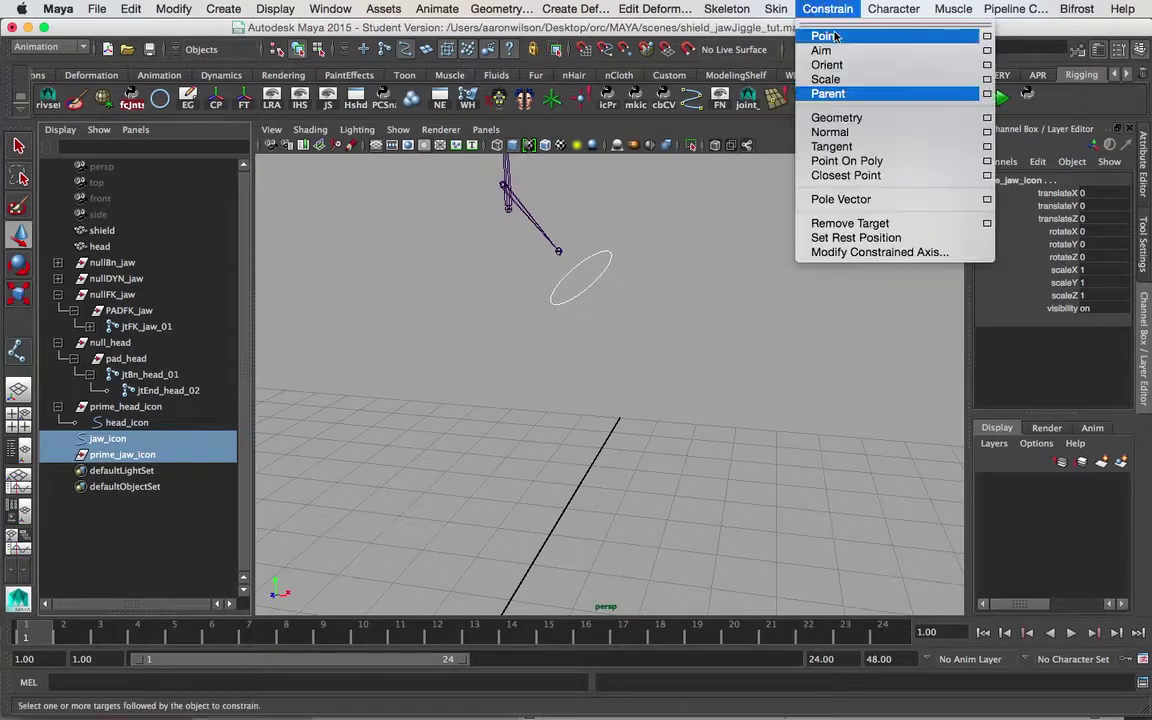
left_click(828, 93)
key("w")
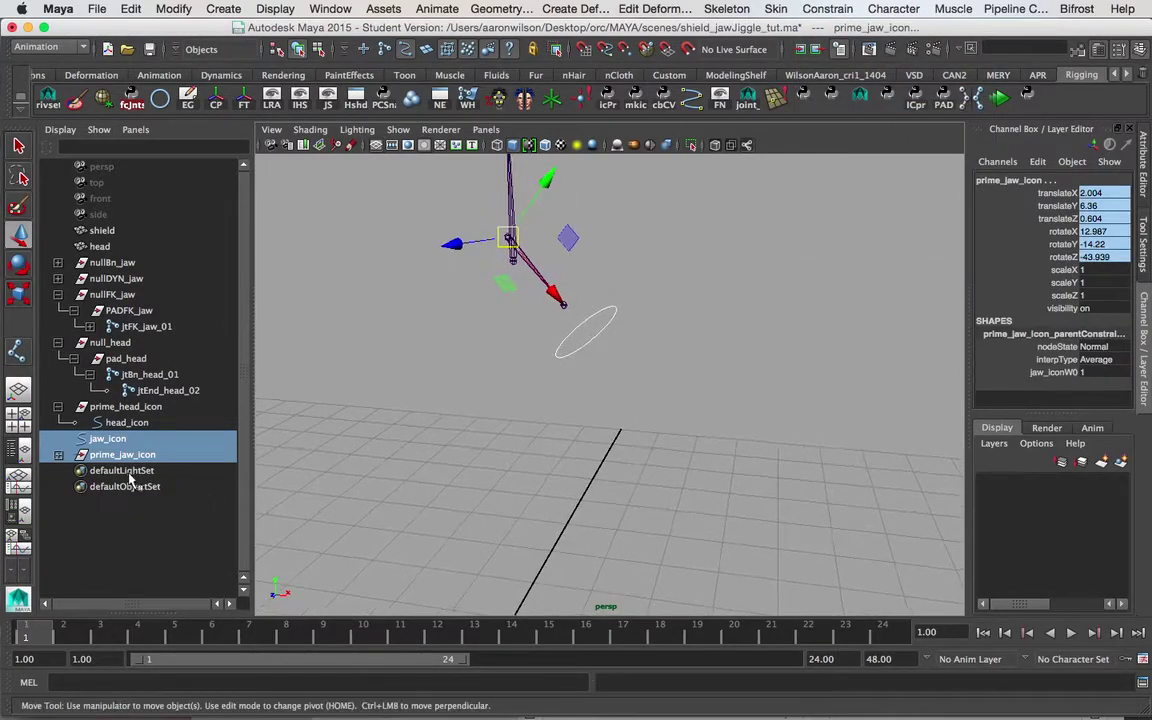
- Delete the parent constraint node under prime_jaw_icon
left_click(58, 455)
left_click(118, 472)
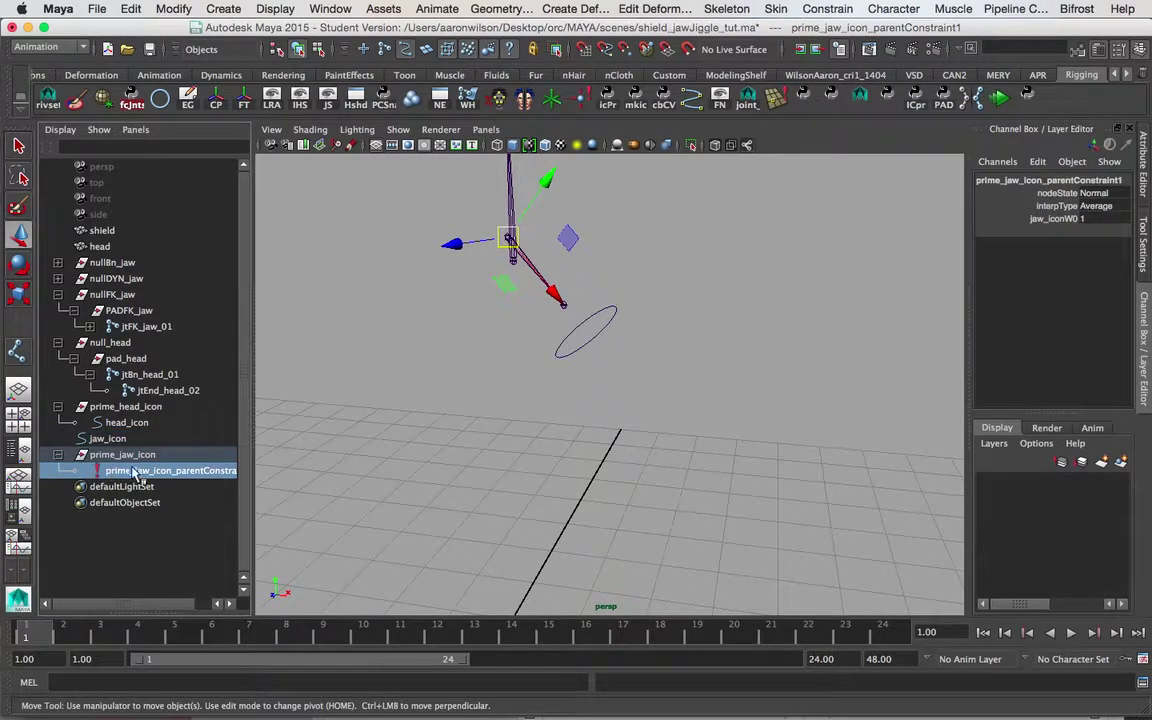
key("Delete")
- Parent the jaw_icon curve under the prime_jaw_icon group
left_click(109, 440)
middle_click_drag(121, 439, 124, 455)
middle_click_drag(499, 277, 535, 410, "alt")
left_click_drag(535, 410, 504, 379, "alt")
left_click(125, 459)
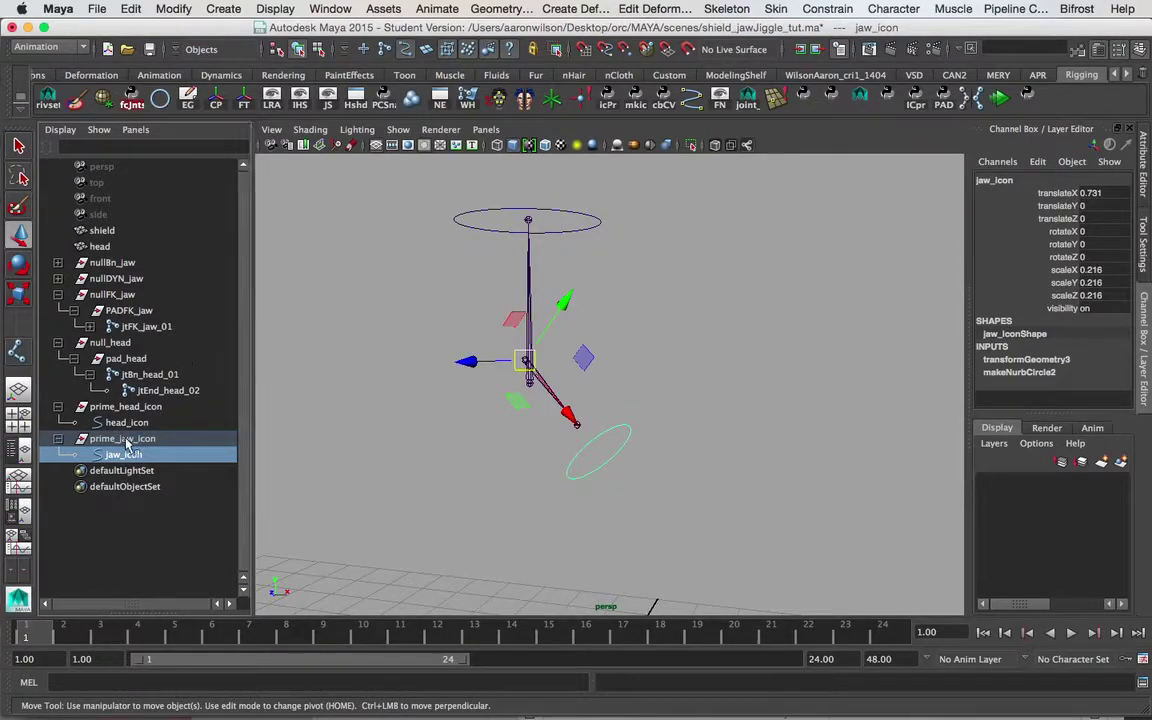
- Freeze the transformations of the jaw_icon curve
middle_click_drag(694, 352, 678, 305, "alt")
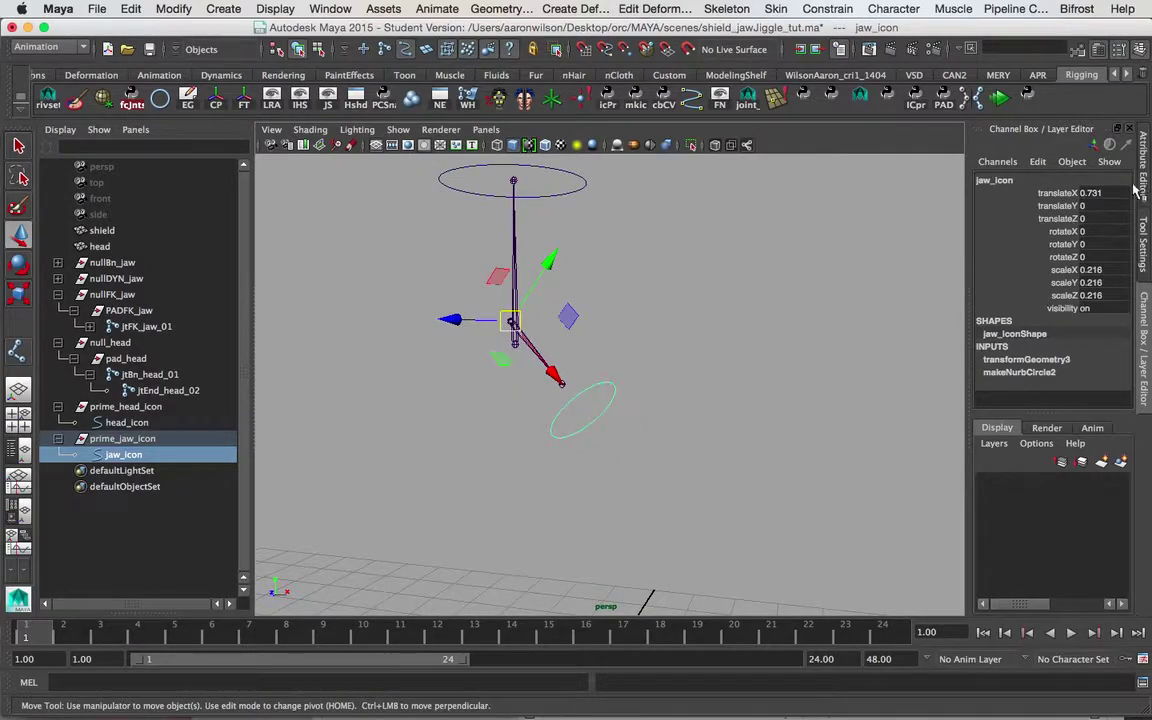
left_click(121, 440)
left_click(124, 455)
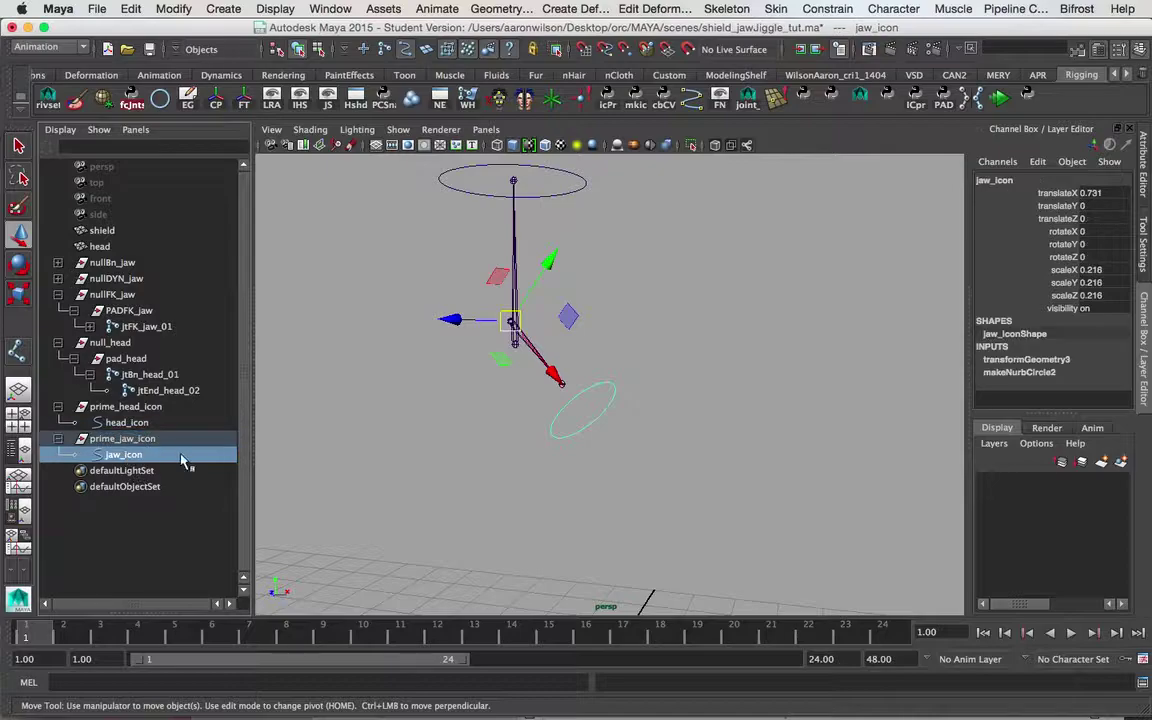
left_click(165, 8)
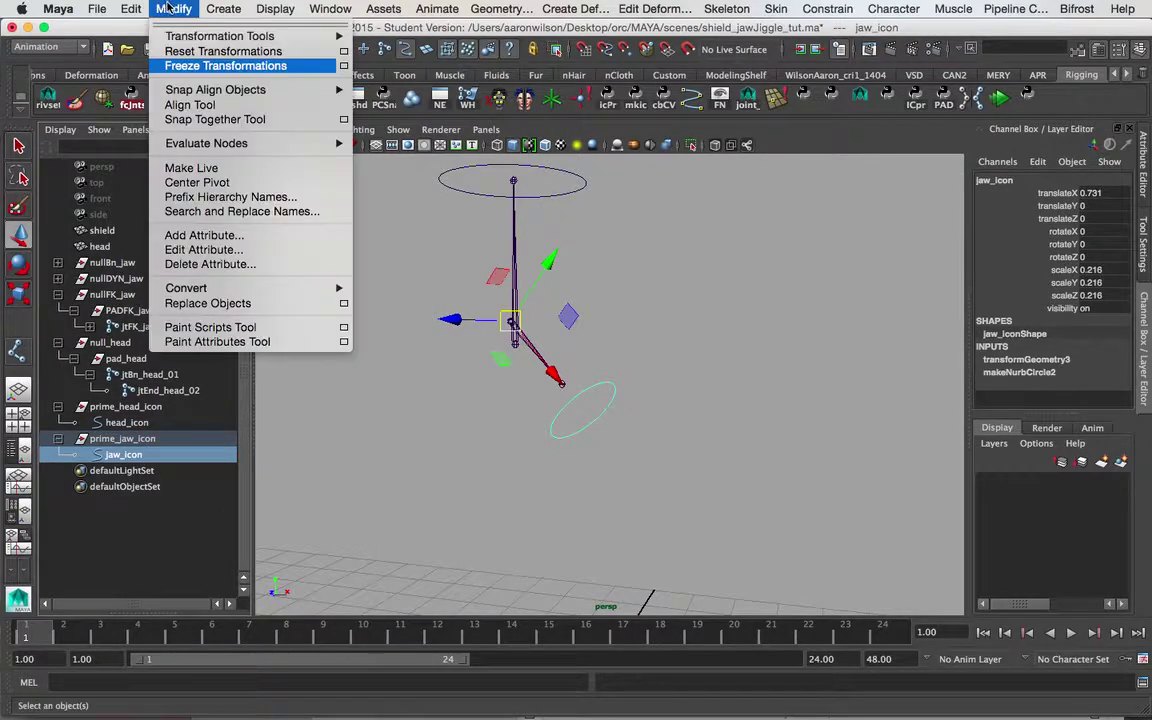
left_click(203, 66)
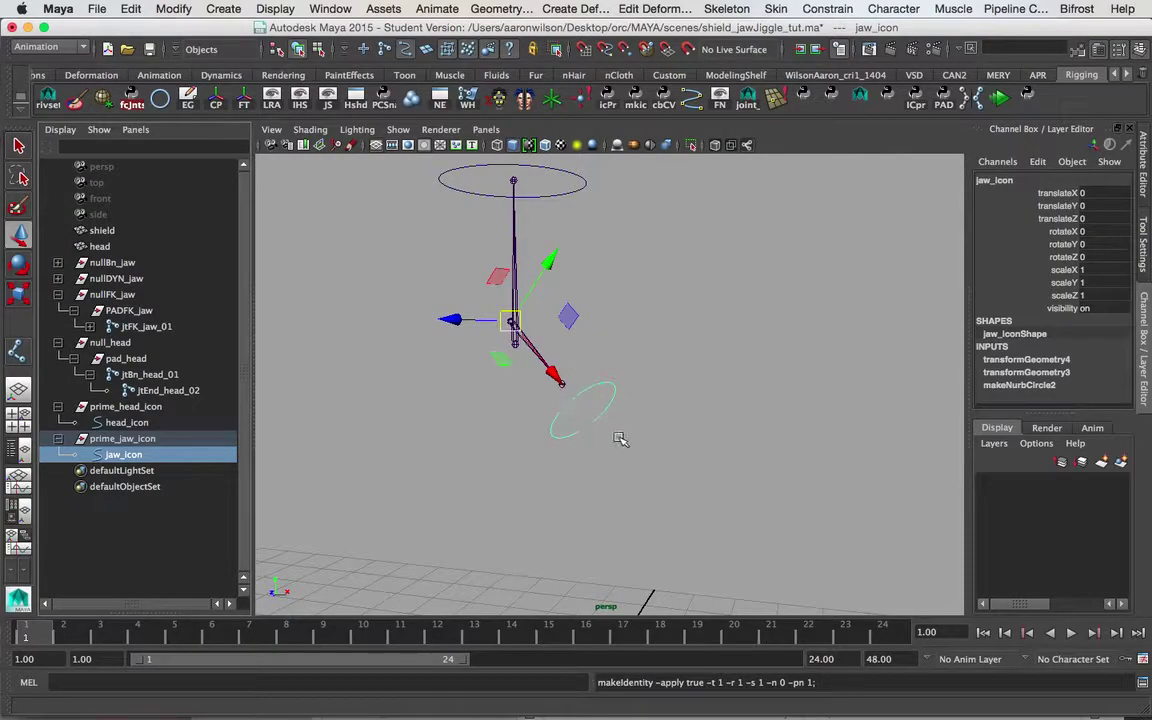
- Compare the channel values of prime_jaw_icon and jaw_icon, and test-rotate jaw_icon around the jaw pivot, undoing the rotation
left_click(175, 440)
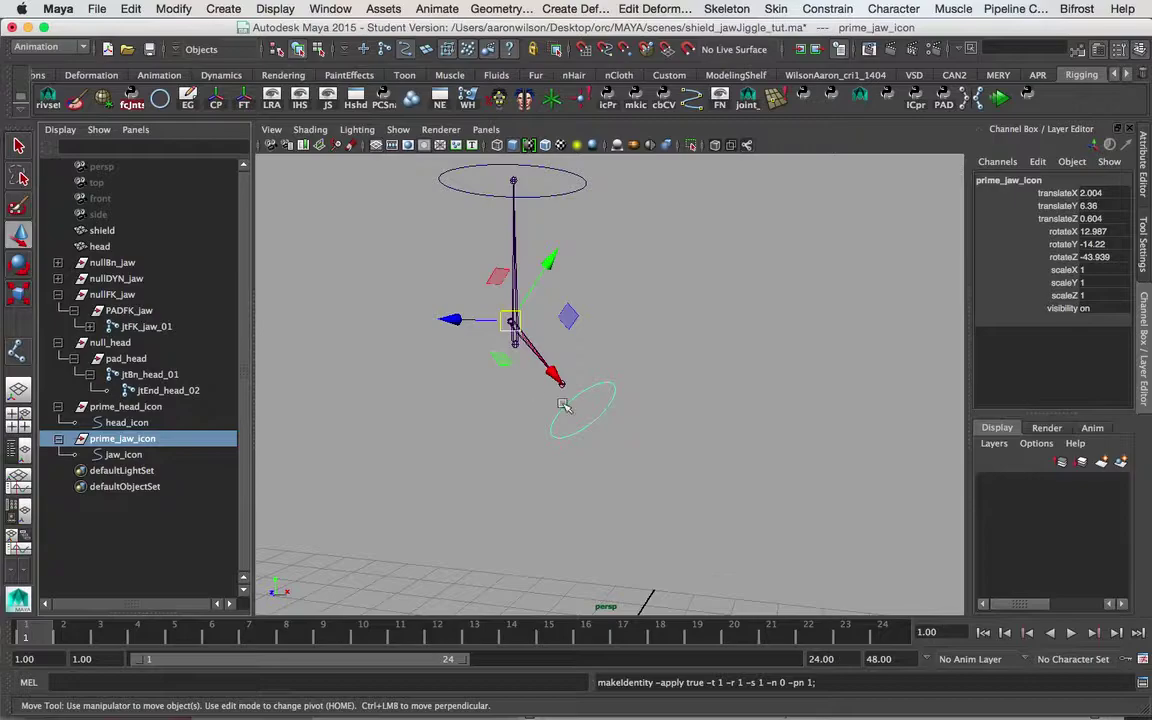
left_click(115, 455)
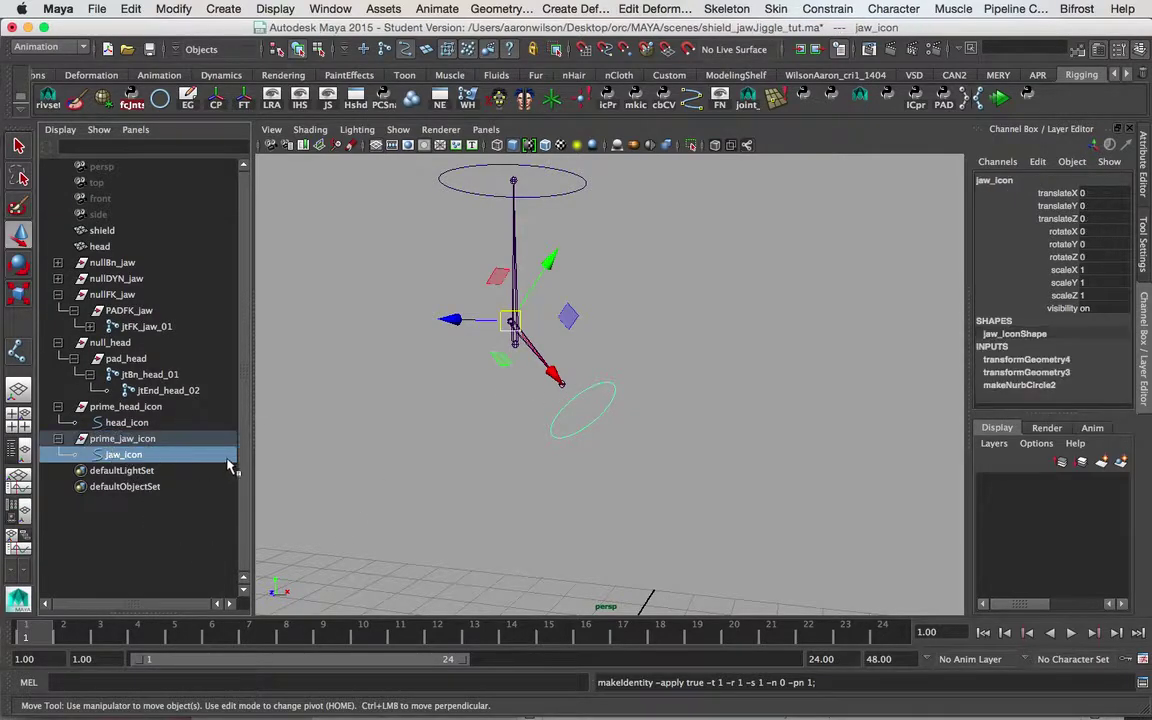
left_click_drag(470, 405, 620, 384, "alt")
key("e")
left_click_drag(563, 350, 579, 343)
key("z")
mouse_move(703, 384)
left_mouse_down("alt")
mouse_move(746, 380)
mouse_move(696, 364)
left_mouse_up("alt")
left_click_drag(585, 309, 684, 360, "alt")
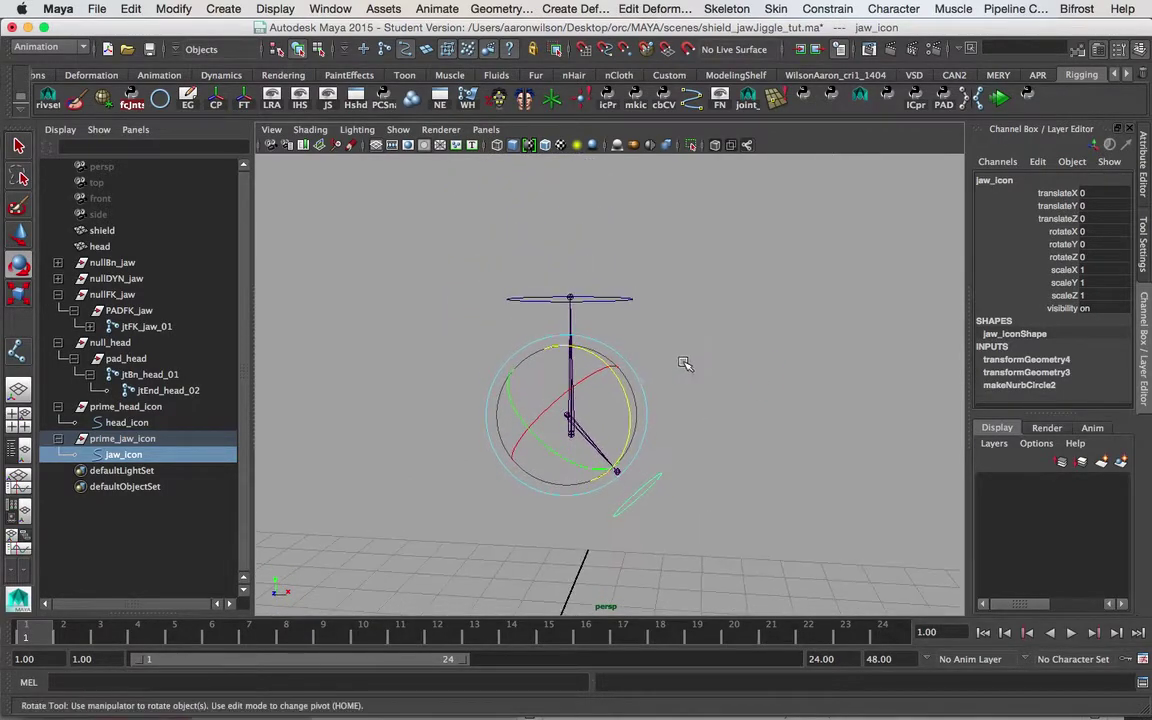
- Display the polygon meshes of the head and shield in the perspective view
left_click(405, 131)
left_click(455, 211)
left_click(689, 351)
left_click_drag(689, 351, 640, 329, "alt")
middle_click_drag(640, 329, 600, 265, "alt")
right_click_drag(620, 270, 733, 291, "alt")
middle_click_drag(645, 292, 692, 347, "alt")
right_click_drag(722, 346, 682, 341, "alt")
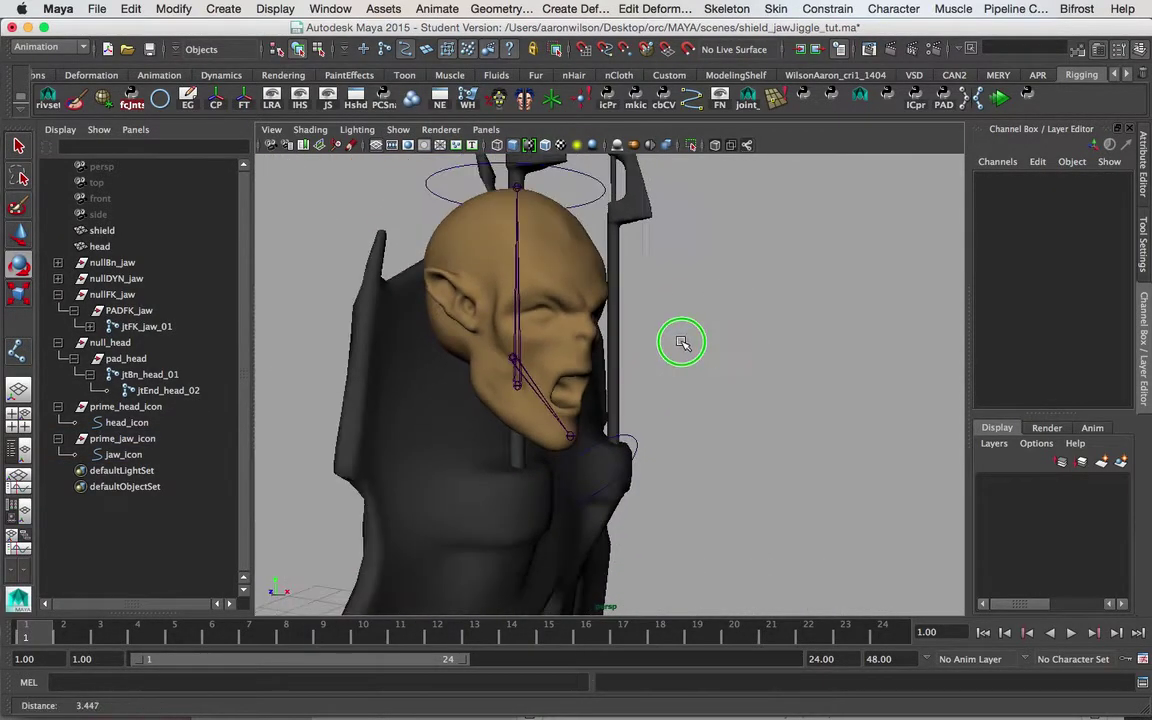
middle_click_drag(682, 341, 687, 393, "alt")
middle_click_drag(672, 466, 668, 306, "alt")
left_click_drag(668, 306, 670, 425, "alt")
- Examine the jaw_icon control's placement and rotation pivot against the head mesh
left_click(662, 332)
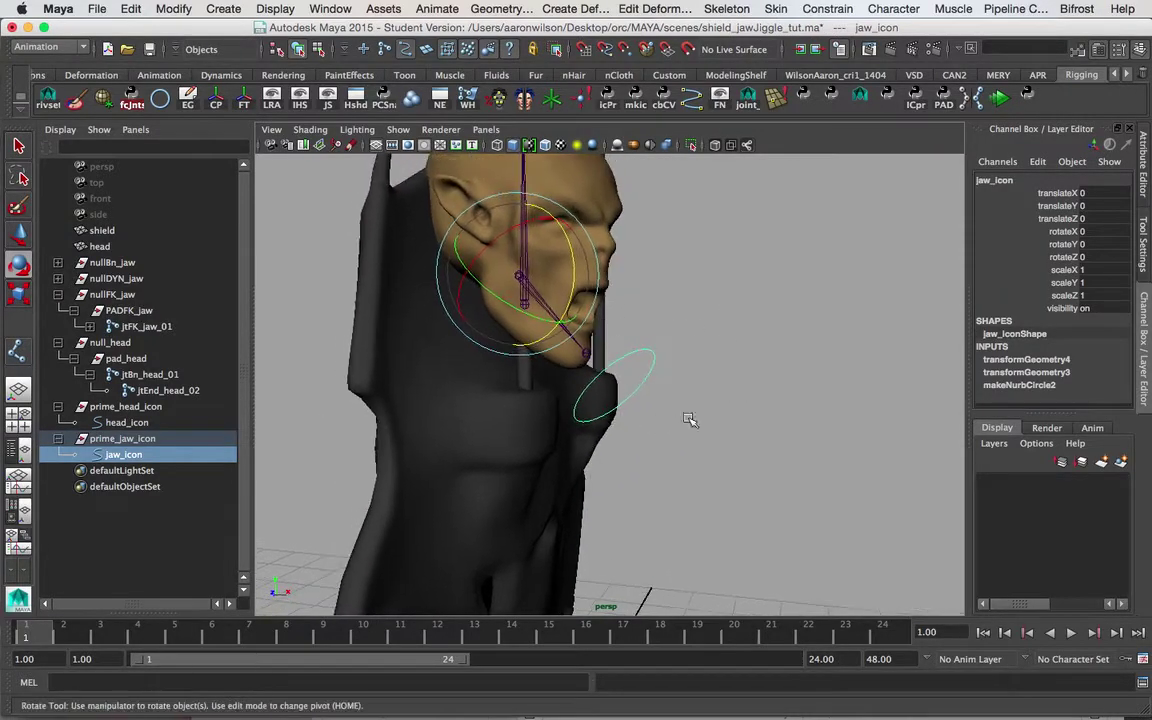
mouse_move(573, 262)
left_mouse_down()
mouse_move(566, 250)
mouse_move(572, 262)
left_mouse_up()
left_click_drag(718, 253, 455, 427, "alt")
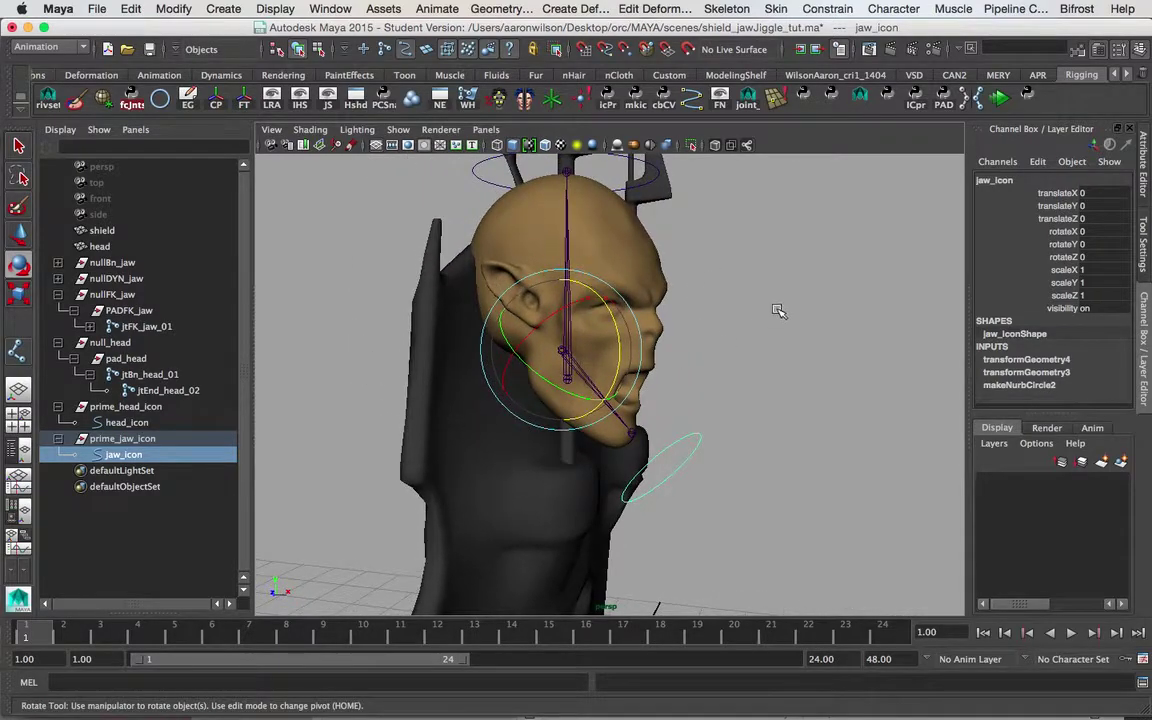
key("q")
left_click_drag(567, 352, 680, 397, "alt")
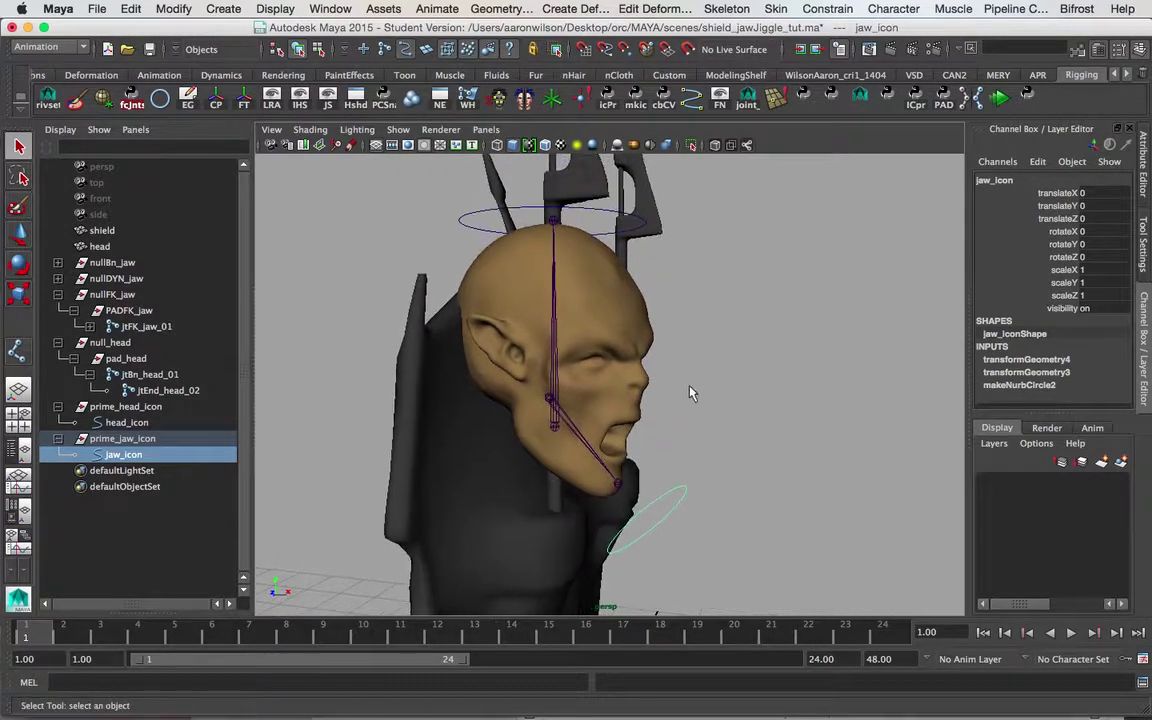
left_click_drag(718, 316, 632, 252, "alt")
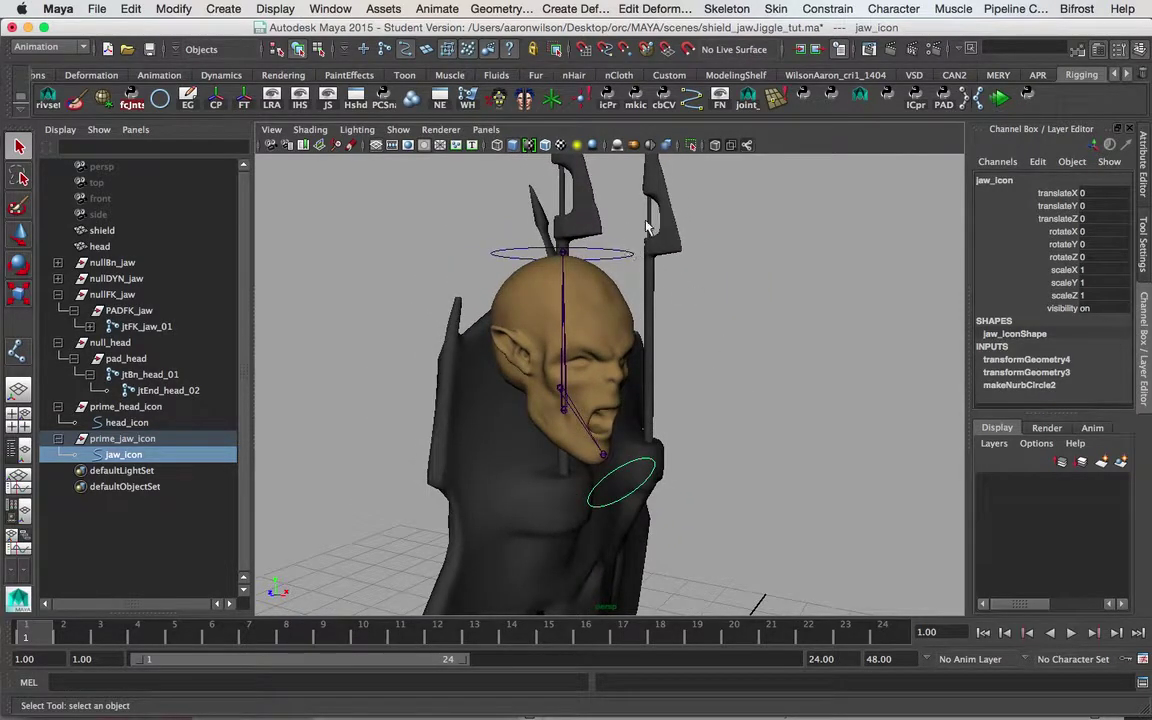
left_click_drag(648, 430, 681, 319, "alt")
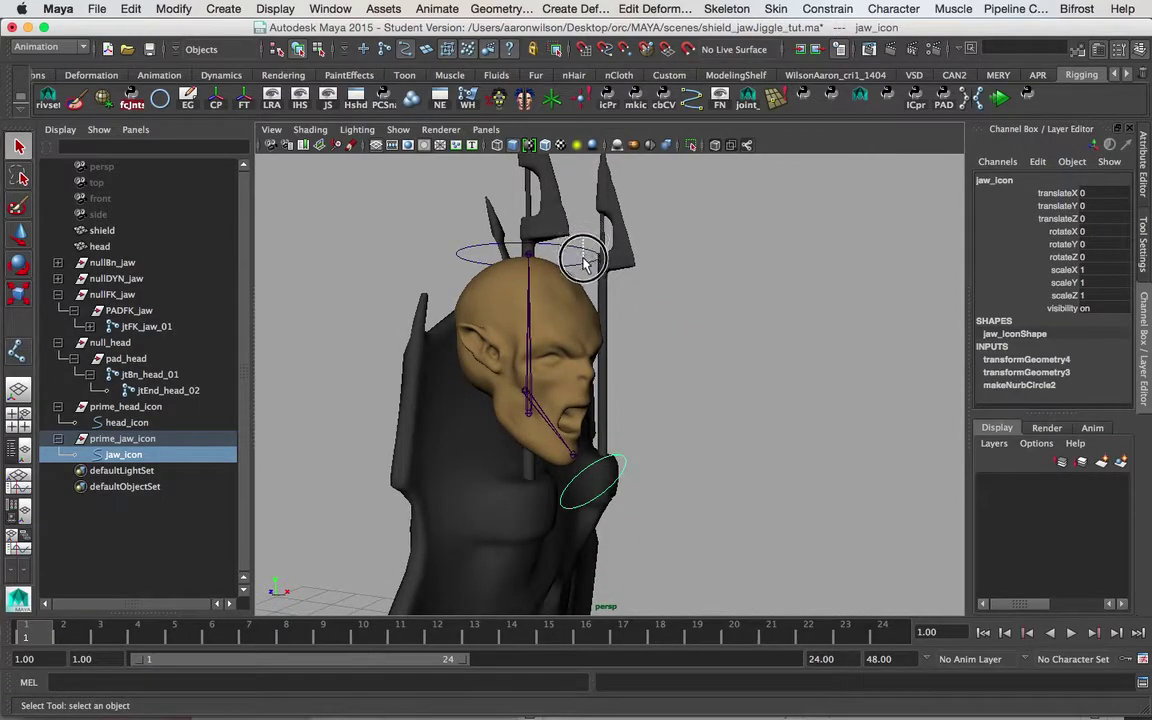
- Parent-constrain the jtBn_head_01 joint to the head_icon control with Maintain offset enabled
left_click(505, 268)
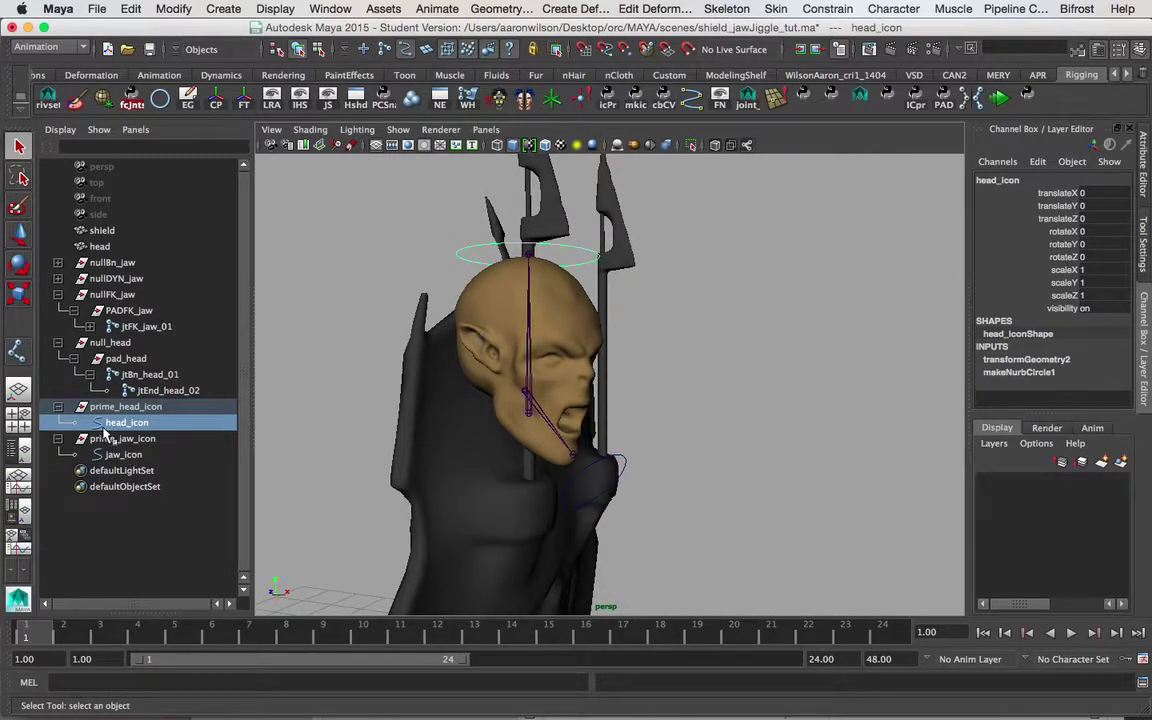
left_click(57, 295)
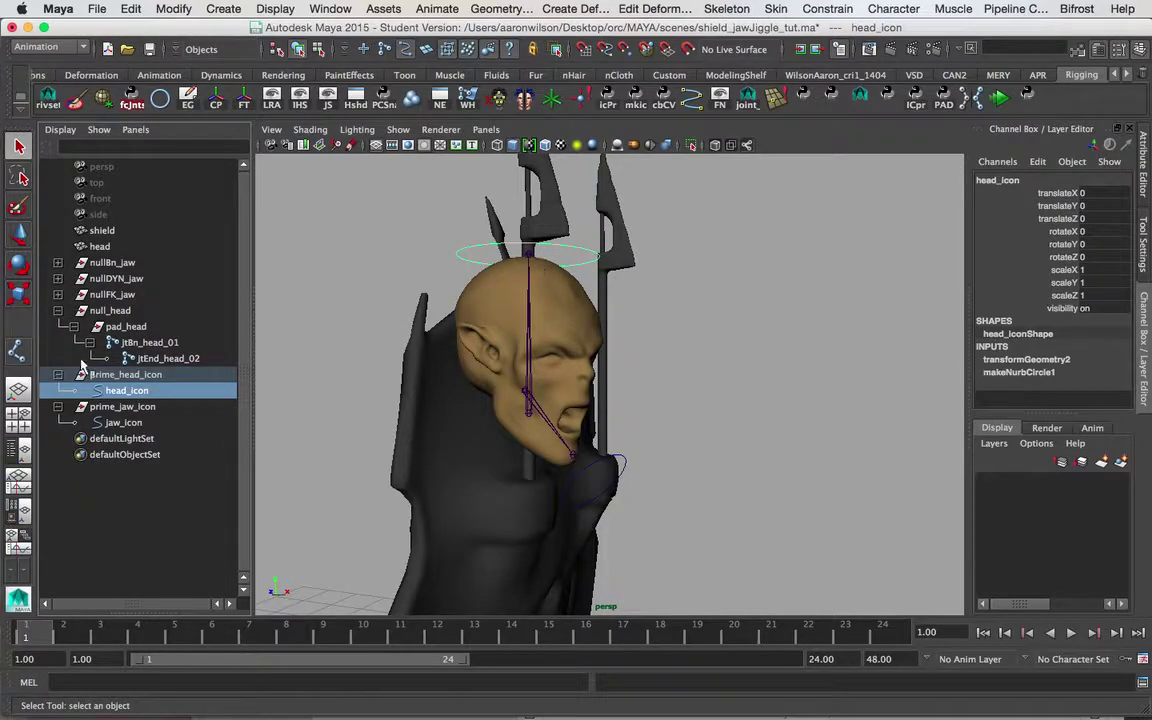
left_click(140, 342, "ctrl")
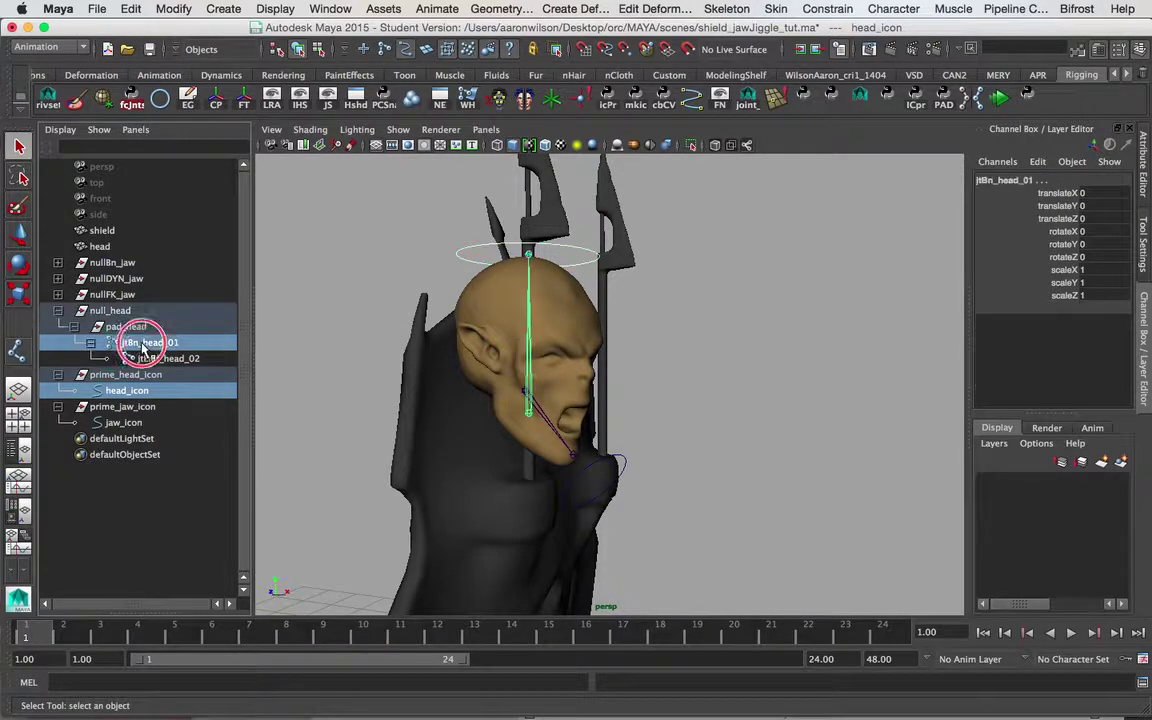
left_click(826, 10)
left_click(888, 92)
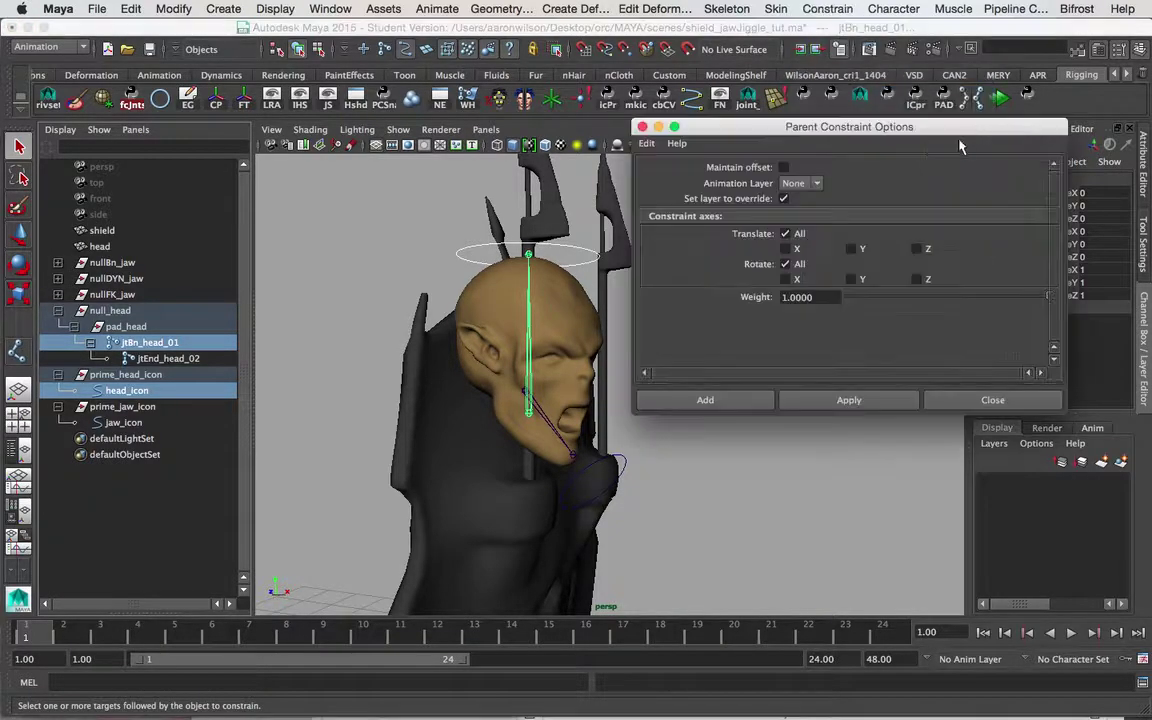
left_click(785, 168)
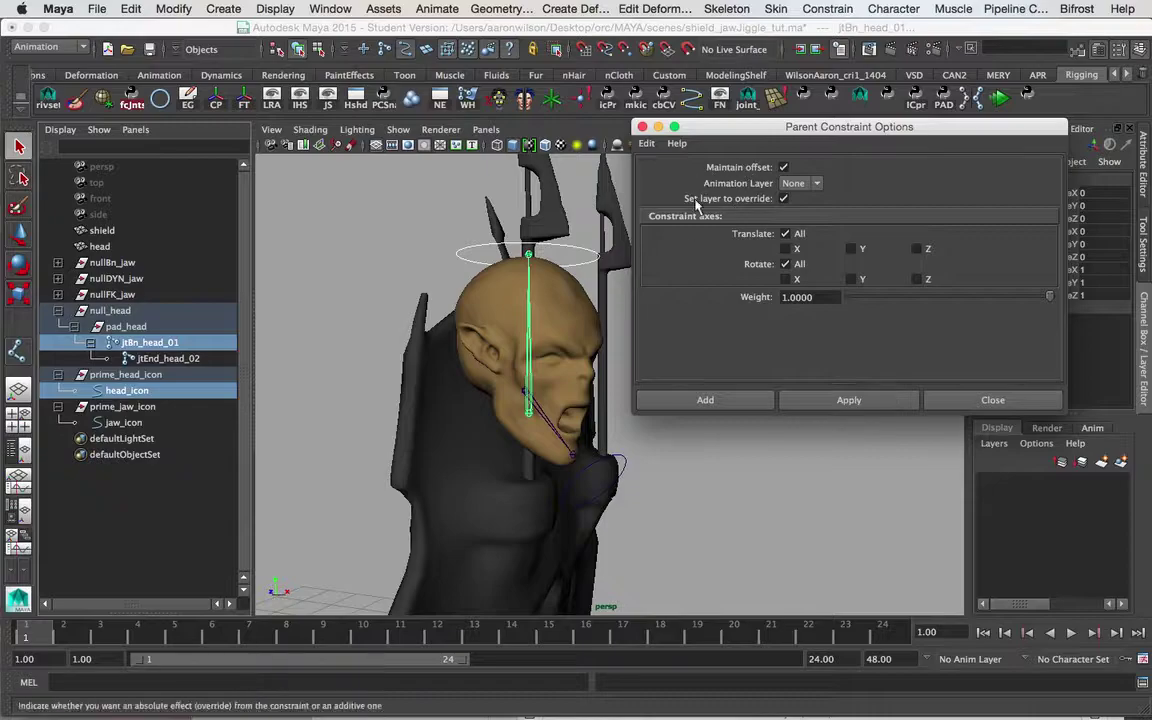
left_click(706, 400)
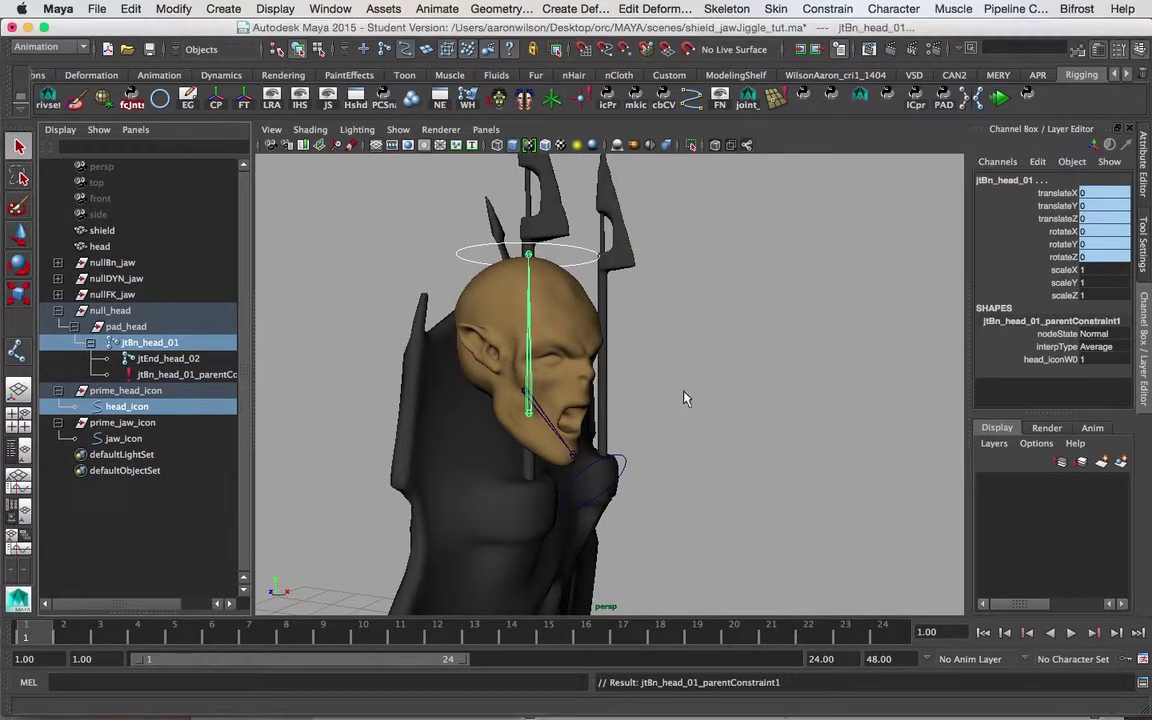
- Test-move and test-rotate head_icon to check its hold on the head joint, undoing both transformations
left_click_drag(588, 262, 607, 284)
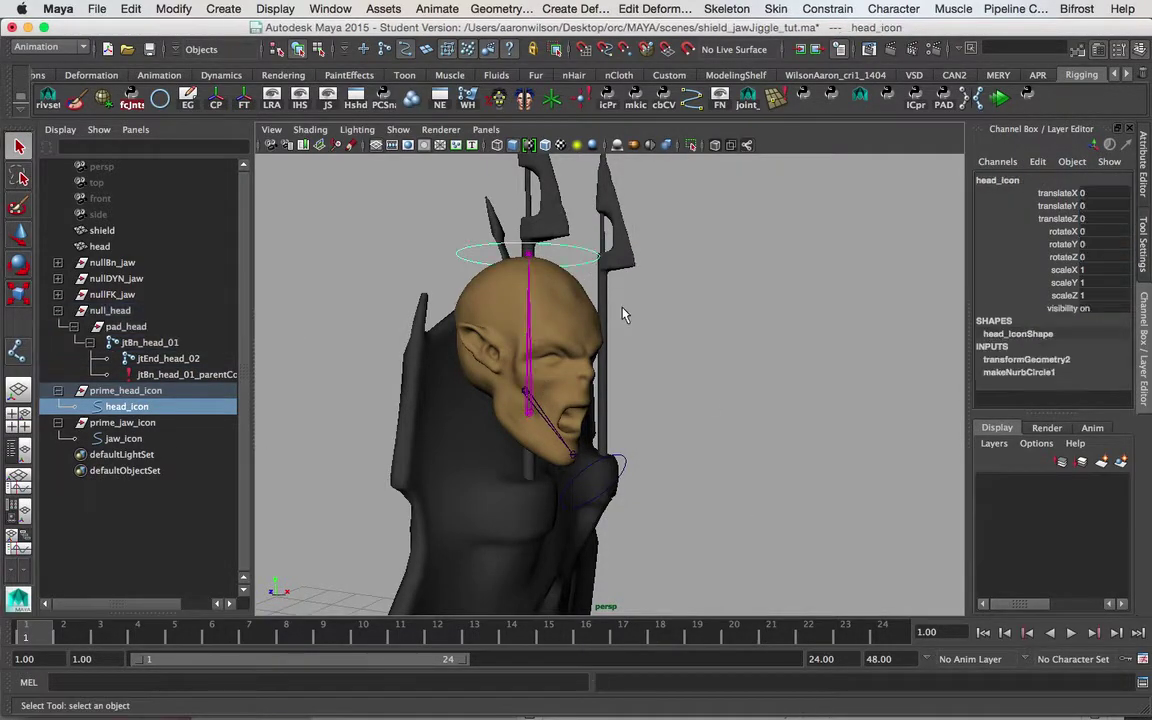
key("w")
middle_click_drag(637, 373, 662, 373)
key("ctrl+z")
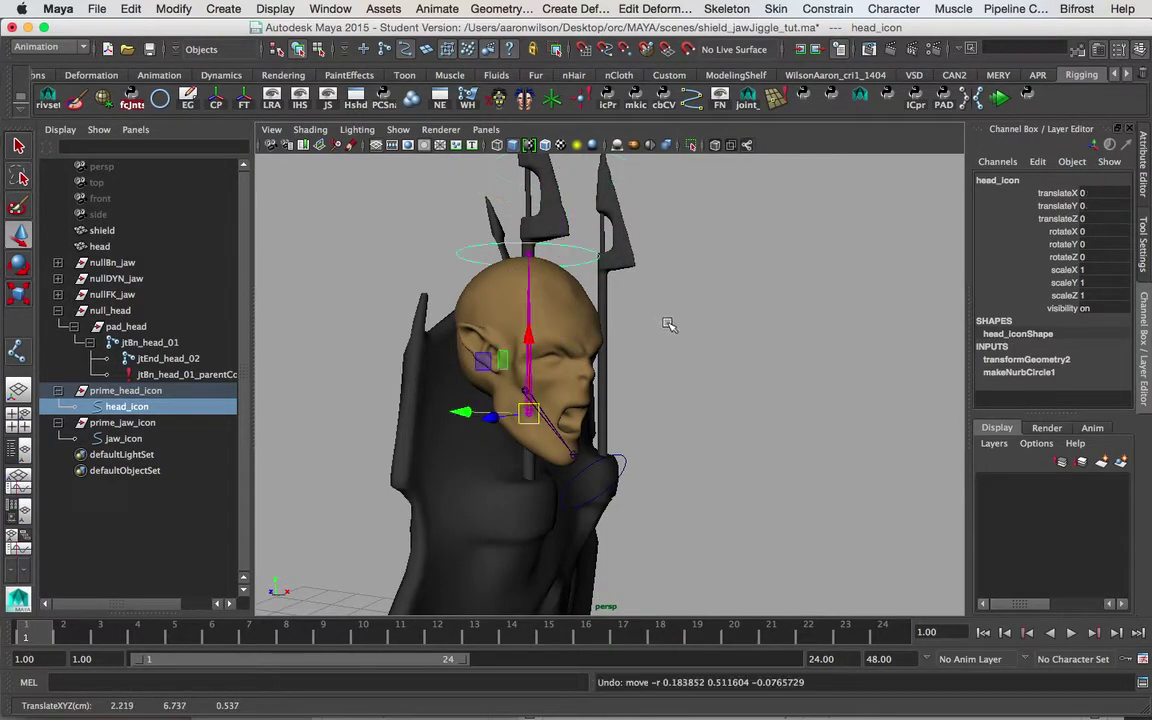
key("e")
left_click_drag(545, 355, 598, 364)
key("ctrl+z")
- Parent-constrain the jtFK_jaw_01 joint to the jaw_icon control, reusing the head constraint's options
middle_click_drag(681, 374, 678, 299, "alt")
left_click(669, 312)
left_click_drag(669, 313, 643, 337, "alt")
left_click_drag(679, 386, 616, 336, "alt")
middle_click_drag(648, 308, 653, 350, "alt")
left_click_drag(612, 373, 633, 436)
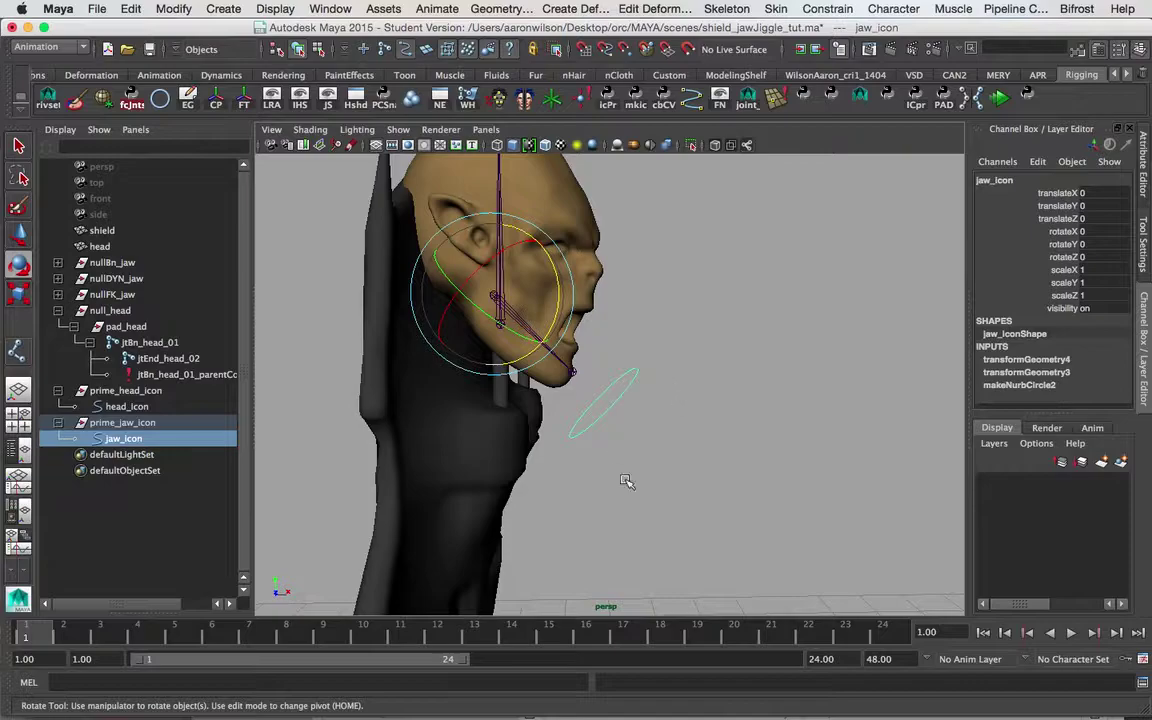
key("q")
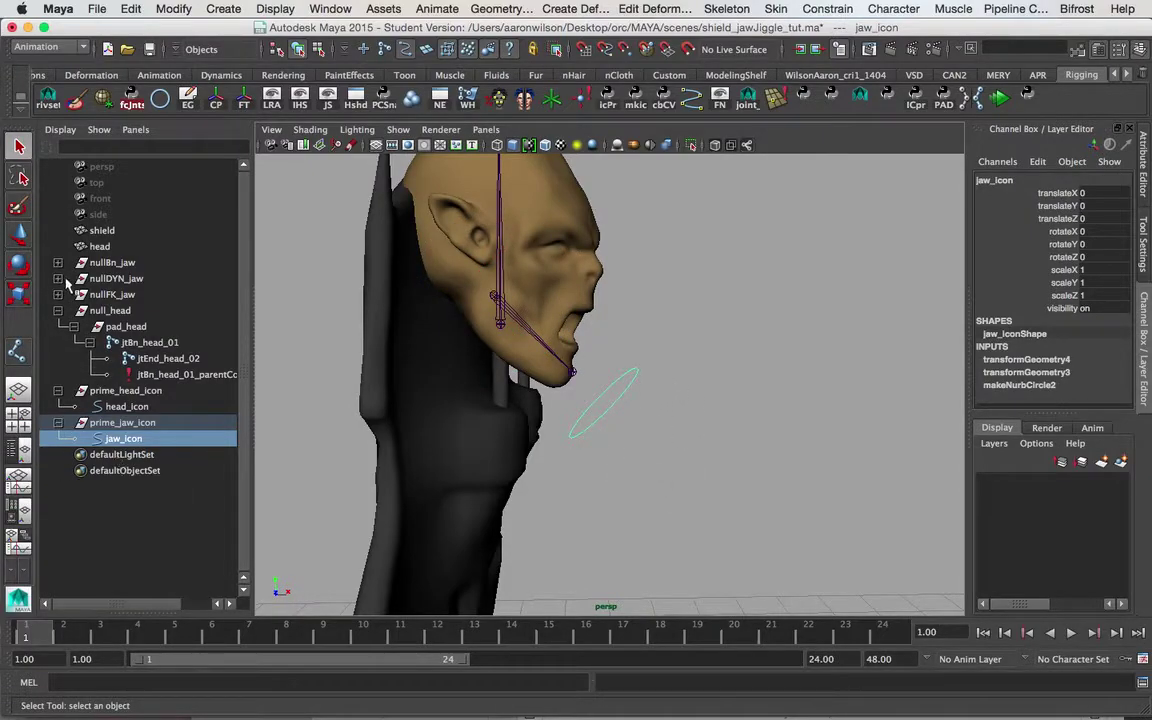
left_click(58, 296)
left_click(89, 328)
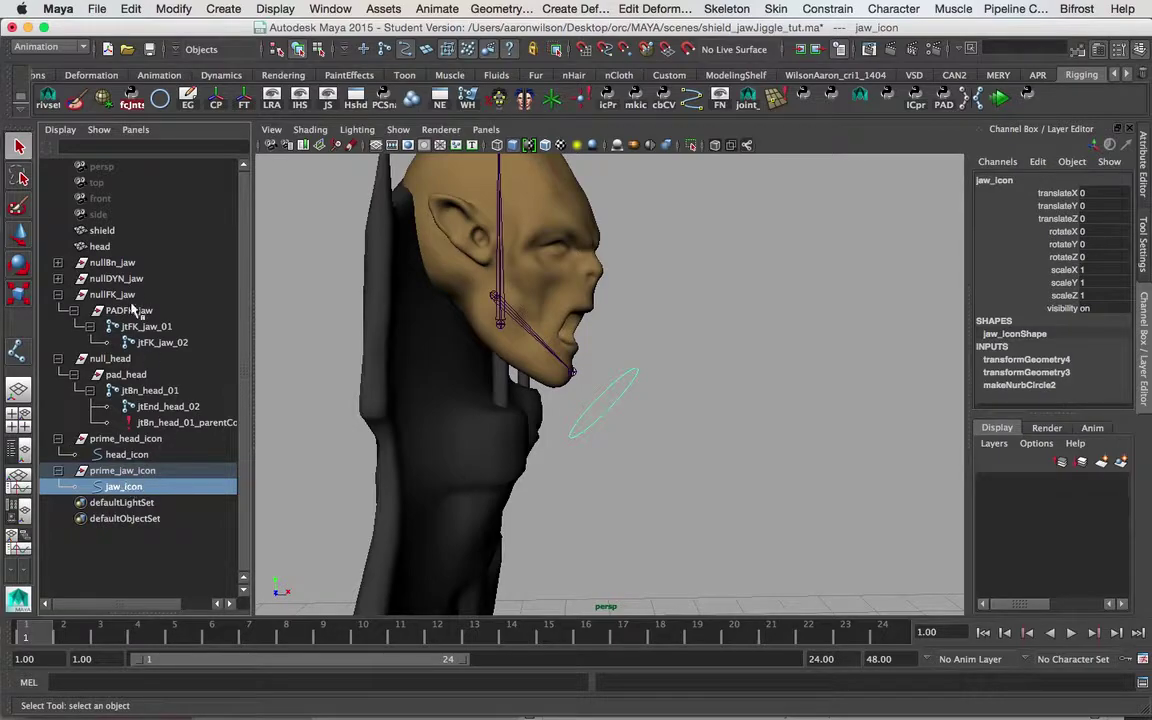
left_click(140, 326, "ctrl")
left_click_drag(418, 193, 660, 300, "alt")
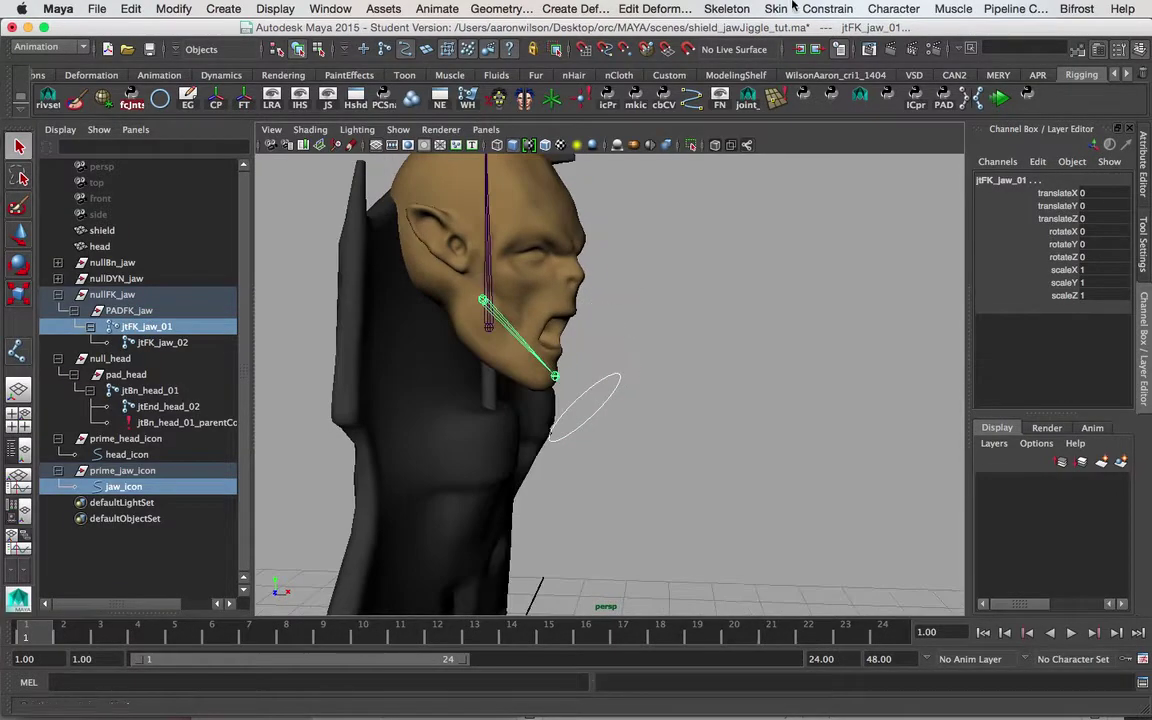
left_click(826, 8)
left_click(836, 93)
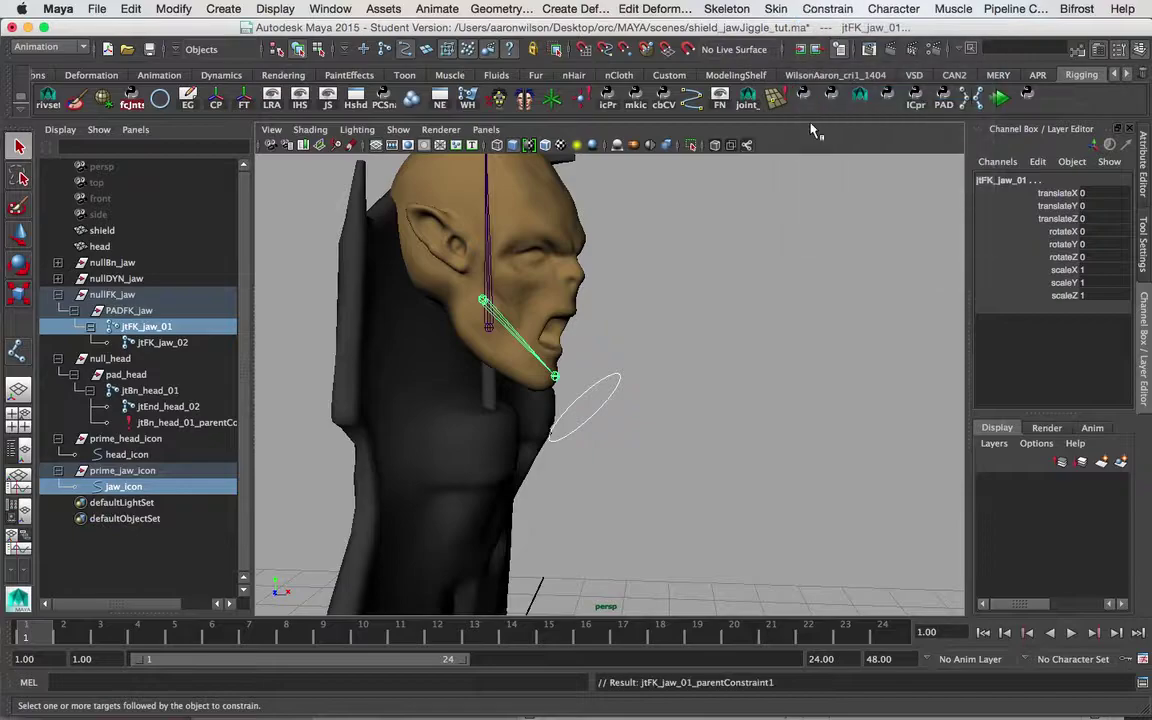
left_click(826, 8)
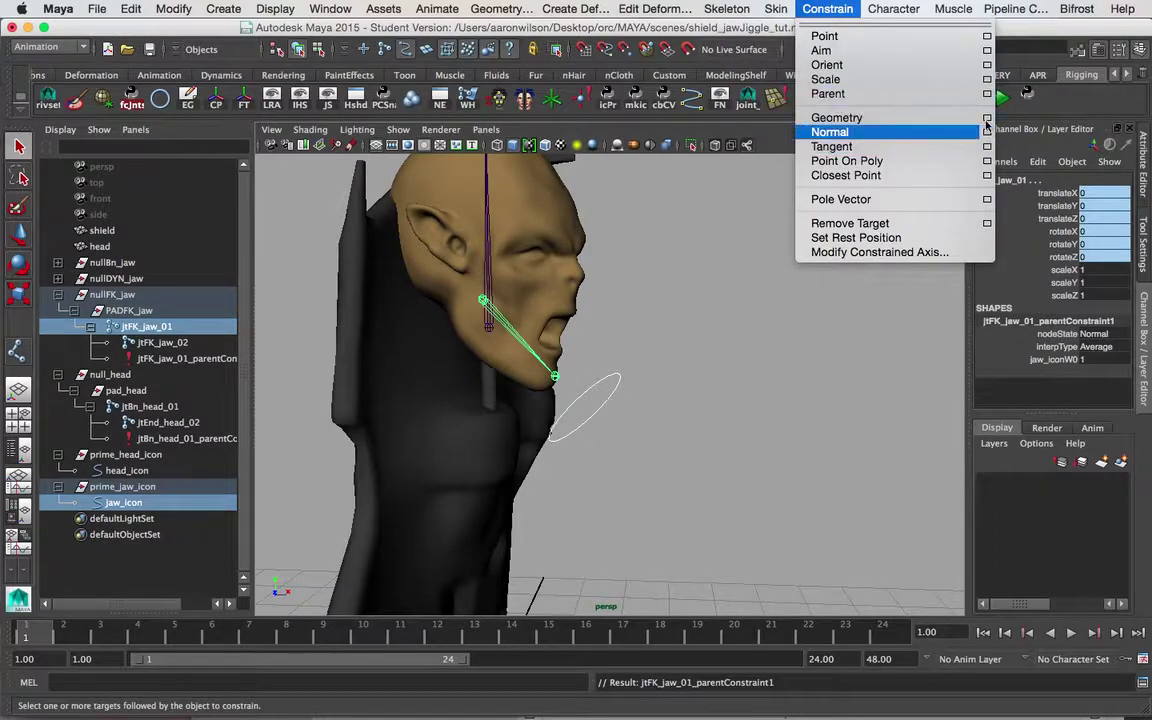
left_click(975, 94)
left_click(963, 403)
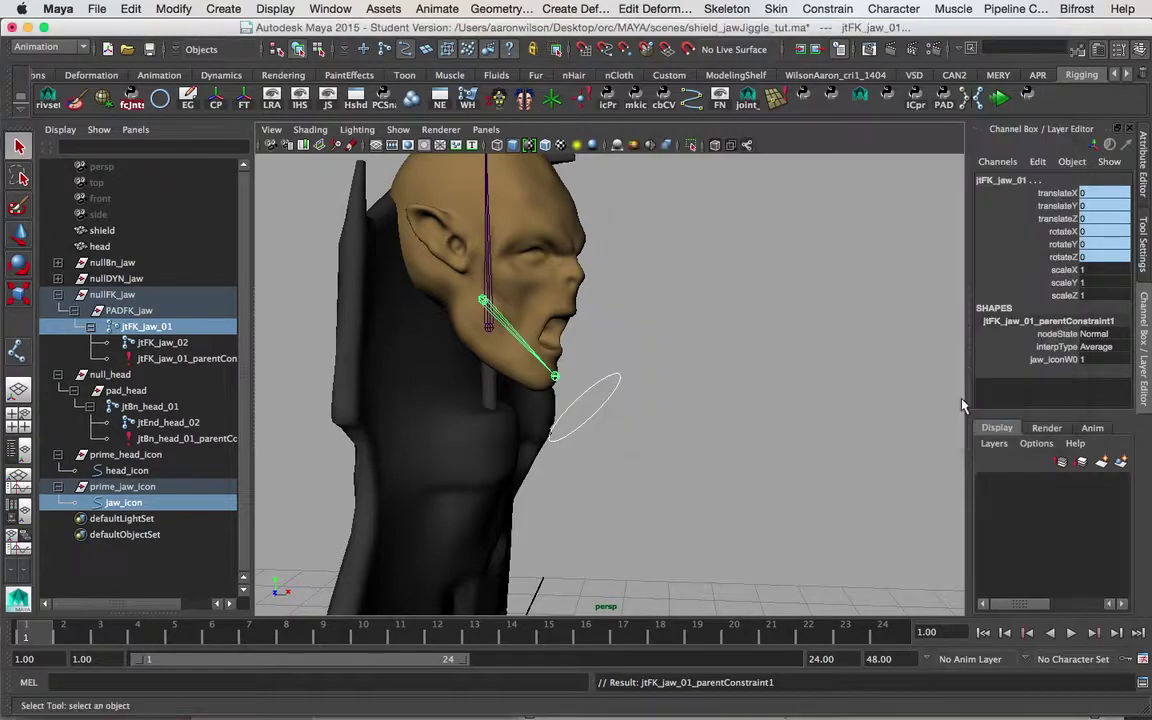
- Test-rotate jaw_icon to check its hold on the FK jaw joint, and undo the rotation
left_click_drag(399, 334, 405, 344, "alt")
left_click_drag(631, 270, 380, 432, "alt")
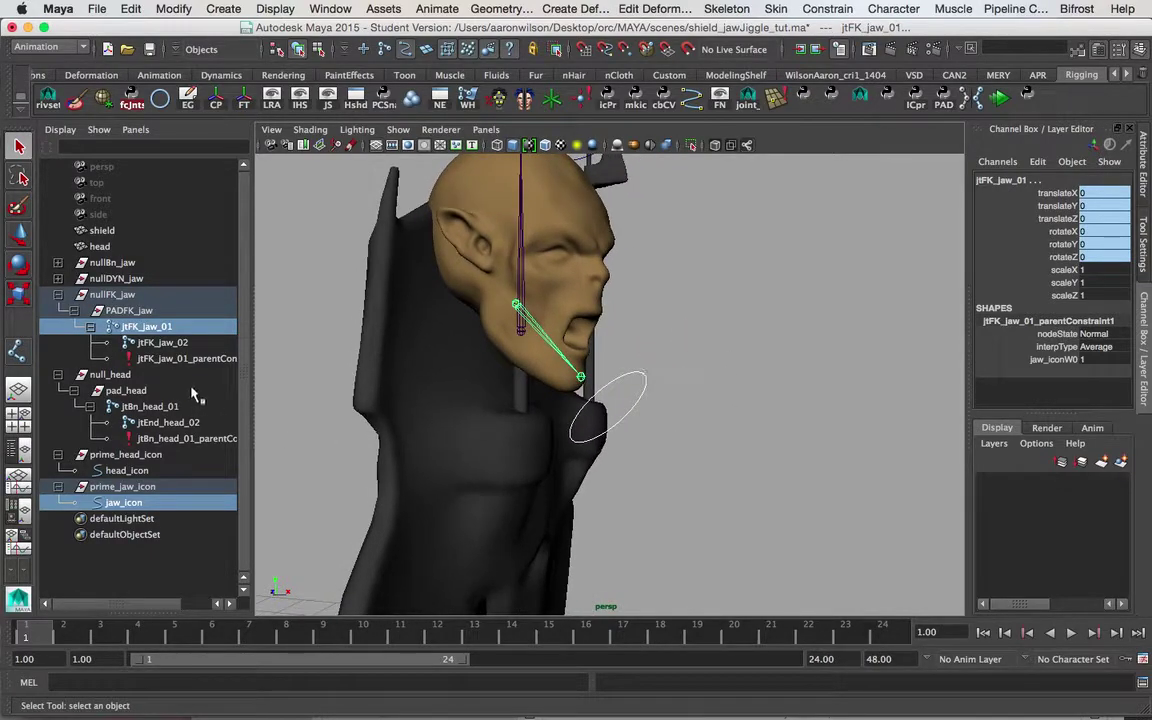
left_click(640, 370)
key("e")
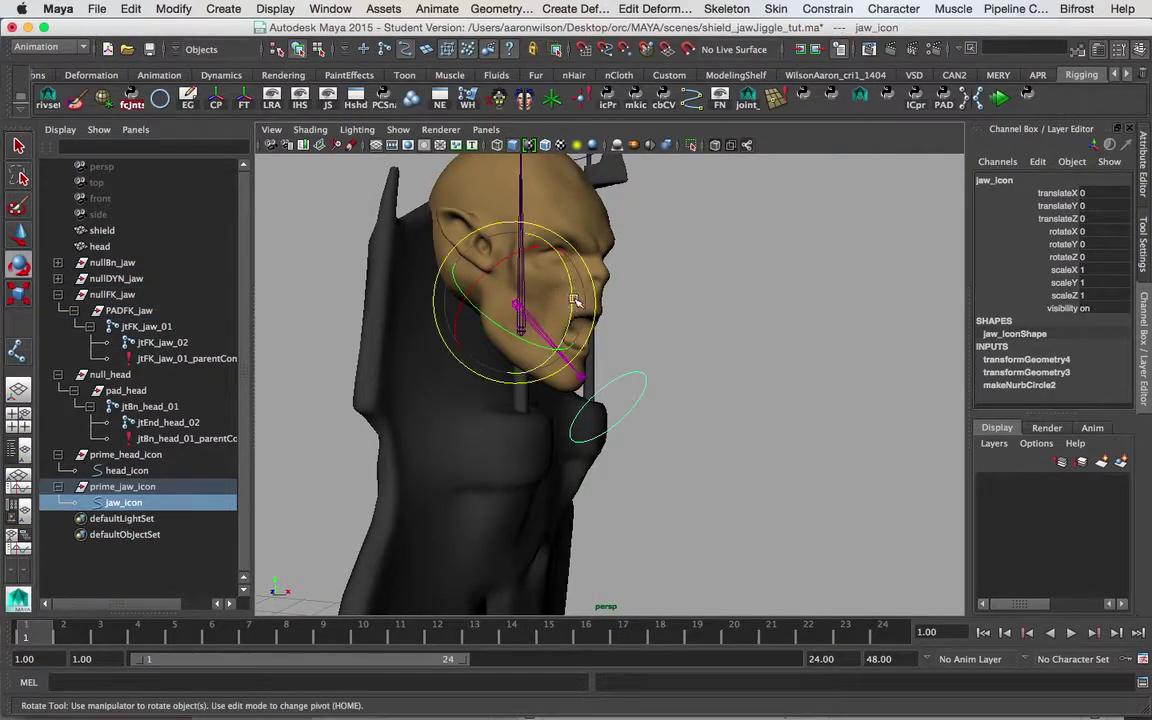
left_click_drag(594, 340, 577, 277)
key("super+z")
left_click_drag(718, 360, 684, 303, "alt")
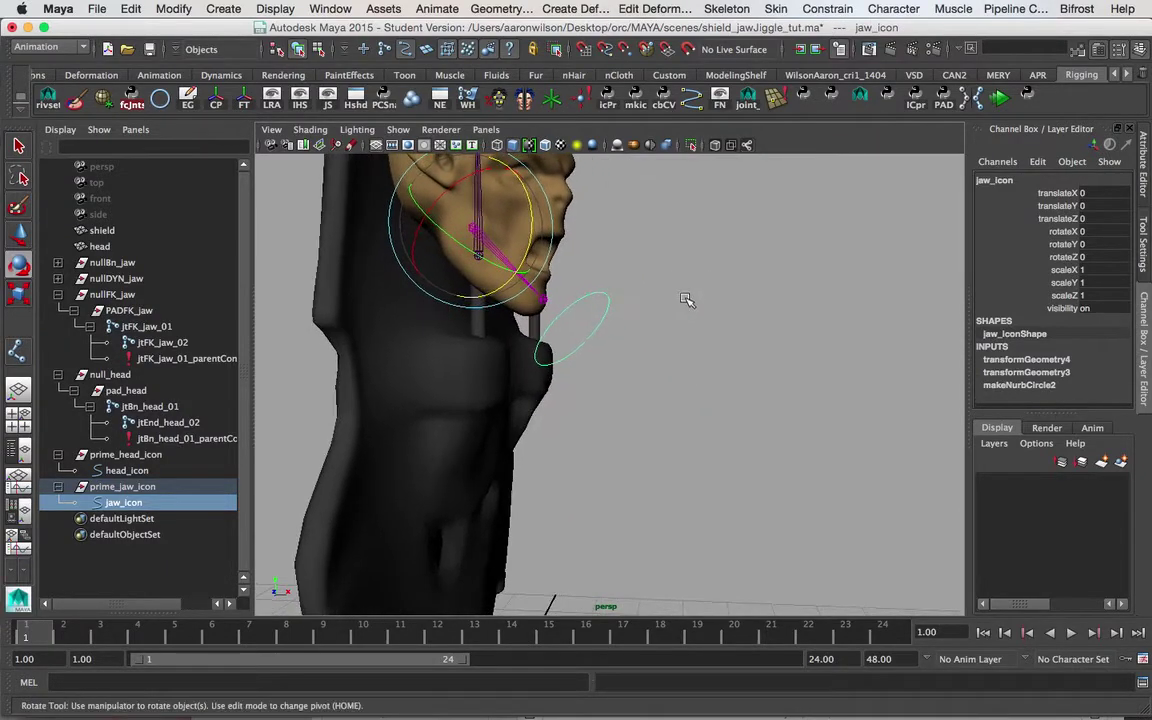
left_click_drag(604, 288, 790, 320, "alt")
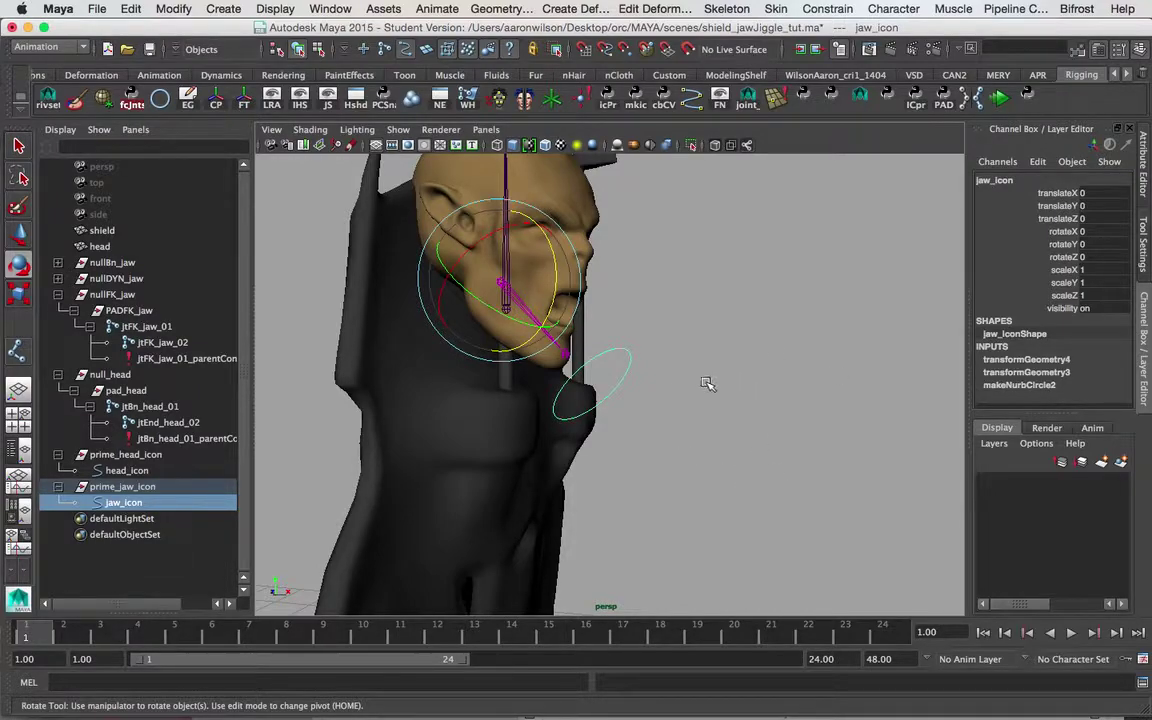
left_click_drag(673, 418, 833, 320, "alt")
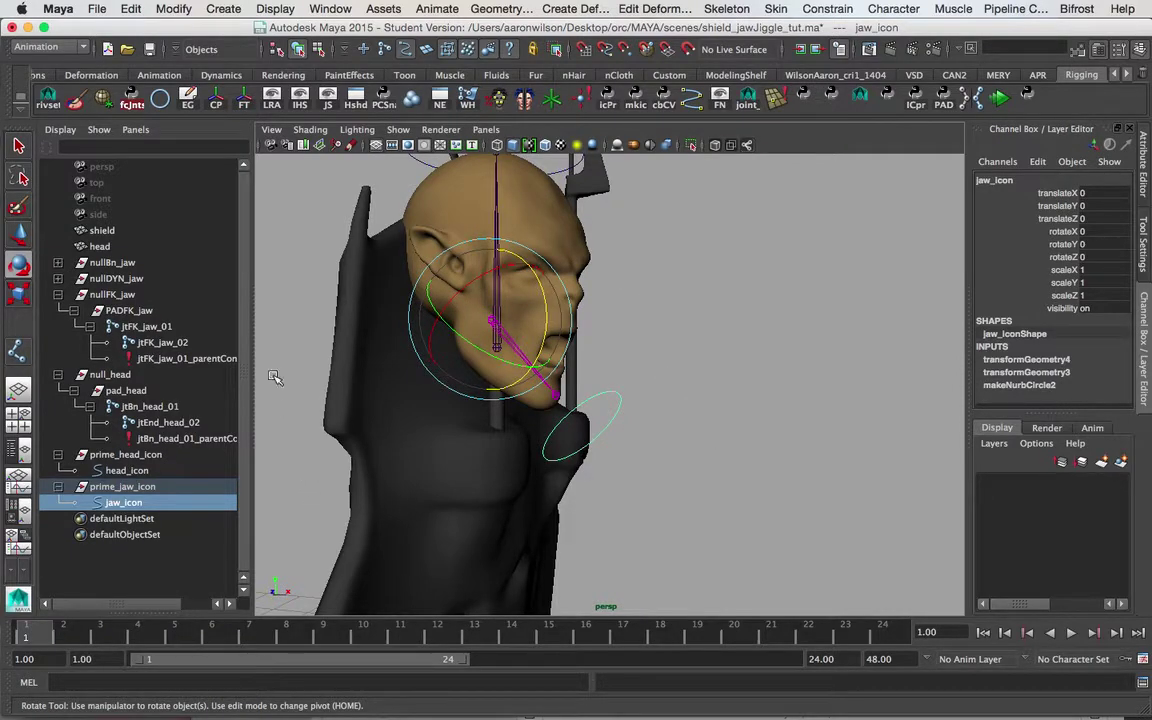
left_click_drag(722, 424, 756, 424, "alt")
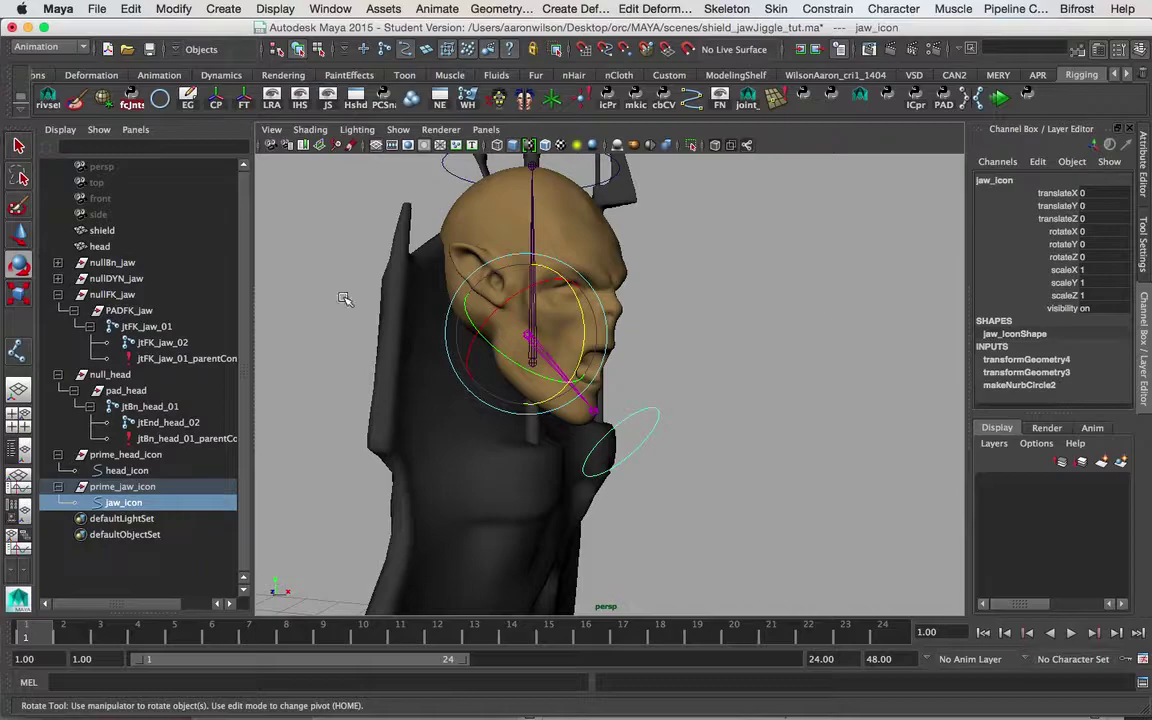
mouse_move(707, 404)
left_mouse_down("alt")
mouse_move(743, 406)
mouse_move(715, 391)
mouse_move(728, 398)
left_mouse_up("alt")
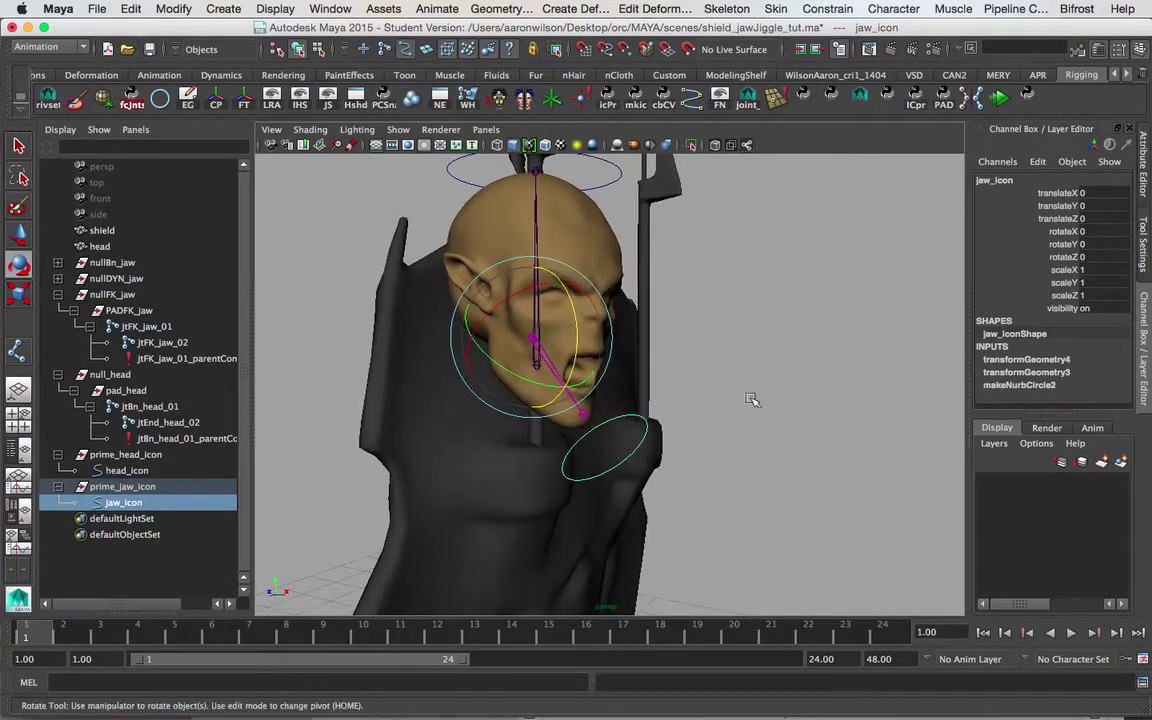
left_click_drag(643, 346, 706, 376, "alt")
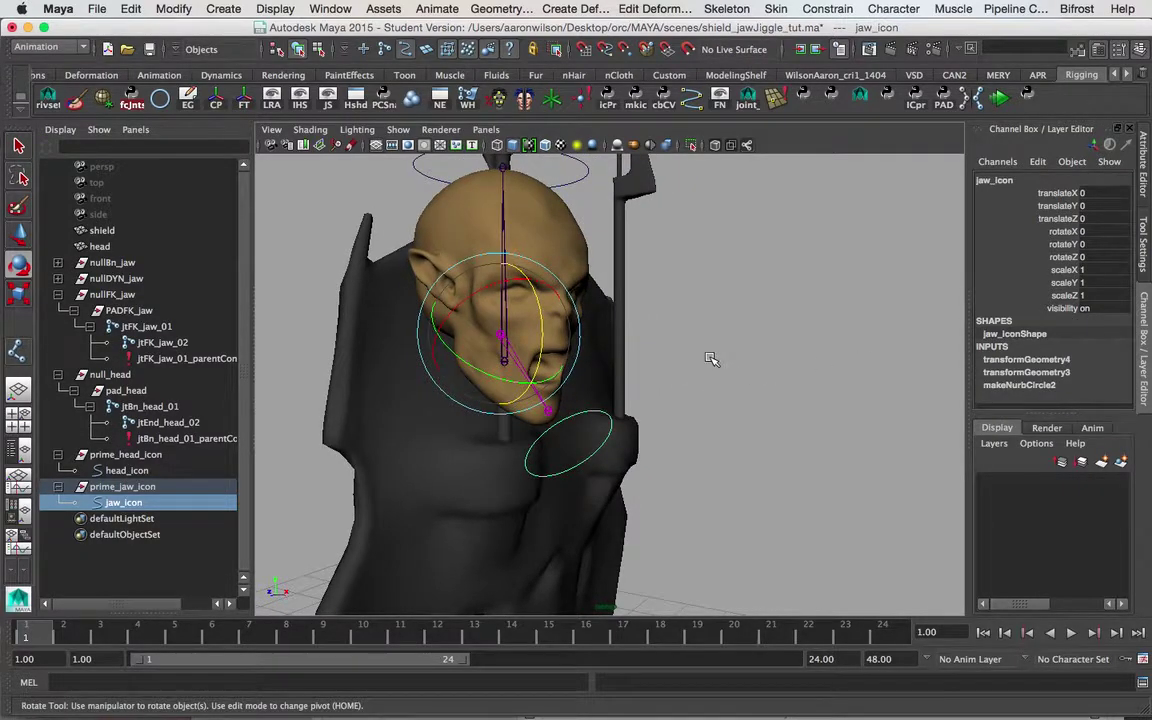
left_click_drag(711, 362, 728, 352, "alt")
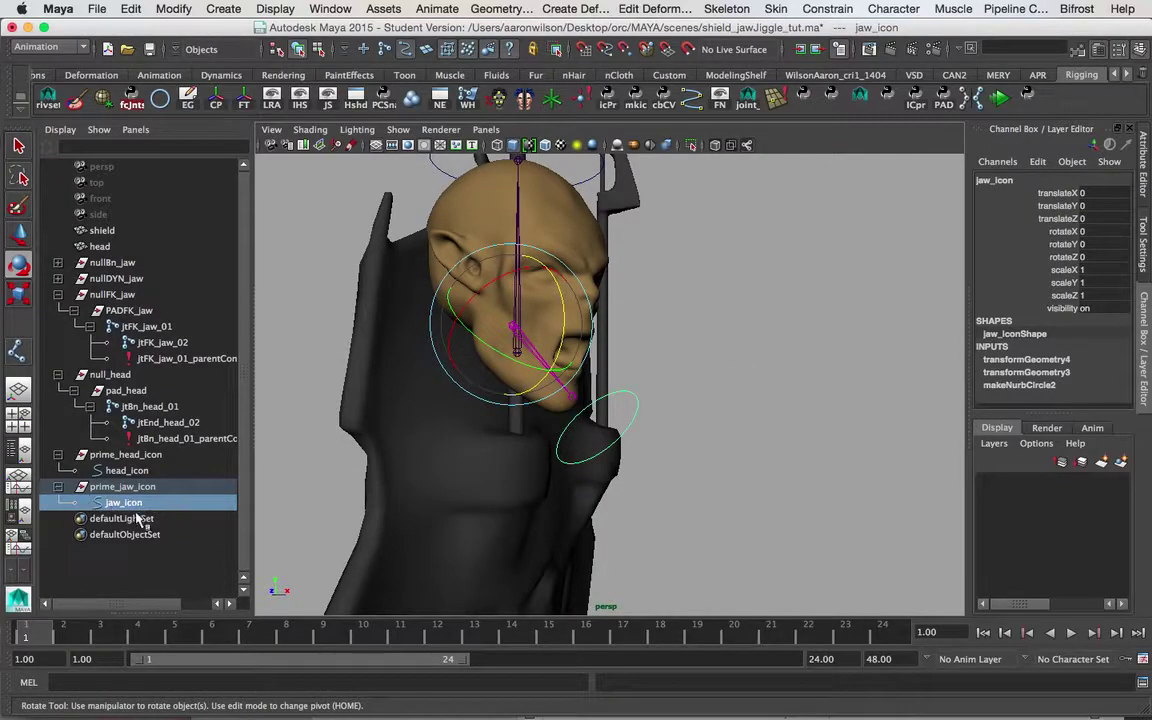
left_click_drag(680, 350, 689, 345, "alt")
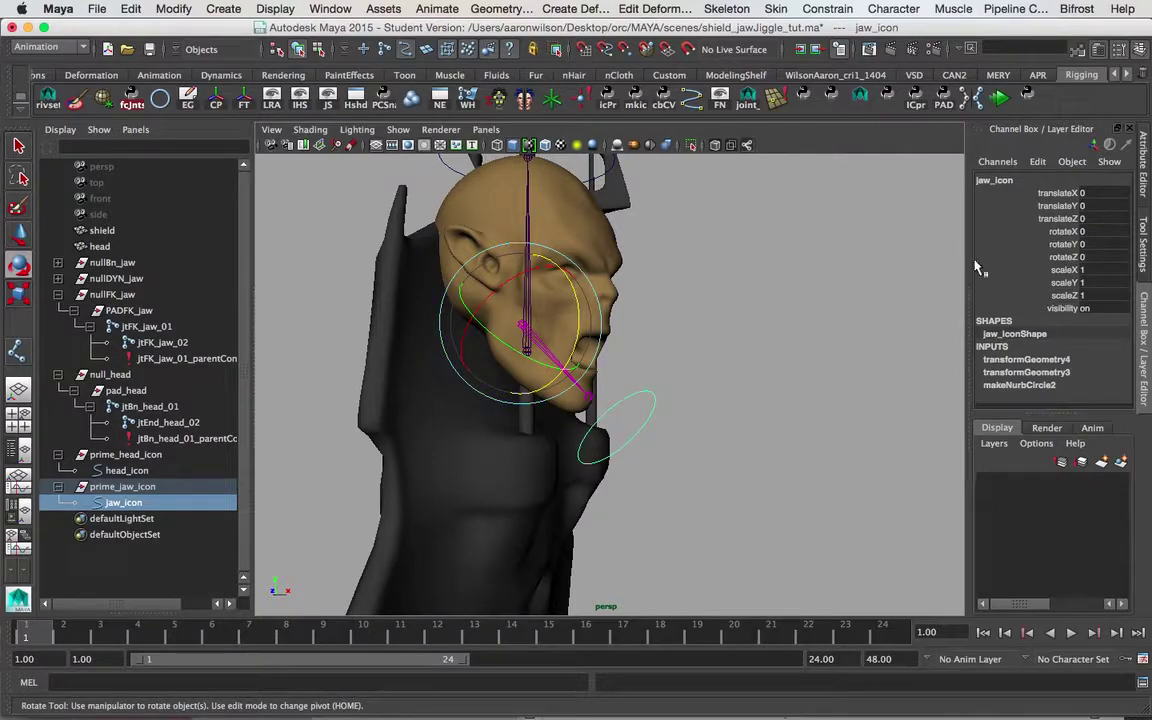
- Add a keyable float attribute named fk_dyn_switch to jaw_icon with minimum 0 and maximum 10
left_click(1040, 162)
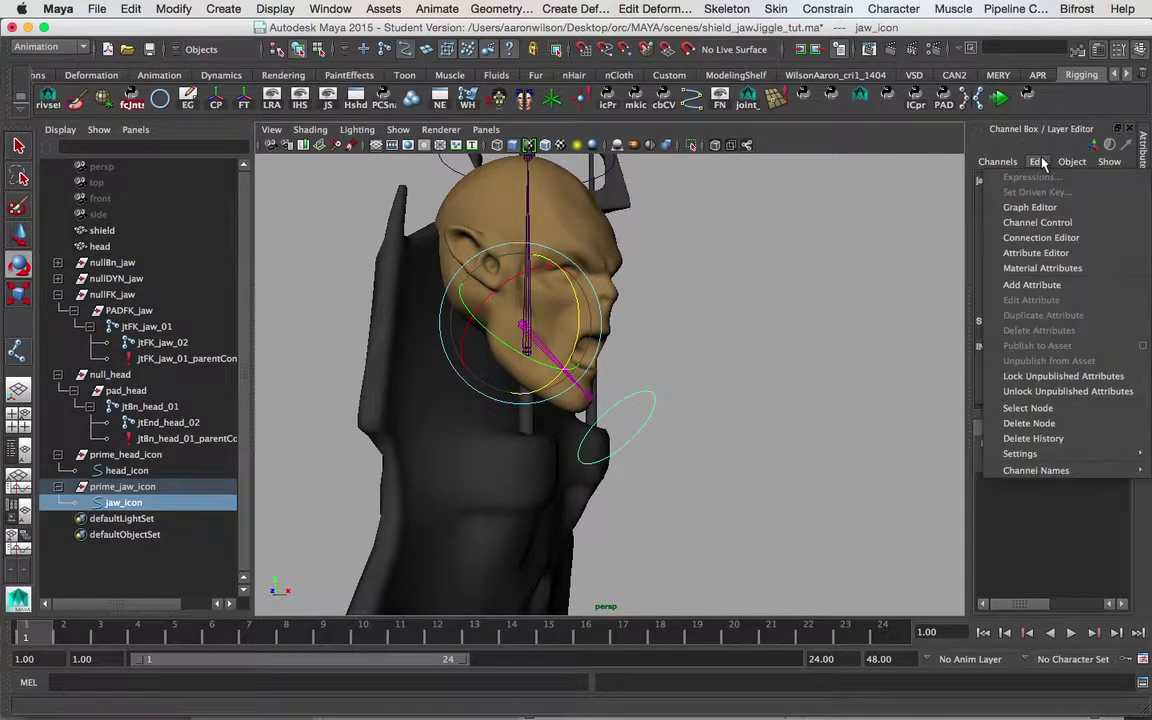
left_click(1020, 287)
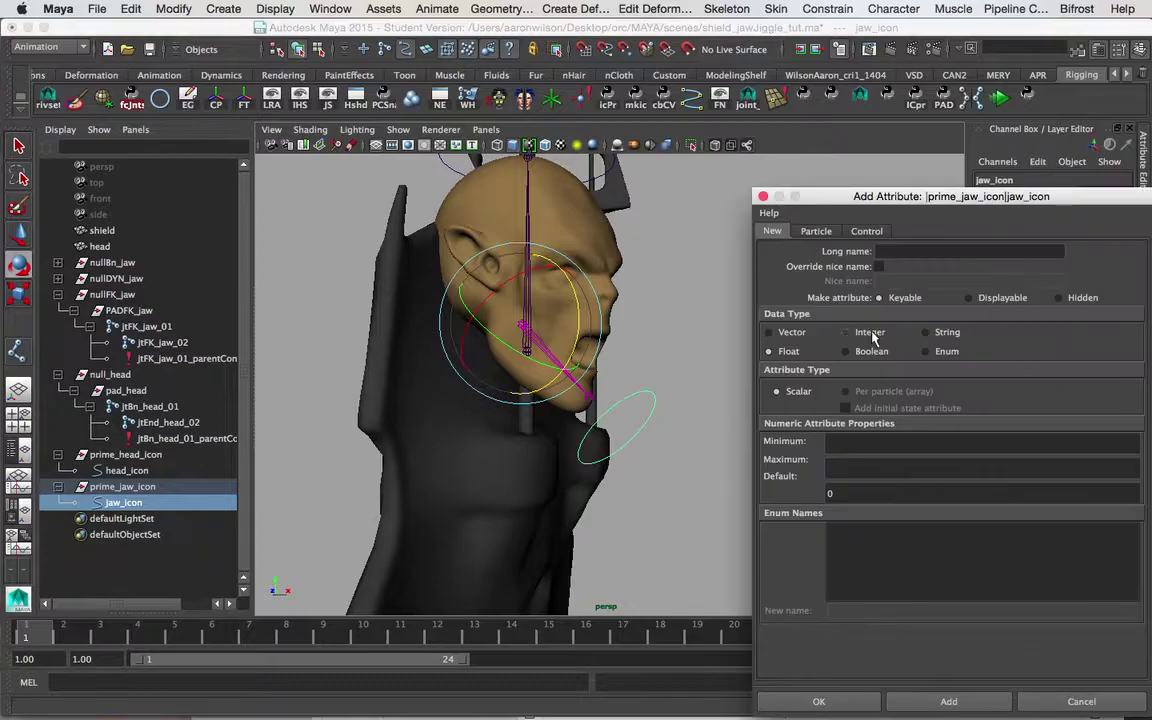
left_click_drag(891, 204, 760, 163)
left_click(787, 210)
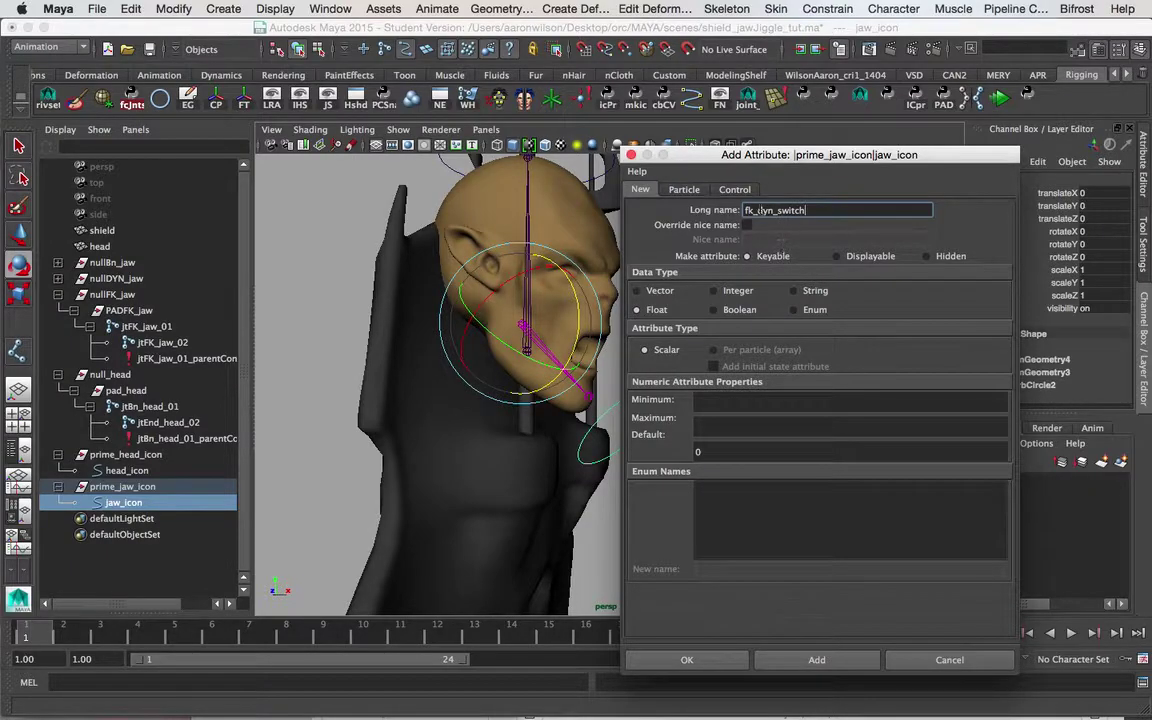
double_click(764, 210)
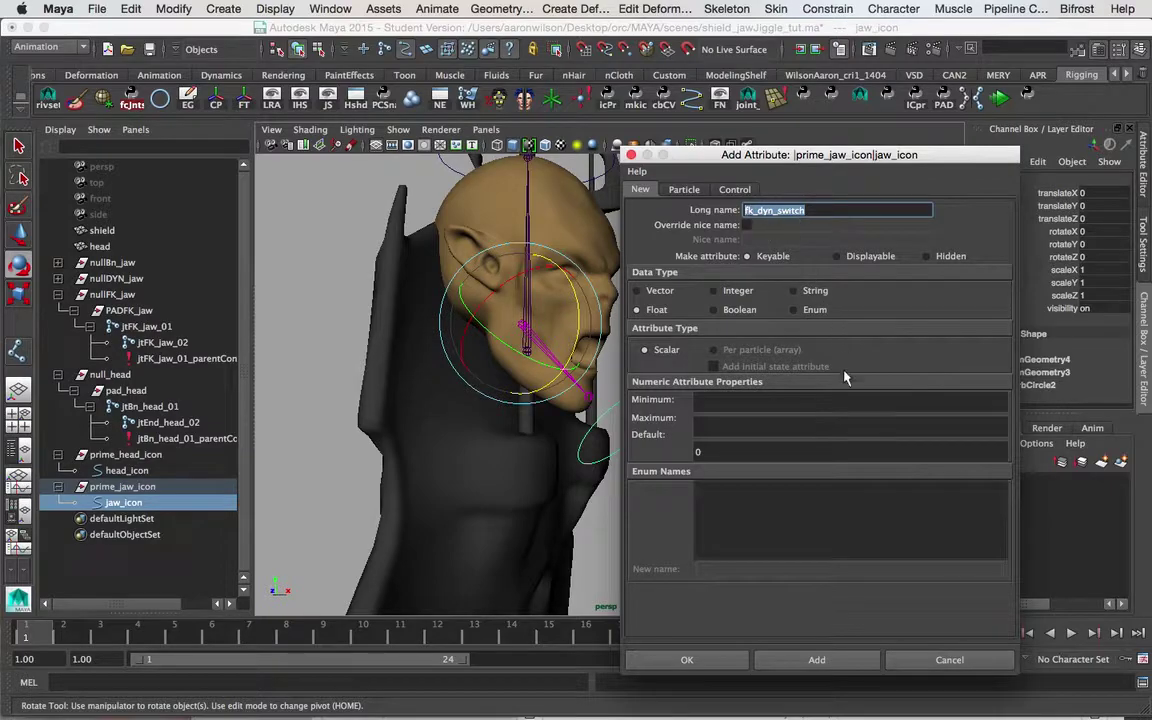
left_click(737, 399)
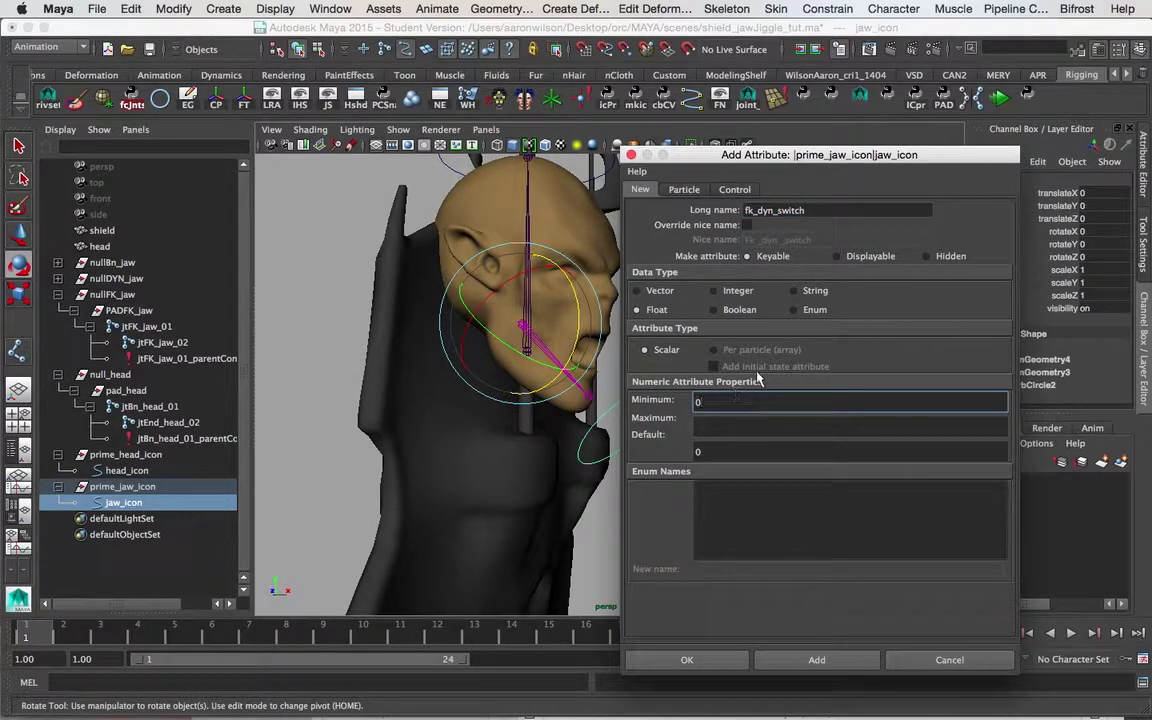
left_click(741, 429)
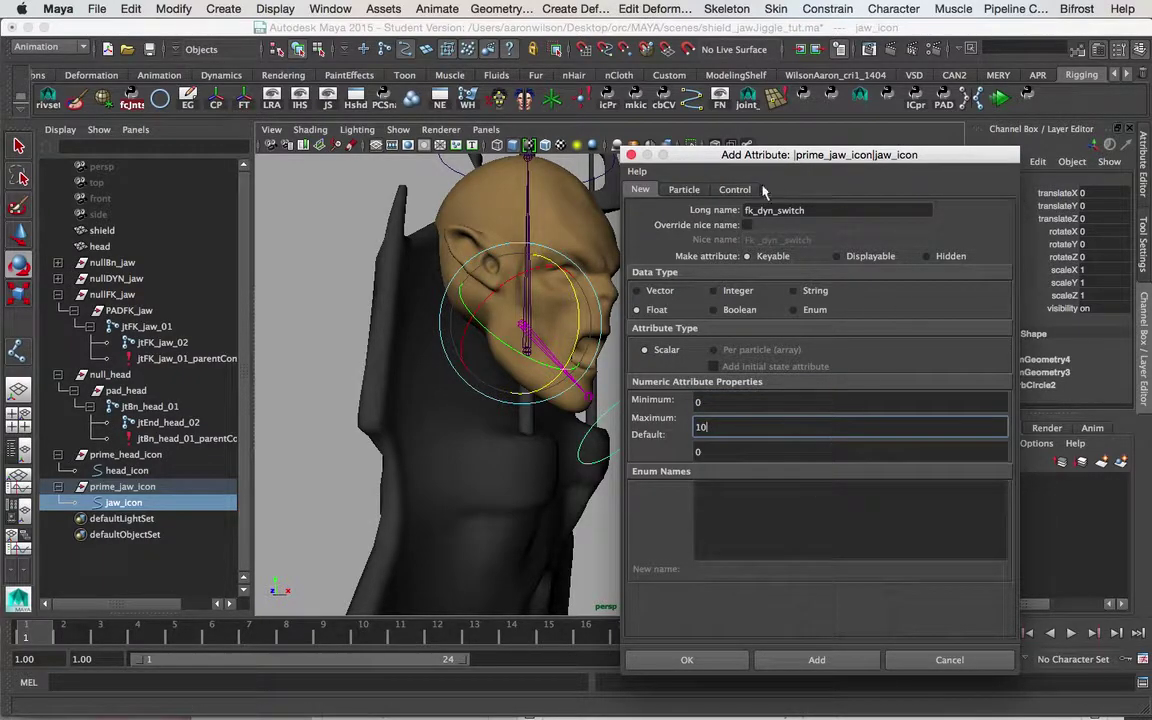
left_click_drag(785, 163, 684, 113)
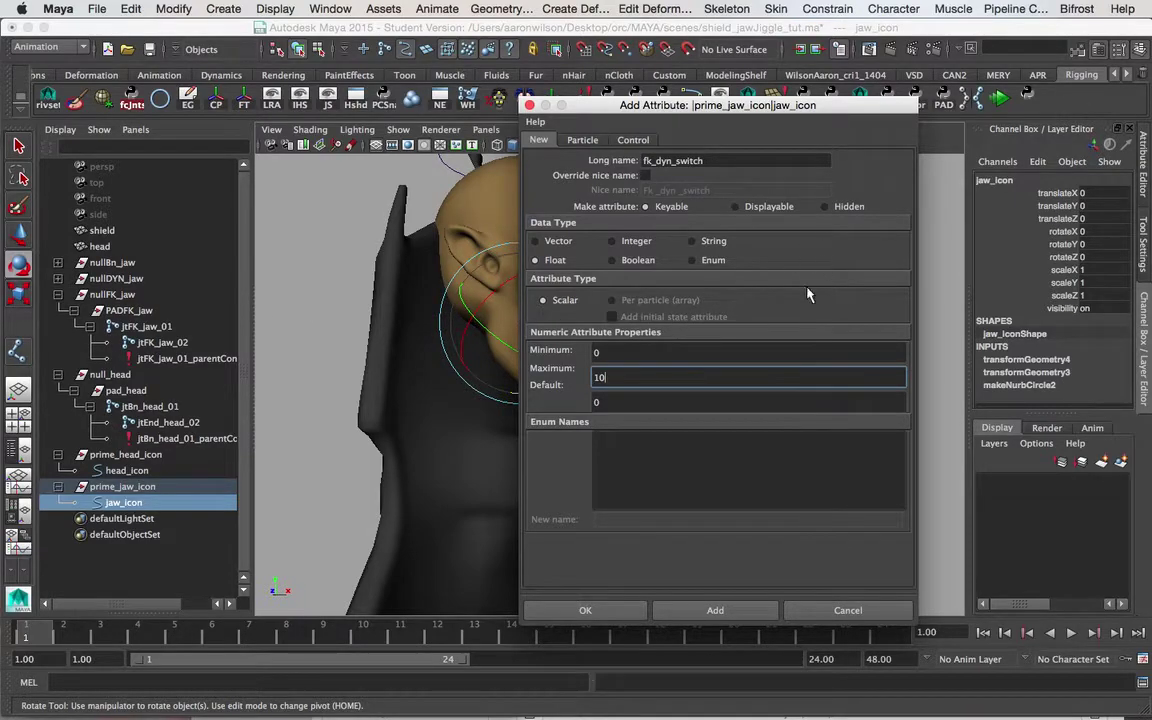
left_click(716, 609)
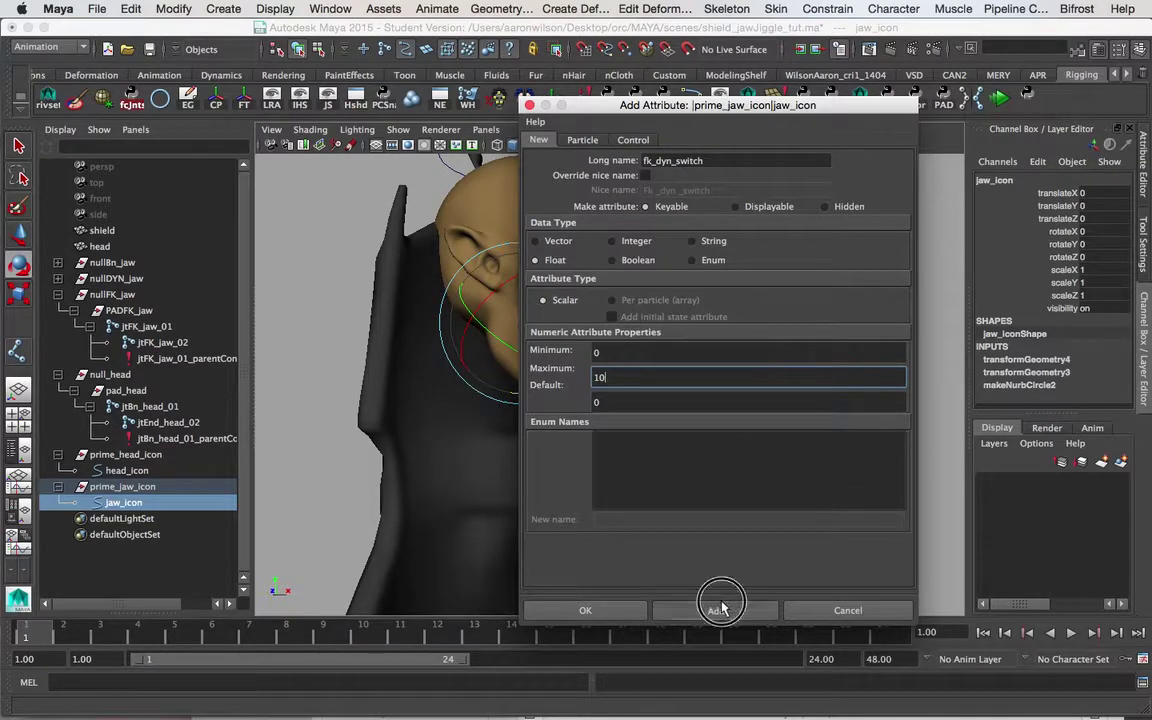
- Try to add a second keyable float attribute named 0_1 to jaw_icon with minimum 0 and maximum 1
left_click(733, 160)
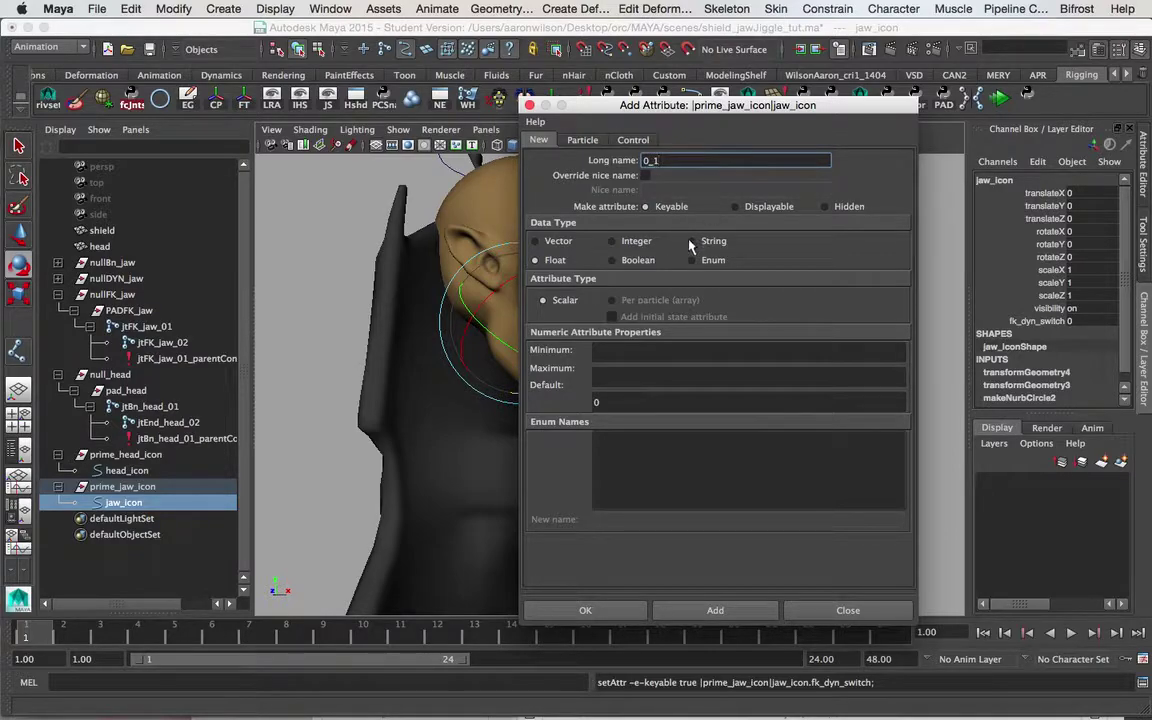
left_click(612, 350)
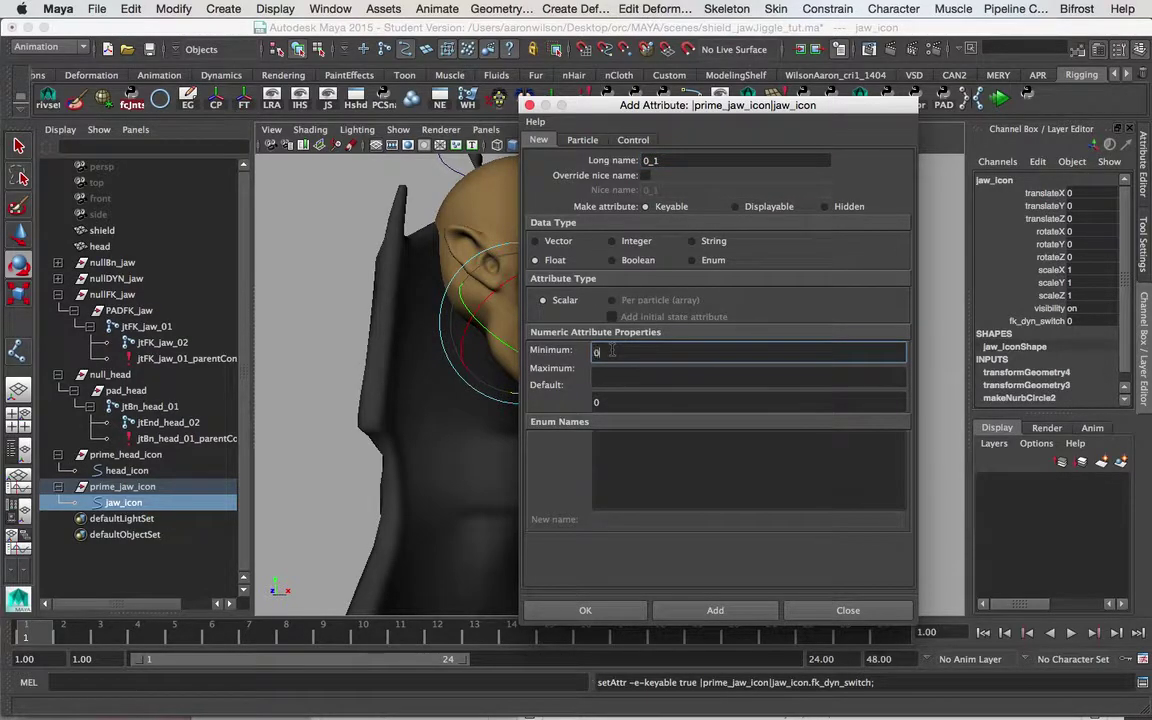
key("Tab")
type("1")
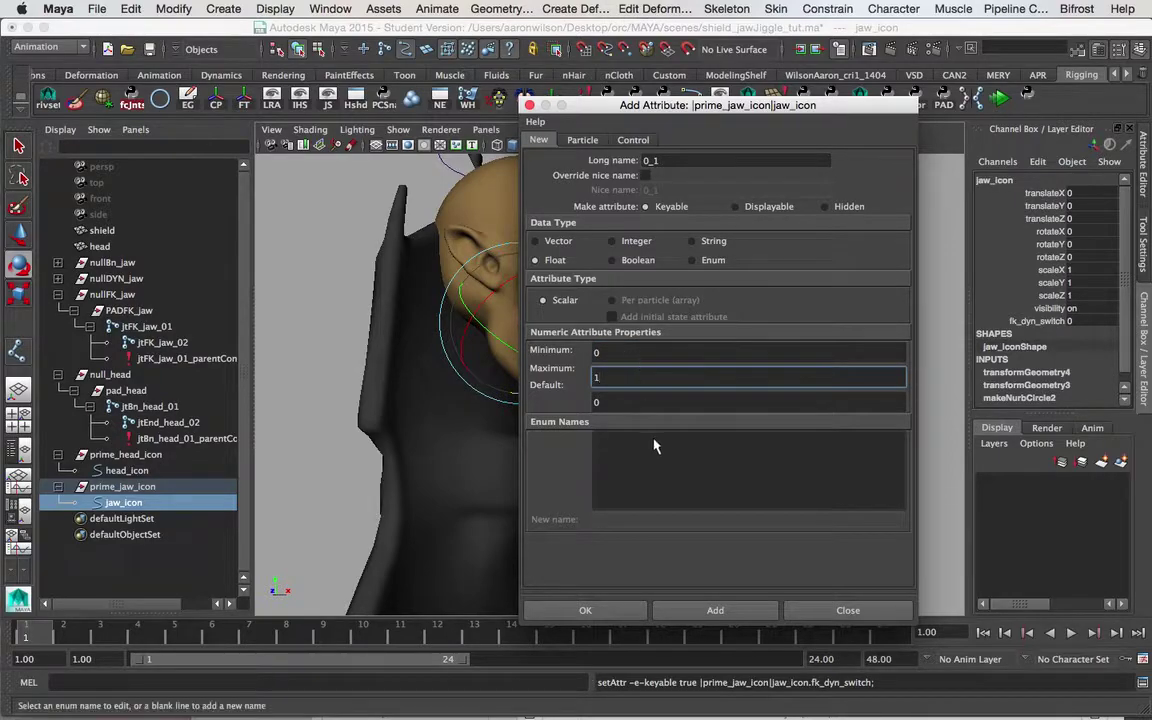
left_click(726, 611)
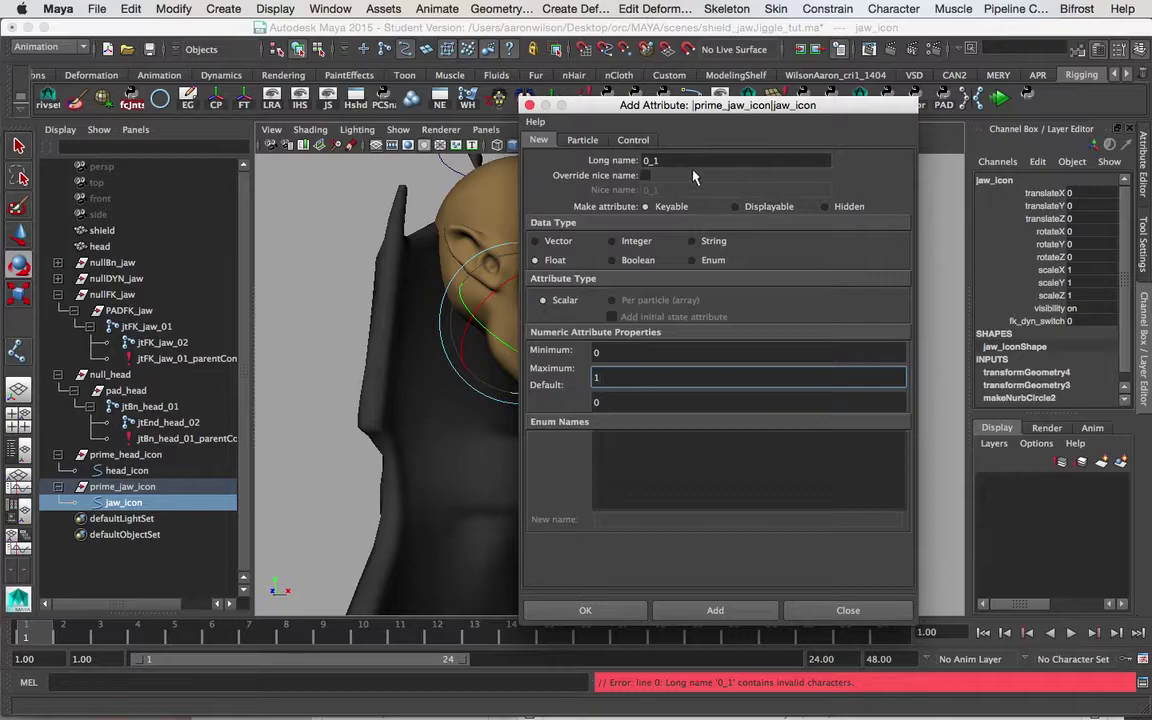
- Rename the pending attribute stupid_blend, keep its default at 0, add it to jaw_icon and finish adding attributes
key("Tab")
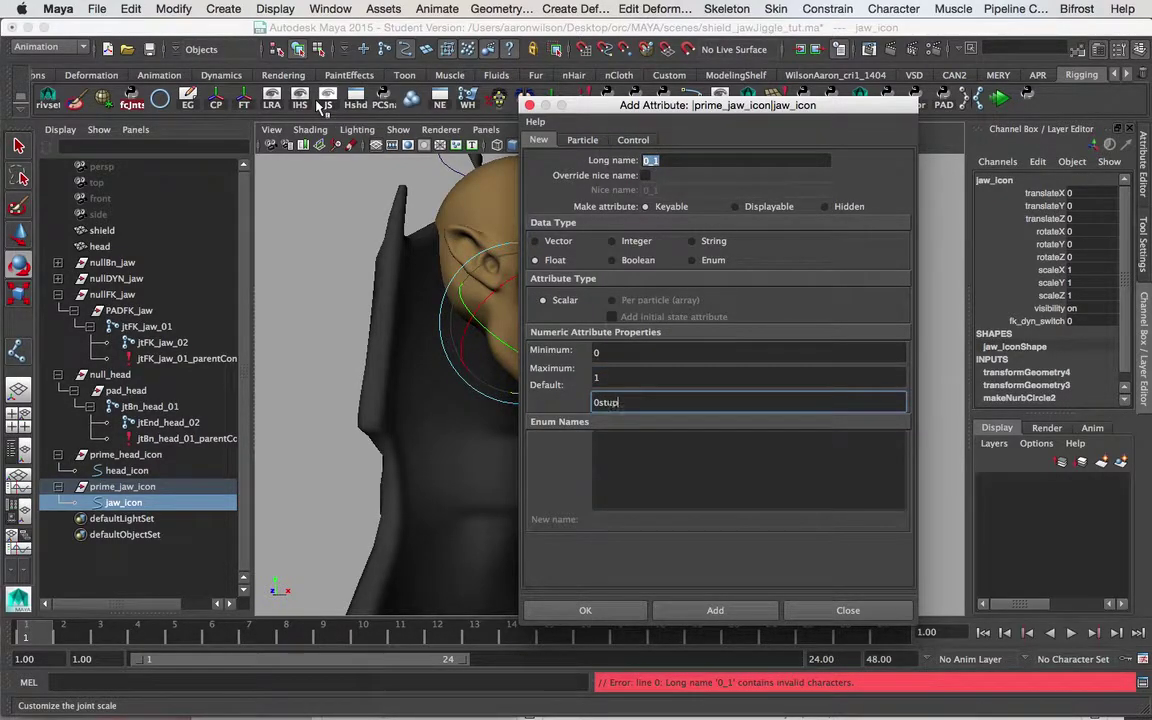
key("BackSpace")
key("BackSpace")
key("BackSpace")
key("BackSpace")
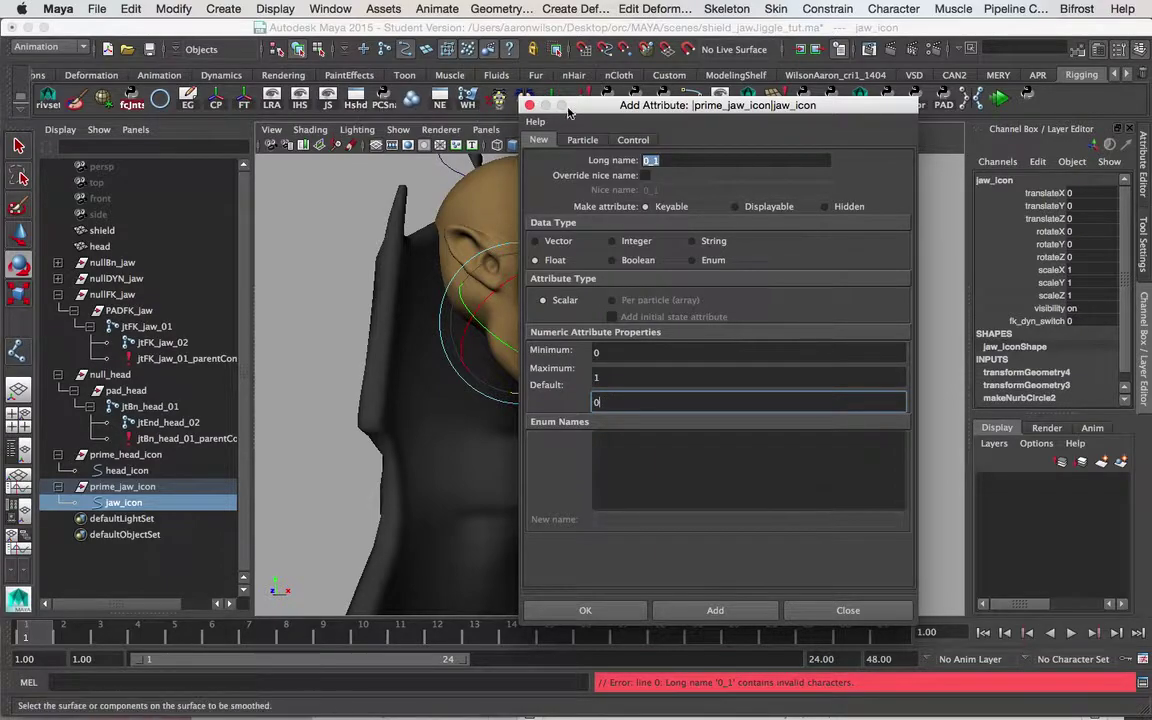
double_click(655, 160)
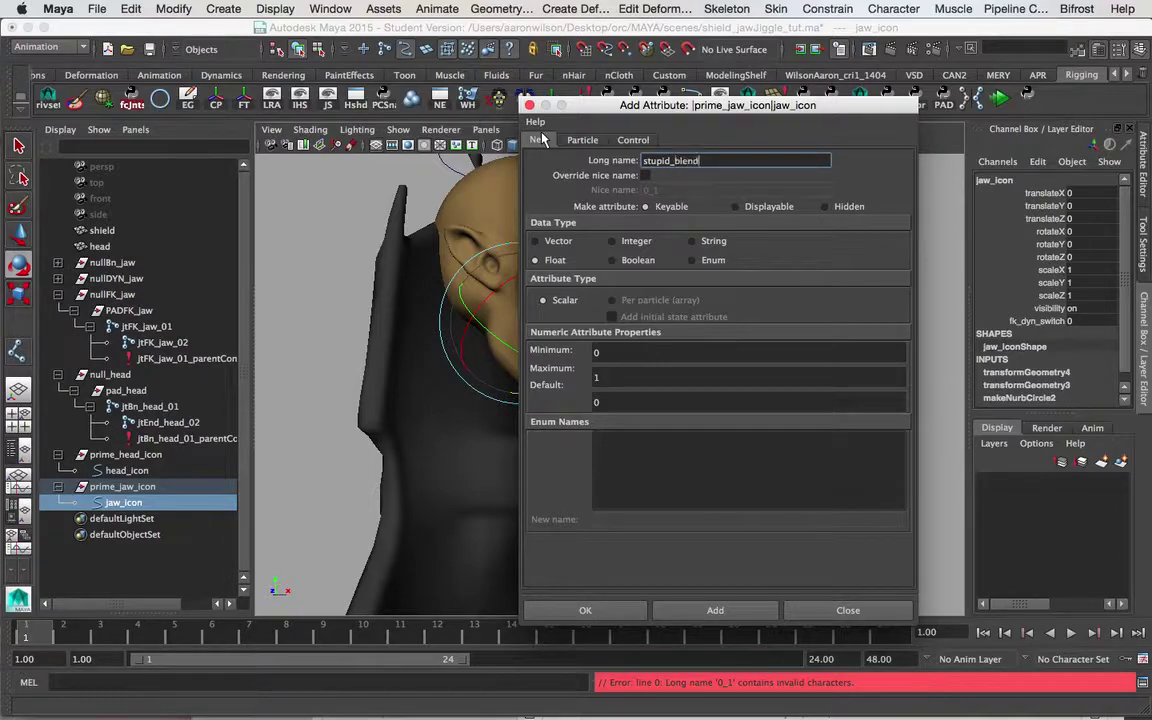
left_click(714, 608)
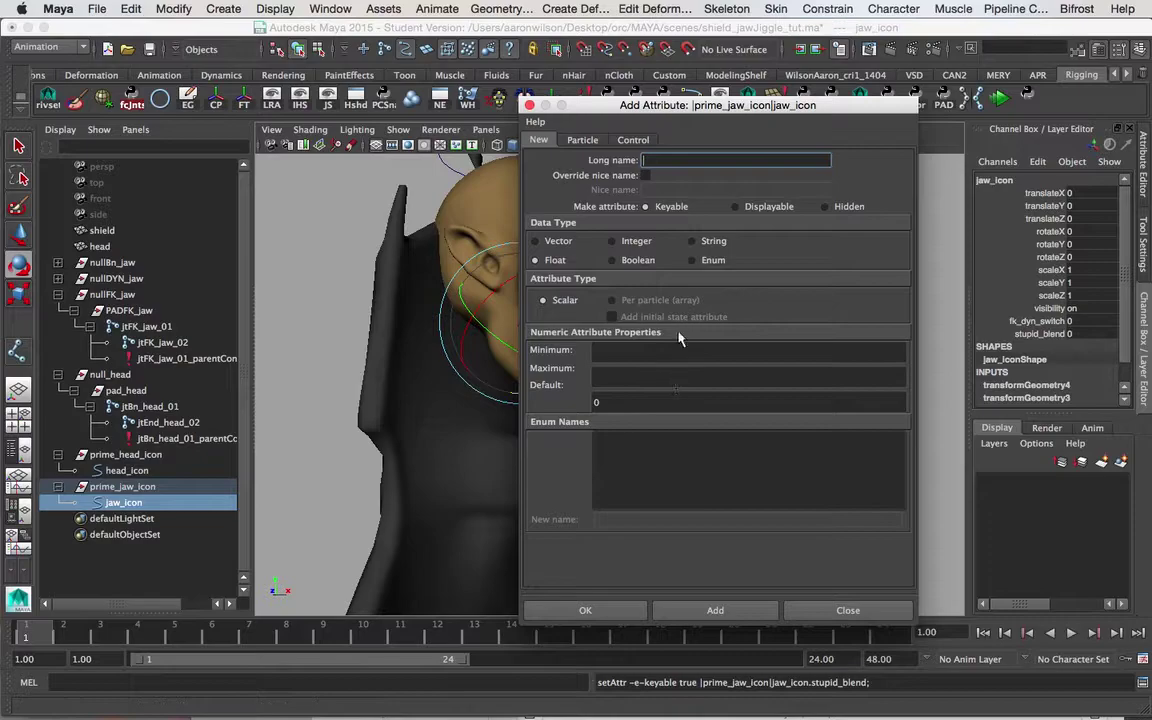
left_click(852, 608)
- Scrub jaw_icon's stupid_blend to 0.5 and fk_dyn_switch to 6.2 to compare how finely the two ranges can be adjusted
middle_click_drag(918, 442, 798, 455, "alt")
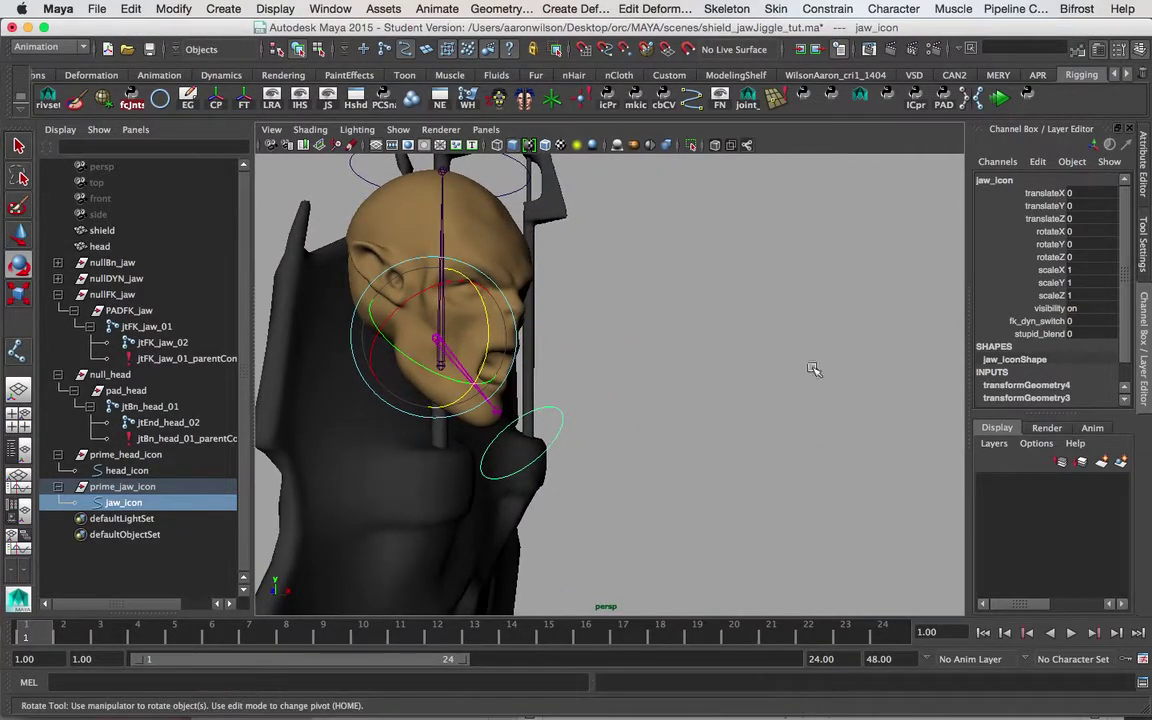
left_click(1055, 323)
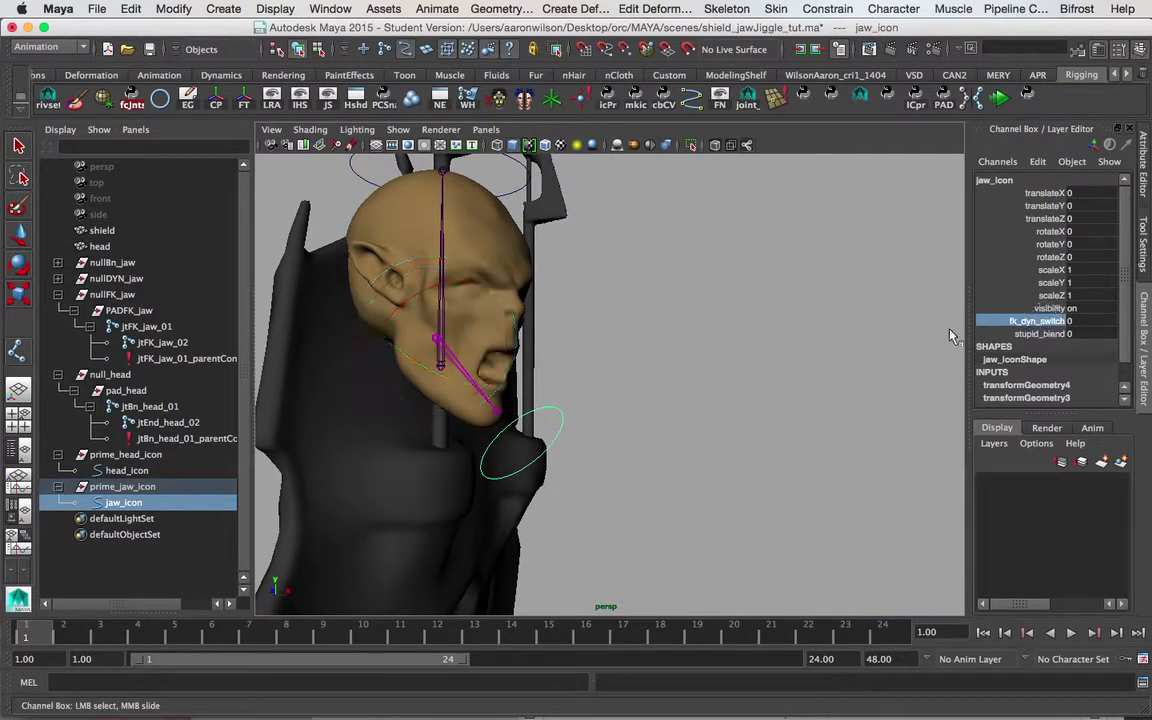
left_click(1070, 321)
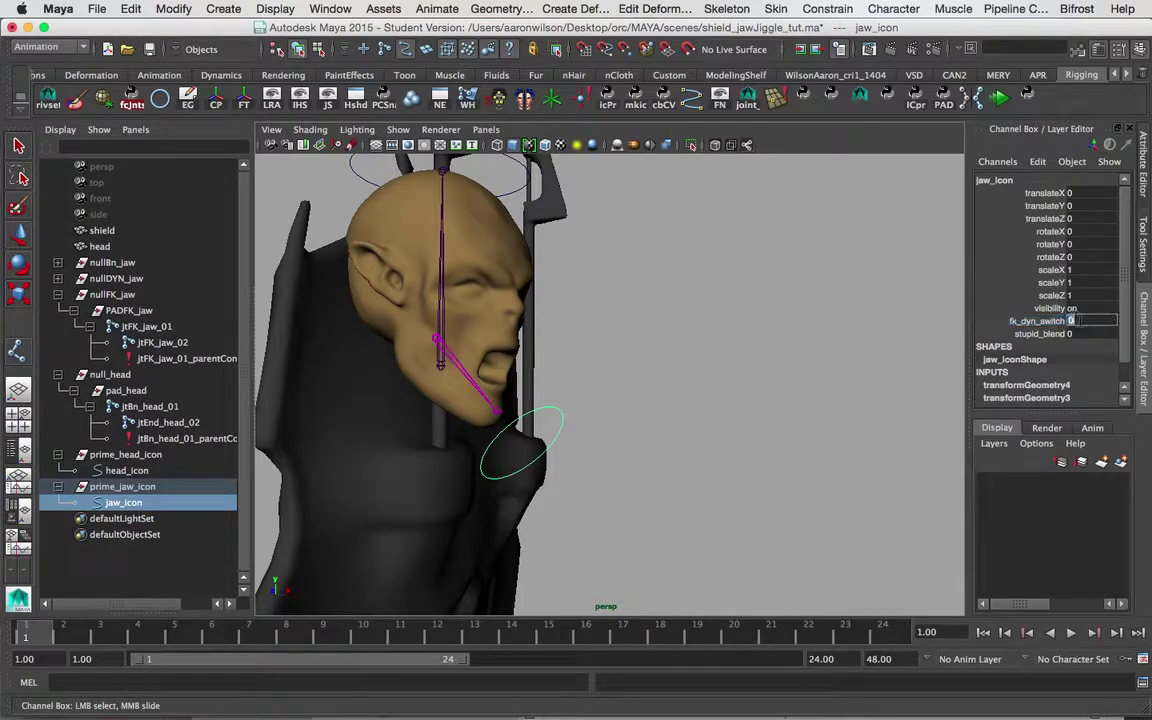
left_click(1050, 322)
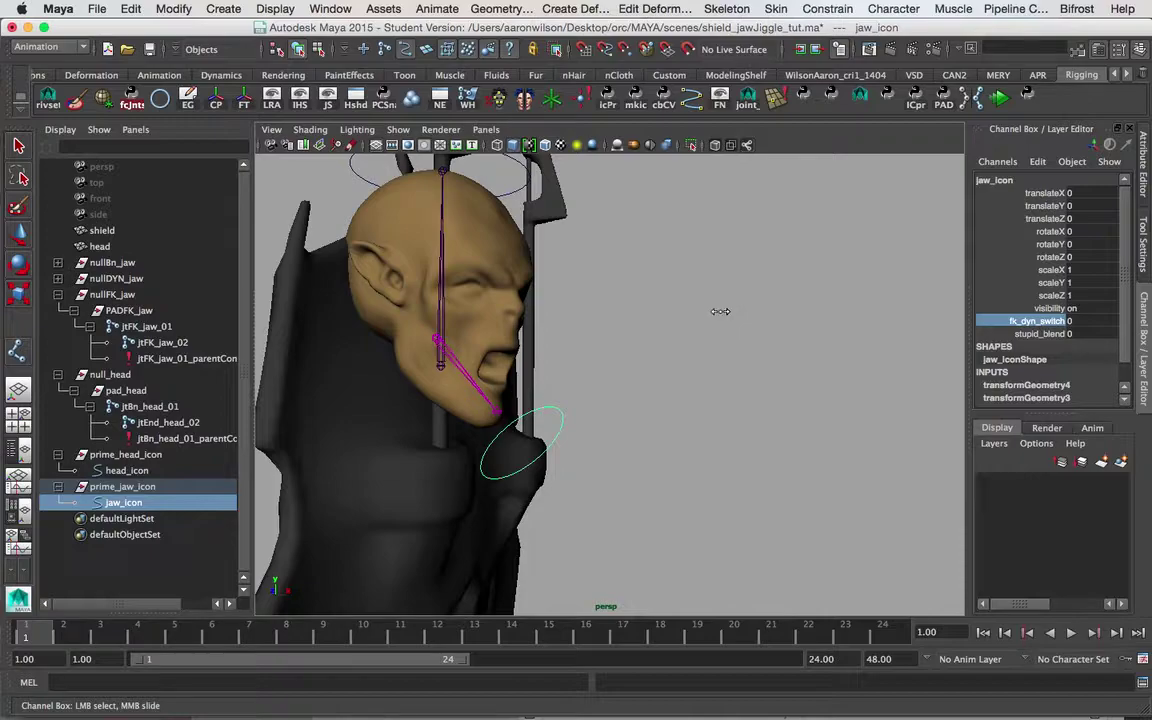
mouse_move(720, 311)
middle_mouse_down()
mouse_move(781, 322)
mouse_move(718, 326)
middle_mouse_up()
left_click(1034, 336)
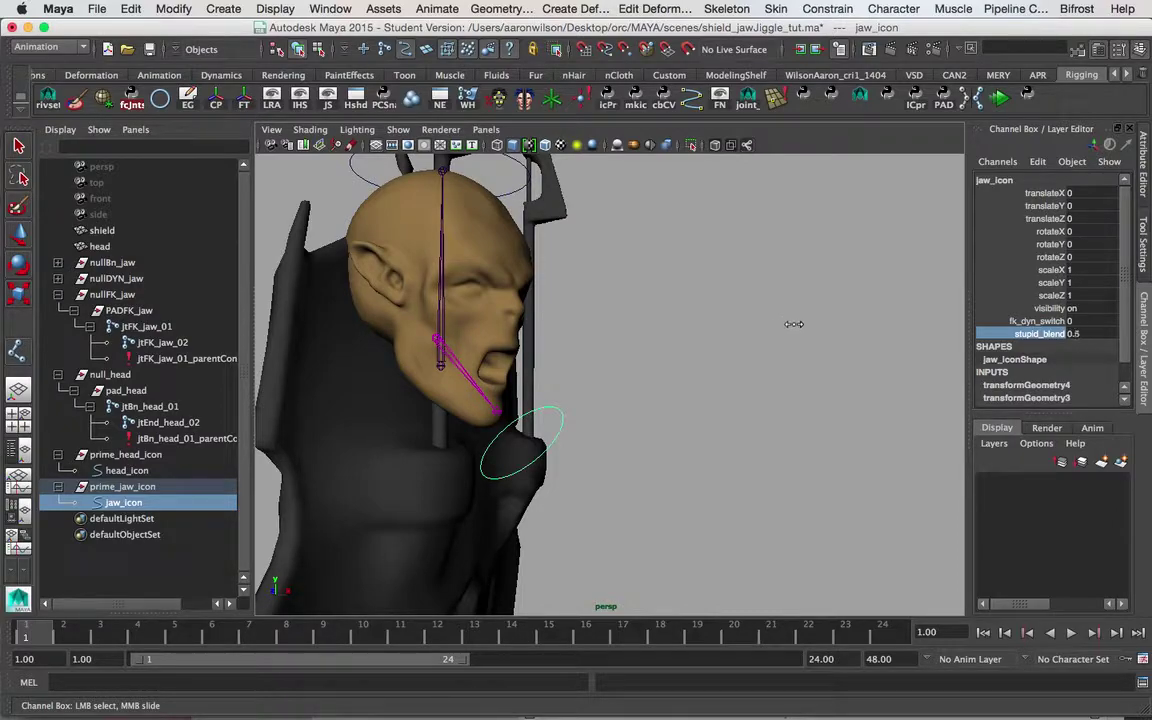
left_click(995, 321)
middle_click_drag(995, 321, 813, 298)
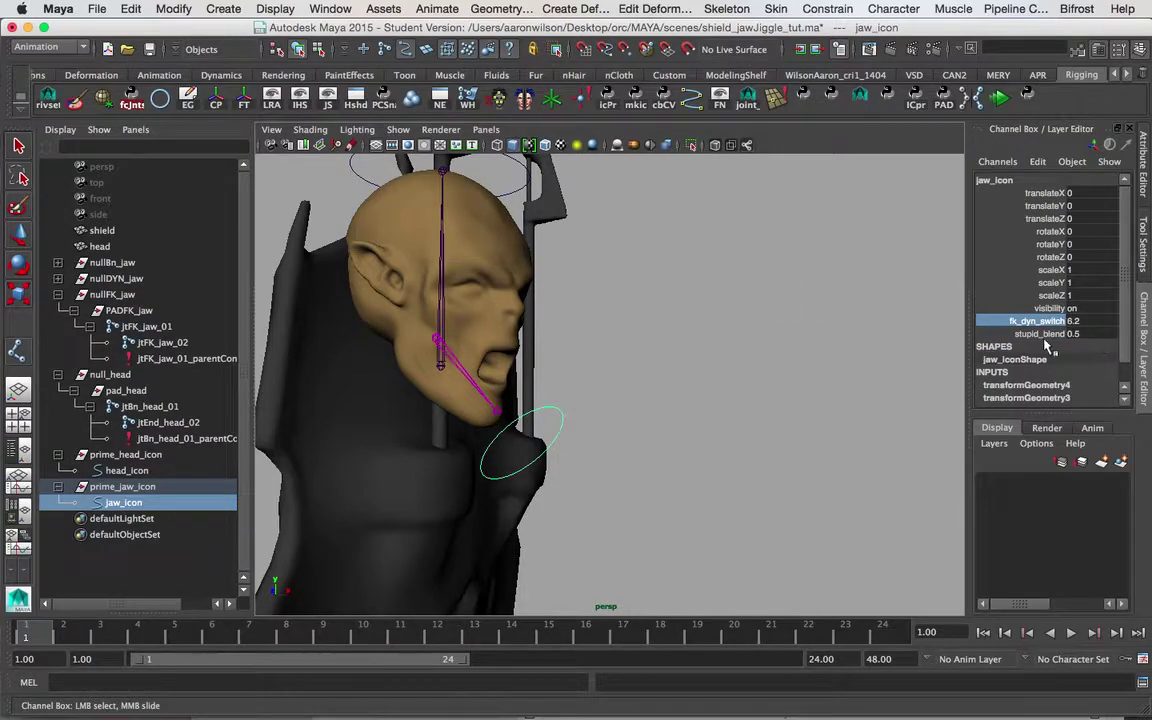
- Reset both fk_dyn_switch and stupid_blend on jaw_icon to 0
double_click(1077, 321)
left_click_drag(1086, 334, 1092, 321)
type("0")
key("Return")
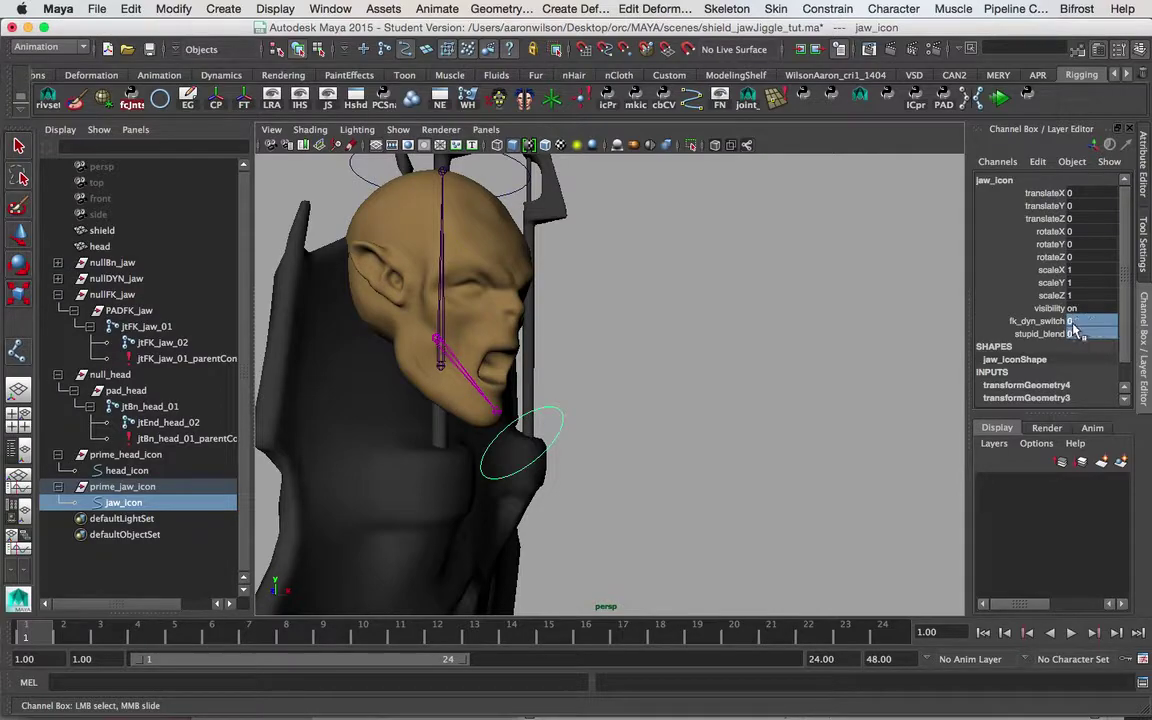
key("XF86KbdBrightnessUp")
key("XF86KbdBrightnessUp")
key("XF86KbdBrightnessUp")
key("XF86KbdBrightnessUp")
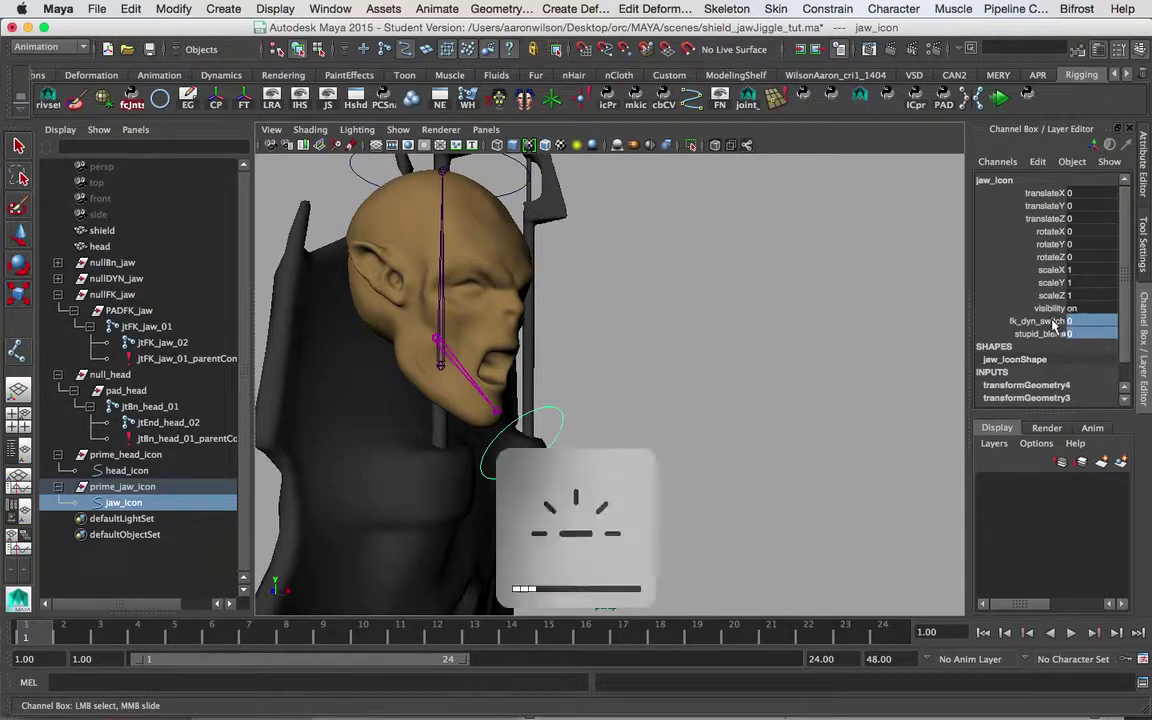
key("e")
left_click(750, 360)
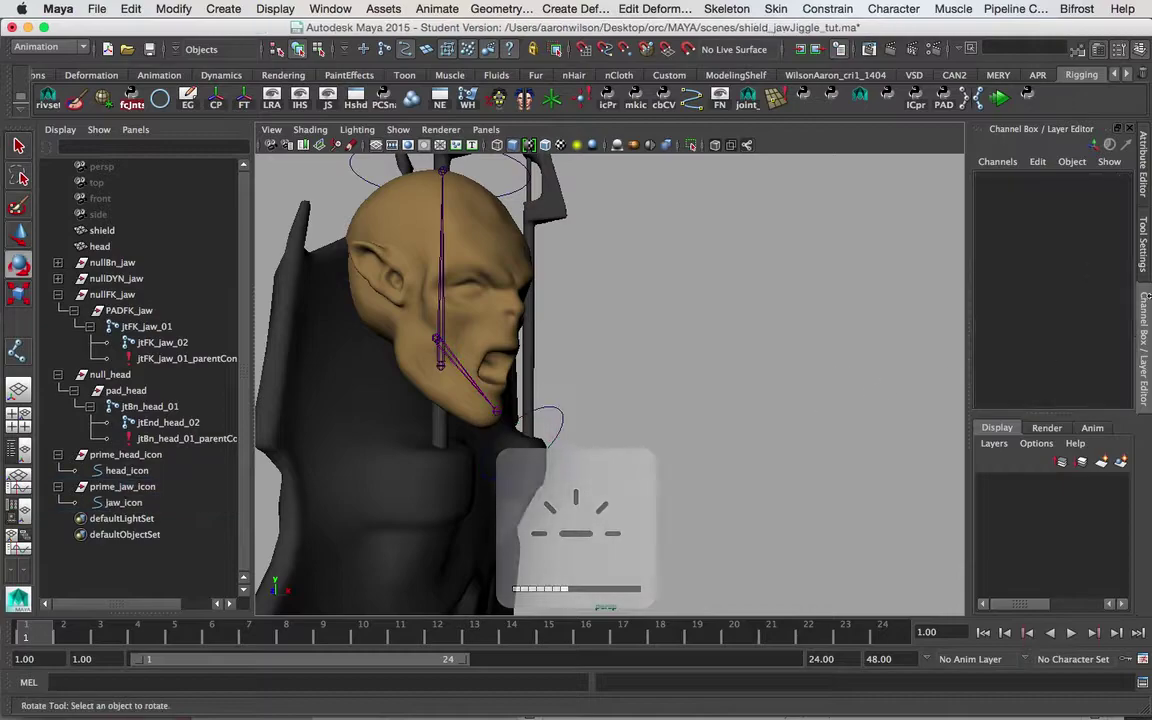
- Delete the stupid_blend attribute from jaw_icon, leaving fk_dyn_switch in place
left_click(562, 420)
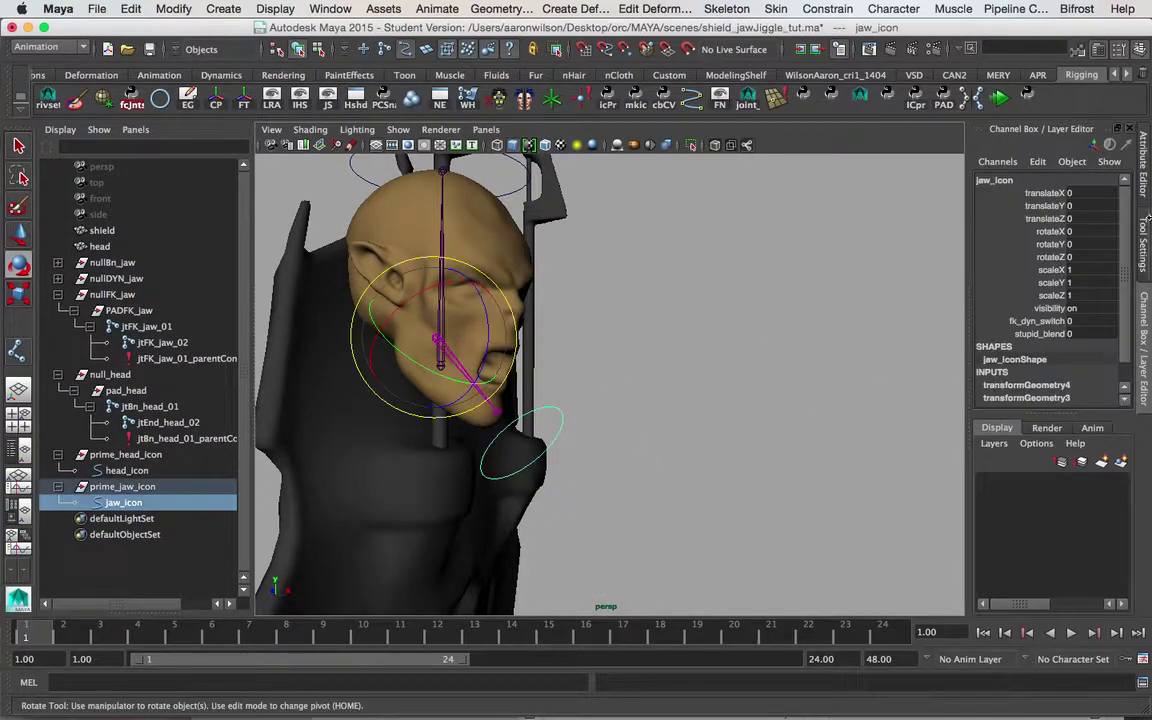
left_click(1050, 335)
left_click(1037, 161)
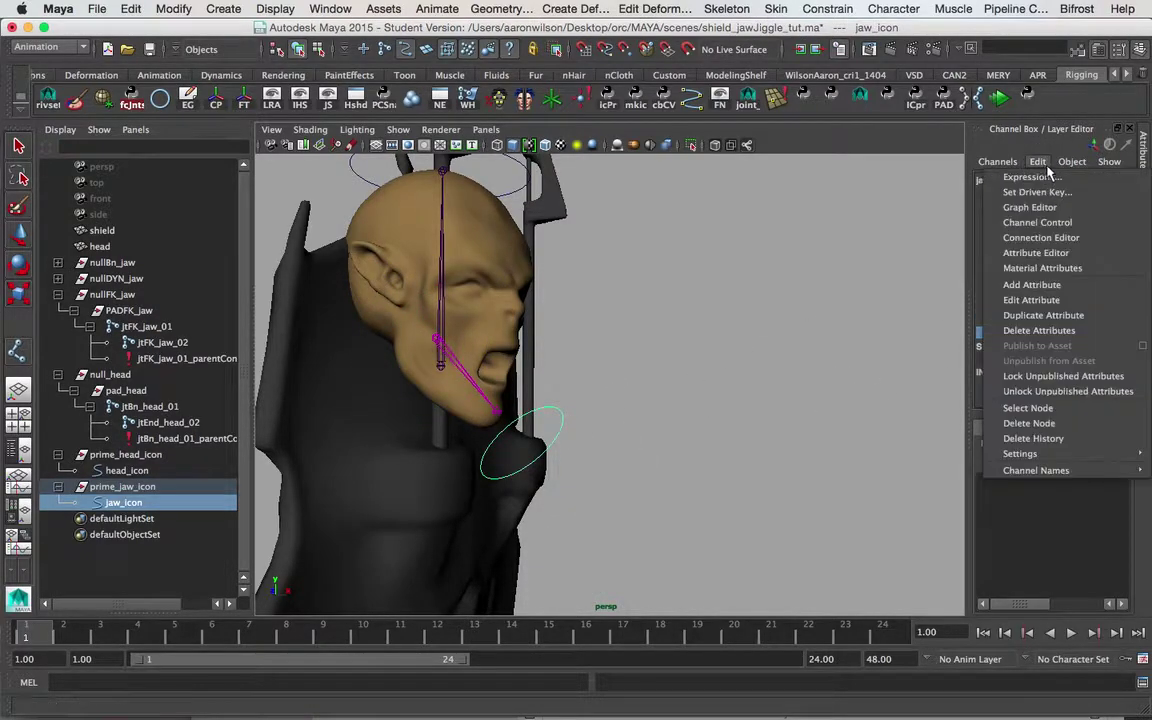
left_click(1039, 330)
left_click(1040, 321)
- Open the Node Editor with nothing selected, reduce its height and place it below the orc head
left_click_drag(818, 321, 840, 293, "alt")
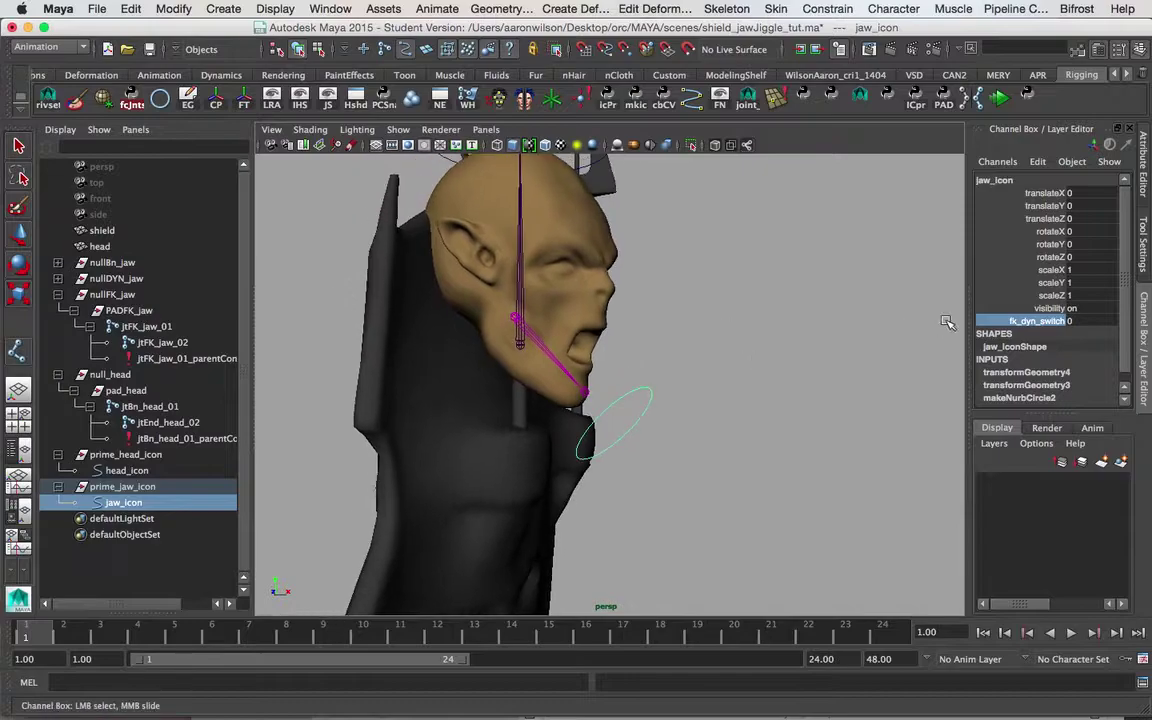
left_click_drag(806, 332, 744, 288, "alt")
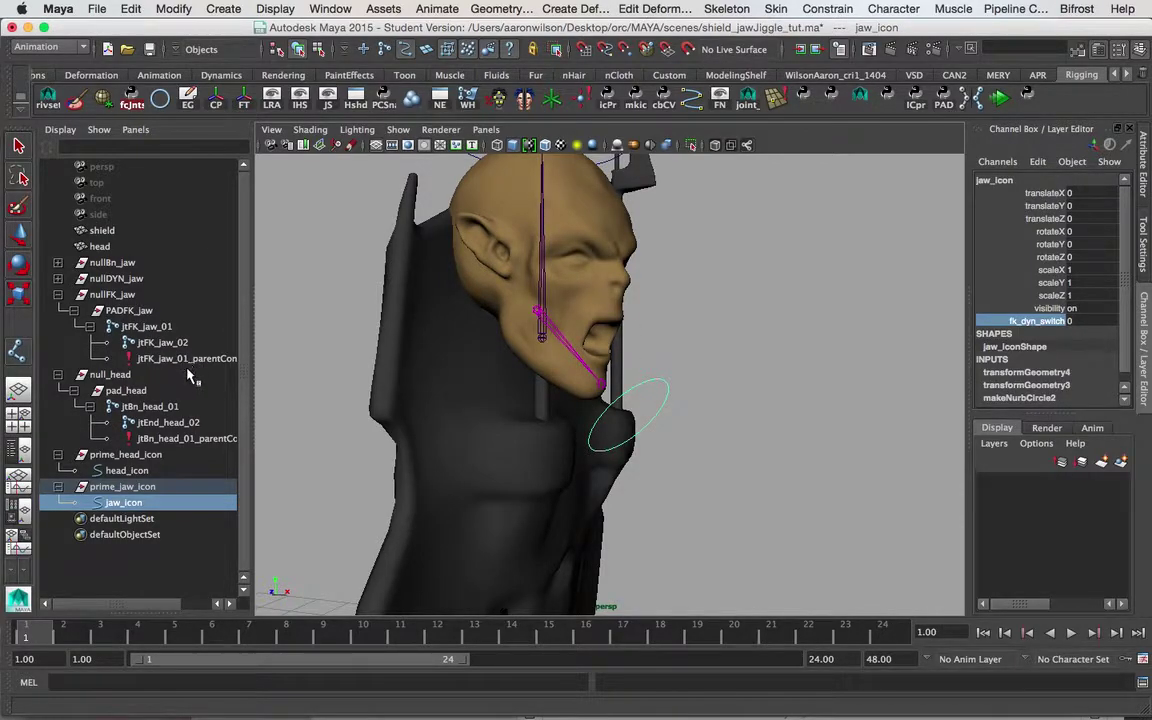
left_click(760, 320)
key("e")
left_click_drag(640, 340, 709, 271, "alt")
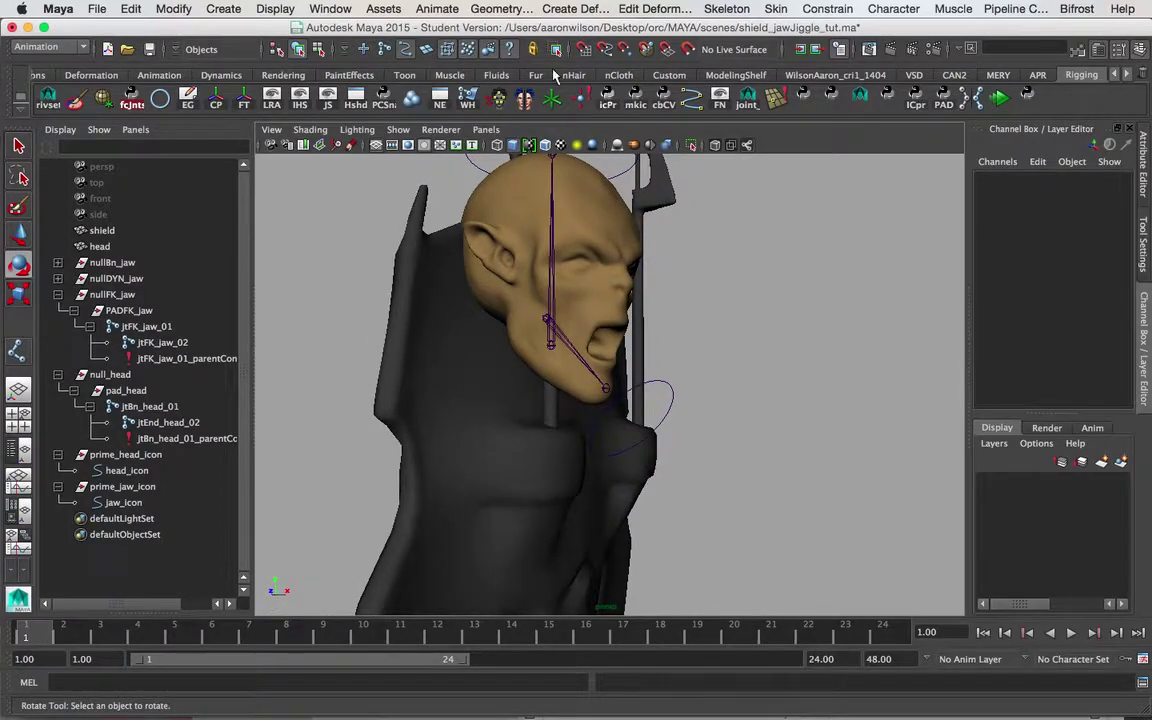
left_click(332, 8)
left_click(349, 150)
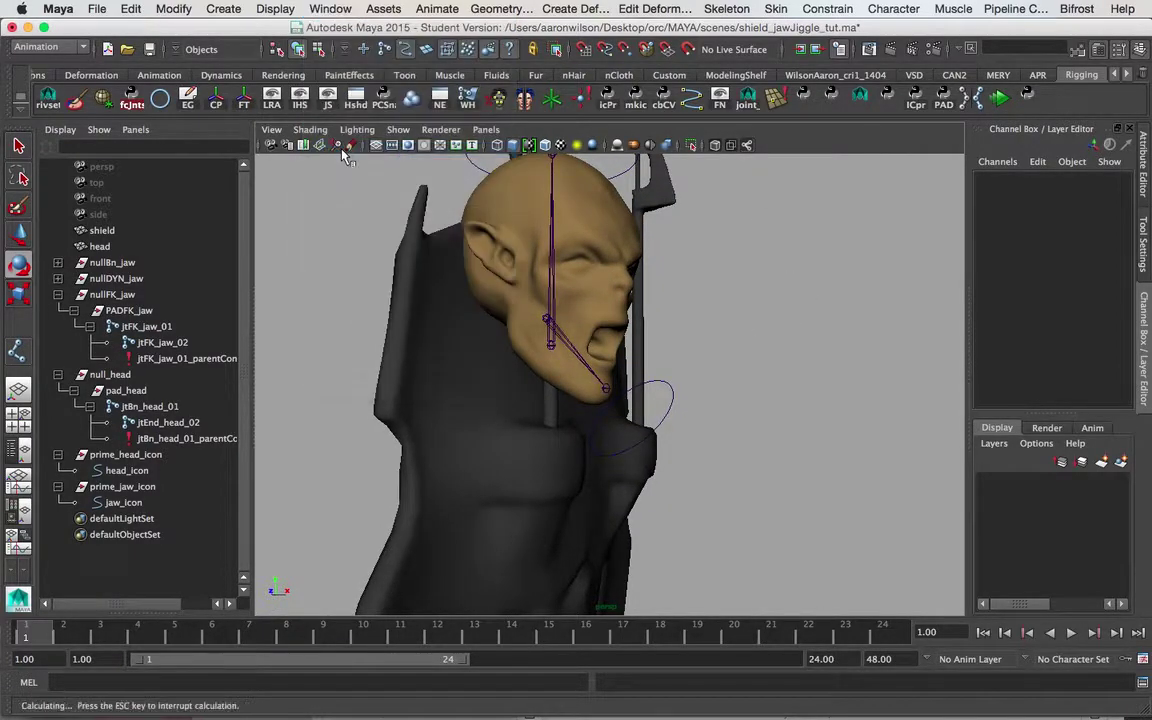
left_click_drag(722, 126, 475, 35)
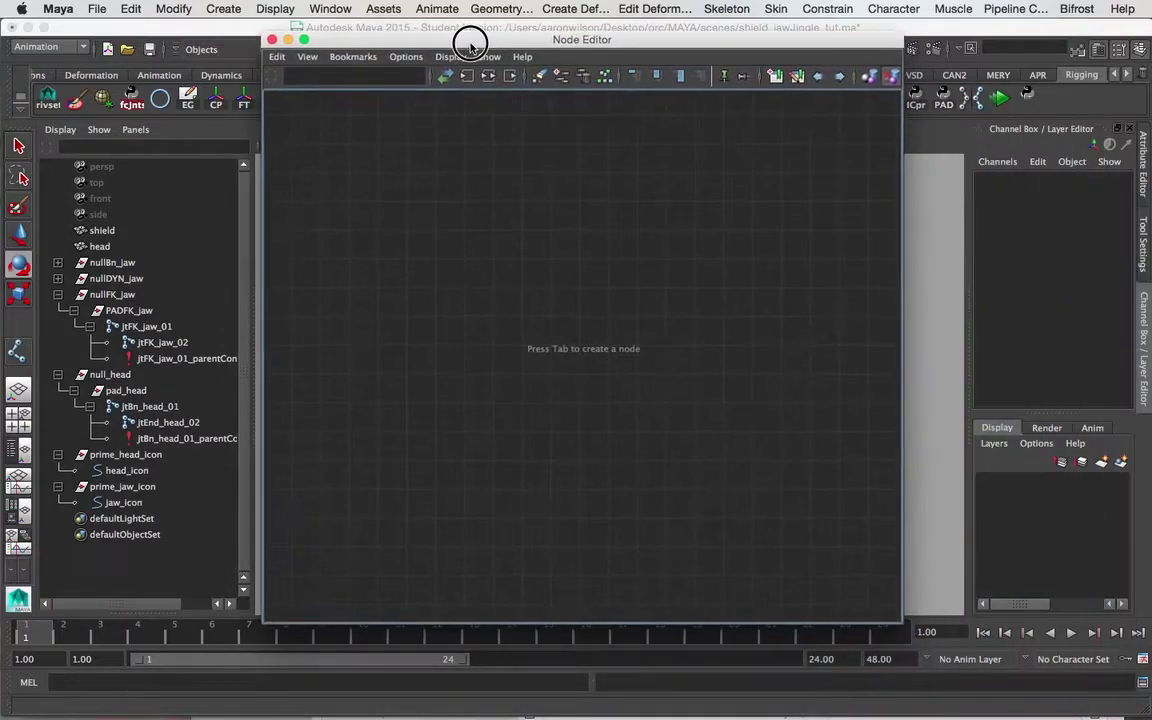
left_click_drag(899, 617, 917, 491)
left_click_drag(683, 39, 837, 487)
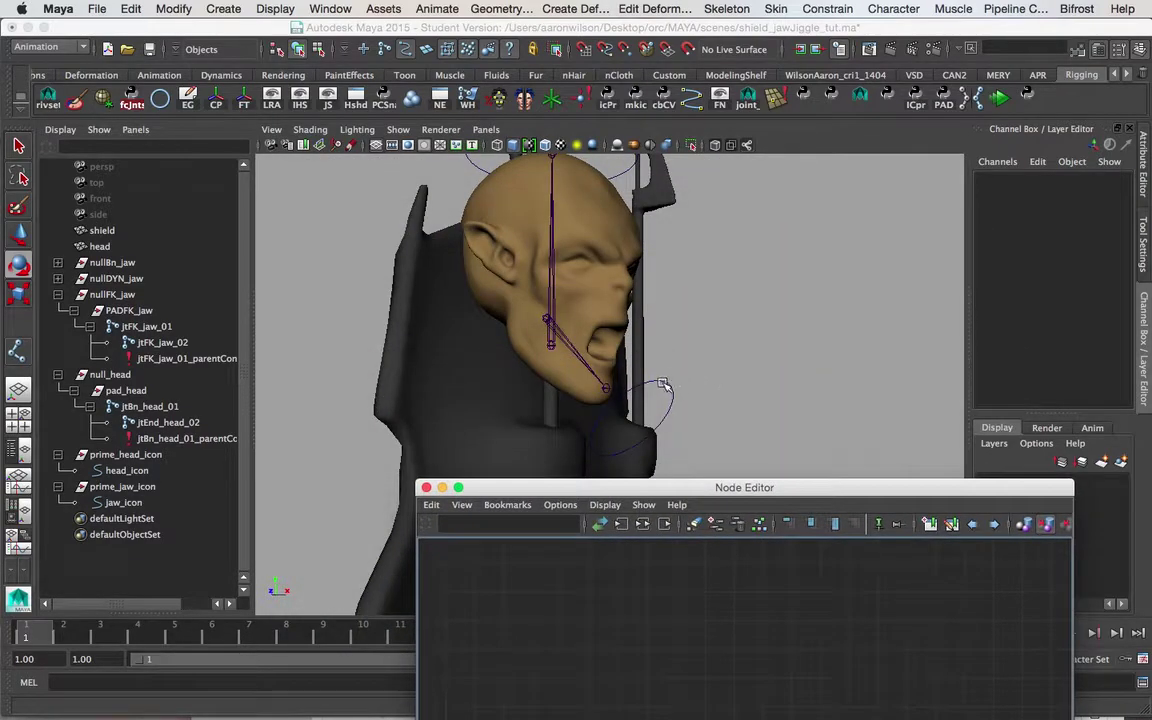
- Select jaw_icon, widen the Outliner enough for full constraint names, and keep the Node Editor clear of the head and jaw control
left_click(665, 383)
left_click_drag(688, 487, 590, 98)
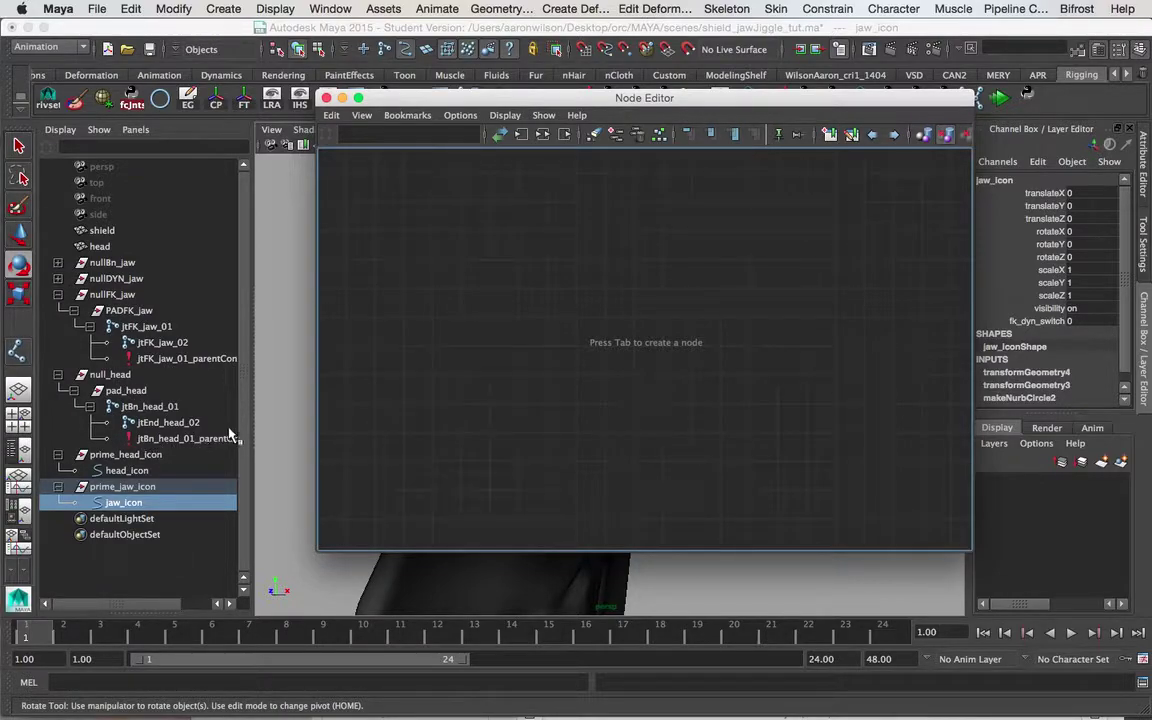
left_click_drag(247, 428, 305, 420)
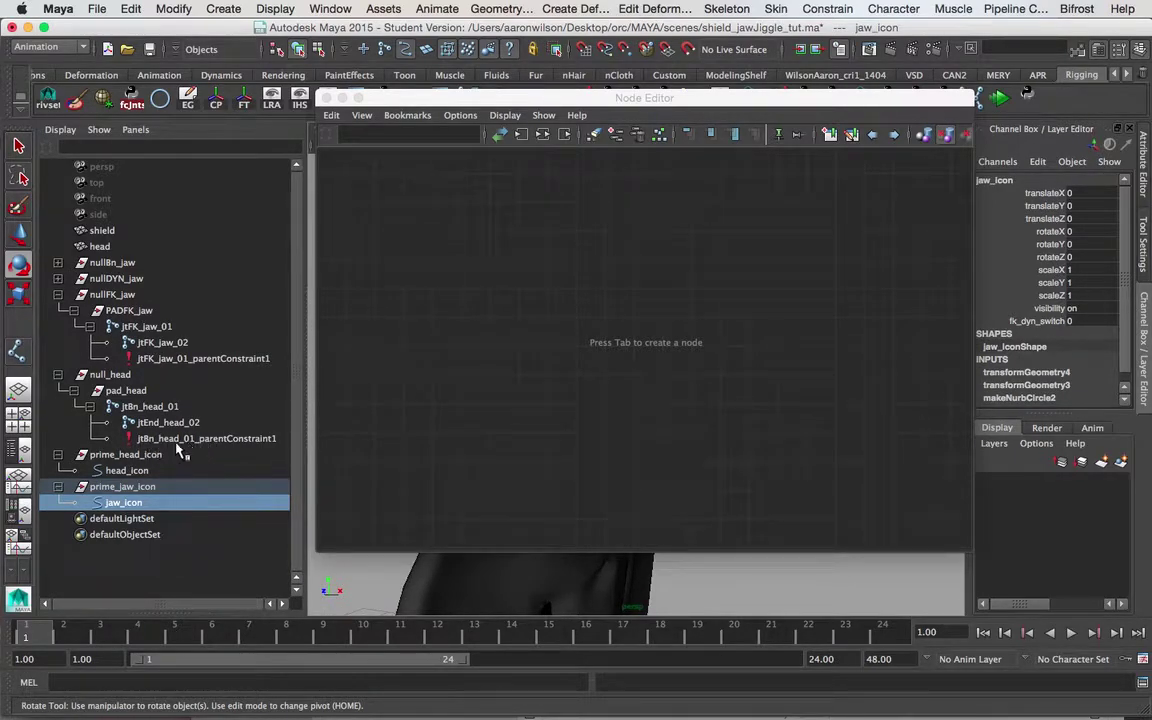
left_click_drag(465, 97, 735, 445)
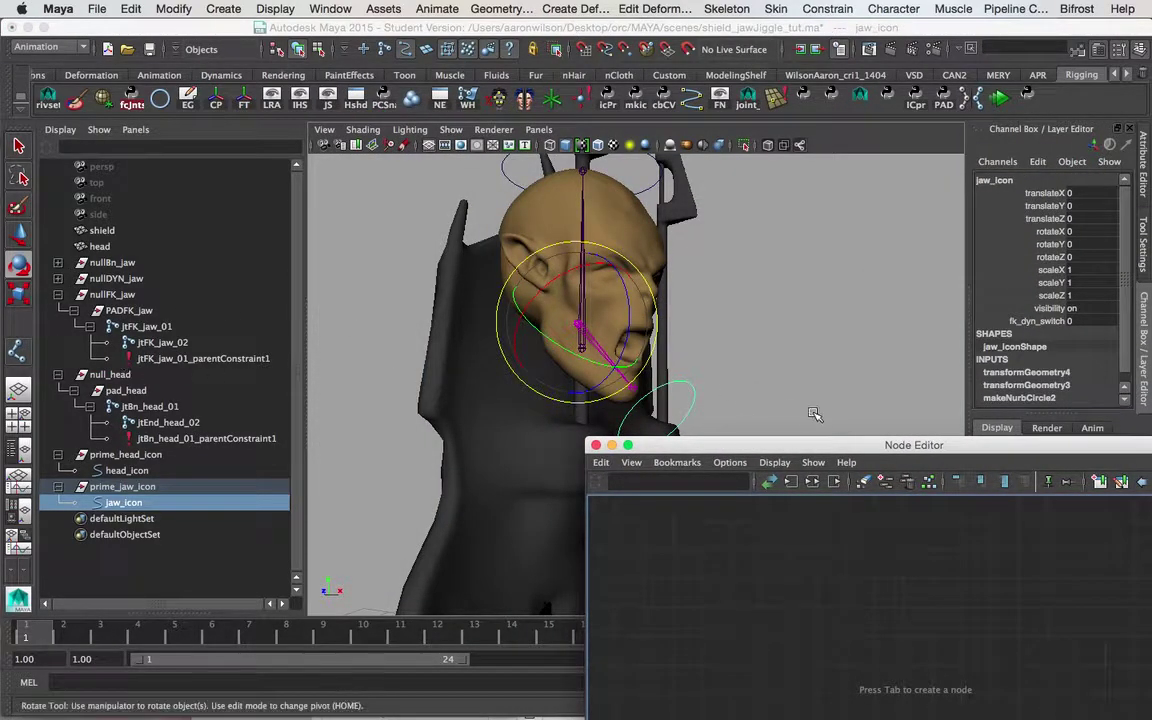
left_click_drag(670, 439, 670, 487)
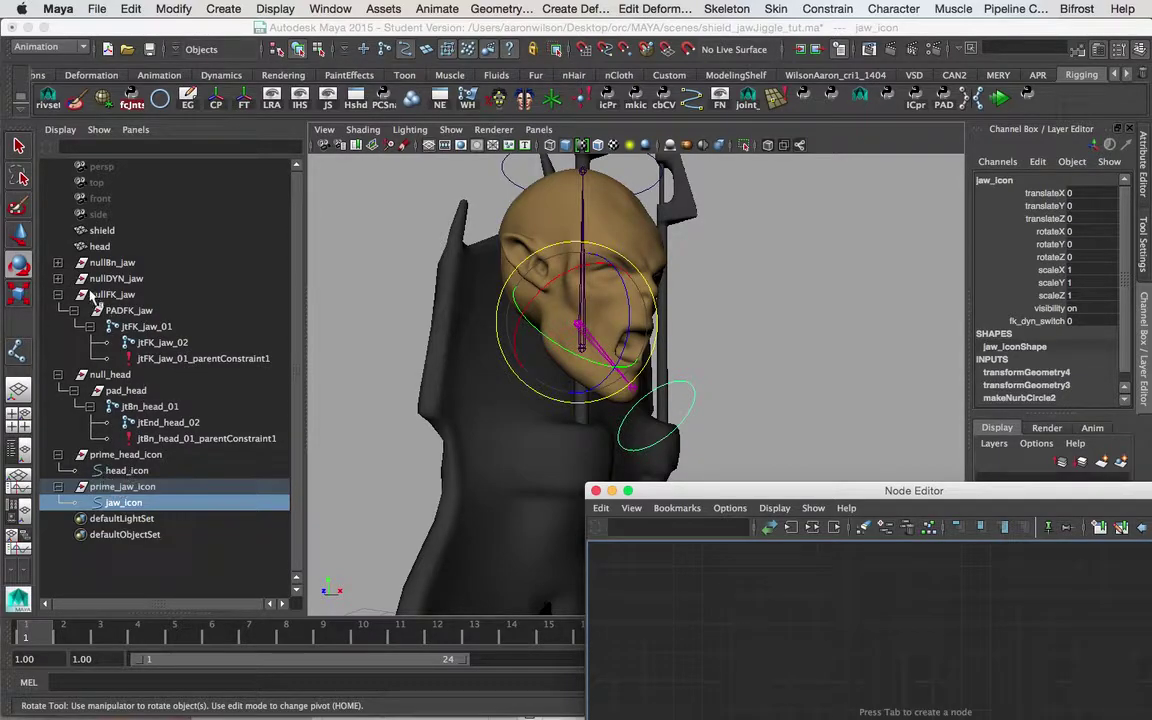
- Expand nullDYN_jaw in the hierarchy, test-move jaw_icon to check how the FK jaw joint follows, and undo the move
left_click(58, 278)
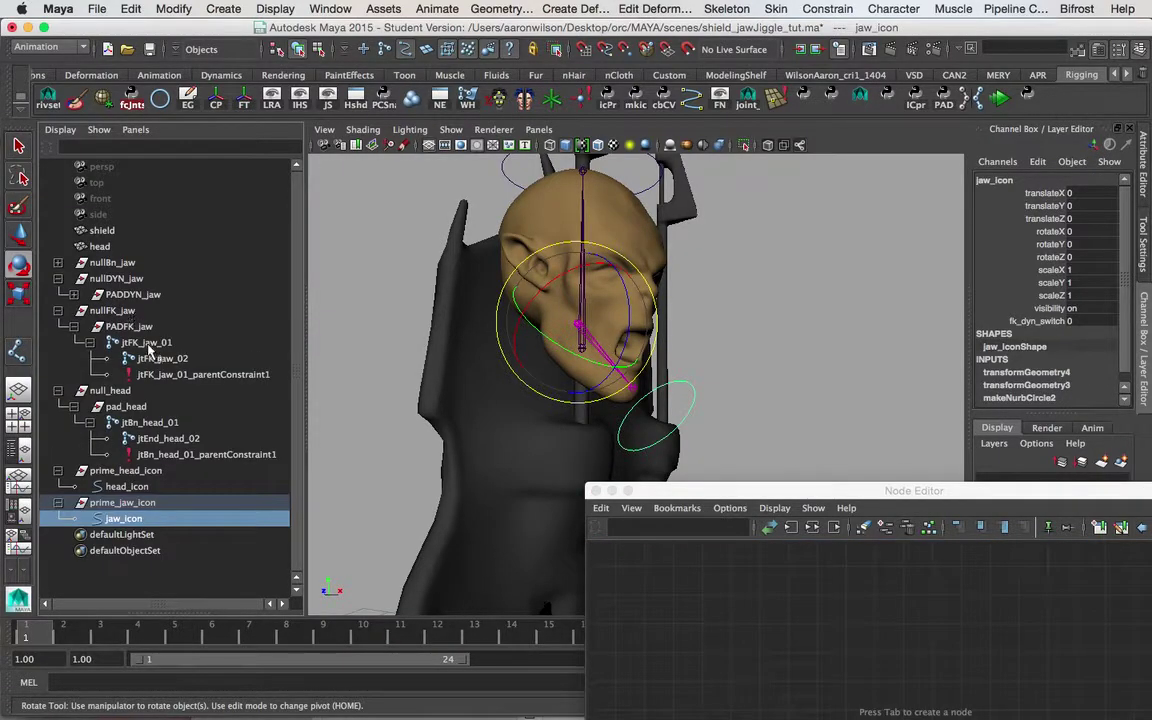
left_click(145, 342)
left_click_drag(686, 396, 738, 411)
key("w")
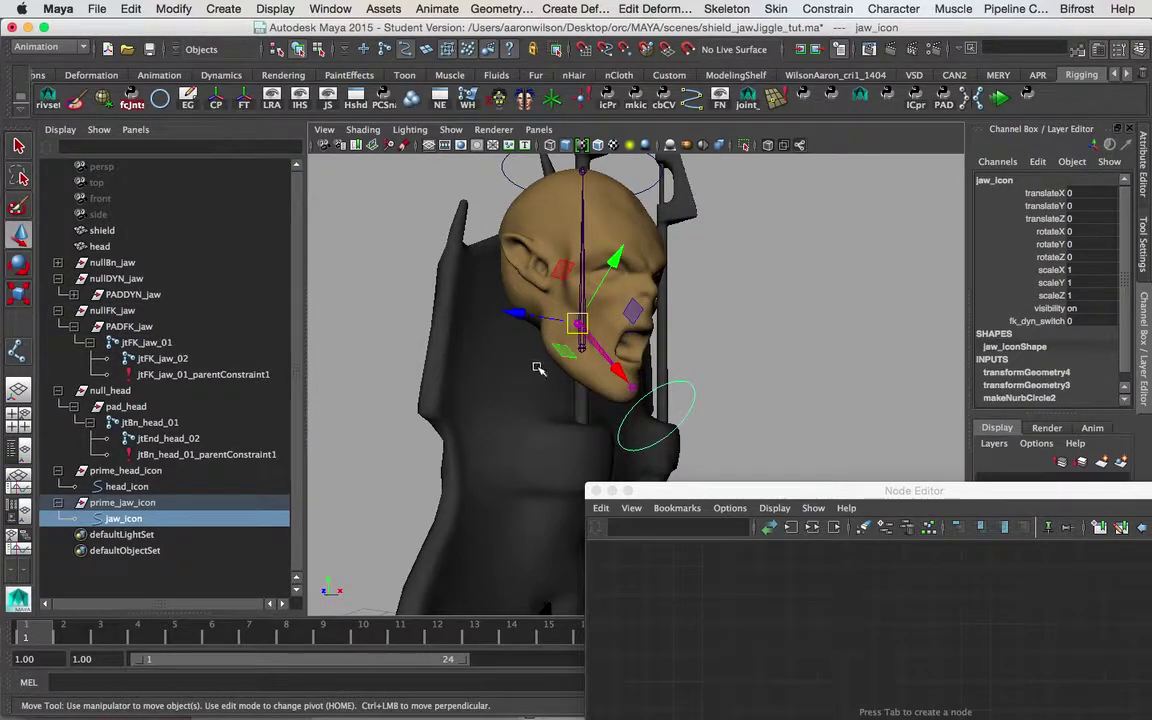
left_click_drag(580, 322, 679, 288)
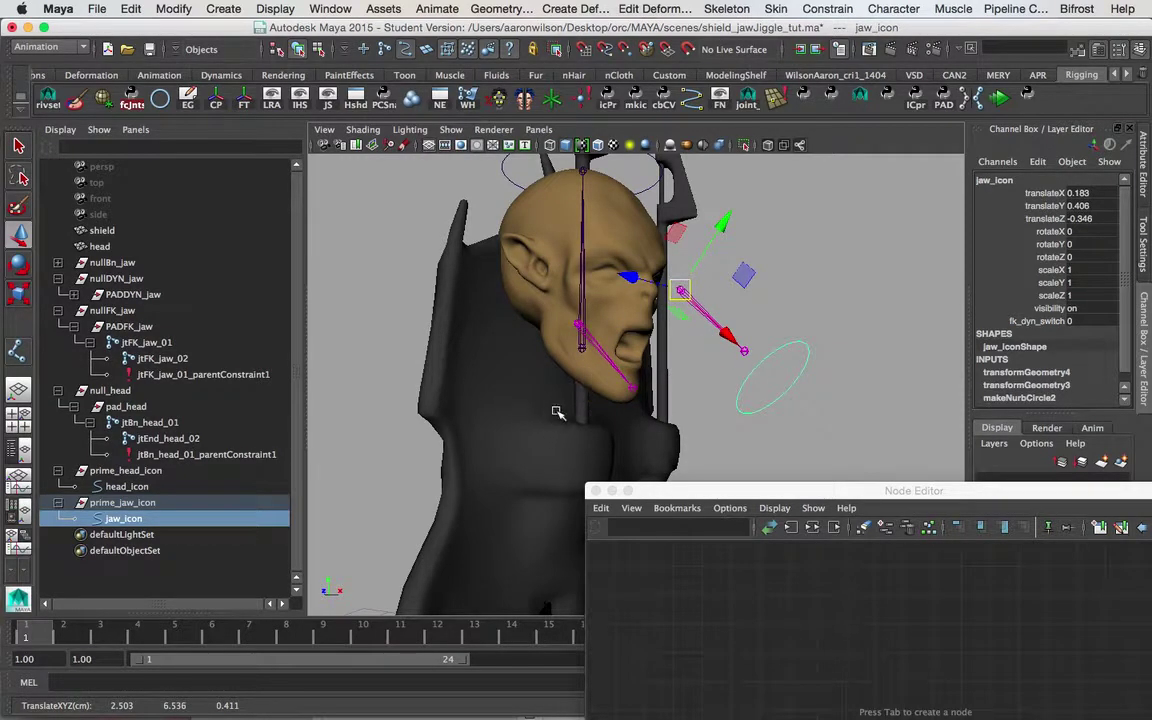
key("ctrl+z")
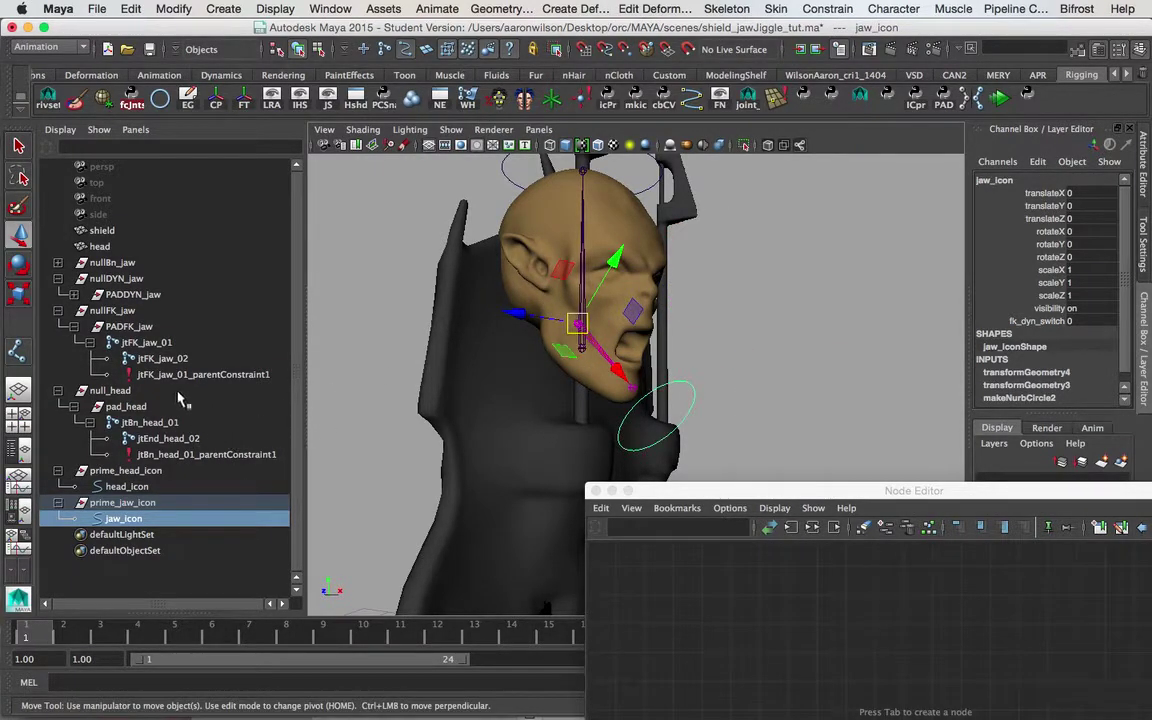
- Delete the parent constraint under the jtFK_jaw_01 joint
left_click_drag(588, 289, 504, 292, "alt")
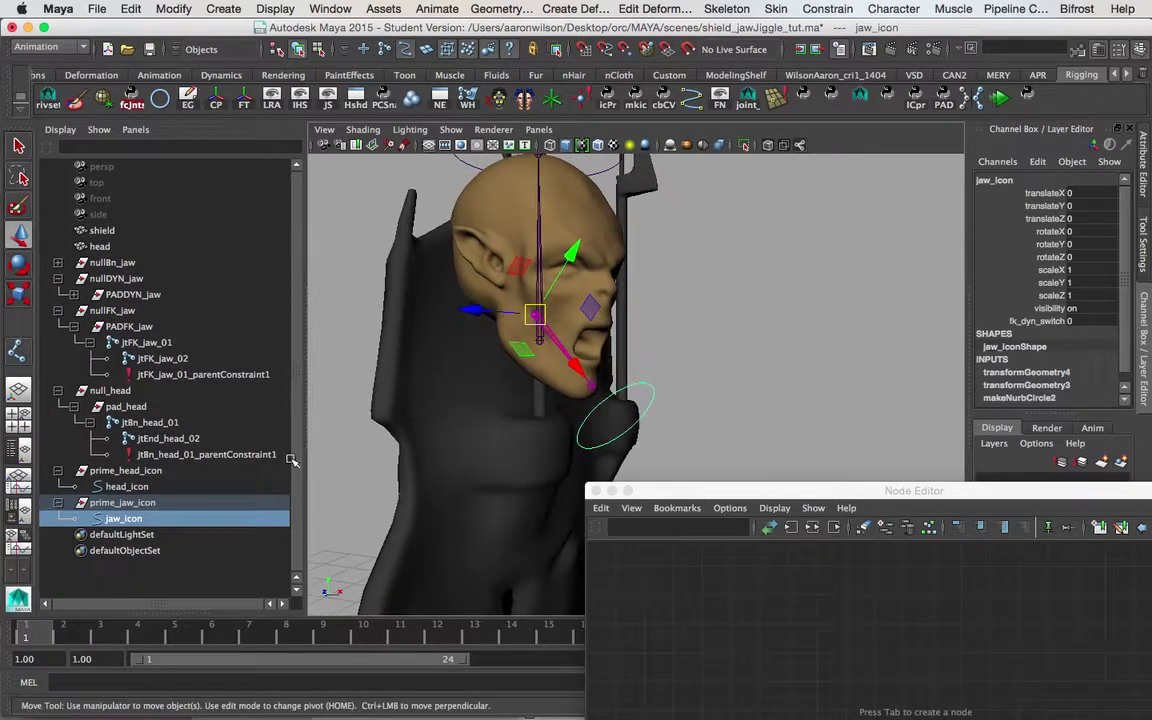
left_click(167, 376)
key("Delete")
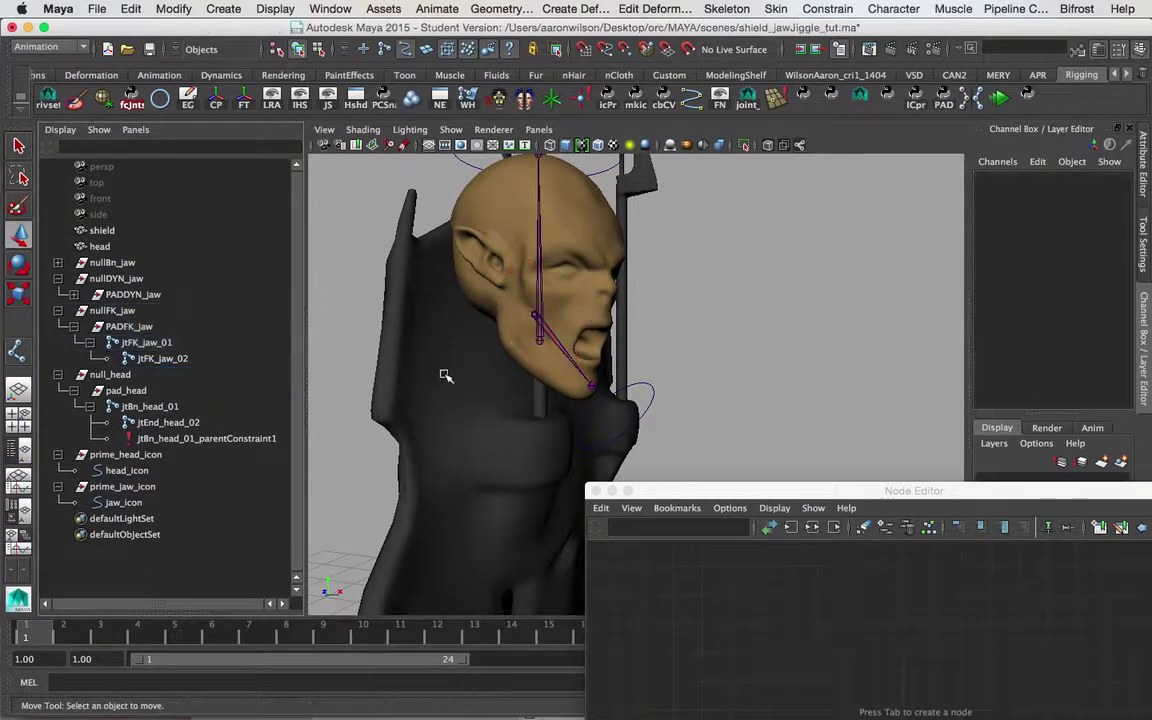
- Orient-constrain the jtFK_jaw_01 joint to jaw_icon with Maintain offset on and all axes constrained
mouse_move(681, 350)
left_mouse_down("alt")
mouse_move(692, 342)
mouse_move(674, 365)
left_mouse_up("alt")
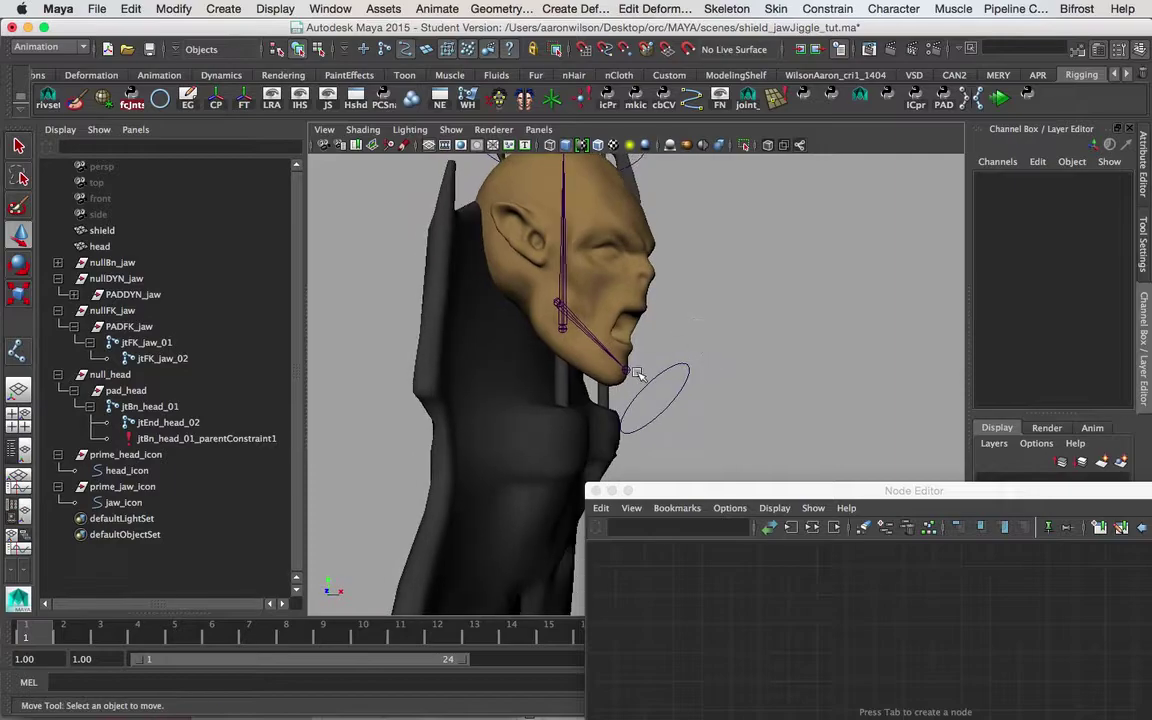
left_click(687, 374)
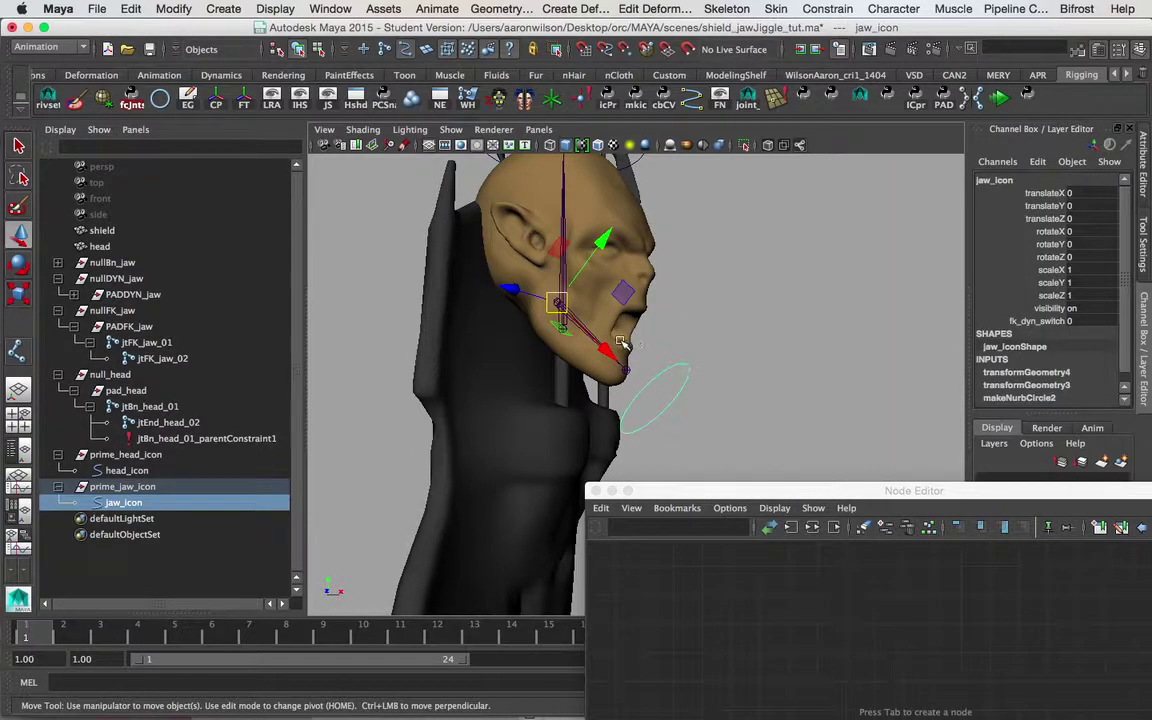
left_click(150, 342, "ctrl")
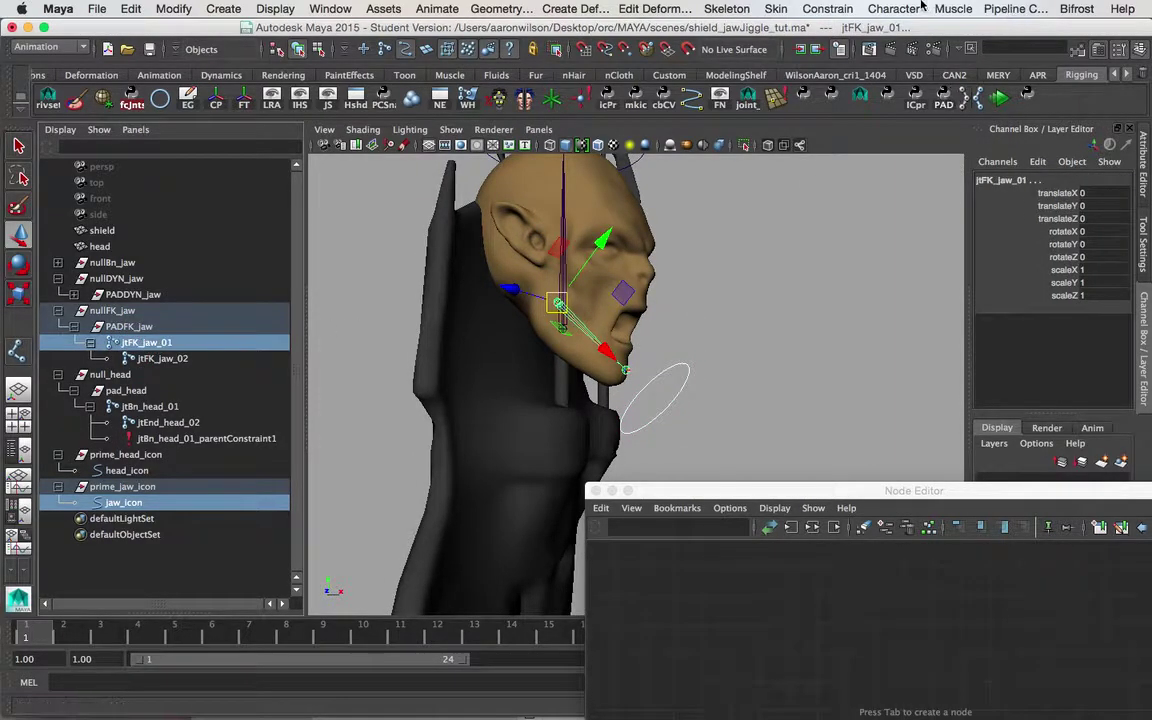
left_click(828, 8)
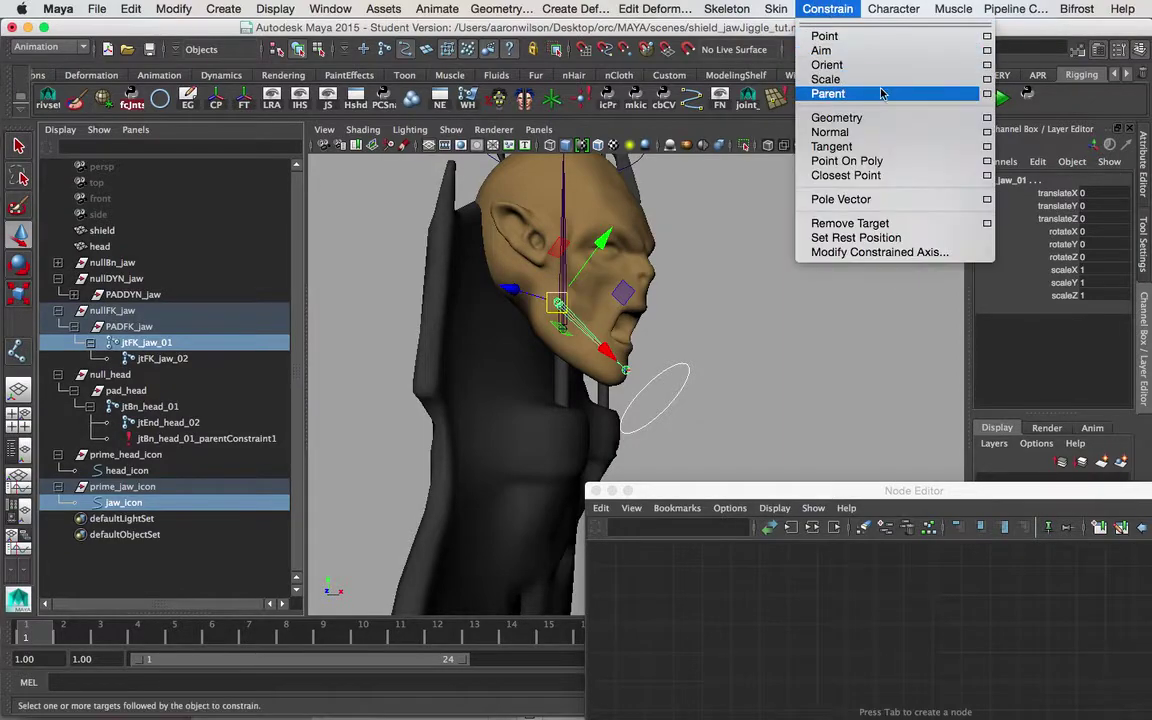
left_click(987, 65)
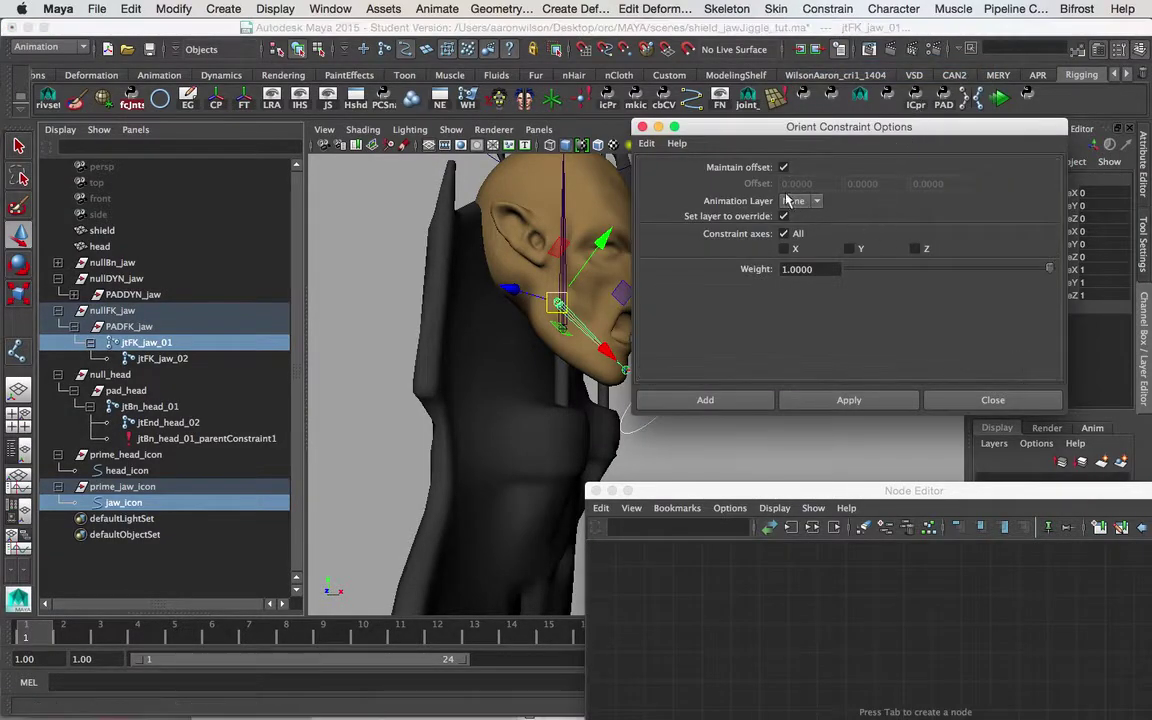
left_click(712, 401)
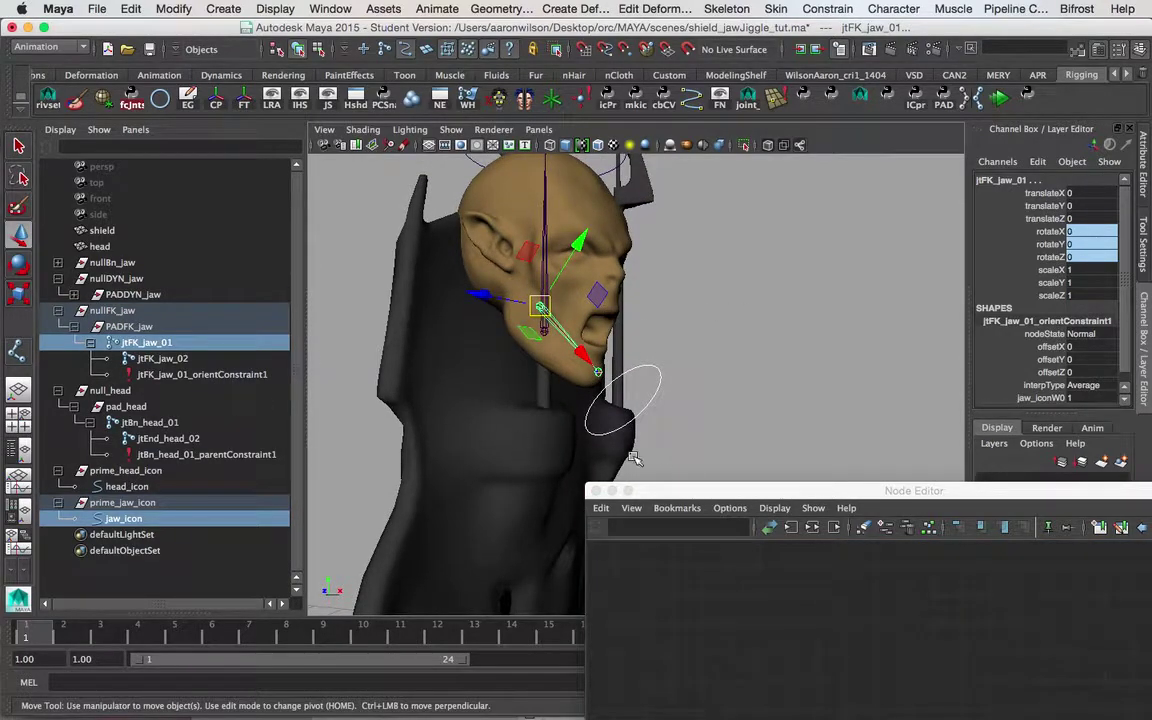
- Test-rotate and test-move jaw_icon to check how the FK jaw joint responds, and undo both changes
left_click(659, 390)
key("e")
left_click_drag(563, 320, 584, 285)
key("ctrl+z")
key("w")
middle_click_drag(728, 342, 832, 314)
key("ctrl+z")
key("ctrl+z")
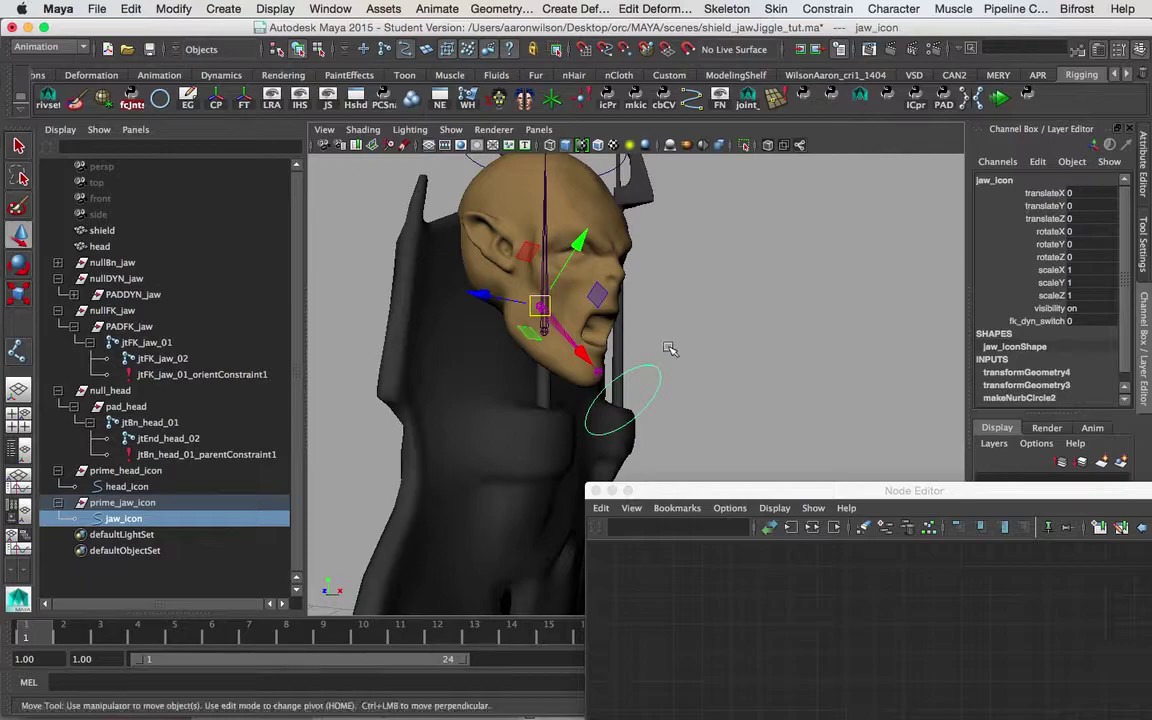
- Move the Node Editor up over the viewport and load jaw_icon and its shape node into the graph
middle_click_drag(688, 378, 685, 327, "alt")
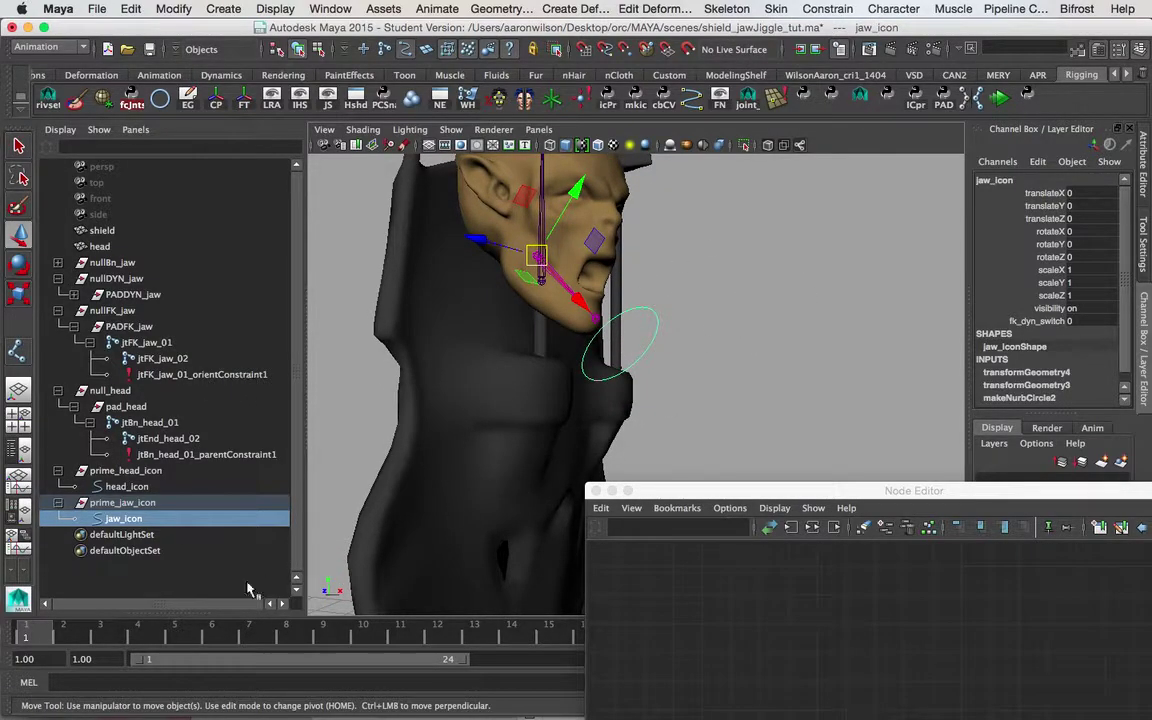
left_click_drag(805, 491, 786, 173)
left_click(774, 195)
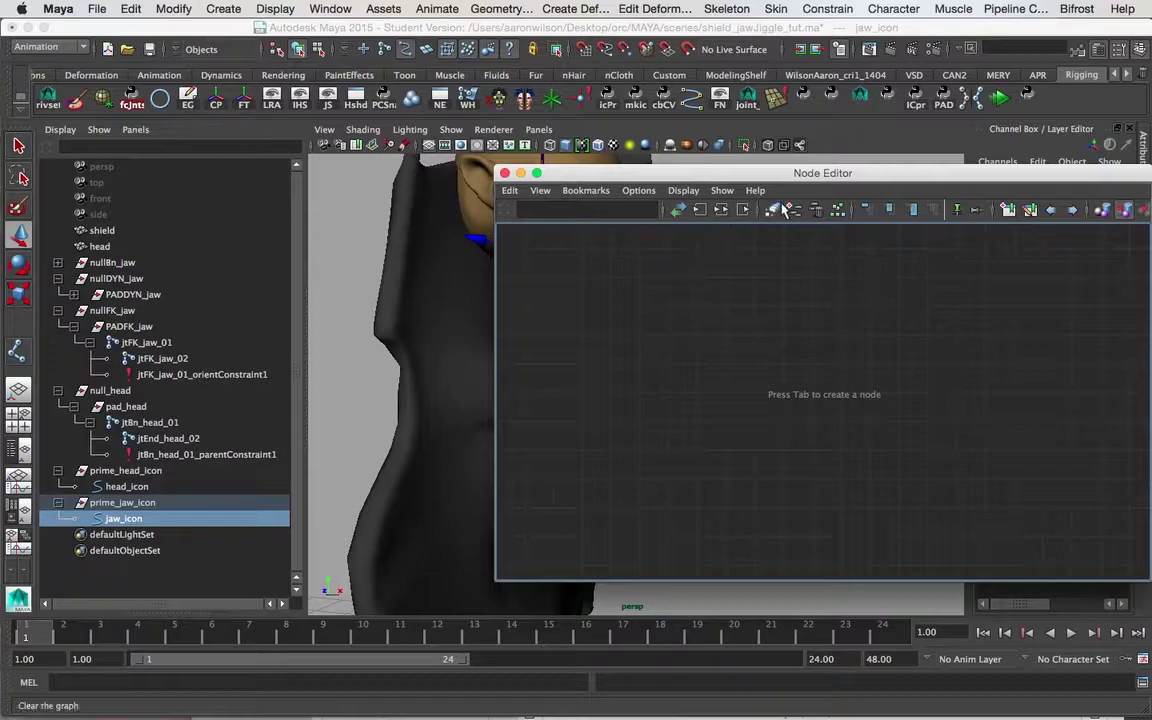
left_click(727, 210)
left_click_drag(674, 175, 634, 124)
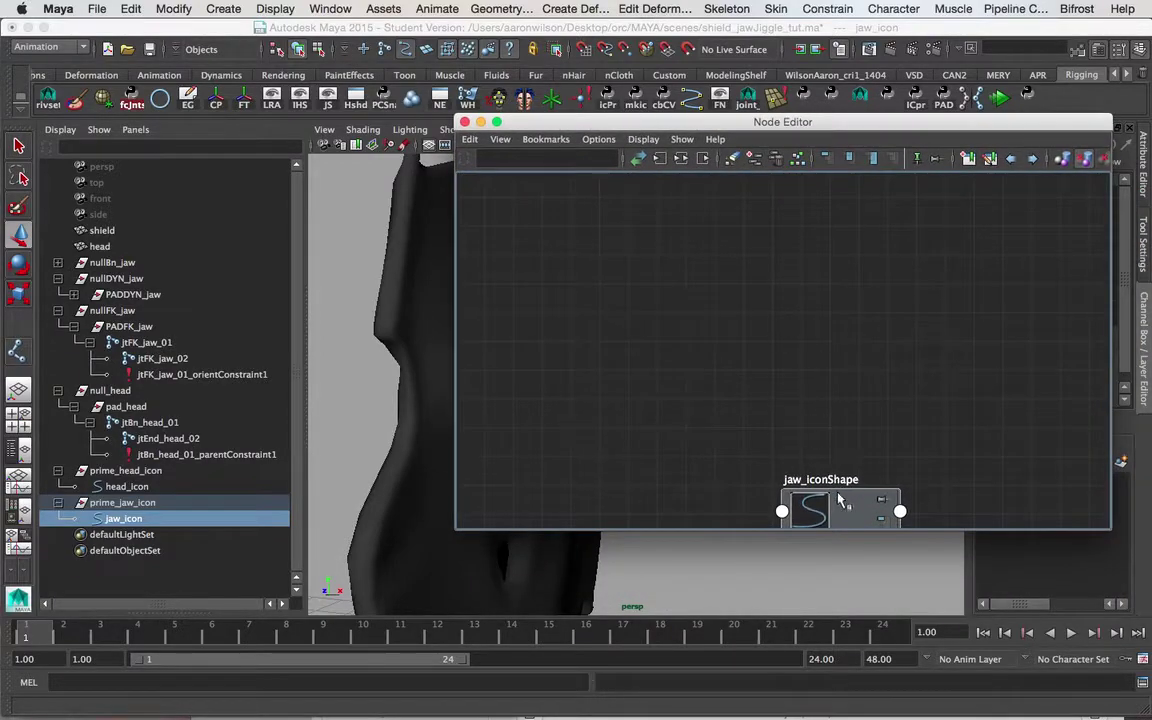
left_click(205, 374)
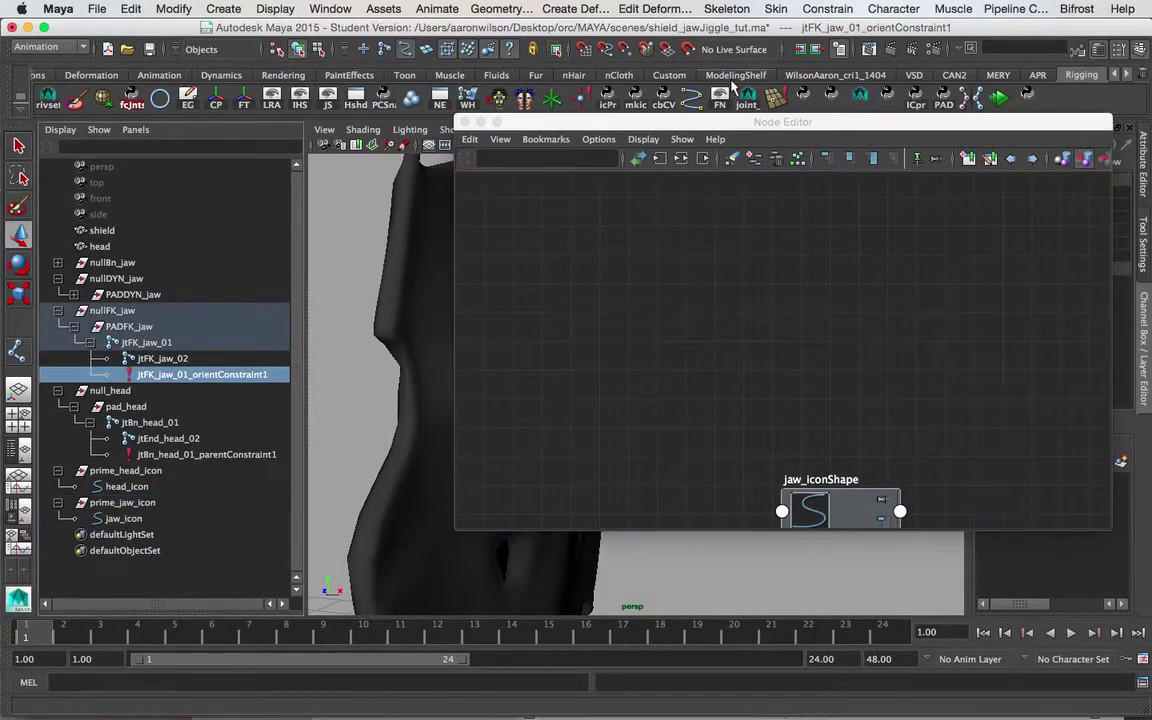
left_click(753, 159)
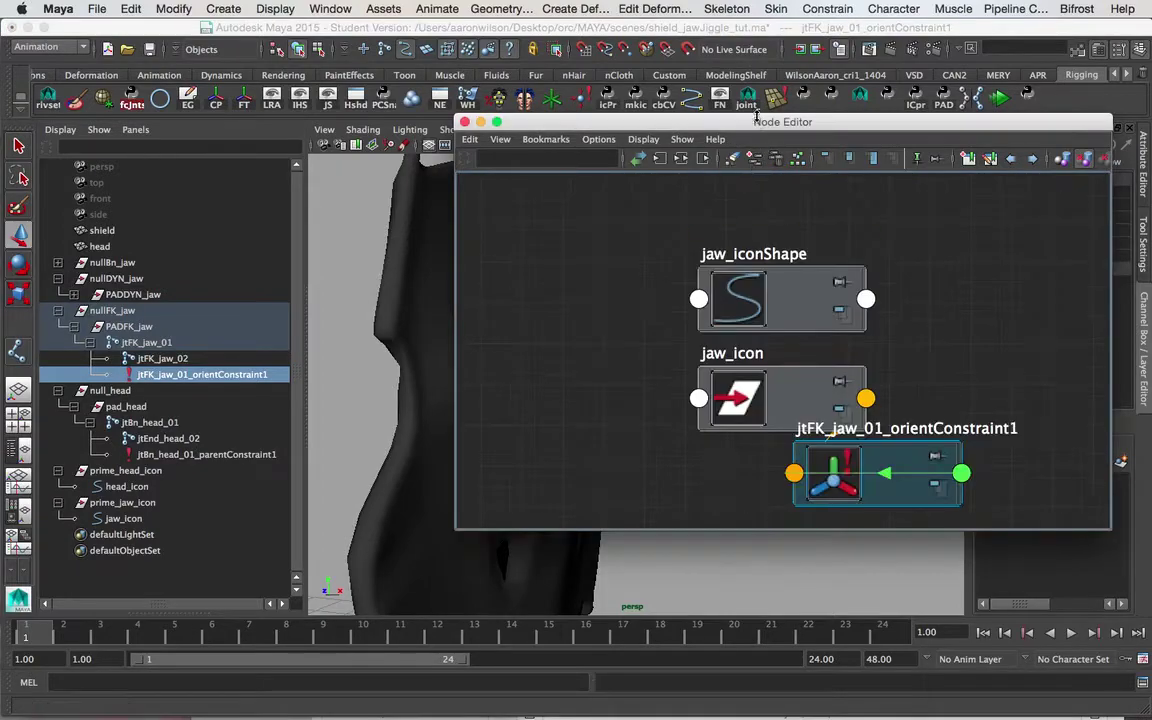
left_click_drag(740, 121, 696, 104)
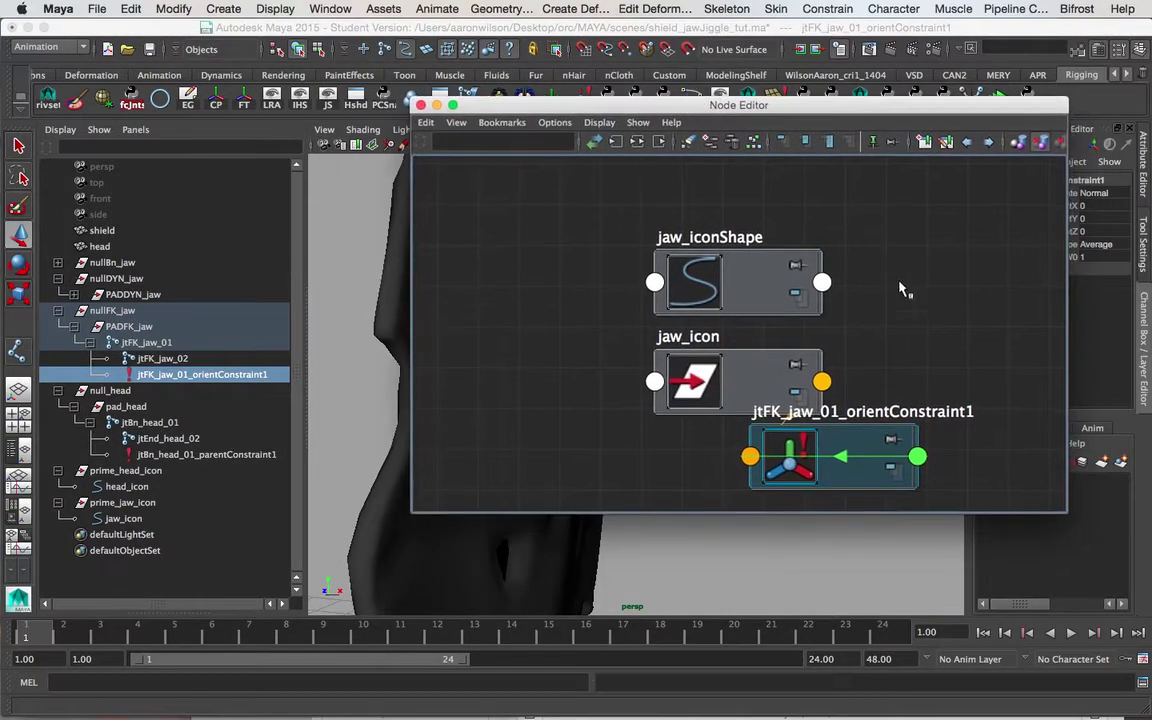
scroll(790, 283, "down", 3)
scroll(790, 283, "down", 2)
left_click_drag(843, 291, 555, 242)
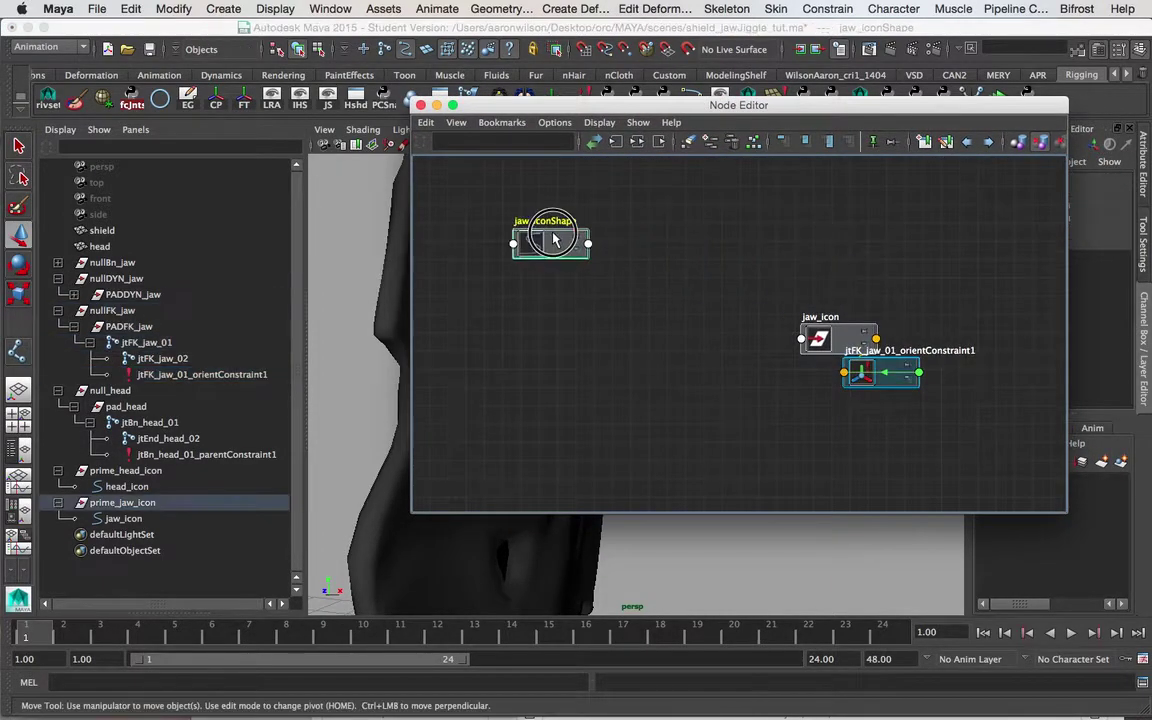
left_click_drag(818, 338, 530, 328)
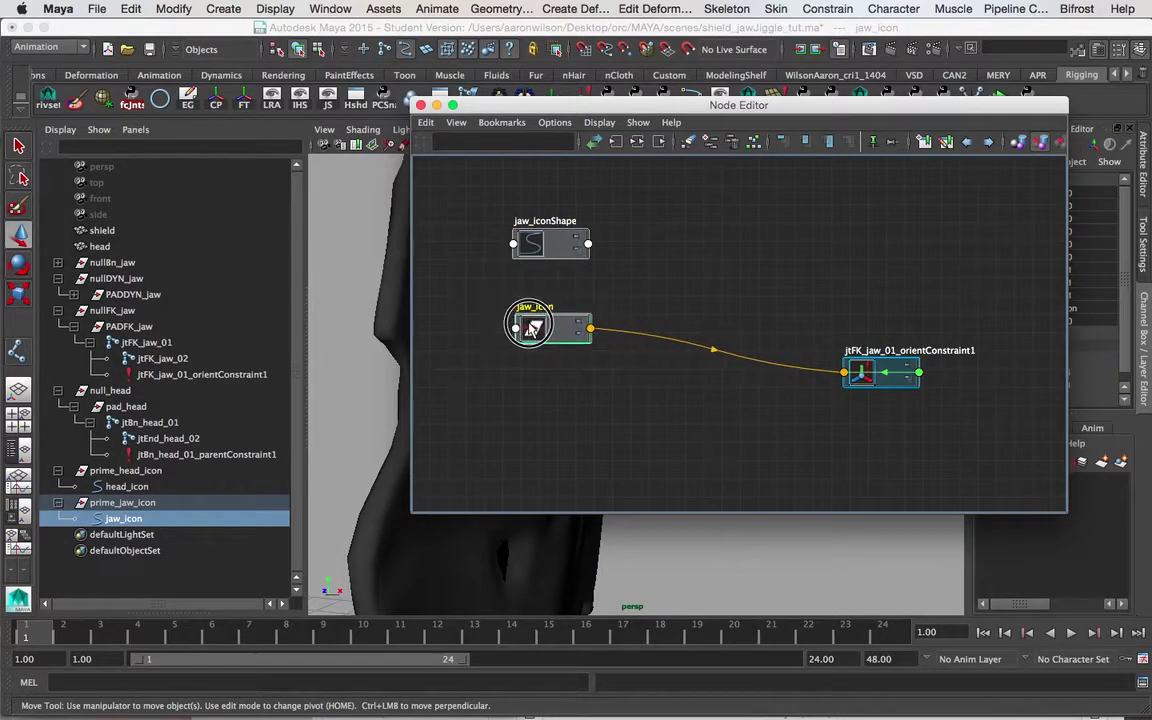
left_click_drag(878, 385, 897, 343)
left_click_drag(775, 106, 728, 288)
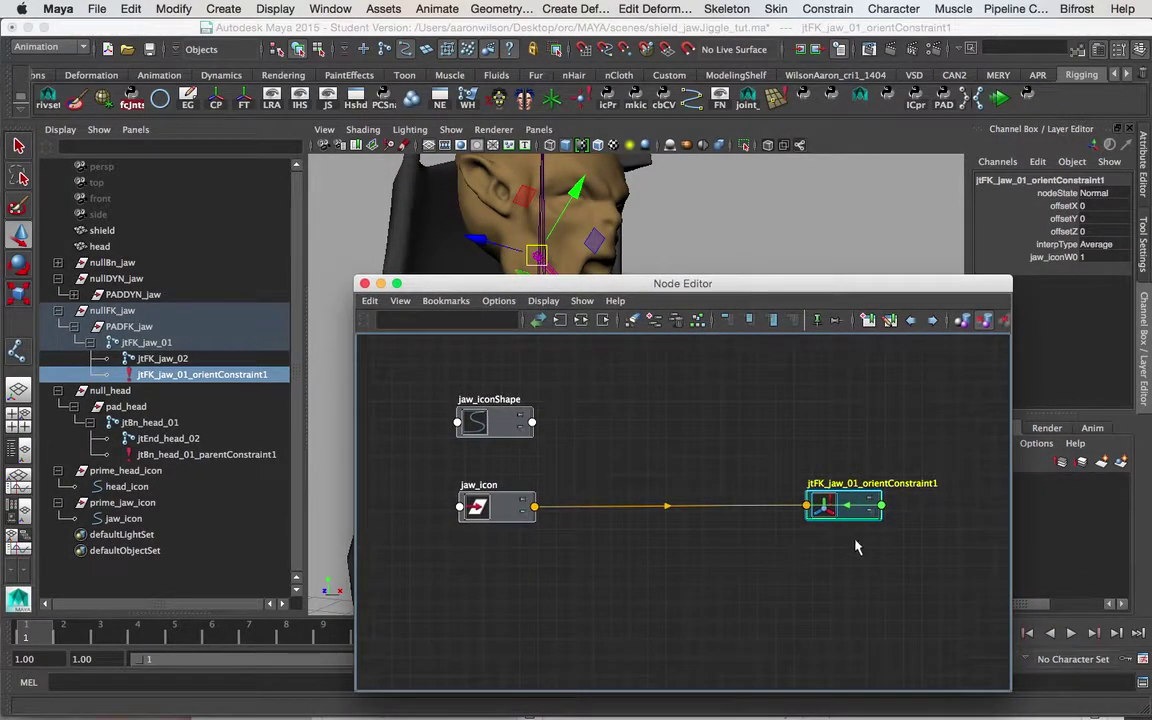
left_click(654, 320)
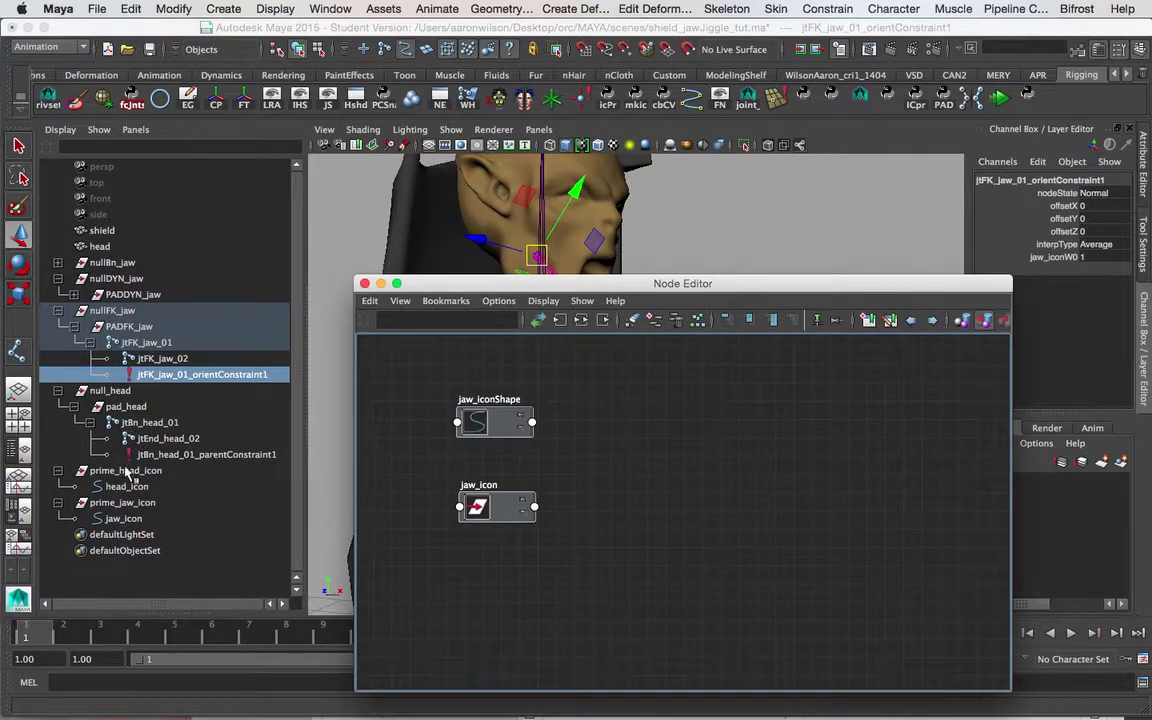
- Expand the nullBn_jaw hierarchy and add jtBn_jaw_01_orientConstraint1 to the Node Editor graph, placed to the right of jaw_icon
left_click(59, 262)
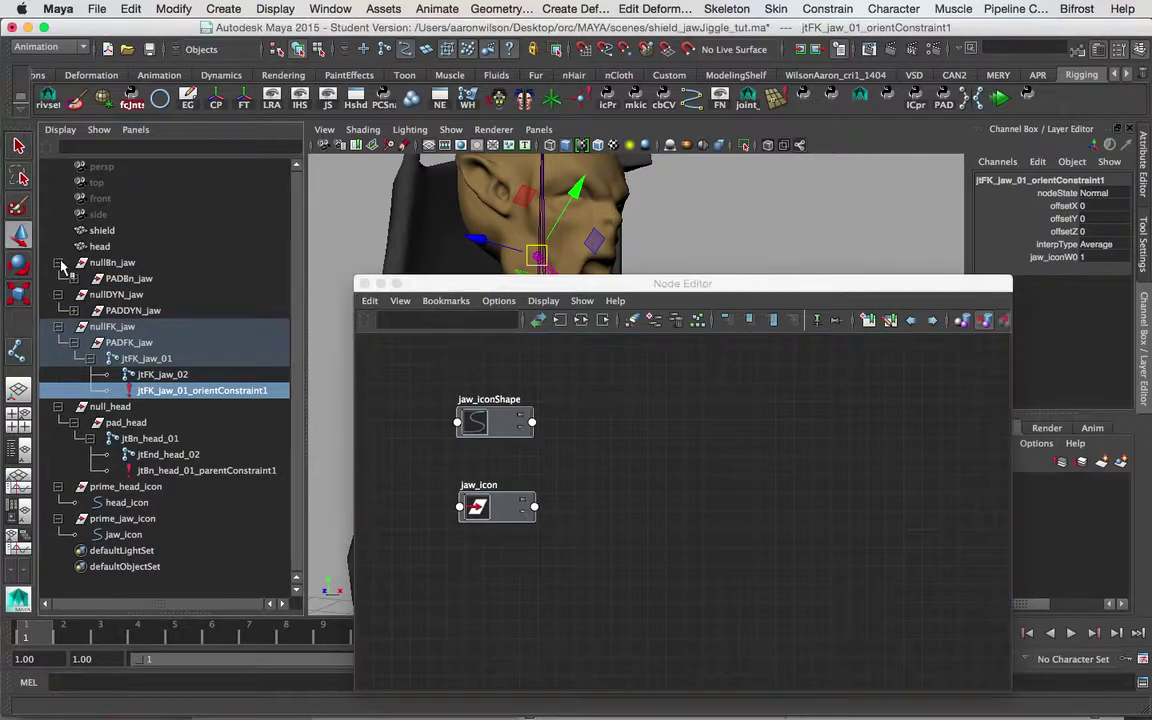
left_click(89, 294)
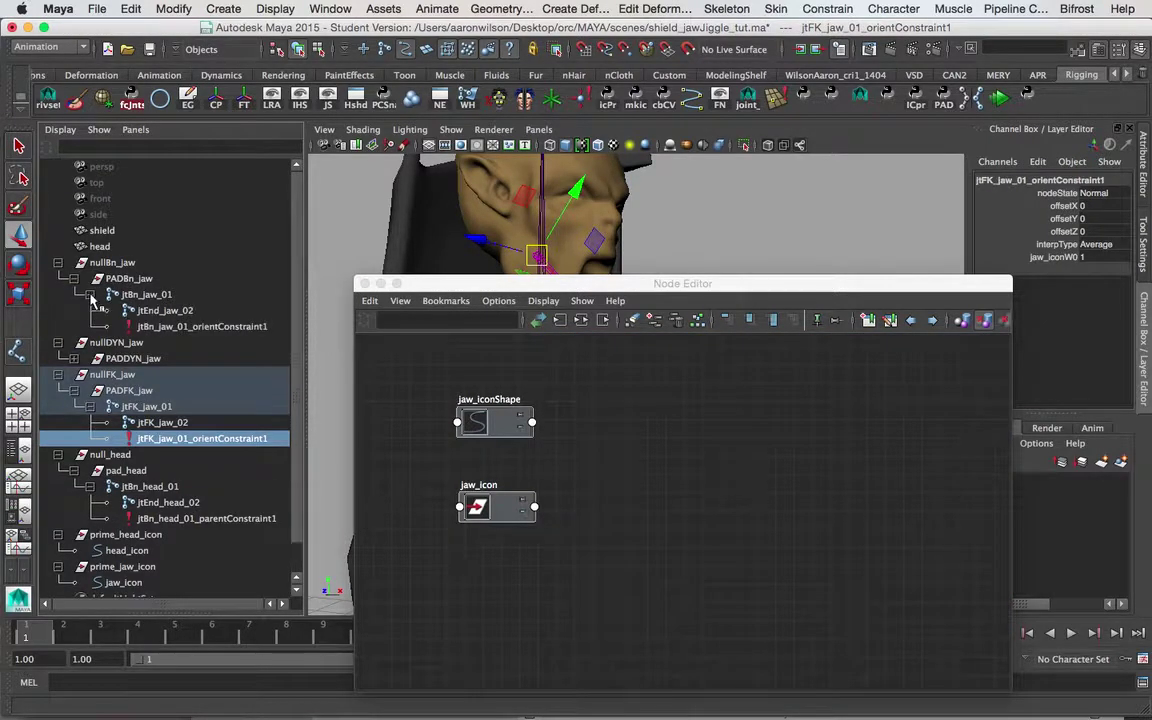
left_click(190, 327)
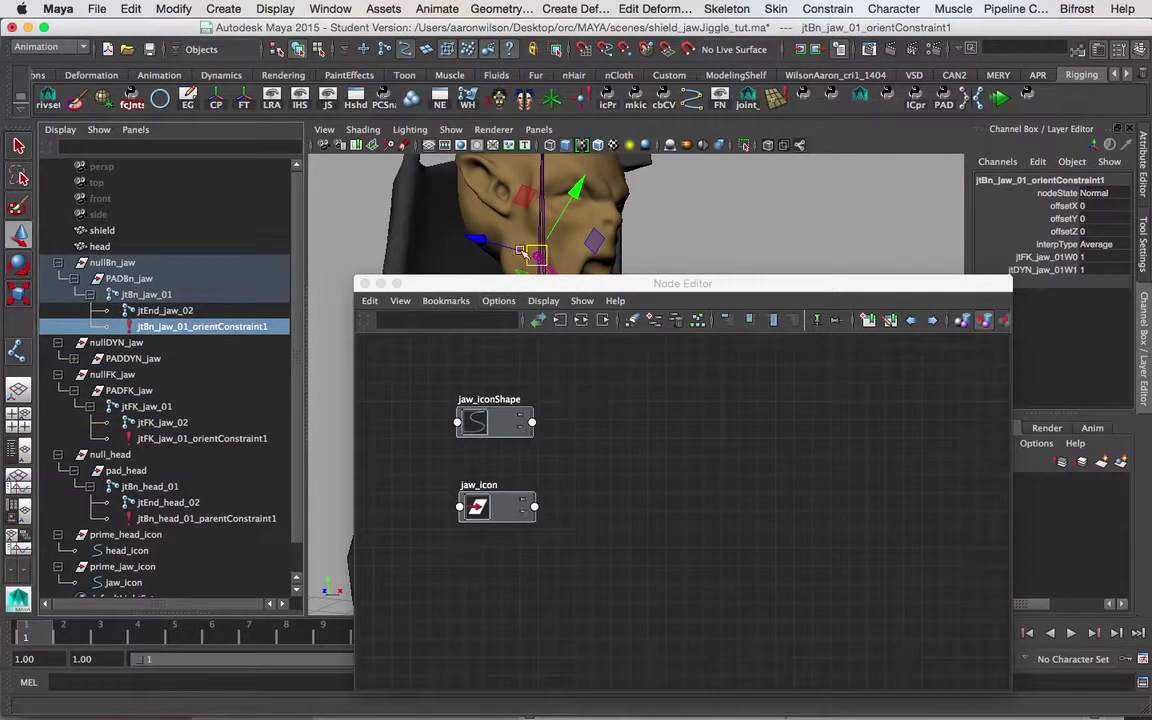
left_click_drag(551, 283, 505, 177)
left_click(537, 216)
left_click_drag(537, 420, 963, 395)
middle_click_drag(803, 365, 606, 320)
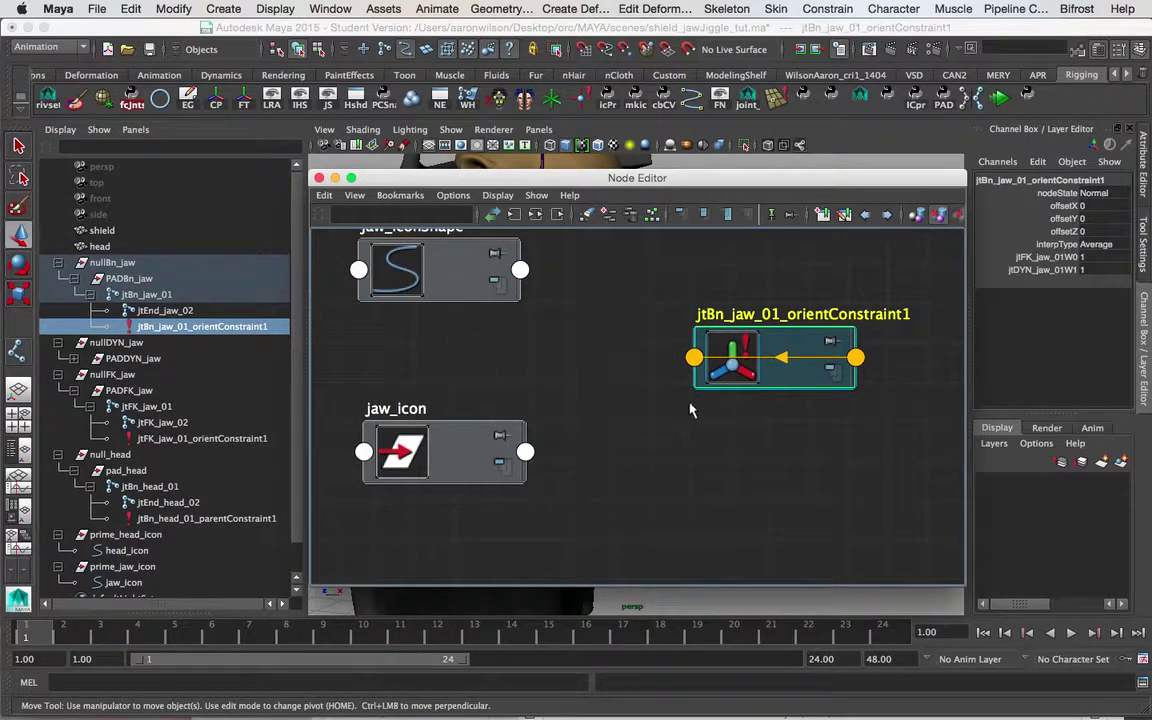
left_click_drag(679, 179, 653, 163)
right_click_drag(749, 387, 615, 323, "alt")
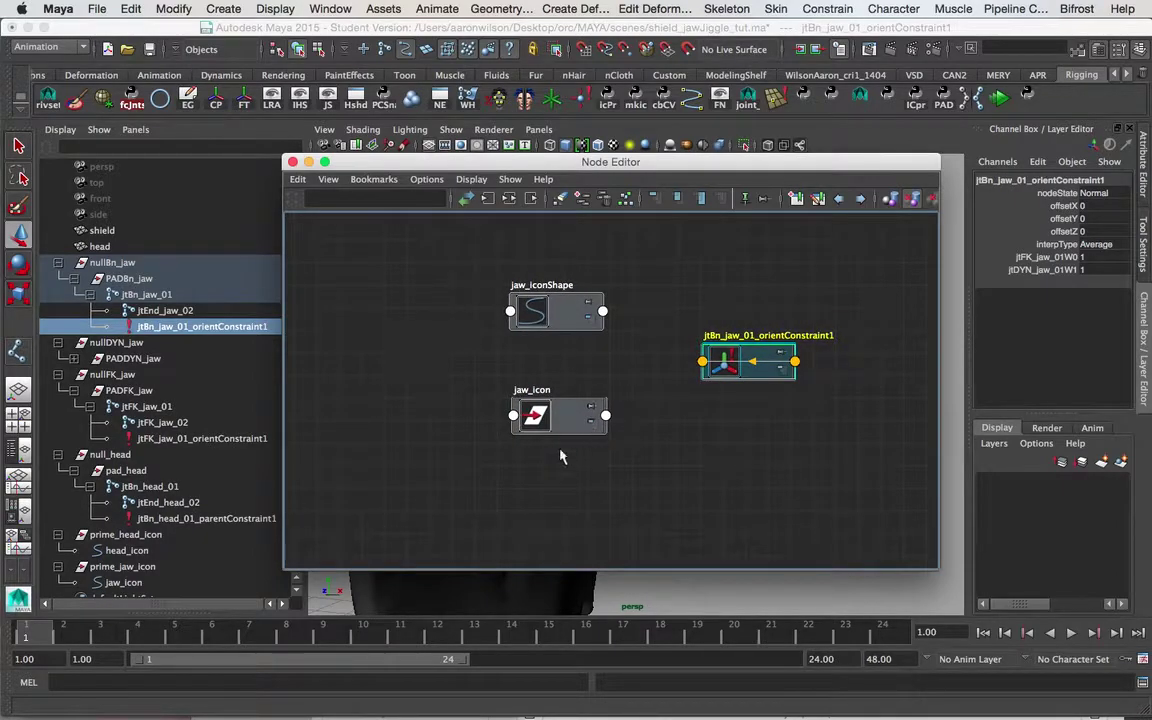
- Remove jaw_iconShape from the node graph and leave a wide gap between jaw_icon and jtBn_jaw_01_orientConstraint1
left_click_drag(536, 428, 381, 325)
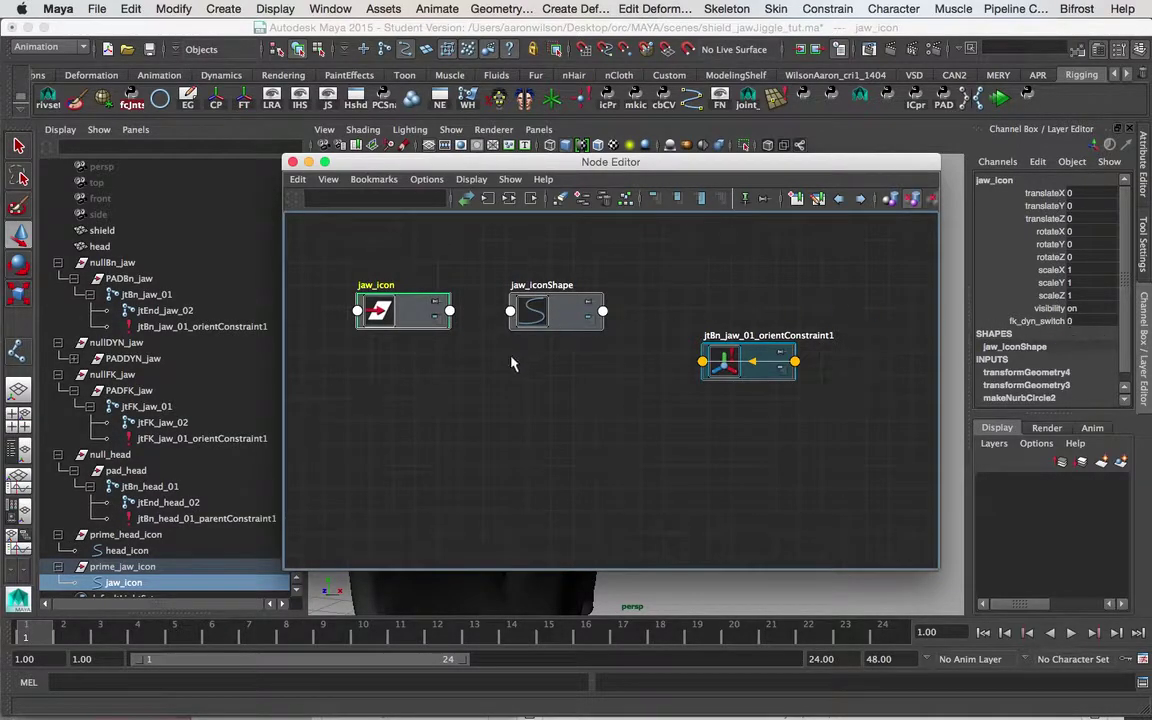
left_click(541, 318)
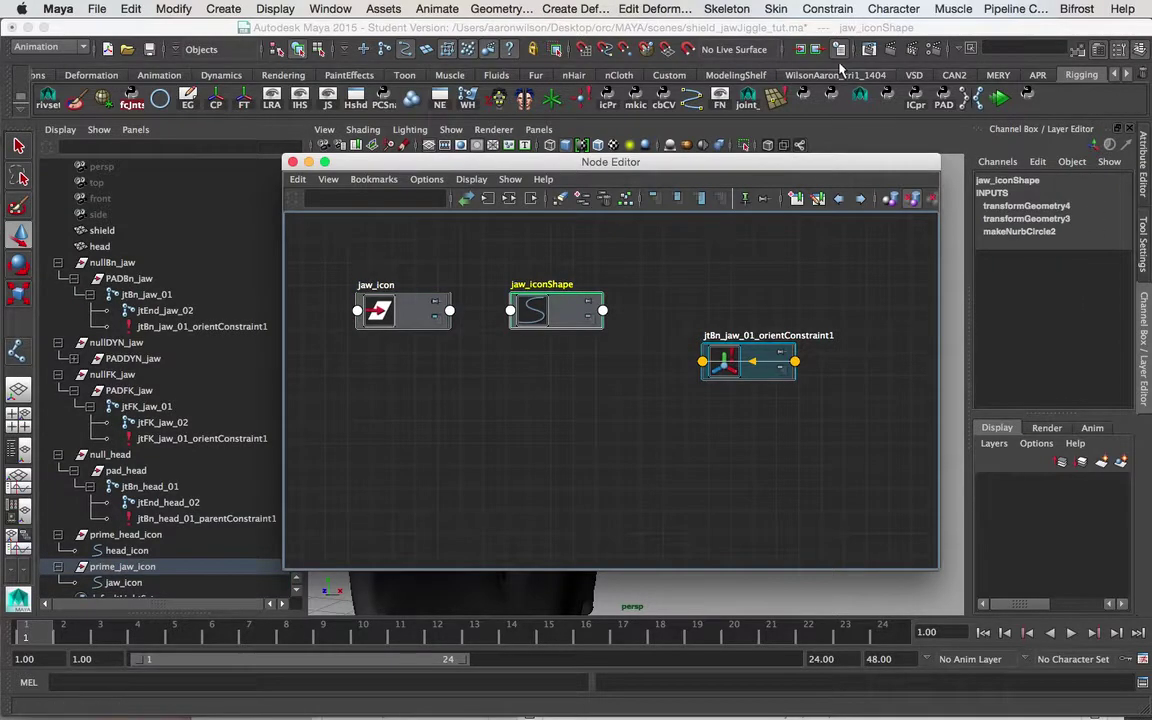
left_click_drag(563, 317, 595, 285)
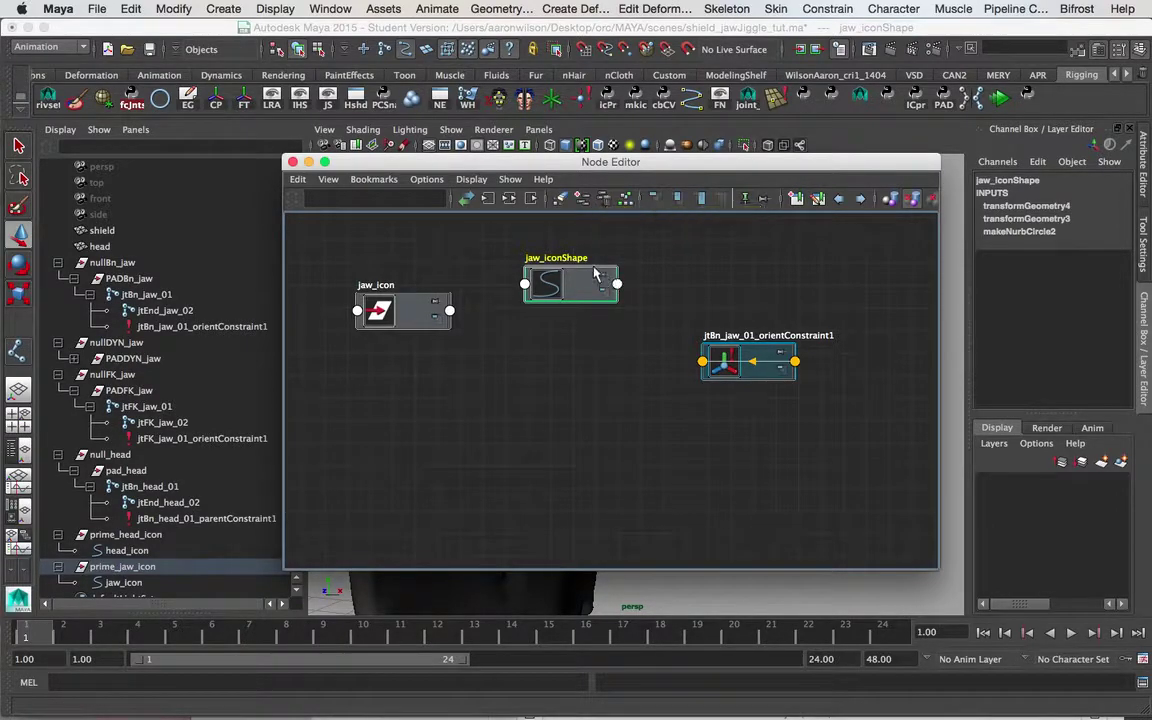
left_click(604, 199)
left_click_drag(735, 383, 779, 375)
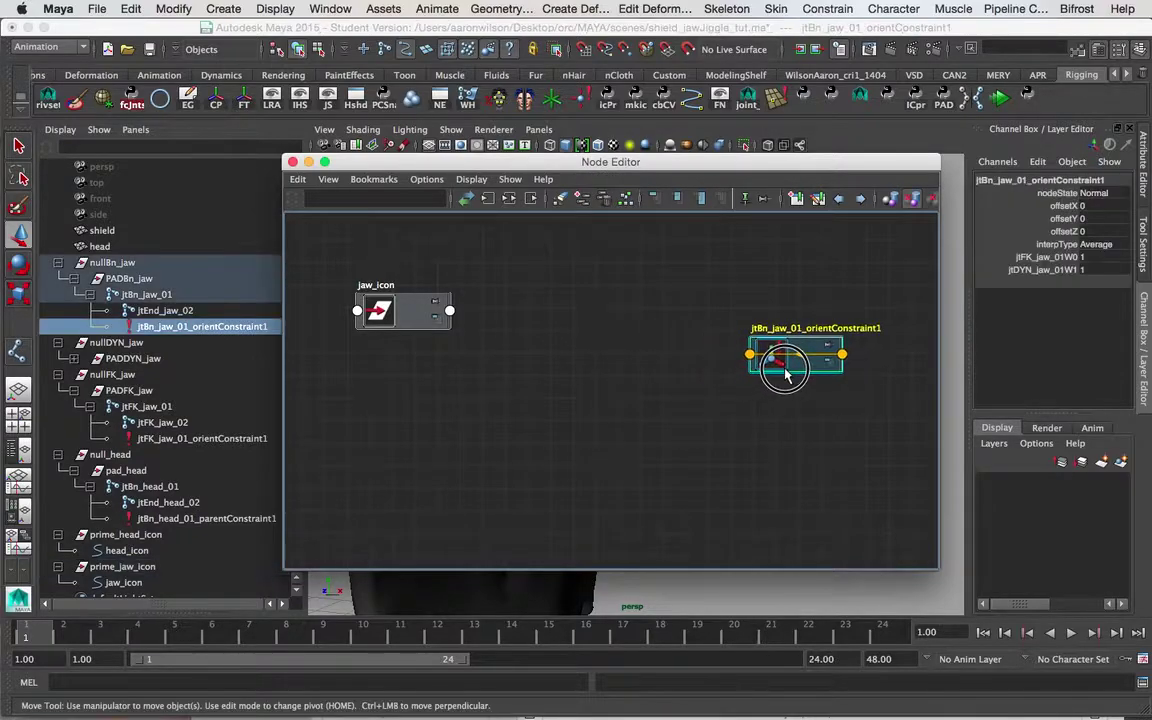
left_click(422, 312)
left_click_drag(771, 369, 763, 449)
left_click_drag(582, 164, 520, 127)
- Create a blendColors node in the Node Editor and place it between jaw_icon and the orient constraint
left_click(589, 306)
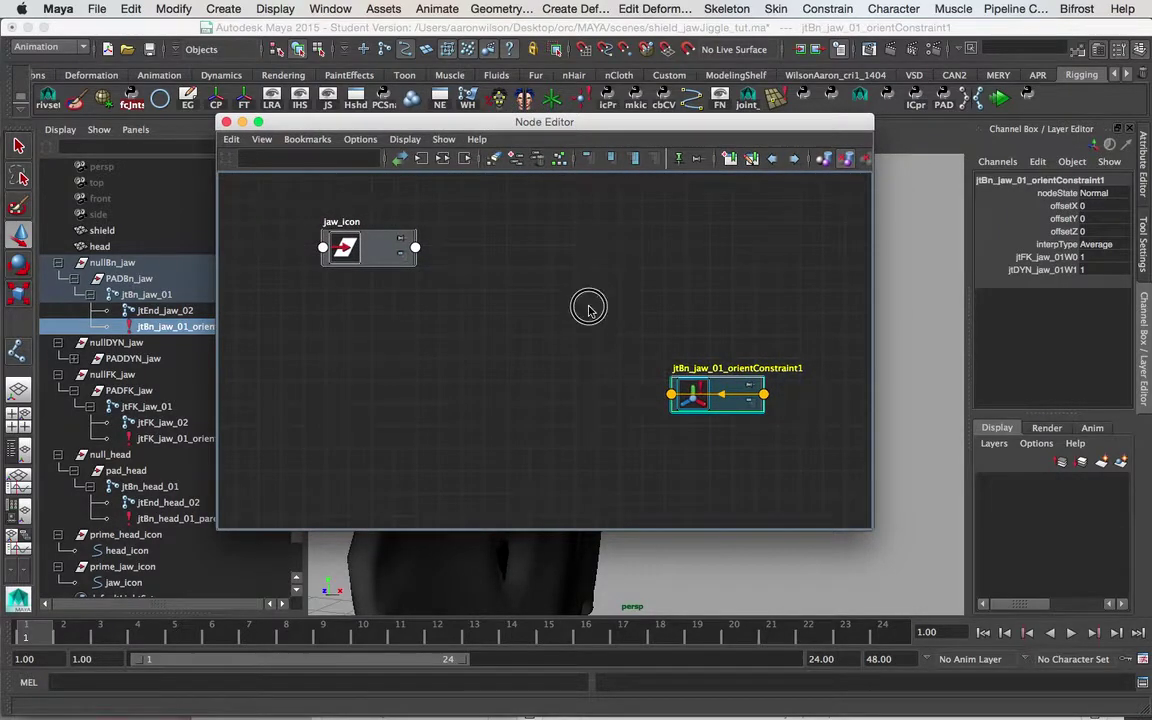
key("Tab")
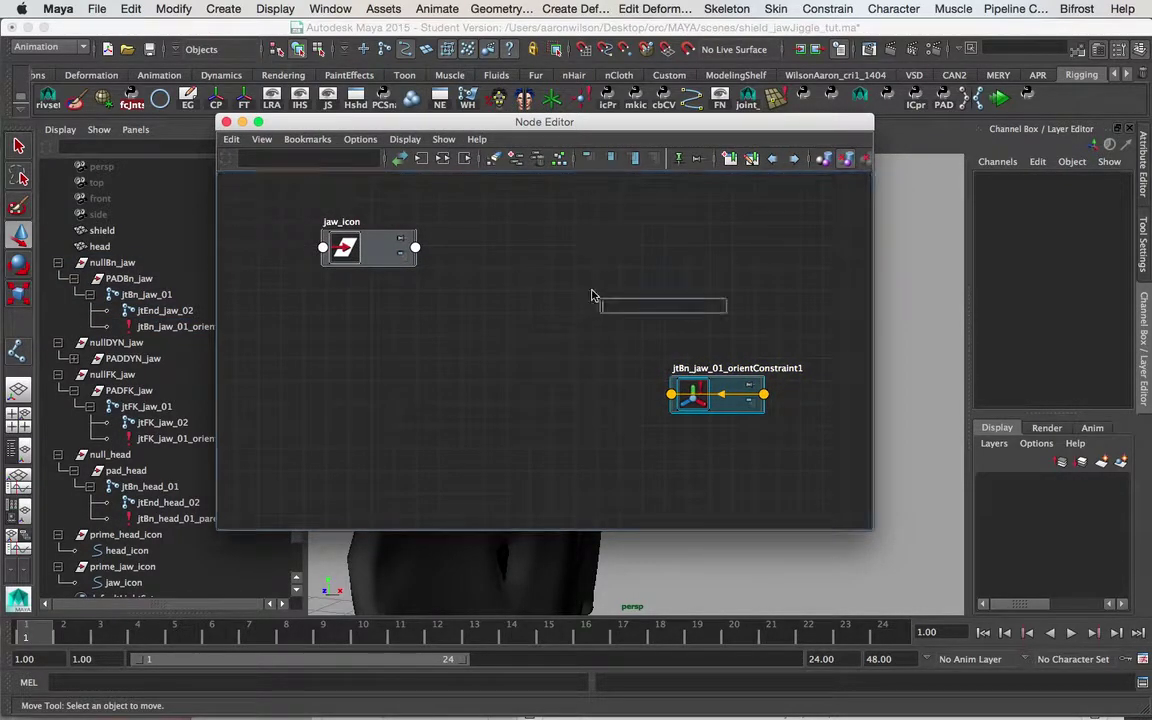
type("blend")
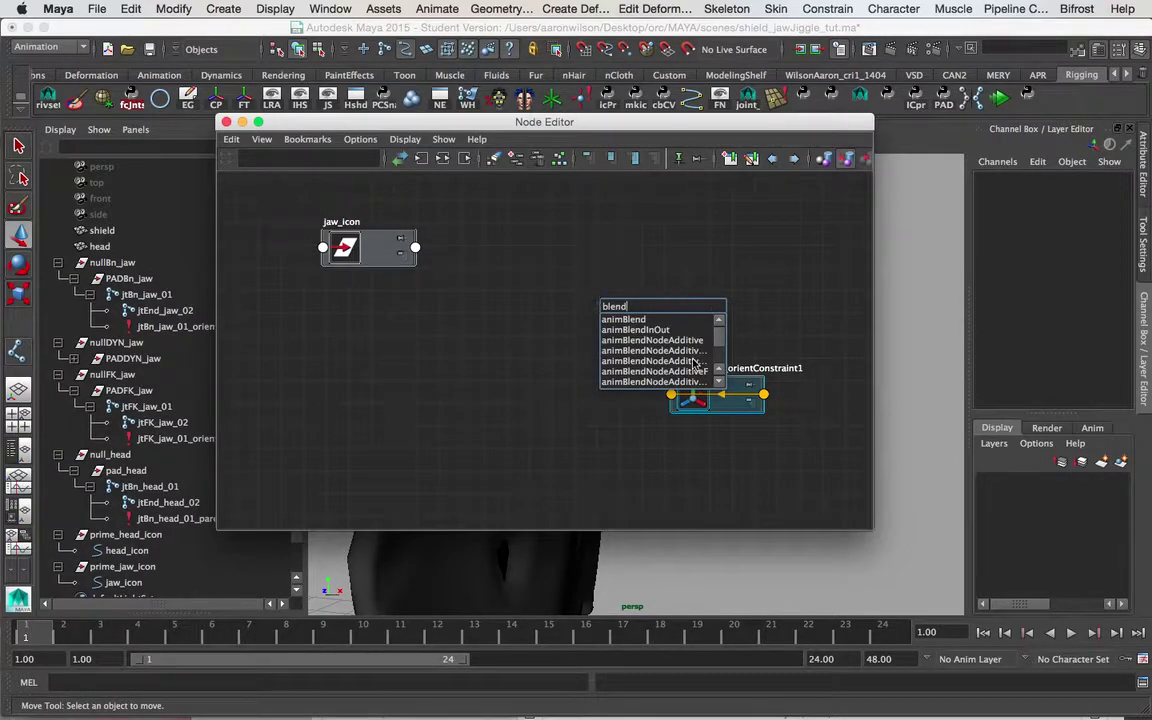
left_click_drag(719, 335, 729, 349)
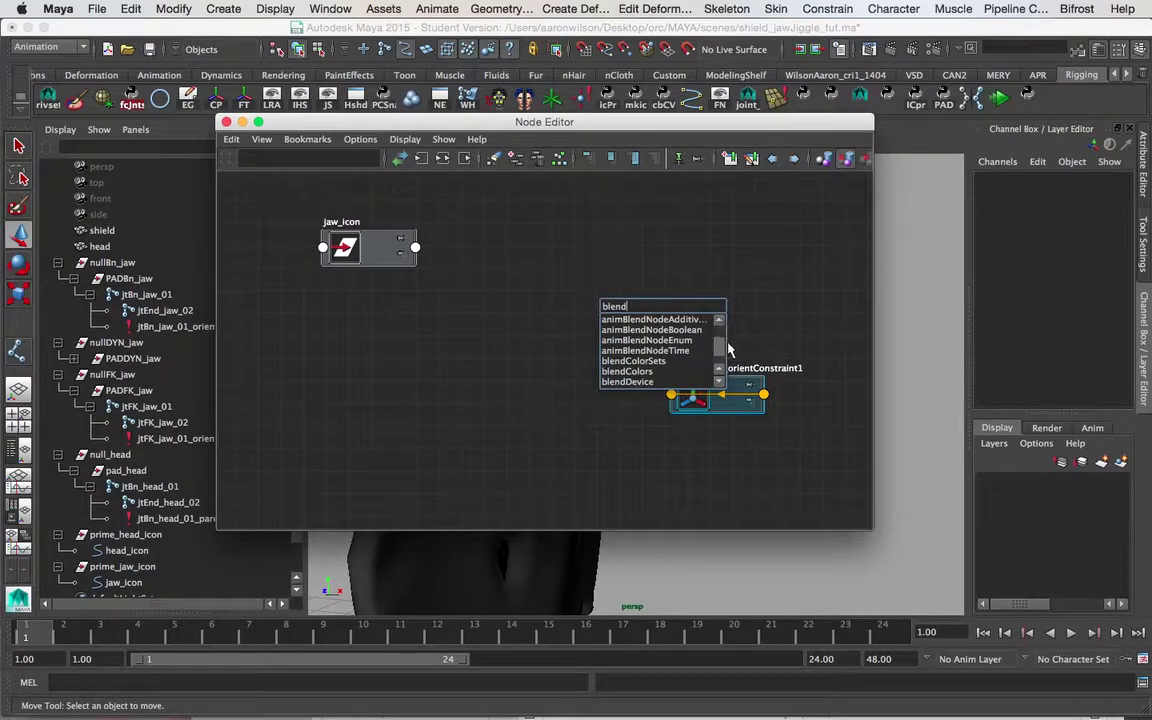
left_click(646, 373)
key("Return")
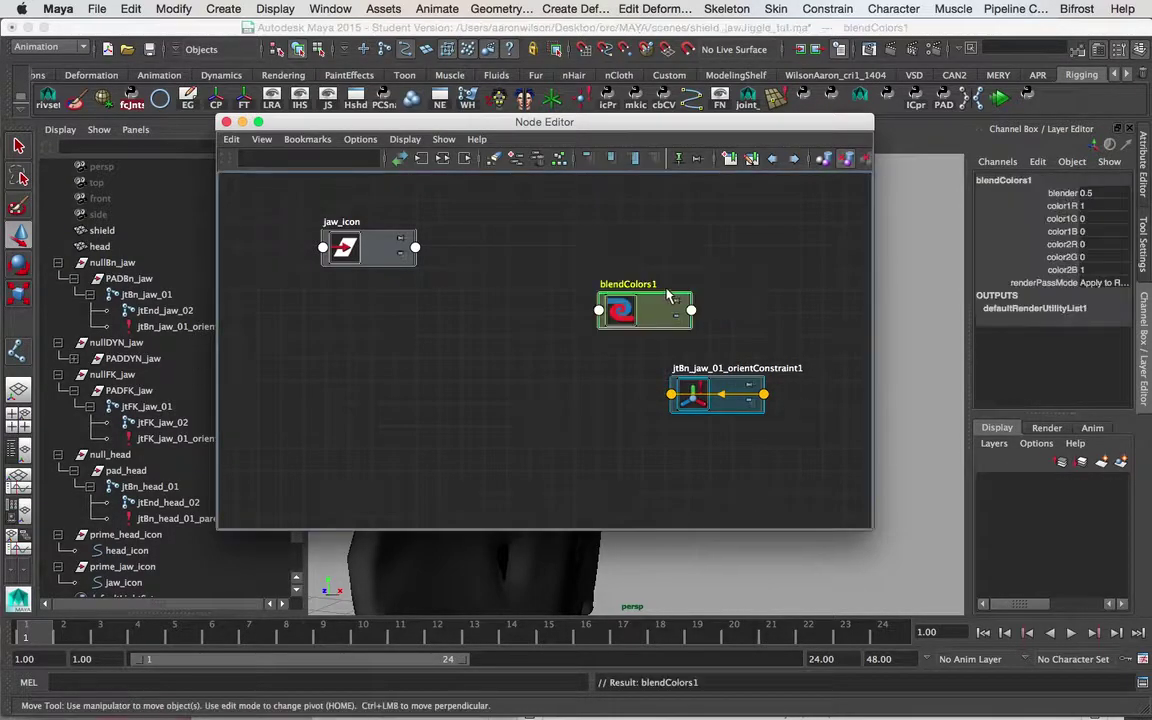
left_click_drag(638, 320, 558, 322)
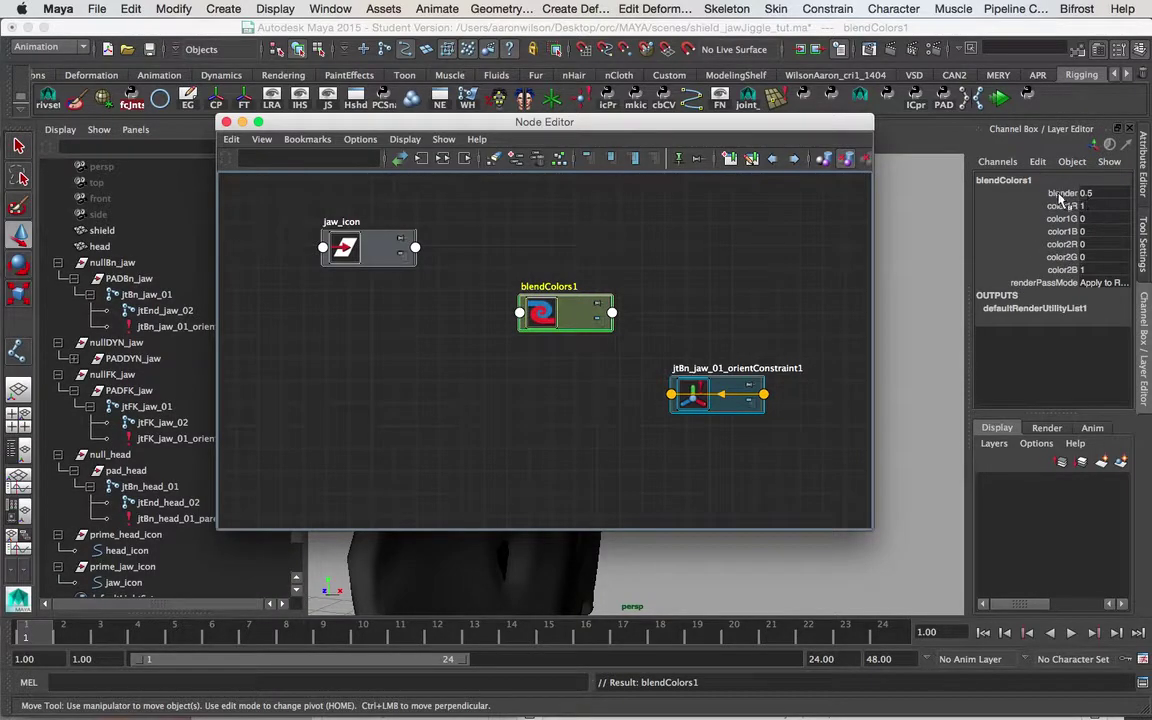
- Set the blendColors node's blender to 0 and highlight its color2R, color2G and color2B channels
left_click_drag(1062, 206, 1062, 270)
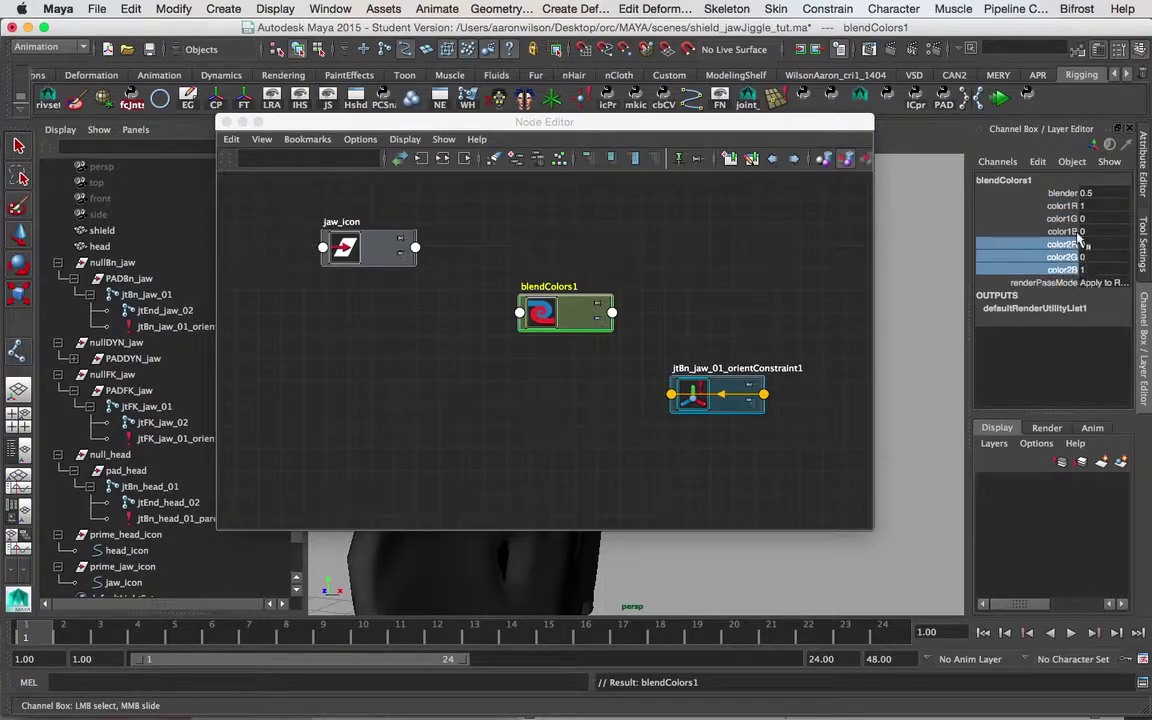
double_click(1097, 194)
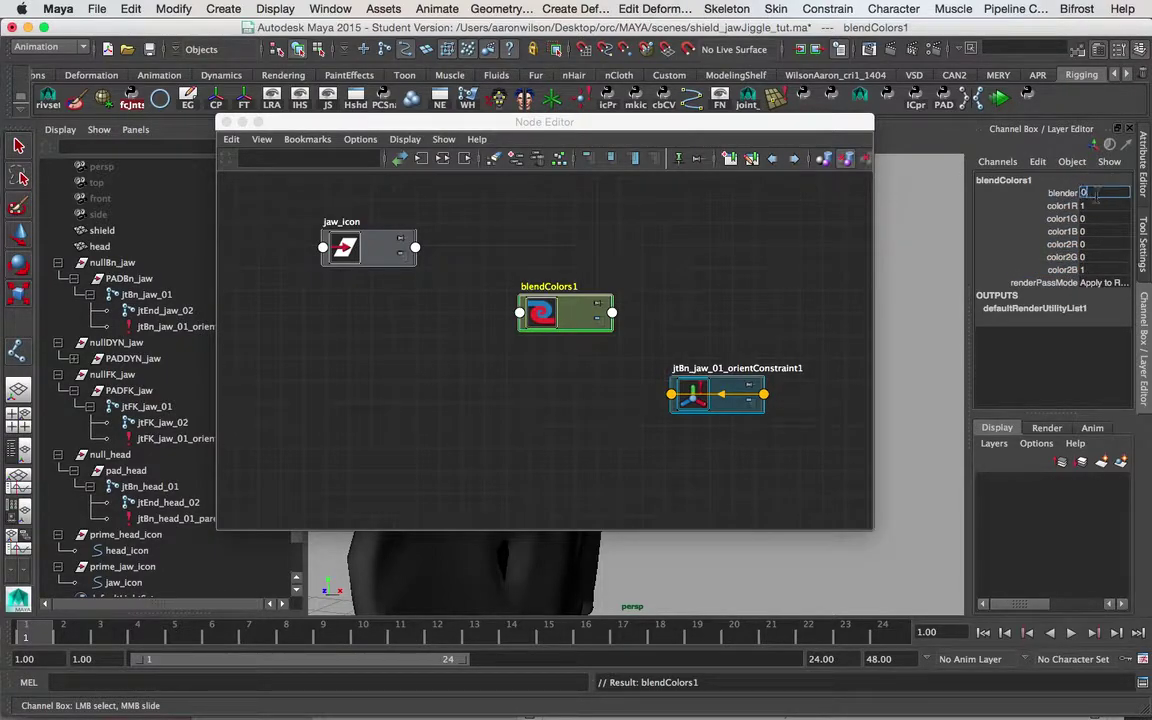
left_click_drag(1062, 244, 1070, 270)
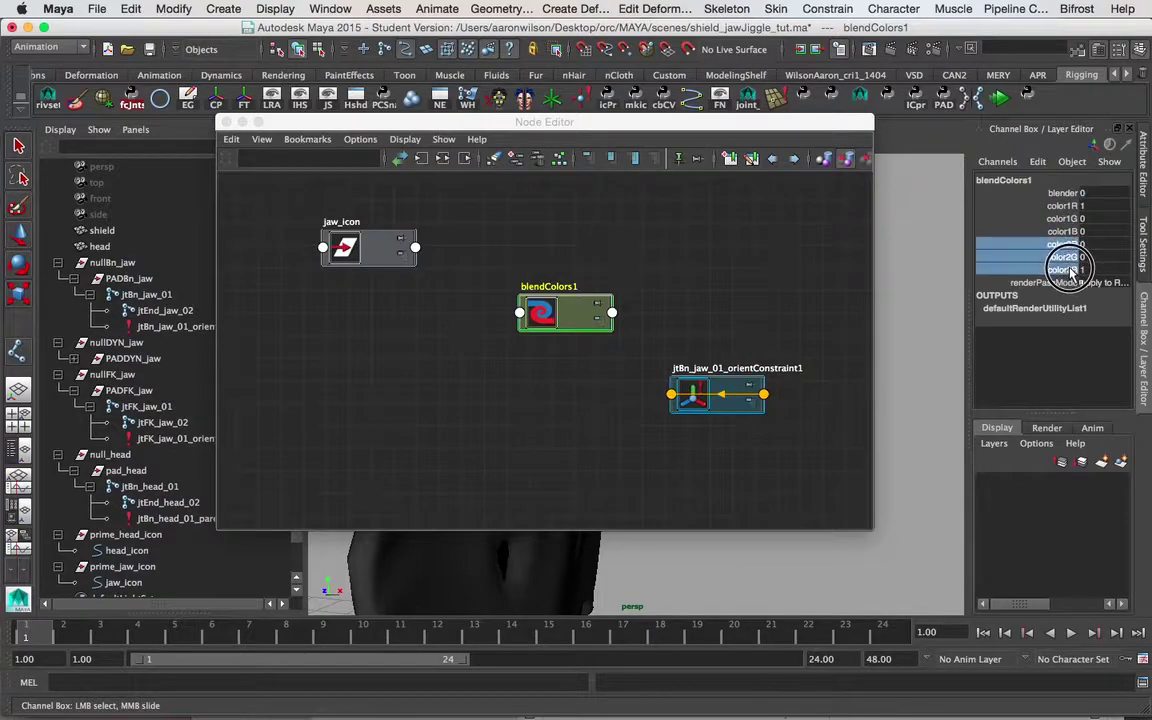
- Set blendColors1's blender, color1G and color2R to 1 and its other color channels to 0
double_click(1088, 193)
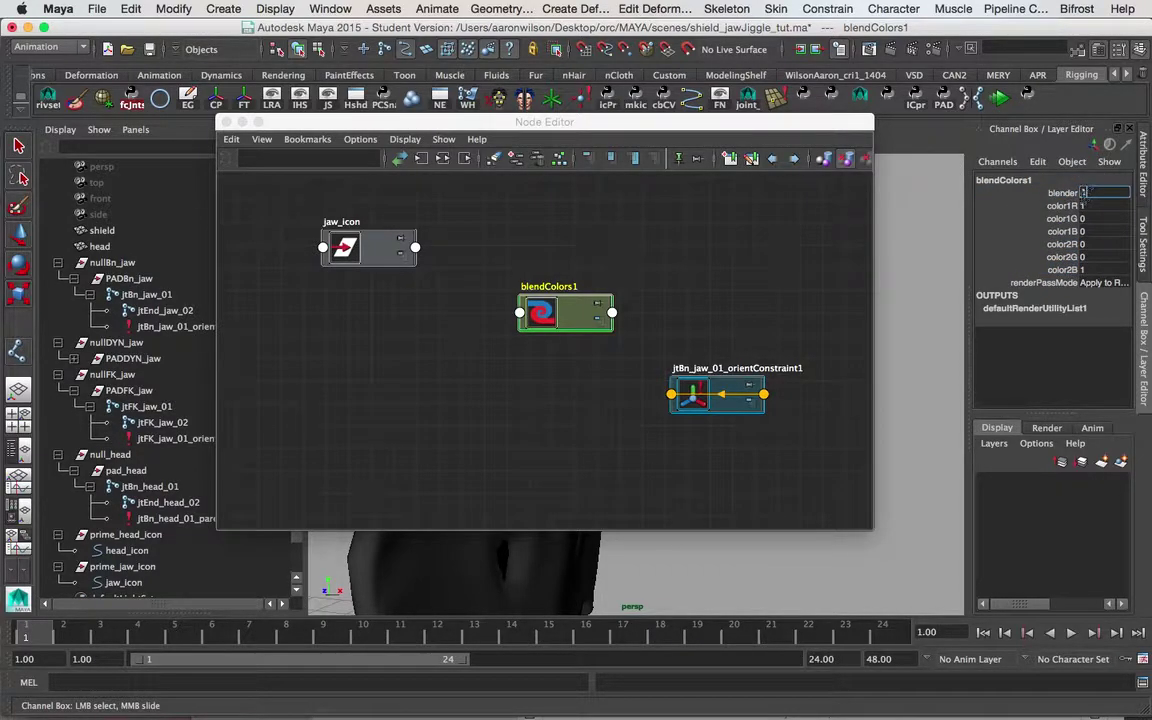
key("Return")
left_click_drag(1067, 208, 1093, 266)
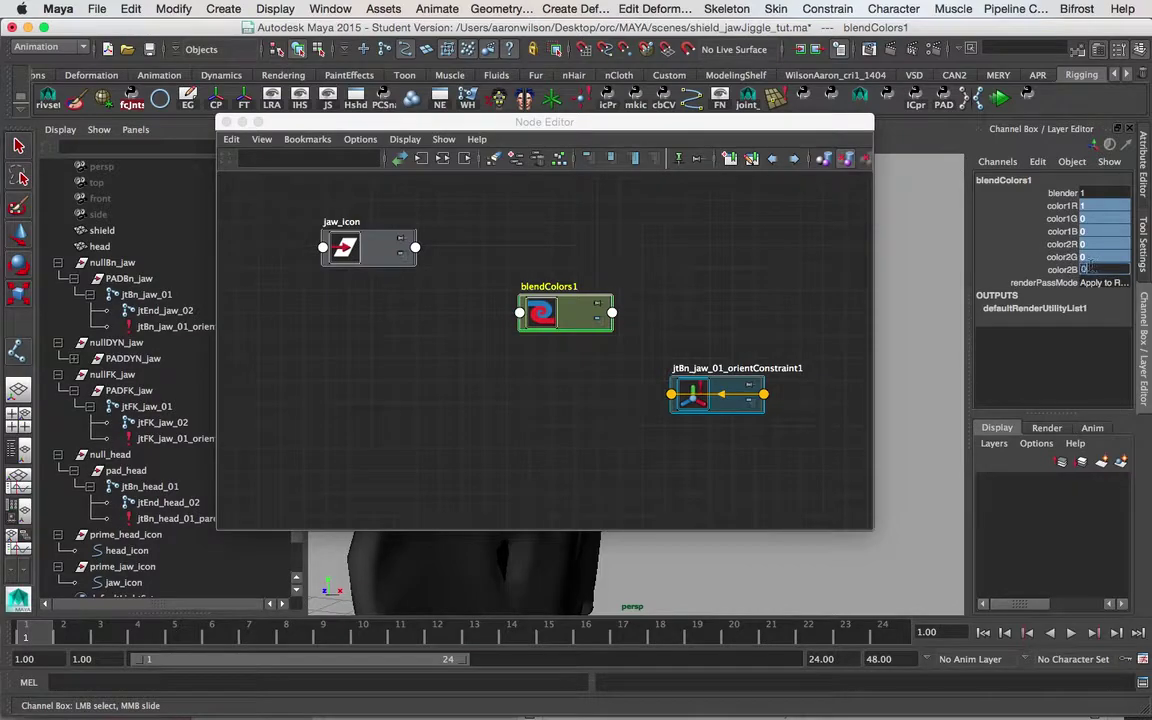
key("Return")
type("1")
key("Return")
left_click(1100, 218)
type("1")
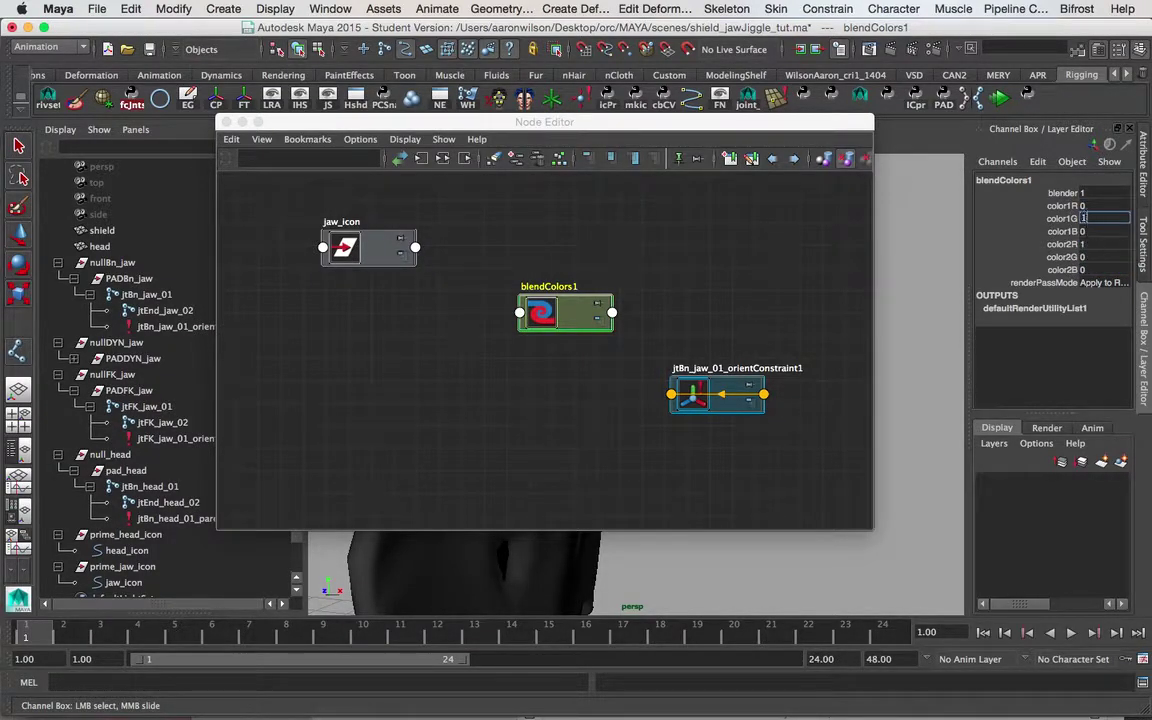
- Scrub blendColors1's blender to 0 and inspect its Color 1 and Color 2 swatches in the Attribute Editor
left_click(1066, 195)
middle_click_drag(952, 257, 922, 253)
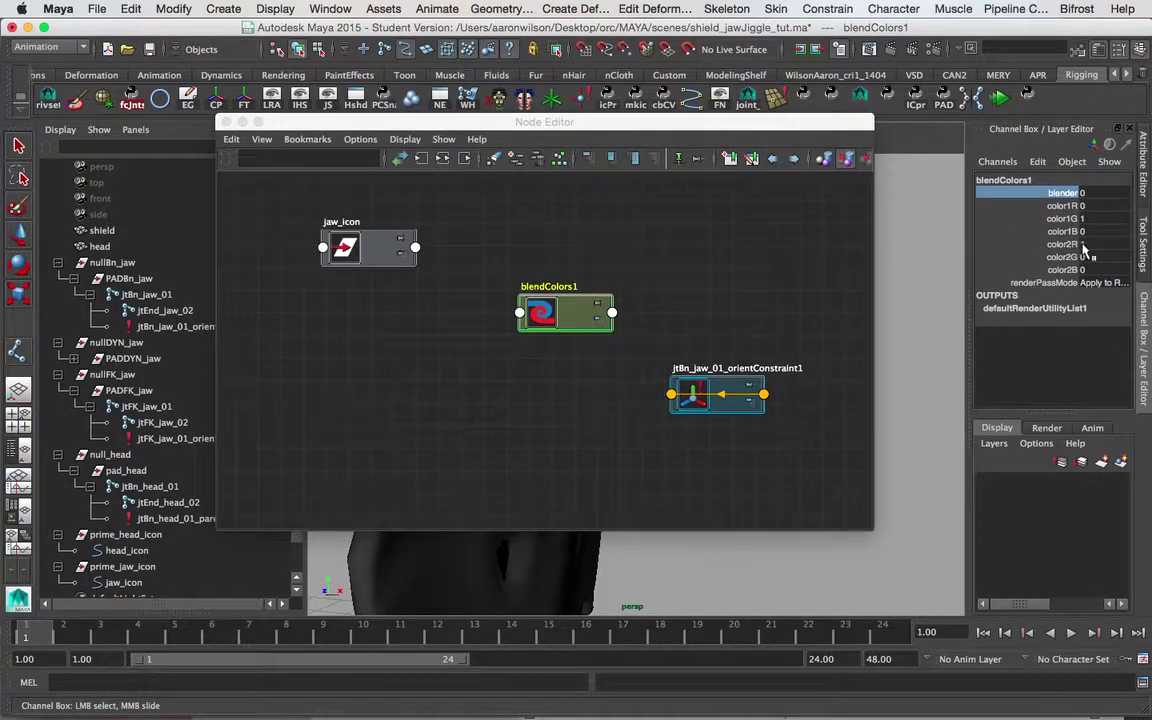
left_click(1141, 177)
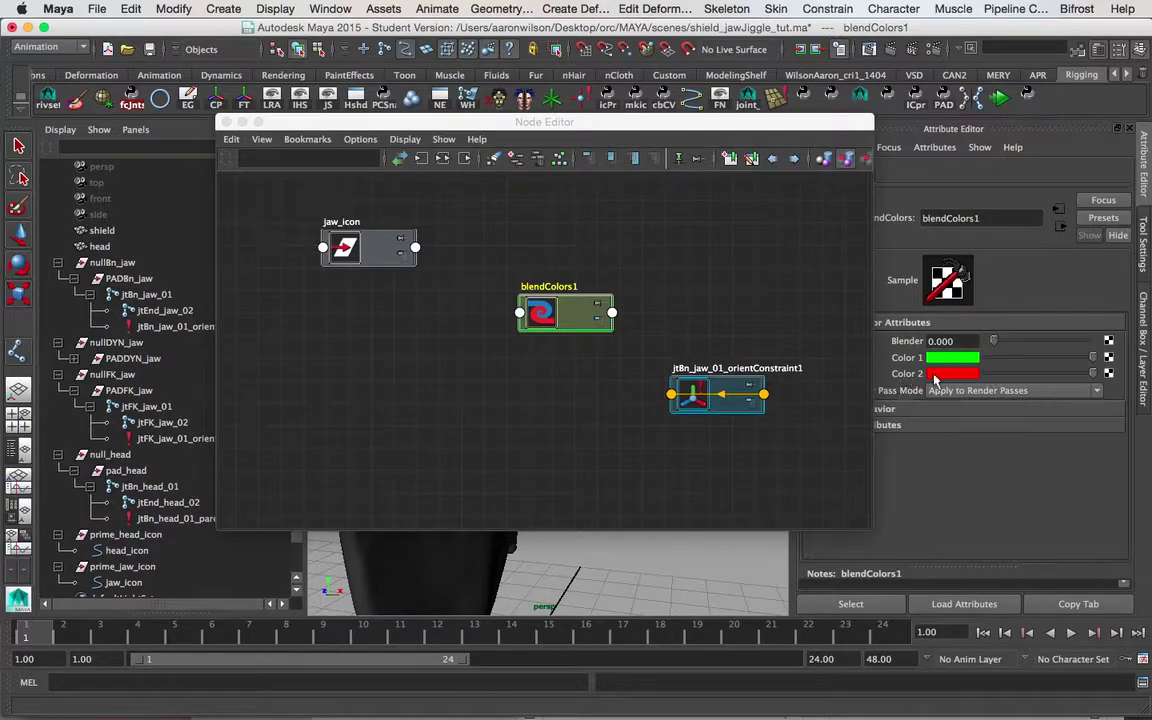
- Set all color1 and color2 channels of blendColors1 to 0 in the Channel Box
left_click(1143, 315)
left_click_drag(1098, 205, 1080, 268)
type("0")
key("Return")
- Rename the blendColors1 node as BC_fk_dyn_sw in the Node Editor
double_click(563, 285)
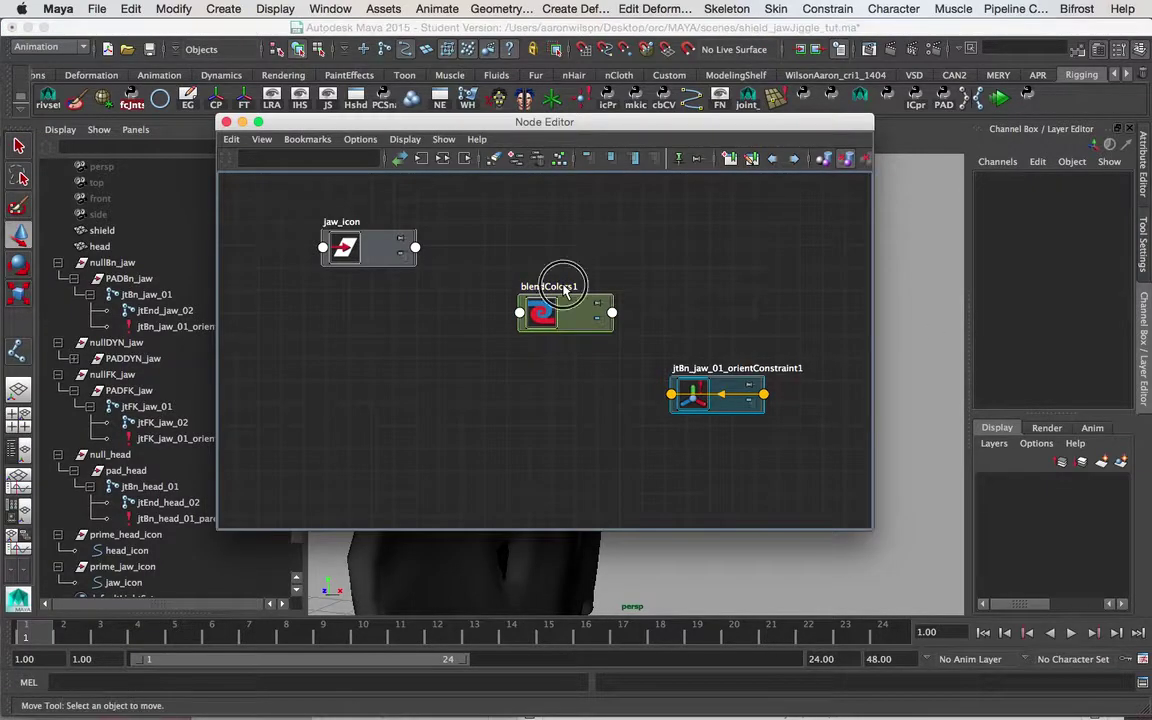
type("BC fk dyn")
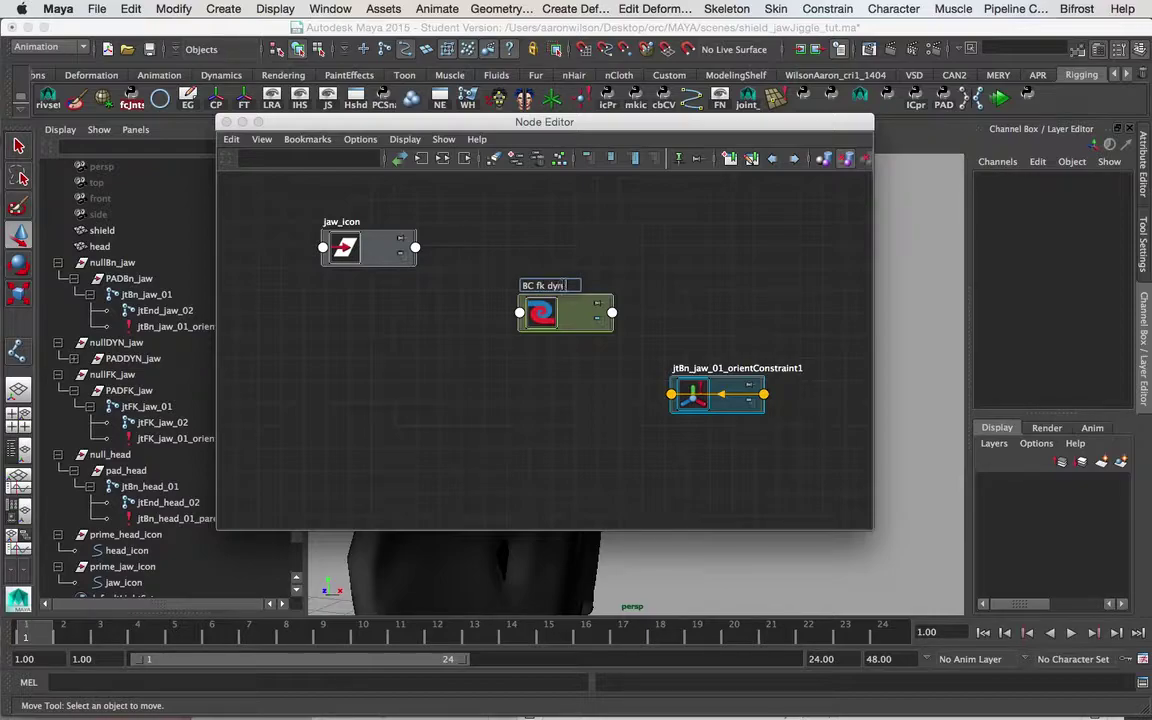
type("w")
key("Return")
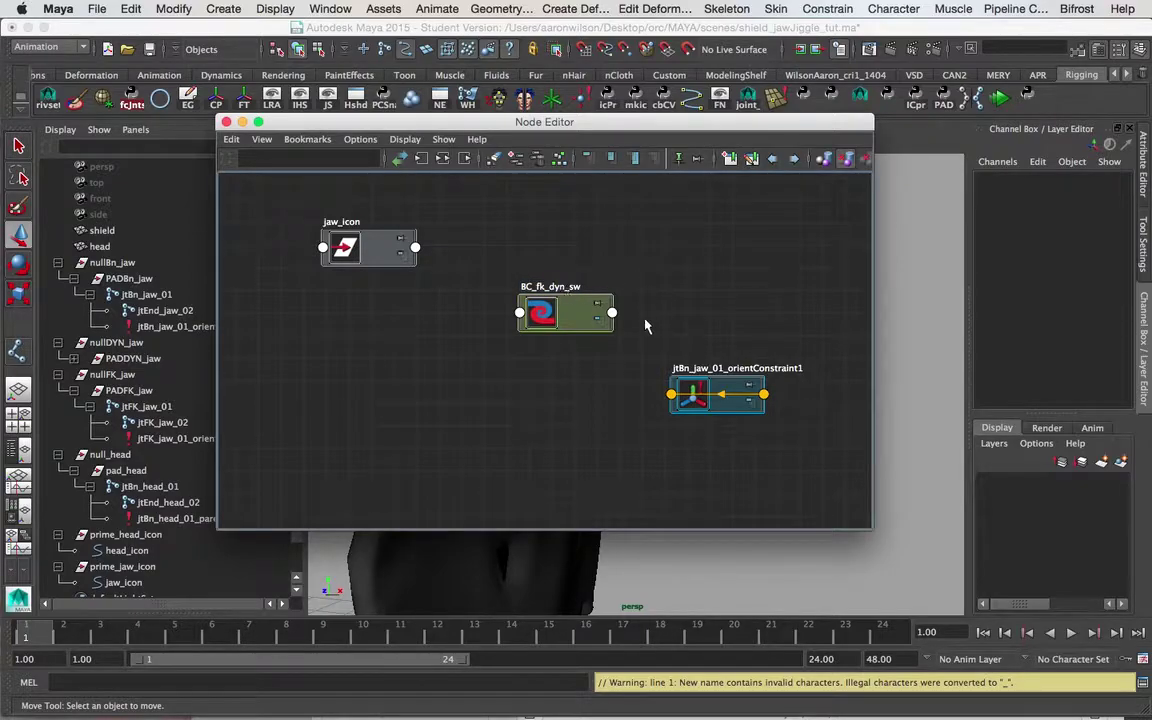
- Show all of jaw_icon's attributes and arrange BC_fk_dyn_sw and the orient constraint in a row beside its Fk Dyn Switch
left_click_drag(548, 318, 532, 392)
left_click_drag(336, 257, 306, 200)
left_click(637, 158)
left_click_drag(535, 384, 548, 393)
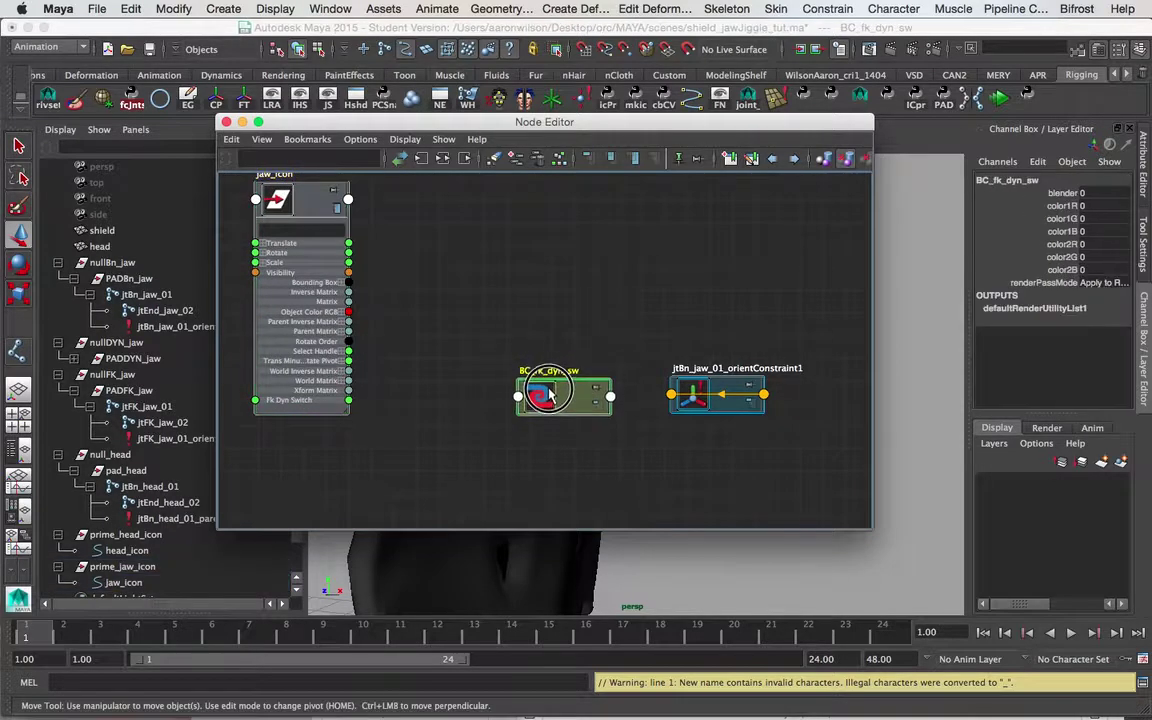
left_click_drag(698, 400, 708, 398)
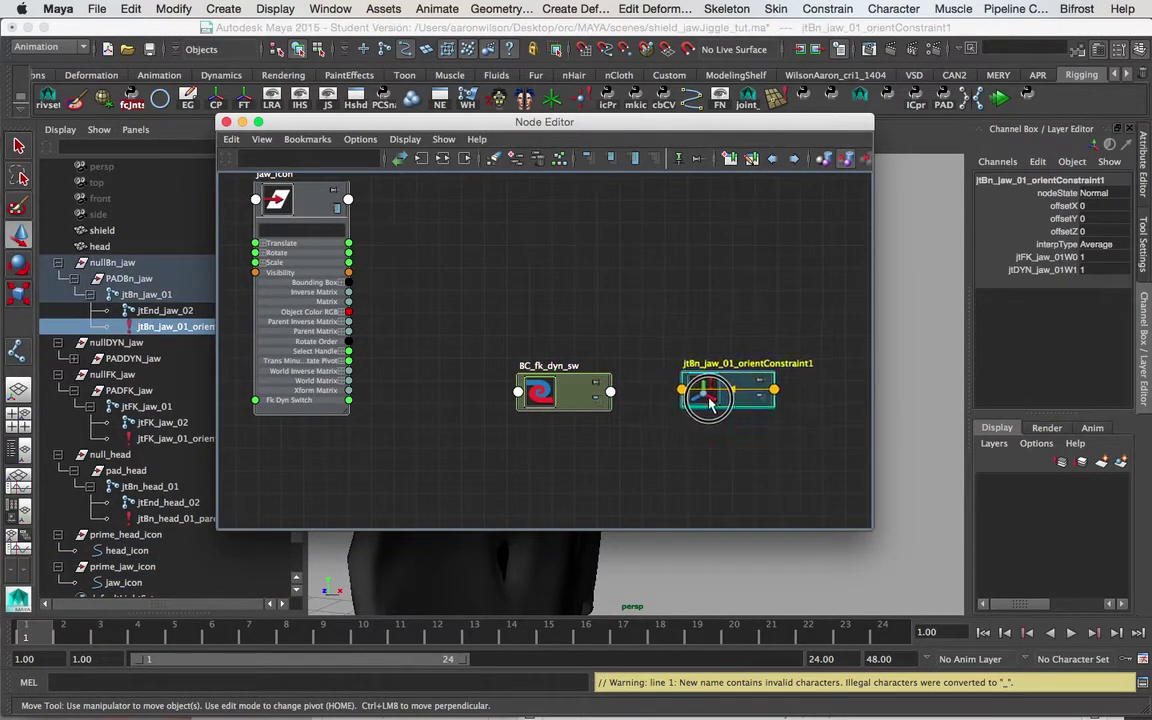
middle_click_drag(432, 327, 494, 293, "alt")
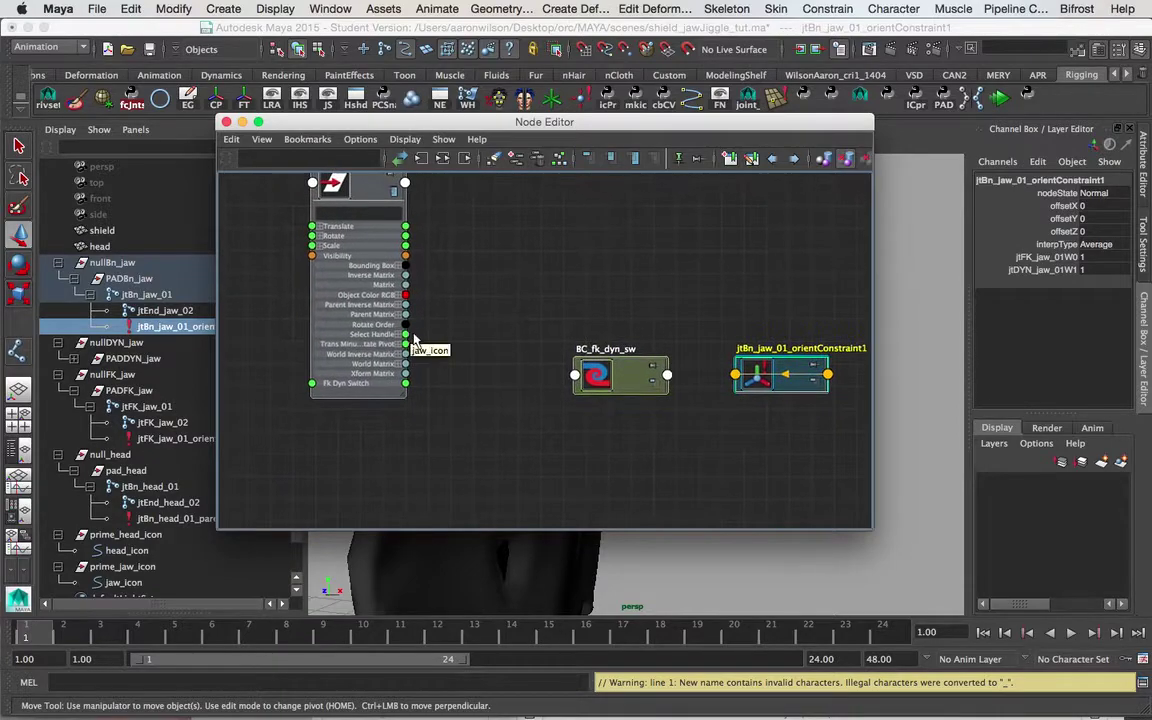
right_click_drag(408, 340, 527, 327, "alt")
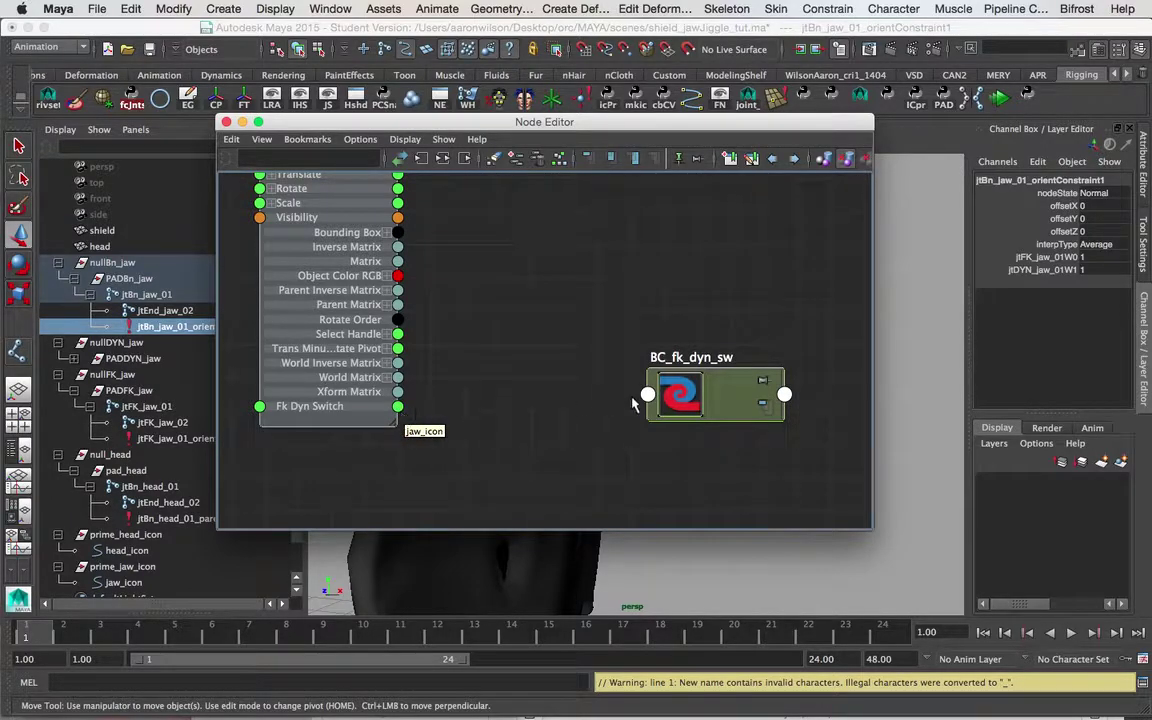
left_click(668, 394)
left_click_drag(668, 394, 637, 409)
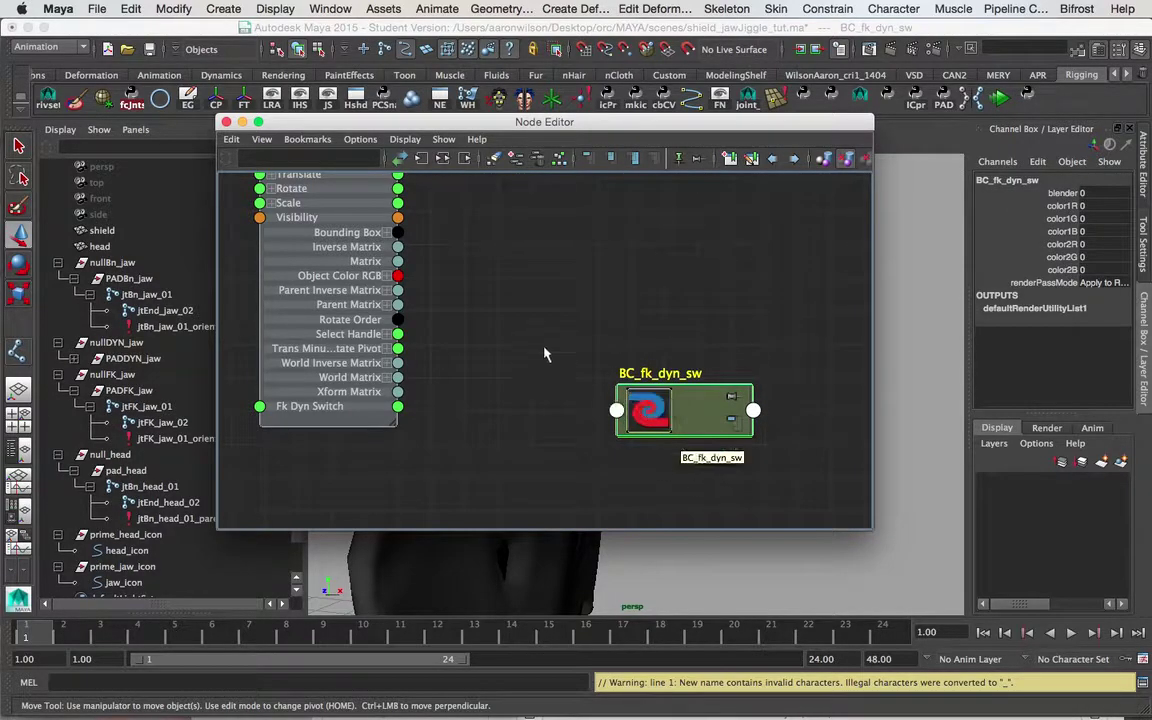
left_click(1062, 193)
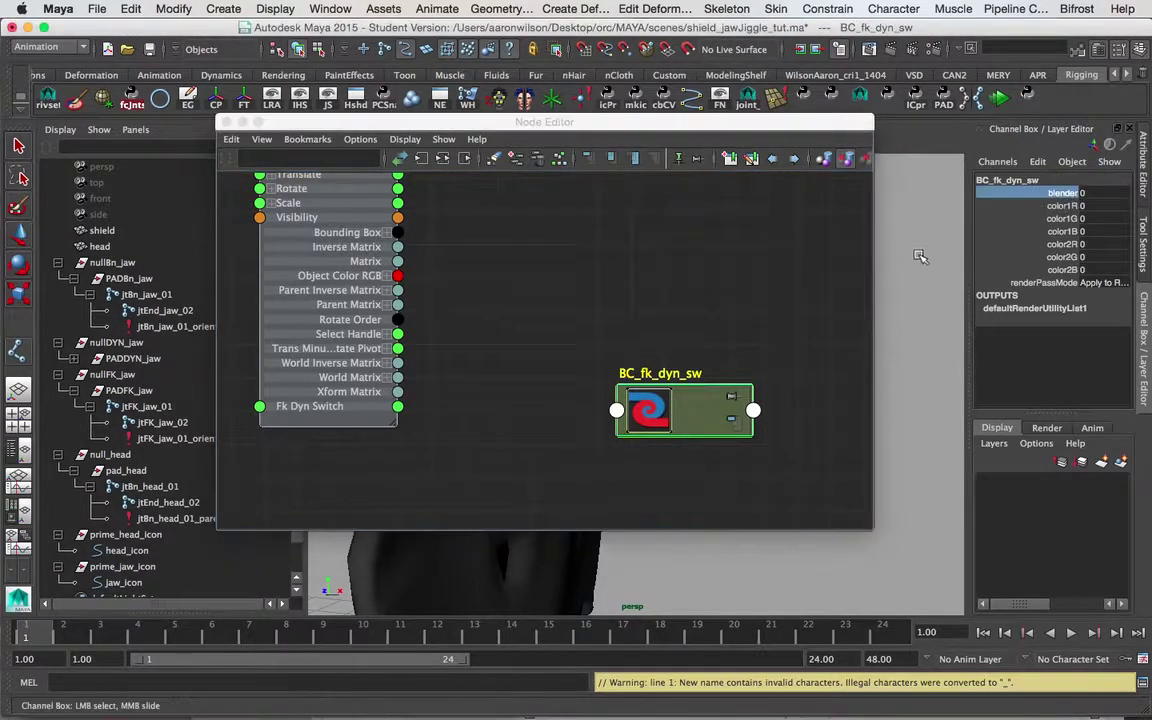
middle_click_drag(1061, 199, 1008, 246)
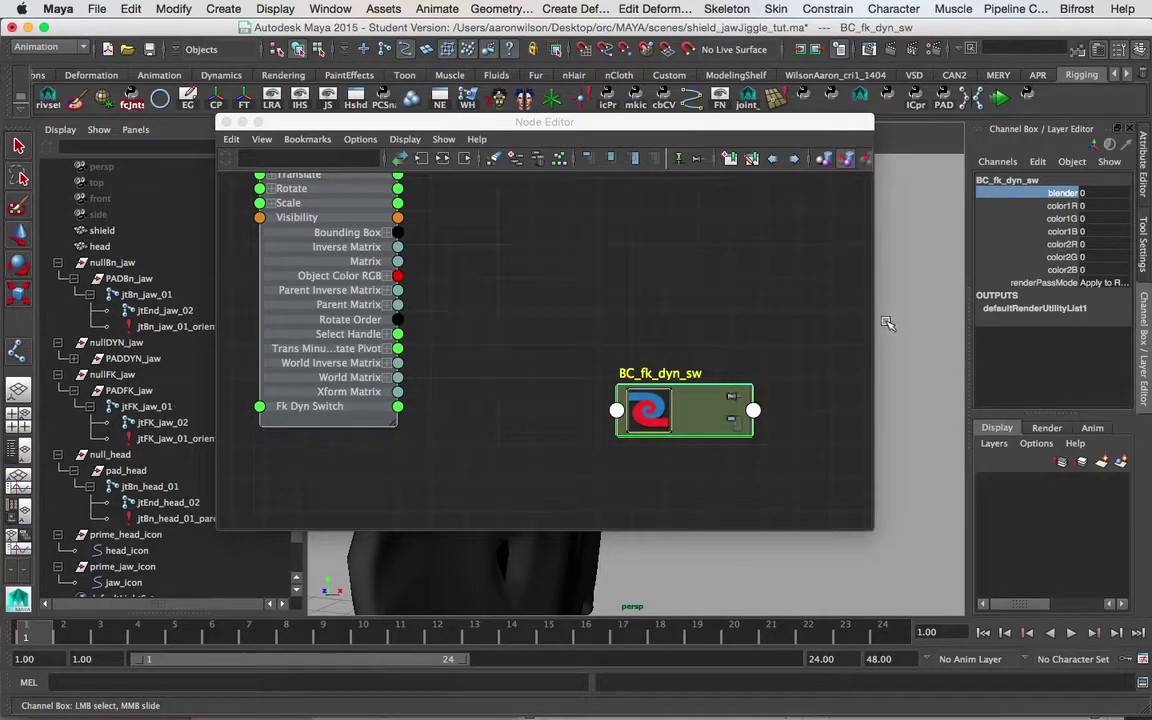
- Create a multiplyDivide node and place it between jaw_icon and BC_fk_dyn_sw, moving BC_fk_dyn_sw further away to make room
left_click(550, 334)
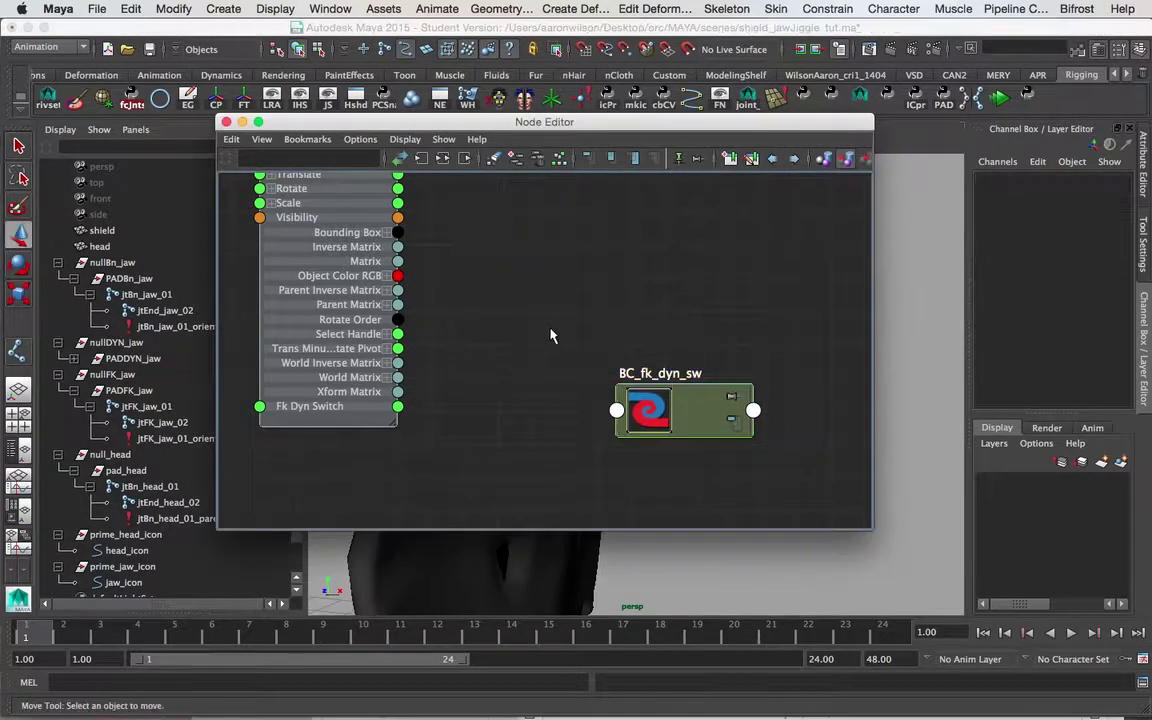
key("Tab")
type("mu")
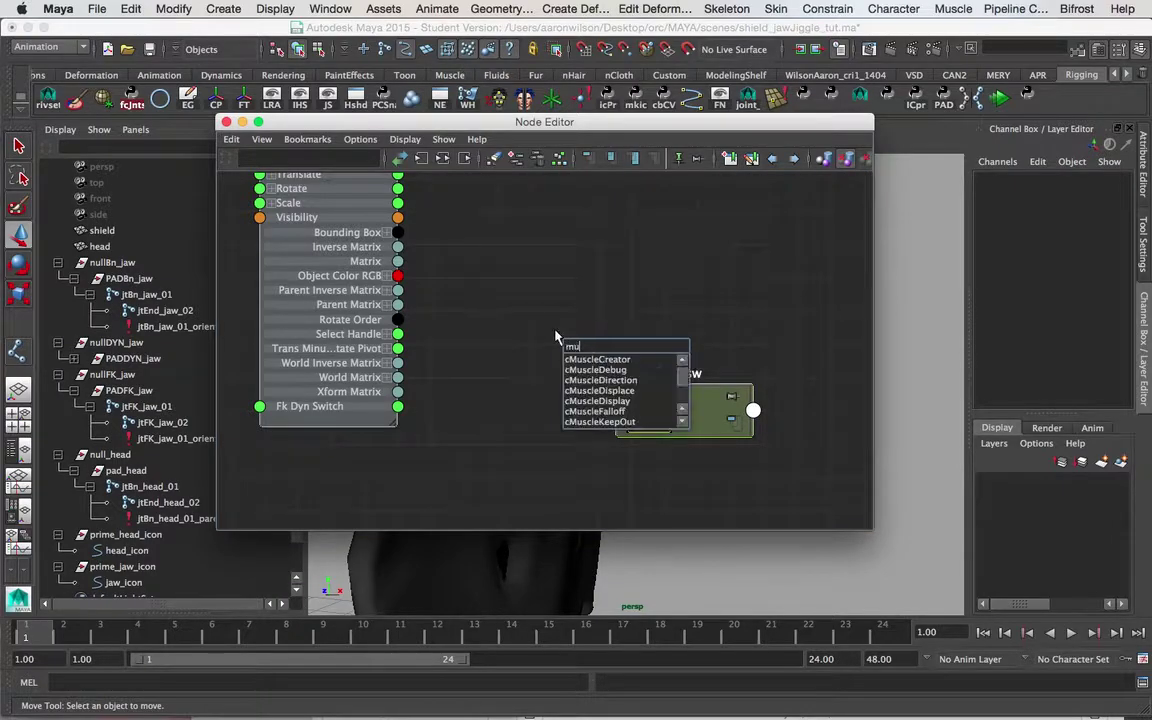
type("lti")
key("Down")
key("Down")
key("Down")
key("Return")
left_click_drag(637, 362, 543, 321)
left_click_drag(663, 411, 748, 391)
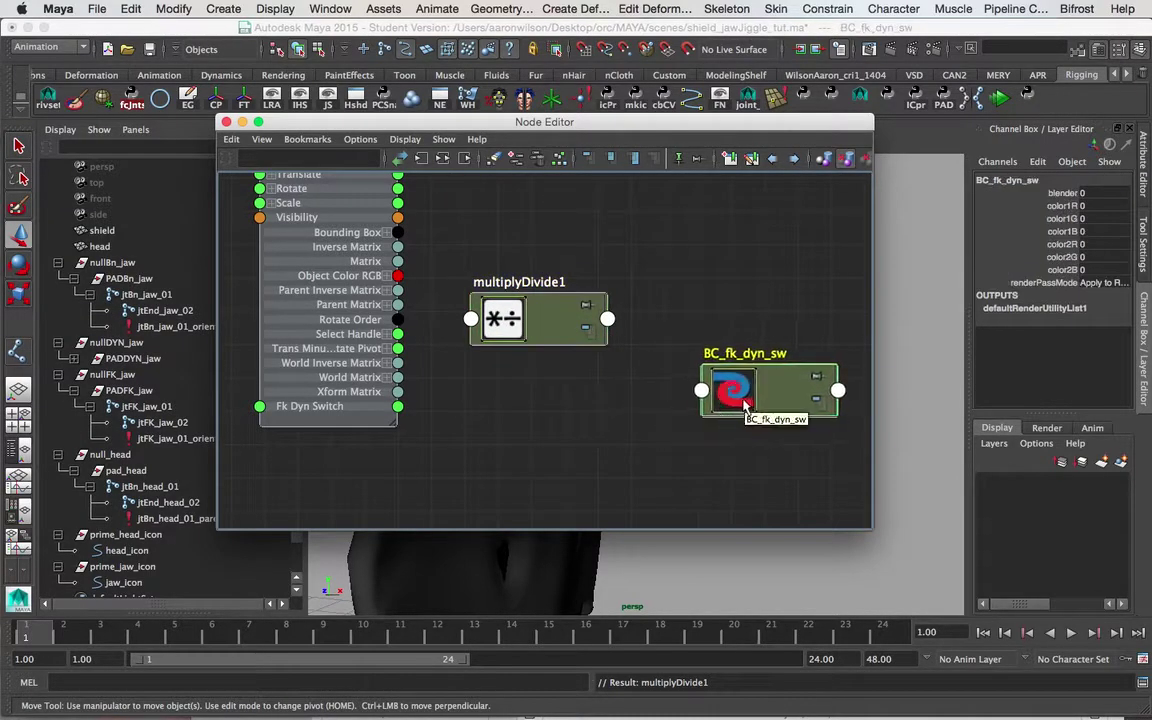
- Rename the multiplyDivide1 node as MD_normalize_sw_val
double_click(524, 283)
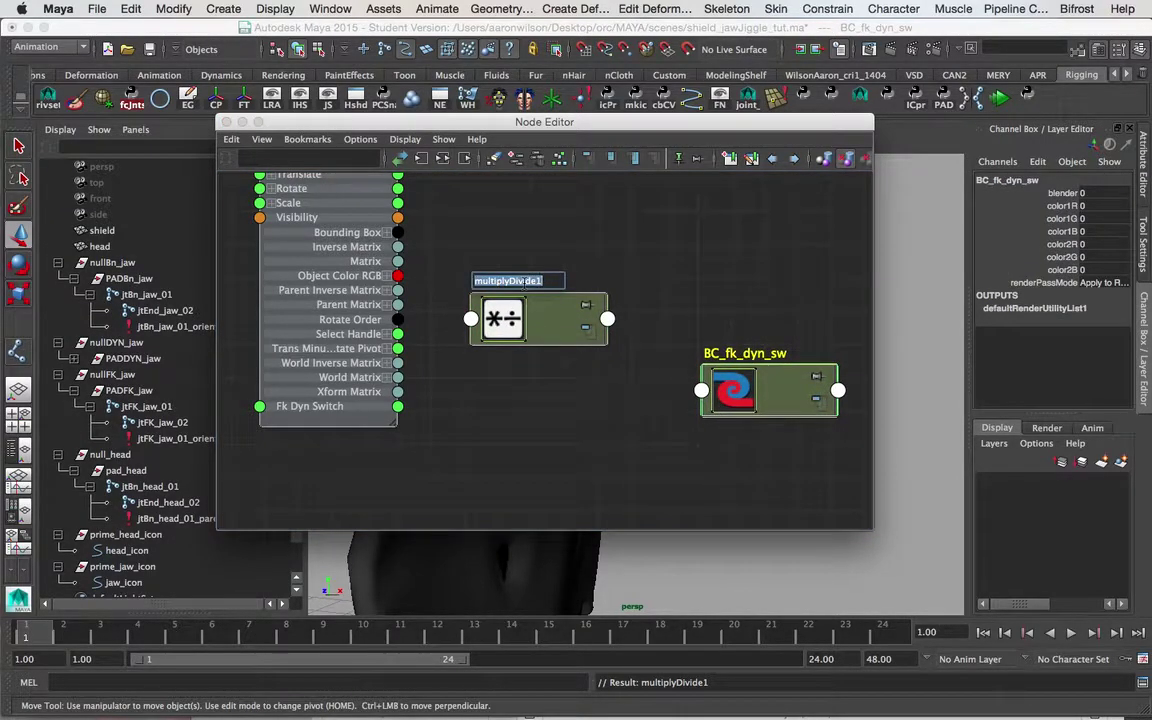
type("MD")
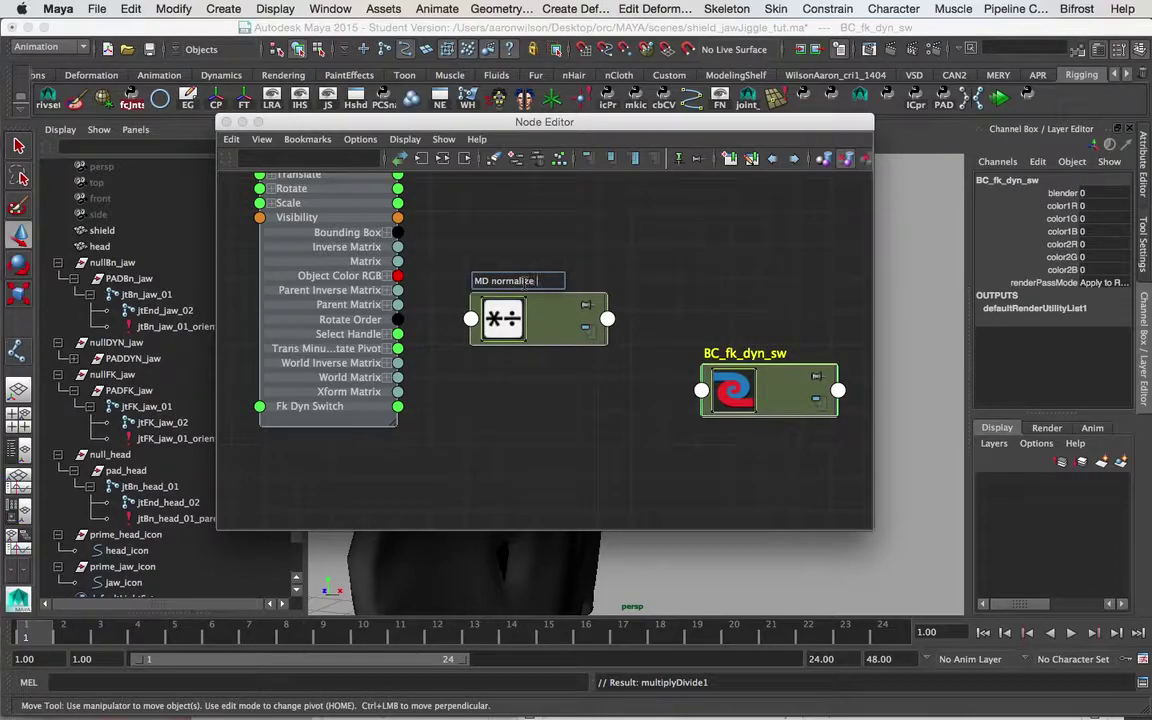
type("normalize sw val")
key("Return")
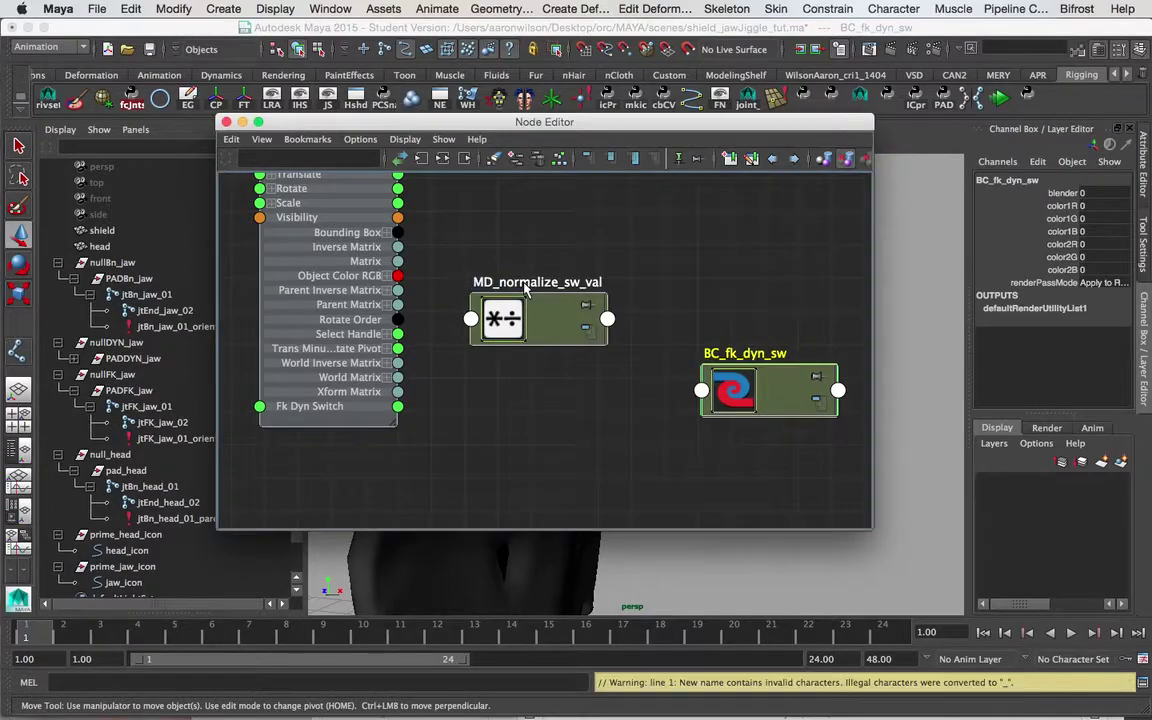
- Connect jaw_icon's Fk Dyn Switch to Input 1X of MD_normalize_sw_val and line the node up with that output
left_click_drag(557, 313, 569, 349)
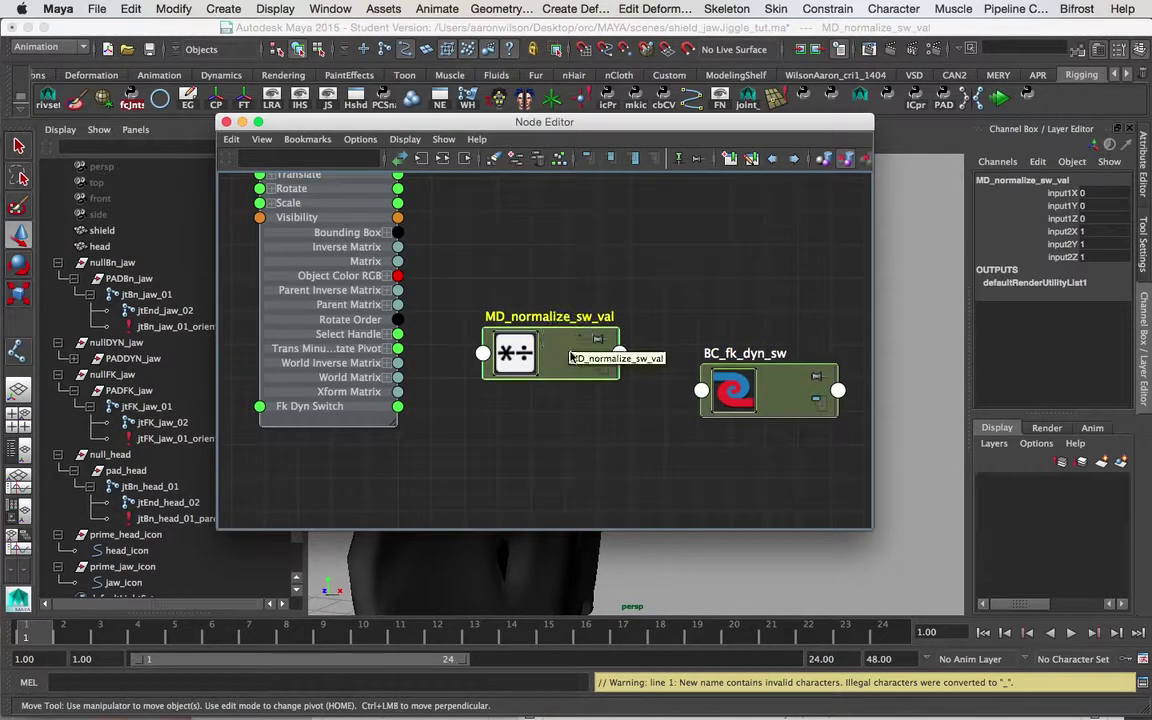
middle_click_drag(618, 373, 600, 365, "alt")
right_click_drag(600, 365, 556, 351, "alt")
middle_click_drag(722, 293, 628, 293, "alt")
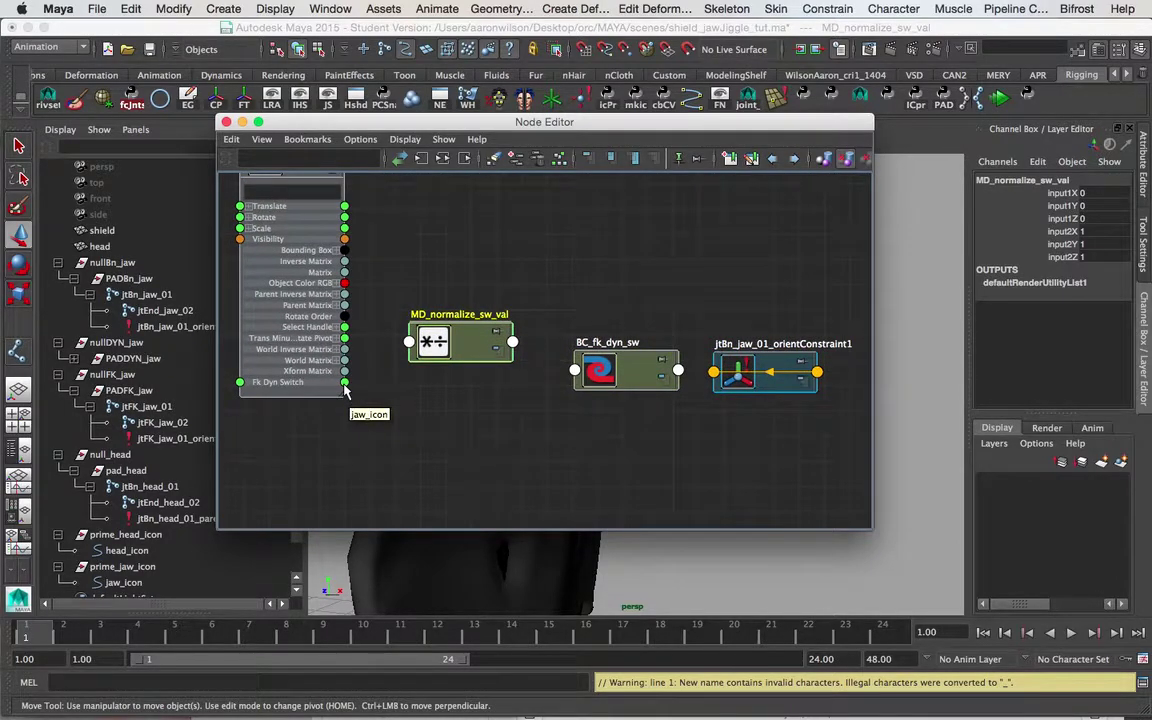
left_click_drag(345, 388, 412, 345)
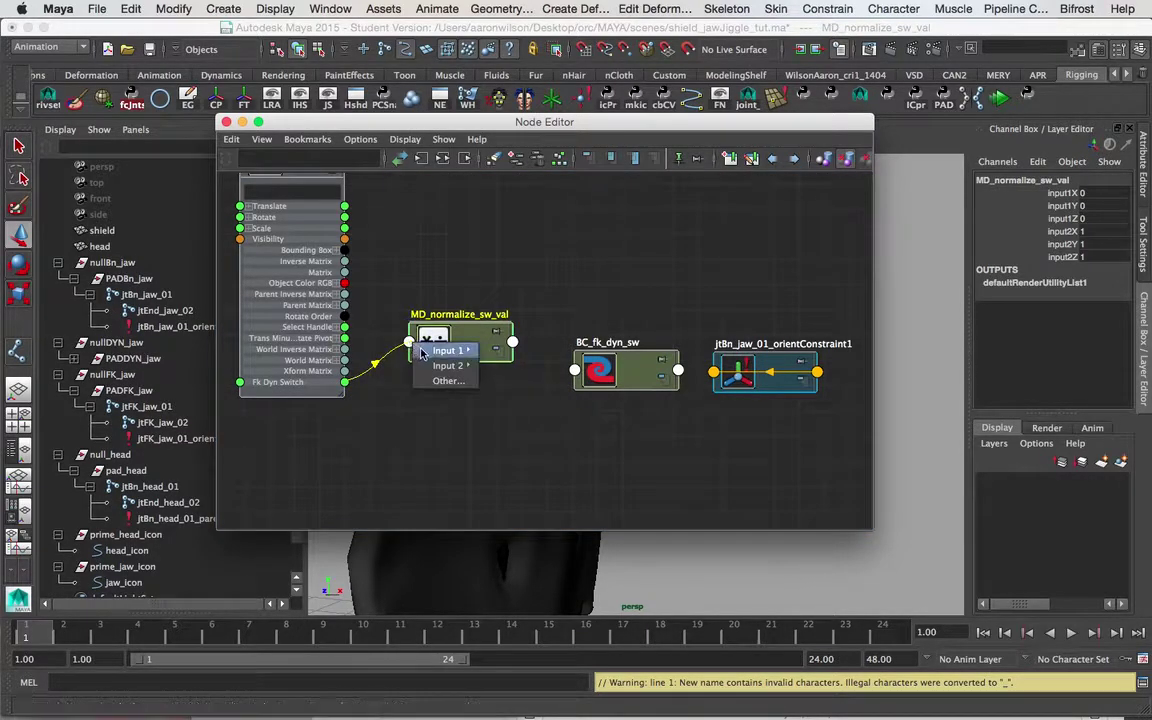
mouse_move(450, 351)
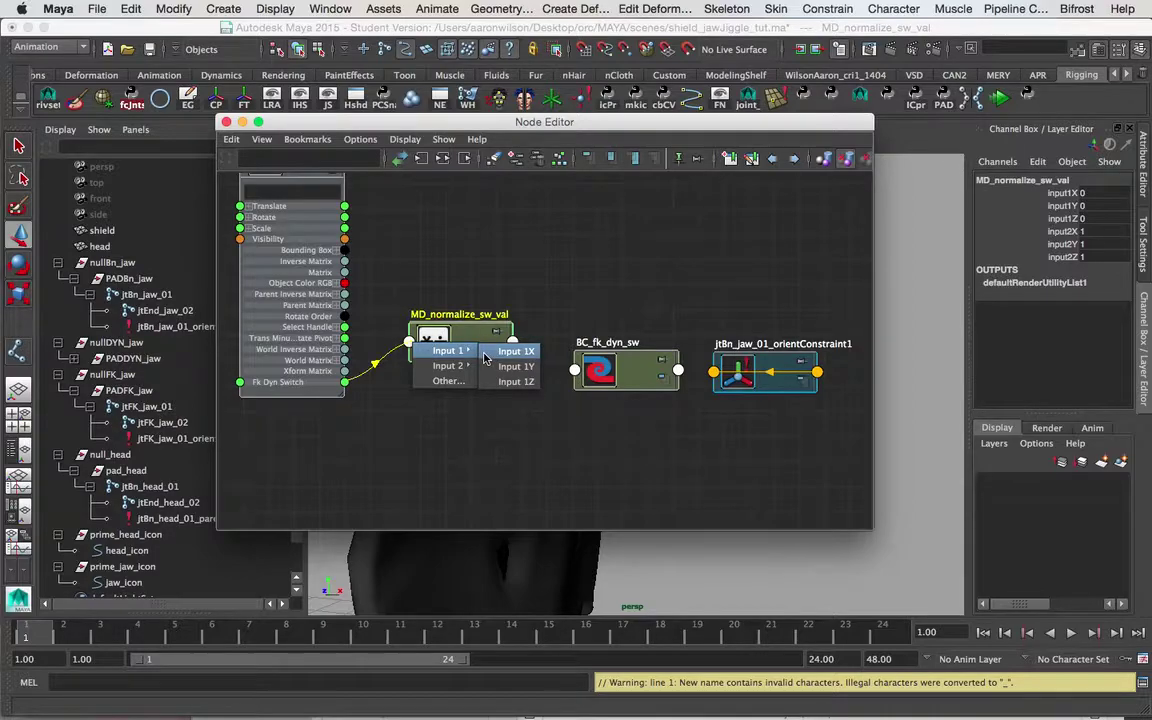
left_click(515, 351)
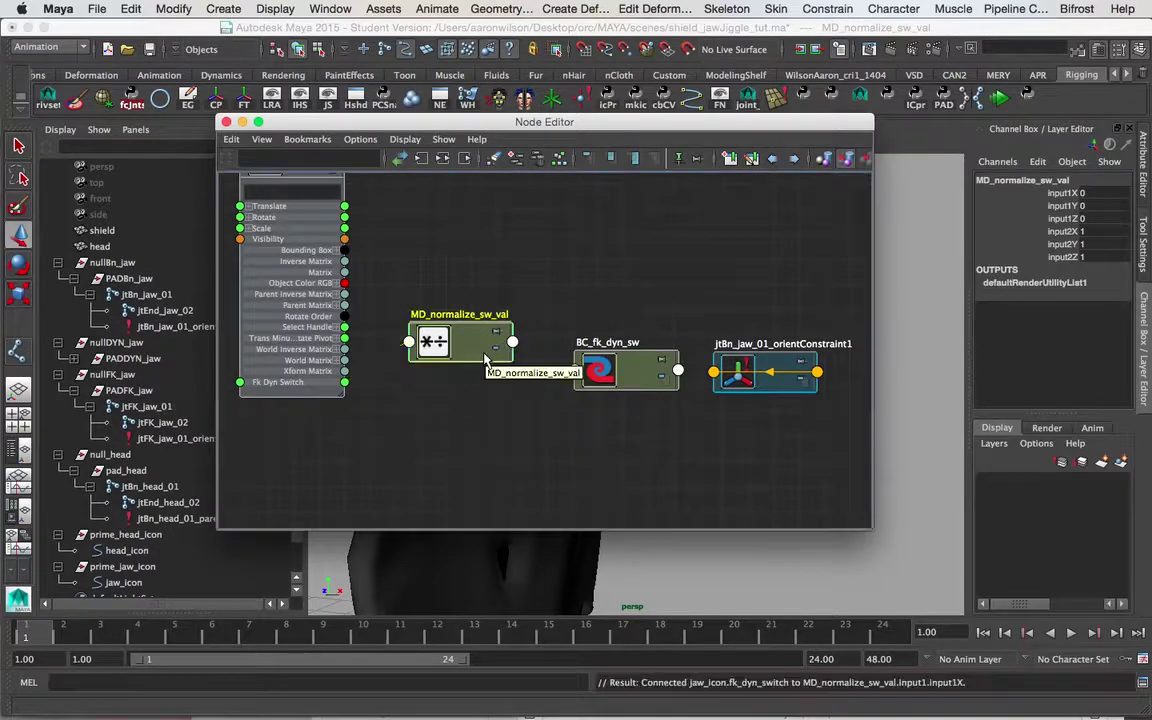
left_click_drag(435, 317, 435, 357)
- Set input2X, input2Y and input2Z of MD_normalize_sw_val to 0
left_click_drag(1104, 231, 1095, 258)
type("0")
key("Return")
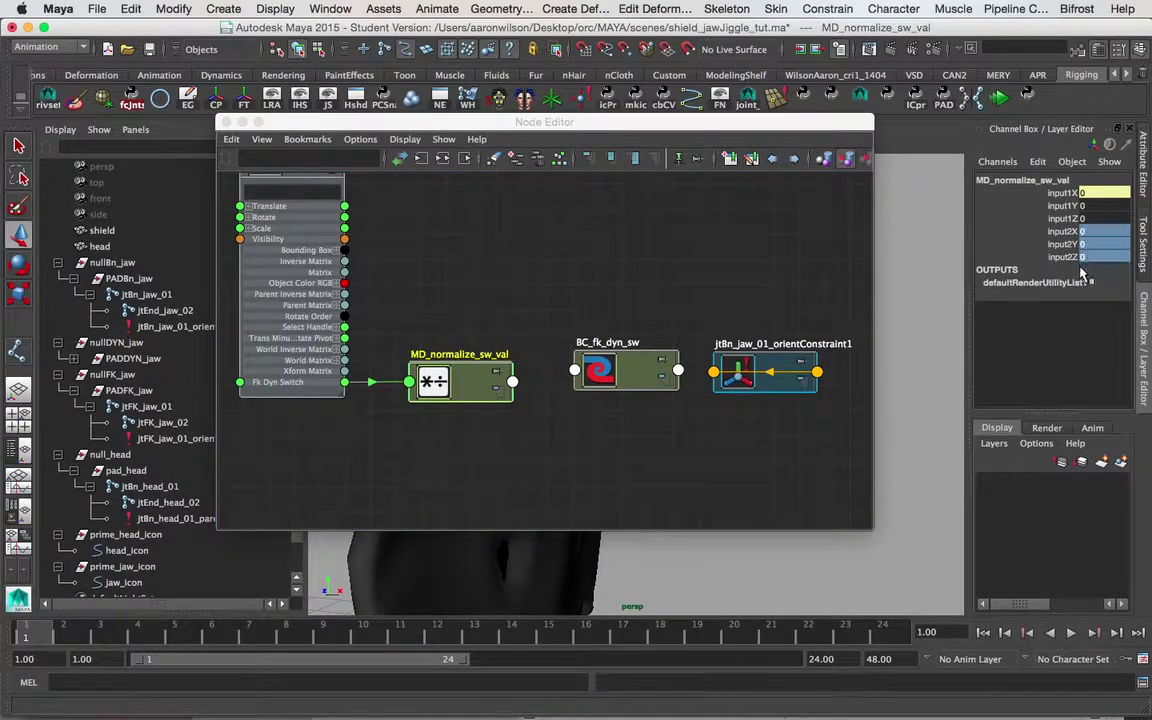
- Open MD_normalize_sw_val in the Attribute Editor, move the Node Editor clear of it, and choose Multiply as the operation
left_click(451, 379)
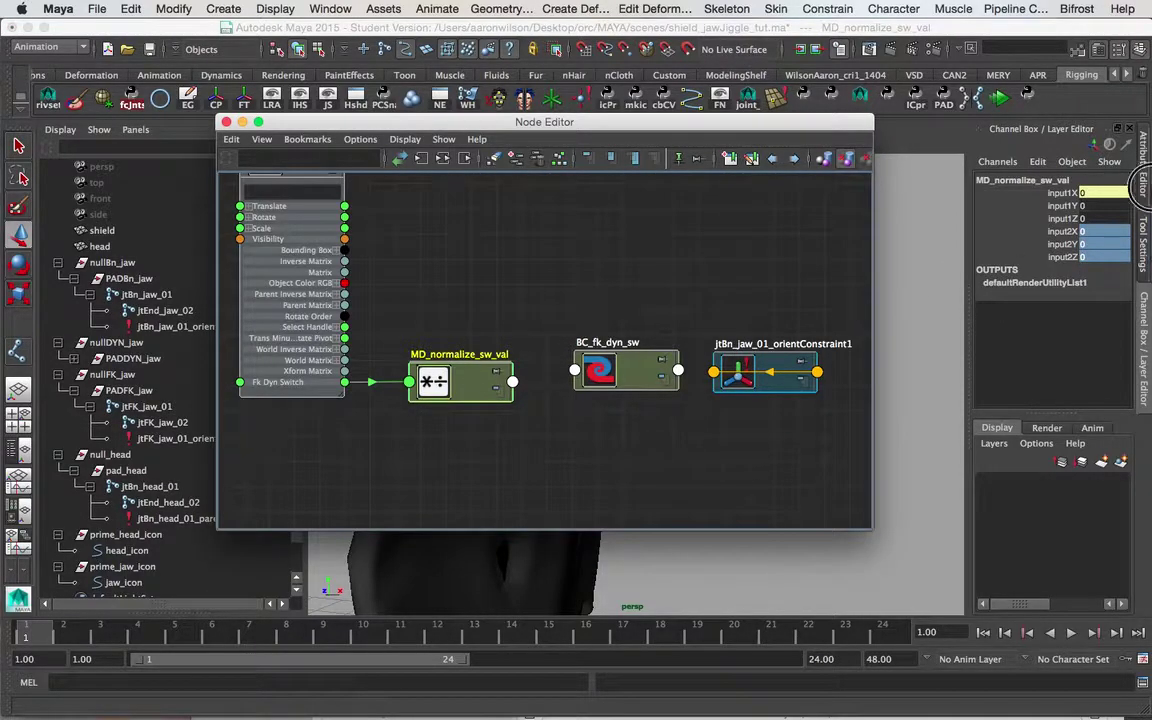
left_click(1145, 165)
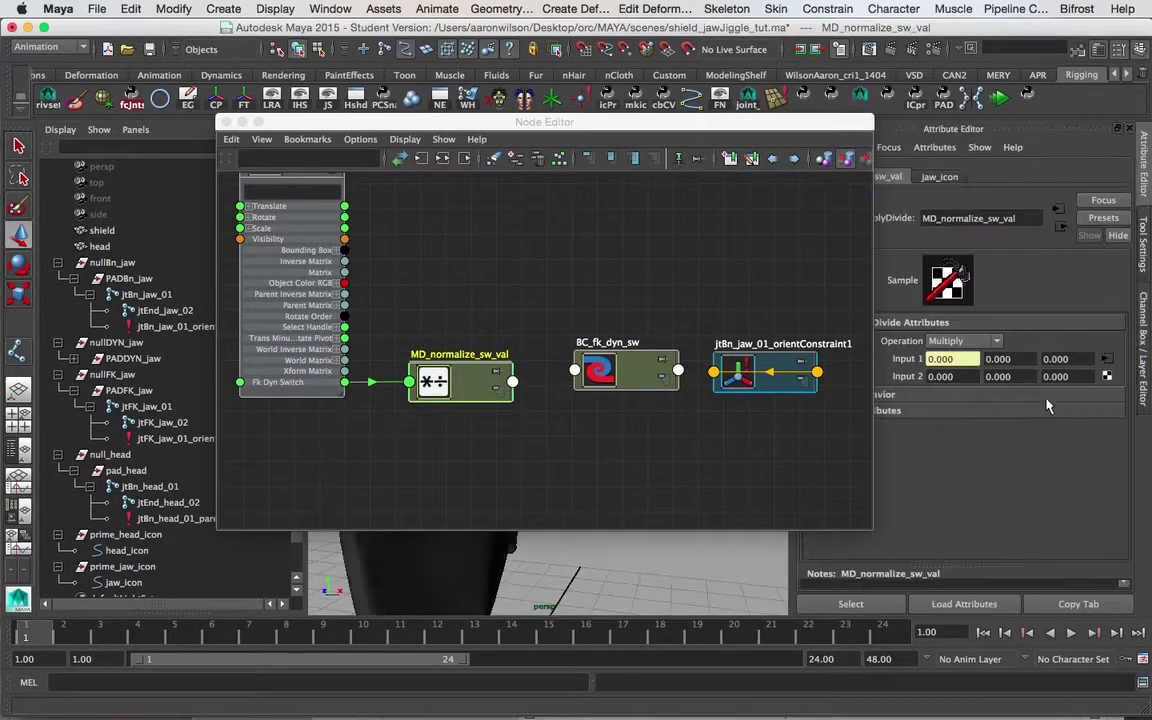
left_click_drag(736, 124, 629, 107)
left_click(958, 341)
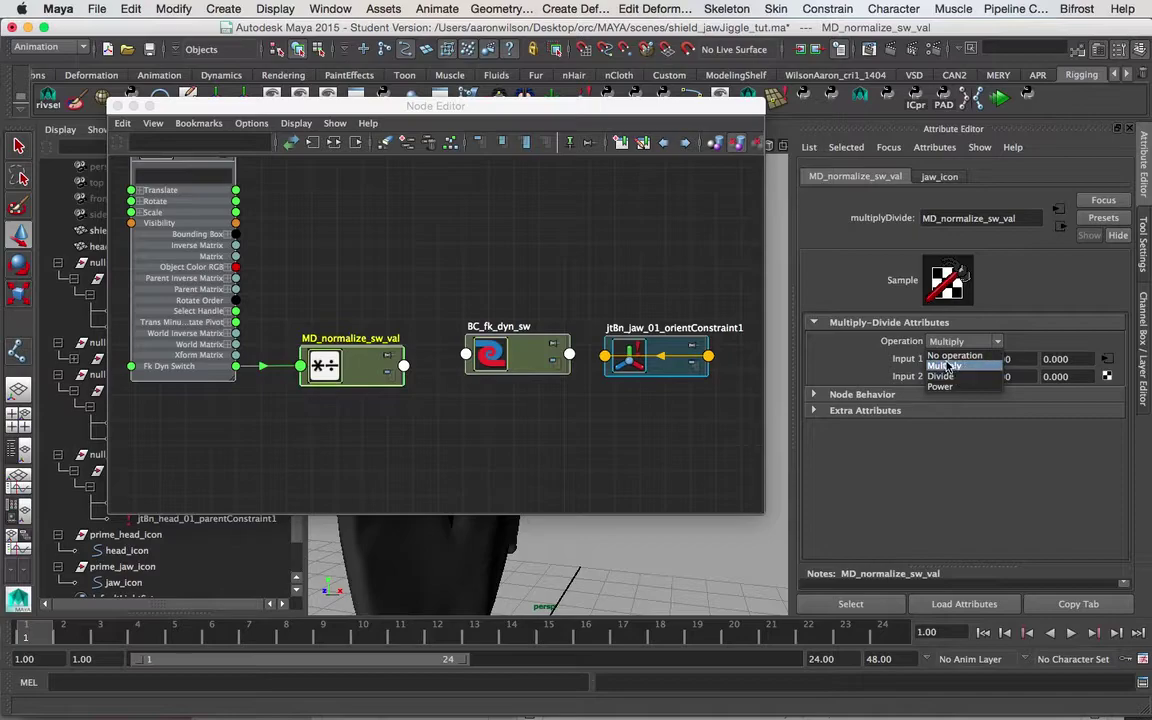
left_click(944, 366)
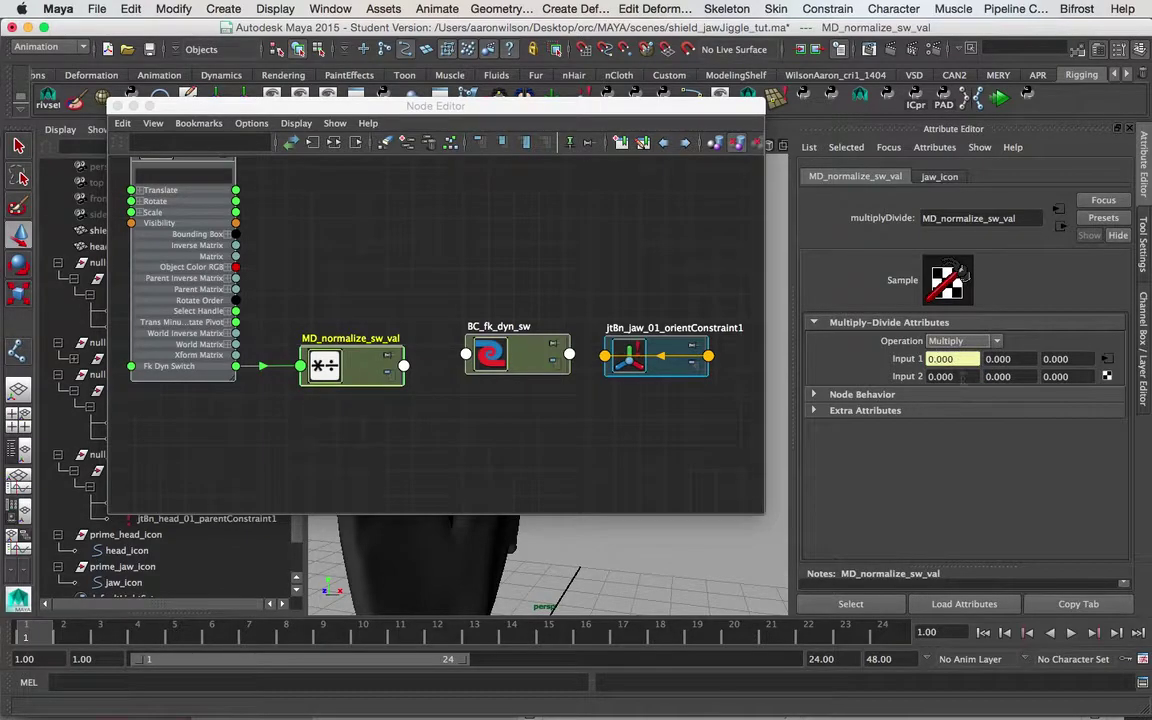
left_click_drag(352, 370, 352, 361)
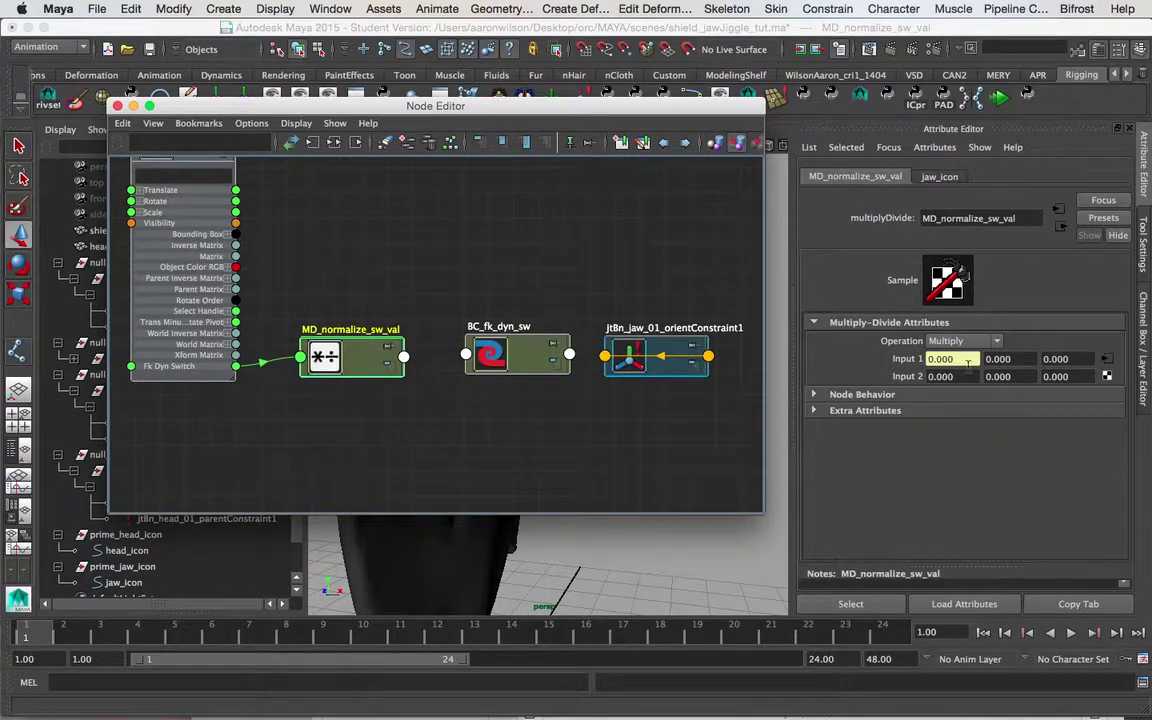
- Set the X value of MD_normalize_sw_val's Input 2 to 0.1 and return to the Channel Box
left_click(940, 376)
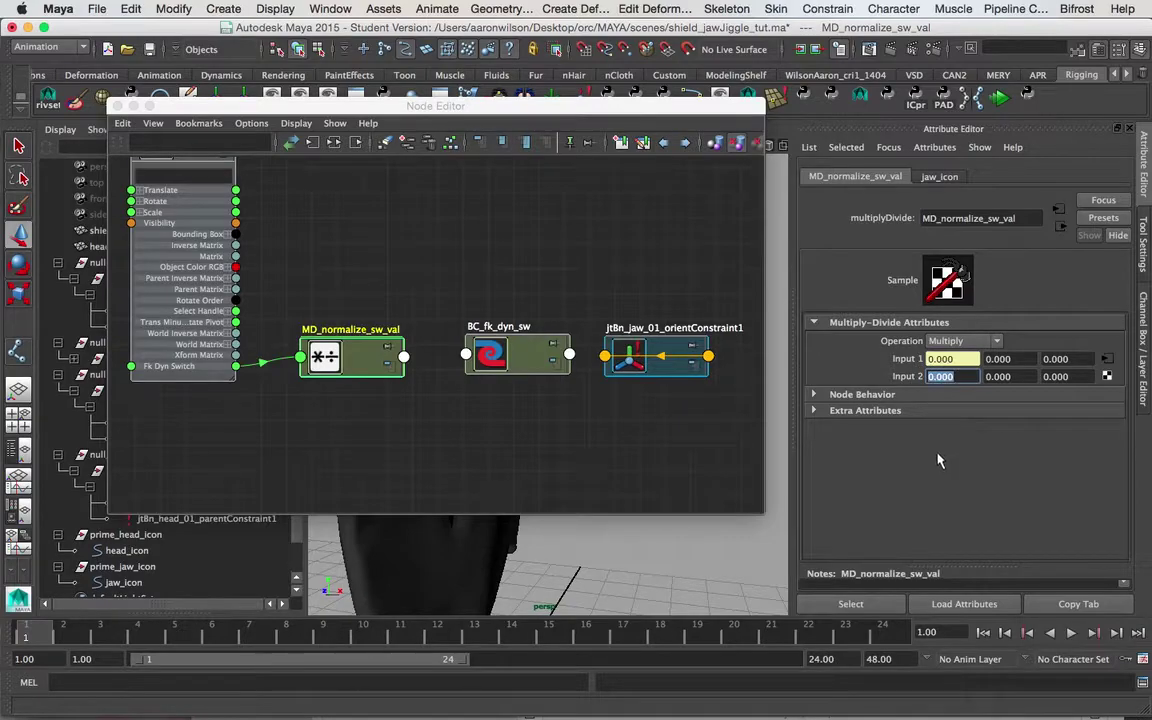
type("0.1")
key("Return")
key("w")
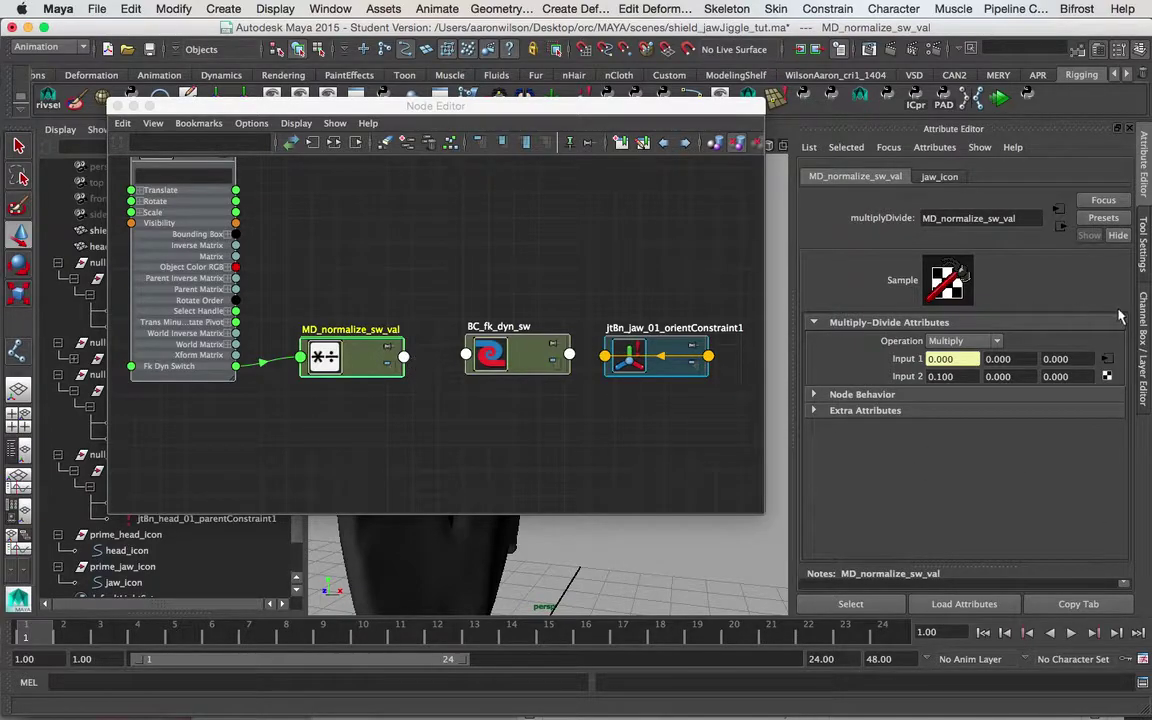
key("ctrl+a")
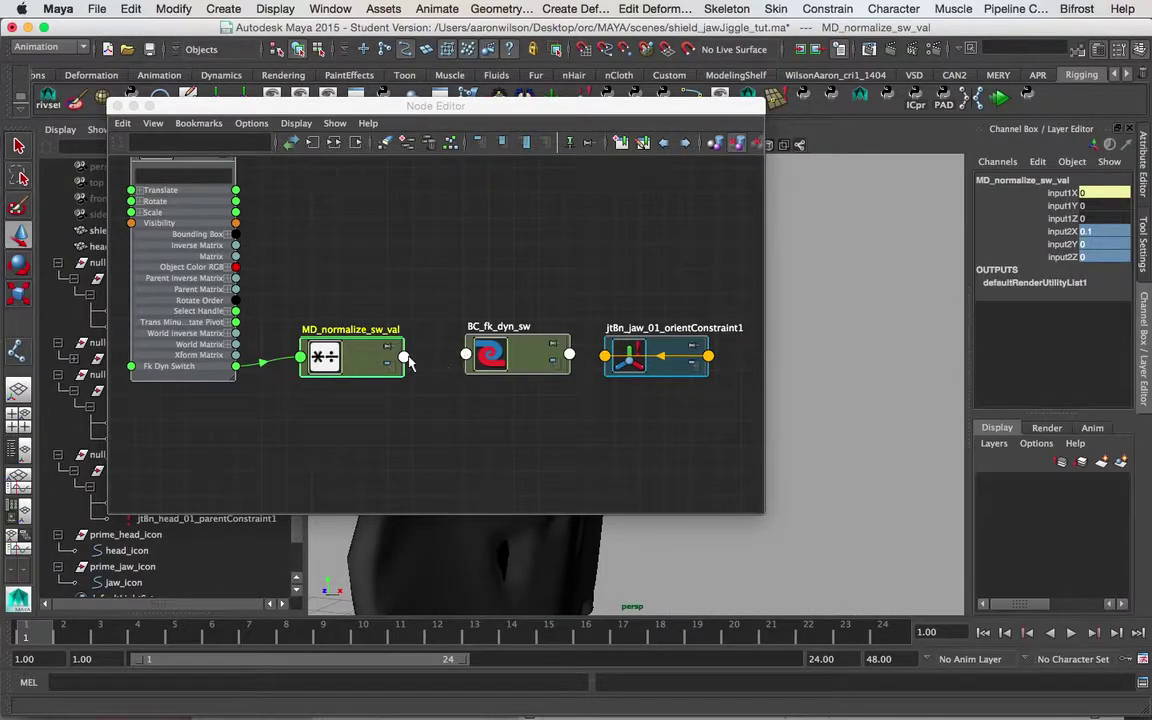
- Connect Output X of MD_normalize_sw_val to the Blender input of BC_fk_dyn_sw
left_click(407, 357)
mouse_move(463, 418)
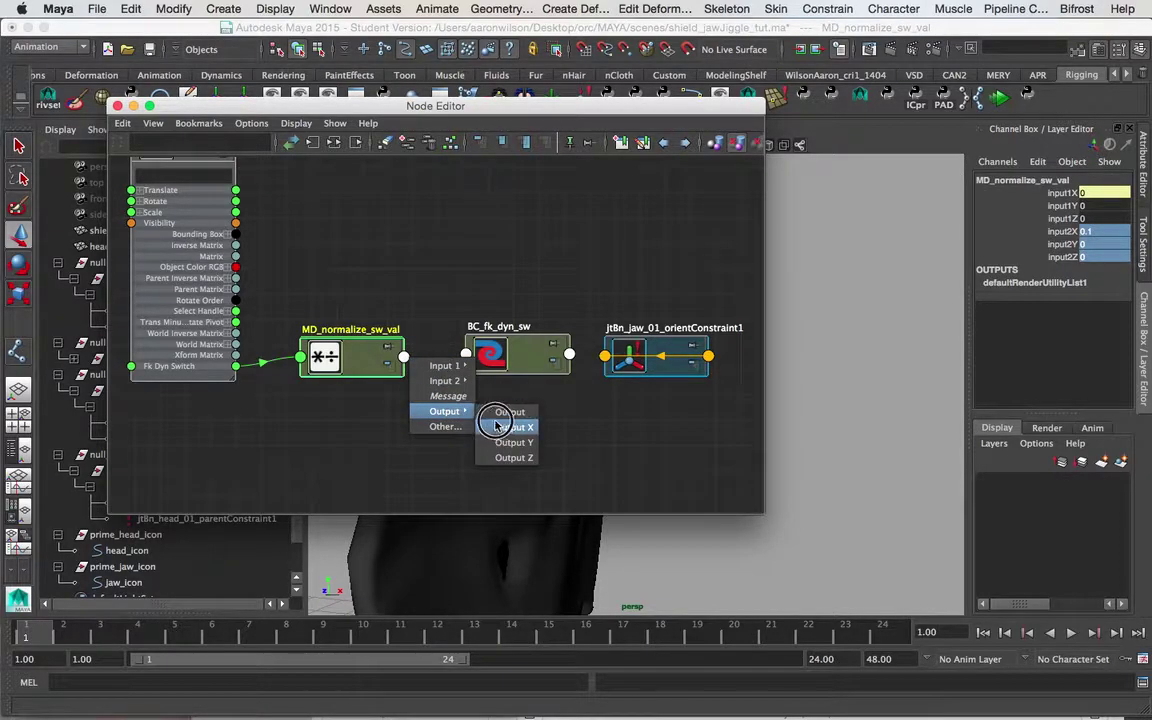
left_click(505, 430)
left_click(466, 355)
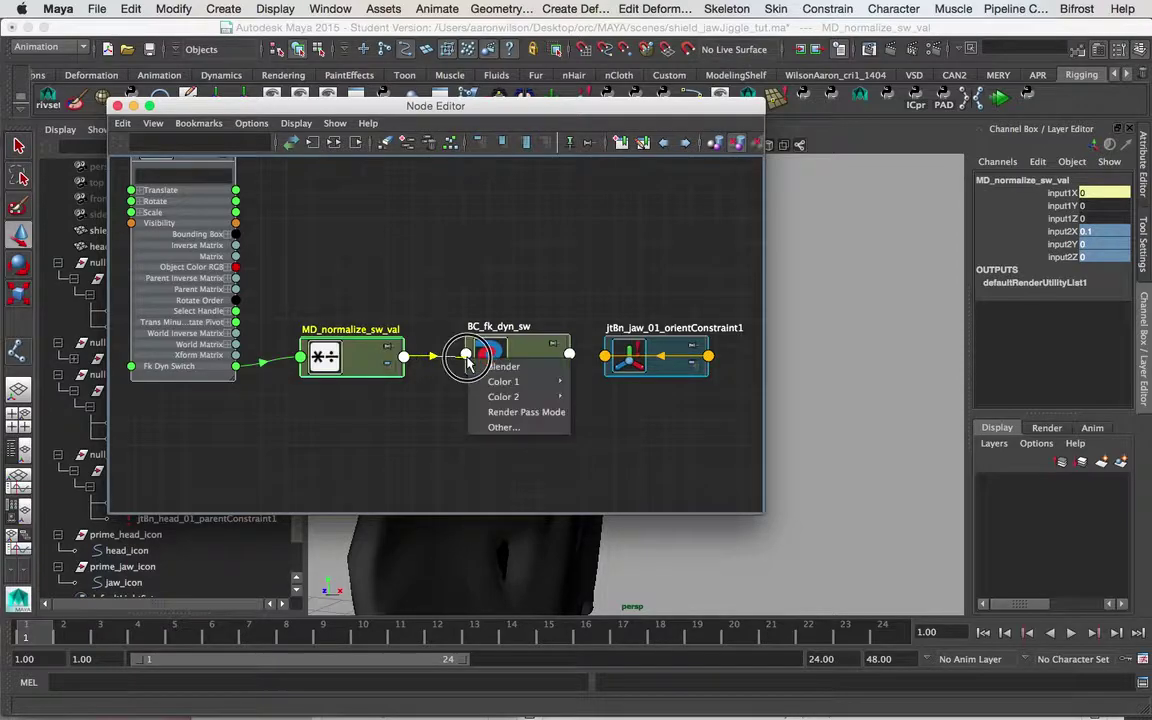
left_click(500, 366)
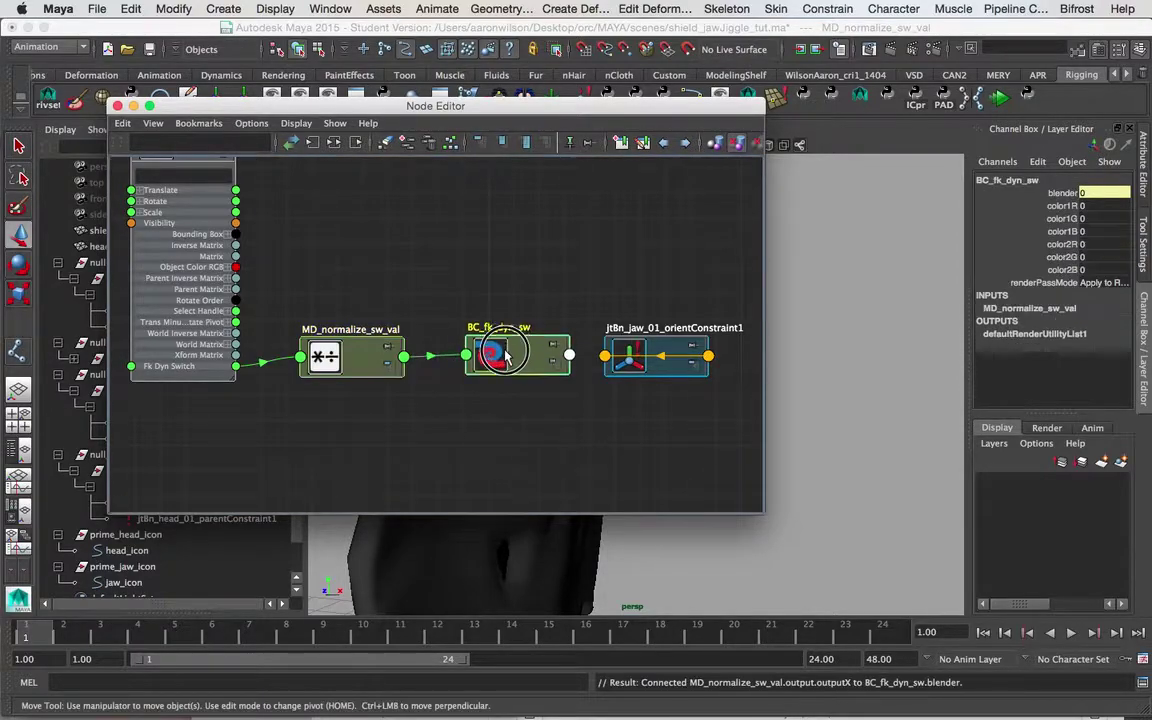
- Raise jaw_icon's fk_dyn_switch to 6 to check the blender response on BC_fk_dyn_sw, and return the switch to 0
left_click_drag(400, 107, 470, 113)
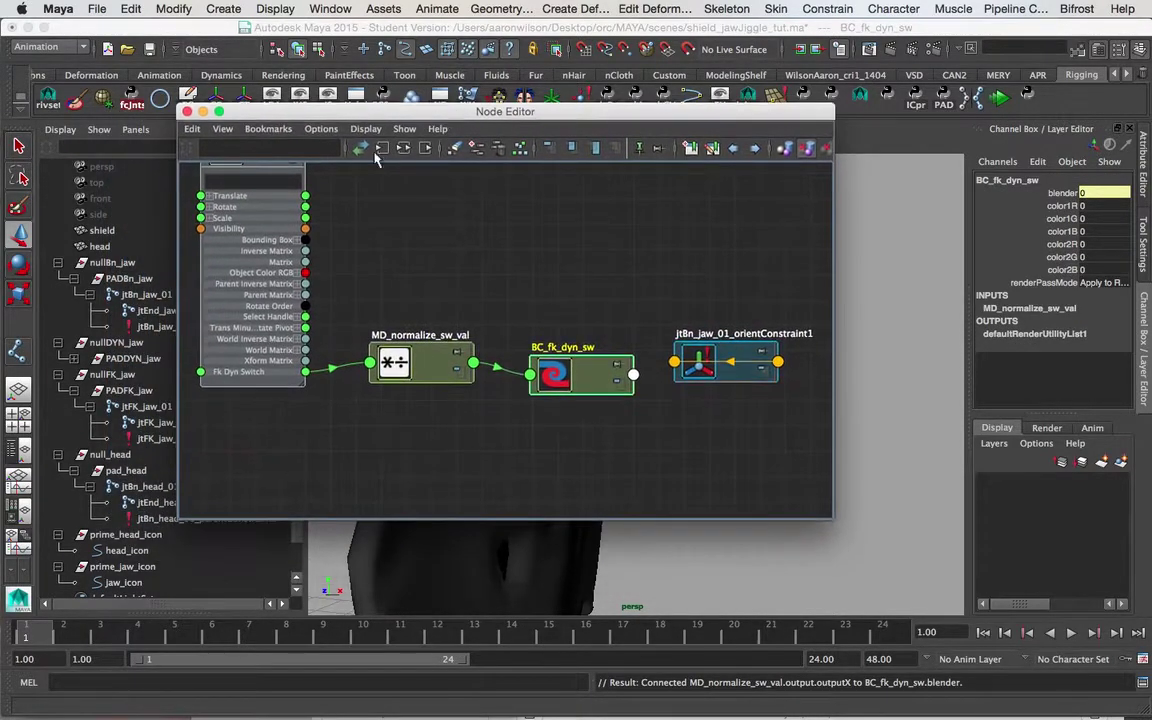
left_click_drag(360, 116, 1, 64)
left_click(663, 325)
left_click(663, 325)
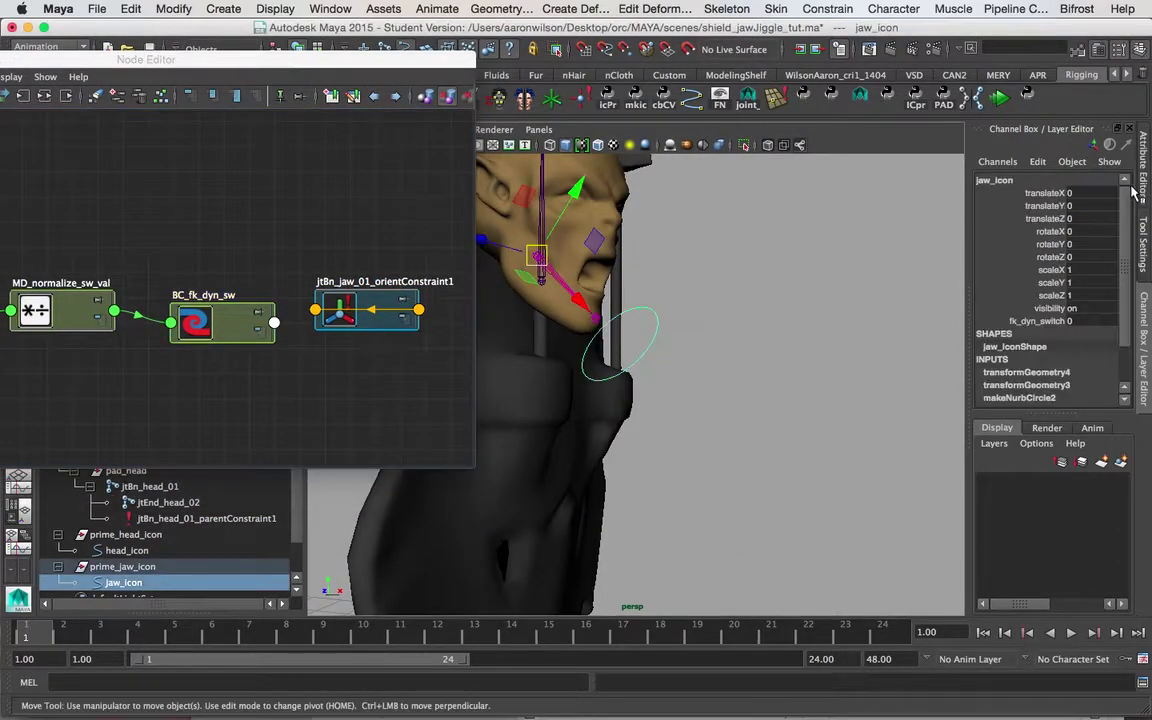
left_click(1038, 321)
middle_click_drag(720, 300, 784, 306)
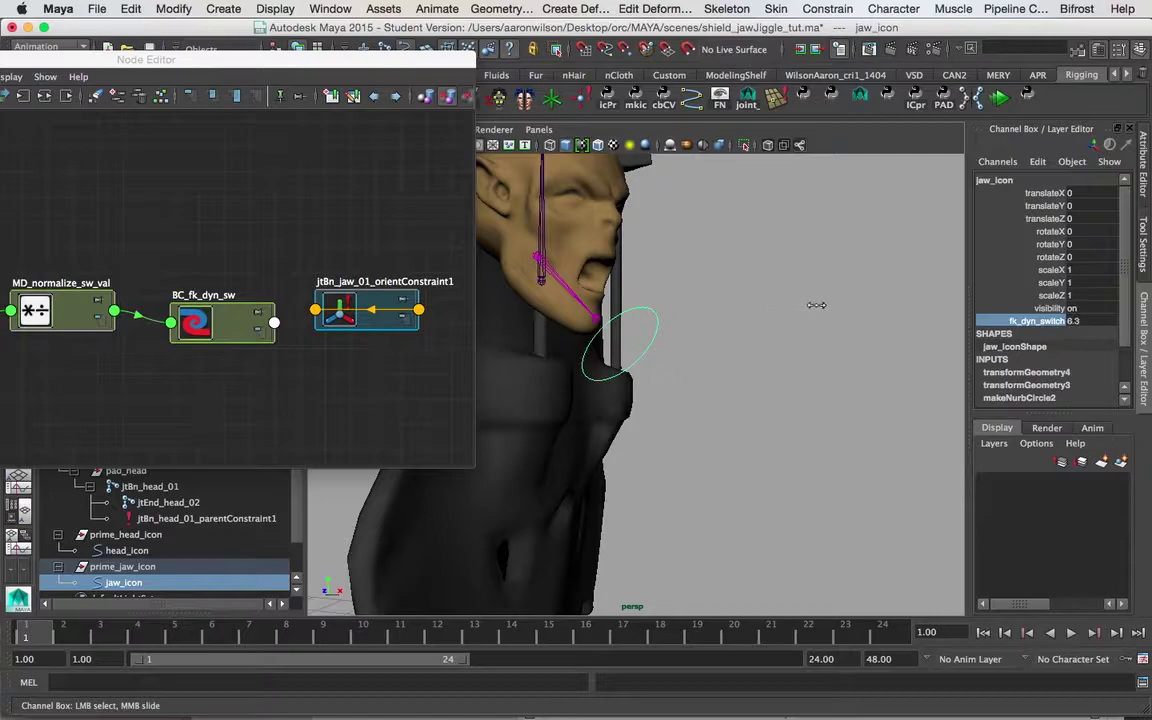
left_click(240, 325)
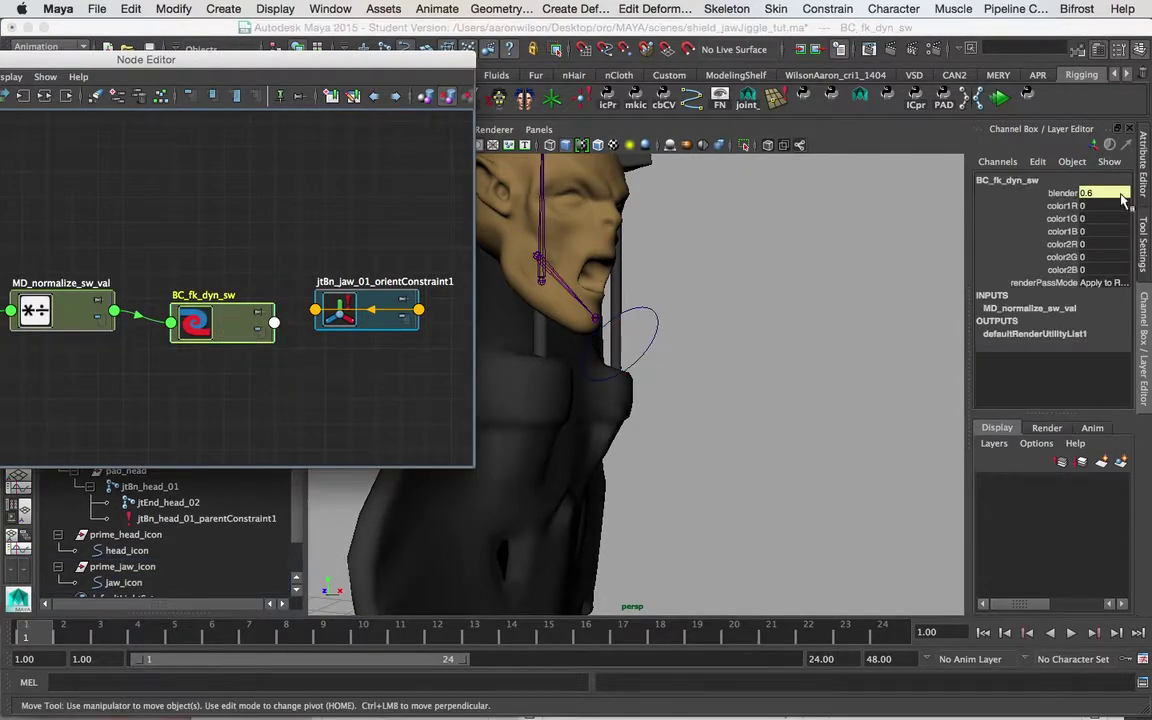
left_click(661, 315)
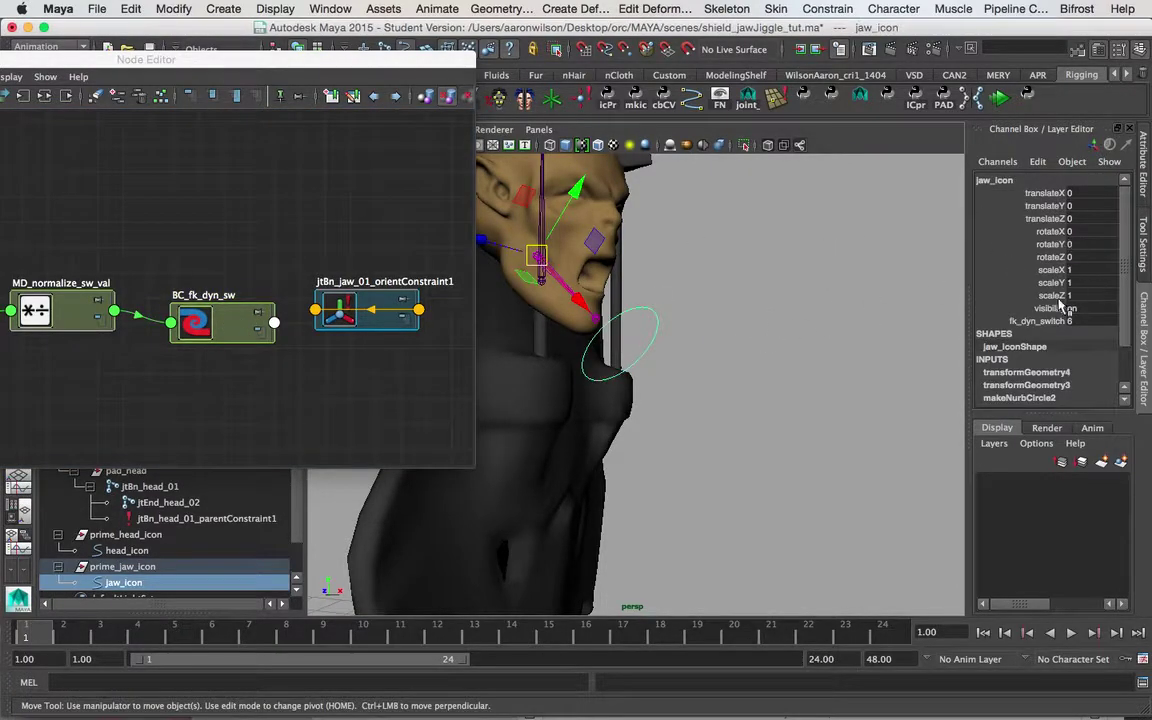
left_click(1030, 321)
- Bring the Node Editor back into view and space out MD_normalize_sw_val, BC_fk_dyn_sw and jtBn_jaw_01_orientConstraint1 in order
left_click_drag(268, 59, 636, 79)
left_click_drag(379, 256, 621, 453)
left_click_drag(587, 346, 582, 233)
left_click(594, 364)
left_click_drag(747, 341, 719, 423)
middle_click_drag(701, 280, 587, 269, "alt")
left_click_drag(476, 220, 472, 298)
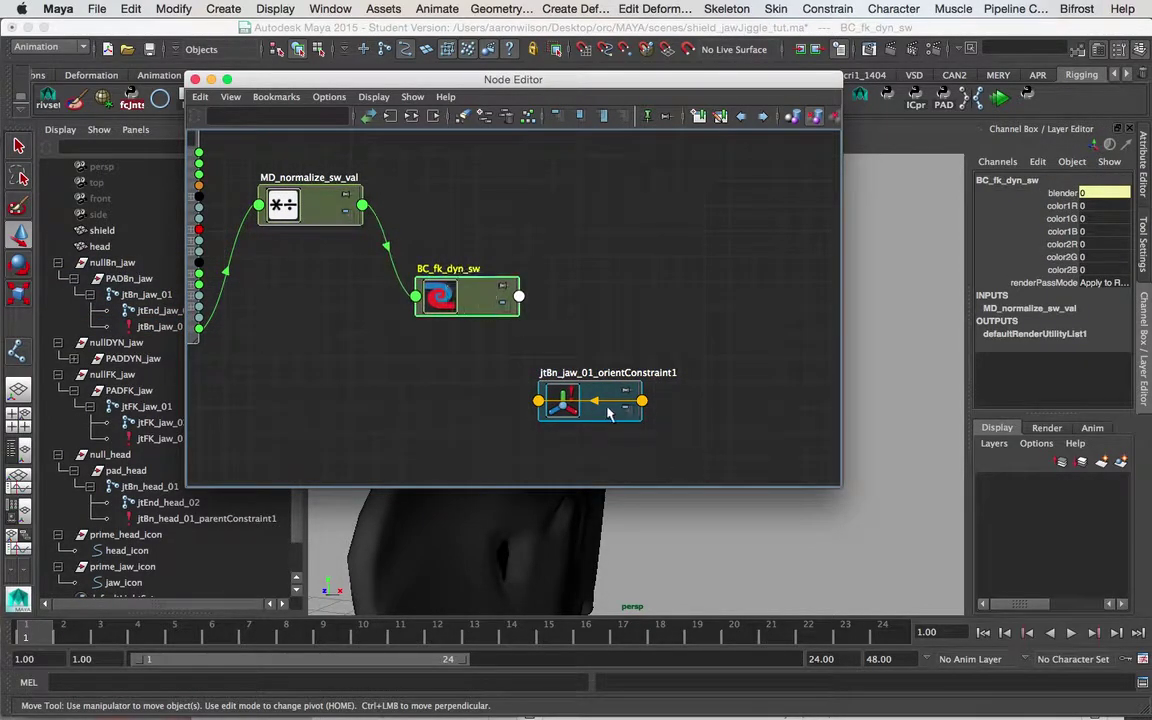
left_click_drag(605, 410, 712, 318)
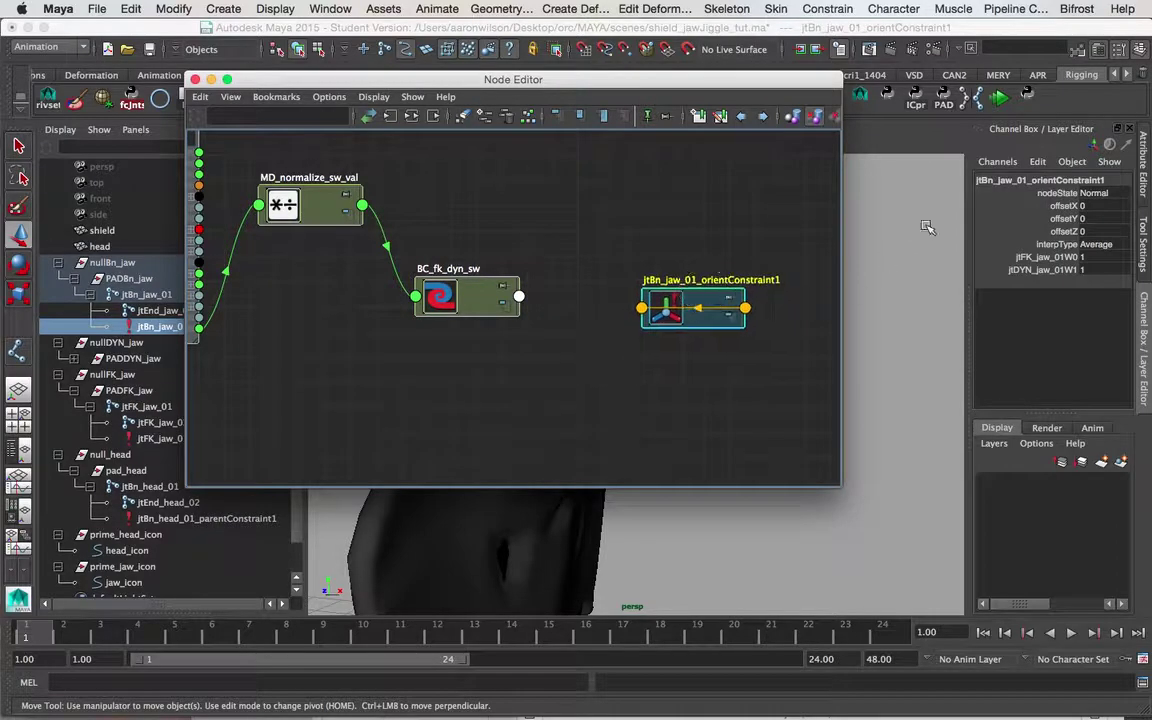
- Examine jaw_icon's switch, the FK and DYN weights of jtBn_jaw_01_orientConstraint1, and the color attributes of BC_fk_dyn_sw
left_click_drag(639, 86, 913, 443)
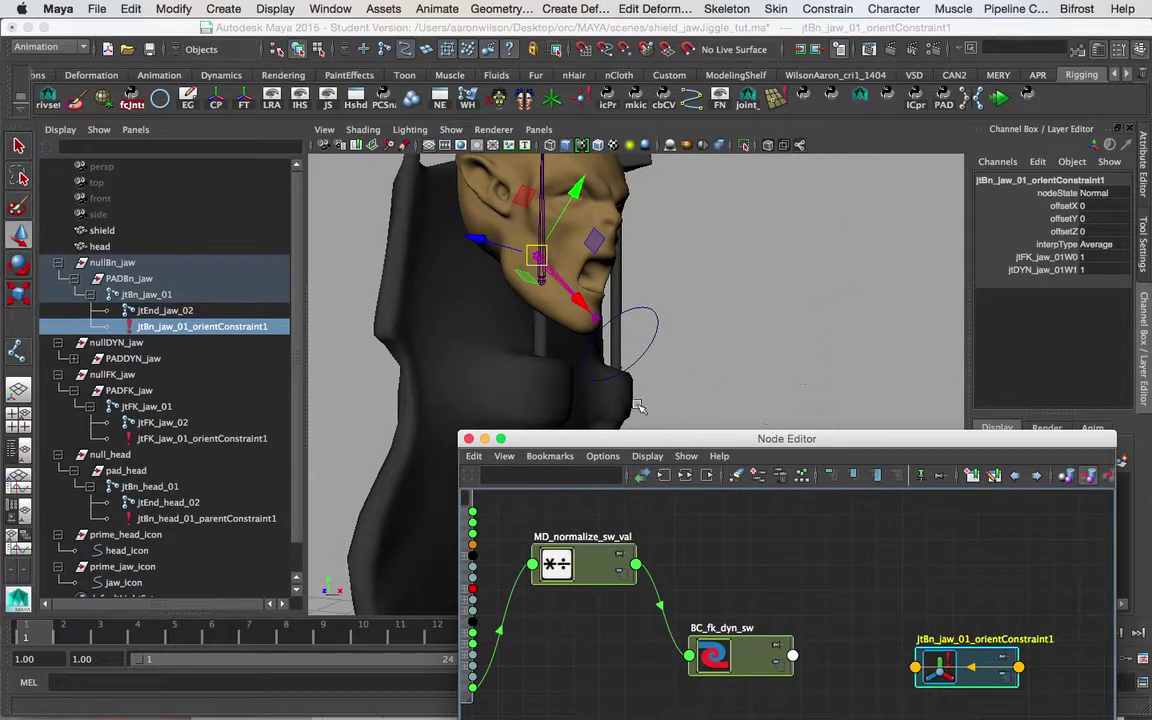
left_click_drag(755, 438, 745, 424)
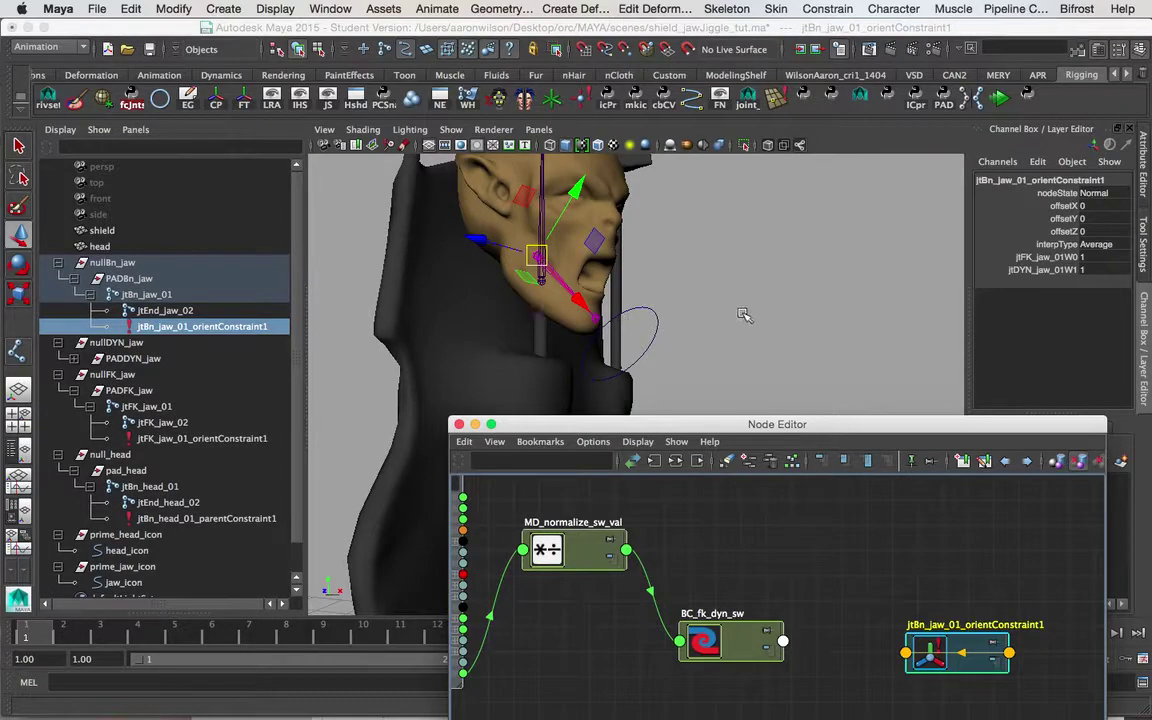
left_click(657, 323)
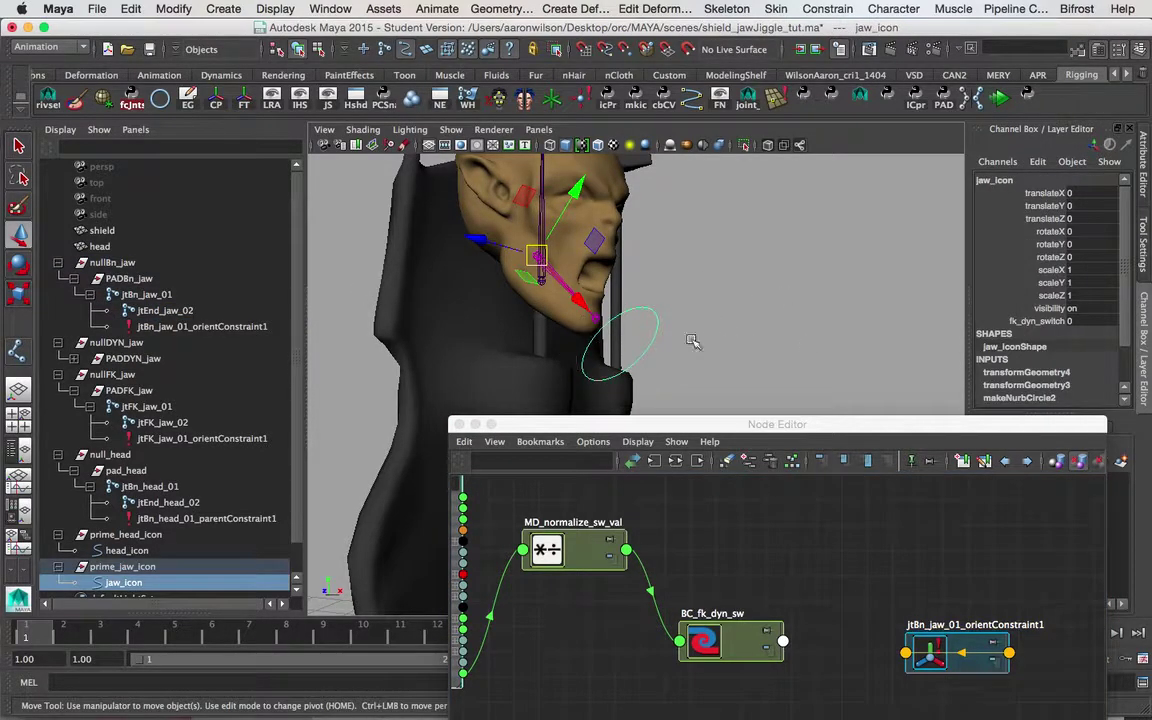
left_click_drag(746, 434, 563, 260)
left_click(765, 485)
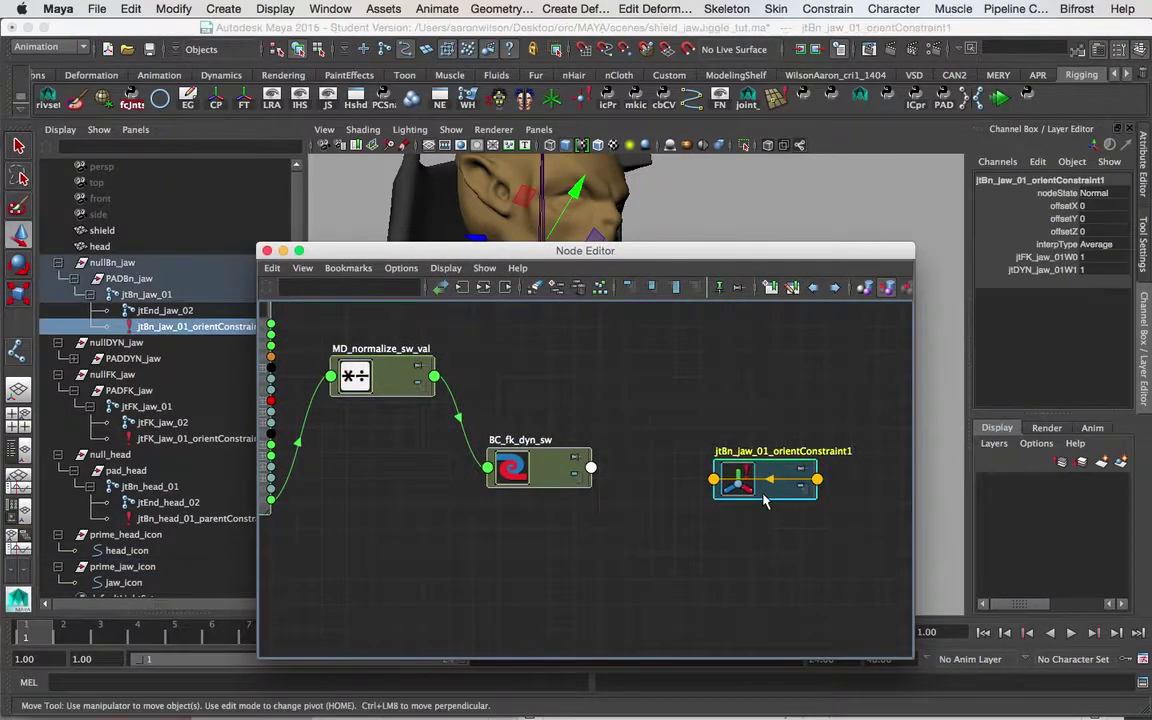
left_click_drag(826, 257, 823, 131)
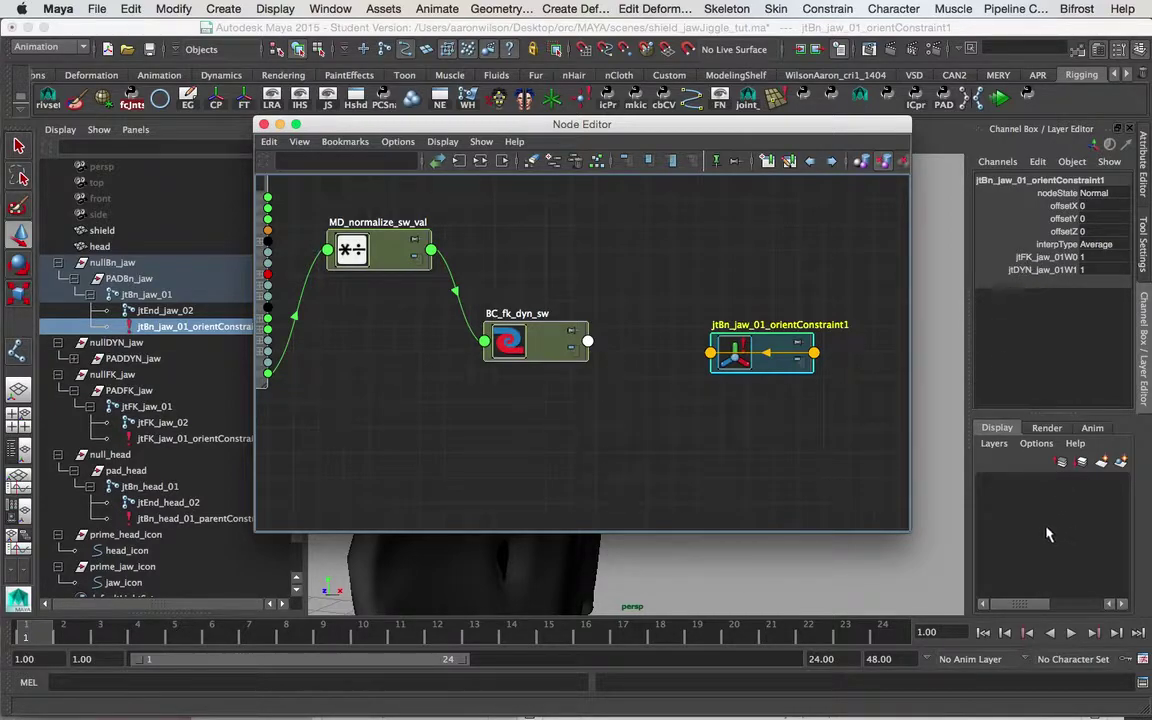
left_click_drag(529, 335, 555, 339)
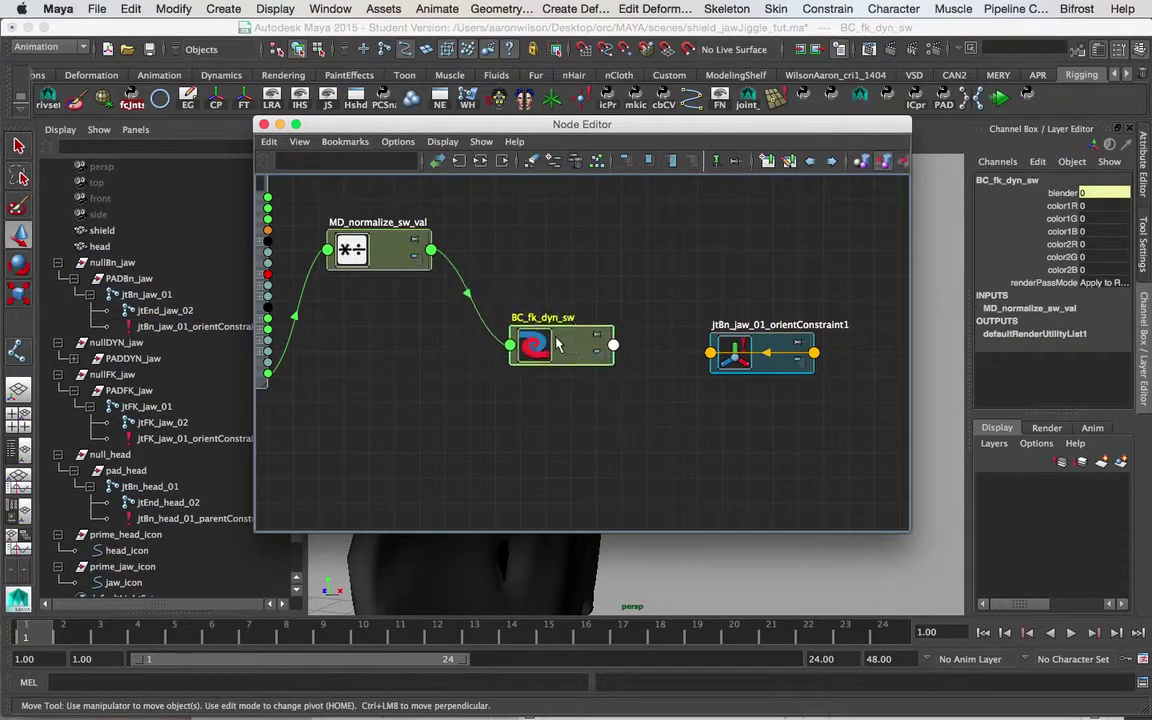
left_click(772, 367)
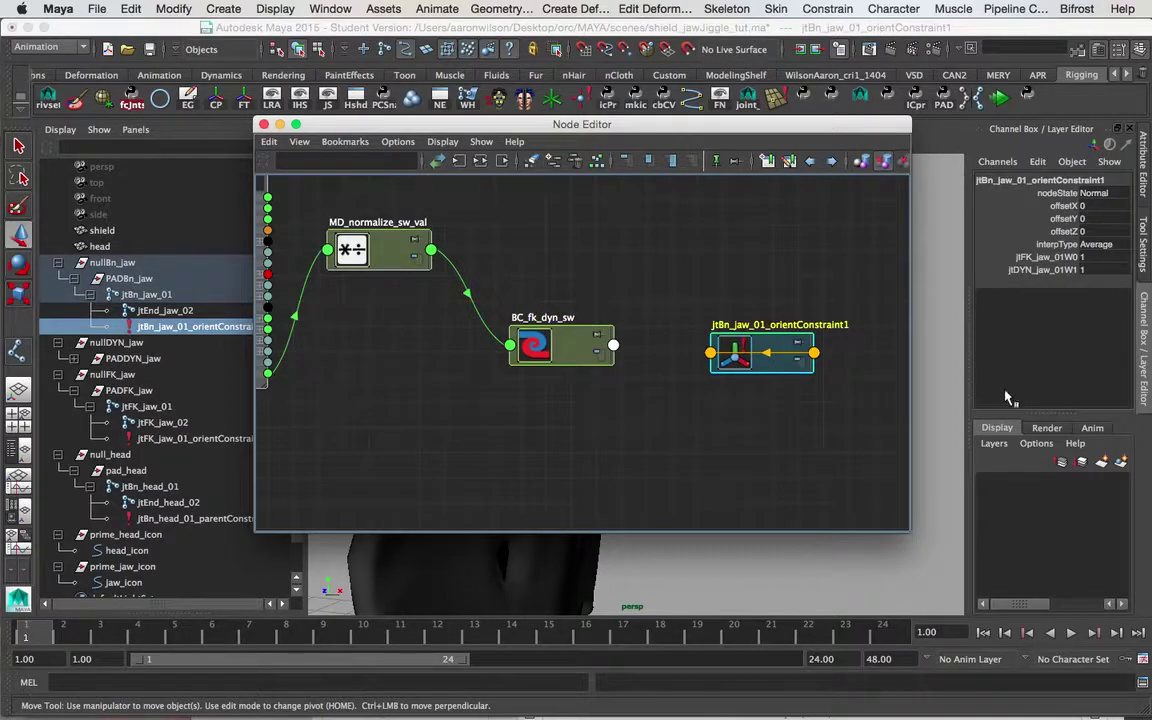
left_click(556, 352)
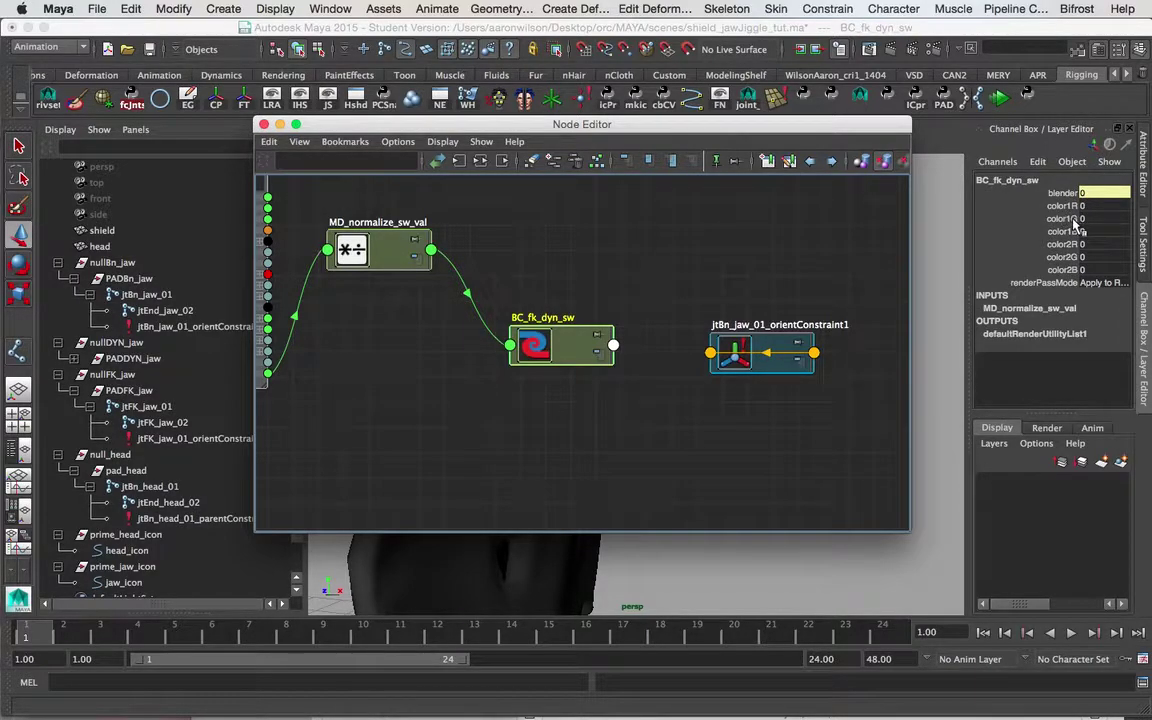
- Set both color2R and color1G of BC_fk_dyn_sw to 1
left_click_drag(1075, 244, 1092, 270)
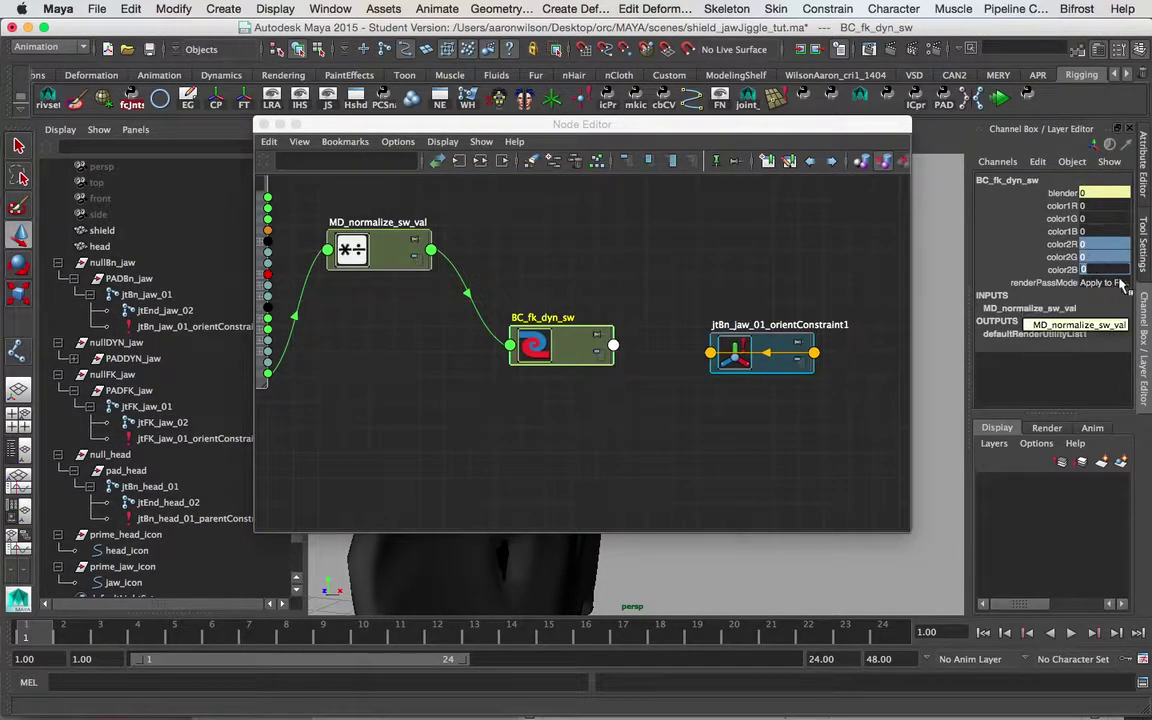
left_click(1083, 246)
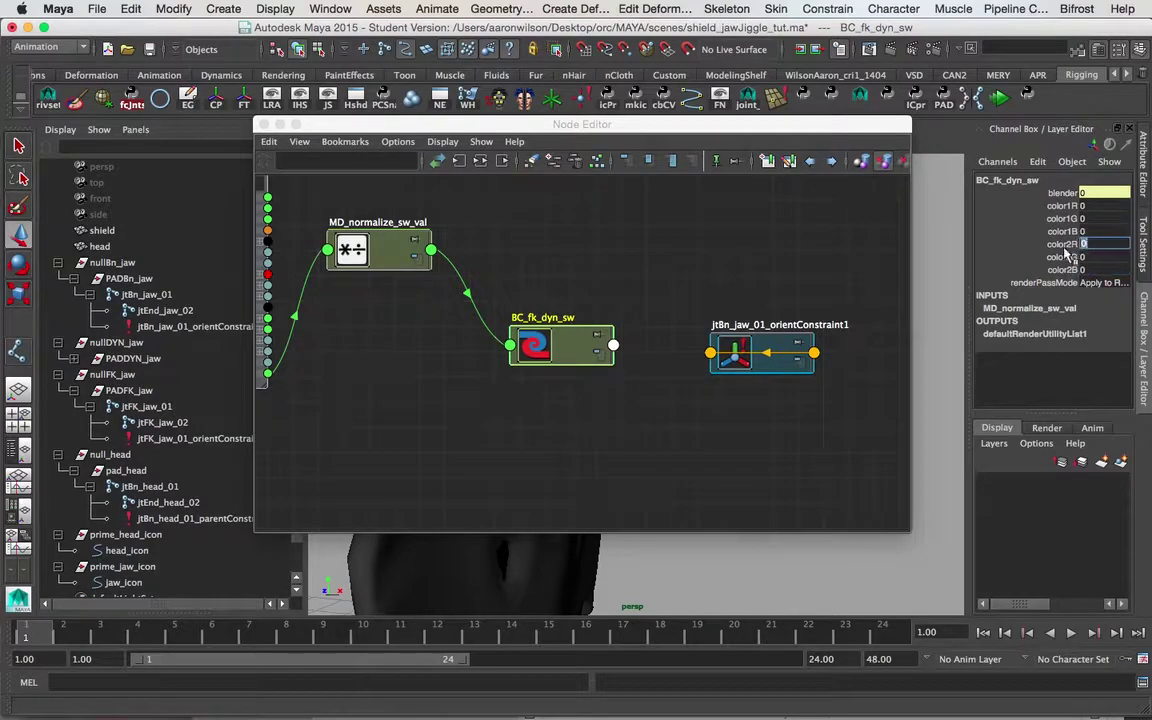
type("1")
key("Return")
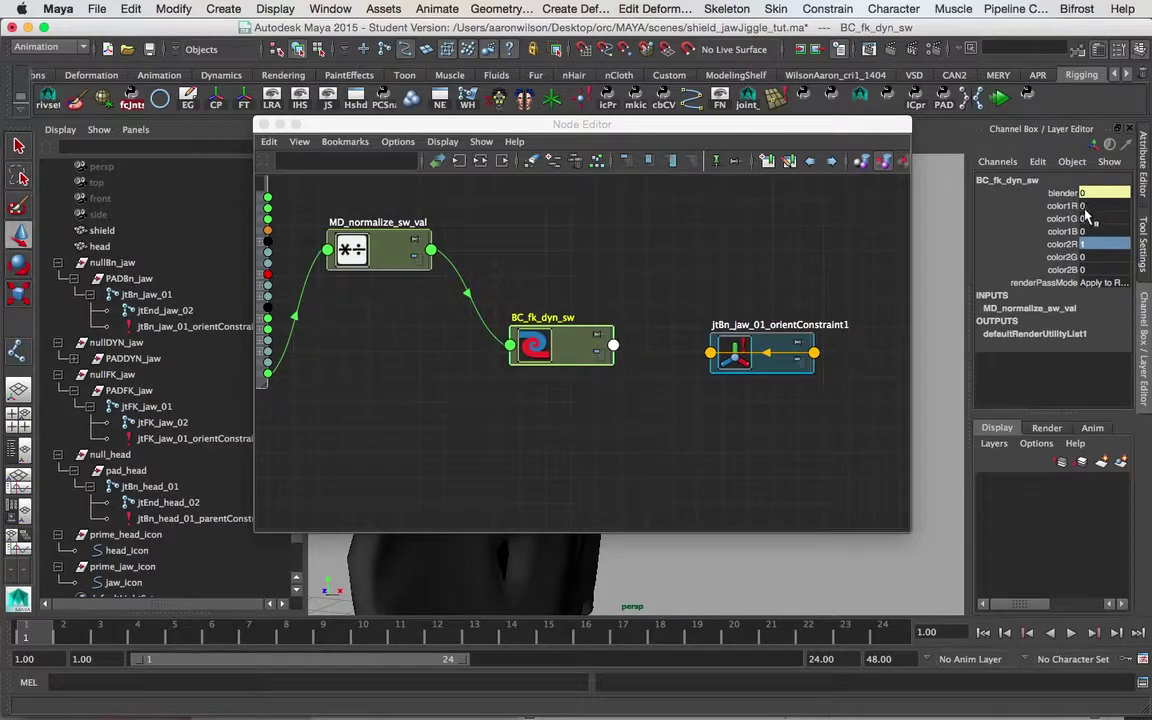
type("1")
key("Return")
left_click(1085, 258)
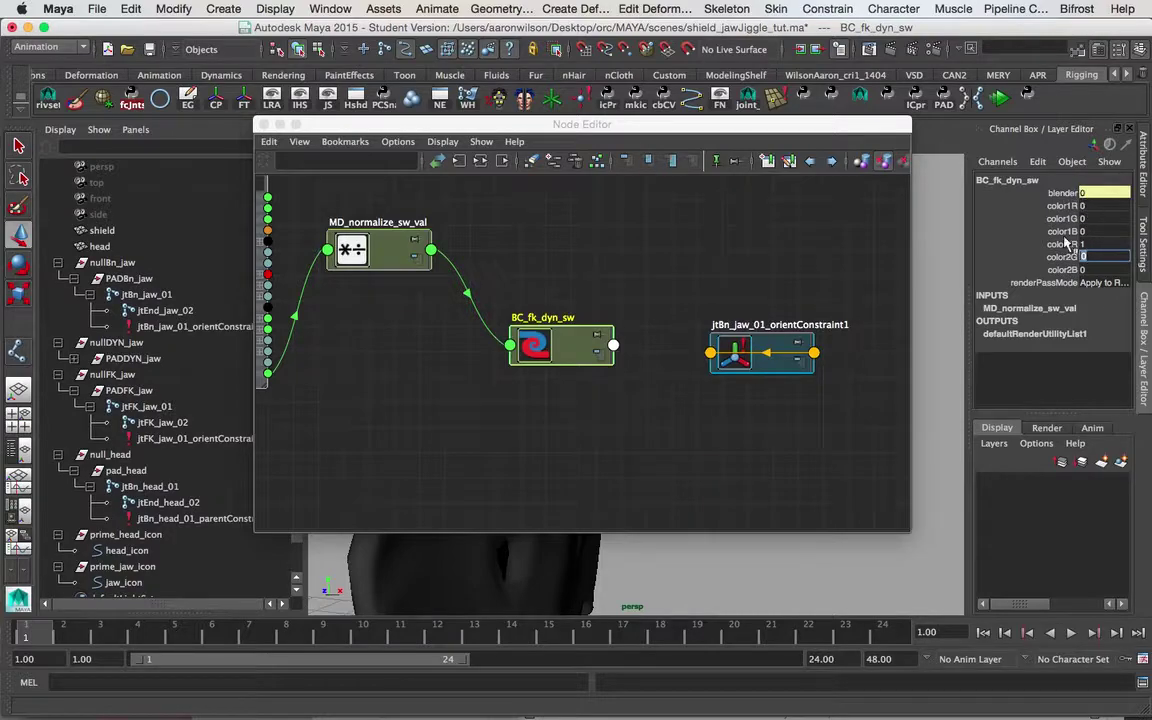
left_click(1085, 218)
type("1")
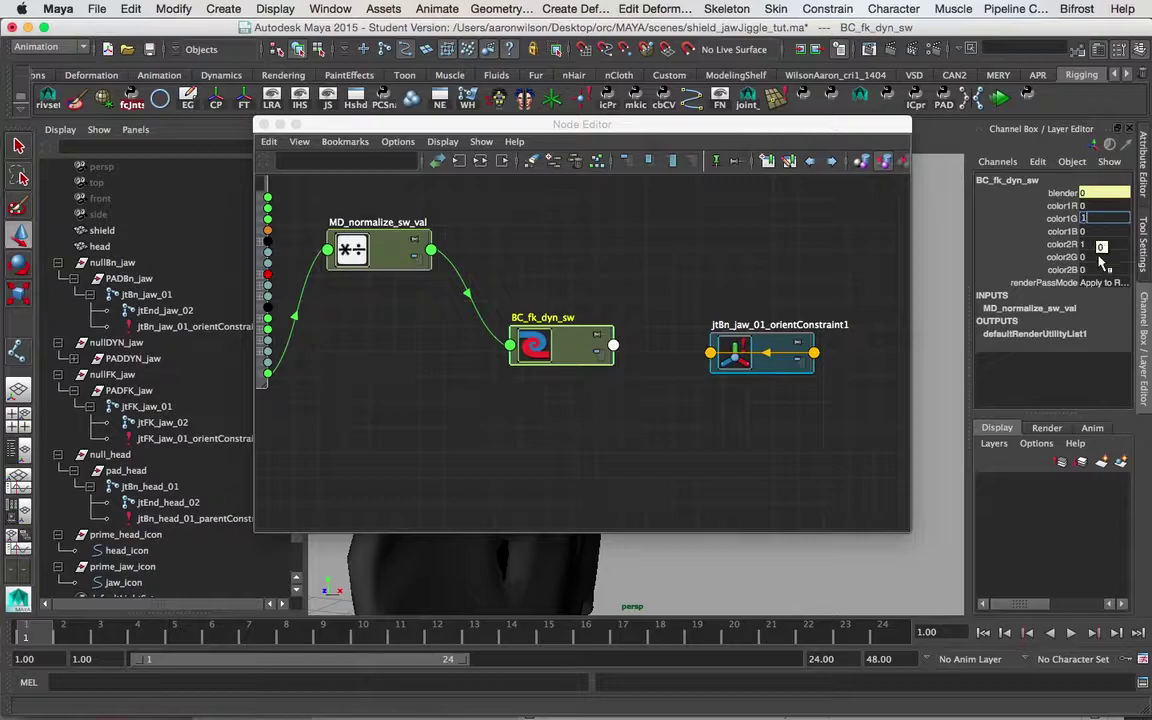
left_click(1062, 244)
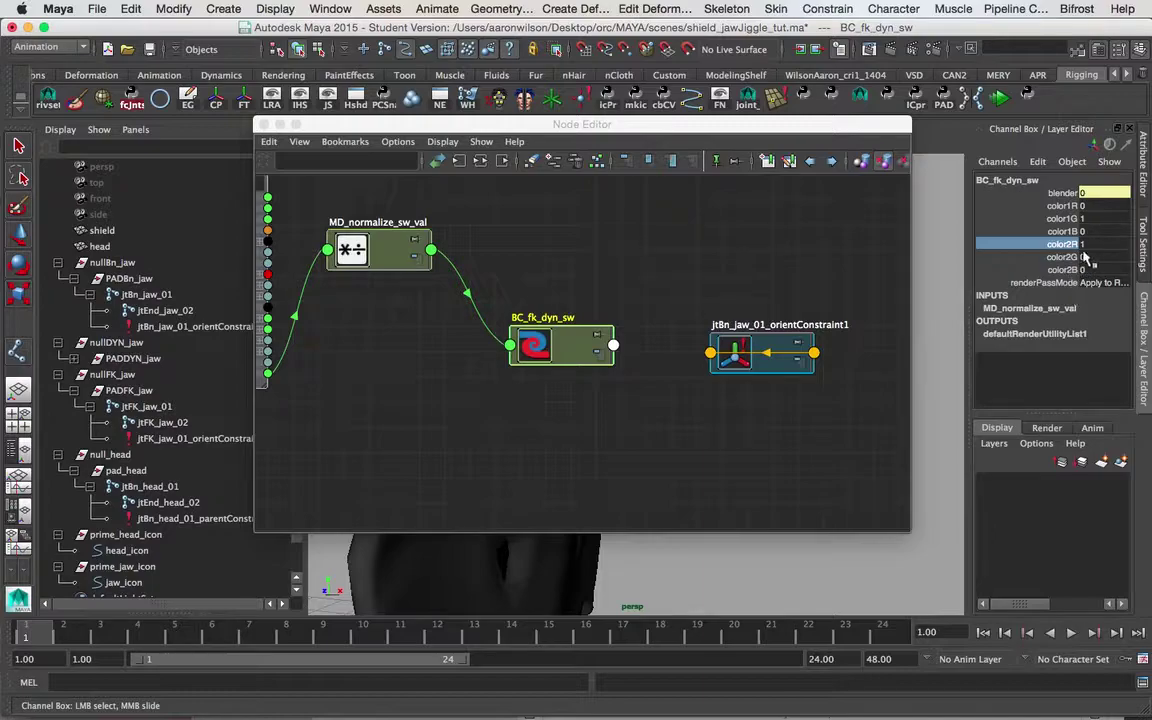
- Line up BC_fk_dyn_sw with jtBn_jaw_01_orientConstraint1 and connect its Output R to the constraint's Jt FK Jaw 01W0 weight
left_click_drag(796, 123, 594, 101)
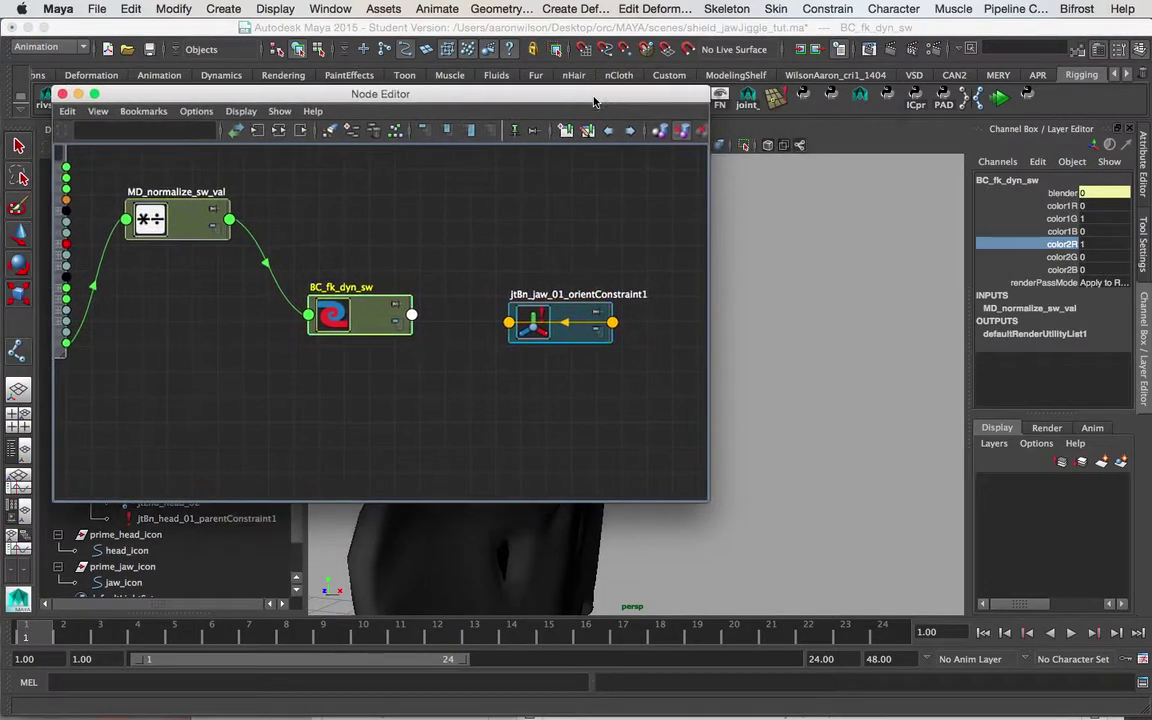
left_click_drag(541, 333, 557, 309)
left_click_drag(334, 313, 300, 290)
mouse_move(566, 307)
left_mouse_down()
mouse_move(578, 296)
mouse_move(570, 302)
left_mouse_up()
left_click(380, 294)
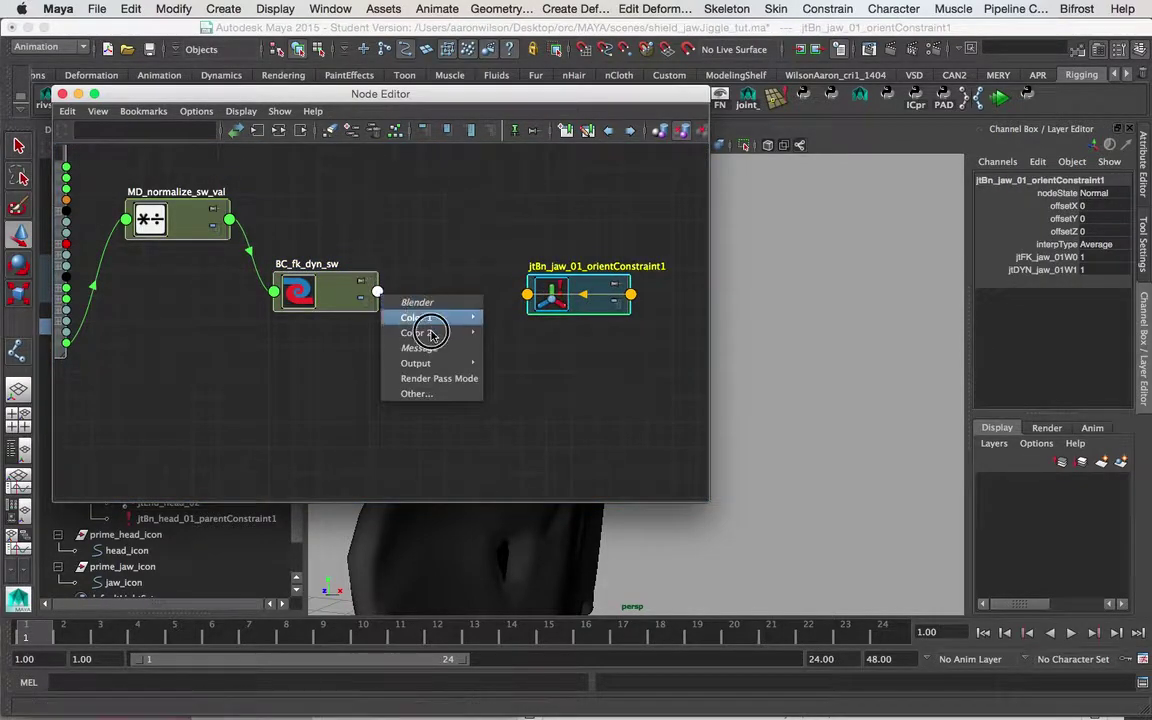
mouse_move(437, 363)
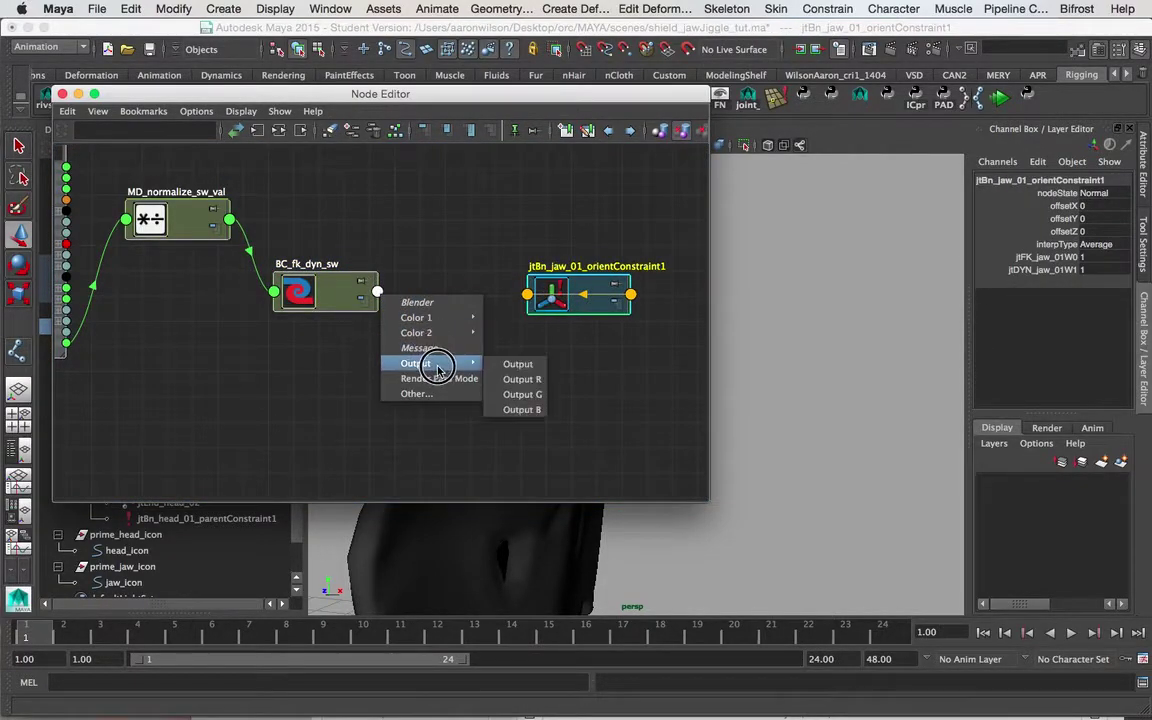
left_click(520, 381)
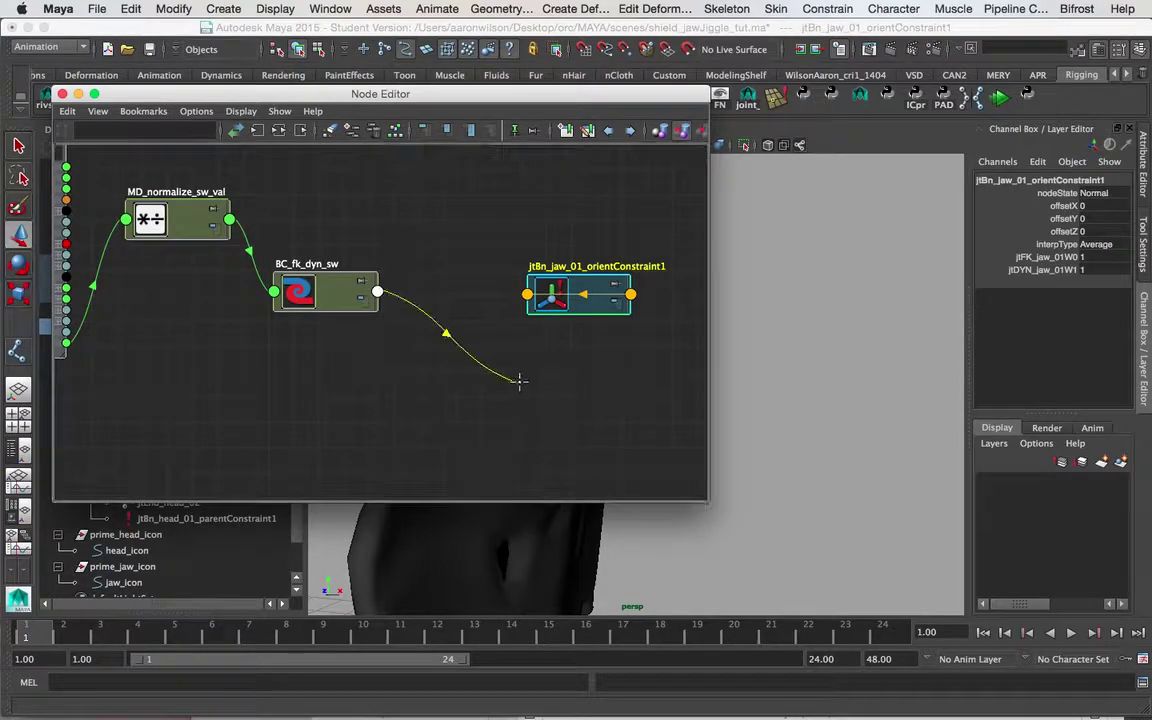
left_click(527, 293)
left_click(575, 380)
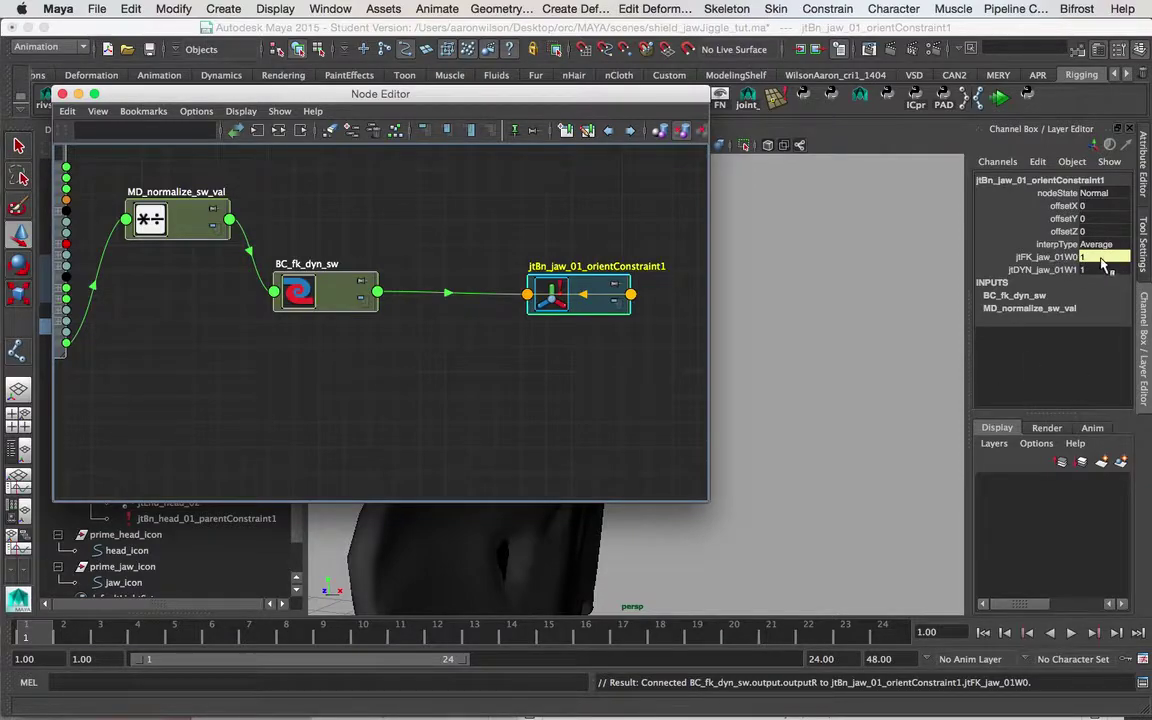
- Connect Output G of BC_fk_dyn_sw to the Jt DYN Jaw 01W1 weight of jtBn_jaw_01_orientConstraint1
left_click_drag(586, 313, 592, 308)
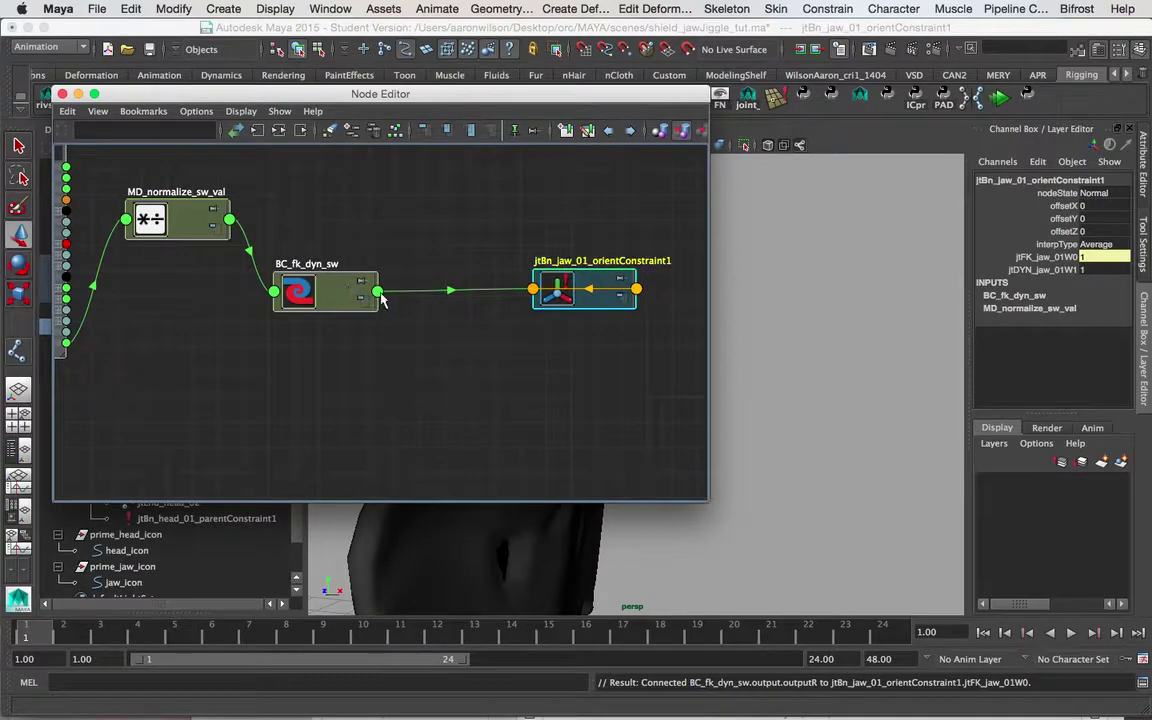
left_click(380, 293)
mouse_move(425, 361)
left_click(511, 395)
left_click_drag(377, 291, 533, 291)
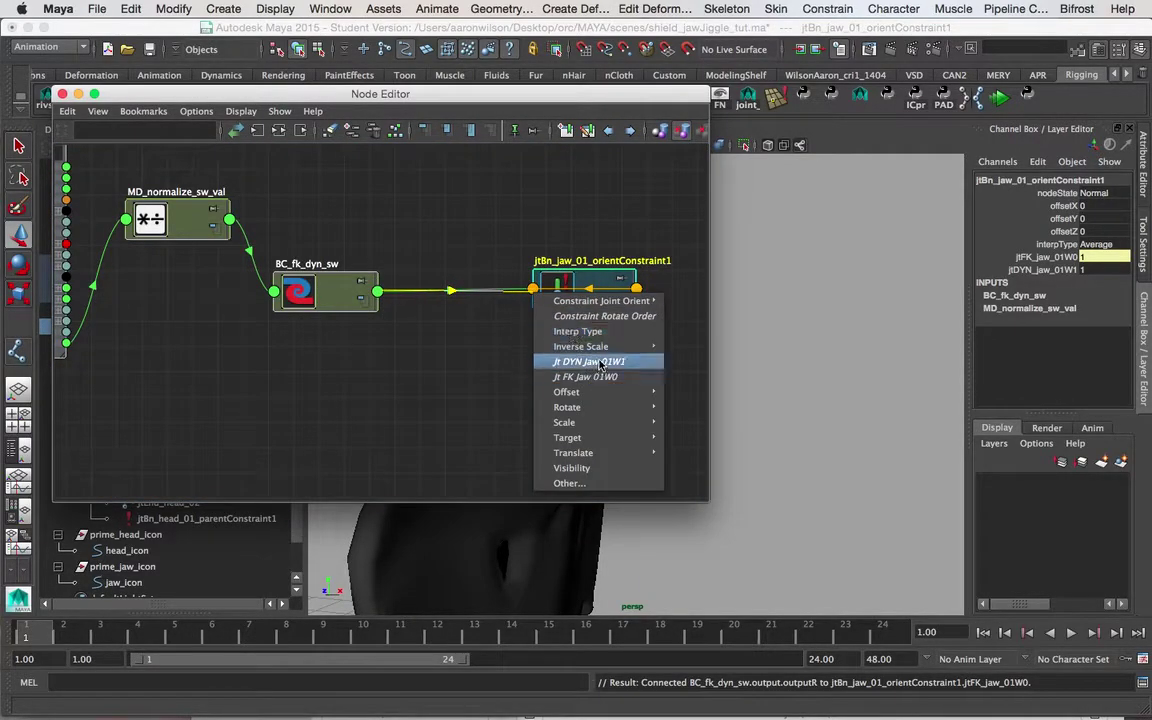
left_click(574, 363)
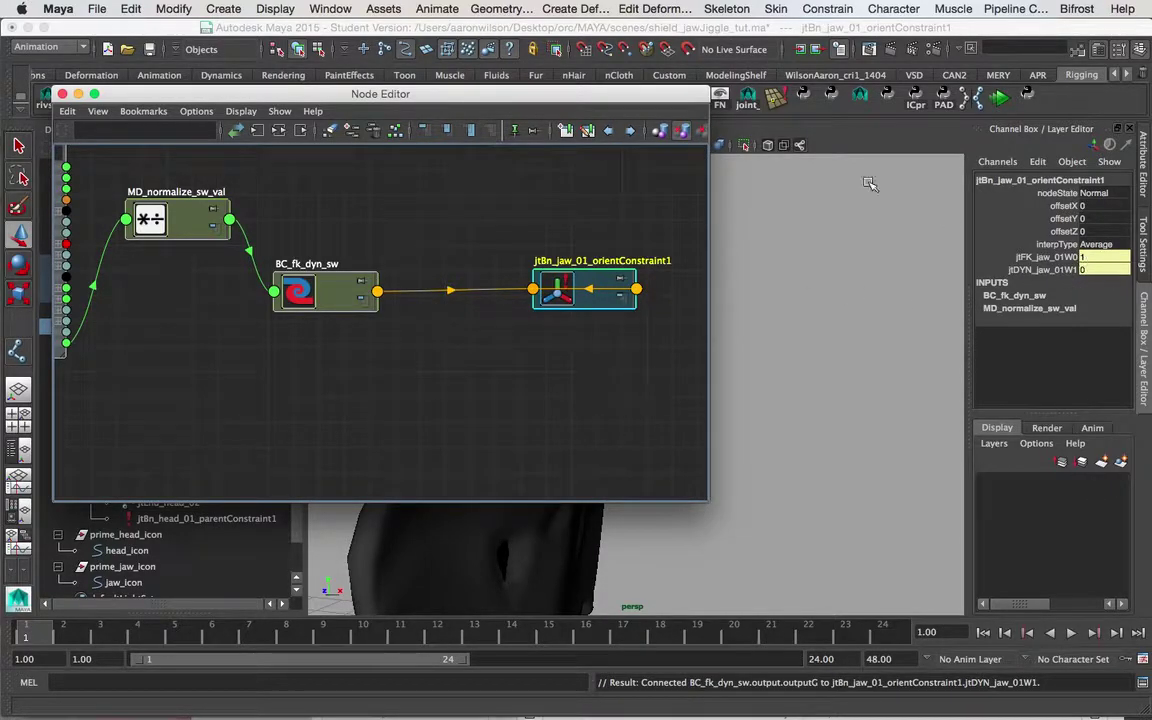
- Move the Node Editor clear of the head and rotate jaw_icon about 31 degrees around Z to test the FK joint
left_click_drag(408, 97, 584, 494)
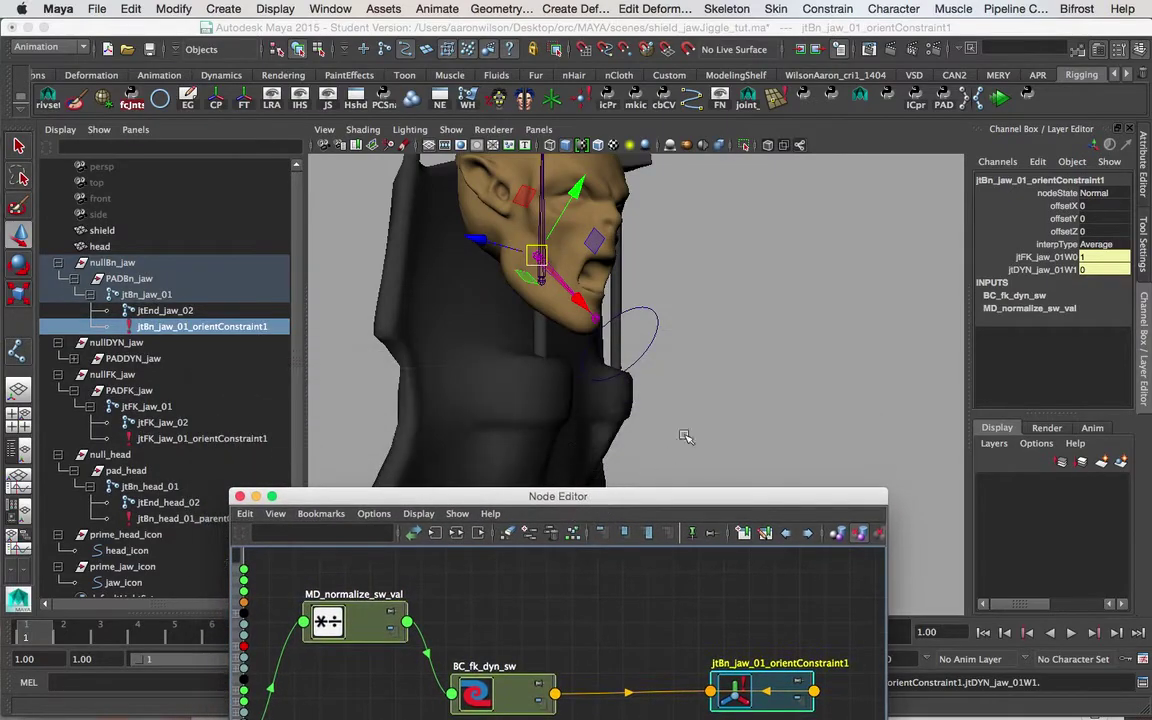
left_click(657, 328)
left_click_drag(703, 374, 725, 386, "alt")
key("e")
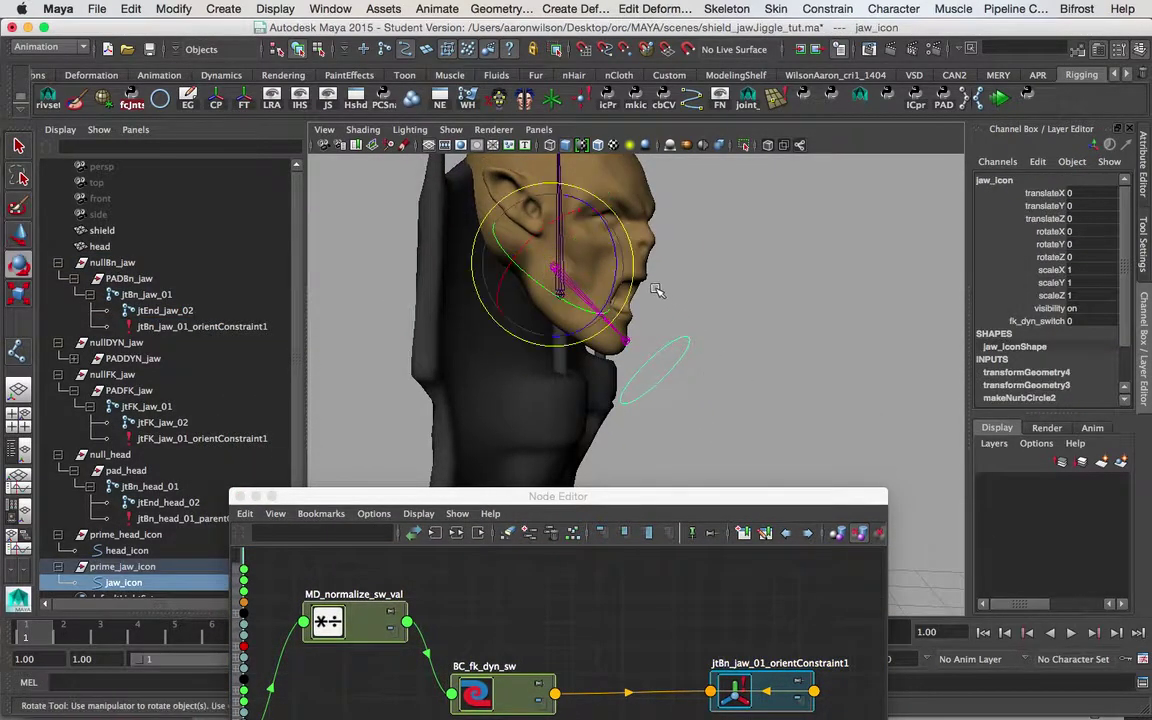
left_click_drag(618, 276, 623, 243)
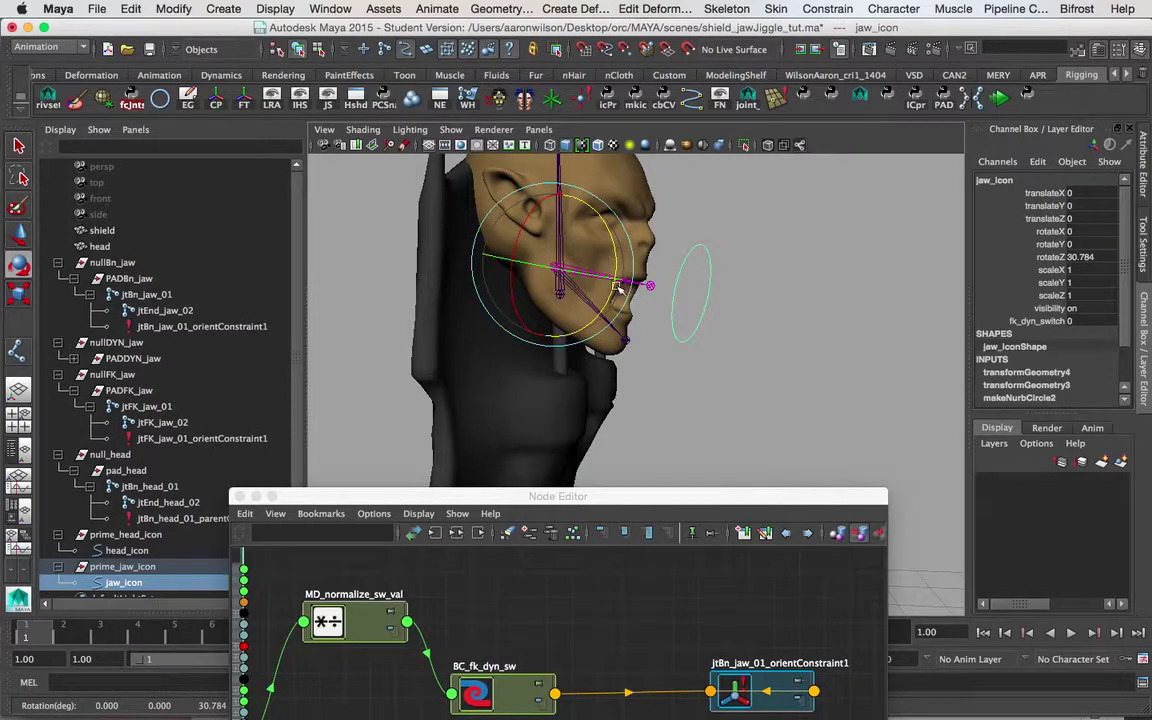
- Test jaw_icon's fk_dyn_switch channel by scrubbing its value with the control still rotated
key("q")
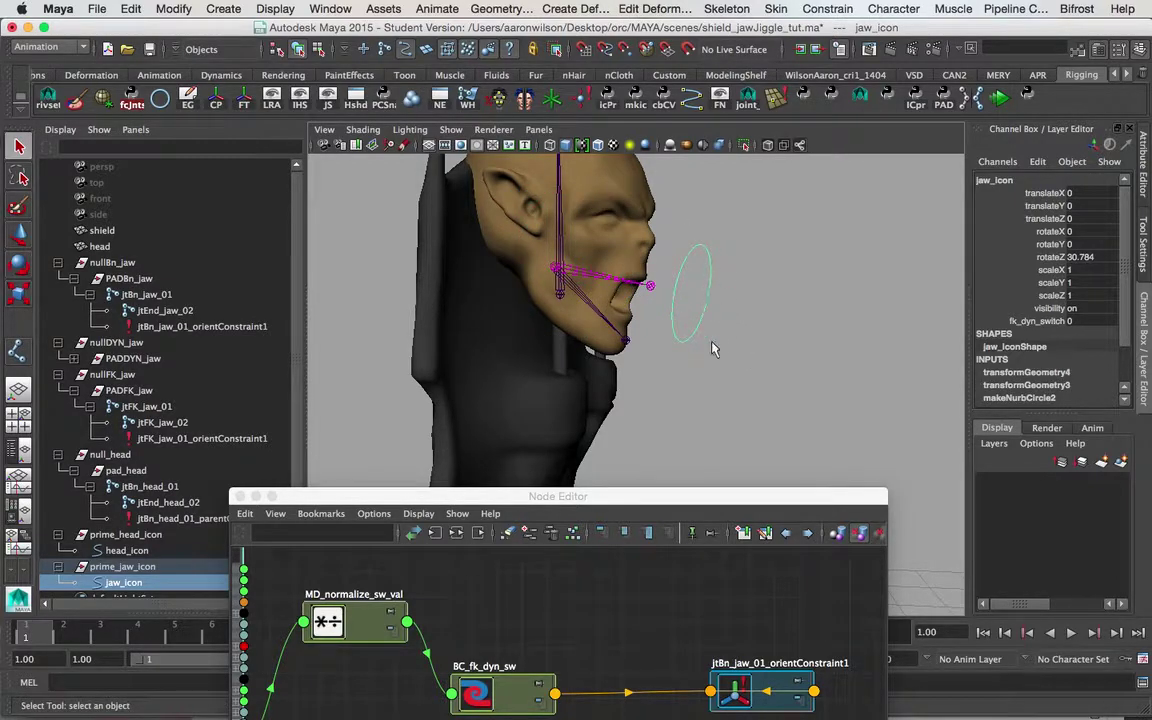
left_click(1032, 321)
mouse_move(768, 342)
middle_mouse_down()
mouse_move(833, 338)
mouse_move(746, 340)
middle_mouse_up()
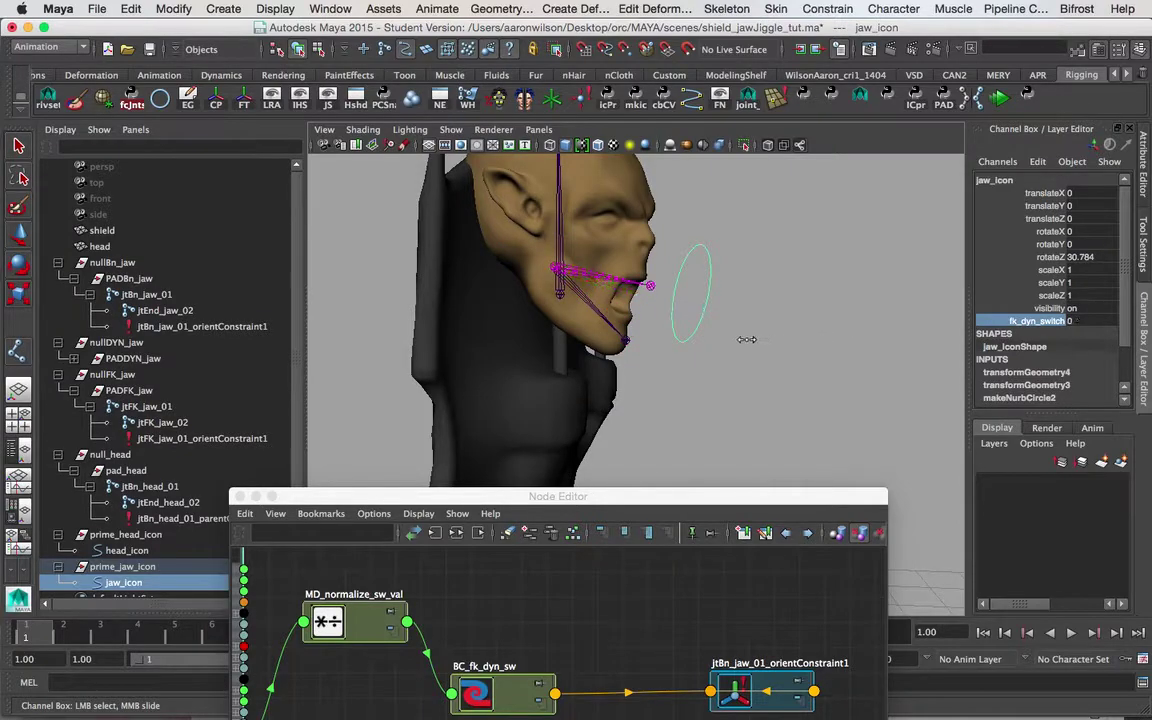
- Reposition the MD_normalize_sw_val, BC_fk_dyn_sw and jtBn_jaw_01_orientConstraint1 nodes beside jaw_icon and close the Node Editor
left_click_drag(651, 499, 702, 155)
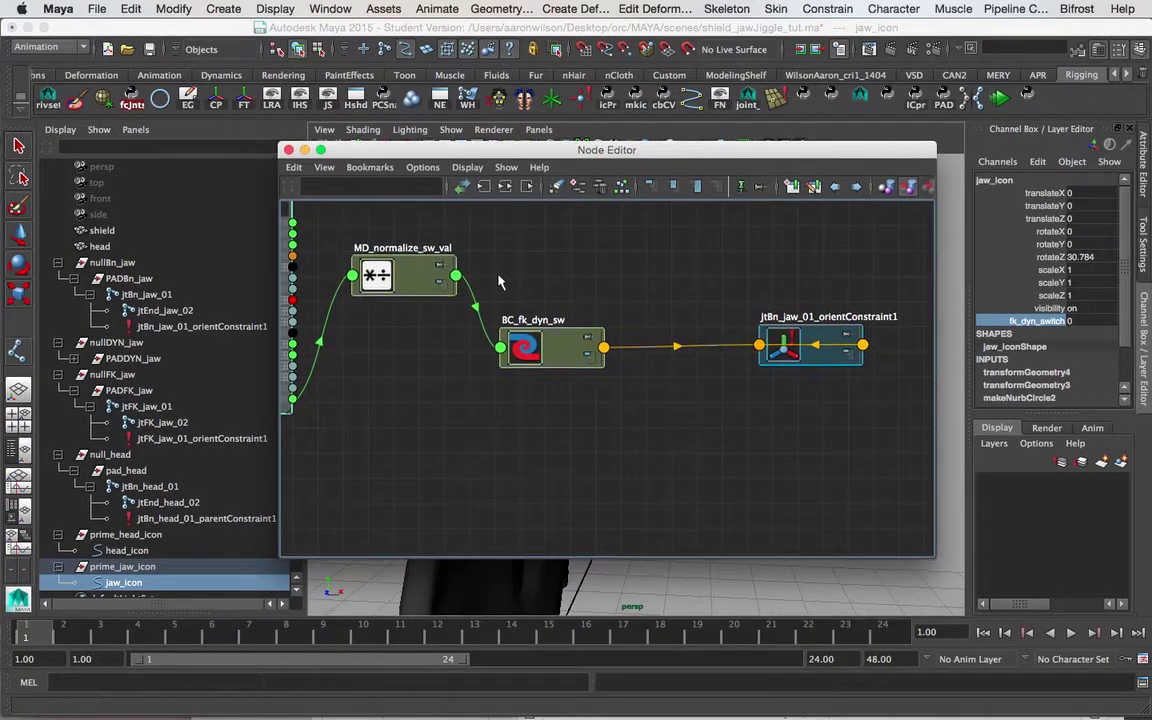
left_click_drag(583, 152, 668, 151)
left_click_drag(493, 276, 506, 347)
left_click_drag(897, 350, 850, 366)
left_click_drag(406, 250, 925, 408)
middle_click_drag(655, 449, 779, 421, "alt")
right_click_drag(779, 421, 631, 377, "alt")
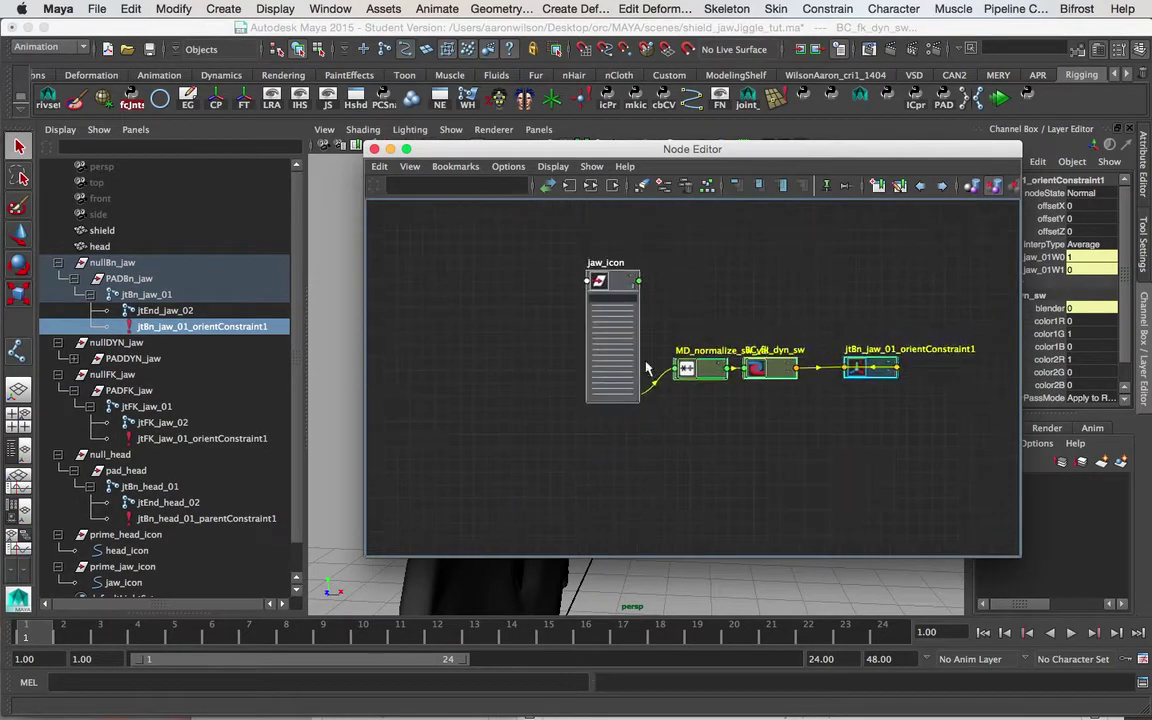
middle_click_drag(785, 435, 680, 396, "alt")
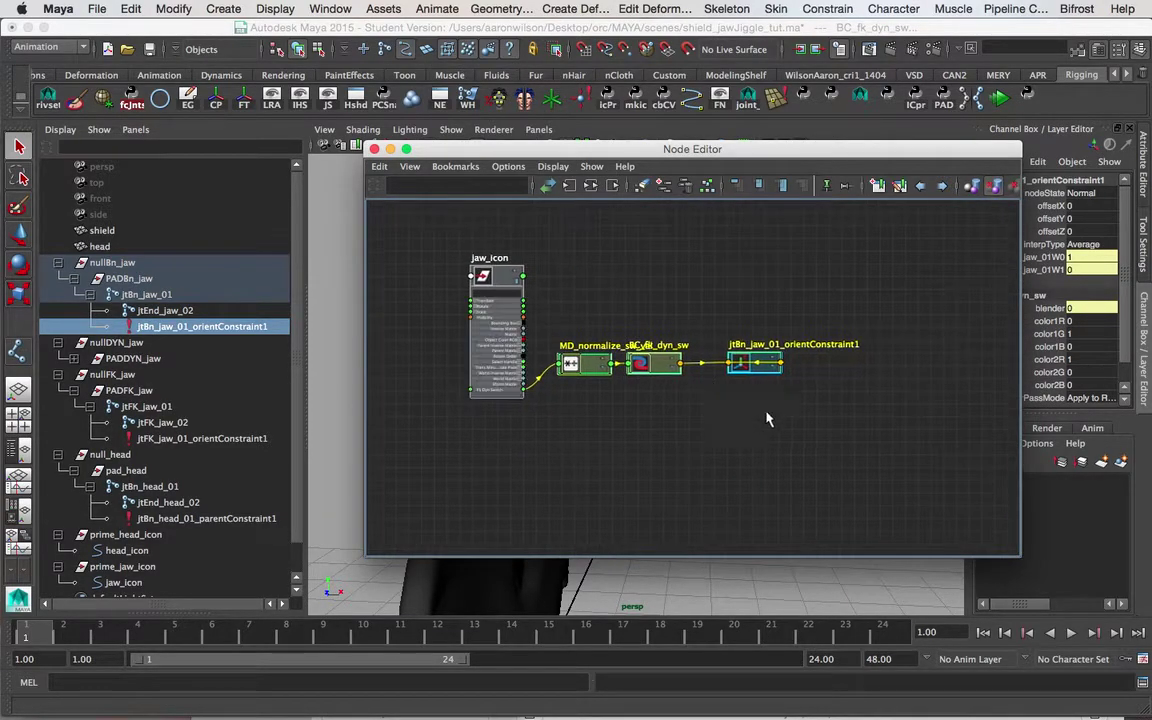
left_click_drag(760, 378, 777, 411)
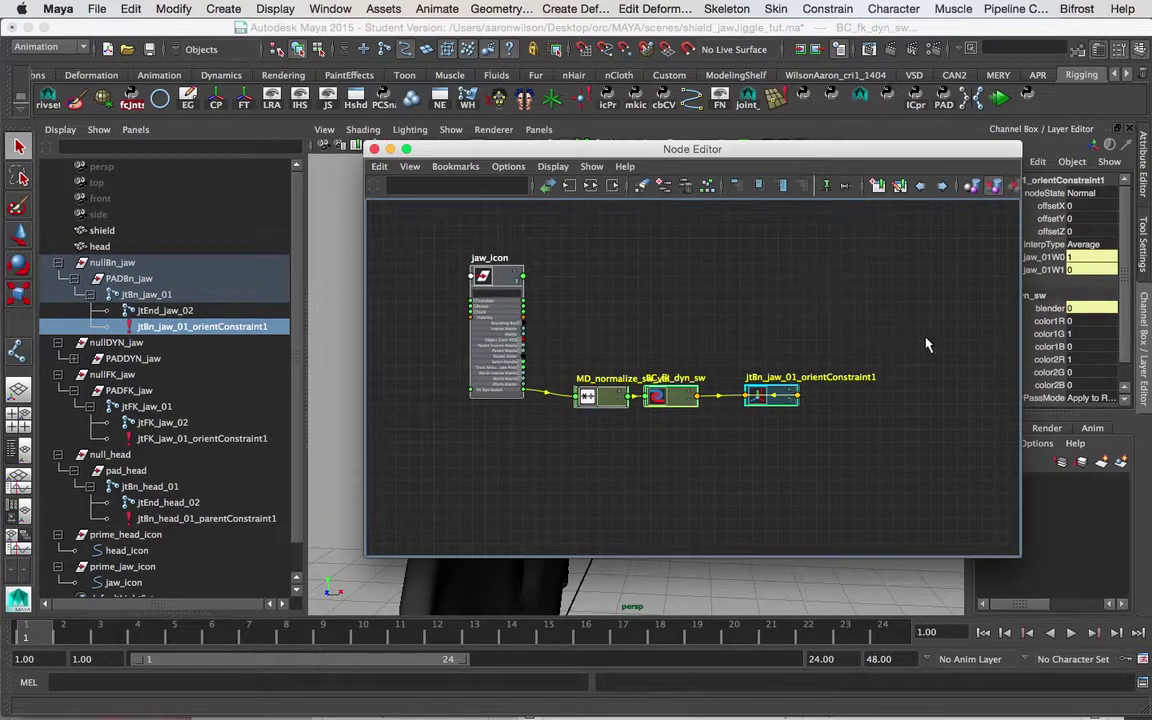
left_click_drag(590, 308, 661, 357)
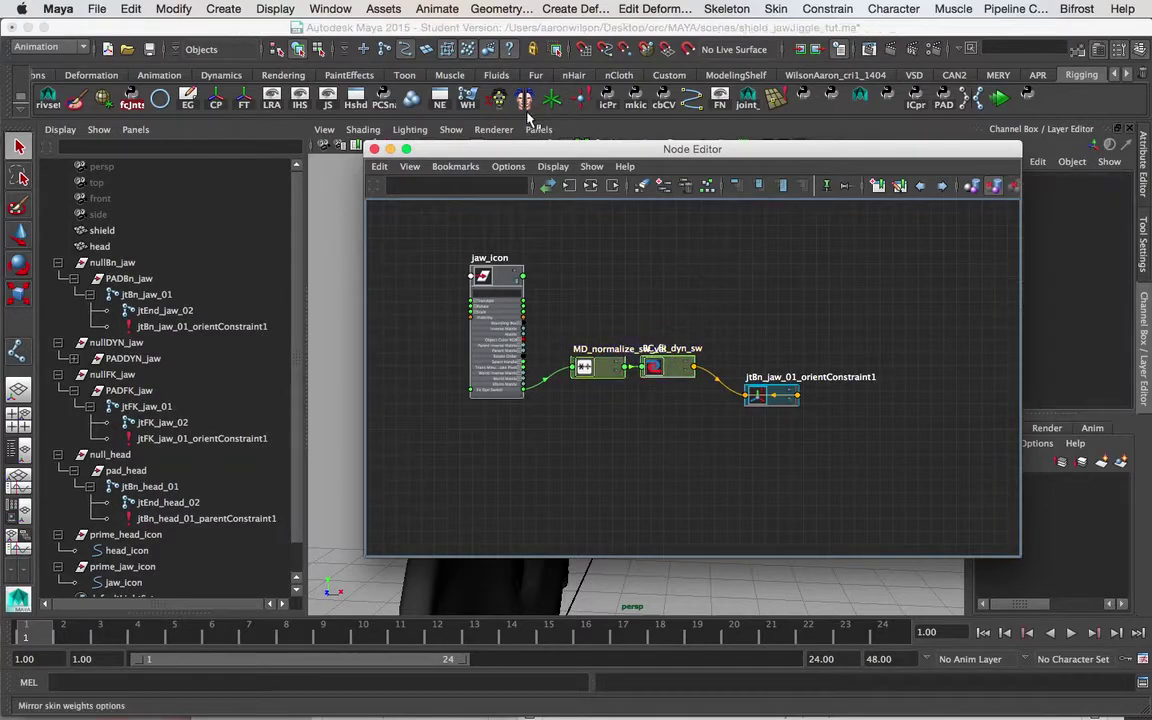
left_click_drag(509, 154, 585, 160)
left_click(450, 155)
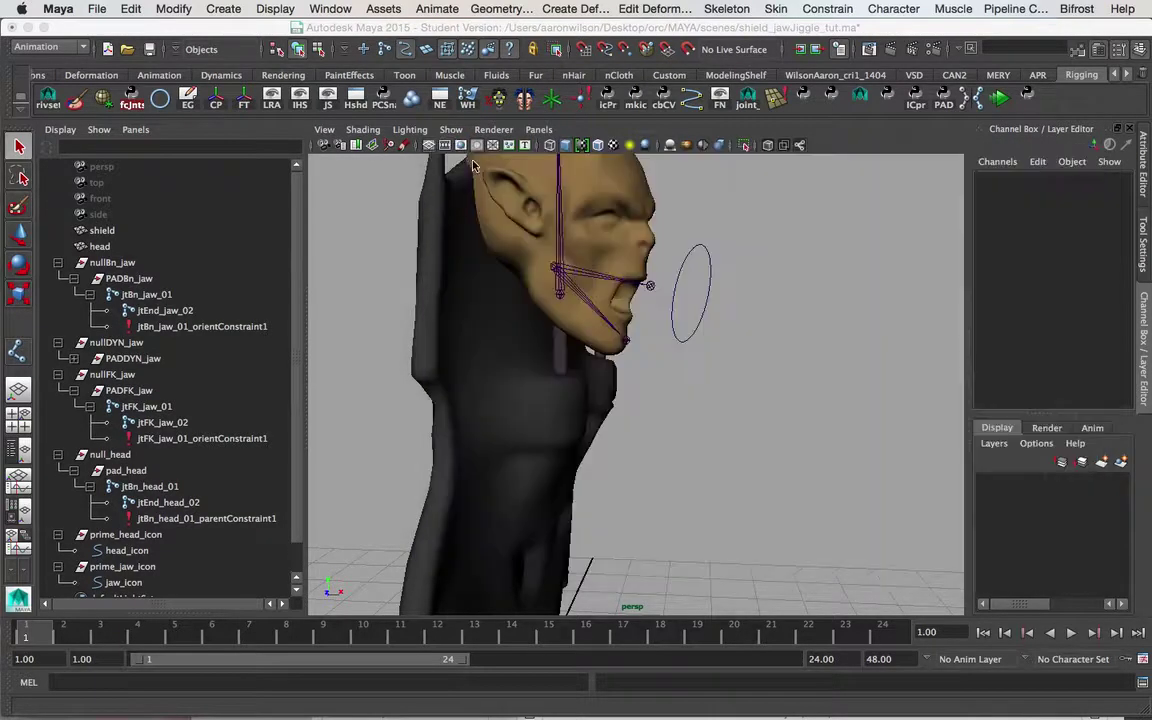
- Select jaw_icon and reset all its translate and rotate channels to 0
left_click(703, 342)
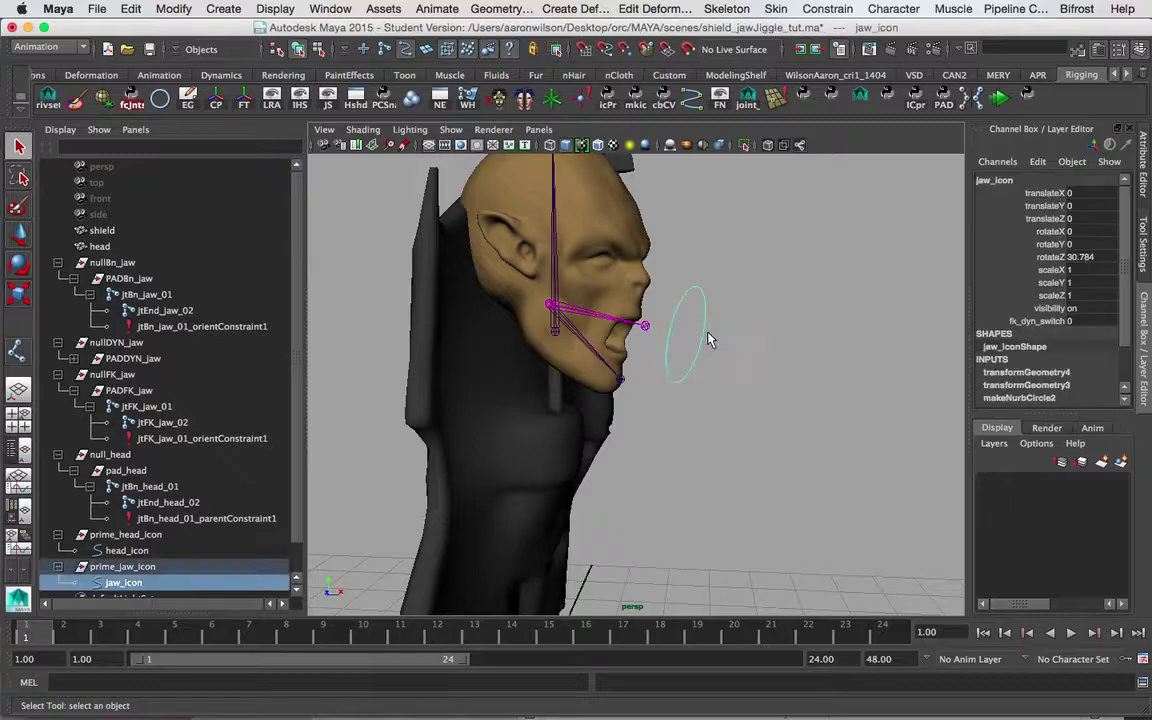
left_click_drag(1088, 257, 1096, 204)
type("0")
key("Return")
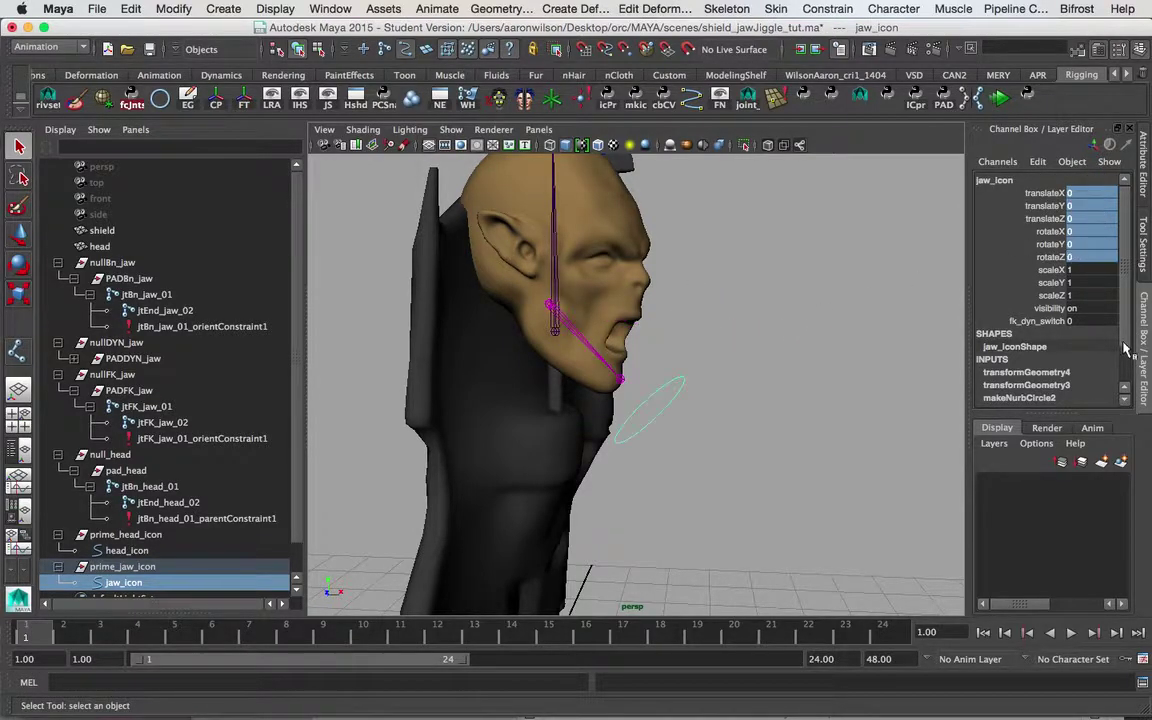
- Collapse the nullBn_jaw, nullDYN_jaw, nullFK_jaw, null_head, prime_head_icon and prime_jaw_icon hierarchies in the Outliner
left_click_drag(560, 265, 733, 321, "alt")
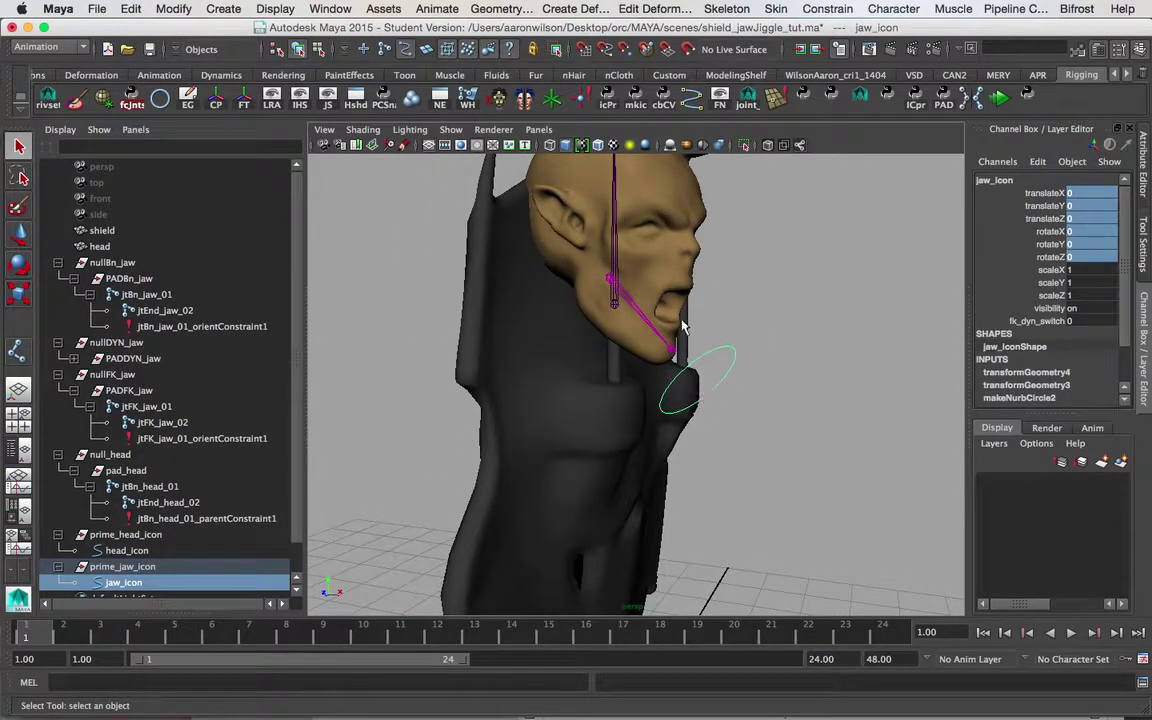
left_click_drag(681, 337, 741, 305, "alt")
left_click_drag(755, 328, 718, 362, "alt")
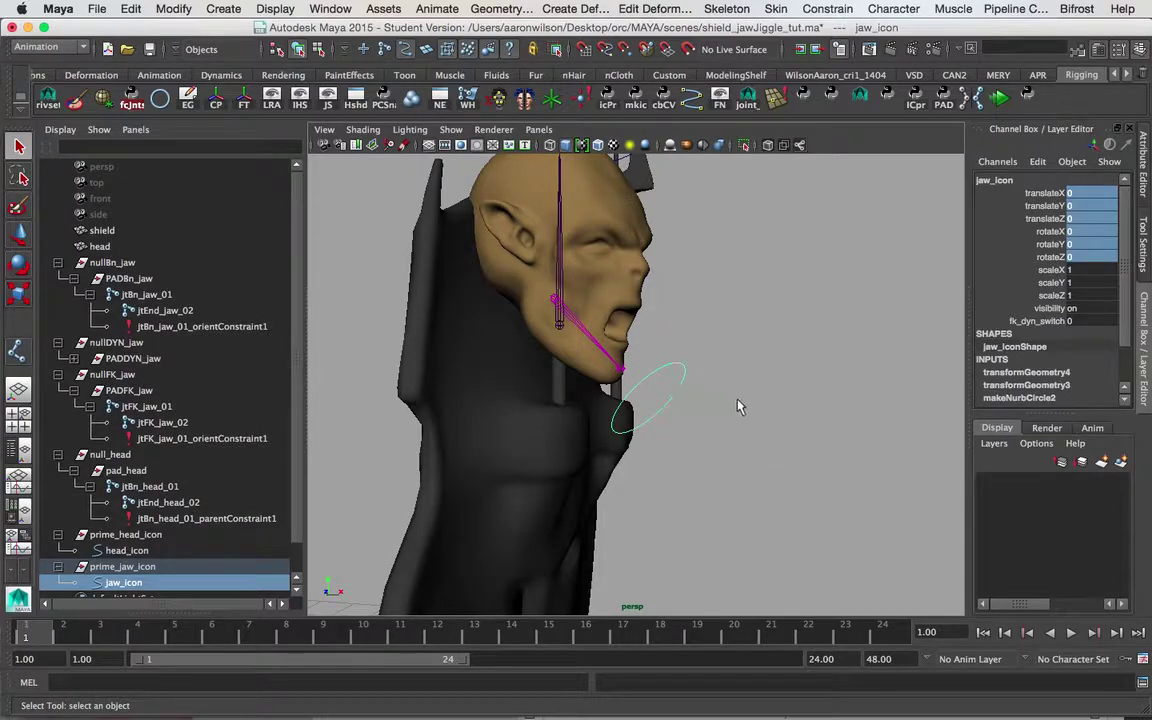
left_click_drag(745, 398, 716, 409, "alt")
left_click(57, 262)
left_click(57, 278)
left_click(57, 294)
left_click(57, 310)
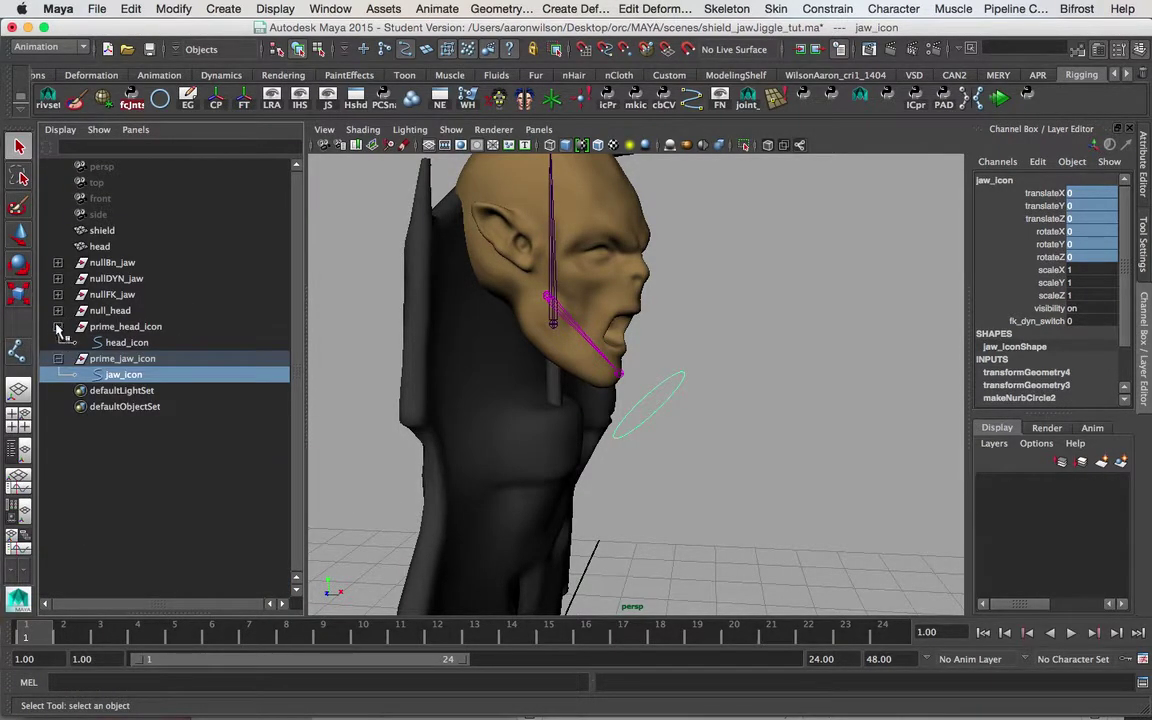
left_click(57, 326)
left_click(57, 342)
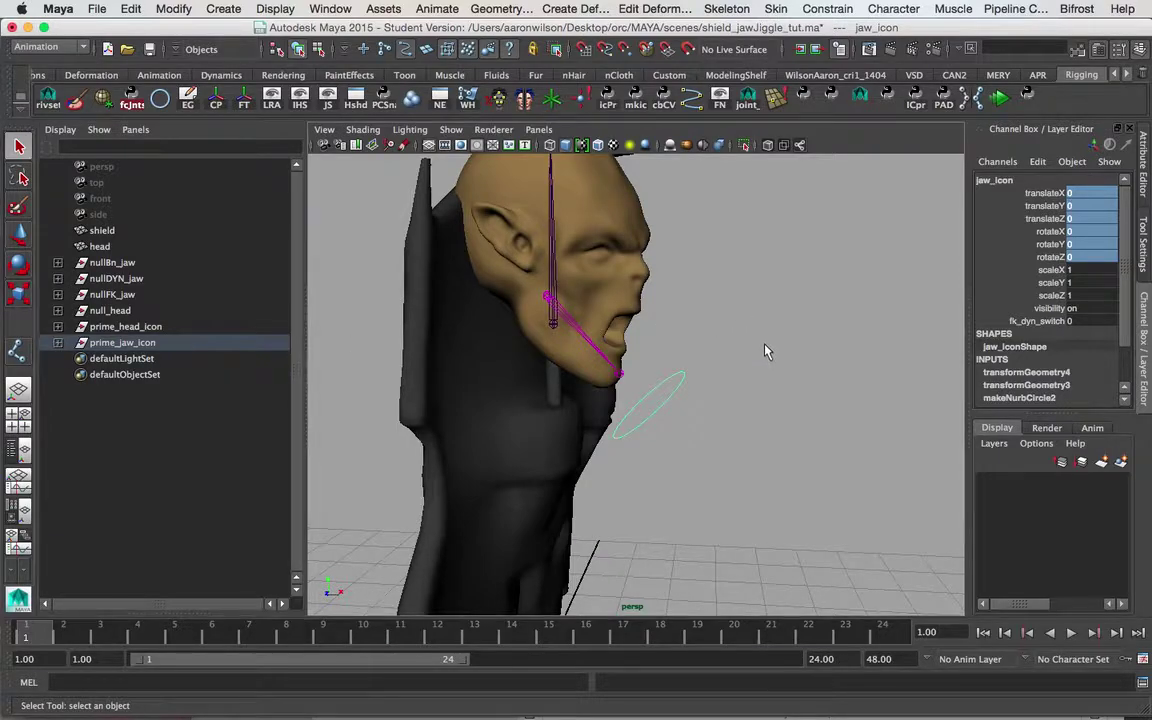
- Select jaw_icon, test-rotate it and undo the rotation
left_click(707, 349)
middle_click_drag(774, 356, 784, 341, "alt")
left_click_drag(785, 347, 780, 386, "alt")
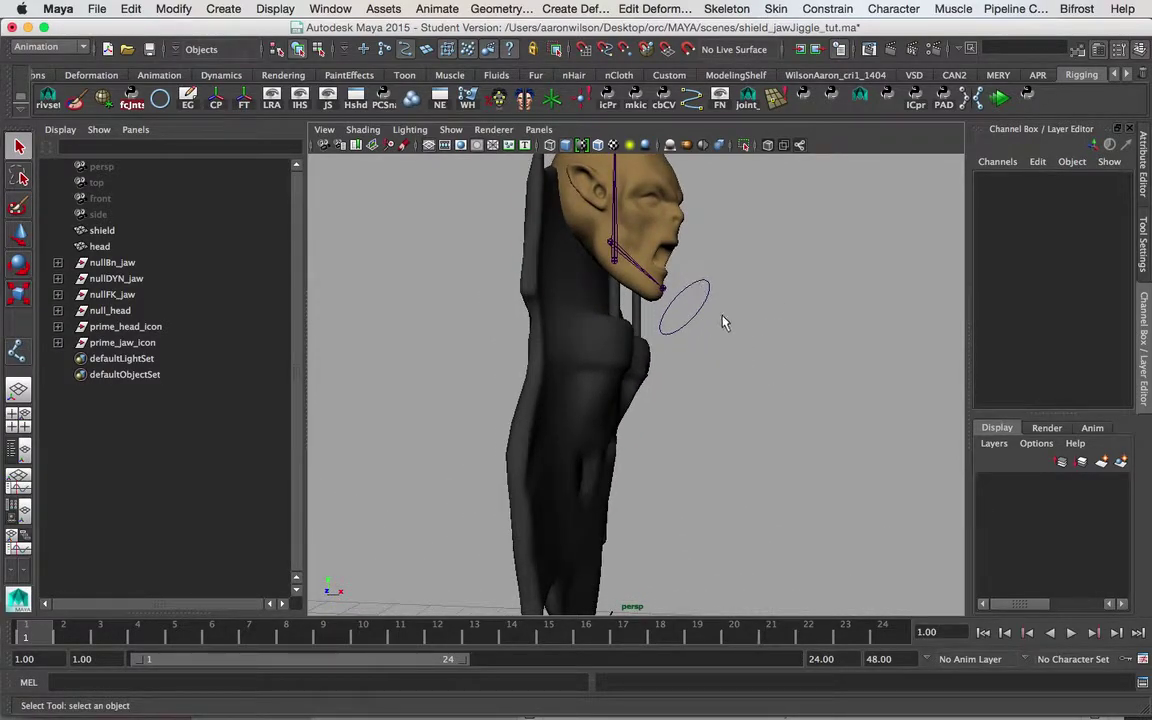
left_click(697, 296)
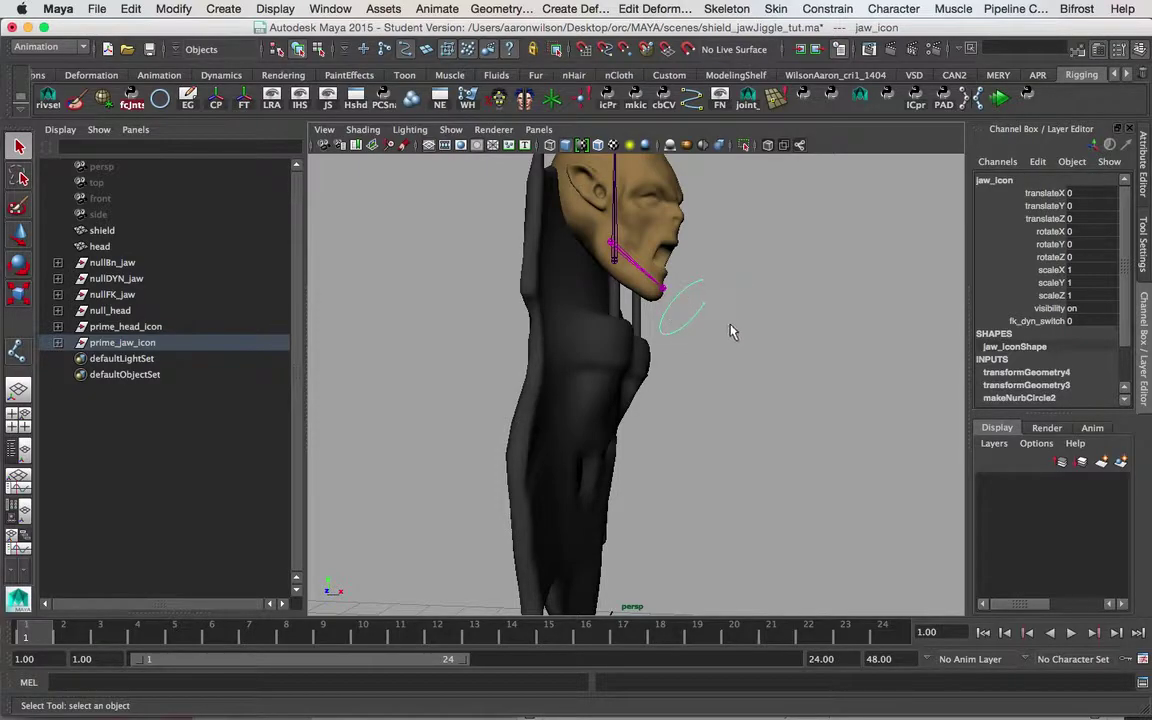
key("e")
left_click_drag(668, 285, 679, 252)
key("ctrl+z")
key("q")
- Create a polygon plane at the grid origin below the shield and select it
left_click_drag(685, 337, 676, 365, "alt")
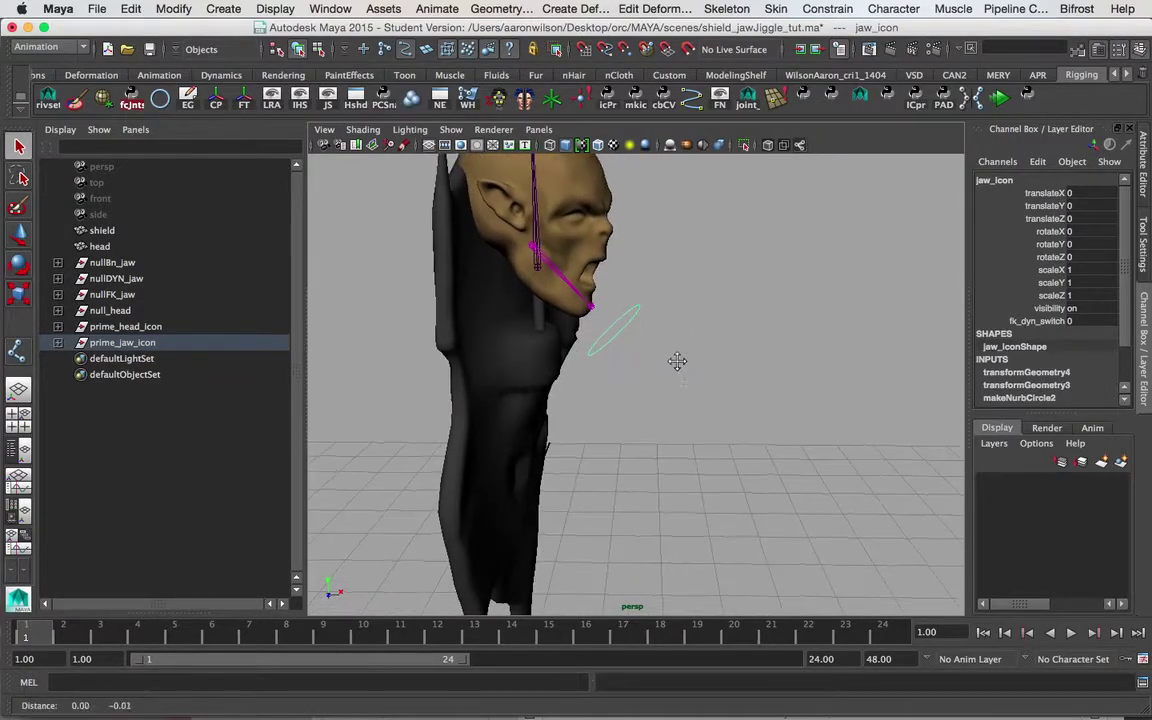
middle_click_drag(676, 365, 708, 304, "alt")
left_click_drag(708, 304, 736, 277, "alt")
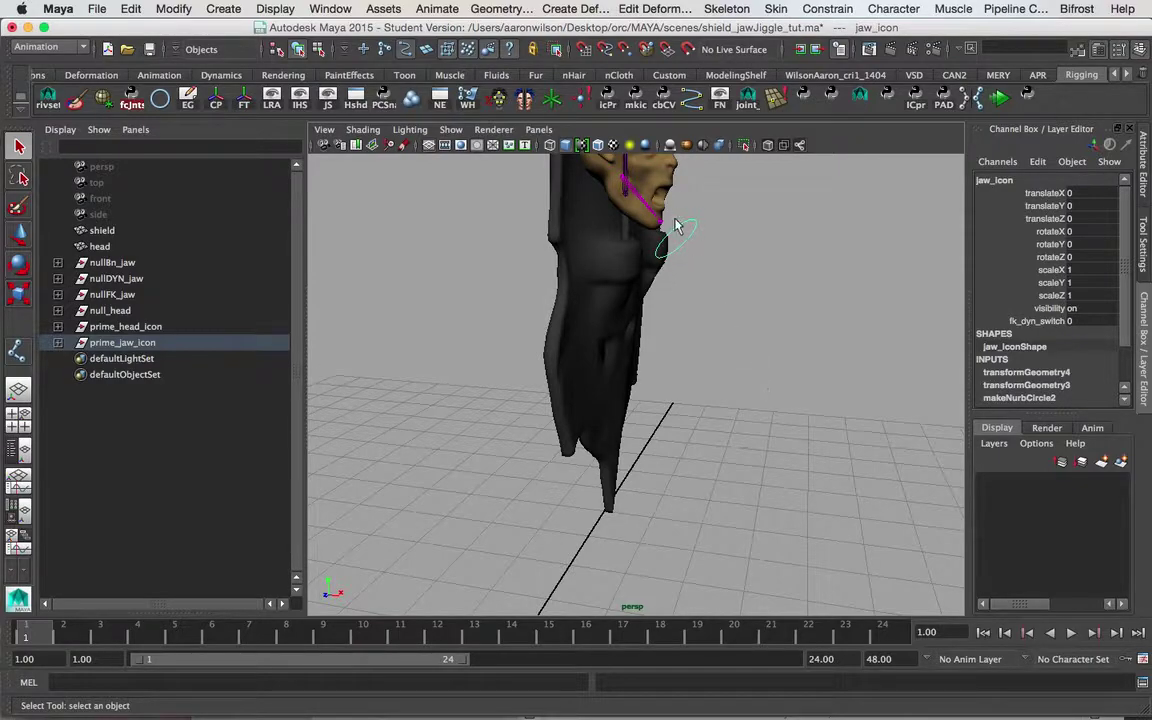
left_click_drag(744, 356, 828, 283, "alt")
left_click_drag(774, 320, 713, 225, "alt")
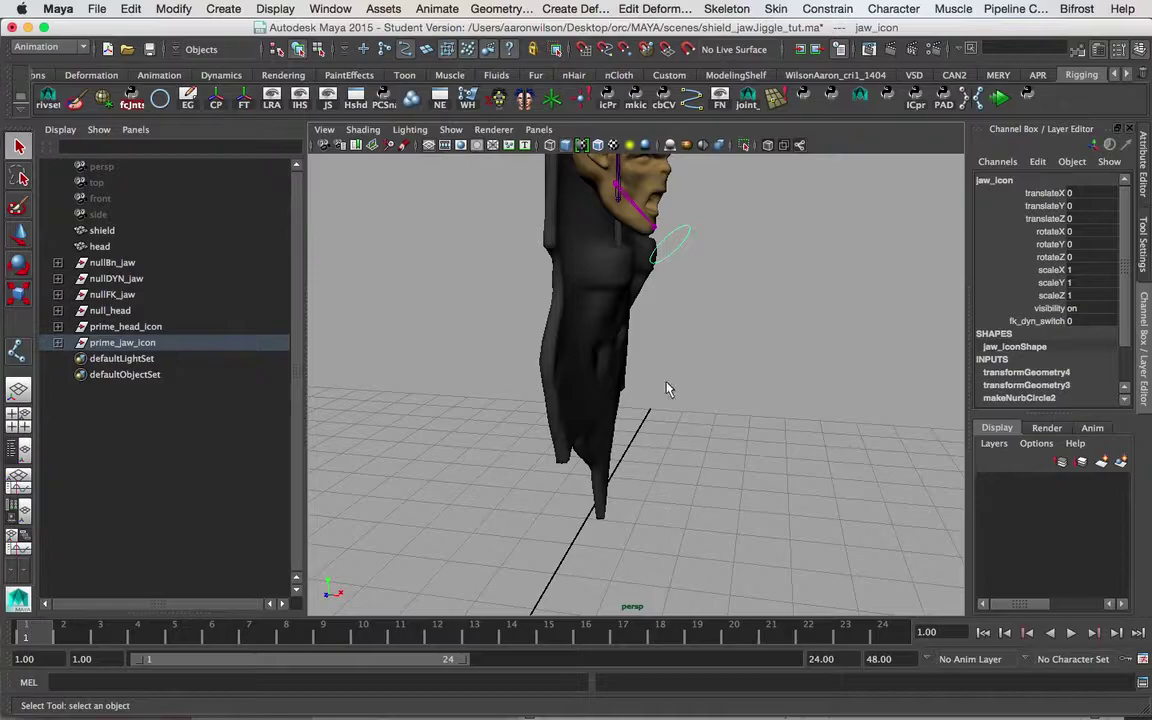
middle_click_drag(636, 458, 637, 402, "alt")
right_click_drag(637, 402, 651, 431, "alt")
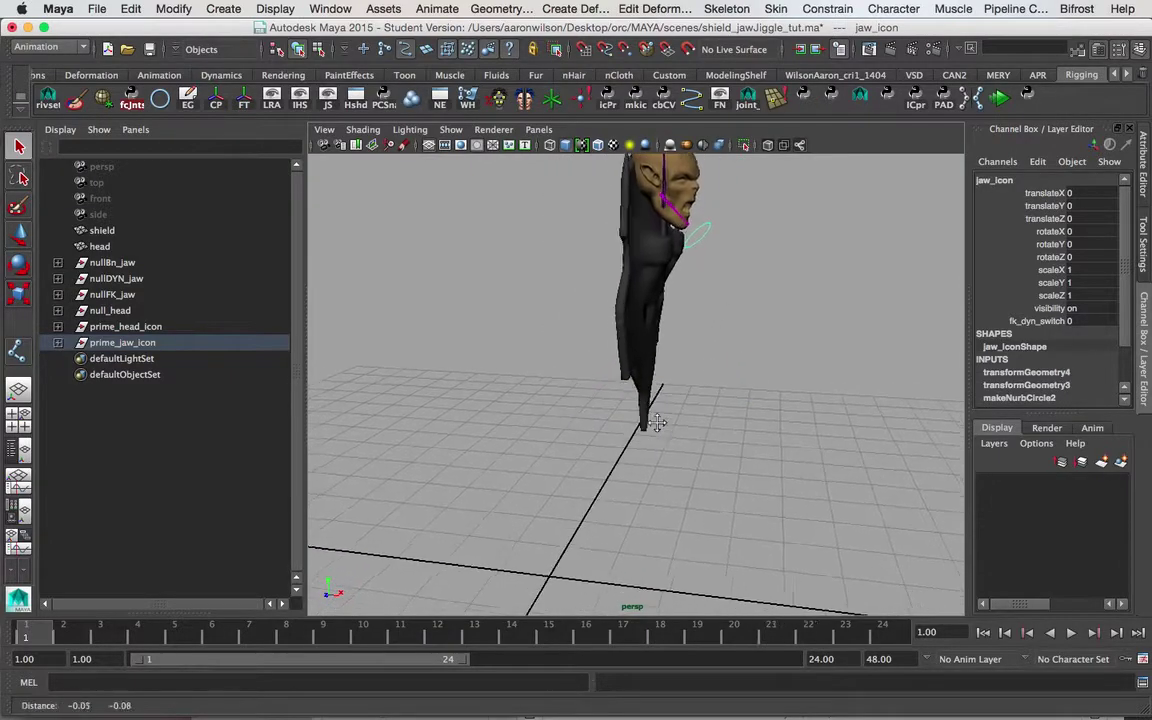
left_click_drag(650, 431, 751, 432, "alt")
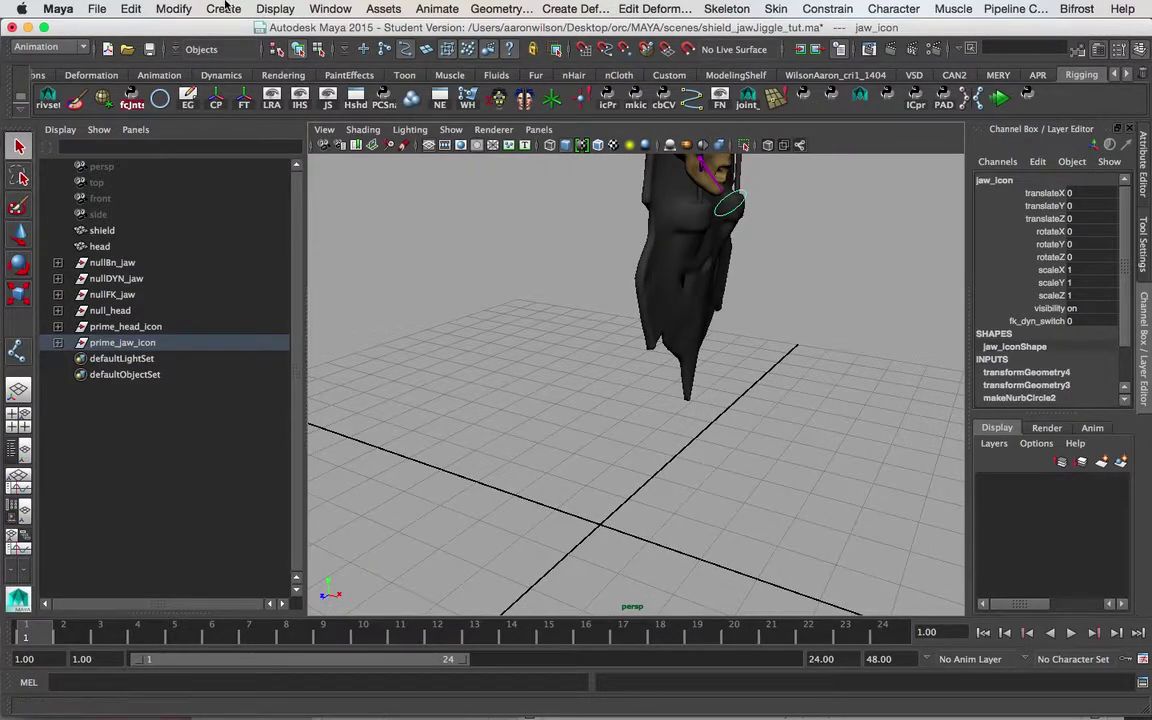
left_click(224, 9)
mouse_move(358, 65)
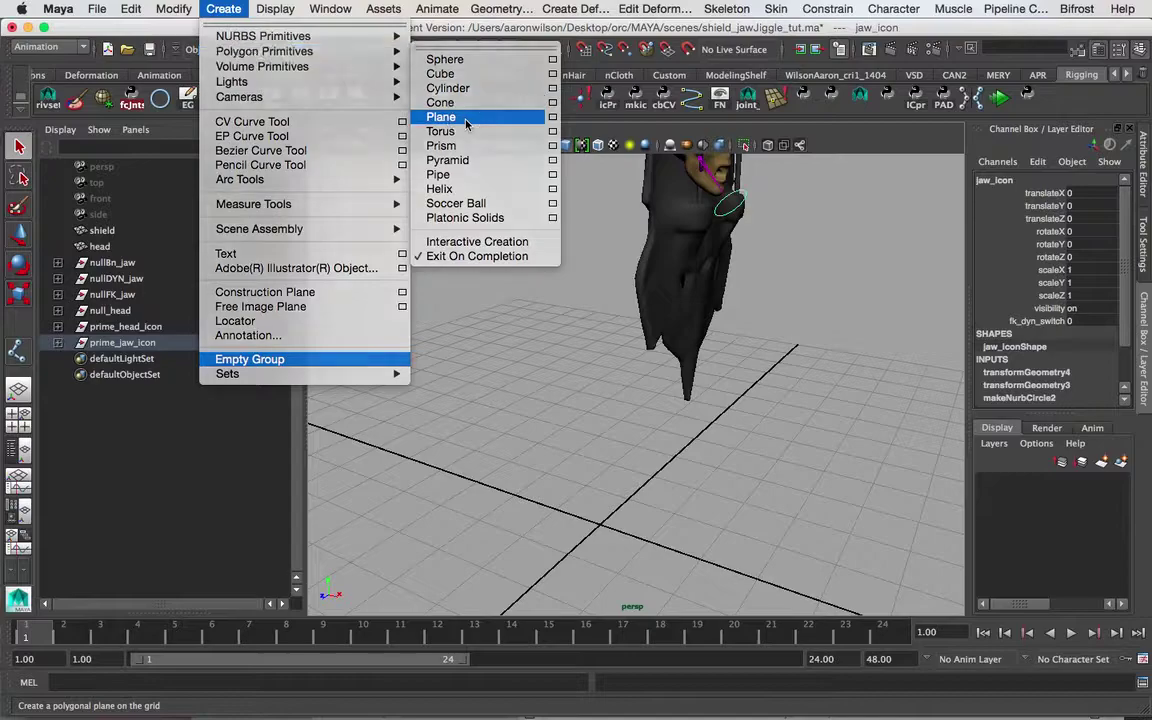
left_click(465, 122)
left_click(645, 567)
middle_click_drag(671, 473, 639, 456, "alt")
left_click_drag(478, 493, 616, 546)
left_click_drag(558, 505, 575, 521)
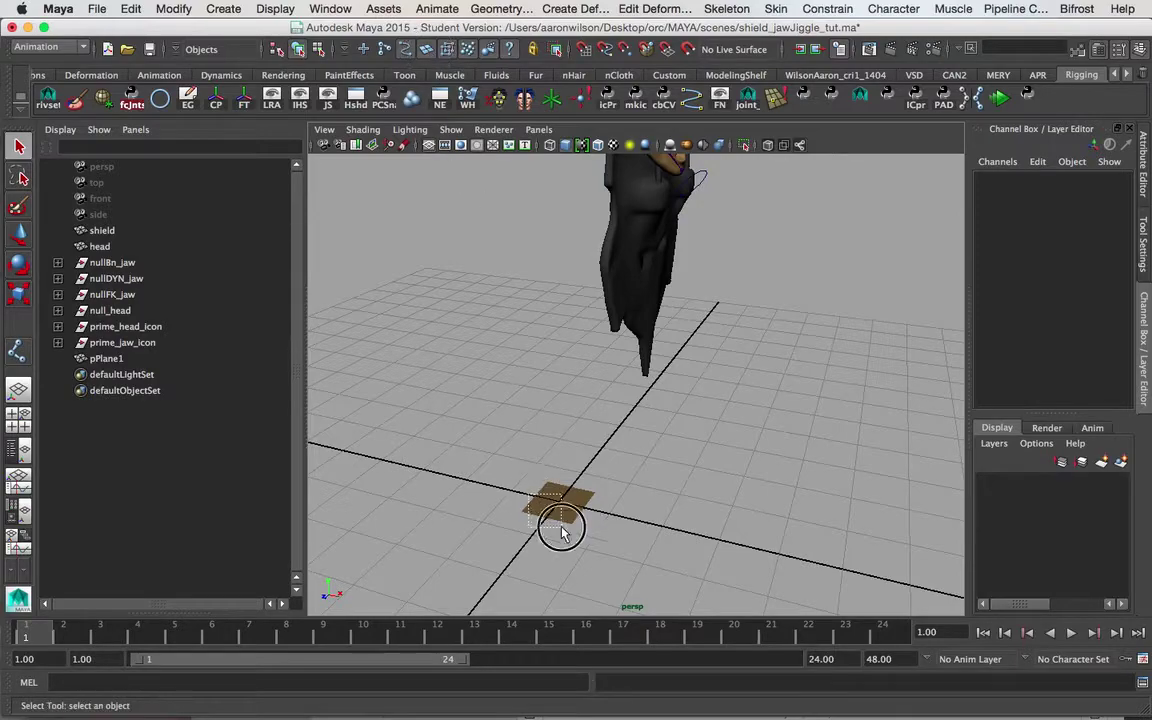
left_click(555, 503)
left_click_drag(836, 174, 813, 324, "alt")
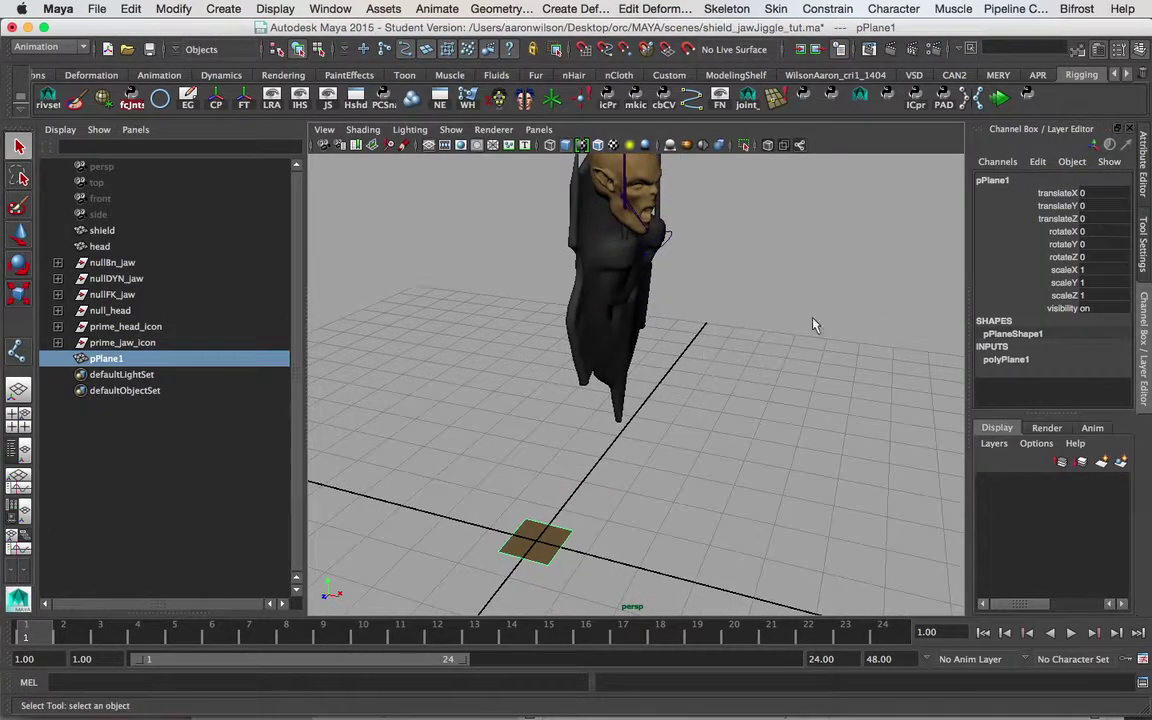
- Assign a new Lambert material to the head mesh and give it a tan colour
left_click(615, 195)
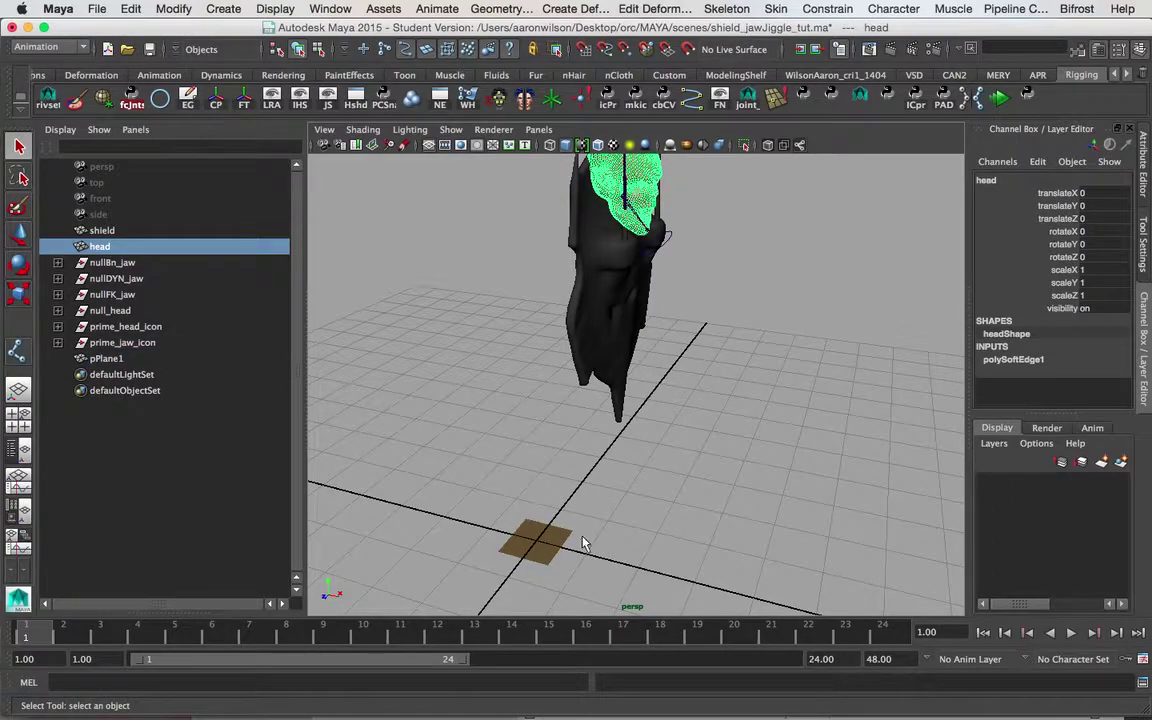
right_click_drag(640, 180, 765, 551)
middle_click_drag(824, 378, 815, 458, "alt")
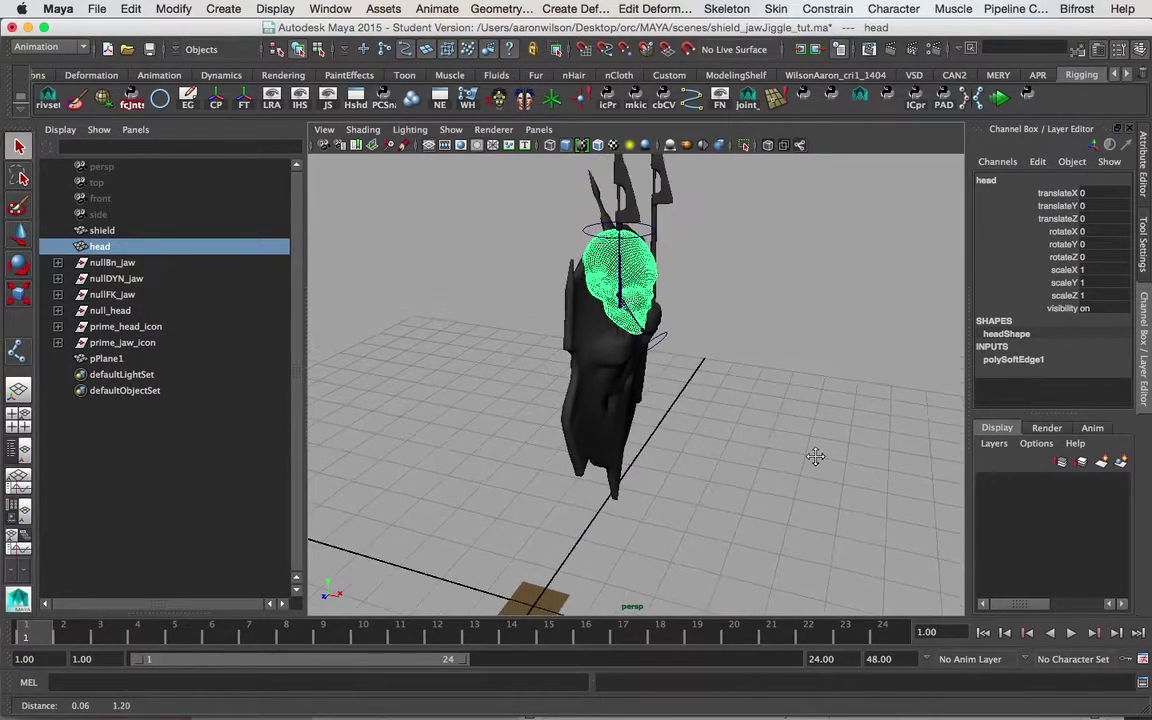
right_click_drag(636, 271, 746, 595)
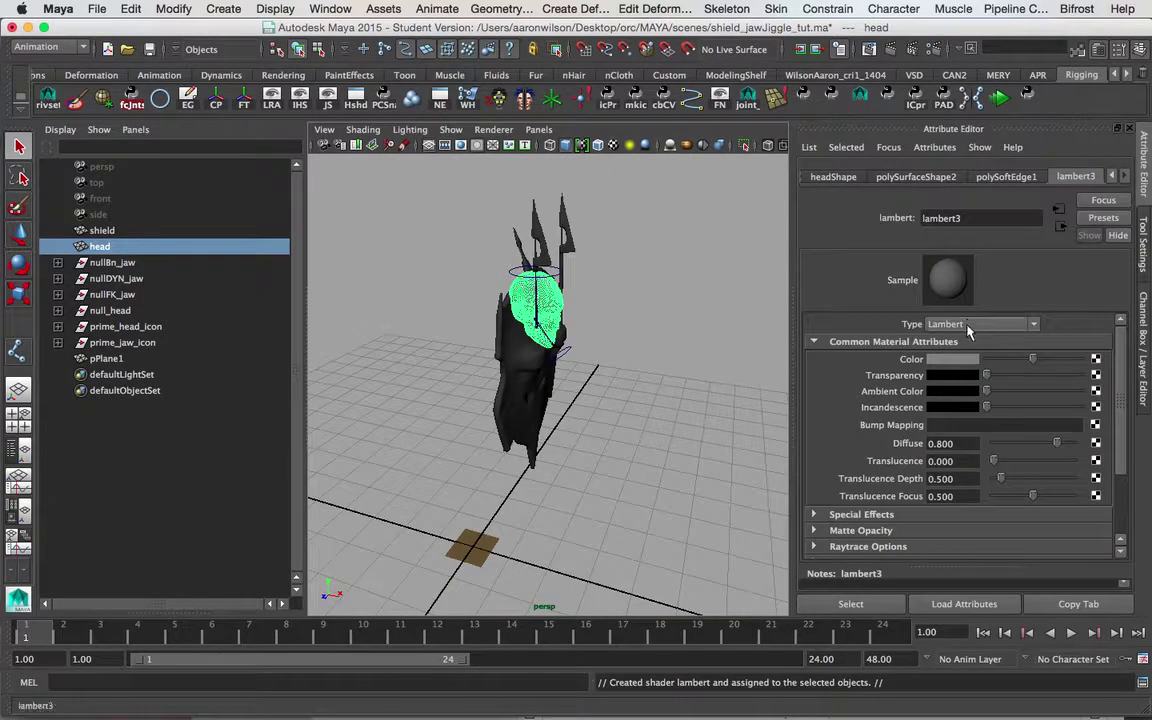
left_click(955, 359)
left_click(878, 338)
- Change the colour of pPlane1's lambert1 material to a medium grey
left_click(474, 544)
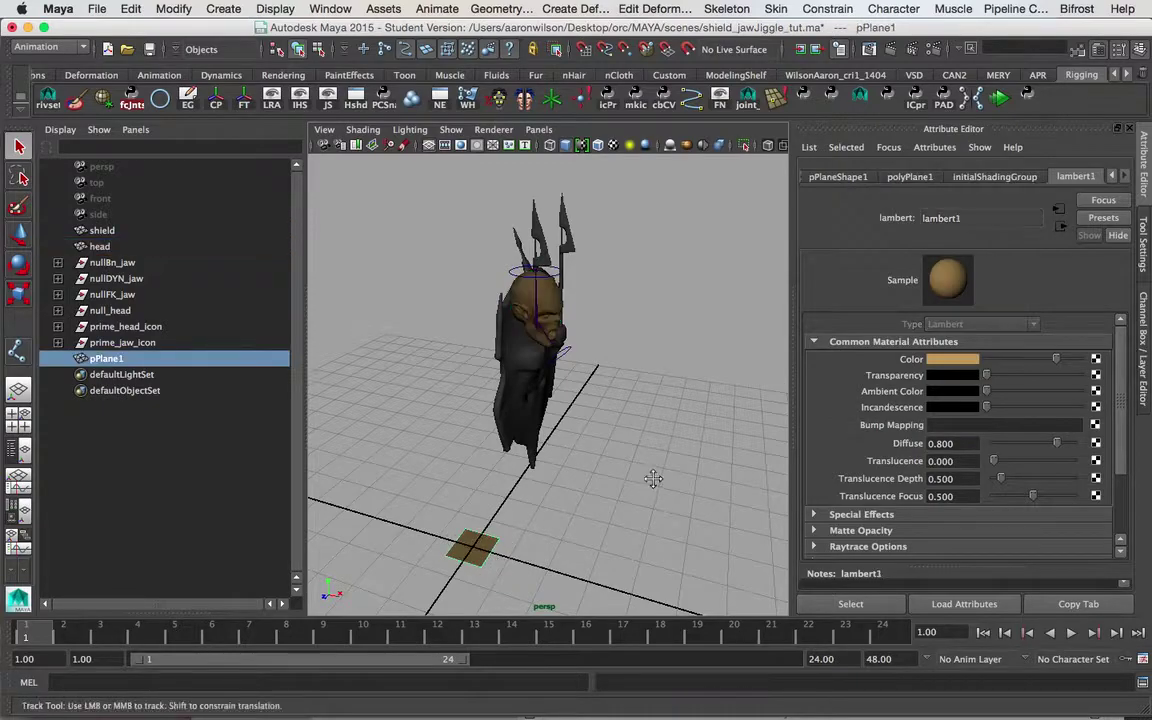
left_click_drag(653, 480, 648, 400, "alt")
mouse_move(1058, 360)
left_mouse_down()
mouse_move(956, 362)
mouse_move(1038, 361)
left_mouse_up()
left_click(565, 512)
middle_click_drag(600, 518, 664, 461, "alt")
mouse_move(508, 470)
left_mouse_down("alt")
mouse_move(555, 483)
mouse_move(516, 472)
mouse_move(530, 484)
mouse_move(521, 480)
left_mouse_up("alt")
left_click(556, 482)
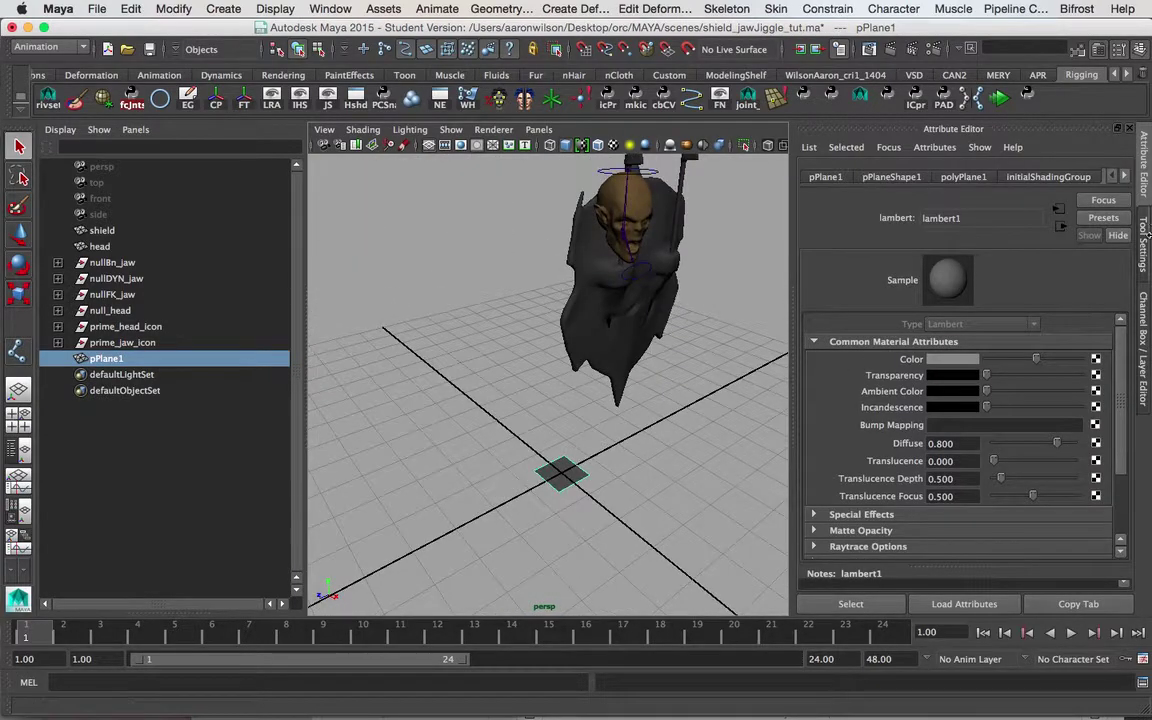
- Select the head mesh and brighten the tan colour of its Lambert material
left_click(1145, 307)
middle_click_drag(667, 319, 564, 371, "alt")
left_click_drag(564, 371, 619, 357, "alt")
right_click_drag(622, 356, 653, 316, "alt")
left_click(646, 224)
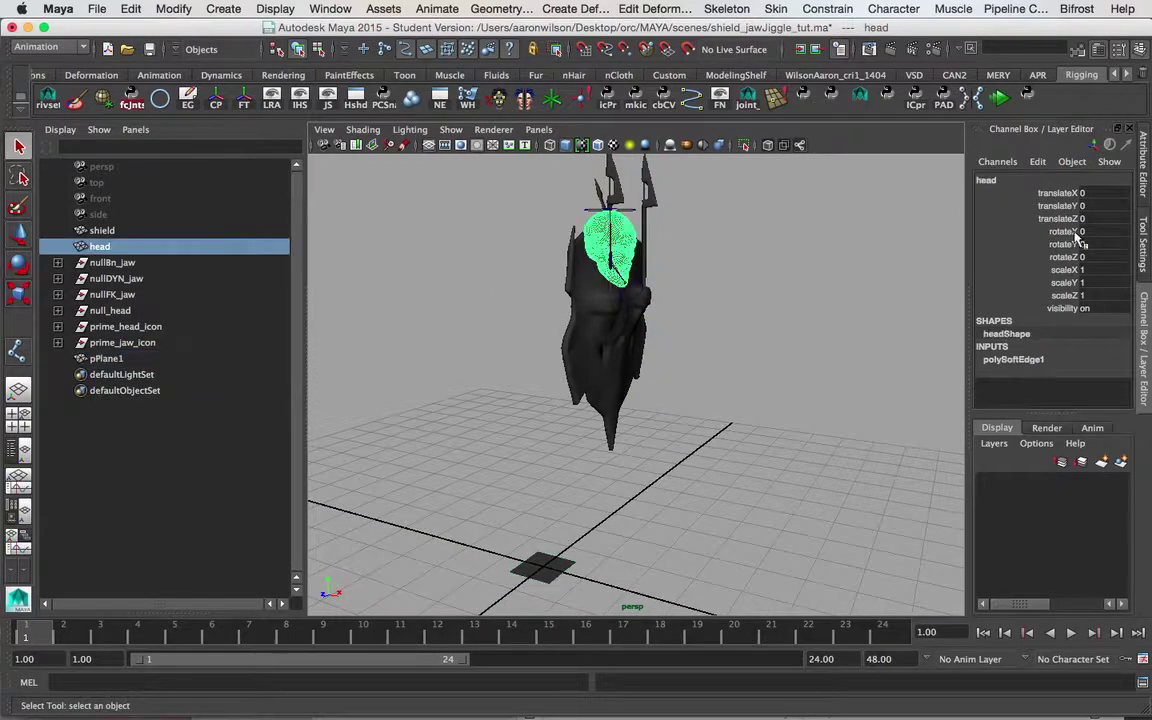
left_click(1145, 182)
left_click_drag(1031, 359, 1058, 360)
left_click(632, 295)
middle_click_drag(587, 314, 640, 337, "alt")
right_click_drag(622, 332, 643, 324, "alt")
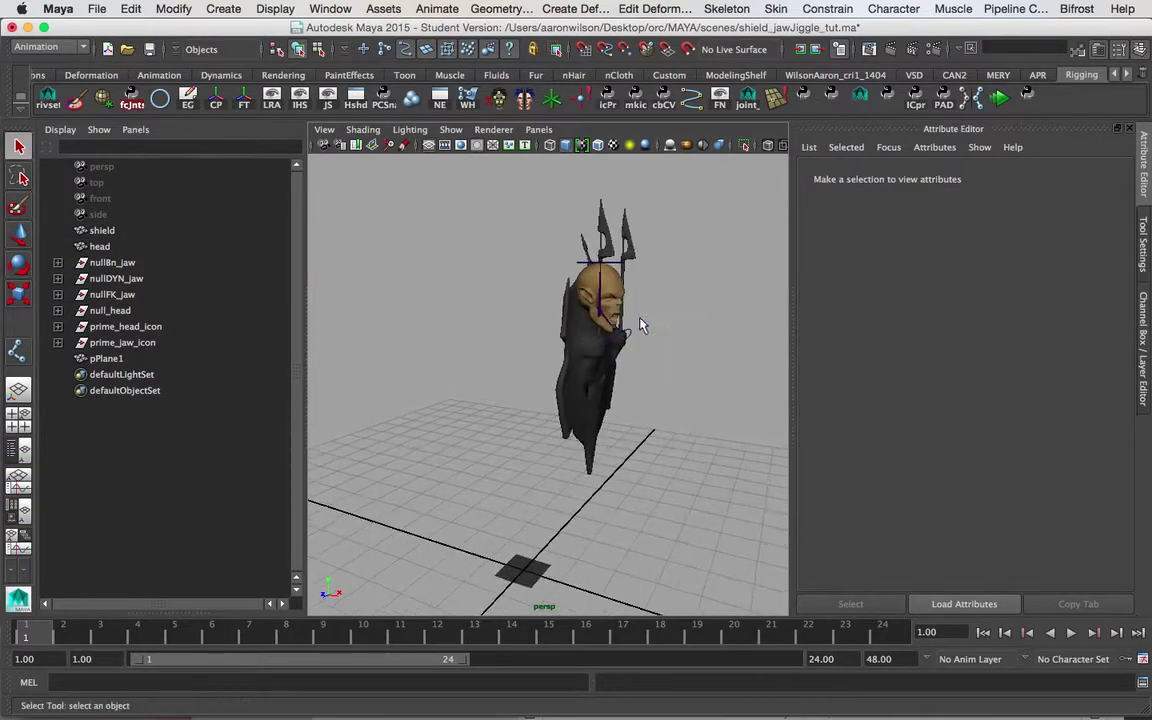
left_click(522, 568)
left_click_drag(522, 568, 537, 430, "alt")
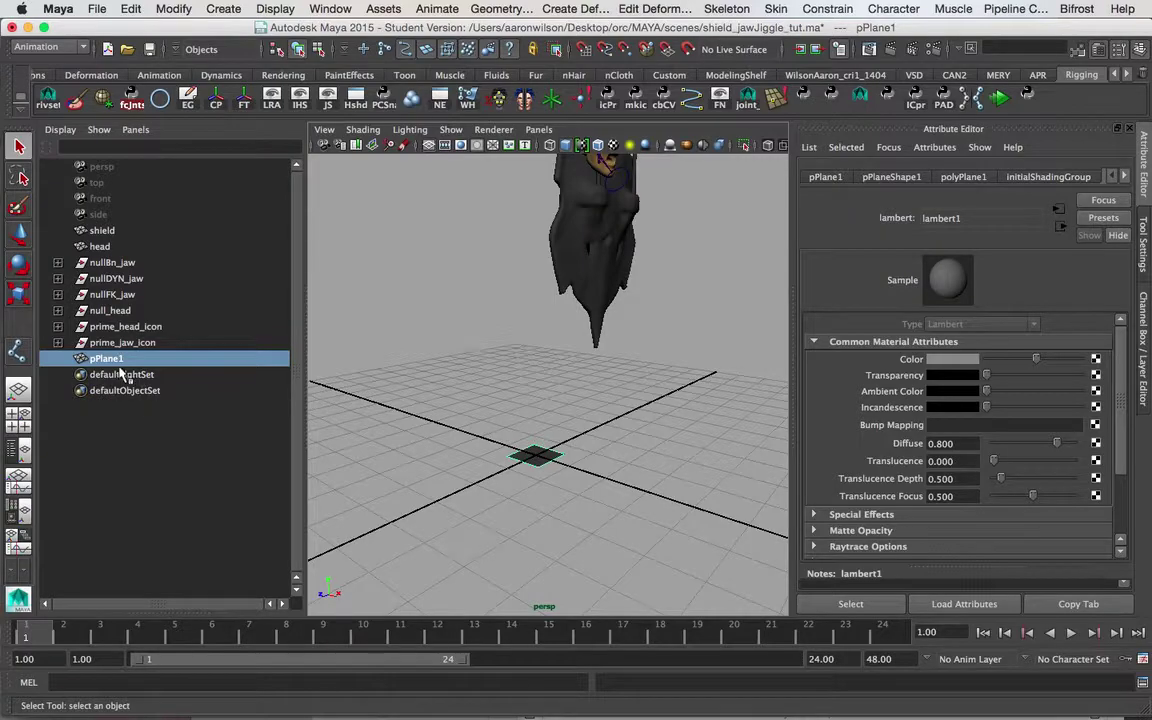
left_click_drag(532, 355, 603, 430, "alt")
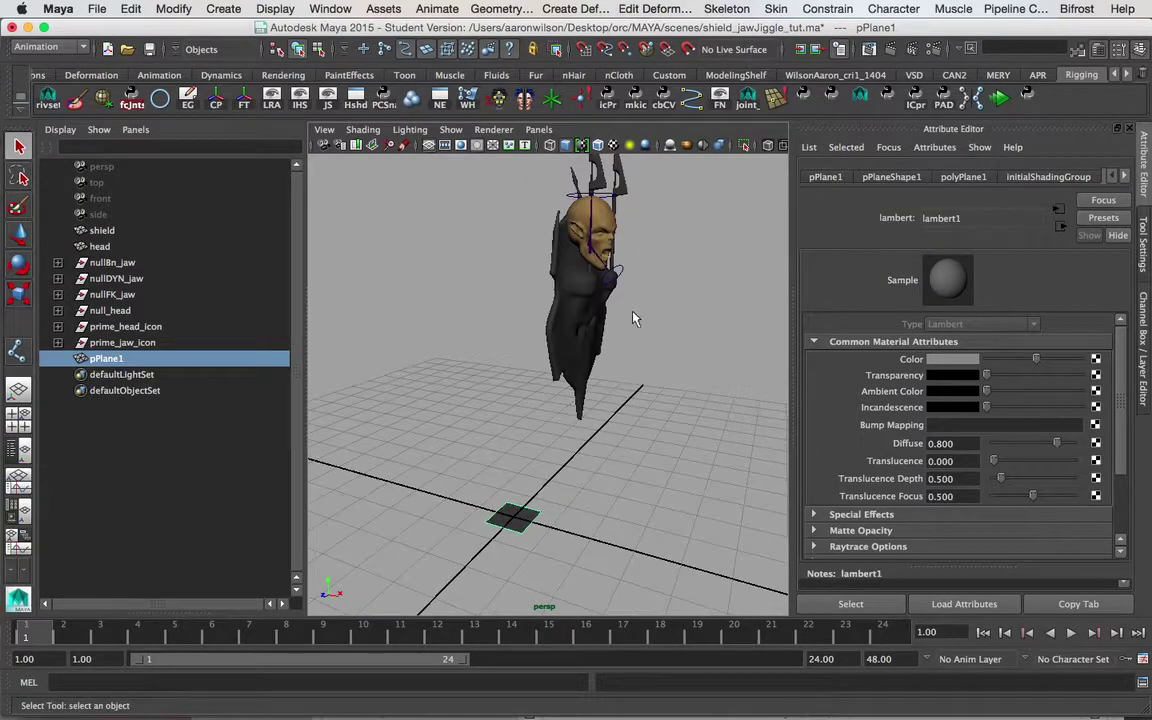
left_click_drag(613, 289, 634, 378, "alt")
- Check jaw_icon's move axes, and set pPlane1's Z rotation to 90 so the plane stands upright
left_click(640, 276)
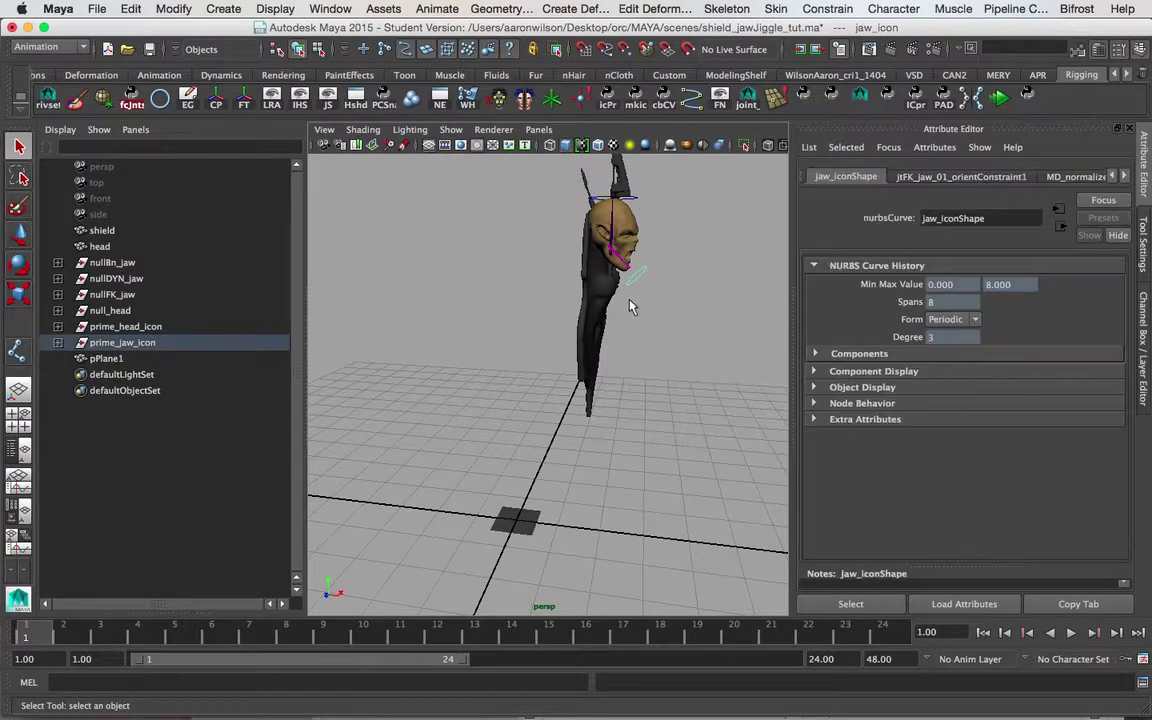
key("e")
key("w")
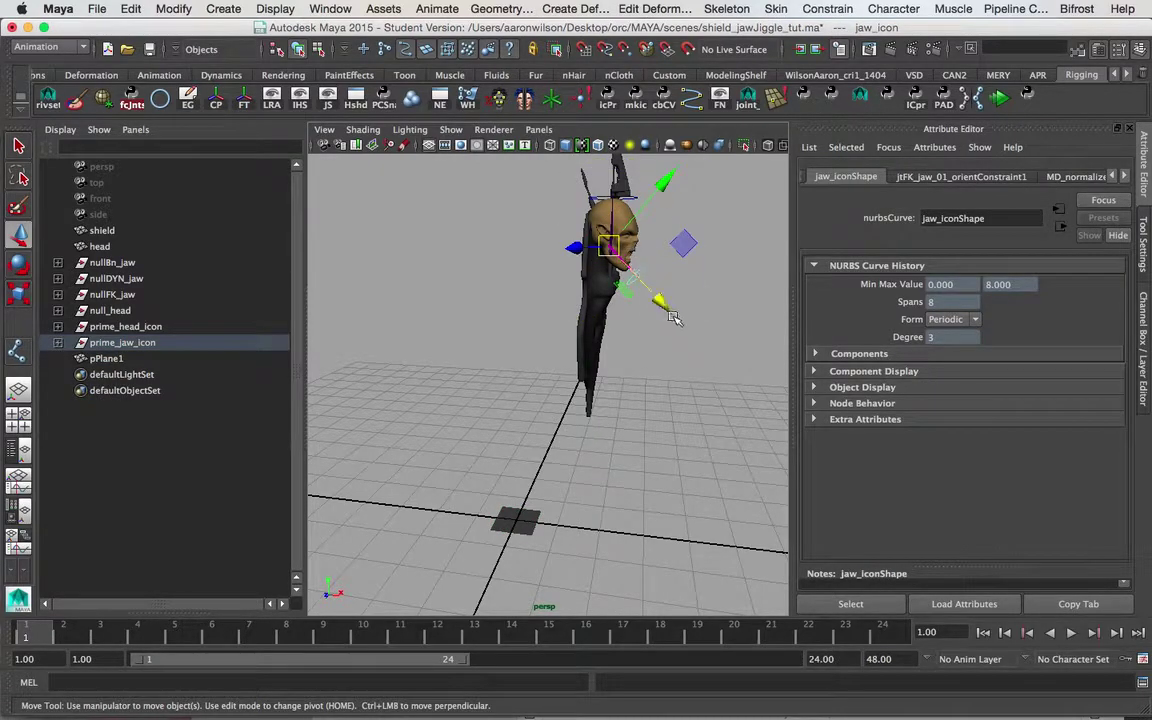
left_click_drag(558, 573, 518, 560, "alt")
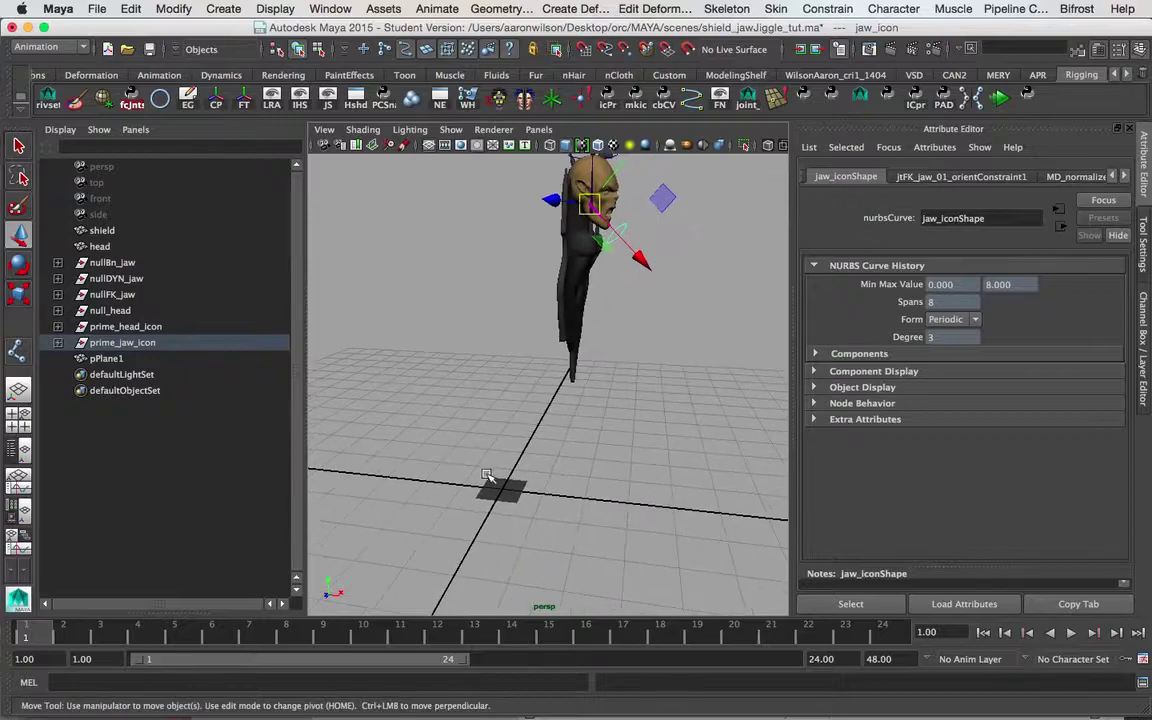
left_click(502, 489)
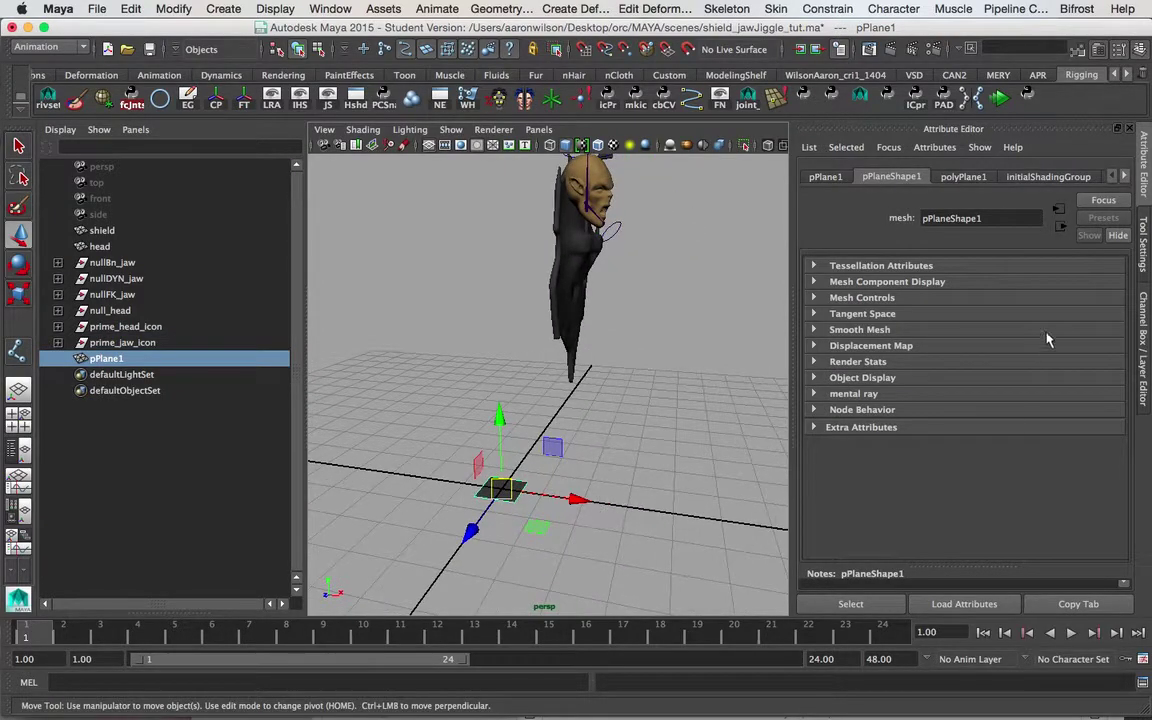
key("ctrl+a")
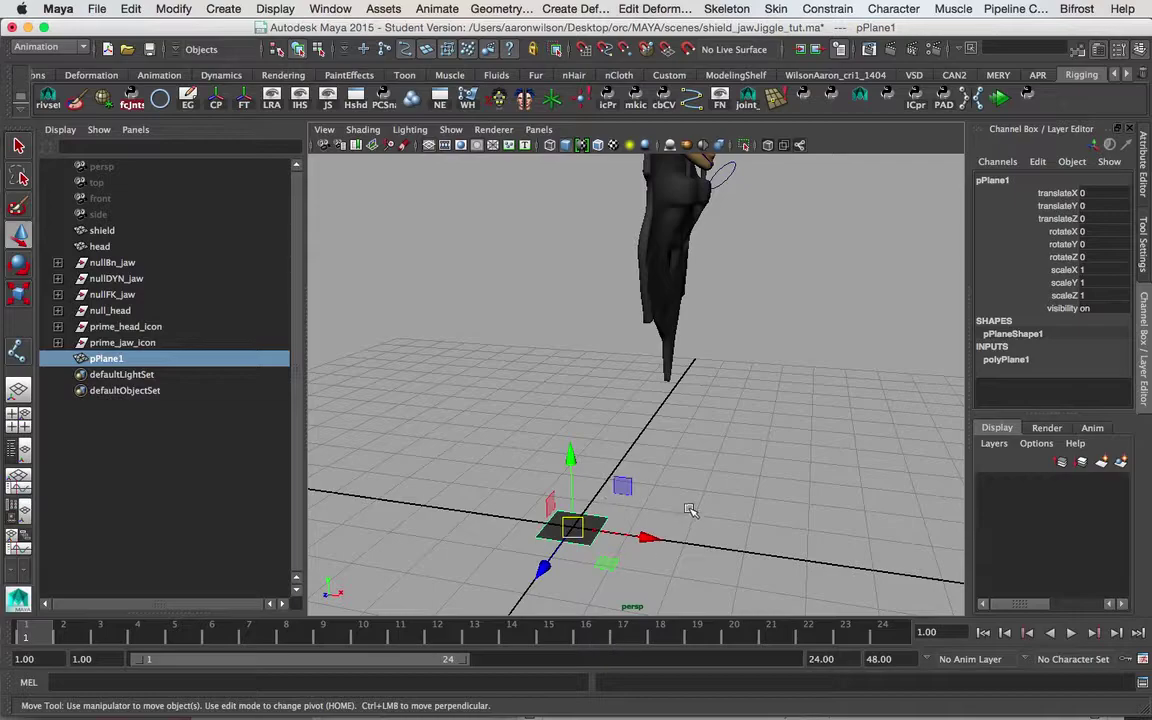
double_click(1083, 257)
type("90")
key("Return")
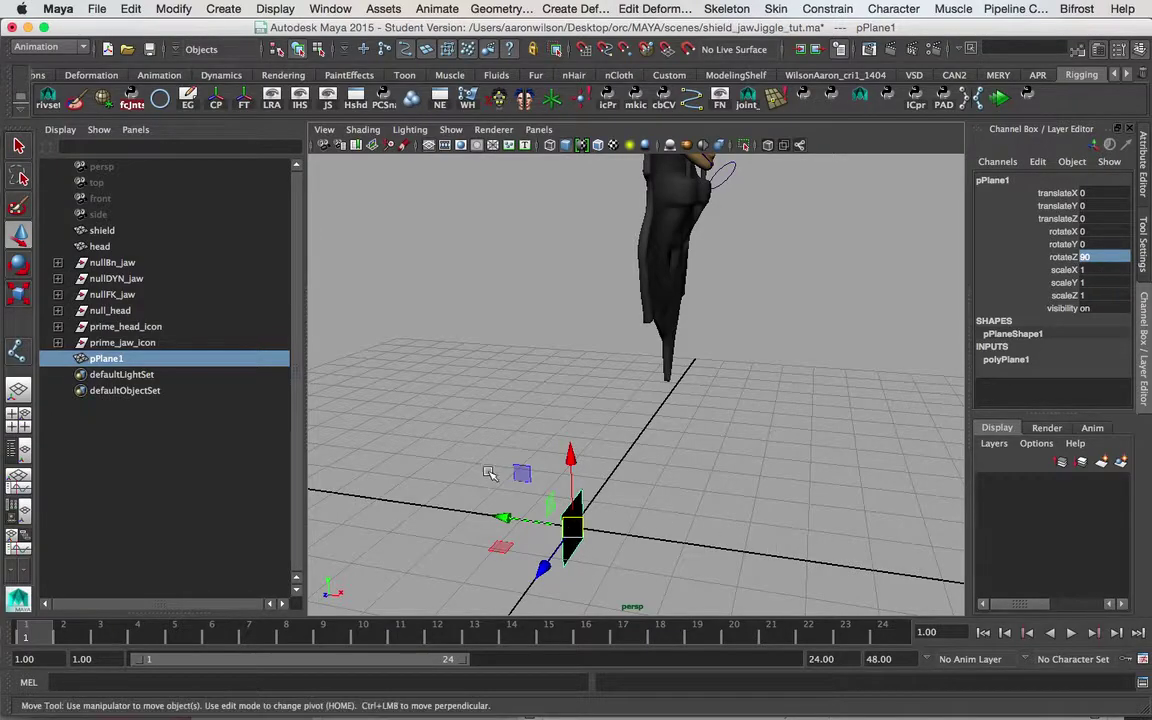
- Freeze the transformations of the rotated pPlane1
left_click_drag(549, 545, 732, 502, "alt")
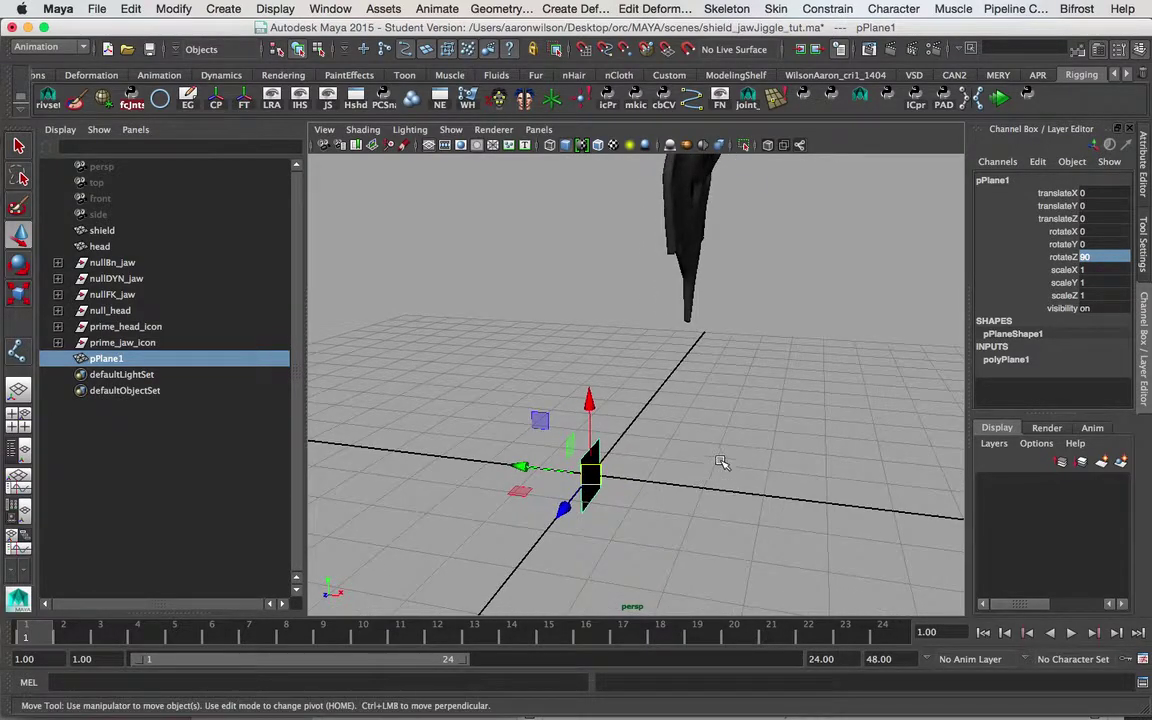
left_click(173, 9)
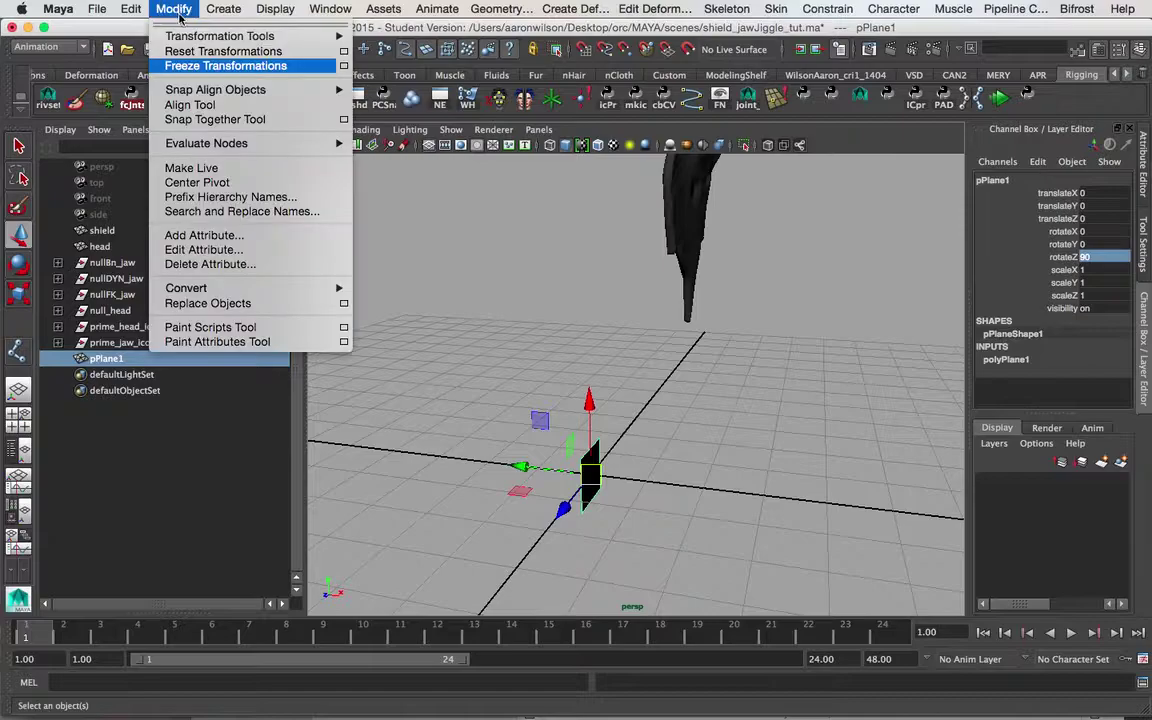
left_click(200, 64)
left_click_drag(695, 402, 687, 469, "alt")
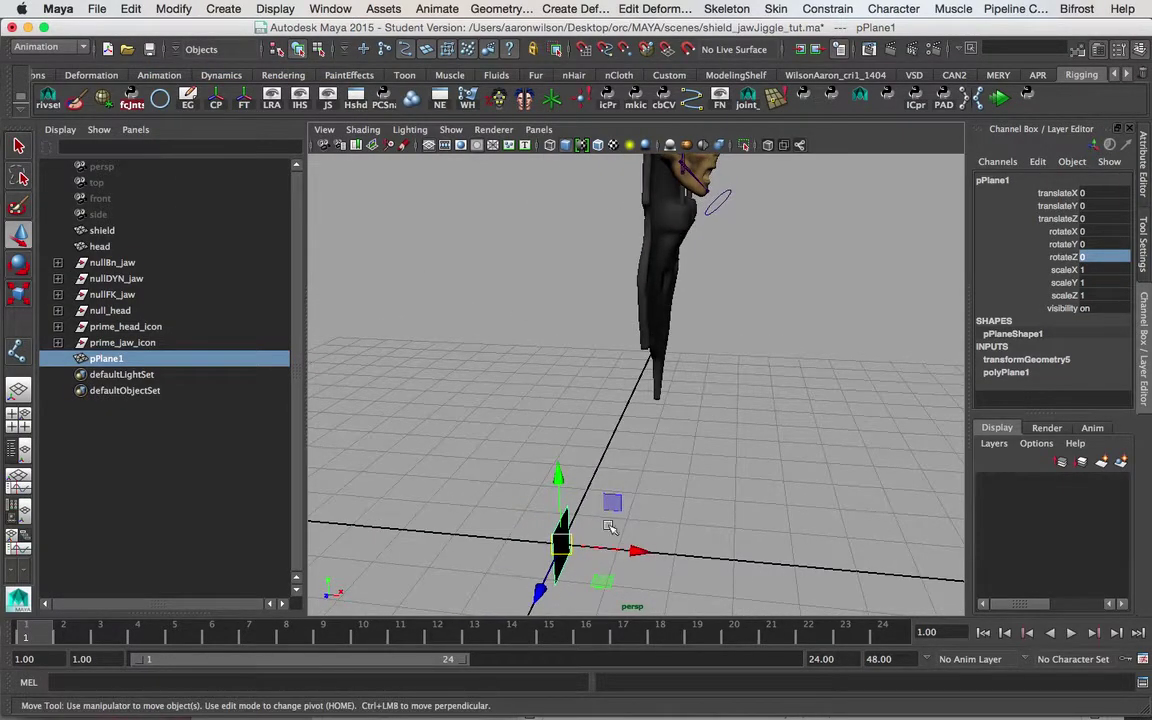
- Select jaw_icon as the driver and add pPlane1 to the selection as the driven object
left_click(732, 198)
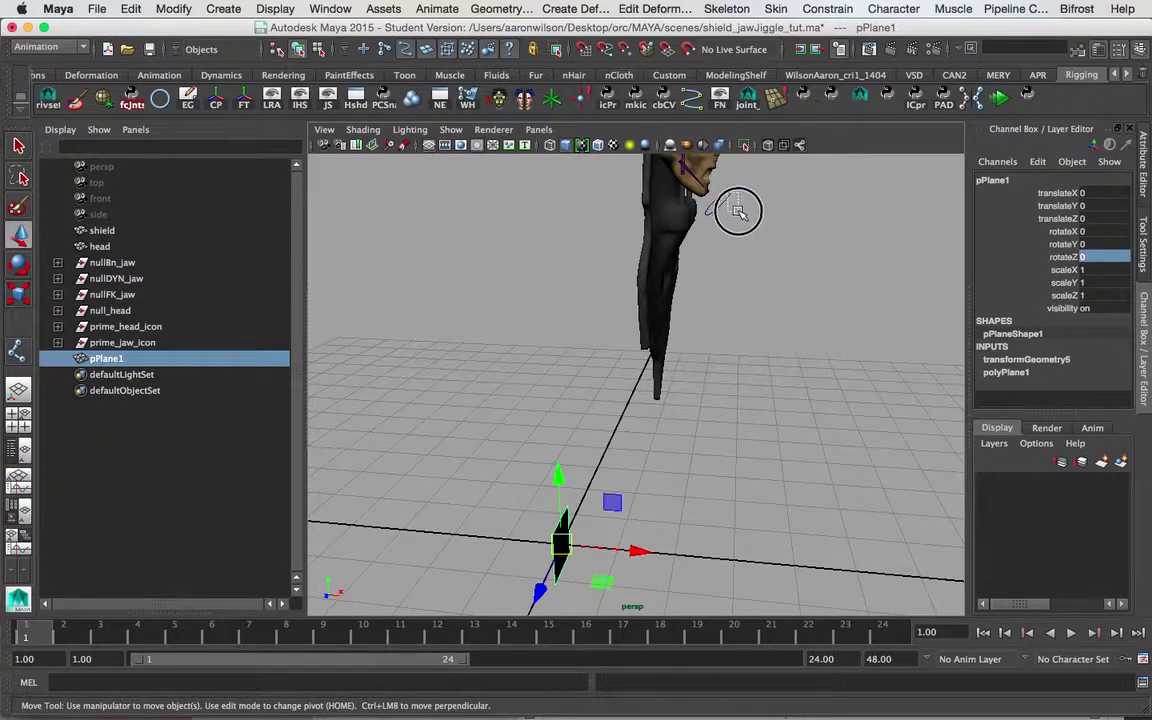
left_click_drag(787, 422, 809, 417, "alt")
key("q")
middle_click_drag(743, 443, 675, 402, "alt")
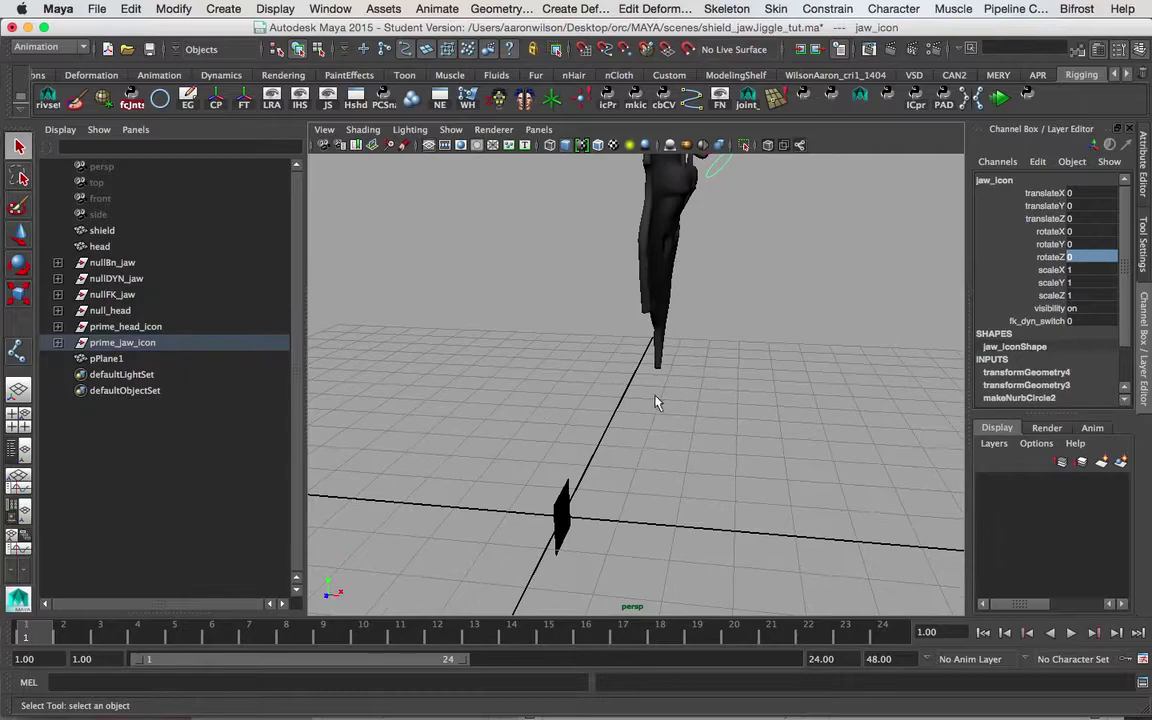
left_click(555, 500)
left_click_drag(761, 496, 735, 346, "alt")
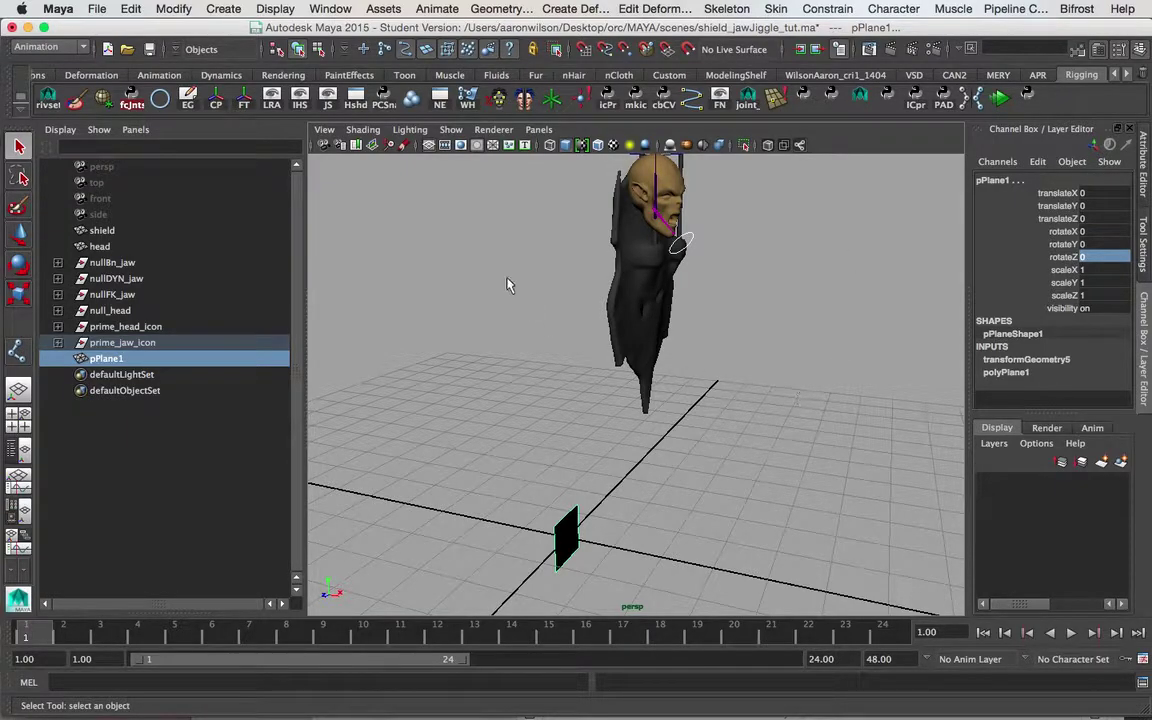
- Examine the Python code of the parent constraint snap shelf tool, close it and clear the selection
right_click(385, 100)
left_click(415, 180)
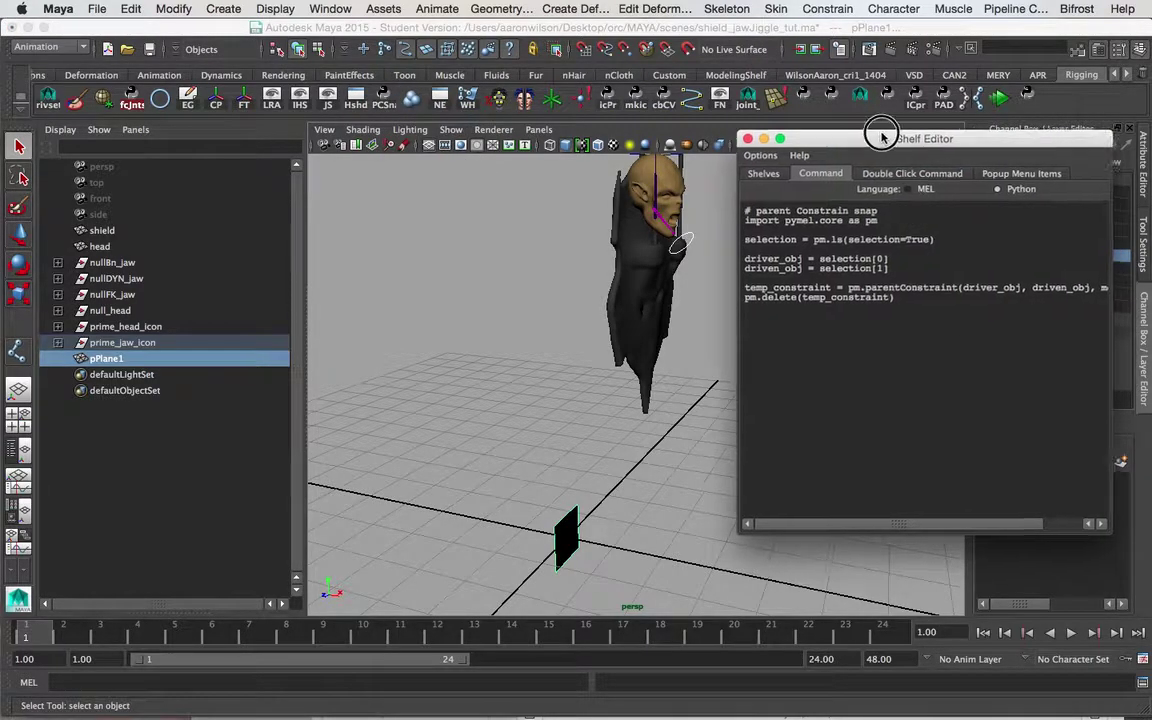
left_click_drag(887, 137, 586, 99)
left_click_drag(816, 492, 1010, 499)
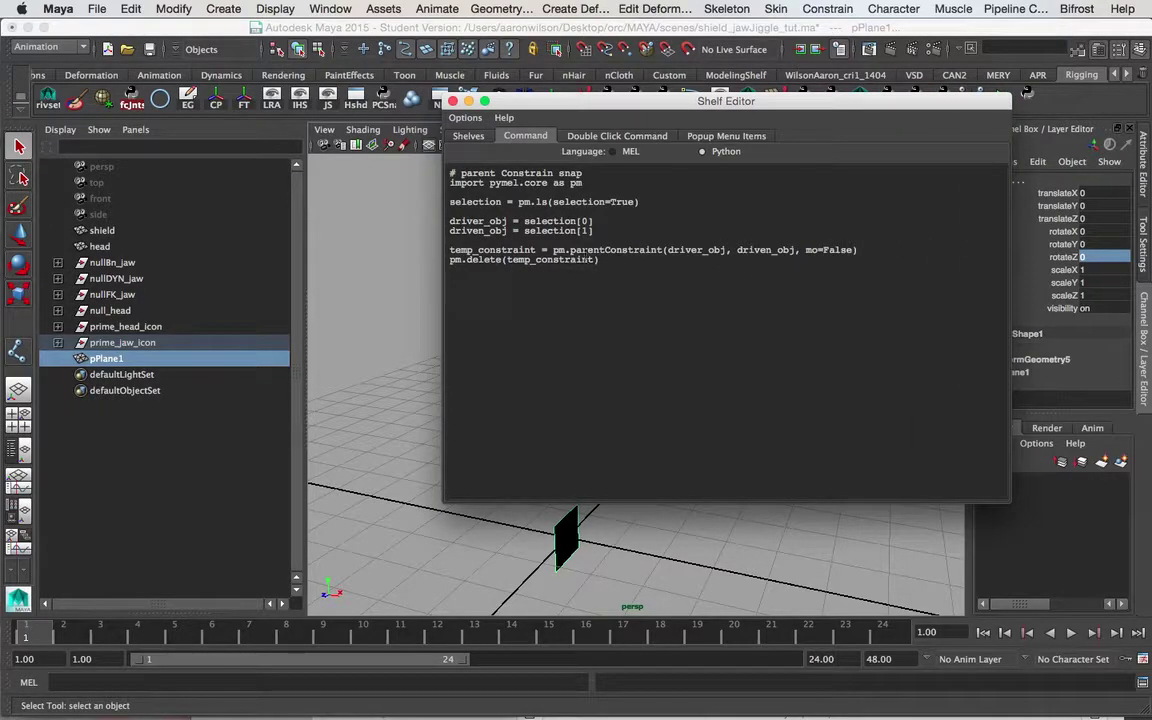
left_click_drag(523, 102, 512, 96)
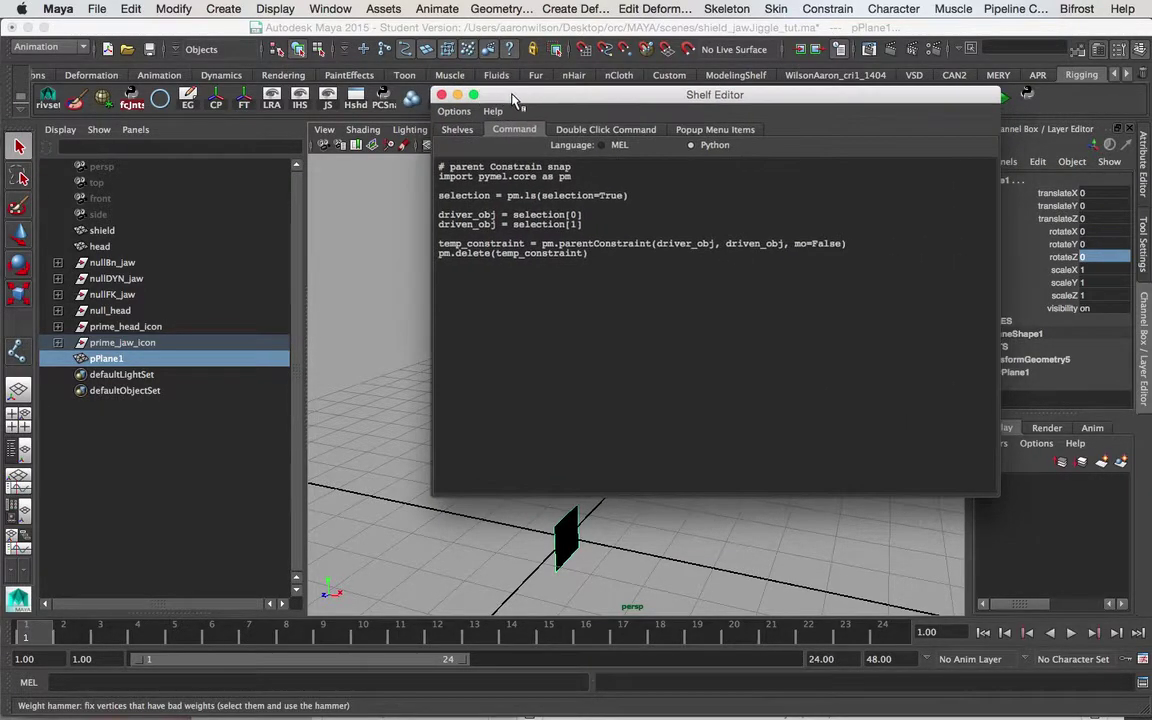
left_click(443, 95)
left_click_drag(645, 337, 693, 395, "alt")
left_click(628, 363)
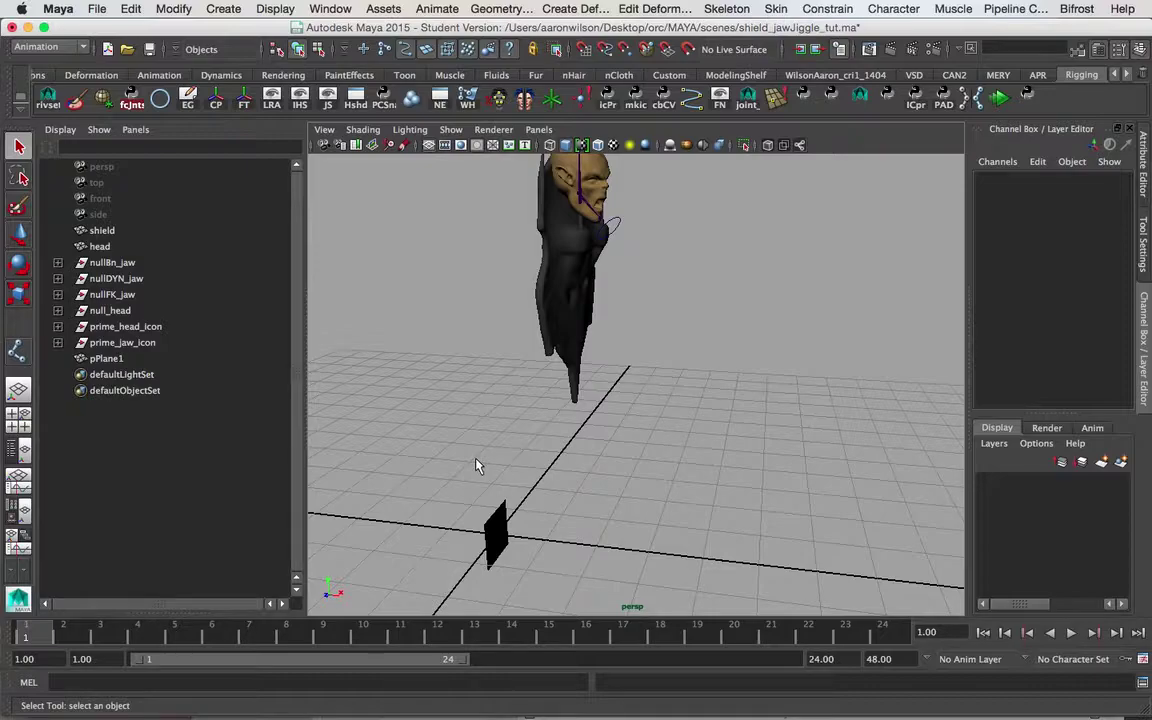
- Snap pPlane1 to jaw_icon's position and orientation with the parent constraint snap tool, using jaw_icon as the driver
left_click(490, 527)
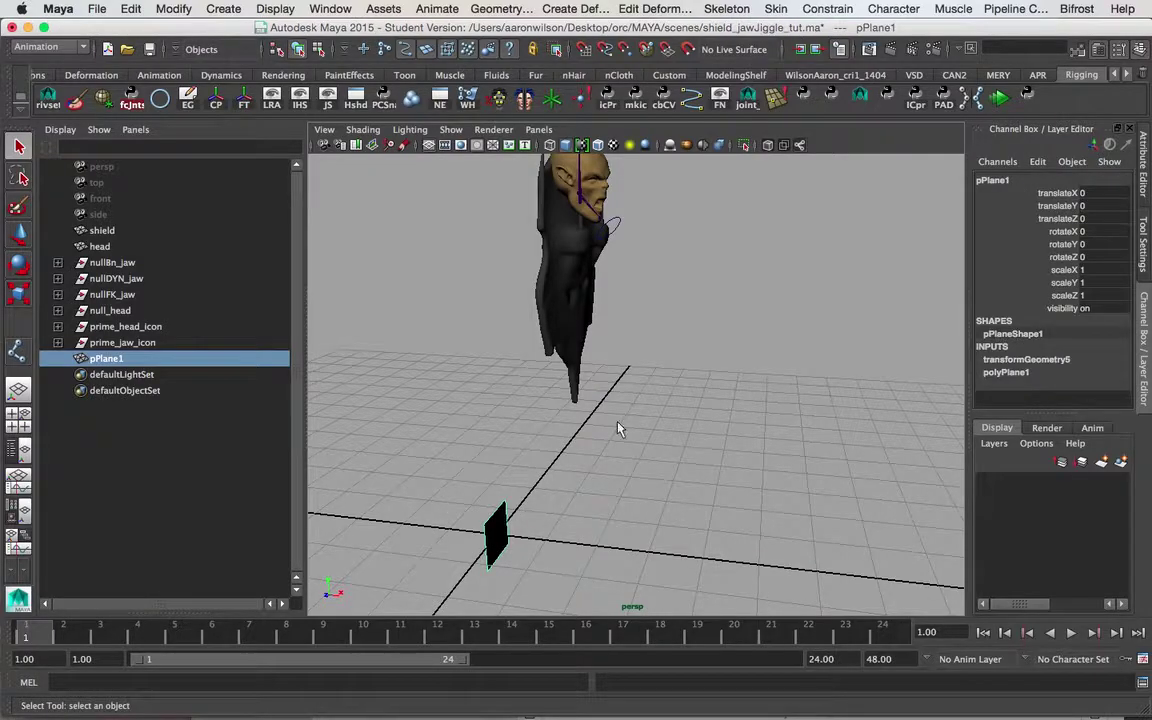
left_click_drag(631, 262, 655, 263, "alt")
left_click(632, 224)
left_click_drag(455, 507, 543, 555, "shift")
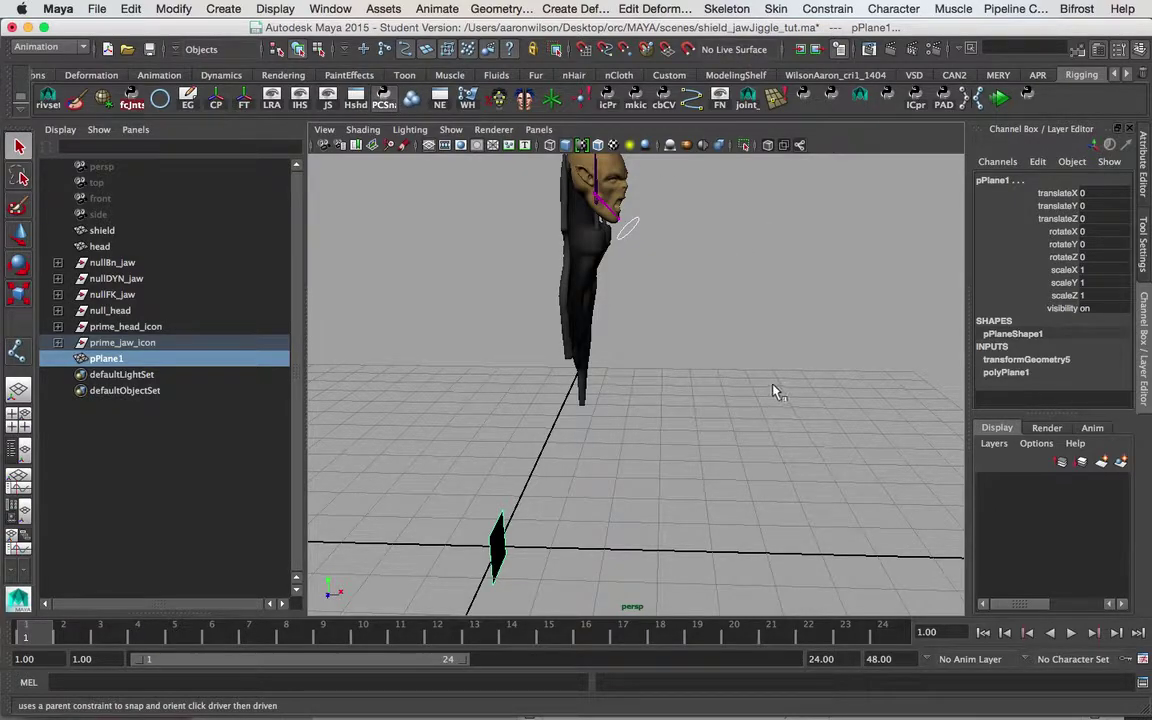
left_click_drag(680, 289, 490, 334, "alt")
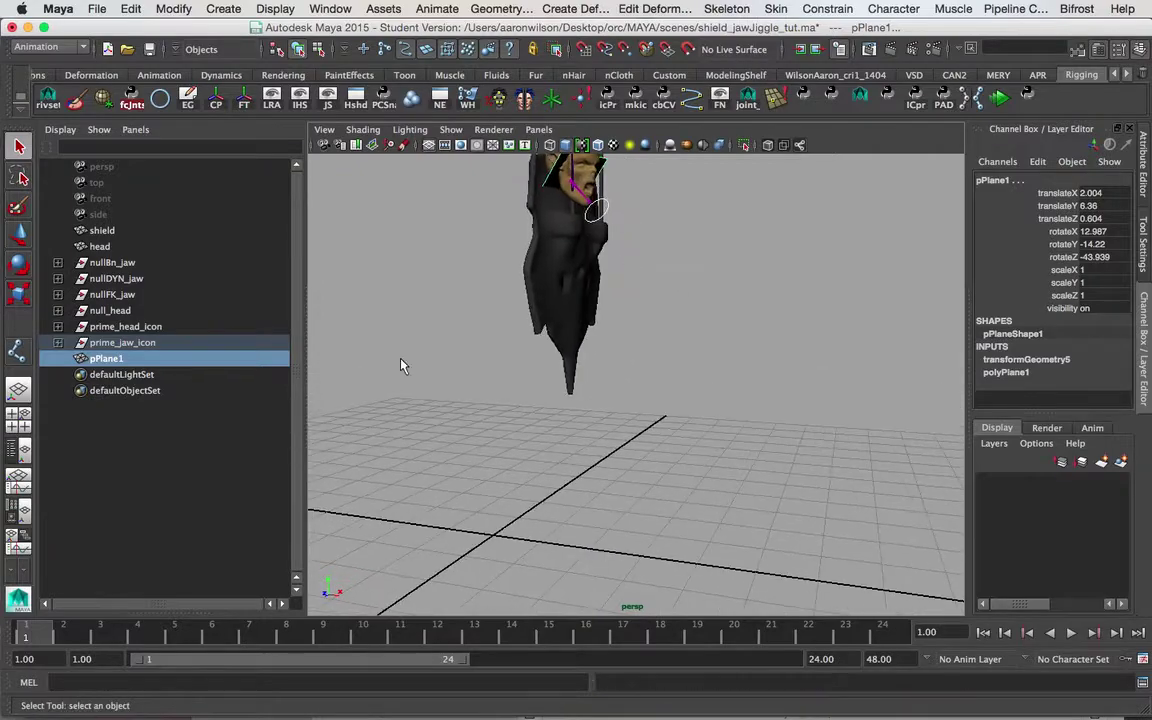
- Move pPlane1 along its own X axis out of the head to just in front of the chin
left_click(131, 362)
middle_click_drag(569, 228, 566, 325, "alt")
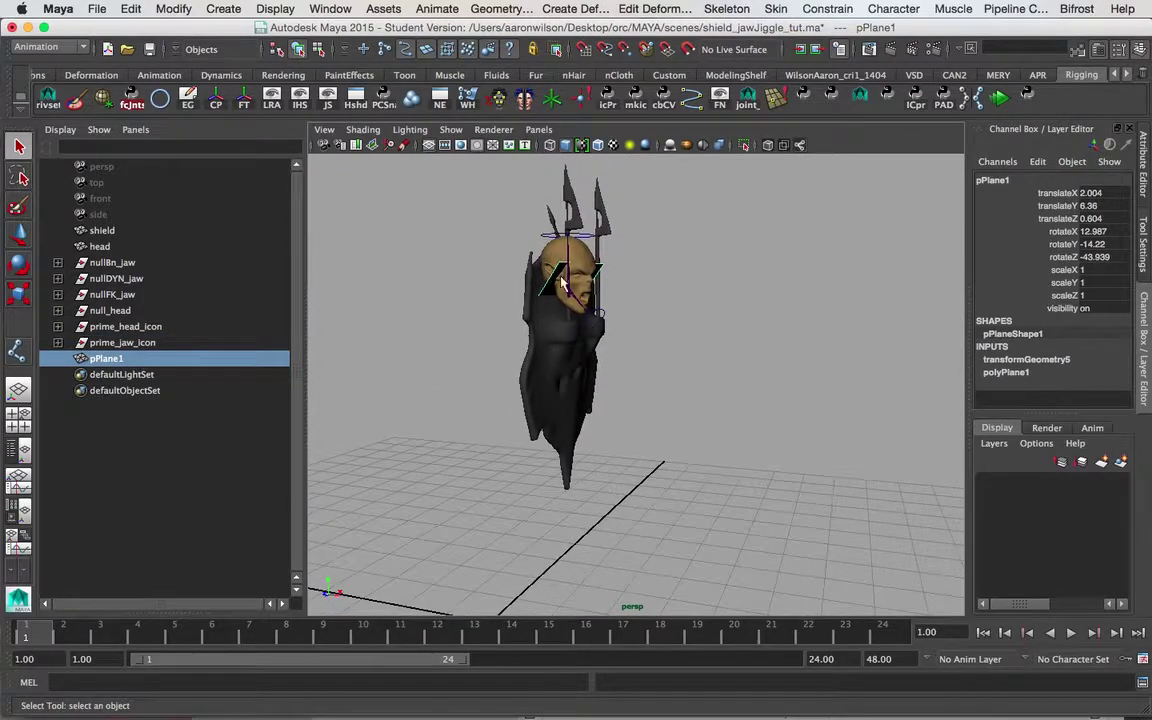
middle_click_drag(556, 278, 525, 300, "alt")
right_click_drag(525, 300, 643, 329, "alt")
left_click_drag(643, 329, 538, 284, "alt")
left_click_drag(617, 283, 640, 310, "alt")
key("w")
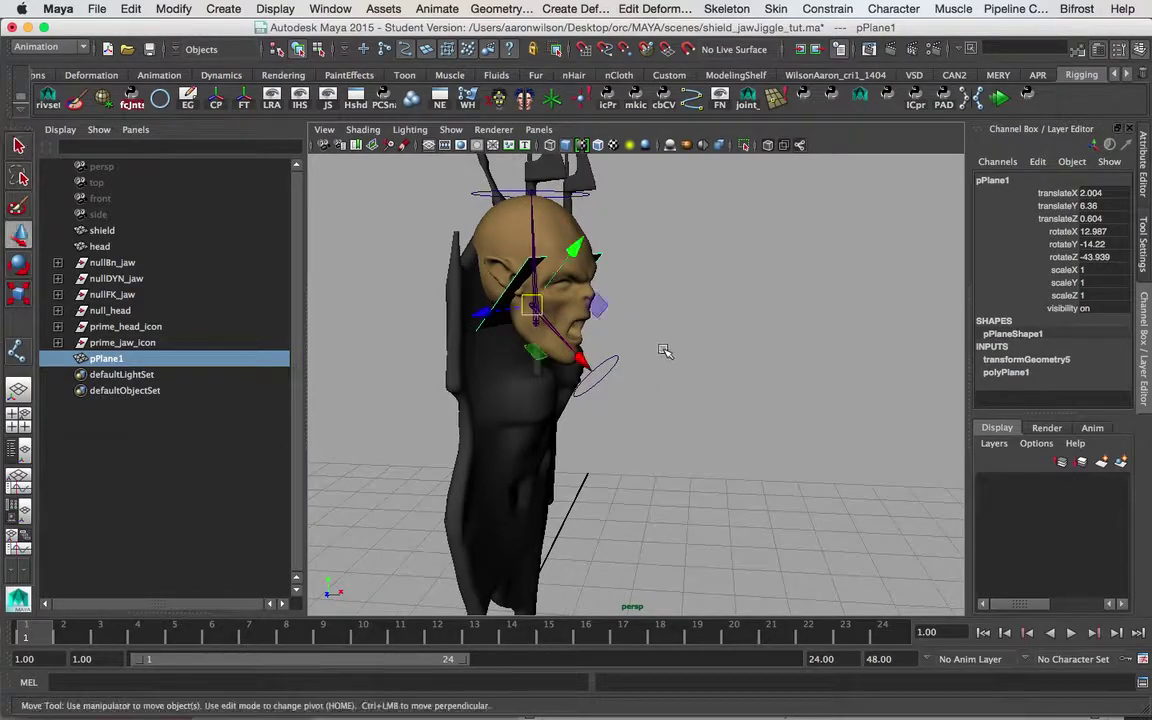
left_click_drag(596, 360, 643, 411)
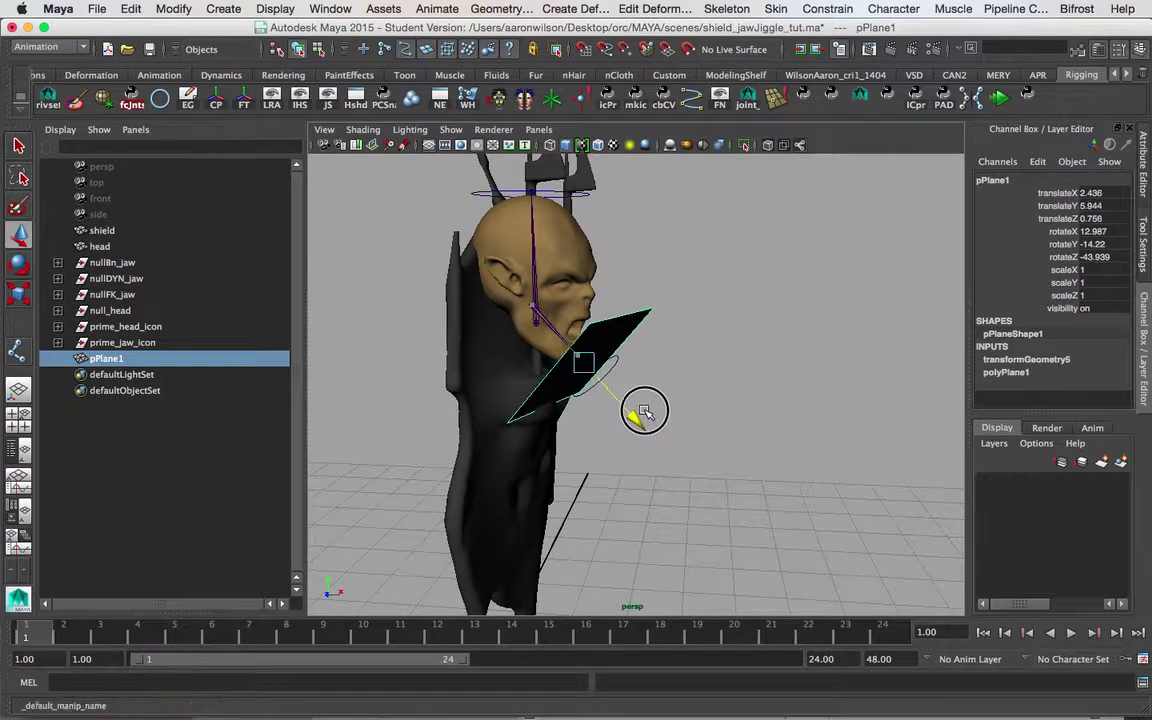
left_click_drag(695, 381, 703, 378, "alt")
right_click_drag(703, 378, 872, 377, "alt")
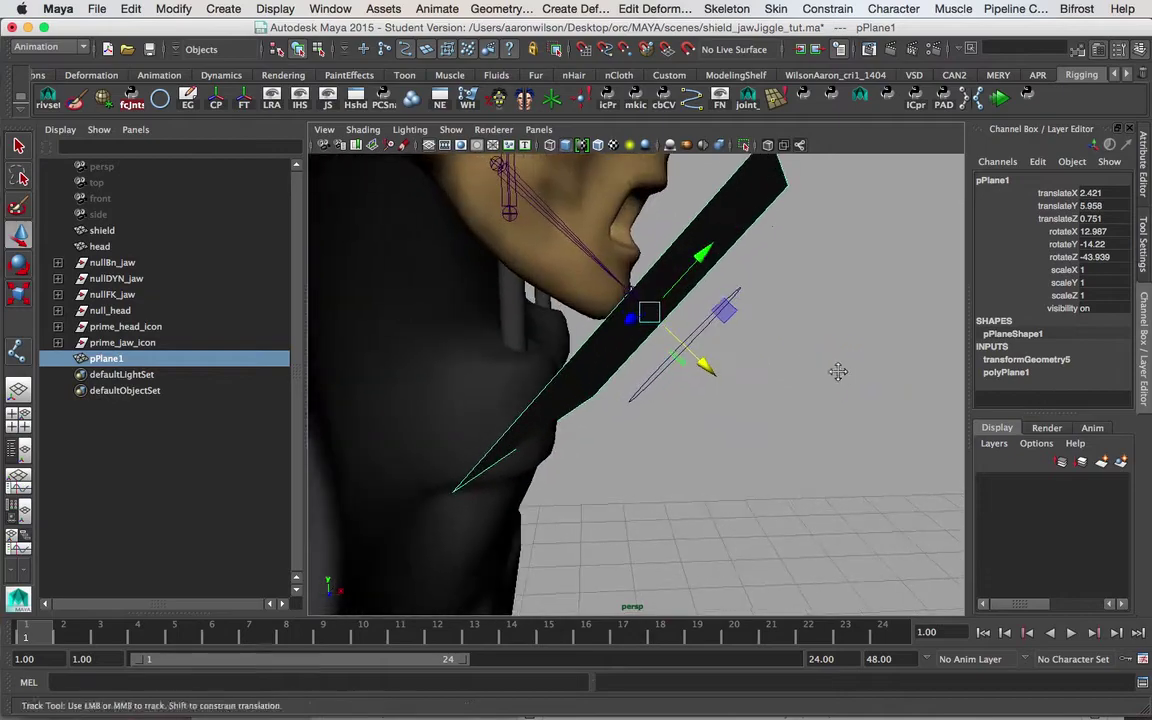
- Snap pPlane1 along its X axis into line with the jaw_icon curve, at about 2.514, 5.869, 0.784
left_click_drag(782, 342, 737, 329, "alt")
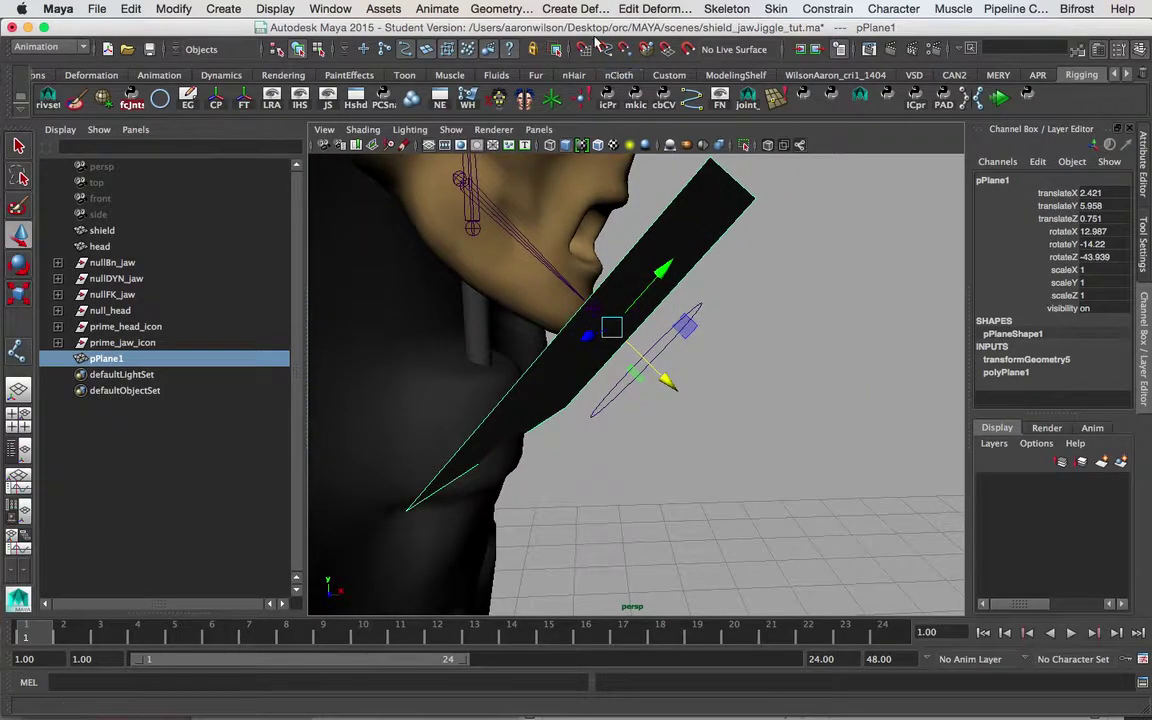
key("c")
key("c")
middle_click_drag(607, 401, 612, 394)
left_click_drag(795, 325, 792, 299, "alt")
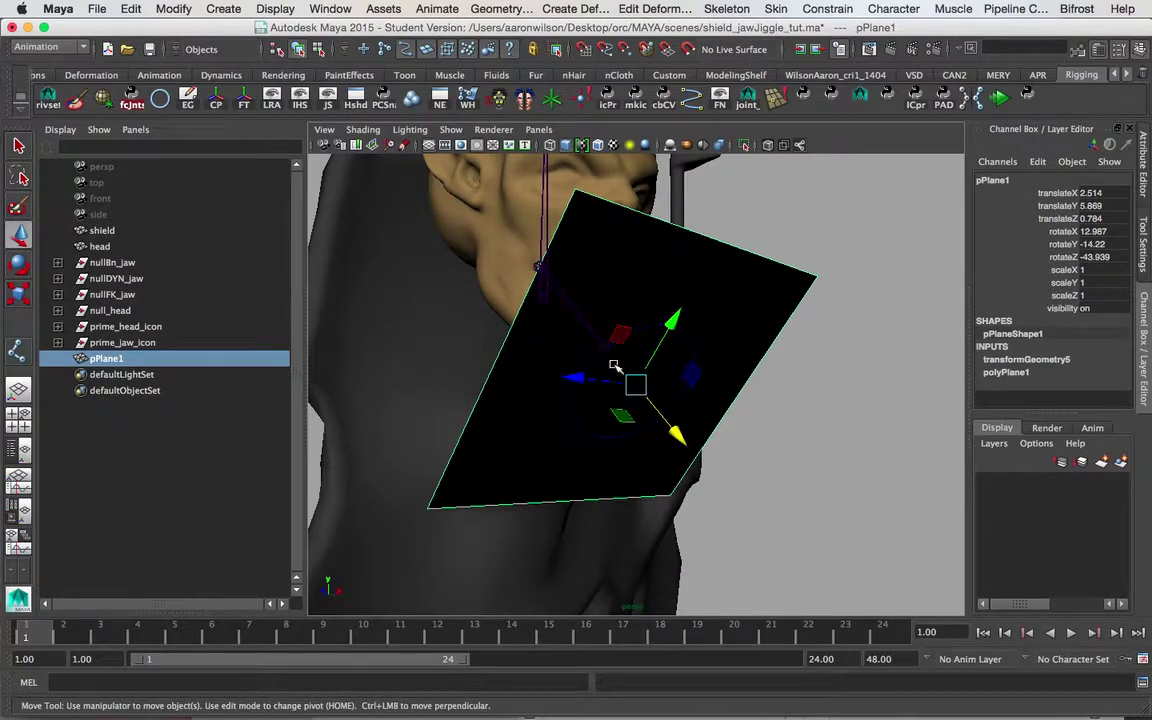
- Scale pPlane1 down uniformly to about 0.062 so it sits small inside the jaw_icon circle
key("r")
middle_click_drag(868, 358, 605, 433)
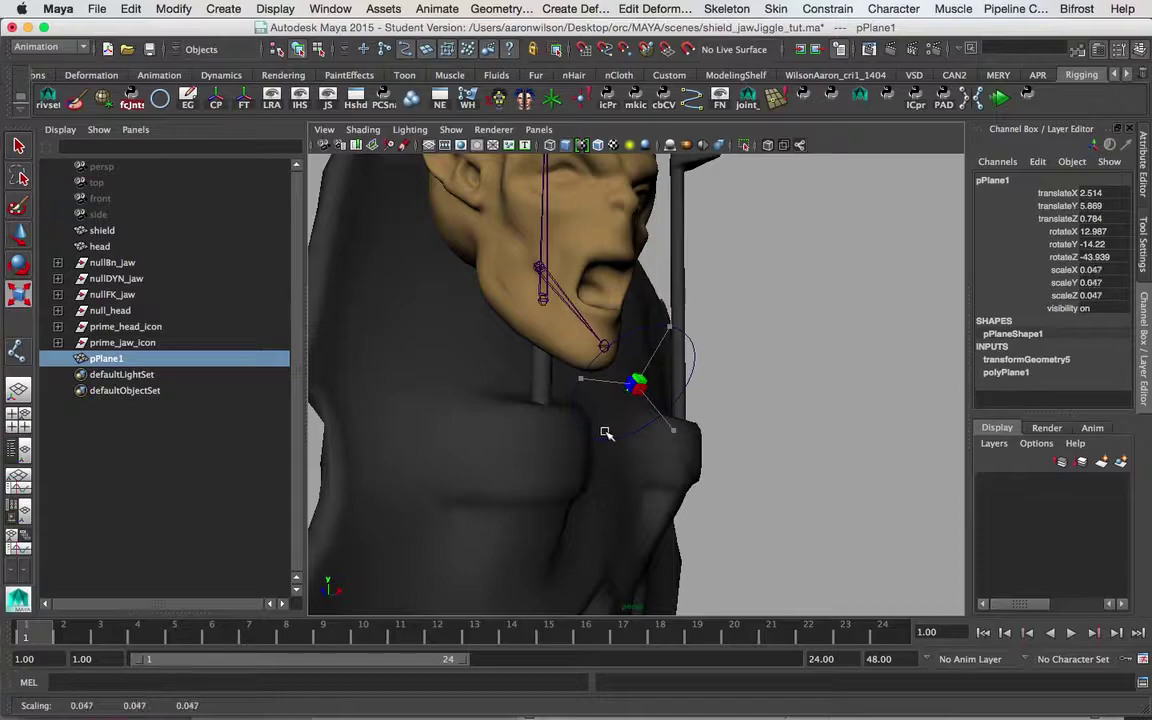
left_click_drag(787, 350, 812, 347, "alt")
middle_click_drag(811, 347, 815, 350)
left_click_drag(776, 368, 740, 373, "alt")
key("q")
middle_click_drag(740, 373, 709, 345, "alt")
left_click_drag(709, 345, 689, 389, "alt")
left_click_drag(792, 368, 797, 388, "alt")
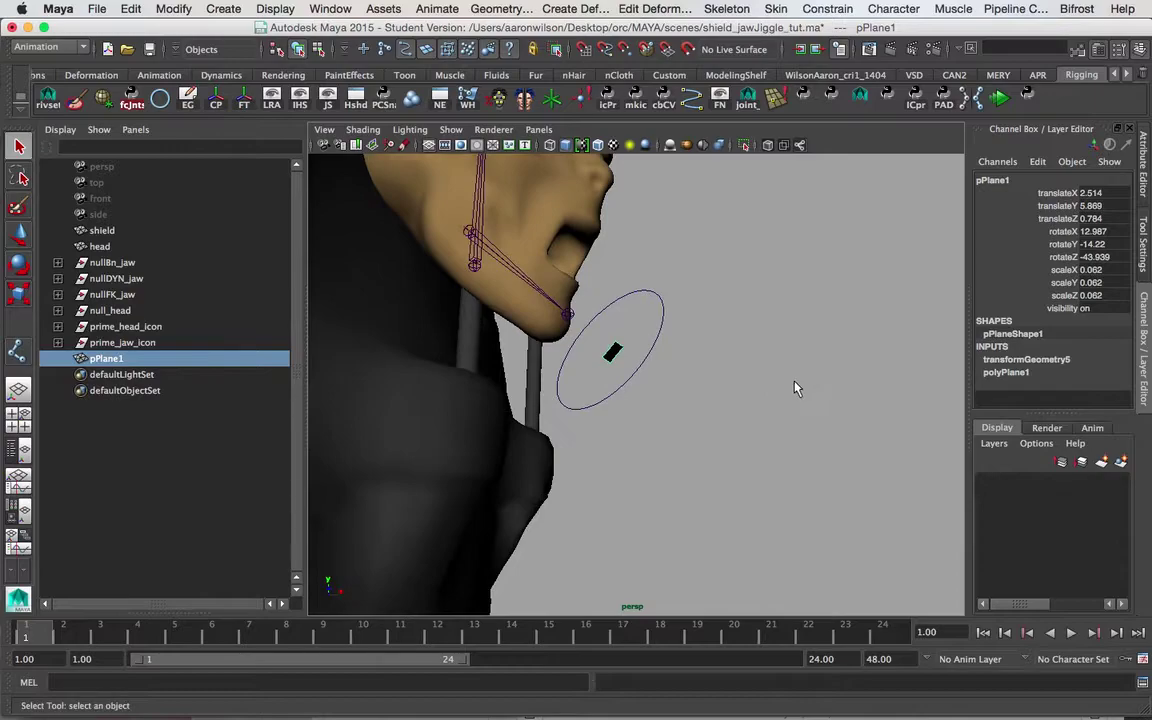
left_click_drag(710, 334, 673, 368, "alt")
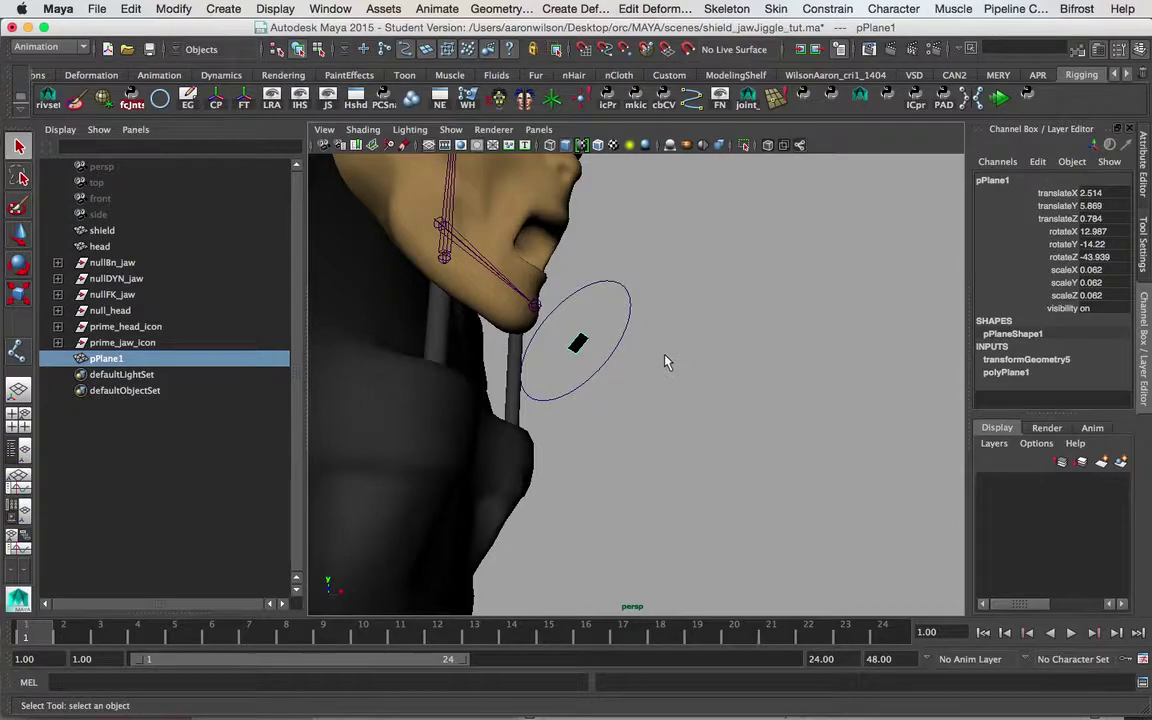
- Freeze the transformations of the scaled pPlane1 at the centre of jaw_icon
left_click(173, 8)
left_click(220, 64)
left_click_drag(771, 381, 689, 381, "alt")
key("w")
left_click_drag(609, 387, 648, 393, "alt")
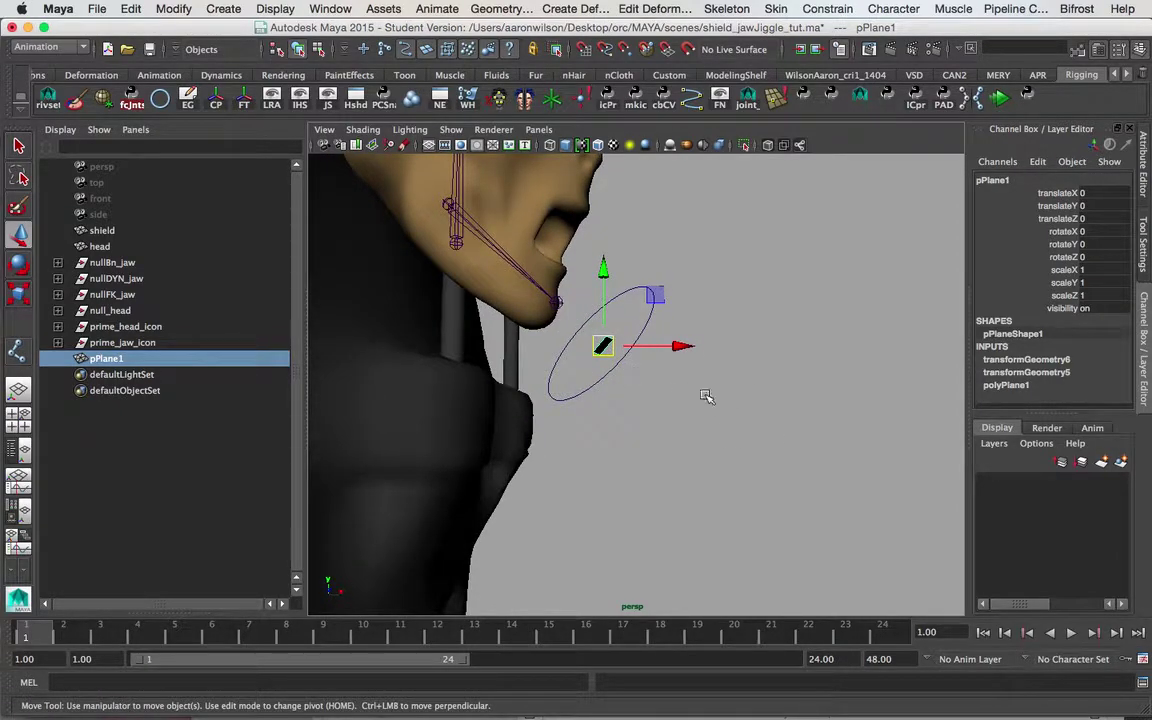
- Test rotating and moving pPlane1 beside the chin, undoing each change
key("e")
left_click_drag(655, 341, 658, 360)
key("ctrl+z")
key("q")
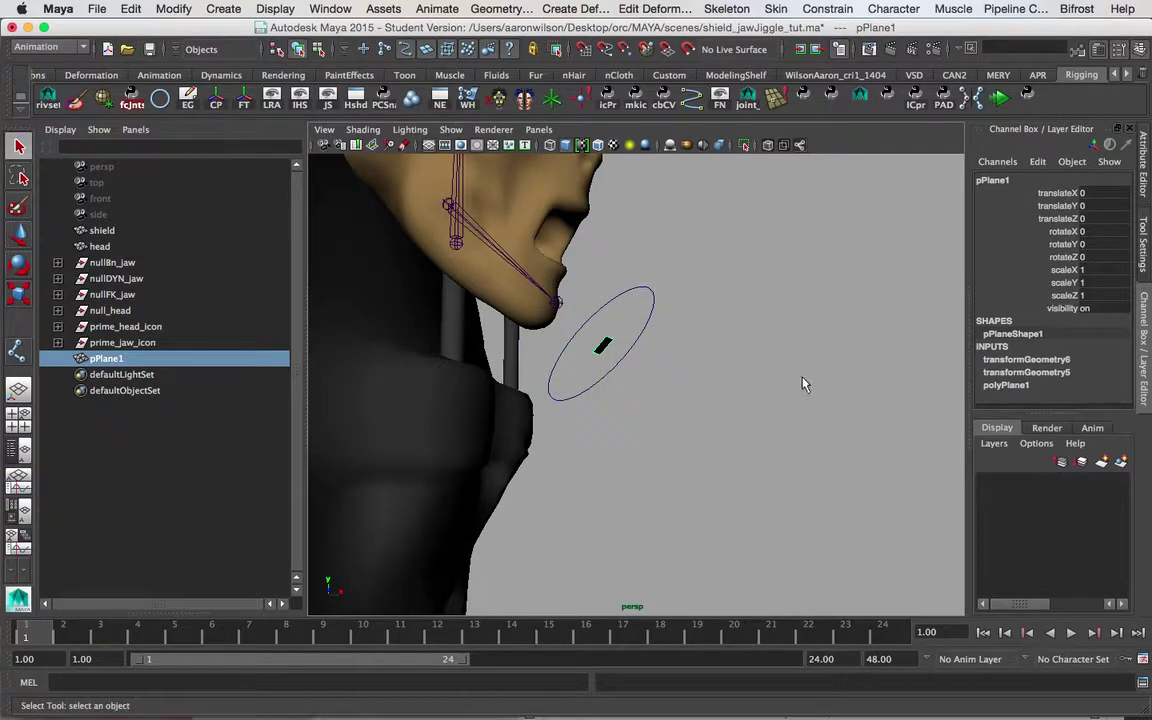
key("w")
middle_click_drag(743, 404, 596, 482)
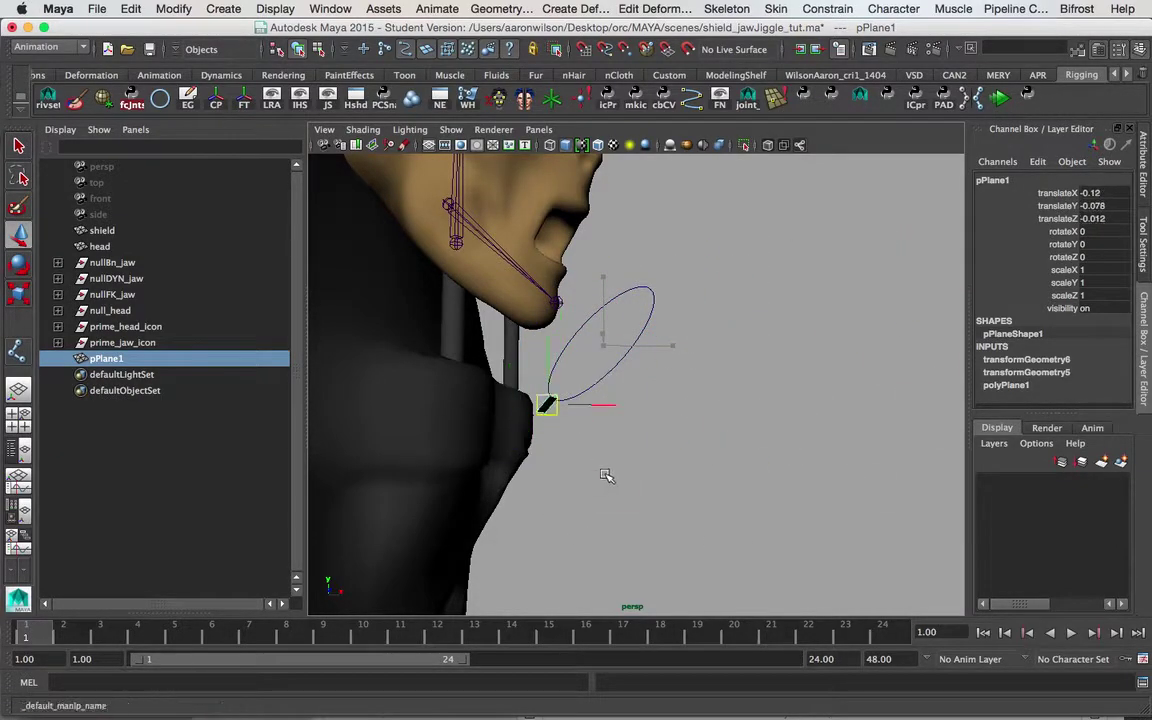
key("ctrl+z")
- Rename pPlane1 as plane
left_click_drag(784, 404, 712, 377, "alt")
right_click_drag(704, 375, 702, 365, "alt")
middle_click_drag(702, 365, 730, 386, "alt")
left_click(119, 358)
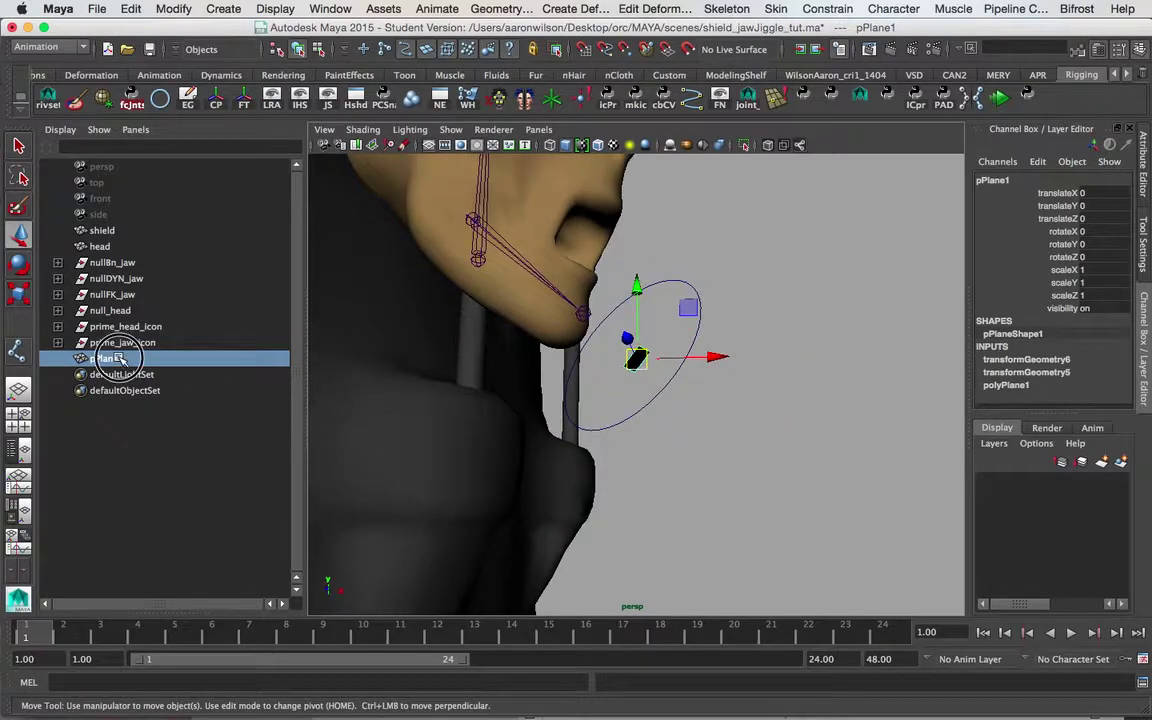
double_click(110, 358)
type("aim")
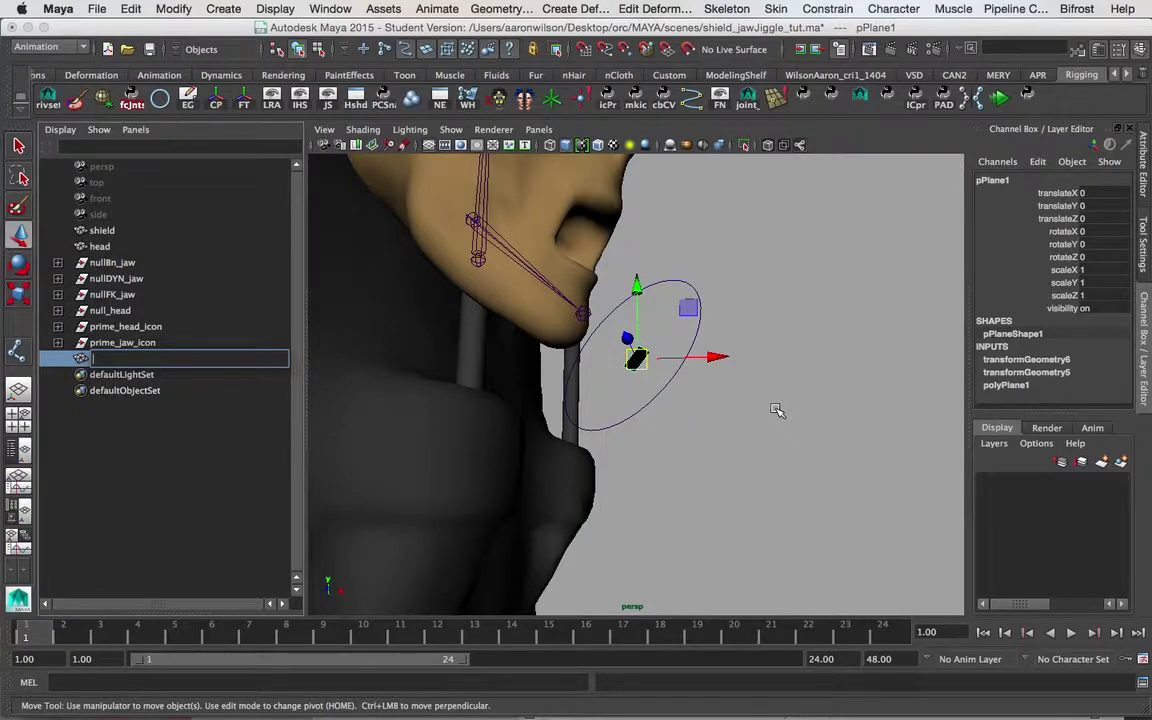
type("e")
key("Return")
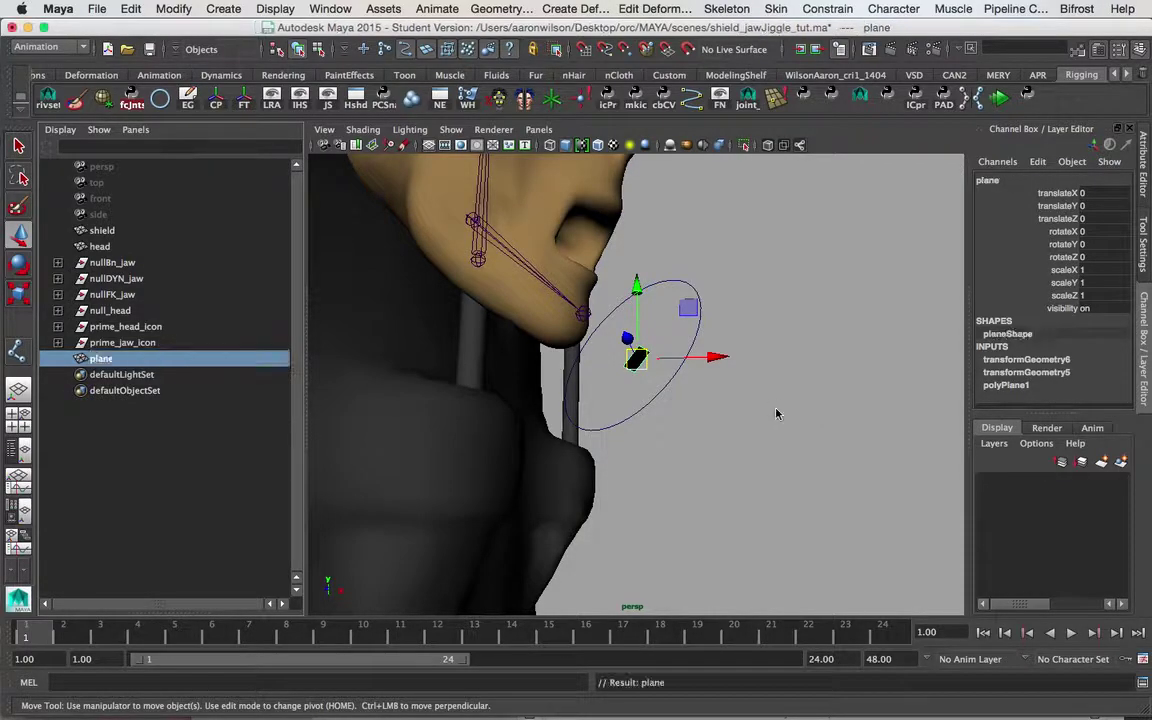
left_click_drag(674, 371, 678, 398, "alt")
left_click_drag(769, 330, 737, 329, "alt")
middle_click_drag(738, 330, 776, 309, "alt")
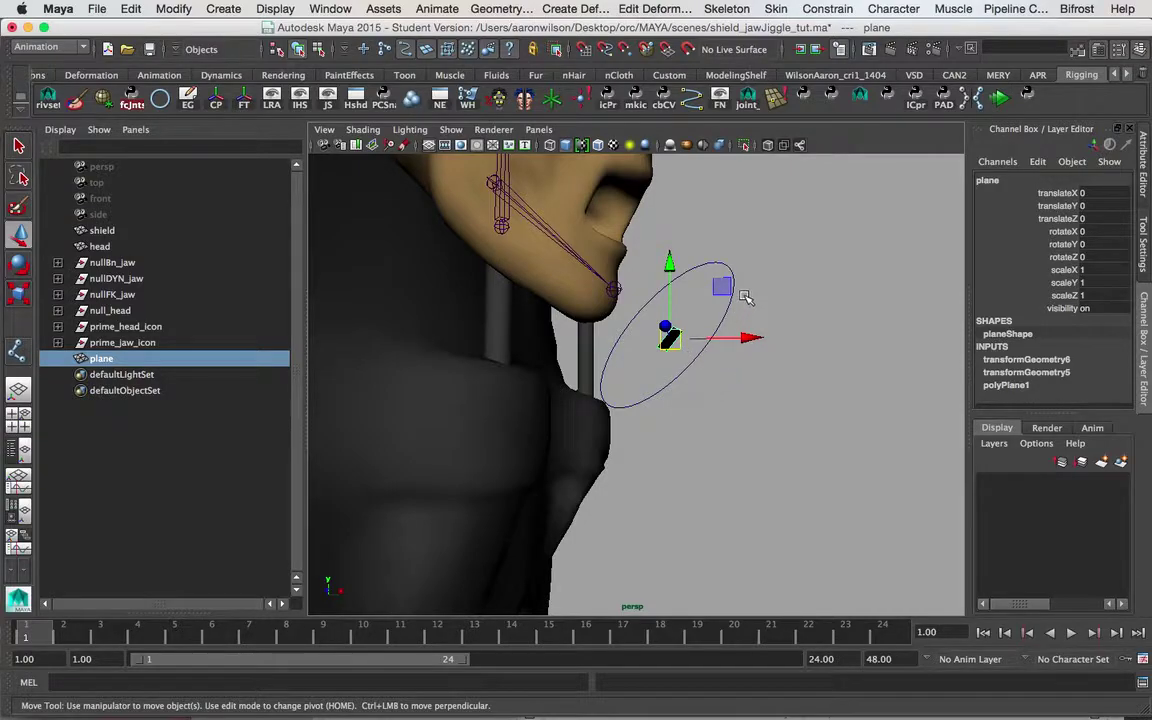
- Switch the menu set from Animation to Dynamics
left_click(78, 46)
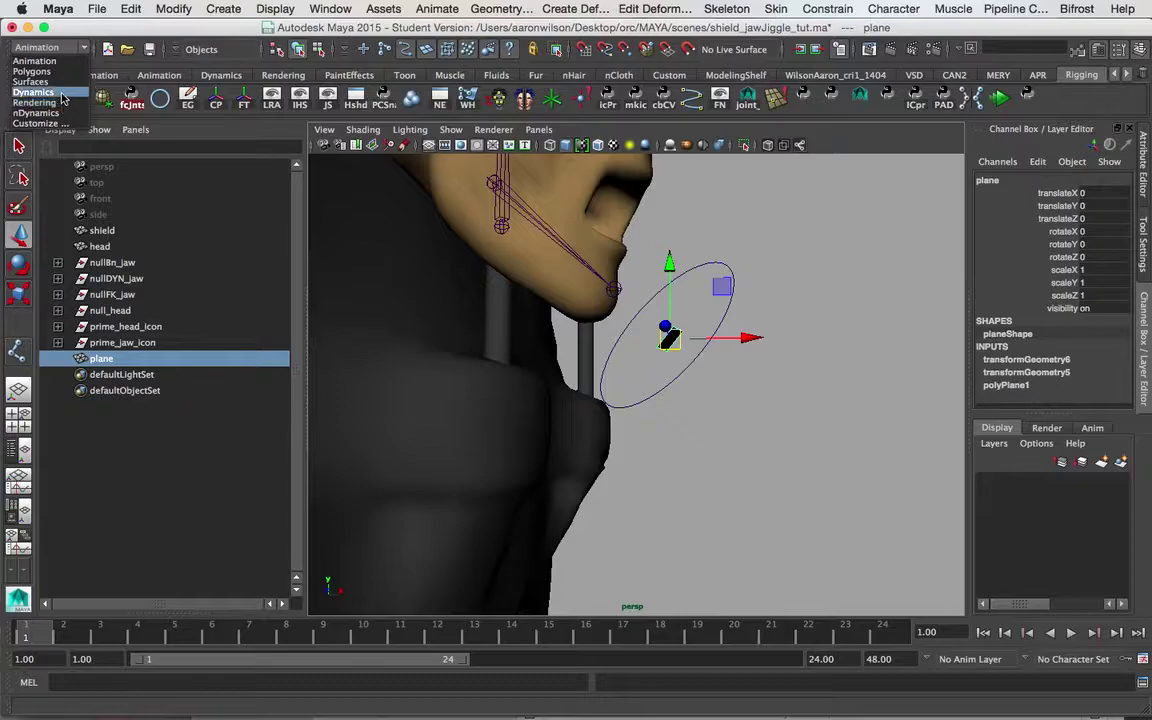
left_click(62, 93)
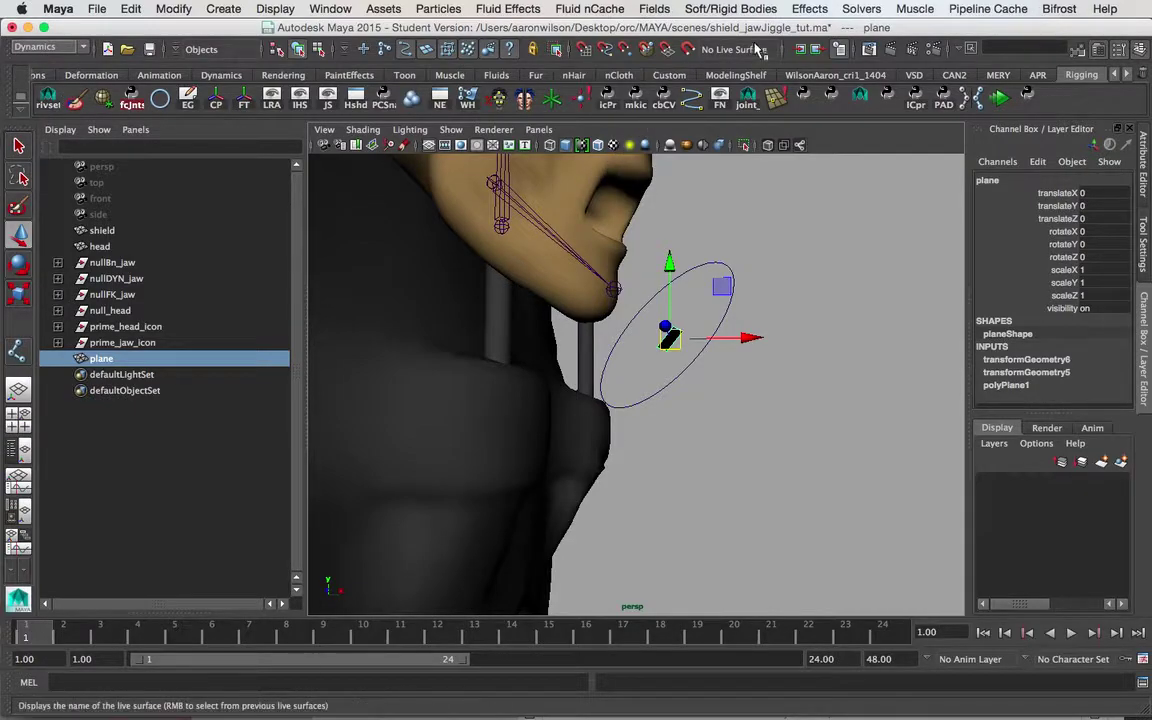
- Create a soft body from plane and select the particle object beneath its copy
left_click(740, 10)
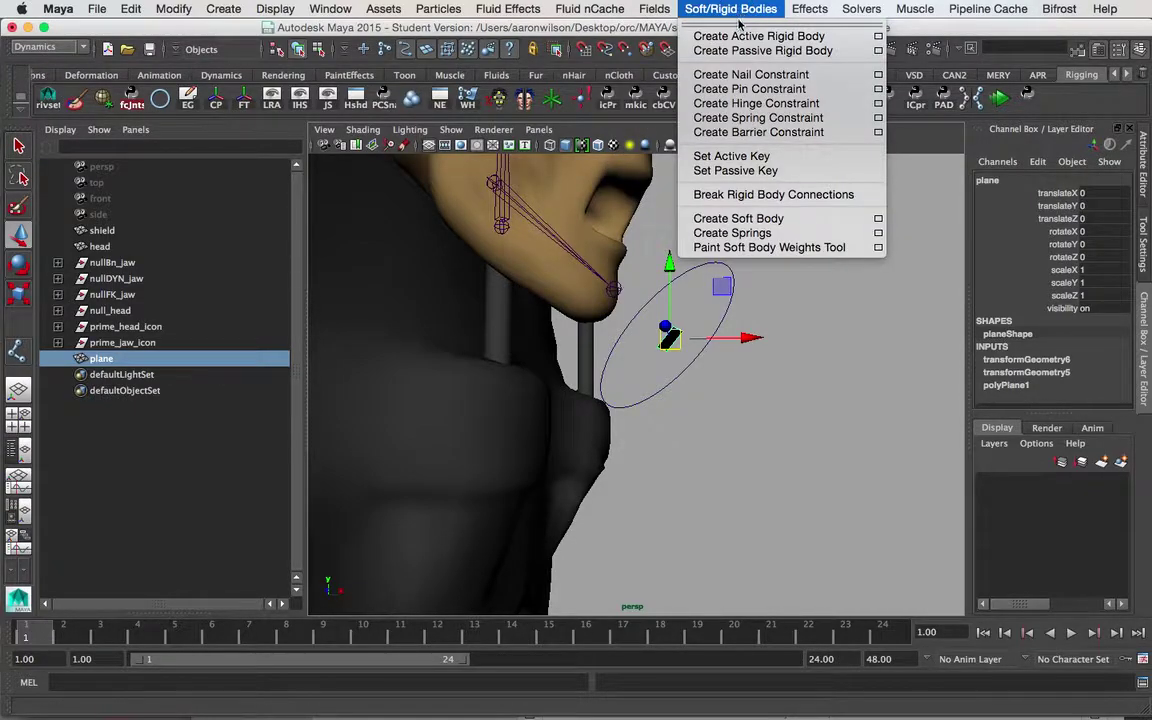
left_click(760, 220)
left_click_drag(828, 314, 689, 335, "alt")
left_click(58, 375)
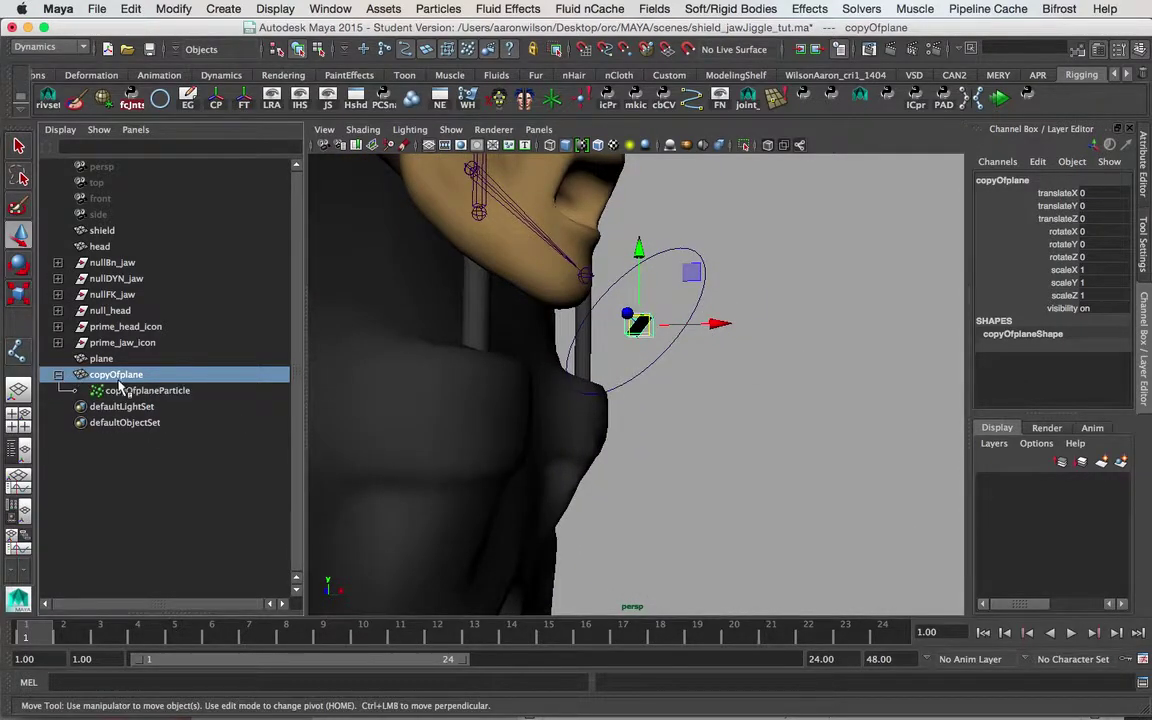
left_click(133, 393)
left_click_drag(694, 342, 719, 354, "alt")
- Undo the soft body creation, the rename and the frozen transformations of the plane, restoring it as pPlane1
key("super+z")
key("super+z")
key("super+z")
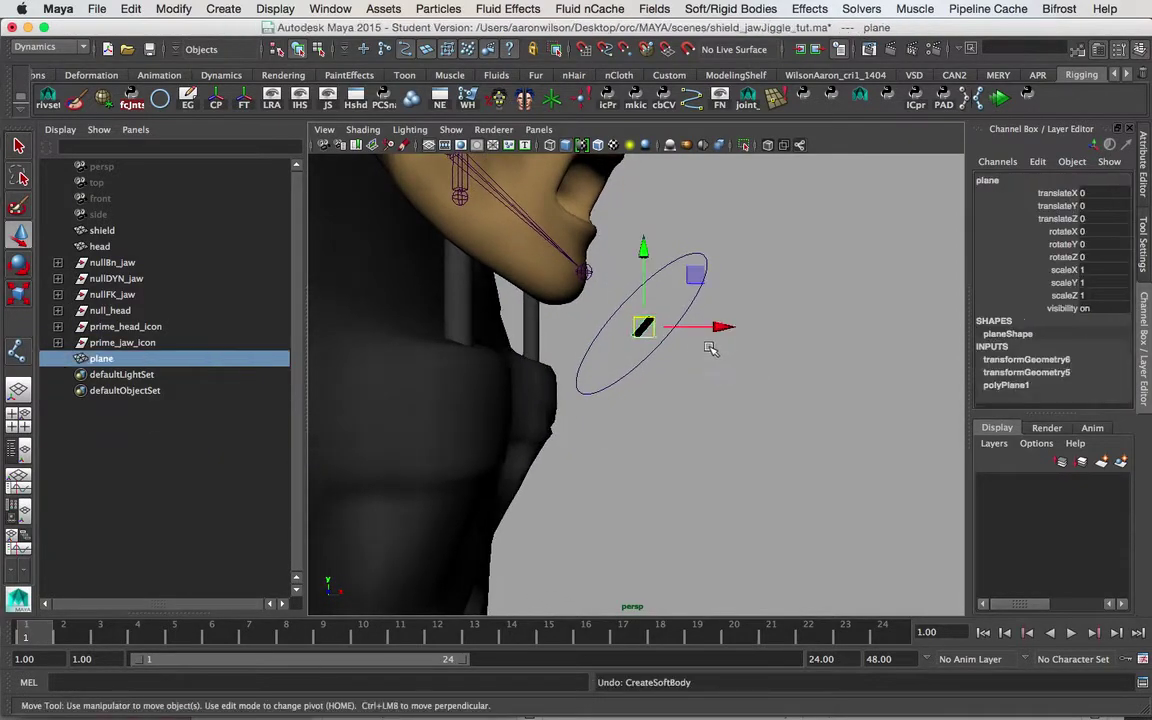
key("ctrl+z")
key("ctrl+z")
left_click_drag(848, 309, 754, 304, "alt")
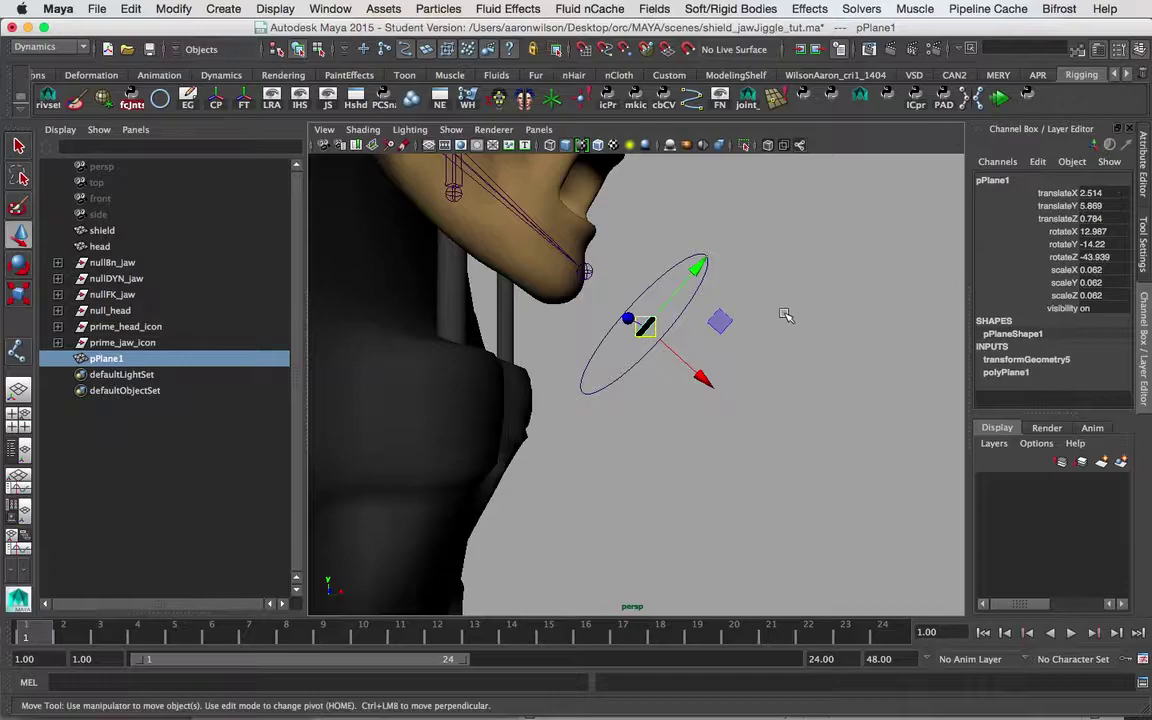
- Create a soft body from the unfrozen pPlane1 and check the rotation axes of the particle object under its copy
left_click(730, 9)
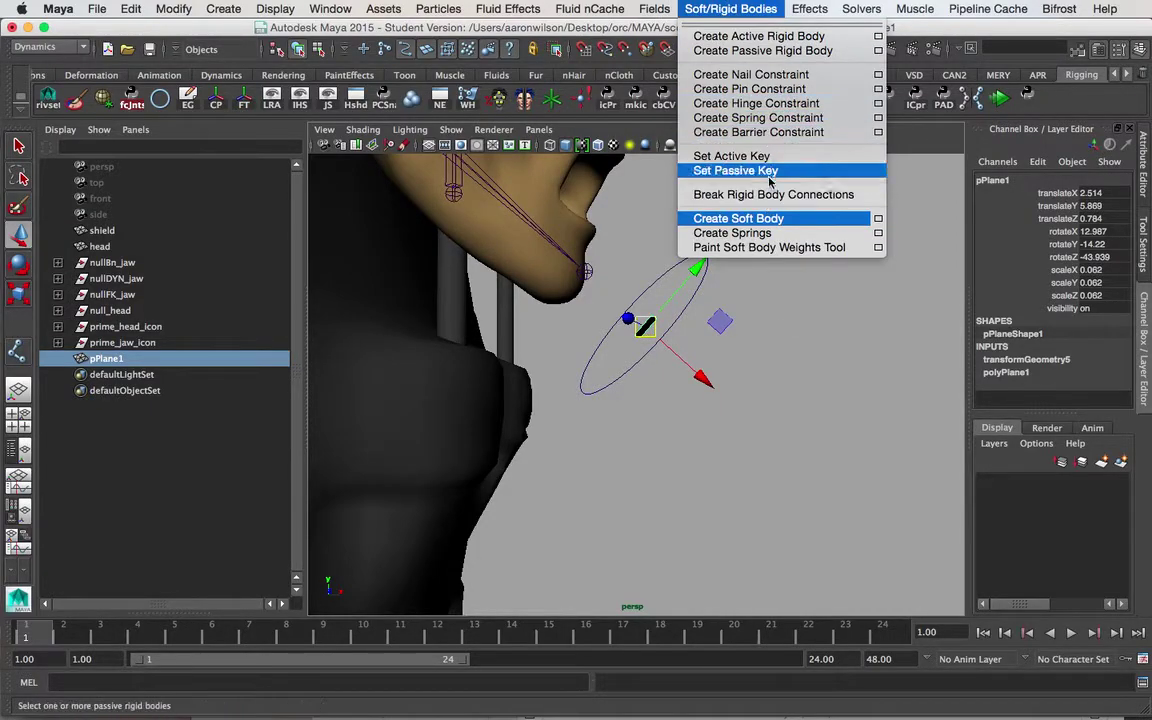
left_click(758, 219)
left_click_drag(706, 268, 640, 370, "alt")
left_click(57, 374)
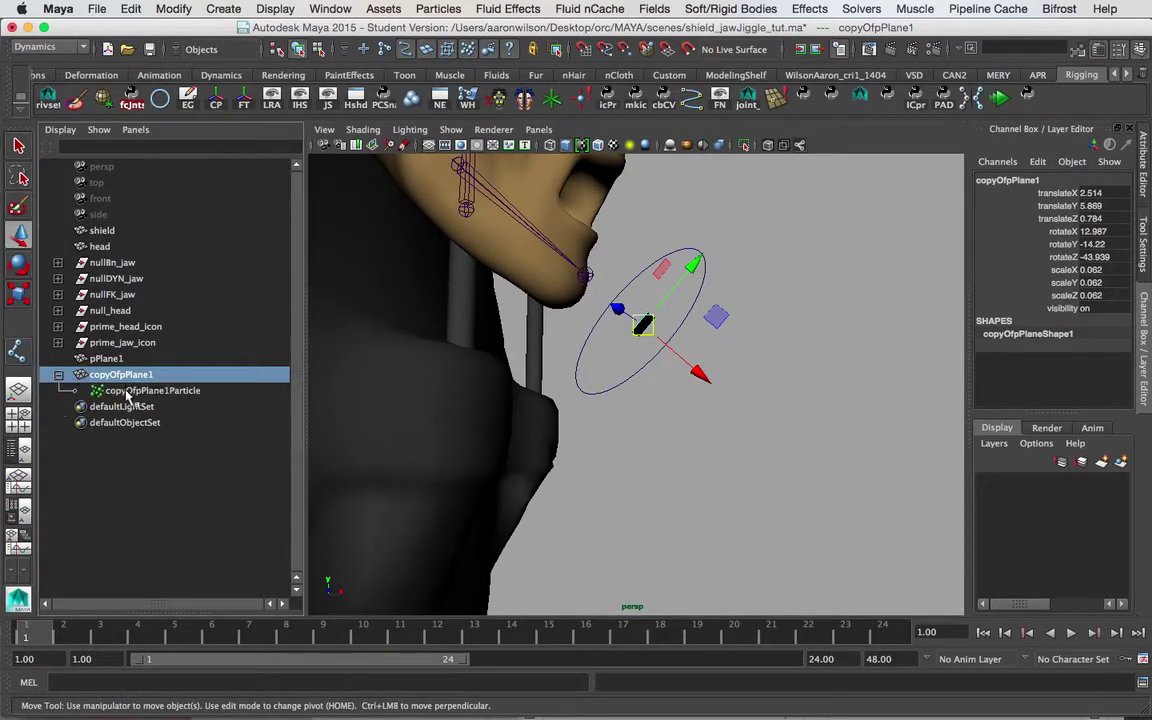
left_click(125, 374)
left_click(125, 390)
left_click_drag(742, 398, 689, 329, "alt")
key("e")
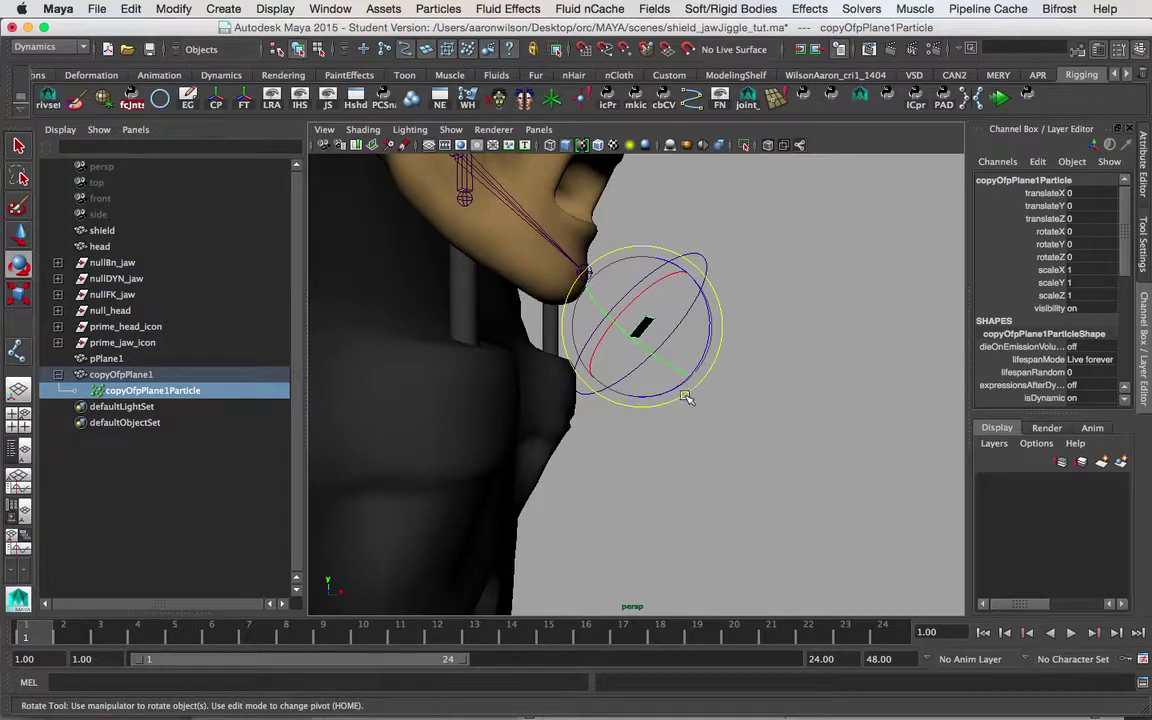
left_click_drag(693, 446, 443, 481, "alt")
- Compare the transform values and manipulator orientation of pPlane1 with those of copyOfpPlane1Particle
left_click(104, 358)
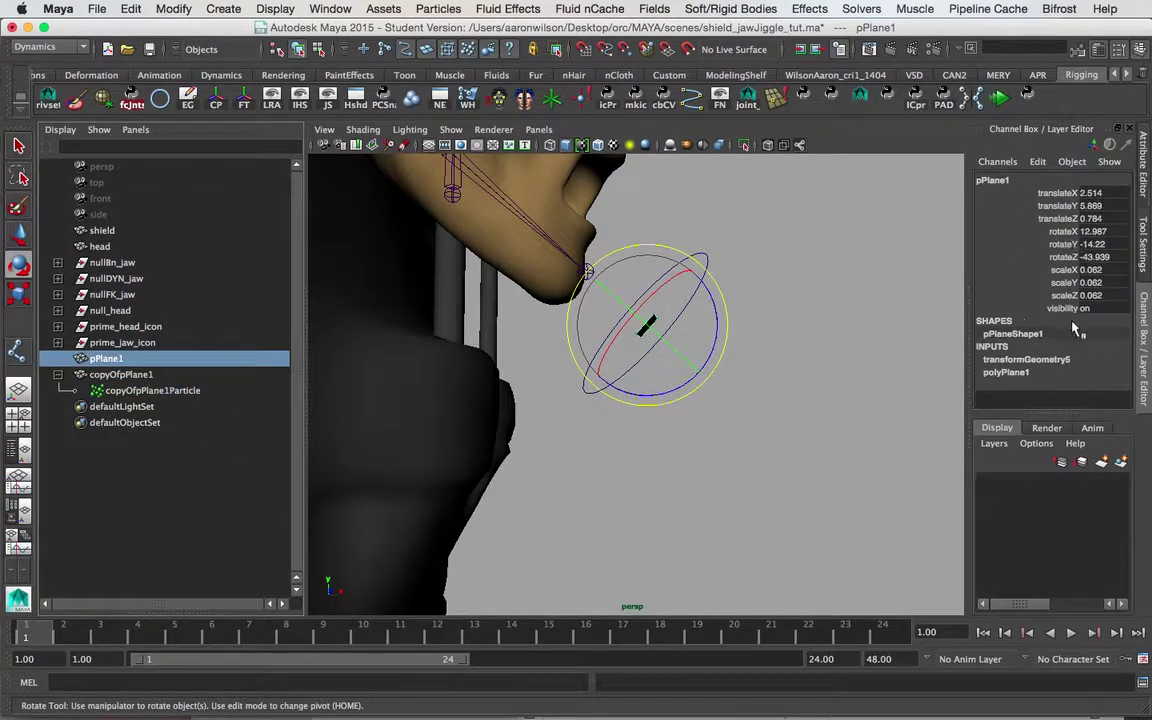
left_click_drag(720, 336, 767, 372, "alt")
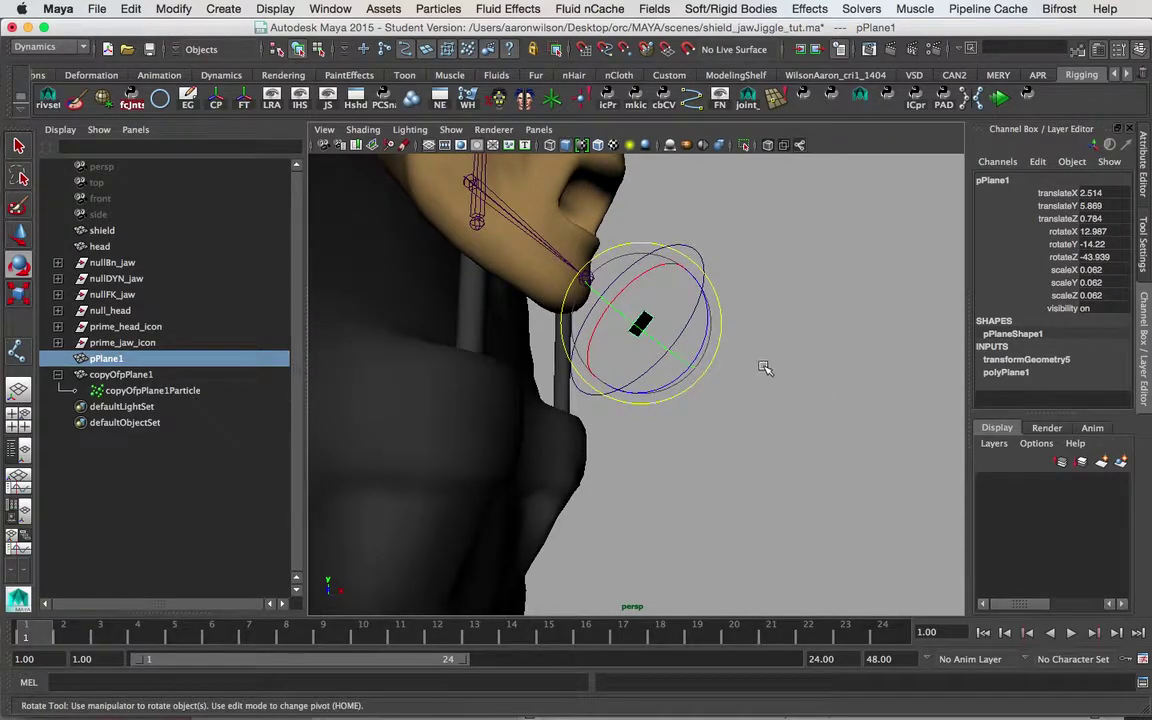
left_click_drag(829, 372, 725, 350, "alt")
left_click_drag(895, 352, 728, 363, "alt")
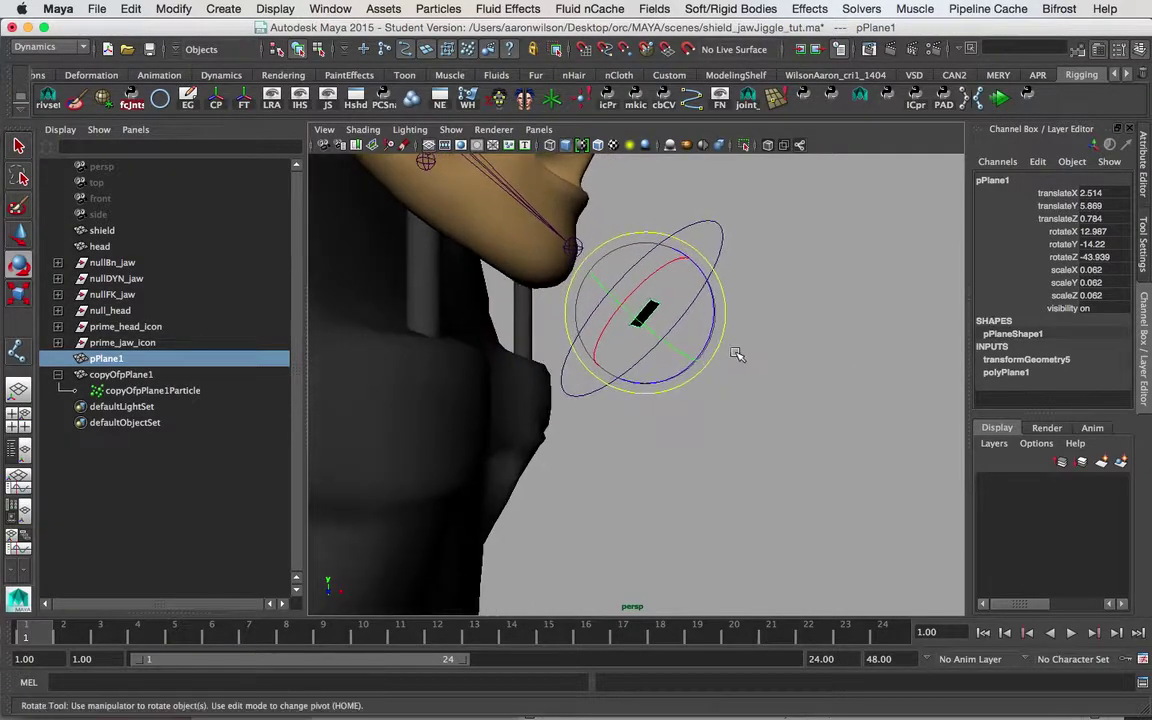
middle_click_drag(728, 363, 801, 372, "alt")
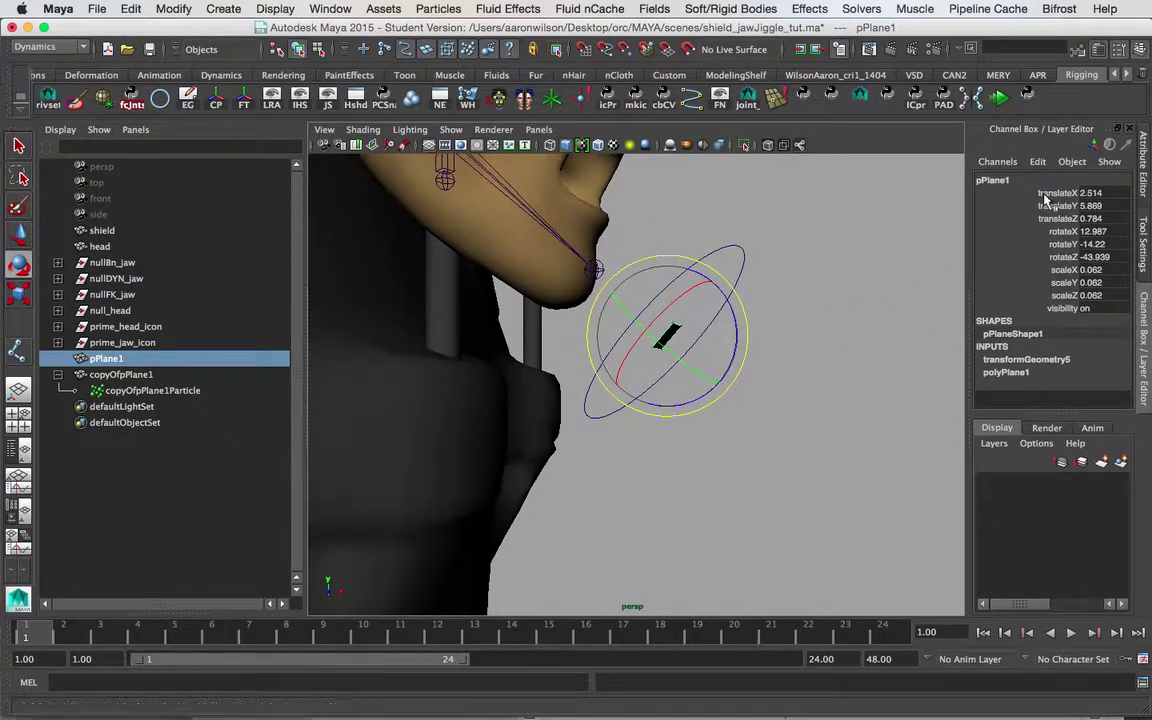
left_click_drag(712, 388, 787, 310, "alt")
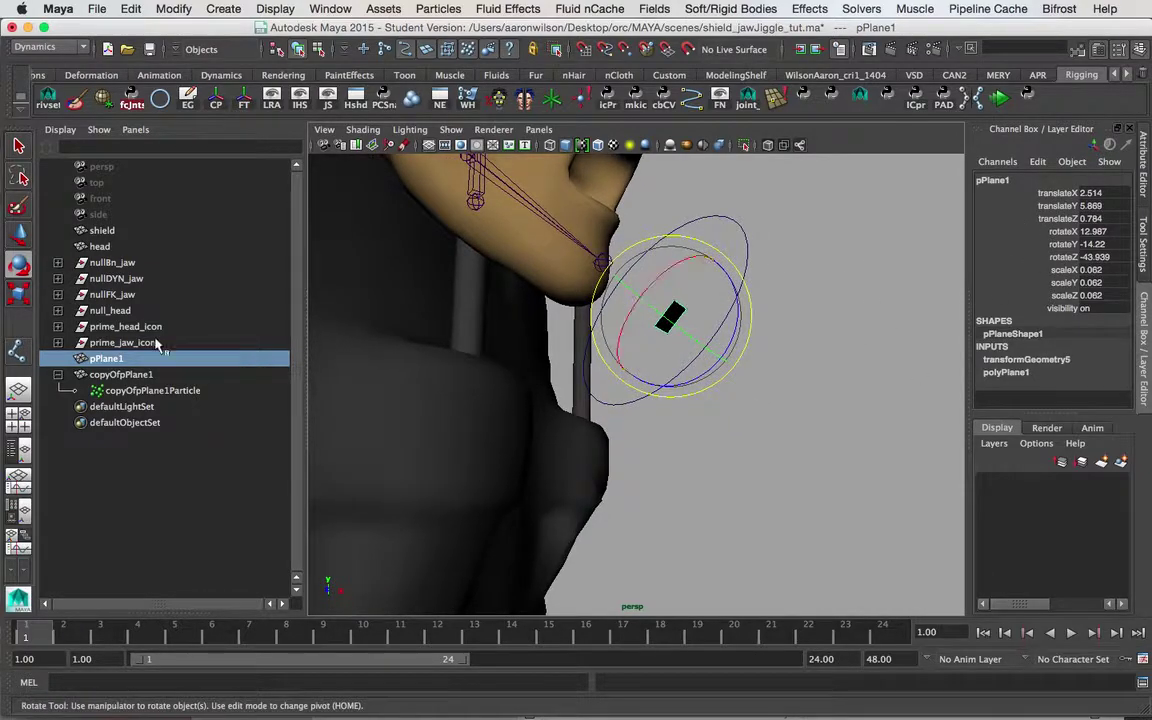
left_click(153, 392)
key("w")
left_click_drag(702, 401, 708, 376, "alt")
left_click(106, 358)
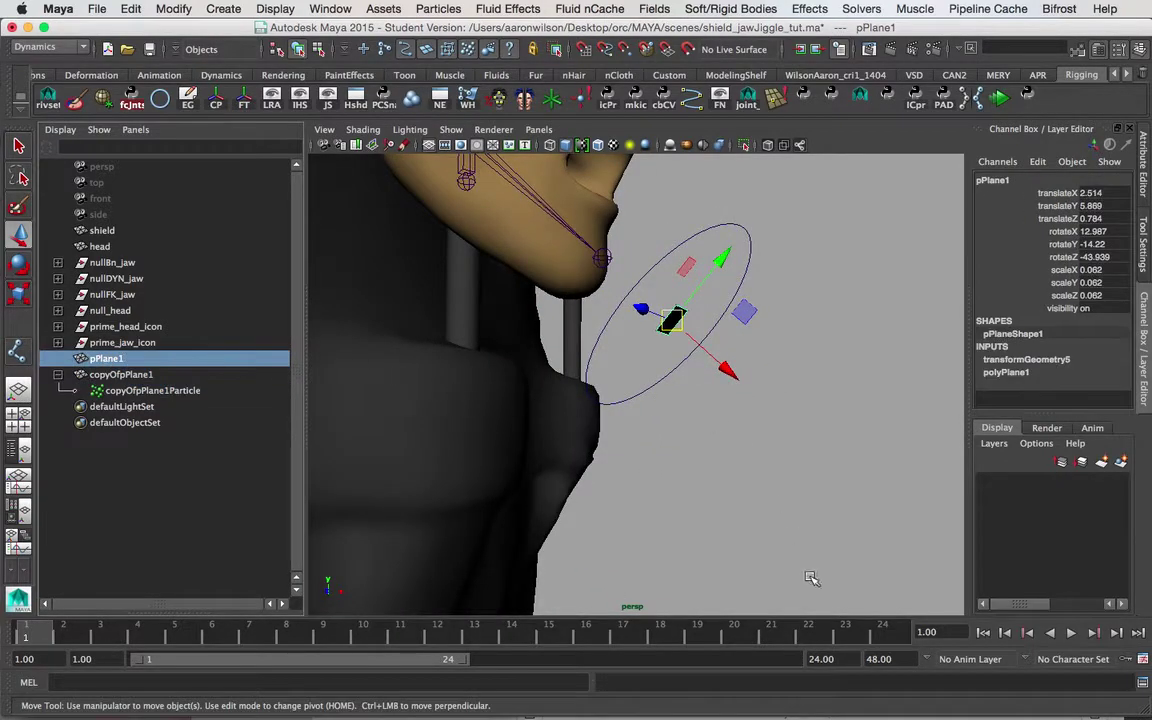
left_click_drag(800, 364, 735, 395, "alt")
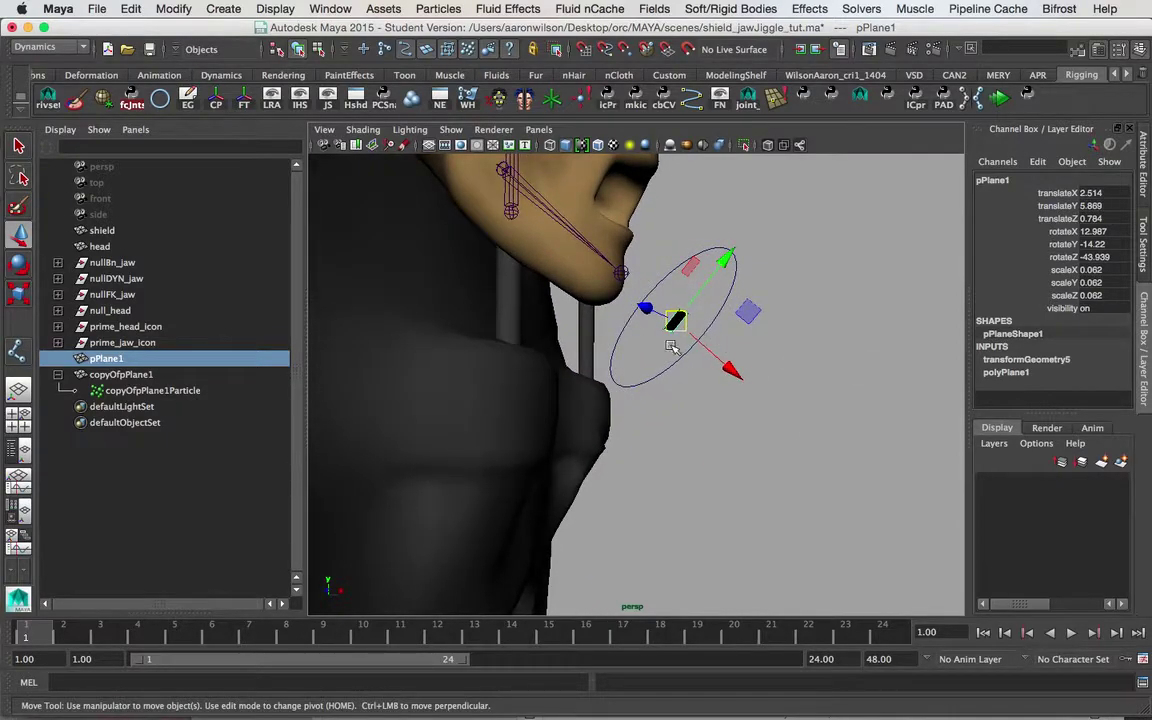
- Delete copyOfpPlane1 together with its particle object
left_click(138, 374)
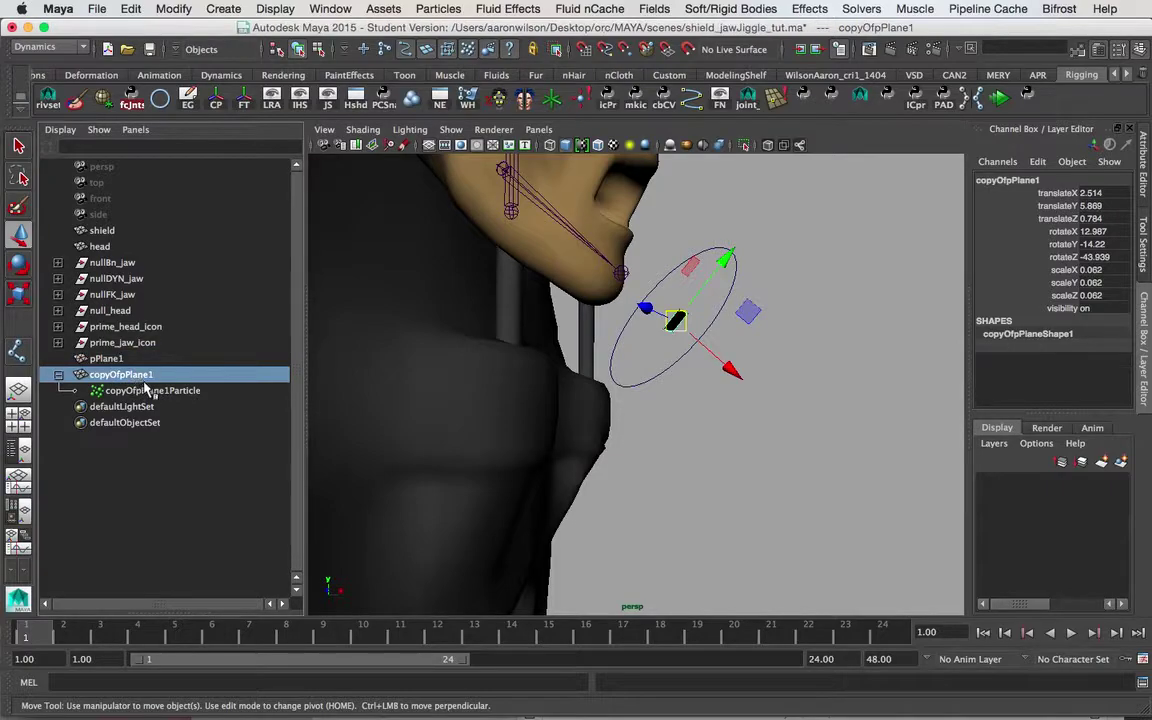
key("Delete")
- Open the Create Soft Body options for pPlane1 and reset them to their defaults
left_click(119, 360)
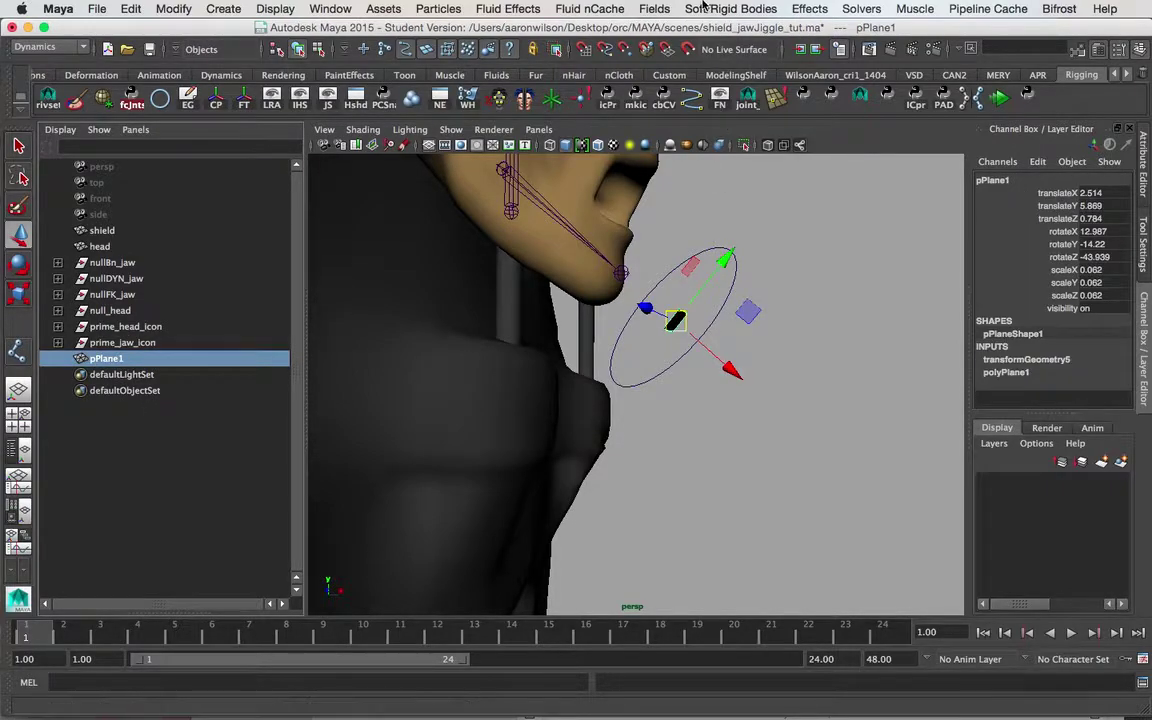
left_click(729, 9)
left_click(878, 218)
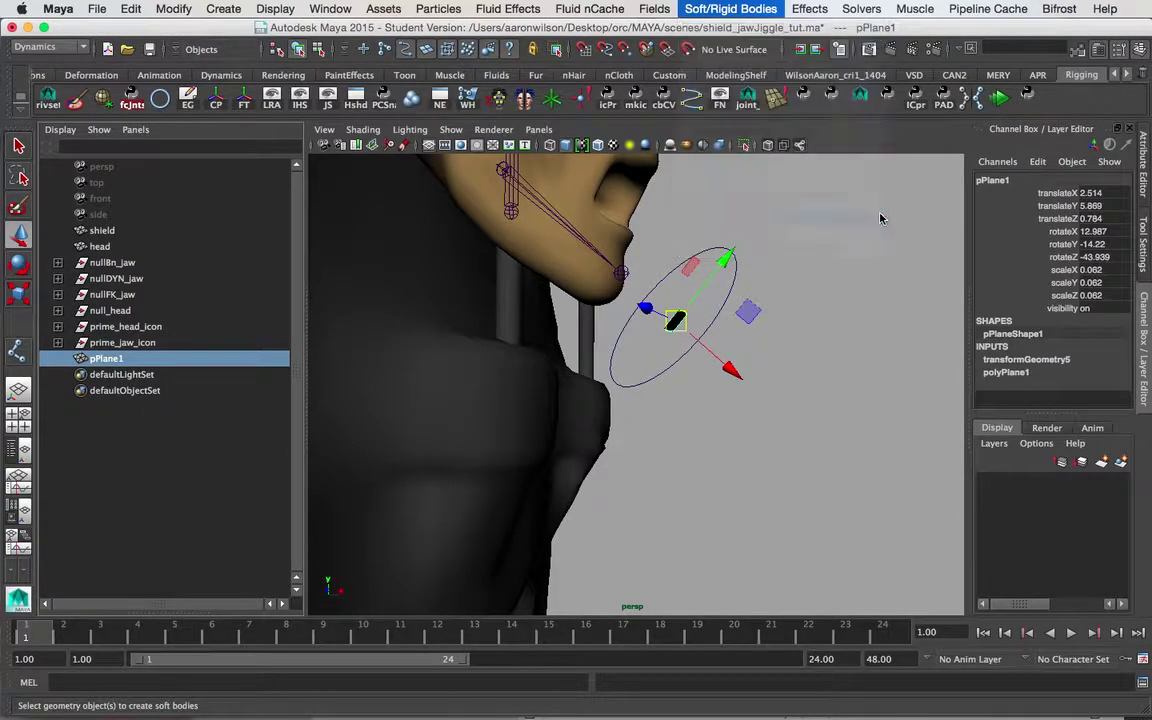
left_click(647, 144)
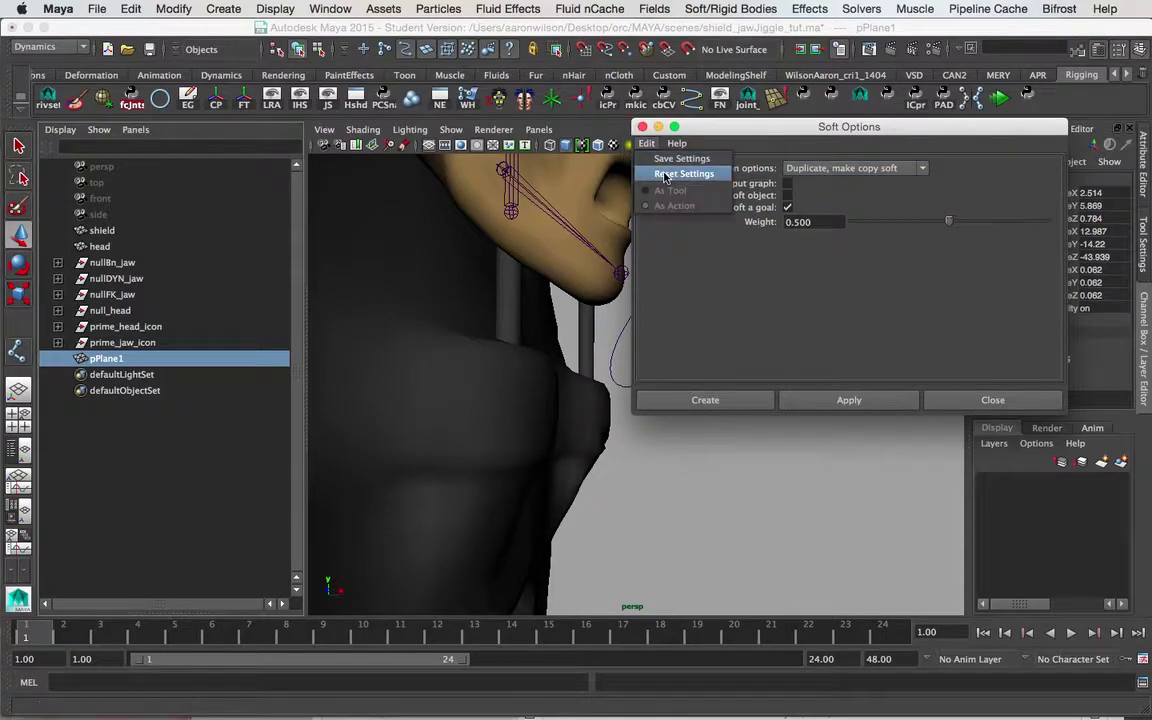
left_click(678, 171)
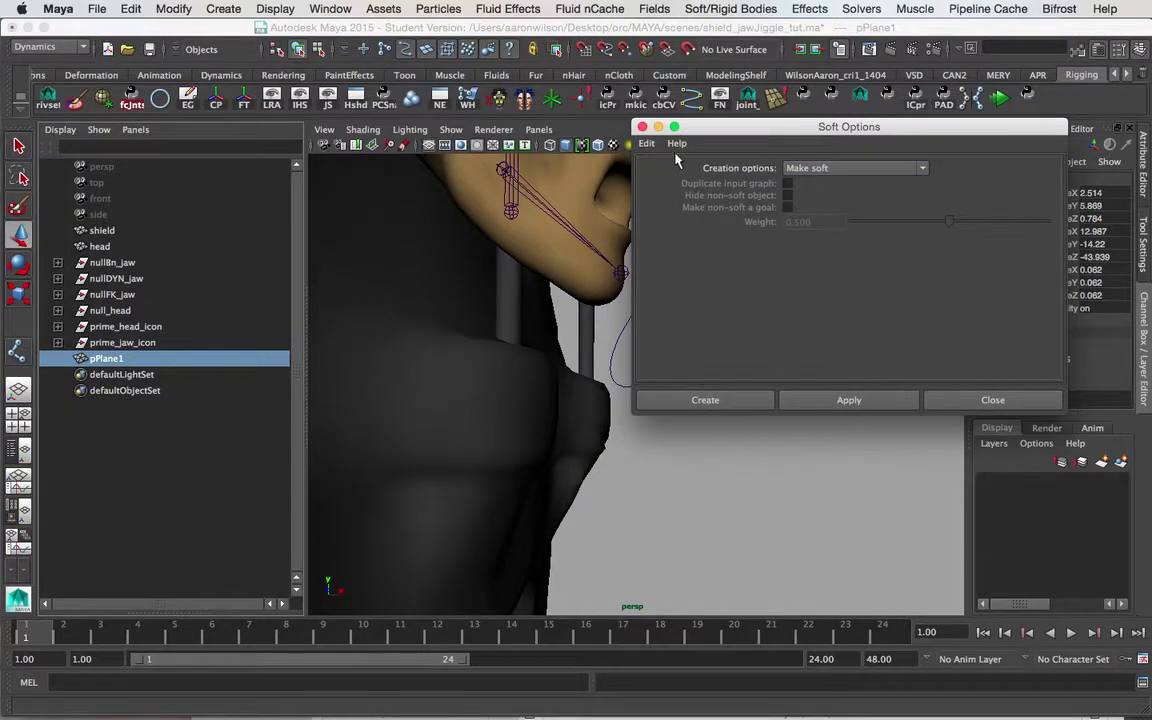
- Create a soft body from pPlane1 using Duplicate, make copy soft, with the non-soft object as a goal at weight 0.500
left_click_drag(773, 128, 445, 91)
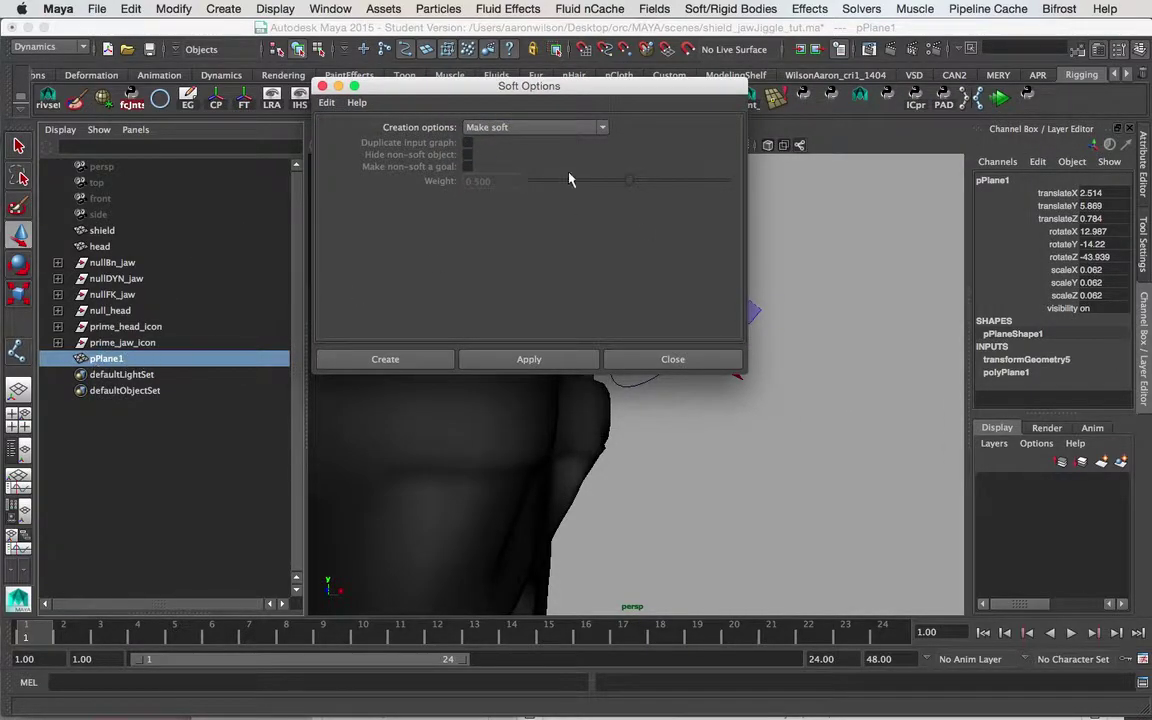
left_click(527, 128)
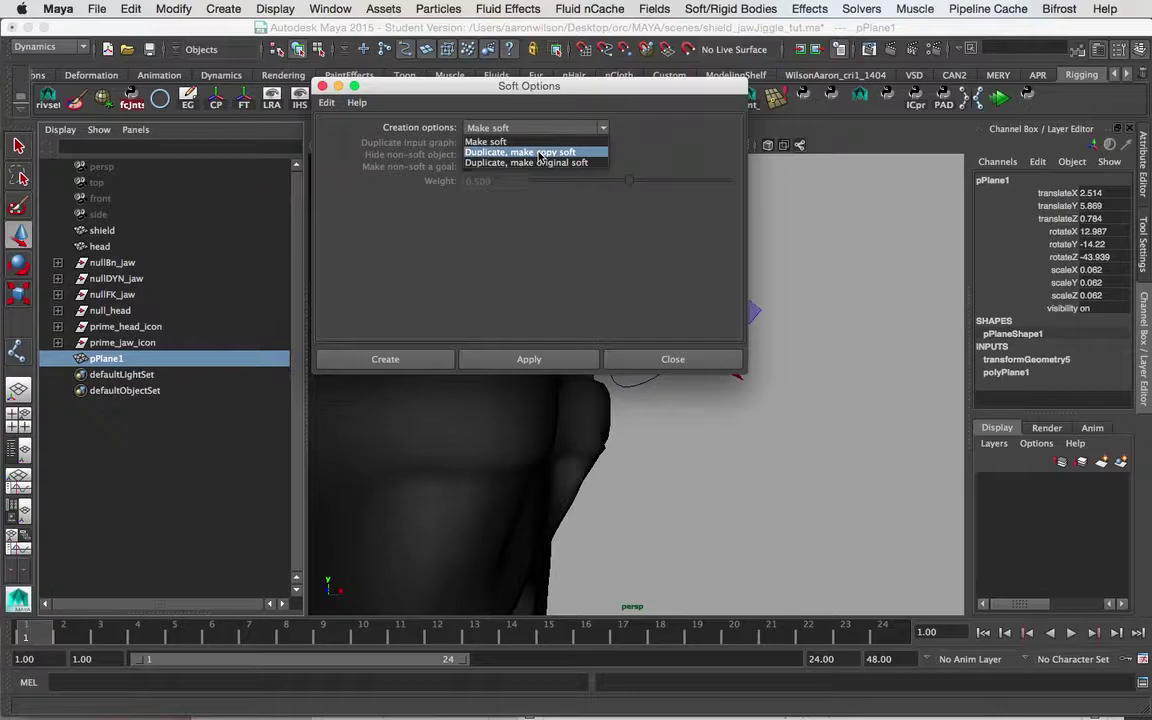
left_click(540, 153)
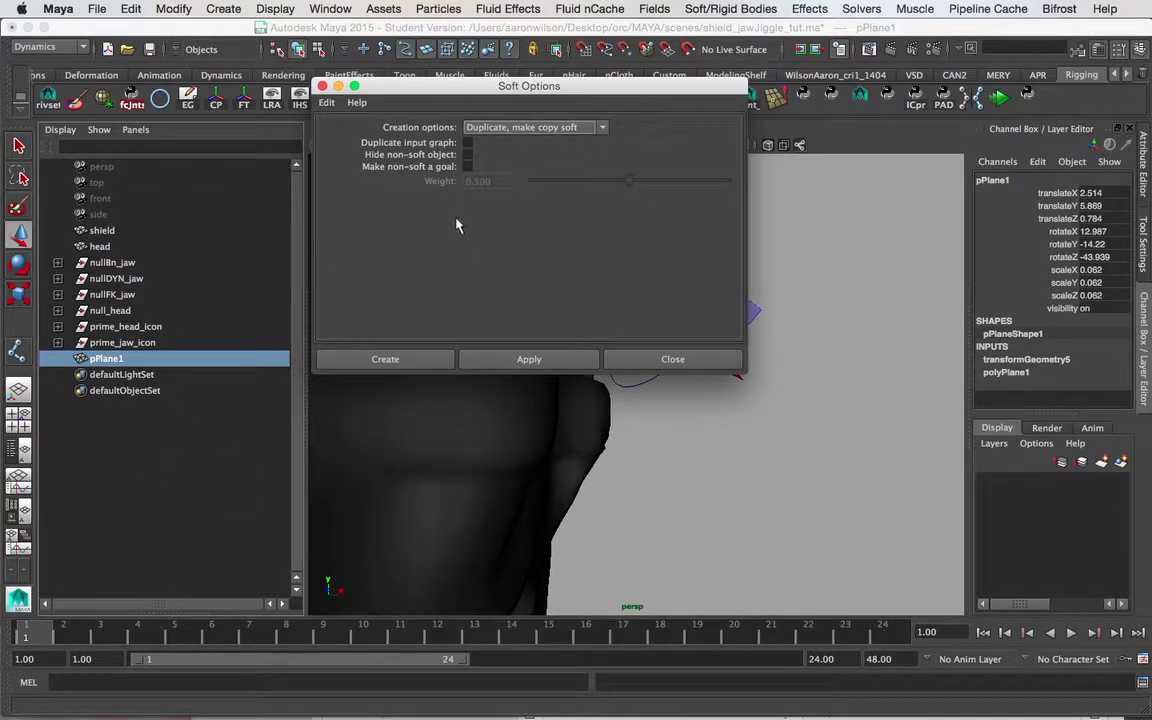
left_click(467, 167)
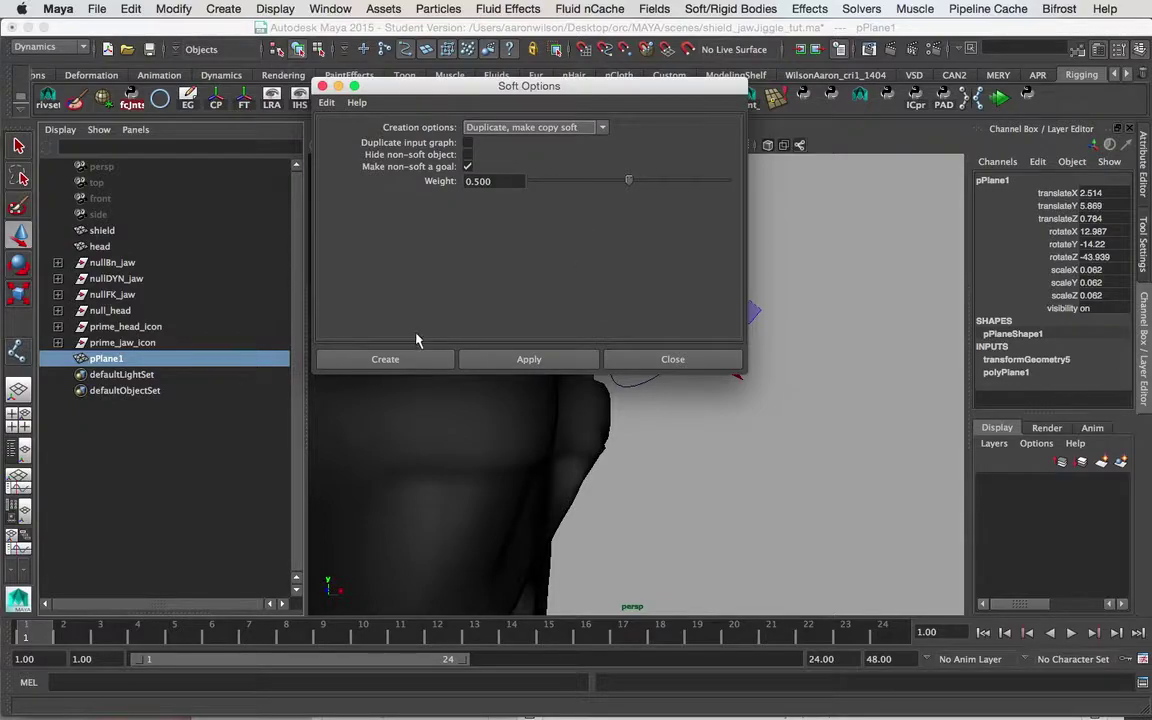
left_click(384, 360)
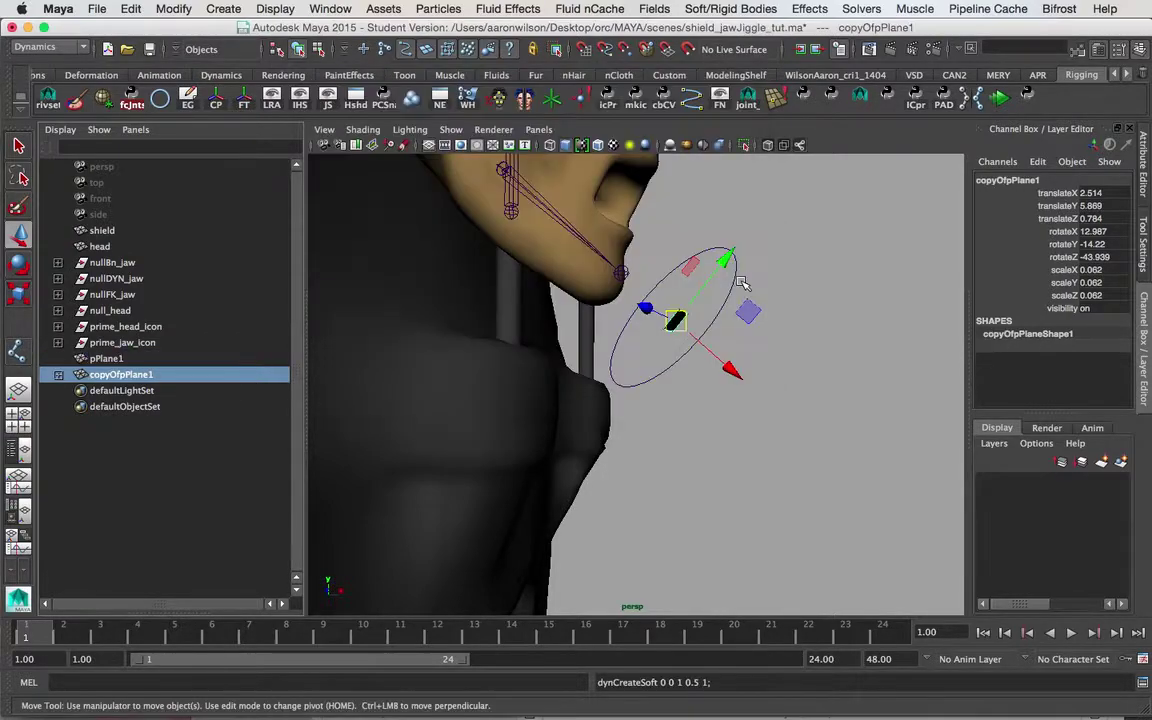
- Expand copyOfpPlane1 in the scene hierarchy and rename the original pPlane1 as goal
left_click(59, 375)
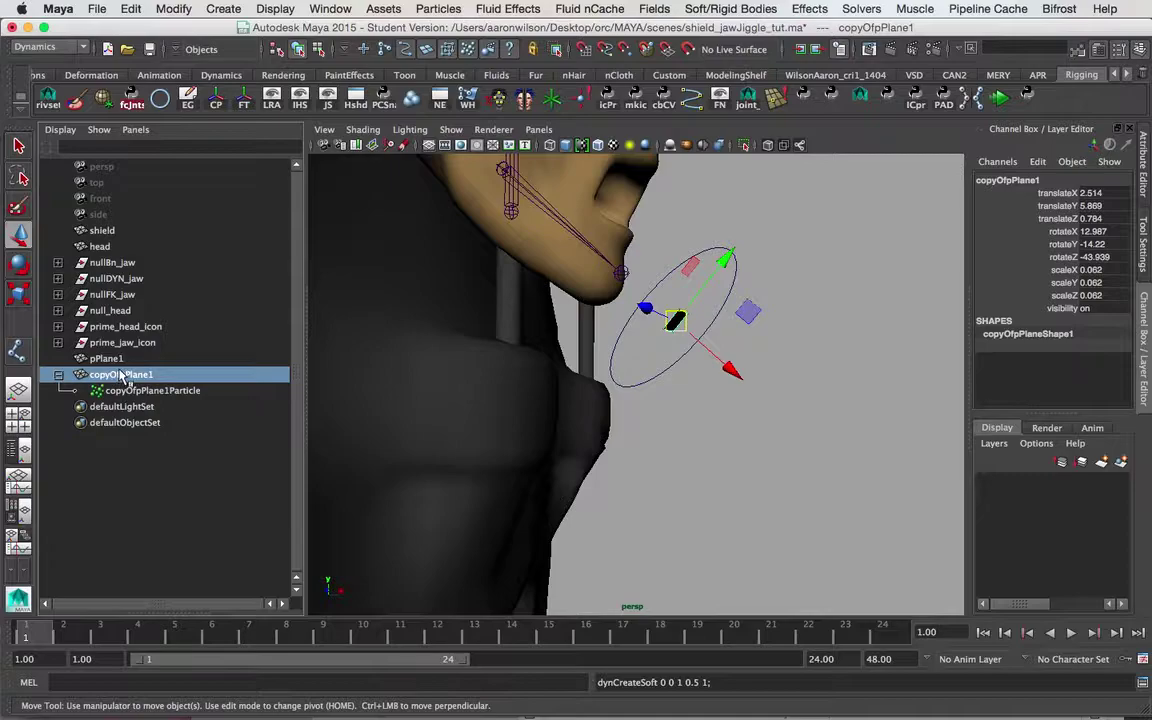
left_click_drag(691, 321, 665, 320, "alt")
double_click(184, 359)
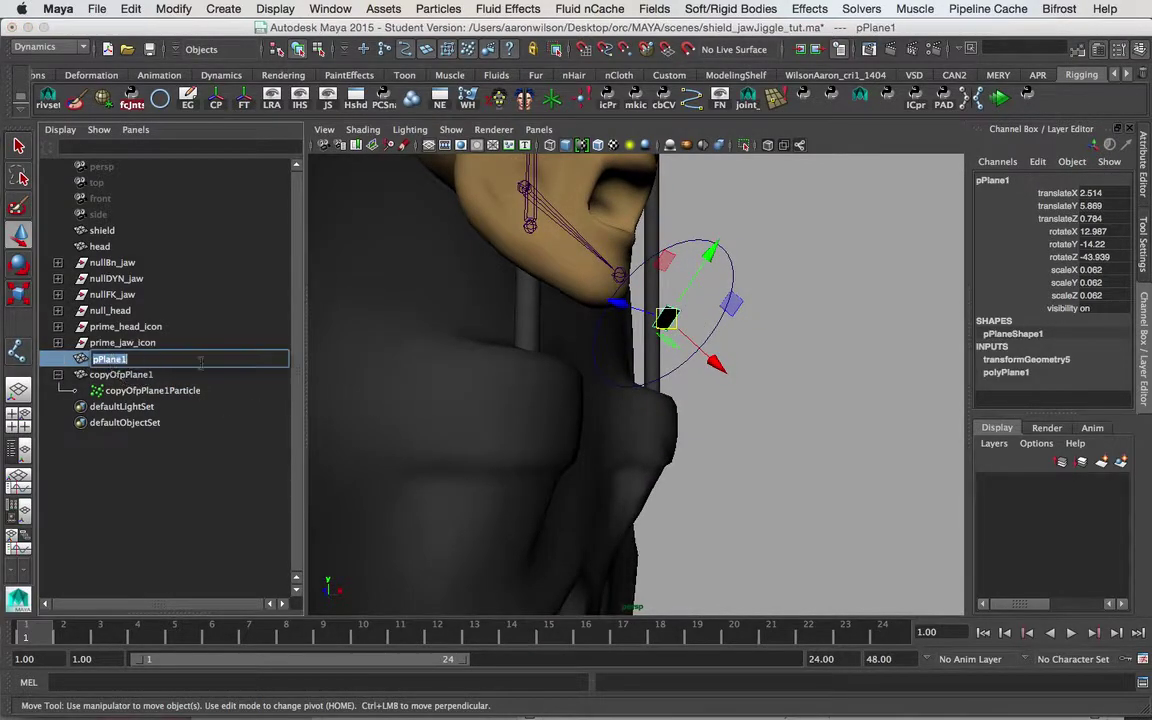
type("goal")
key("Return")
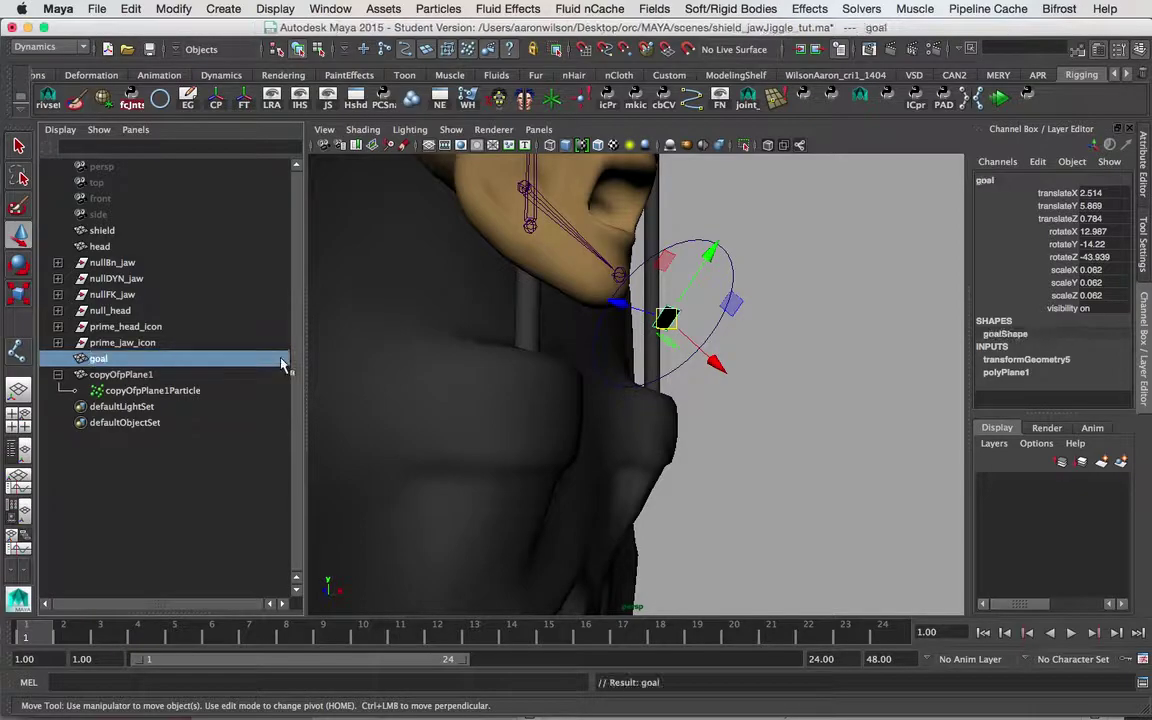
- Rename copyOfpPlane1 as follow_goal
double_click(137, 375)
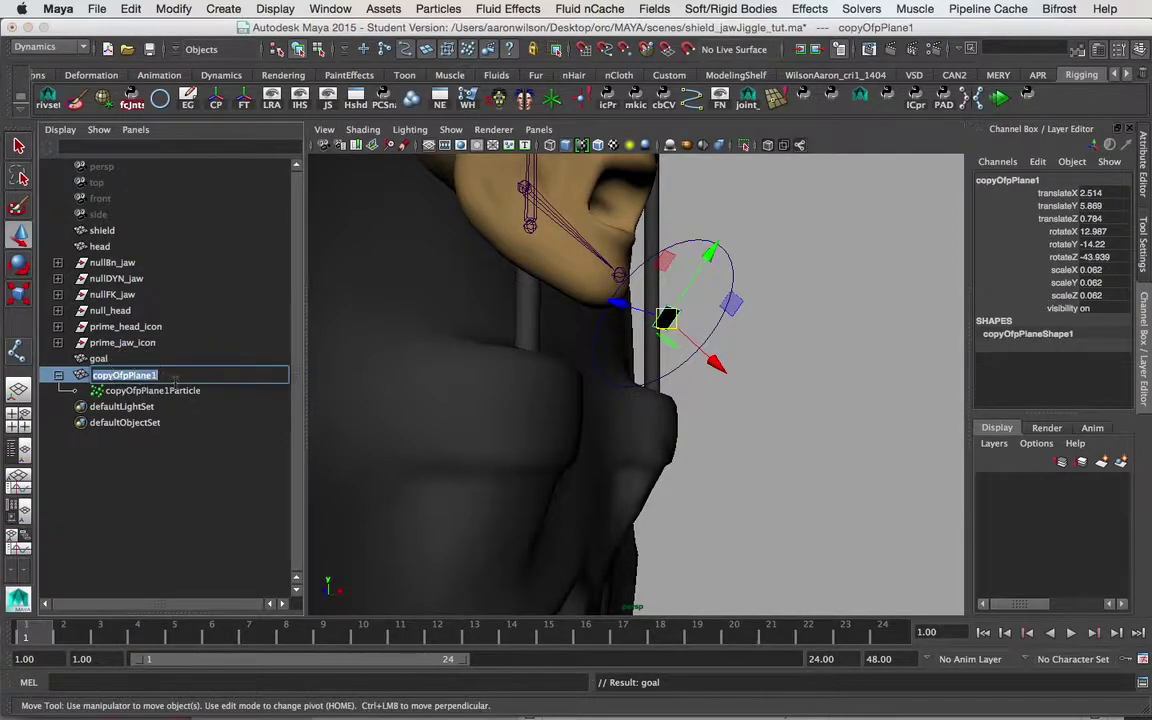
type("follow_goal")
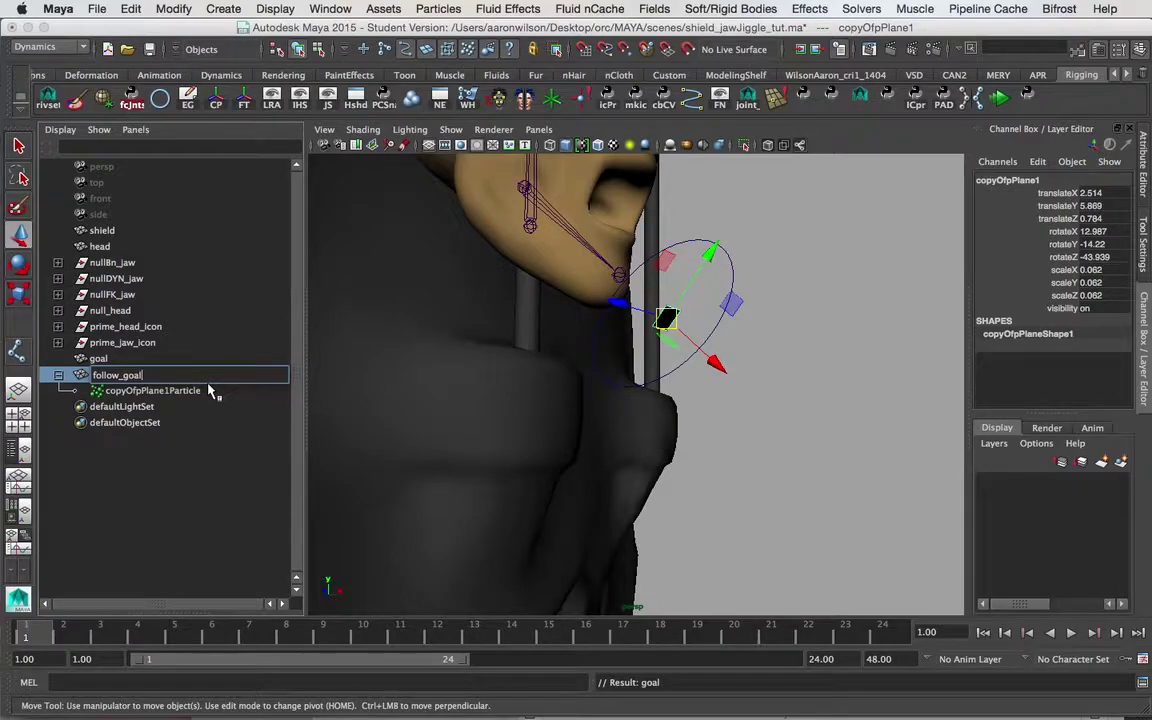
key("Return")
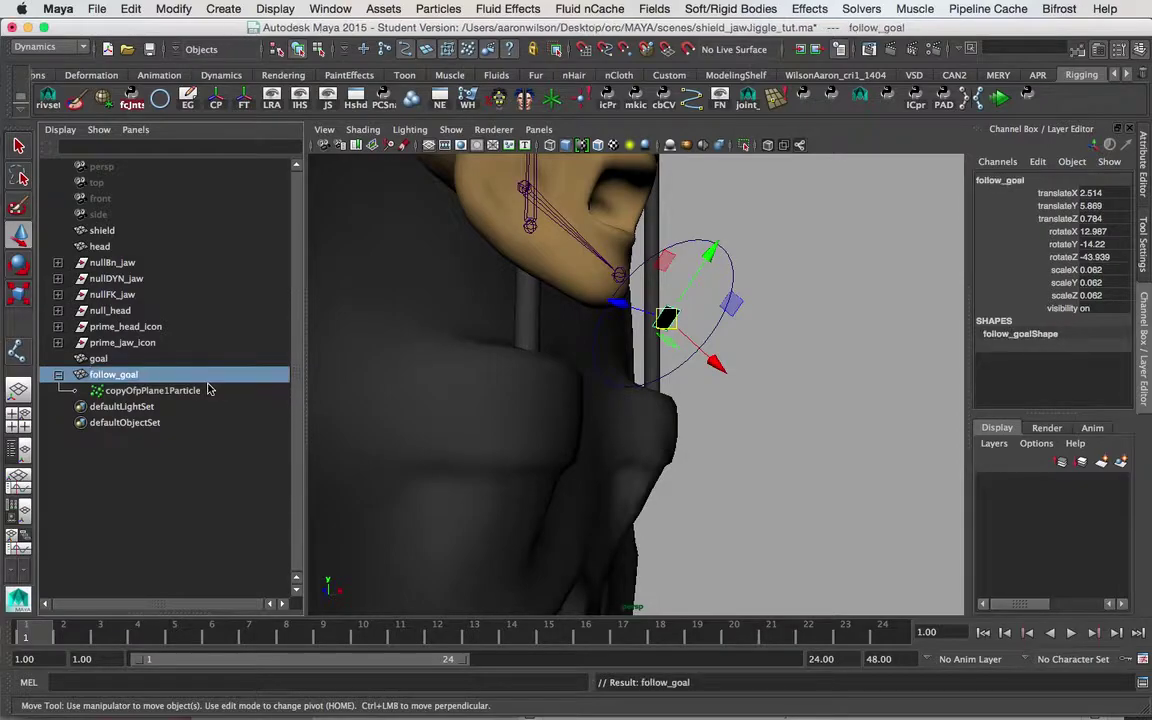
- Inspect follow_goal beside the chin and select copyOfpPlane1Particle beneath it
left_click_drag(569, 357, 657, 341, "alt")
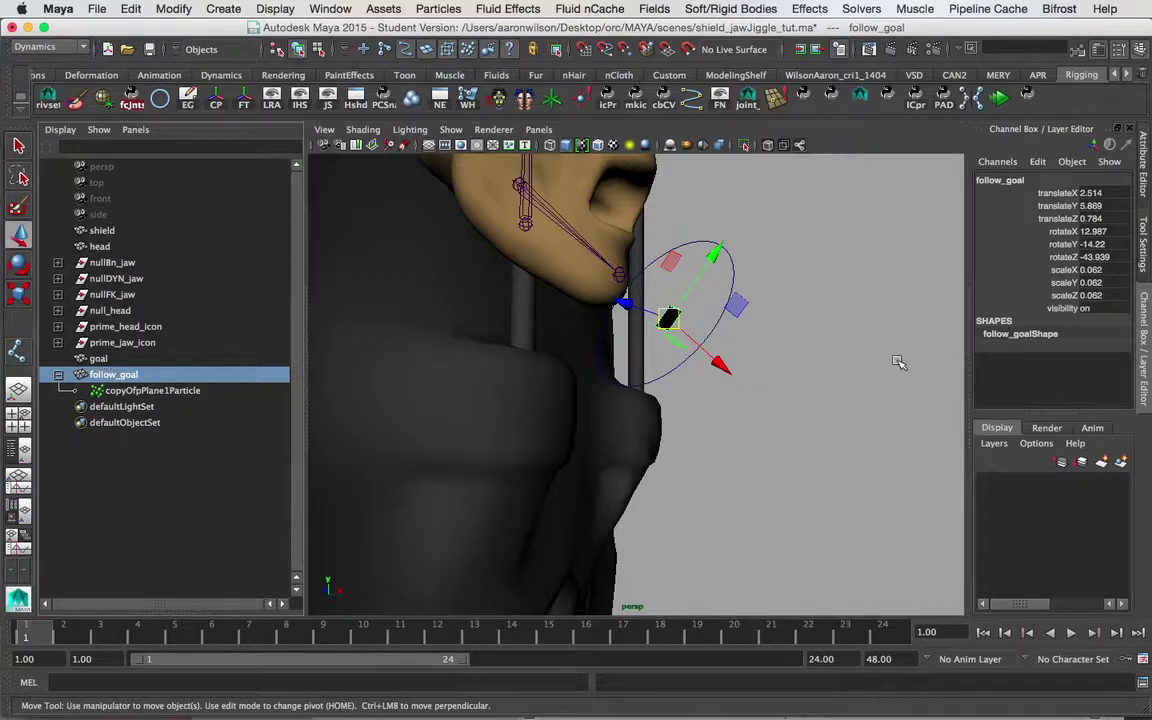
left_click_drag(897, 360, 851, 378, "alt")
left_click_drag(650, 300, 392, 429, "alt")
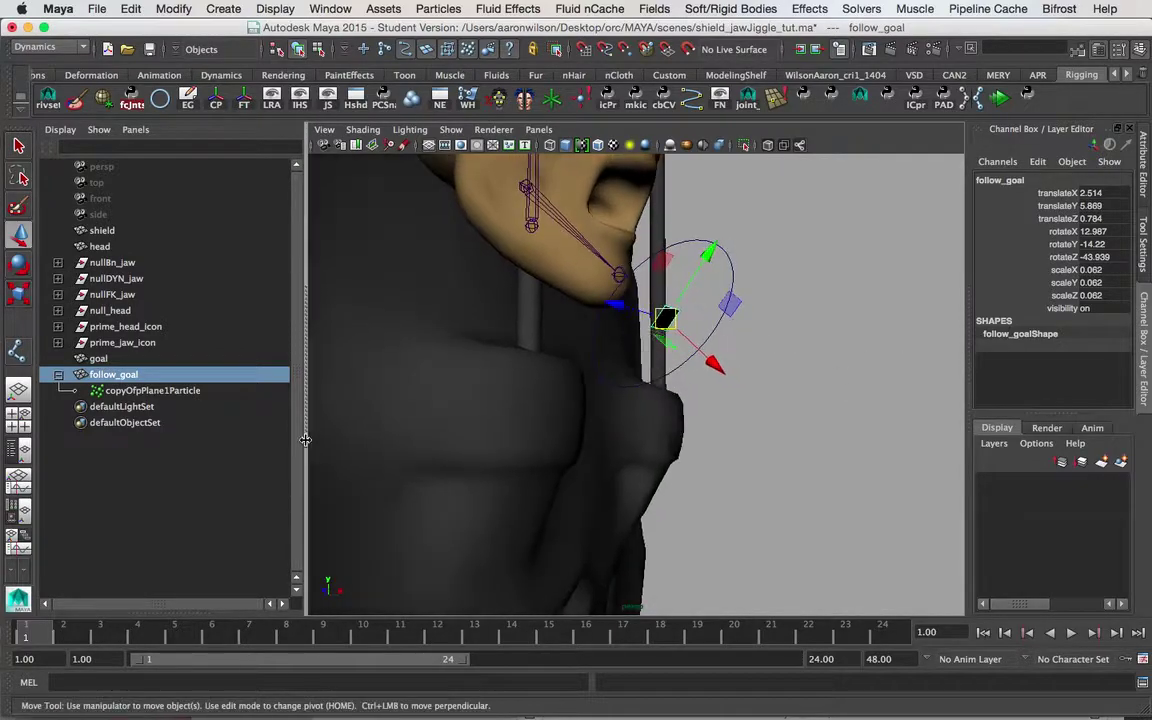
left_click(135, 391)
left_click_drag(751, 337, 805, 334, "alt")
left_click_drag(603, 390, 641, 394, "alt")
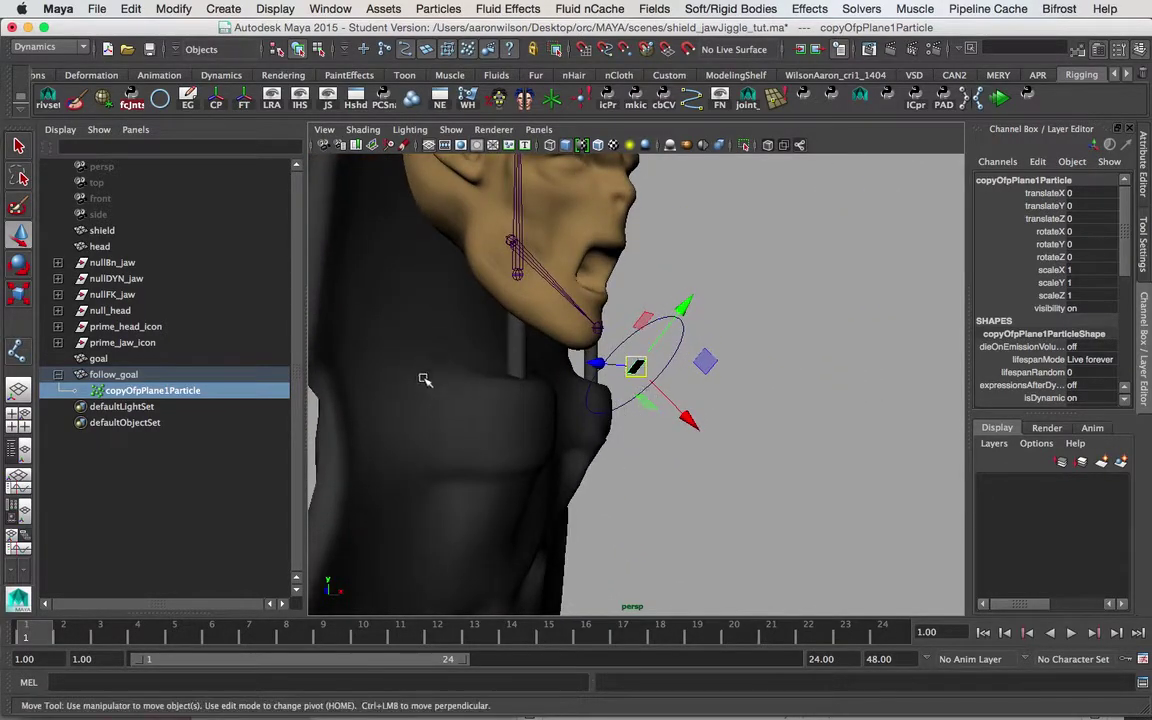
- Select the goal plane in the scene hierarchy and extend the end of the playback range to frame 3000
left_click_drag(425, 378, 561, 396, "alt")
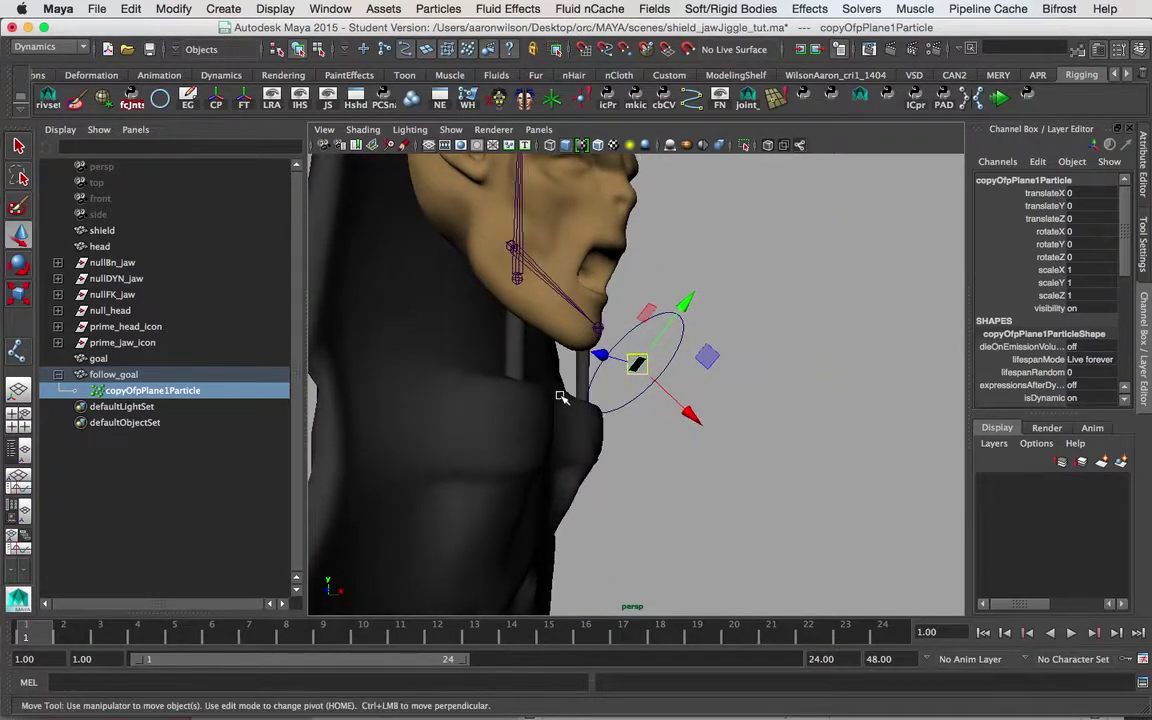
left_click(98, 359)
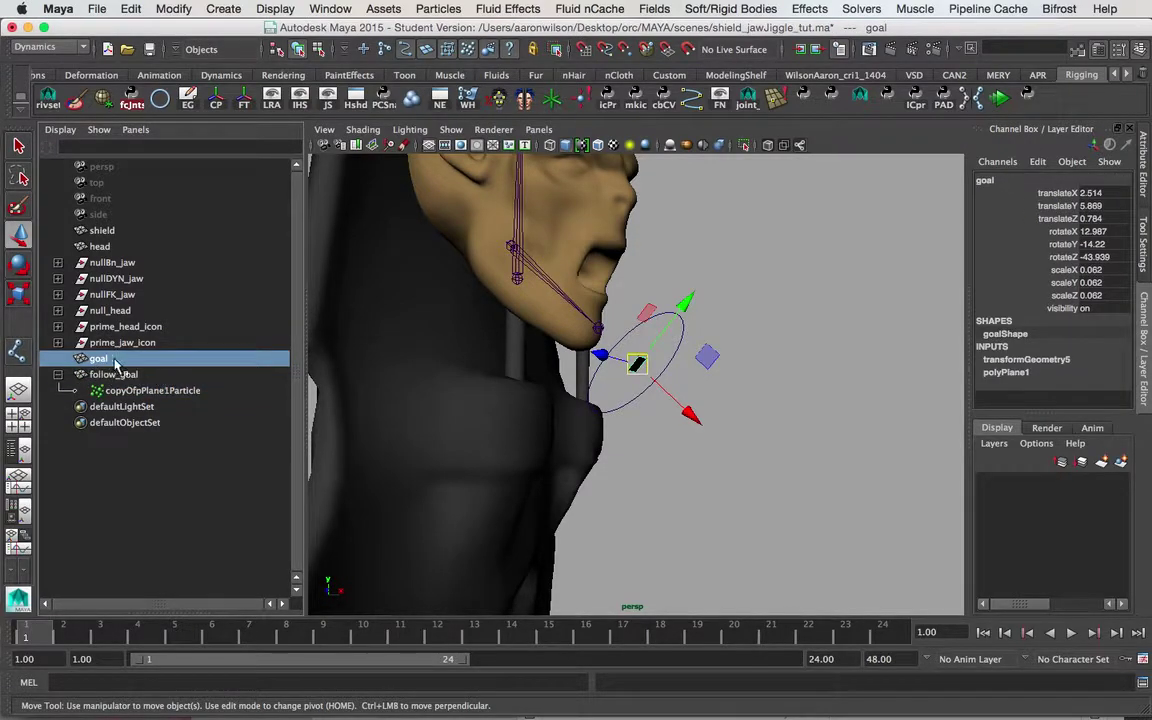
left_click_drag(790, 340, 818, 329, "alt")
left_click(820, 659)
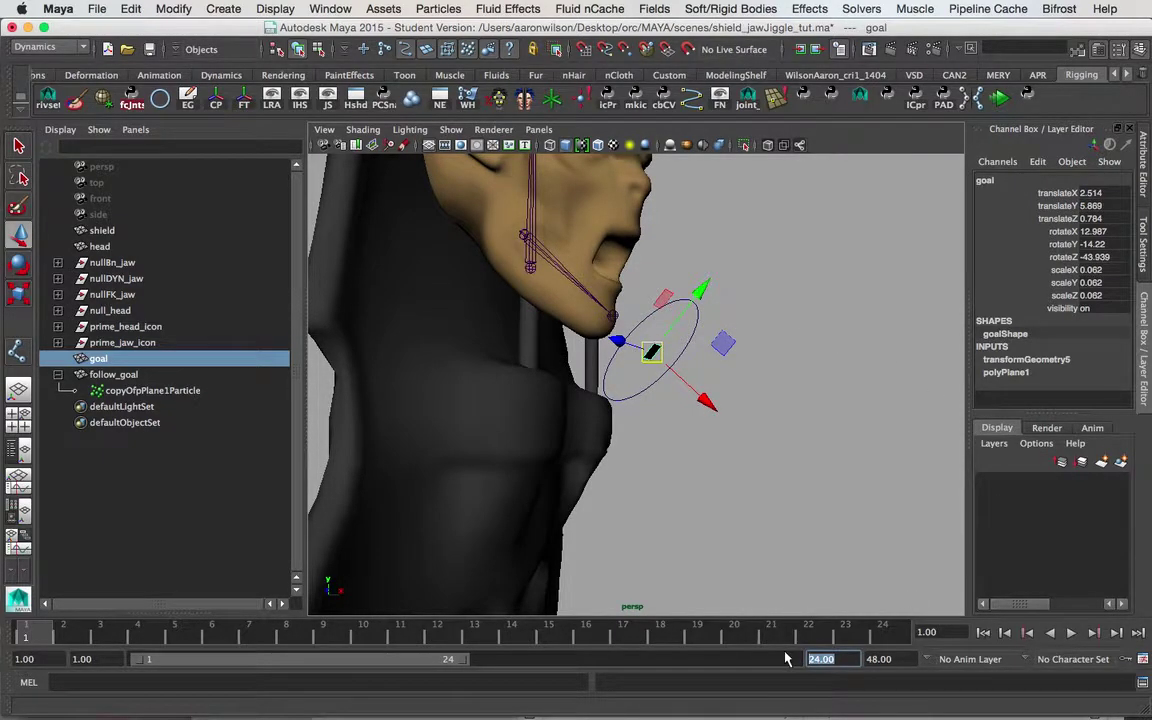
key("Return")
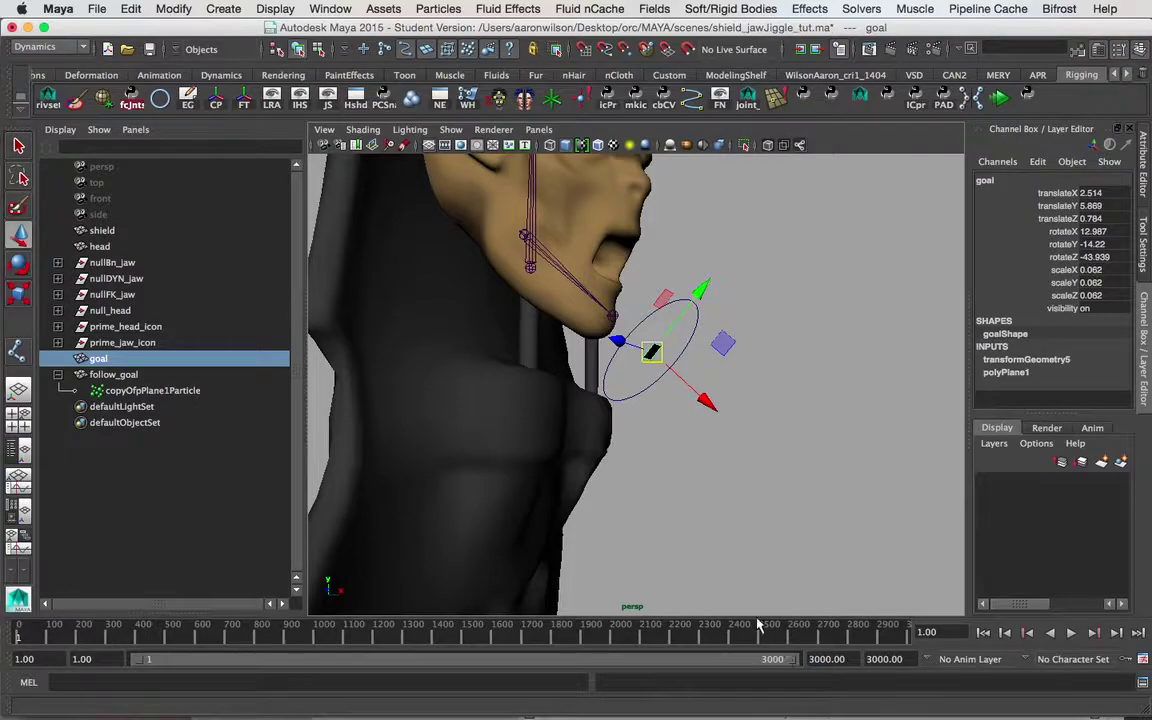
- Run Interactive Playback and move the goal plane up and outward to about 2.63, 6.00, 0.79 to test the soft body's follow motion
middle_click_drag(742, 283, 725, 289, "alt")
left_click_drag(778, 298, 768, 294, "alt")
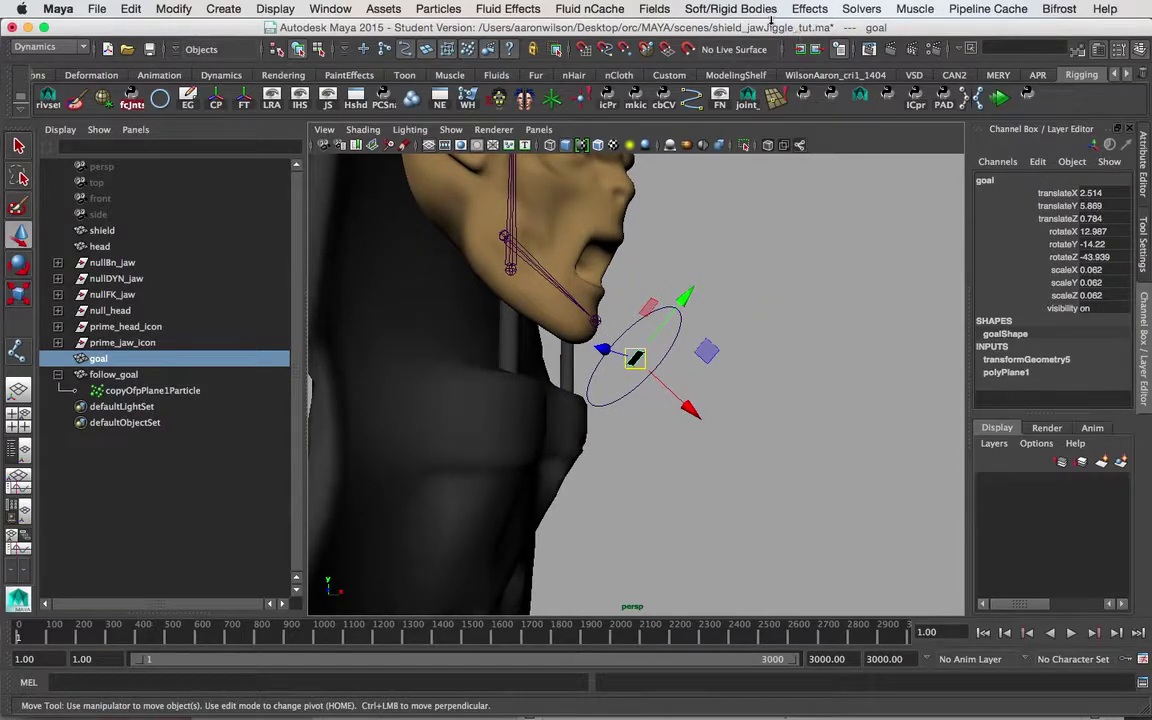
left_click(843, 8)
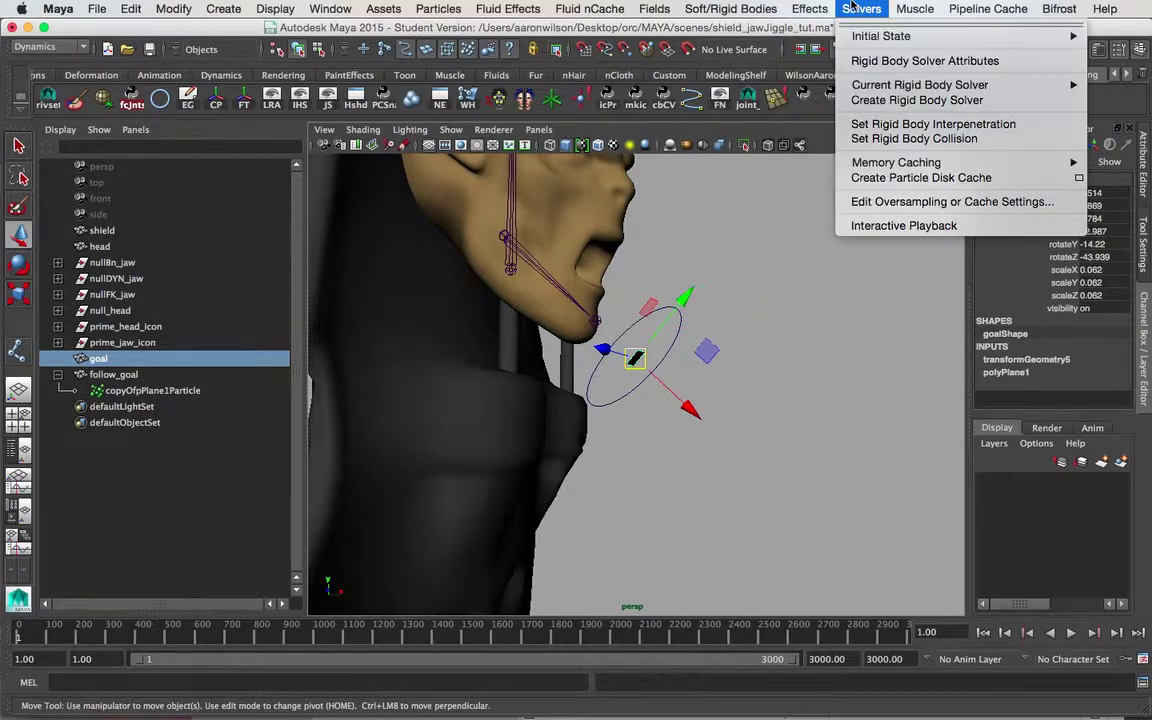
left_click(901, 226)
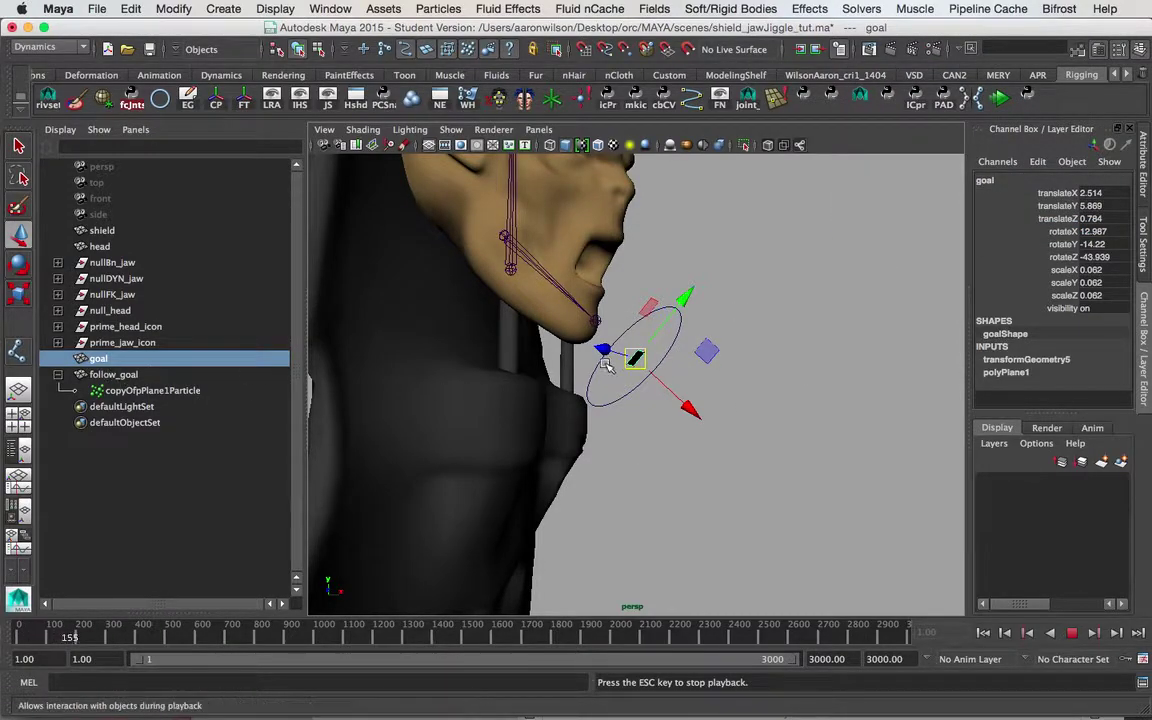
left_click_drag(636, 358, 669, 320)
left_click(983, 632)
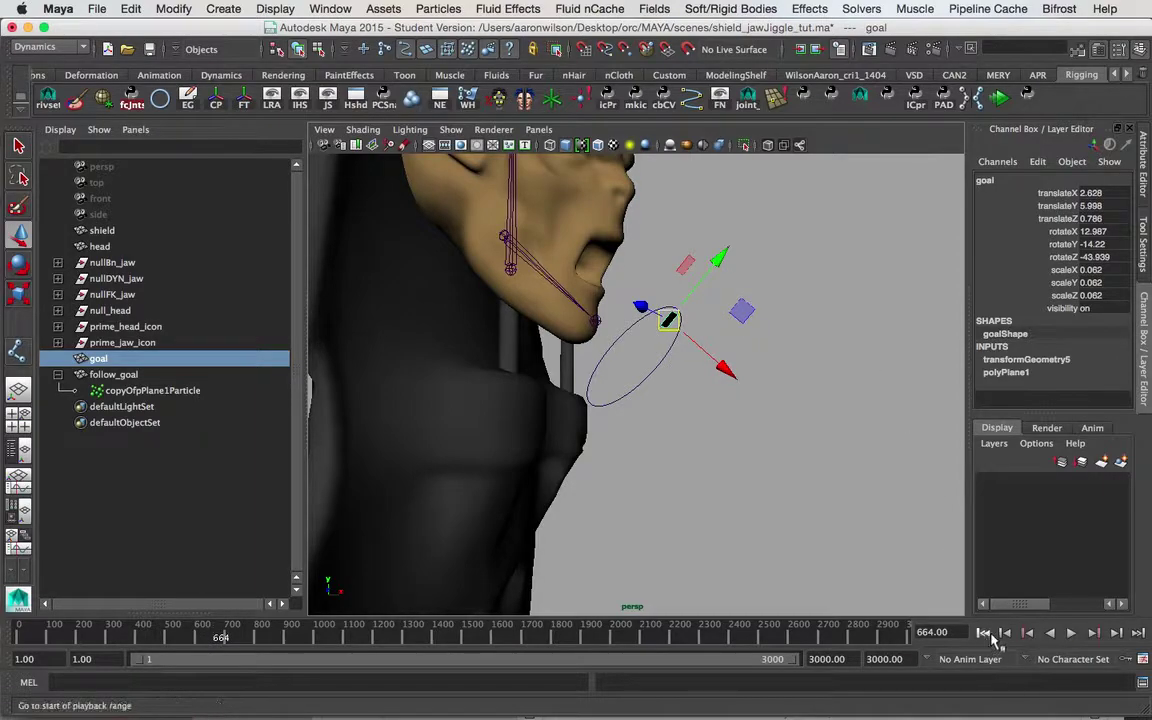
- Undo the goal plane's test move and rewind the timeline to frame 1
left_click_drag(829, 455, 803, 450, "alt")
key("super+z")
key("super+z")
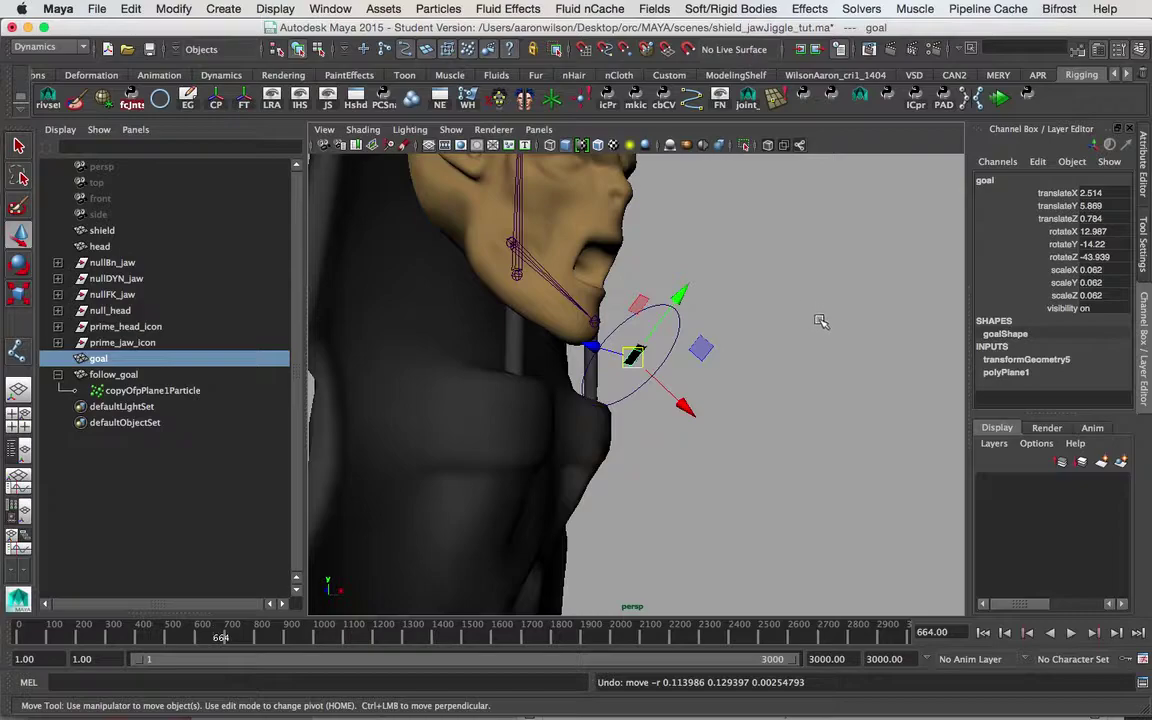
left_click_drag(820, 320, 794, 324, "alt")
right_click_drag(780, 327, 867, 321, "alt")
left_click_drag(850, 323, 824, 396, "alt")
left_click(983, 632)
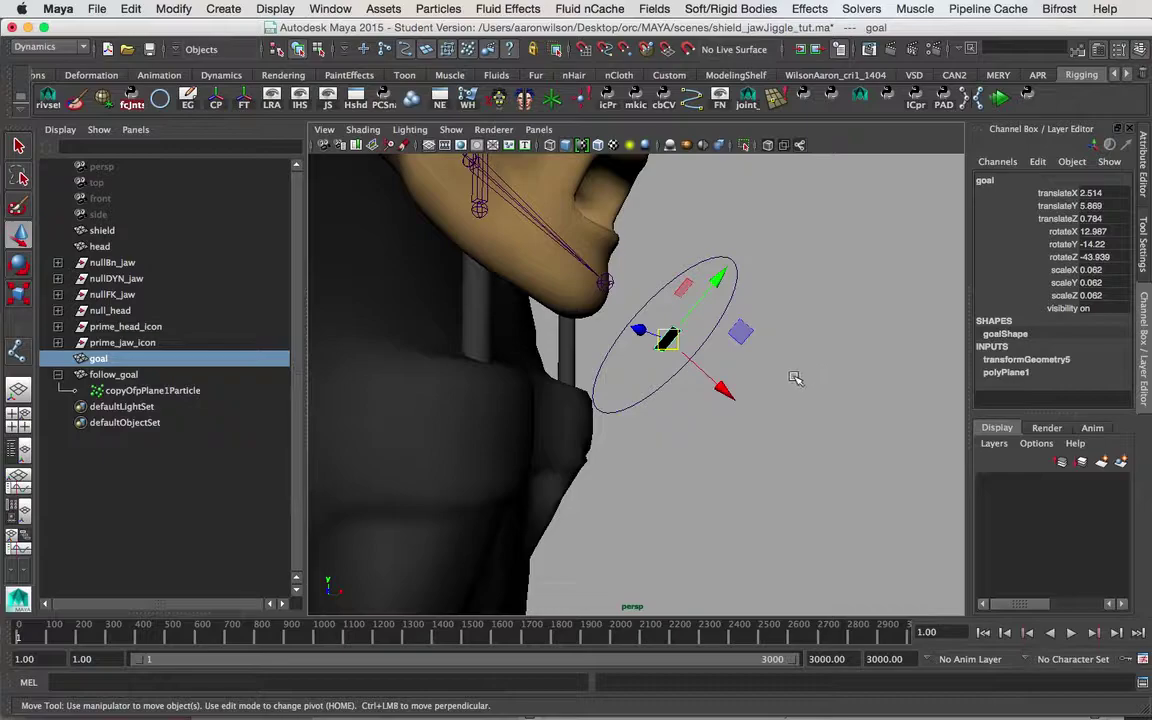
middle_click_drag(794, 378, 849, 365, "alt")
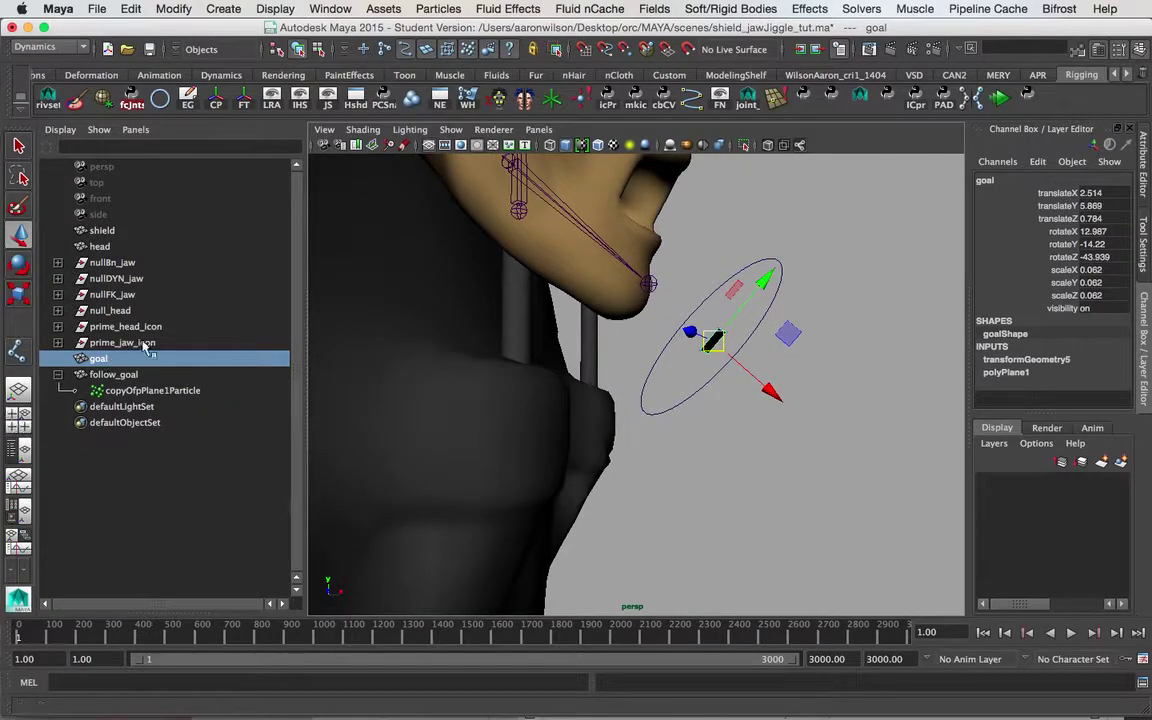
left_click_drag(617, 476, 626, 360, "alt")
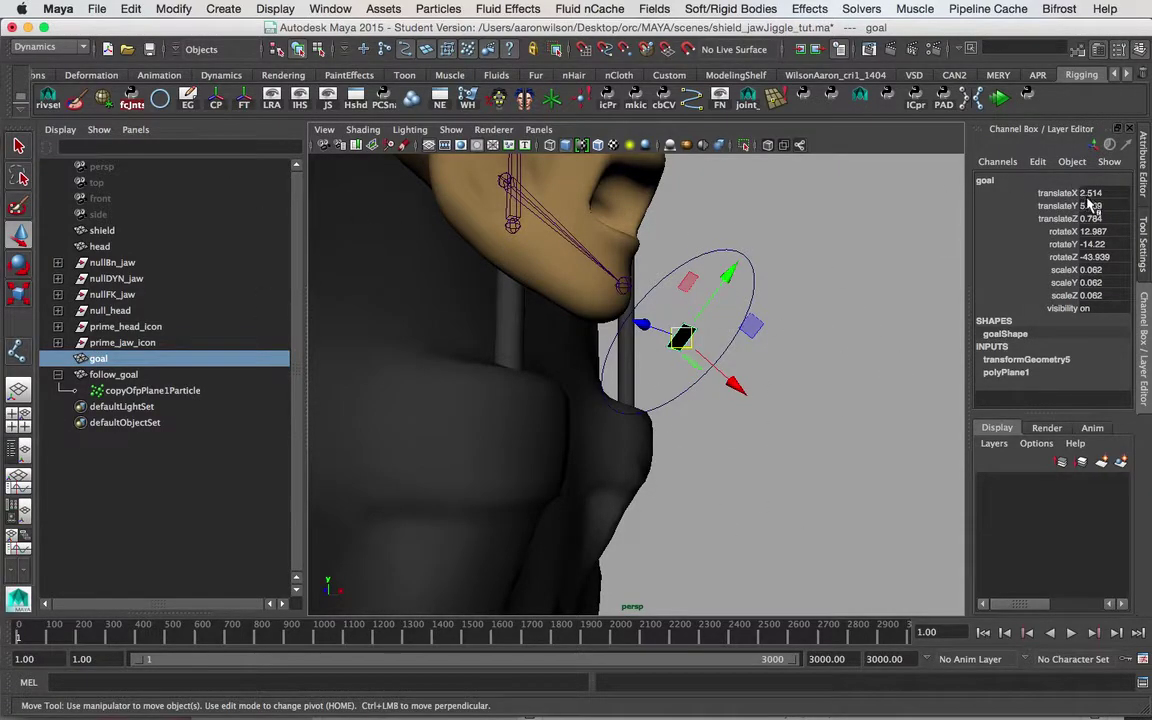
left_click_drag(1090, 193, 1095, 244)
left_click(892, 357)
left_click_drag(892, 357, 764, 417, "alt")
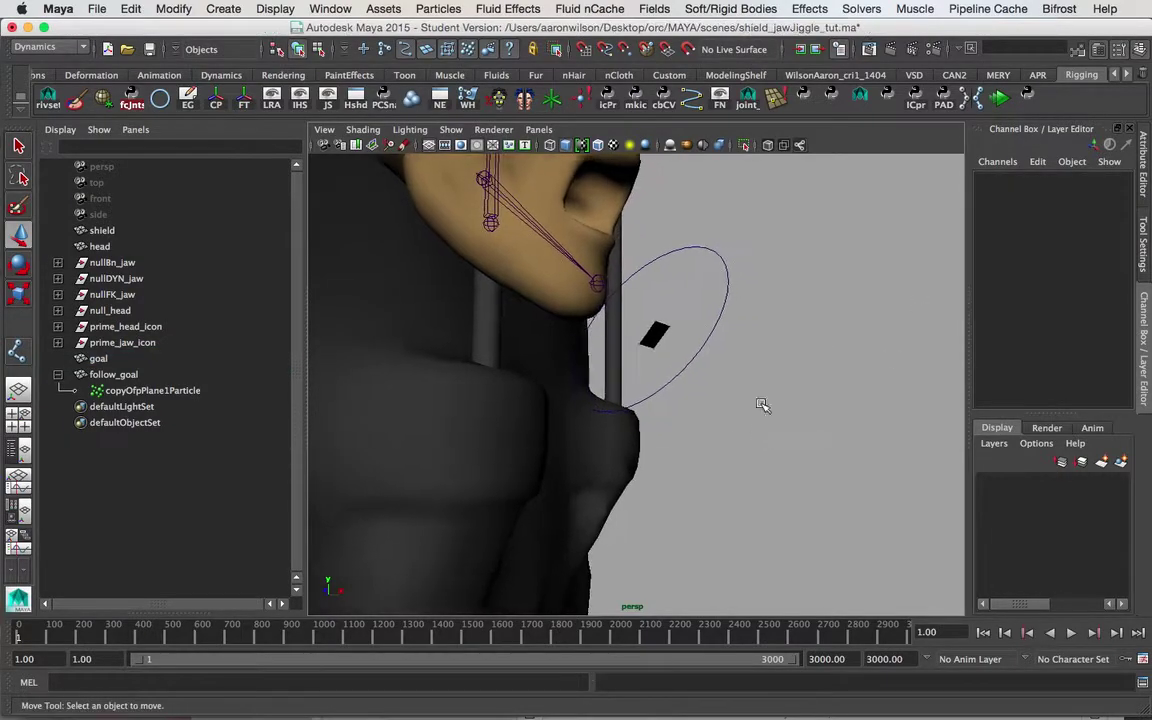
- Create a null and match its position and rotation to the goal plane
left_click(100, 358)
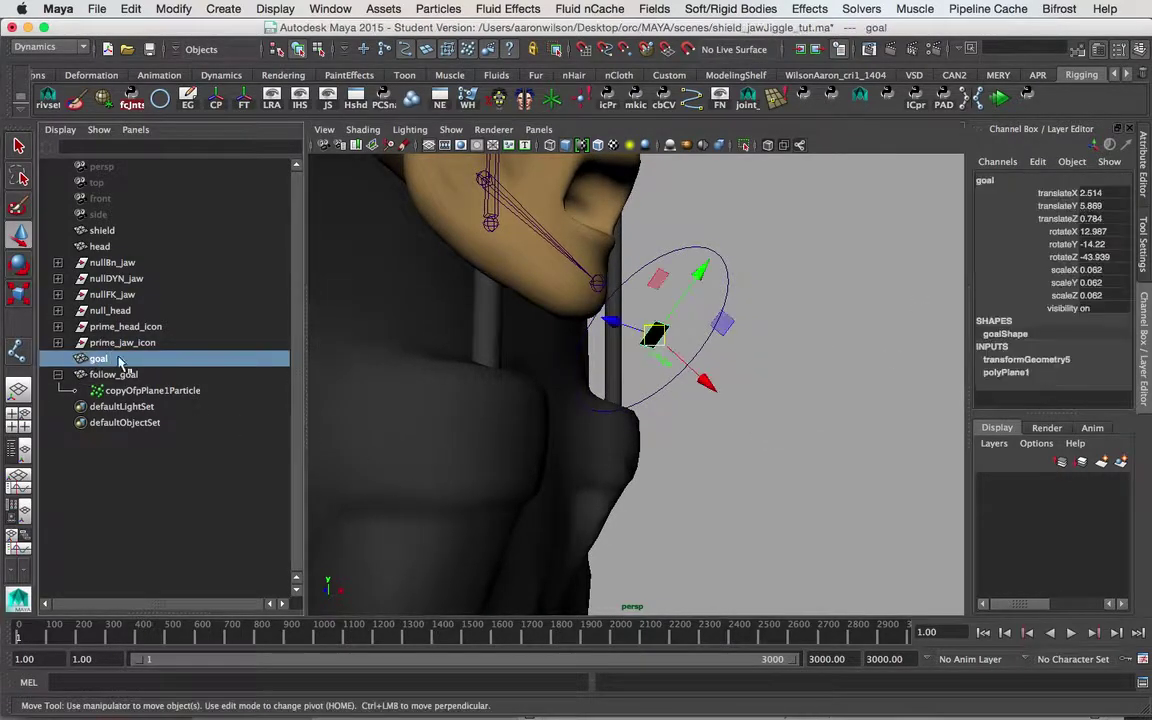
left_click_drag(836, 342, 748, 370, "alt")
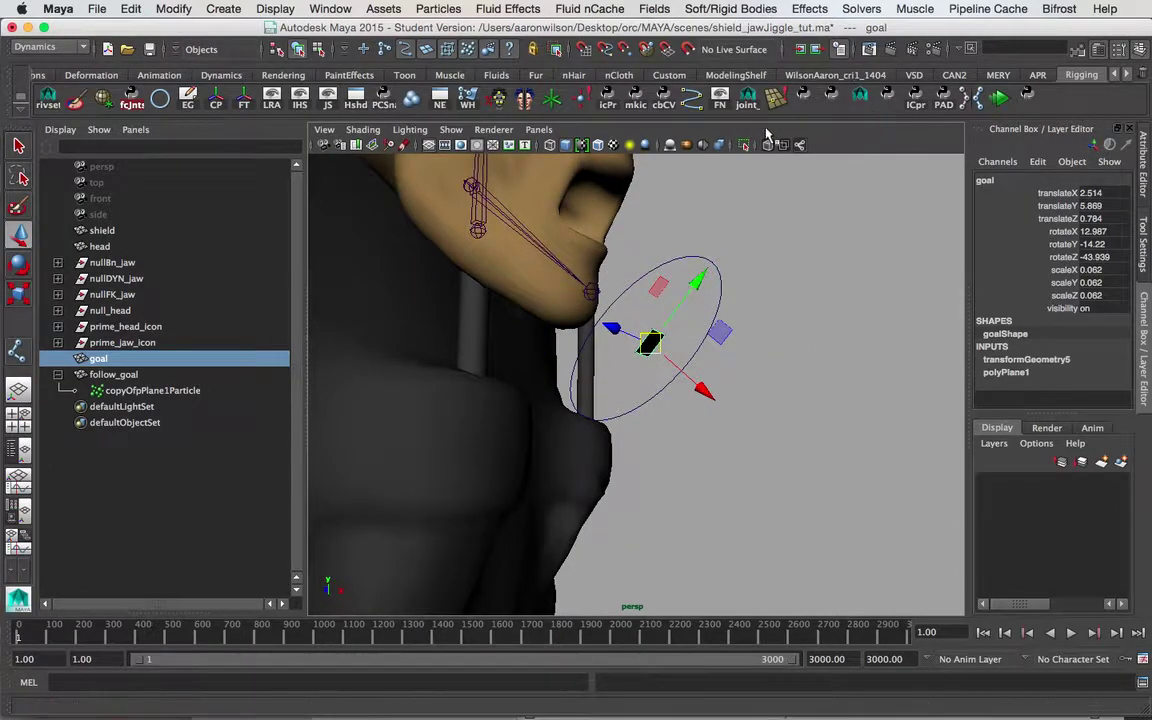
left_click(161, 96)
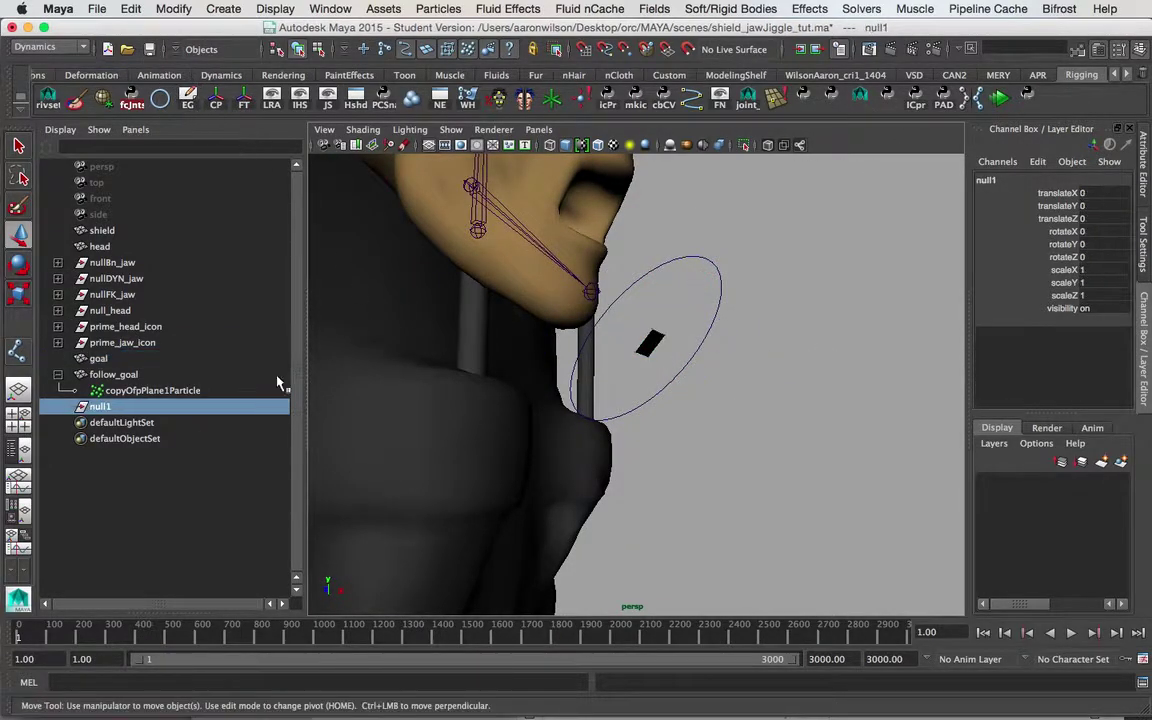
left_click(98, 358)
left_click(98, 406, "ctrl")
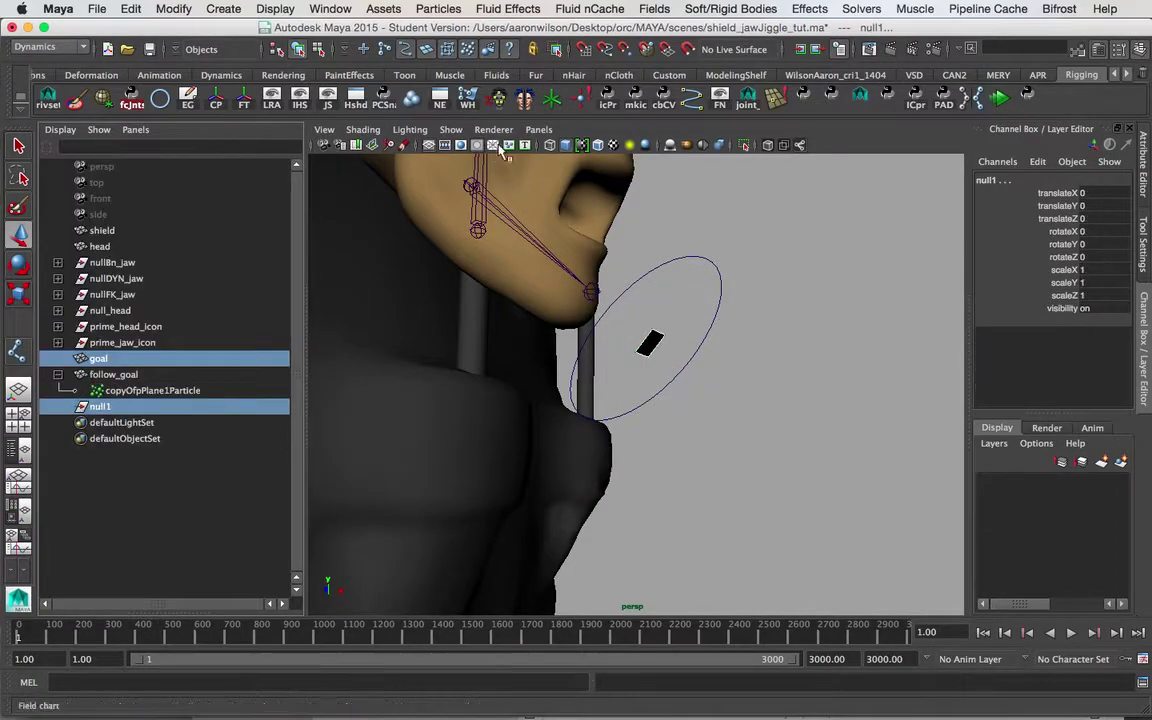
left_click(499, 97)
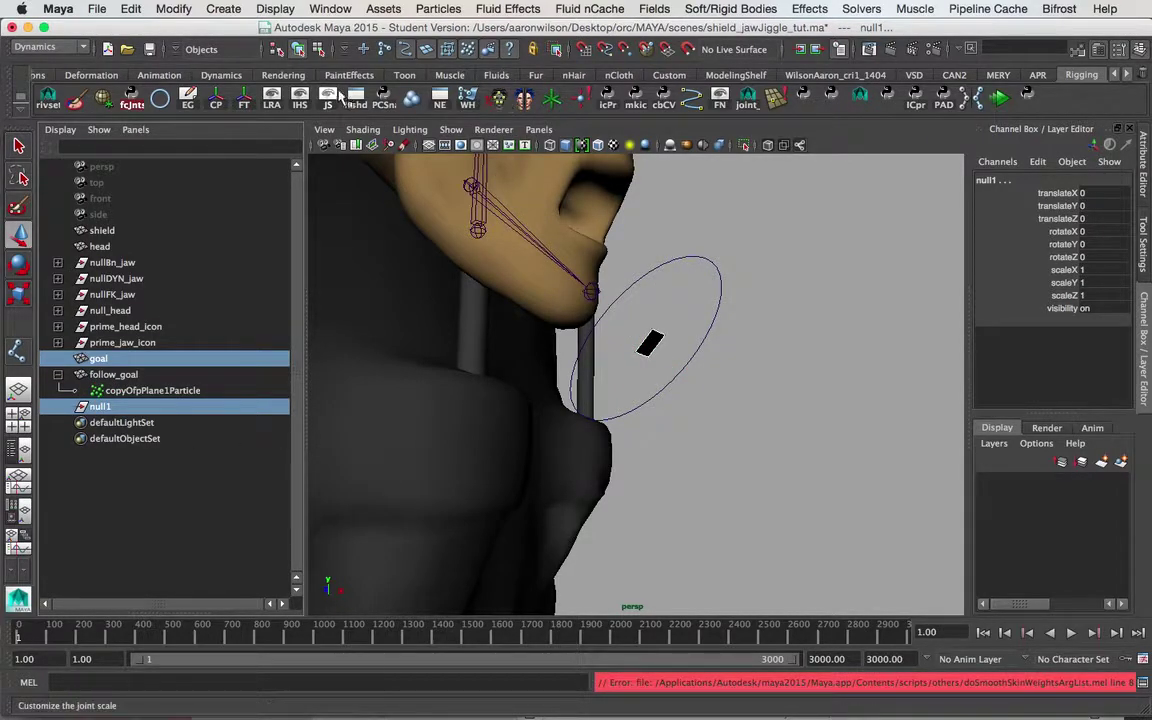
left_click(386, 97)
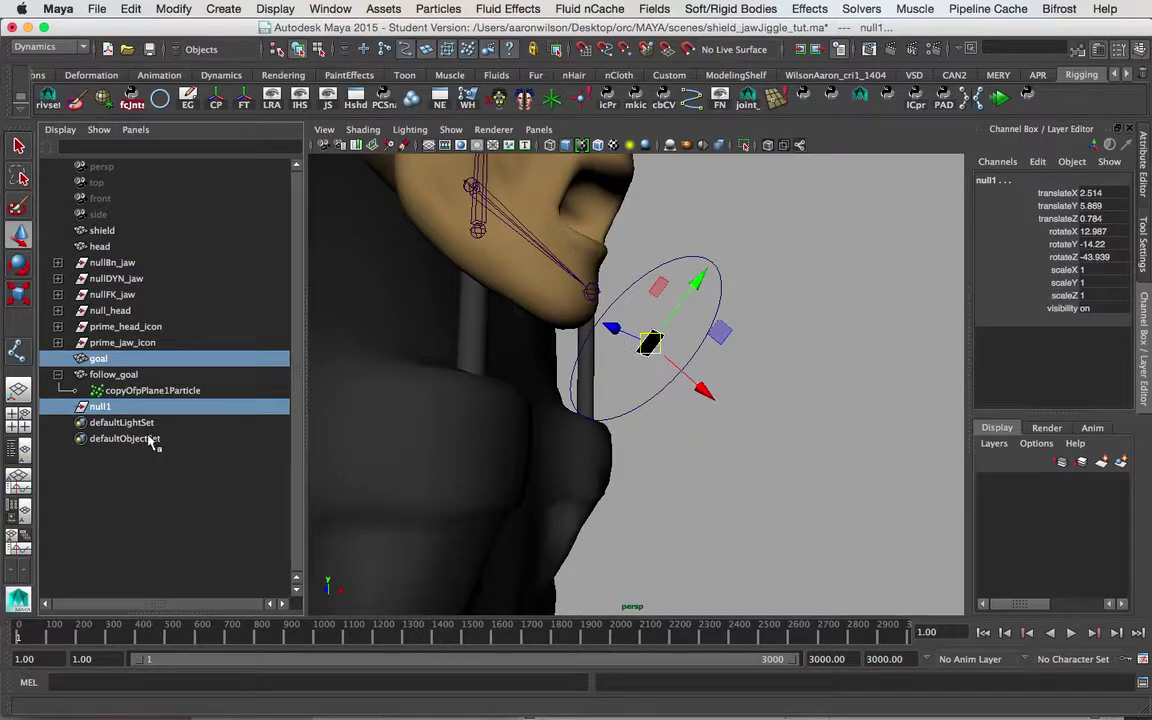
- Parent the goal plane under the new null and rename the null grp_goal
left_click(110, 408)
left_click(99, 360)
middle_click_drag(99, 361, 101, 408)
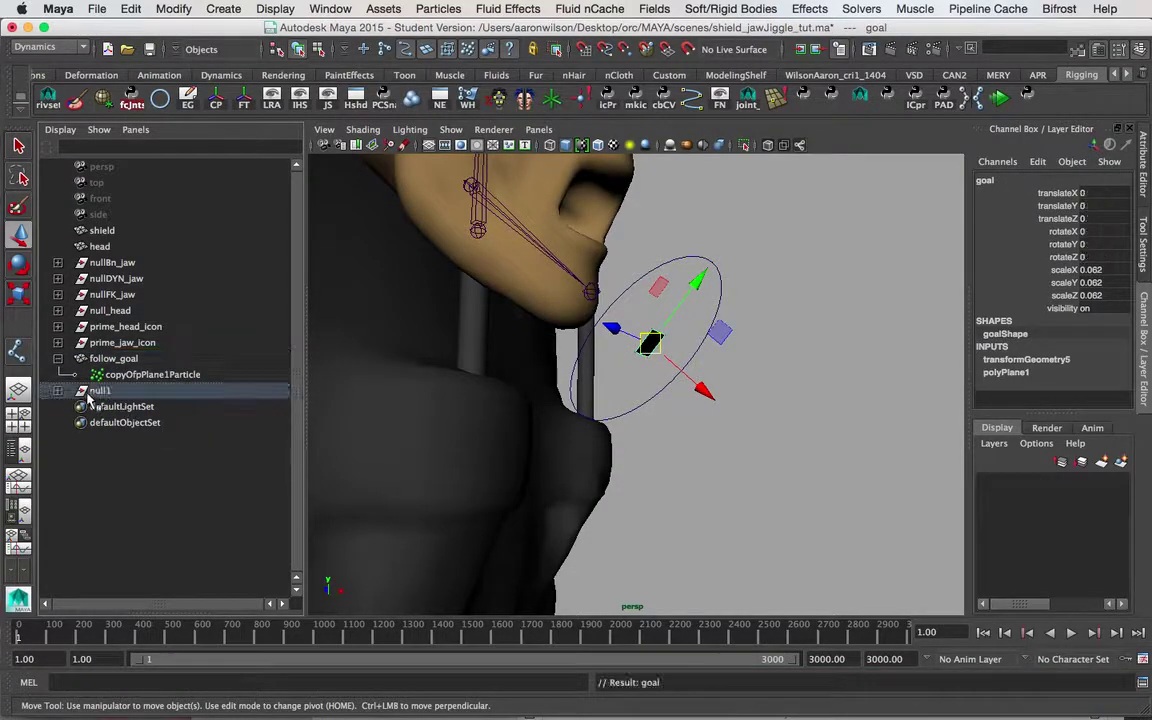
left_click(58, 390)
double_click(104, 391)
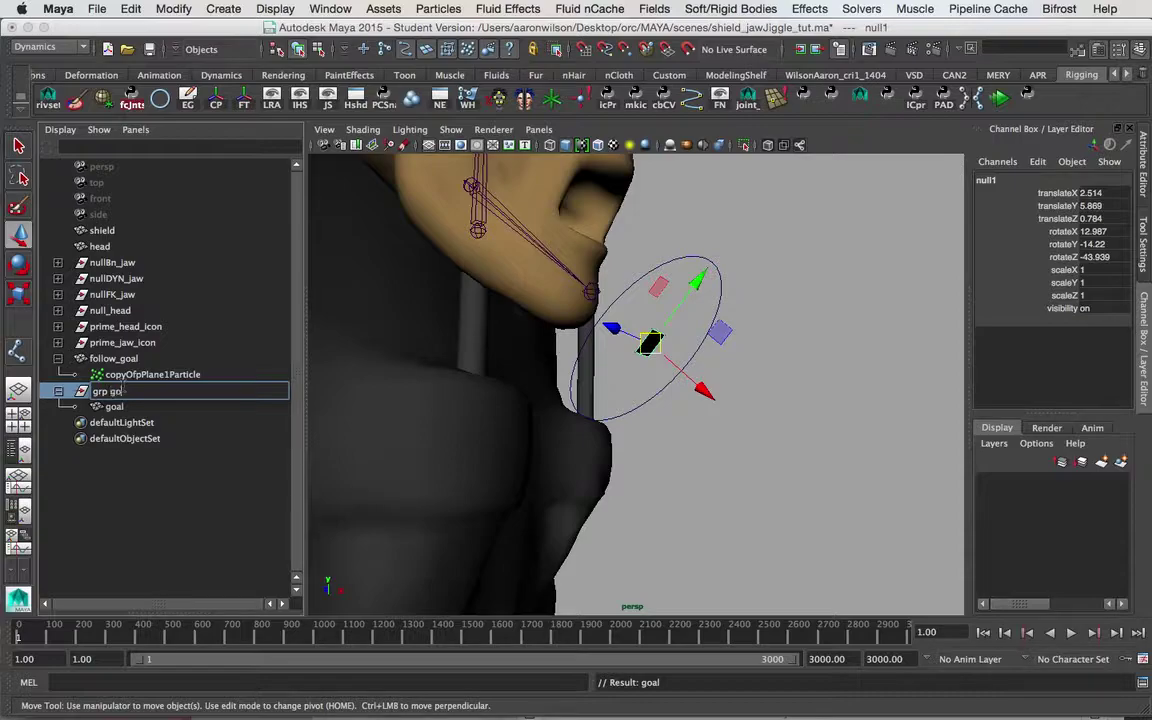
type("grp_goal")
key("Return")
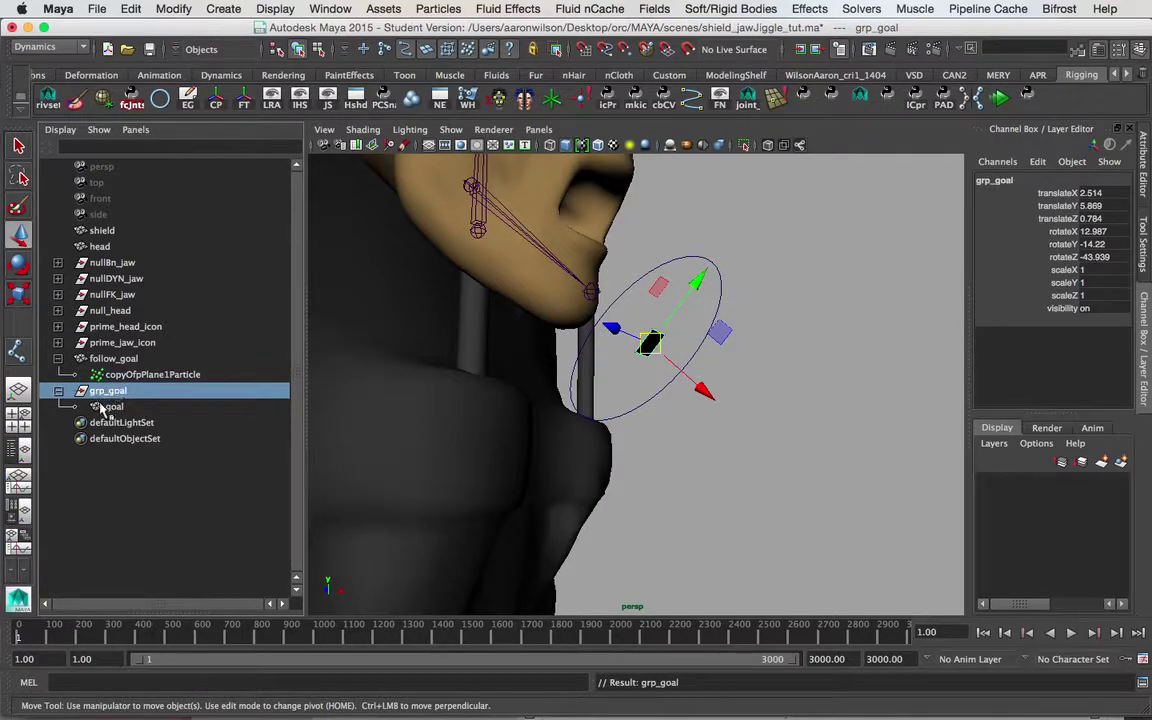
- Freeze the transformations of the goal plane inside grp_goal
left_click(116, 407)
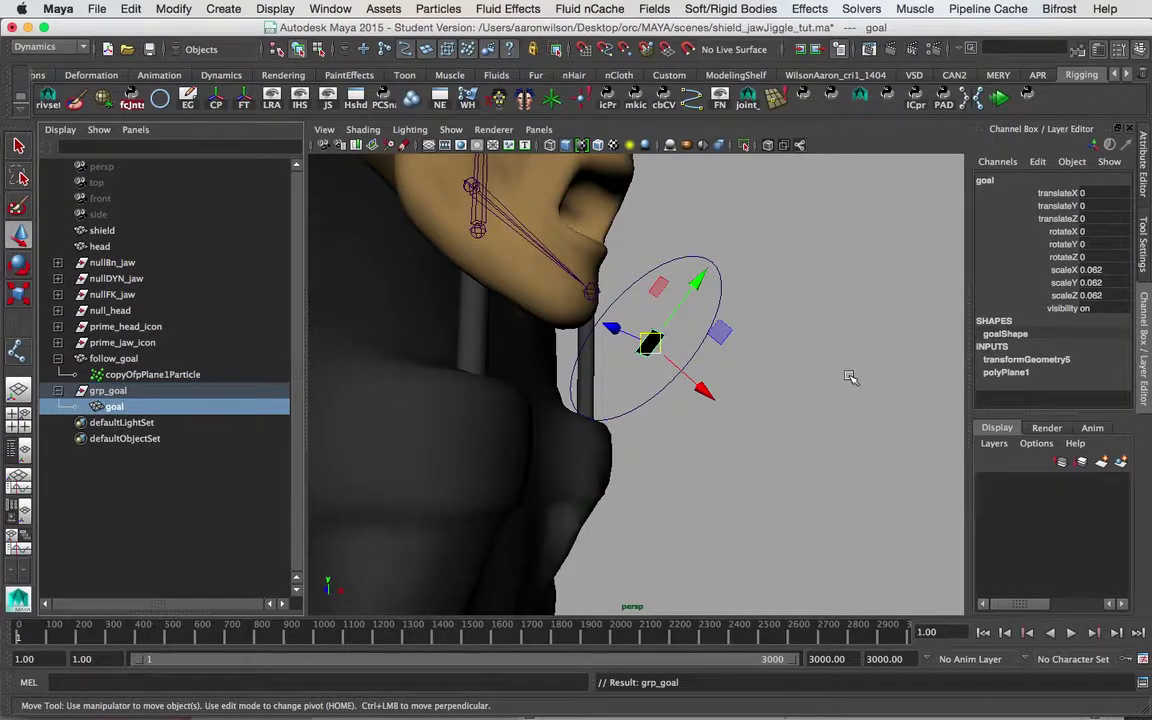
left_click_drag(838, 381, 965, 373)
left_click_drag(617, 388, 863, 376, "alt")
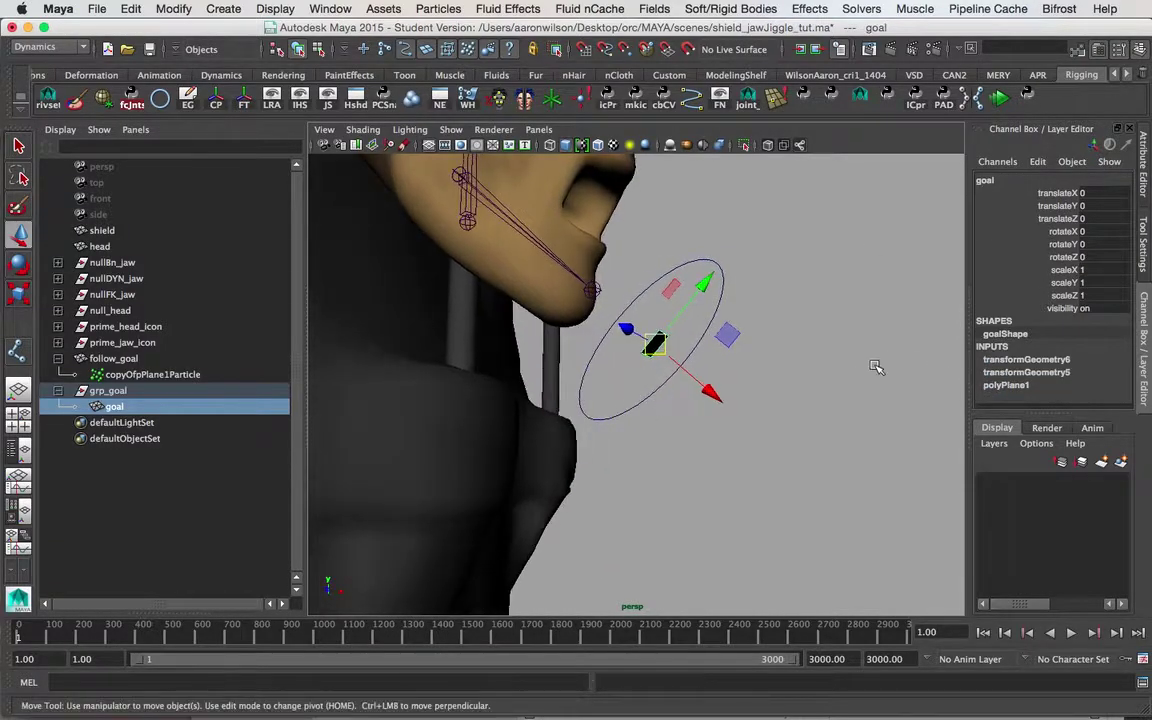
- Check the transform values of grp_goal and follow_goal and examine their placement in front of the jaw
left_click(105, 390)
left_click_drag(835, 330, 762, 358, "alt")
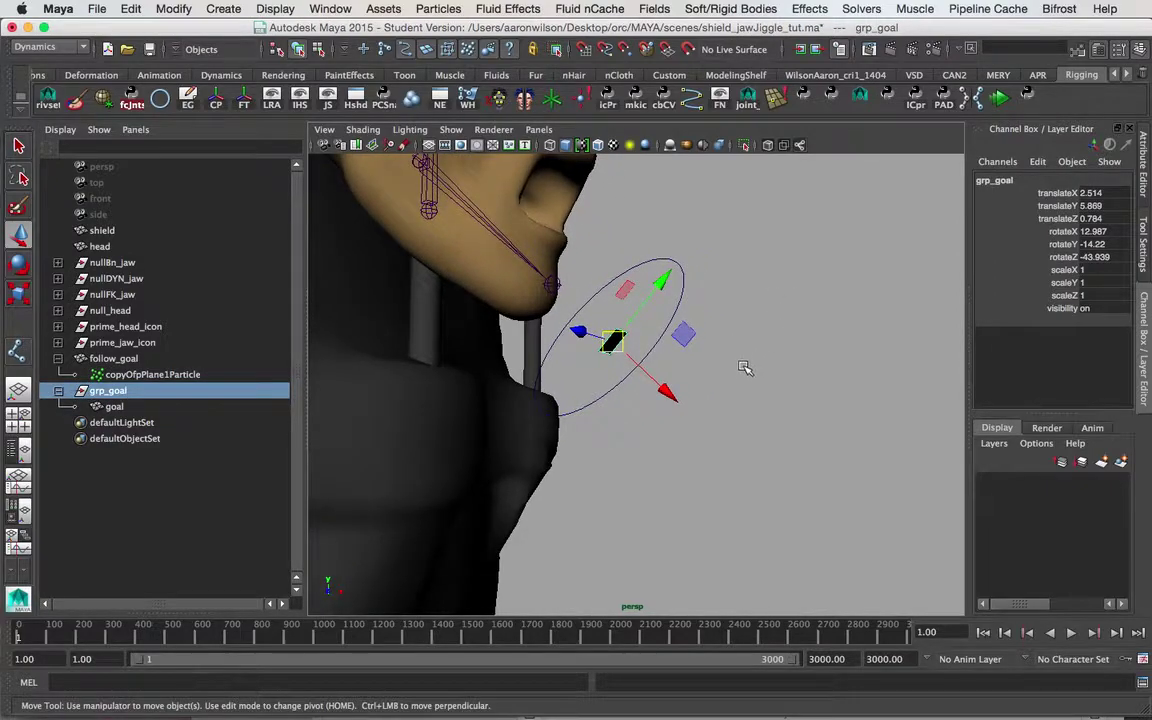
left_click(112, 358)
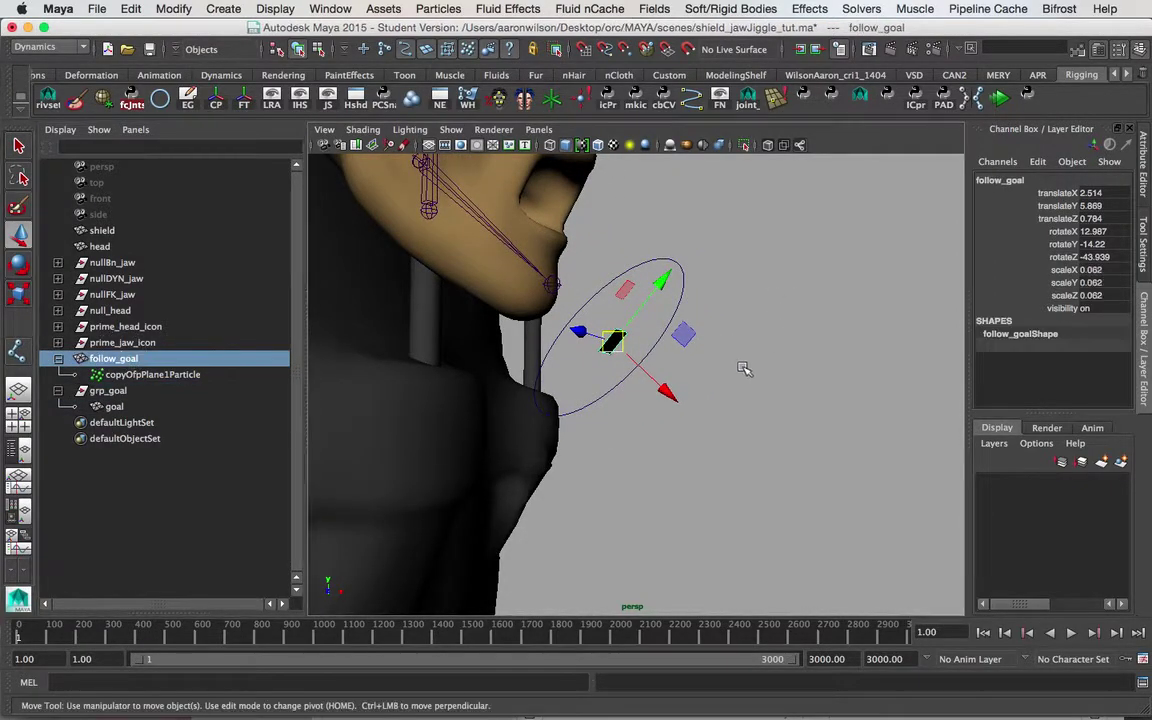
middle_click_drag(740, 365, 797, 338, "alt")
left_click_drag(797, 338, 728, 384, "alt")
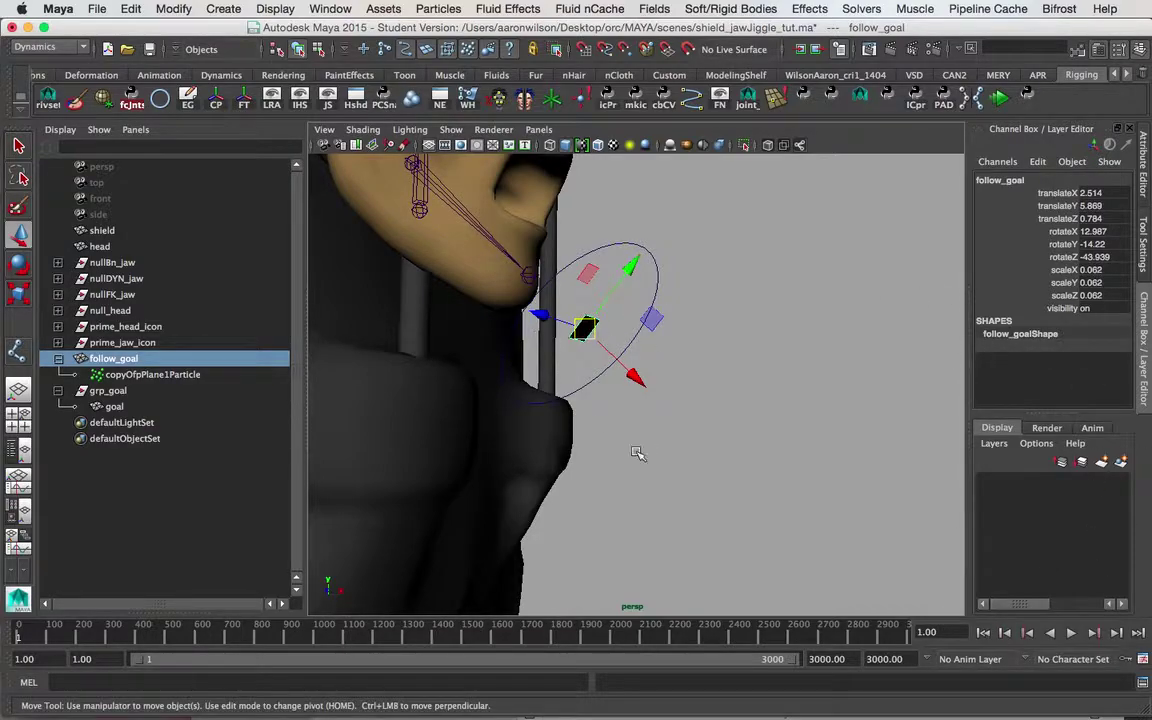
left_click_drag(620, 417, 873, 592, "alt")
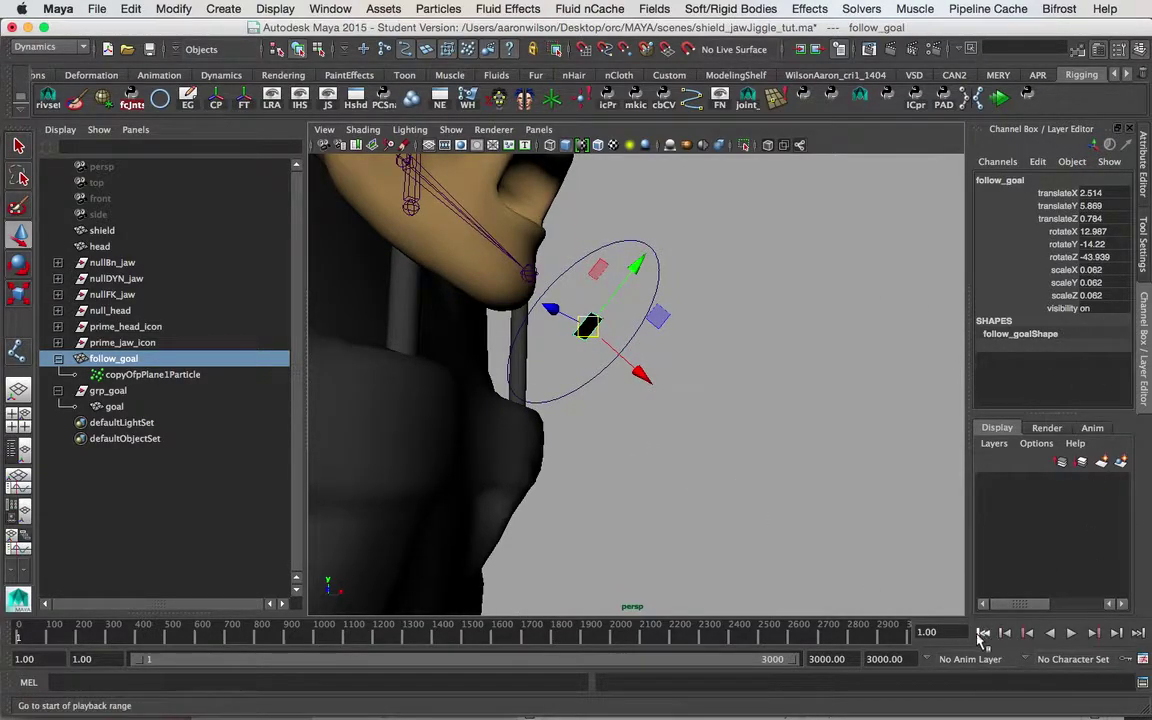
left_click_drag(513, 257, 765, 380, "alt")
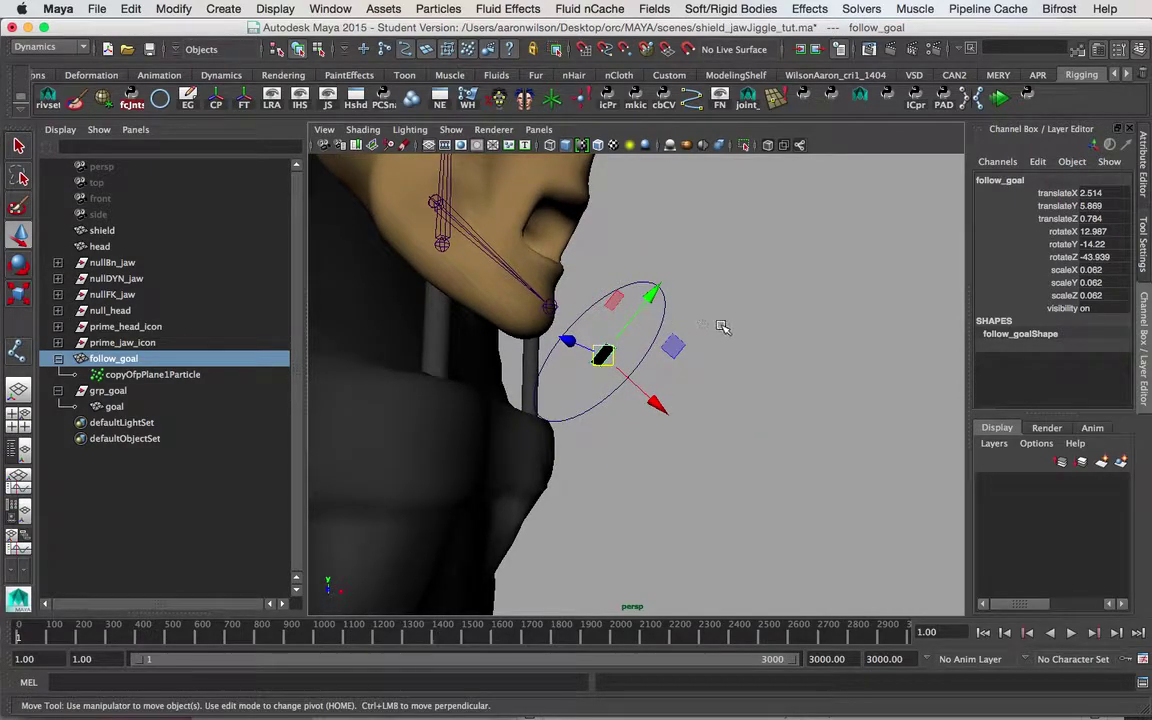
left_click_drag(722, 327, 695, 261, "alt")
left_click_drag(567, 376, 576, 360, "alt")
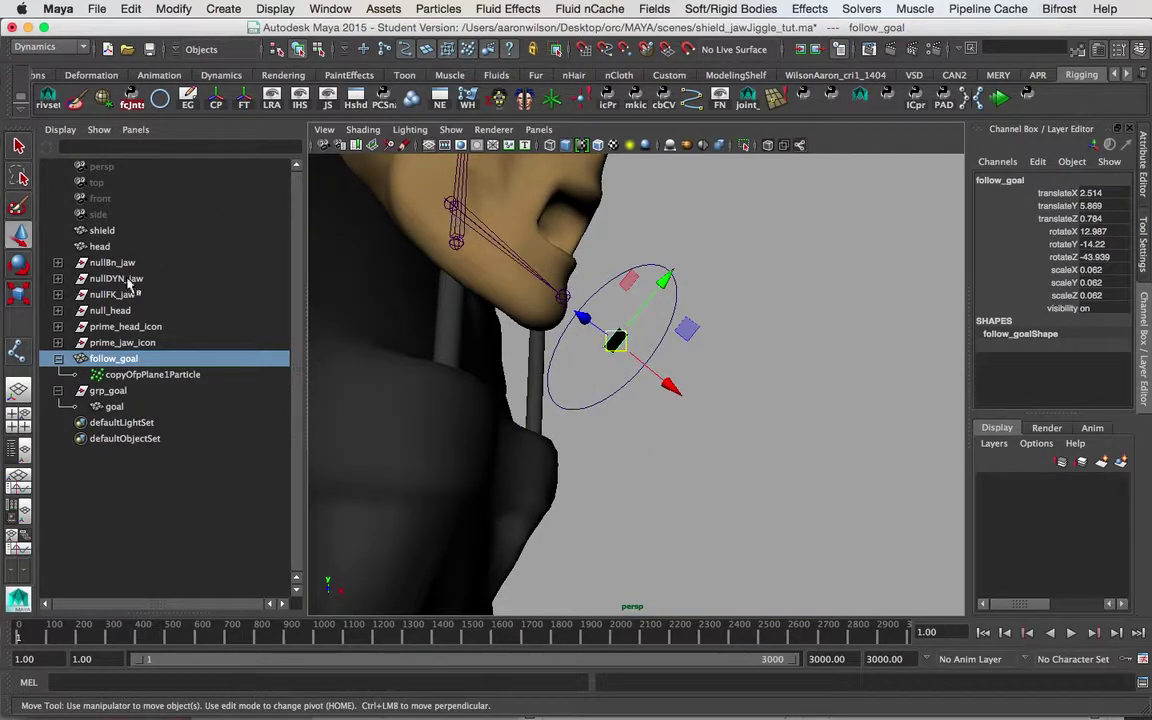
- Expand the nullDYN_jaw hierarchy down to its joints and select jtDYN_jaw_01
left_click(58, 279)
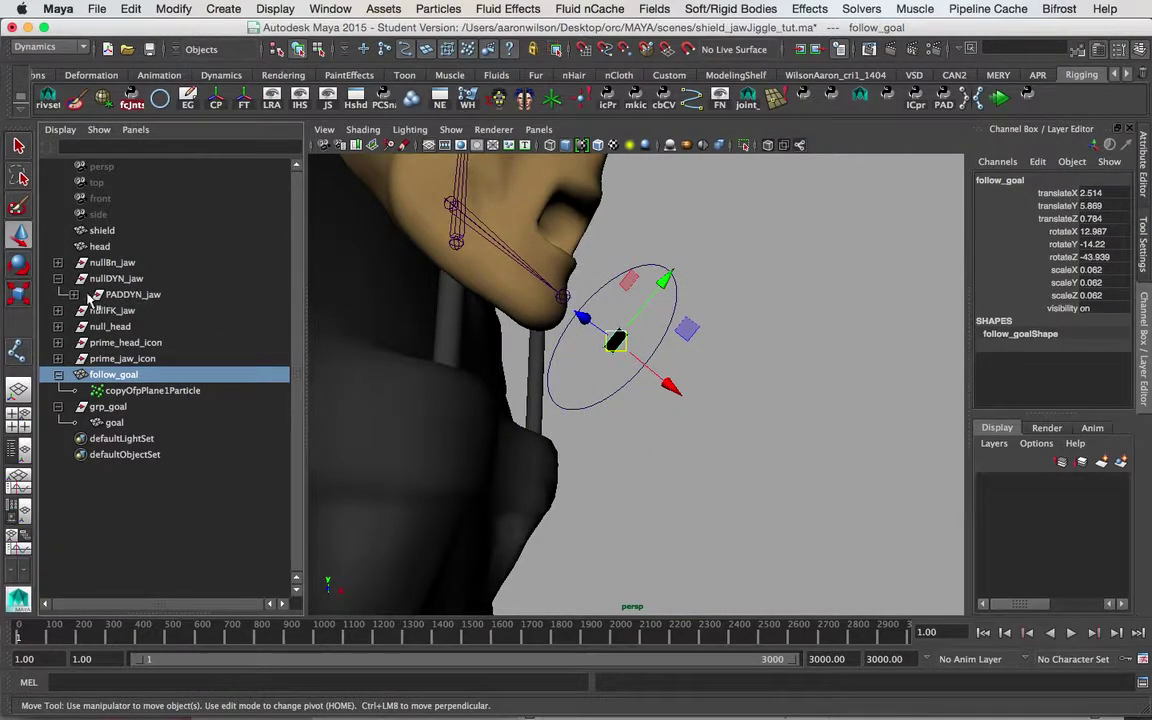
left_click(74, 294)
left_click(90, 310)
left_click(141, 310)
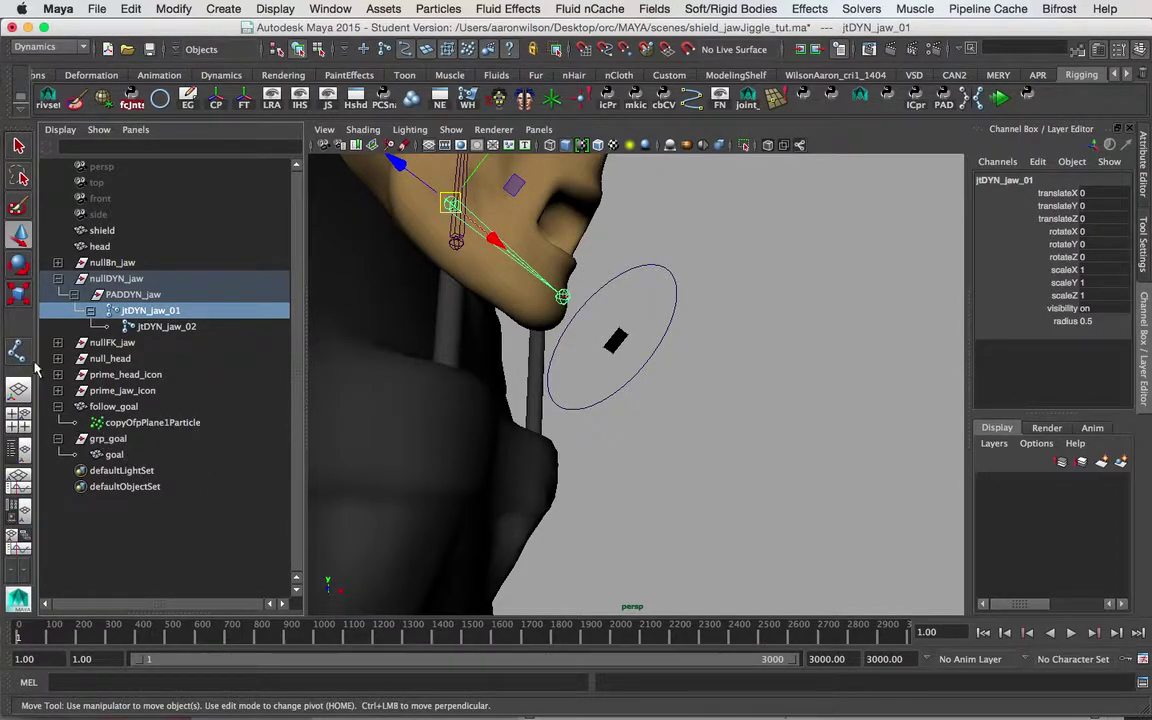
- Examine follow_goal and its child copyOfpPlane1Particle, alternating the selection between them
left_click(128, 408)
left_click(159, 424)
left_click(146, 408)
left_click(156, 425)
left_click(146, 407)
left_click(154, 424)
left_click(150, 407)
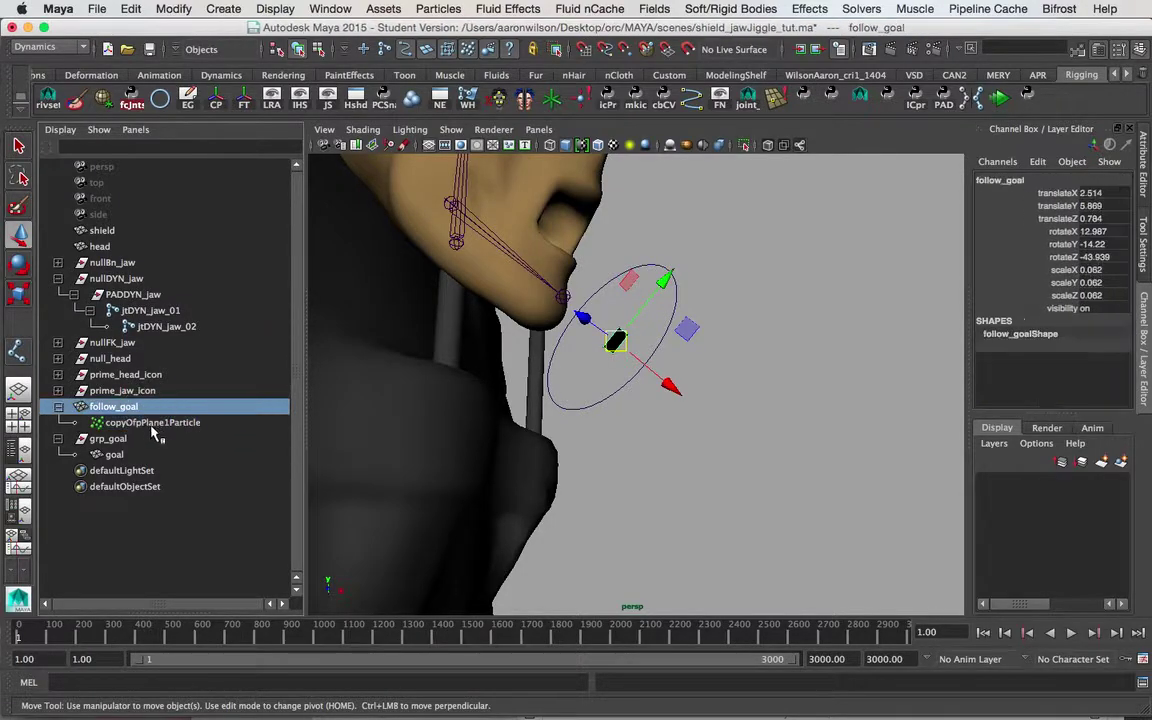
left_click(157, 423)
left_click_drag(613, 390, 560, 400, "alt")
left_click(110, 408)
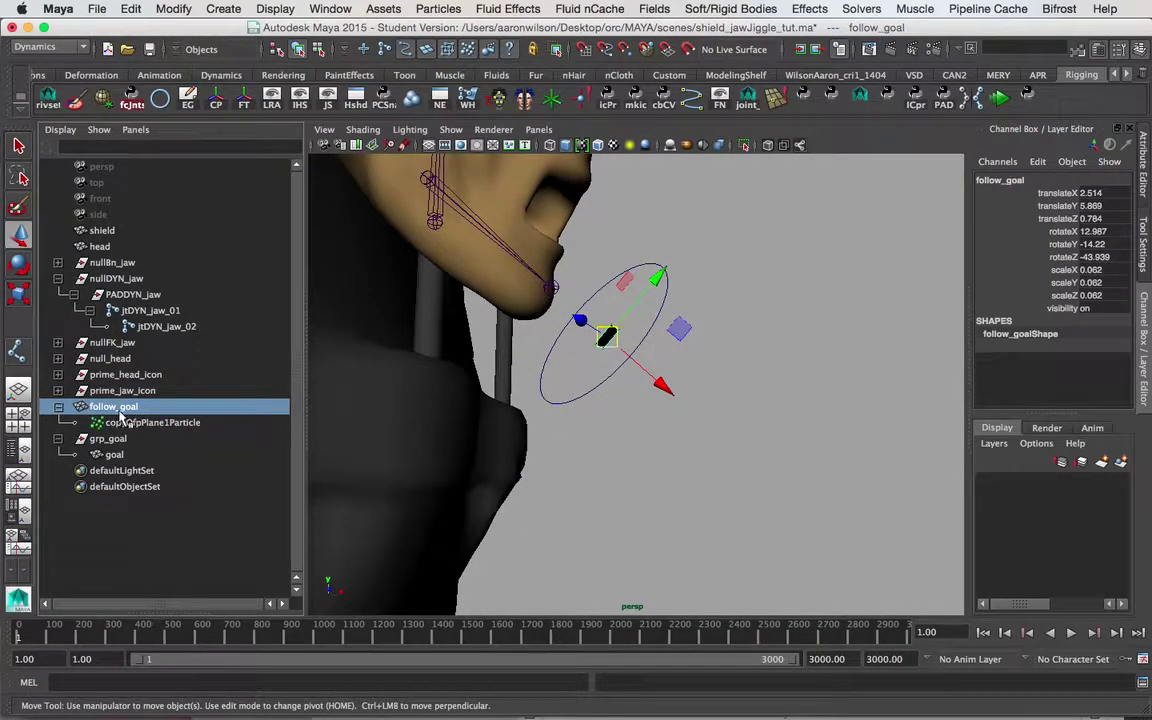
- Switch to the Polygons menu set and open follow_goal's UV layout in the UV Texture Editor
left_click(45, 47)
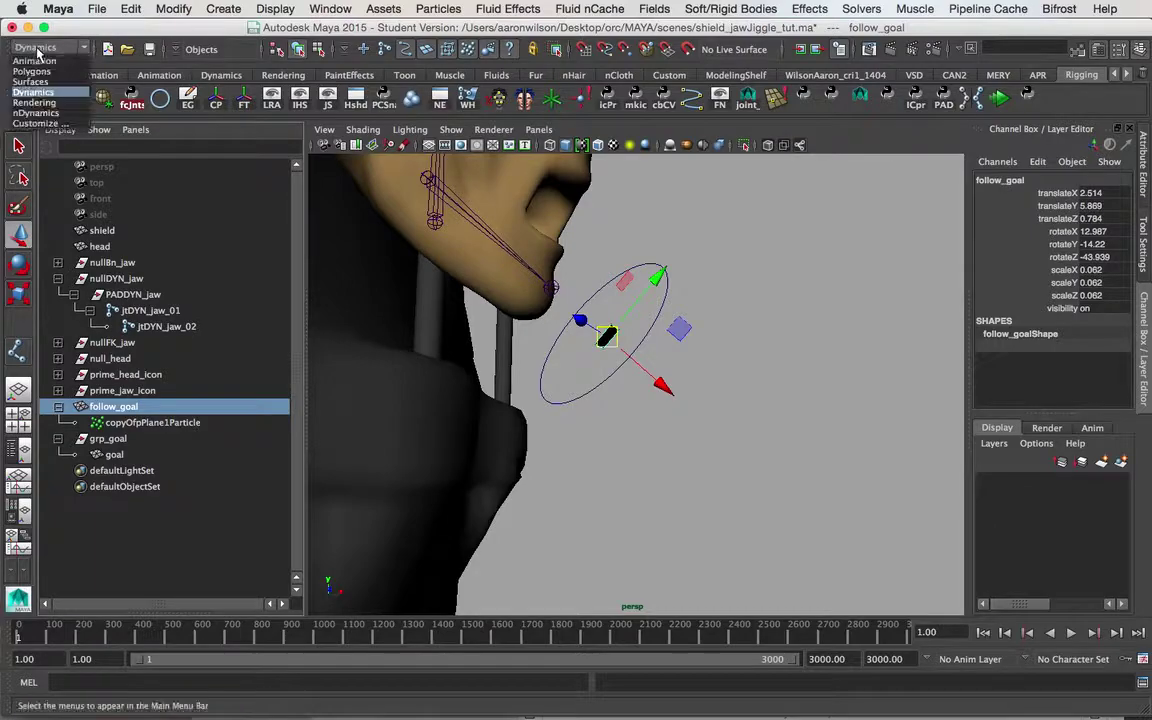
left_click(34, 72)
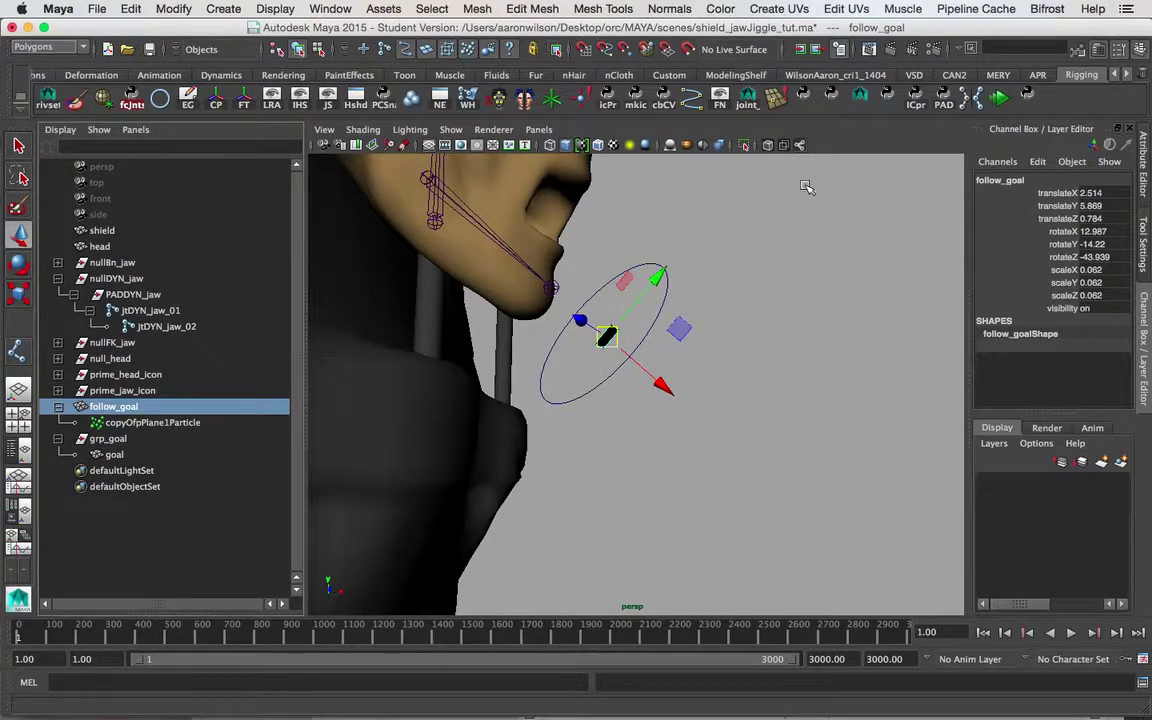
left_click(846, 9)
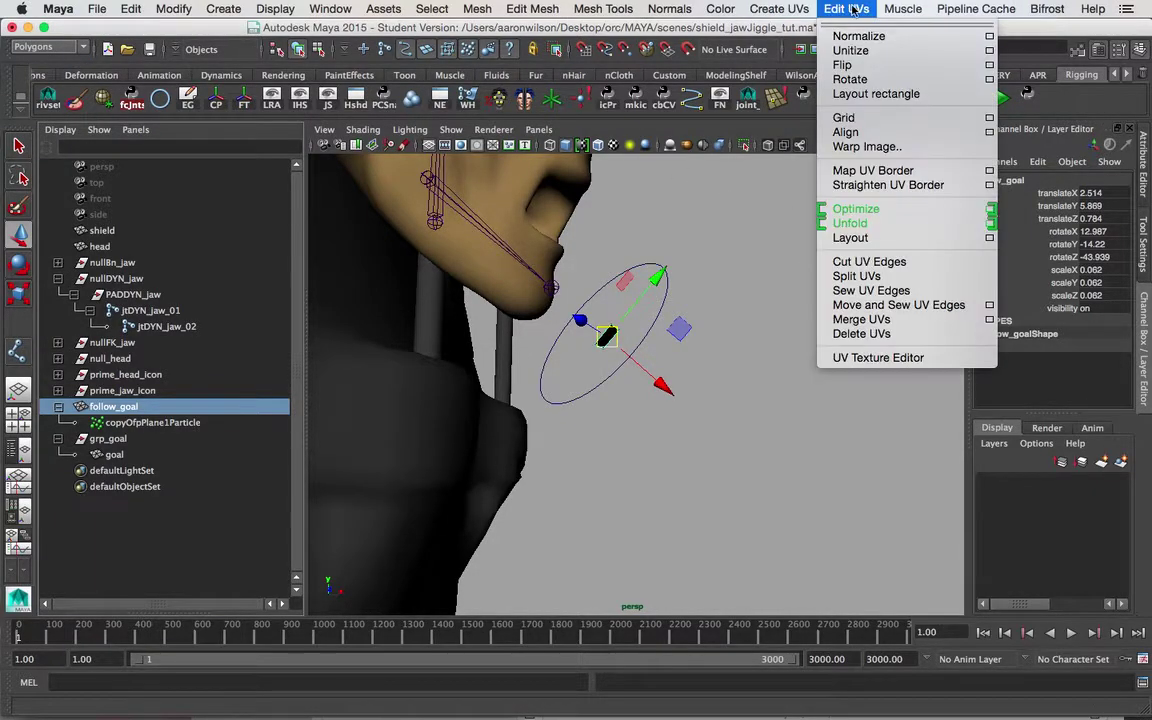
left_click(892, 358)
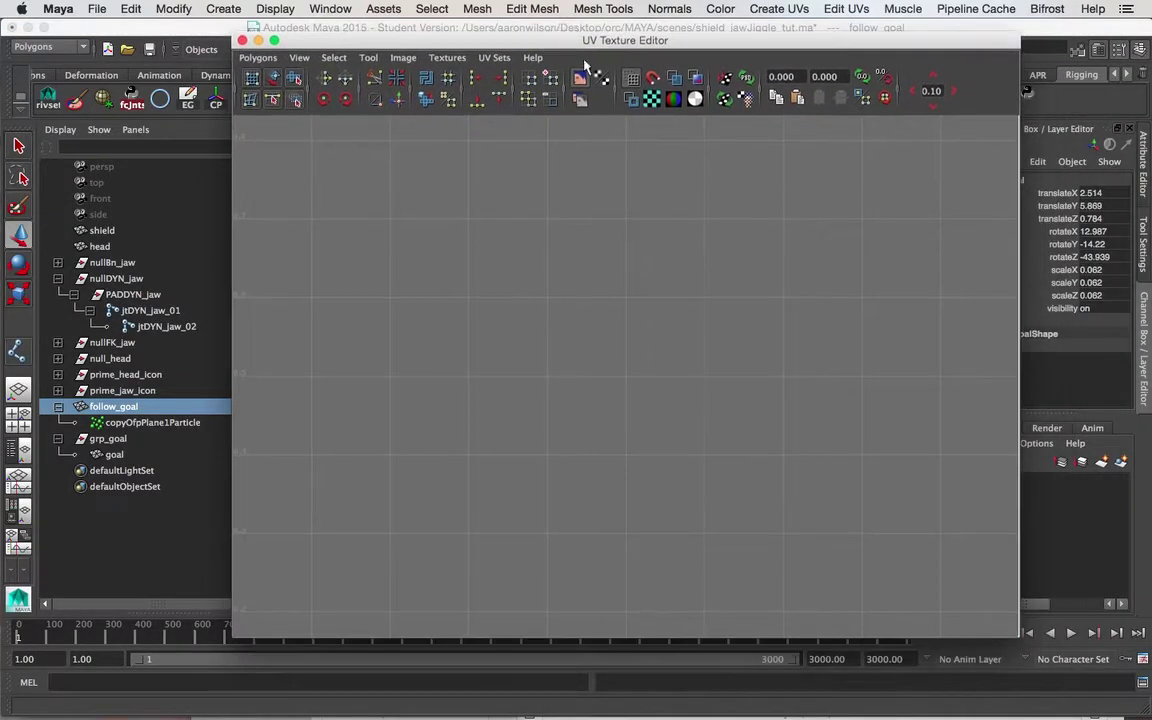
left_click(359, 288)
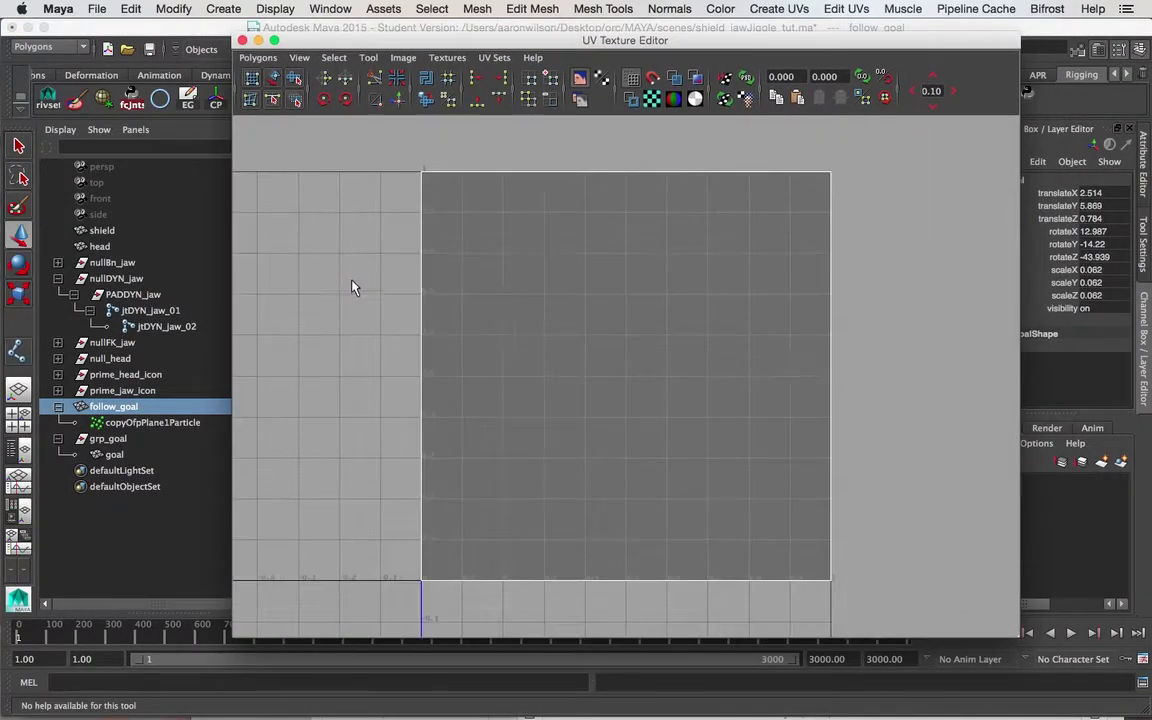
- Try moving a corner UV of the follow_goal plane in the UV layout, and undo the move
right_click_drag(445, 170, 491, 176)
left_click_drag(502, 232, 491, 262)
key("z")
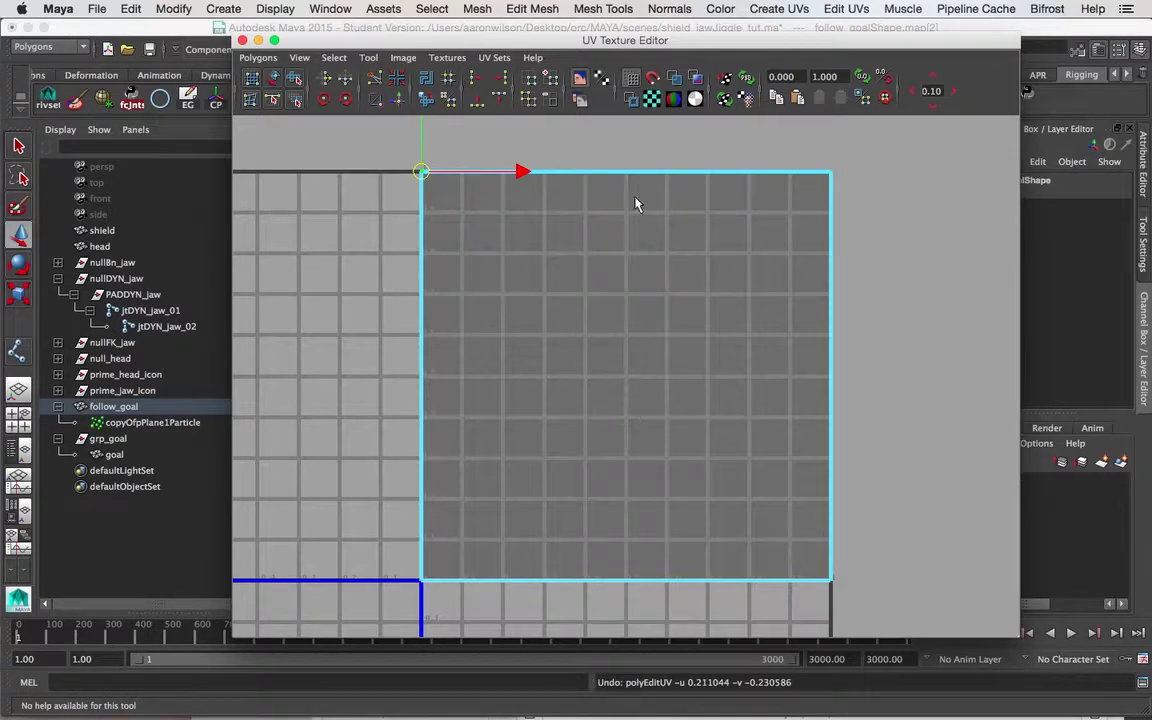
right_click(667, 331)
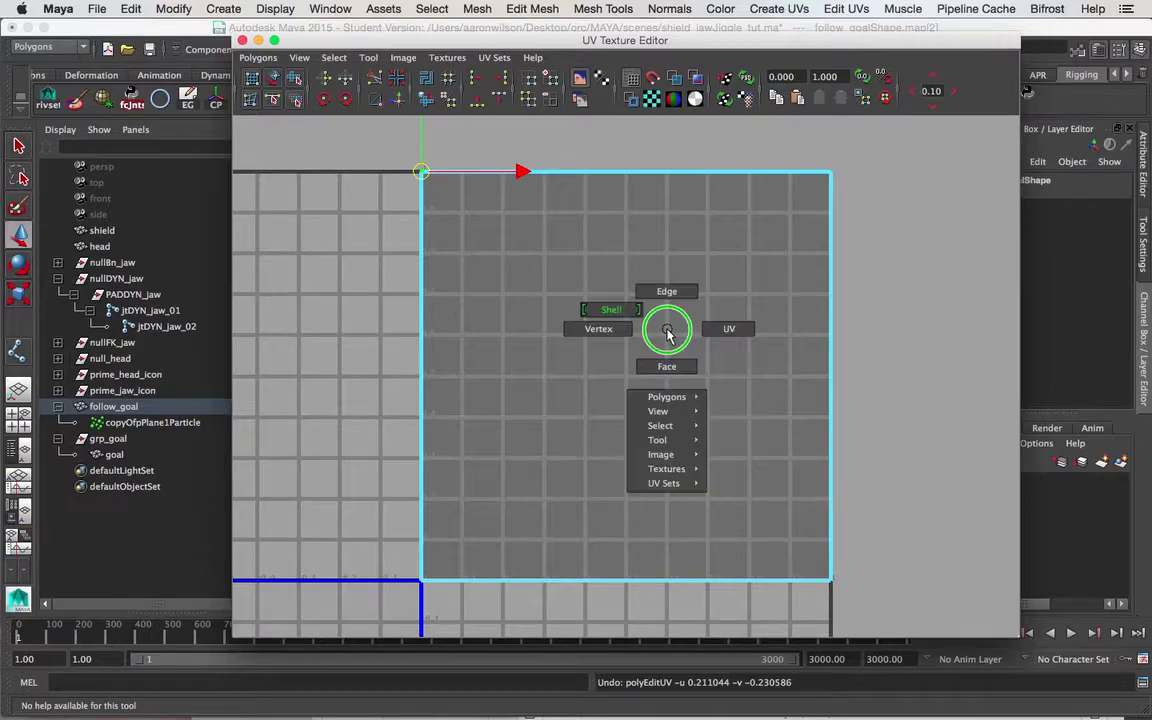
left_click(611, 309)
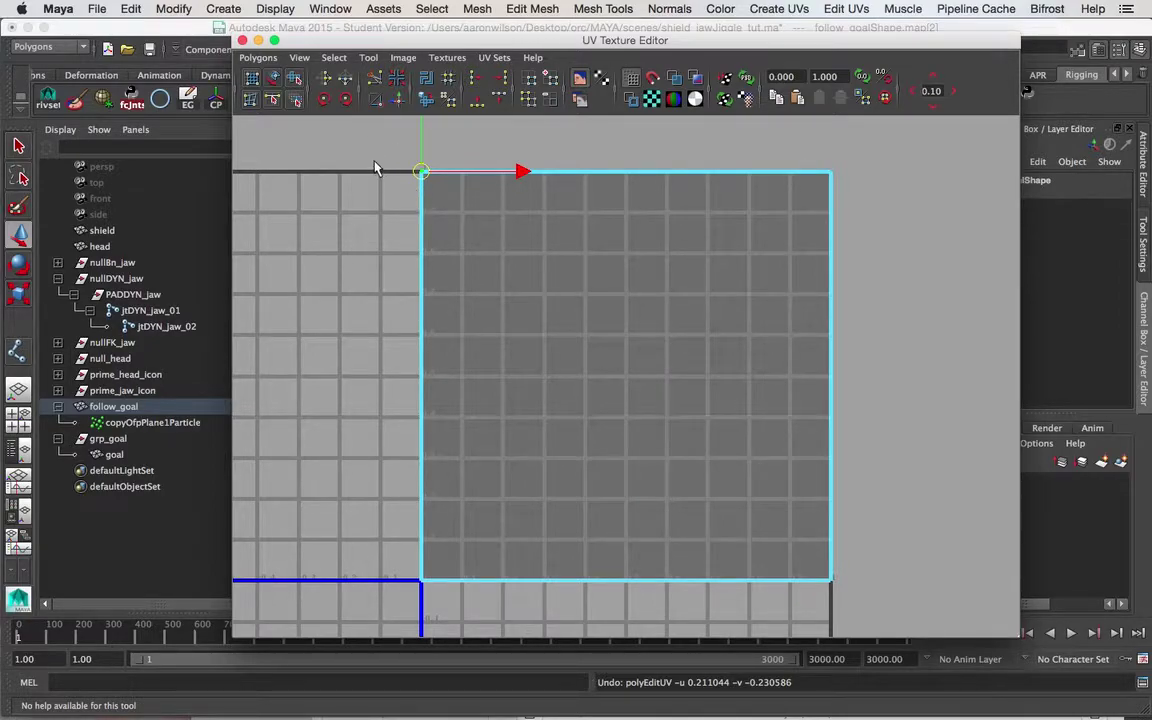
- Close the UV Texture Editor and return from component mode to object mode
left_click(241, 40)
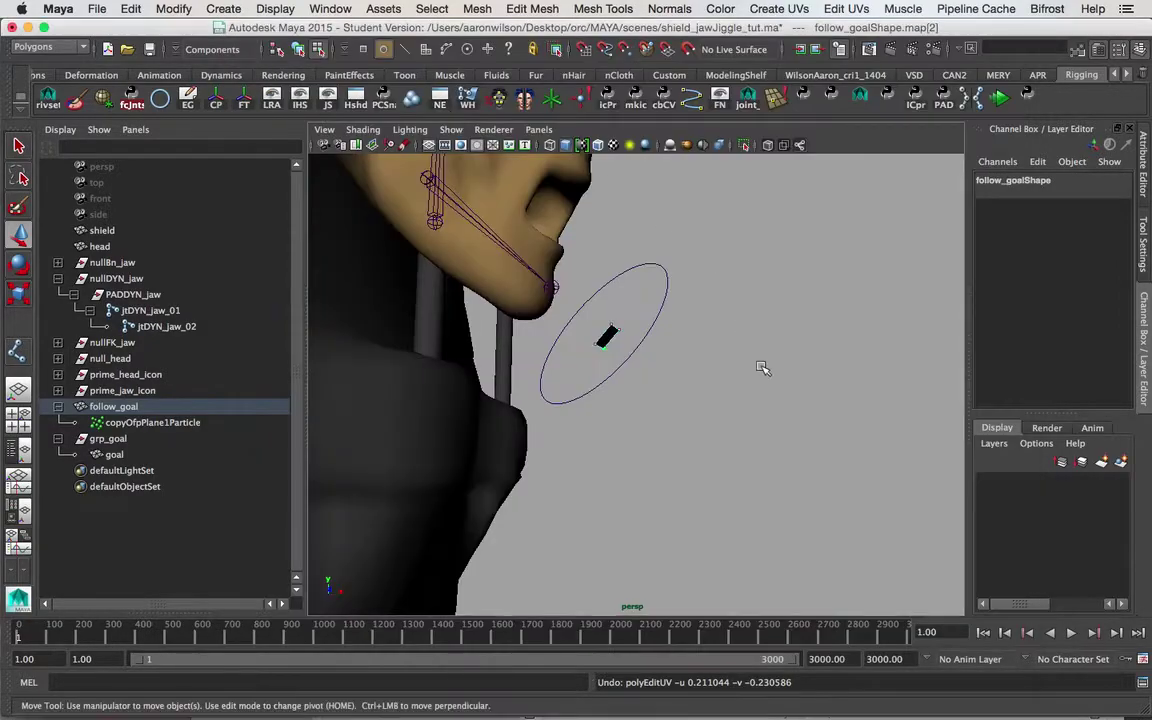
mouse_move(748, 329)
left_mouse_down("alt")
mouse_move(756, 314)
mouse_move(727, 322)
left_mouse_up("alt")
right_click_drag(568, 290, 645, 262)
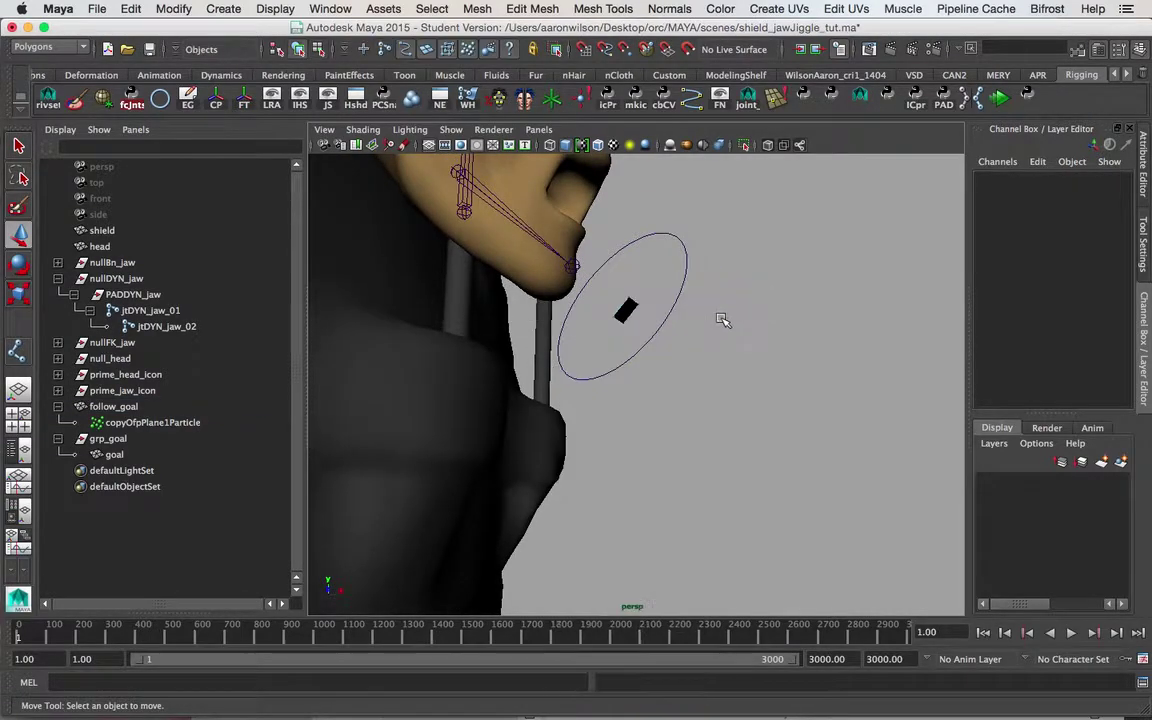
- Create a new locator at the scene origin
left_click(120, 407)
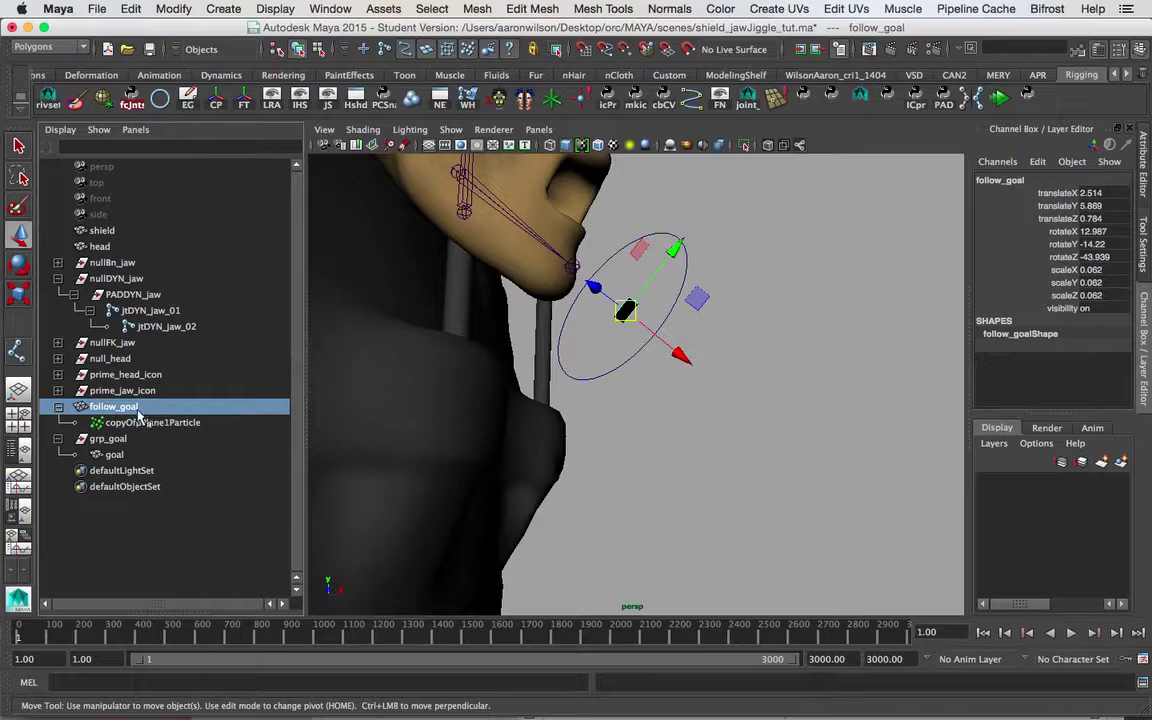
middle_click_drag(617, 373, 615, 398, "alt")
right_click_drag(630, 396, 789, 393, "alt")
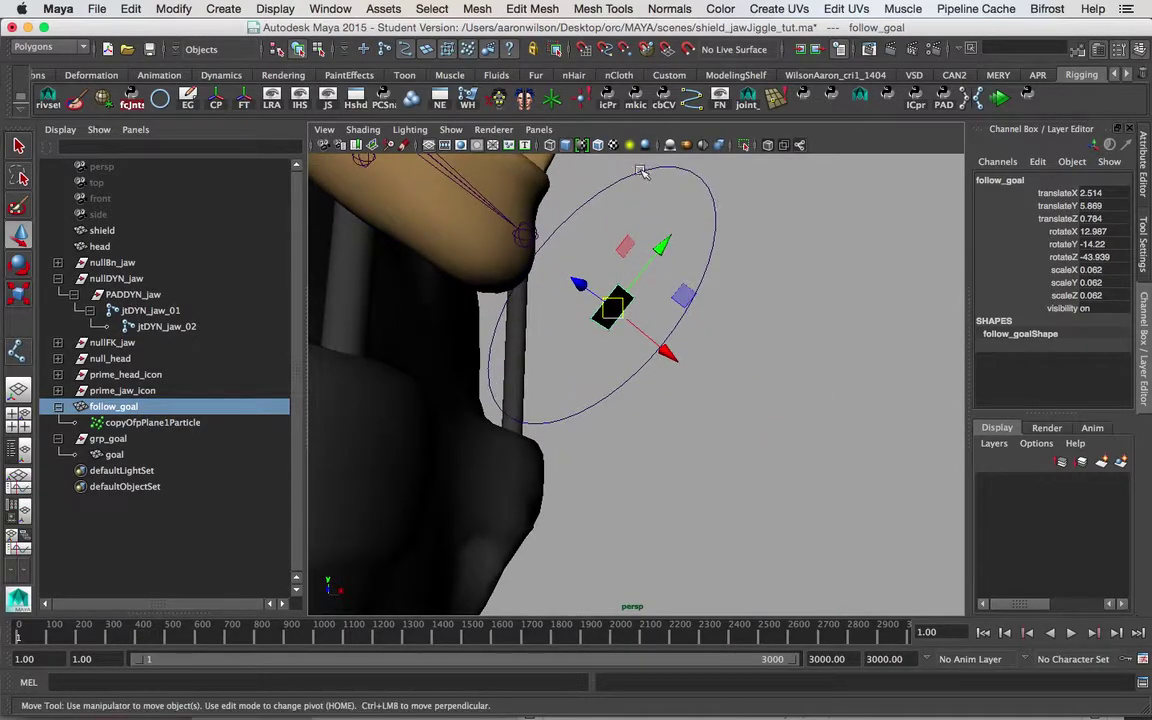
left_click(222, 10)
left_click(757, 441)
left_click_drag(757, 441, 634, 386, "alt")
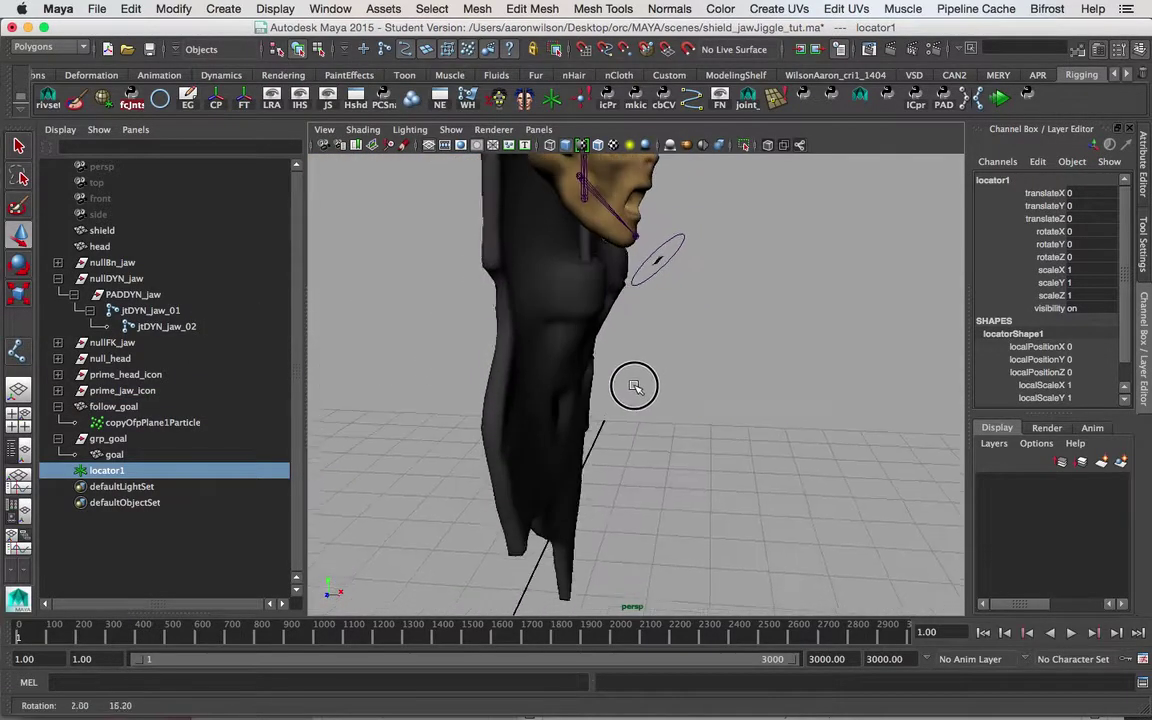
right_click_drag(634, 386, 422, 411, "alt")
- Rename the new locator loc_aim_vect
double_click(97, 471)
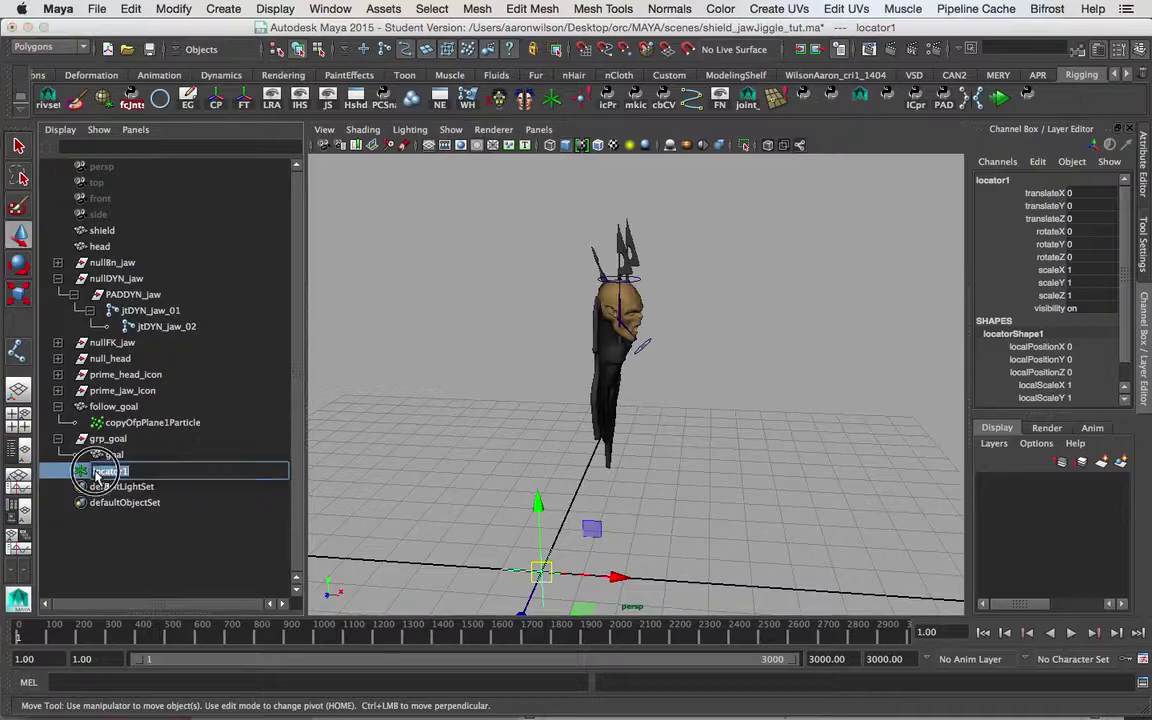
type("loc arl")
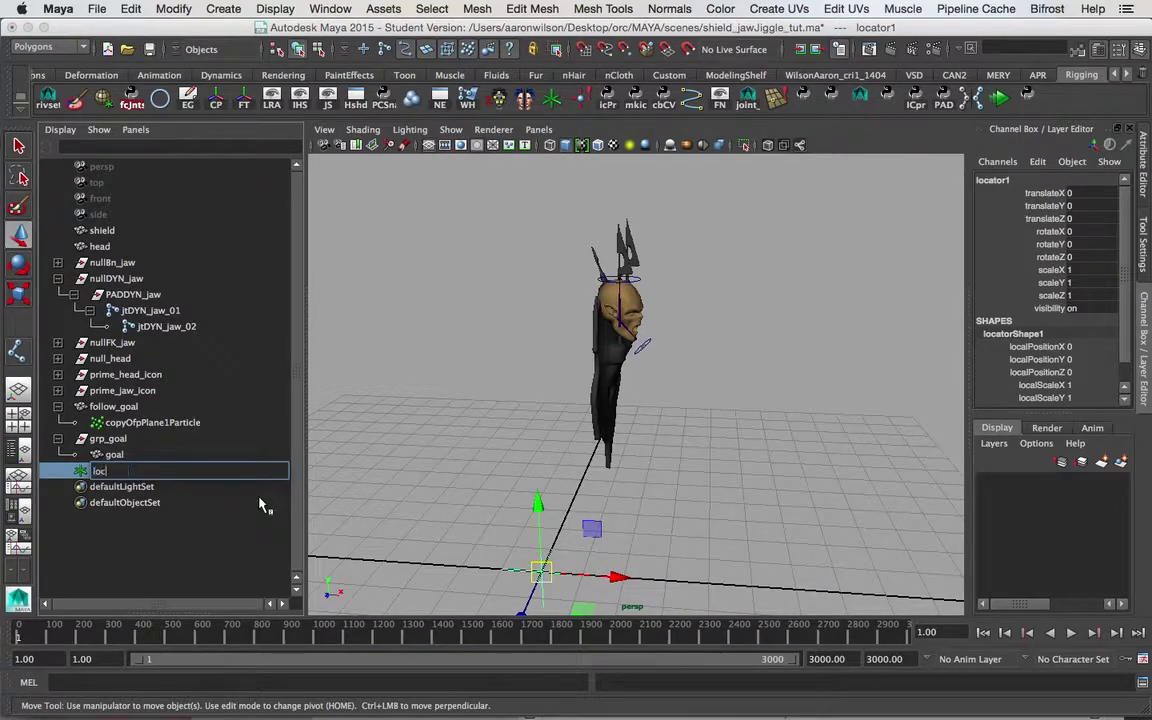
key("BackSpace")
key("BackSpace")
type("im")
type(" vect")
key("Return")
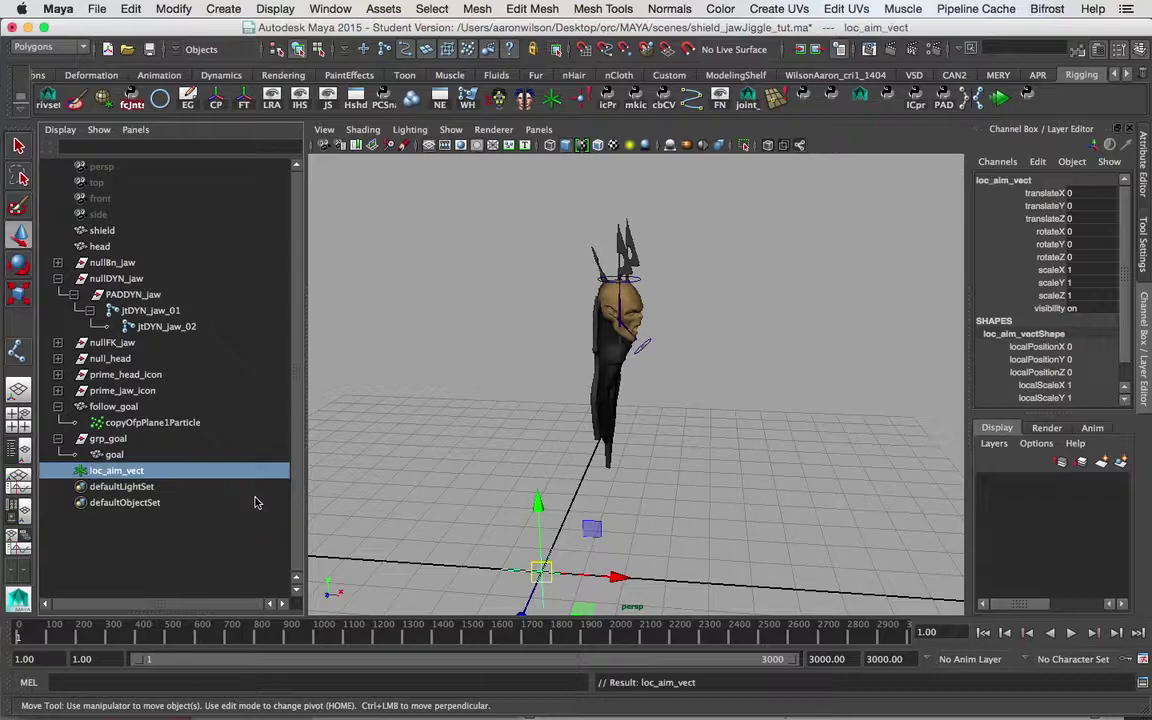
- Examine the follow_goal plane in front of the orc's chin from close up
left_click_drag(495, 403, 640, 463, "alt")
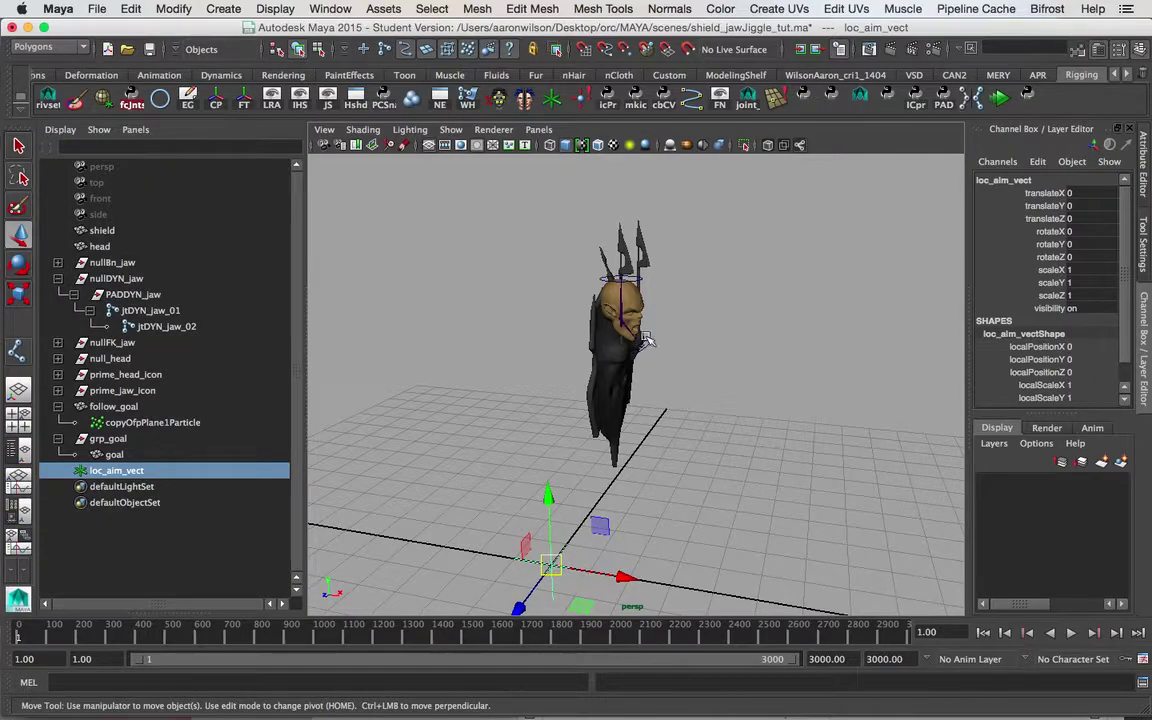
right_click_drag(652, 357, 731, 371, "alt")
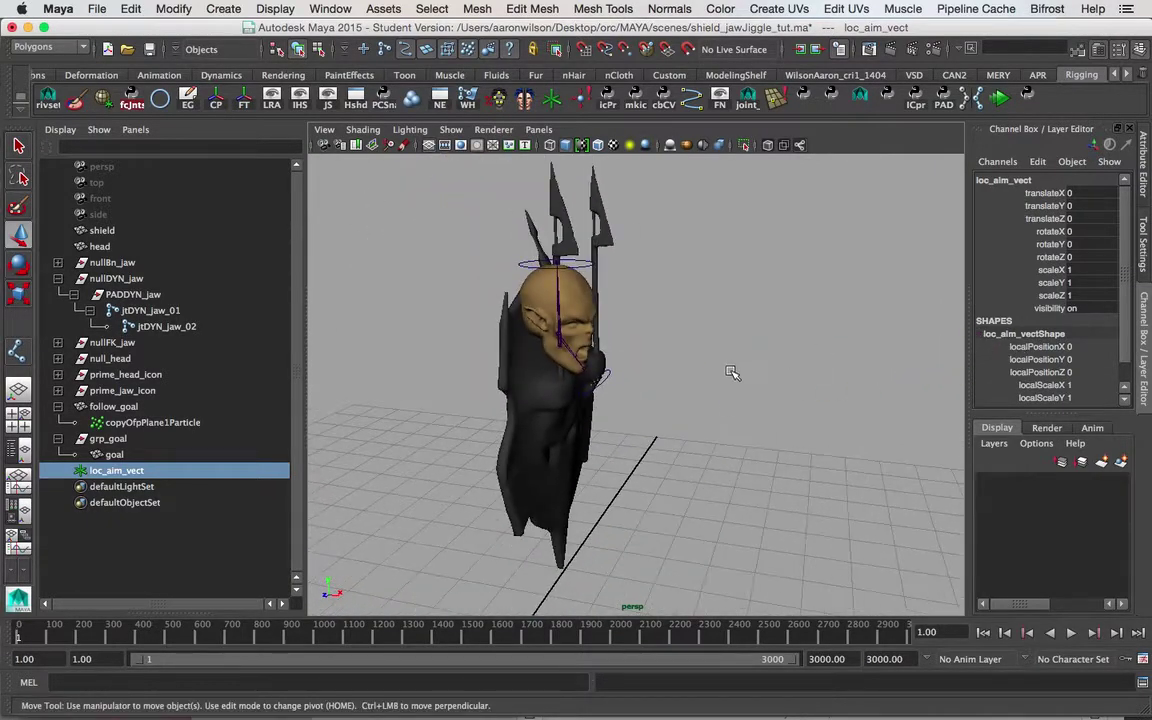
middle_click_drag(731, 371, 780, 356, "alt")
right_click_drag(690, 350, 785, 332, "alt")
middle_click_drag(778, 334, 759, 363, "alt")
left_click_drag(759, 363, 682, 396, "alt")
middle_click_drag(679, 408, 660, 426, "alt")
right_click_drag(660, 426, 818, 353, "alt")
left_click_drag(563, 402, 635, 428, "alt")
right_click_drag(635, 436, 743, 437, "alt")
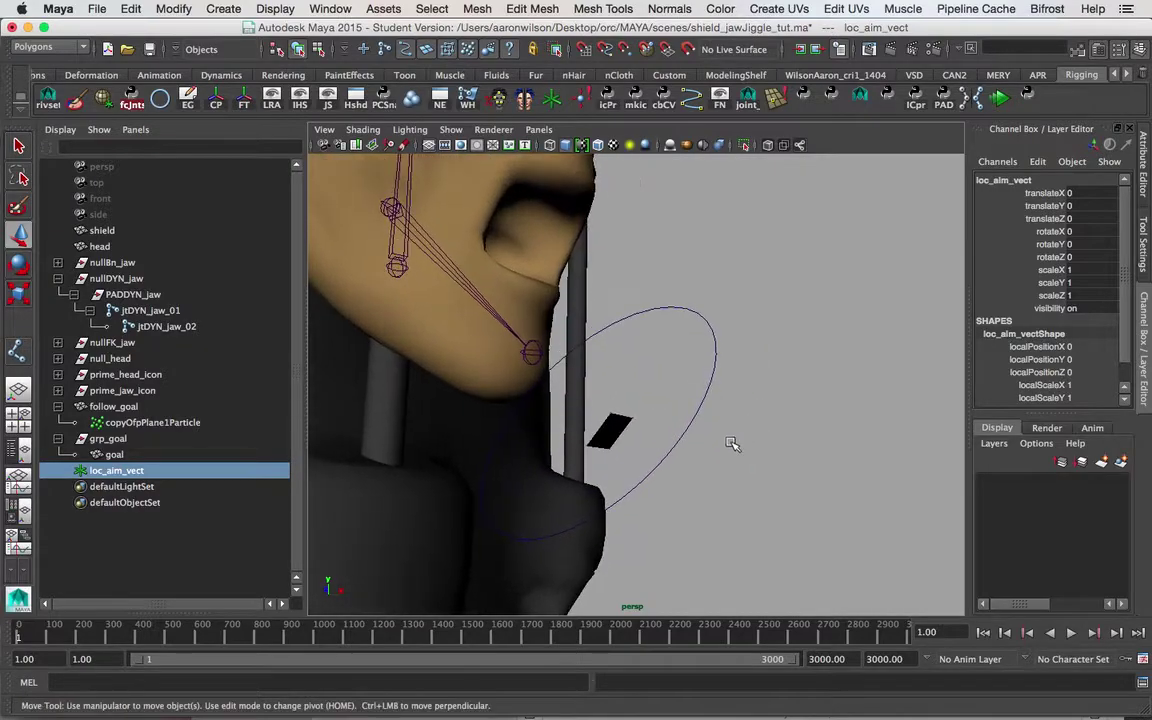
middle_click_drag(692, 486, 730, 417, "alt")
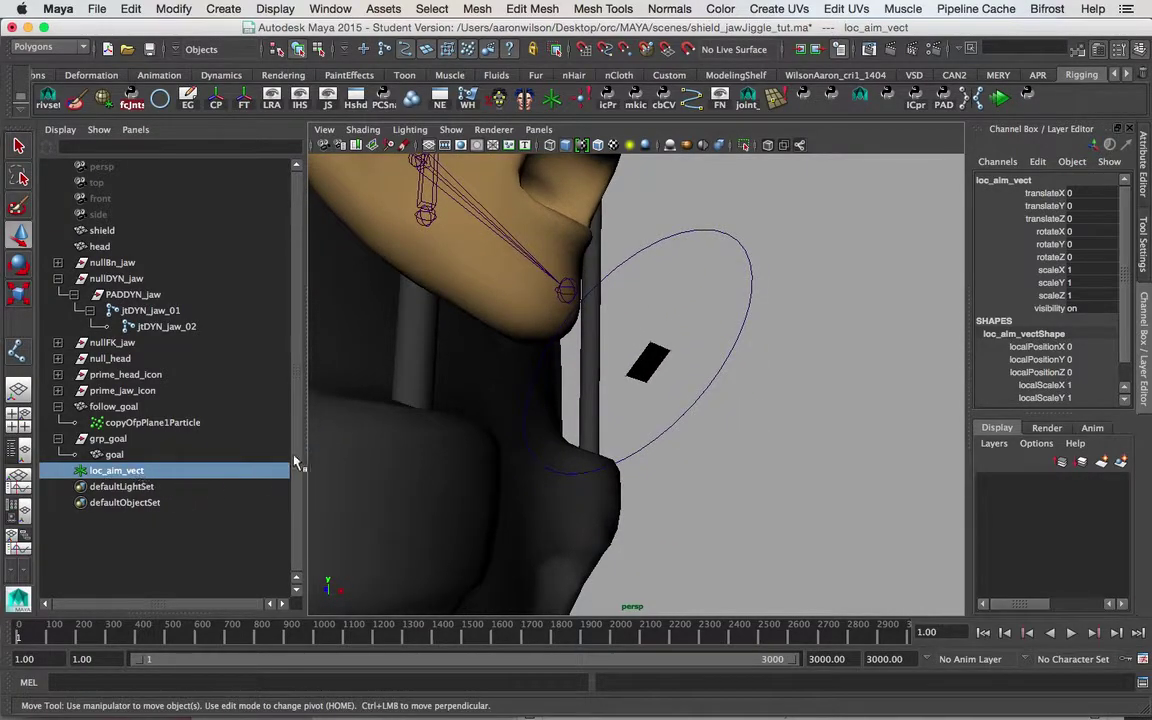
- Switch to the Animation menu set and constrain loc_aim_vect to the follow_goal plane with a Point On Poly constraint
left_click(115, 408)
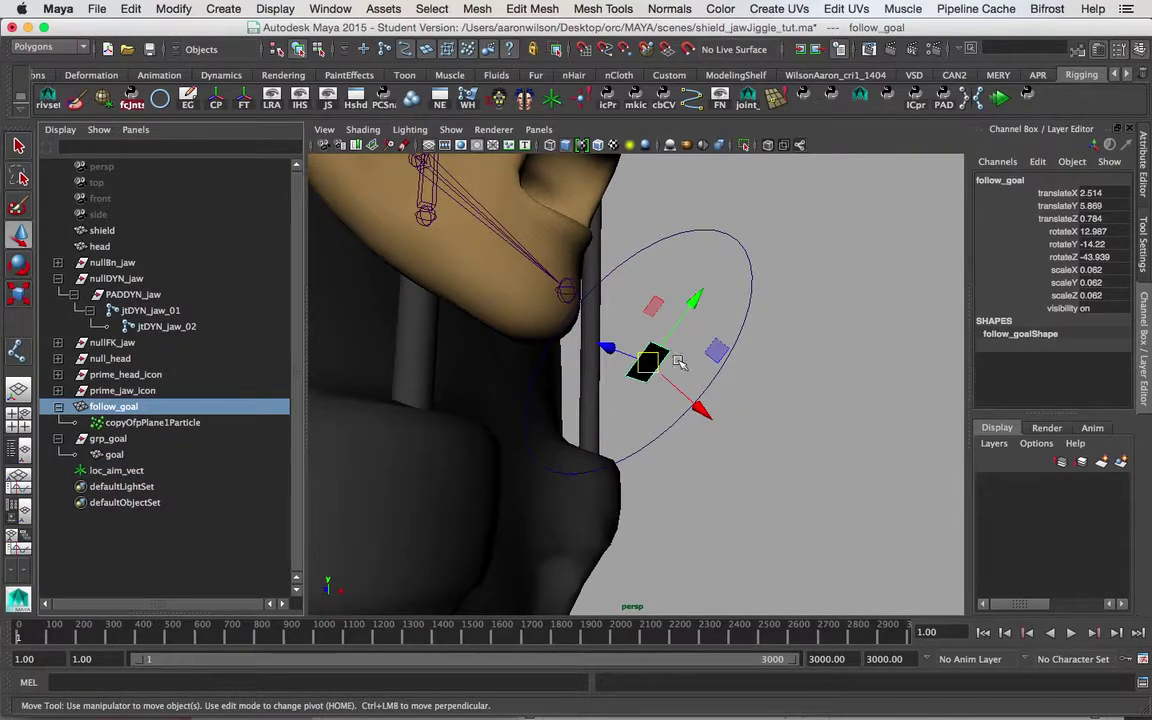
left_click_drag(672, 376, 779, 380, "alt")
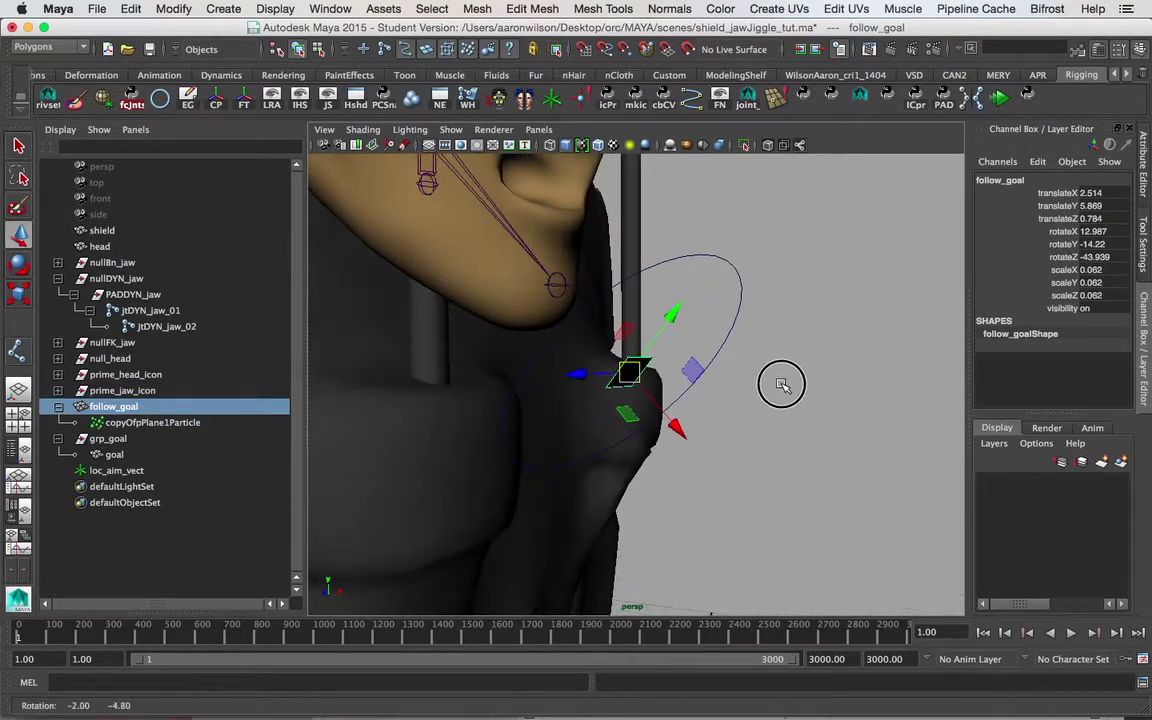
left_click(104, 471, "ctrl")
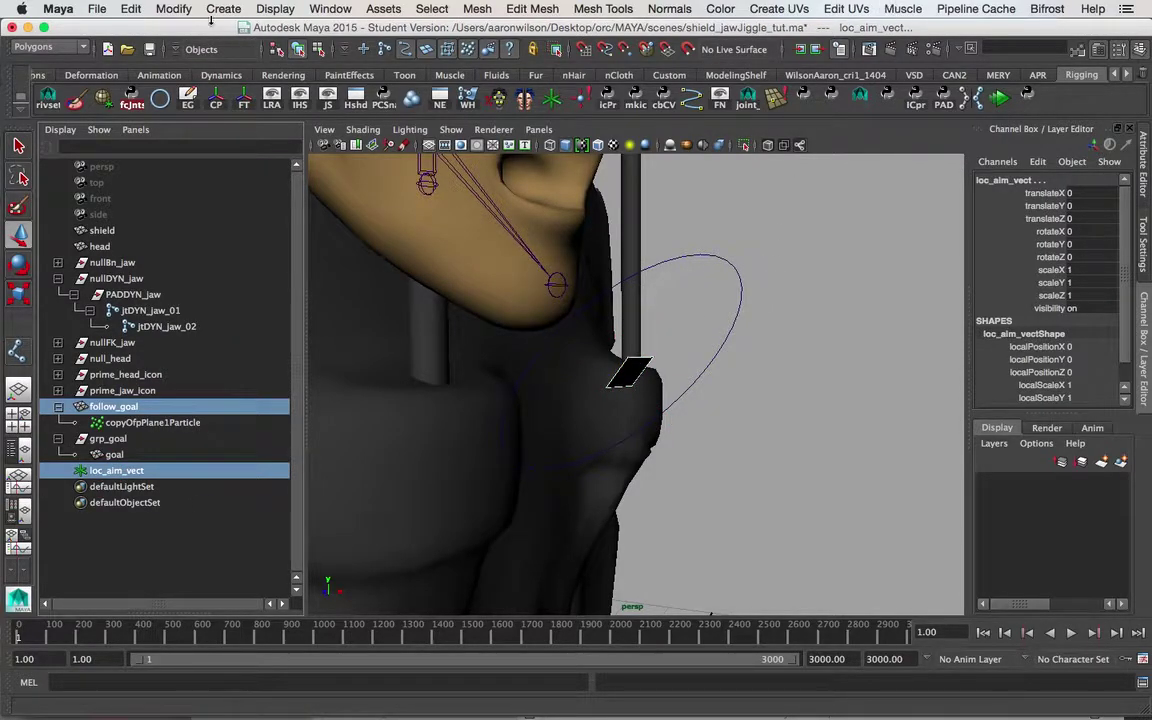
left_click(50, 47)
left_click(40, 20)
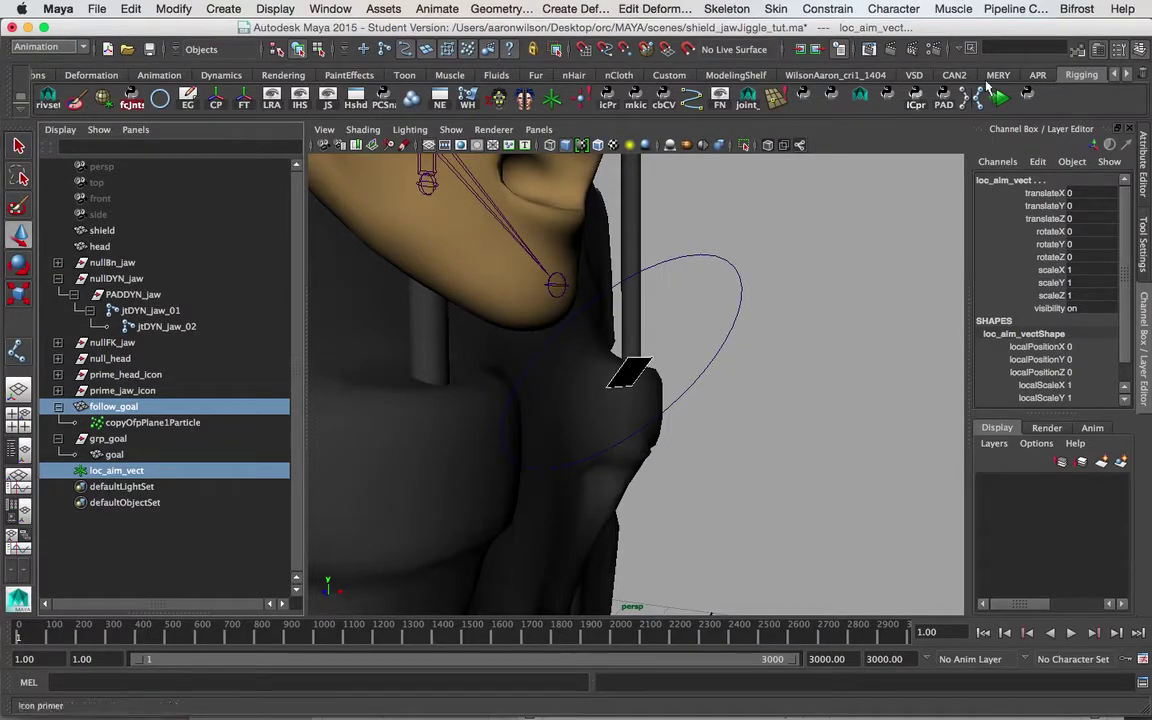
left_click(812, 9)
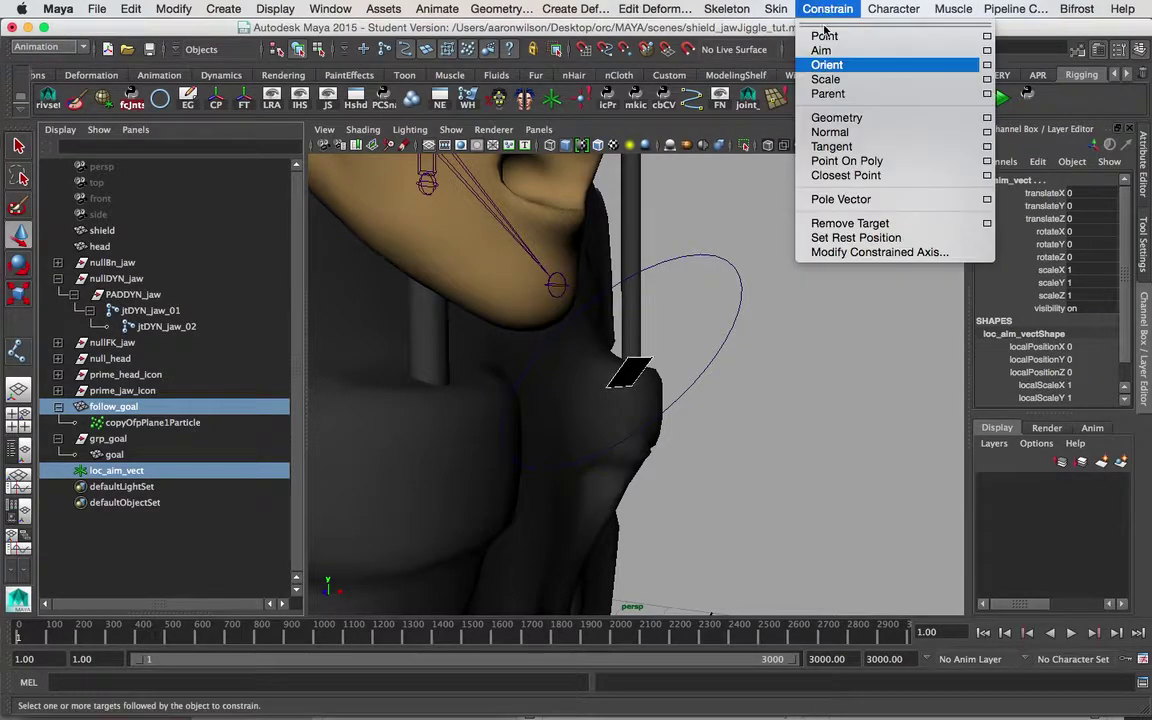
left_click(861, 161)
- Inspect the constrained locator and its constraint node, and set the locator's local scale X, Y and Z to 0.1
left_click_drag(815, 294, 655, 325, "alt")
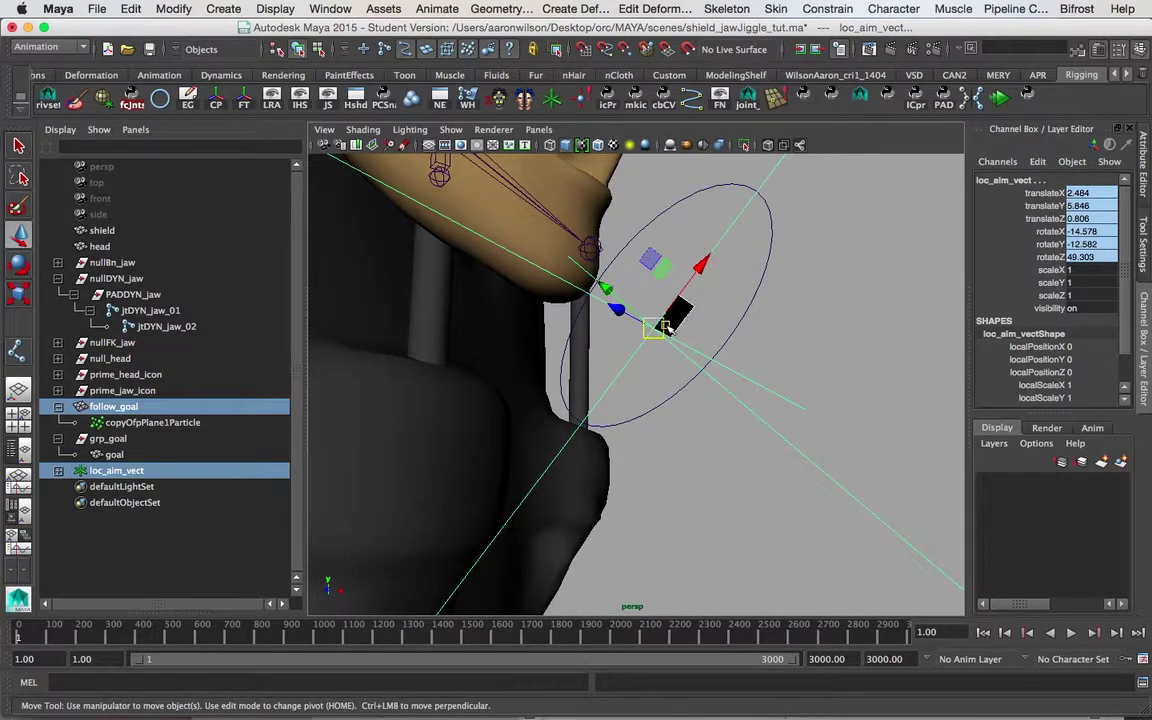
middle_click_drag(749, 310, 748, 318, "alt")
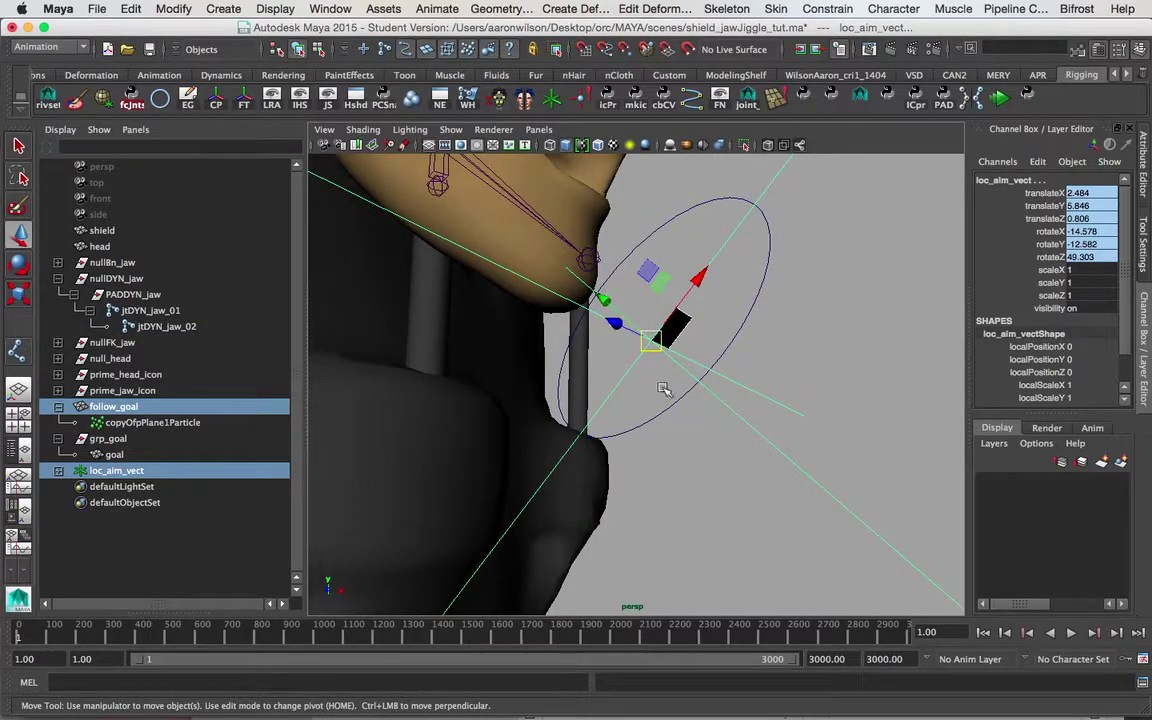
left_click_drag(634, 312, 695, 330, "alt")
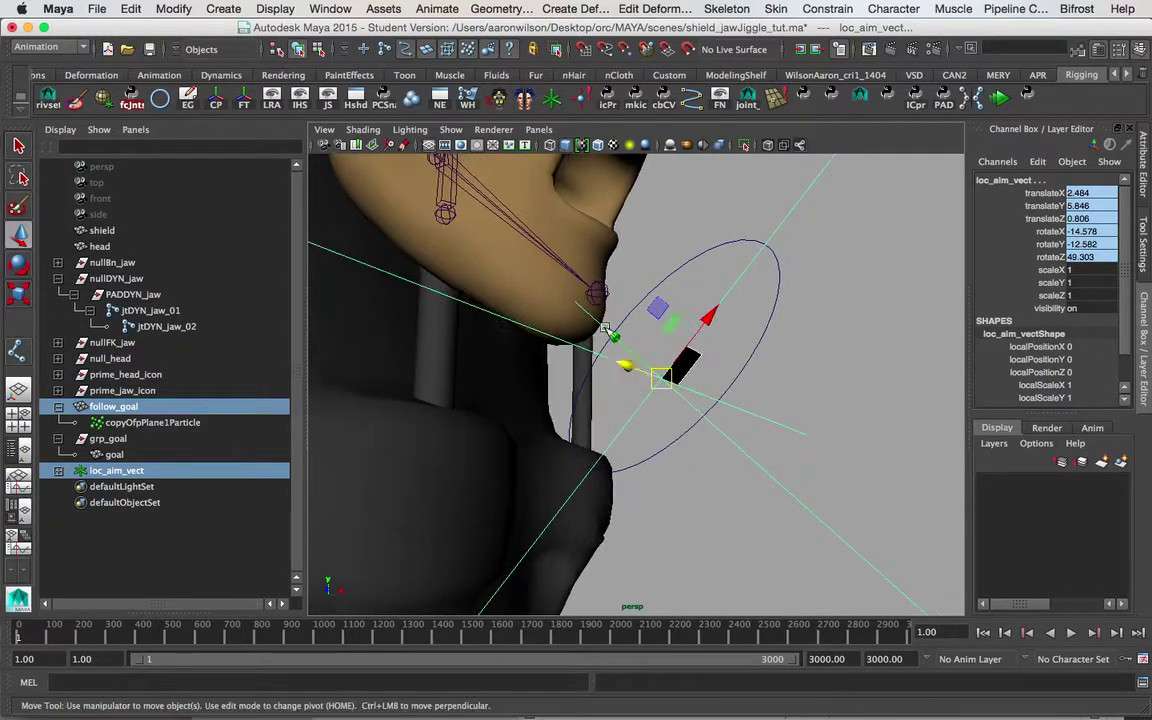
left_click_drag(775, 397, 734, 395, "alt")
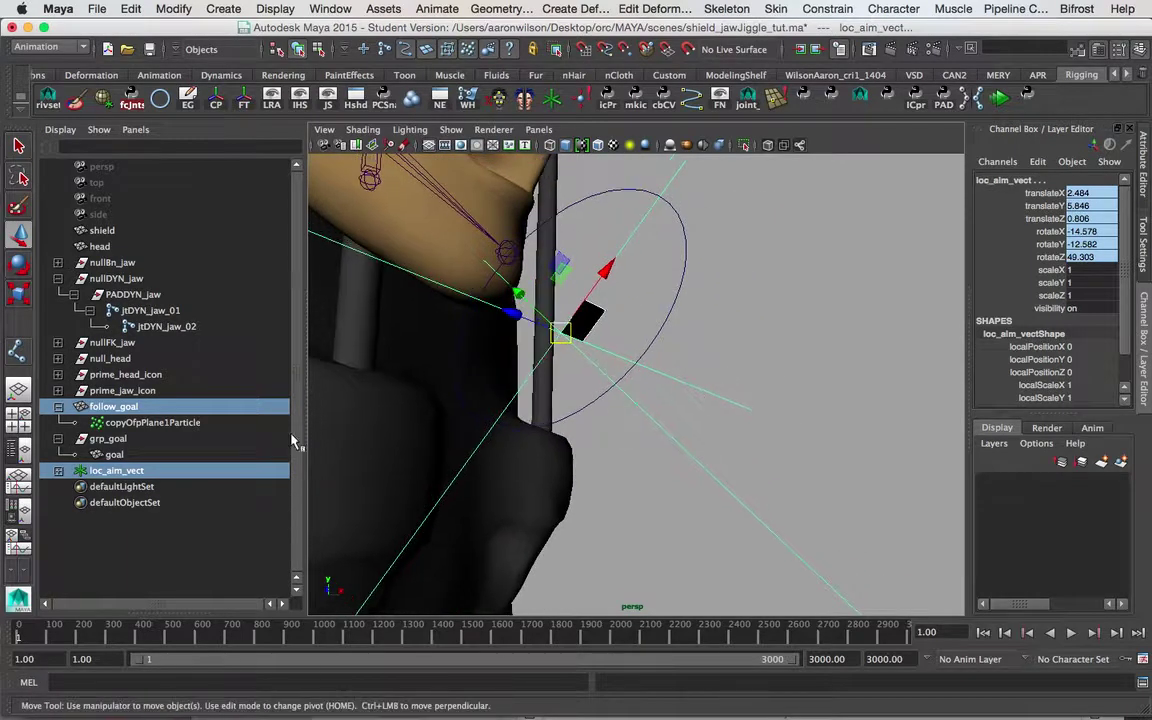
left_click(59, 472)
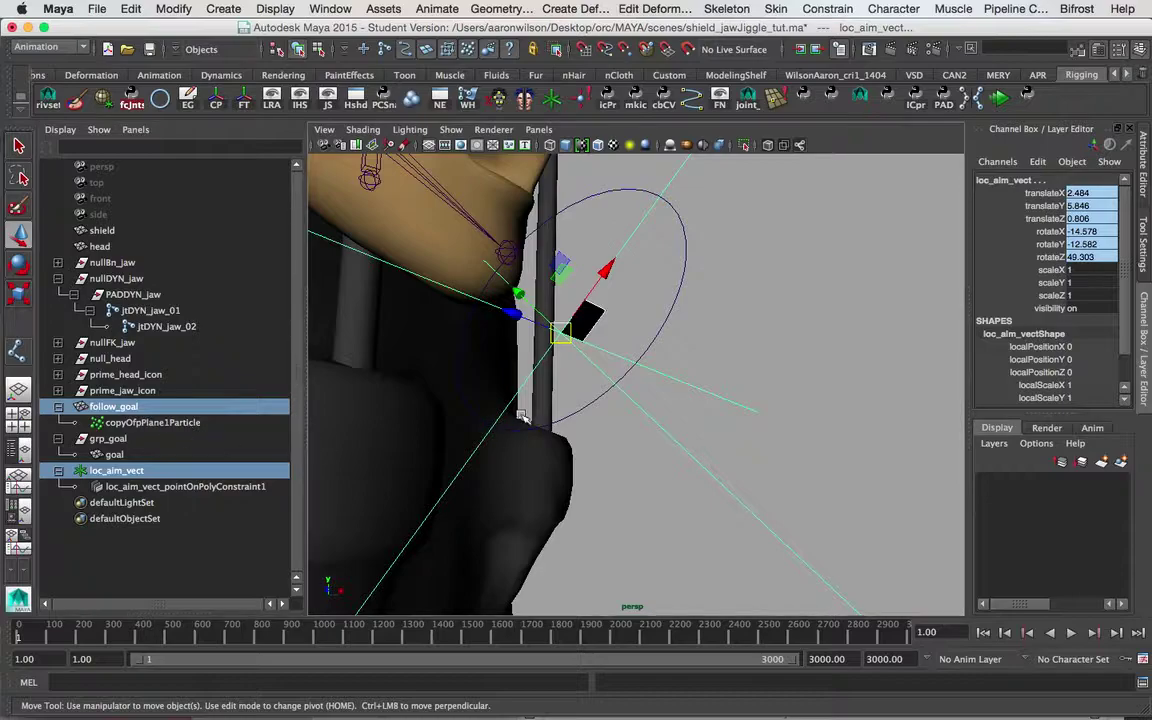
scroll(1112, 375, "down", 1)
left_click_drag(1085, 349, 1083, 374)
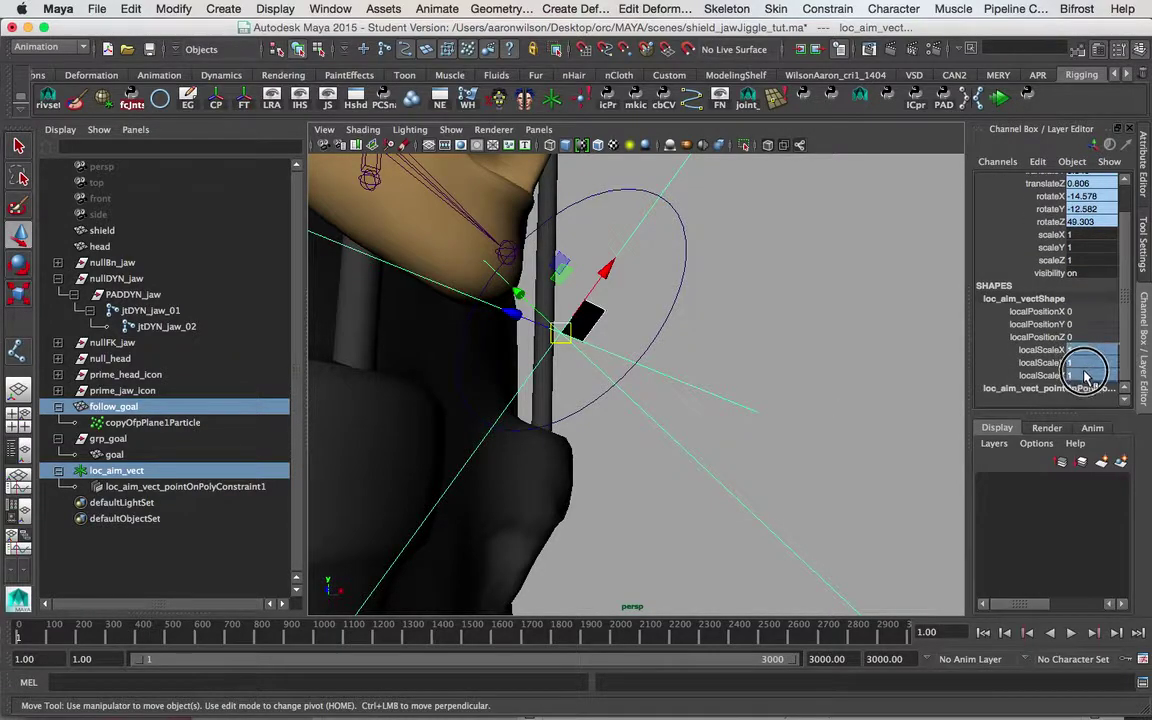
type("0.1")
key("Return")
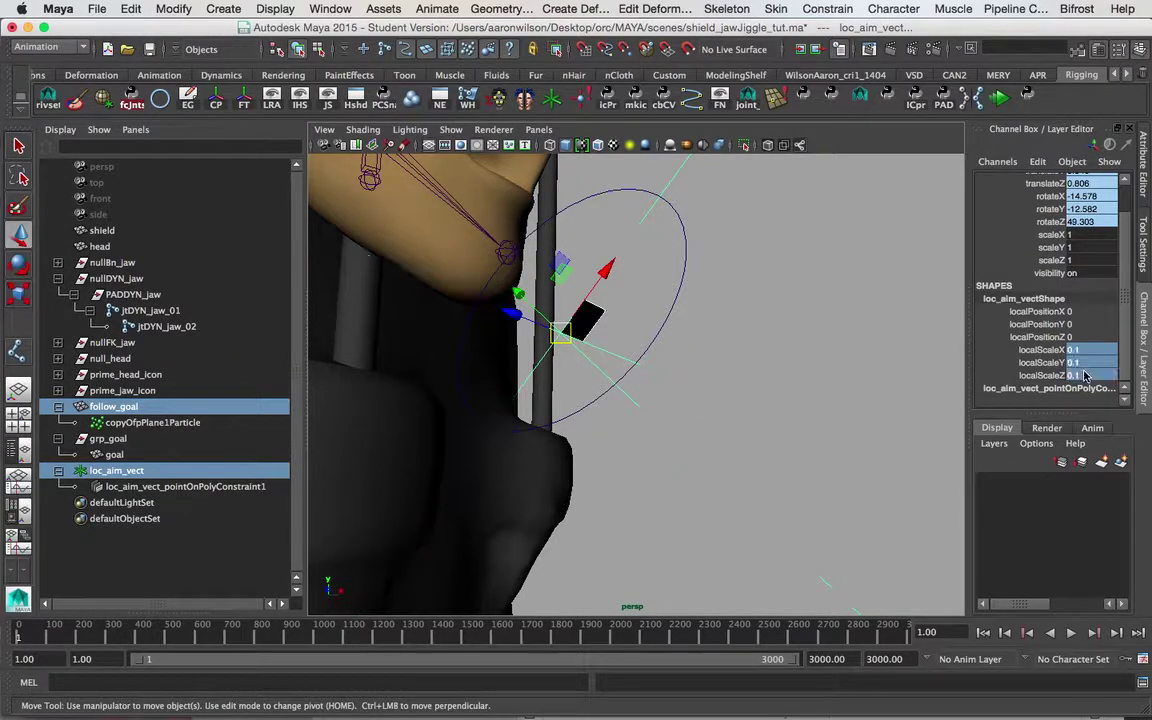
left_click(609, 447)
- Test the setup by moving the goal plane away from the chin during interactive playback, then stop and return to the first frame
left_click_drag(609, 447, 663, 409, "alt")
right_click_drag(691, 415, 449, 408, "alt")
left_click_drag(578, 419, 586, 431, "alt")
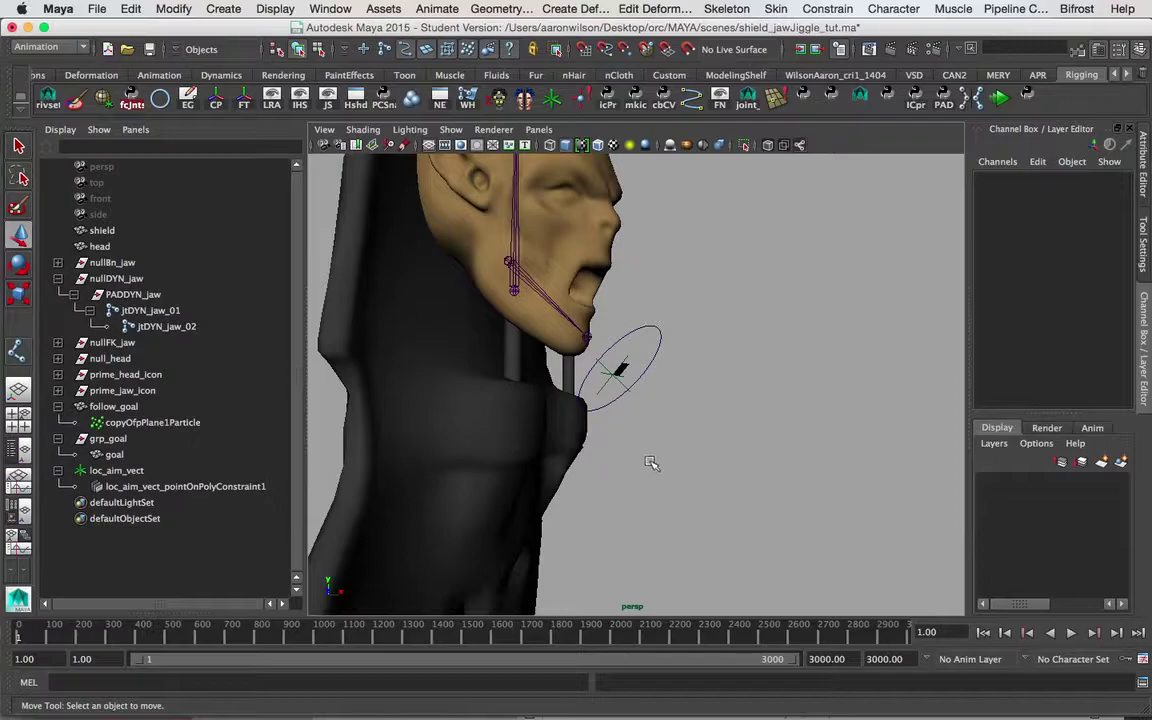
left_click(112, 454)
key("alt+v")
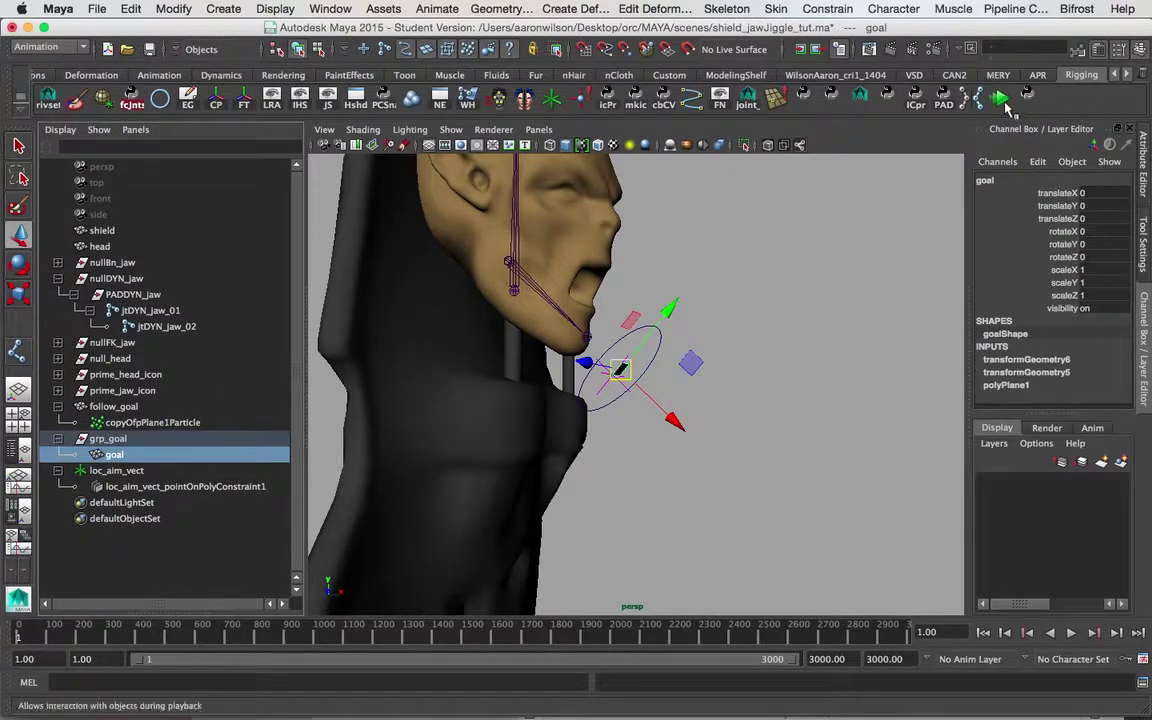
left_click_drag(621, 369, 666, 367)
key("Escape")
left_click(985, 635)
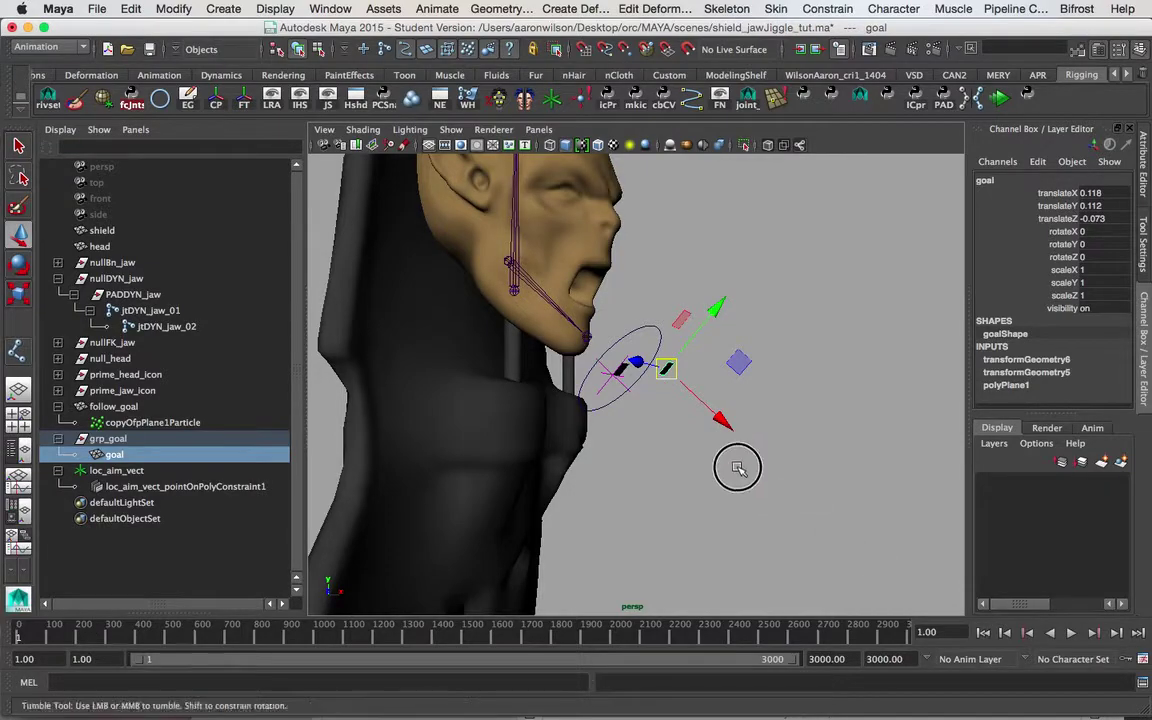
- Reset the goal plane's translate X, Y and Z to 0 and clear the selection
left_click_drag(737, 468, 898, 263, "alt")
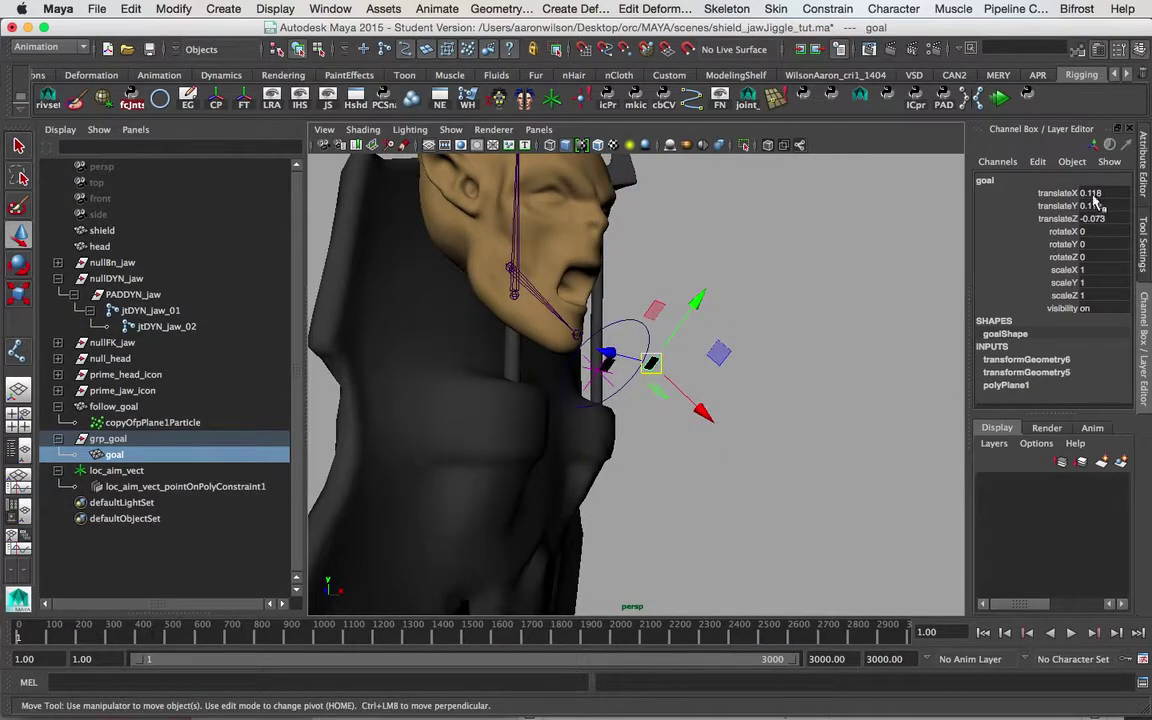
left_click_drag(1100, 194, 1100, 219)
type("0")
key("Return")
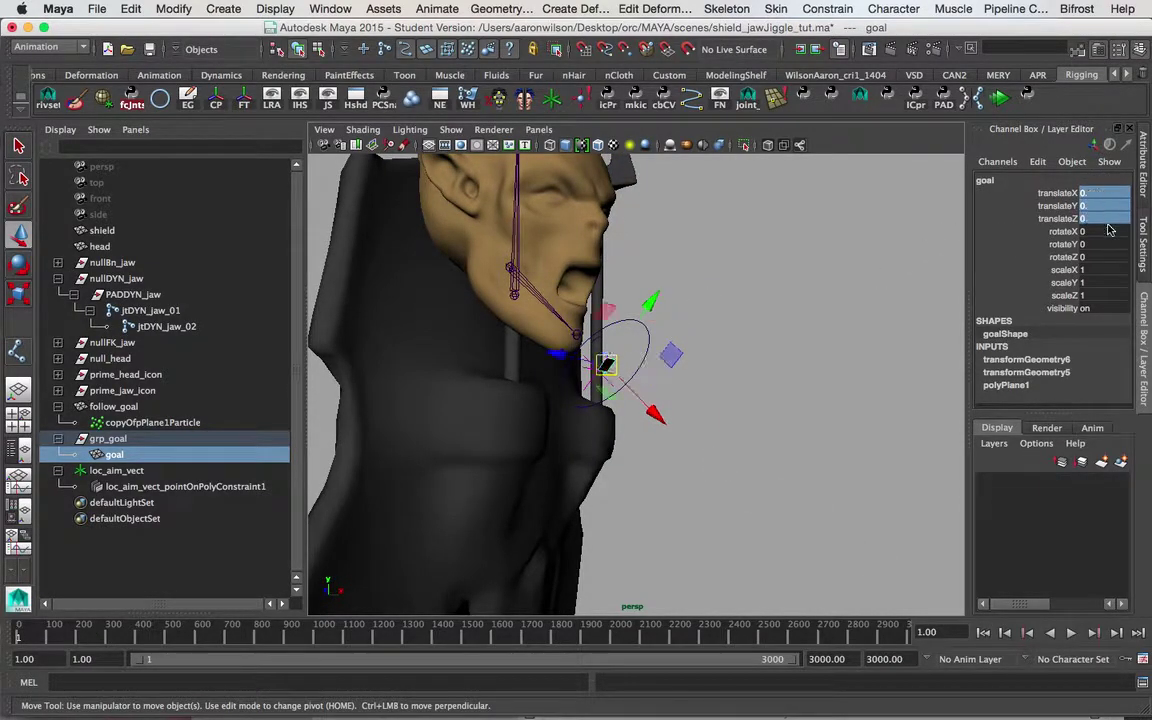
left_click(631, 394)
- Parent constrain grp_goal to jaw_icon with Maintain offset on and all translate and rotate axes constrained
right_click_drag(580, 342, 722, 338, "alt")
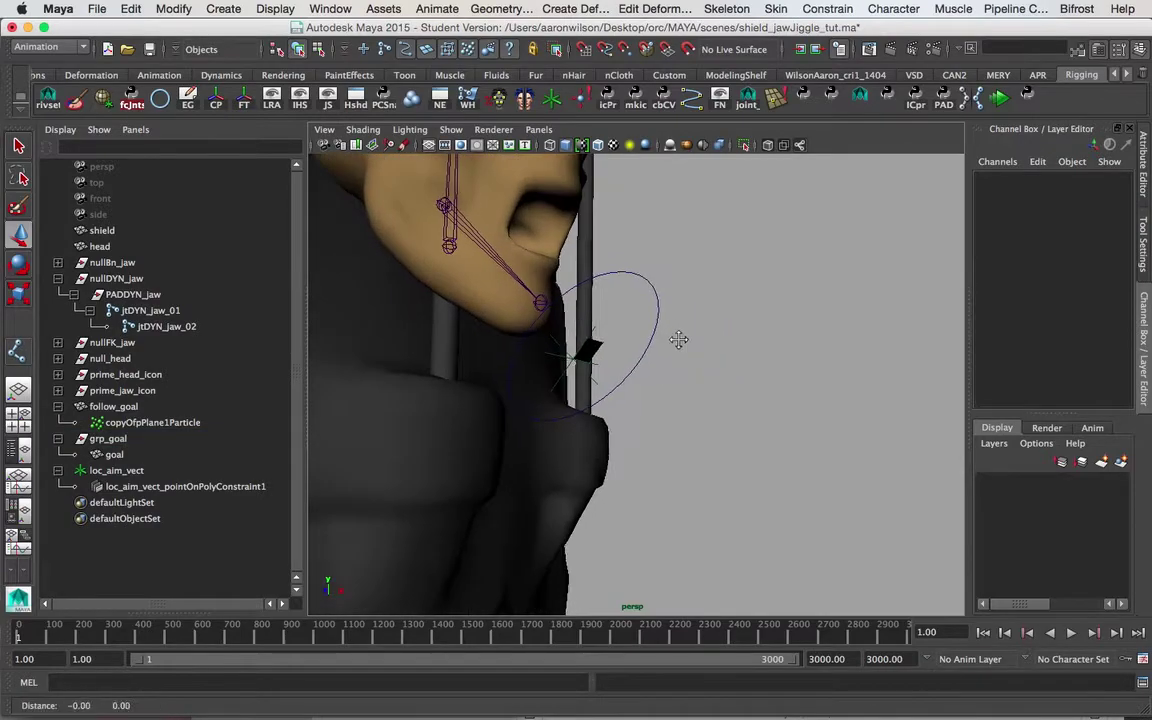
middle_click_drag(679, 330, 704, 347, "alt")
left_click_drag(628, 350, 643, 347, "alt")
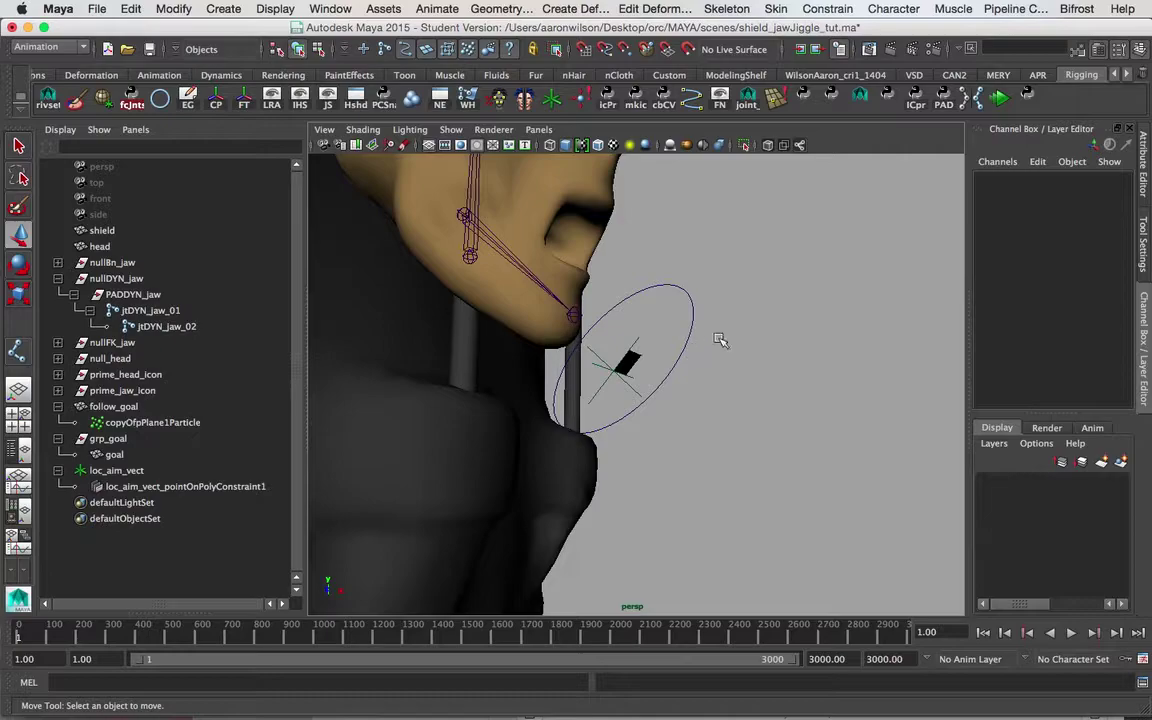
left_click(686, 311)
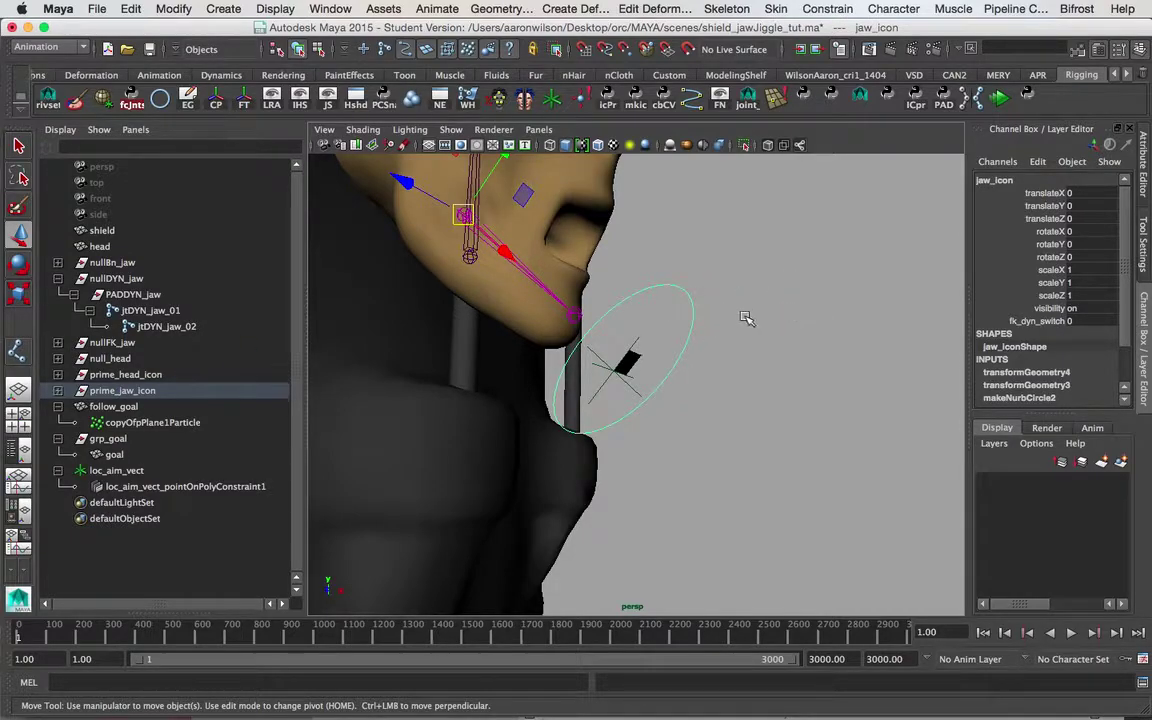
left_click(108, 439)
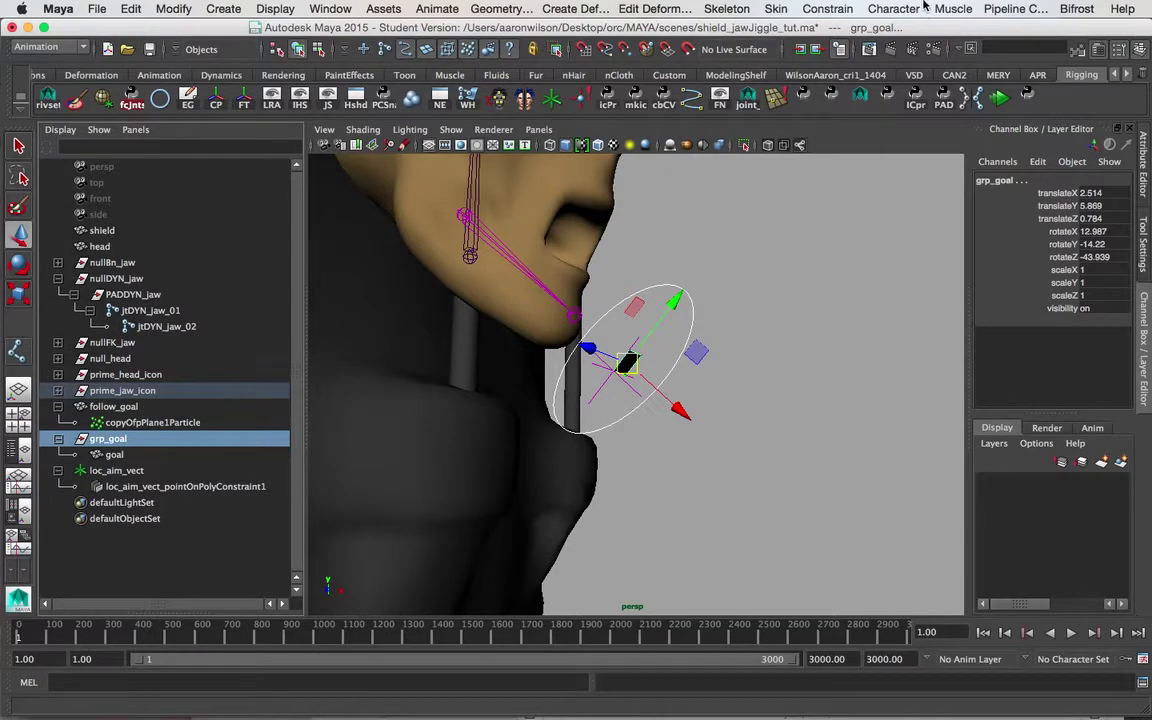
left_click(852, 6)
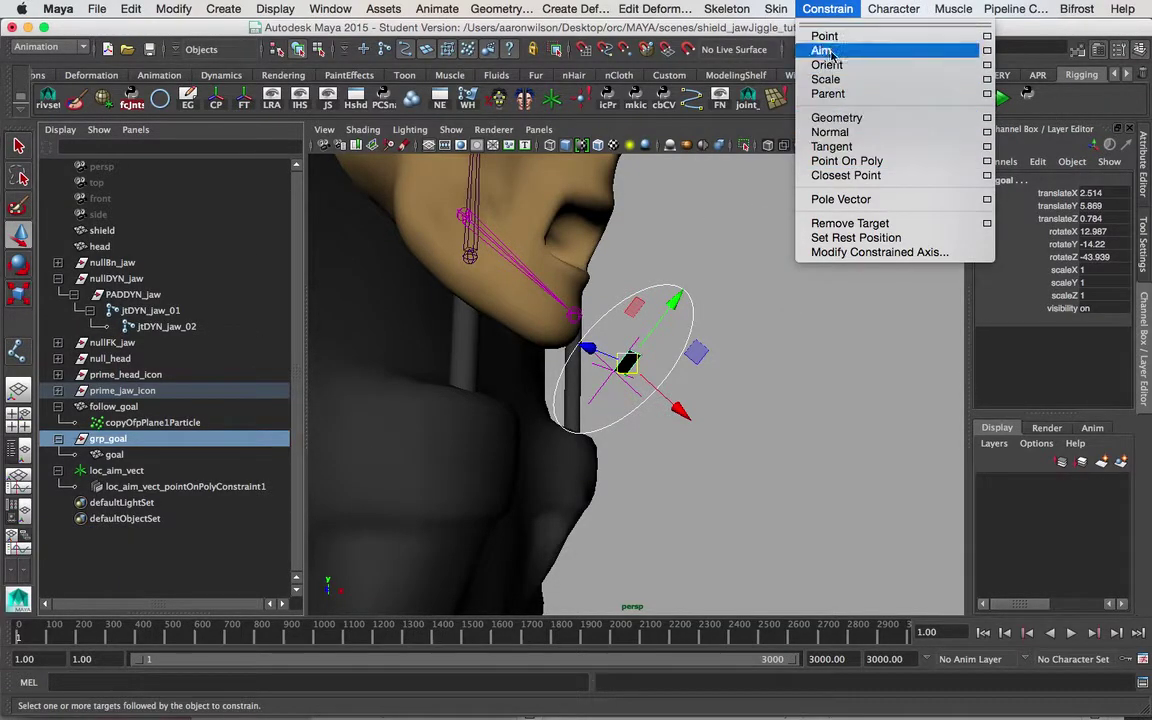
left_click(987, 93)
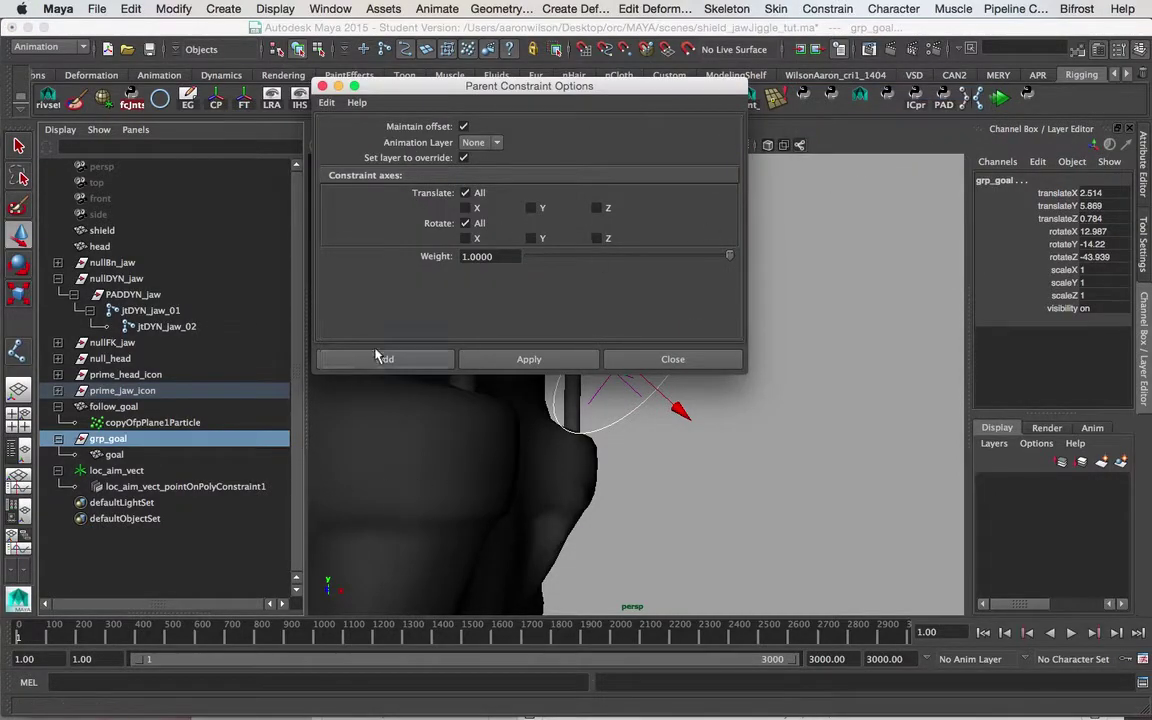
left_click(388, 361)
- Select the goal plane under grp_goal and inspect its channels and position near the chin
mouse_move(774, 401)
left_mouse_down("alt")
mouse_move(715, 409)
mouse_move(785, 386)
left_mouse_up("alt")
right_click_drag(785, 386, 652, 387, "alt")
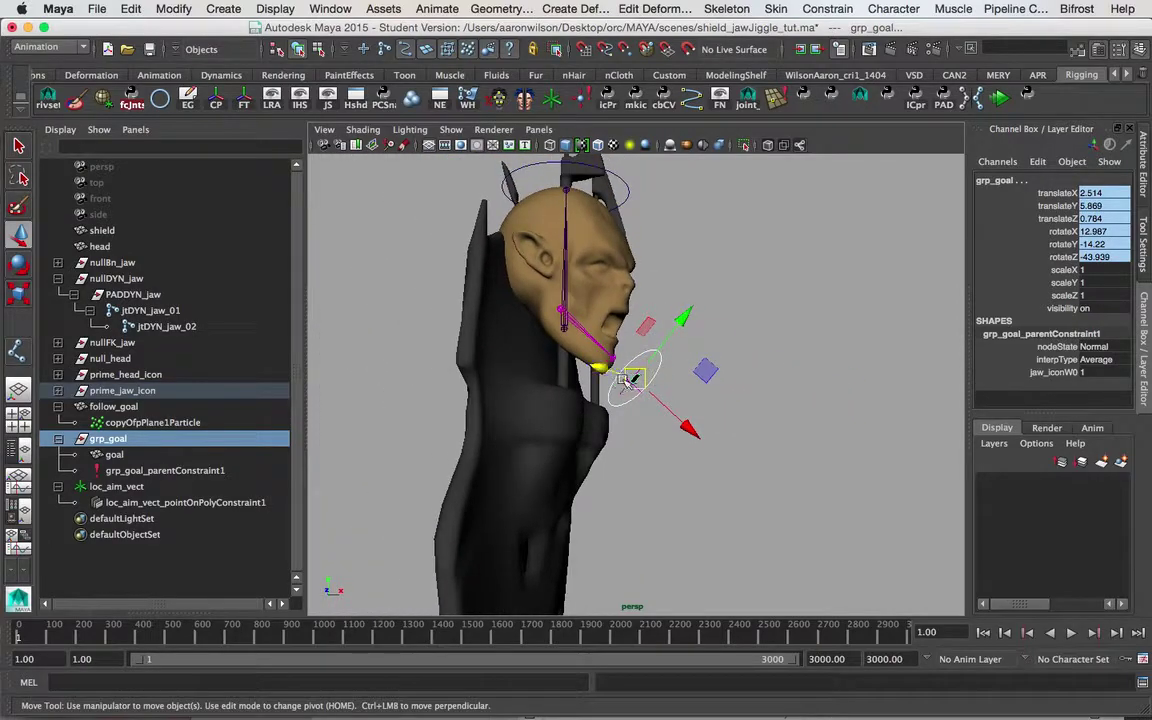
left_click(112, 455)
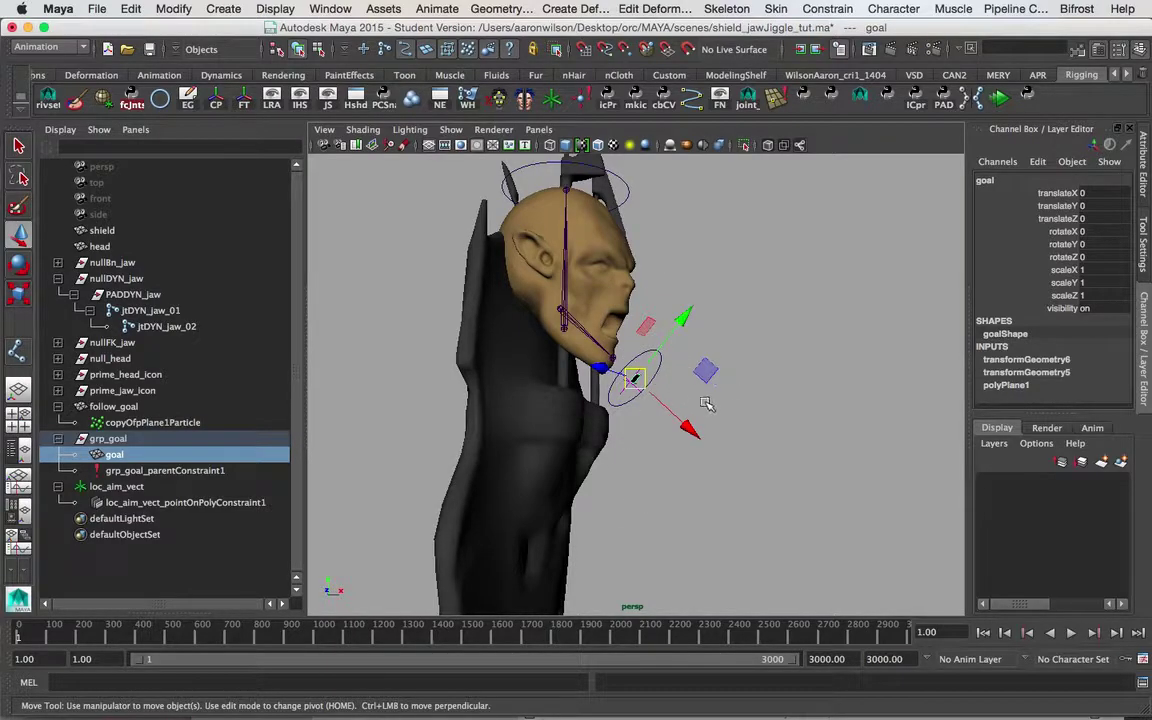
left_click_drag(694, 496, 650, 491, "alt")
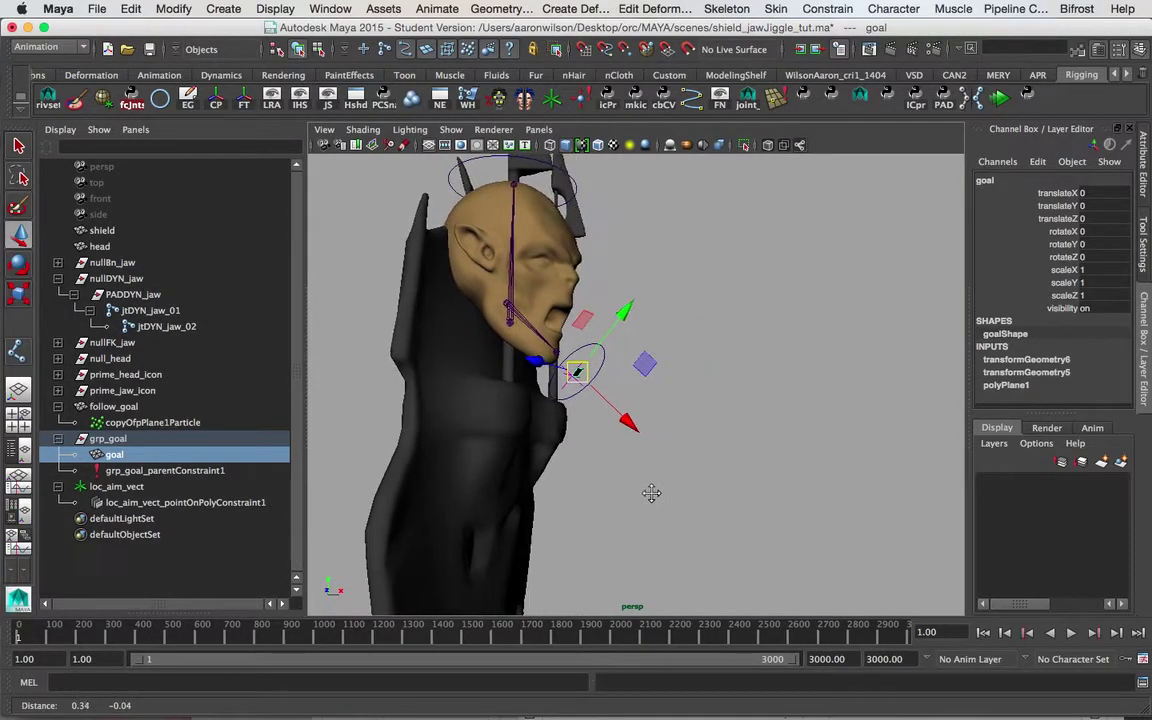
left_click(699, 403)
left_click_drag(633, 447, 644, 442, "alt")
- Select jaw_icon and switch to the Dynamics menu set
left_click(608, 364)
middle_click_drag(697, 402, 697, 401, "alt")
left_click_drag(697, 401, 725, 444, "alt")
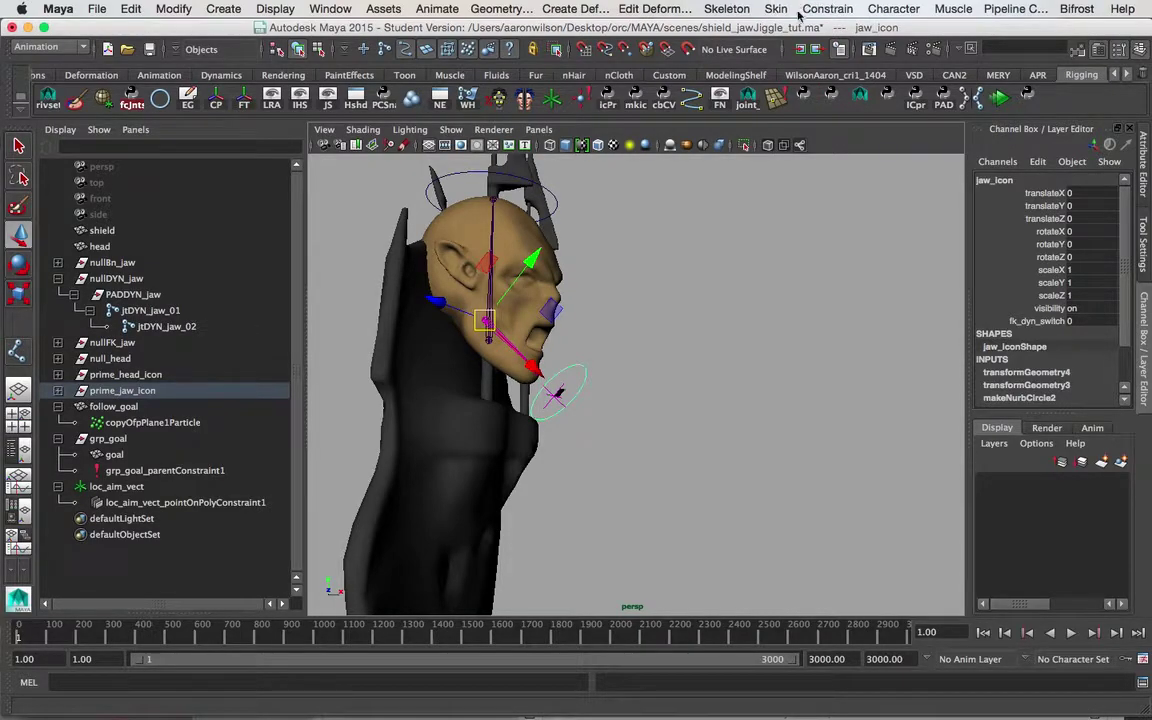
left_click(45, 46)
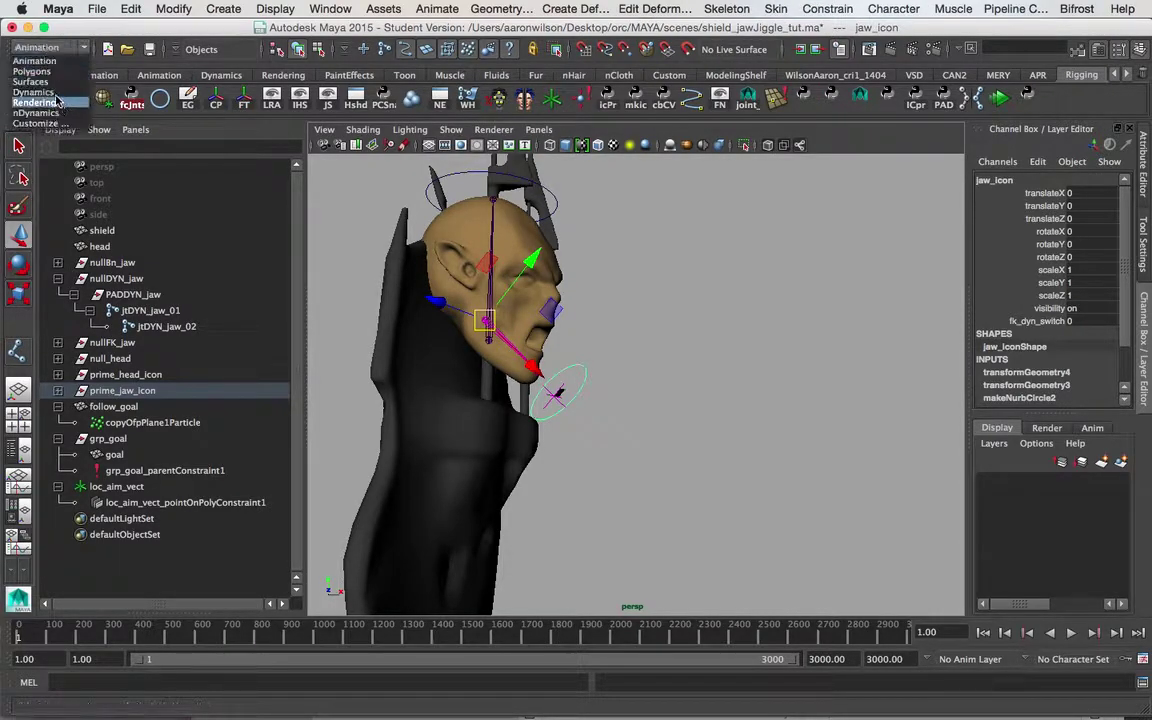
left_click(40, 92)
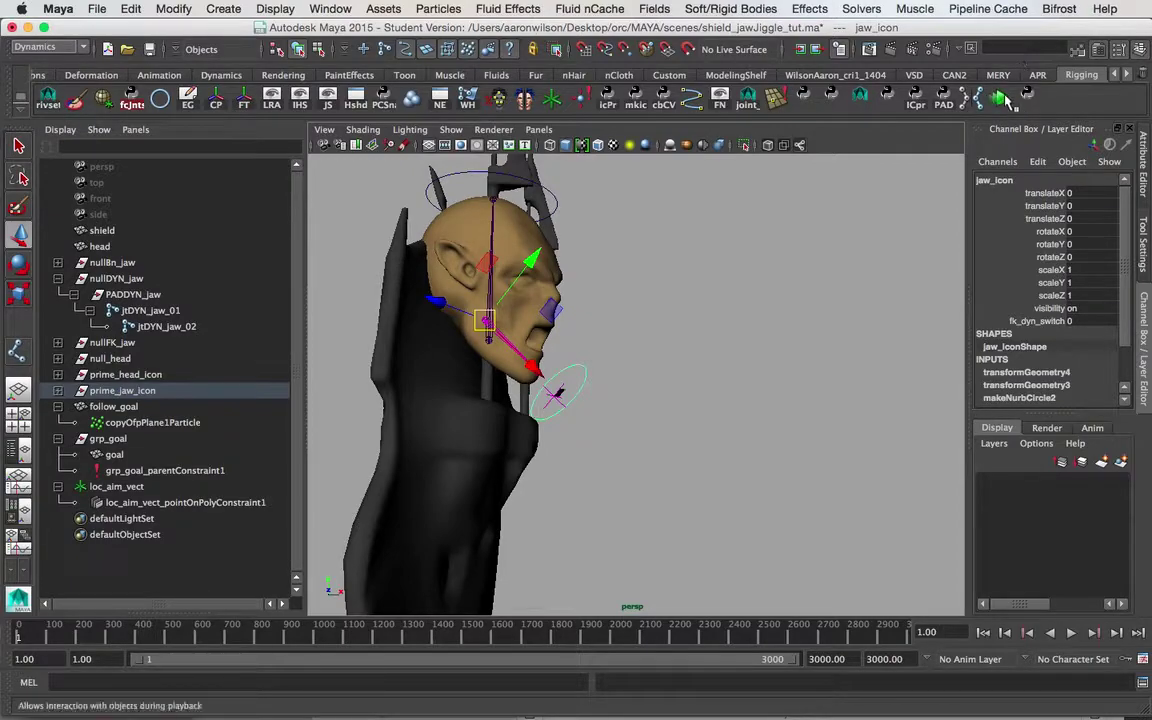
left_click(858, 9)
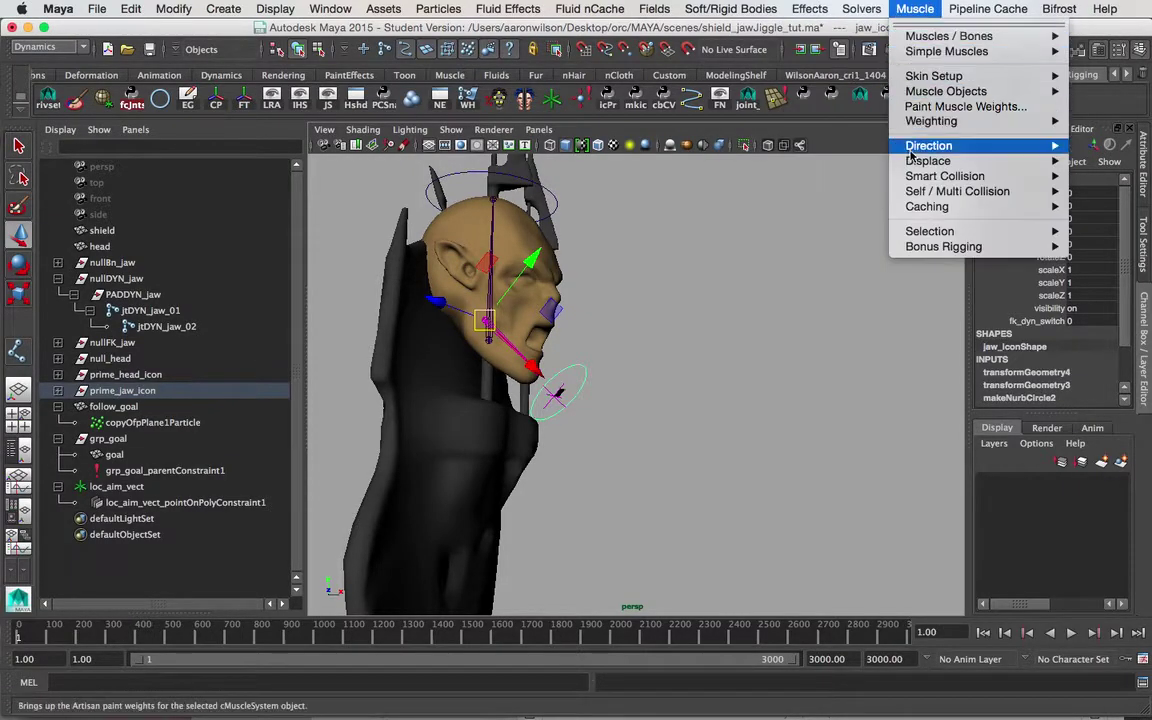
left_click(912, 229)
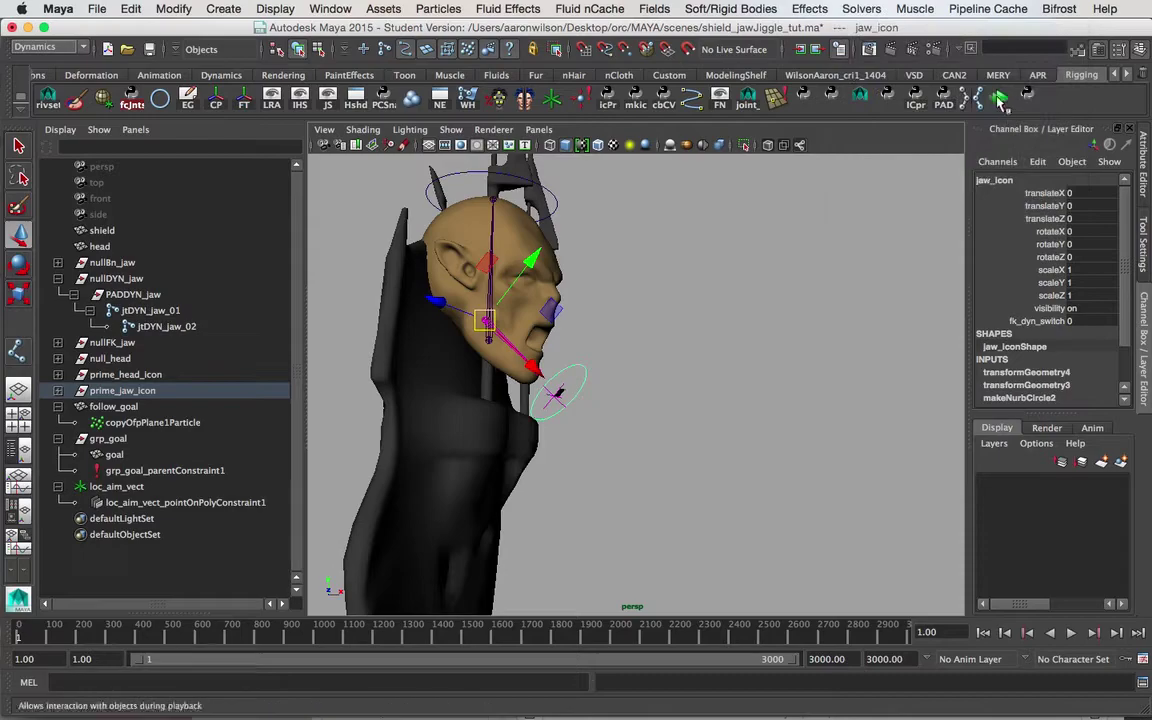
middle_click_drag(777, 295, 814, 264, "alt")
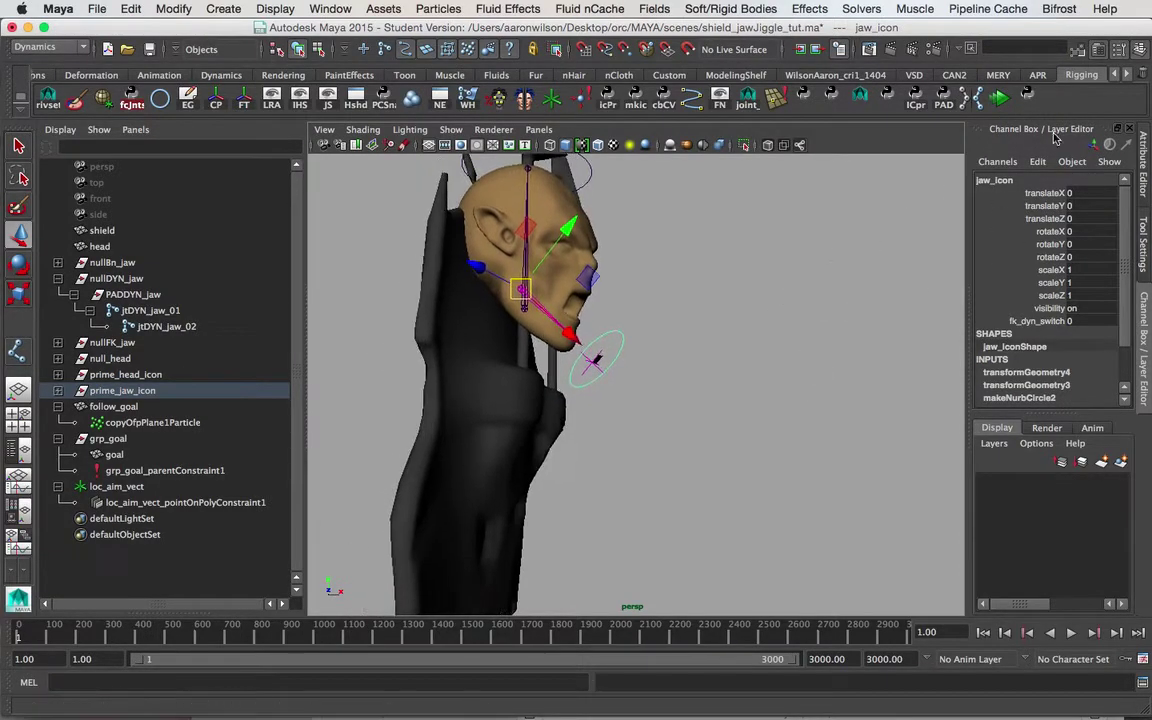
- Test the goal constraint by rotating jaw_icon during interactive playback, then stop and return to the first frame
left_click(1000, 96)
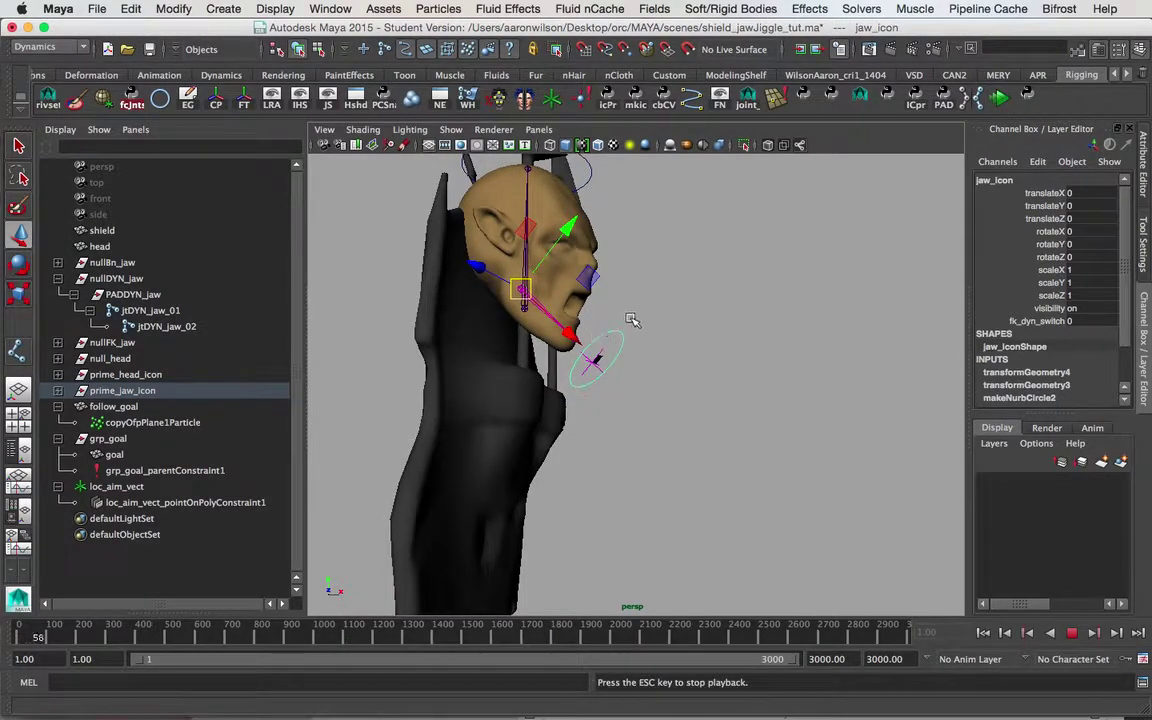
key("e")
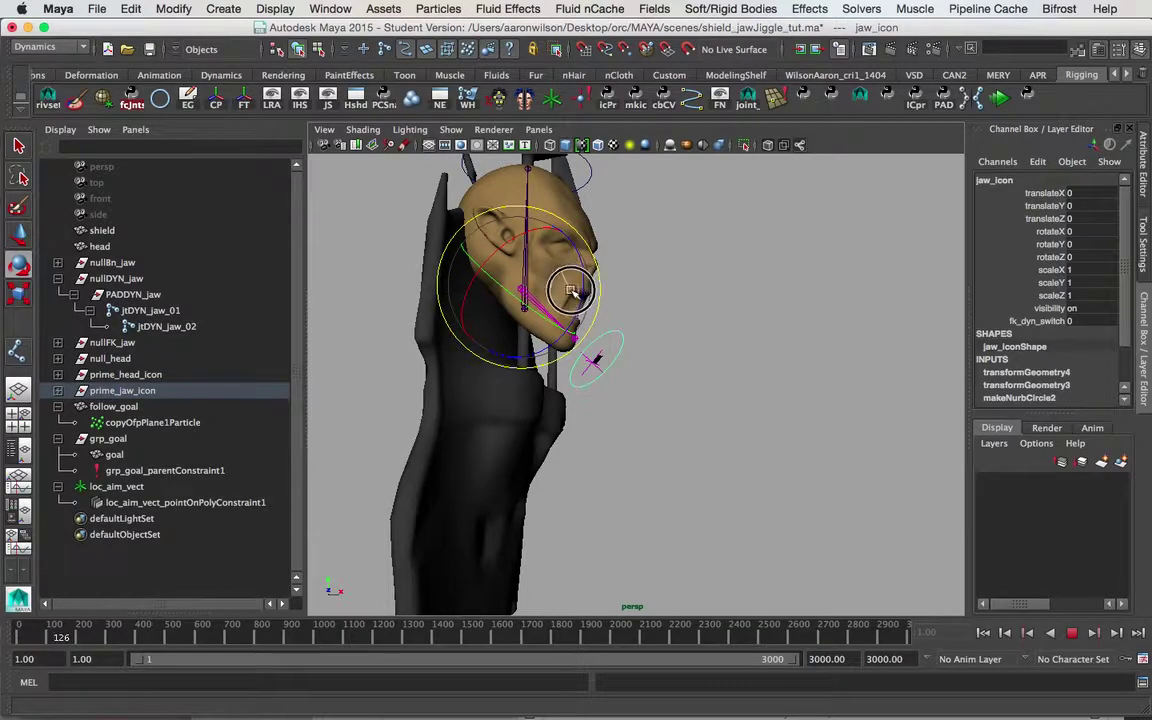
left_click(21, 232)
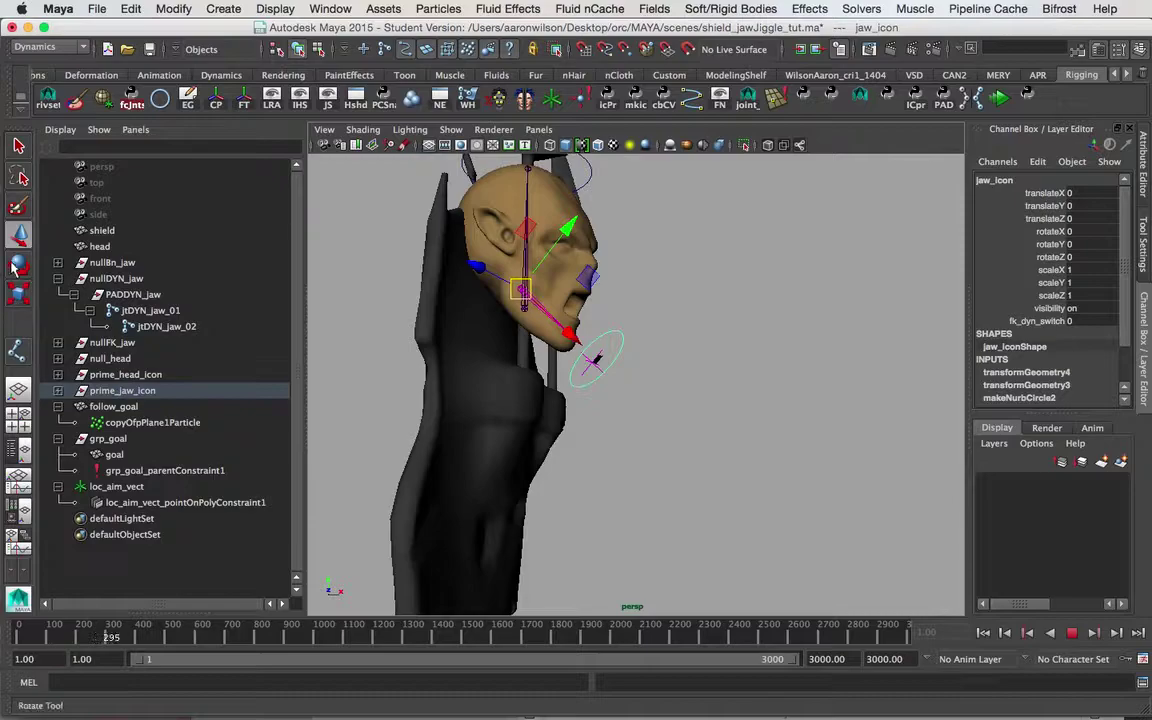
key("e")
mouse_move(538, 295)
left_mouse_down()
mouse_move(551, 267)
mouse_move(549, 283)
left_mouse_up()
key("q")
key("e")
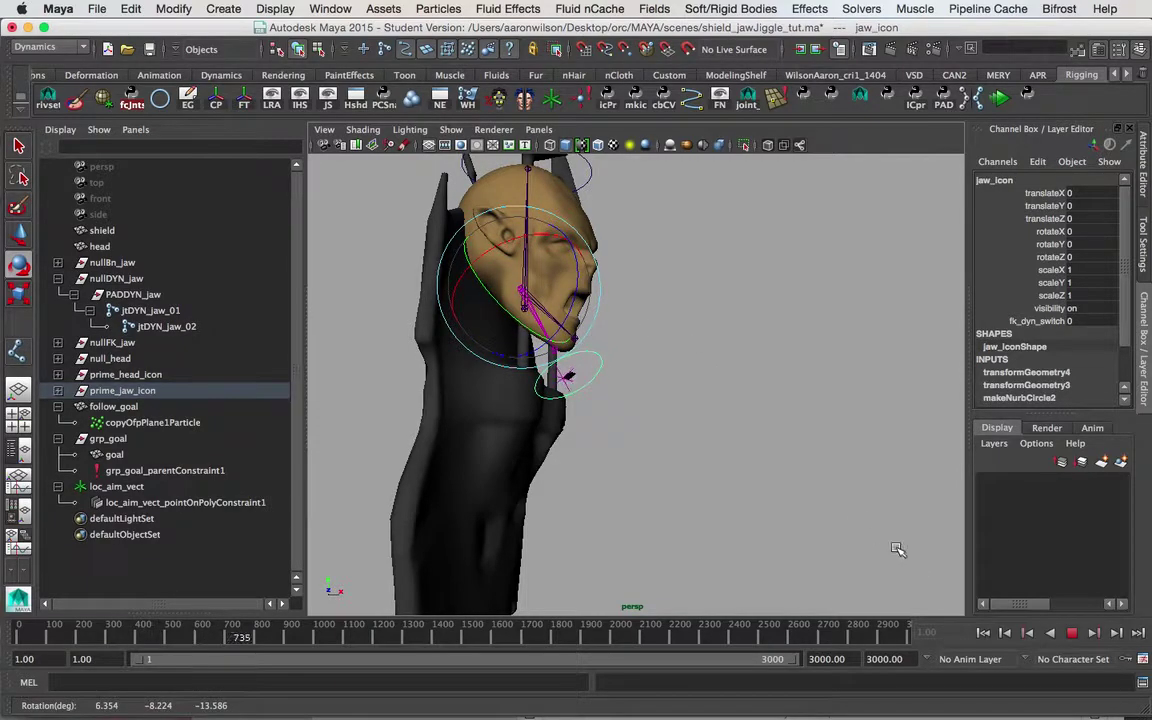
key("Escape")
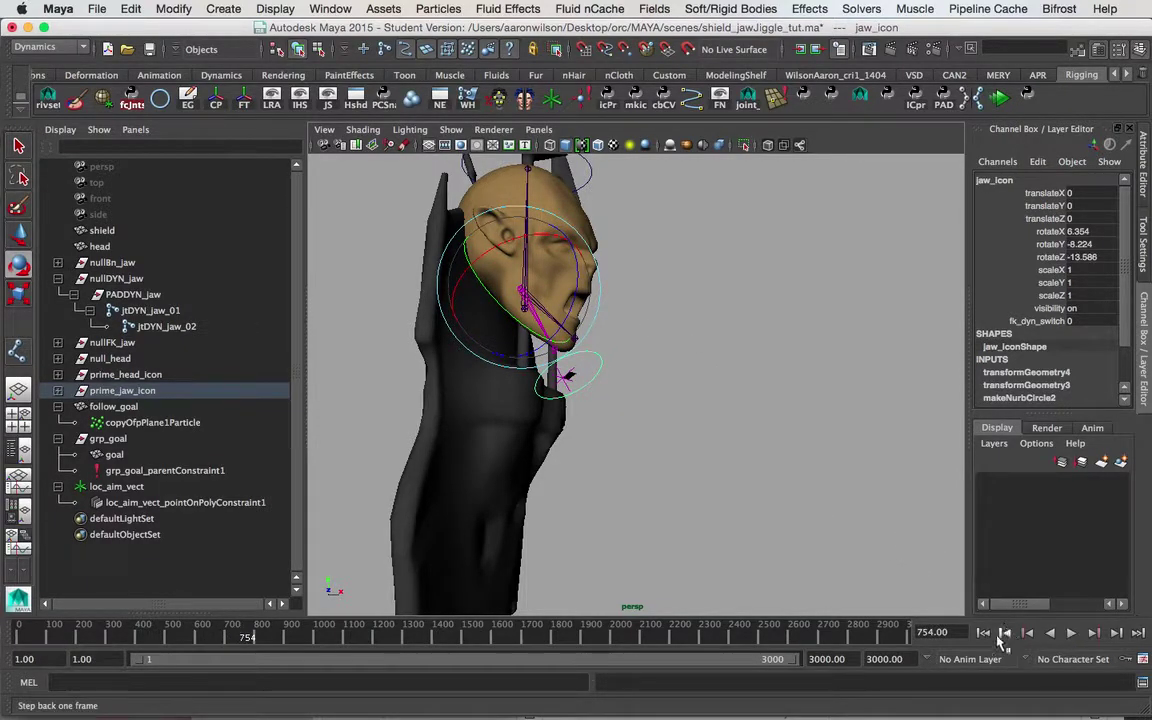
left_click(984, 633)
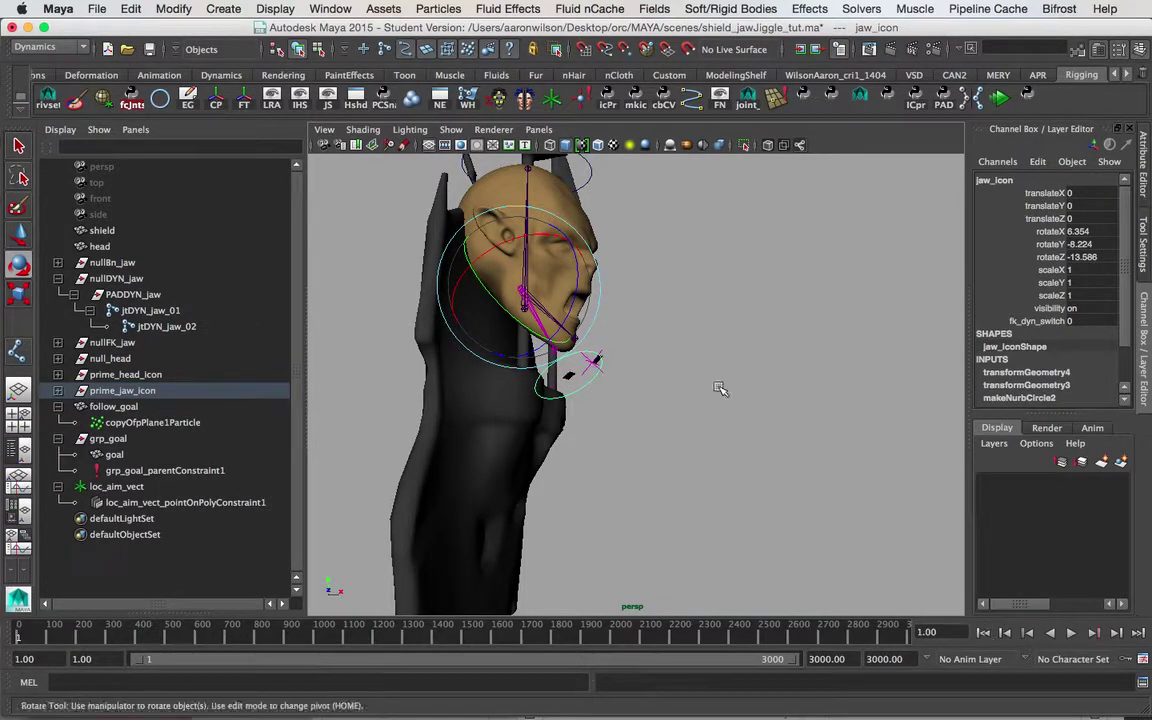
- Reset jaw_icon's rotate X, Y and Z to 0 and clear the selection
left_click_drag(1082, 232, 1082, 257)
type("0")
key("Return")
left_click(854, 324)
- With loc_aim_vect and jtDYN_jaw_01 selected in that order, open the Aim Constraint options from the Animation menu set
right_click_drag(563, 333, 795, 307, "alt")
middle_click_drag(530, 314, 597, 339, "alt")
left_click_drag(716, 347, 712, 348, "alt")
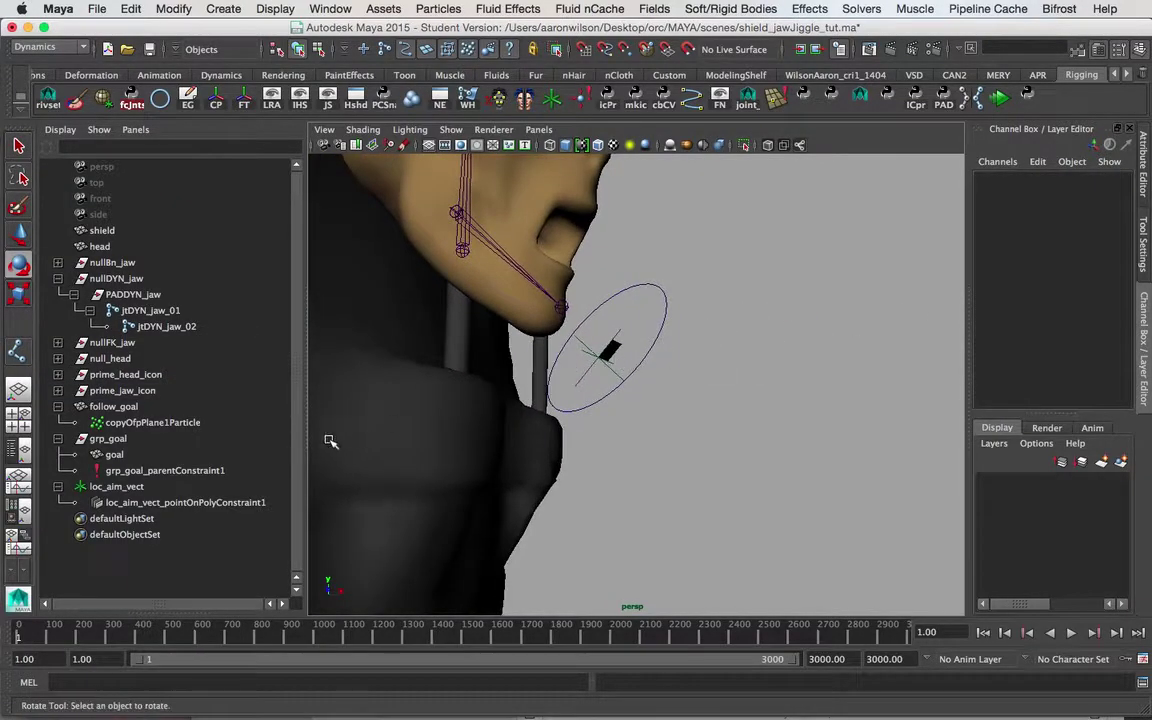
left_click_drag(609, 378, 730, 347, "alt")
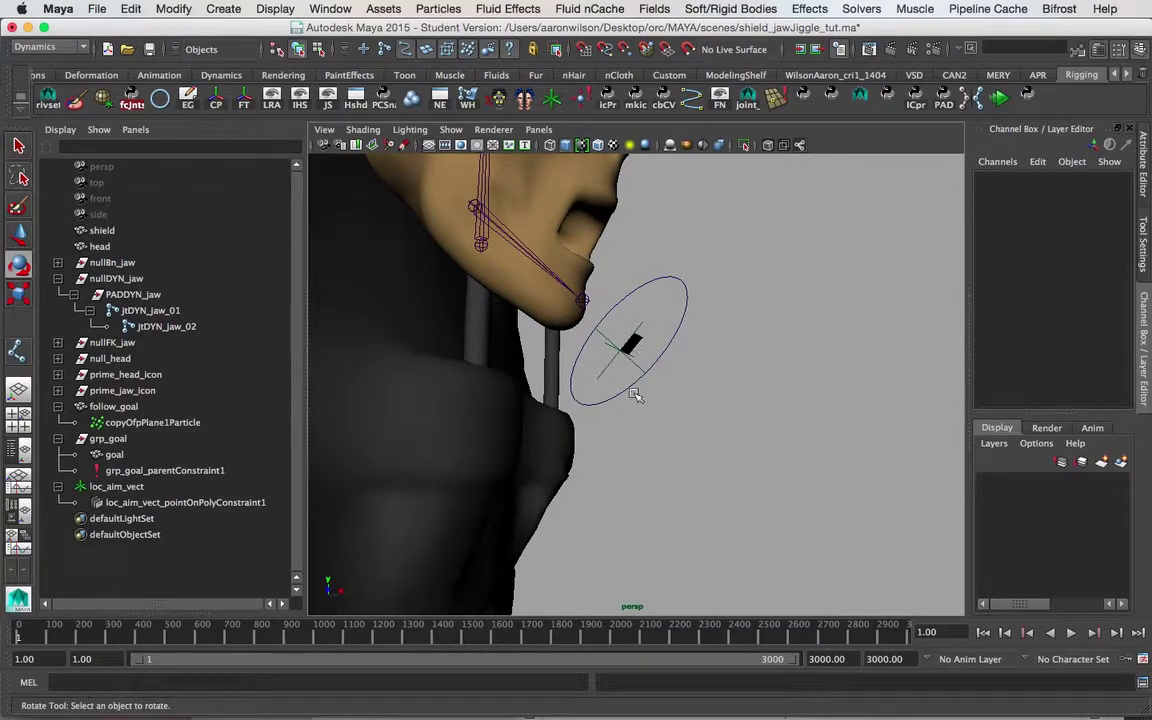
left_click(636, 356)
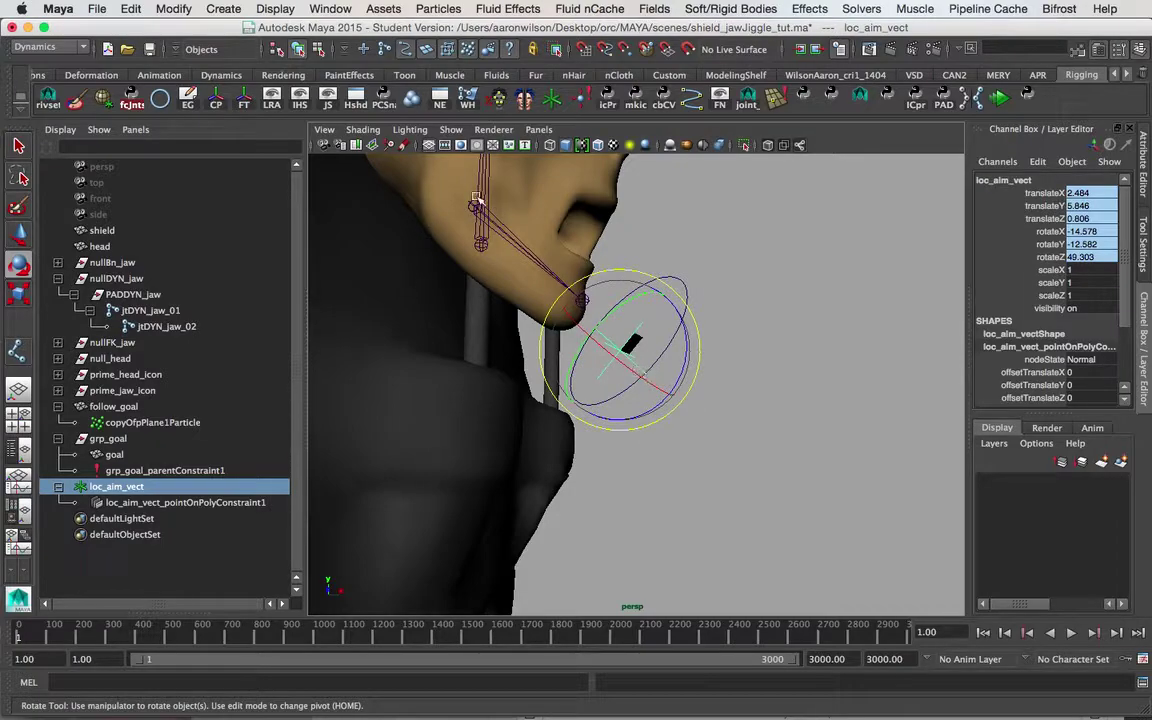
left_click_drag(609, 294, 668, 358, "alt")
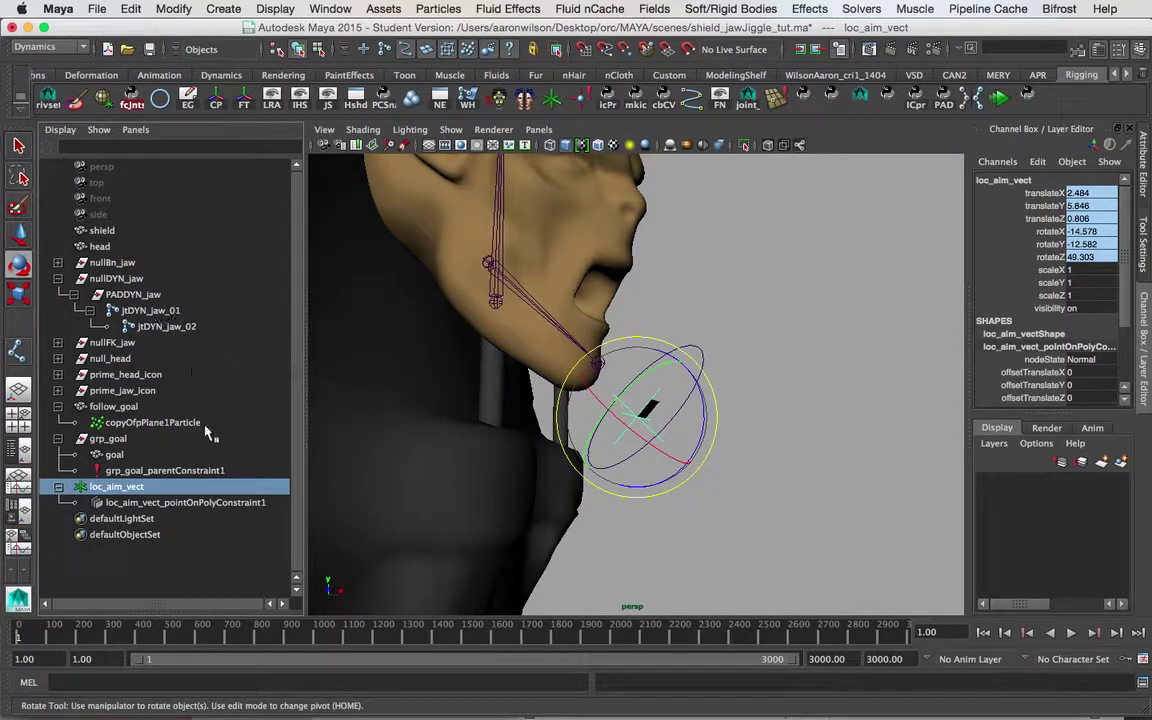
left_click(177, 311)
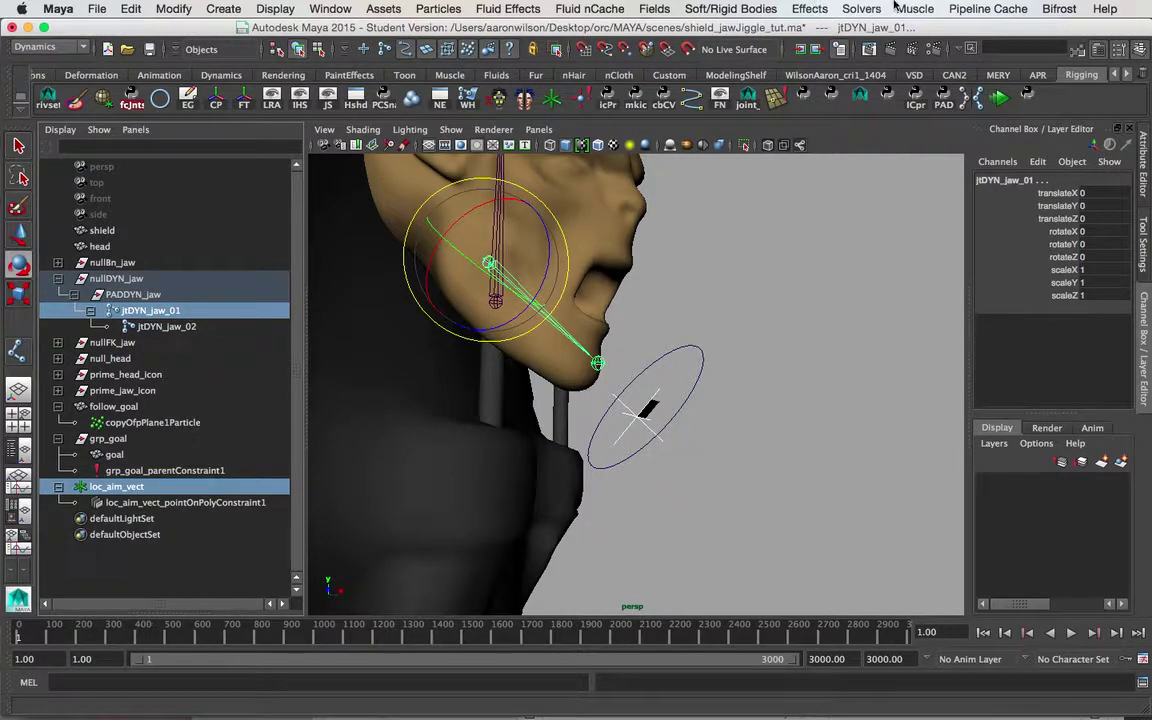
left_click(47, 47)
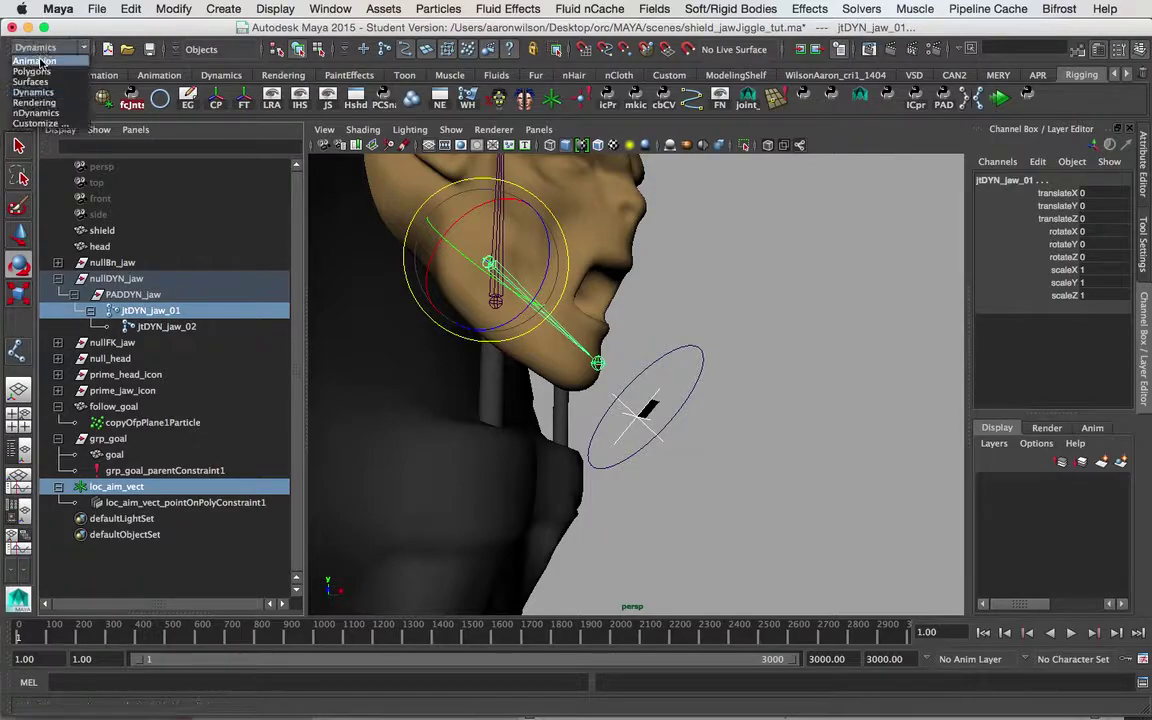
left_click(40, 55)
left_click(827, 8)
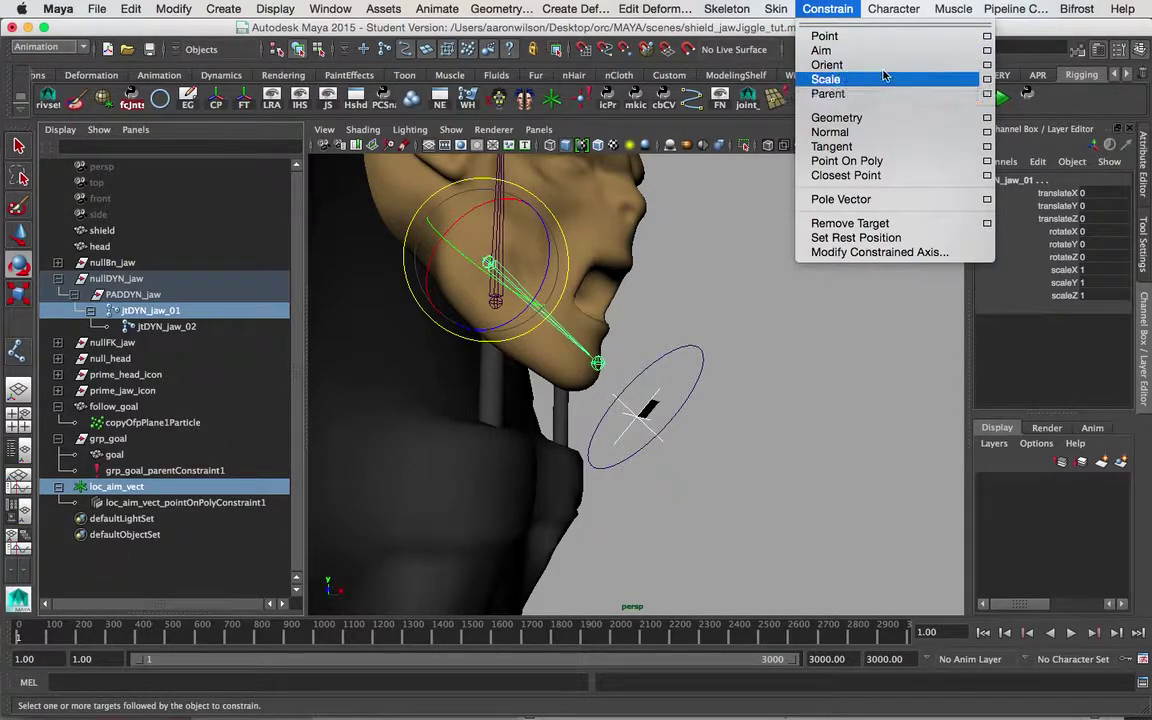
left_click(987, 50)
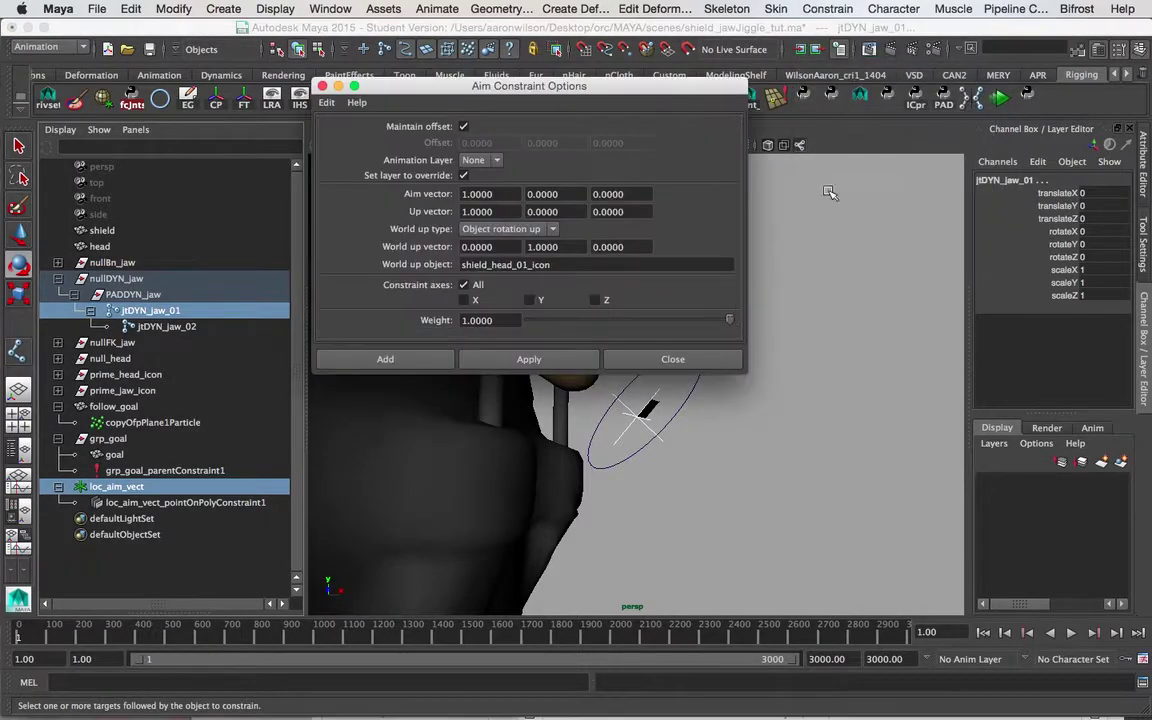
left_click_drag(513, 80, 890, 157)
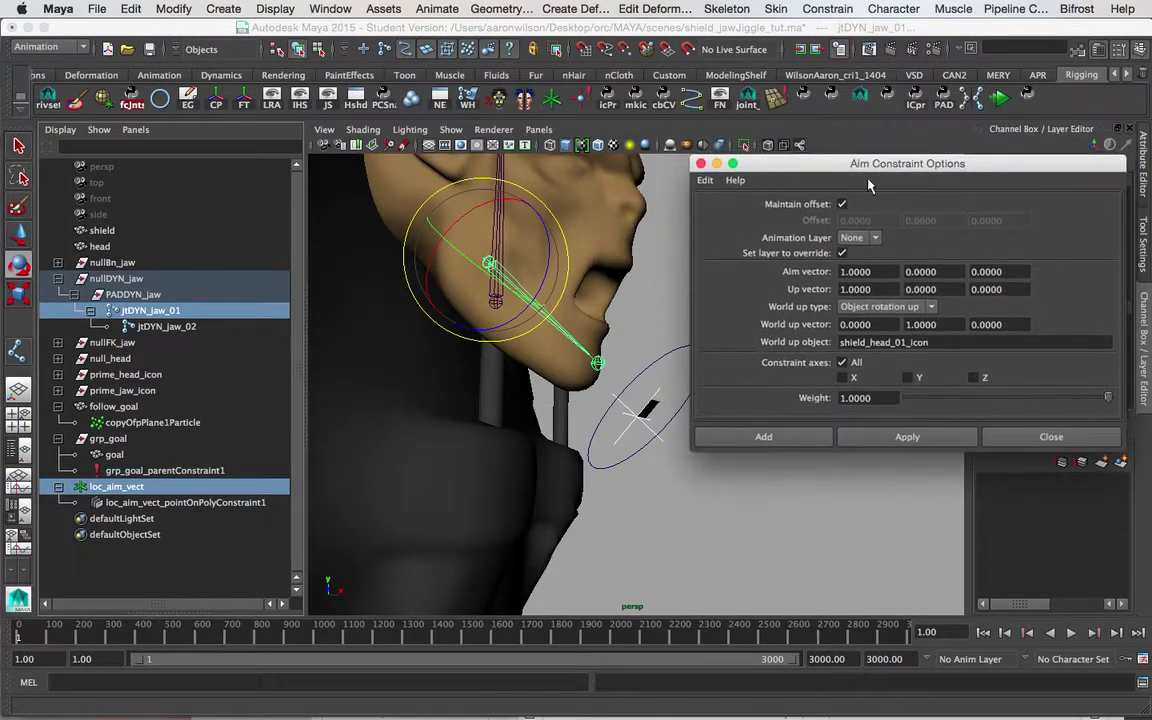
- Check the axes of jtDYN_jaw_01 and set the aim constraint's world up object to head_icon, copied from the head control's name
left_click_drag(545, 333, 512, 352, "alt")
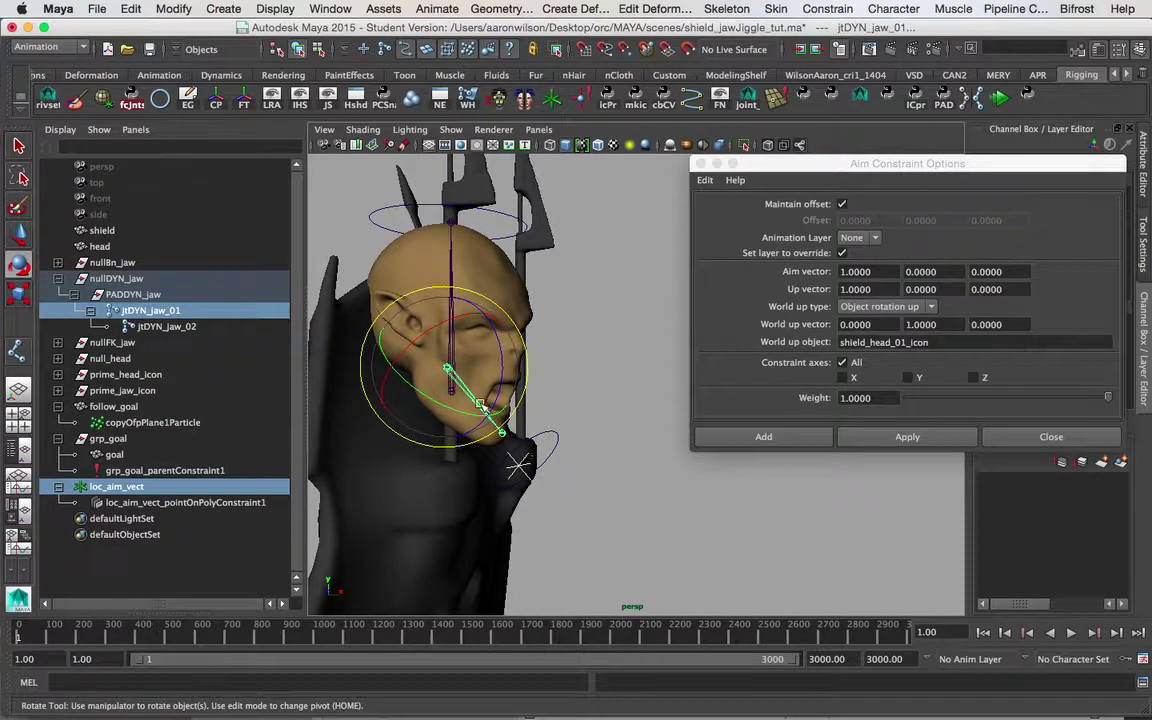
key("w")
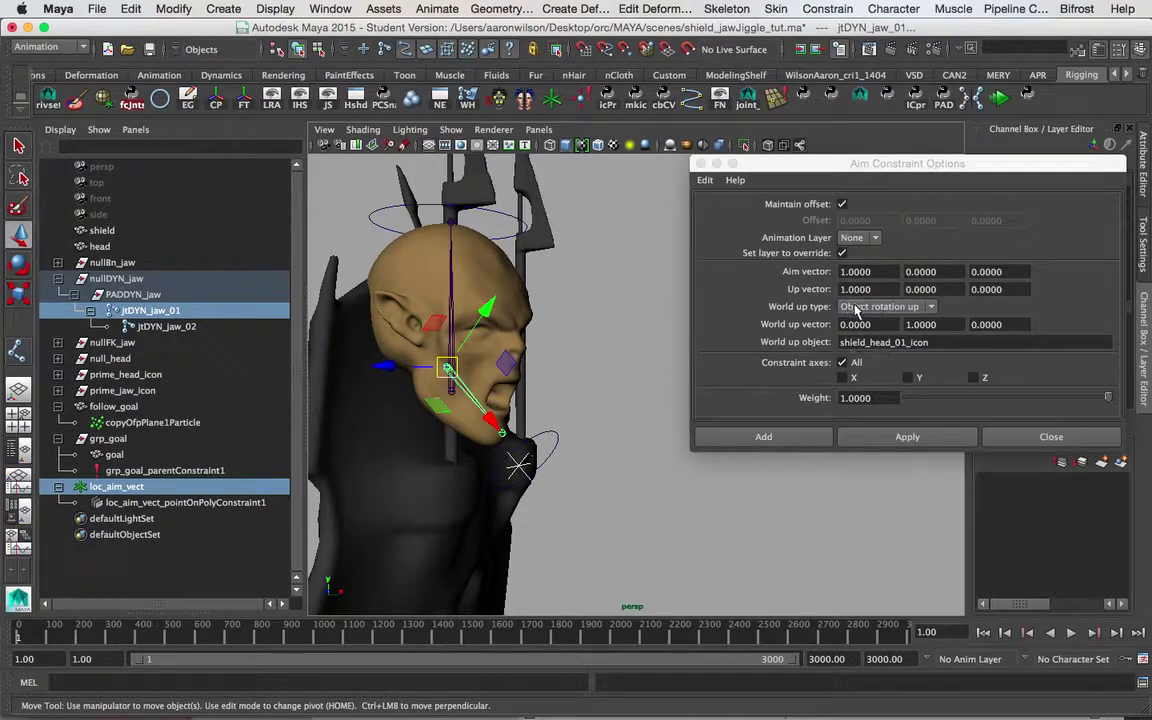
left_click(504, 208)
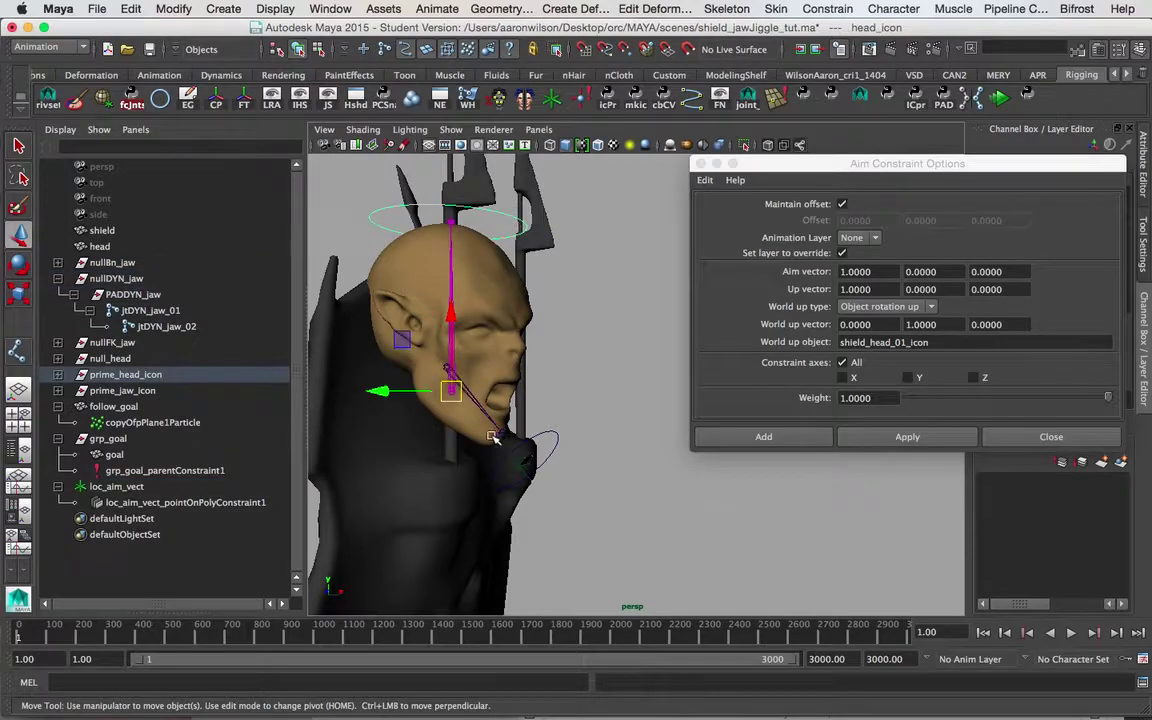
left_click_drag(855, 175, 689, 182)
left_click(1000, 180)
key("super+c")
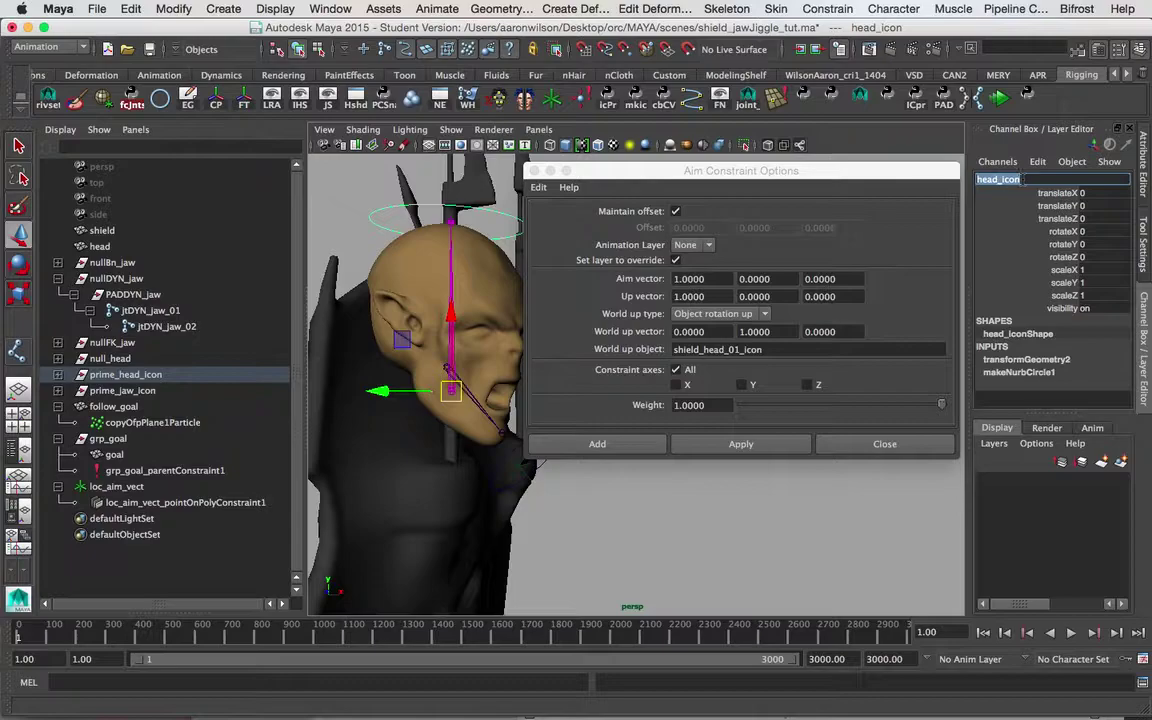
double_click(777, 350)
key("super+v")
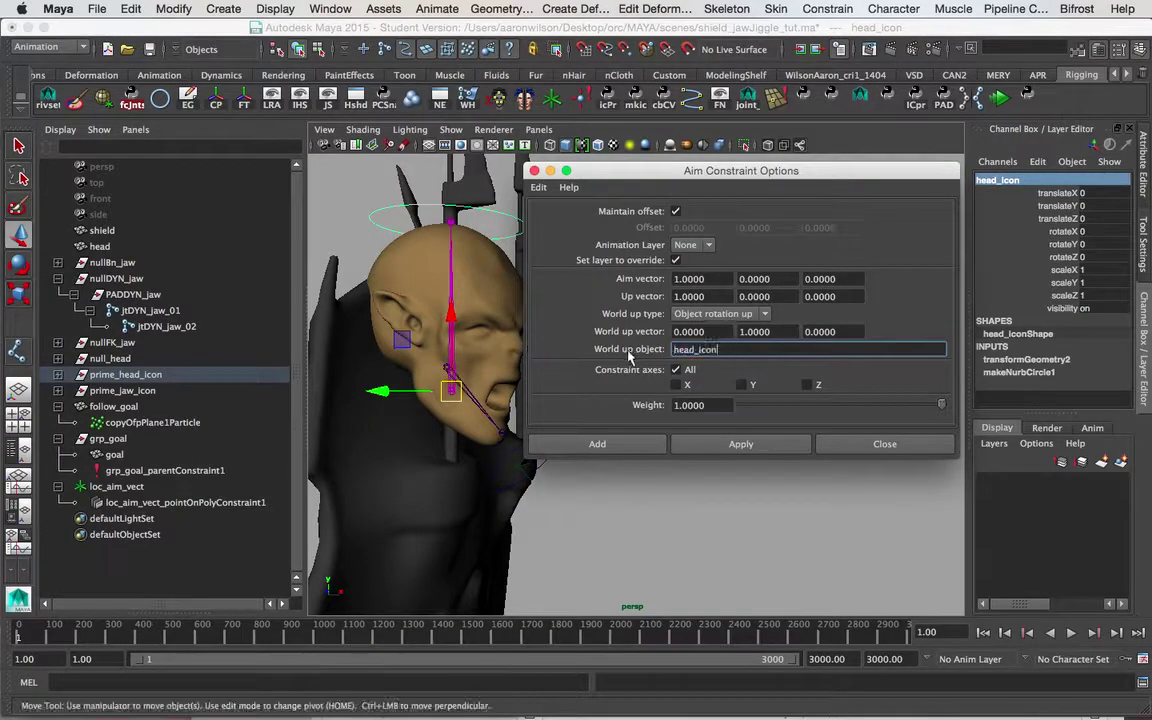
left_click_drag(669, 176, 748, 125)
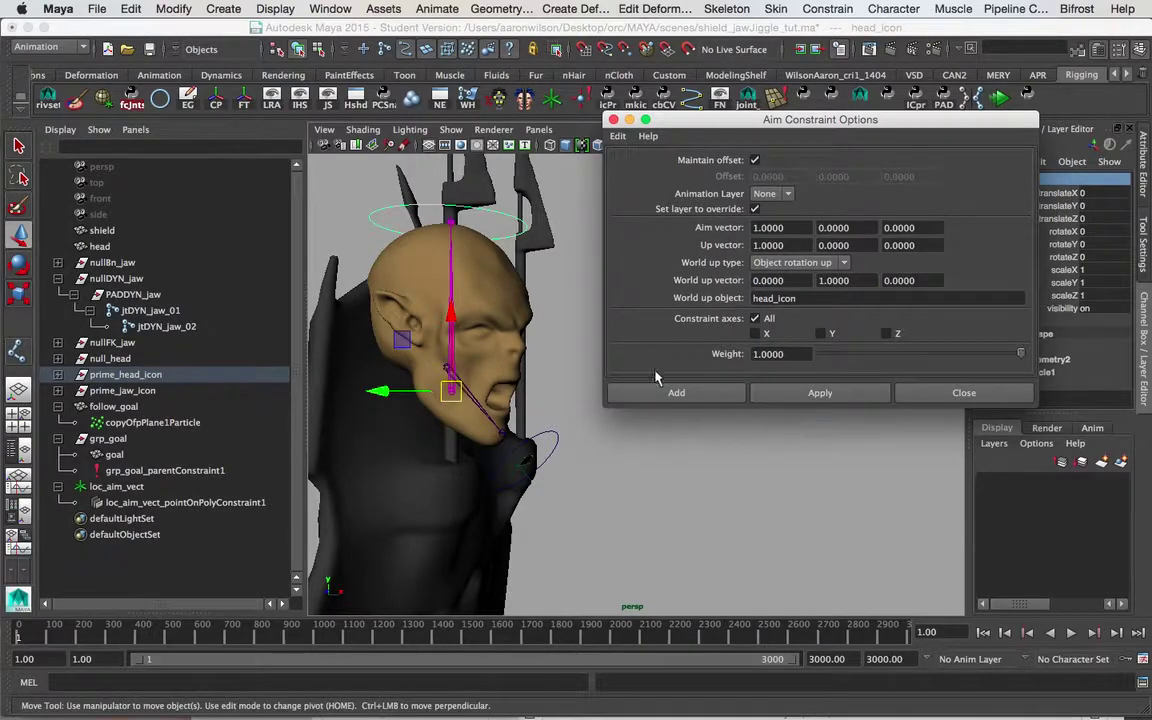
- Aim constrain jtDYN_jaw_01 to loc_aim_vect with Maintain offset on, all axes constrained and Object rotation up using head_icon
middle_click_drag(716, 520, 735, 477, "alt")
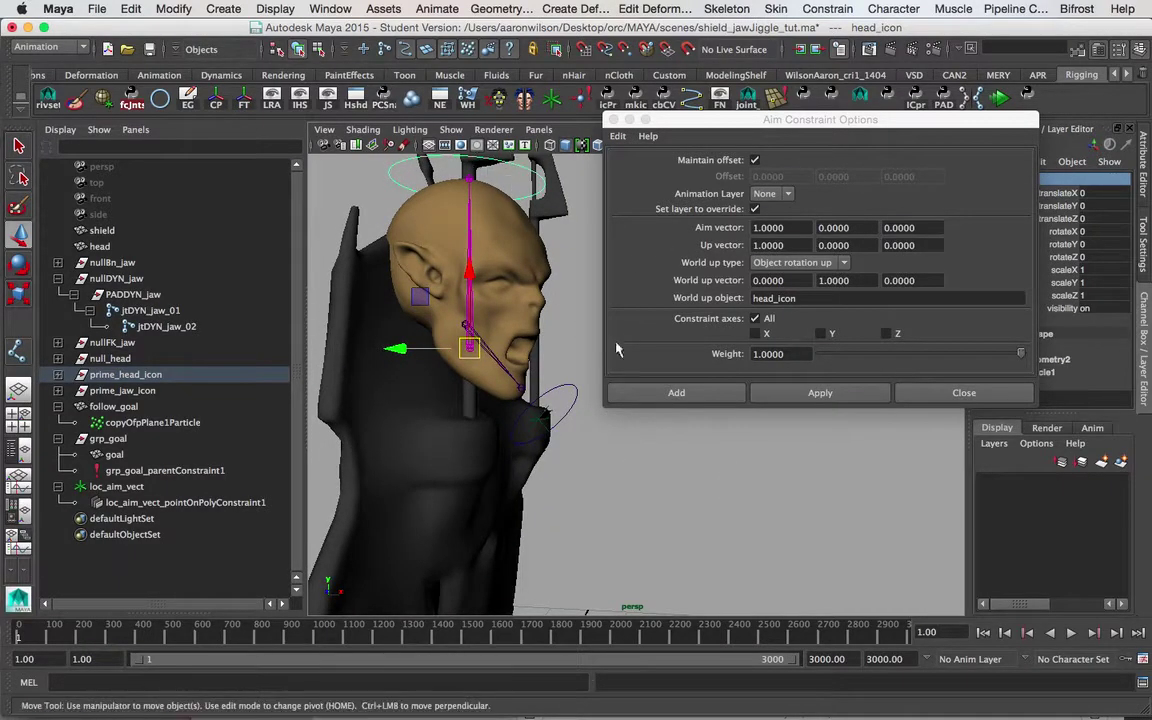
left_click(537, 418)
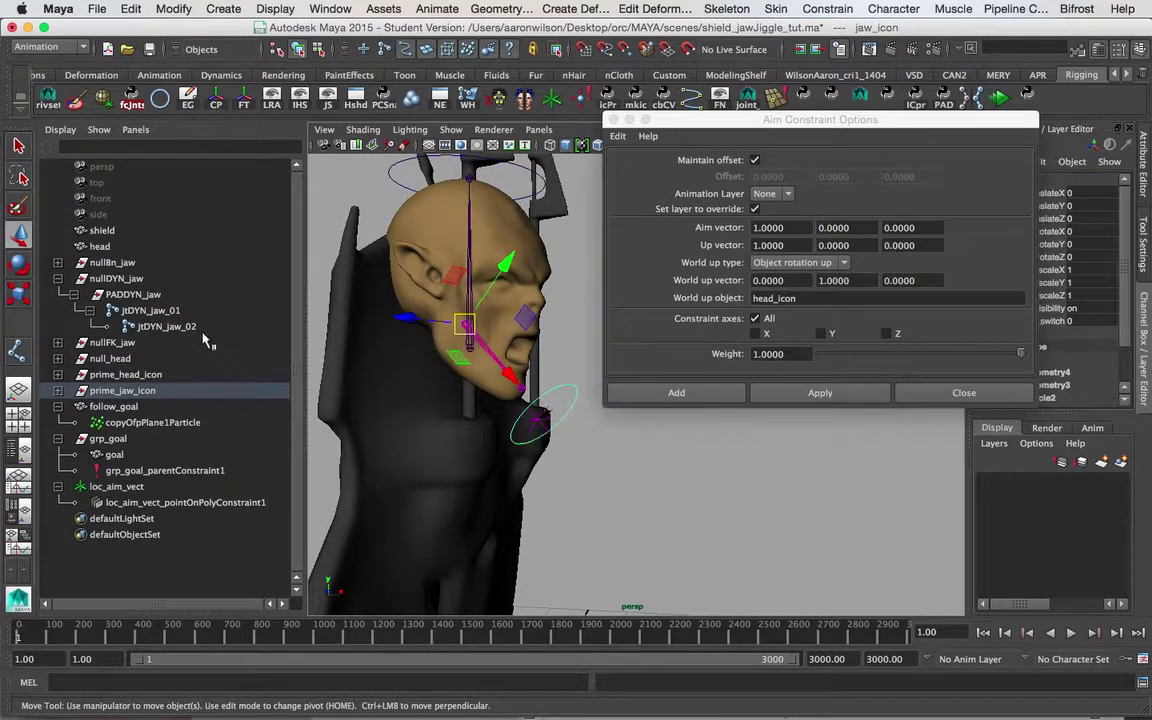
left_click(118, 488)
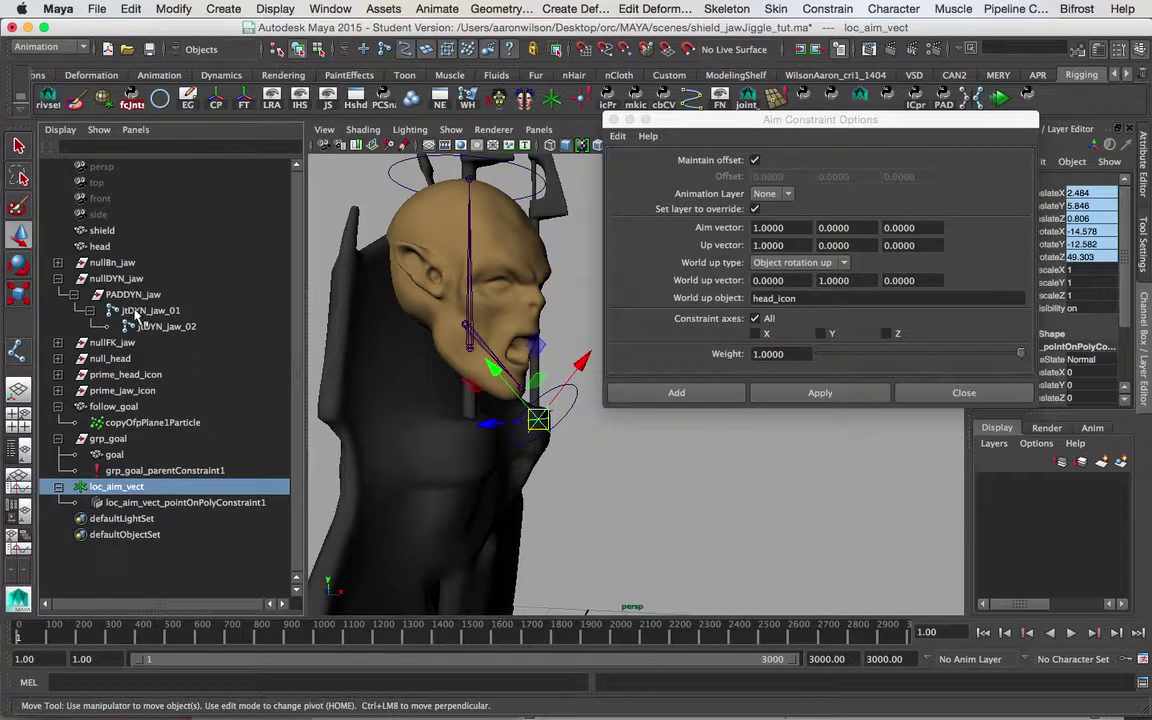
left_click(135, 313, "ctrl")
left_click(645, 393)
- Set jaw_icon's fk_dyn_switch attribute to 5 and reselect jaw_icon
mouse_move(645, 398)
left_mouse_down("alt")
mouse_move(733, 381)
mouse_move(643, 391)
left_mouse_up("alt")
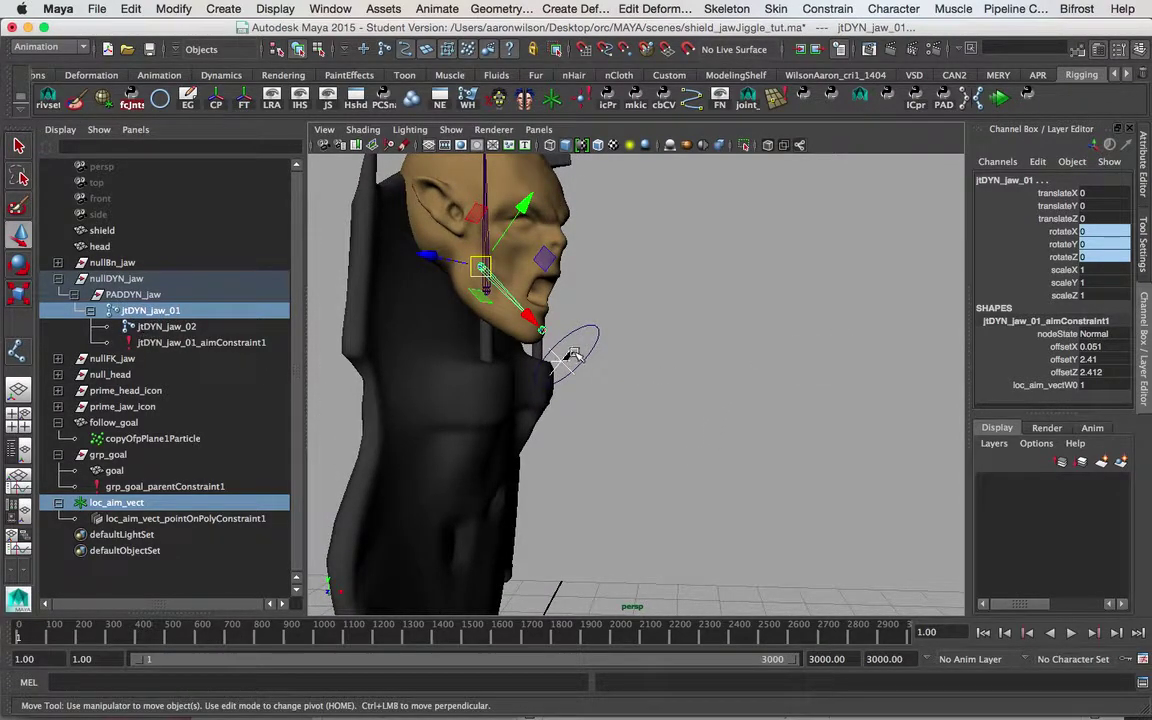
left_click(596, 338)
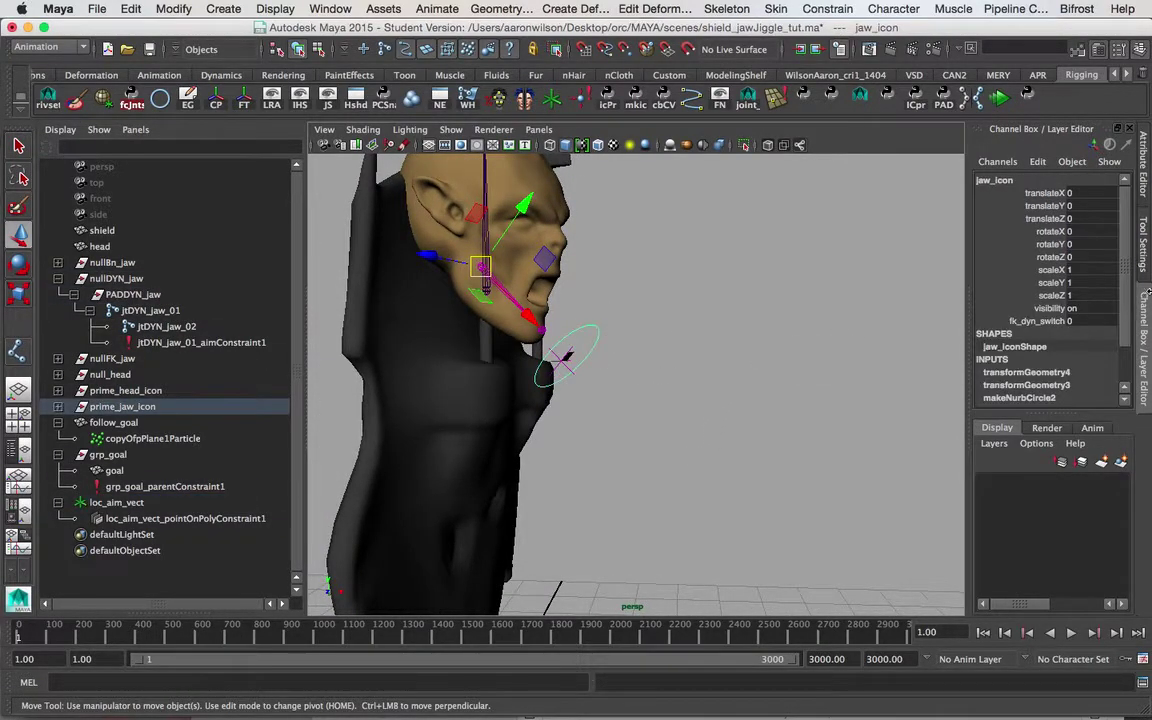
left_click(1063, 326)
double_click(1069, 321)
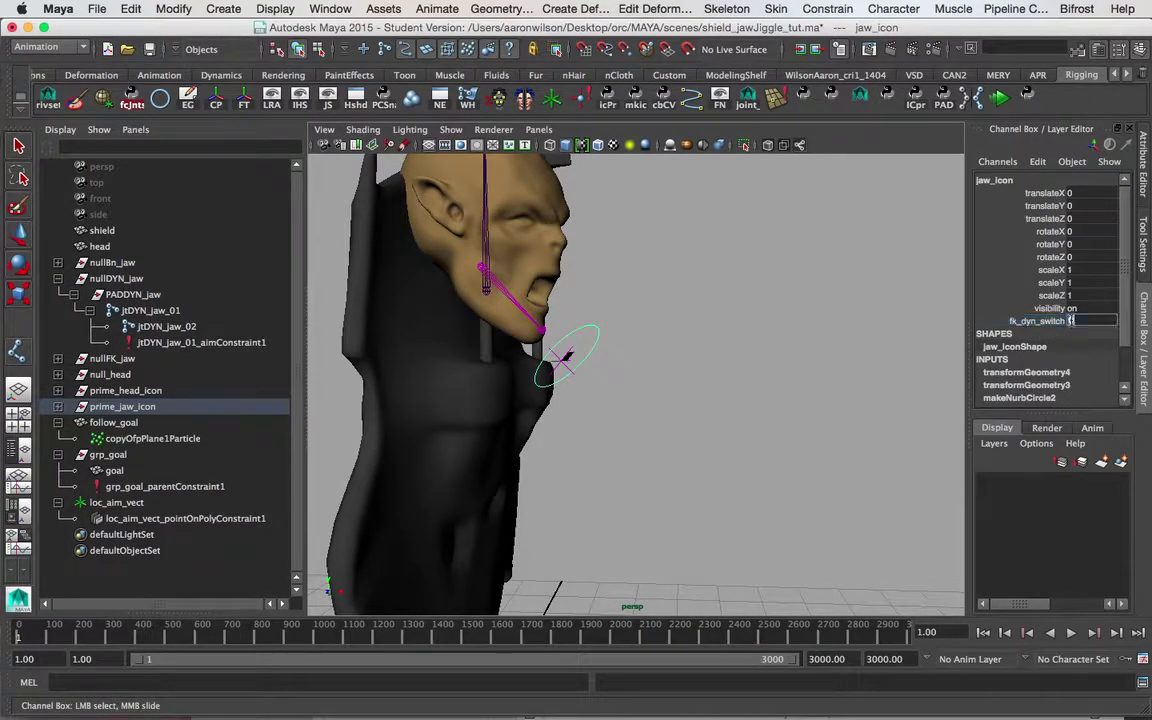
key("Return")
left_click(750, 405)
left_click_drag(592, 340, 643, 368, "alt")
left_click(596, 334)
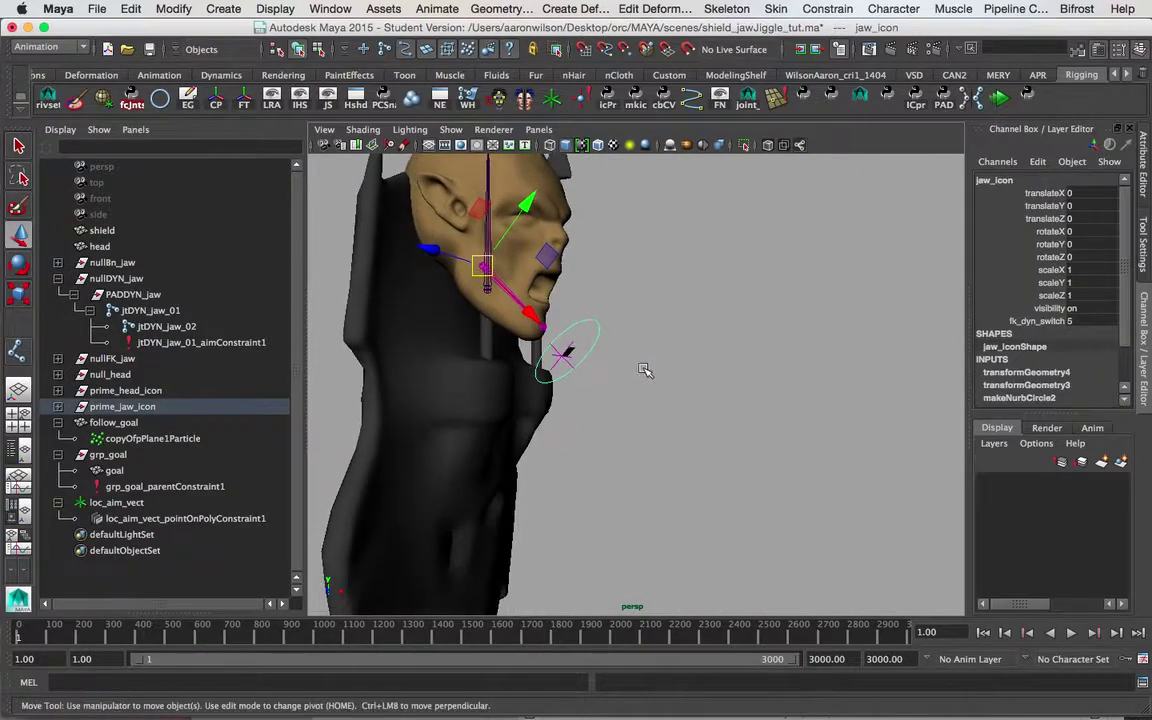
- Rotate jaw_icon during interactive playback to test how the dynamic jaw responds, ending with the timeline rewound to frame 1
left_click(1003, 102)
key("e")
left_click_drag(497, 277, 526, 275)
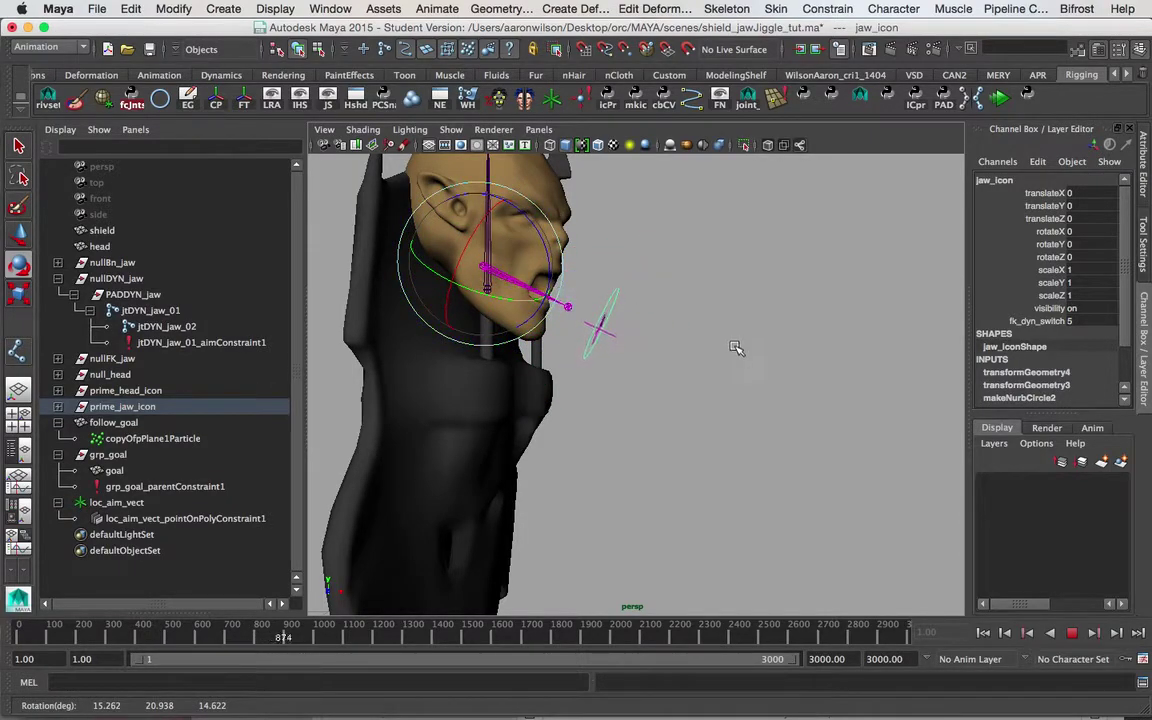
key("Escape")
left_click(988, 633)
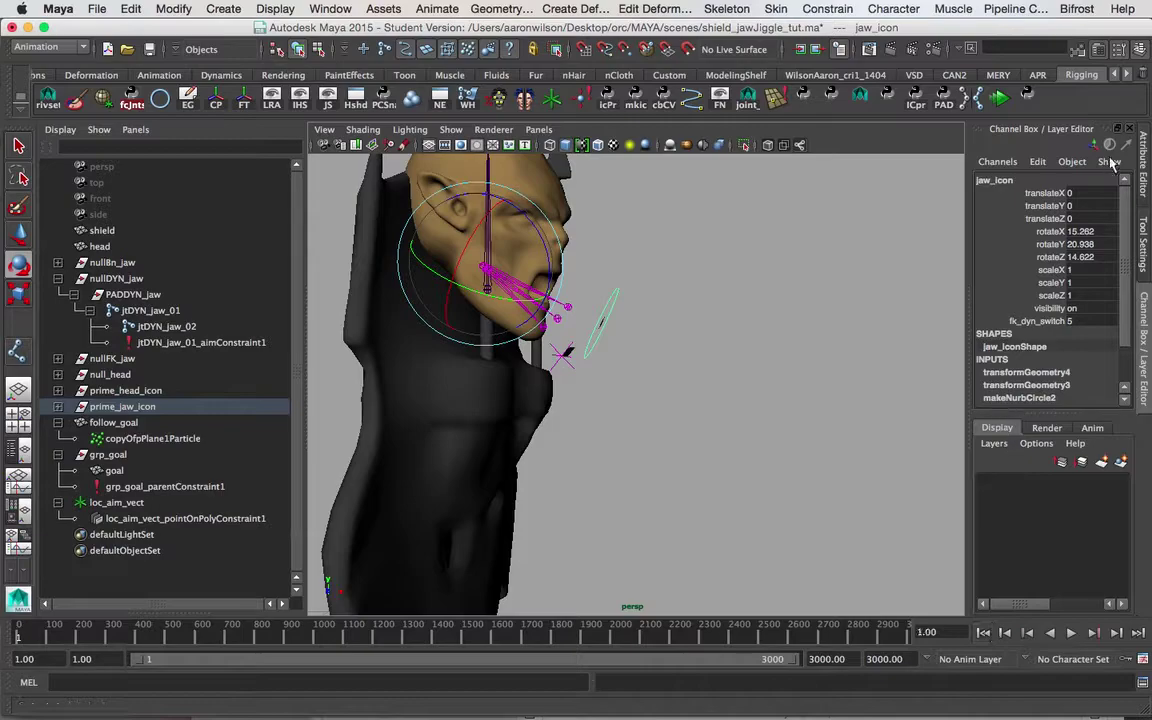
- Reset jaw_icon's rotate X, Y and Z to 0
left_click_drag(1088, 257, 1080, 233)
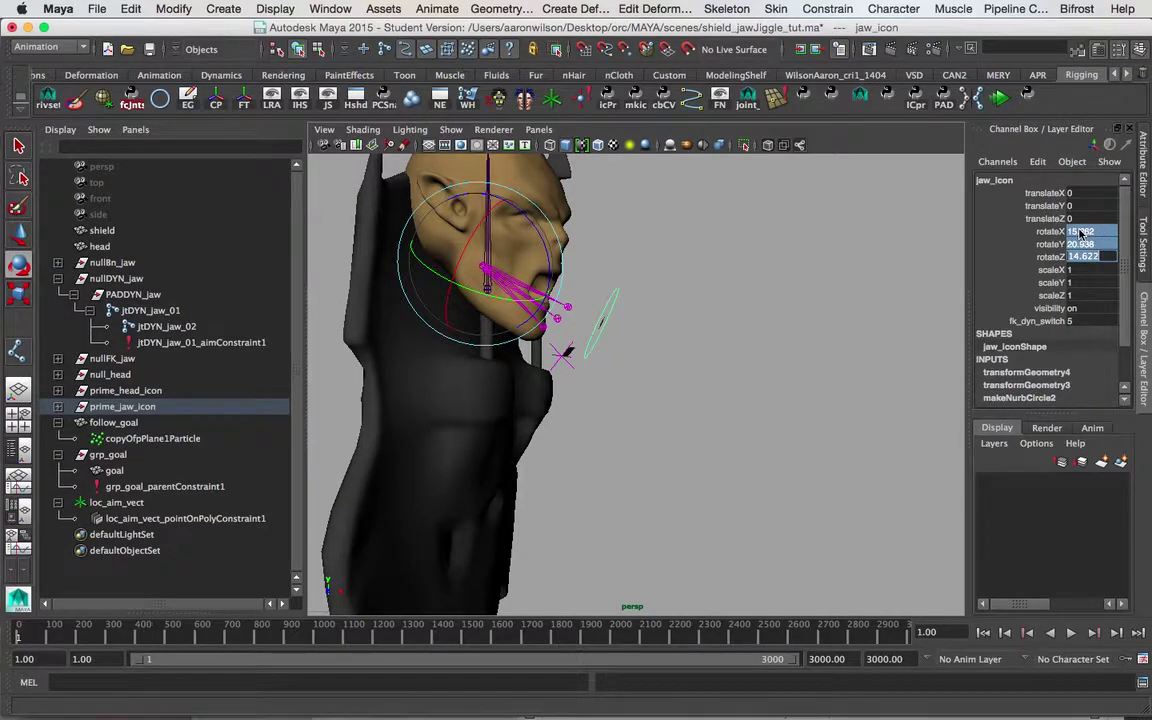
type("0")
key("Return")
- Examine jaw_icon's fk_dyn_switch attribute and the arrangement of the jaw joints, aim locator and goal plane near the chin
left_click_drag(669, 445, 620, 360, "alt")
right_click_drag(620, 360, 720, 366, "alt")
left_click_drag(563, 381, 692, 440, "alt")
middle_click_drag(765, 360, 749, 352, "alt")
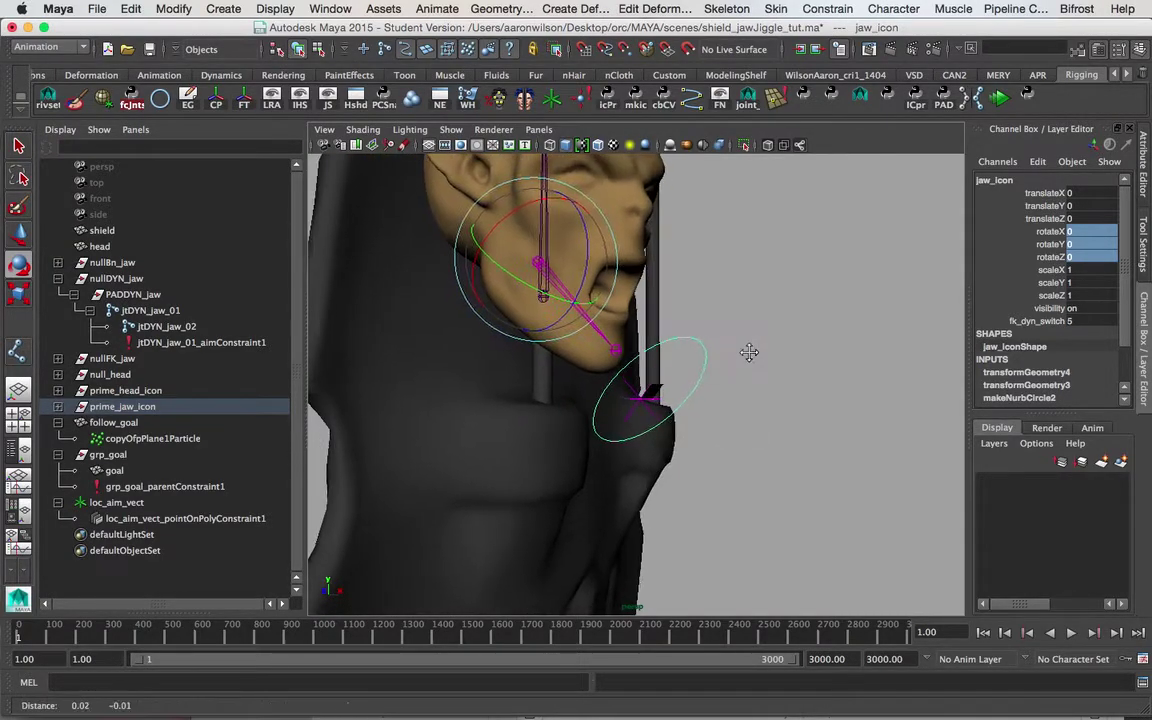
left_click_drag(749, 352, 612, 360, "alt")
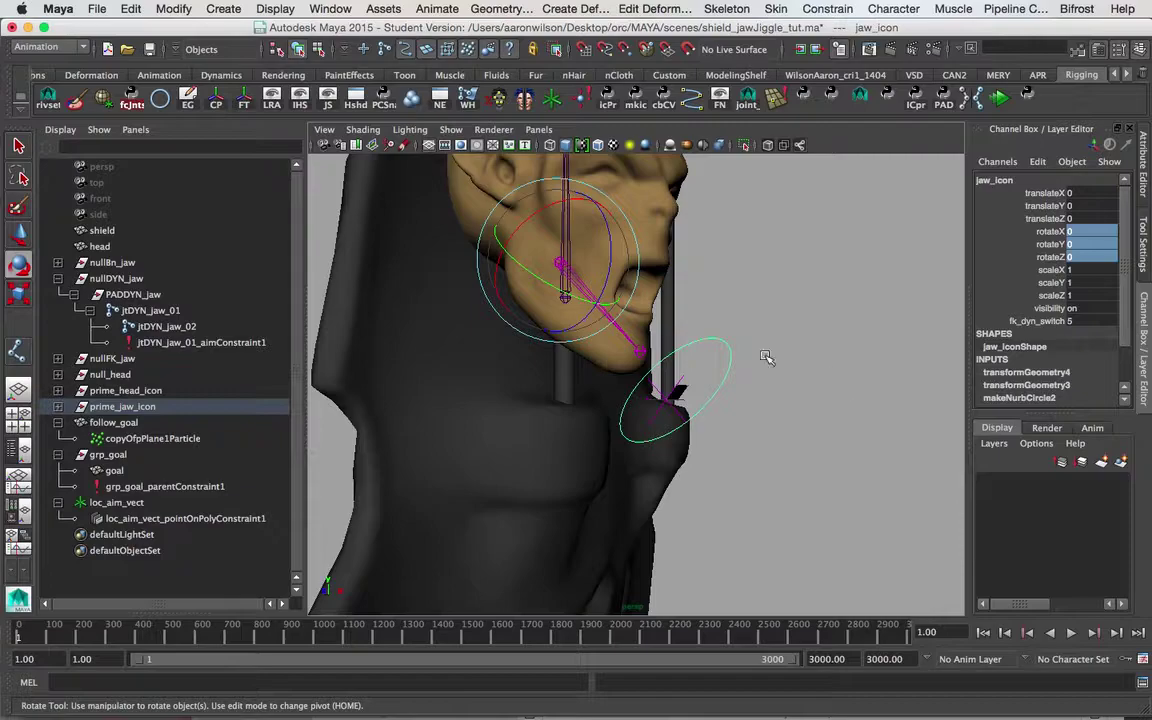
left_click(1037, 321)
middle_click_drag(845, 350, 892, 308)
left_click(777, 358)
left_click_drag(777, 358, 794, 365, "alt")
middle_click_drag(794, 365, 790, 346, "alt")
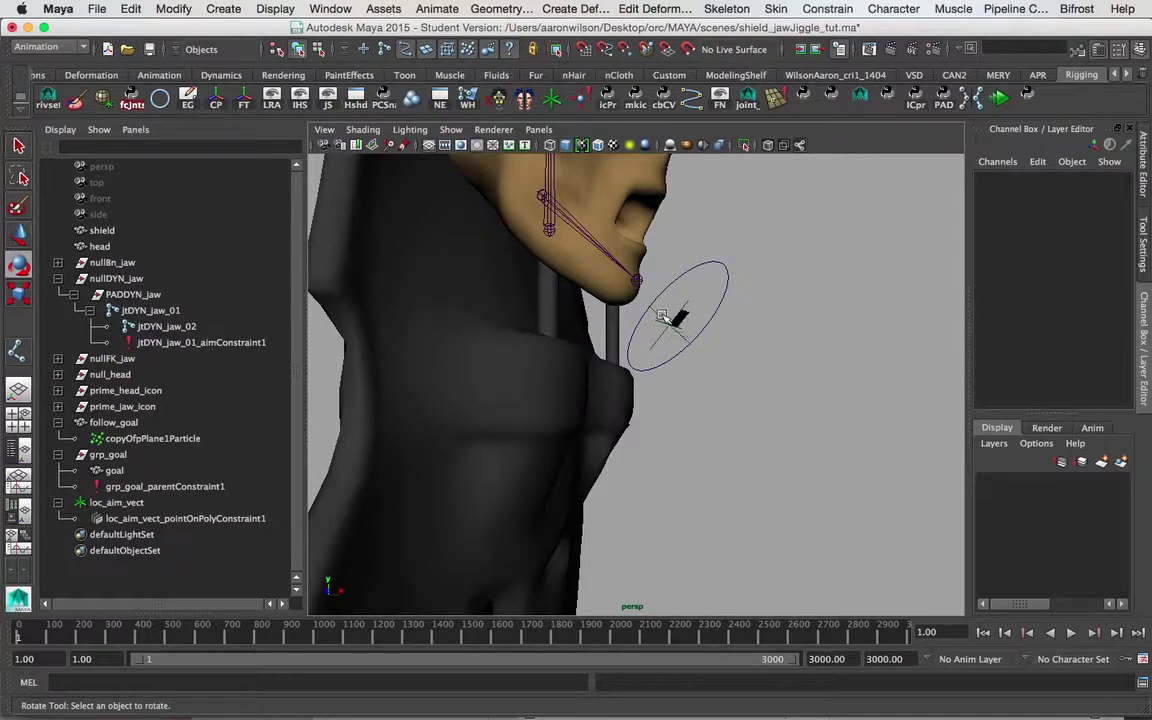
left_click_drag(735, 380, 758, 380, "alt")
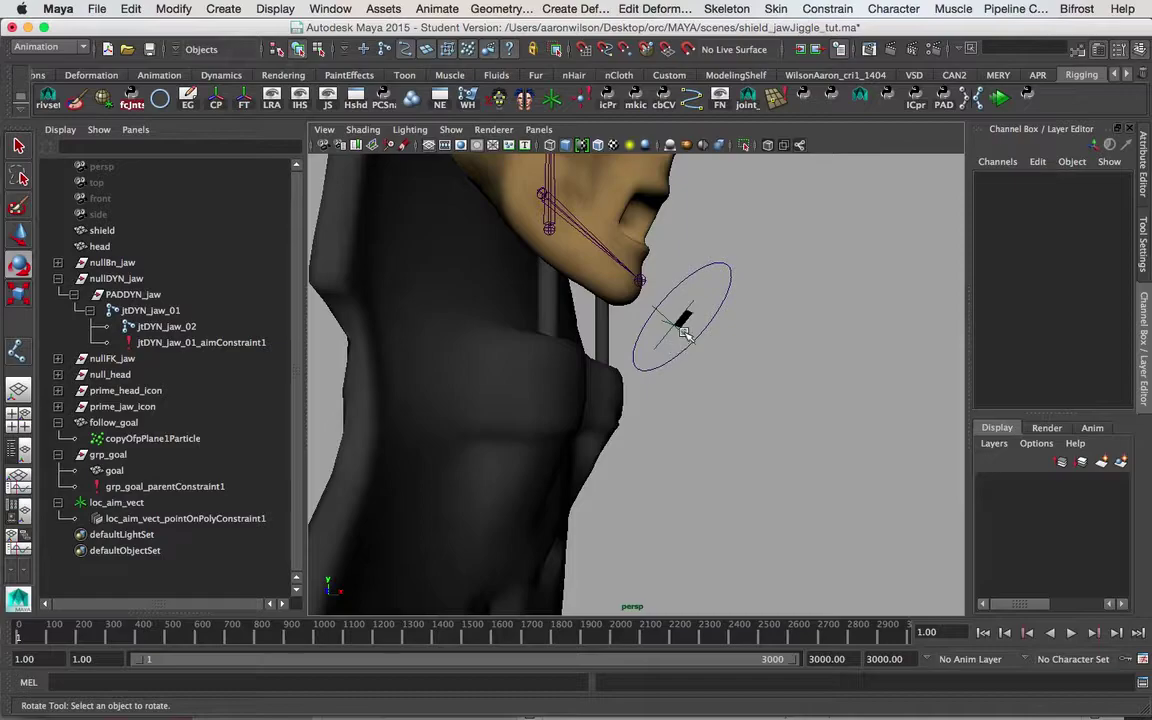
left_click(684, 333)
left_click(776, 329)
left_click_drag(727, 372, 625, 325, "alt")
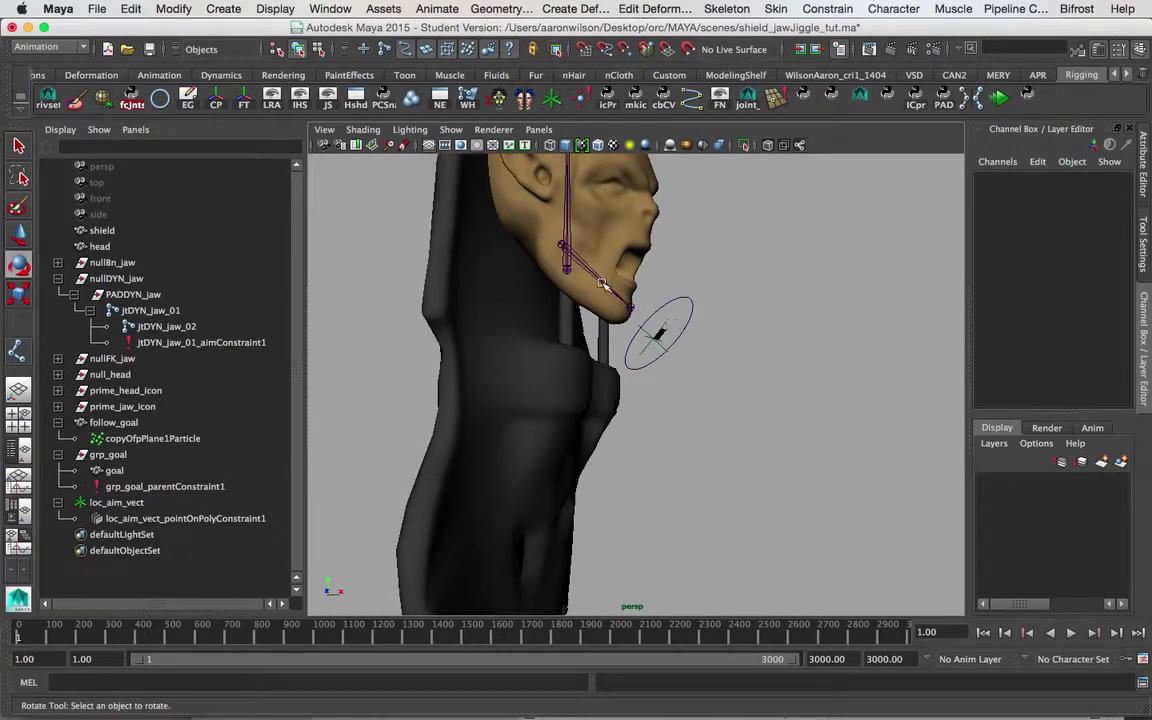
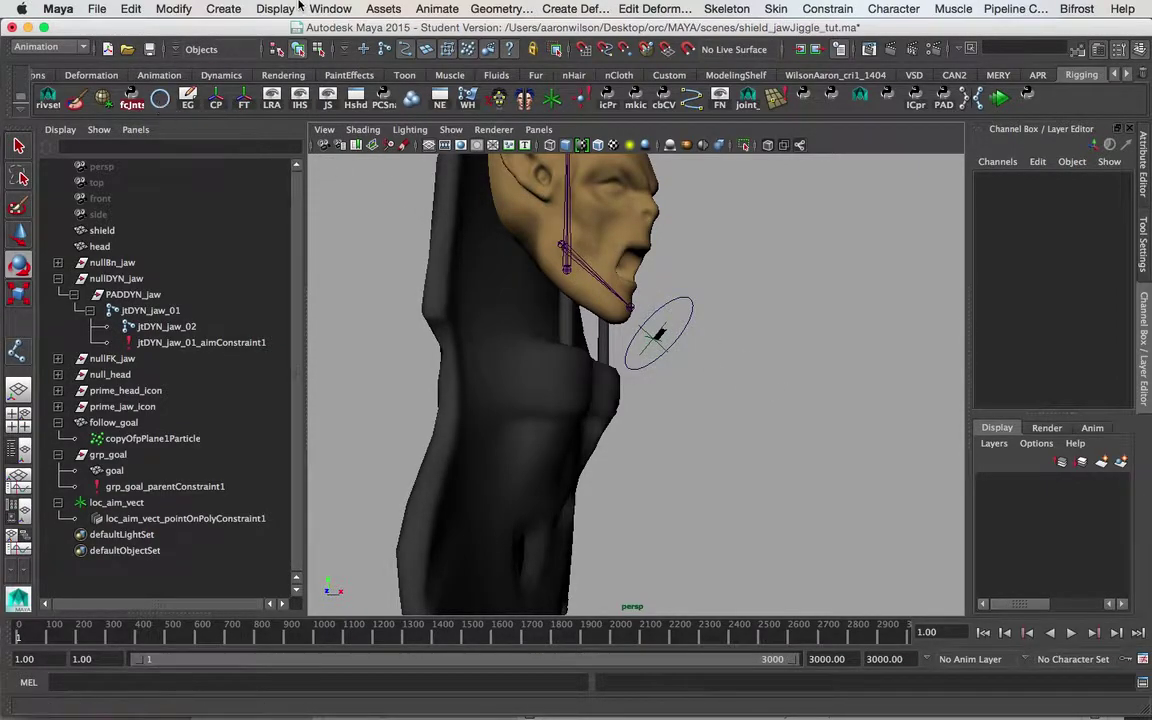
- Create a NURBS circle at the origin
left_click(238, 8)
mouse_move(300, 36)
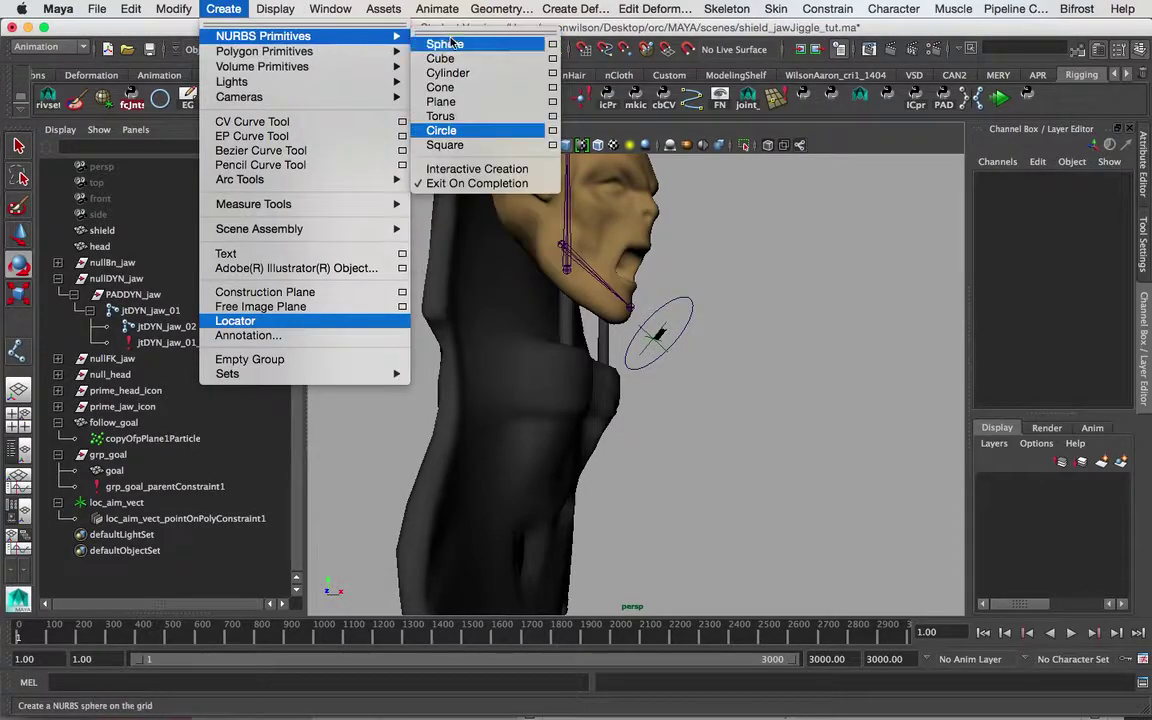
left_click(453, 135)
middle_click_drag(789, 355, 795, 291, "alt")
right_click_drag(795, 291, 571, 311, "alt")
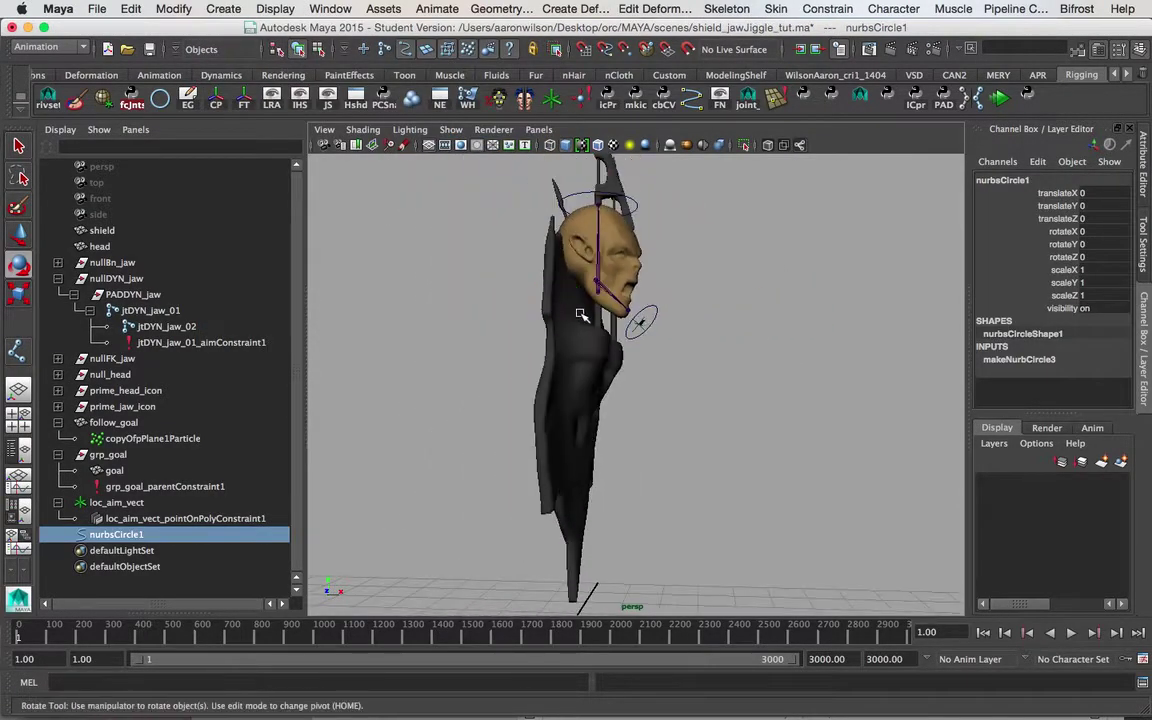
left_click(650, 310)
middle_click_drag(665, 344, 660, 290, "alt")
left_click_drag(660, 290, 636, 405, "alt")
middle_click_drag(636, 405, 664, 313, "alt")
- Set the new circle's rotate Y to 90 and freeze its transformations
left_click(522, 494)
left_click(1085, 244)
type("90")
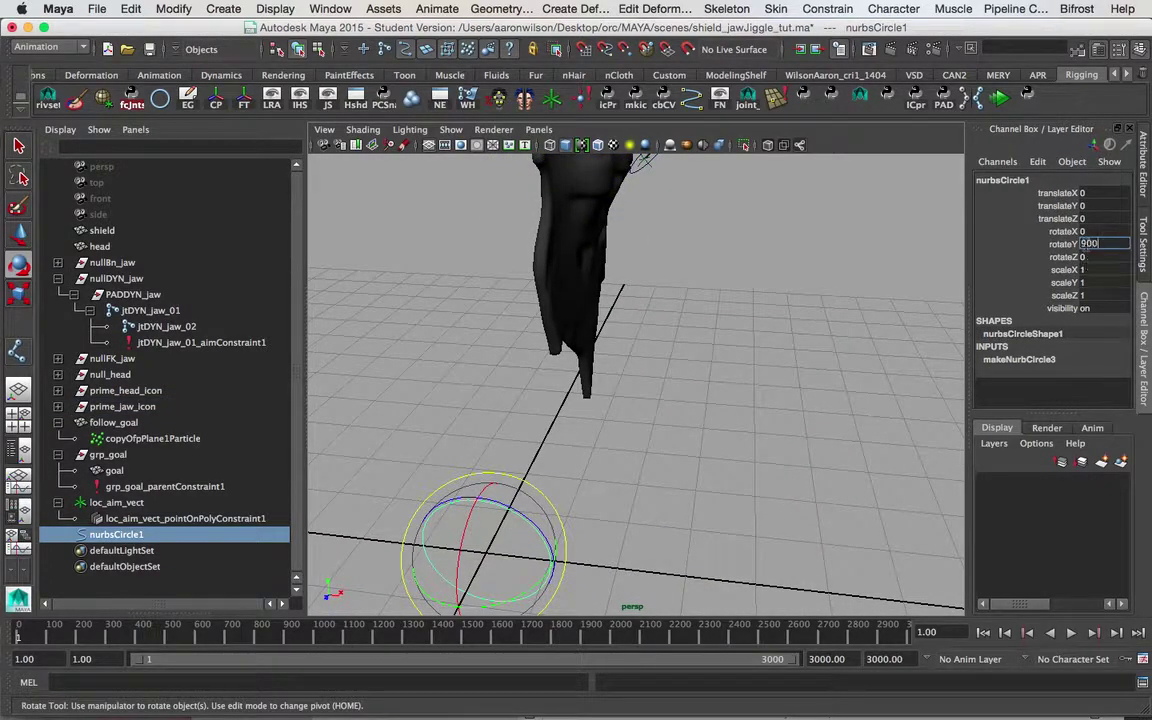
key("Return")
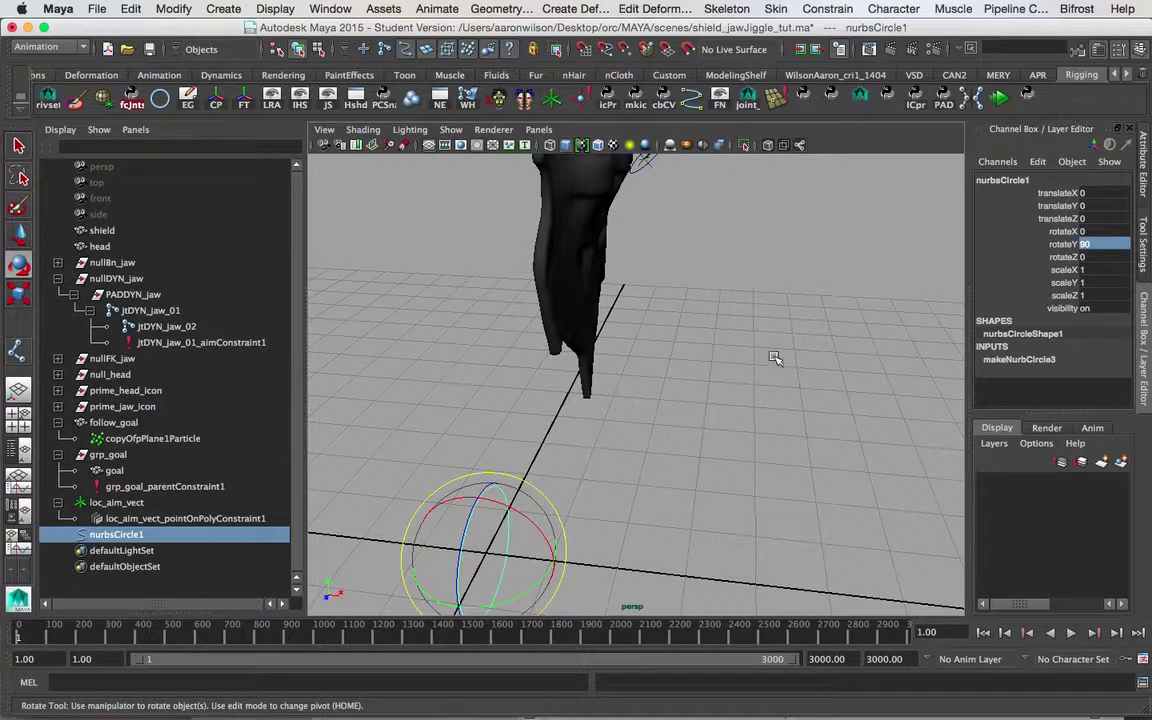
left_click(739, 415)
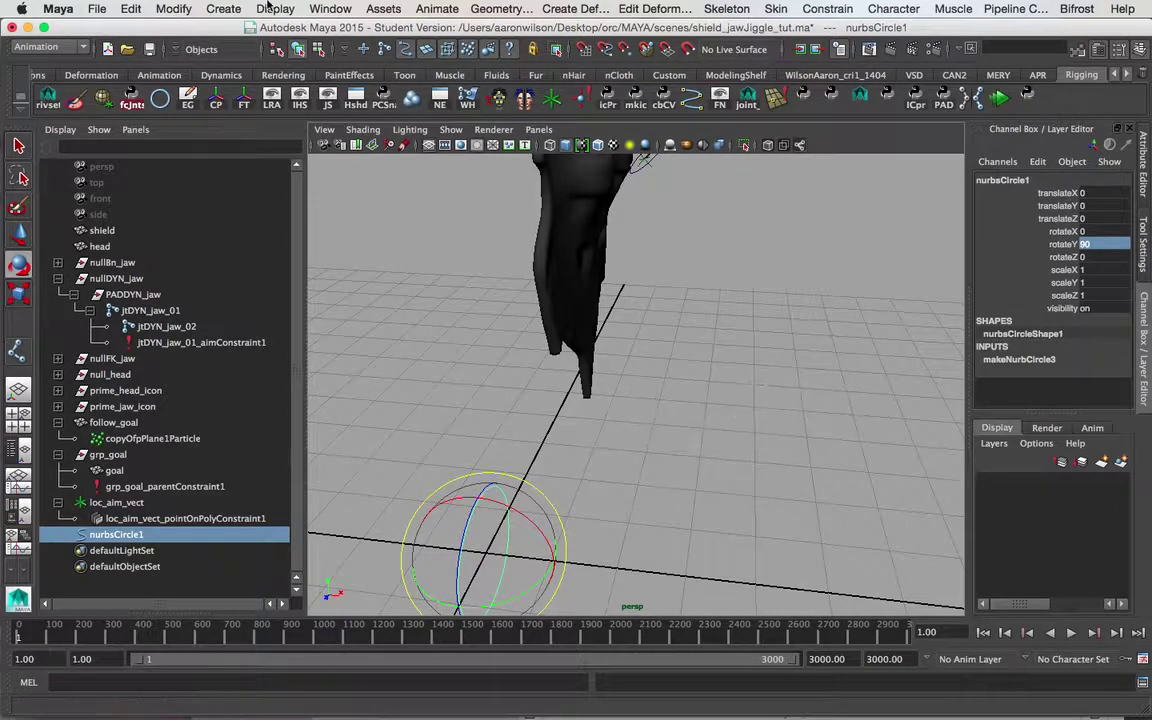
left_click(194, 8)
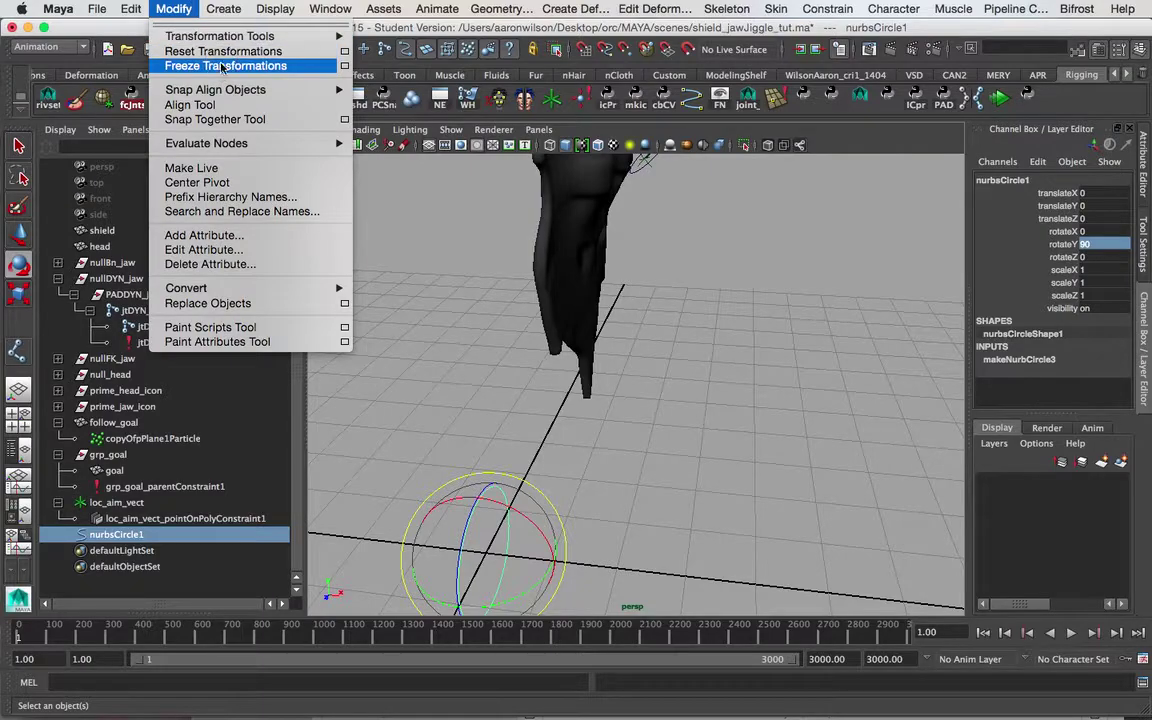
left_click(224, 68)
- Snap the circle to jaw_icon's position and orientation, with jaw_icon as the driver and the circle as the driven object
left_click_drag(470, 200, 648, 248, "alt")
left_click(637, 227)
middle_click_drag(671, 335, 699, 215, "alt")
left_click_drag(453, 522, 576, 516, "shift")
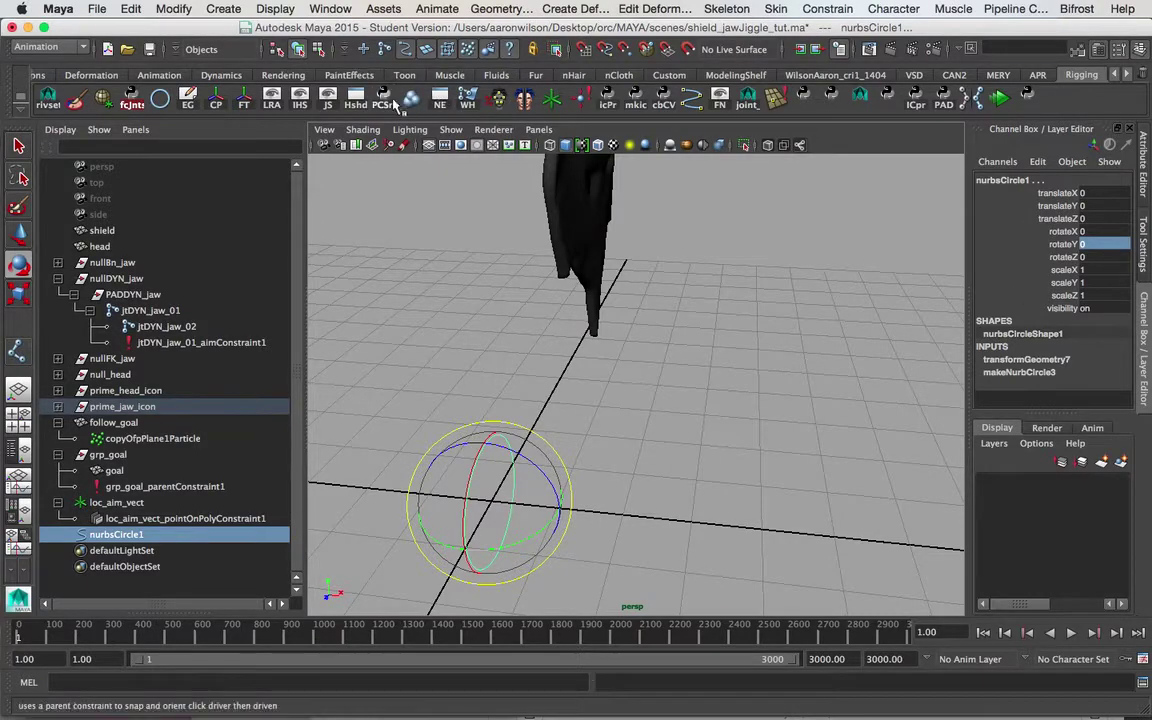
left_click(385, 106)
middle_click_drag(794, 342, 789, 573, "alt")
left_click_drag(572, 390, 588, 335, "alt")
- Move the circle along its local X axis out to the centre of jaw_icon's curve in front of the chin
key("w")
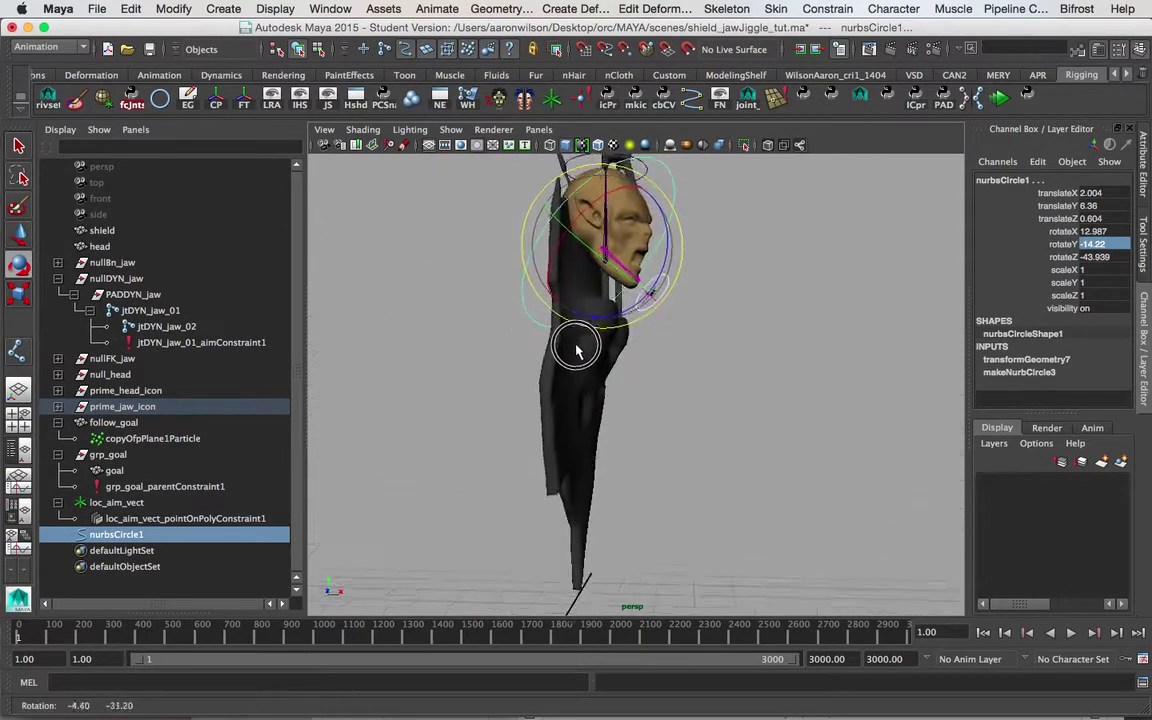
middle_click_drag(747, 292, 680, 380, "alt")
right_click_drag(680, 380, 860, 380, "alt")
left_click_drag(745, 382, 663, 348, "alt")
middle_click_drag(663, 348, 684, 364, "alt")
left_click(583, 205)
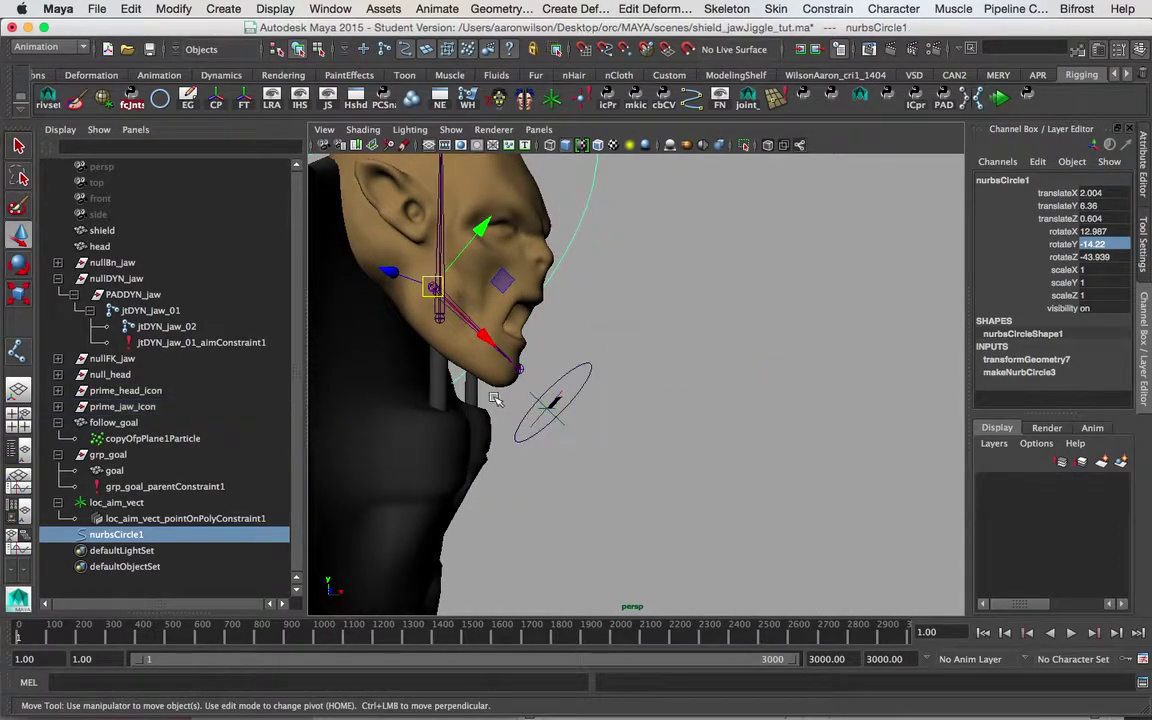
left_click_drag(483, 336, 490, 362)
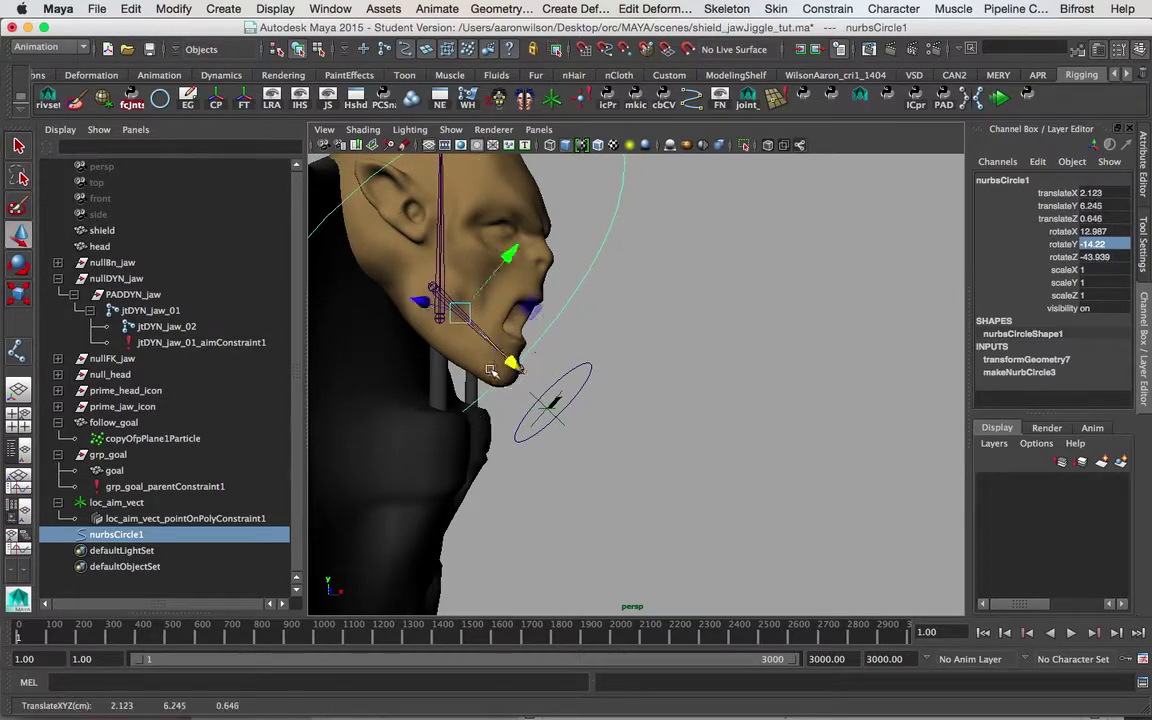
key("c")
middle_click_drag(590, 366, 605, 377)
- Scale the circle uniformly to about 0.09 so it fits inside jaw_icon's curve
key("r")
middle_click_drag(783, 408, 385, 488)
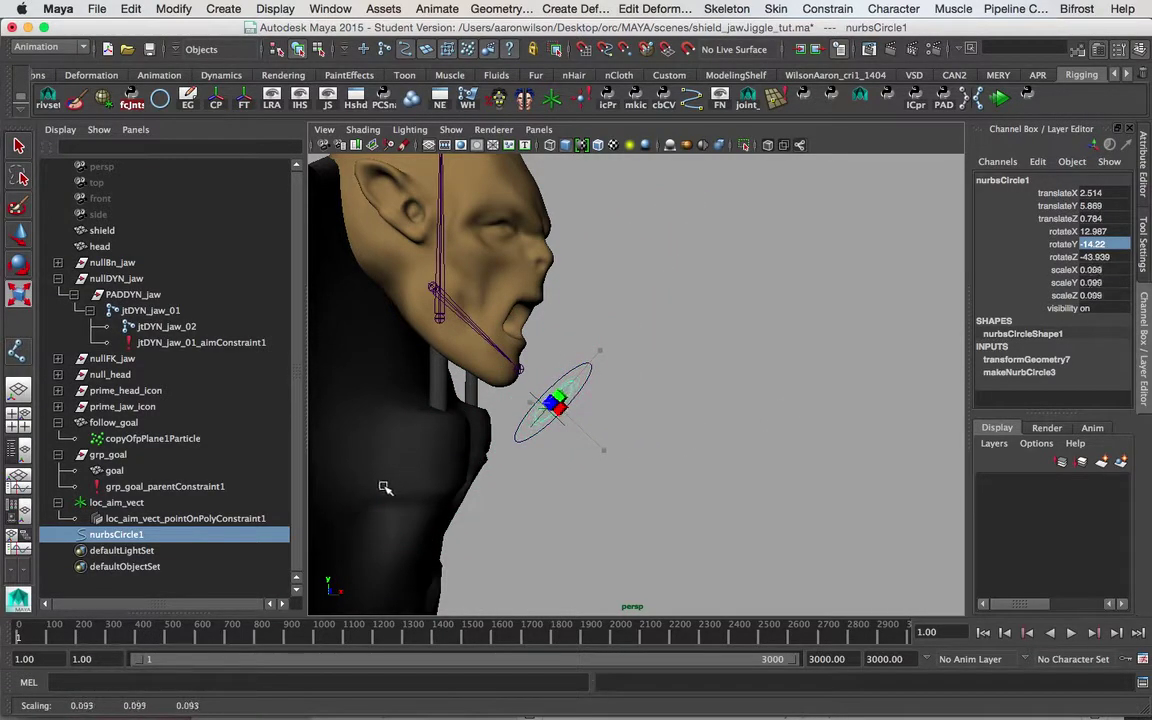
left_click_drag(694, 342, 699, 301, "alt")
middle_click_drag(699, 301, 722, 301)
left_click_drag(722, 301, 699, 409, "alt")
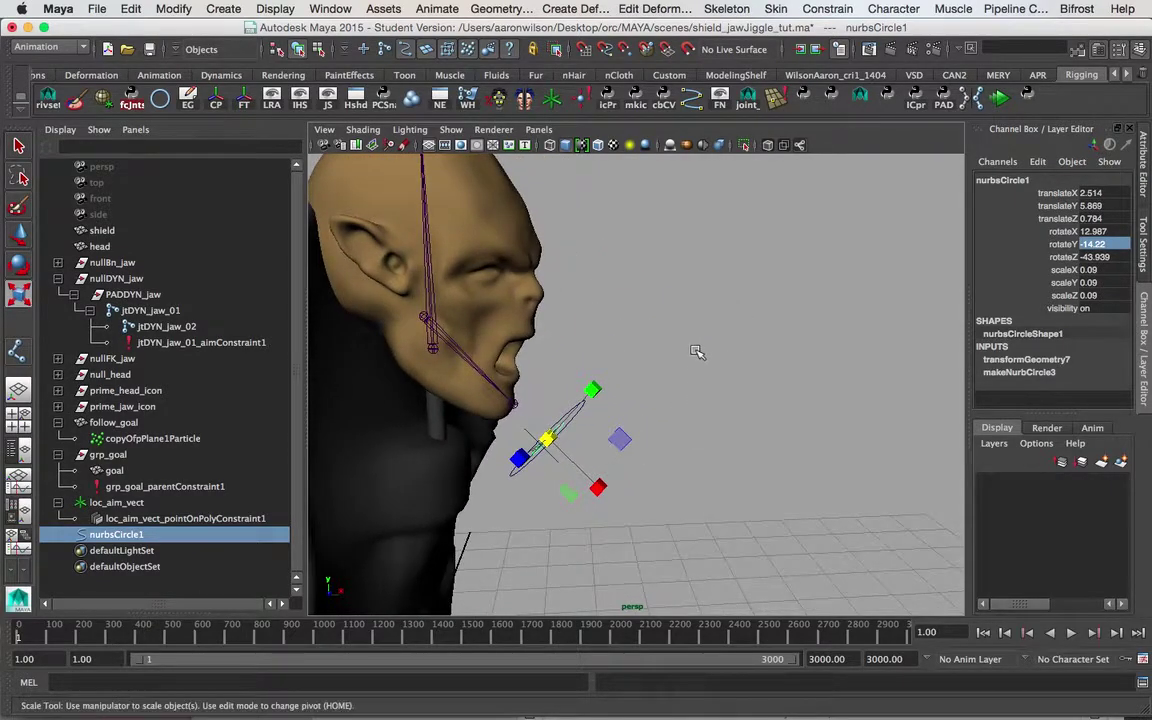
- Rename the small circle to disp_dyn_icon
double_click(116, 534)
type("disp dyn icon")
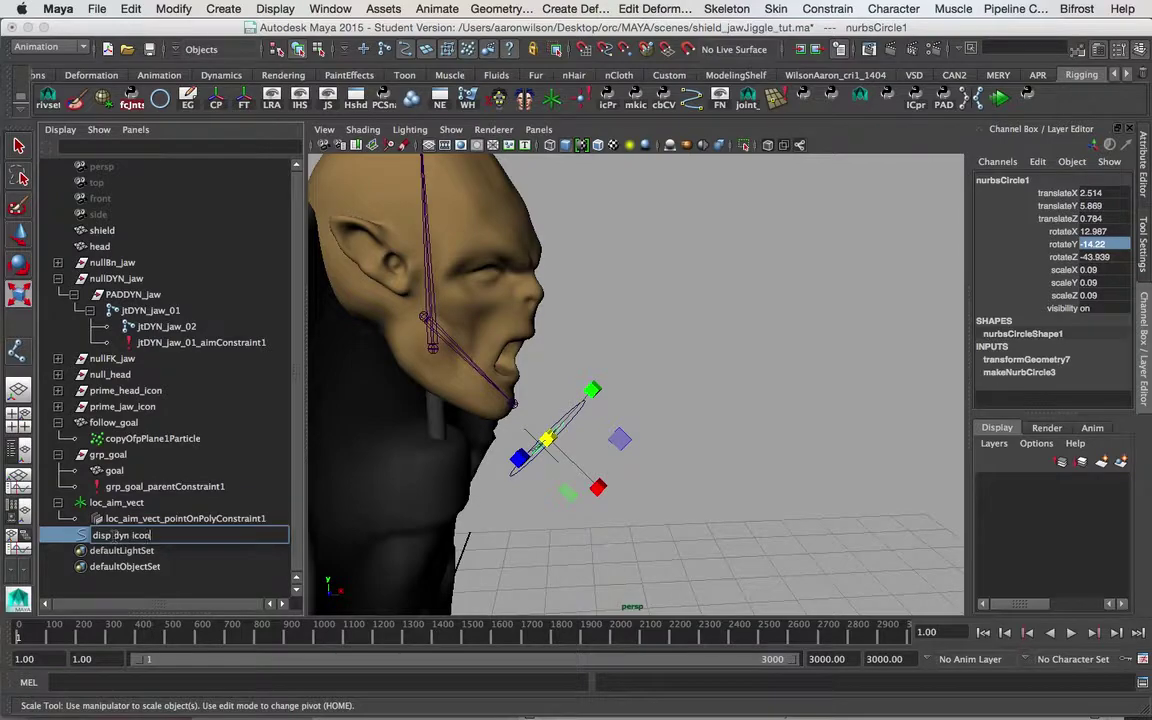
key("Return")
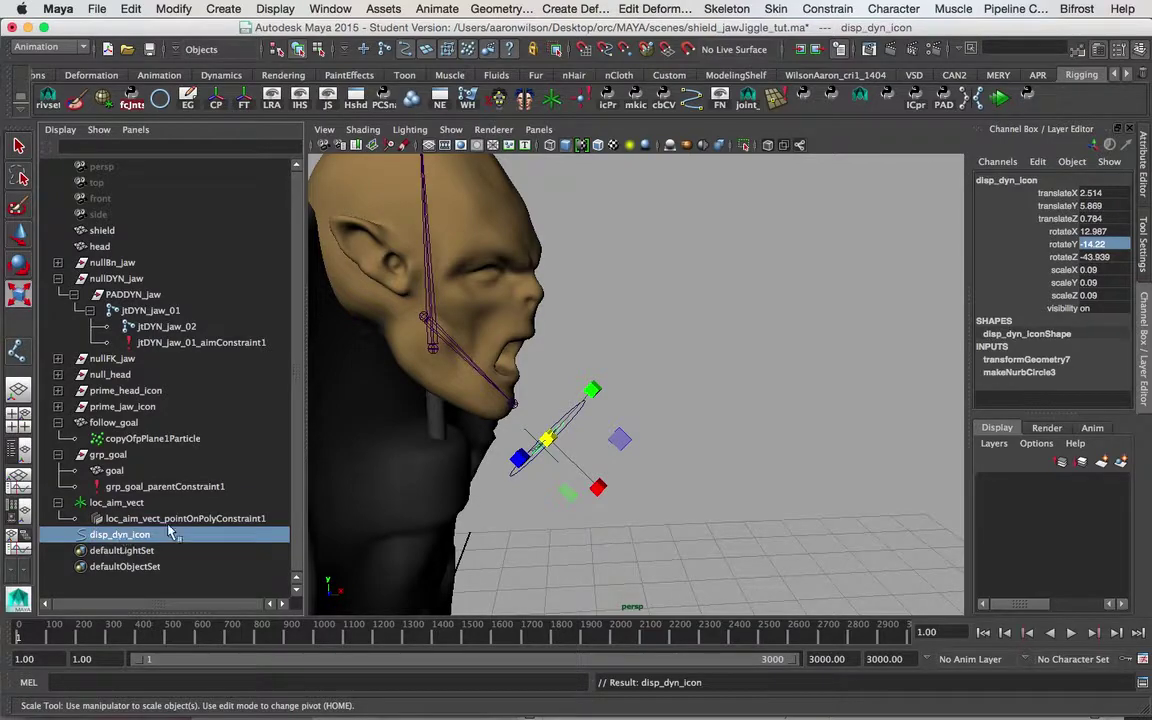
- Create an empty group and snap it to disp_dyn_icon's position and orientation
left_click_drag(754, 397, 617, 400, "alt")
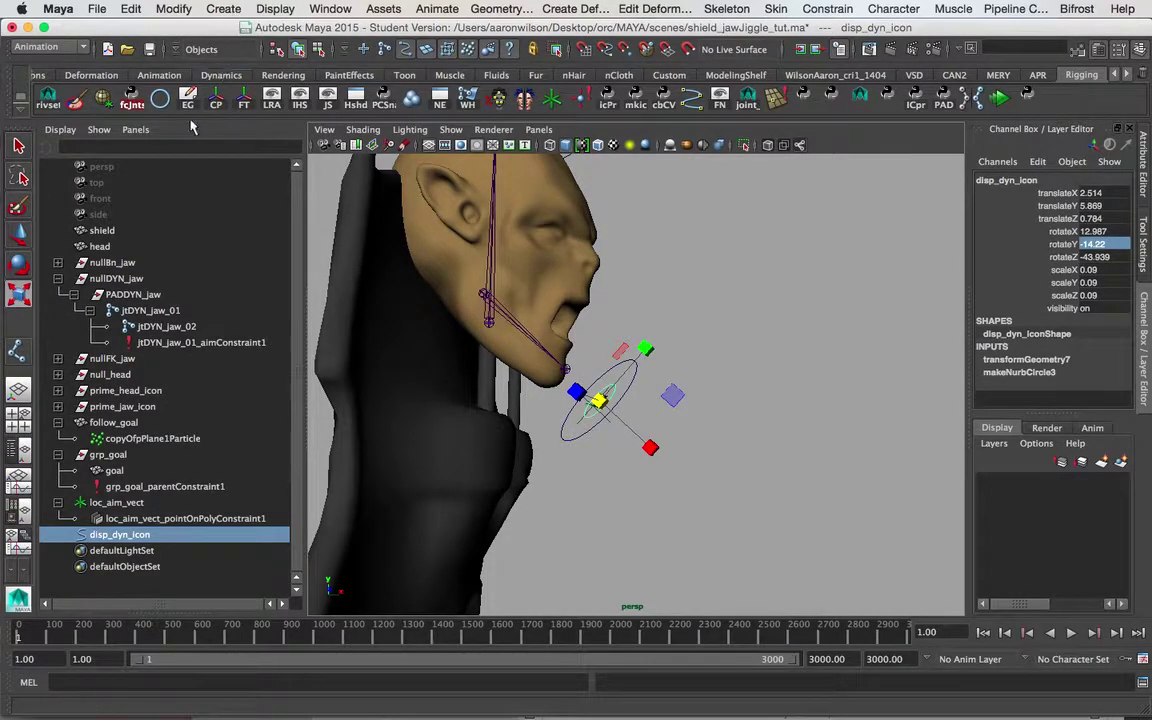
left_click(187, 97)
left_click(119, 535)
left_click(101, 550, "ctrl")
left_click(367, 106)
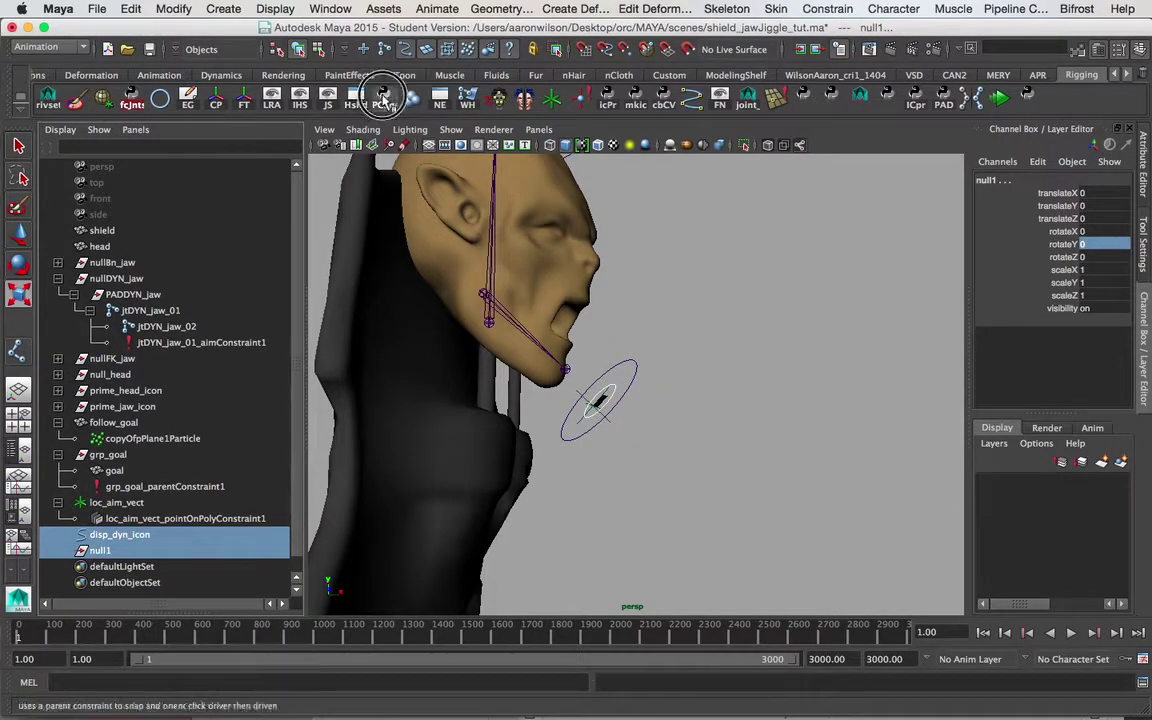
key("r")
left_click(103, 551)
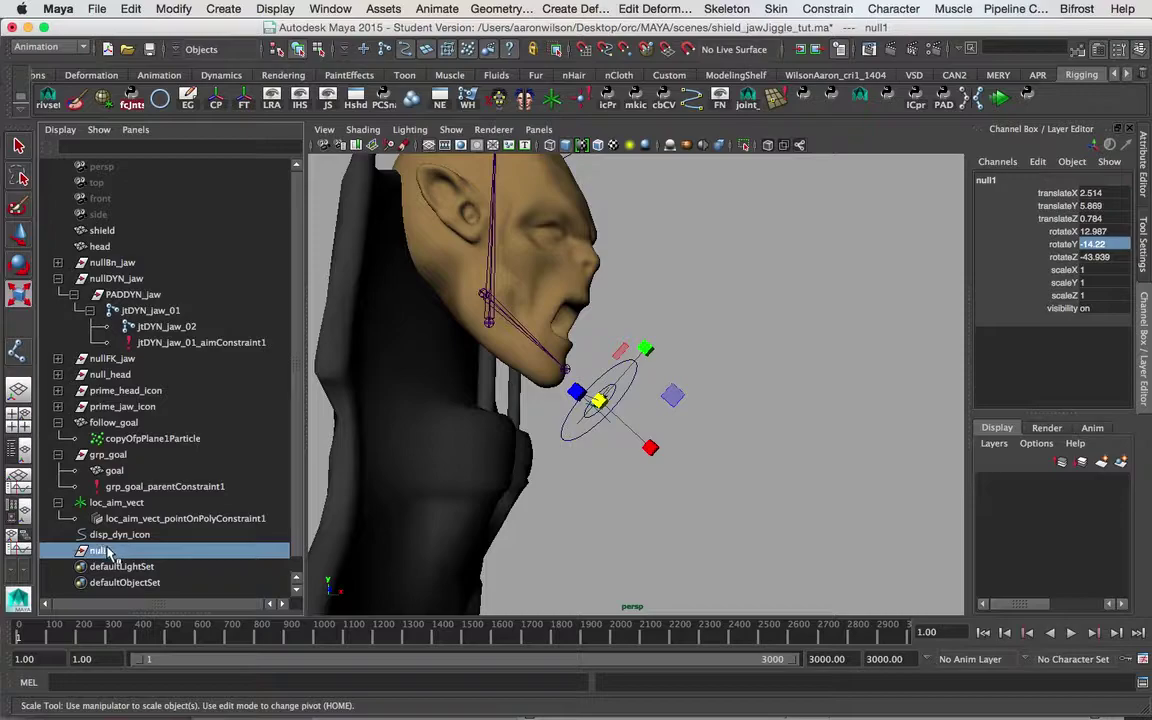
- Rename the empty group to prime_disp_icon
double_click(108, 551)
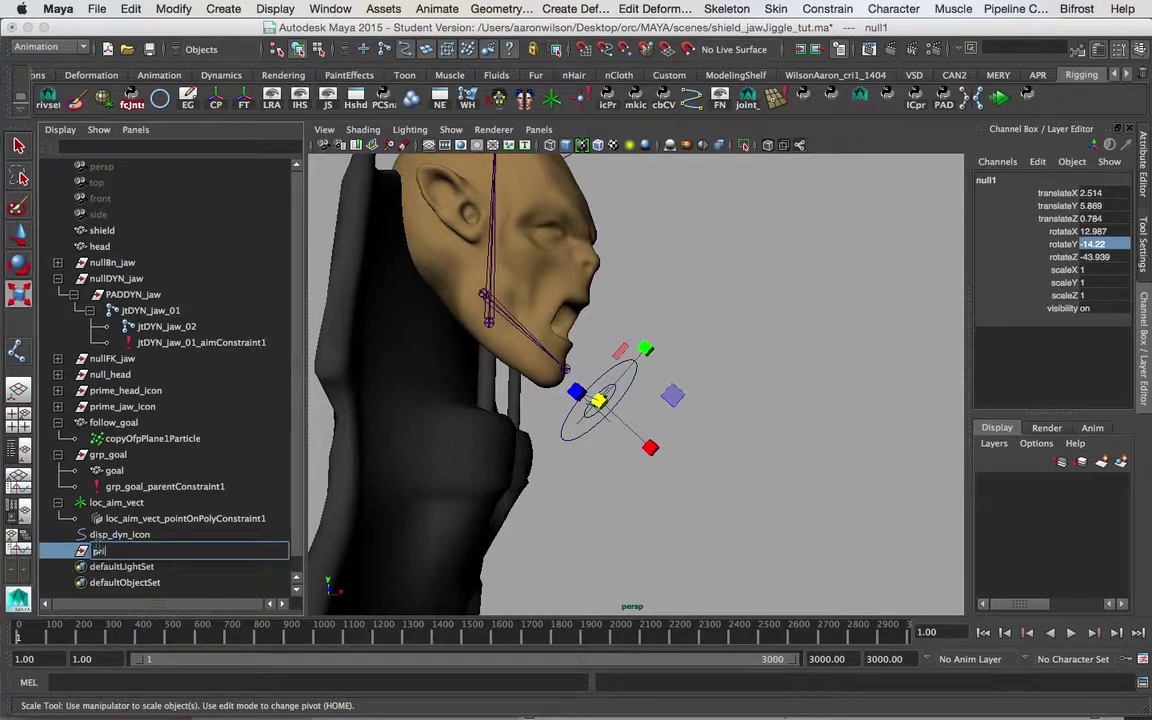
type("prime_disp_icon")
key("Return")
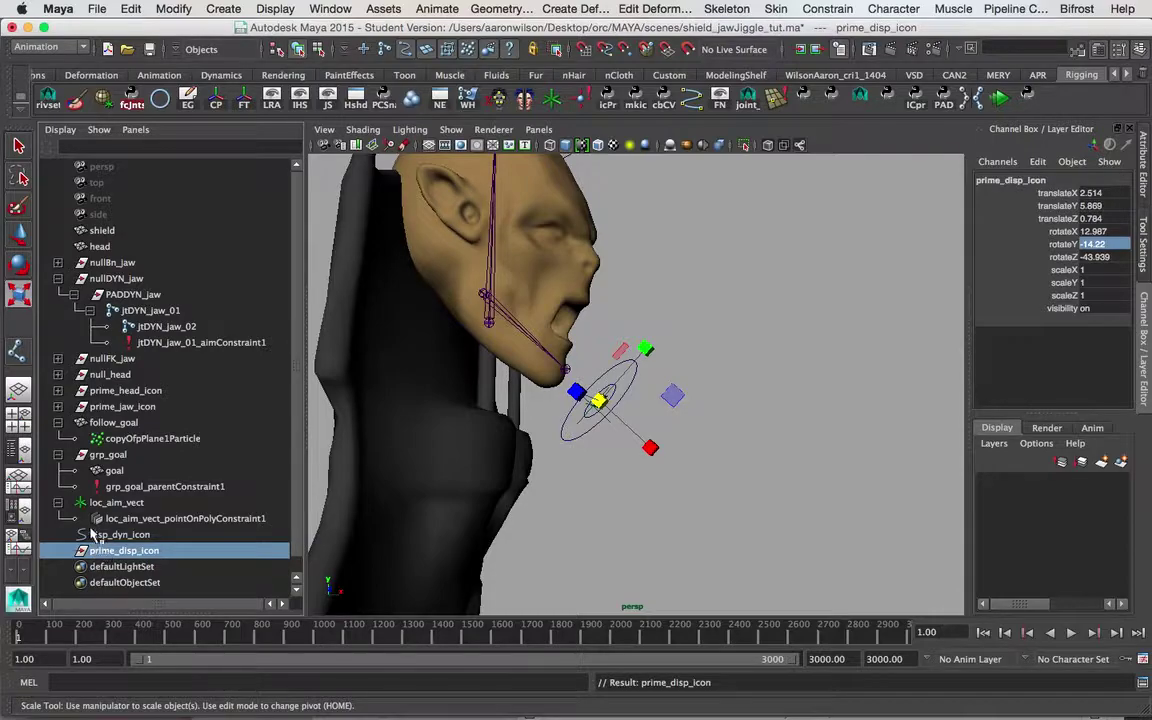
- Parent disp_dyn_icon under prime_disp_icon and expand the group in the hierarchy
left_click(100, 535)
left_click(100, 552, "ctrl")
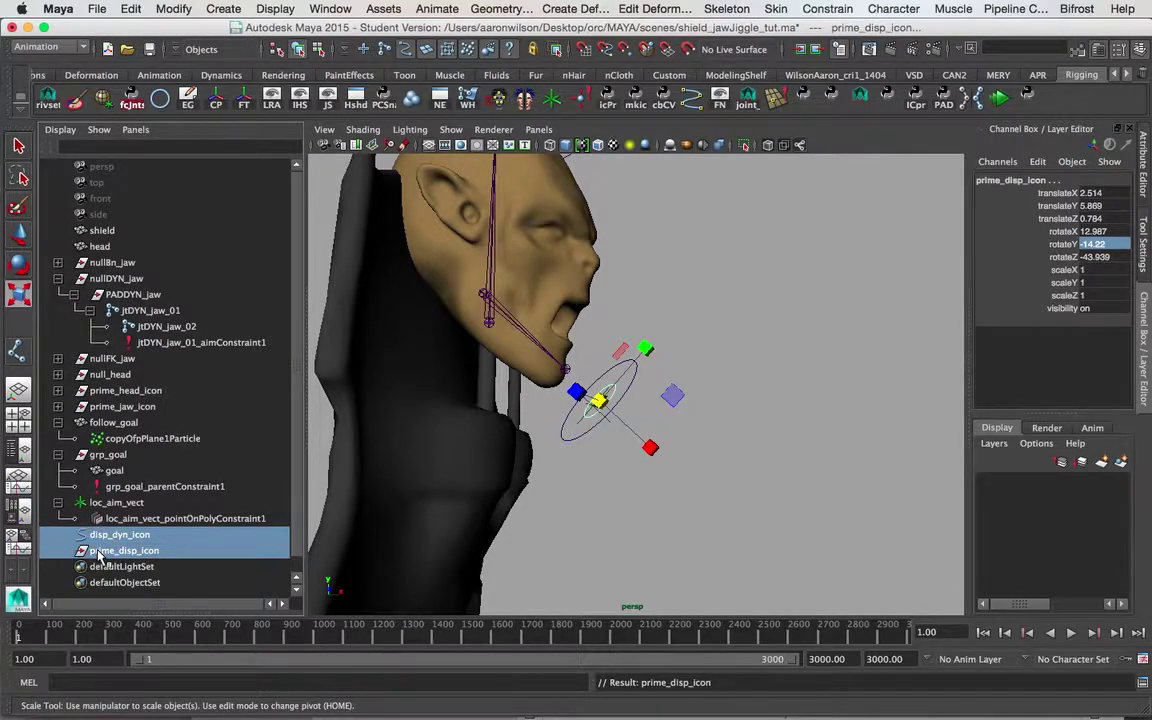
key("p")
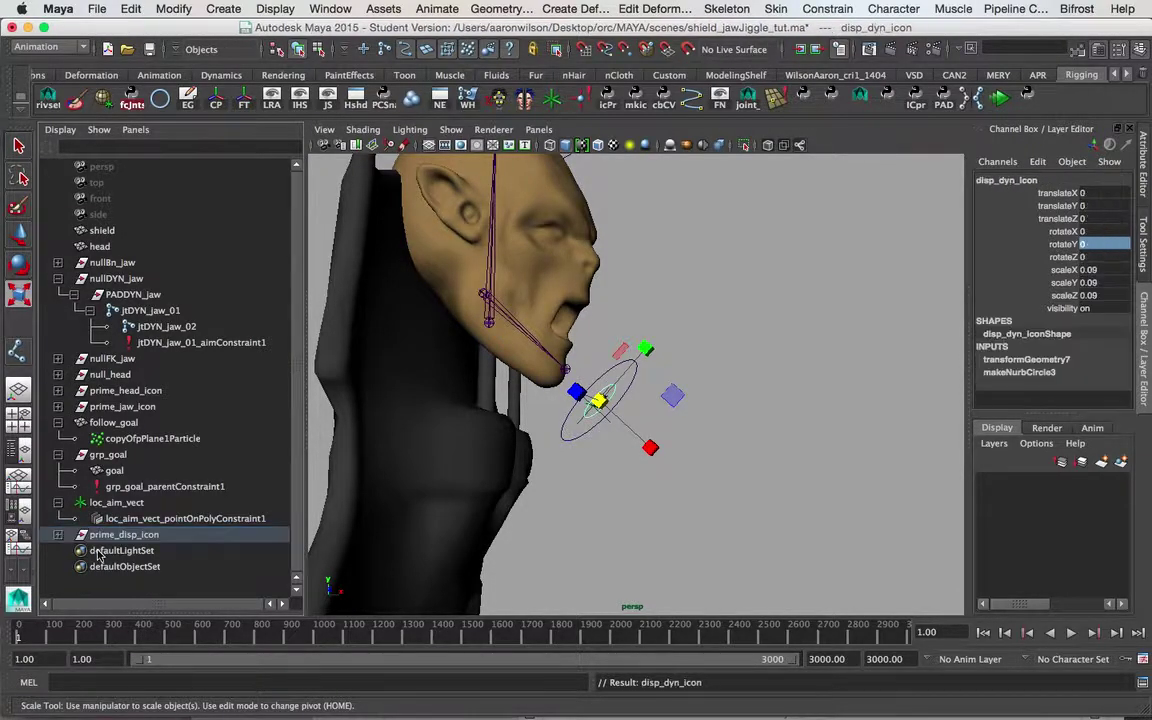
left_click(58, 536)
middle_click_drag(533, 431, 517, 382, "alt")
left_click_drag(678, 418, 625, 418, "alt")
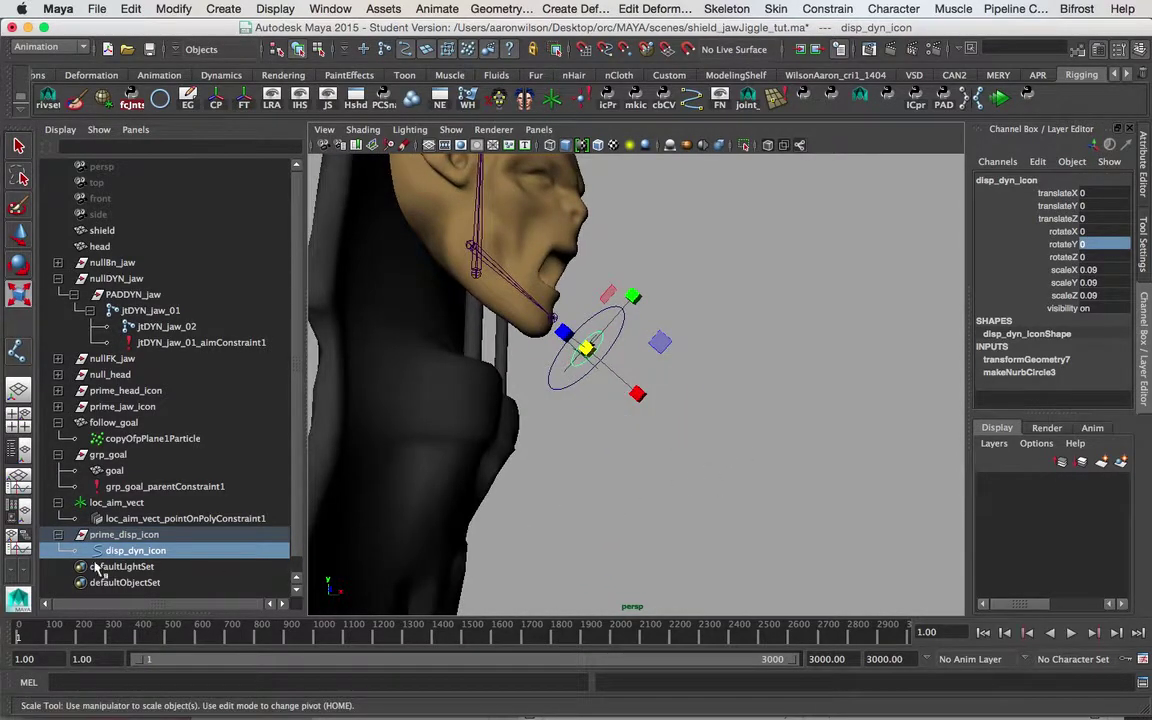
- Freeze the transformations of disp_dyn_icon
left_click_drag(737, 453, 901, 455)
right_click_drag(903, 455, 897, 452)
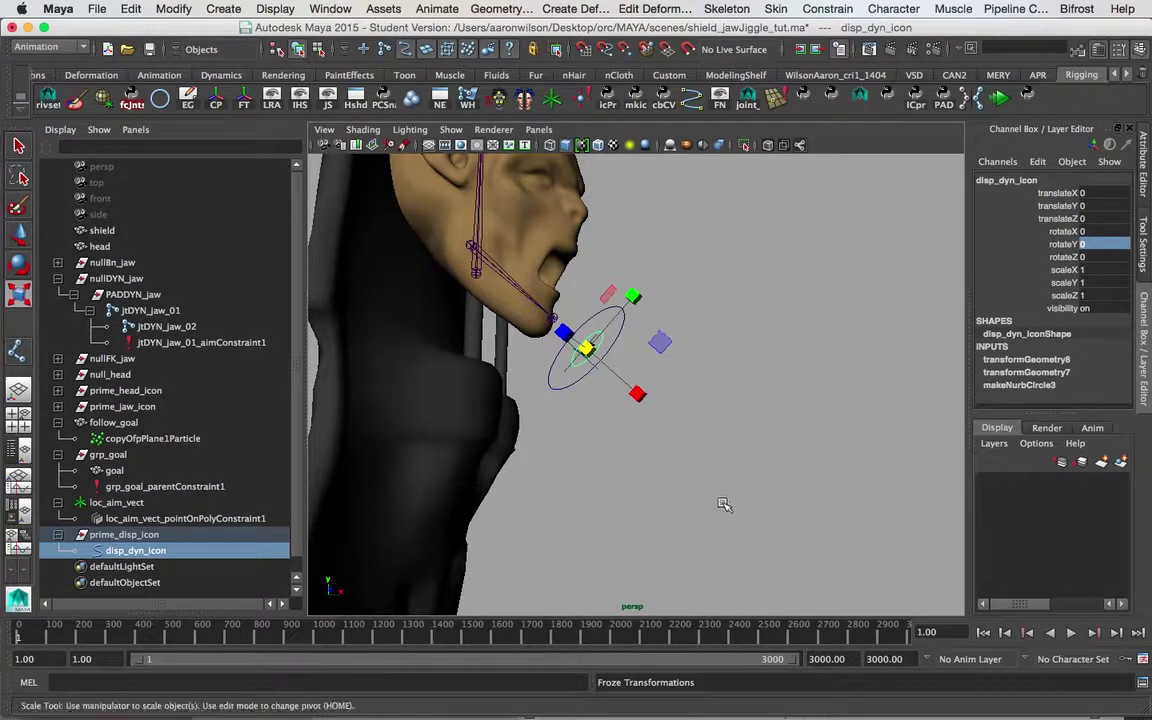
right_click_drag(694, 488, 910, 496)
left_click_drag(723, 386, 676, 393, "alt")
left_click(173, 8)
left_click(181, 6)
middle_click_drag(715, 383, 758, 306, "alt")
left_click_drag(748, 350, 765, 427, "alt")
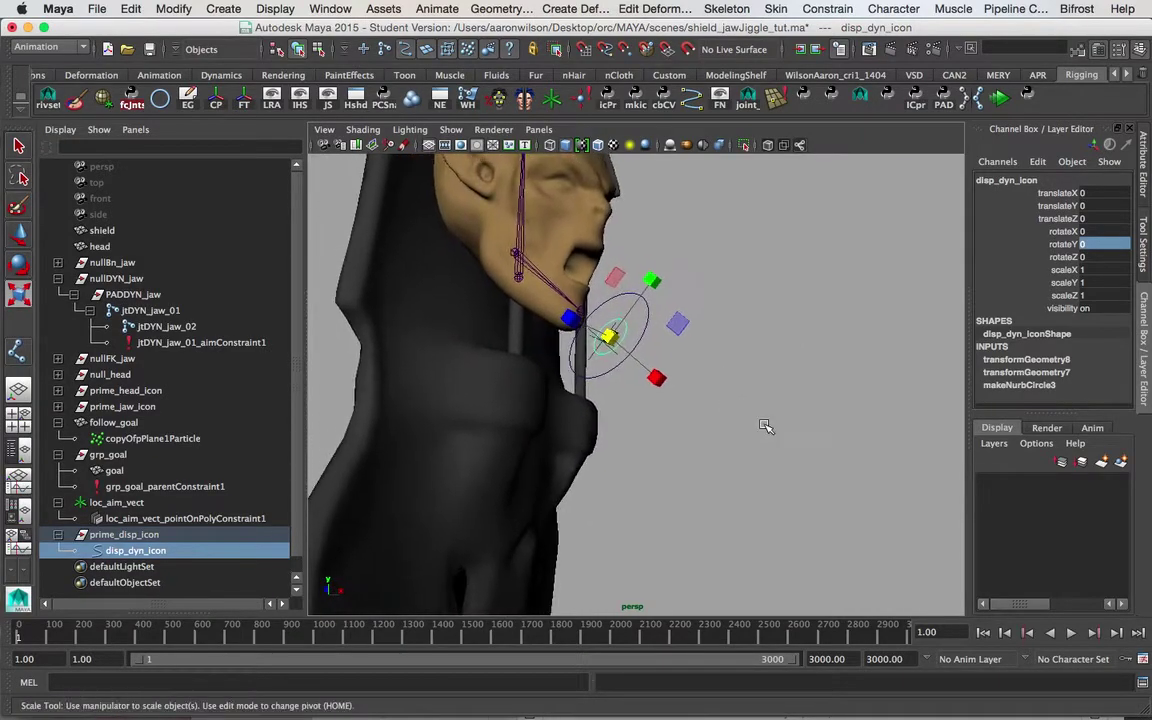
- Enable drawing overrides on the disp_dyn_icon shape node
left_click(704, 324)
mouse_move(622, 321)
left_mouse_down()
mouse_move(633, 357)
mouse_move(622, 338)
left_mouse_up()
left_click(678, 340)
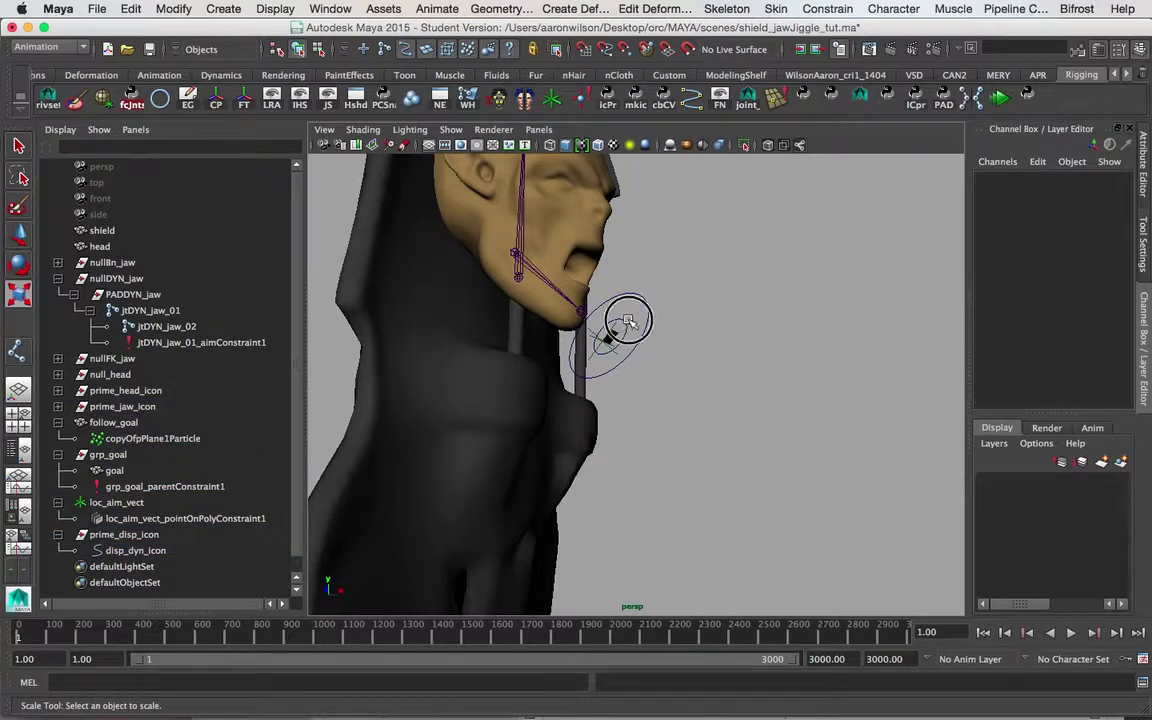
left_click_drag(650, 388, 700, 322, "alt")
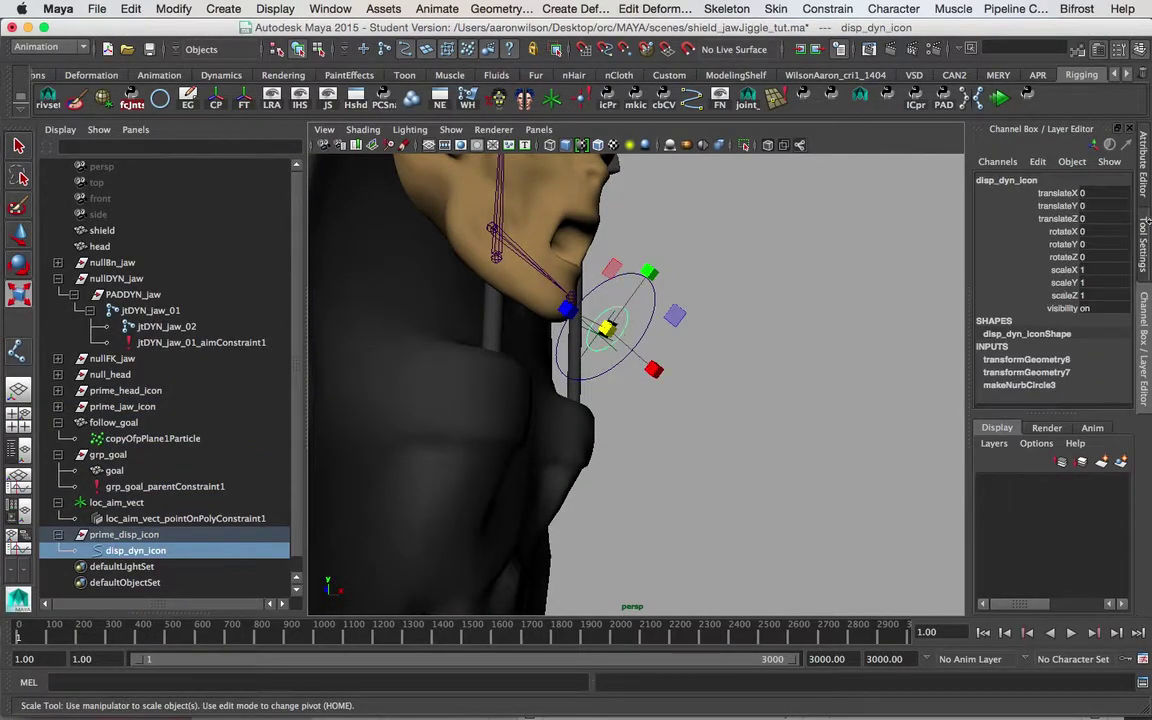
left_click(1144, 168)
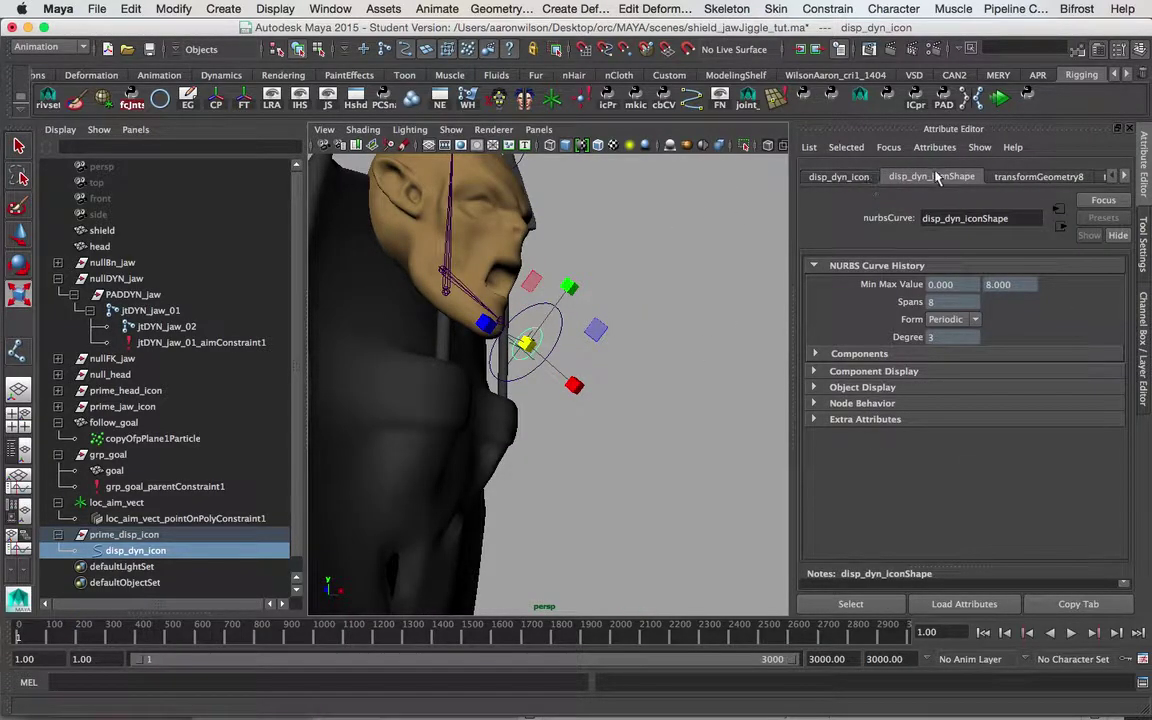
left_click(839, 176)
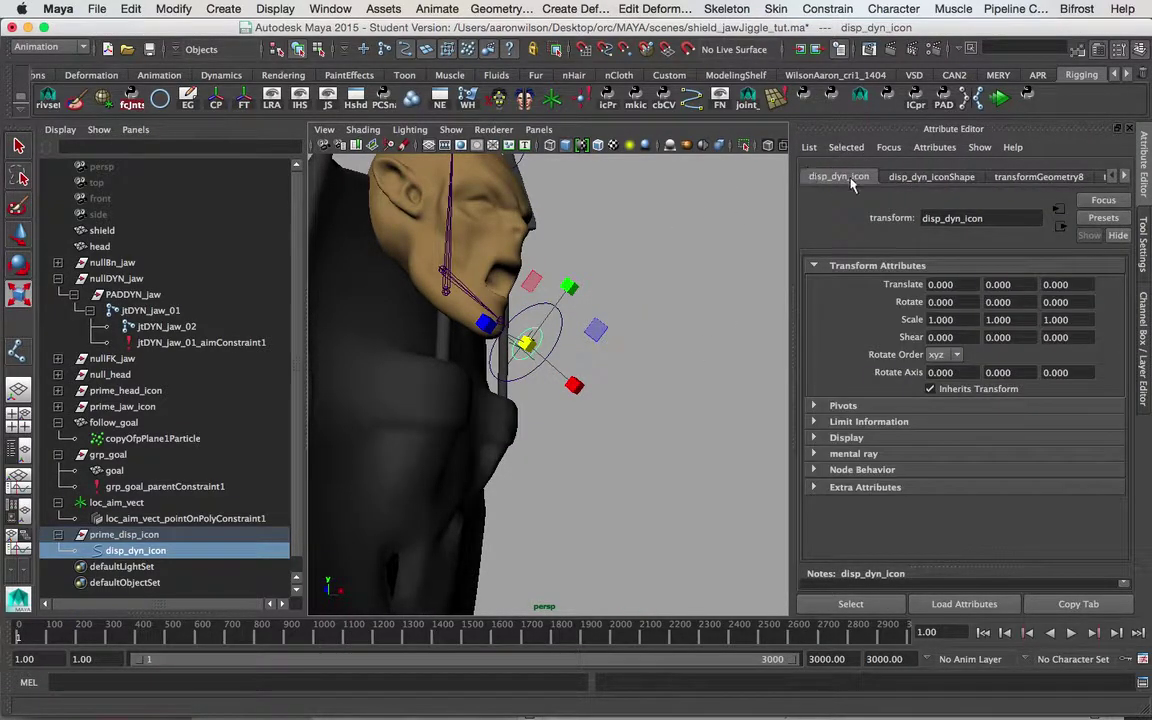
left_click(925, 176)
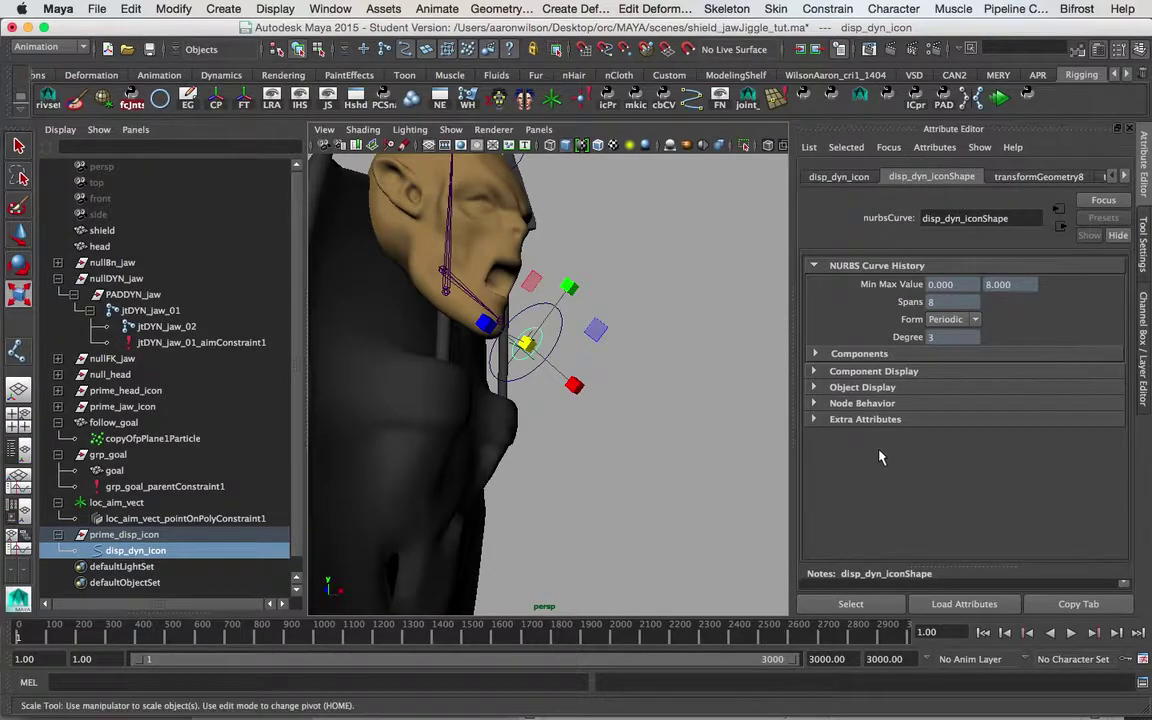
left_click(837, 388)
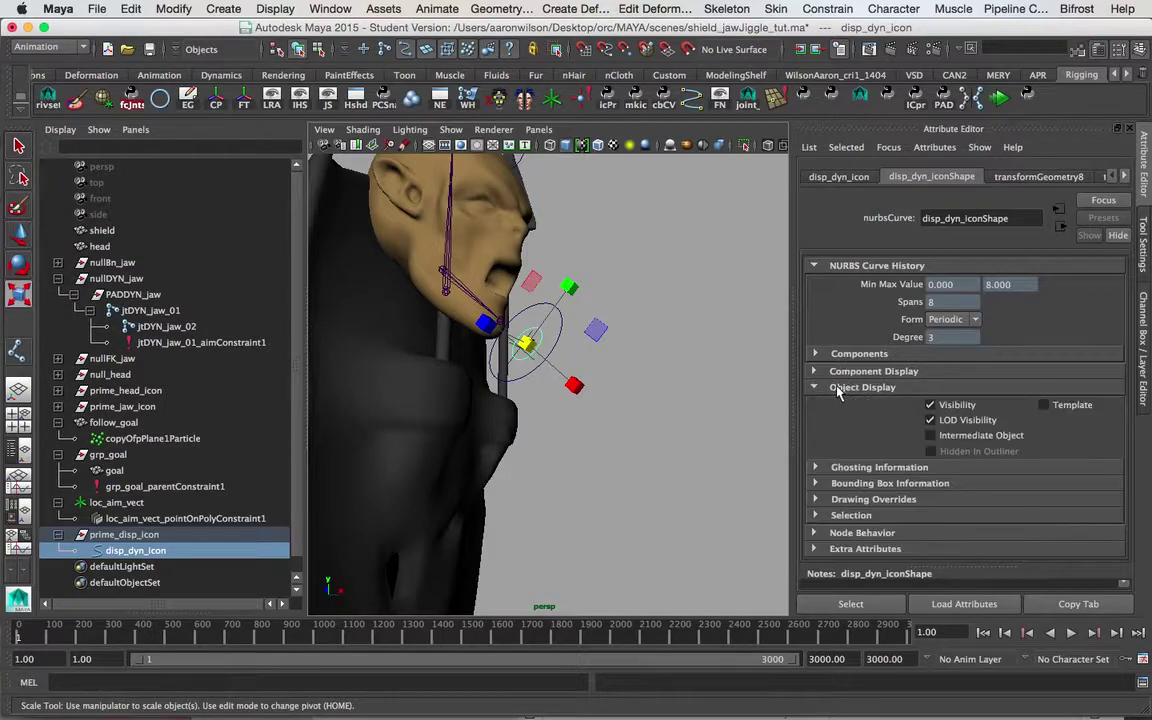
left_click(858, 499)
scroll(858, 490, "down", 4)
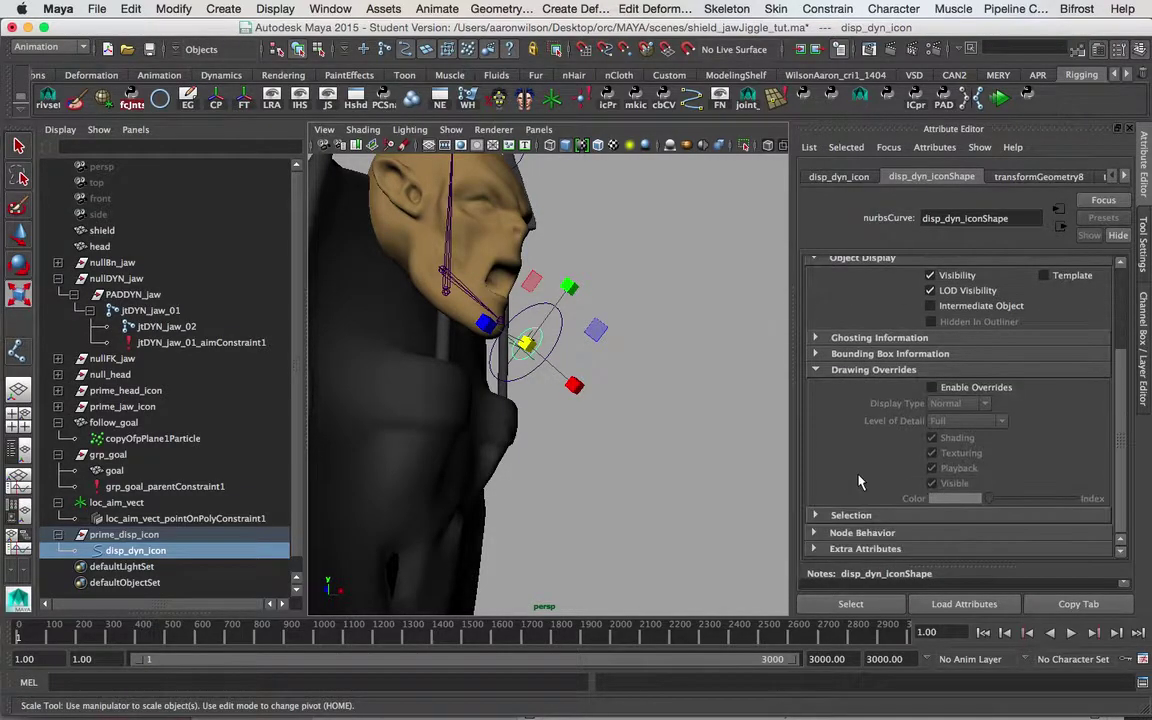
left_click(932, 388)
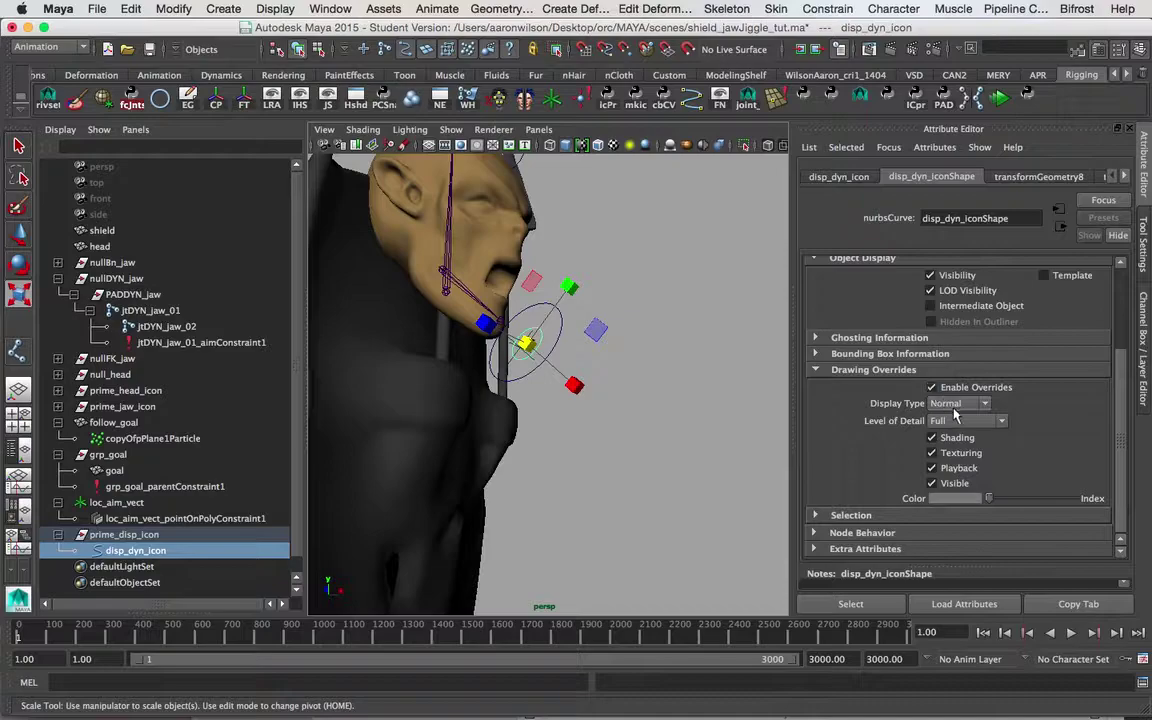
- Set the override display type of the disp_dyn_icon shape to Reference
left_click(955, 405)
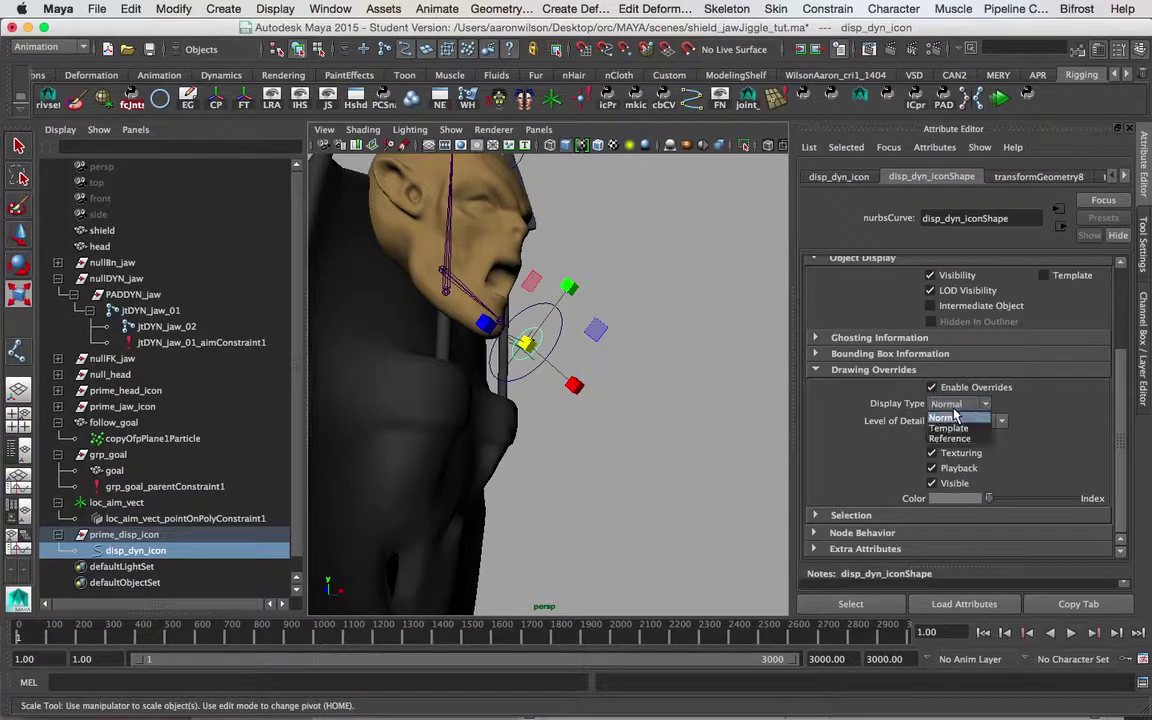
left_click(948, 428)
left_click(952, 403)
left_click(928, 437)
left_click(670, 363)
- Test whether disp_dyn_icon can still be selected in the viewport and inspect it near the chin
left_click_drag(615, 391, 643, 391, "alt")
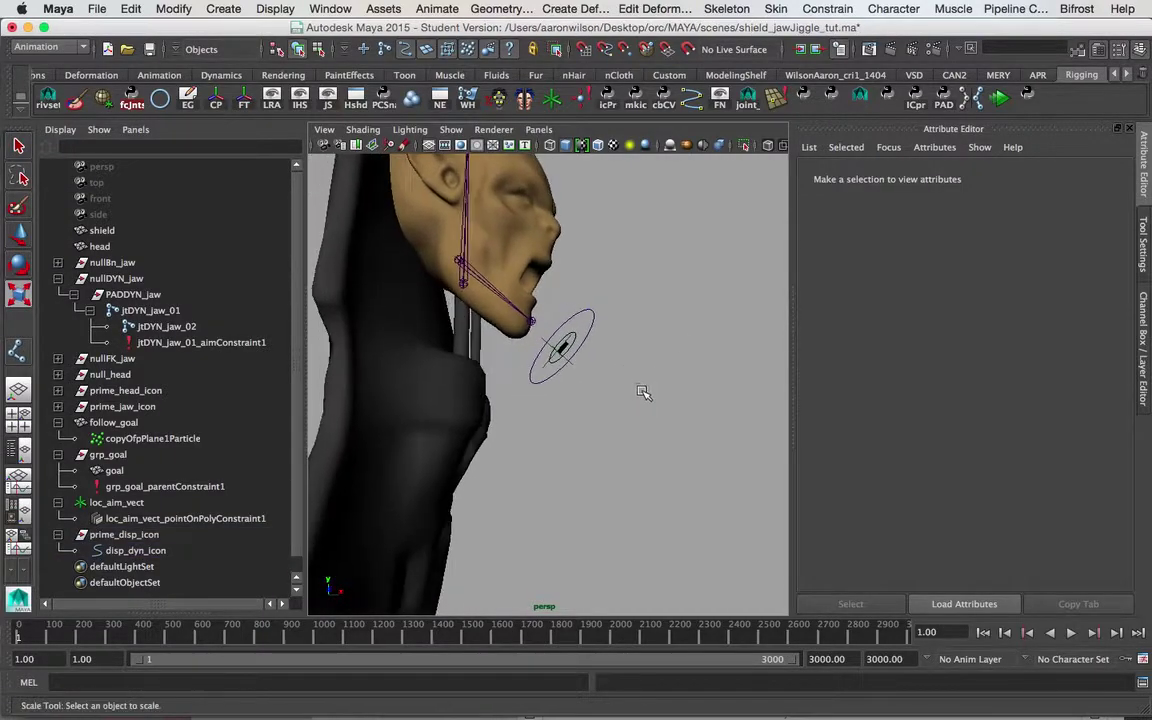
left_click_drag(607, 352, 568, 332, "alt")
left_click(564, 333)
left_click(567, 328)
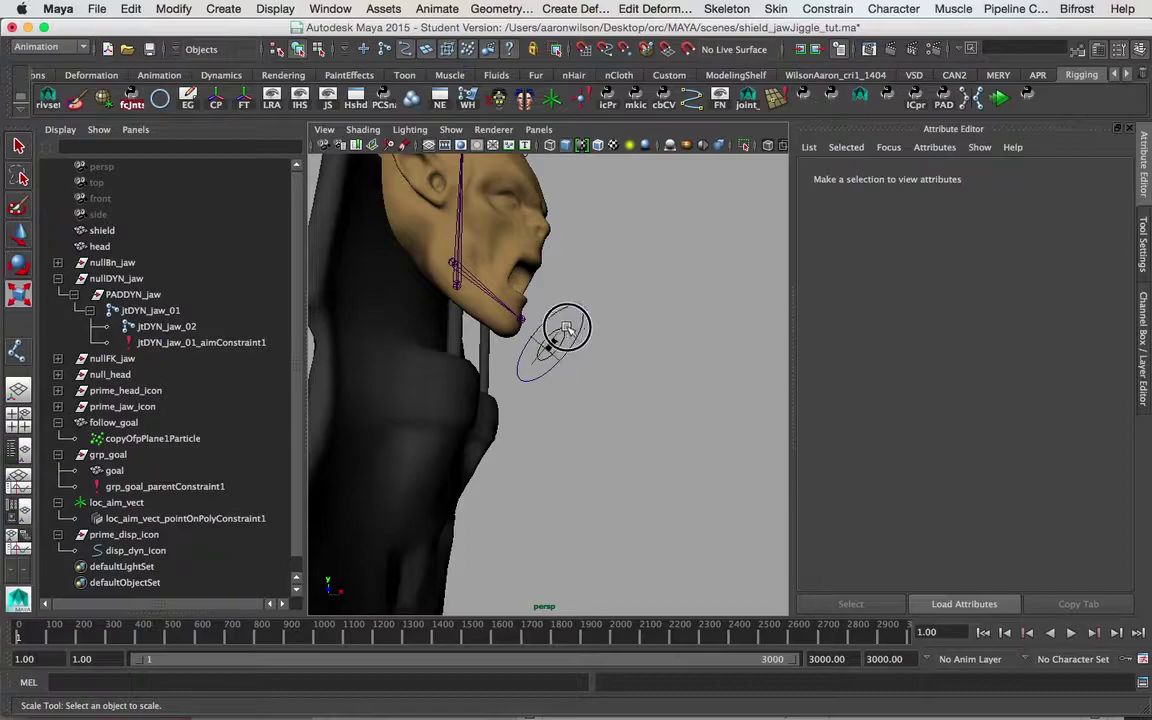
left_click(563, 333)
mouse_move(620, 417)
left_mouse_down("alt")
mouse_move(616, 406)
mouse_move(621, 421)
left_mouse_up("alt")
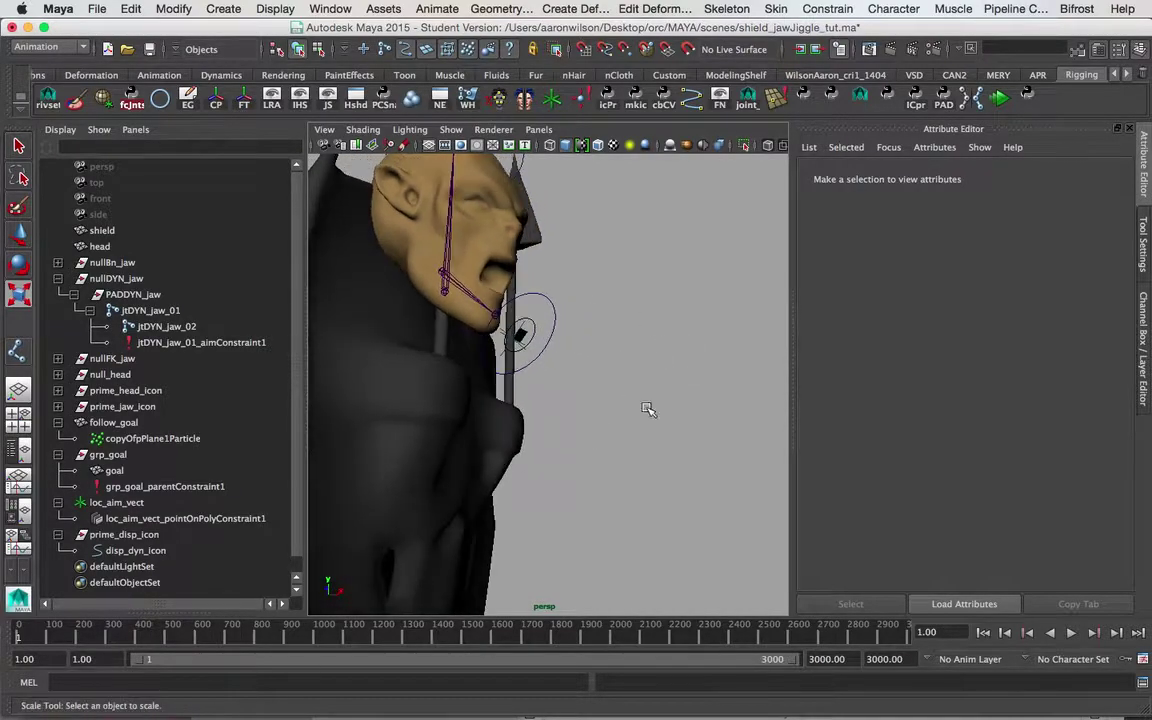
mouse_move(627, 370)
left_mouse_down("alt")
mouse_move(645, 350)
mouse_move(628, 371)
left_mouse_up("alt")
mouse_move(649, 382)
middle_mouse_down("alt")
mouse_move(652, 369)
mouse_move(668, 374)
middle_mouse_up("alt")
right_click_drag(648, 366, 700, 340, "alt")
middle_click_drag(581, 288, 560, 392, "alt")
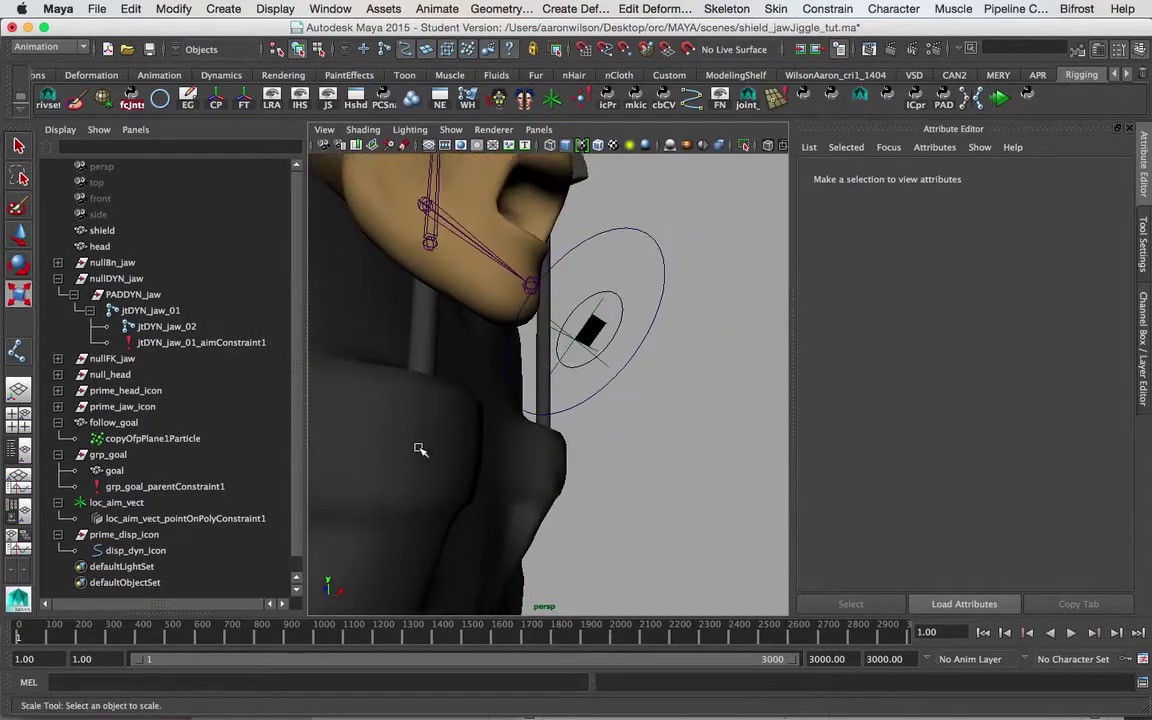
- Parent-constrain prime_disp_icon to loc_aim_vect on all translate and rotate axes with Maintain offset on
left_click(166, 534)
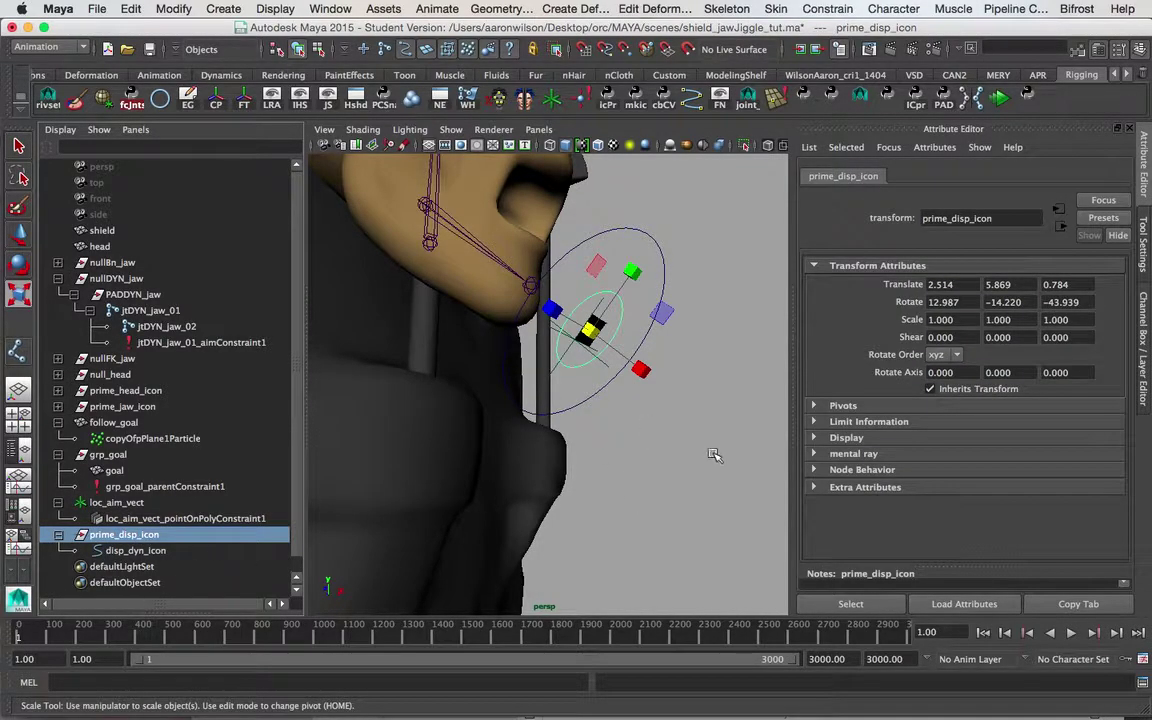
left_click(604, 432)
mouse_move(558, 386)
left_mouse_down("alt")
mouse_move(594, 393)
mouse_move(578, 381)
left_mouse_up("alt")
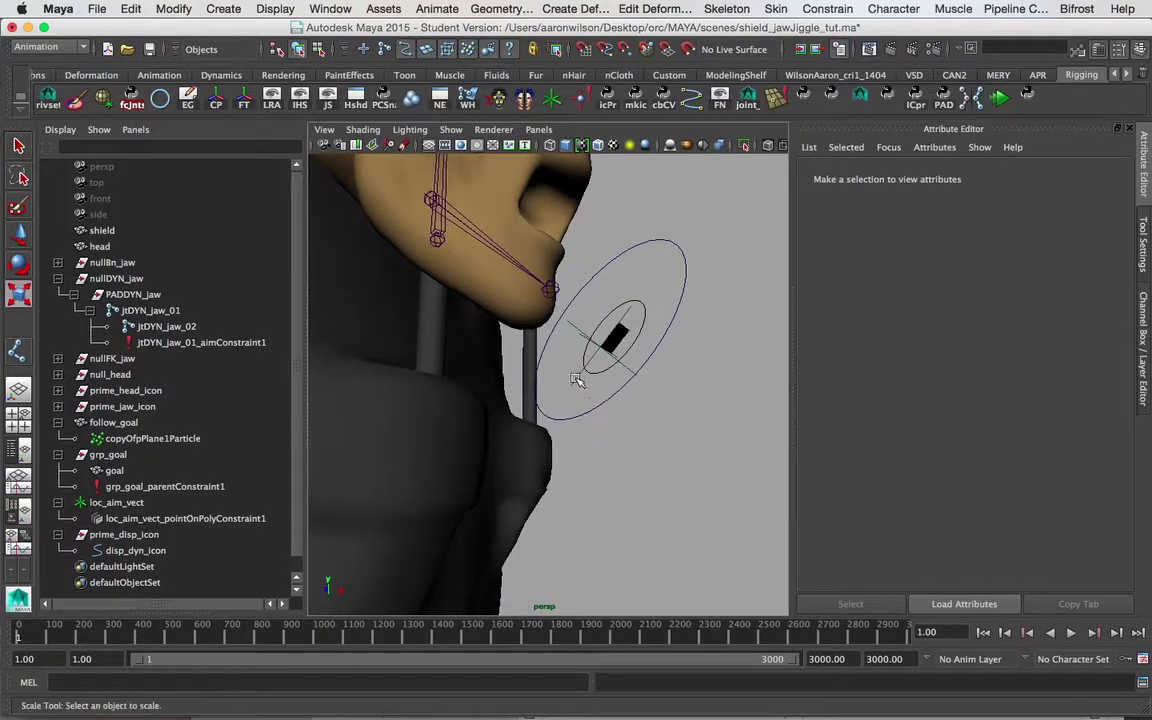
left_click(116, 502)
left_click(124, 534, "ctrl")
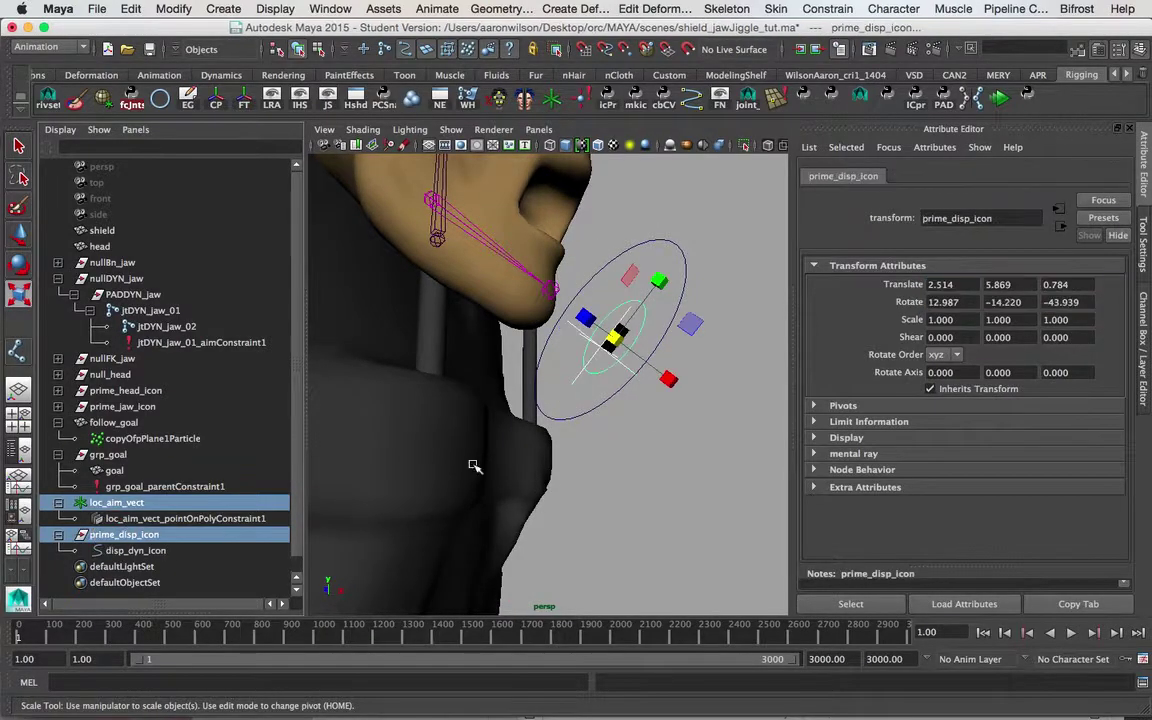
left_click(828, 9)
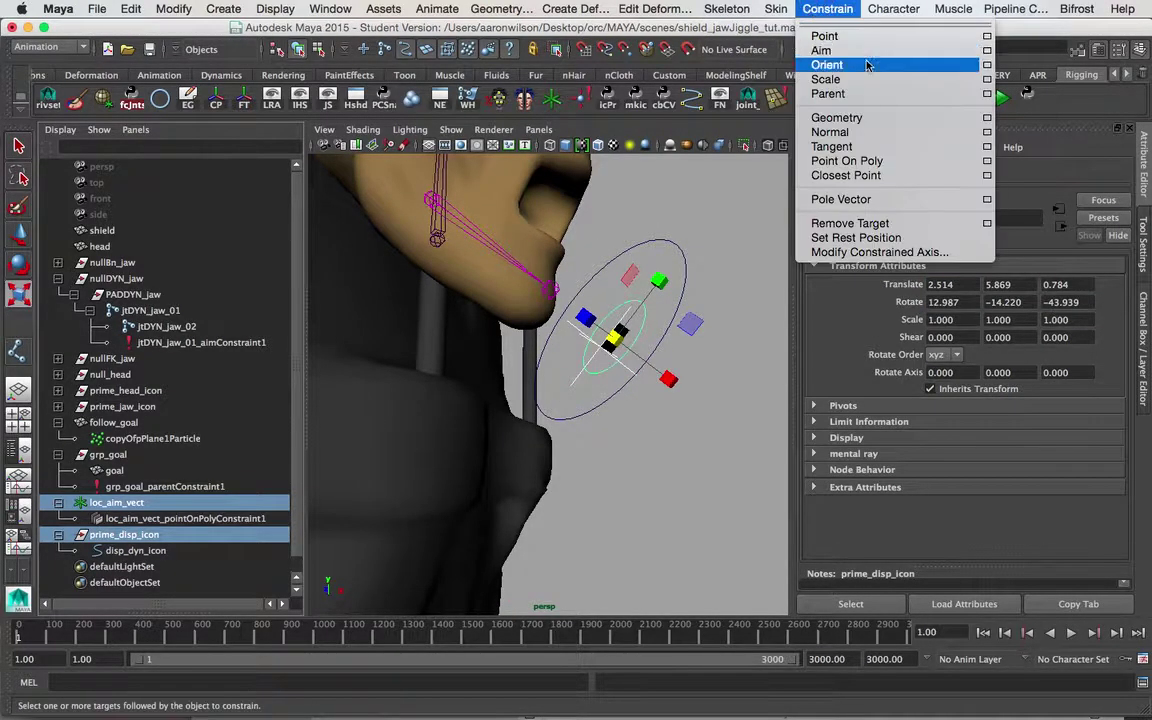
left_click(987, 93)
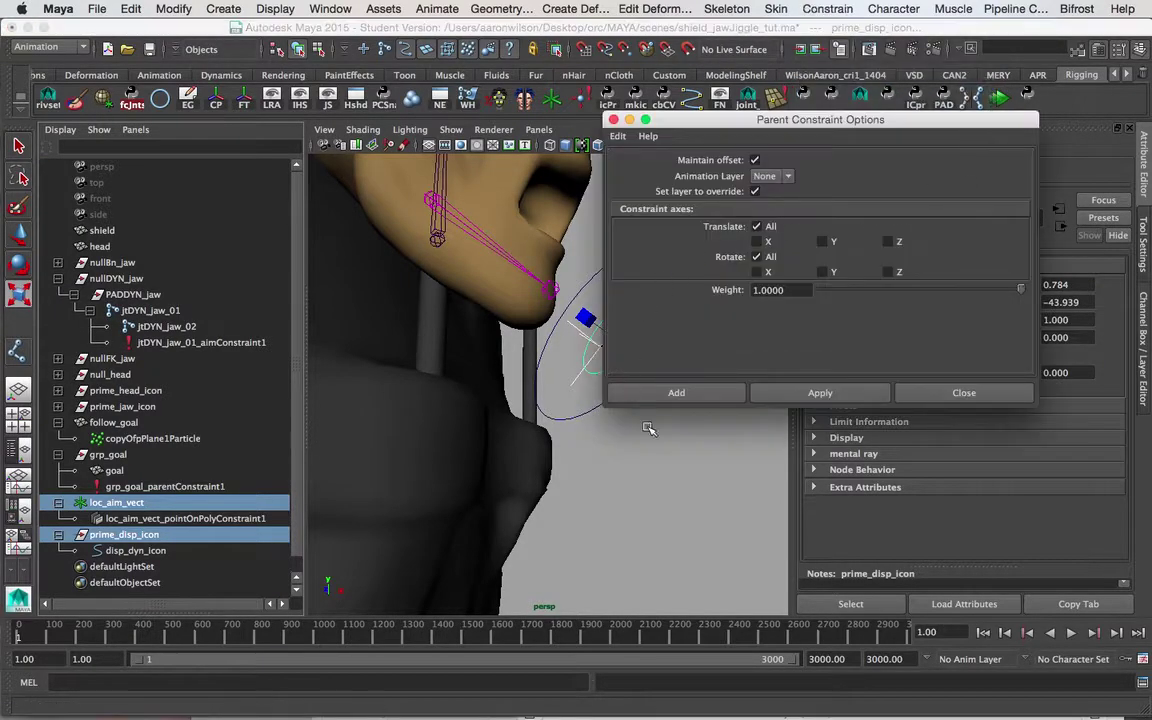
left_click(635, 393)
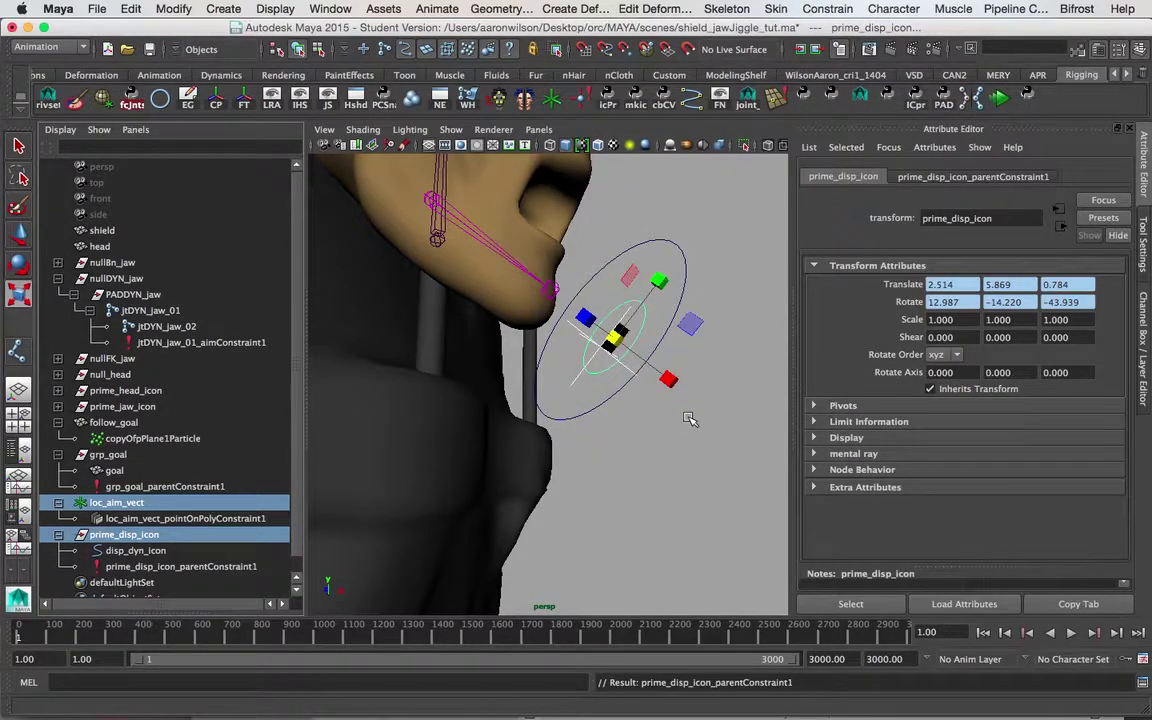
middle_click_drag(688, 423, 702, 385, "alt")
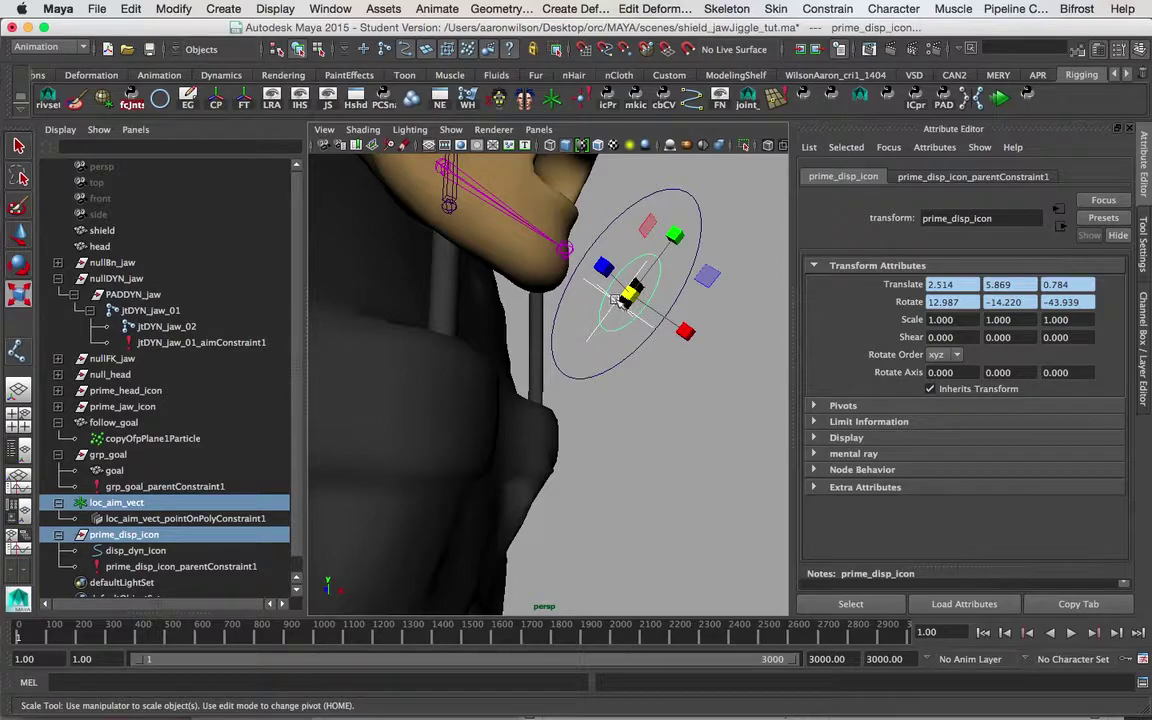
middle_click_drag(609, 398, 593, 425, "alt")
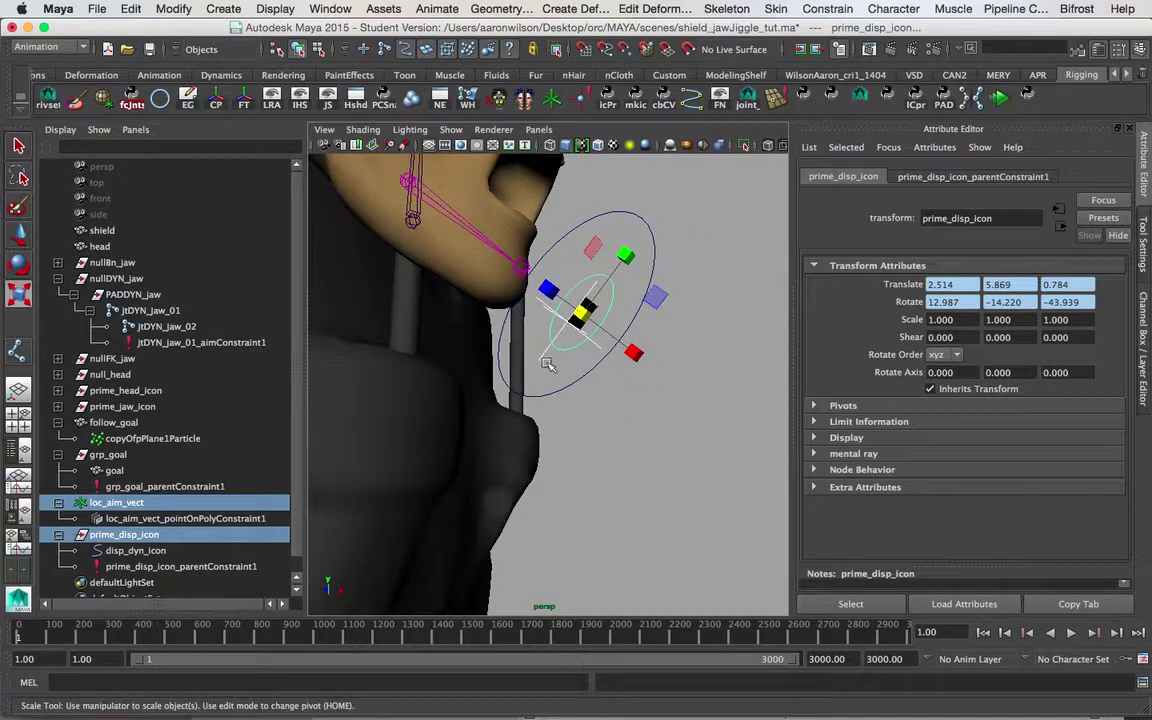
left_click_drag(566, 470, 537, 331, "alt")
left_click(628, 398)
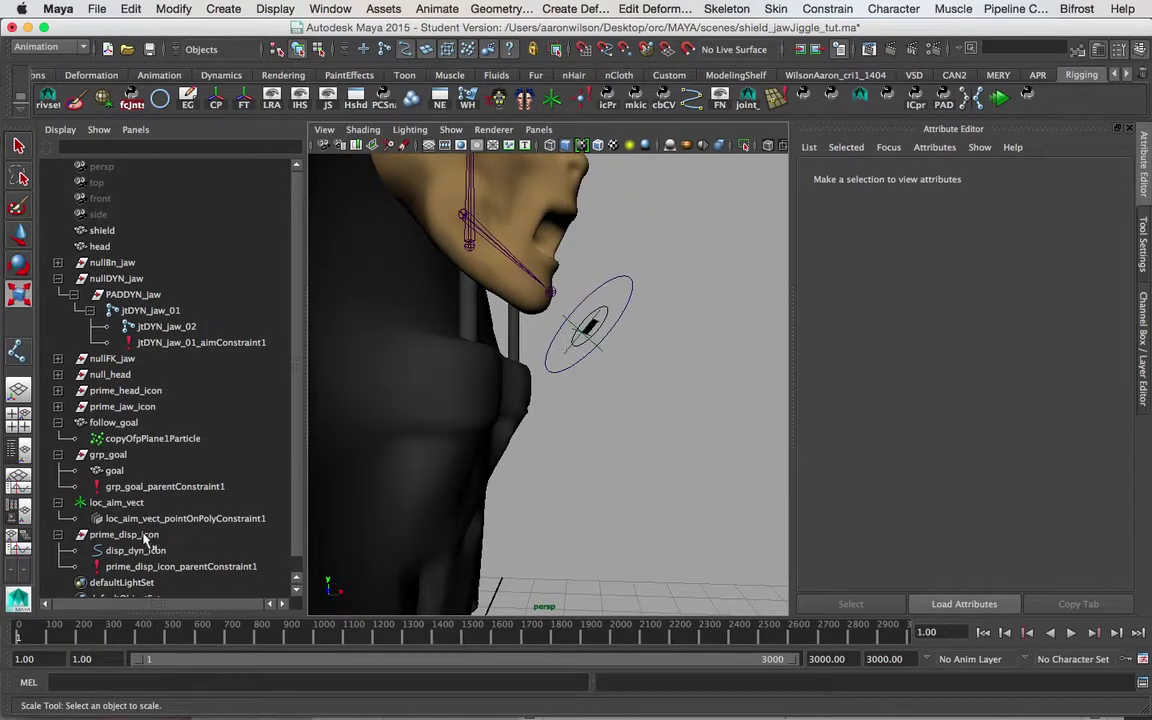
- Collapse follow_goal, grp_goal and loc_aim_vect in the hierarchy and group the three together
left_click(90, 503)
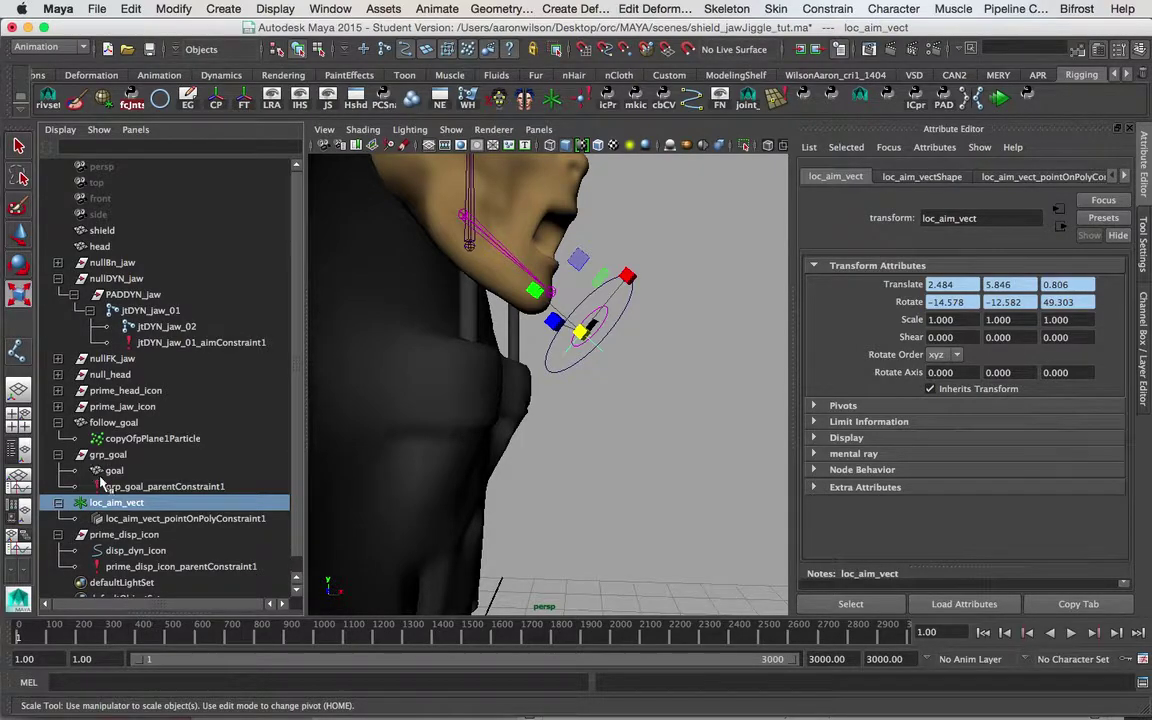
left_click(58, 502)
left_click(58, 454)
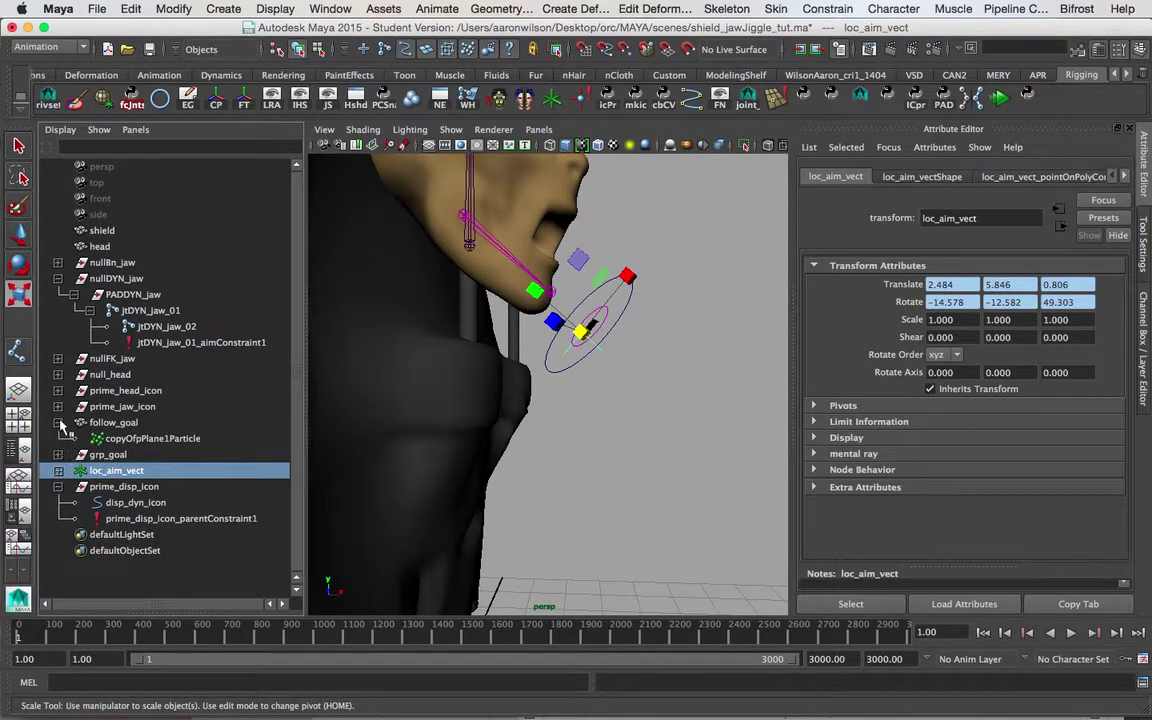
left_click(58, 422)
left_click(114, 423)
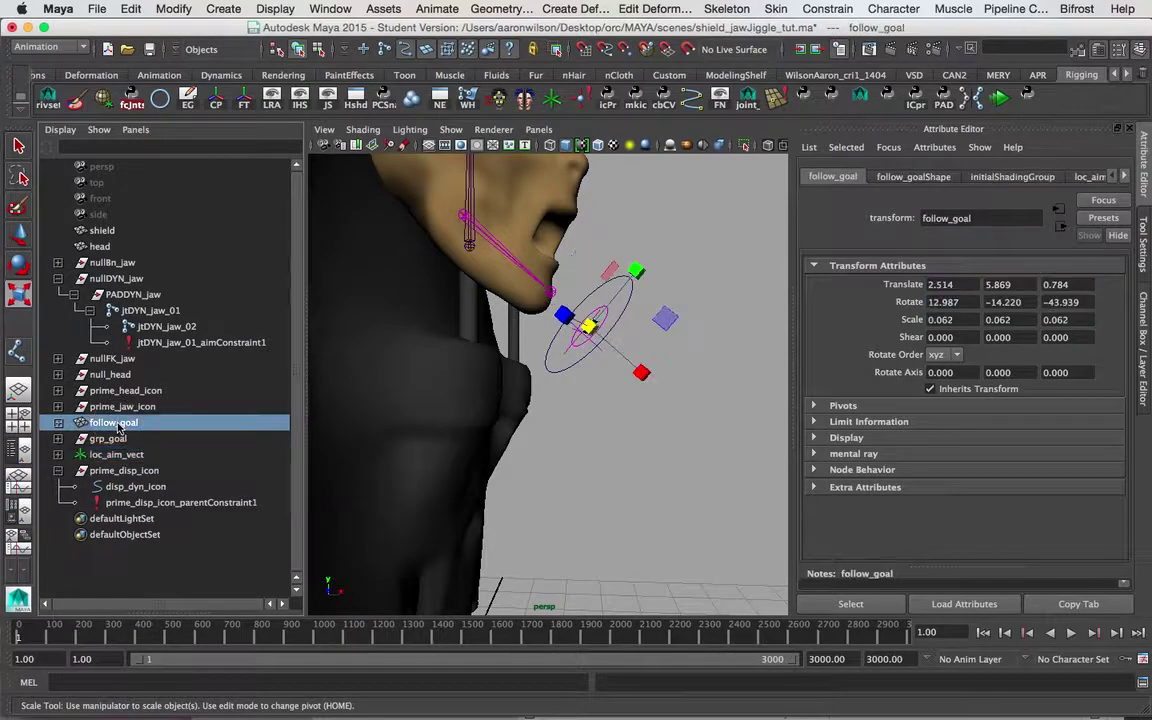
left_click(105, 440, "ctrl")
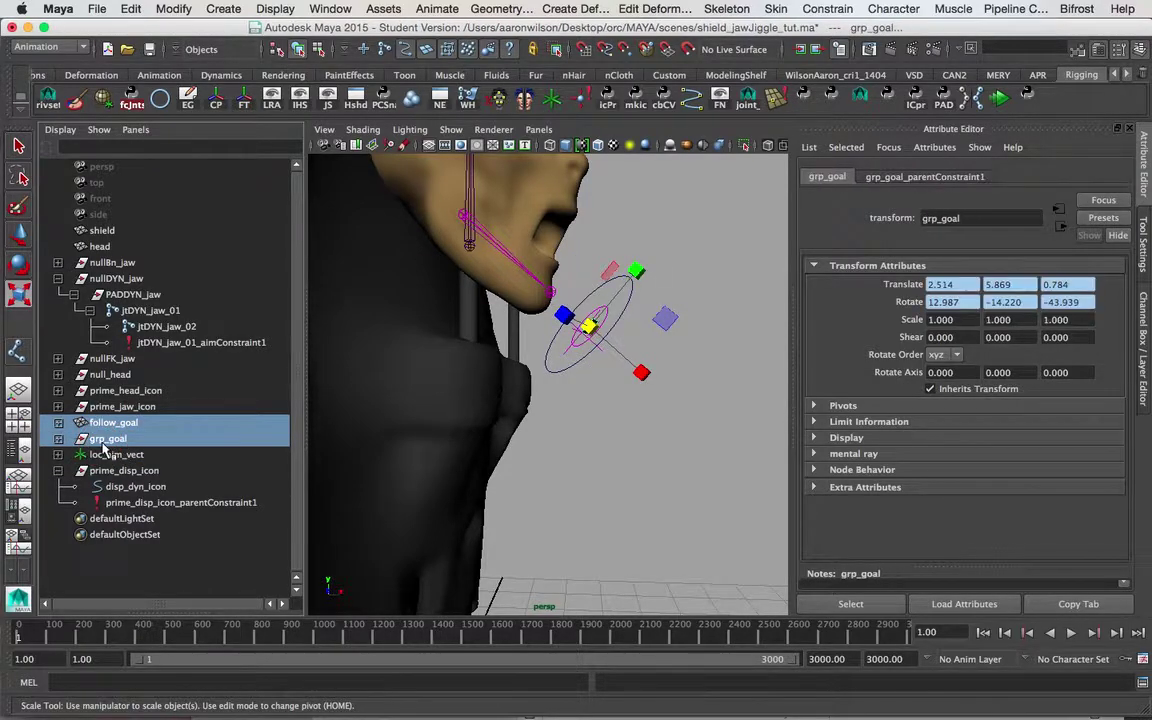
left_click(112, 455, "ctrl")
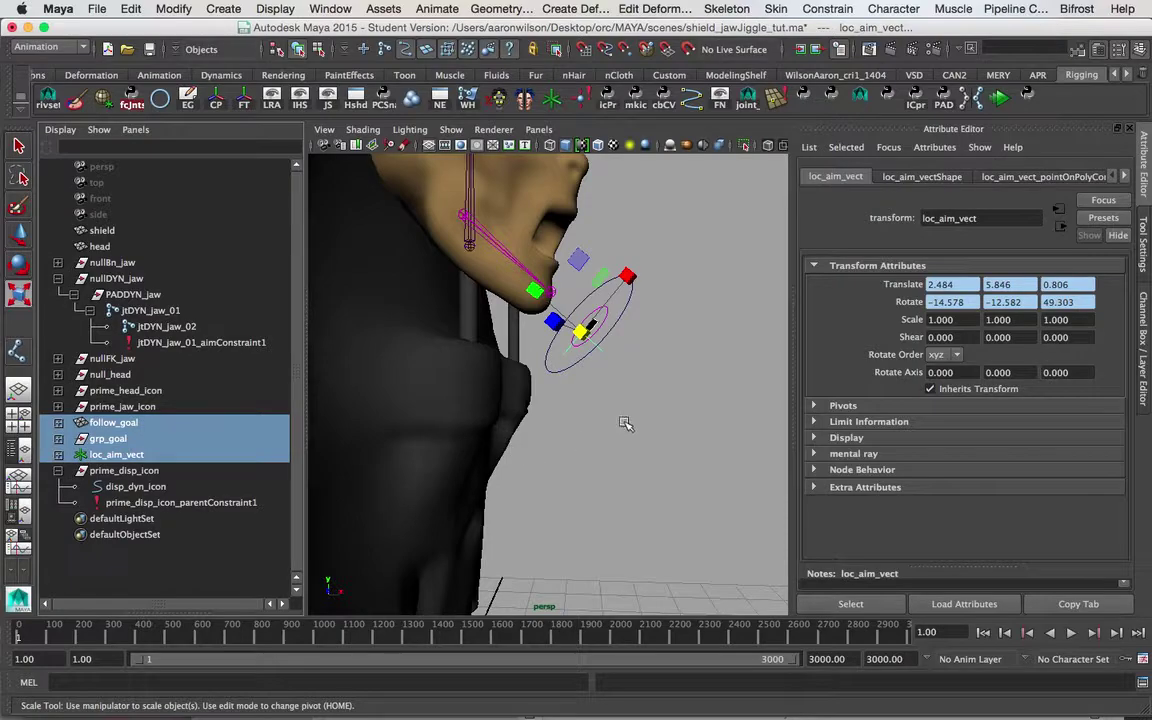
left_click(224, 9)
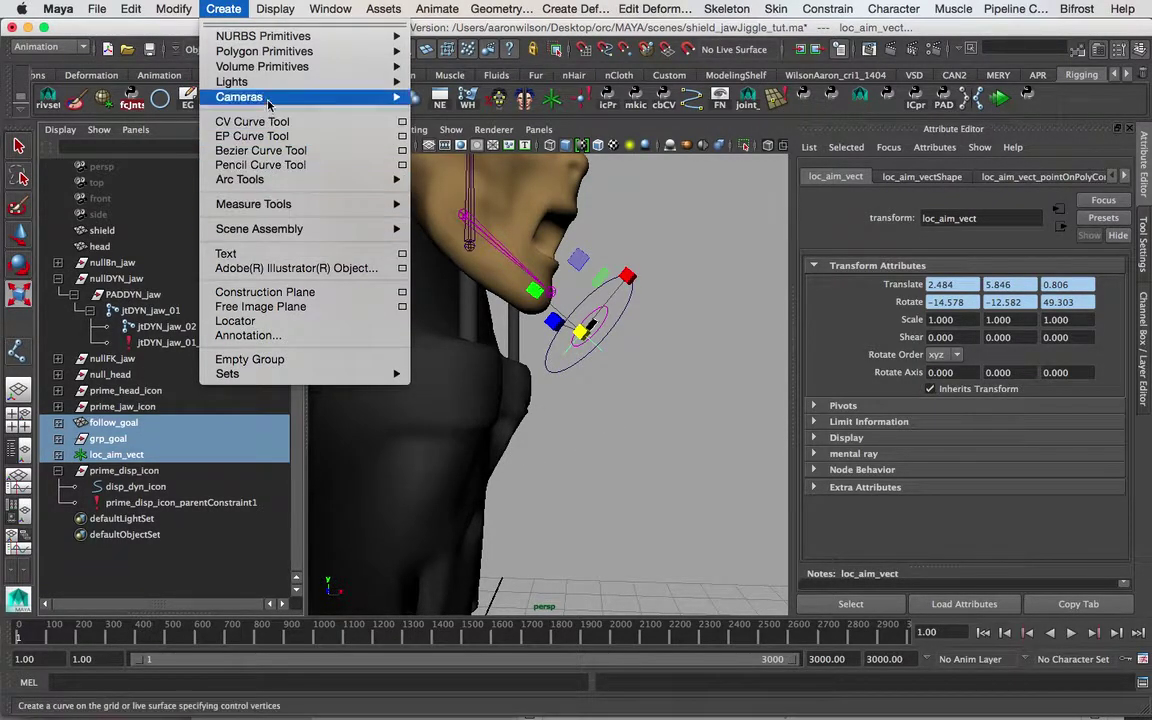
mouse_move(162, 6)
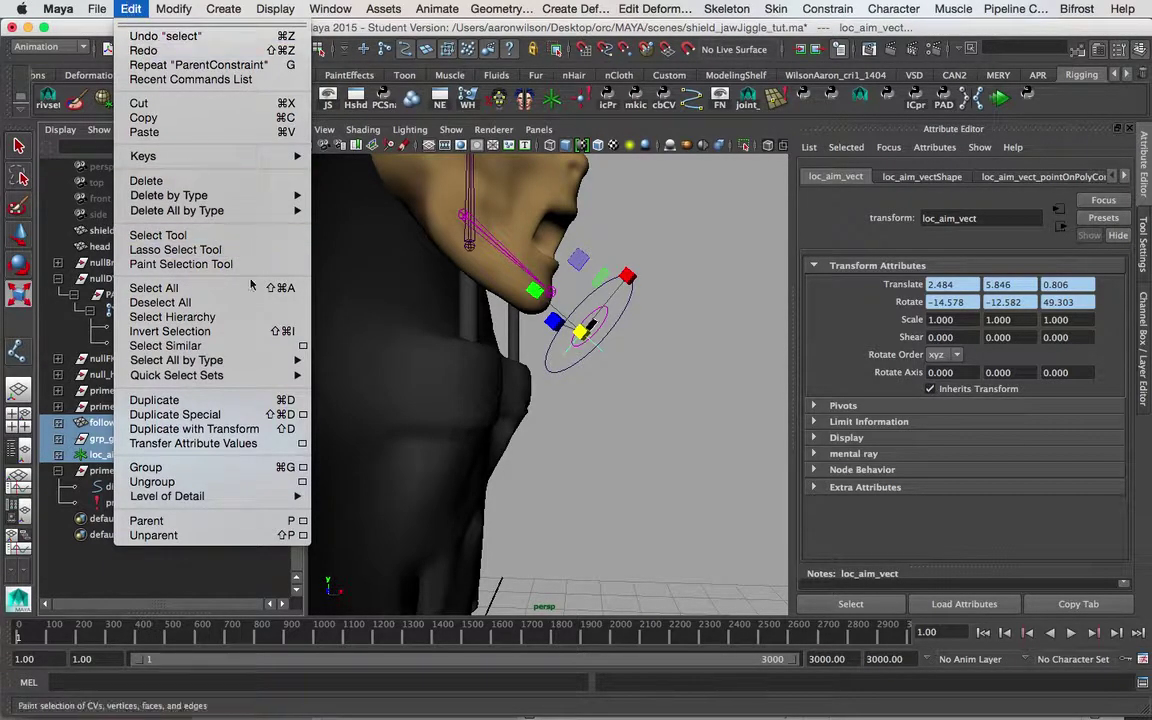
left_click(285, 468)
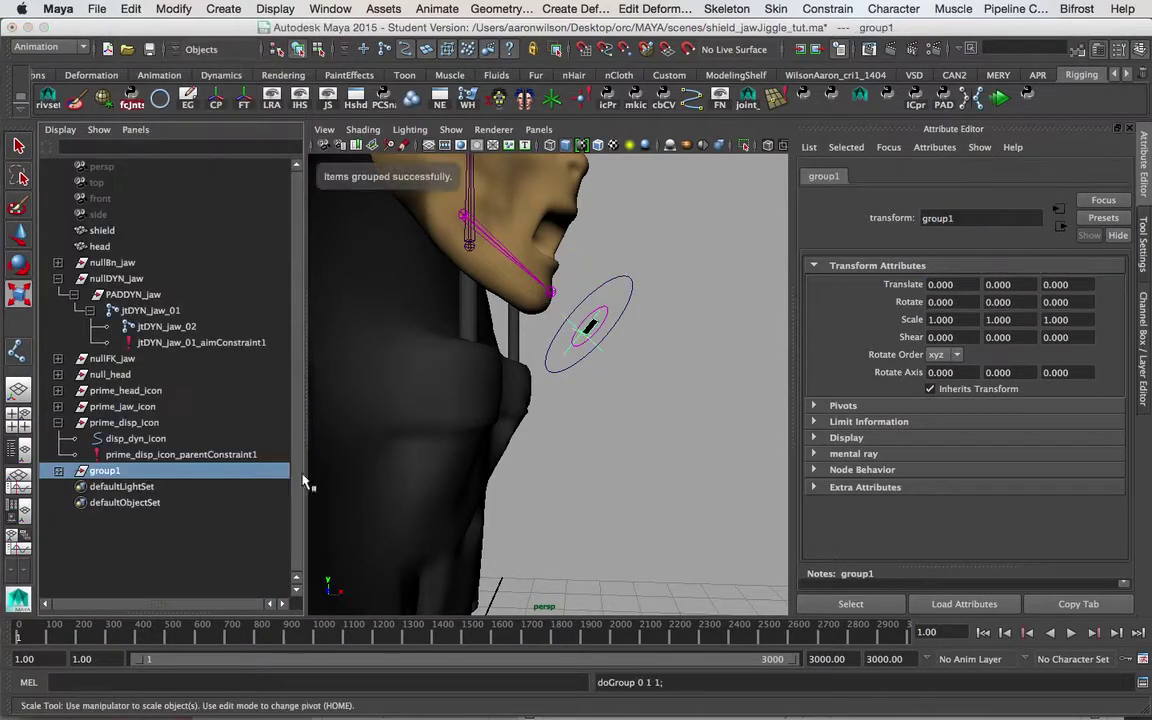
- Rename the new group containing follow_goal, grp_goal and loc_aim_vect as jaw_dyn
double_click(108, 471)
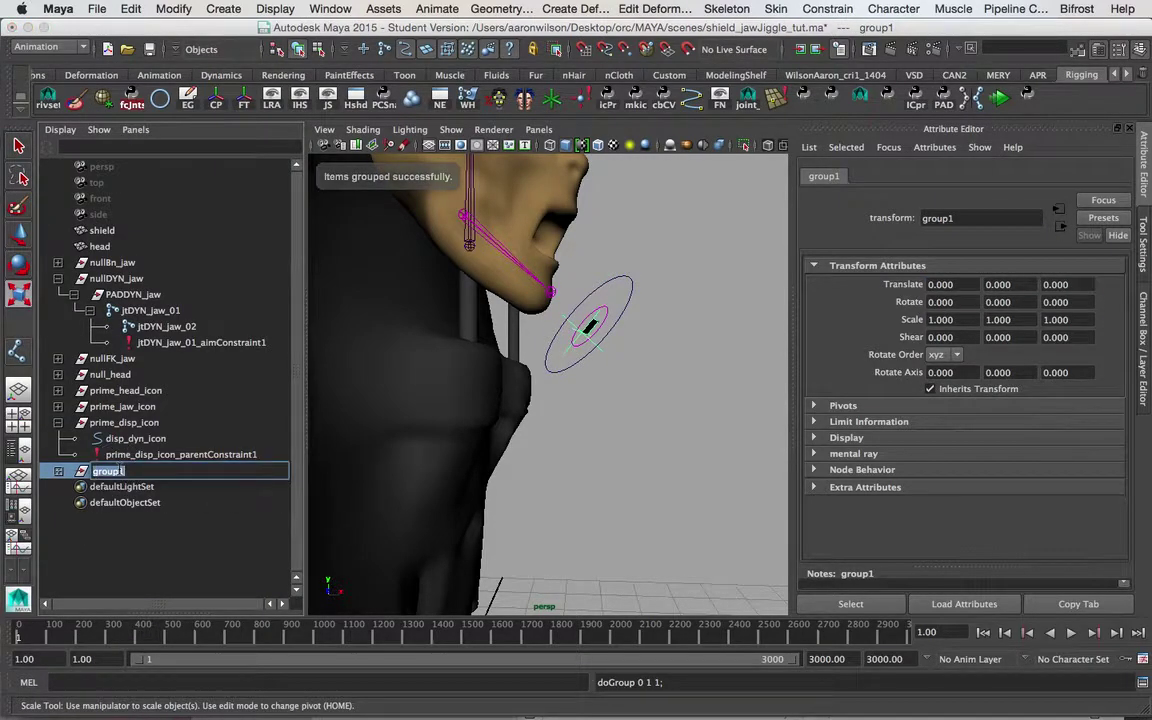
type("jaw_dyn")
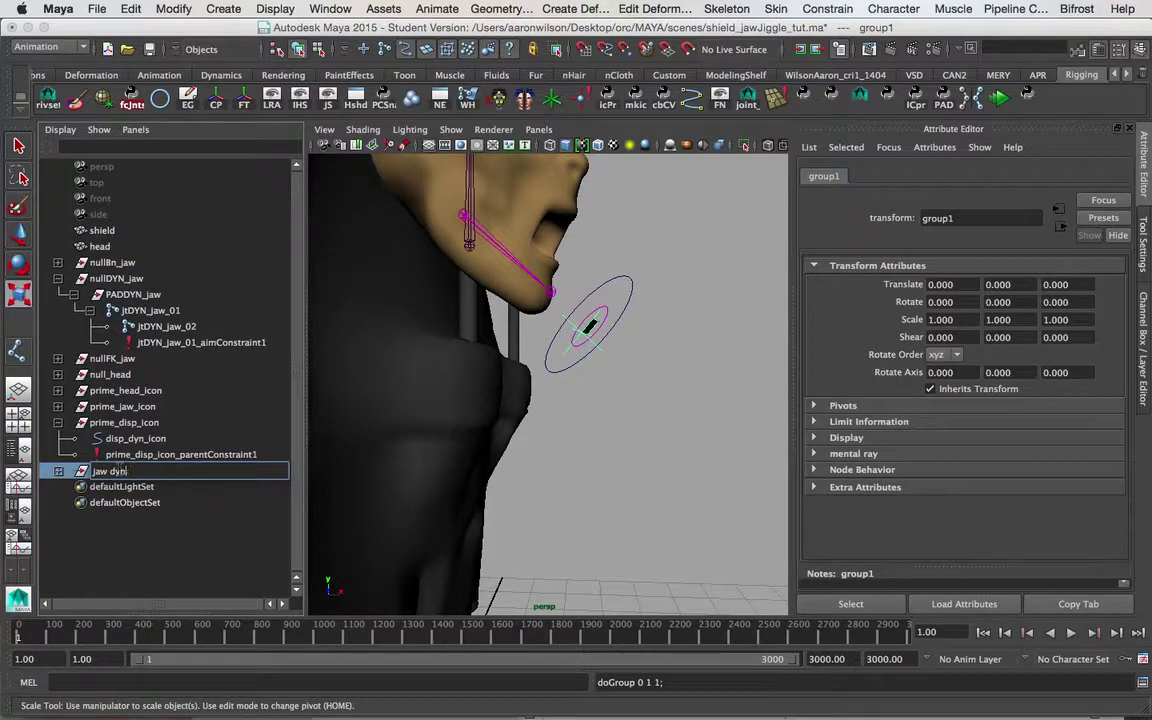
key("Return")
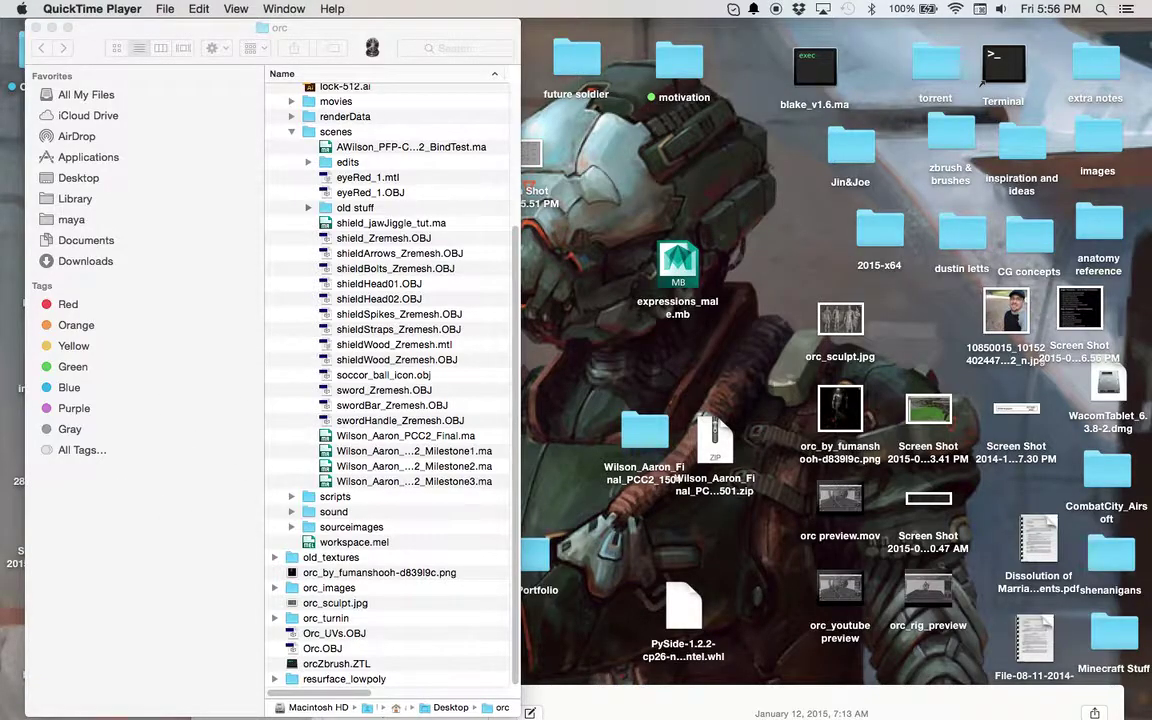
- Switch back to Maya and hide the jaw_dyn group
left_click(355, 680)
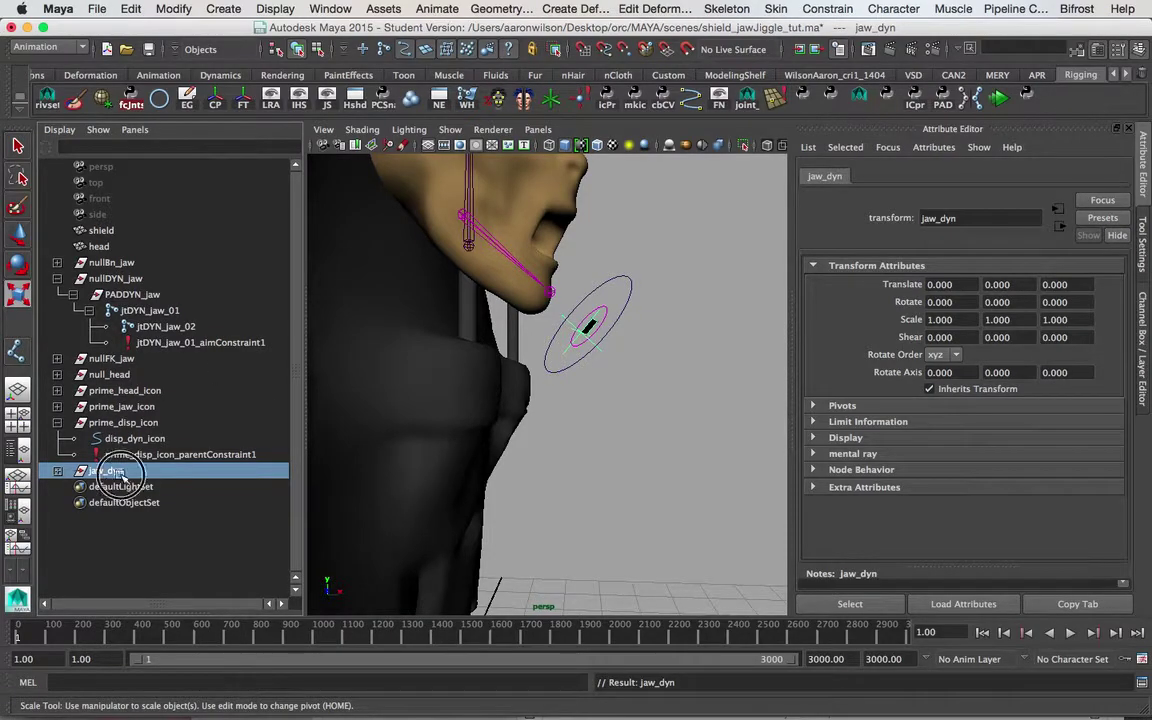
key("ctrl+h")
mouse_move(584, 406)
left_mouse_down("alt")
mouse_move(558, 391)
mouse_move(585, 405)
left_mouse_up("alt")
right_click_drag(638, 380, 546, 356, "alt")
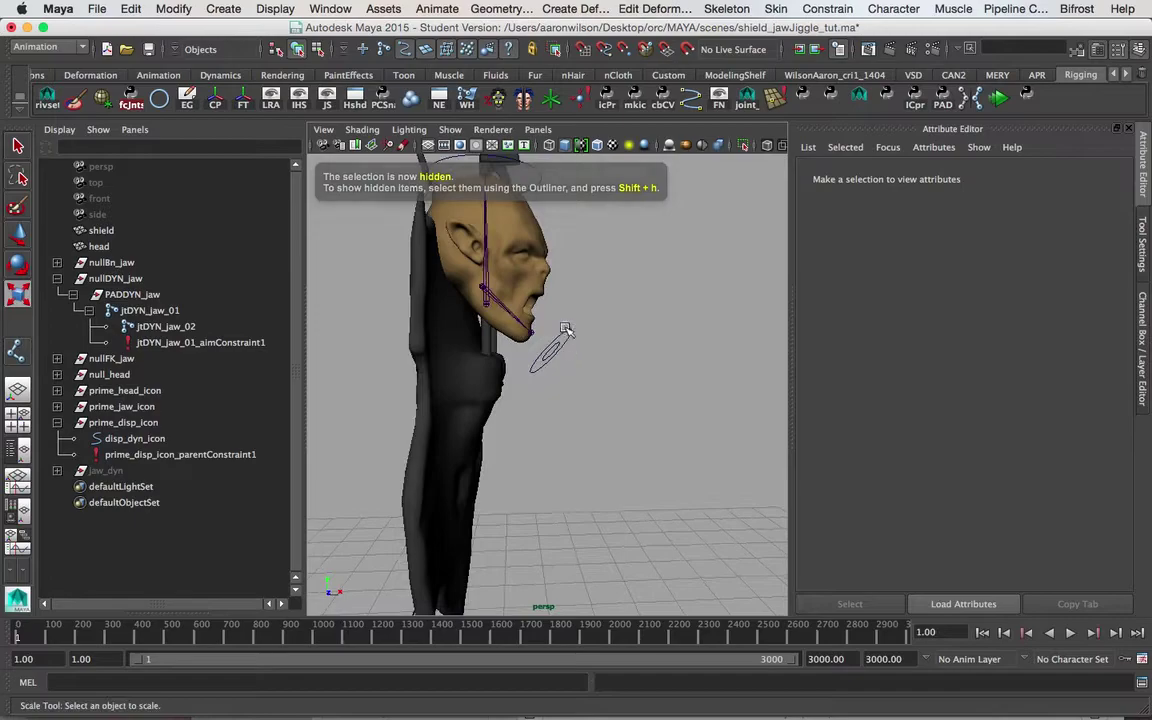
- Test the jaw jiggle by rotating jaw_icon during playback, undo the rotation and stop the playback
left_click(563, 331)
left_click_drag(563, 331, 599, 381, "alt")
left_click(581, 377)
left_click(550, 328)
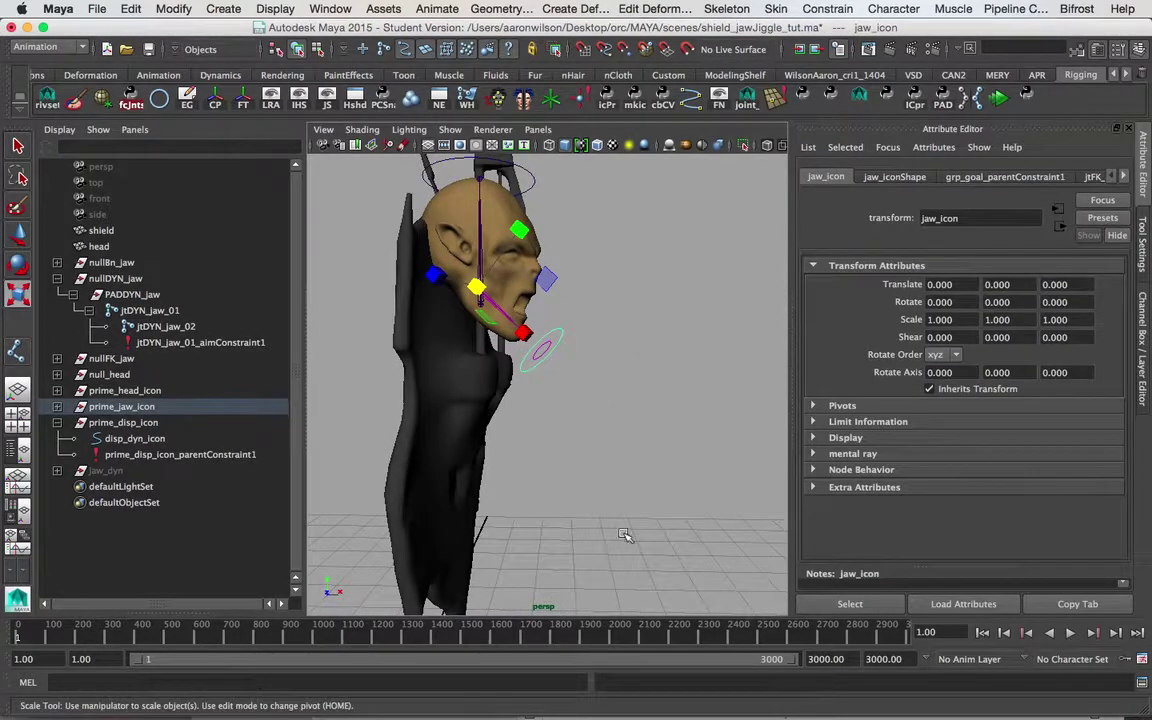
key("alt+v")
key("e")
left_click_drag(523, 308, 580, 348)
key("super+z")
left_click(1069, 635)
- Collapse prime_disp_icon in the hierarchy and expand prime_head_icon to reach head_icon
middle_click_drag(572, 404, 571, 440, "alt")
left_click_drag(588, 318, 556, 306, "alt")
middle_click_drag(639, 403, 614, 326, "alt")
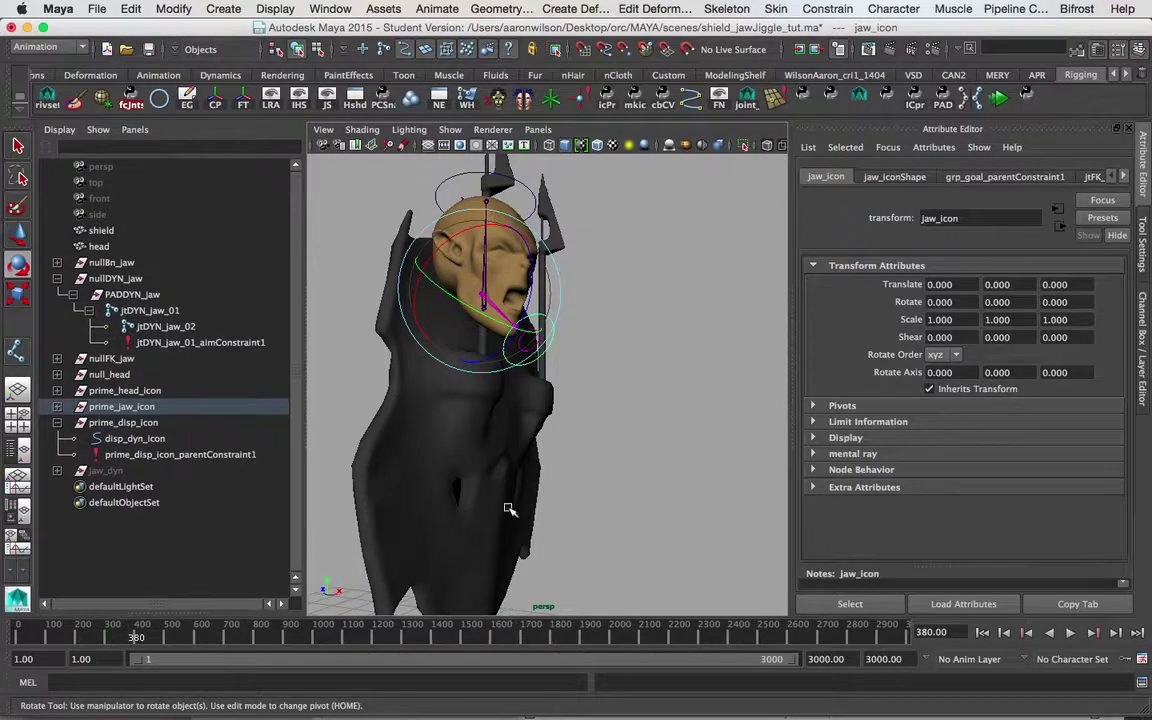
left_click_drag(590, 342, 558, 397, "alt")
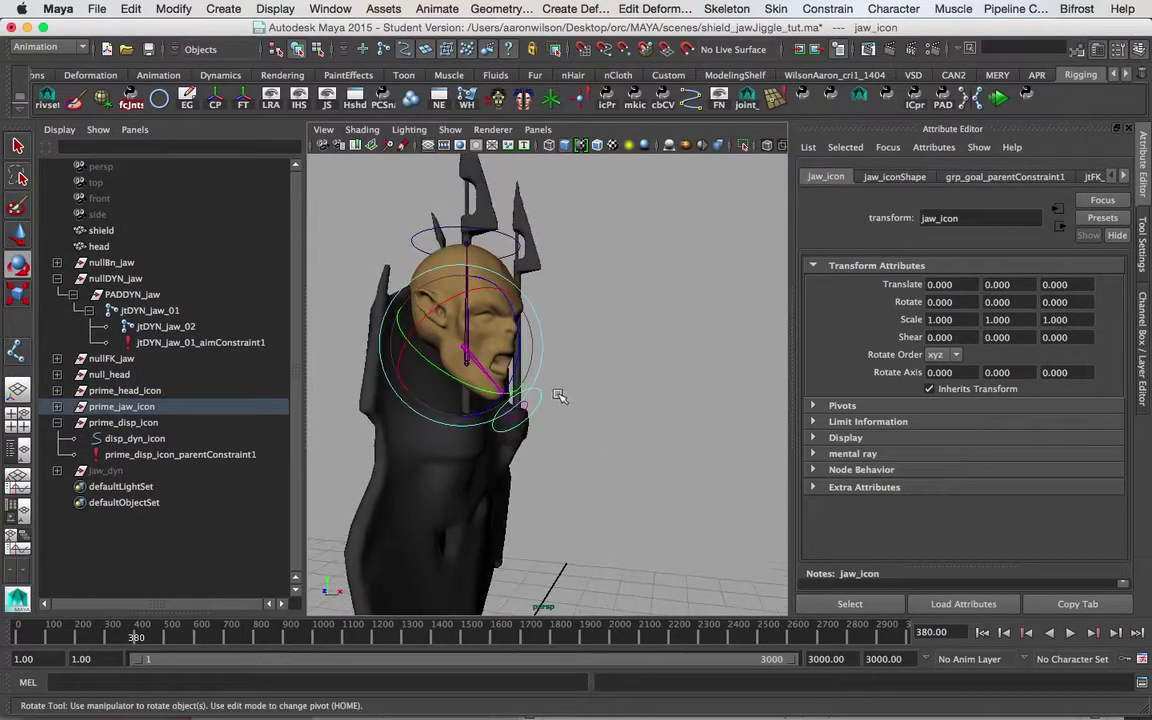
right_click_drag(558, 397, 607, 388, "alt")
middle_click_drag(607, 388, 640, 444, "alt")
right_click_drag(640, 444, 591, 417, "alt")
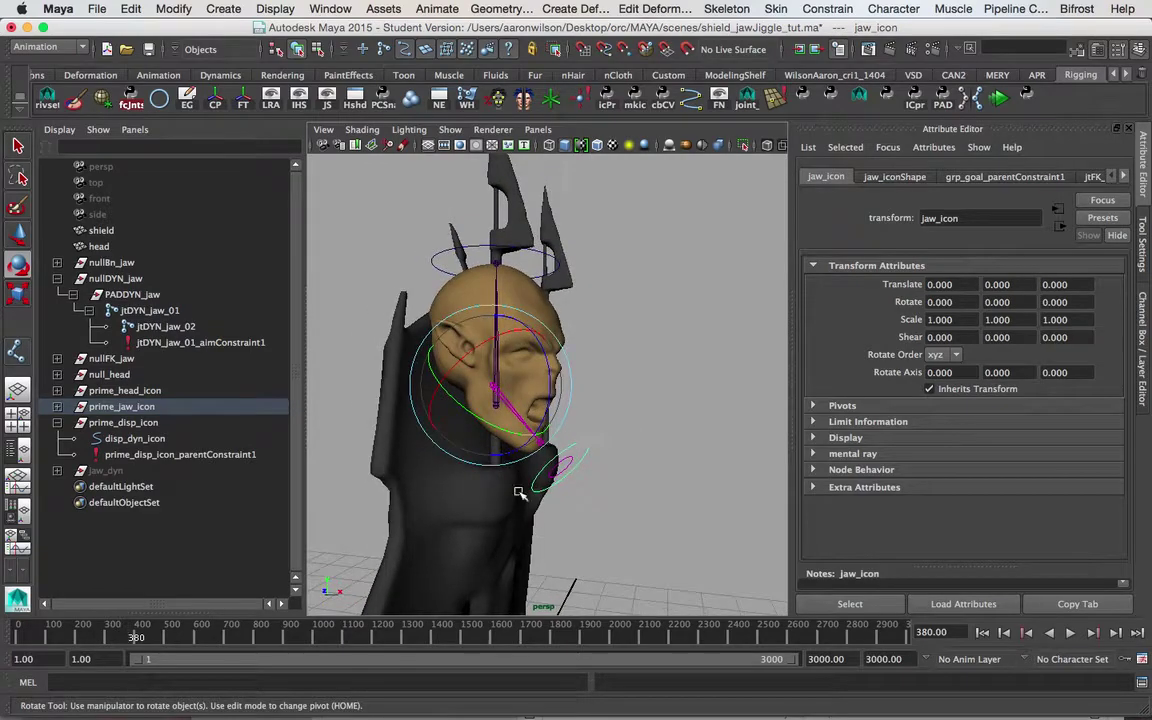
left_click(112, 409)
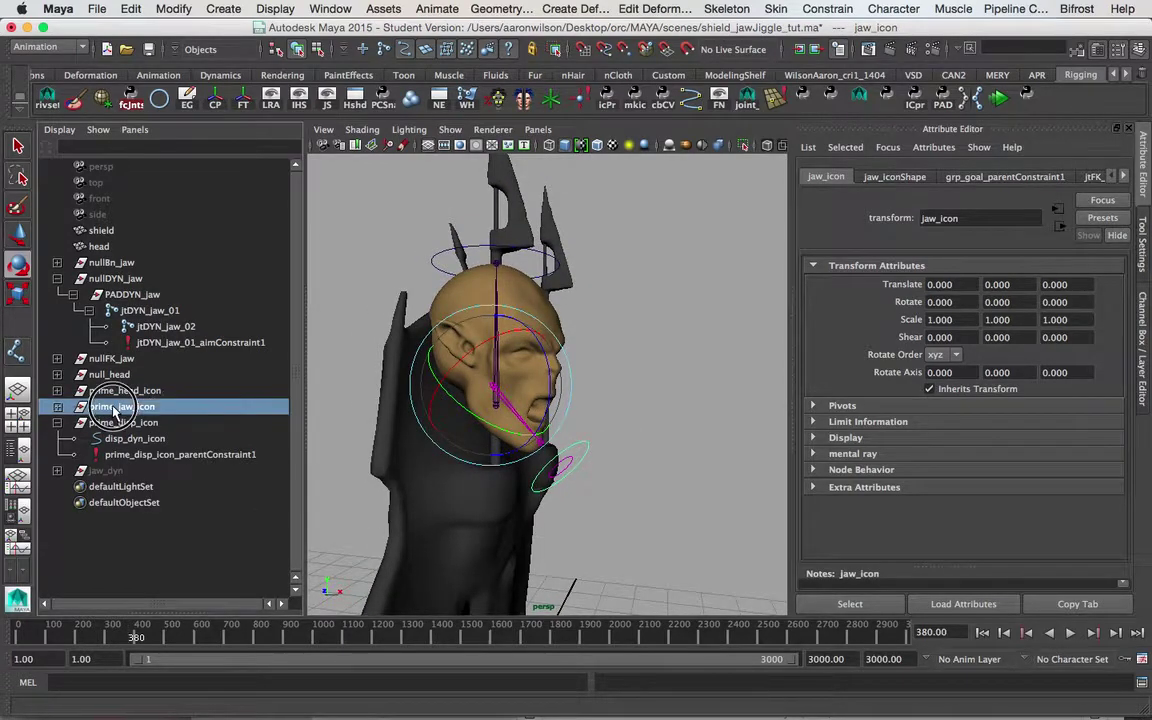
left_click(57, 422)
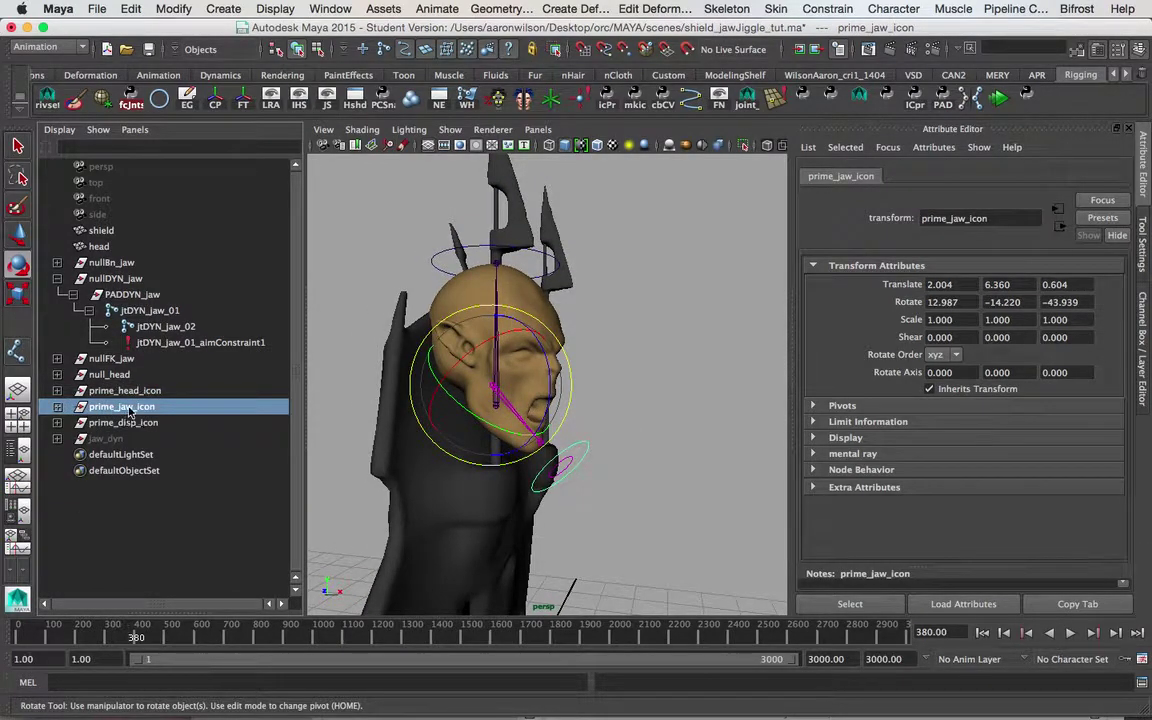
left_click(437, 252)
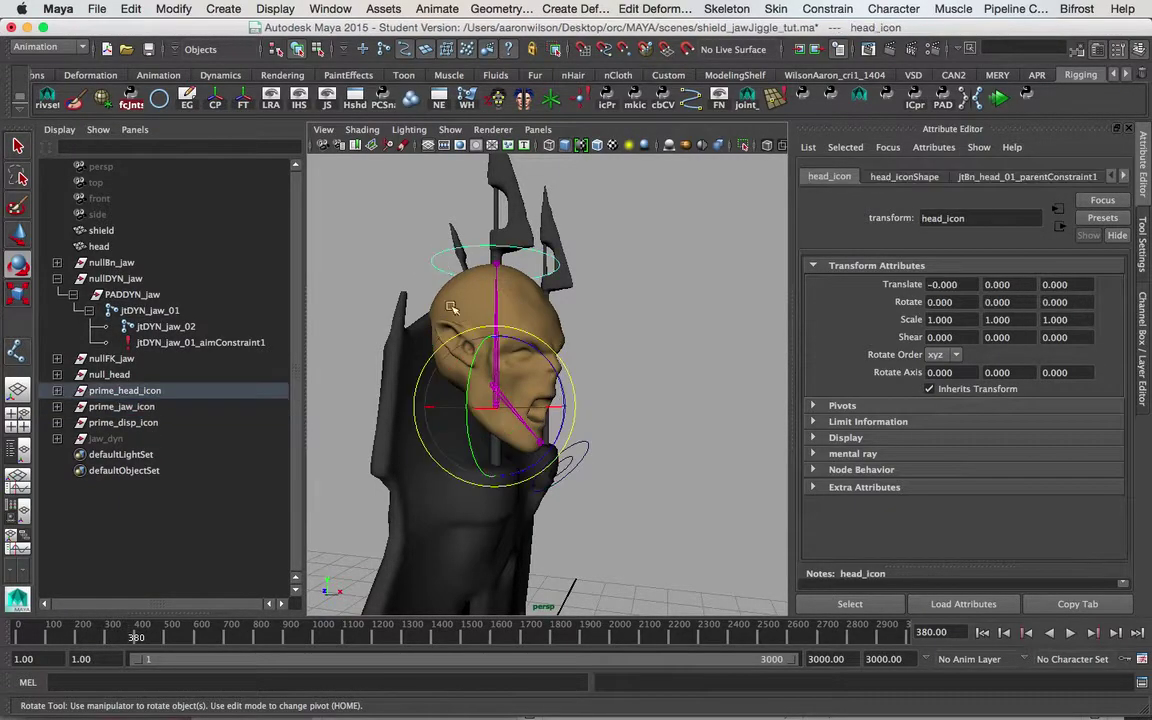
left_click(57, 391)
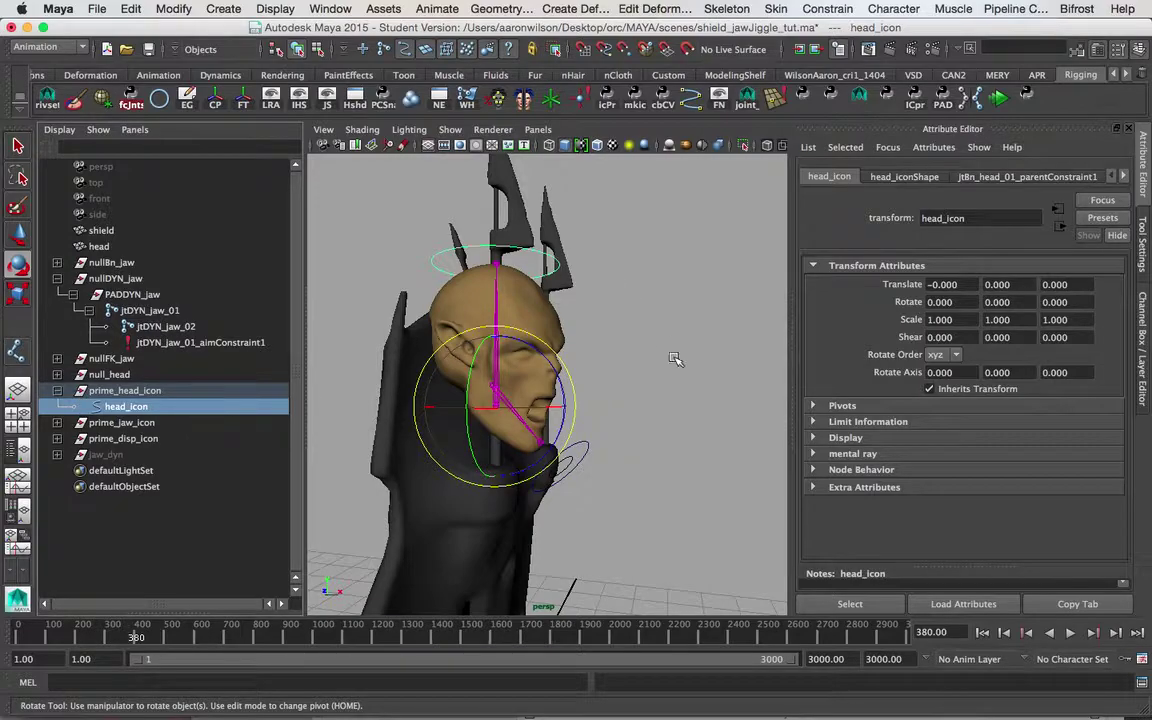
- Parent prime_jaw_icon under head_icon so the jaw control follows the head control
left_click_drag(611, 421, 600, 472, "alt")
key("super+z")
left_click(612, 417)
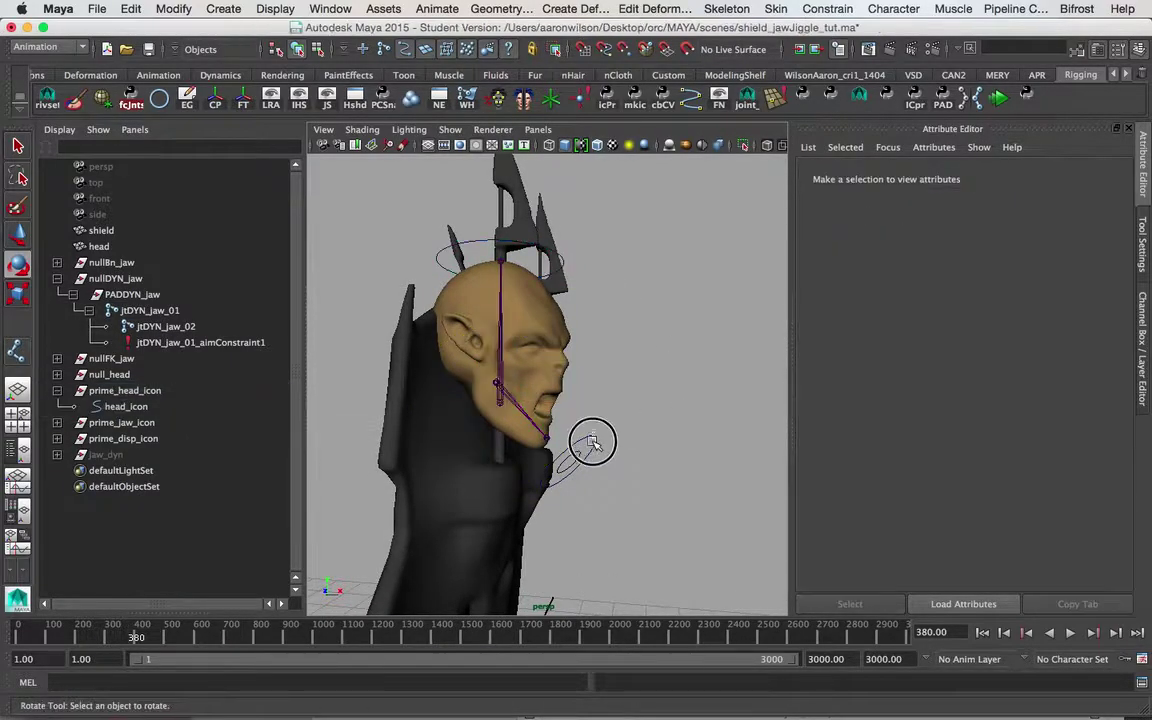
left_click(594, 437)
left_click(114, 424)
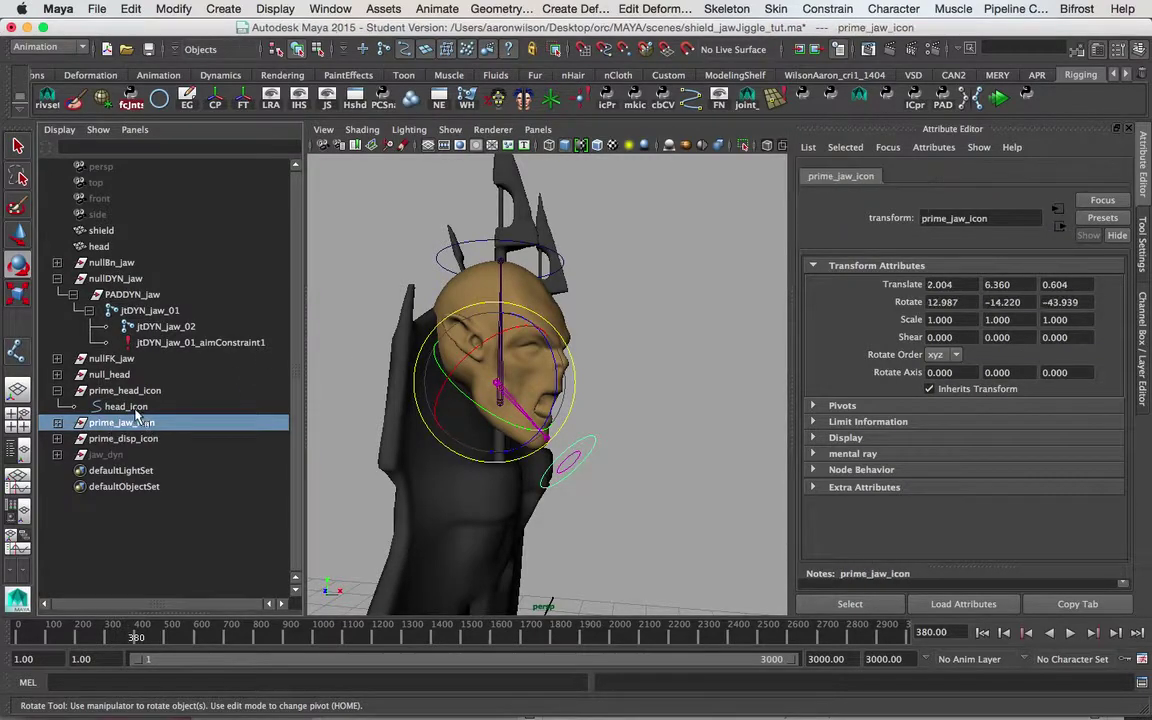
left_click(137, 408)
key("p")
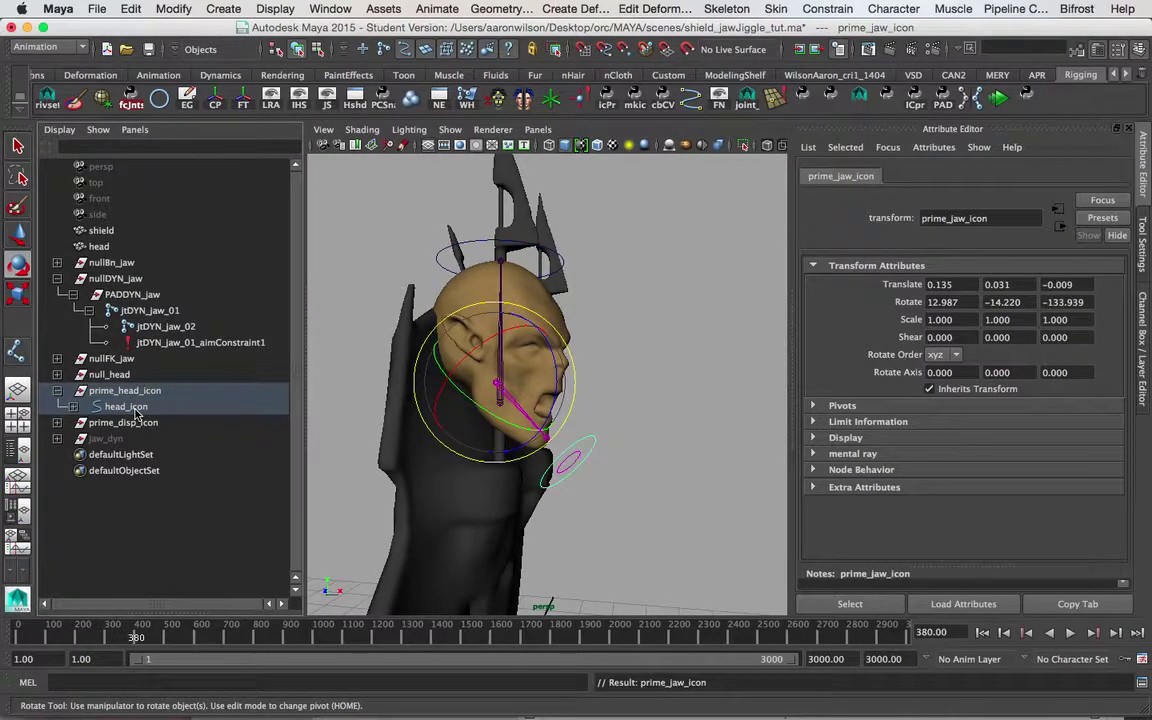
left_click(663, 378)
left_click_drag(614, 375, 622, 371, "alt")
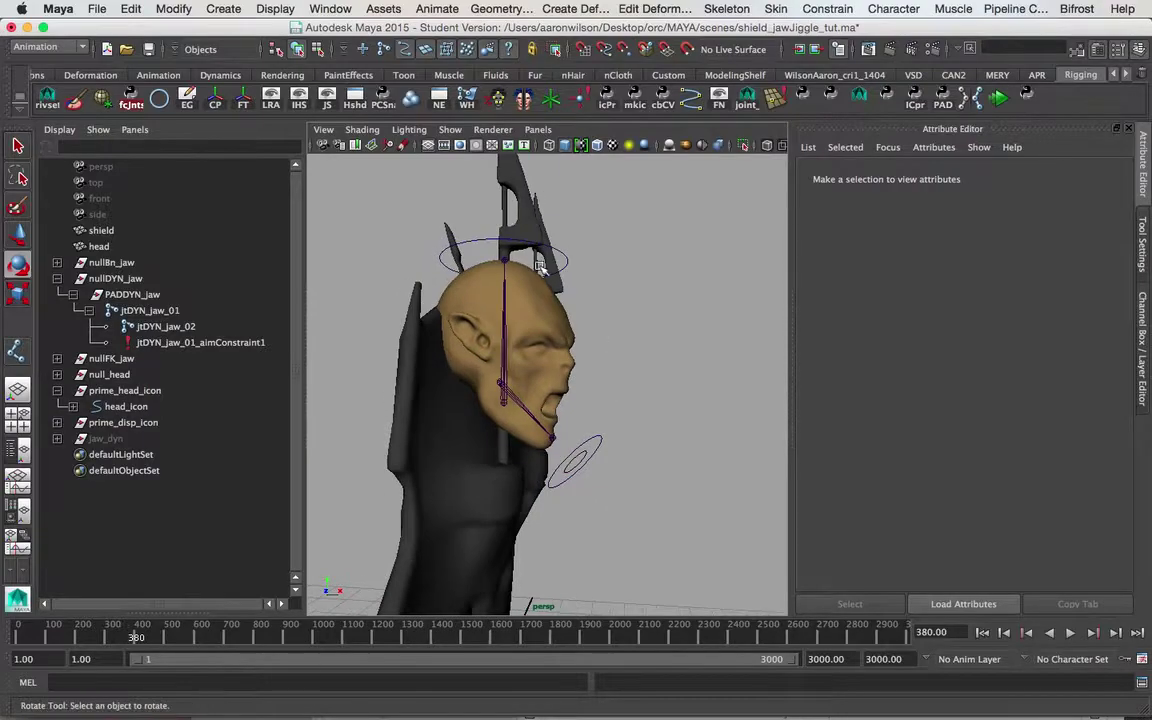
- Test the head control by moving head_icon during playback, undo the move and return to the start frame
left_click(479, 235)
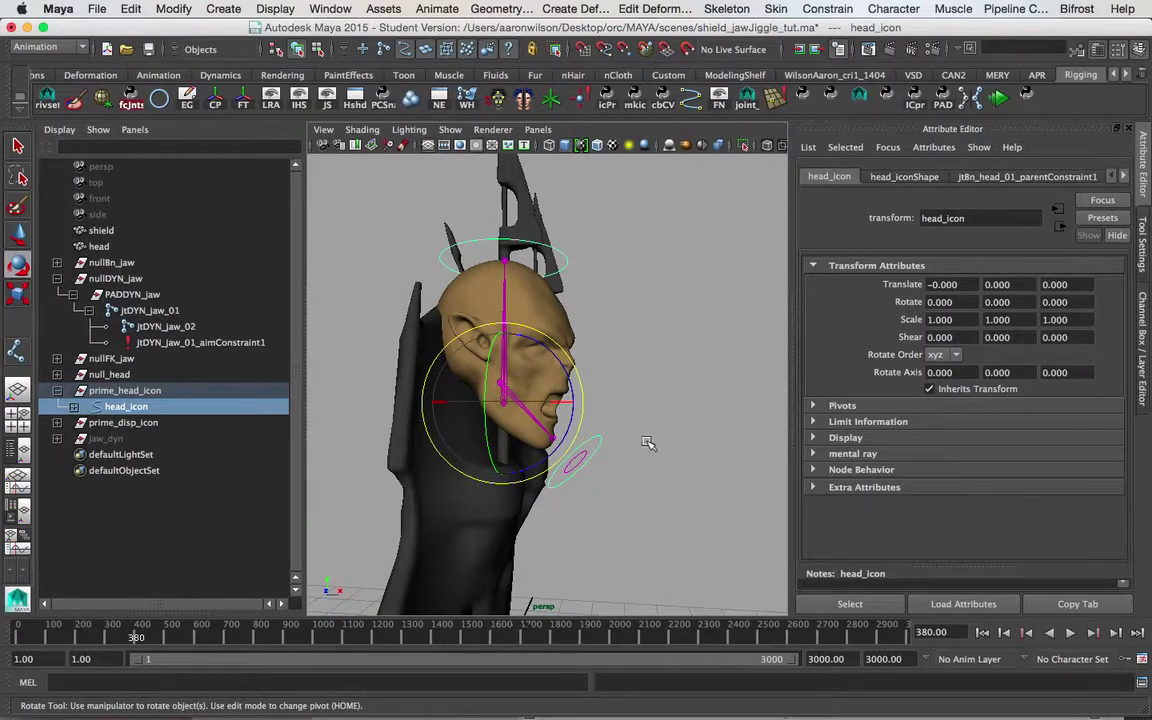
left_click_drag(648, 443, 552, 378, "alt")
left_click_drag(633, 402, 623, 399, "alt")
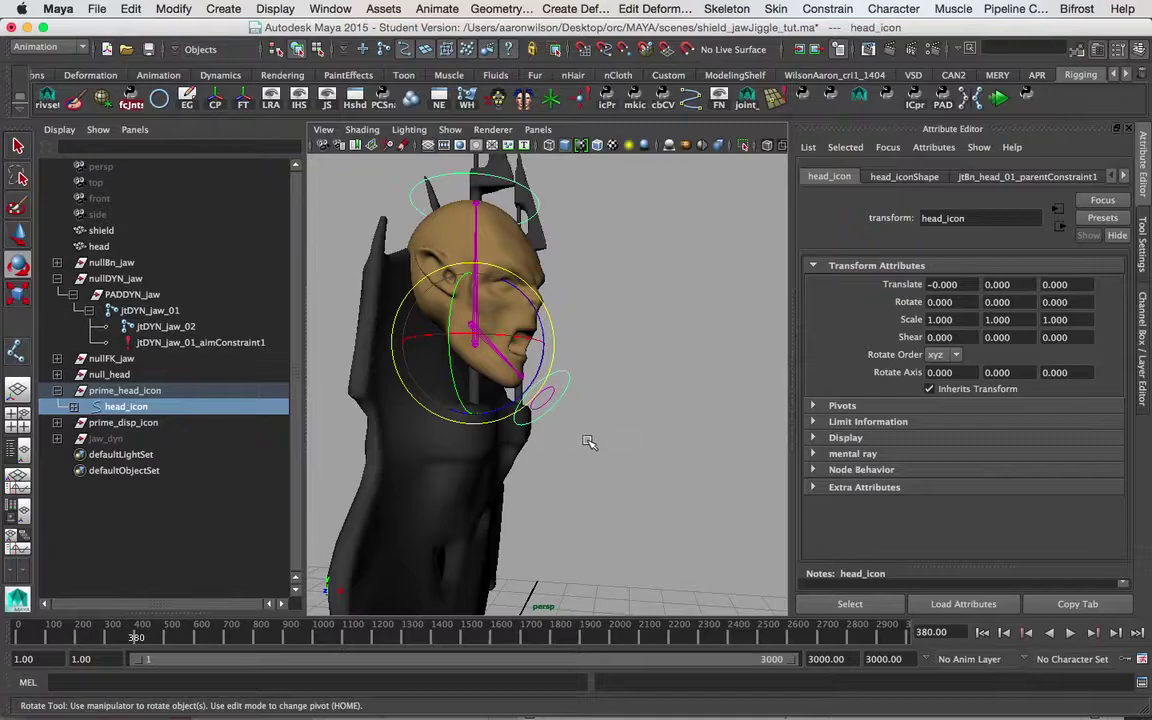
left_click_drag(589, 443, 609, 417, "alt")
key("alt+v")
middle_click_drag(616, 244, 628, 291, "alt")
key("w")
mouse_move(496, 317)
left_mouse_down()
mouse_move(500, 331)
mouse_move(499, 296)
mouse_move(491, 338)
mouse_move(493, 327)
left_mouse_up()
key("super+z")
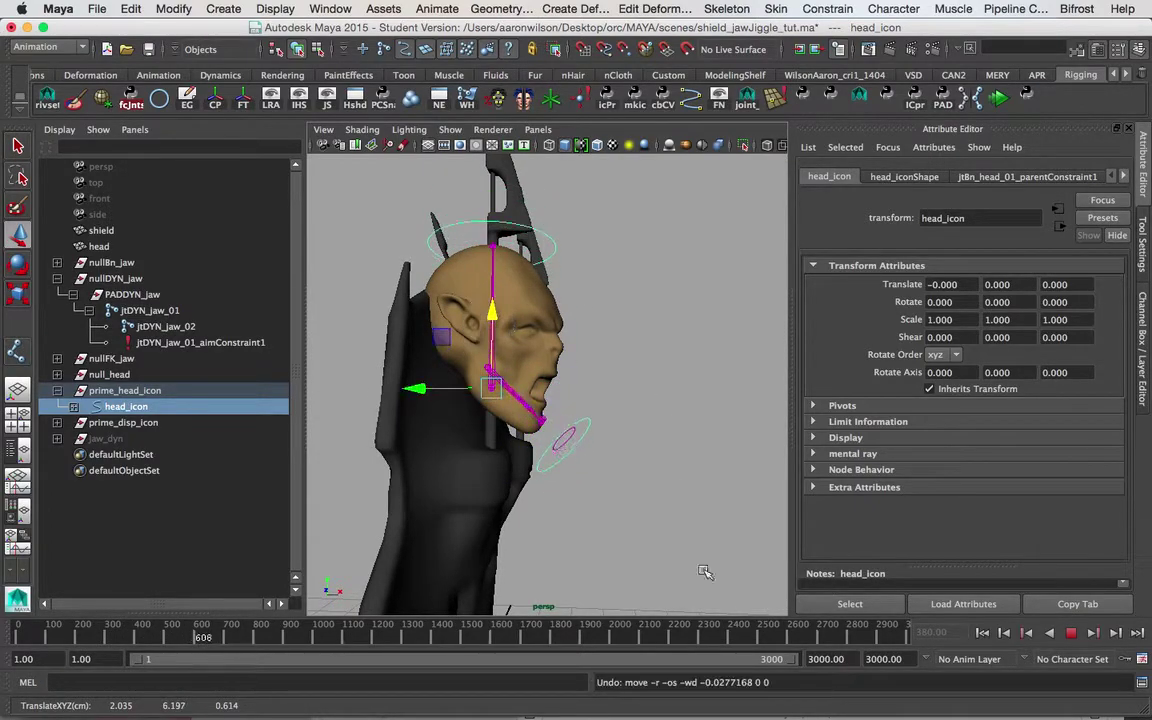
left_click(981, 633)
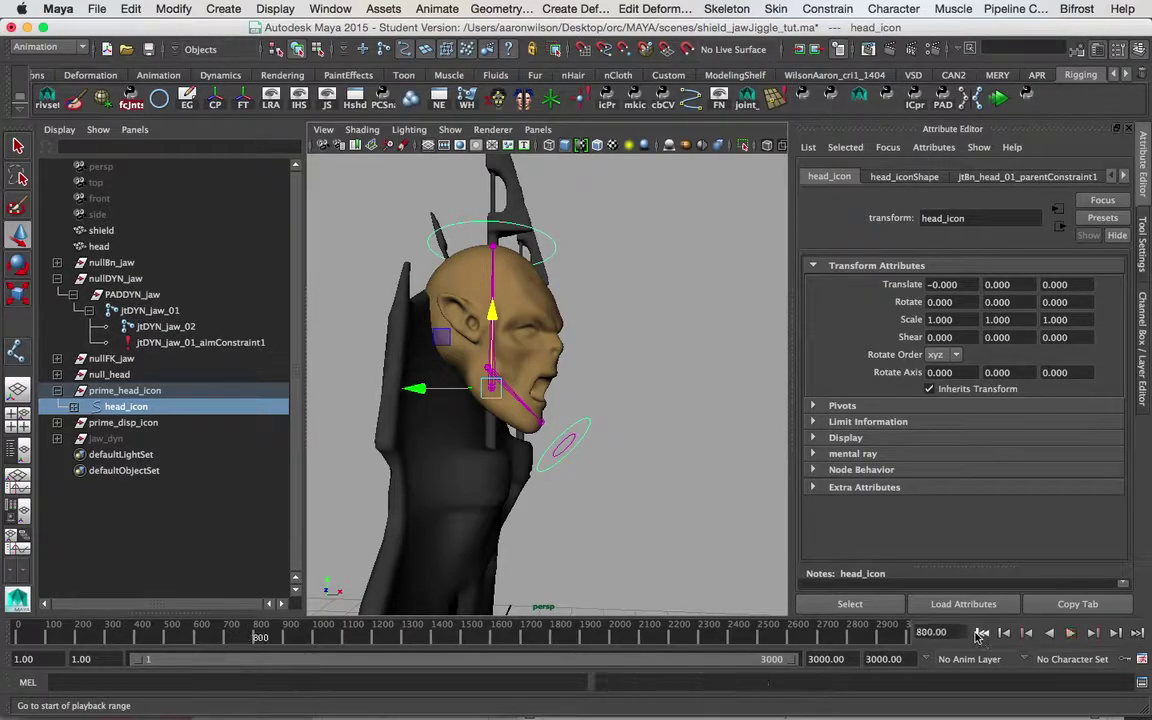
- Collapse prime_head_icon and nullDYN_jaw, and expand null_head to reach the jtEnd_head_02 joint
left_click_drag(437, 338, 530, 332, "alt")
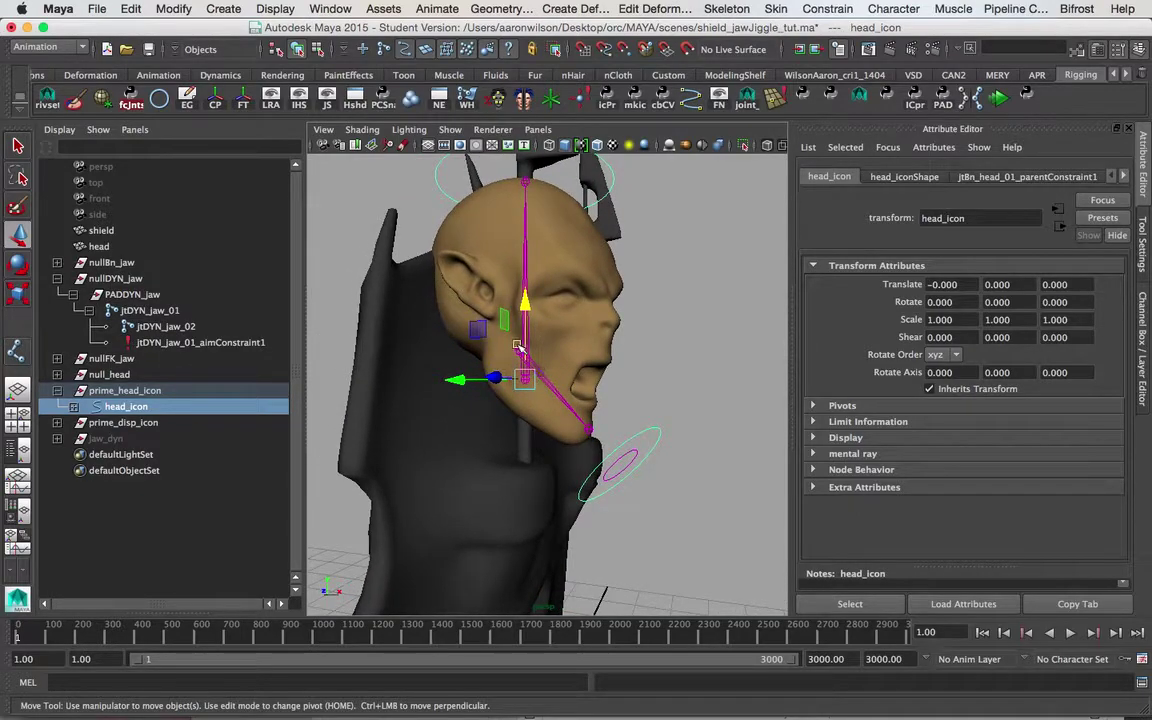
key("q")
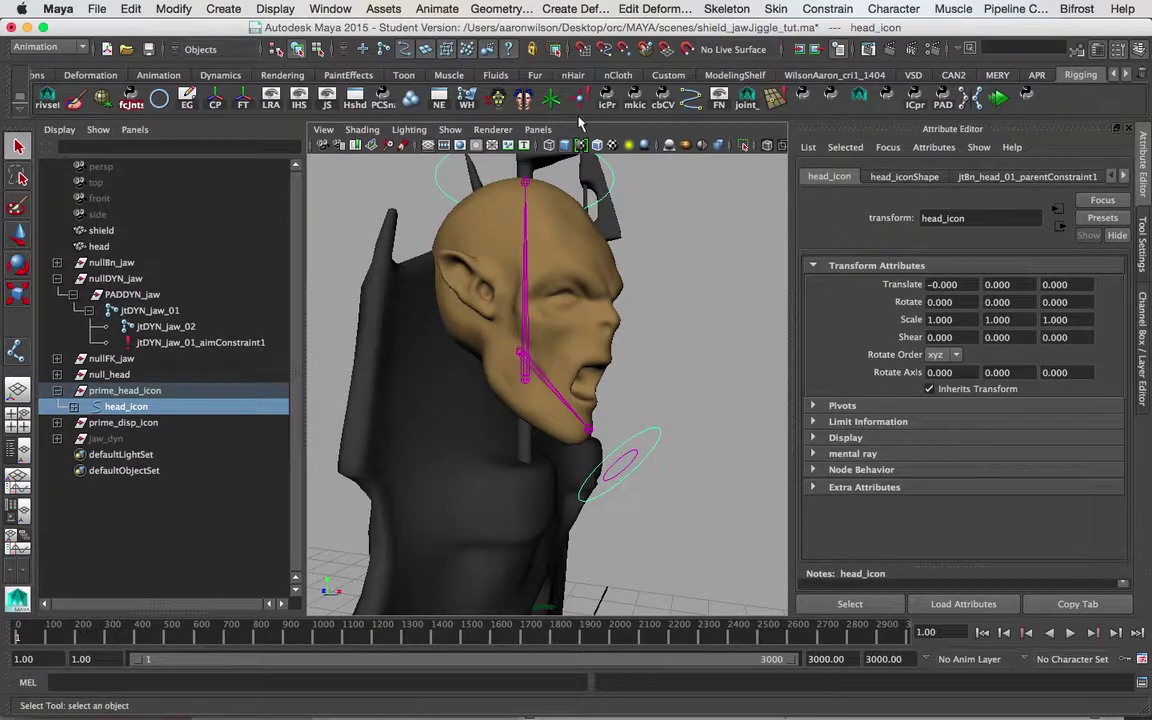
left_click_drag(503, 414, 446, 238, "alt")
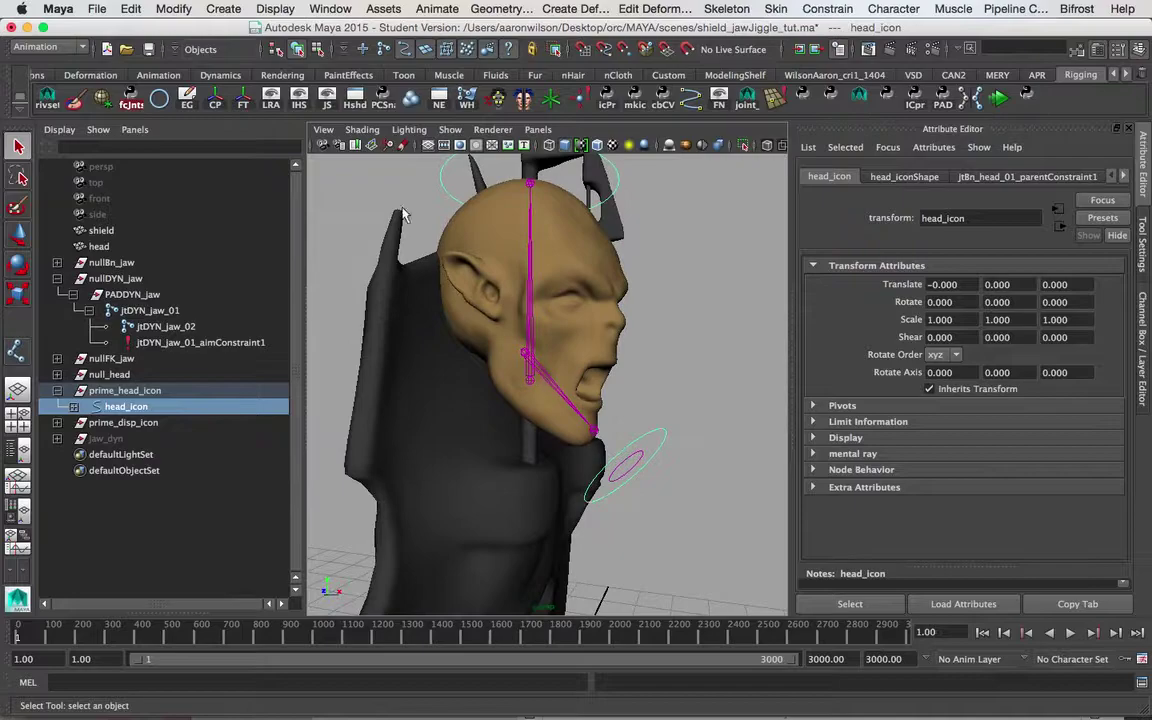
left_click(58, 390)
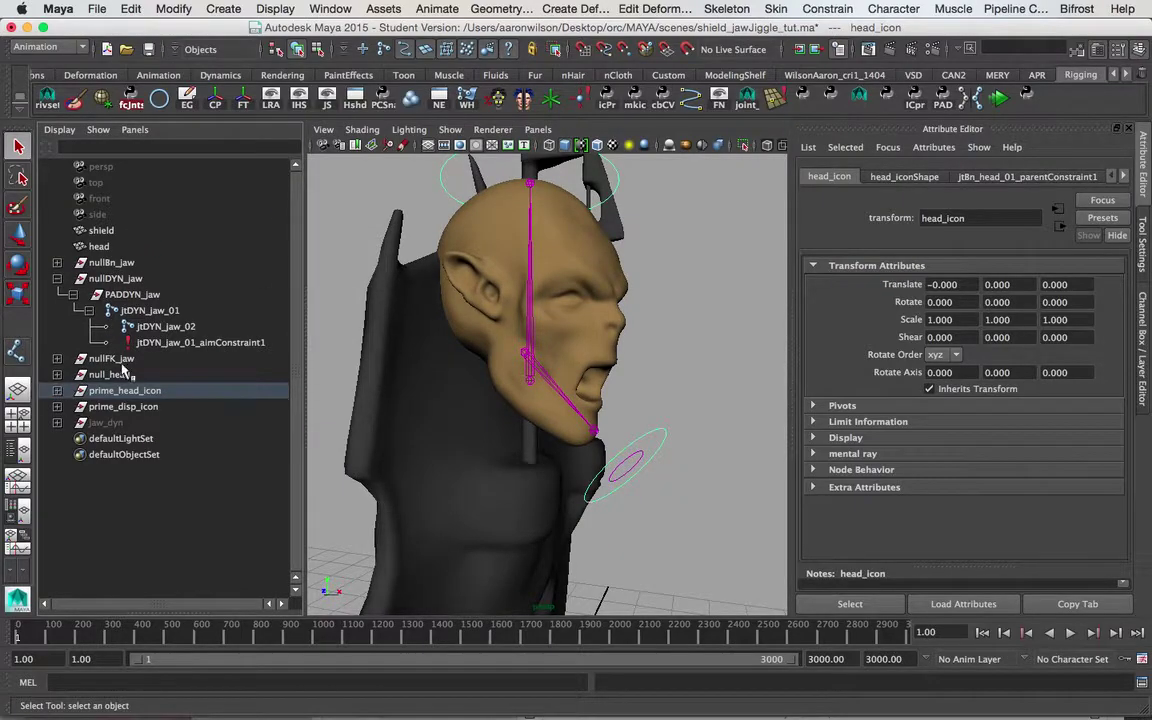
left_click(112, 374)
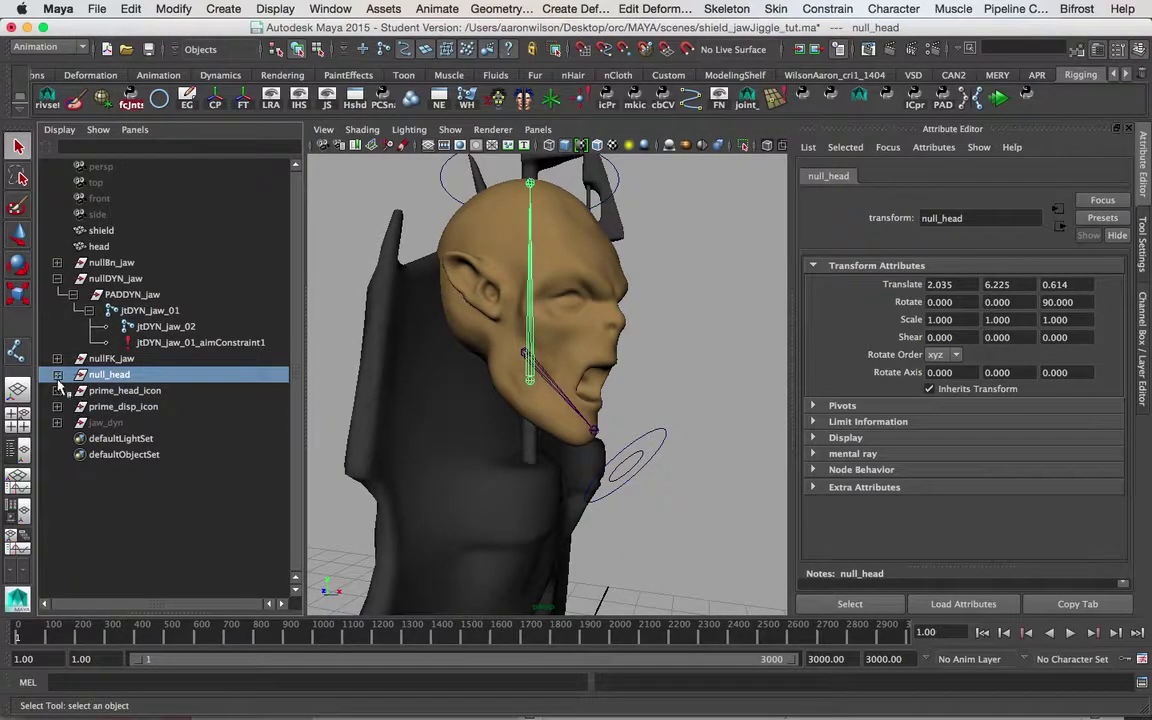
left_click(57, 375)
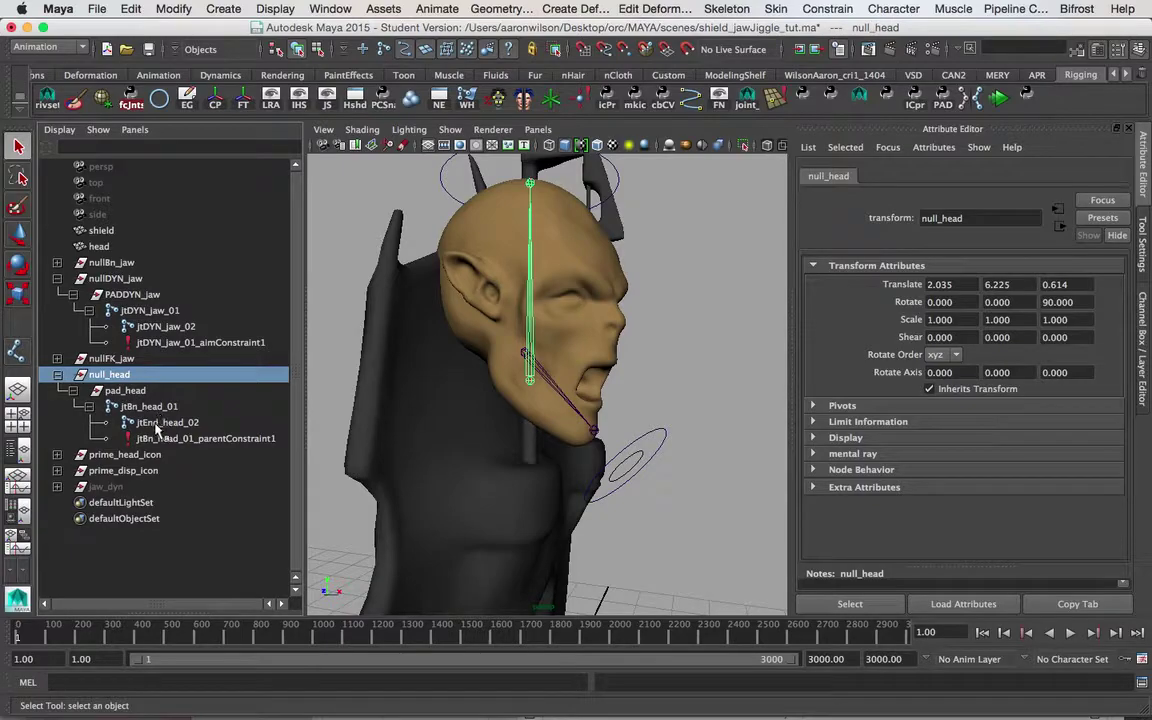
left_click(157, 424)
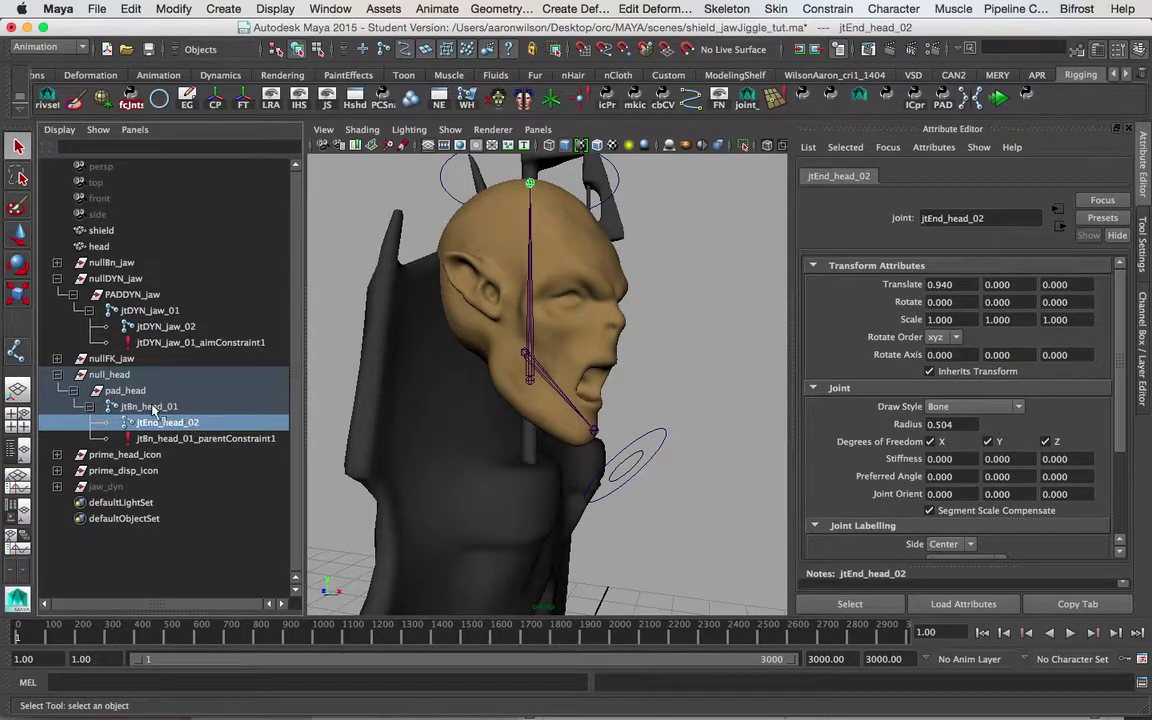
left_click(57, 279)
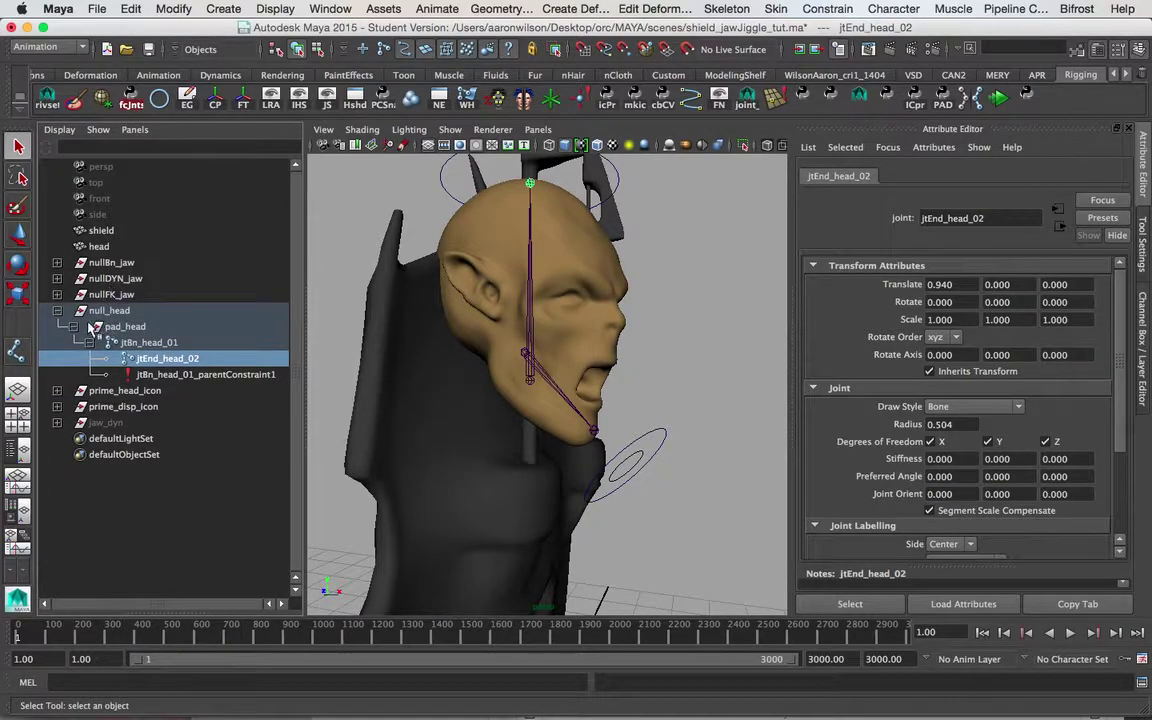
- Parent nullFK_jaw, nullDYN_jaw and nullBn_jaw under jtEnd_head_02 and collapse the null_head hierarchy
left_click(112, 296)
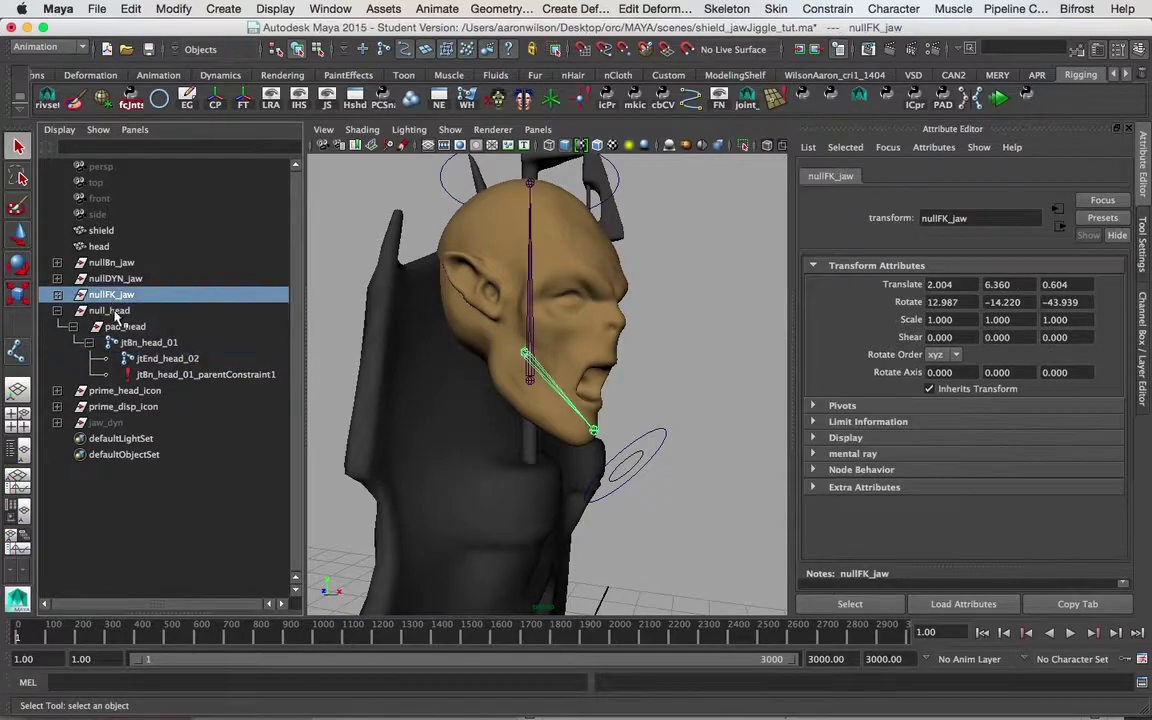
left_click(110, 280, "ctrl")
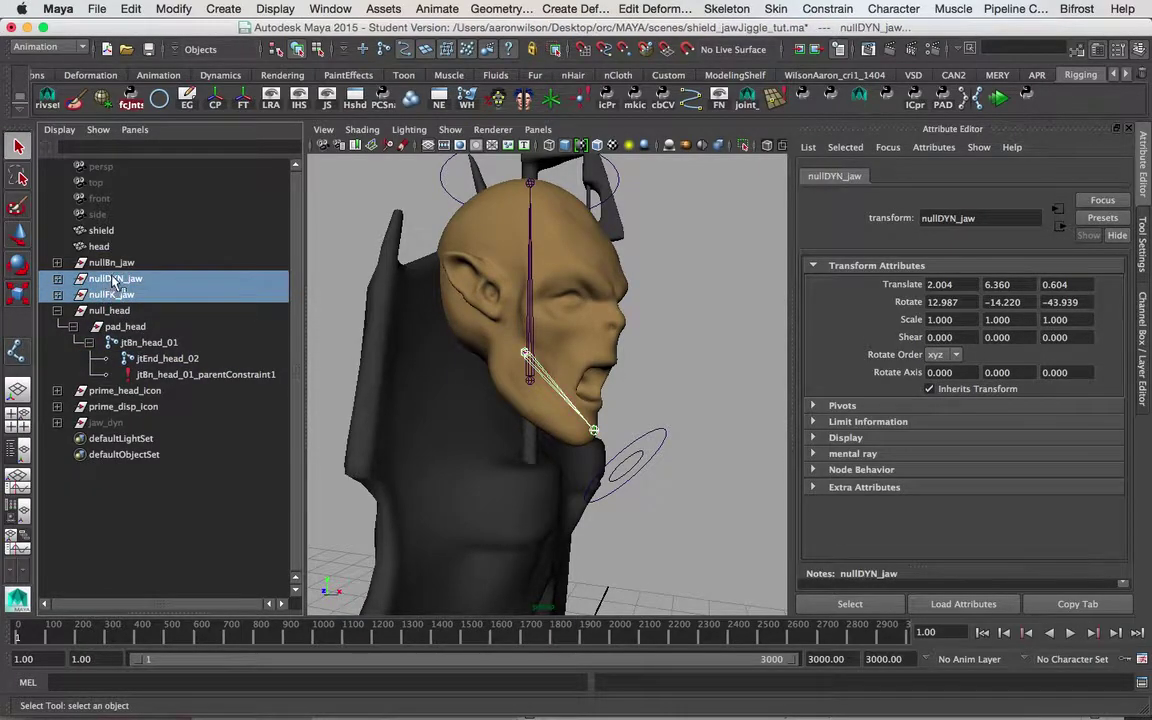
left_click(124, 264, "ctrl")
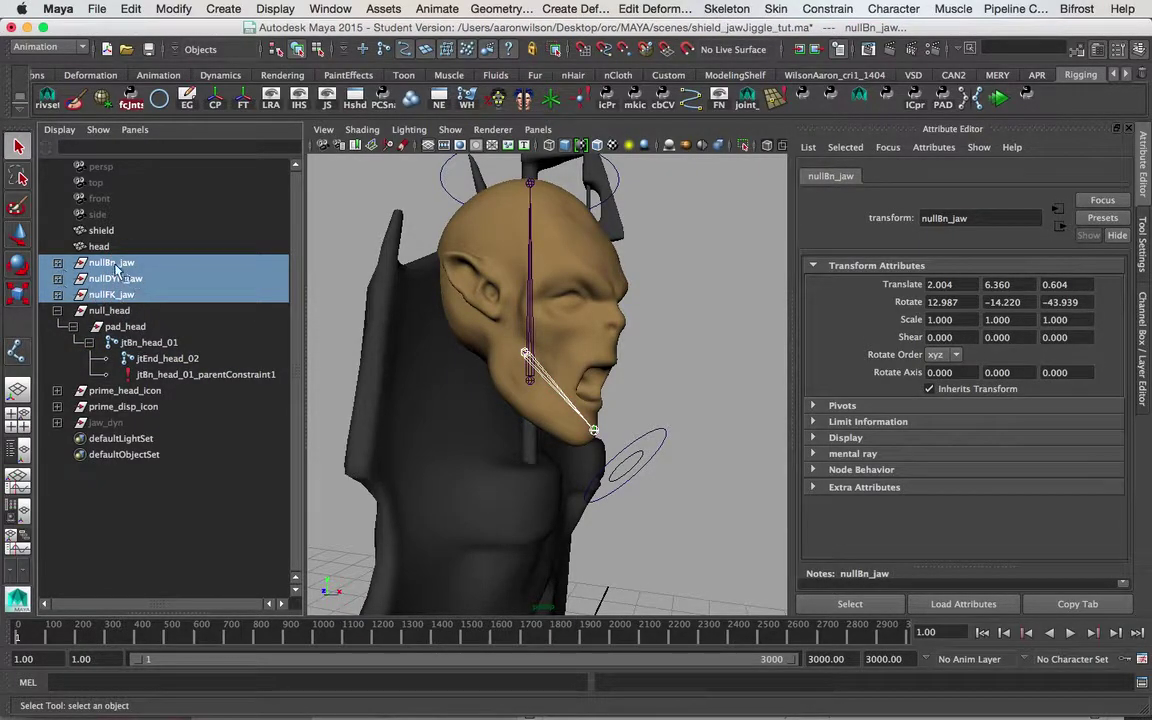
left_click(168, 359, "ctrl")
key("p")
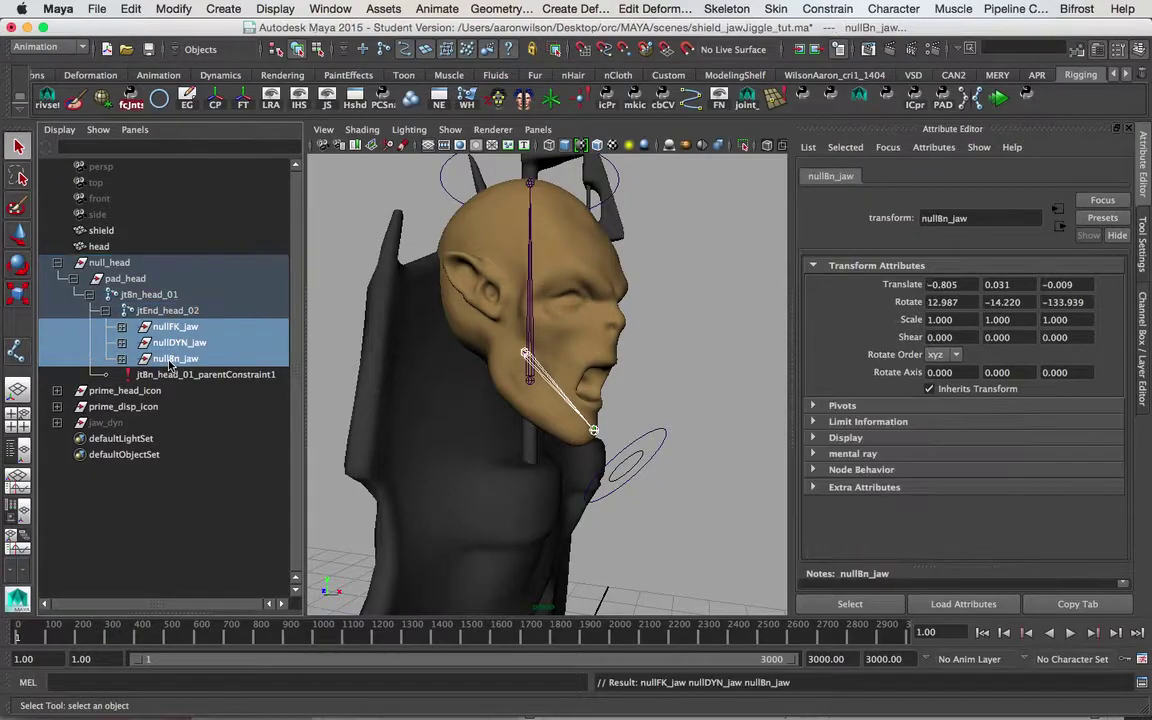
left_click(74, 279)
left_click(58, 264)
- Move head_icon vertically to test whether the jaw joints follow the head, and undo the move
middle_click_drag(511, 338, 493, 395, "alt")
key("w")
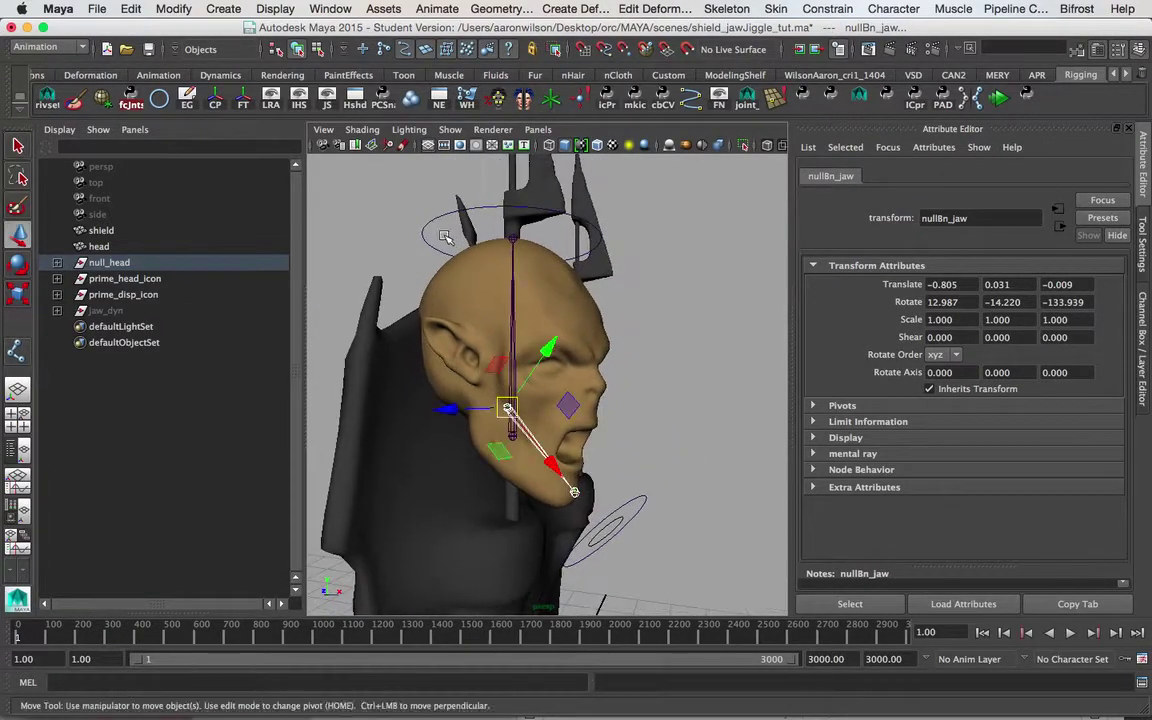
left_click(434, 241)
left_click_drag(510, 355, 506, 311)
key("ctrl+z")
middle_click_drag(651, 455, 651, 321, "alt")
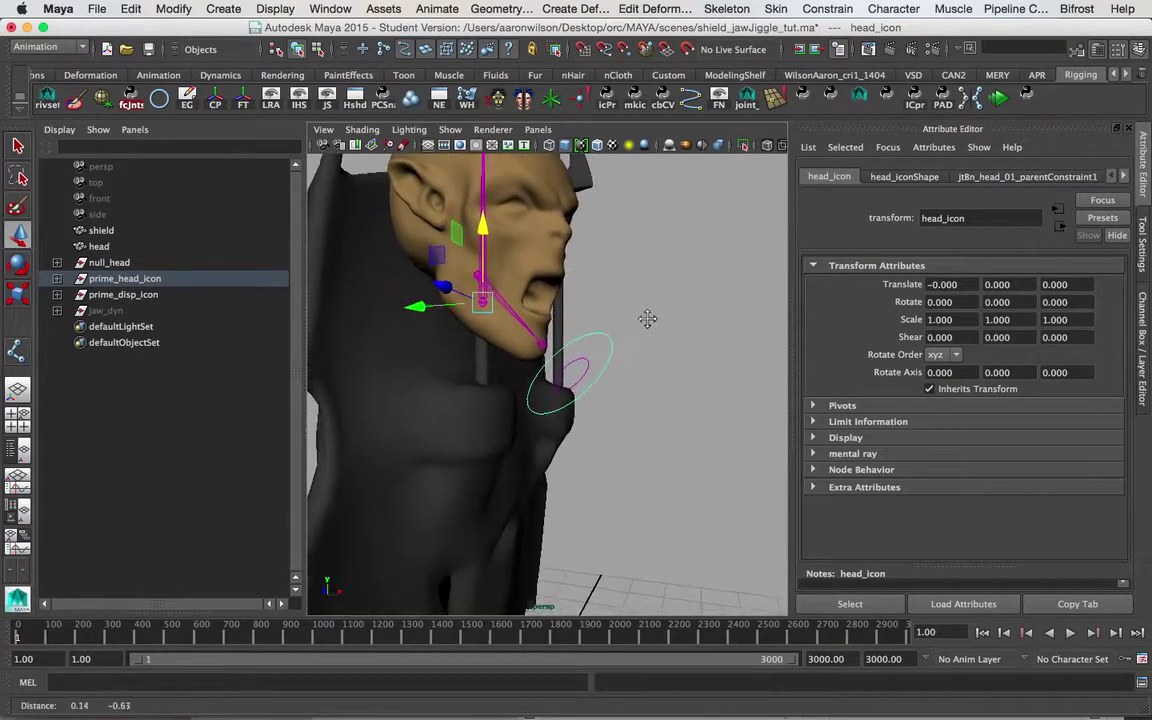
- Raise head_icon to a translate X of 0.215, try a larger downward move and undo that move
left_click_drag(485, 207, 483, 251)
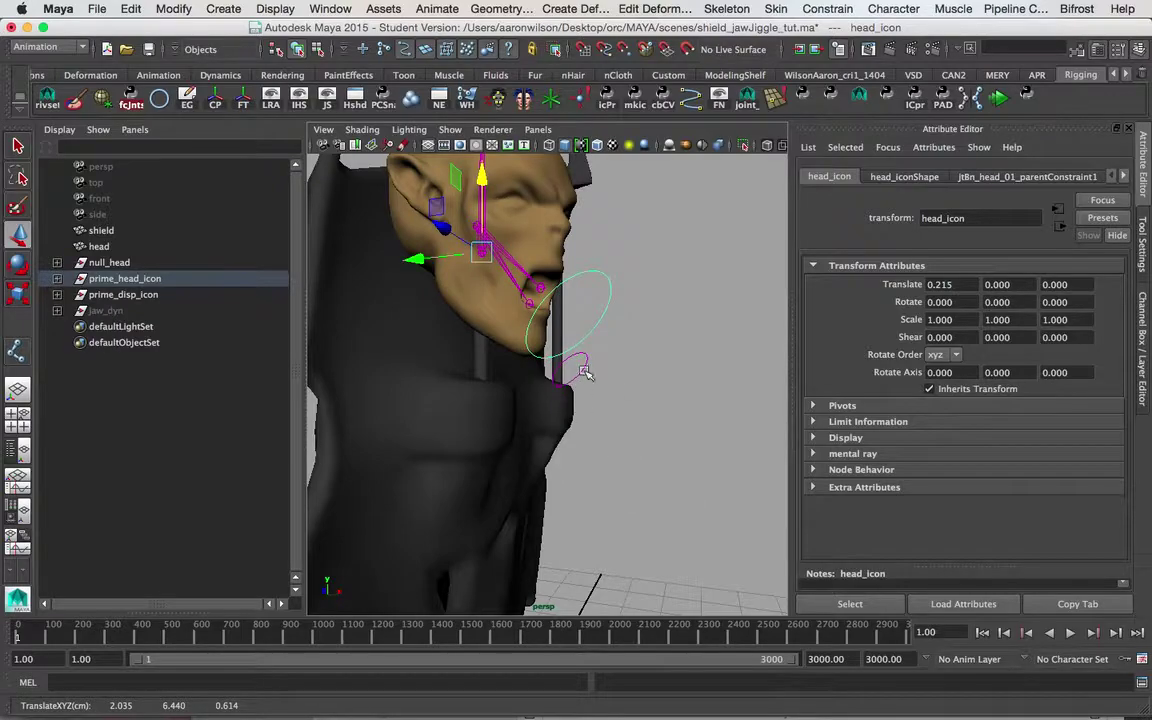
left_click_drag(586, 363, 586, 312, "alt")
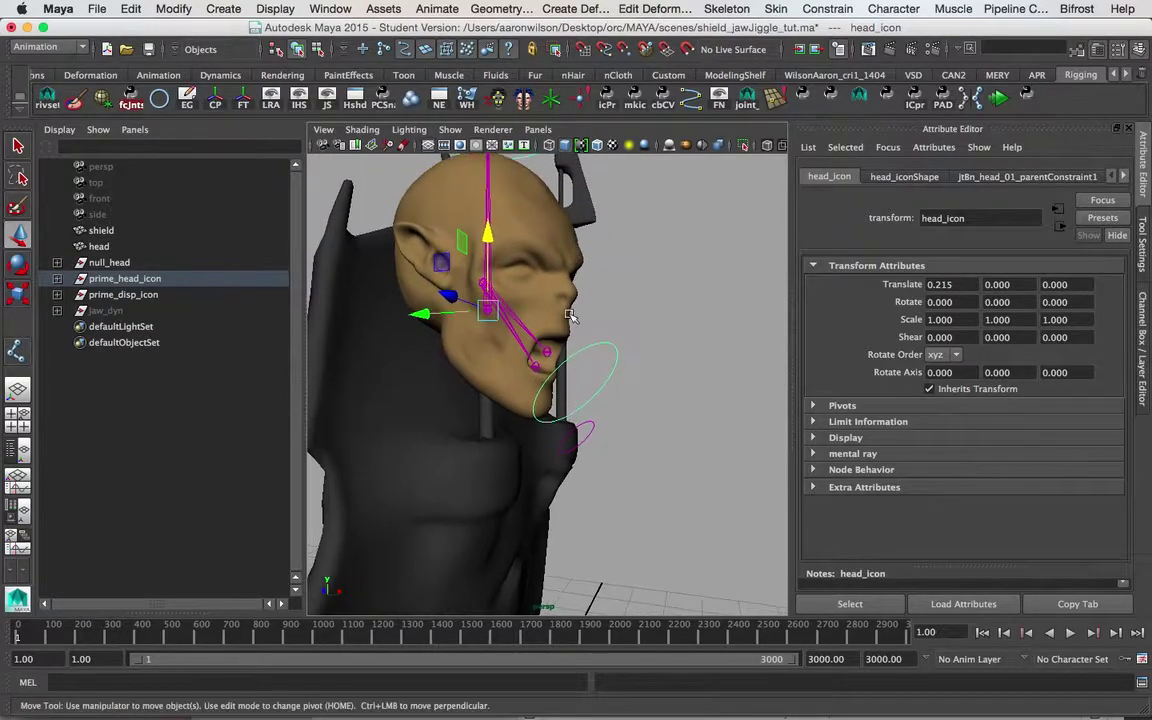
left_click_drag(488, 235, 486, 313)
key("super+z")
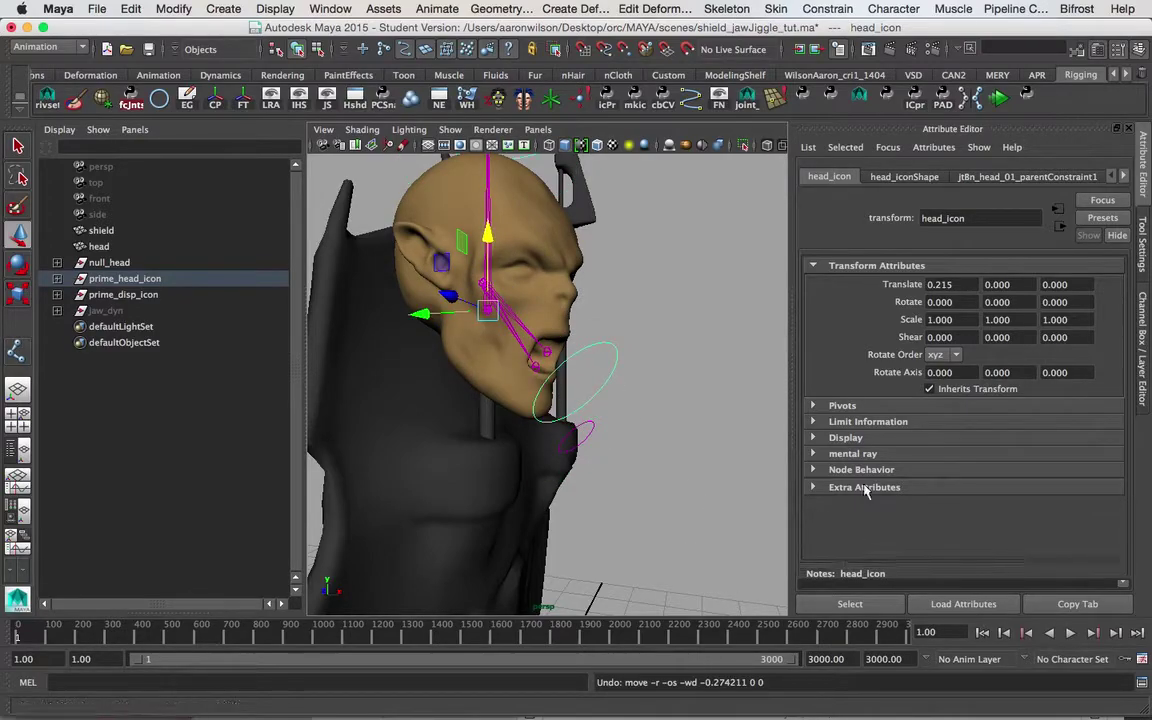
- Reset head_icon's translate X to 0 and clear the selection
key("ctrl+a")
double_click(1115, 193)
type("0")
key("Return")
left_click(800, 414)
left_click_drag(800, 414, 850, 398, "alt")
right_click_drag(850, 398, 722, 366, "alt")
middle_click_drag(722, 366, 702, 386, "alt")
left_click_drag(702, 386, 653, 421, "alt")
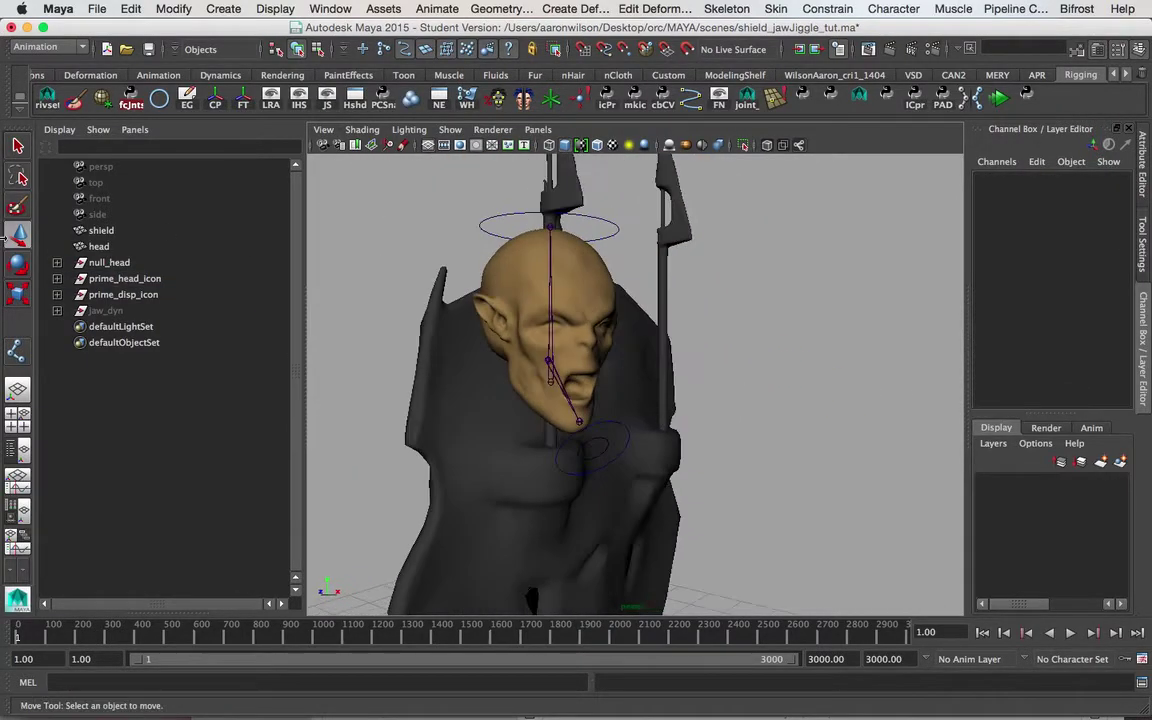
- Add a keyable float attribute with the long name dyn stiffness, minimum 0 and maximum 10, to jaw_icon
middle_click_drag(527, 309, 537, 282, "alt")
left_click_drag(513, 344, 695, 384, "alt")
left_click(697, 389)
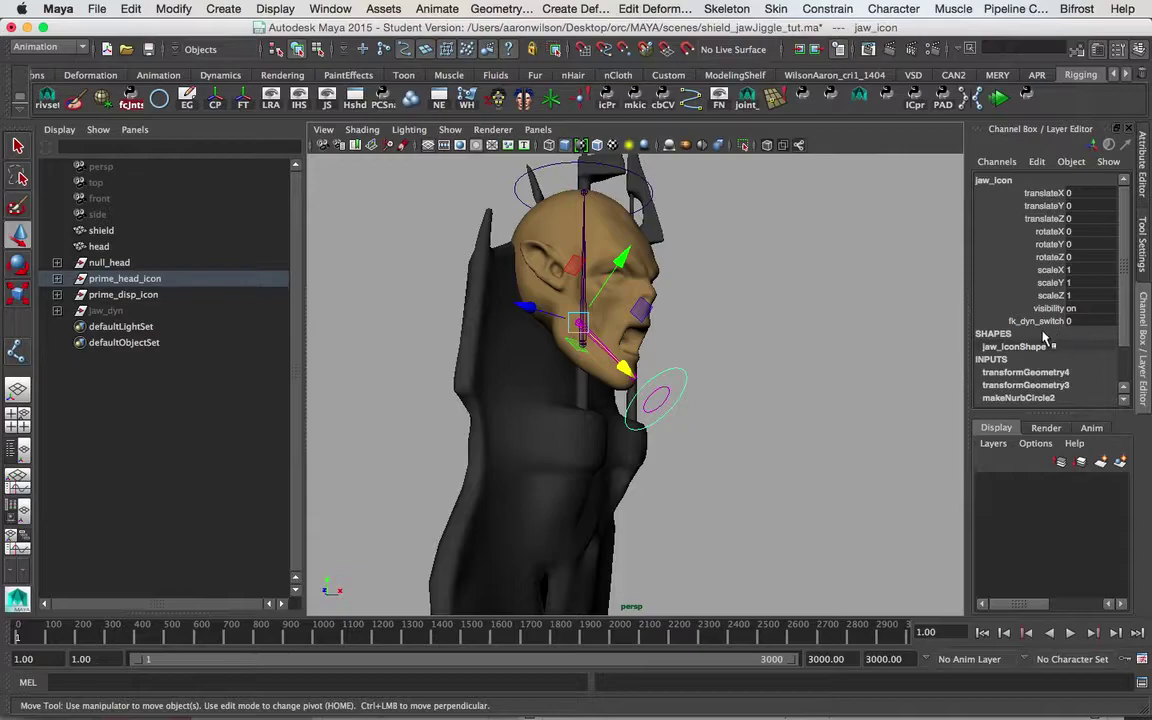
left_click_drag(690, 341, 726, 319, "alt")
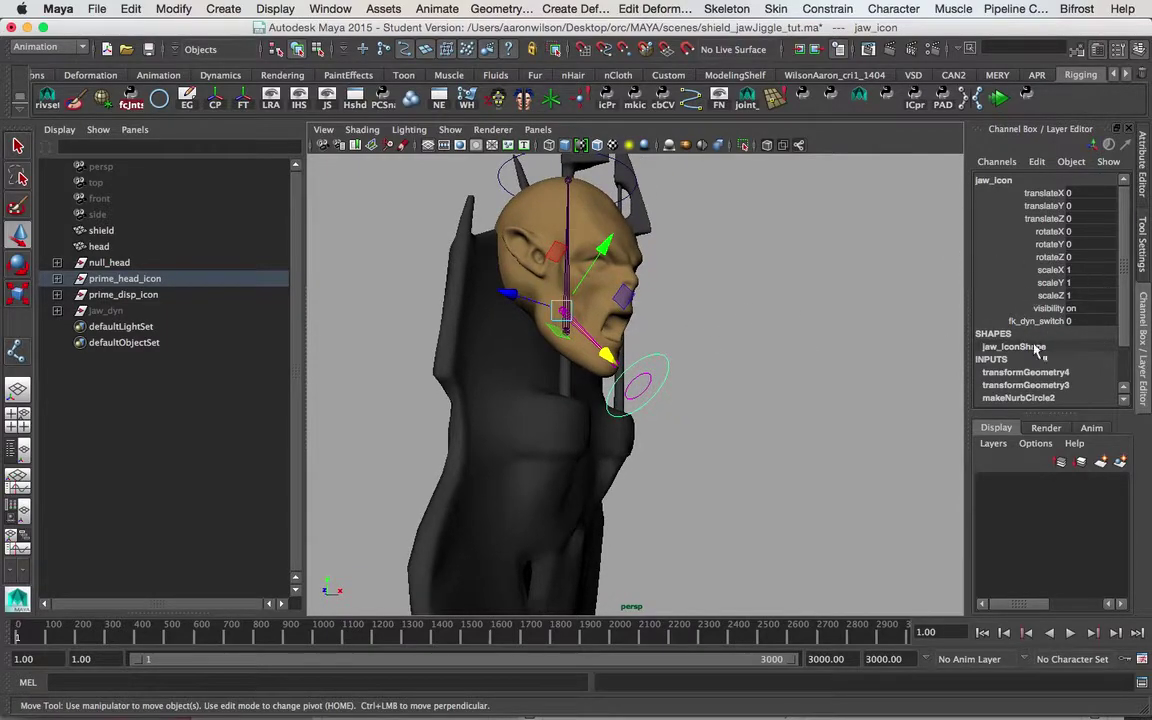
left_click(1037, 161)
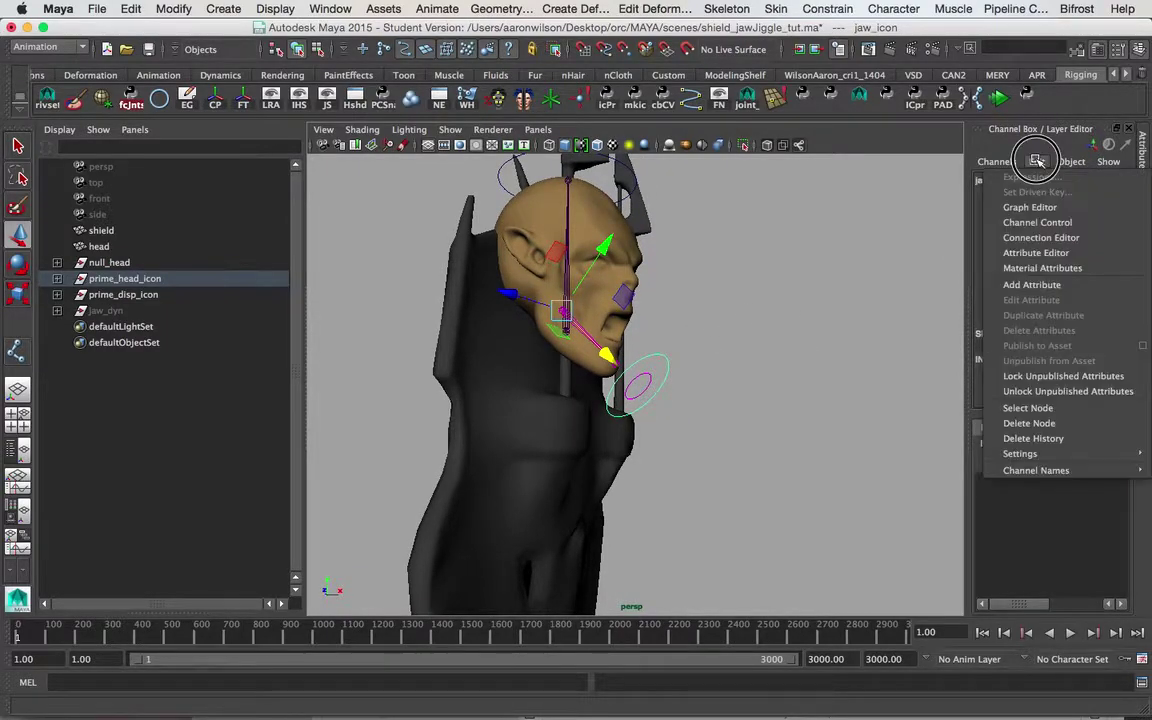
left_click(1050, 284)
left_click(907, 256)
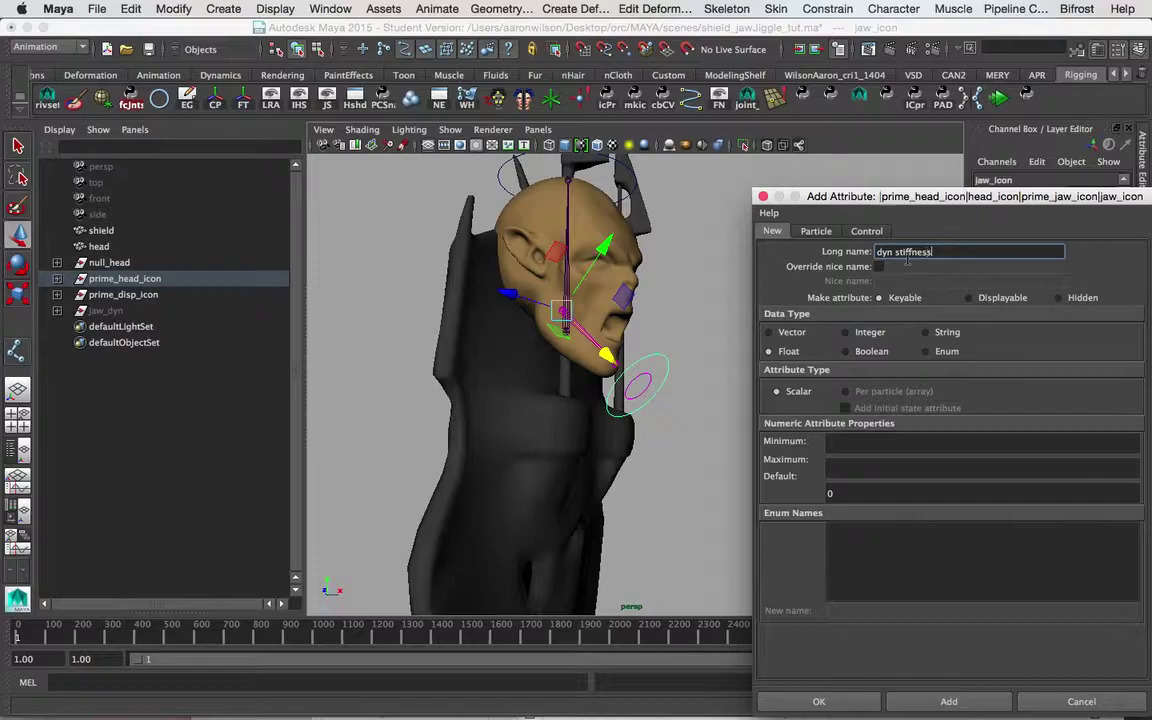
left_click(911, 444)
type("0")
key("Tab")
type("10")
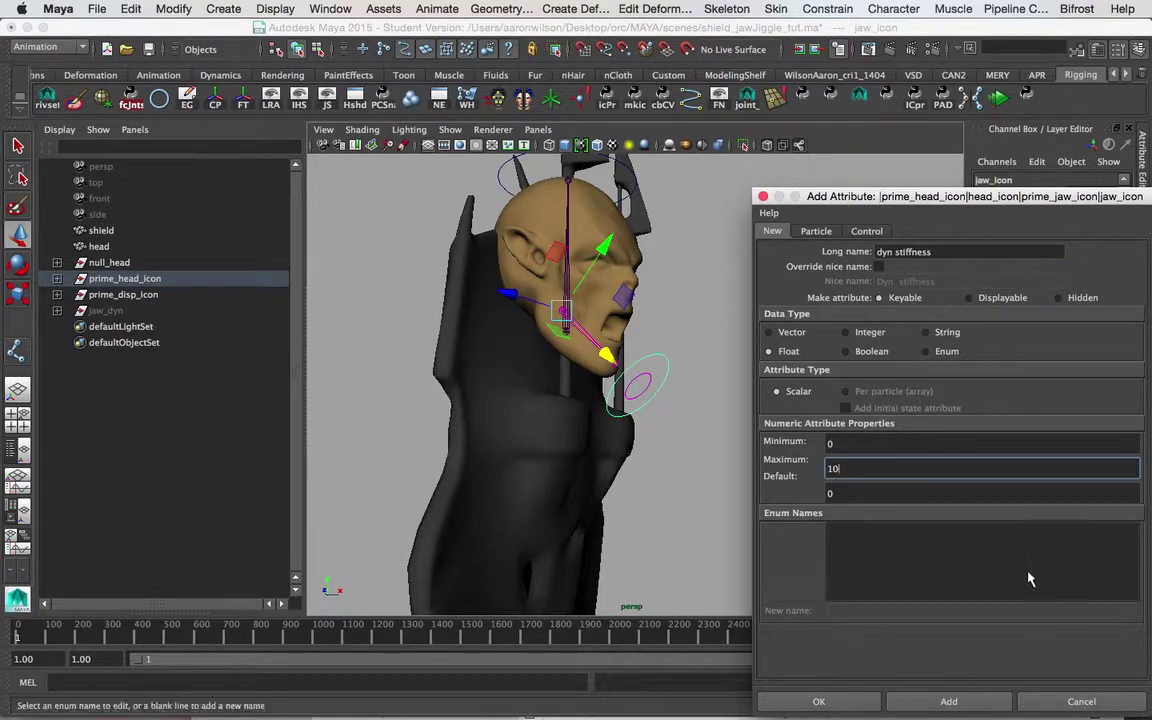
left_click(834, 700)
- Expand jaw_dyn in the Outliner together with its grp_goal and follow_goal children
left_click_drag(762, 268, 732, 274, "alt")
left_click_drag(672, 252, 718, 300, "alt")
middle_click_drag(749, 306, 730, 246, "alt")
left_click_drag(730, 288, 645, 273, "alt")
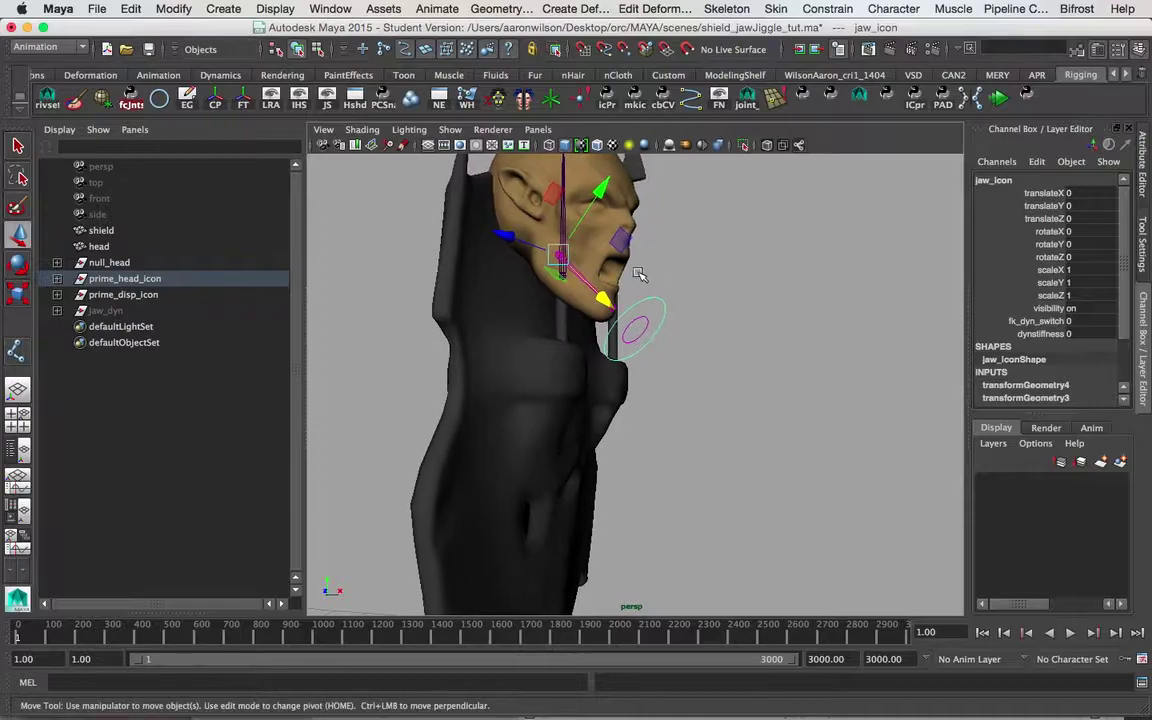
right_click_drag(645, 273, 753, 255, "alt")
middle_click_drag(774, 284, 819, 330, "alt")
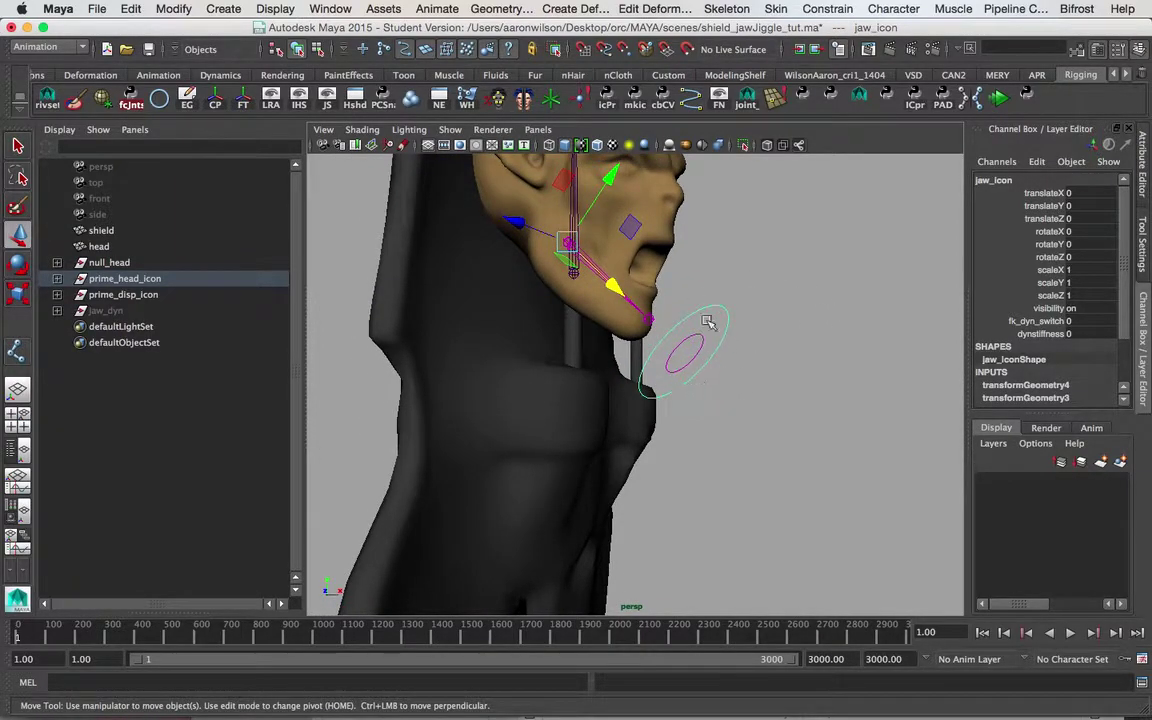
left_click(57, 311)
left_click(73, 343)
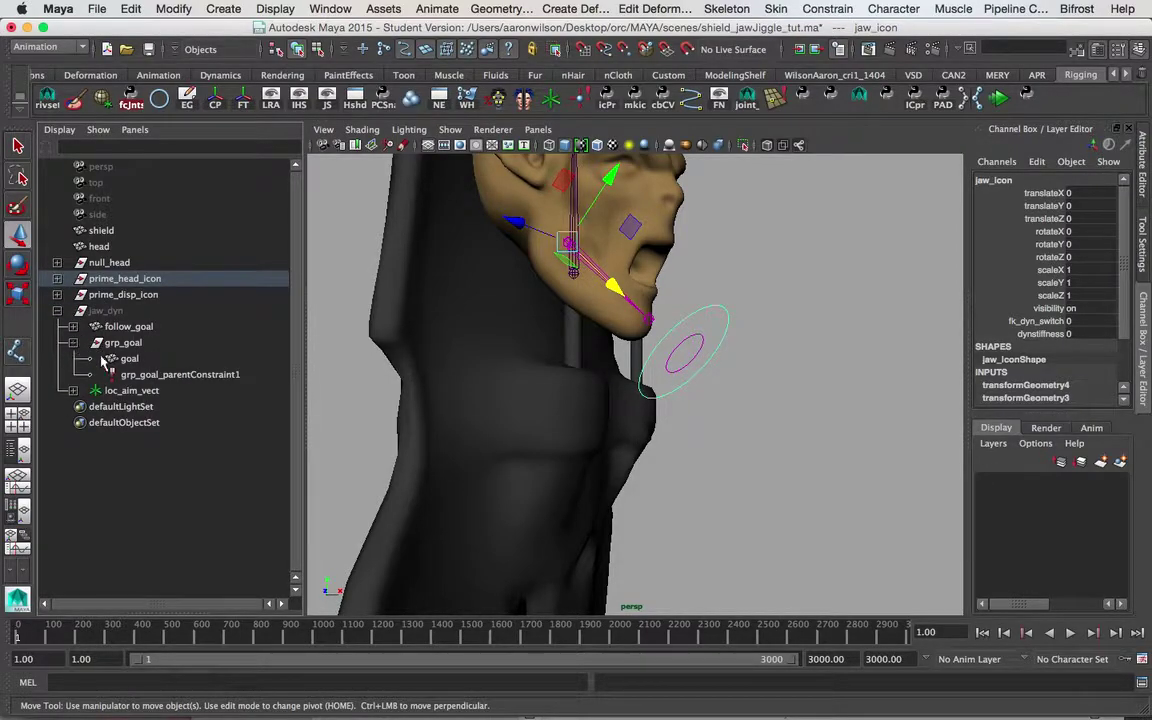
left_click(72, 327)
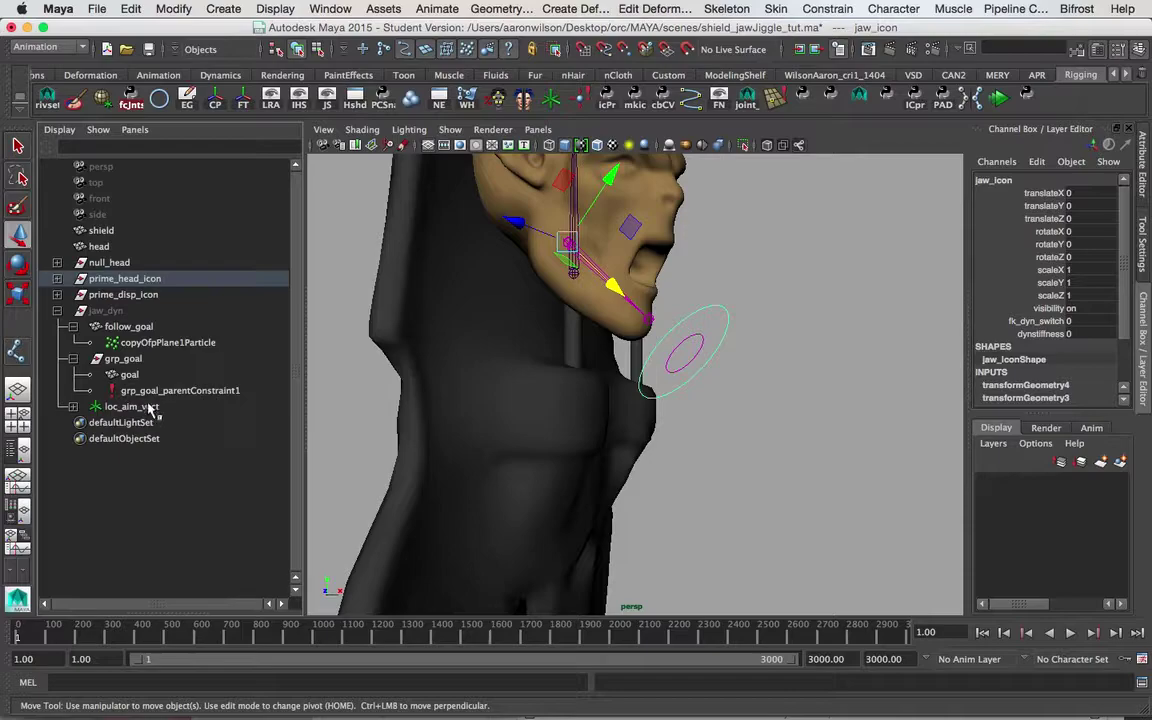
- Examine follow_goal's shape, shading group and point-on-poly constraint attributes for a setting that controls the jaw's stiffness
left_click(122, 328)
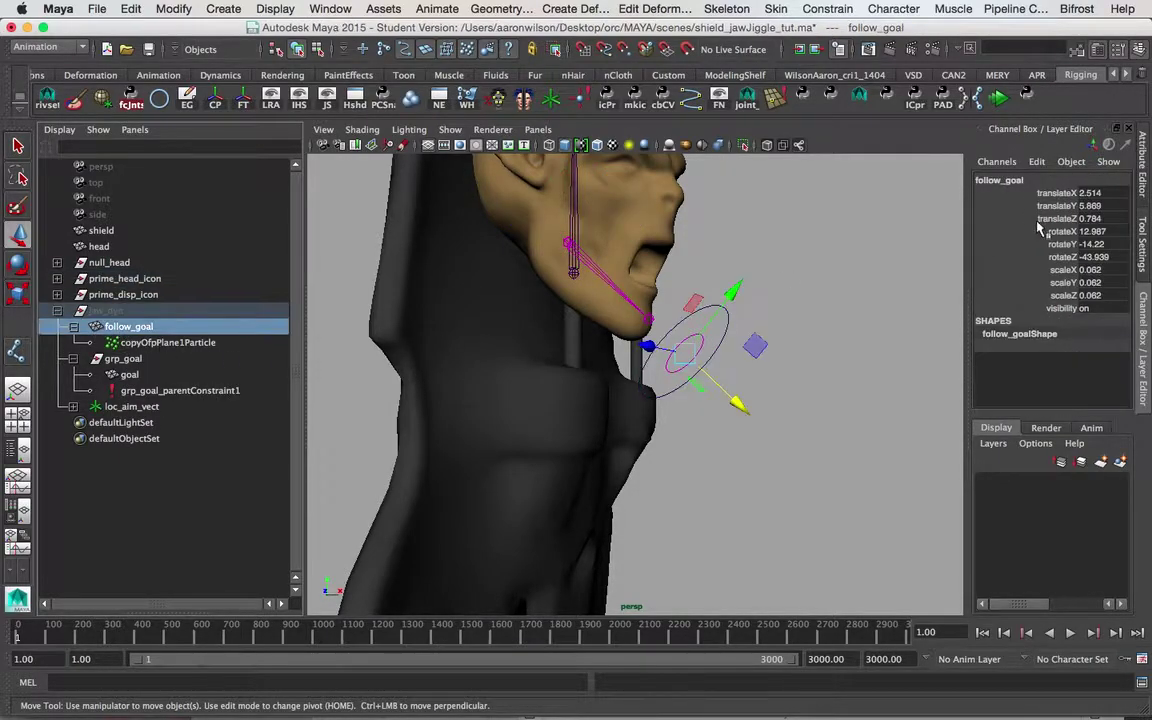
key("ctrl+a")
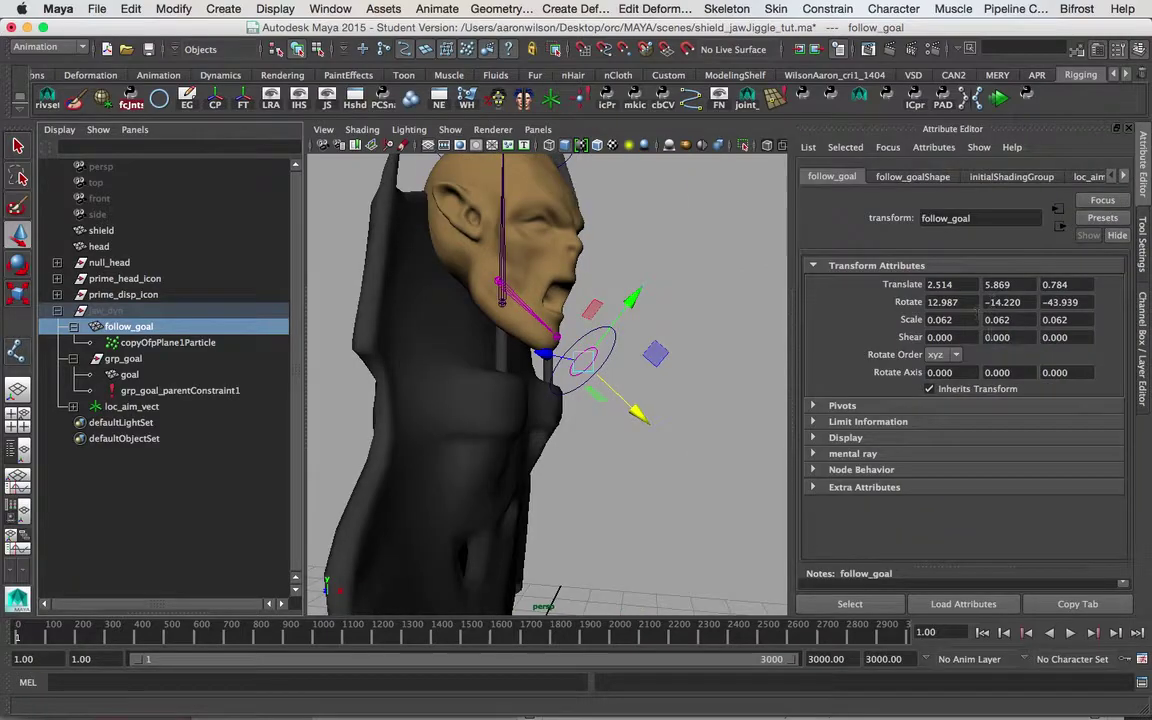
left_click(912, 177)
left_click(1012, 177)
scroll(1016, 174, "down", 2)
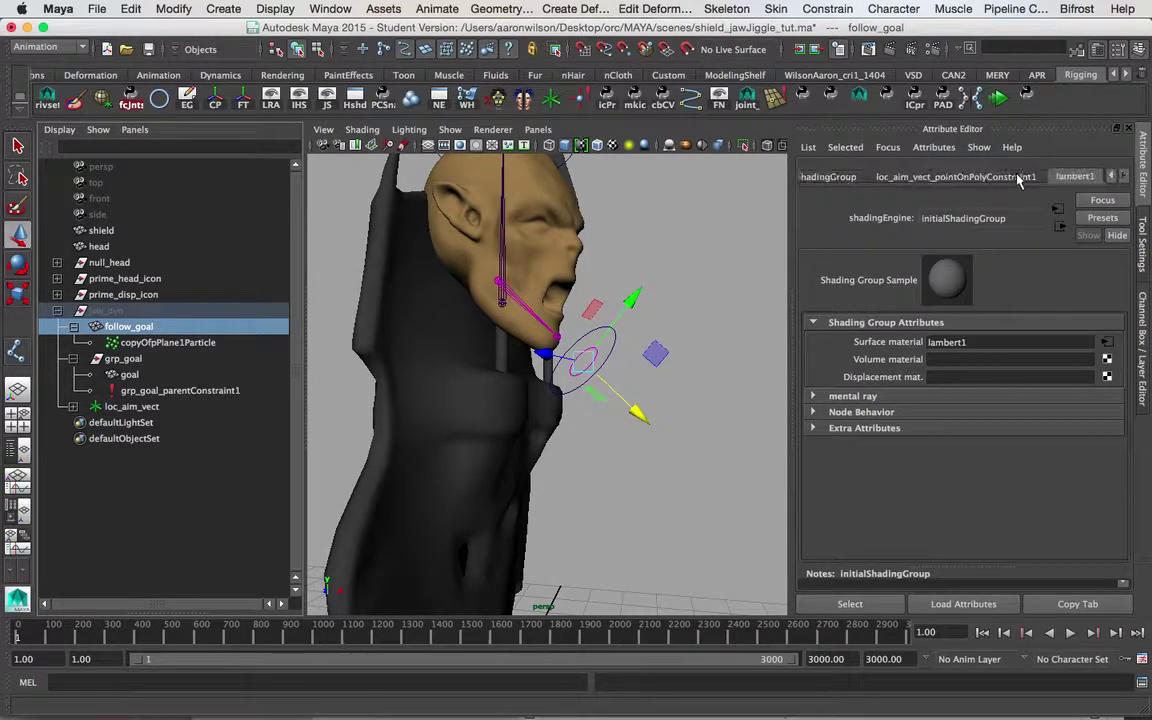
left_click(1023, 178)
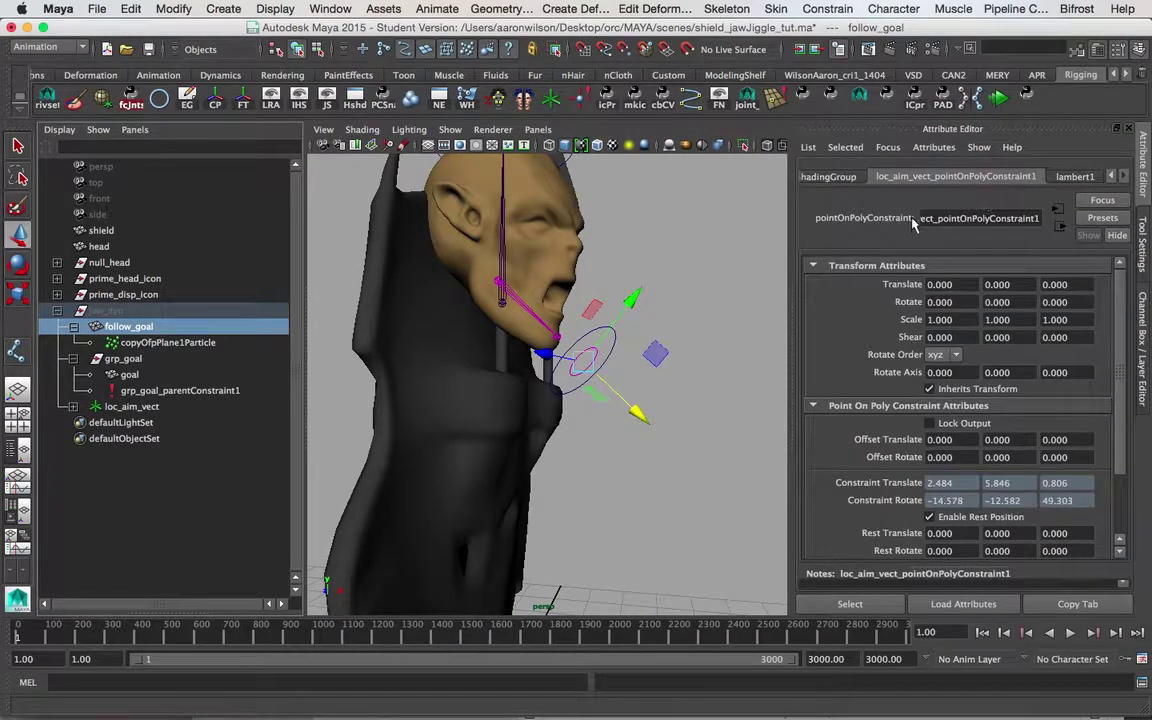
- Examine the shape attributes of copyOfpPlane1Particle and locate its goalWeight[0] channel
left_click(156, 345)
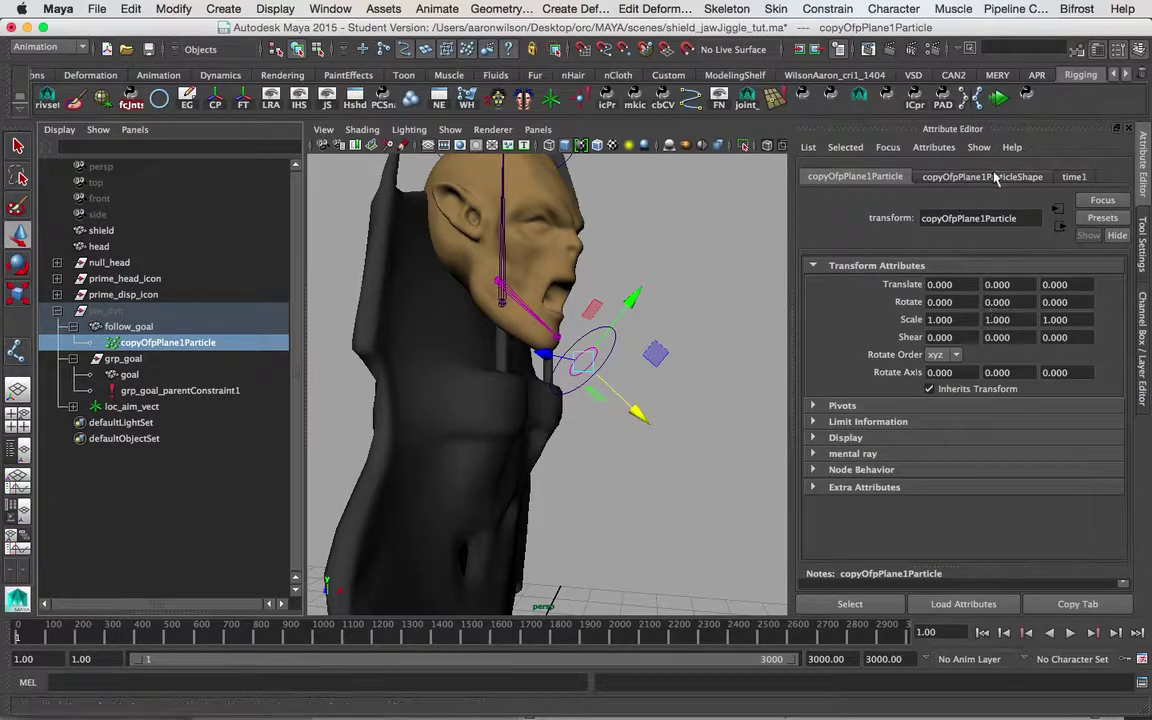
left_click(945, 176)
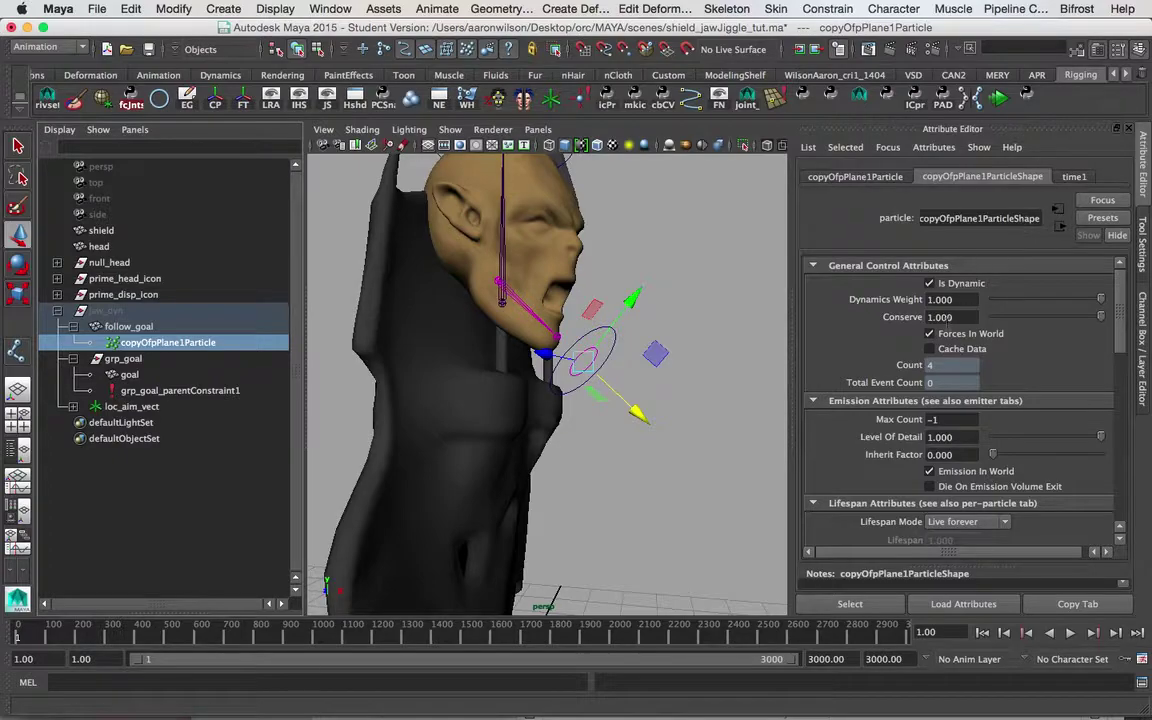
scroll(950, 317, "down", 8)
scroll(885, 347, "down", 5)
left_click(1143, 305)
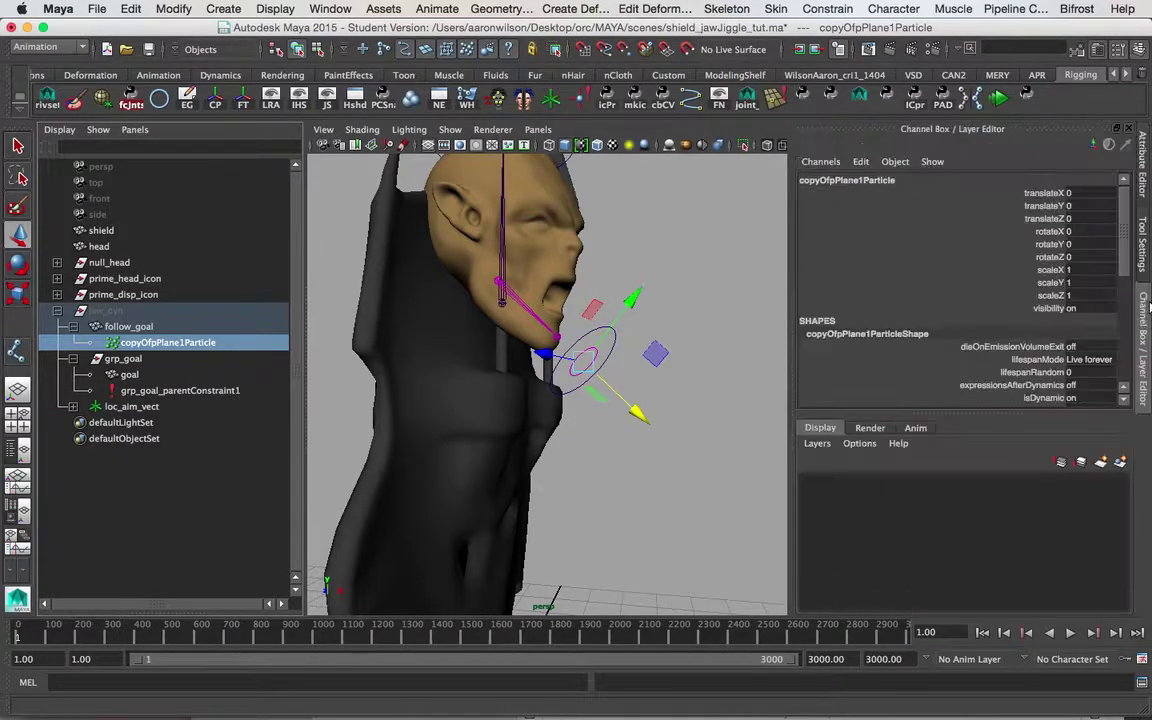
scroll(1033, 272, "down", 5)
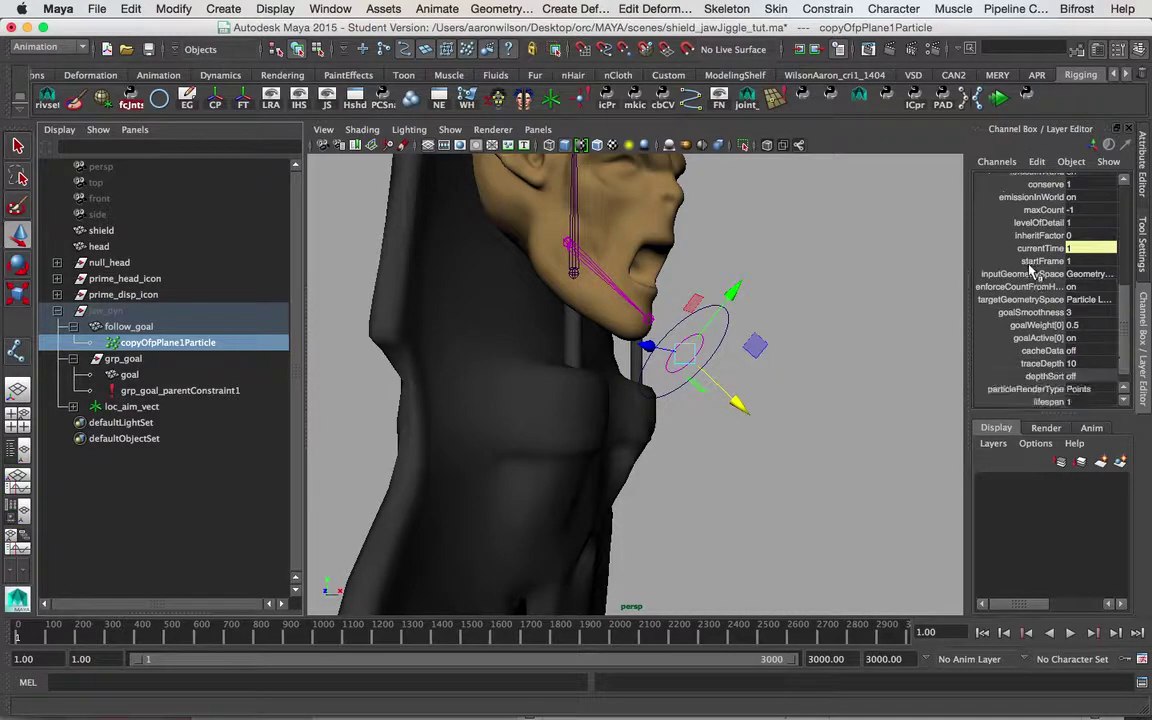
scroll(1040, 311, "down", 1)
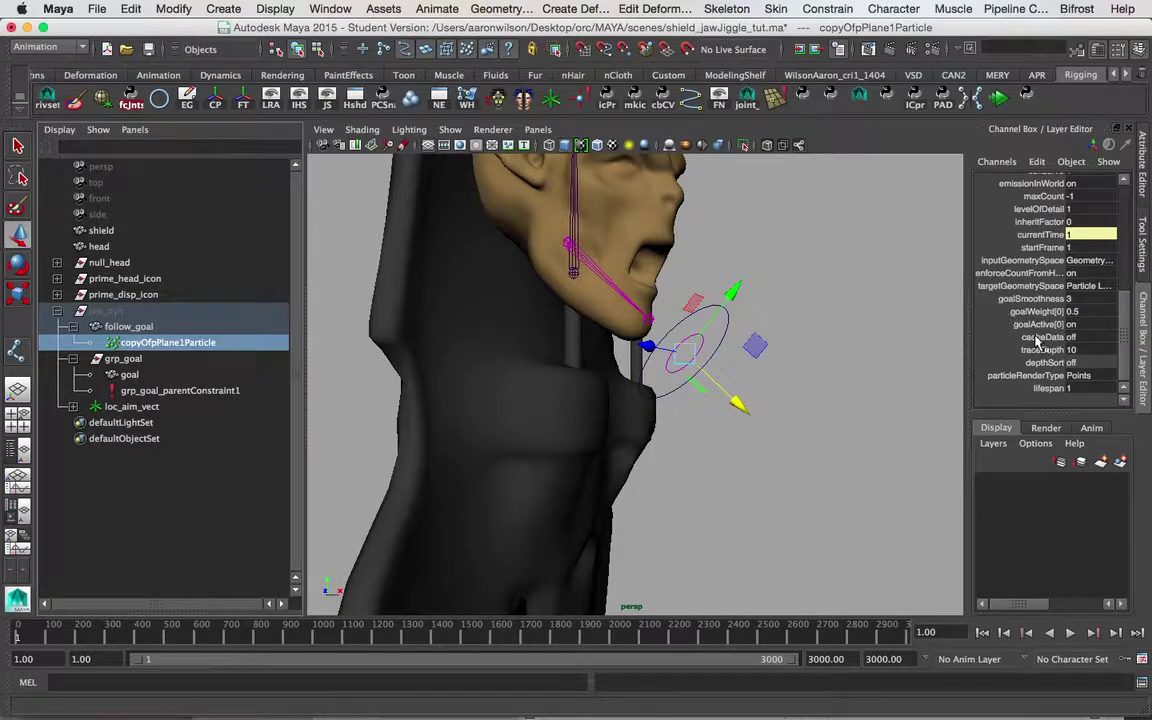
- Select jaw_icon together with copyOfpPlane1Particle and graph both with their shapes in the Node Editor
middle_click_drag(874, 299, 845, 289, "alt")
key("q")
left_click(706, 292)
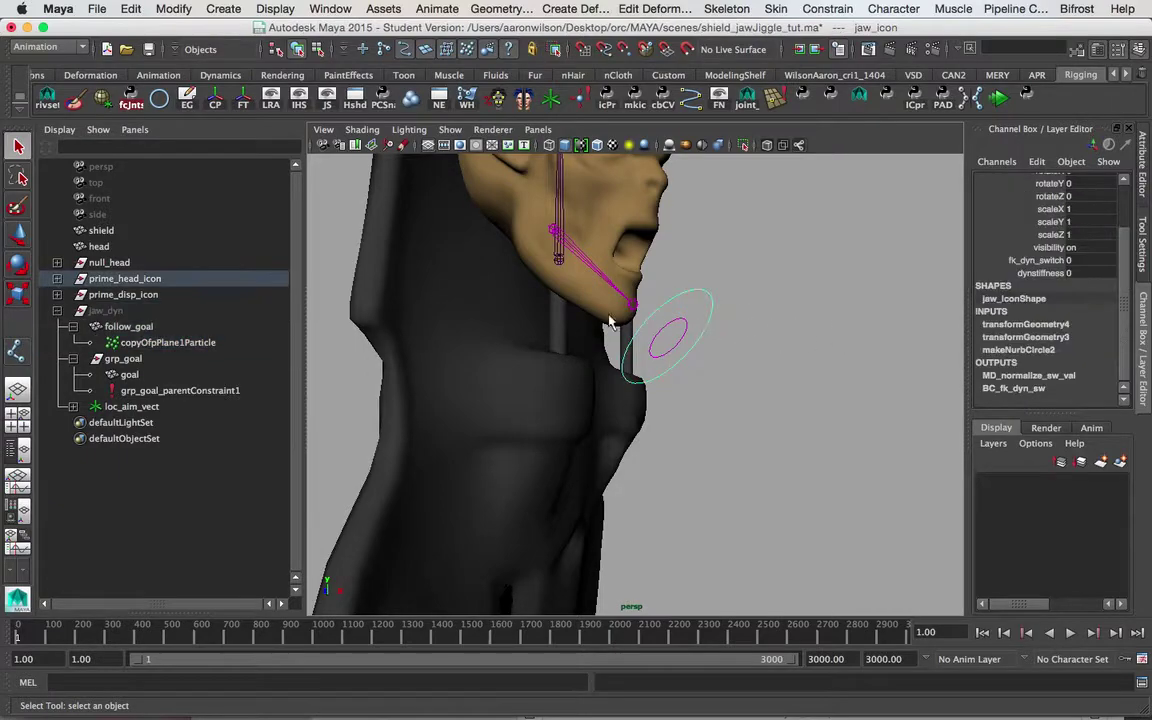
left_click(145, 342)
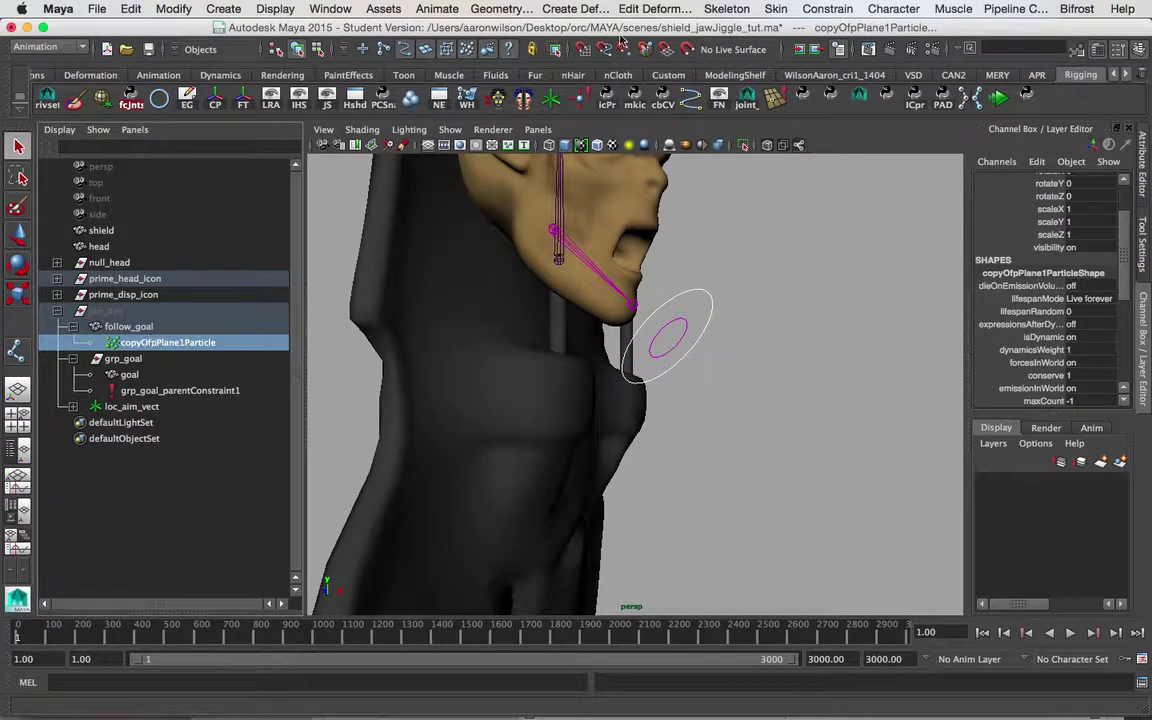
left_click(330, 8)
left_click(345, 163)
left_click(426, 187)
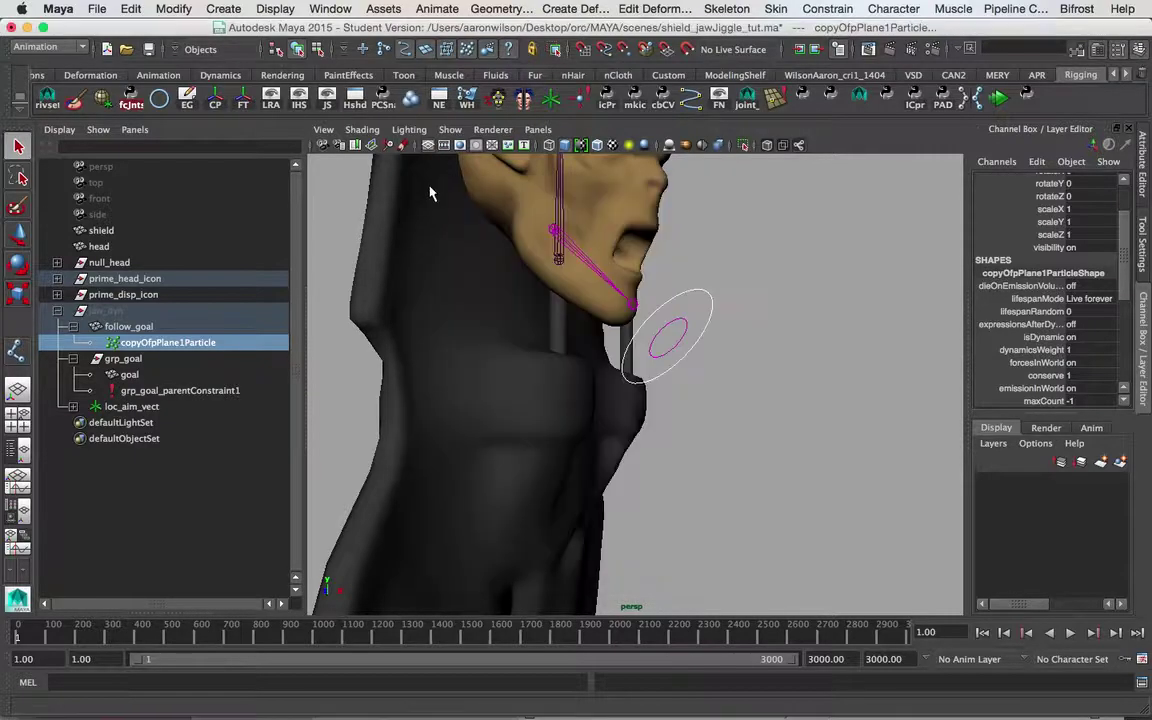
left_click(330, 8)
left_click(347, 151)
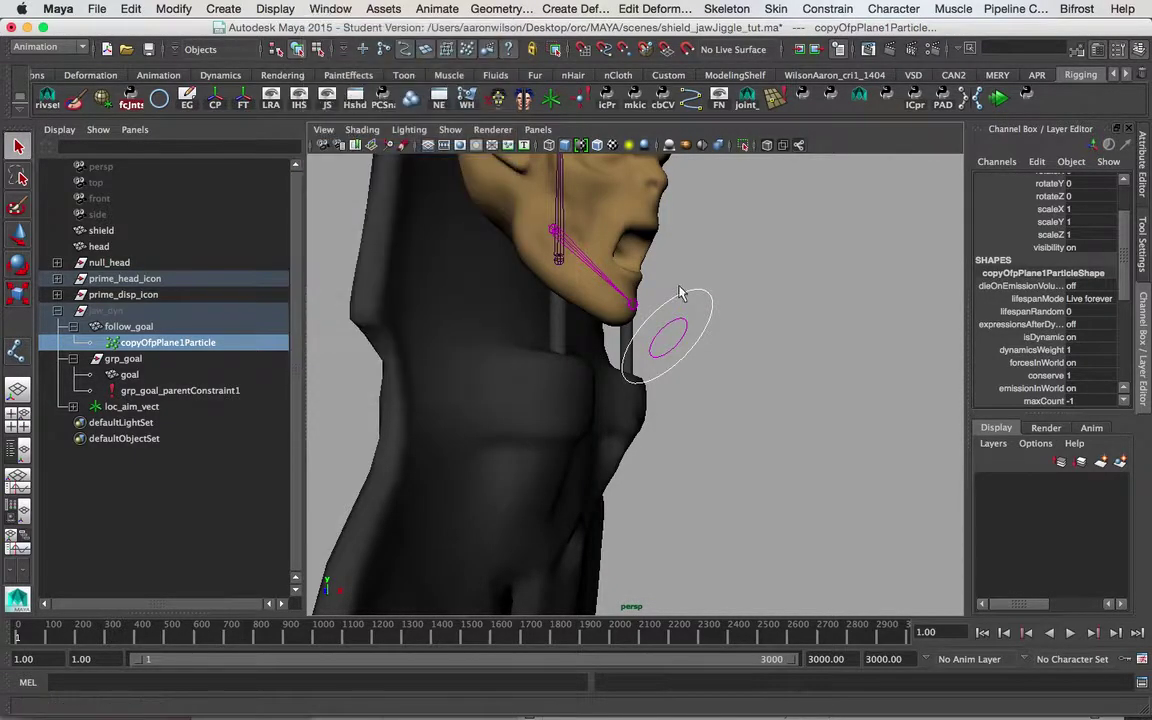
left_click_drag(689, 157, 439, 57)
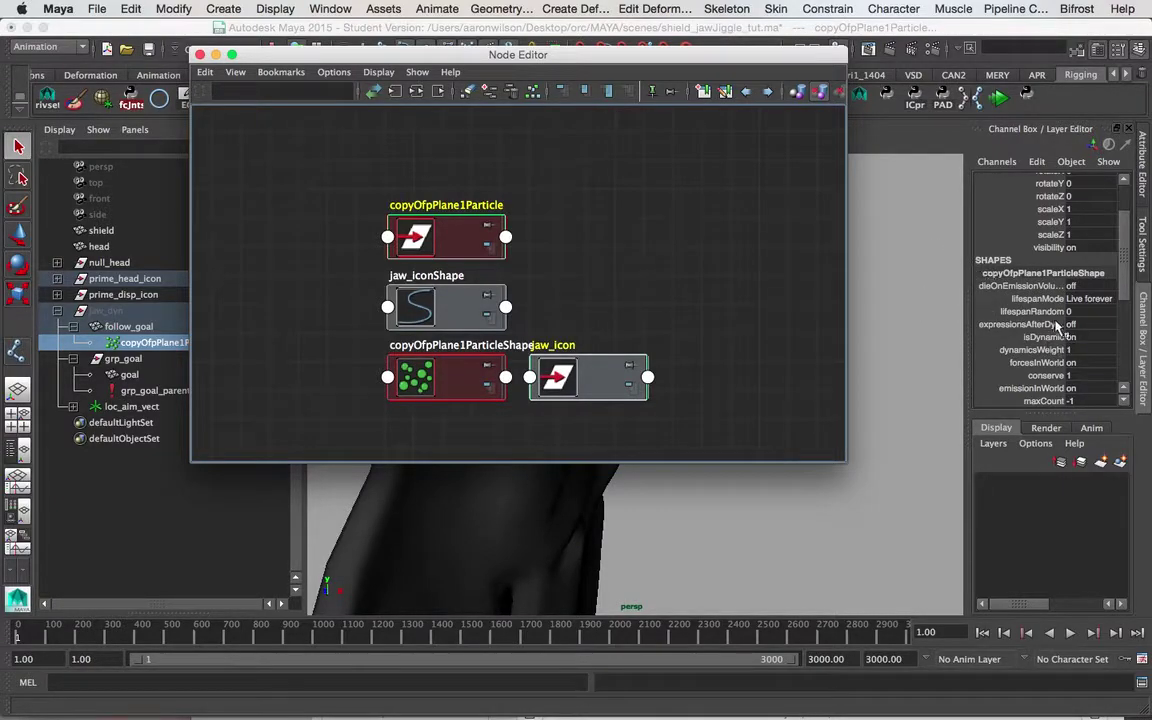
- Place jaw_icon and copyOfpPlane1ParticleShape side by side in the graph and move the two unneeded nodes out of the way
left_click_drag(440, 384, 707, 255)
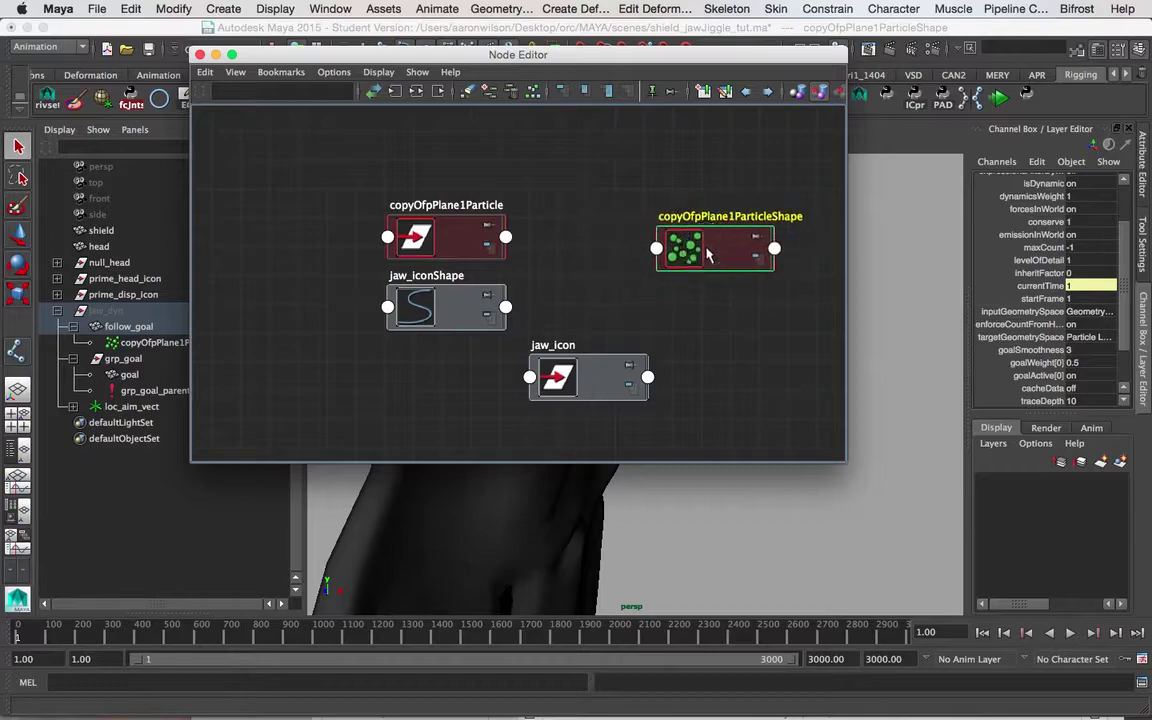
left_click_drag(588, 388, 468, 159)
left_click(465, 245)
left_click_drag(465, 243, 116, 244)
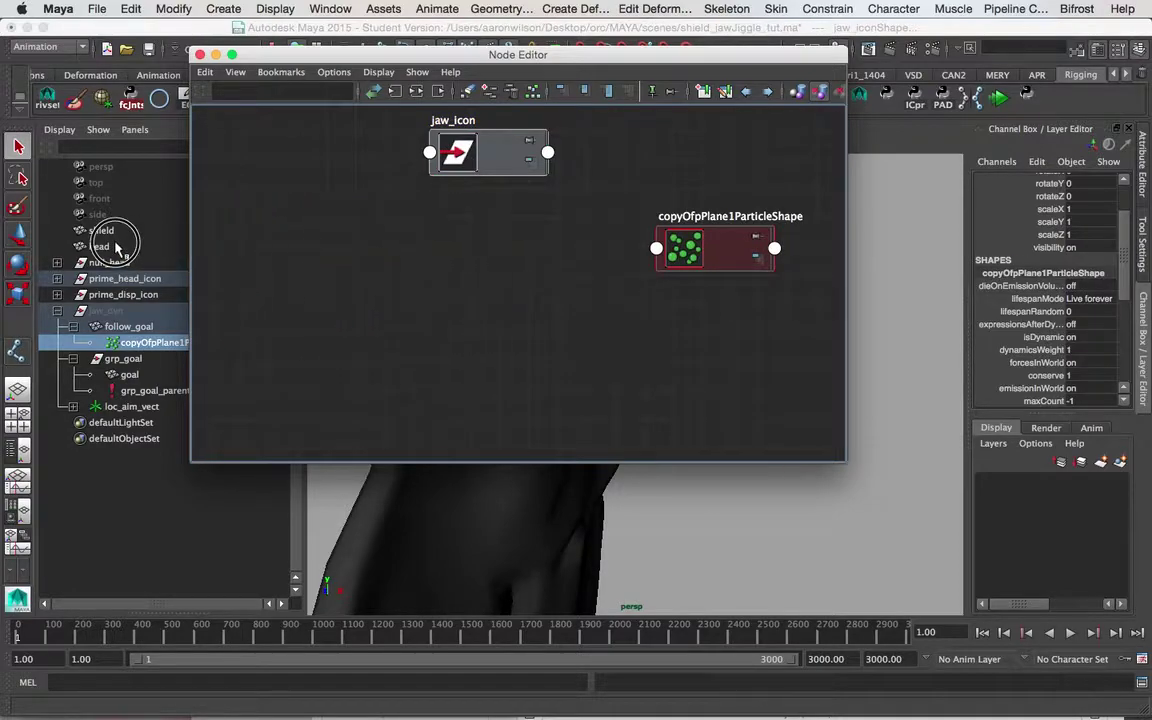
middle_click_drag(485, 288, 434, 336, "alt")
left_click_drag(411, 196, 282, 191)
left_click_drag(682, 292, 672, 222)
- Show all attributes on the jaw_icon and copyOfpPlane1ParticleShape nodes and expand the particle shape's Goal Weight
left_click_drag(700, 313, 195, 128)
left_click(612, 90)
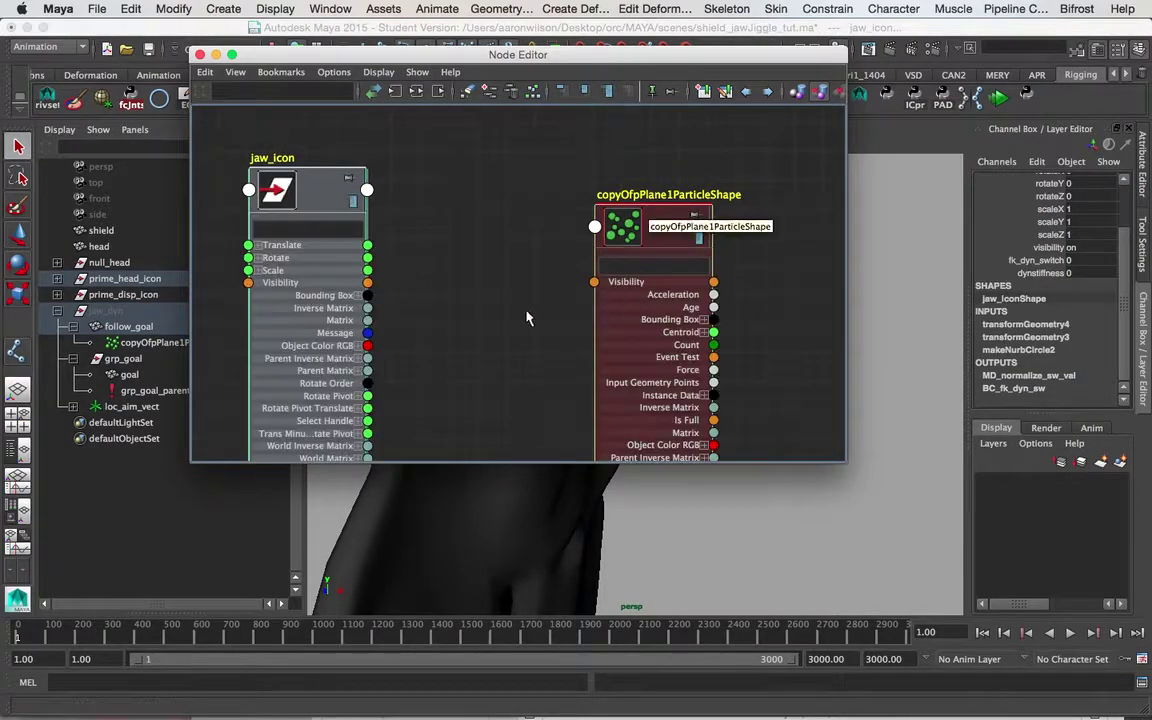
scroll(486, 200, "down", 10)
middle_click_drag(617, 314, 517, 137)
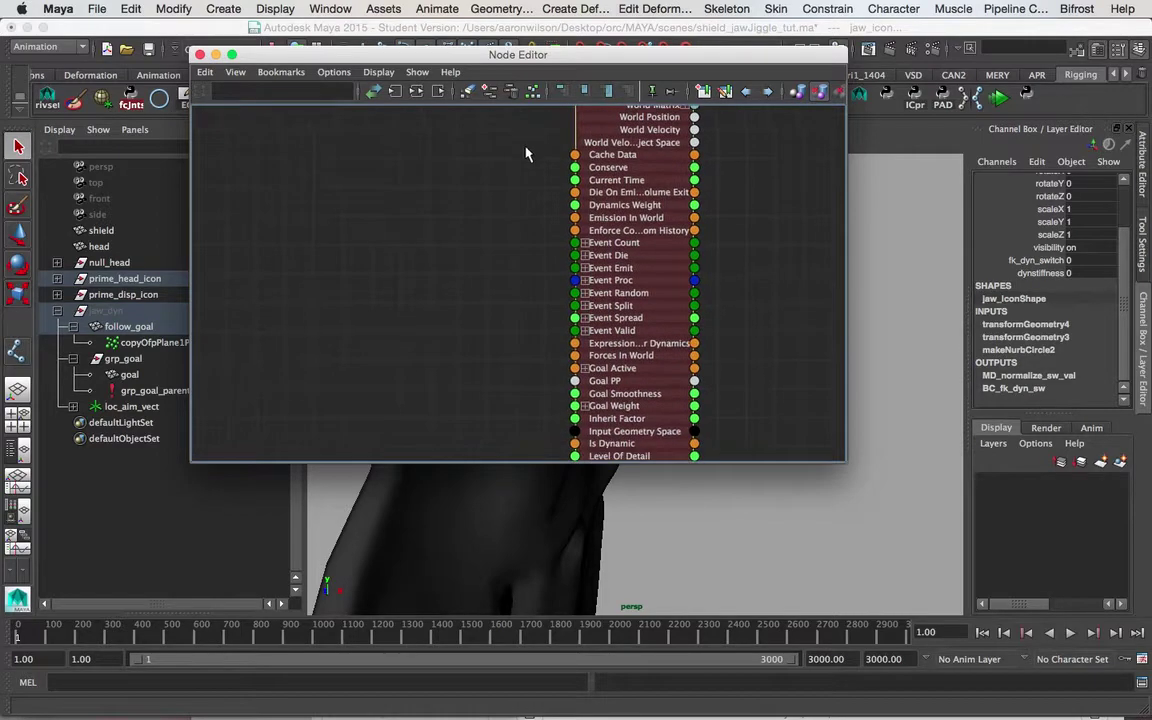
left_click(584, 407)
middle_click_drag(587, 414, 587, 320)
middle_click_drag(530, 263, 574, 535, "alt")
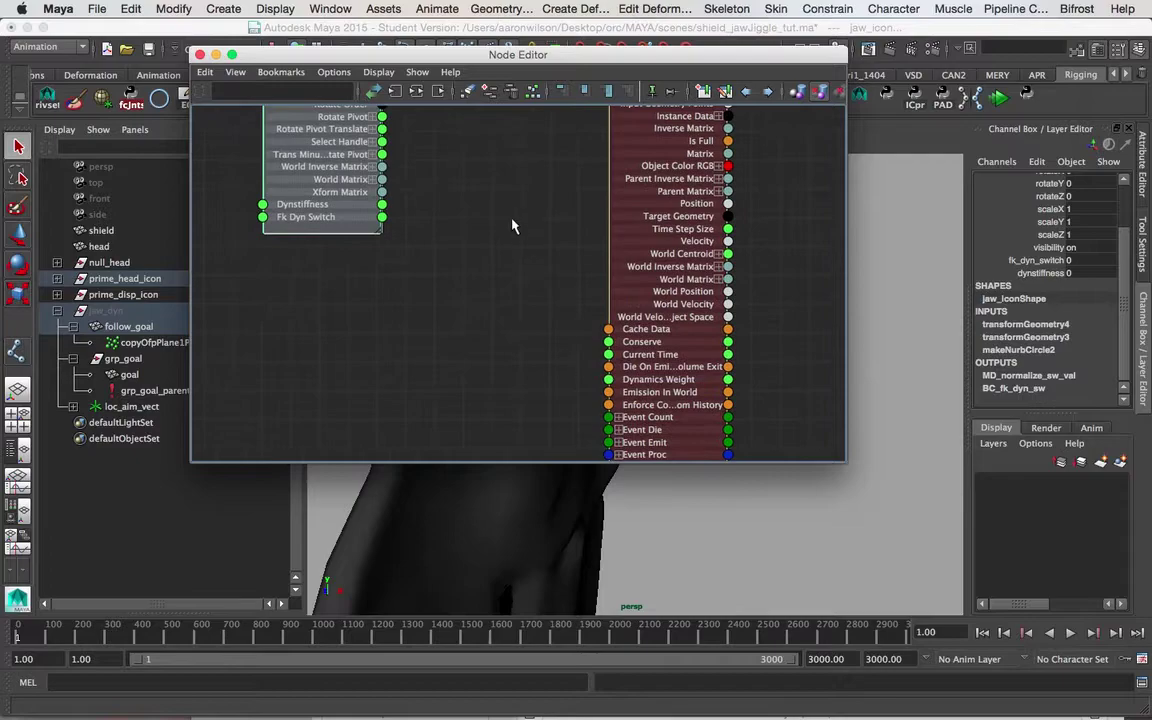
- Reposition the two nodes so jaw_icon's Dynstiffness sits level with Goal Weight[0], leaving room between them for another node
middle_click_drag(508, 196, 537, 476, "alt")
scroll(556, 328, "down", 2)
middle_click_drag(698, 230, 666, 26, "alt")
left_click(476, 194)
middle_click_drag(512, 234, 510, 470, "alt")
left_click_drag(619, 269, 632, 8)
middle_click_drag(462, 288, 483, 127, "alt")
middle_click_drag(484, 214, 513, 262, "alt")
mouse_move(487, 206)
middle_mouse_down("alt")
mouse_move(511, 242)
mouse_move(586, 265)
middle_mouse_up("alt")
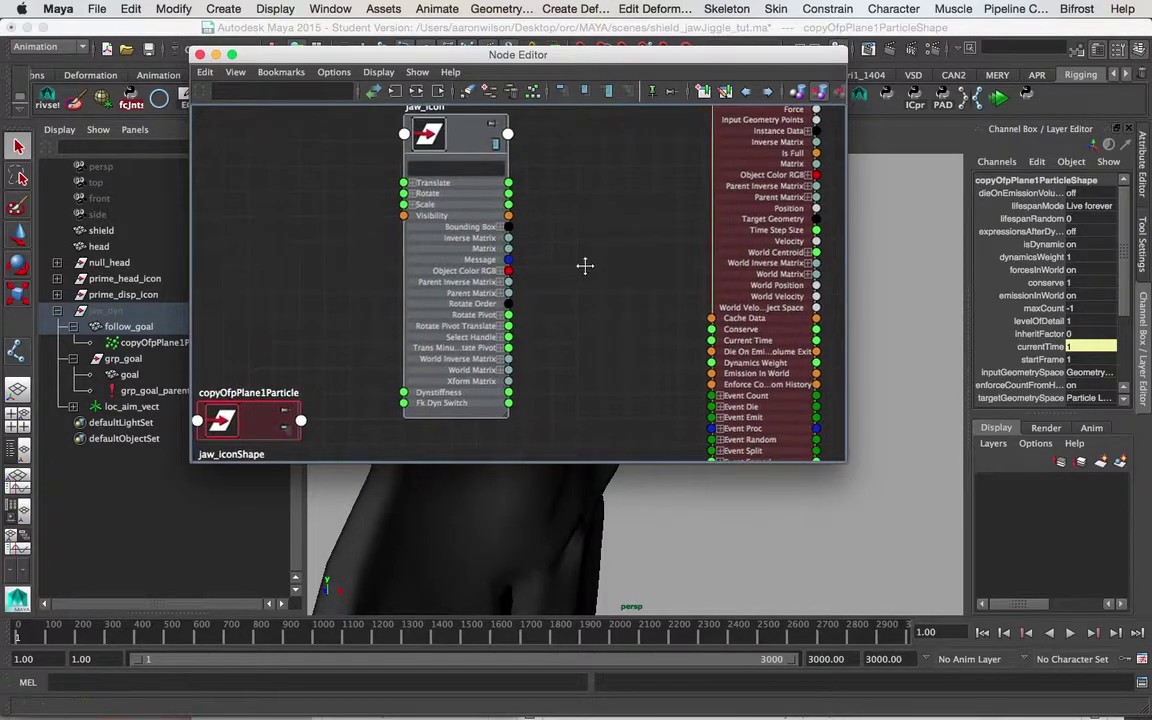
left_click_drag(459, 131, 525, 267)
middle_click_drag(521, 338, 481, 133, "alt")
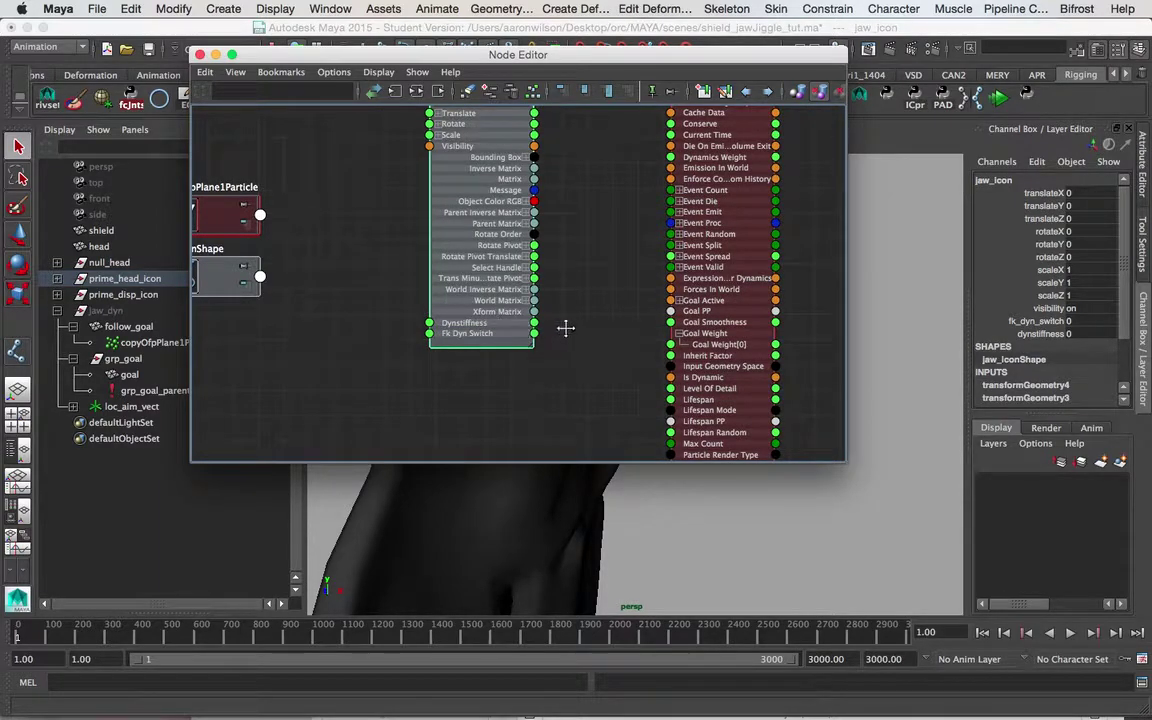
middle_click_drag(638, 313, 532, 365)
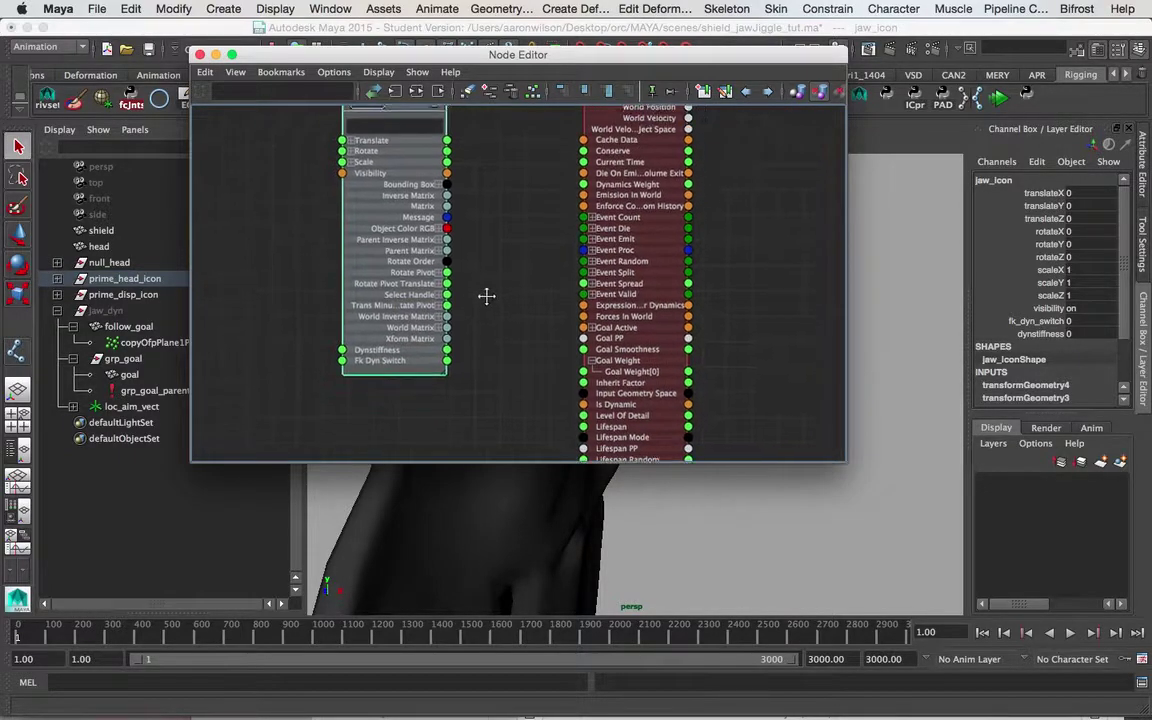
left_click_drag(419, 129, 338, 128)
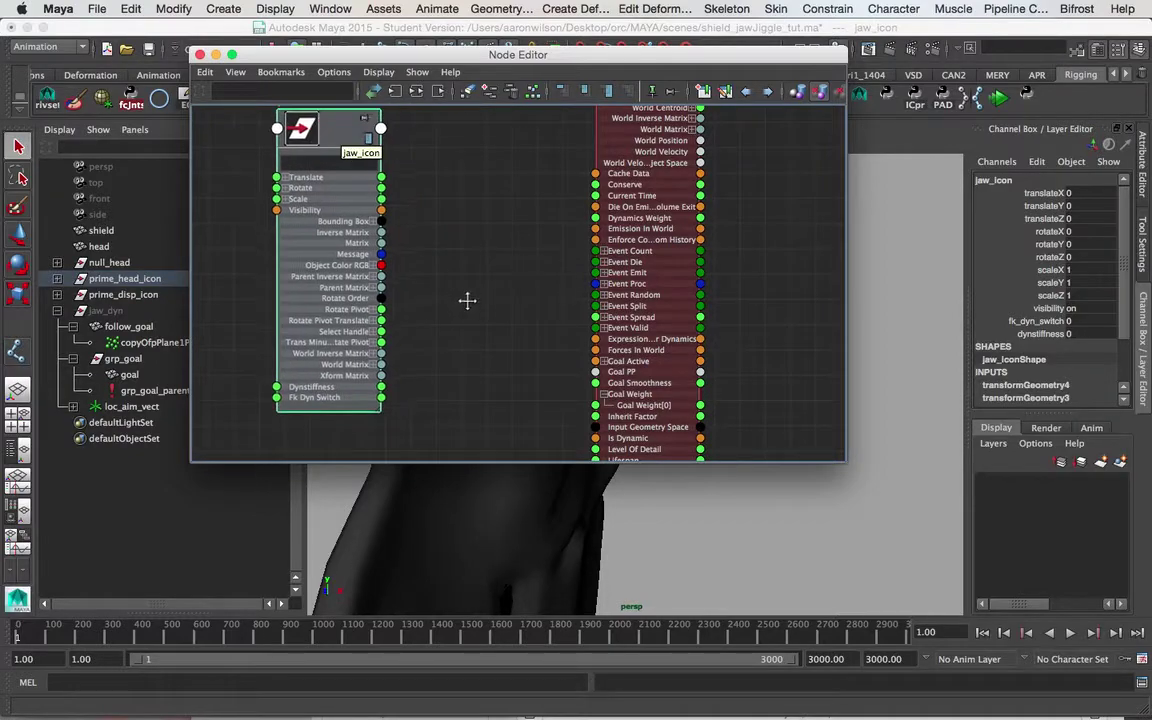
- Create a multiplyDivide node between jaw_icon and copyOfpPlane1ParticleShape in the Node Editor
middle_click_drag(465, 301, 447, 149, "alt")
left_click(452, 236)
type("mul")
key("Down")
key("Down")
key("Down")
key("Down")
key("Down")
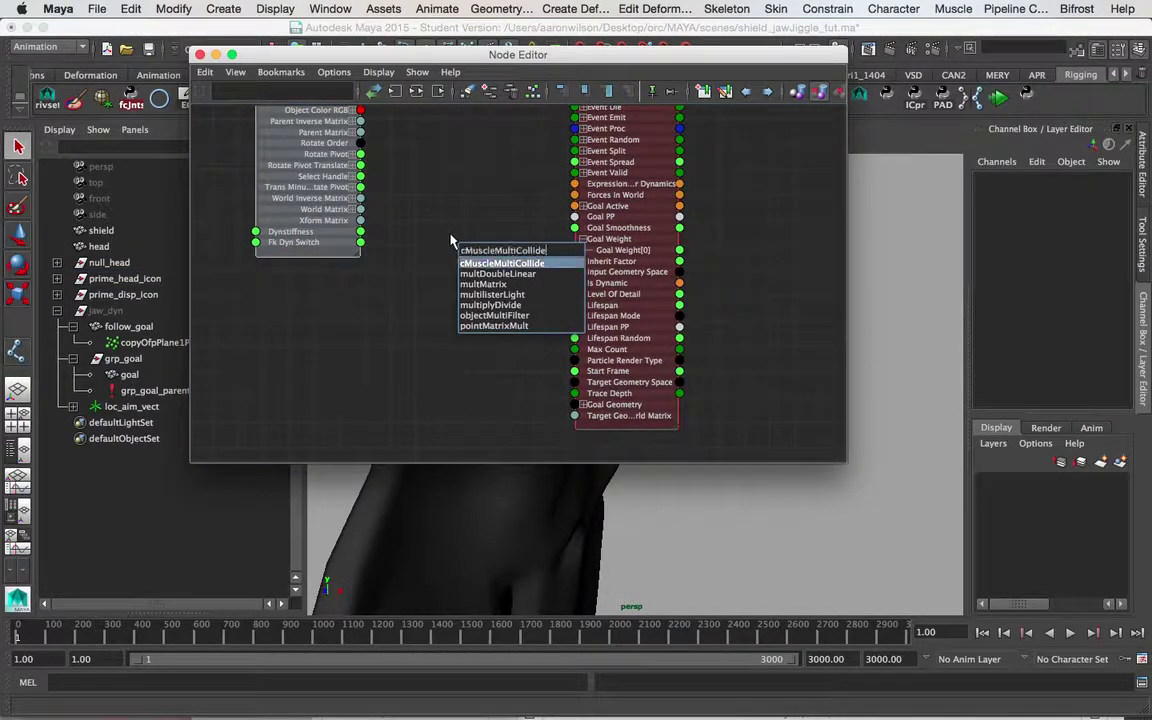
key("Return")
key("Return")
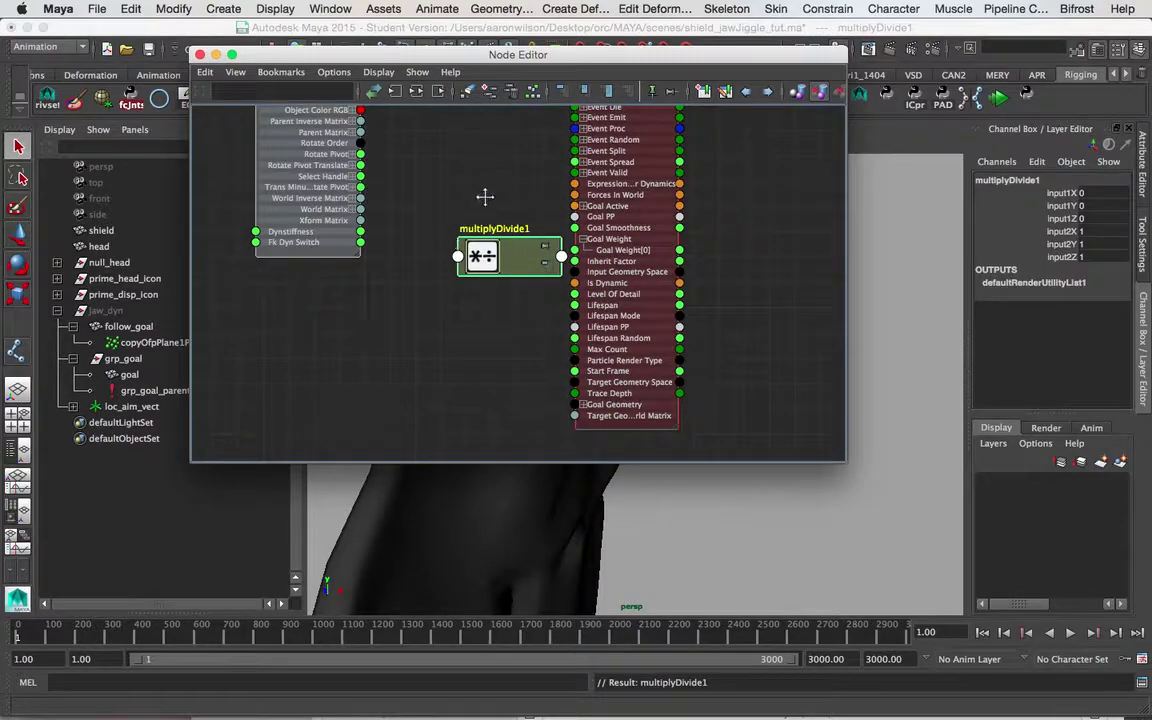
- Place multiplyDivide1 level with the Dynstiffness attribute and set its Input2 X, Y and Z to 0.1
left_click_drag(517, 258, 481, 228)
middle_click_drag(494, 321, 512, 358, "alt")
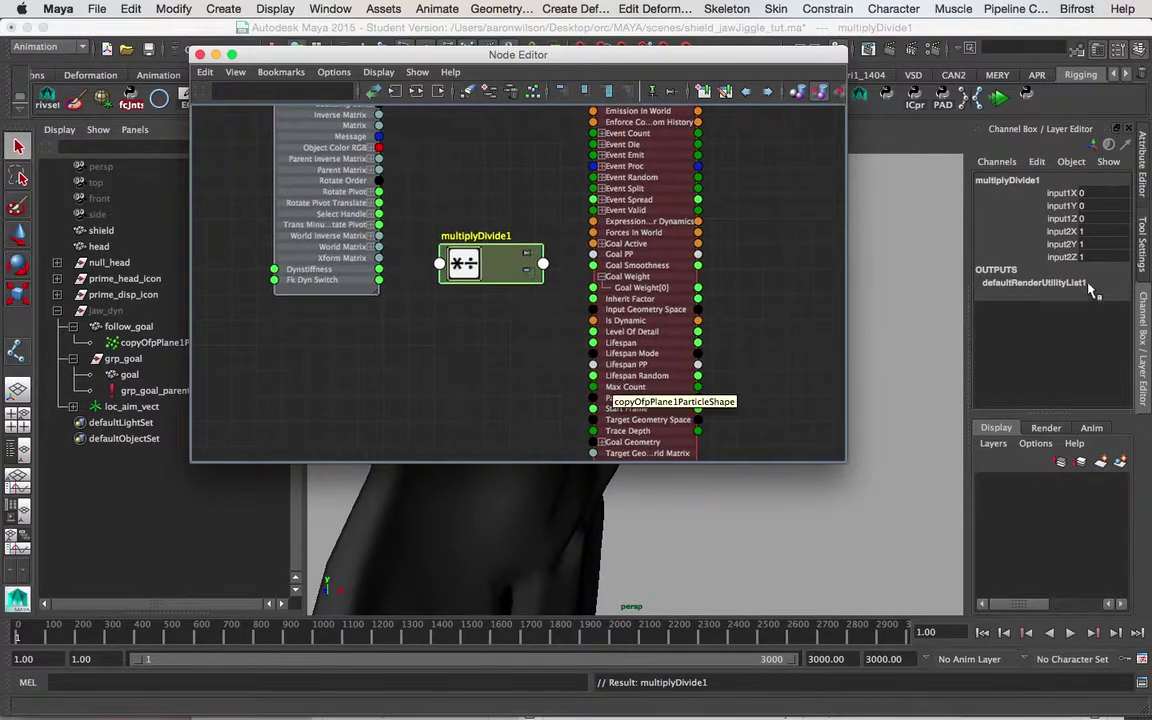
left_click_drag(1084, 232, 1087, 257)
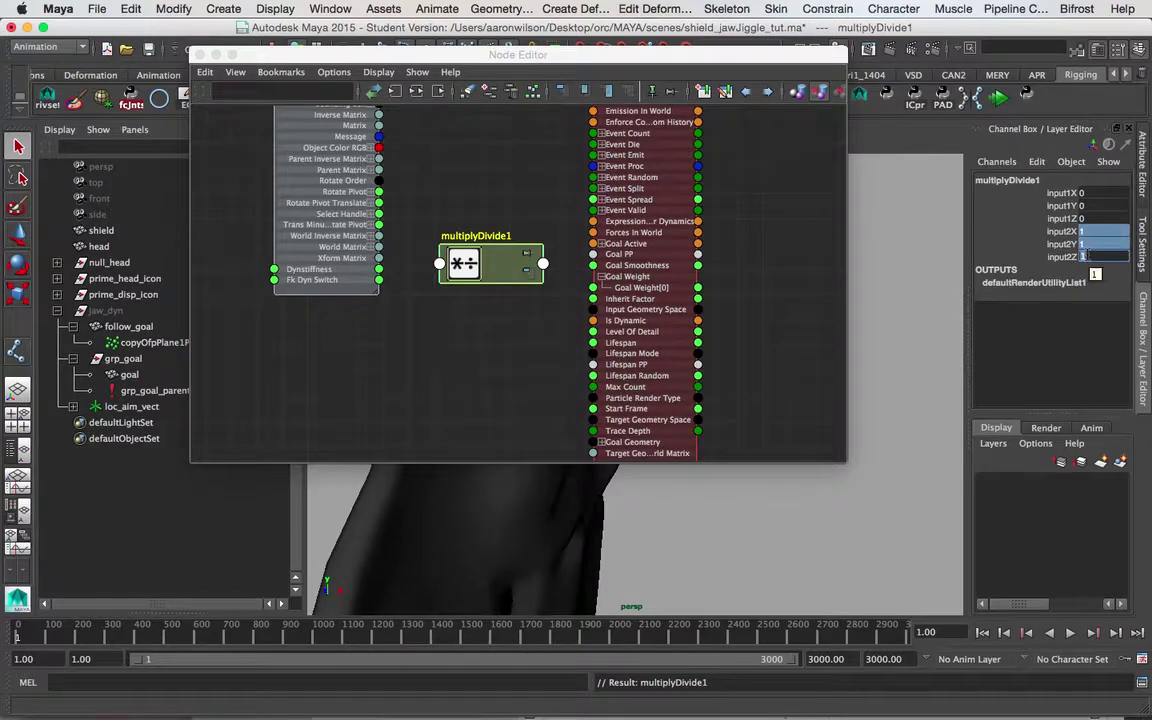
type(".1")
key("Return")
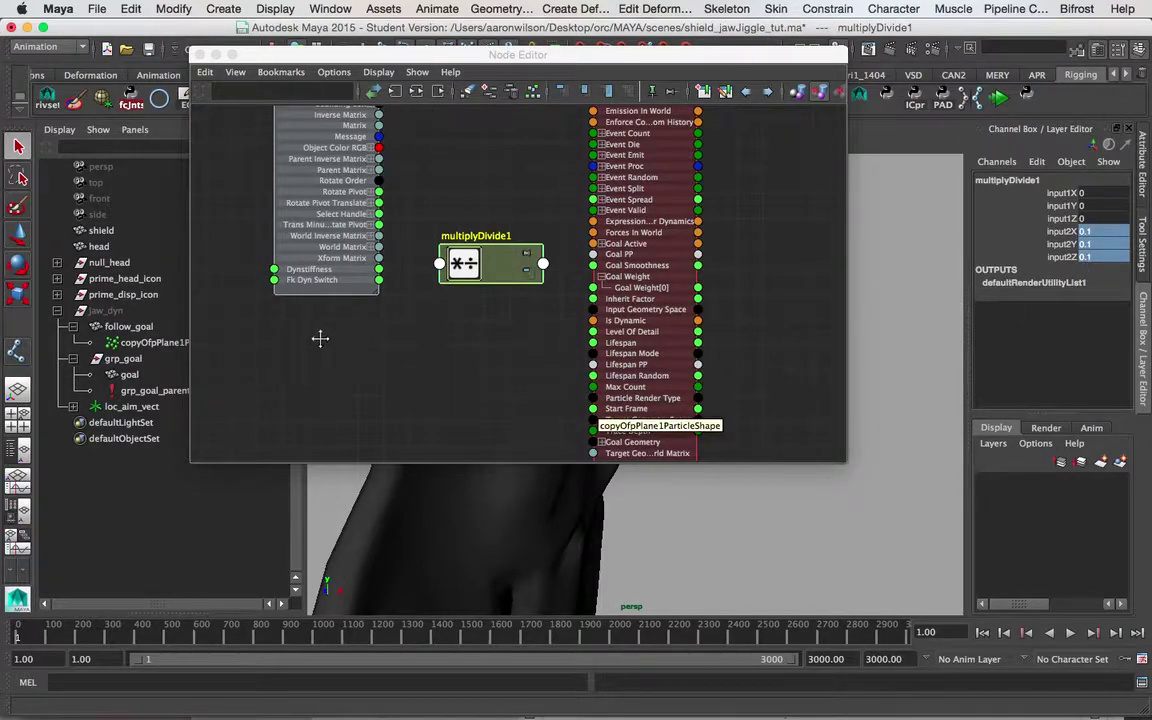
- Connect jaw_icon's Dynstiffness to multiplyDivide1's Input 1X, and its Output X to copyOfpPlane1ParticleShape's Goal Weight[0]
middle_click_drag(341, 348, 365, 406, "alt")
left_click_drag(399, 327, 463, 321)
mouse_move(522, 332)
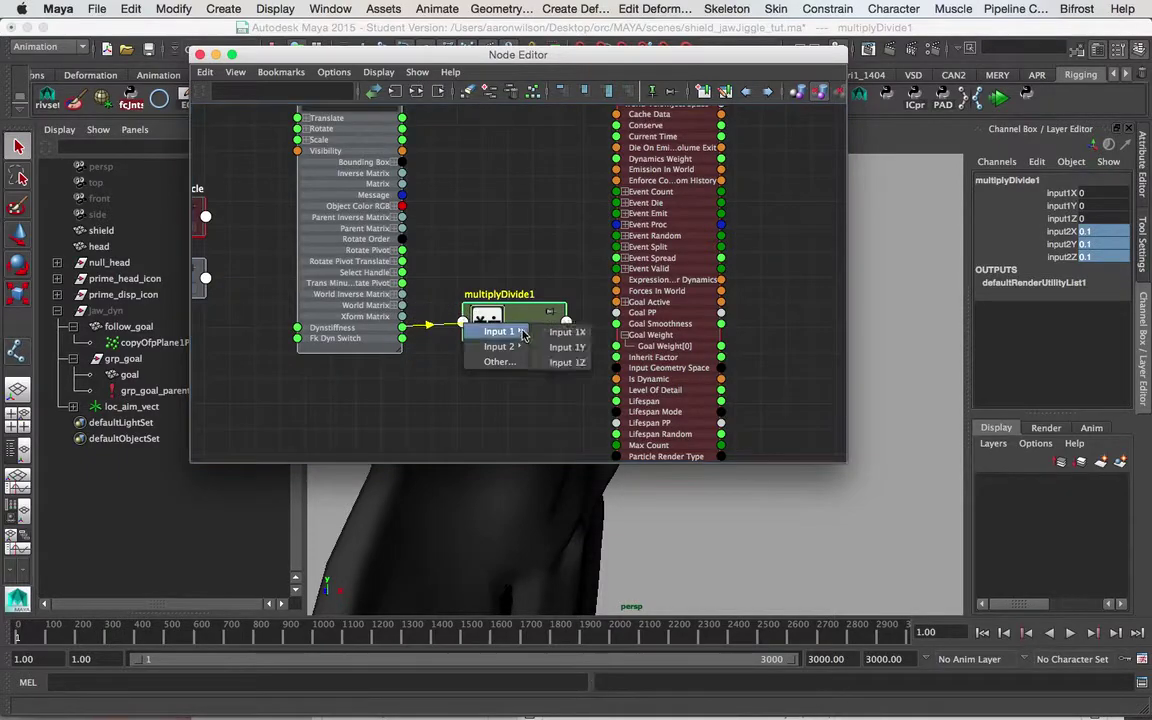
left_click(558, 332)
left_click(566, 322)
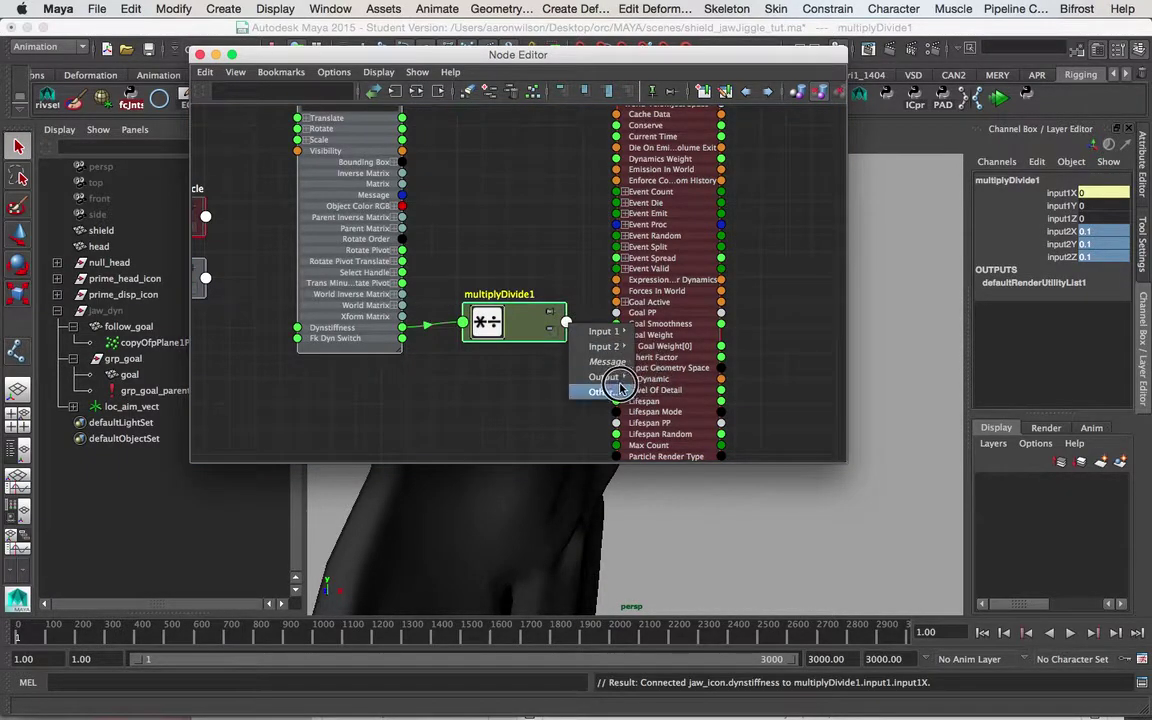
mouse_move(622, 376)
left_click_drag(711, 390, 617, 346)
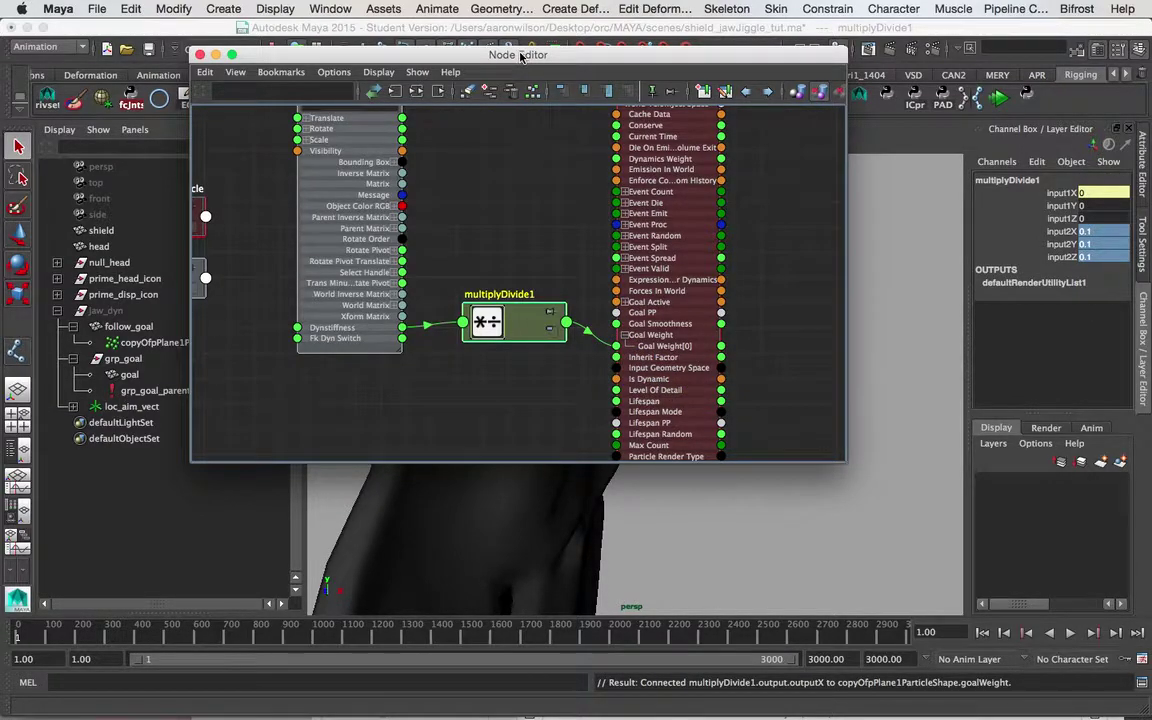
- Move the Node Editor out of the way and select jaw_icon, with the orc's whole head in view
left_click_drag(520, 55, 638, 641)
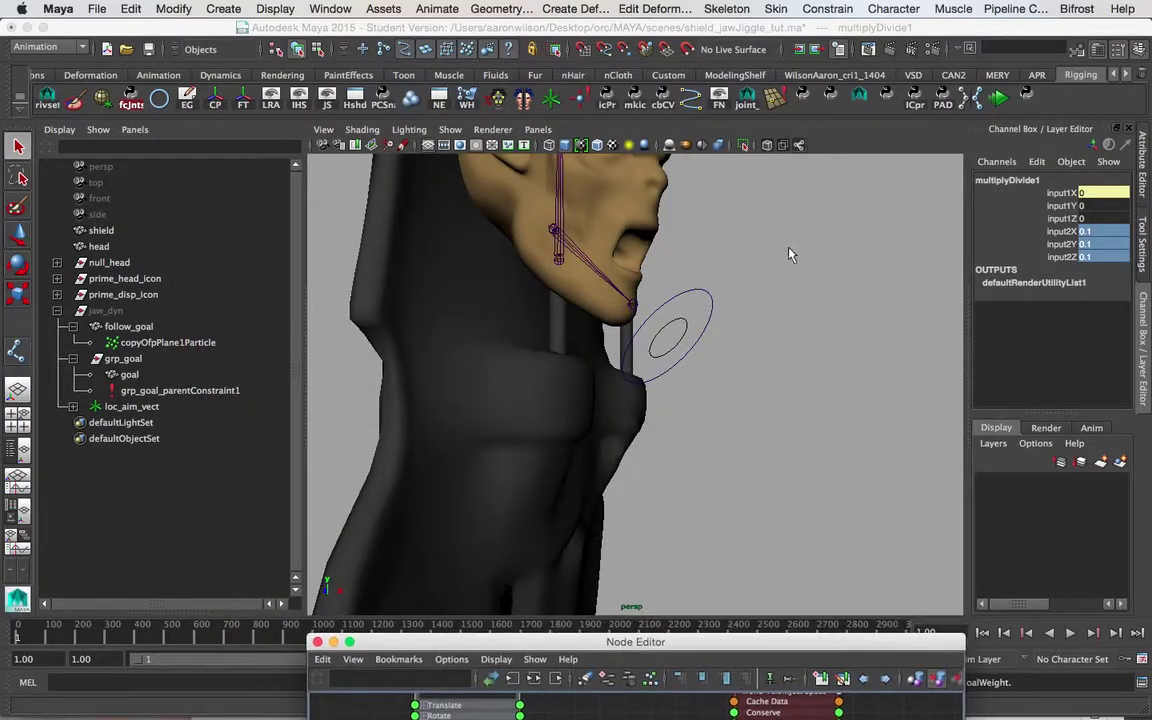
left_click(730, 306)
middle_click_drag(730, 306, 690, 352, "alt")
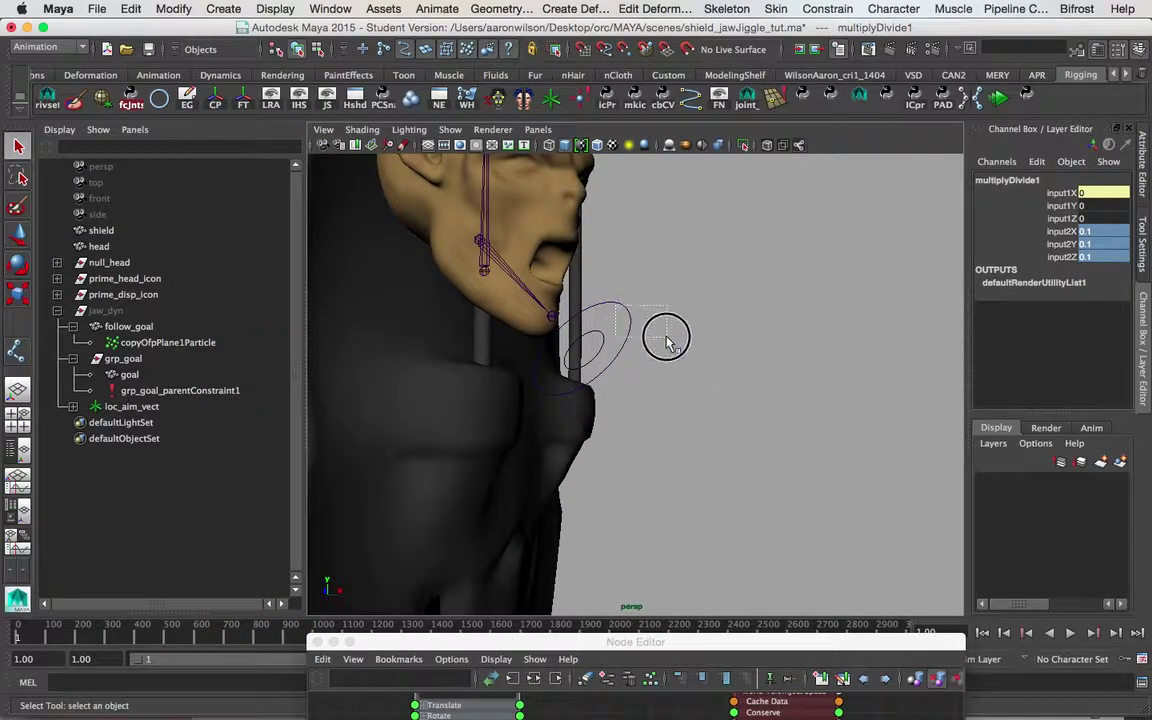
left_click(628, 335)
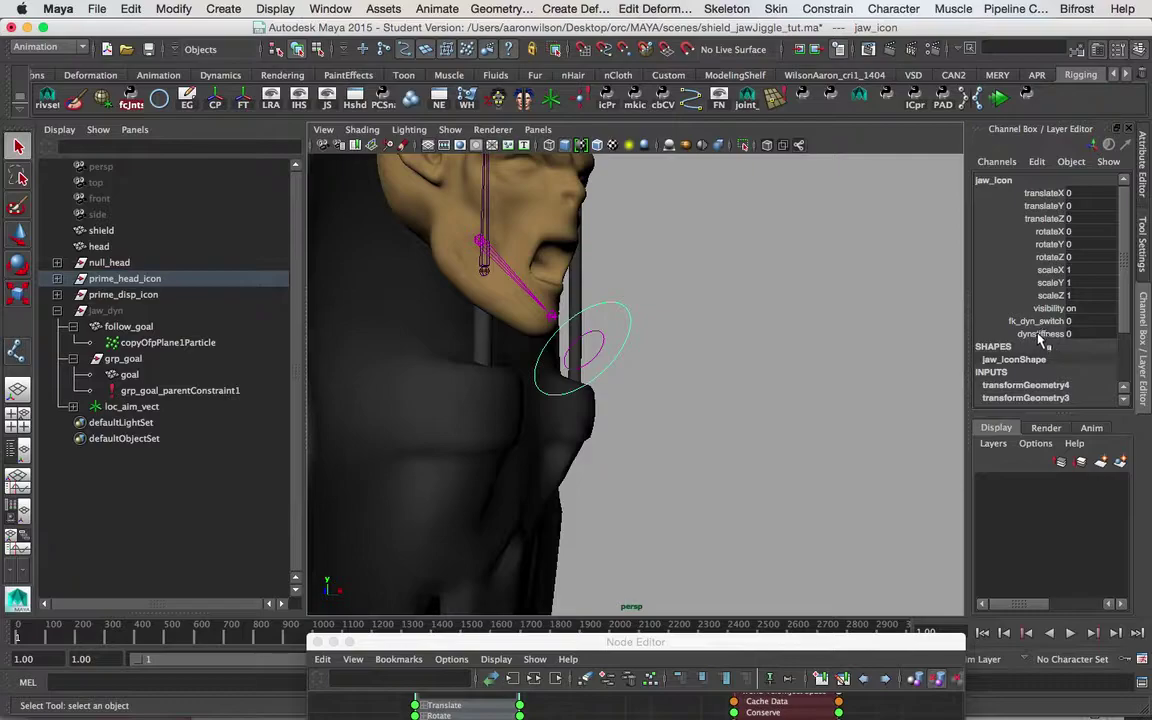
left_click_drag(722, 352, 718, 512, "alt")
left_click_drag(686, 652, 569, 712)
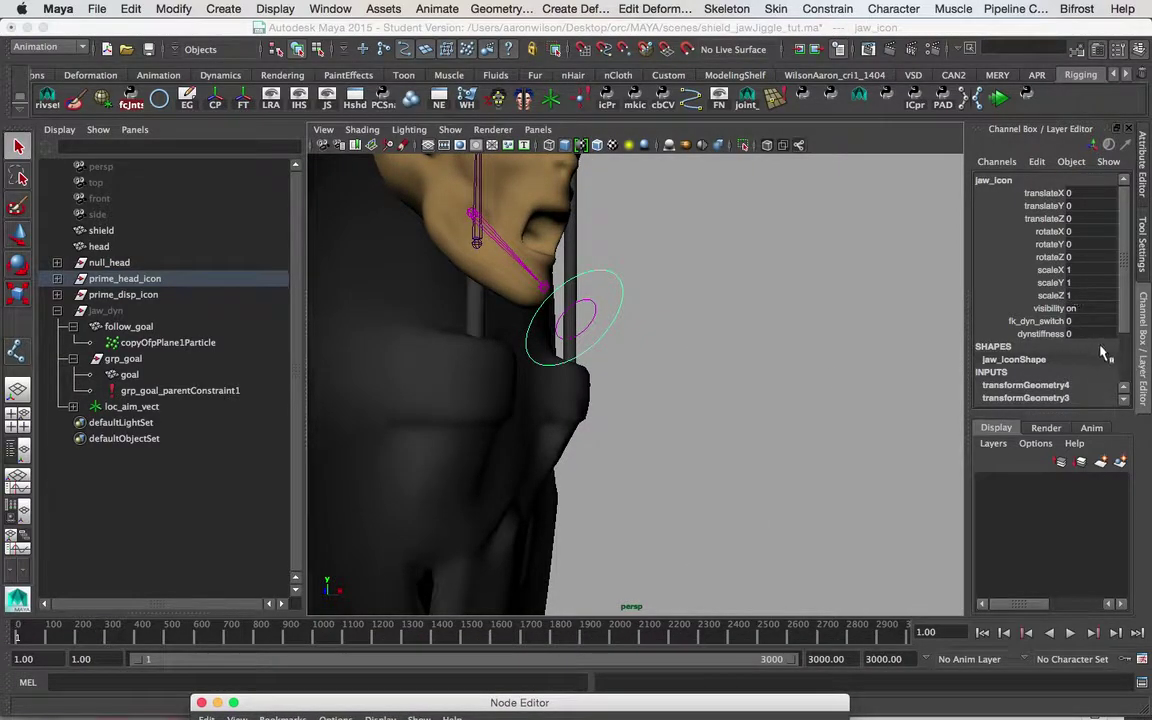
left_click_drag(812, 345, 807, 350, "alt")
right_click_drag(807, 350, 666, 314, "alt")
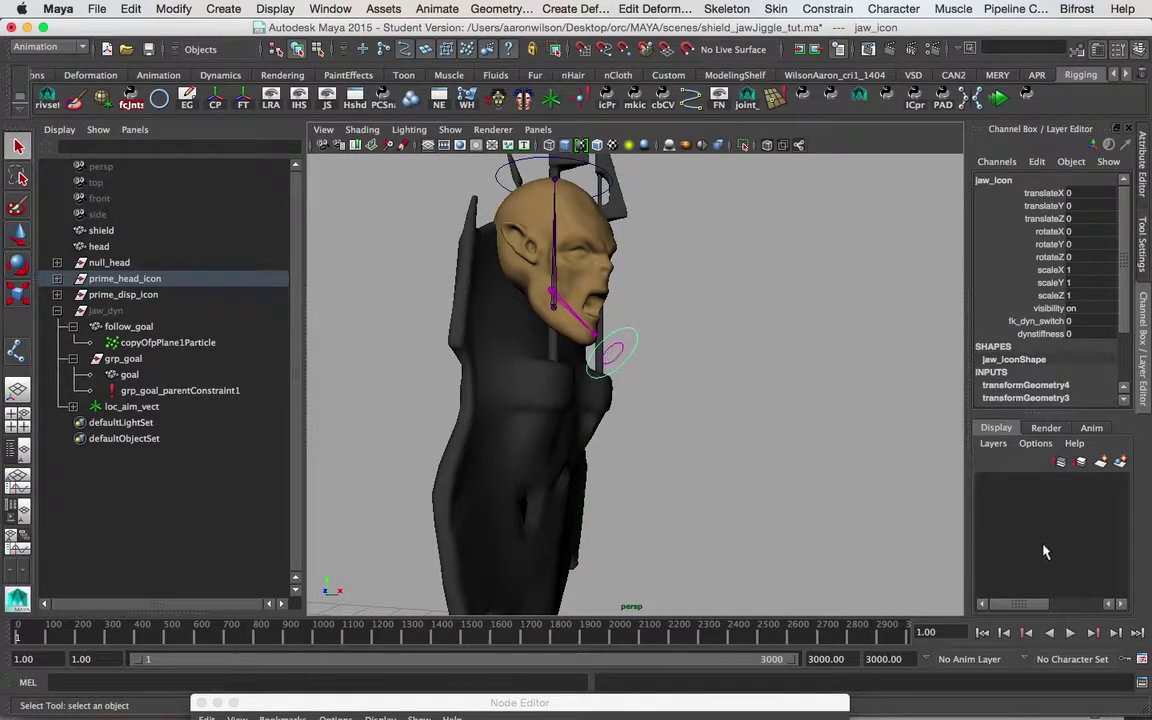
- Test-rotate jaw_icon during interactive playback, undo the rotation, stop playback and return to the start frame
key("alt+v")
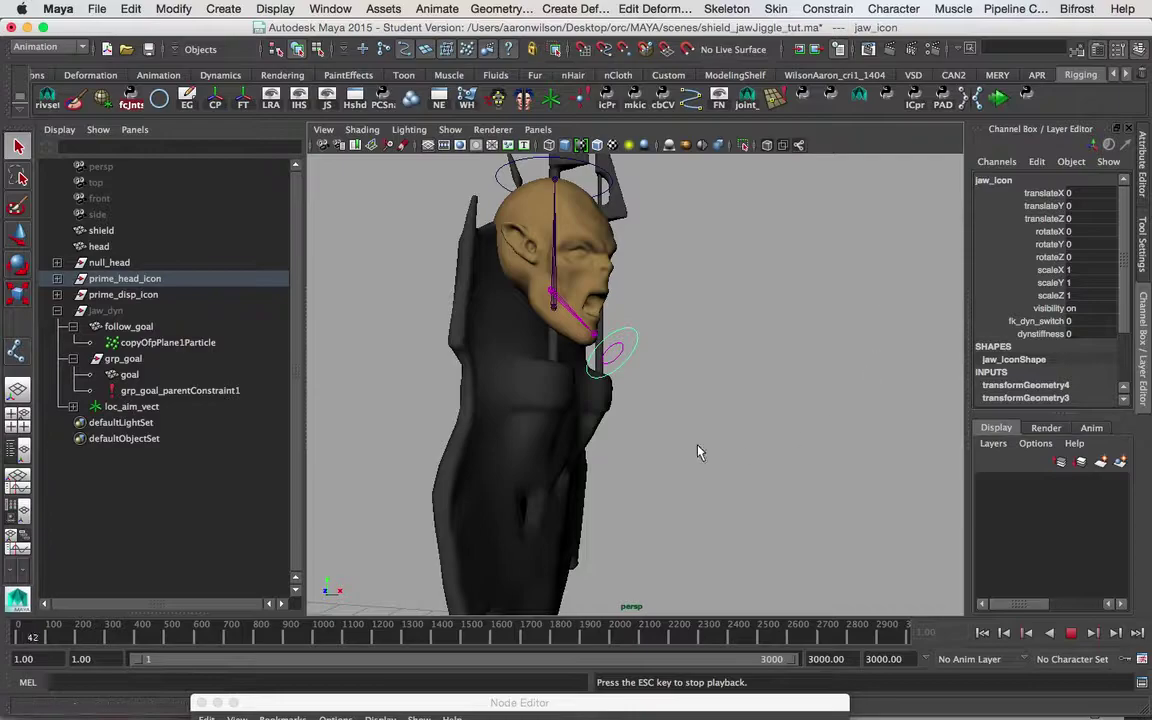
key("w")
key("ctrl+z")
key("e")
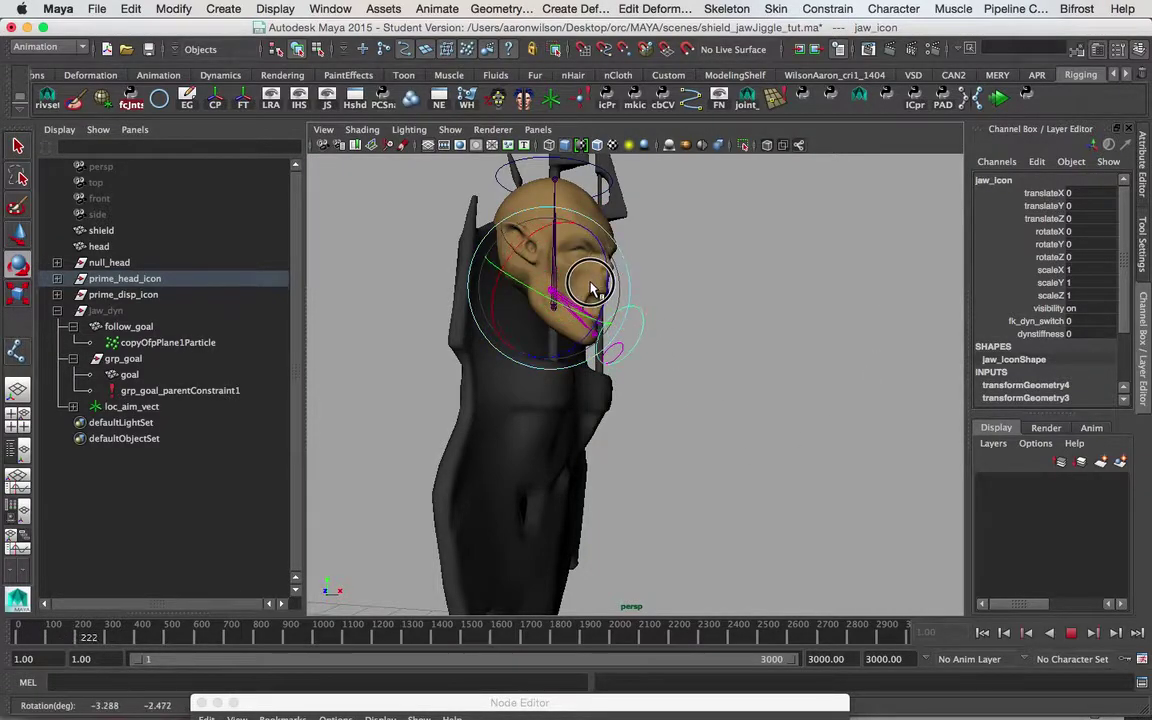
key("ctrl+z")
key("Escape")
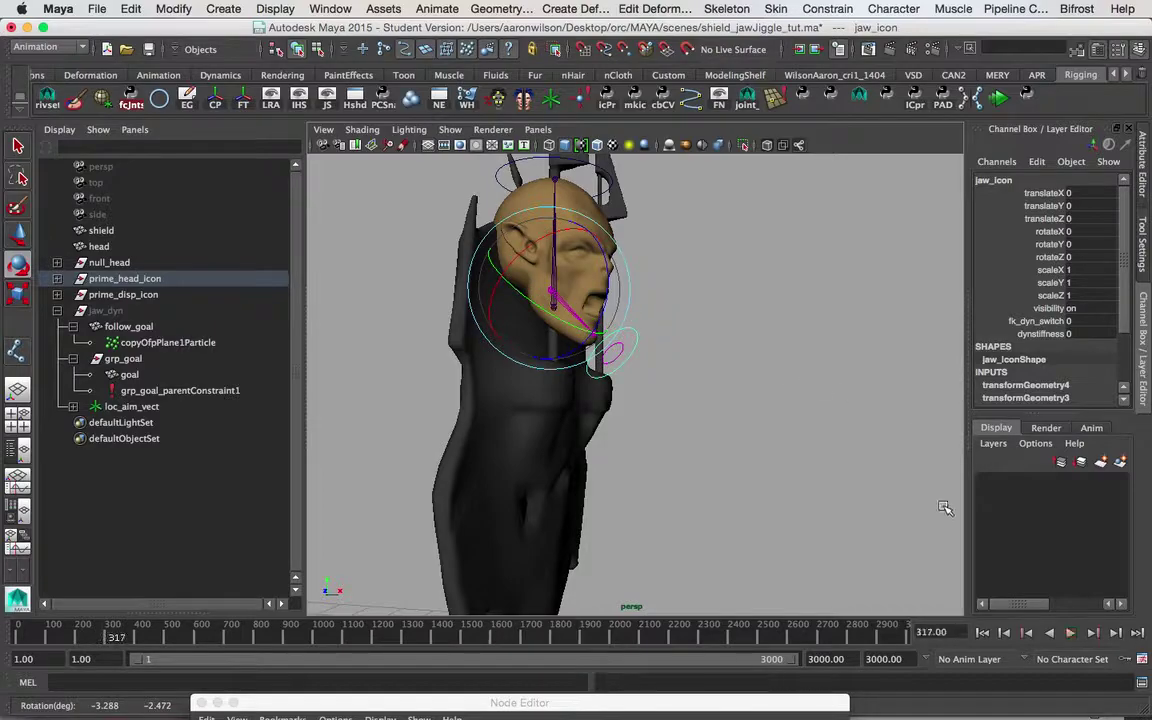
left_click(982, 632)
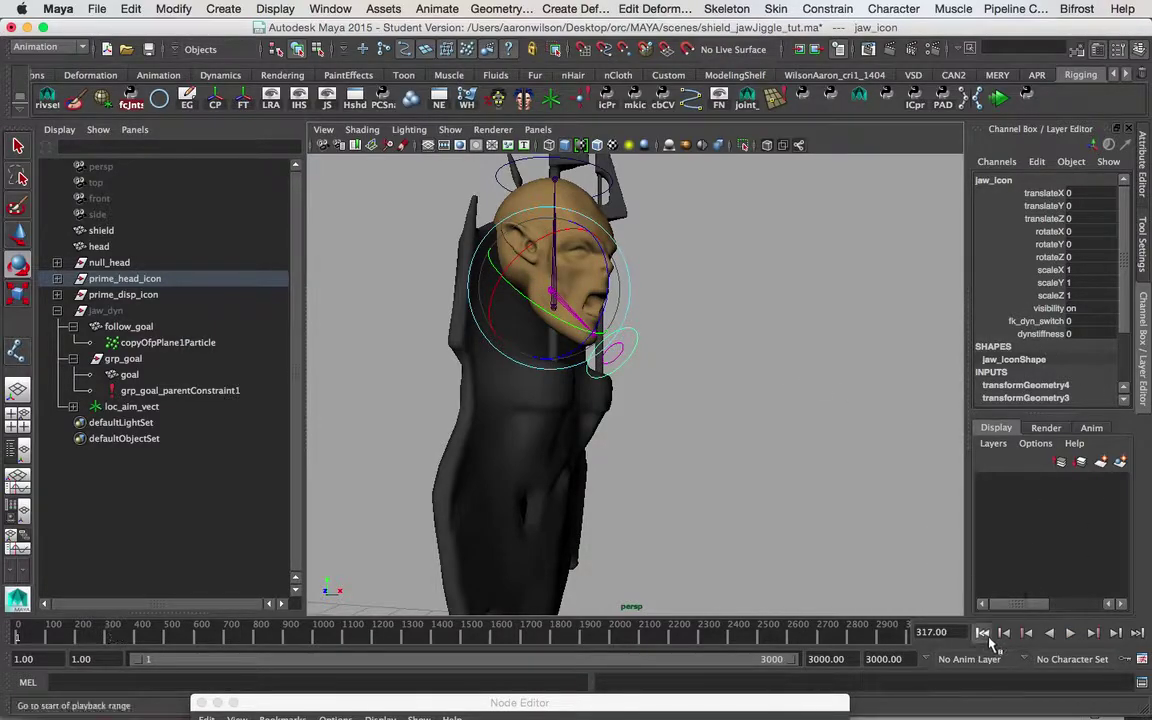
- Set jaw_icon's fk_dyn_switch to 10, test-rotate the control during interactive playback and return to the start frame
left_click(1036, 321)
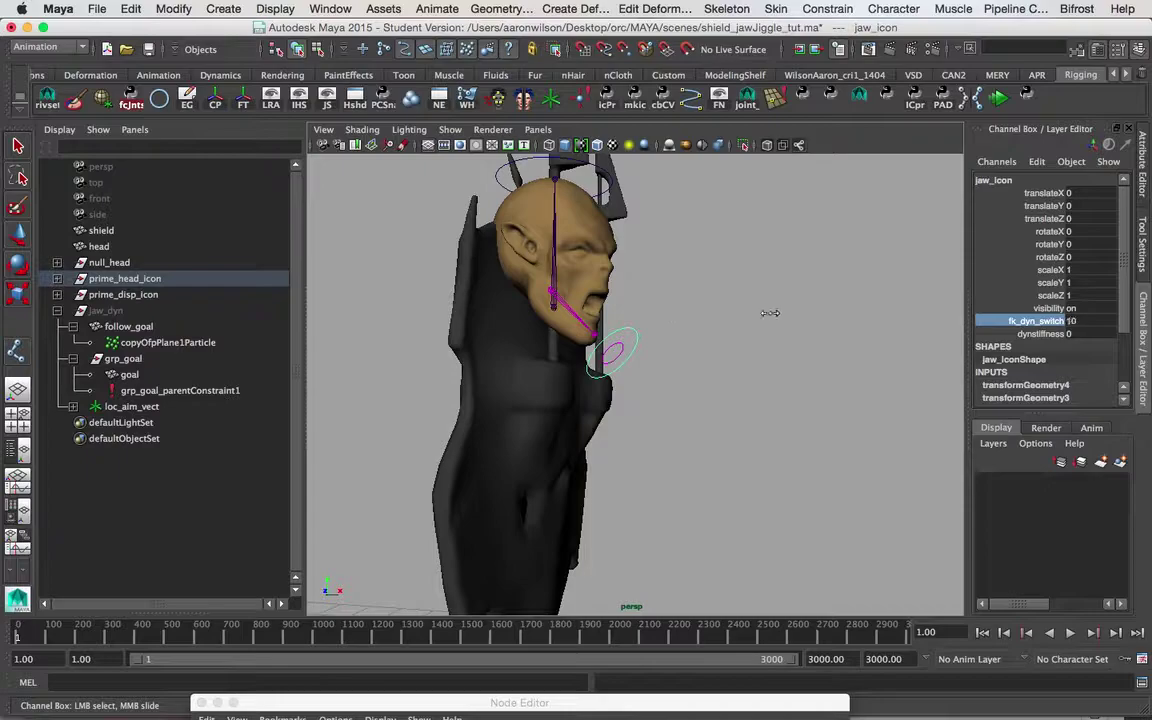
left_click(998, 97)
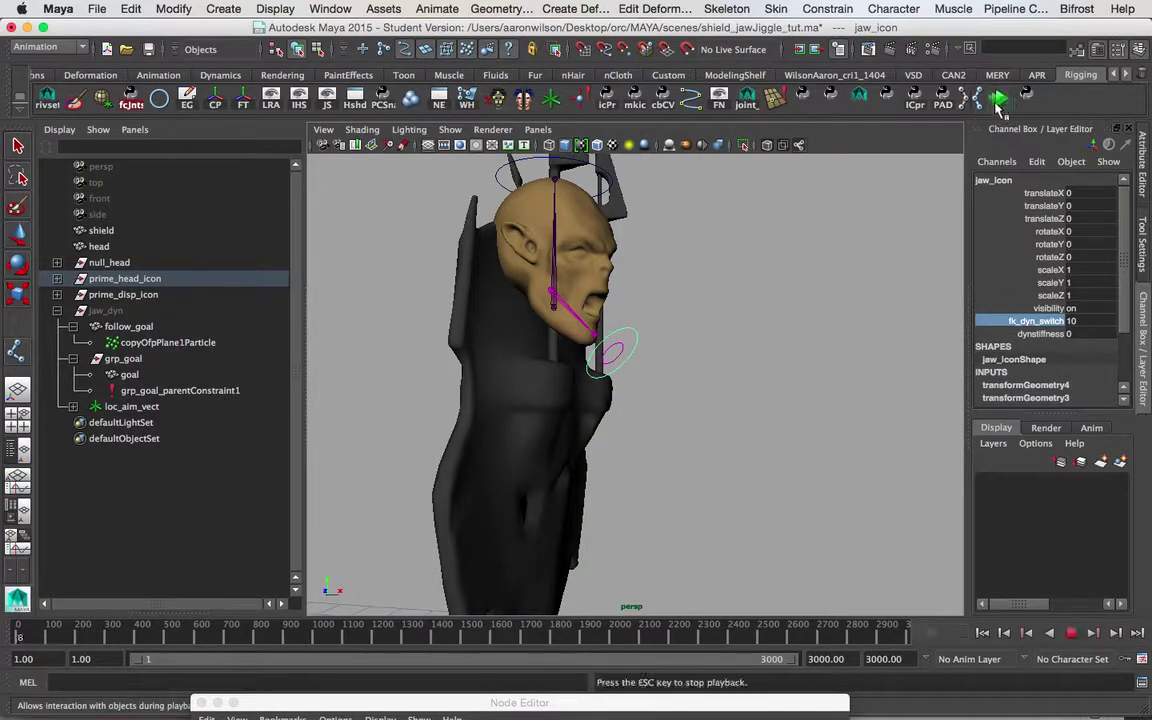
key("e")
left_click_drag(583, 283, 587, 288)
key("Escape")
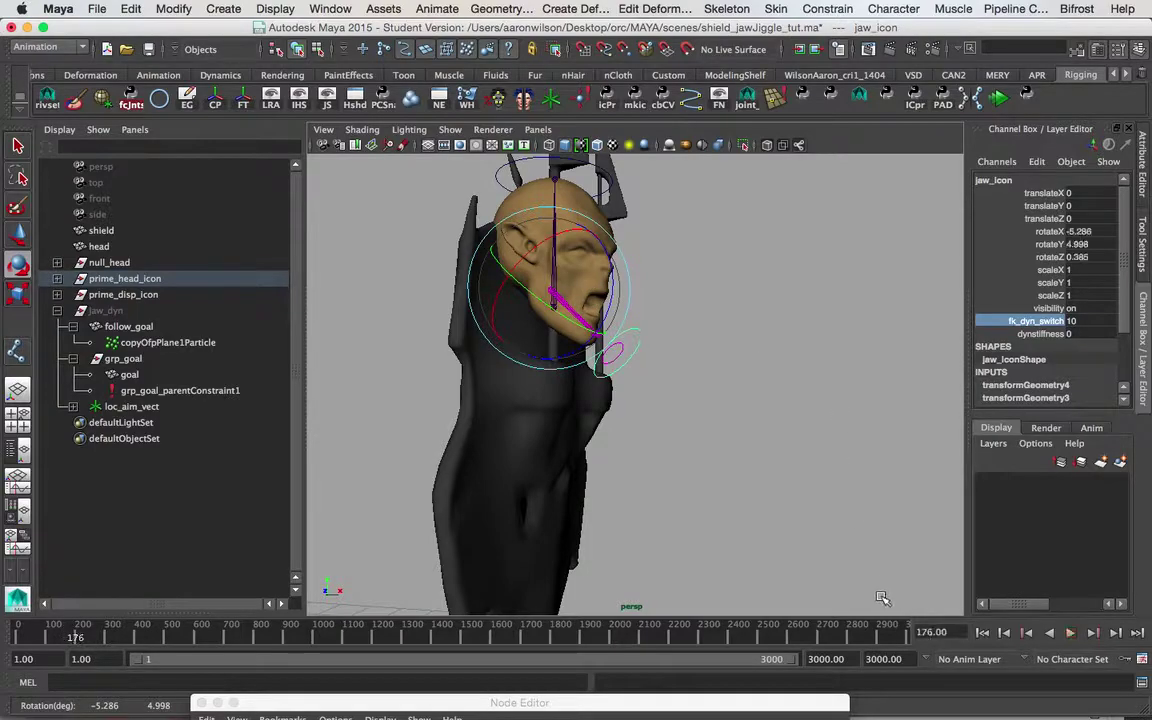
left_click(983, 633)
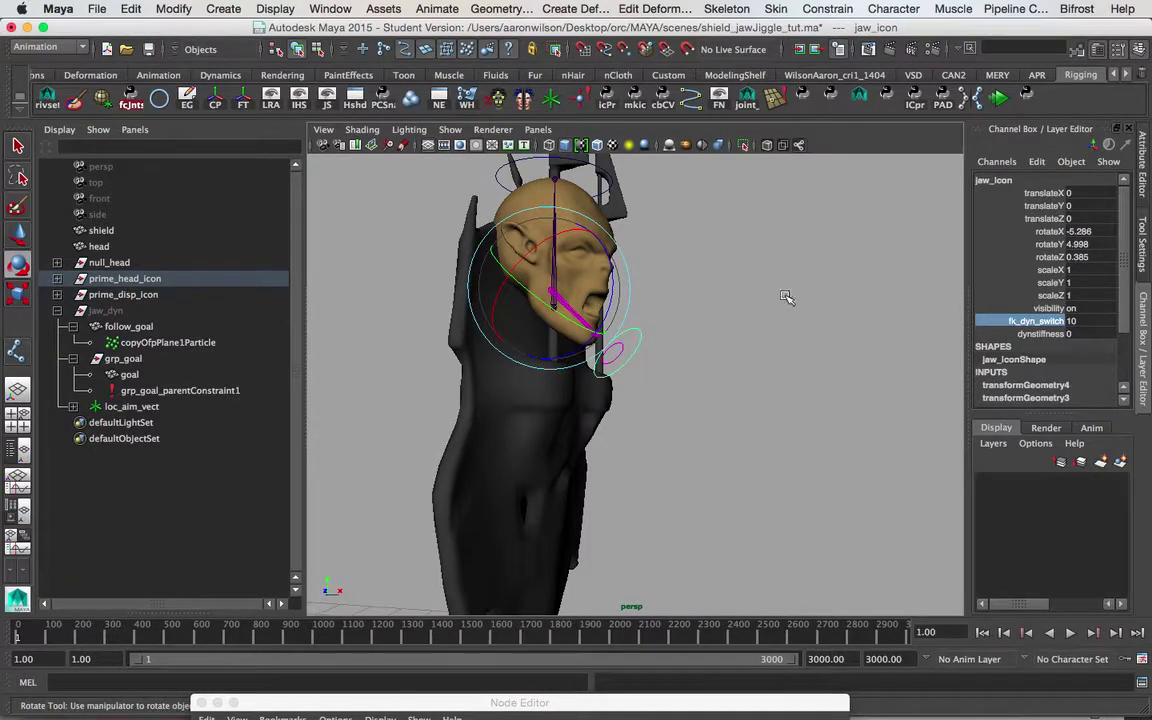
- Check the connected goalWeight[0] value on copyOfpPlane1ParticleShape
left_click_drag(519, 697, 563, 222)
left_click(586, 494)
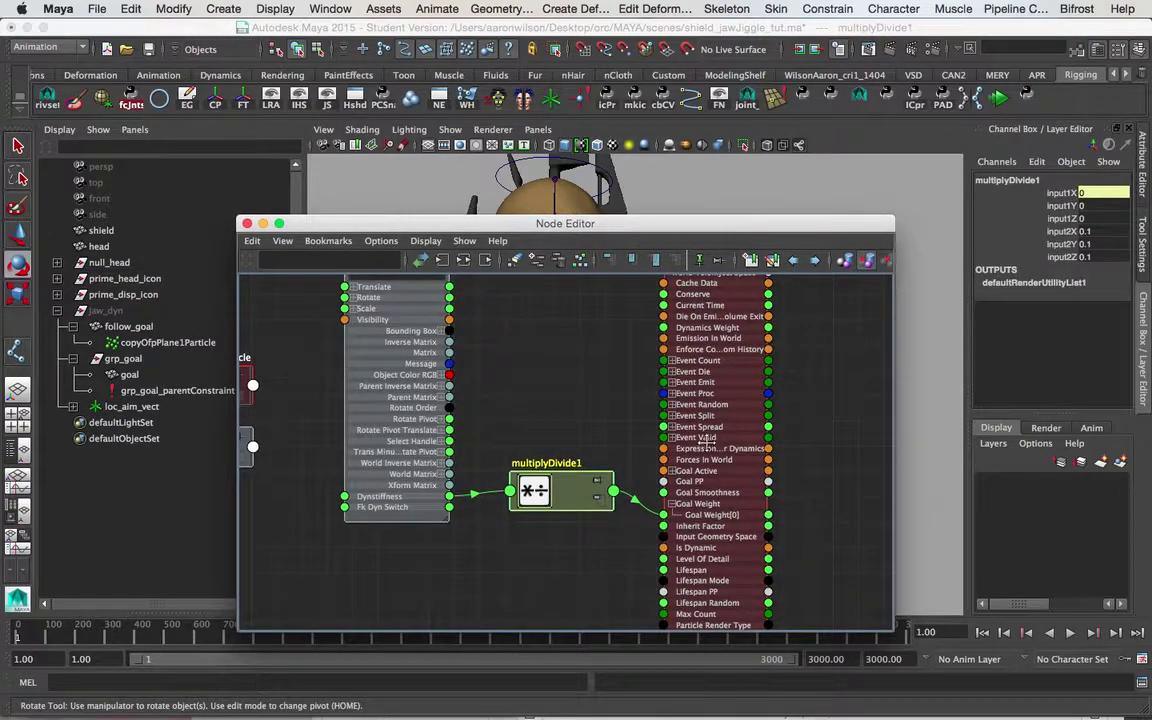
middle_click_drag(800, 411, 815, 599, "alt")
left_click(722, 291)
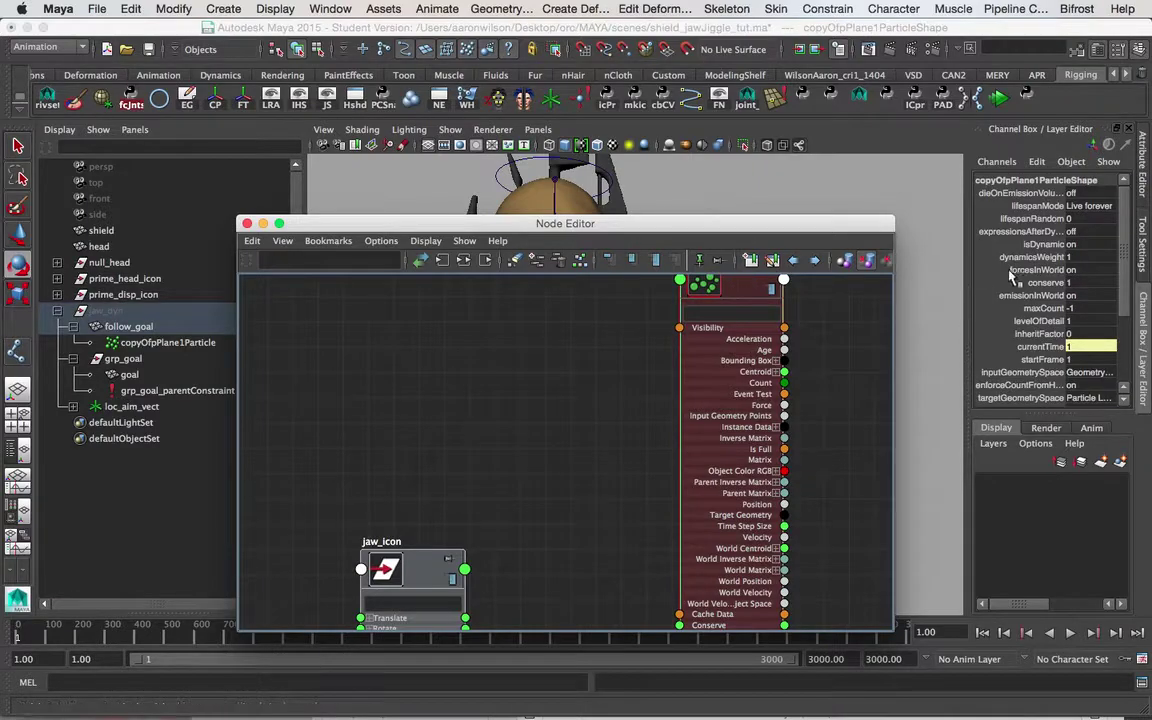
scroll(1062, 348, "down", 3)
scroll(1050, 330, "down", 1)
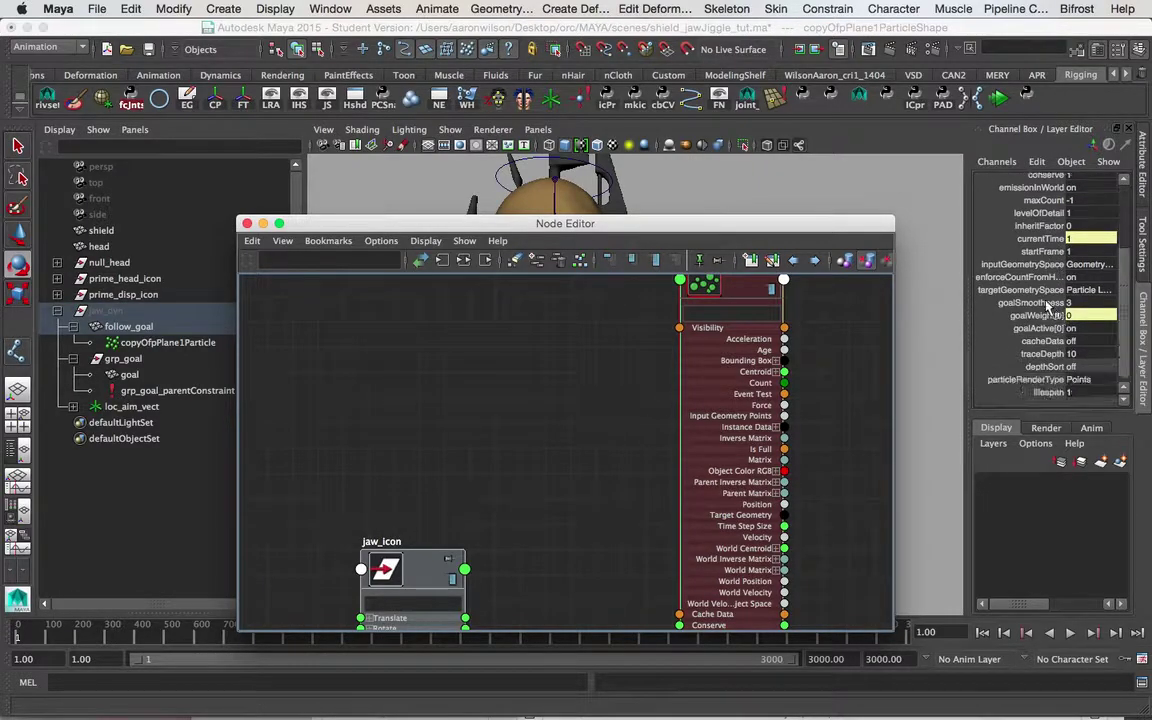
- Move the Node Editor aside and set jaw_icon's dynstiffness to 5
left_click_drag(705, 223, 700, 541)
left_click_drag(820, 346, 798, 342, "alt")
key("q")
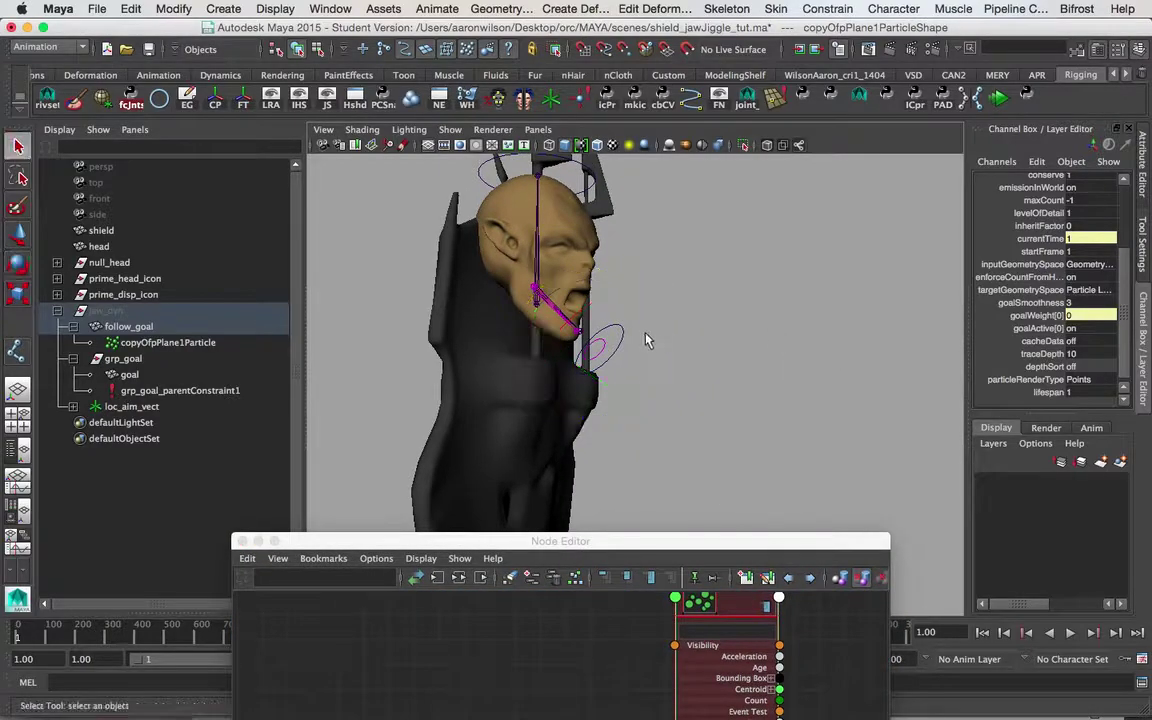
left_click(617, 337)
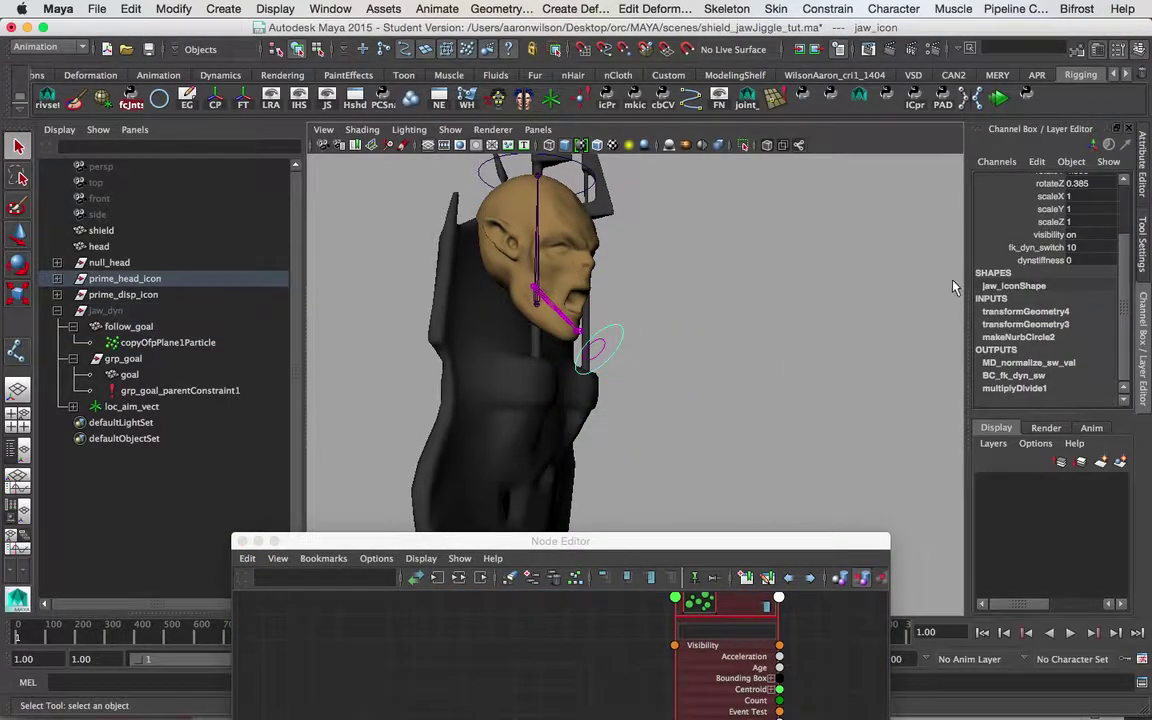
left_click(1045, 261)
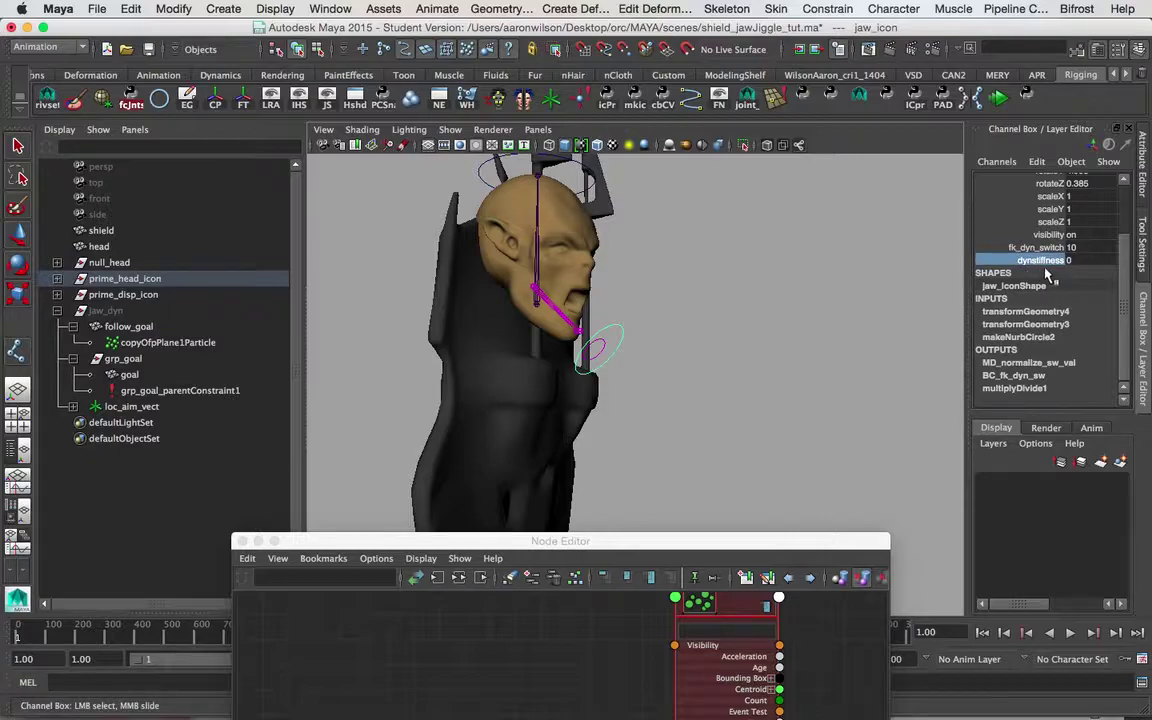
double_click(1080, 259)
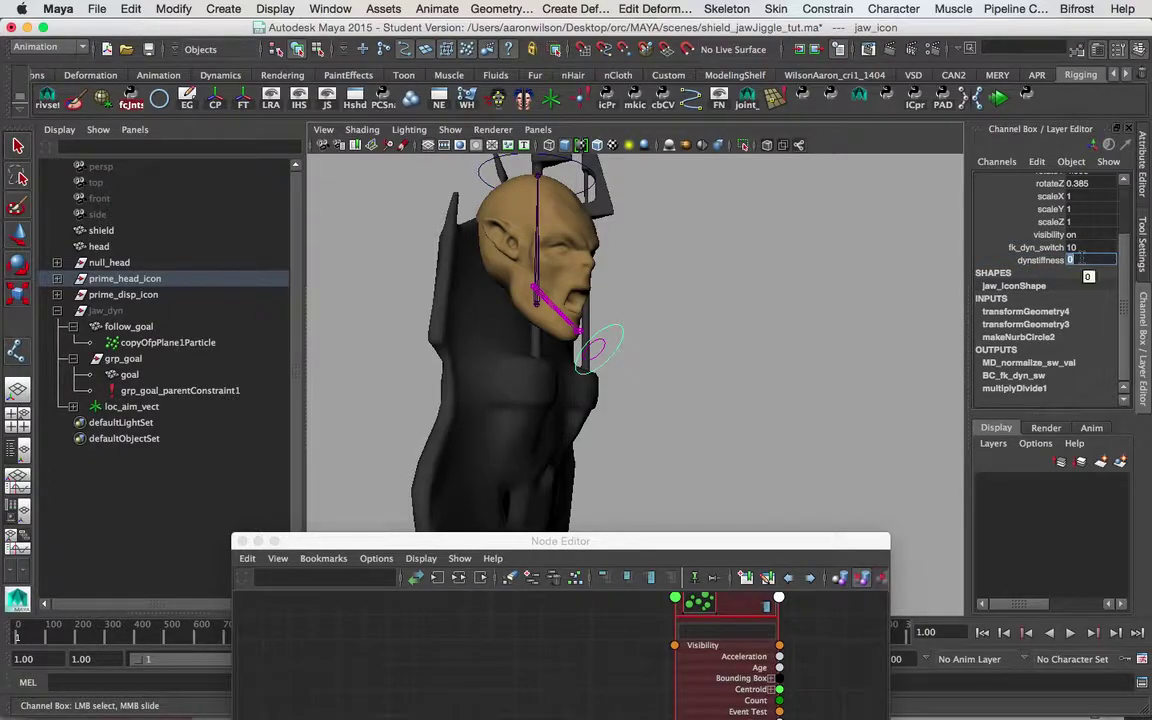
key("Return")
left_click(723, 354)
middle_click_drag(757, 404, 767, 436, "alt")
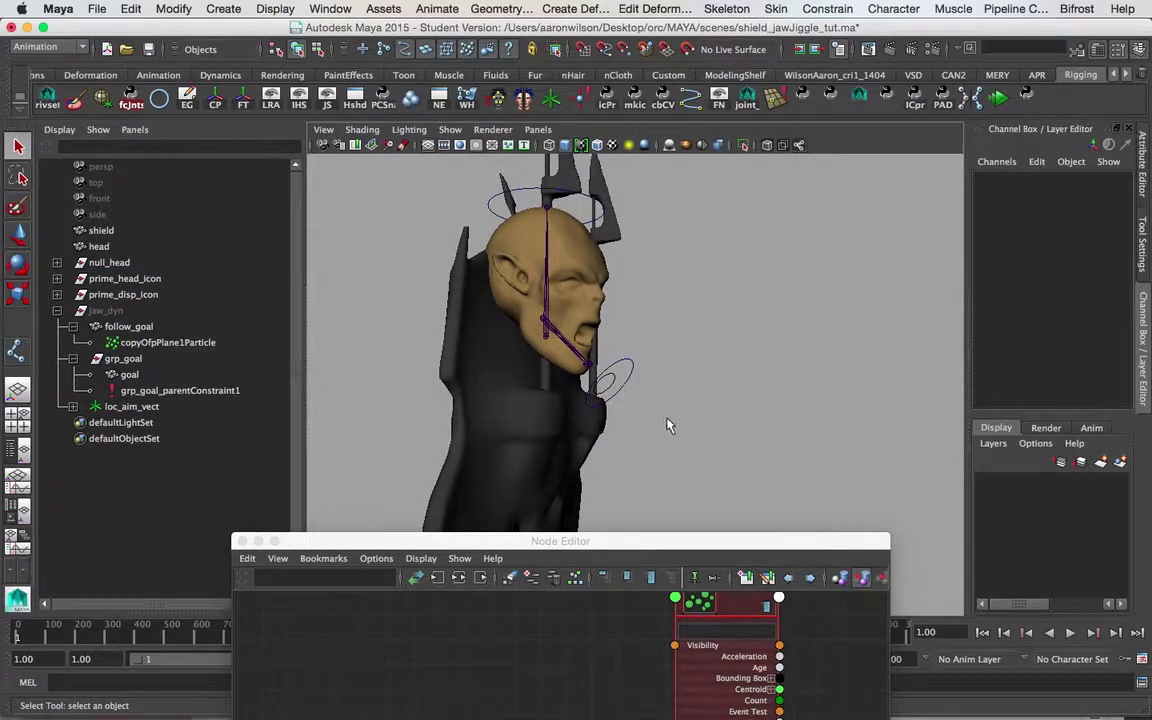
- Reset jaw_icon's rotation on the X, Y and Z axes and deselect the control
left_click(628, 372)
left_click_drag(1080, 231, 1082, 256)
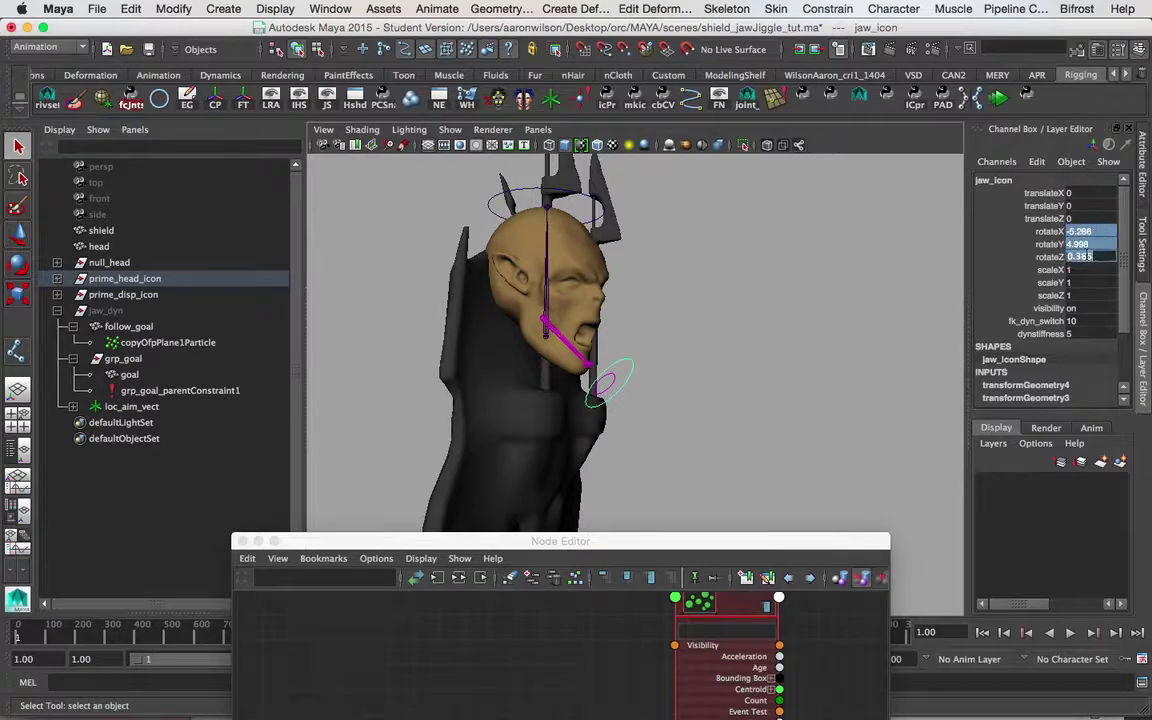
left_click(741, 317)
- Rotate jaw_icon back and forth during interactive playback to test how the jaw jiggles at the current stiffness
key("alt+v")
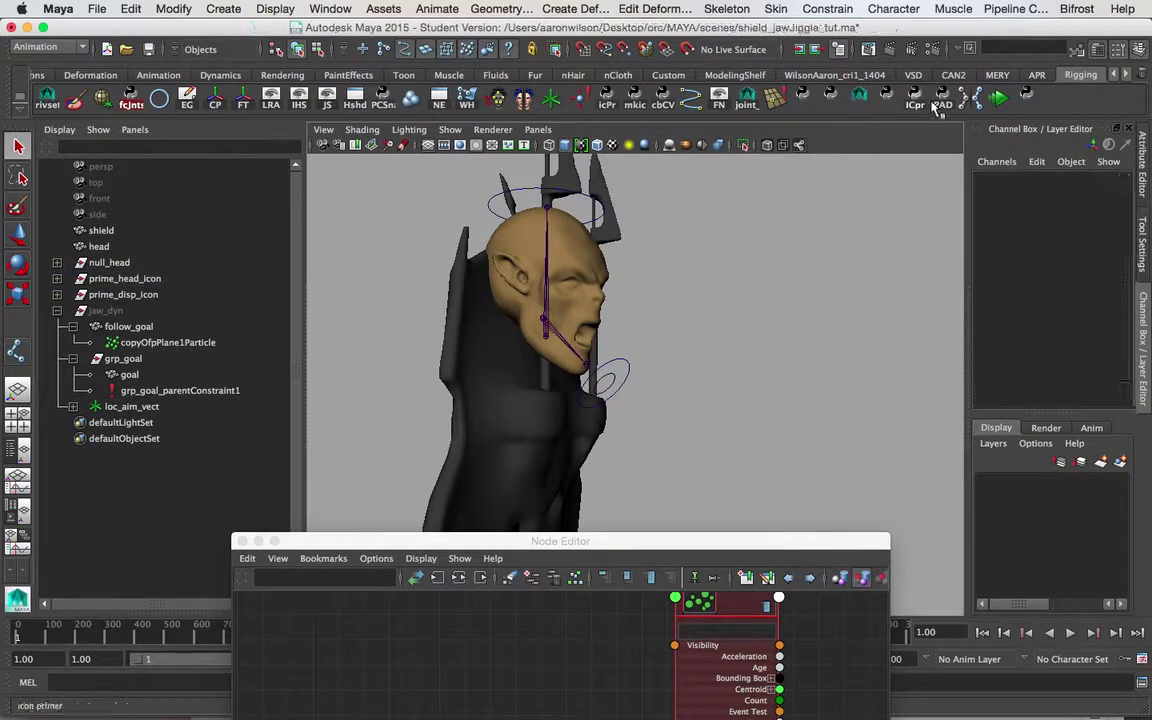
left_click(629, 365)
key("e")
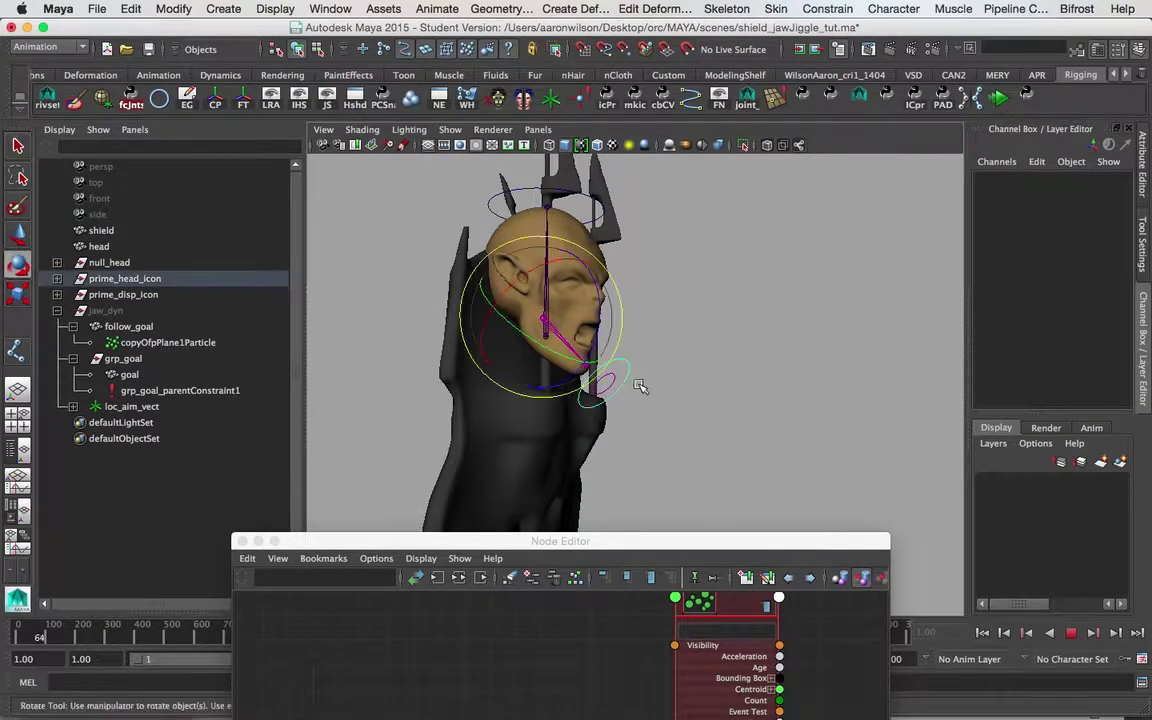
left_click_drag(577, 305, 600, 302)
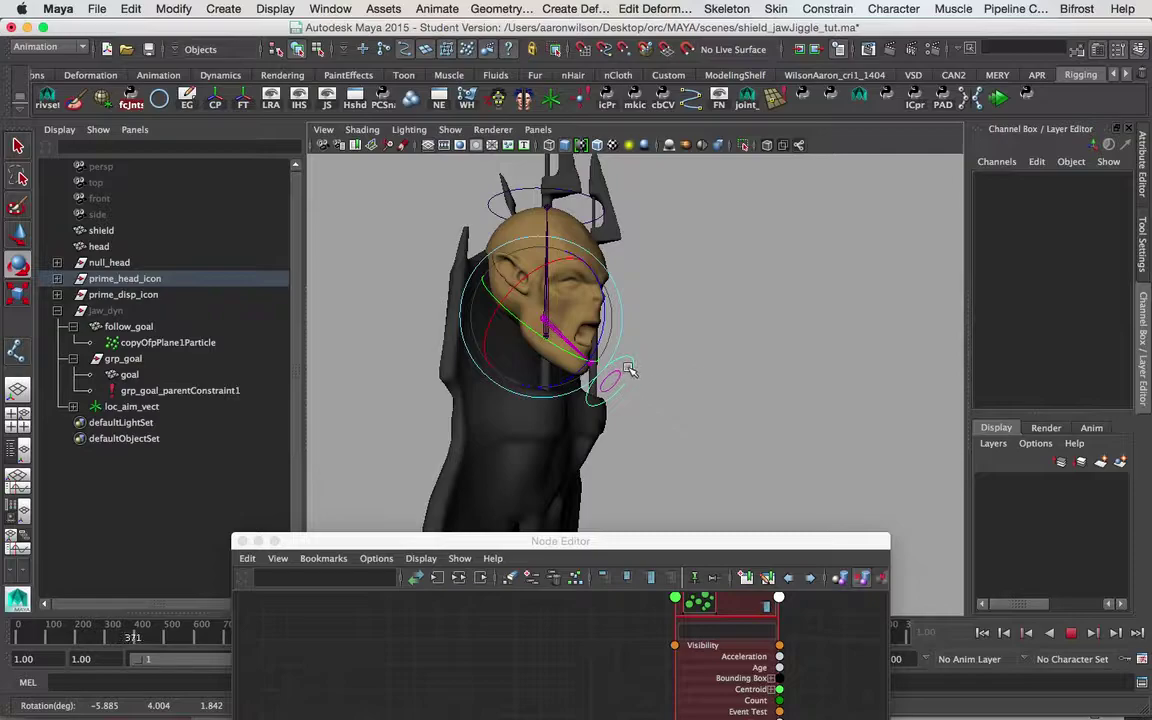
key("q")
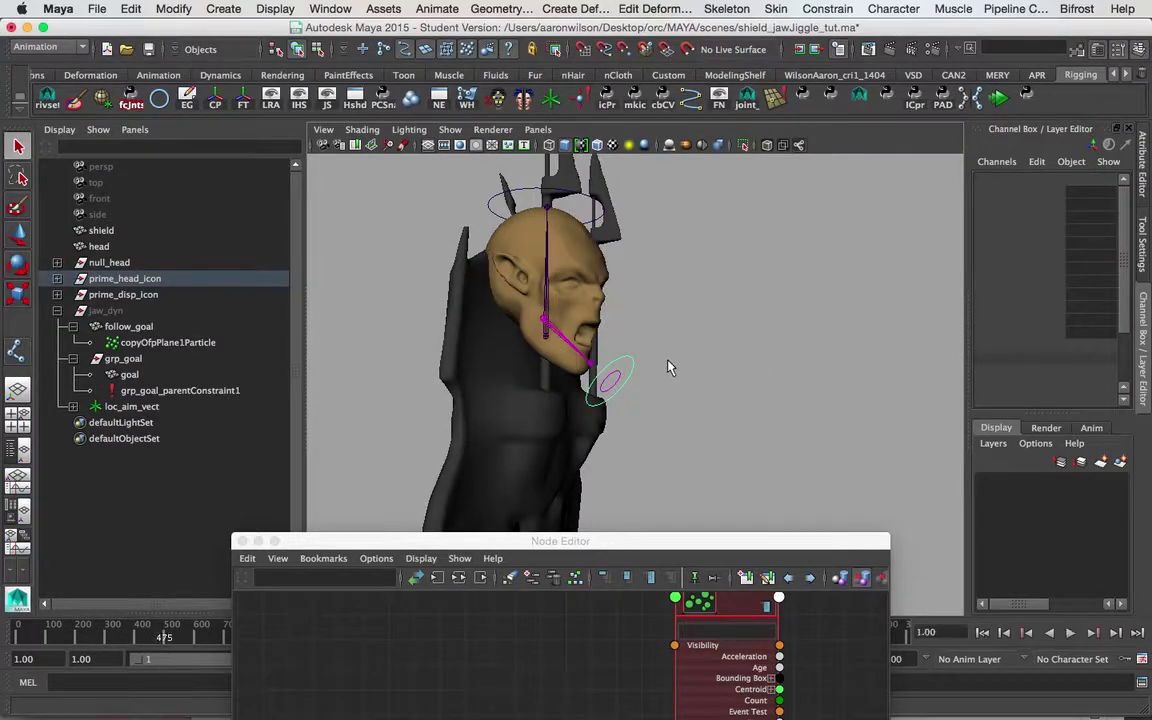
- Set jaw_icon's dynstiffness to 1 and reselect the control in the viewport
left_click(629, 375)
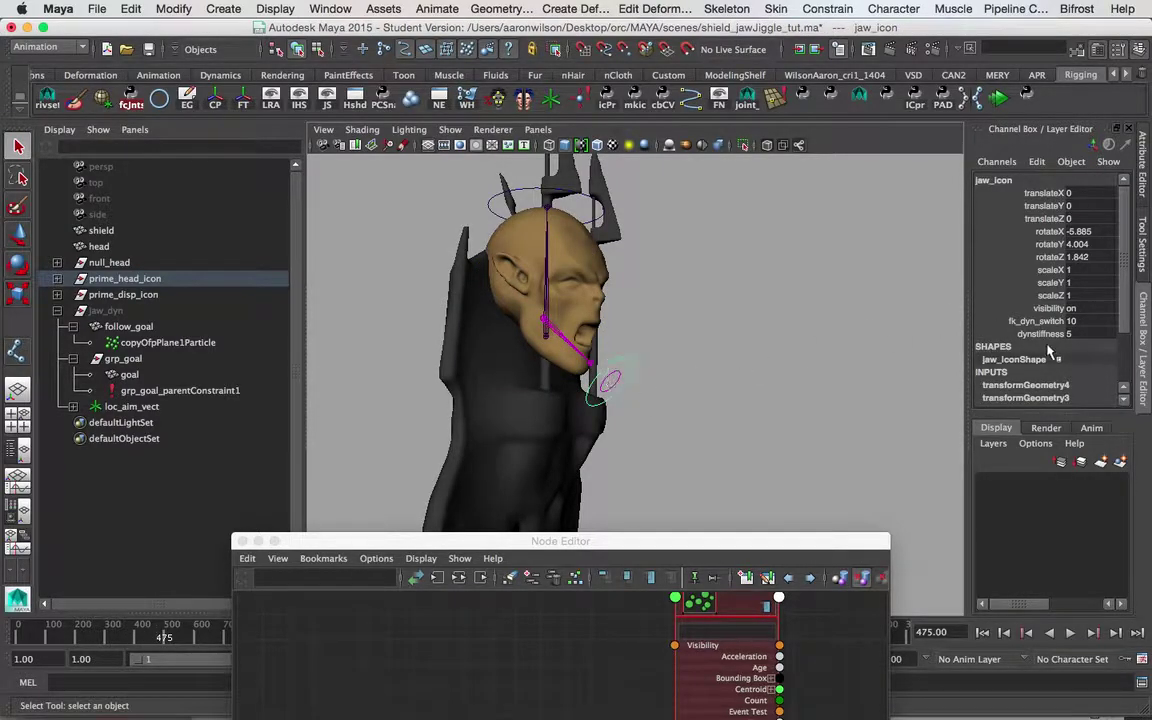
double_click(1080, 334)
type("1")
key("Return")
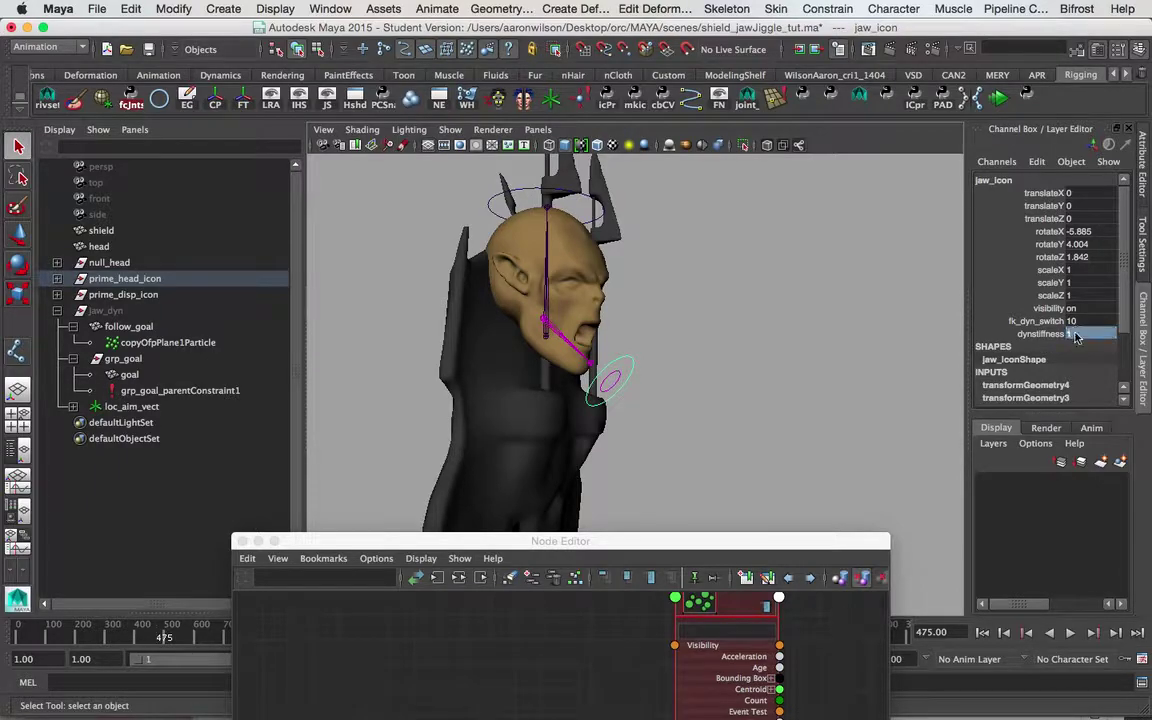
left_click(808, 372)
left_click(627, 377)
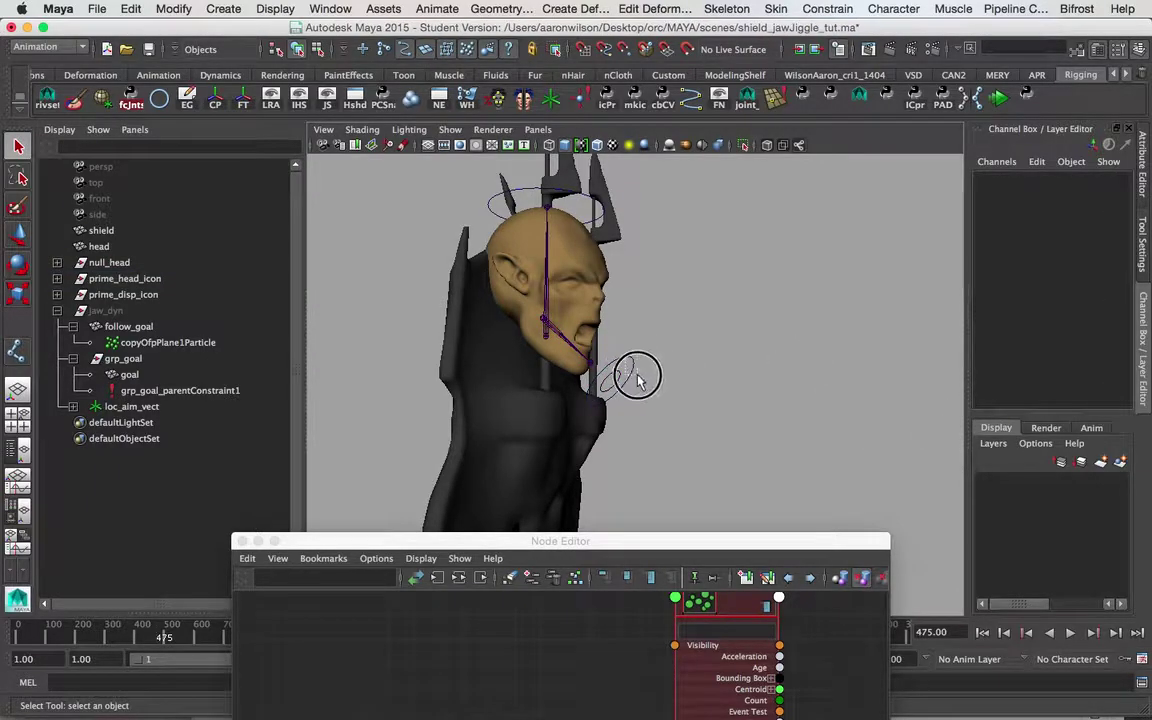
- Rotate jaw_icon to about -21.2, 11.2 and 31.8 on X, Y and Z and start playback to test the jaw jiggle
key("e")
left_click_drag(620, 380, 645, 378)
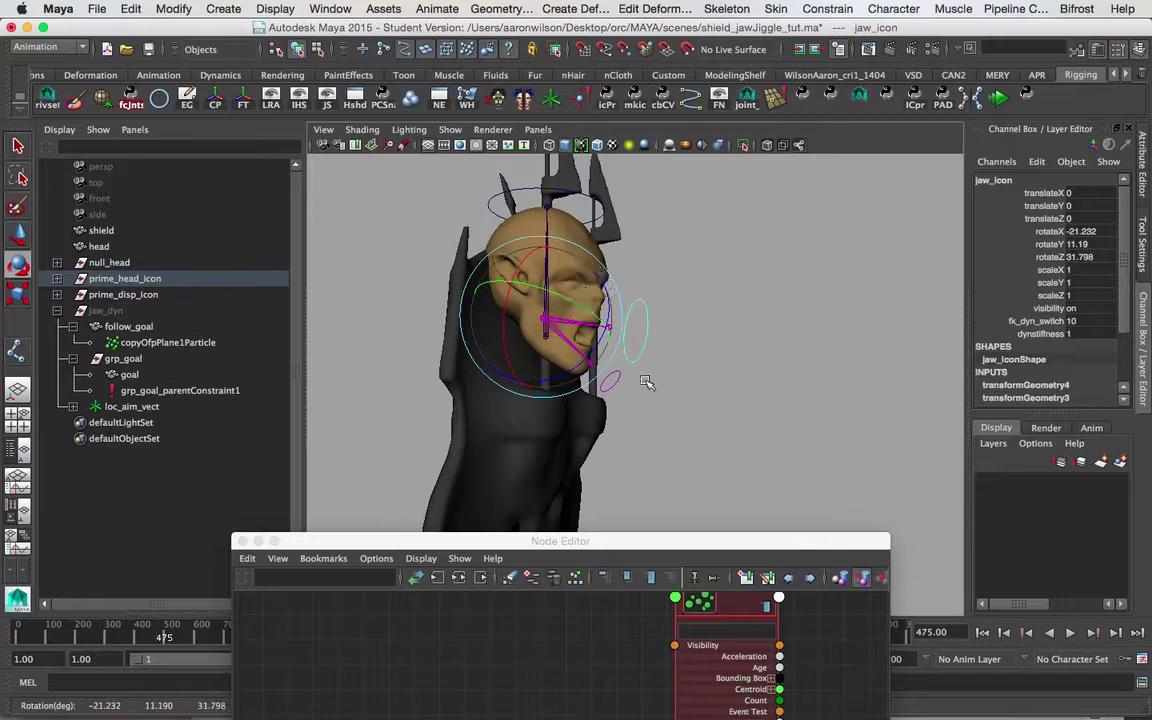
key("alt+v")
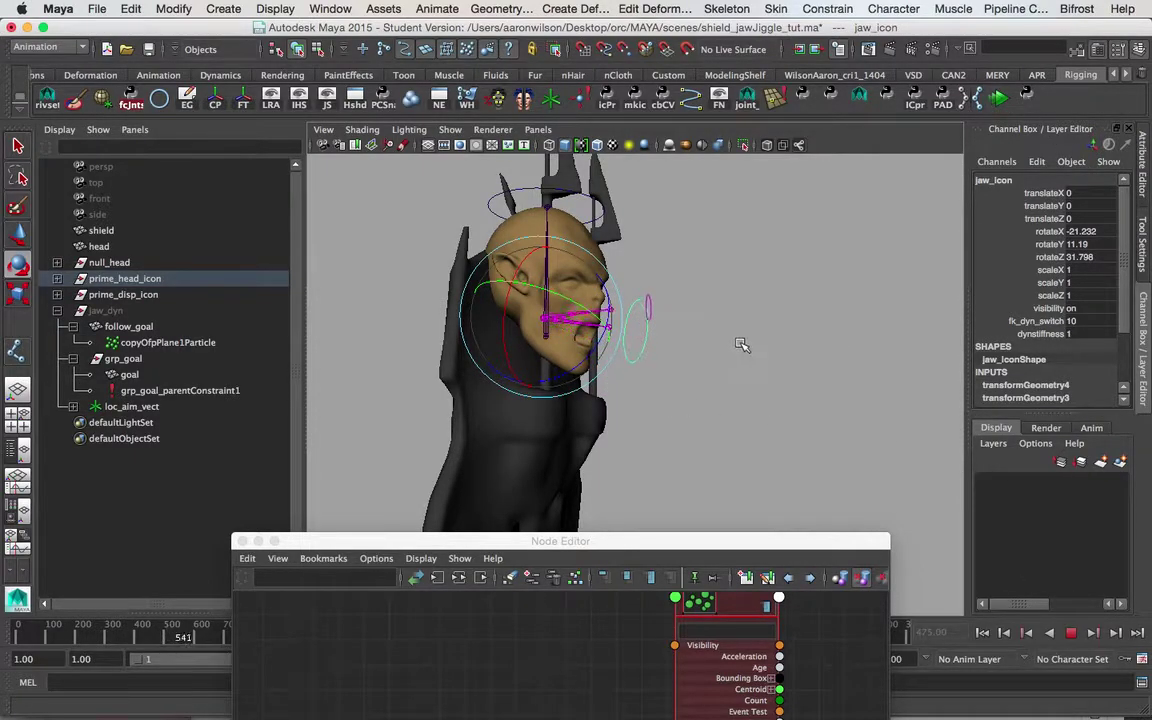
- Set jaw_icon's dynstiffness to 0 while the playback is running
left_click(1075, 336)
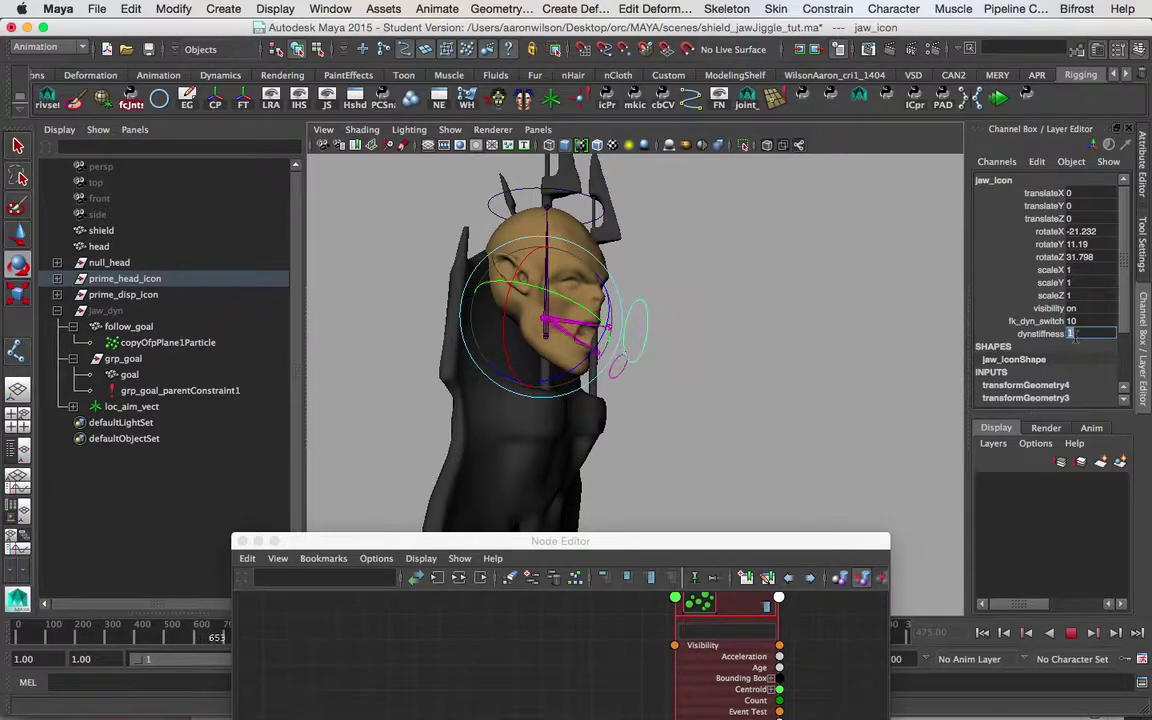
type("0")
key("Return")
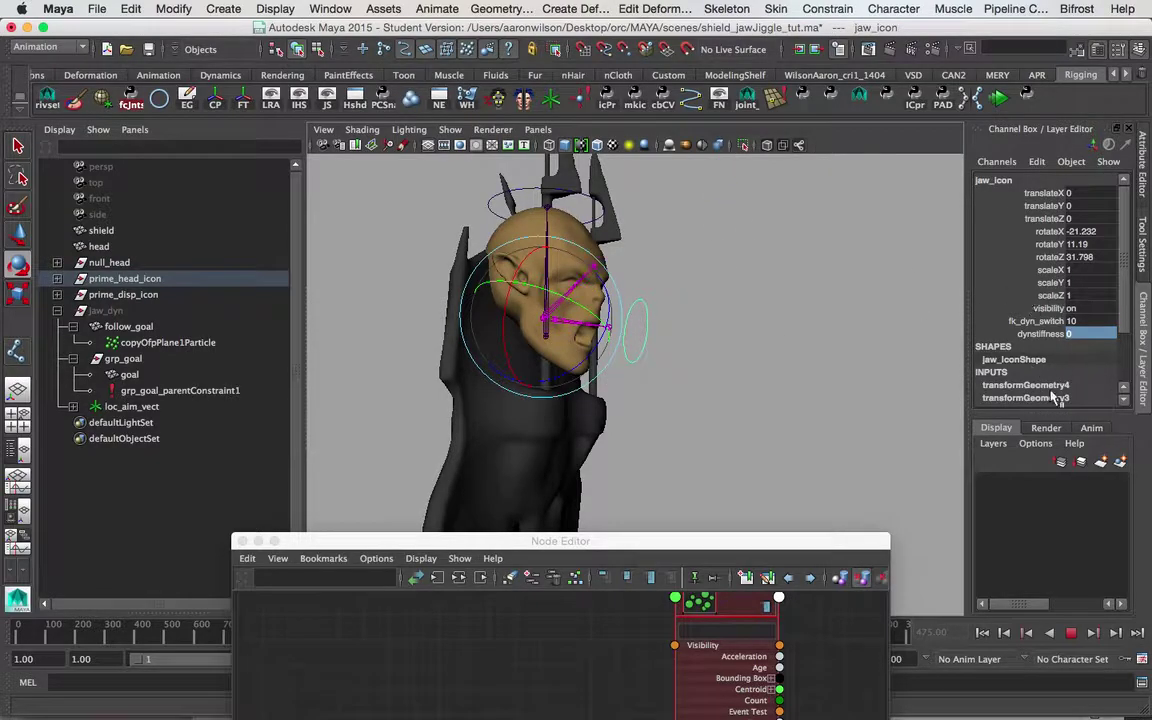
- Rewind the timeline to frame 1 and reset jaw_icon's rotation to 0 on the X, Y and Z axes
left_click(983, 632)
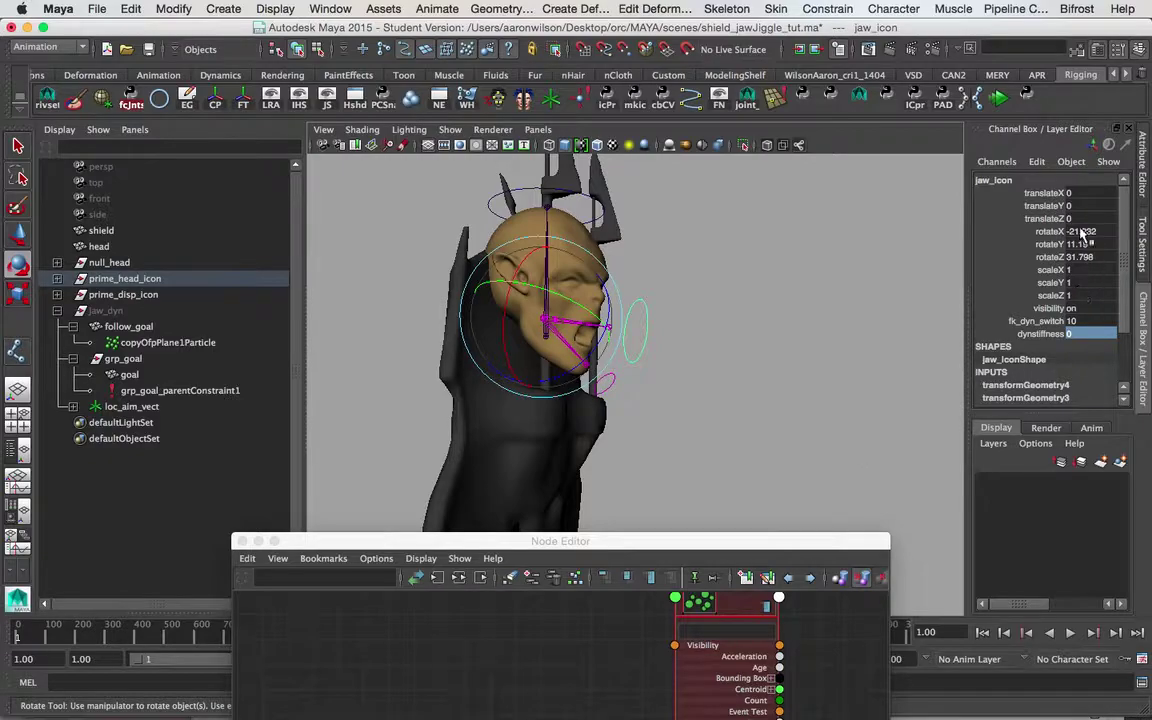
left_click_drag(1083, 232, 1077, 257)
type("0")
key("Return")
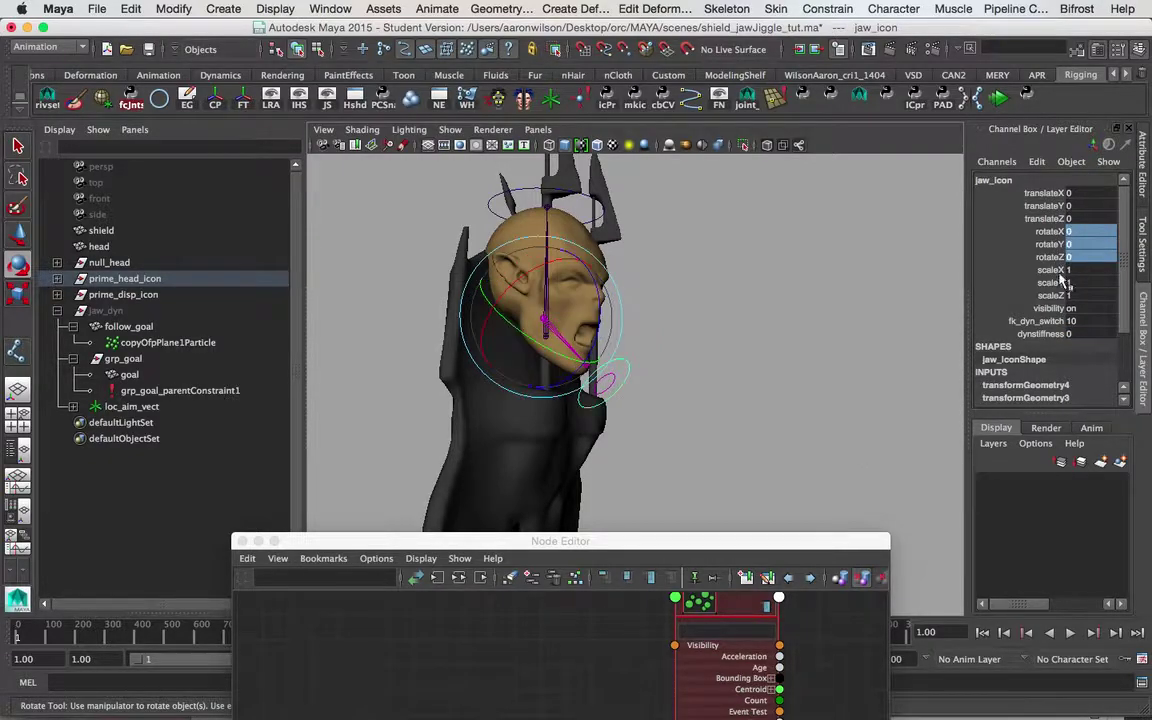
- Edit jaw_icon's dynstiffness attribute, giving it a minimum of 1, and finish editing the attribute
left_click(1040, 334)
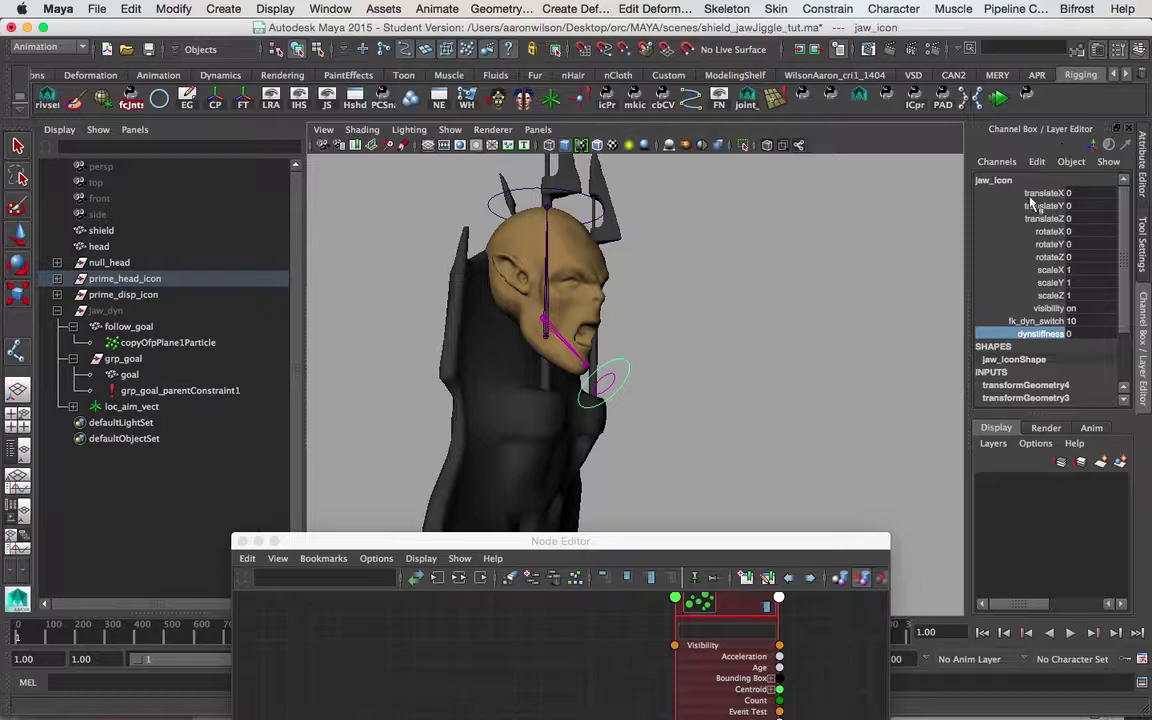
left_click(1036, 163)
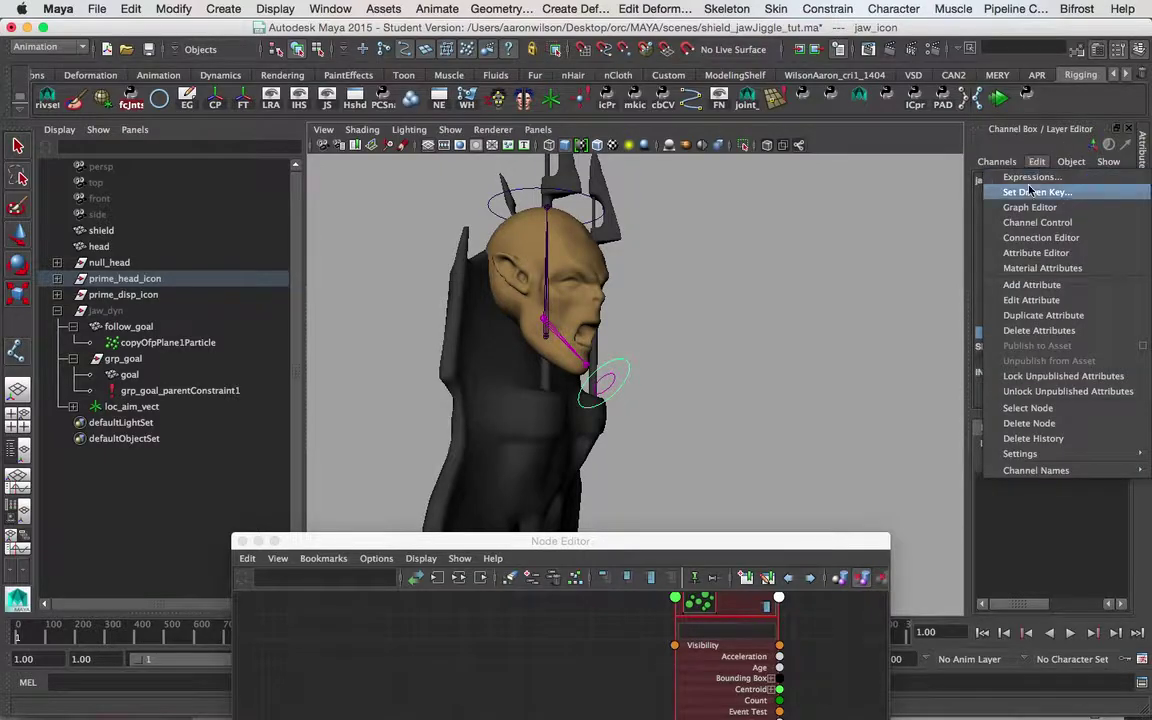
left_click(1031, 300)
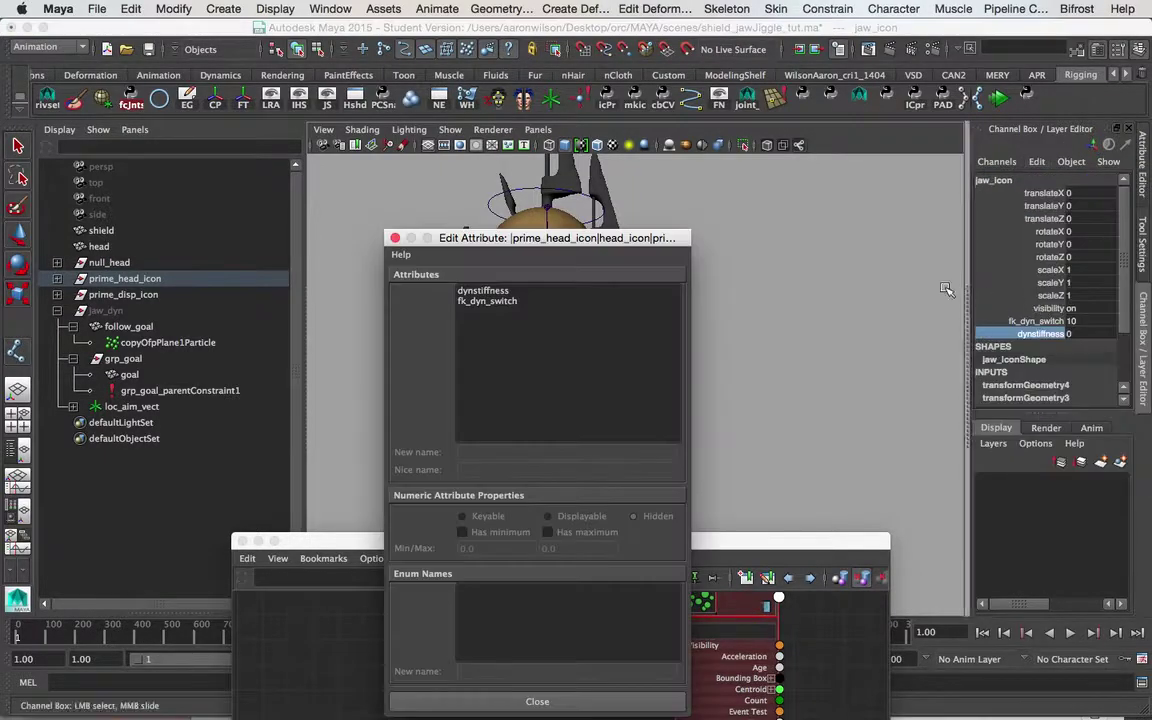
left_click(486, 291)
left_click(448, 548)
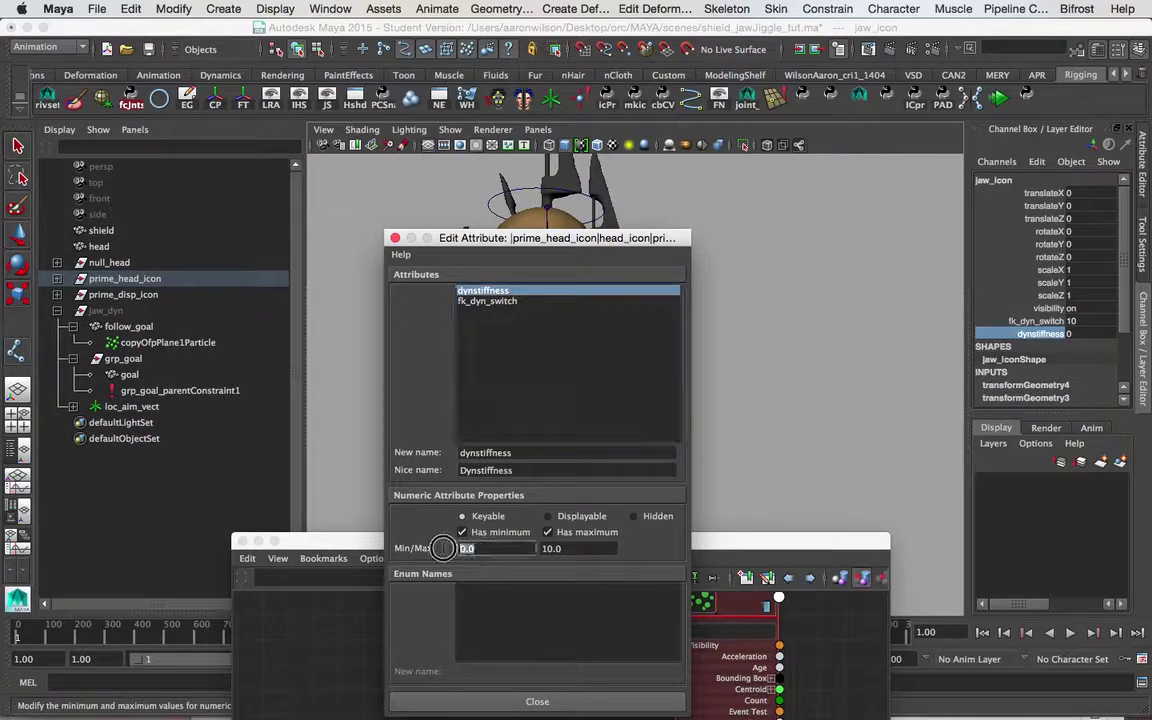
type("1")
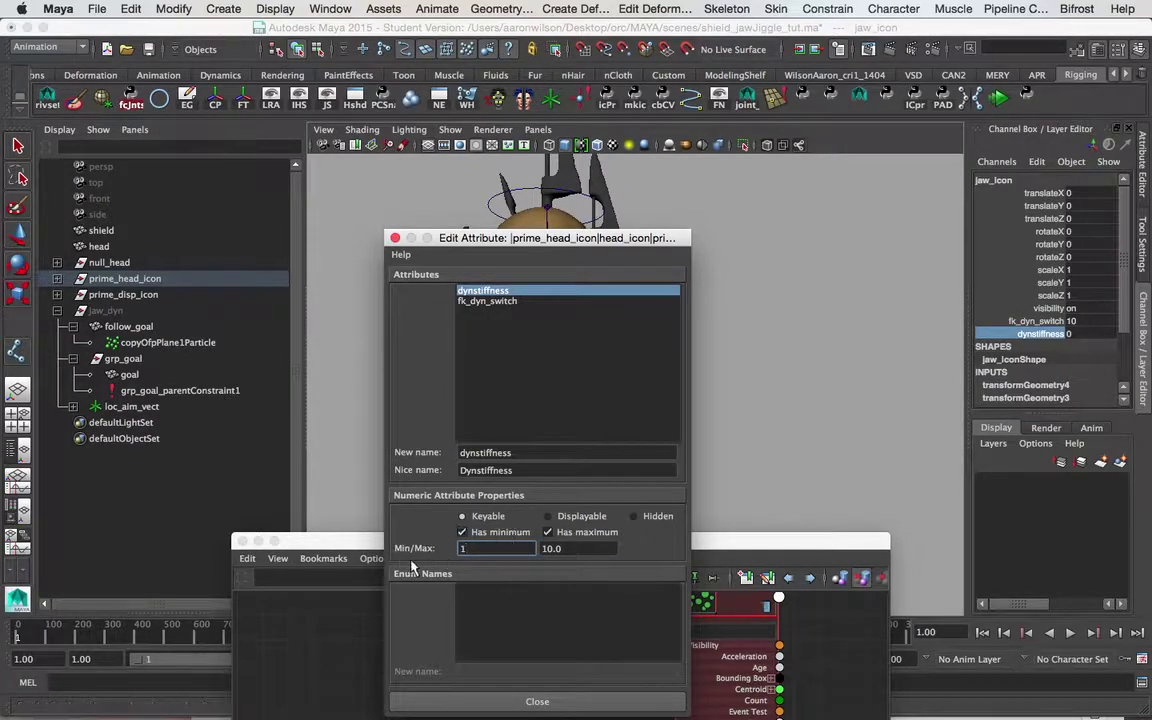
left_click(543, 703)
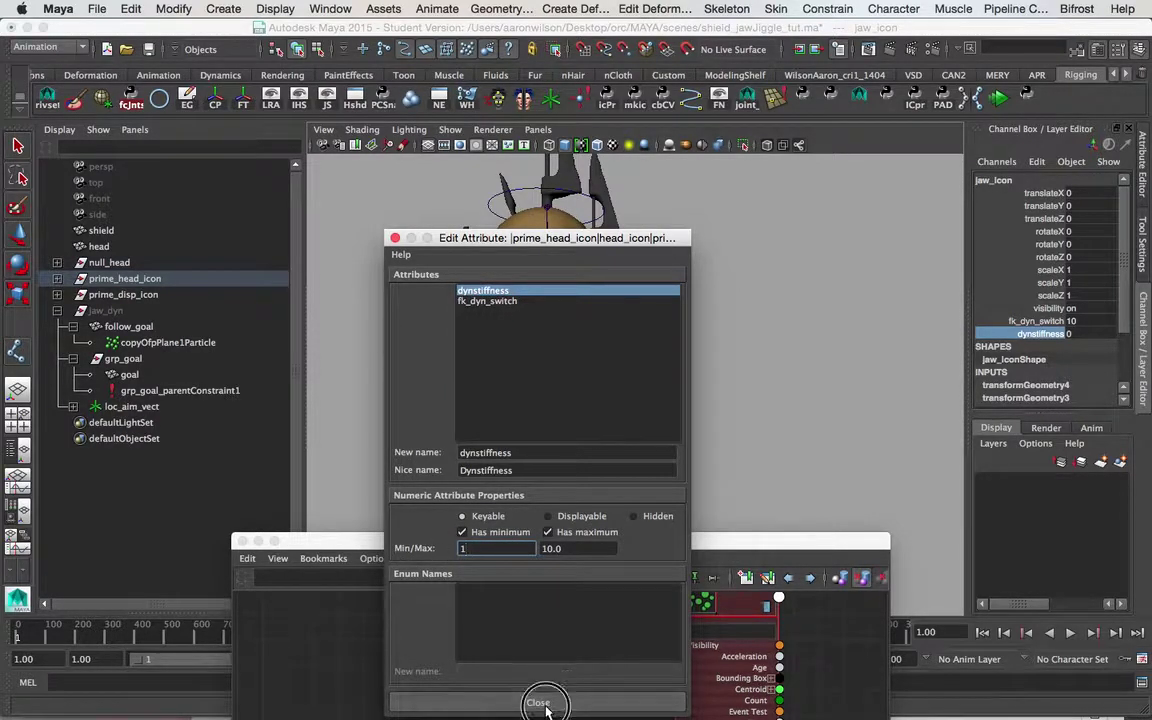
- Close the Node Editor and collapse grp_goal, follow_goal and the jaw_dyn group in the Outliner
left_click_drag(769, 412, 725, 400, "alt")
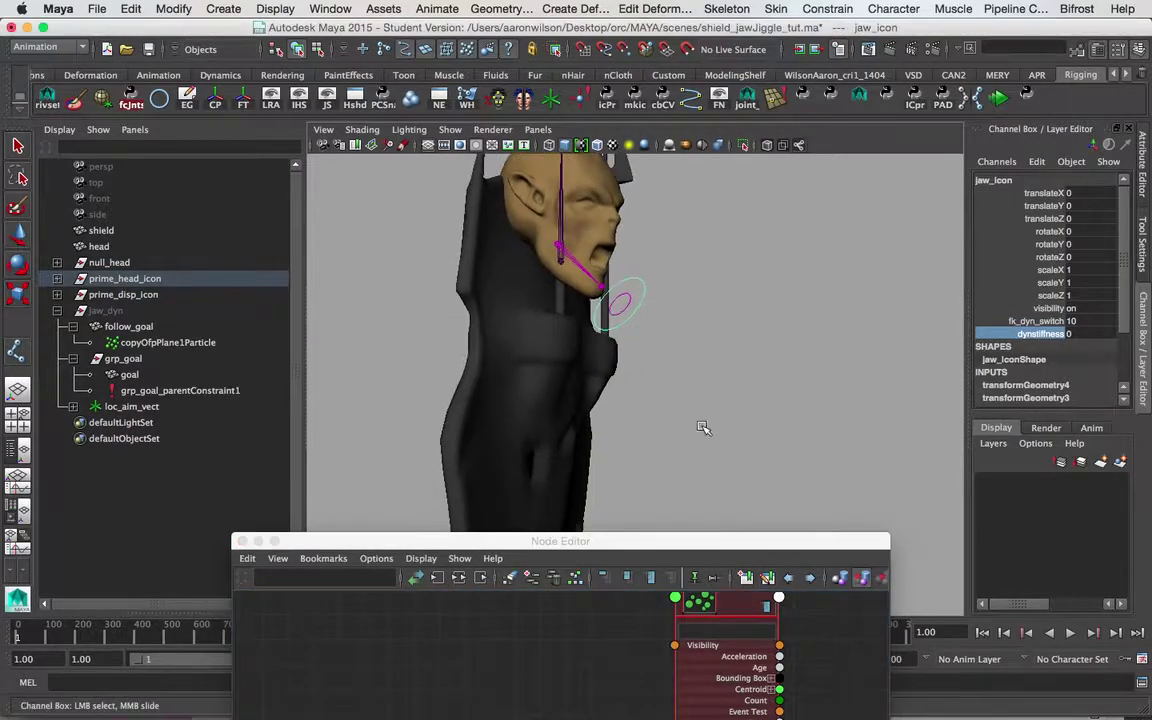
left_click_drag(540, 545, 625, 535)
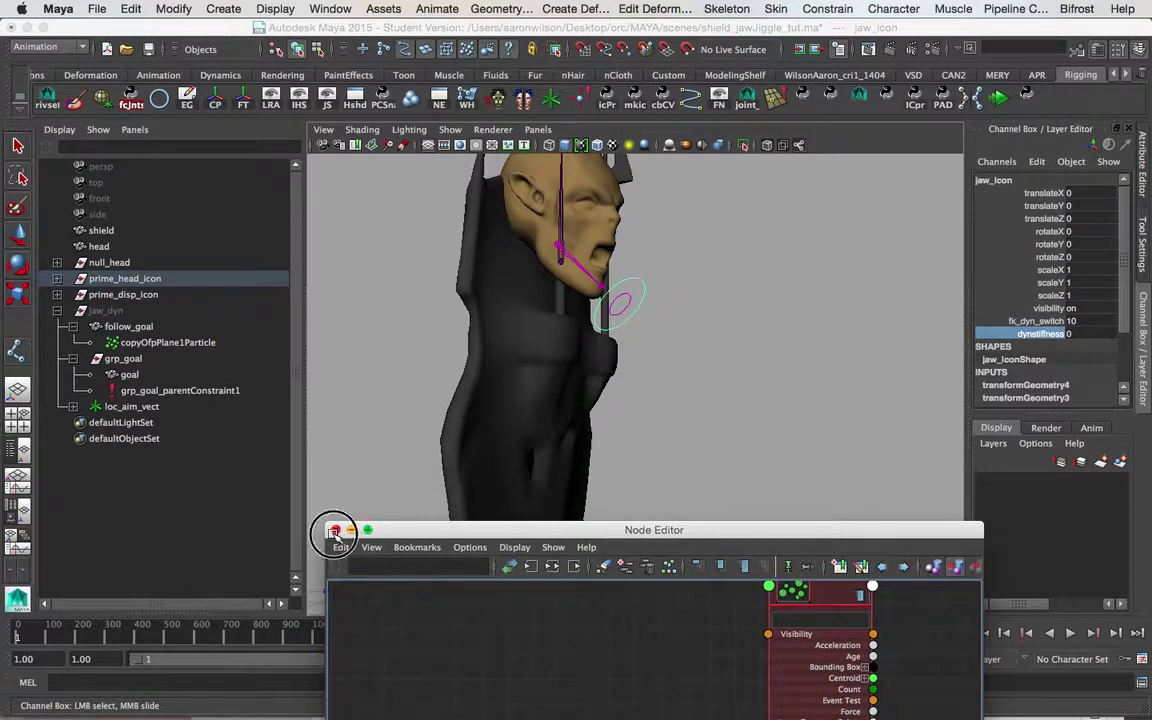
left_click(336, 527)
left_click(72, 358)
left_click(72, 326)
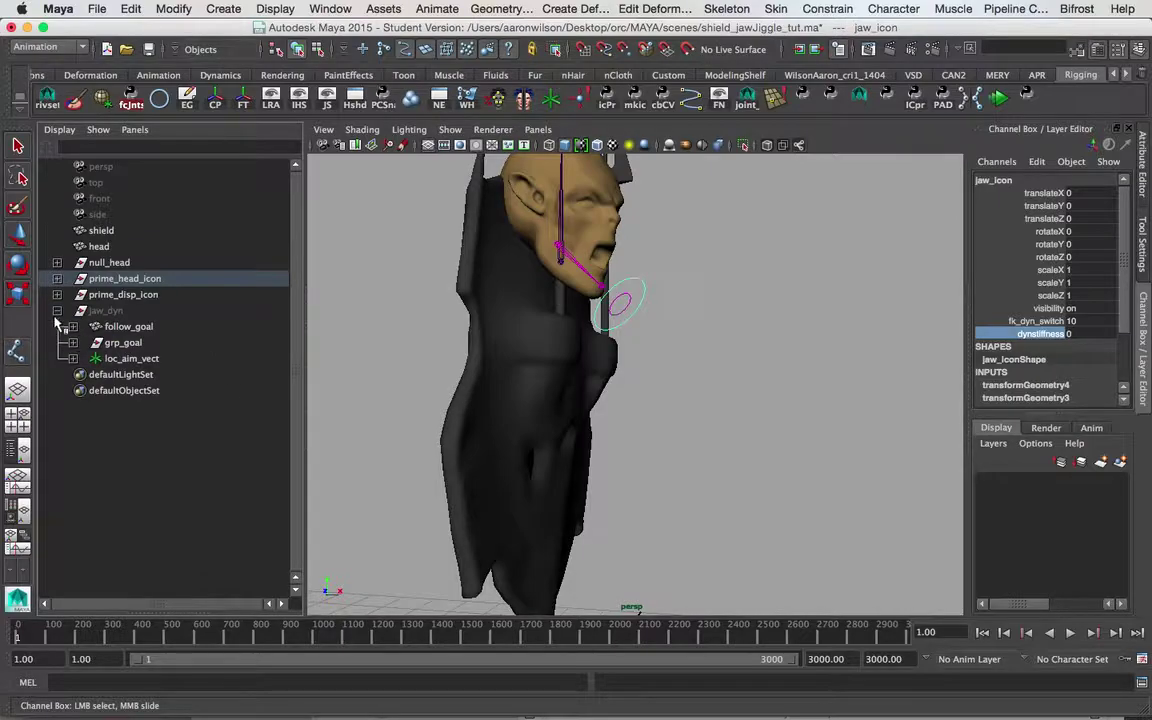
left_click(57, 310)
- Examine the orc's head, jaw joint and jaw control from several angles and distances
left_click_drag(668, 329, 786, 365, "alt")
left_click_drag(674, 418, 831, 345, "alt")
middle_click_drag(831, 345, 812, 398, "alt")
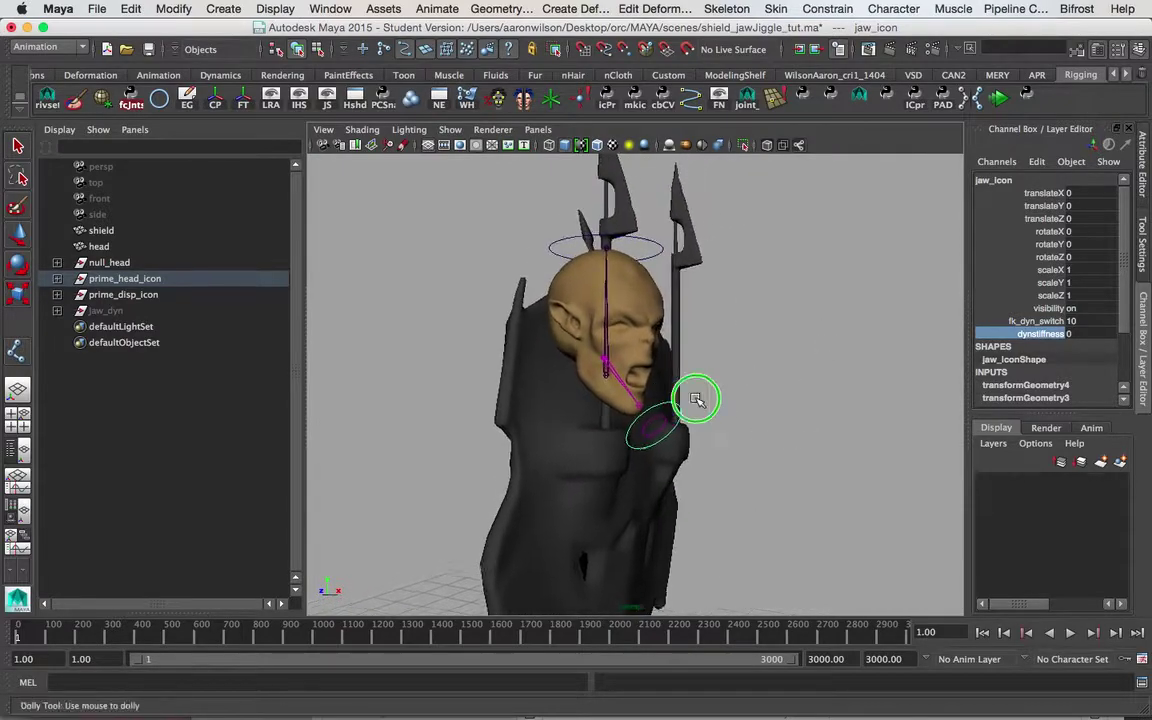
right_click_drag(688, 400, 895, 380, "alt")
middle_click_drag(895, 380, 874, 411, "alt")
right_click_drag(810, 386, 880, 402, "alt")
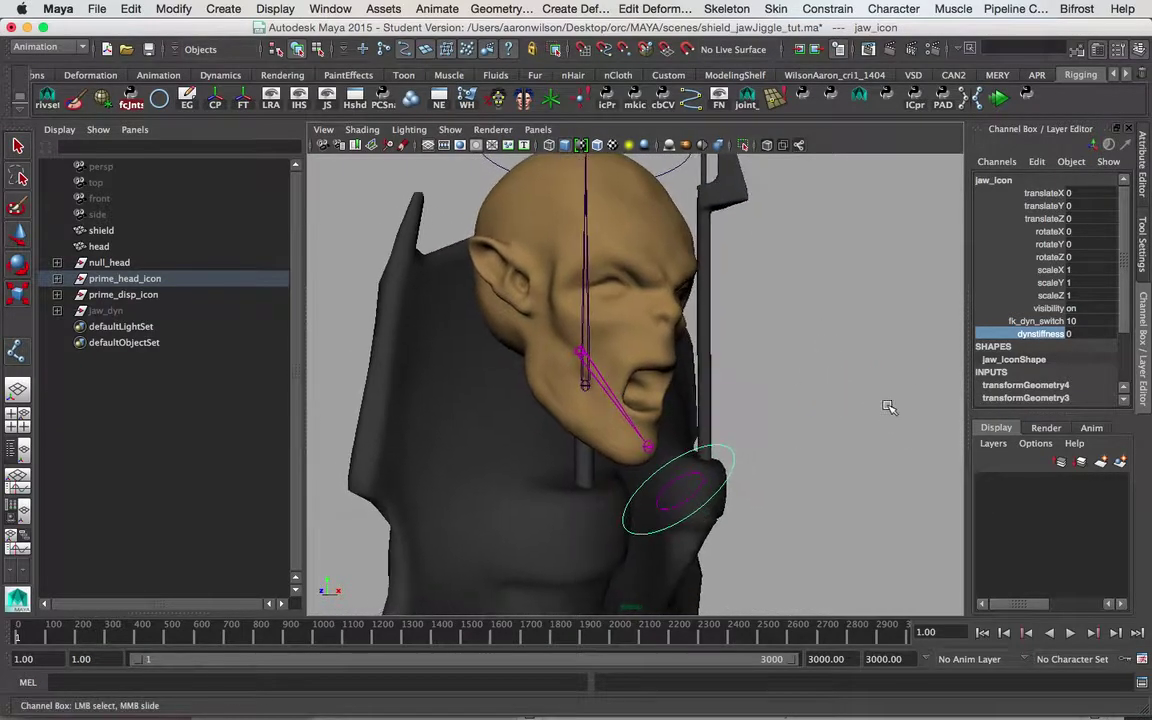
middle_click_drag(867, 391, 863, 352, "alt")
left_click_drag(848, 422, 876, 418, "alt")
right_click_drag(868, 412, 711, 393, "alt")
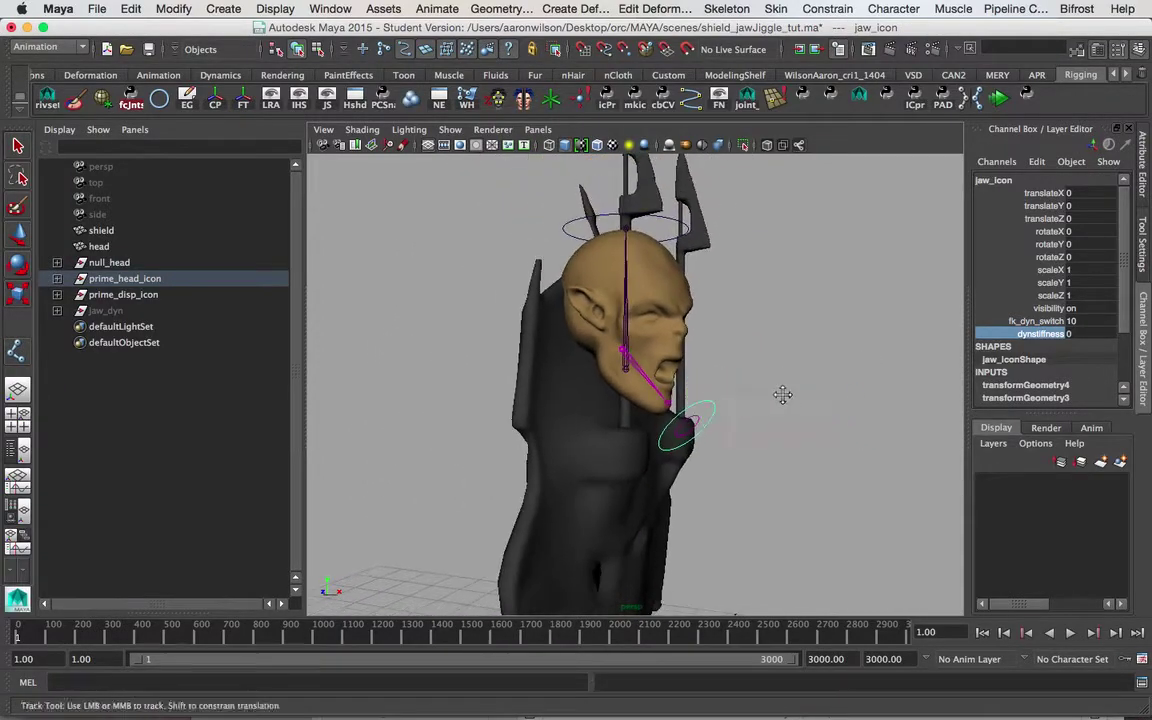
middle_click_drag(784, 393, 748, 388, "alt")
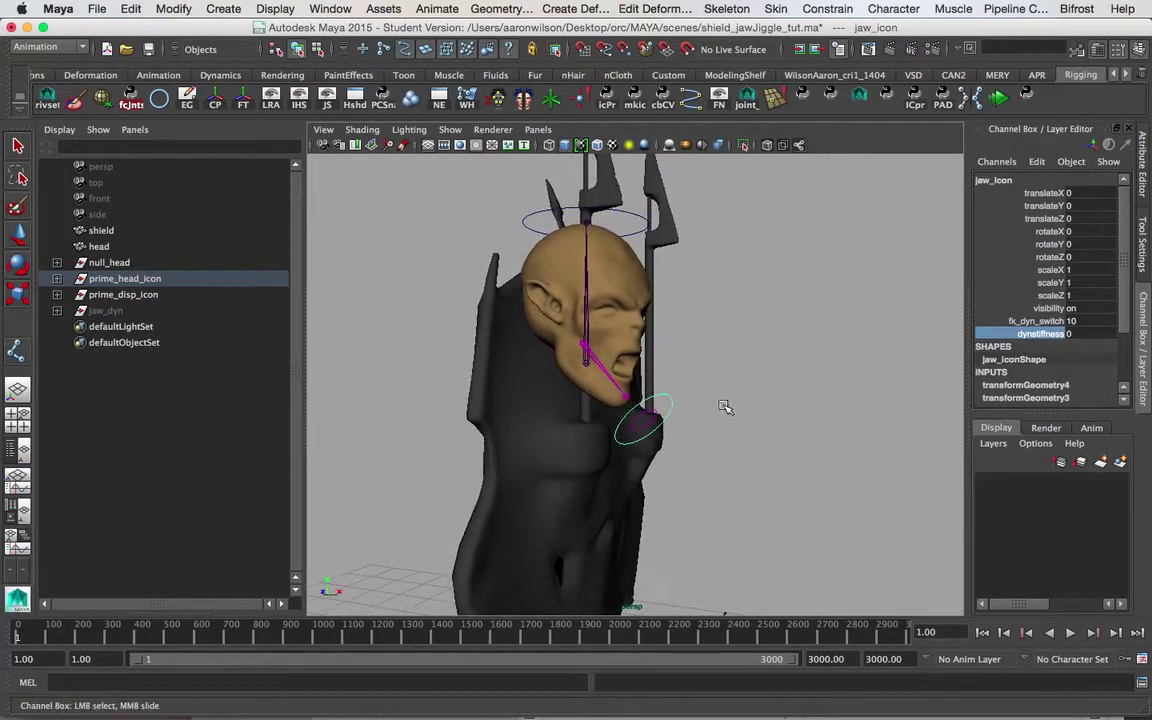
left_click_drag(888, 376, 841, 355, "alt")
- Reselect jaw_icon in the viewport and set its dynstiffness to 7
left_click(1047, 322)
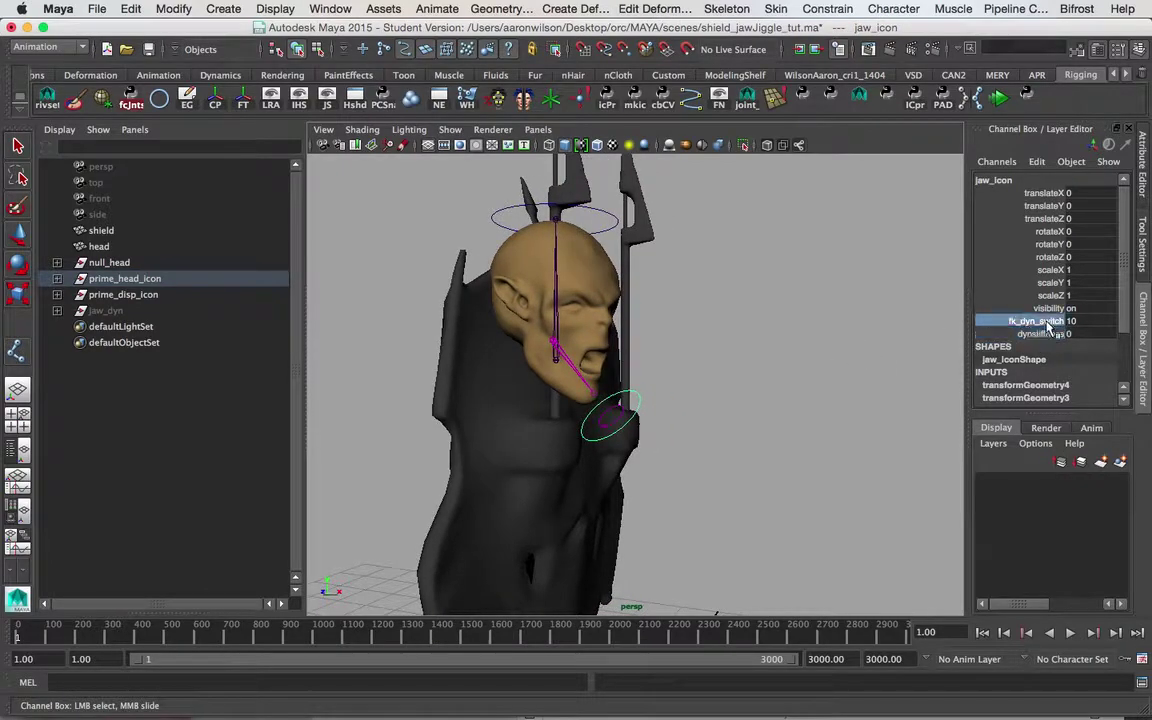
key("e")
left_click(789, 344)
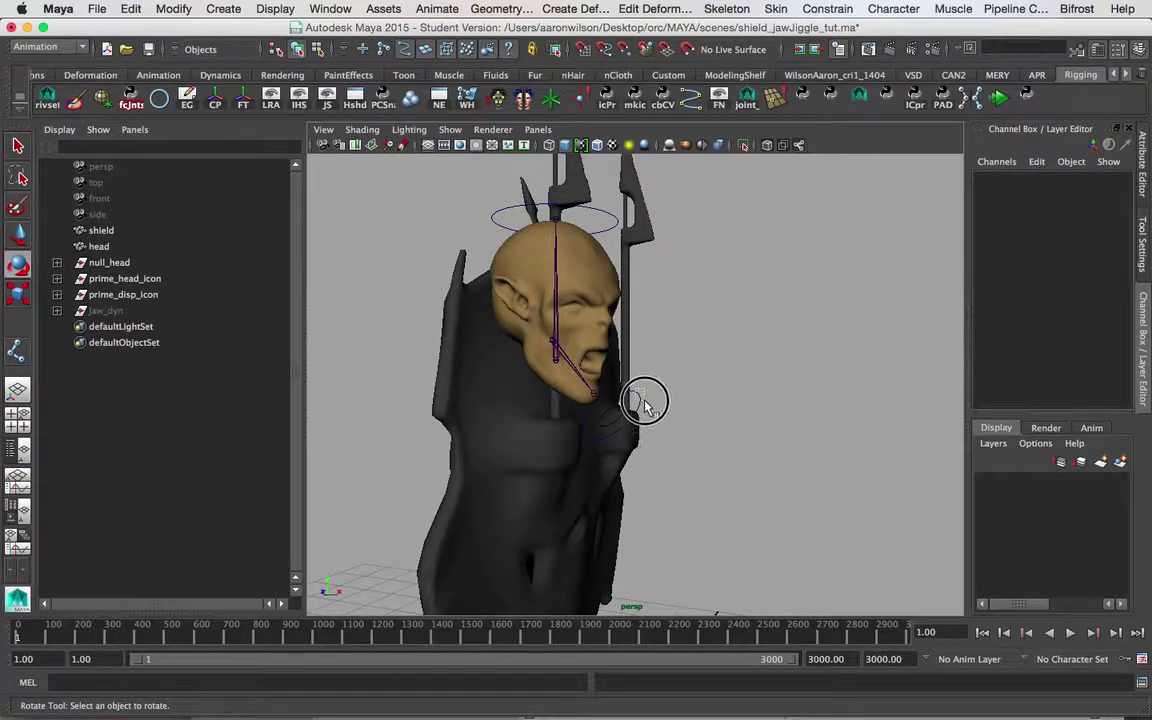
left_click(640, 402)
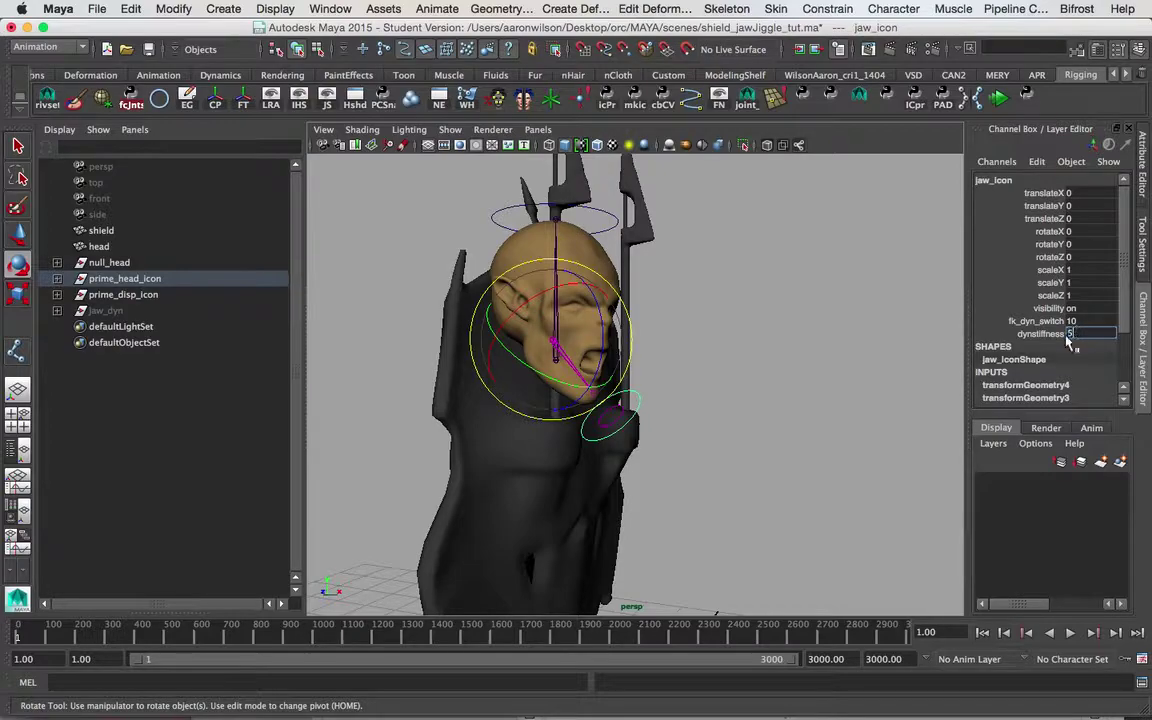
left_click_drag(1089, 332, 1032, 346)
type("7")
key("Return")
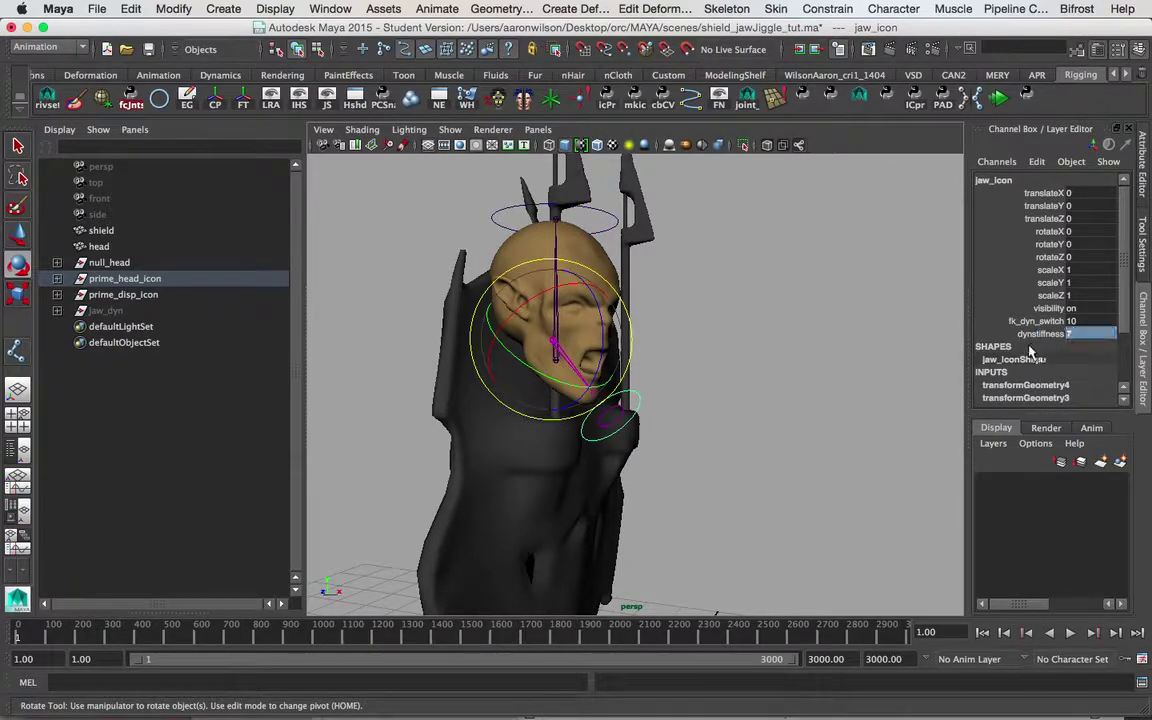
- Set jaw_icon's dynstiffness to 8 and reselect the control in the viewport
left_click_drag(738, 458, 828, 338, "alt")
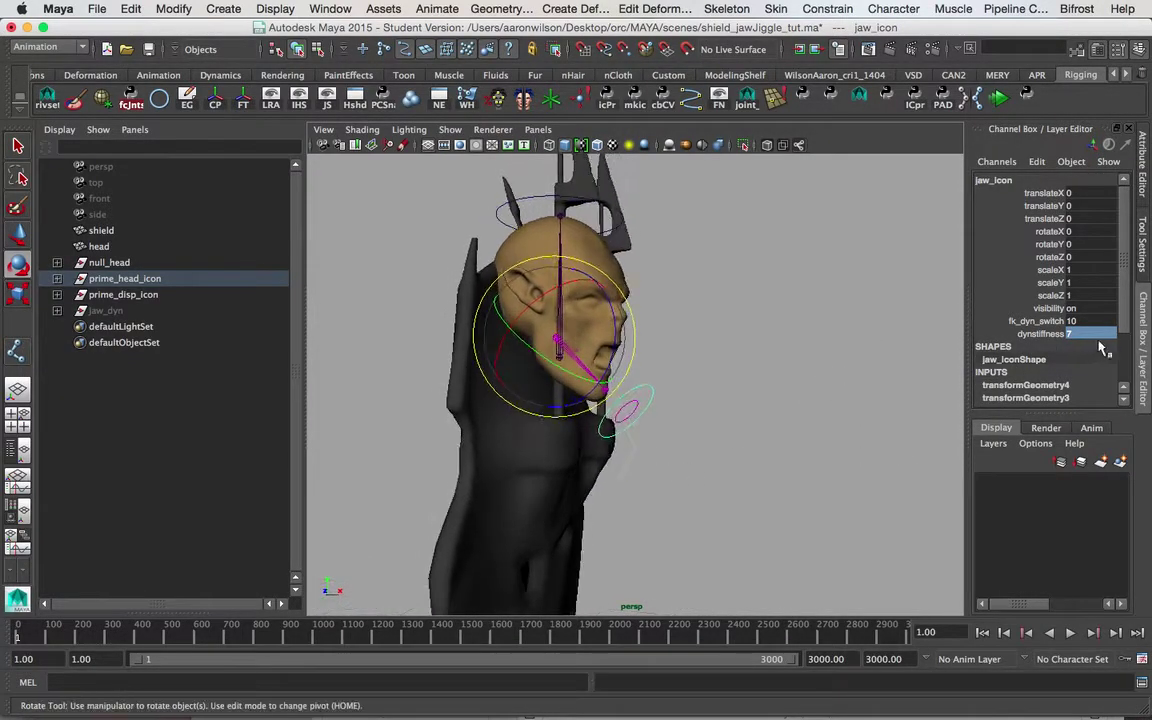
left_click(795, 313)
left_click_drag(790, 316, 735, 345, "alt")
left_click(651, 385)
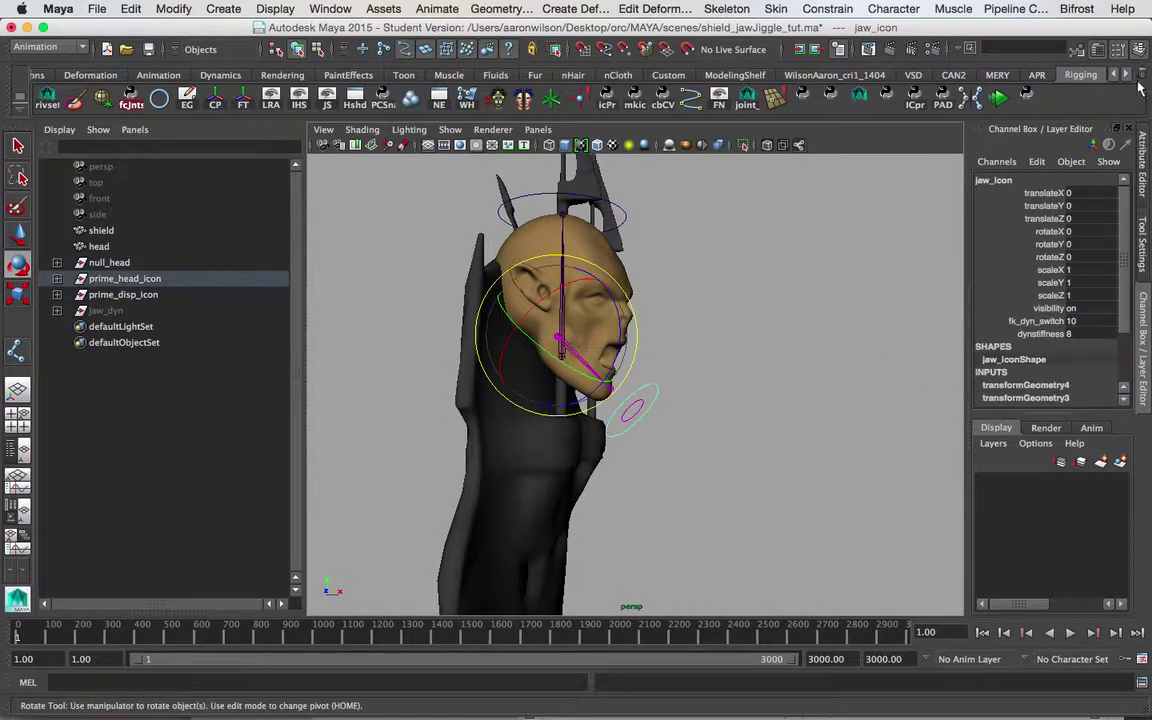
- Move the head control down during interactive playback to test how the jaw follows, and undo the move
key("alt+v")
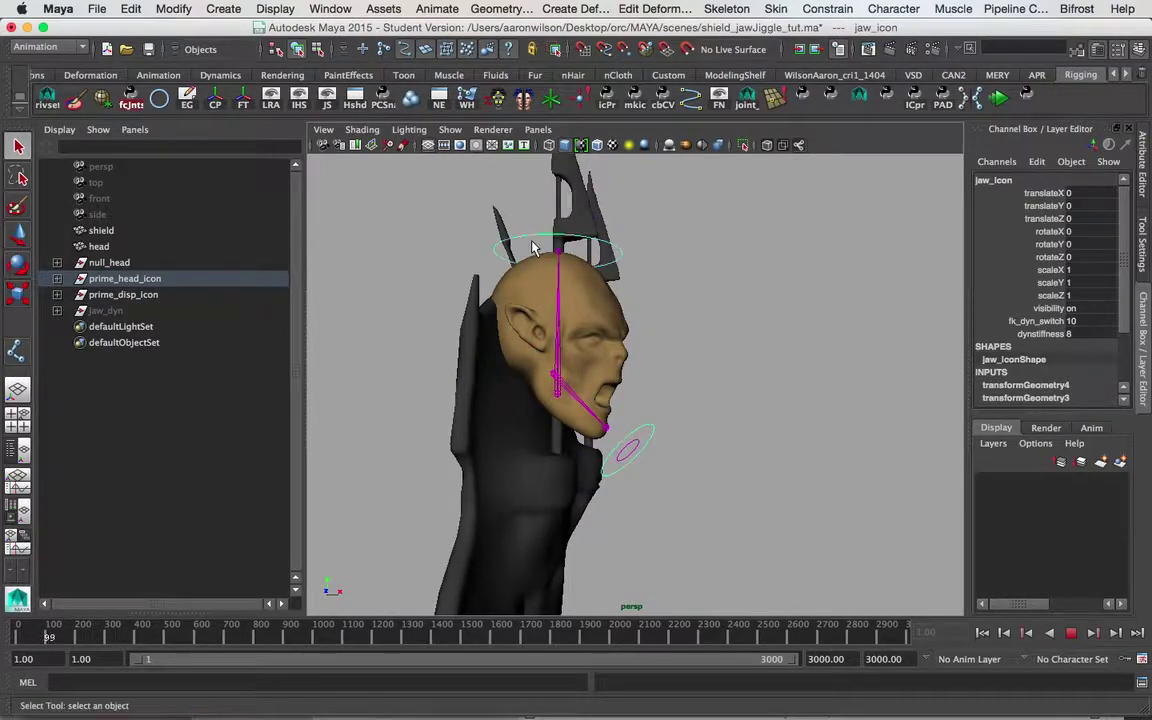
key("w")
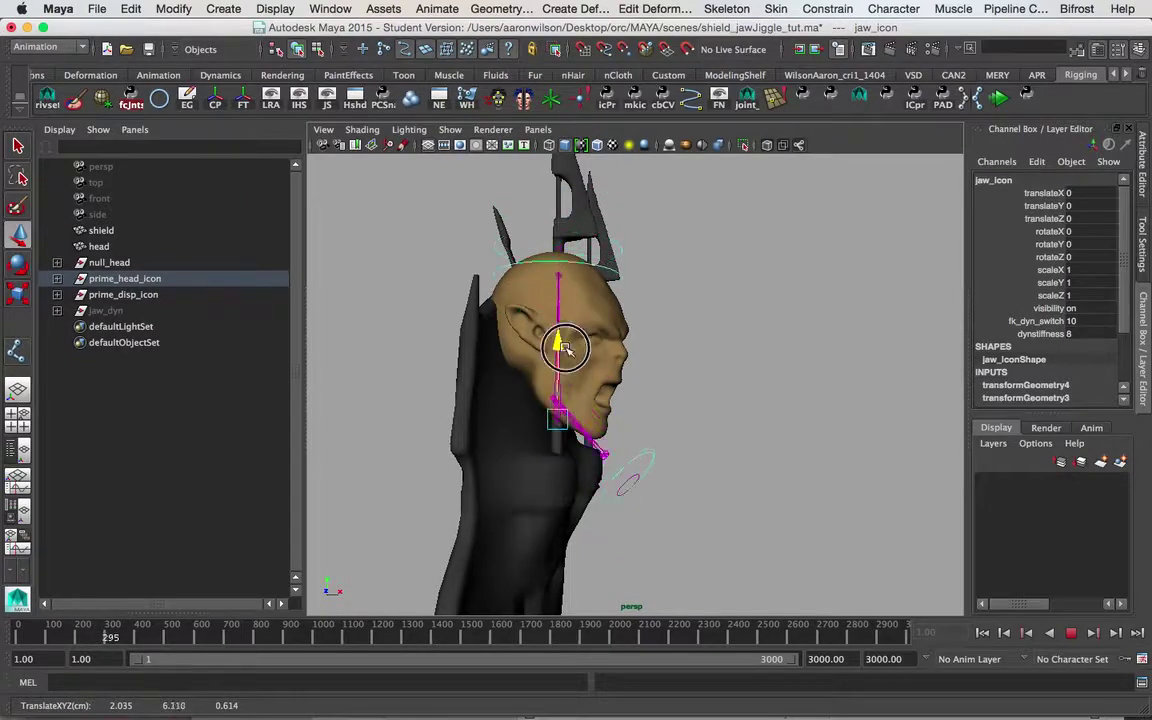
left_click_drag(570, 314, 570, 358)
key("super+z")
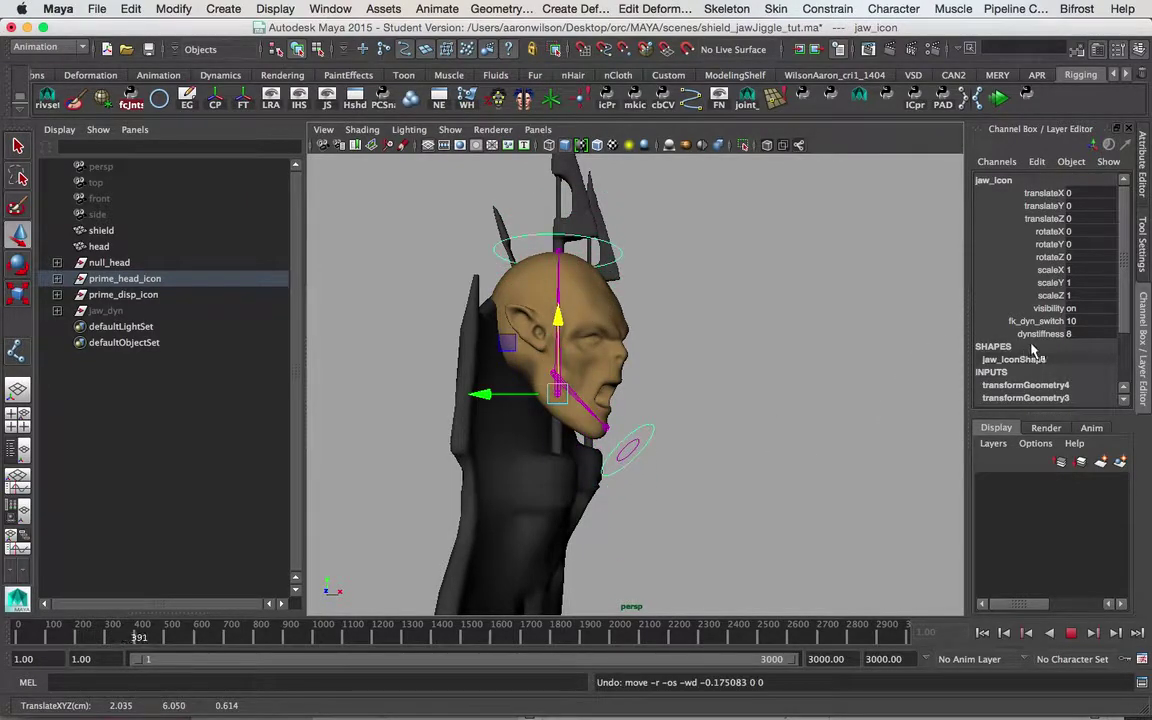
- Re-enter jaw_icon's dynstiffness during playback, try moving the head control down once more, and undo the move
double_click(1068, 334)
key("Return")
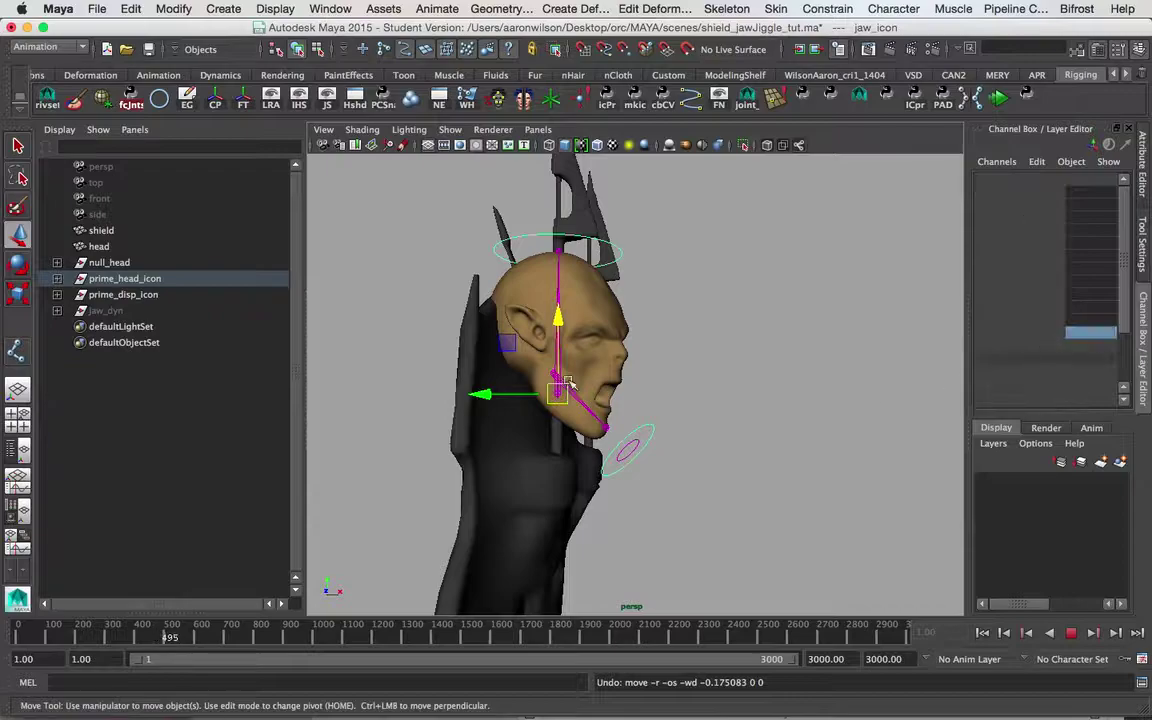
mouse_move(559, 320)
left_mouse_down()
mouse_move(525, 347)
mouse_move(545, 329)
left_mouse_up()
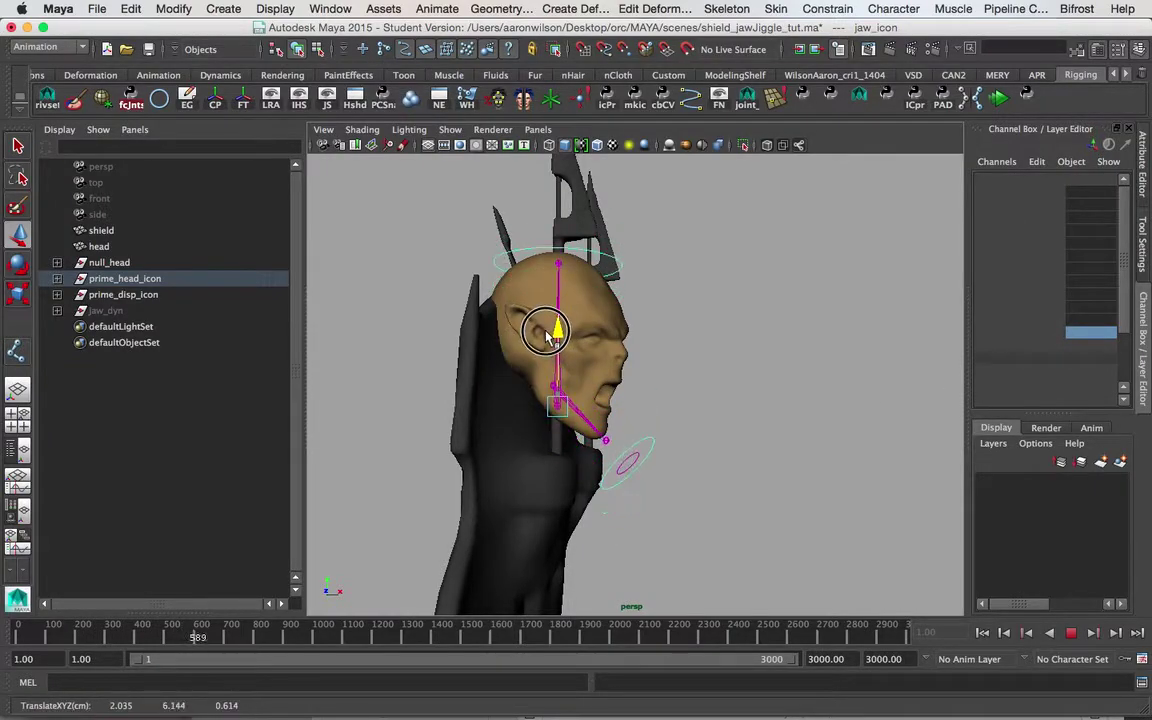
key("z")
- Switch the selection from head_icon back to jaw_icon and stop the playback
left_click(526, 231)
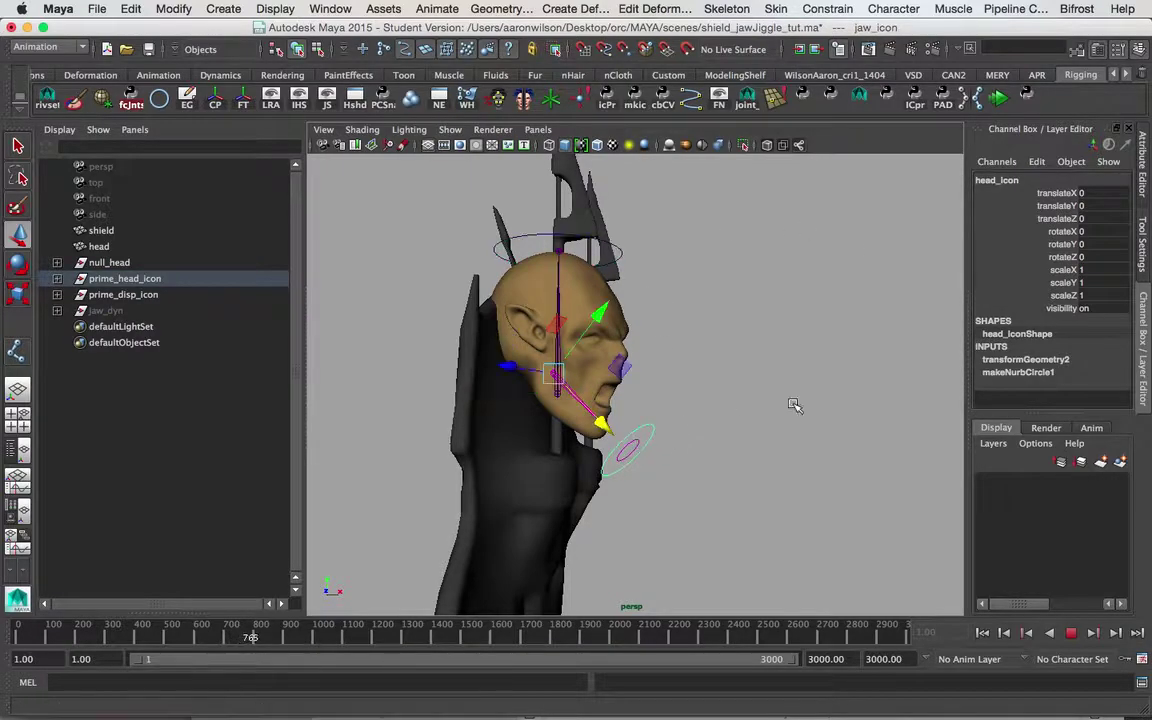
left_click(689, 404)
left_click_drag(642, 430, 667, 427)
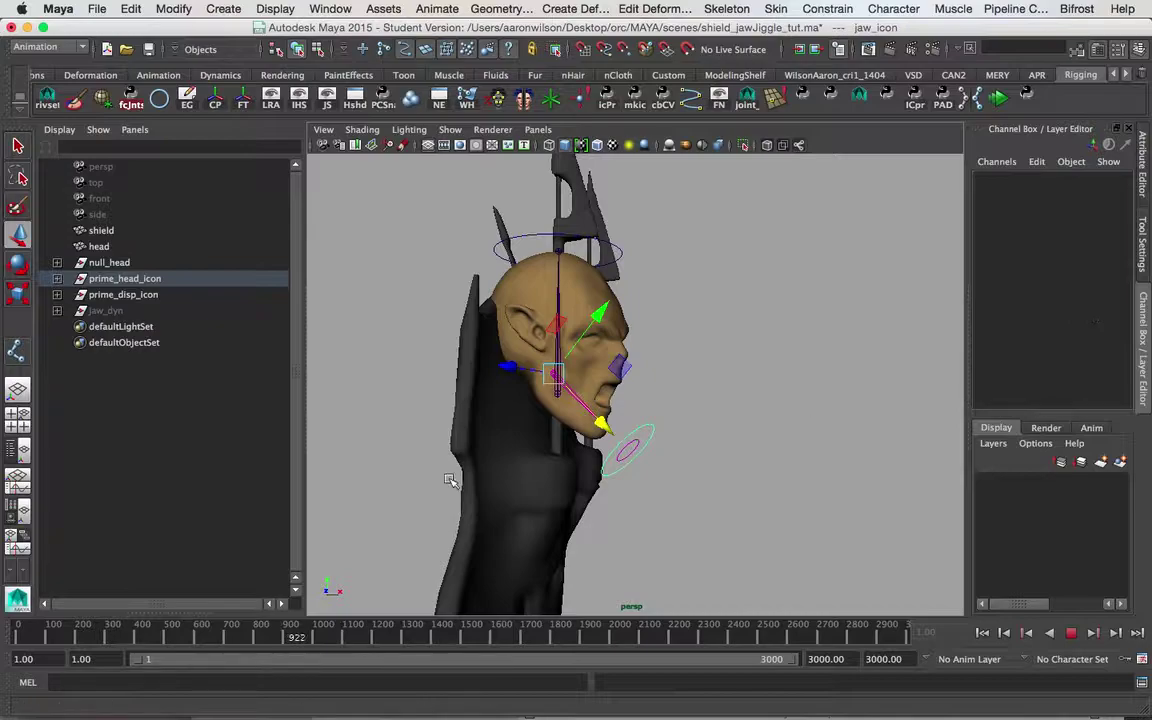
key("Escape")
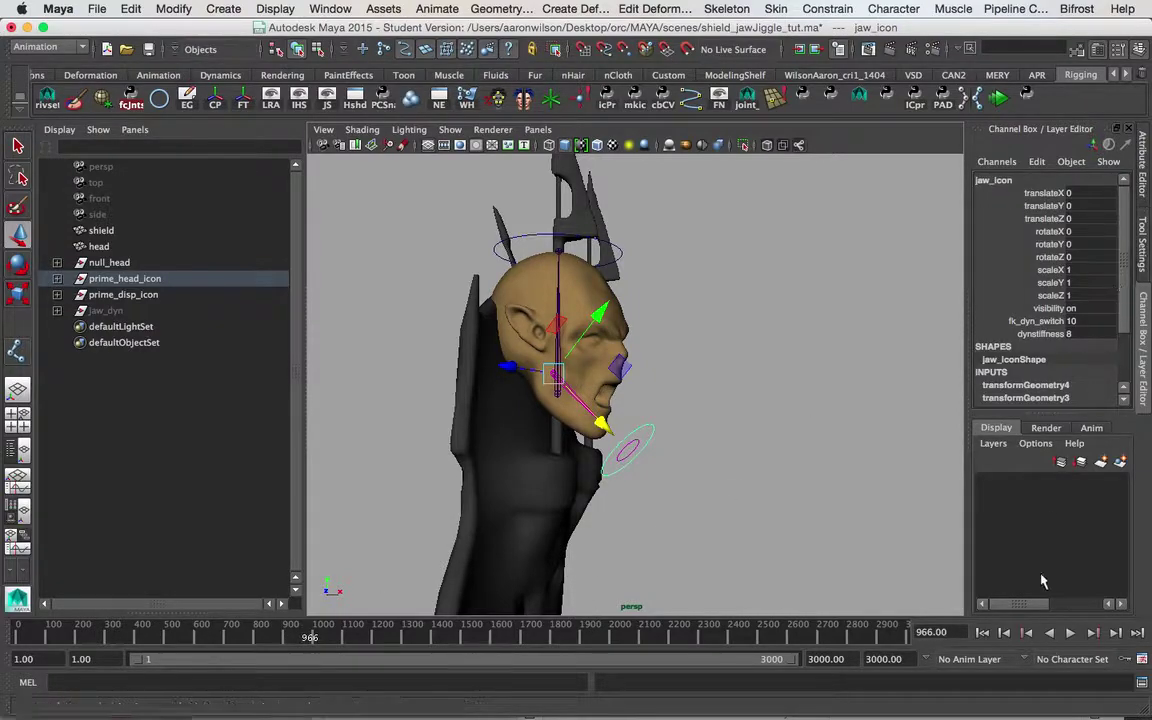
- Rewind the timeline to frame 1, lower jaw_icon's dynstiffness, and deselect the control
left_click(983, 632)
double_click(1090, 335)
key("Return")
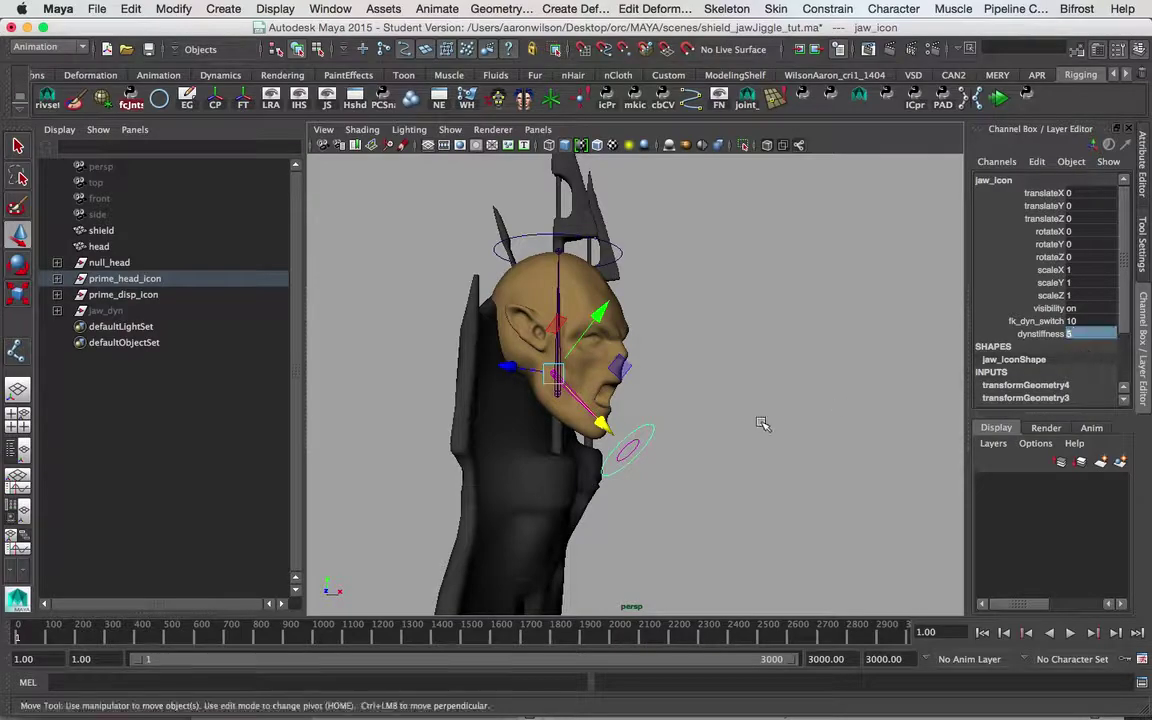
left_click(612, 285)
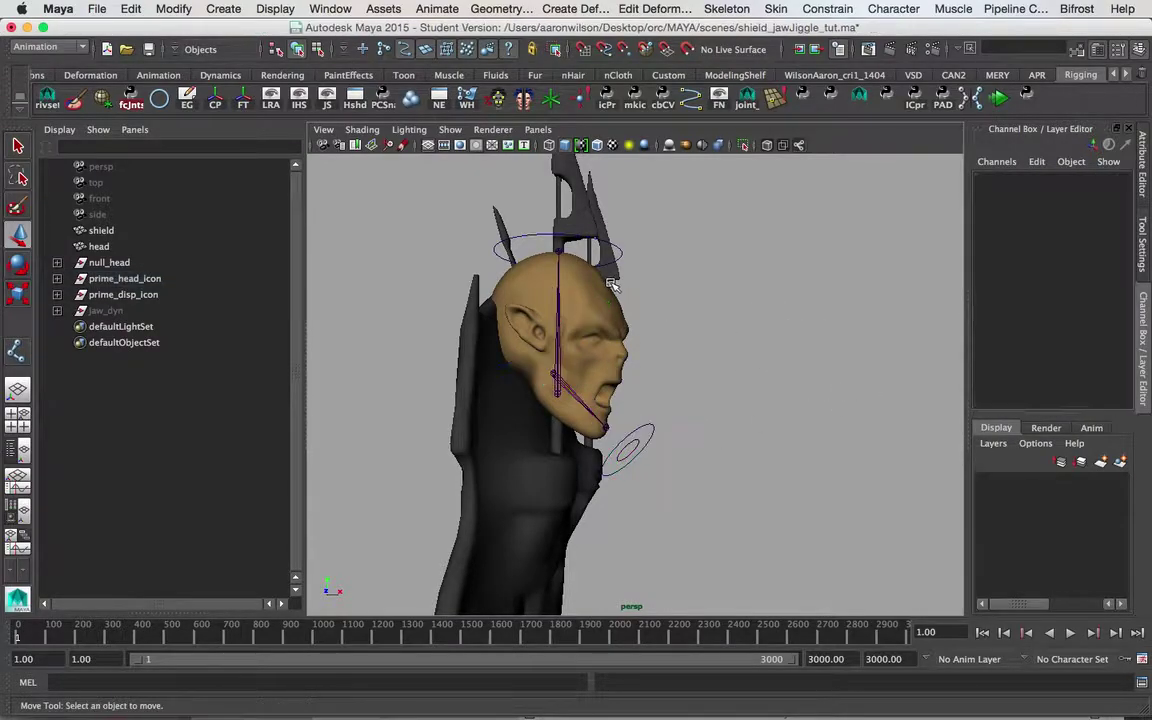
- Start interactive playback, move head_icon up and down to test the jaw jiggle at the lowered stiffness, and undo the move
key("alt+v")
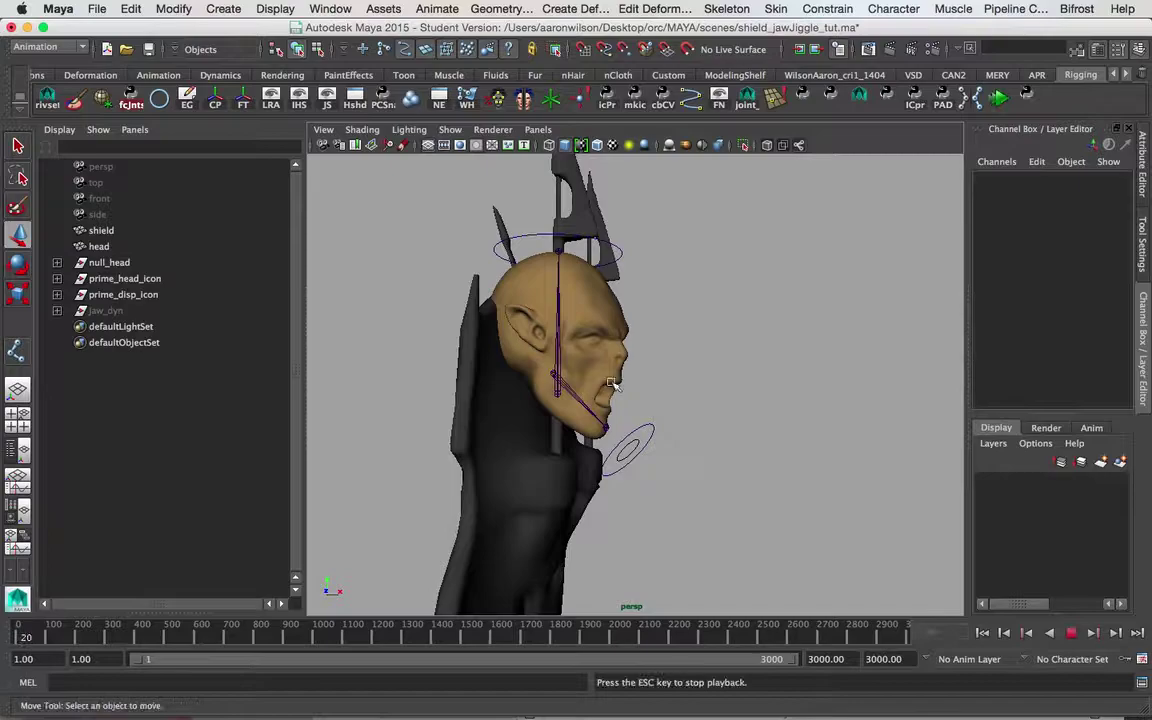
left_click(537, 237)
left_click_drag(558, 317, 554, 296)
key("super+z")
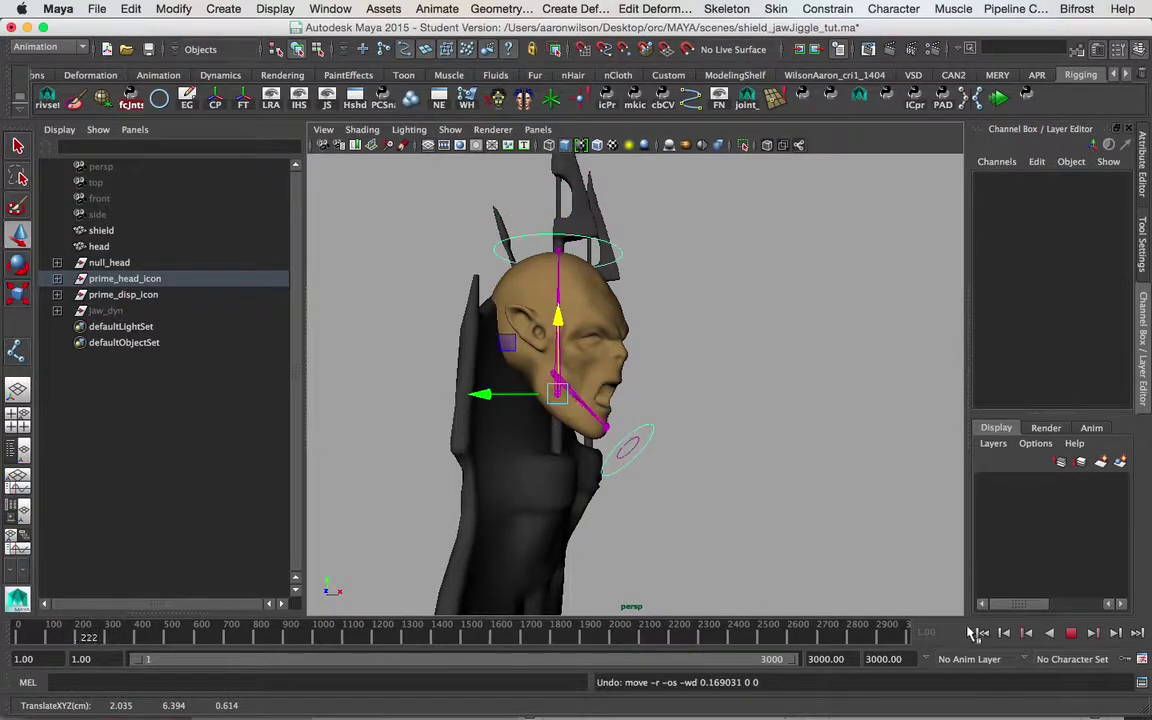
- Stop the playback, rewind the timeline to frame 1, and switch to the Select tool
left_click_drag(769, 481, 588, 395, "alt")
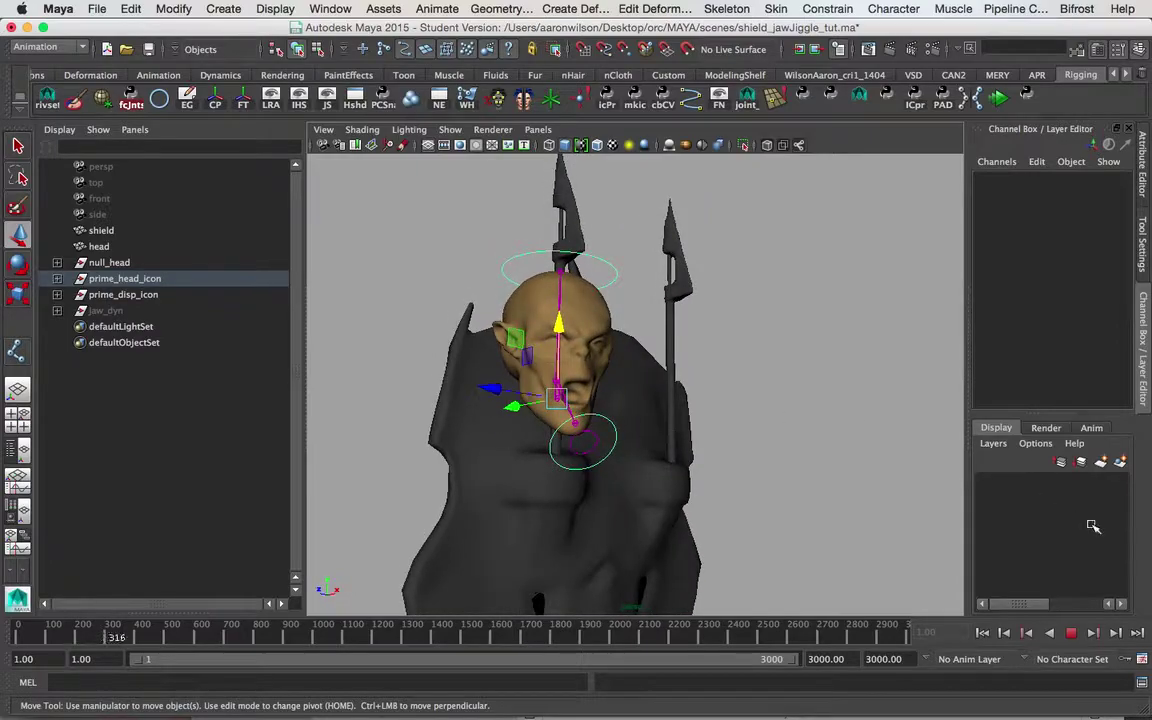
key("Escape")
left_click_drag(800, 452, 908, 544, "alt")
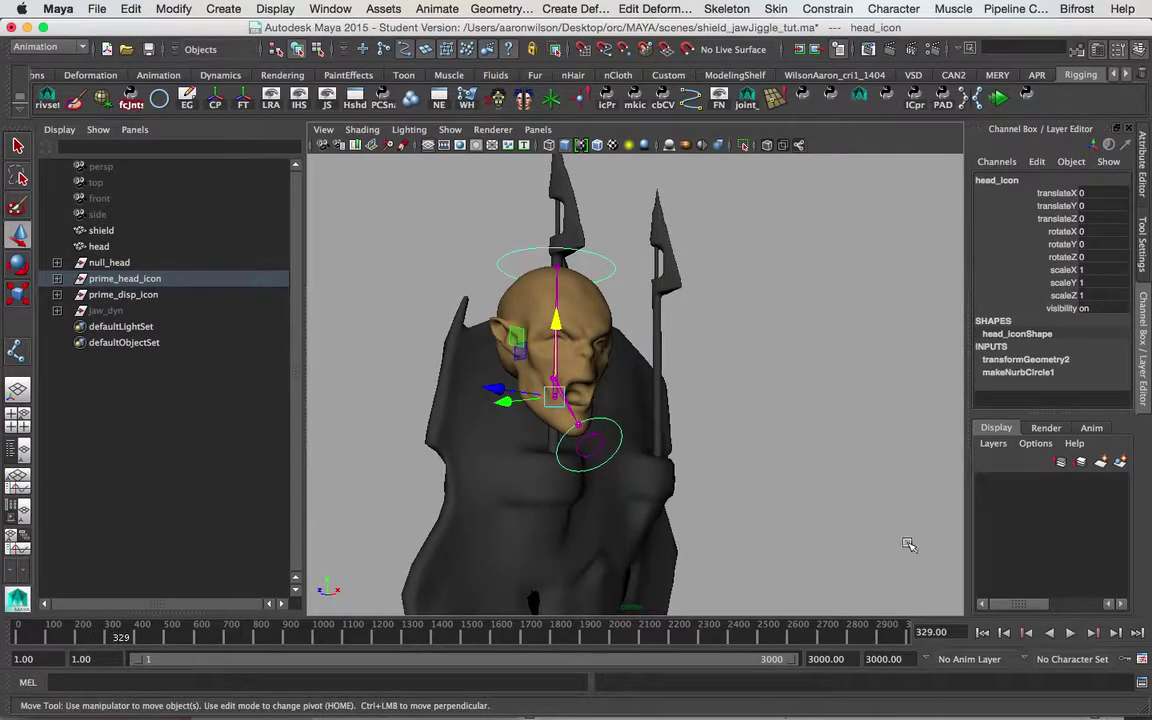
left_click(984, 633)
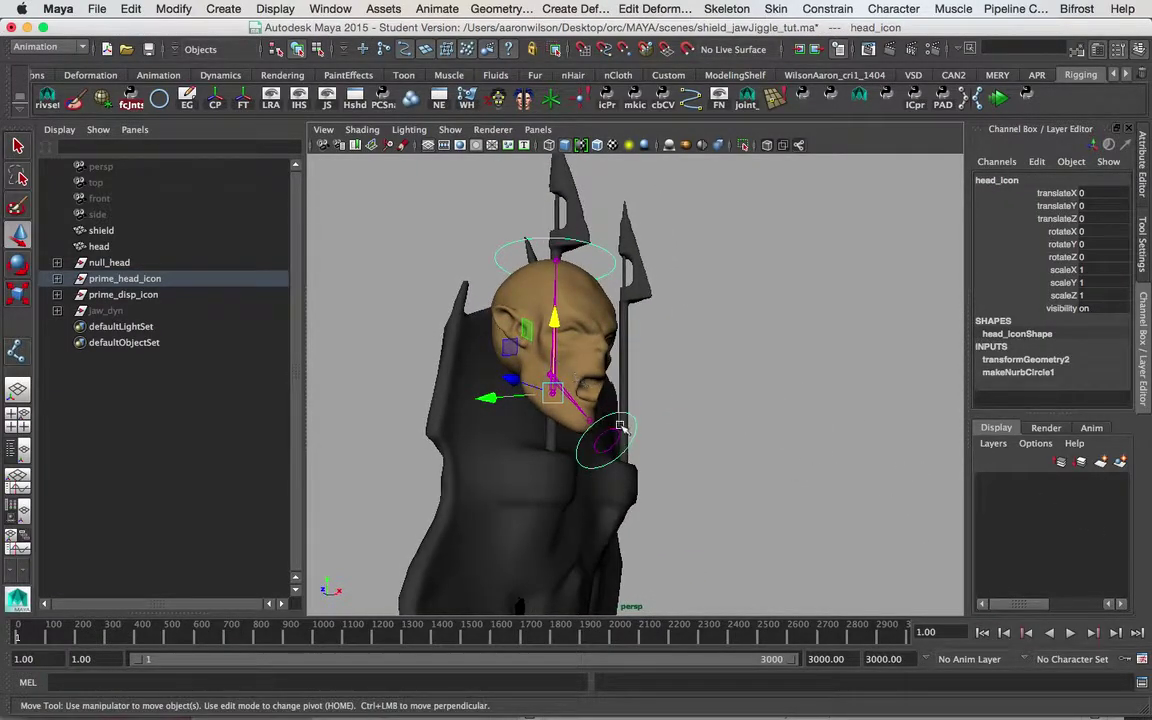
left_click_drag(688, 431, 764, 411, "alt")
key("q")
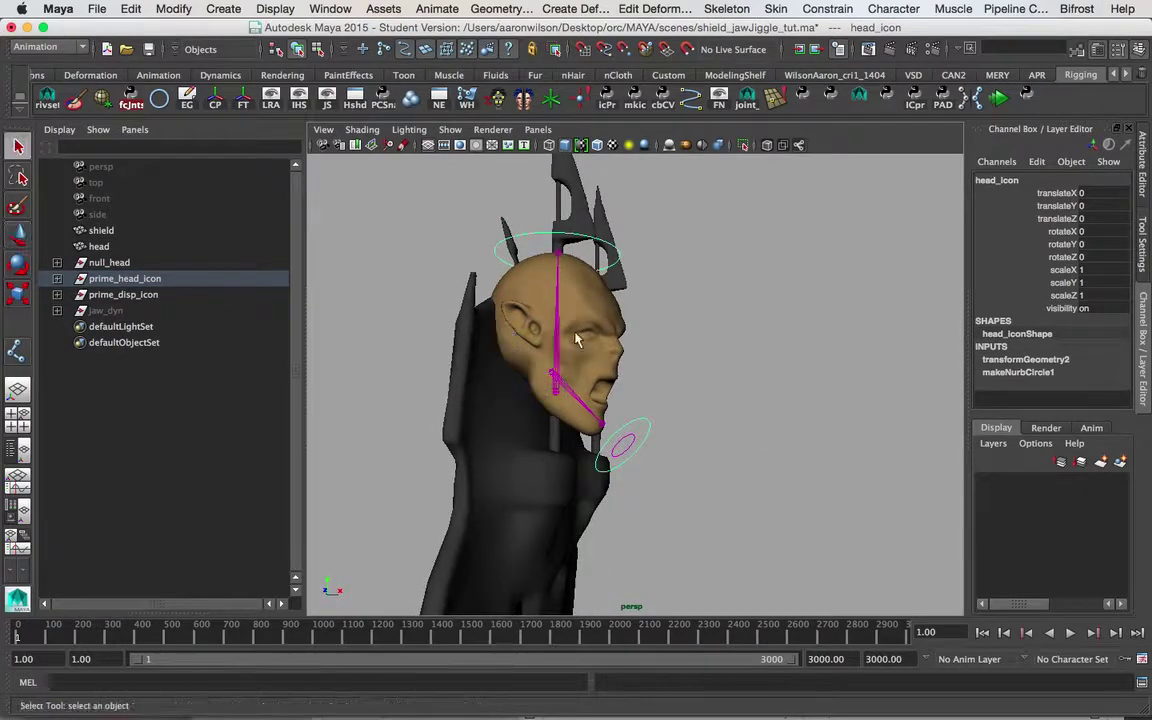
left_click_drag(667, 407, 675, 336, "alt")
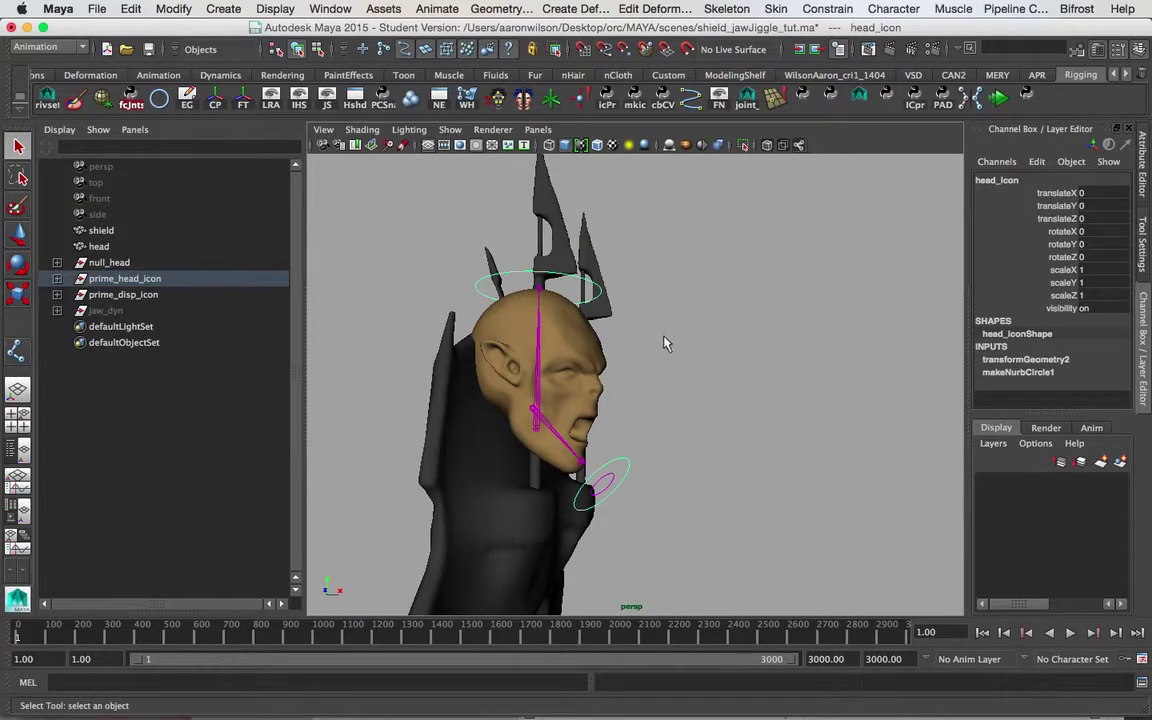
left_click_drag(784, 347, 616, 430, "alt")
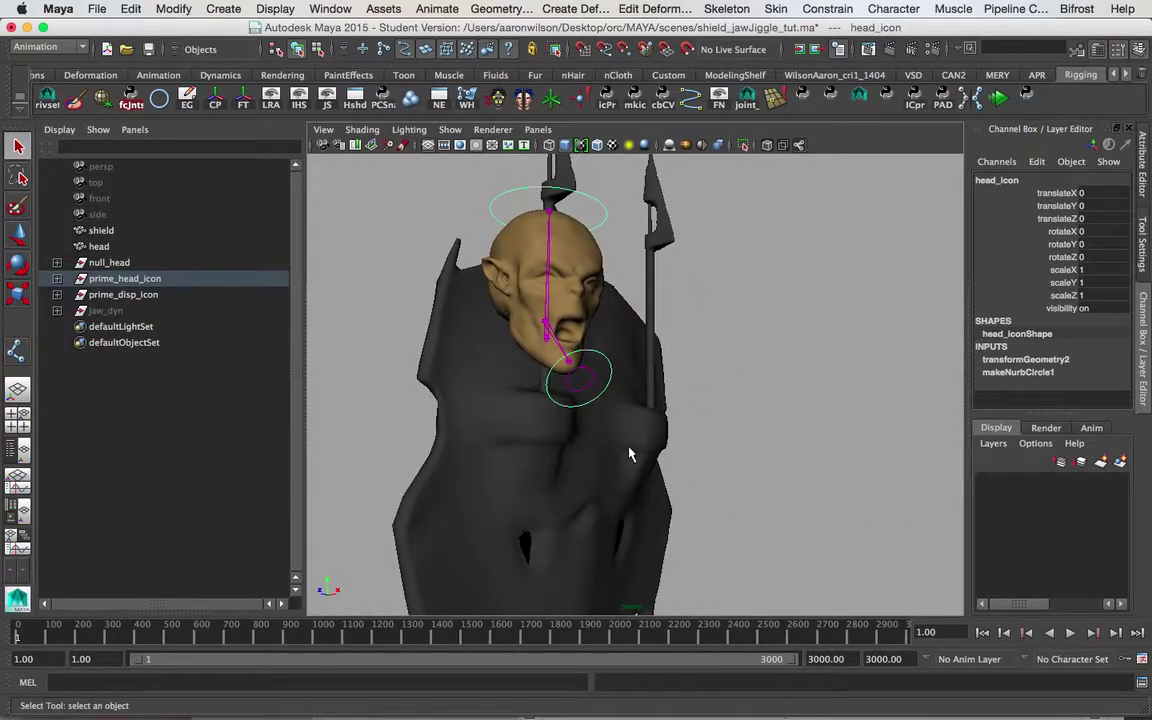
left_click_drag(418, 341, 848, 358, "alt")
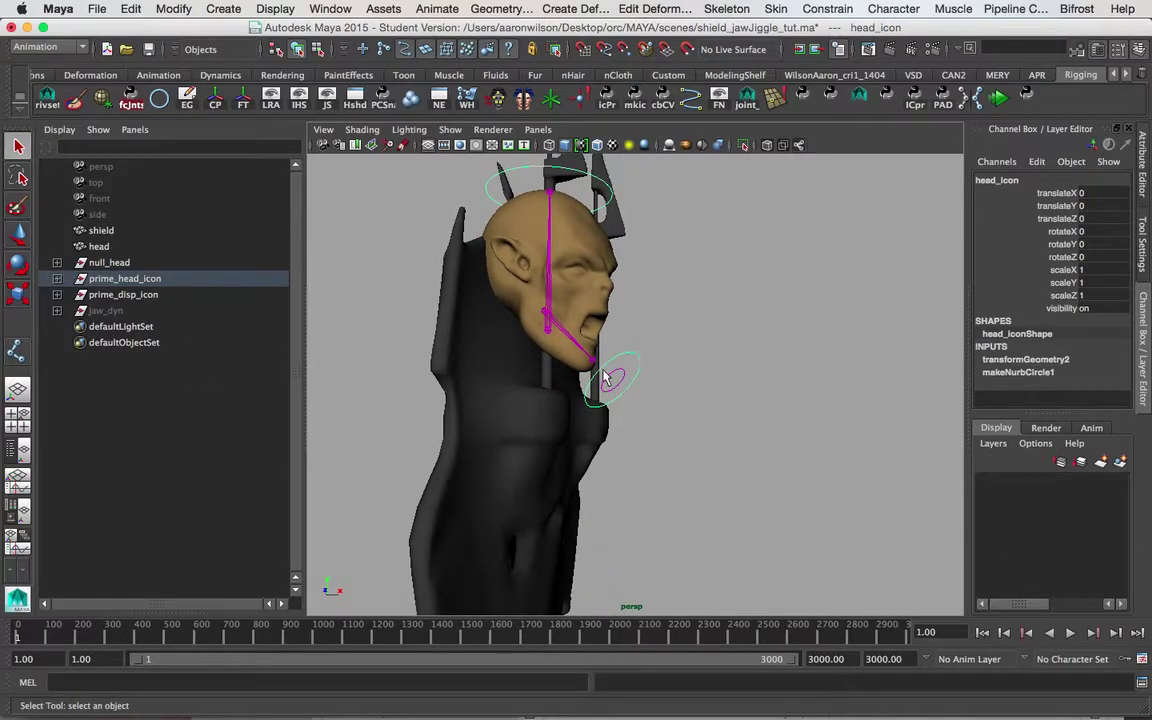
left_click_drag(700, 427, 772, 413, "alt")
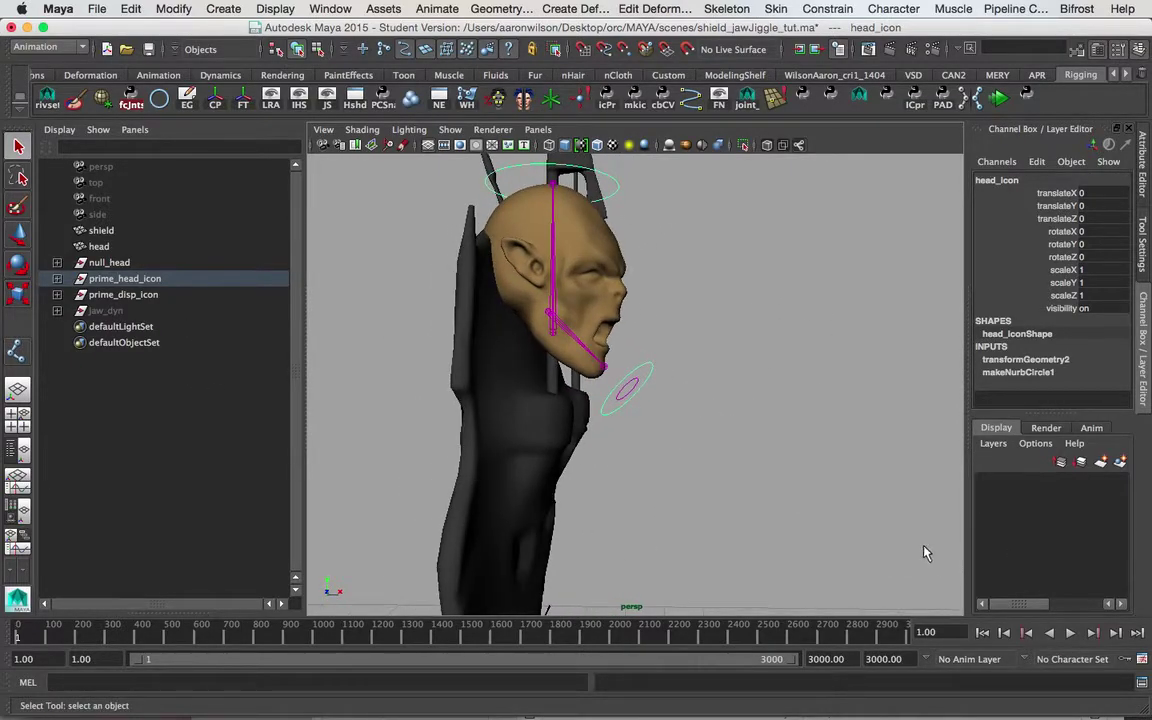
mouse_move(757, 708)
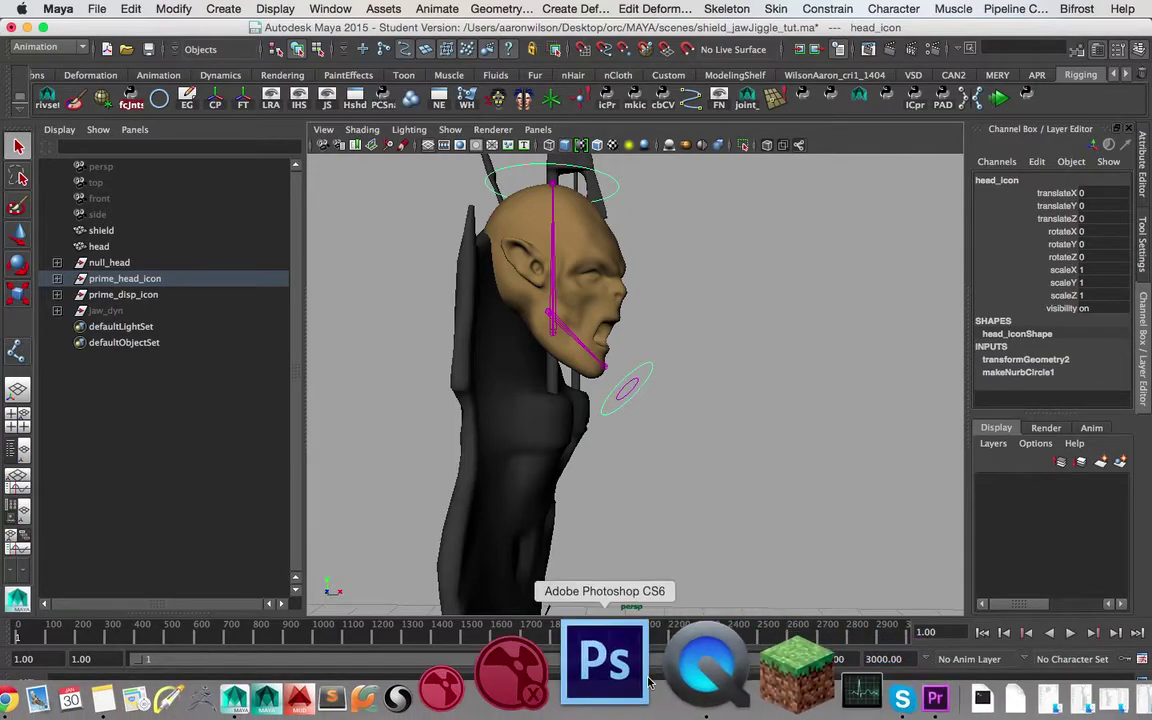